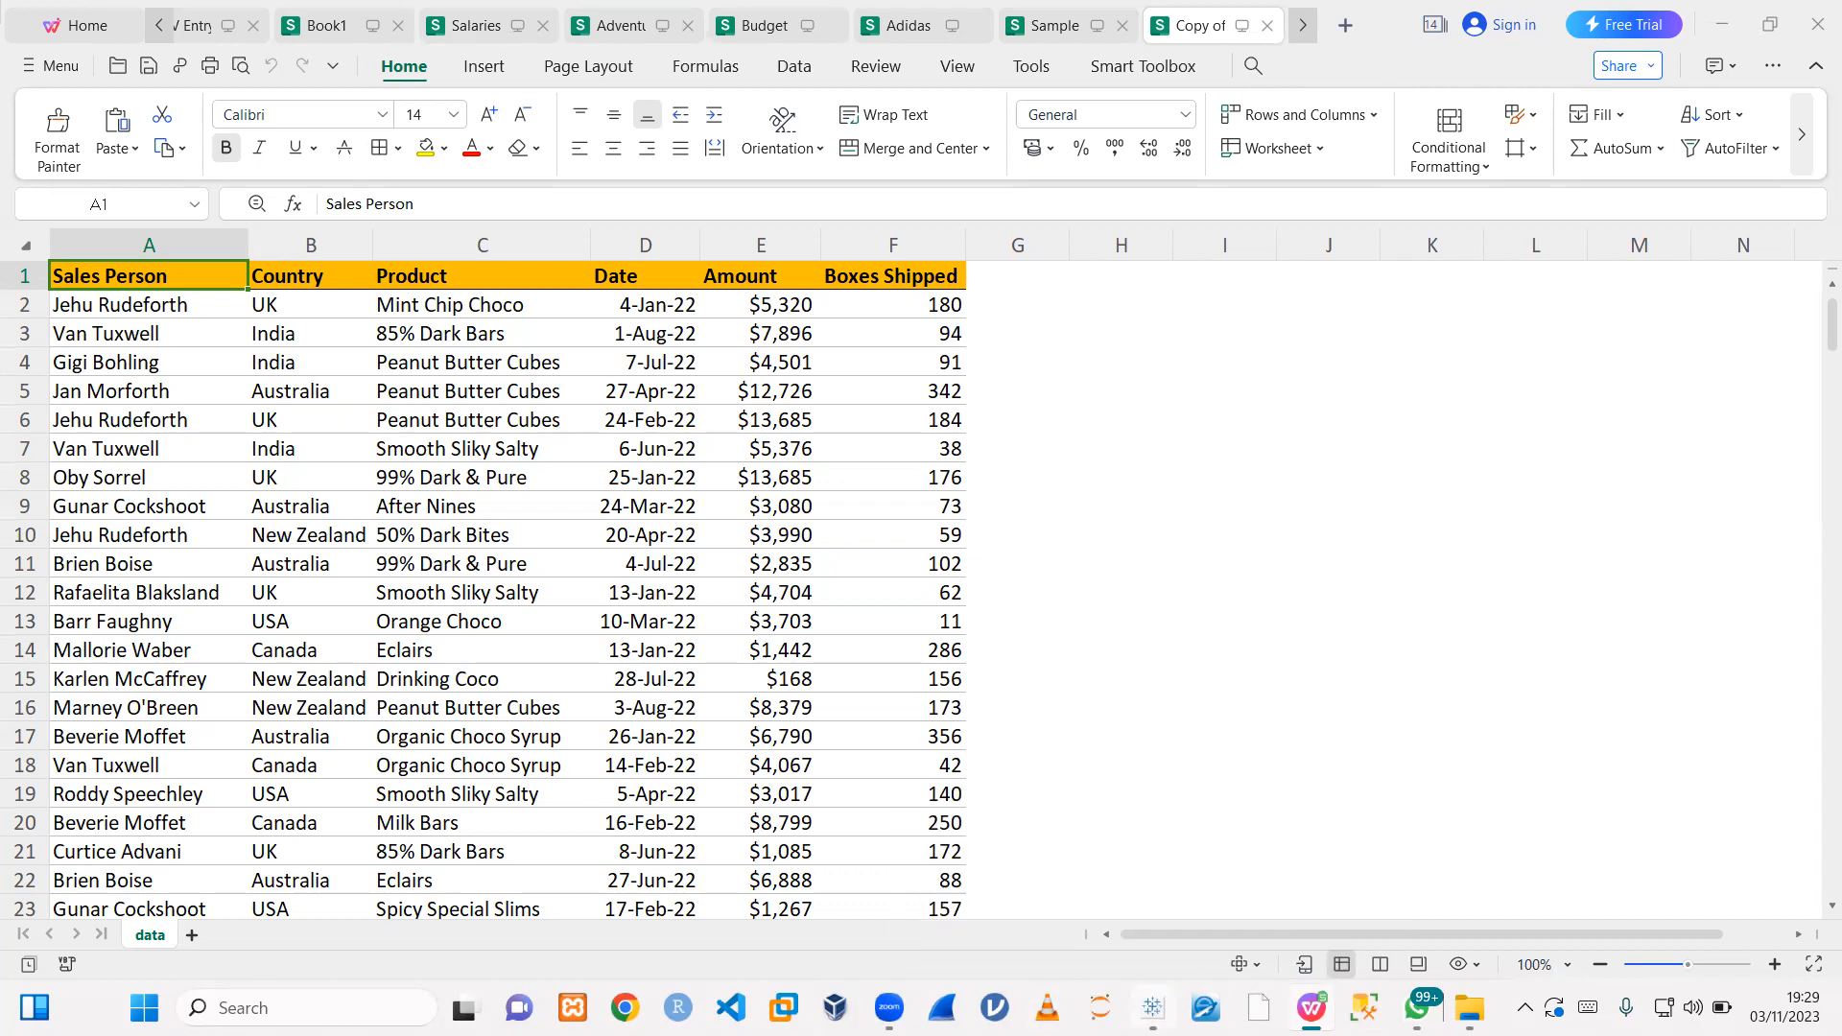
- Switch to Tableau Public to view its start page and return to the sales spreadsheet
mouse_move(1154, 1005)
click(1229, 926)
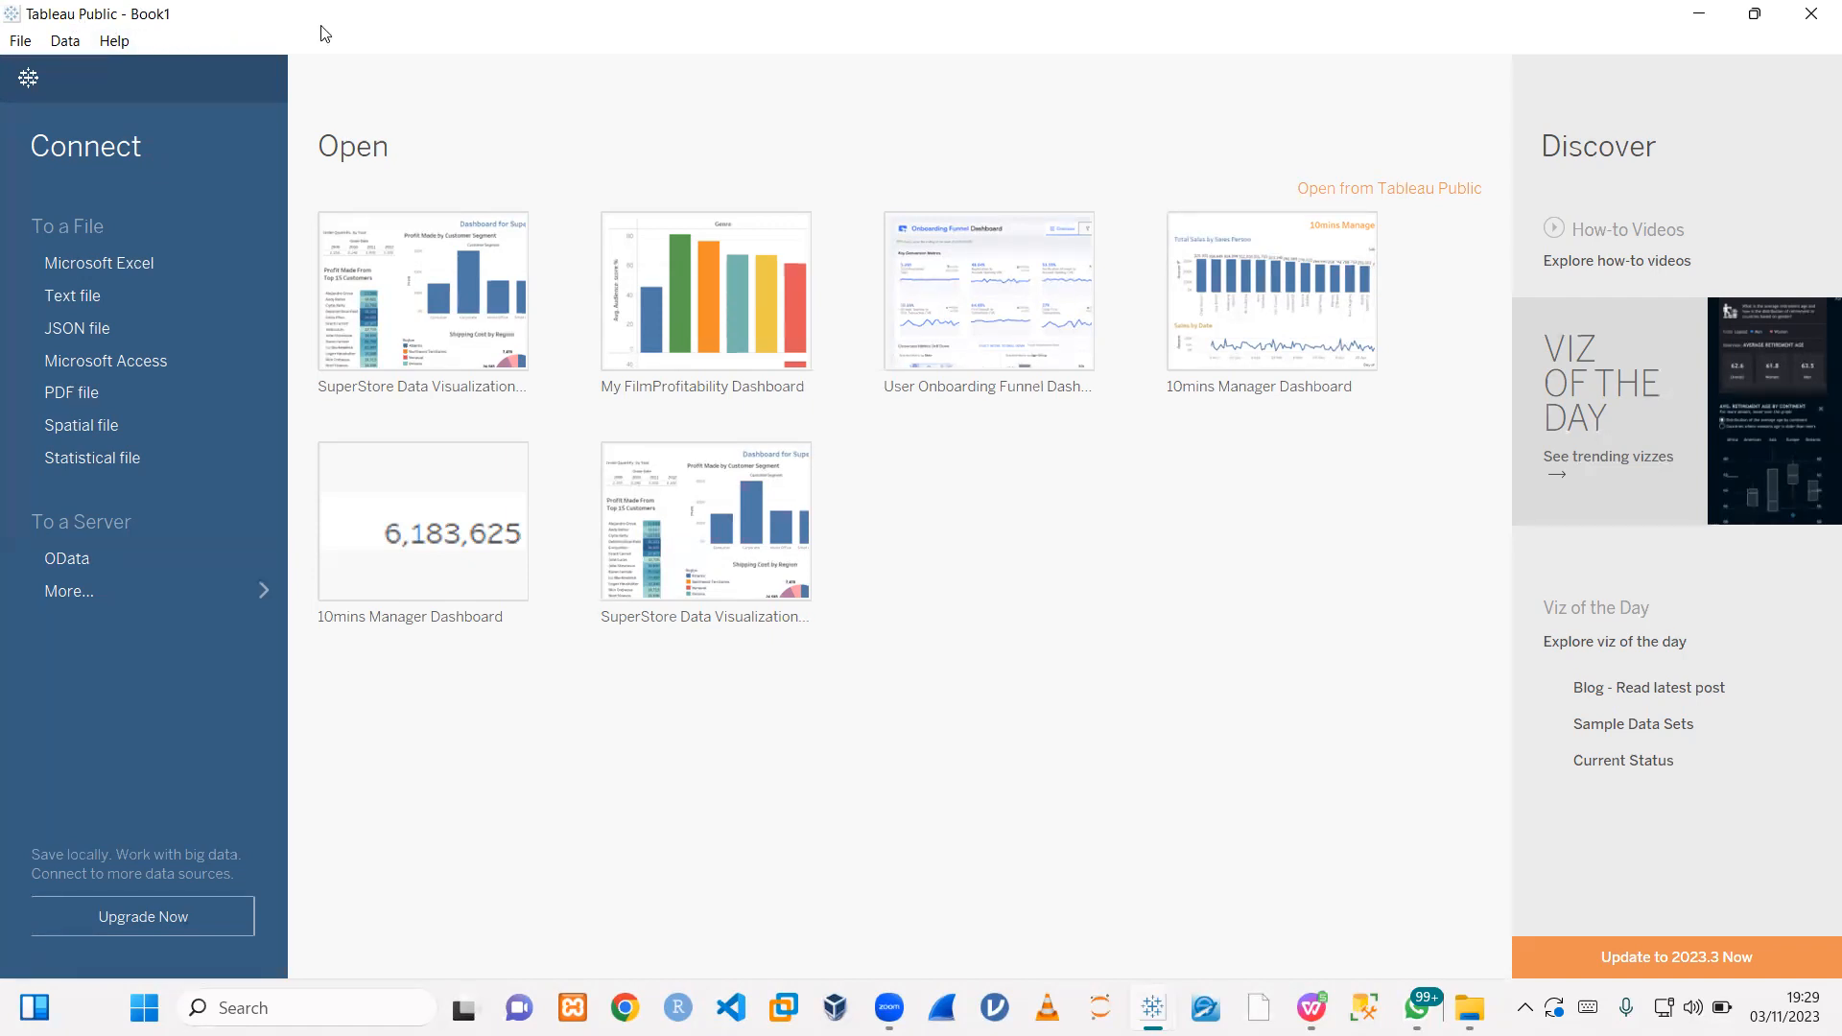
click(1691, 13)
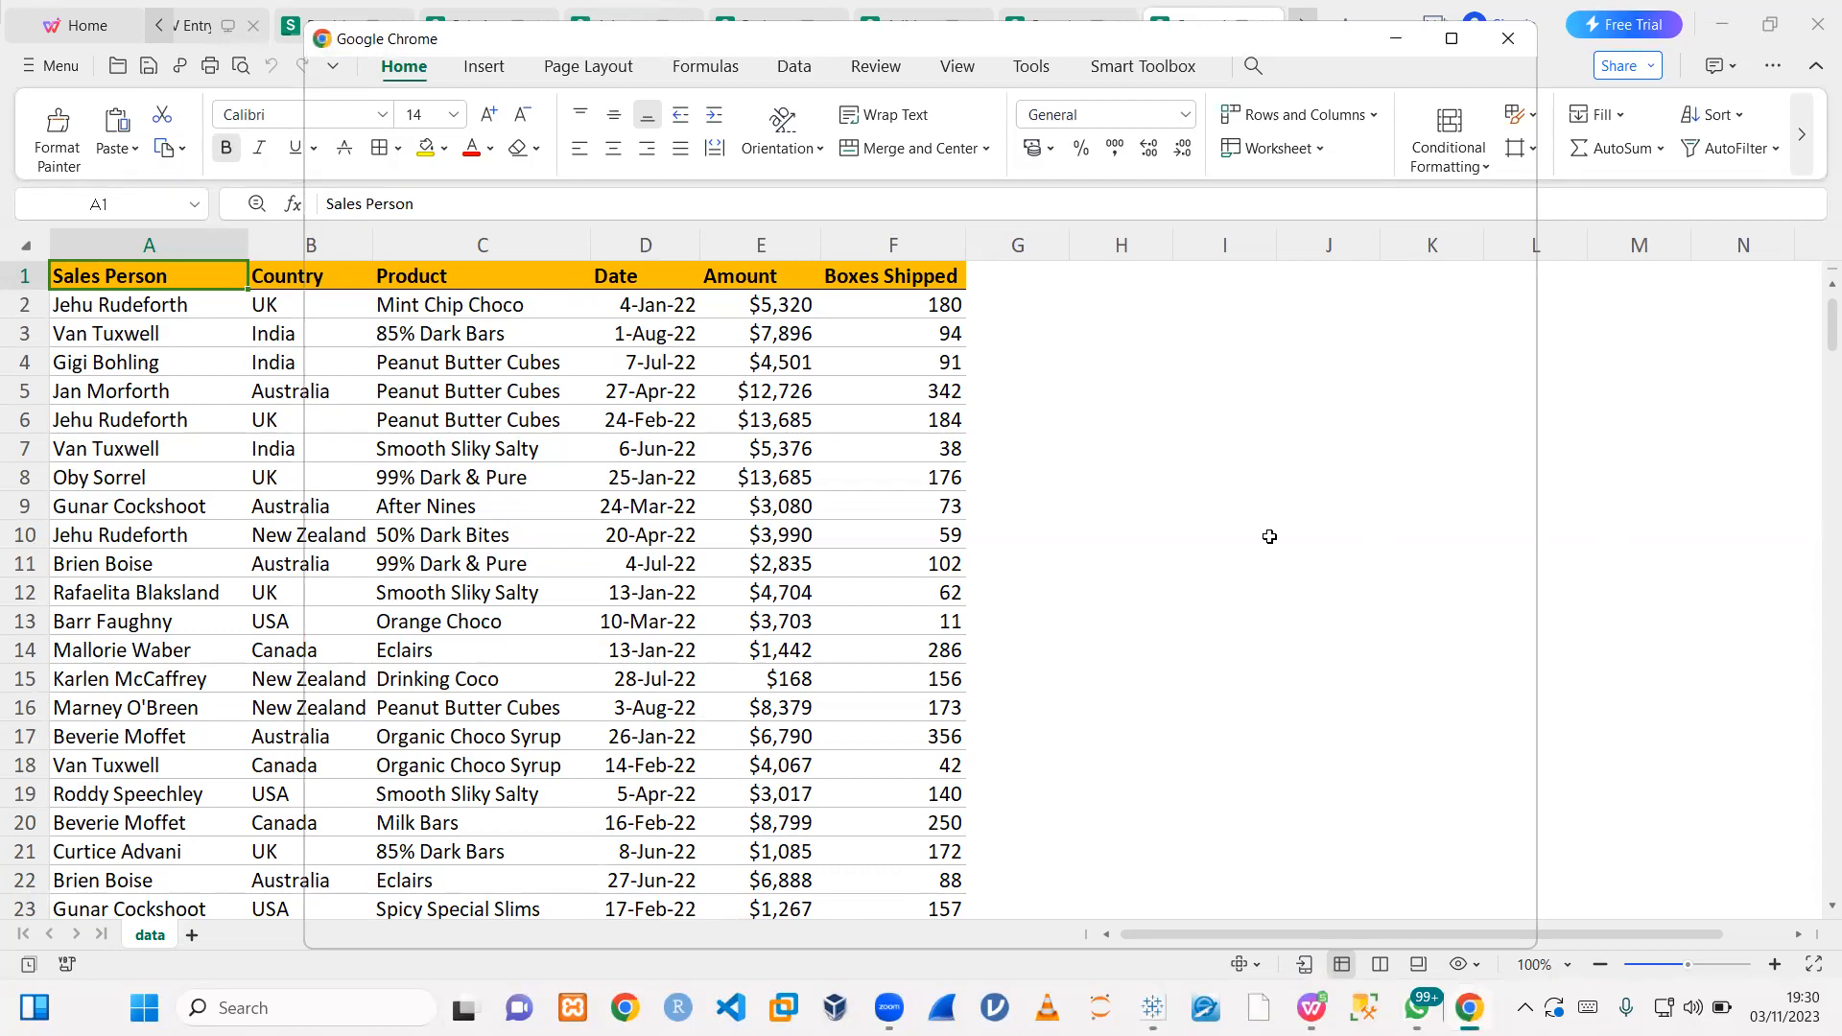
click(1638, 535)
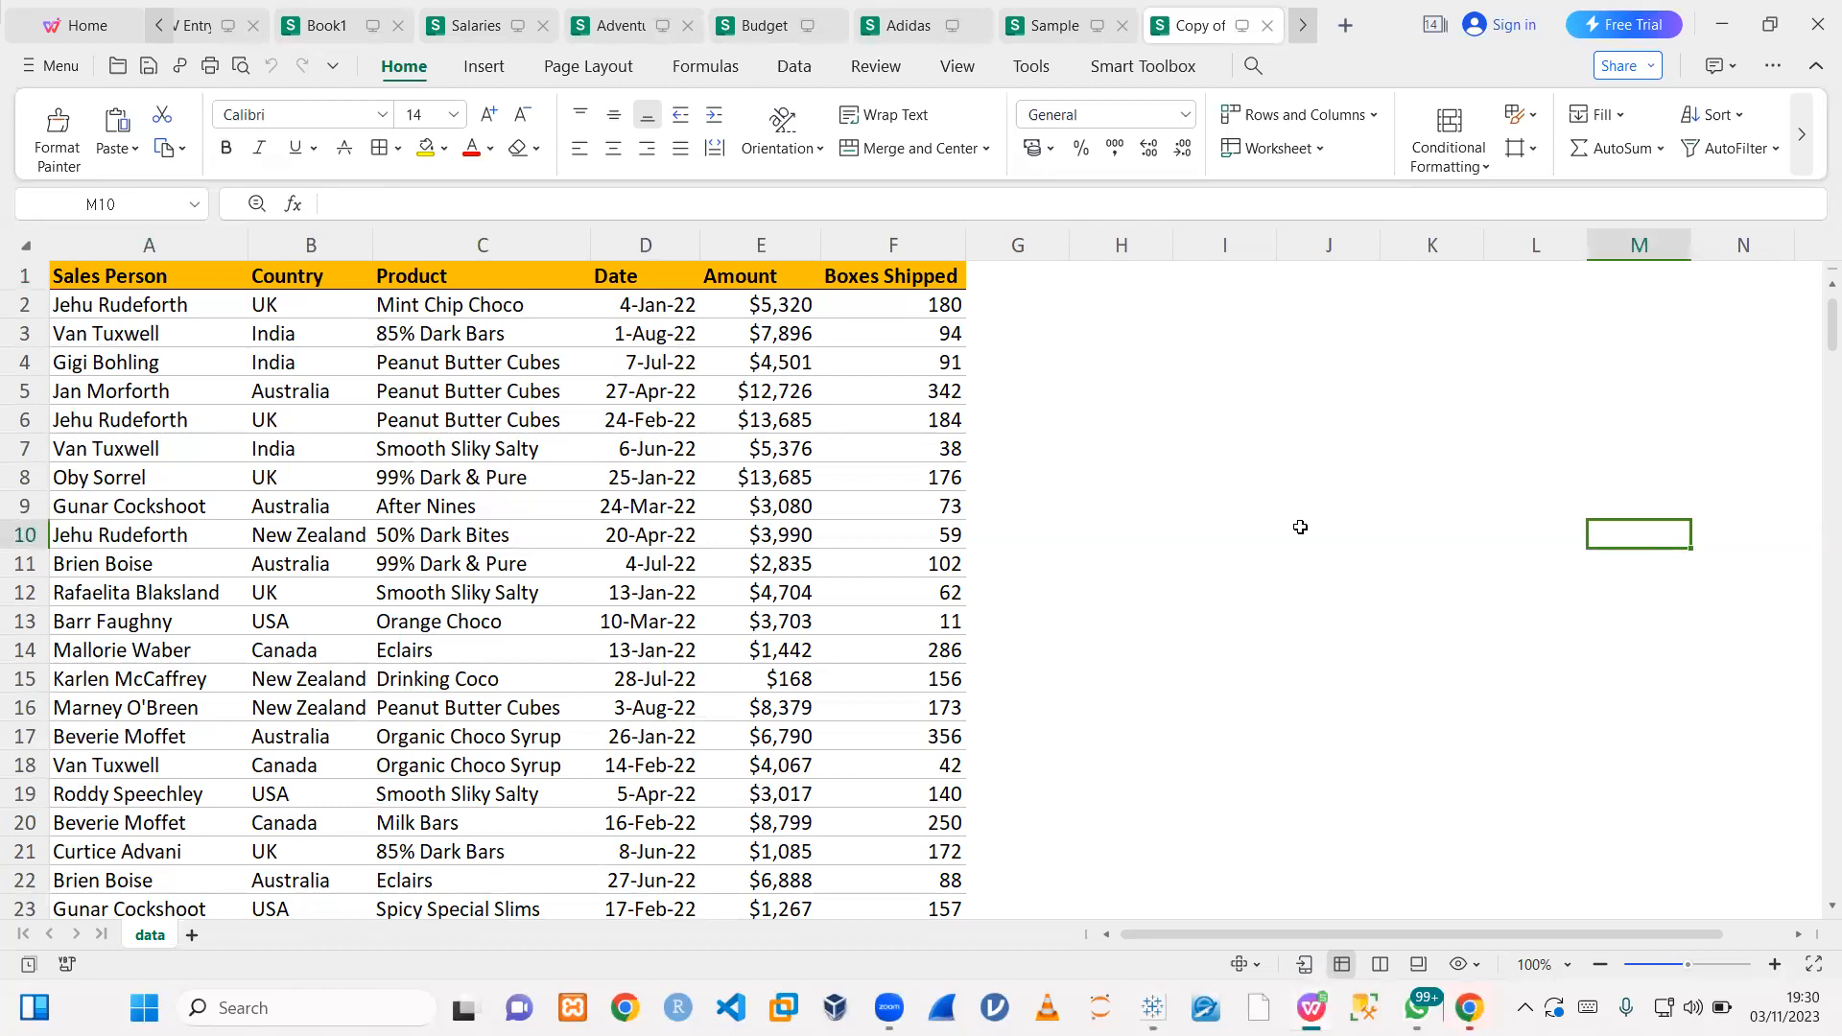
scroll(336, 506, down, 2)
scroll(336, 506, up, 2)
- Open Chrome, dismiss the page restore prompt and search Google for "download tableau public"
click(1469, 1008)
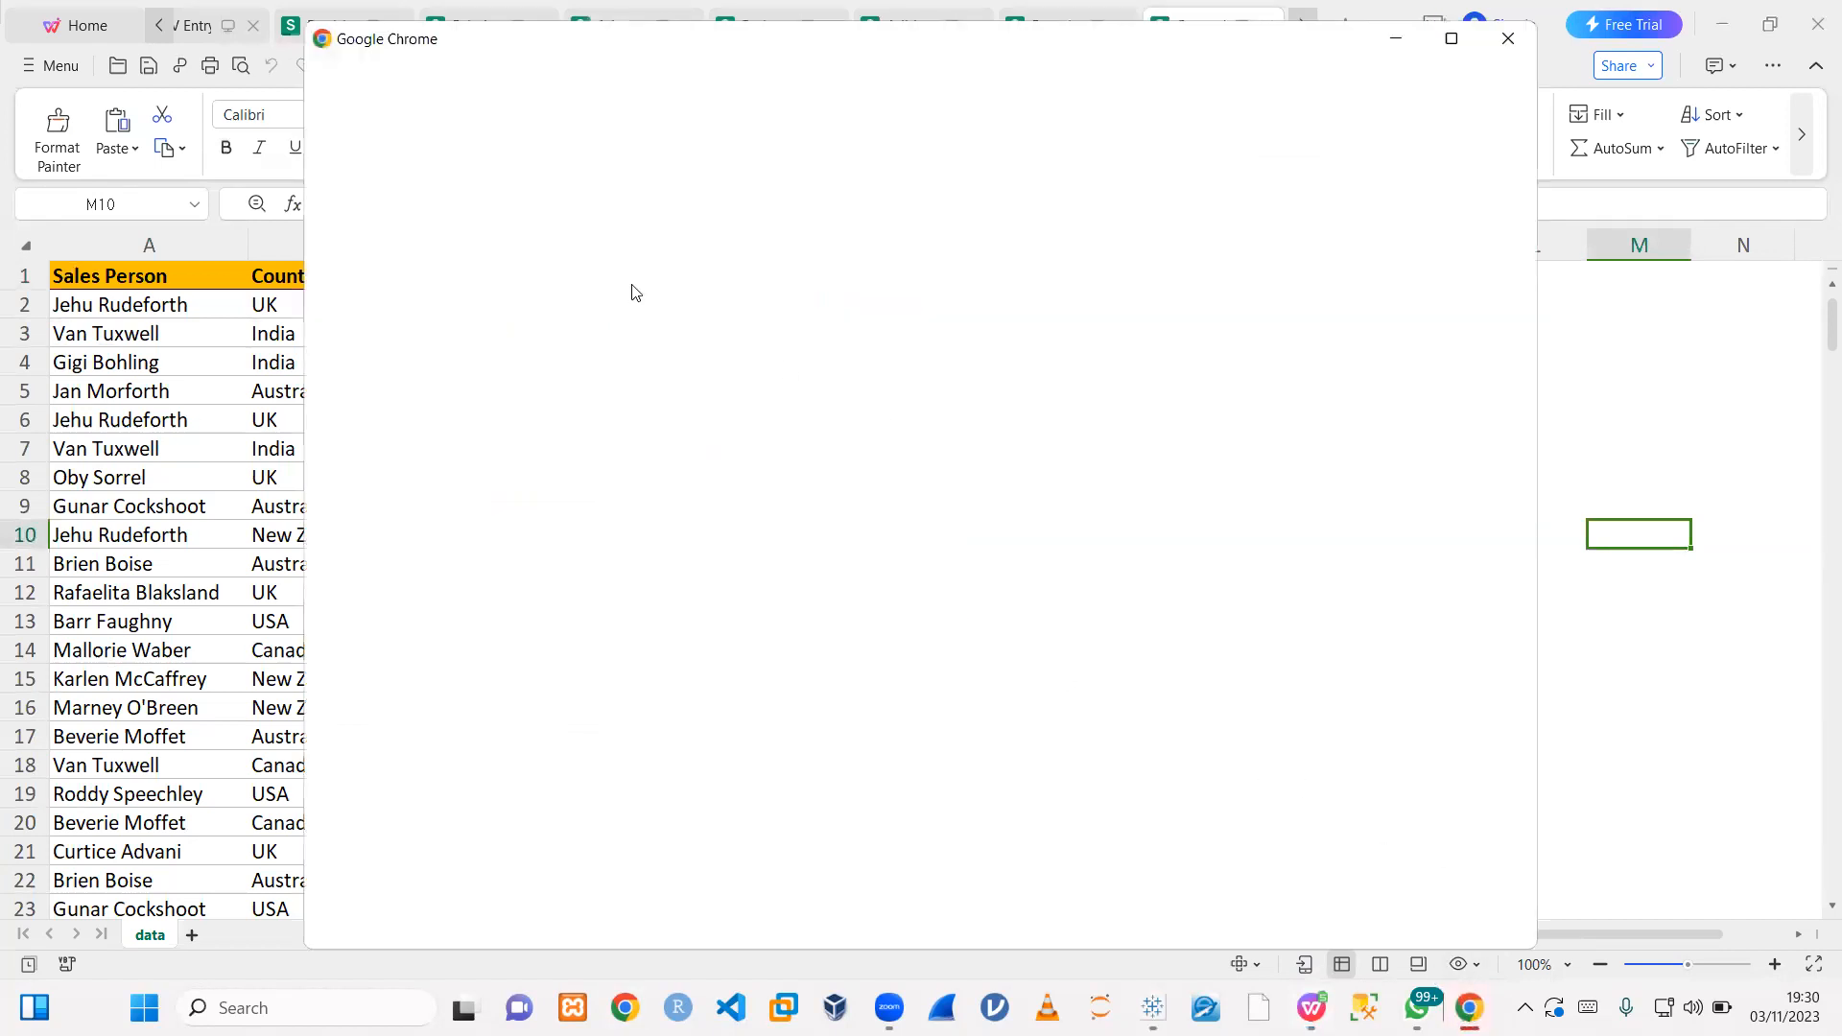
click(852, 605)
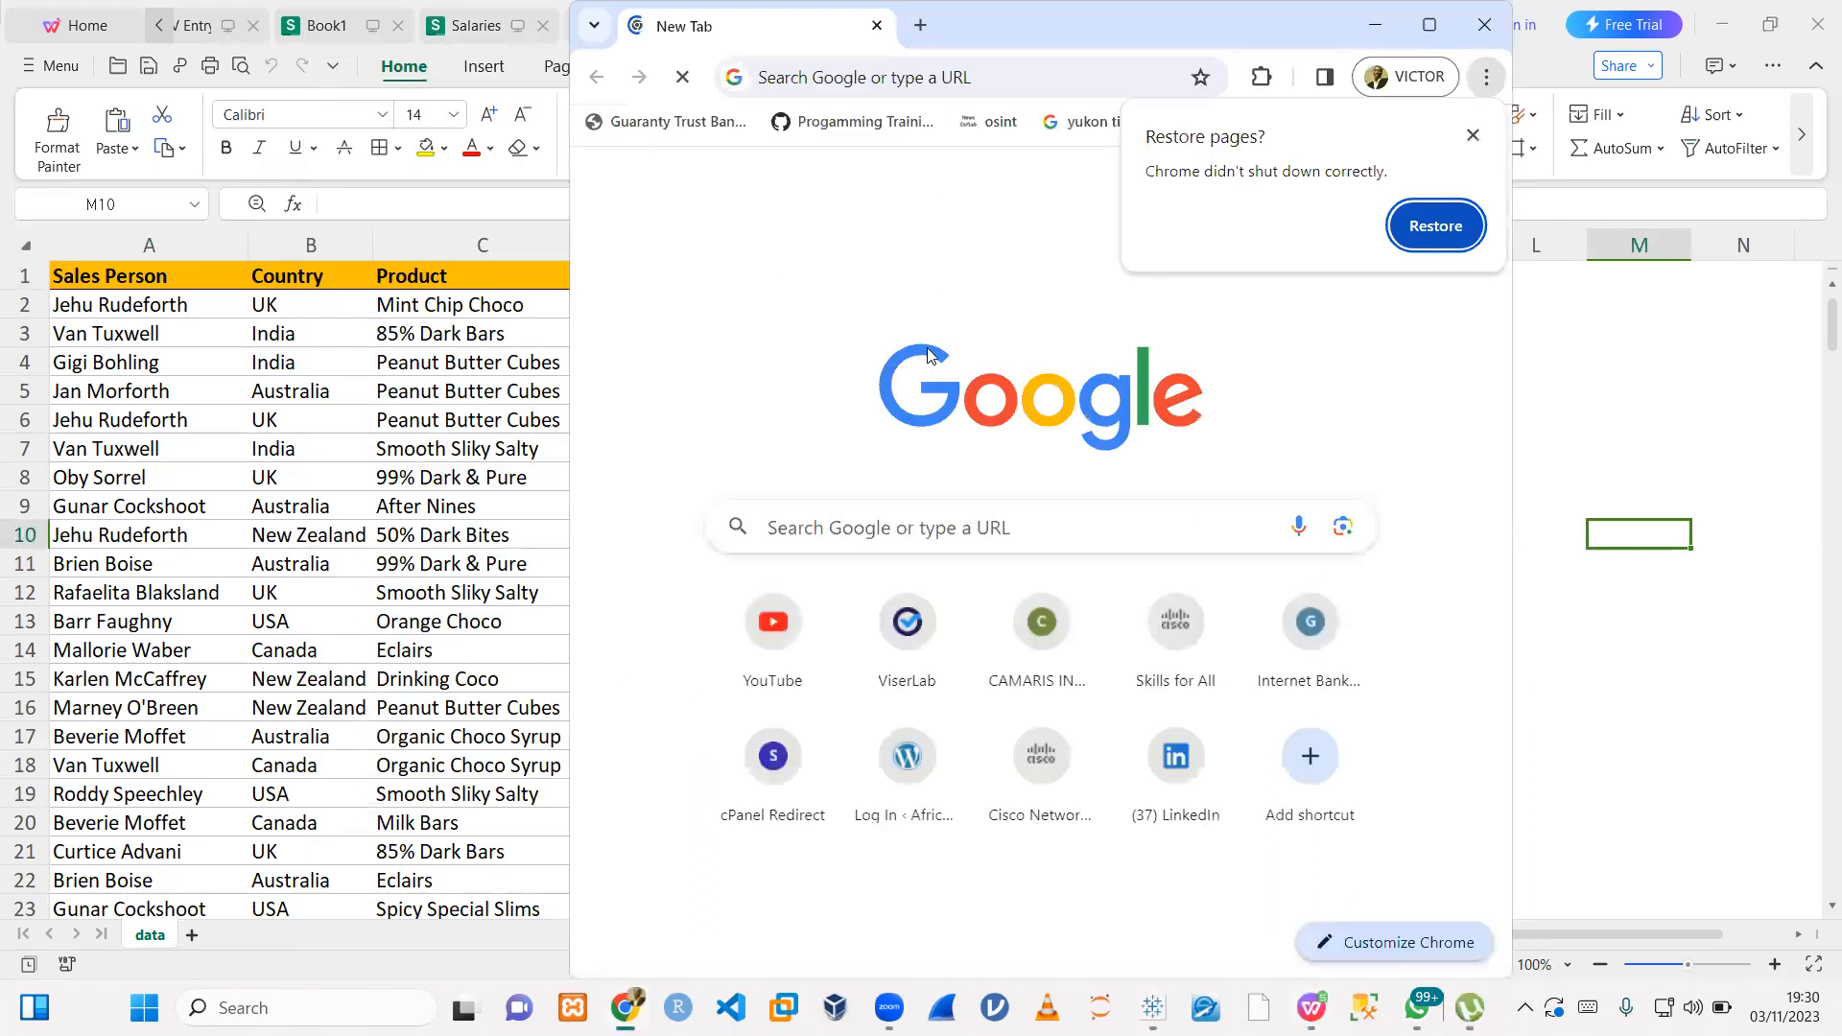
click(833, 533)
click(1472, 135)
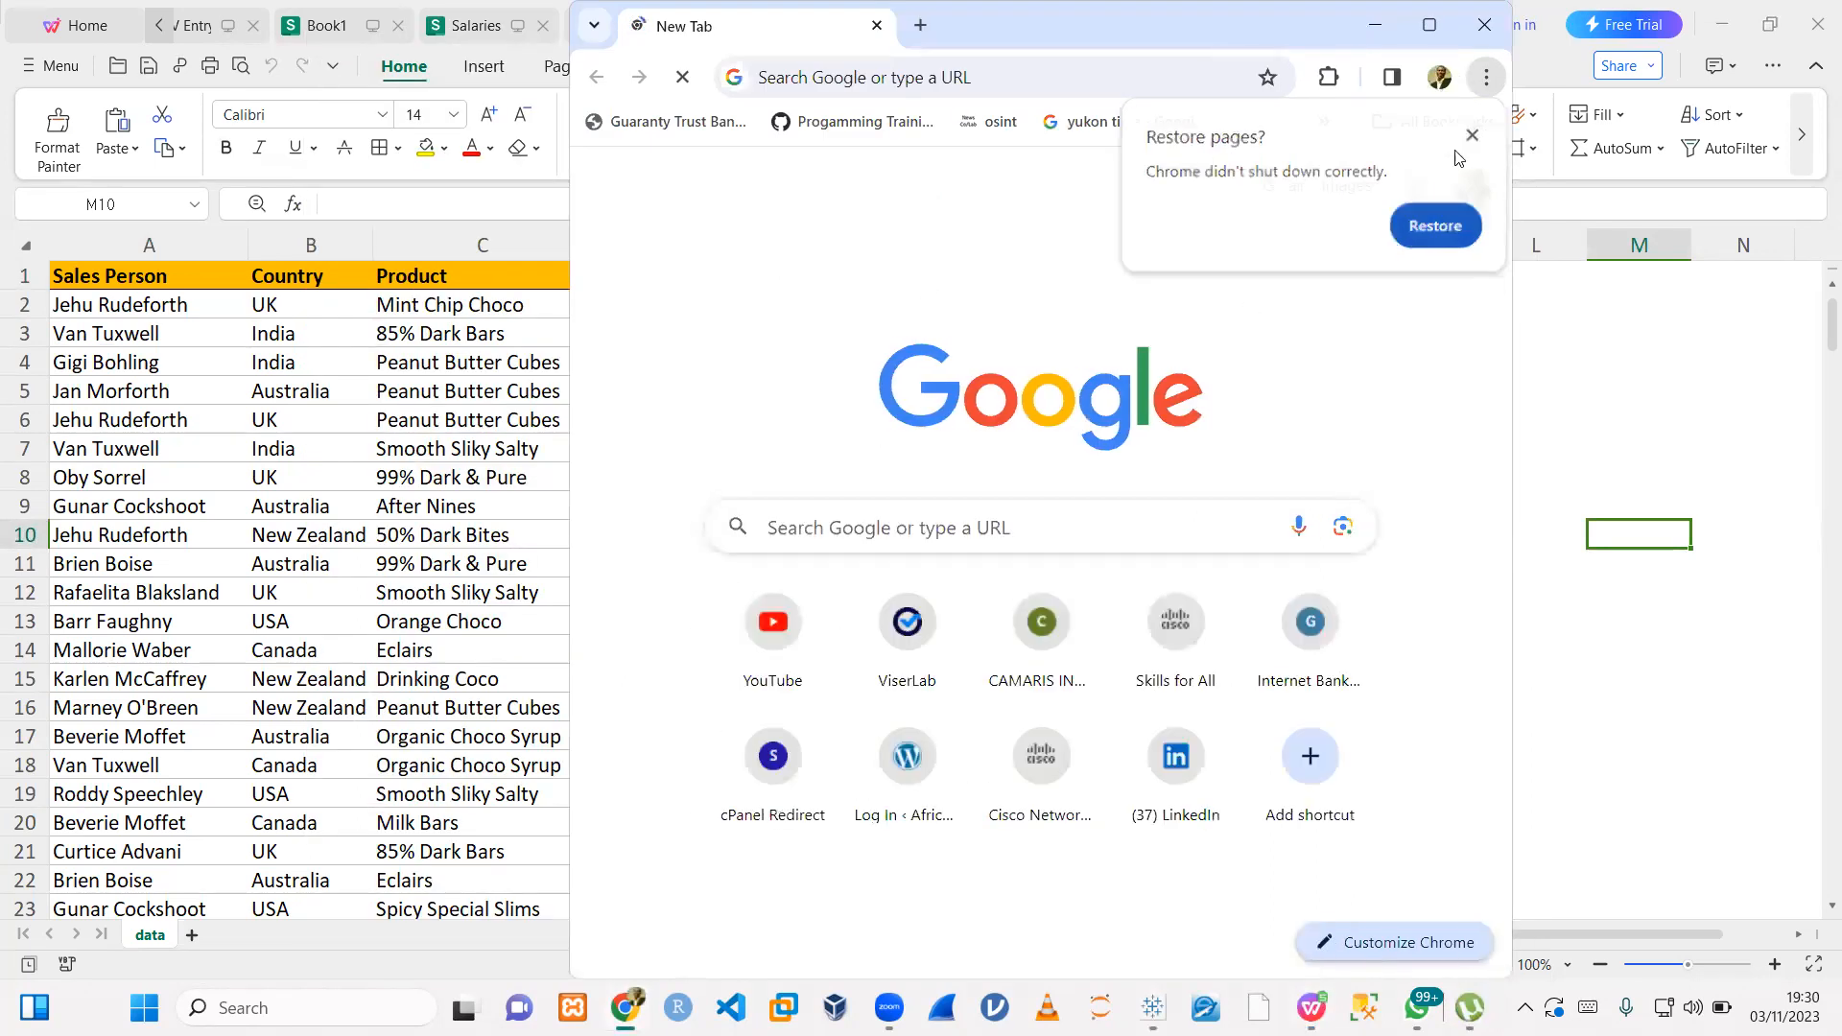
click(844, 516)
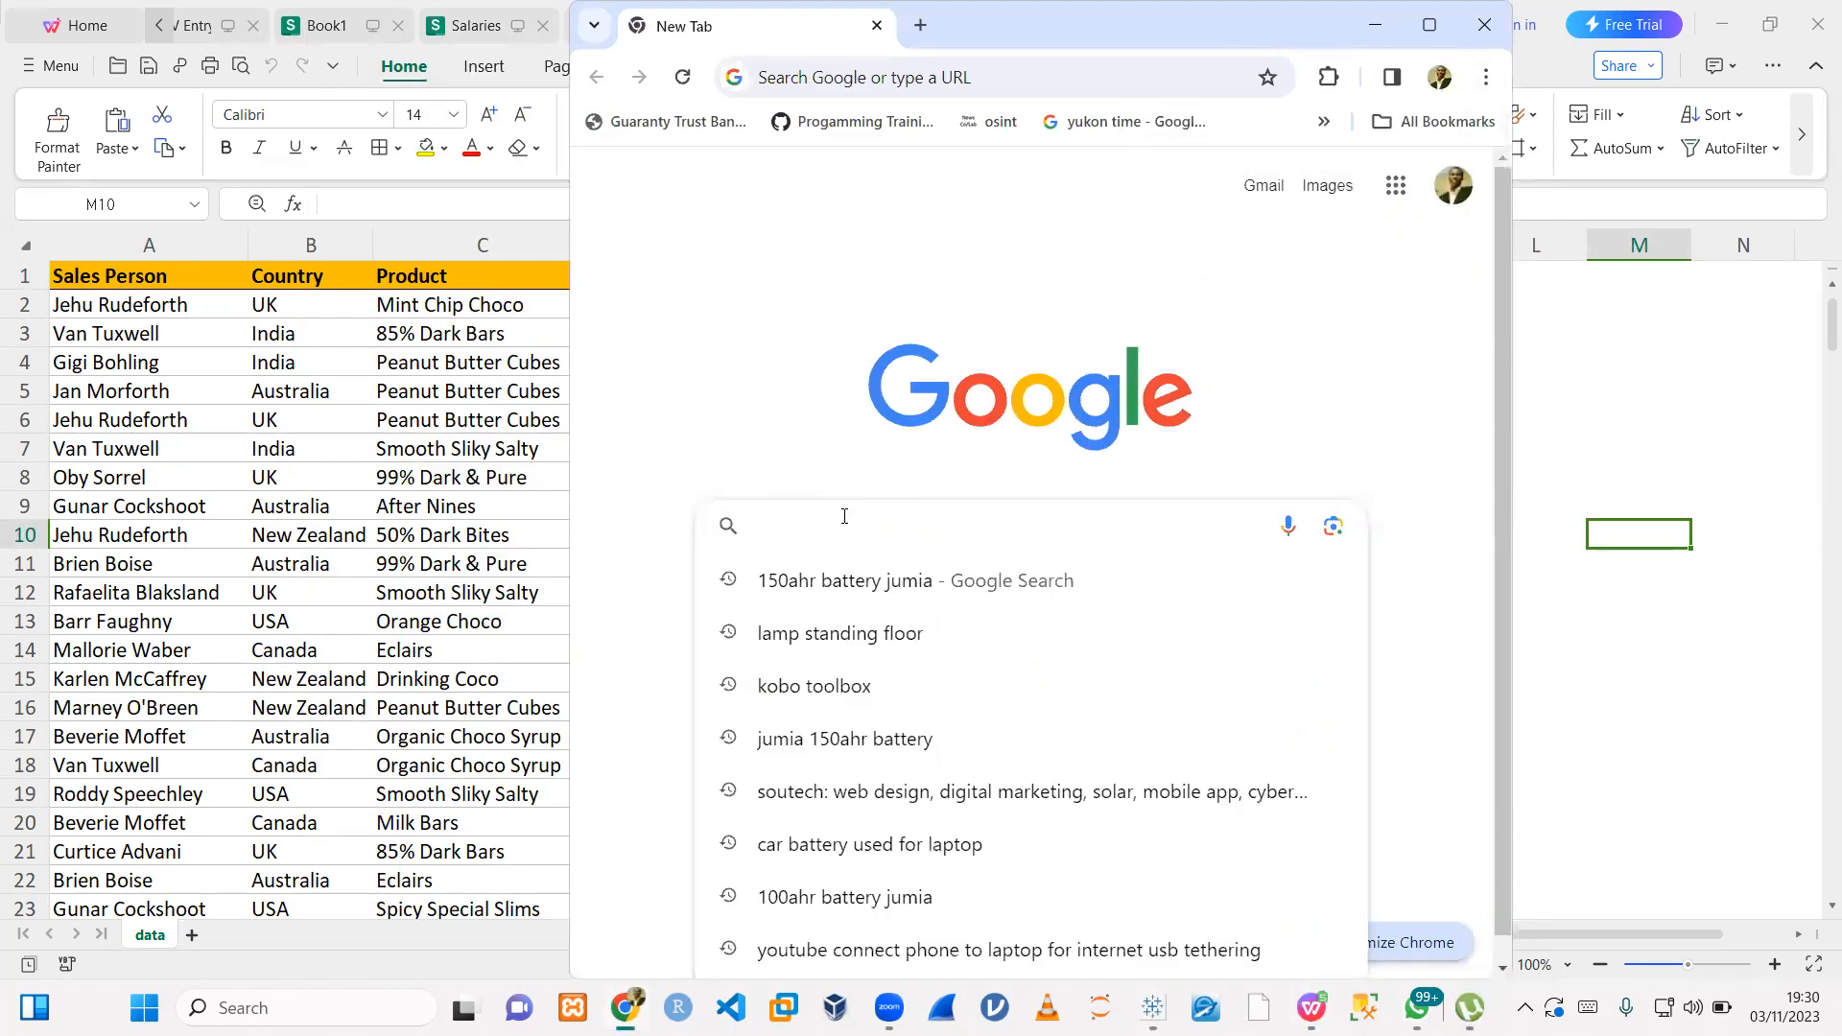
text(downloa)
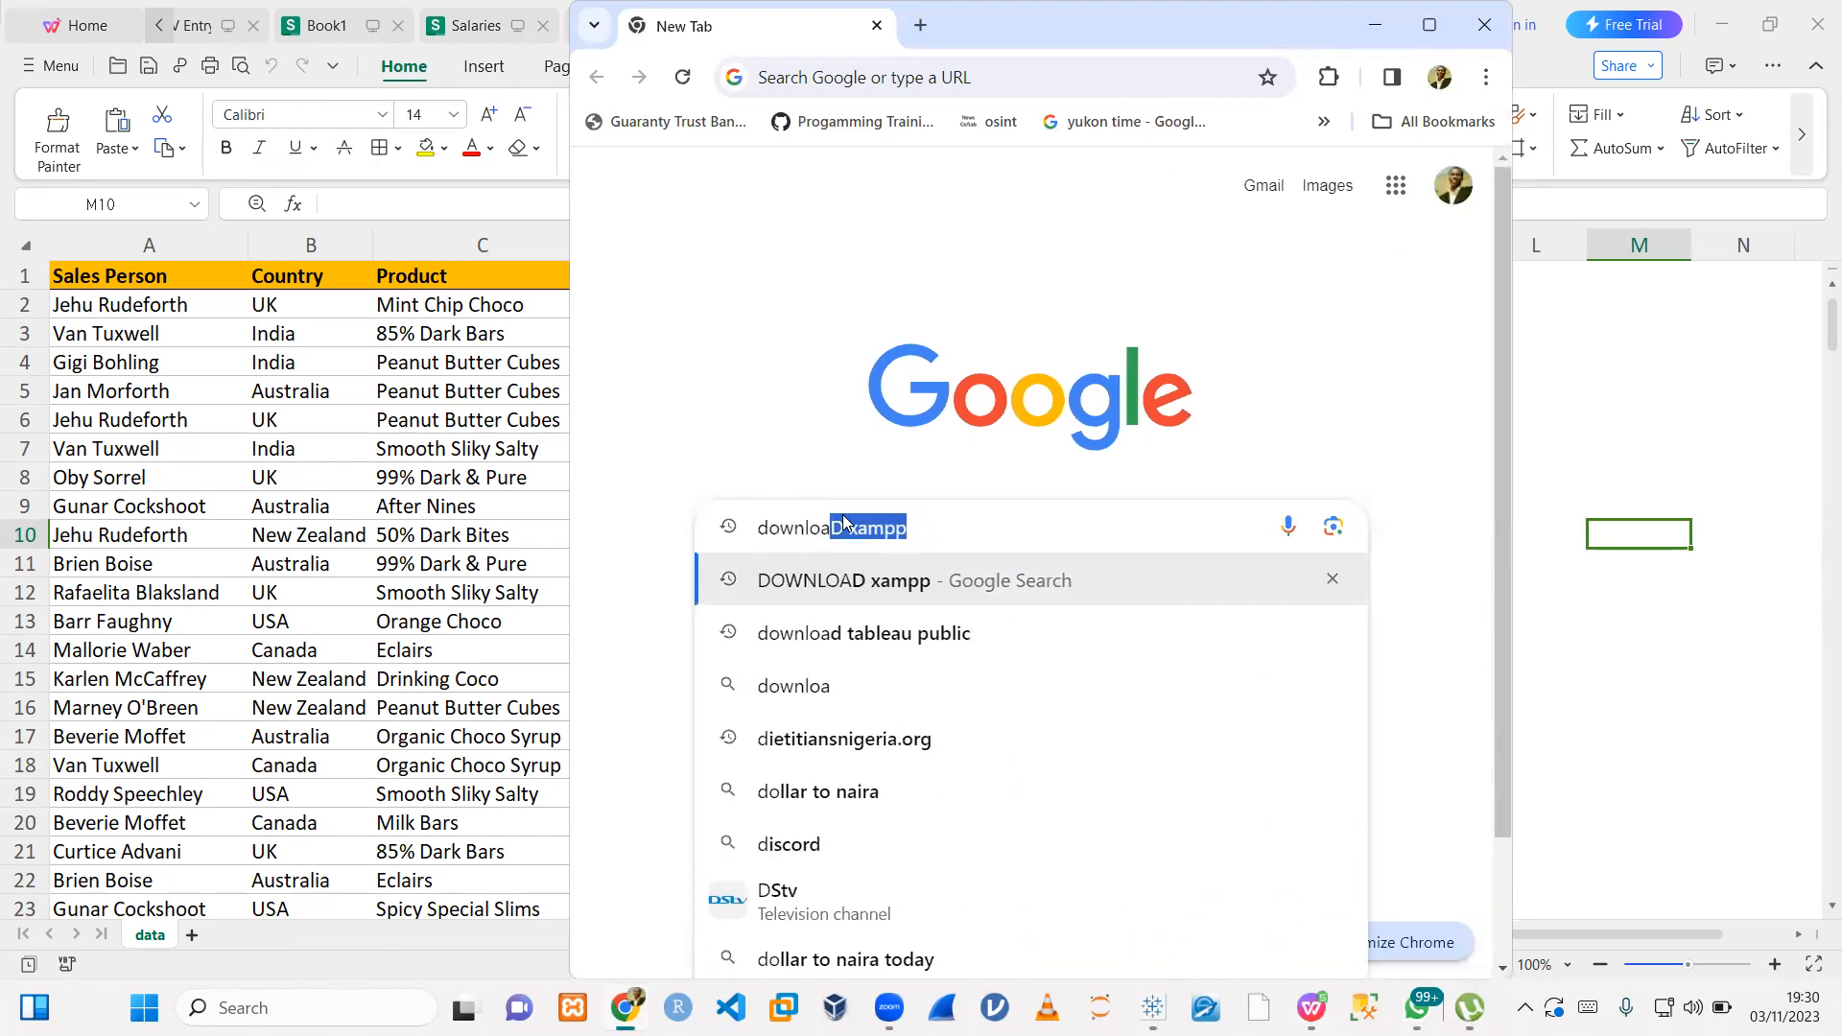
text(d tablea)
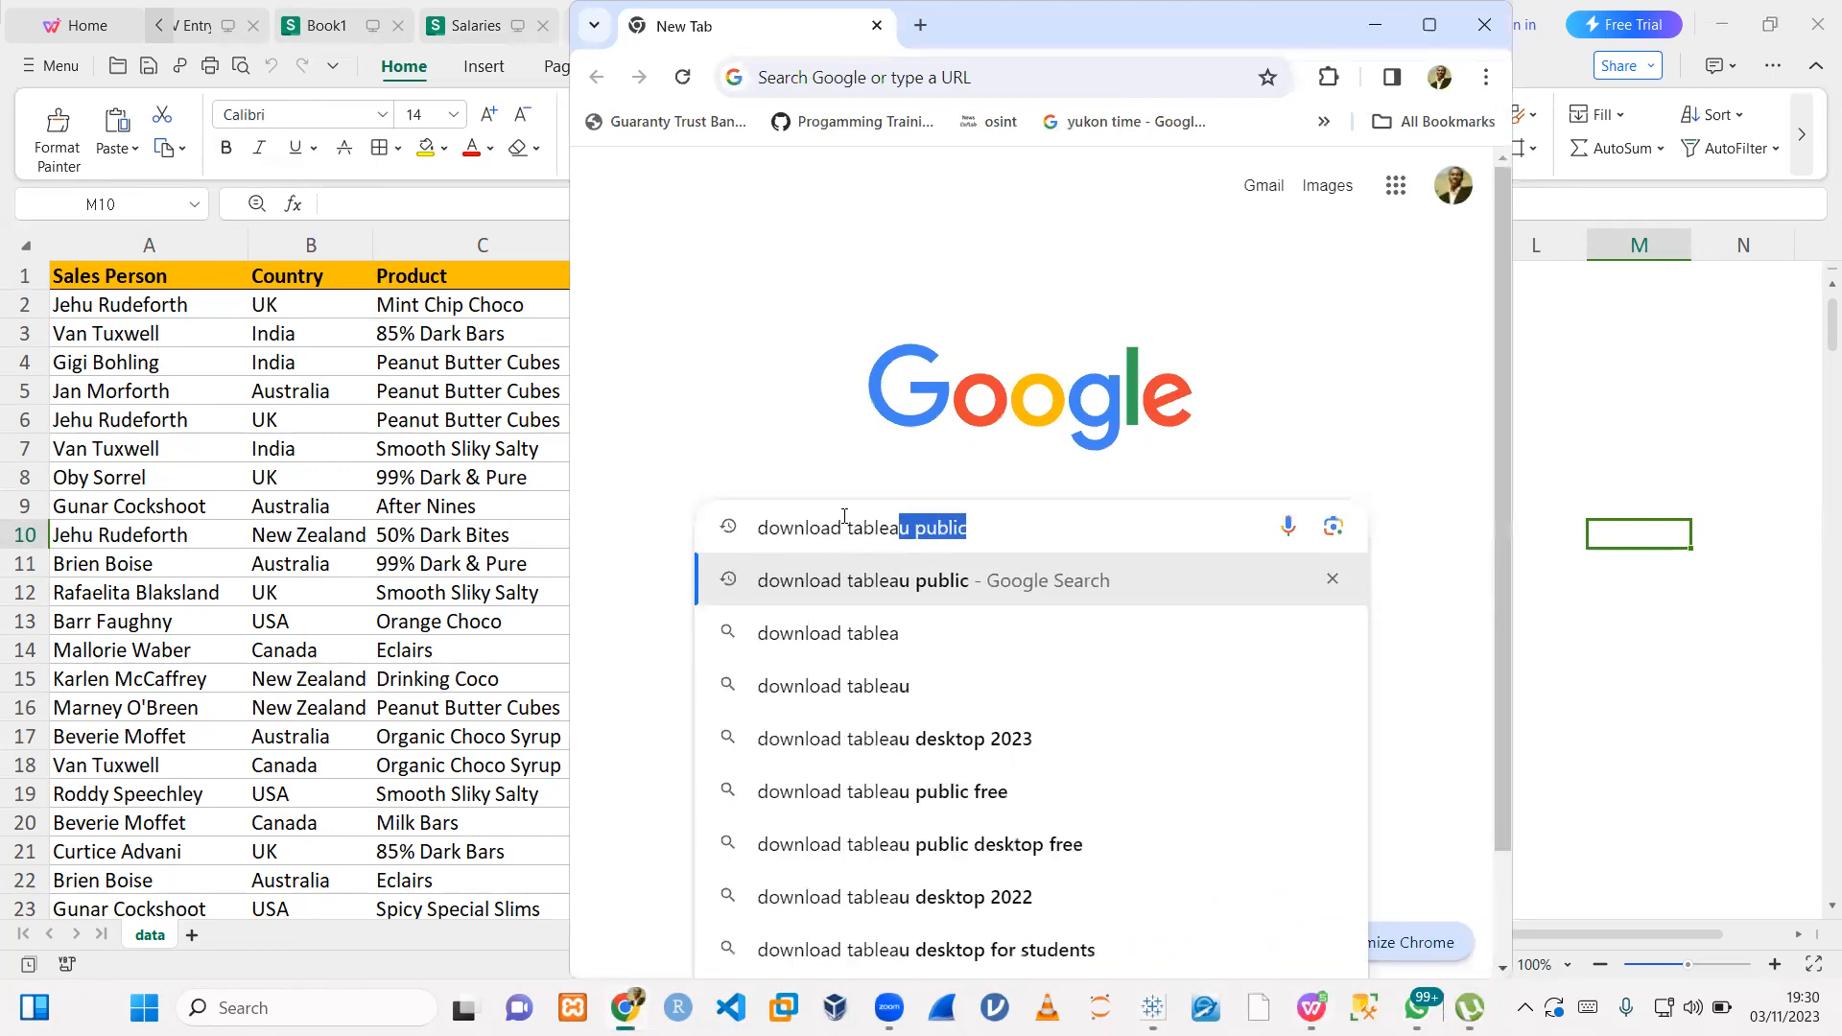
key(Return)
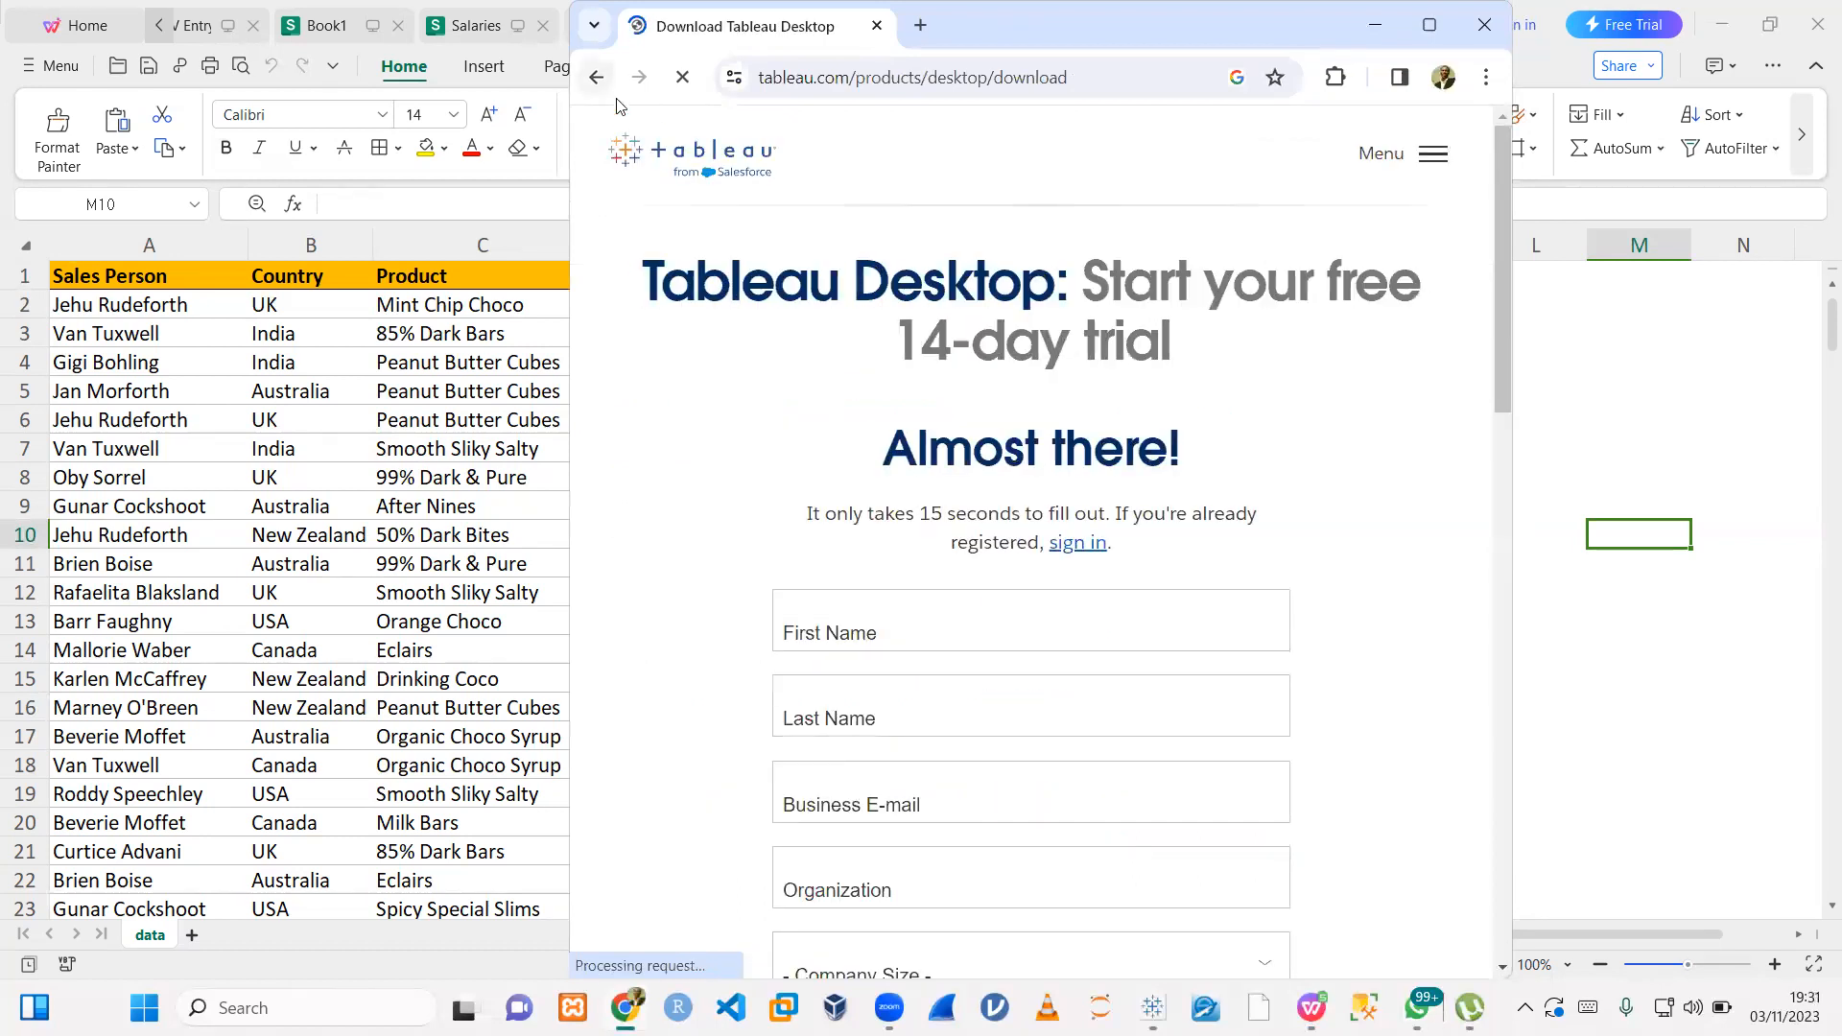
- Go back to the search results and open the "Download Now | Tableau Public" page
click(595, 77)
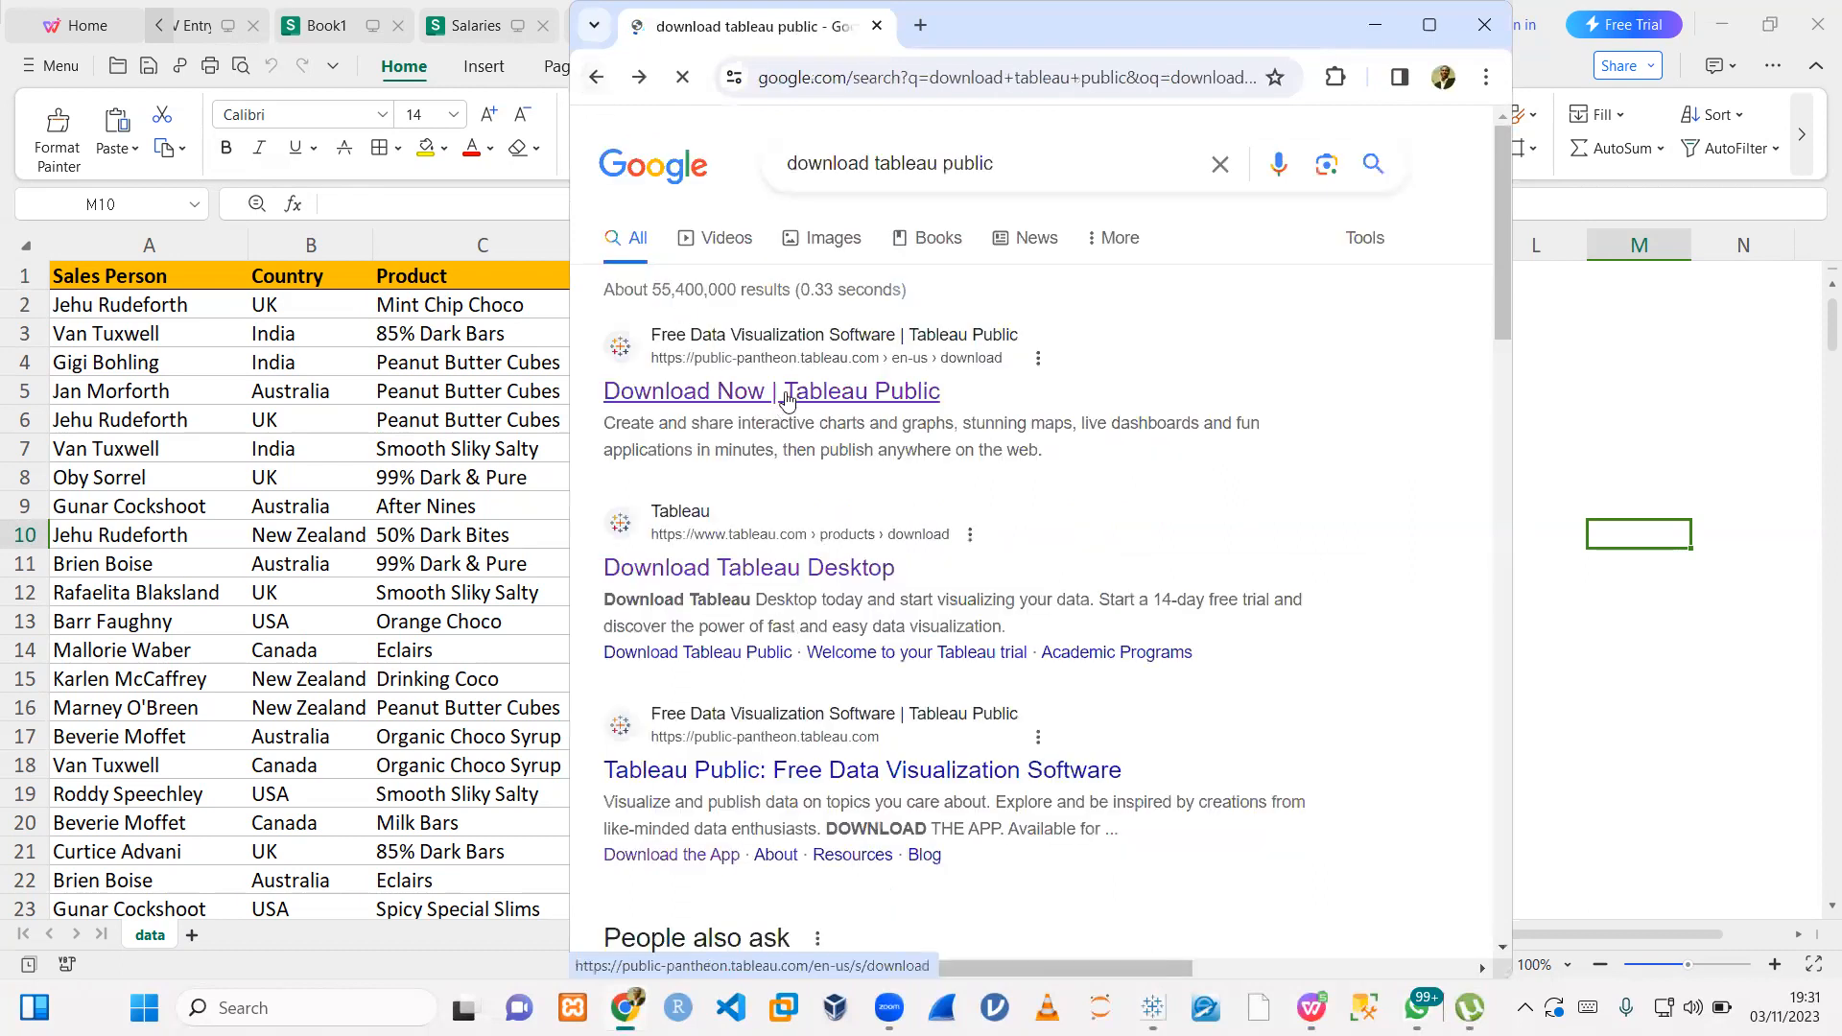
click(787, 394)
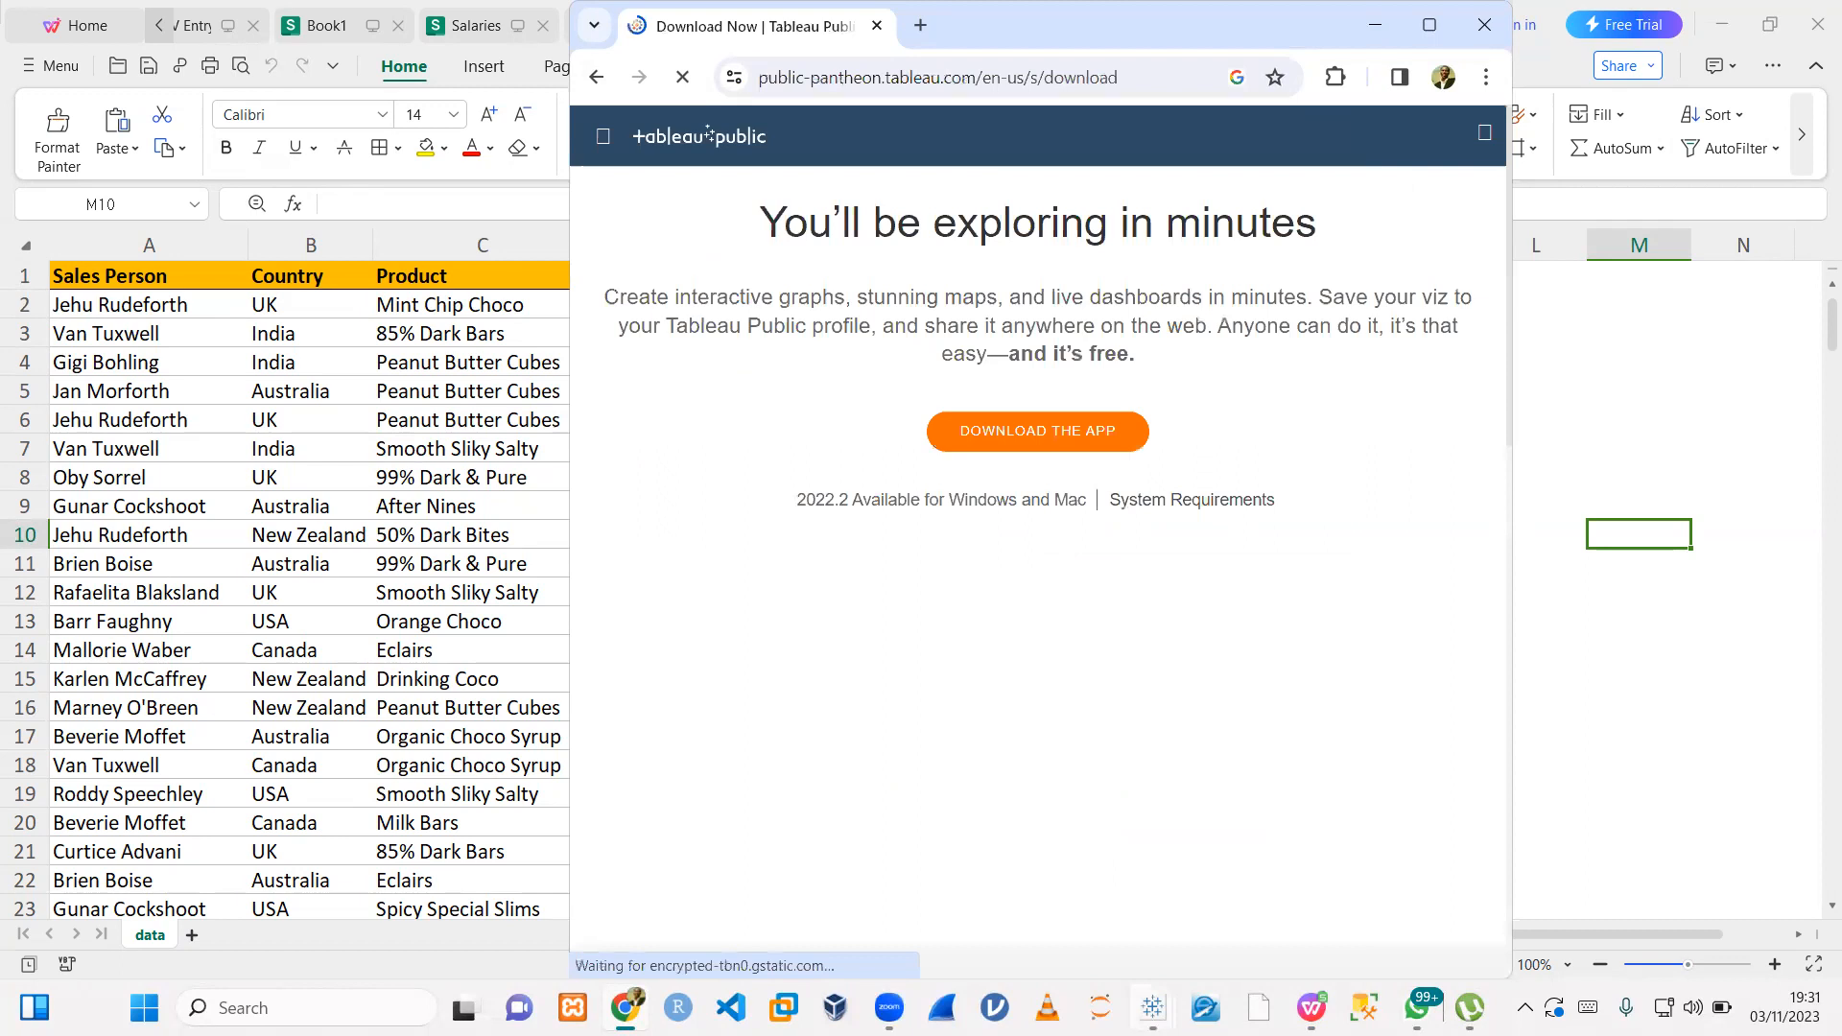
- Check the Tableau Public start page and minimize the browser to return to the sales spreadsheet
mouse_move(1152, 1008)
click(1250, 929)
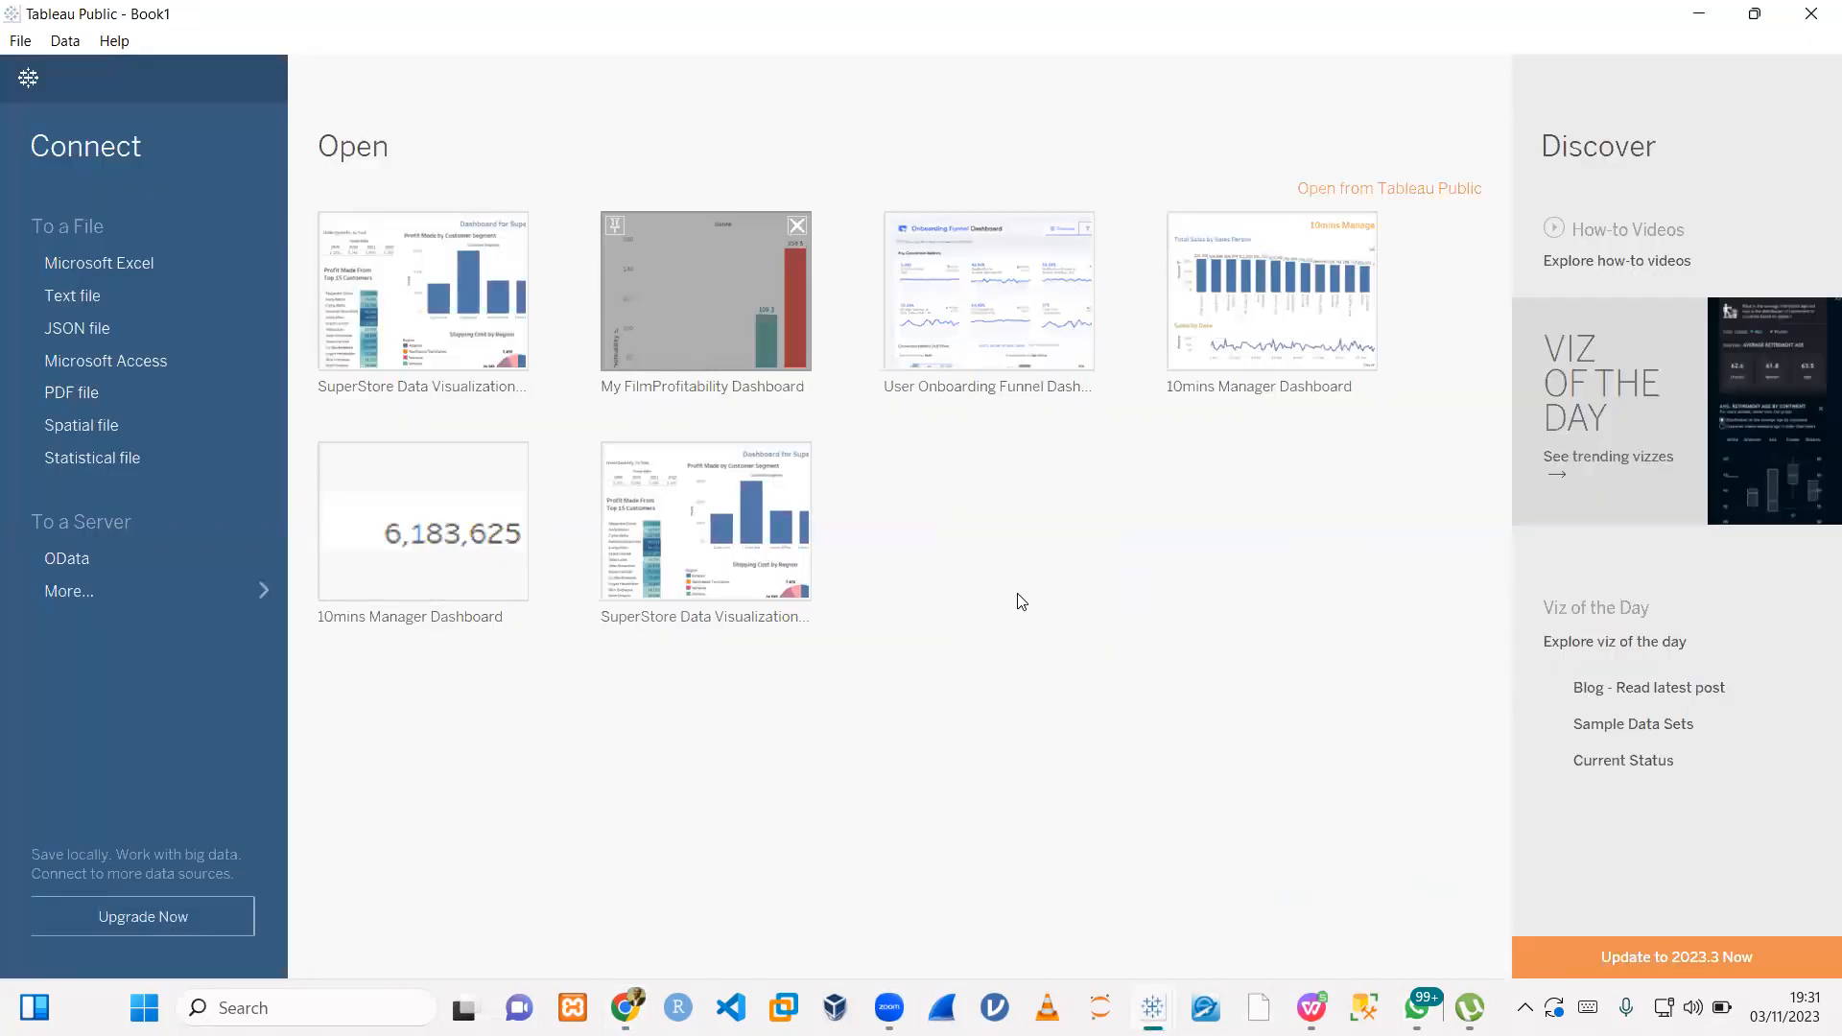
key(alt+Tab)
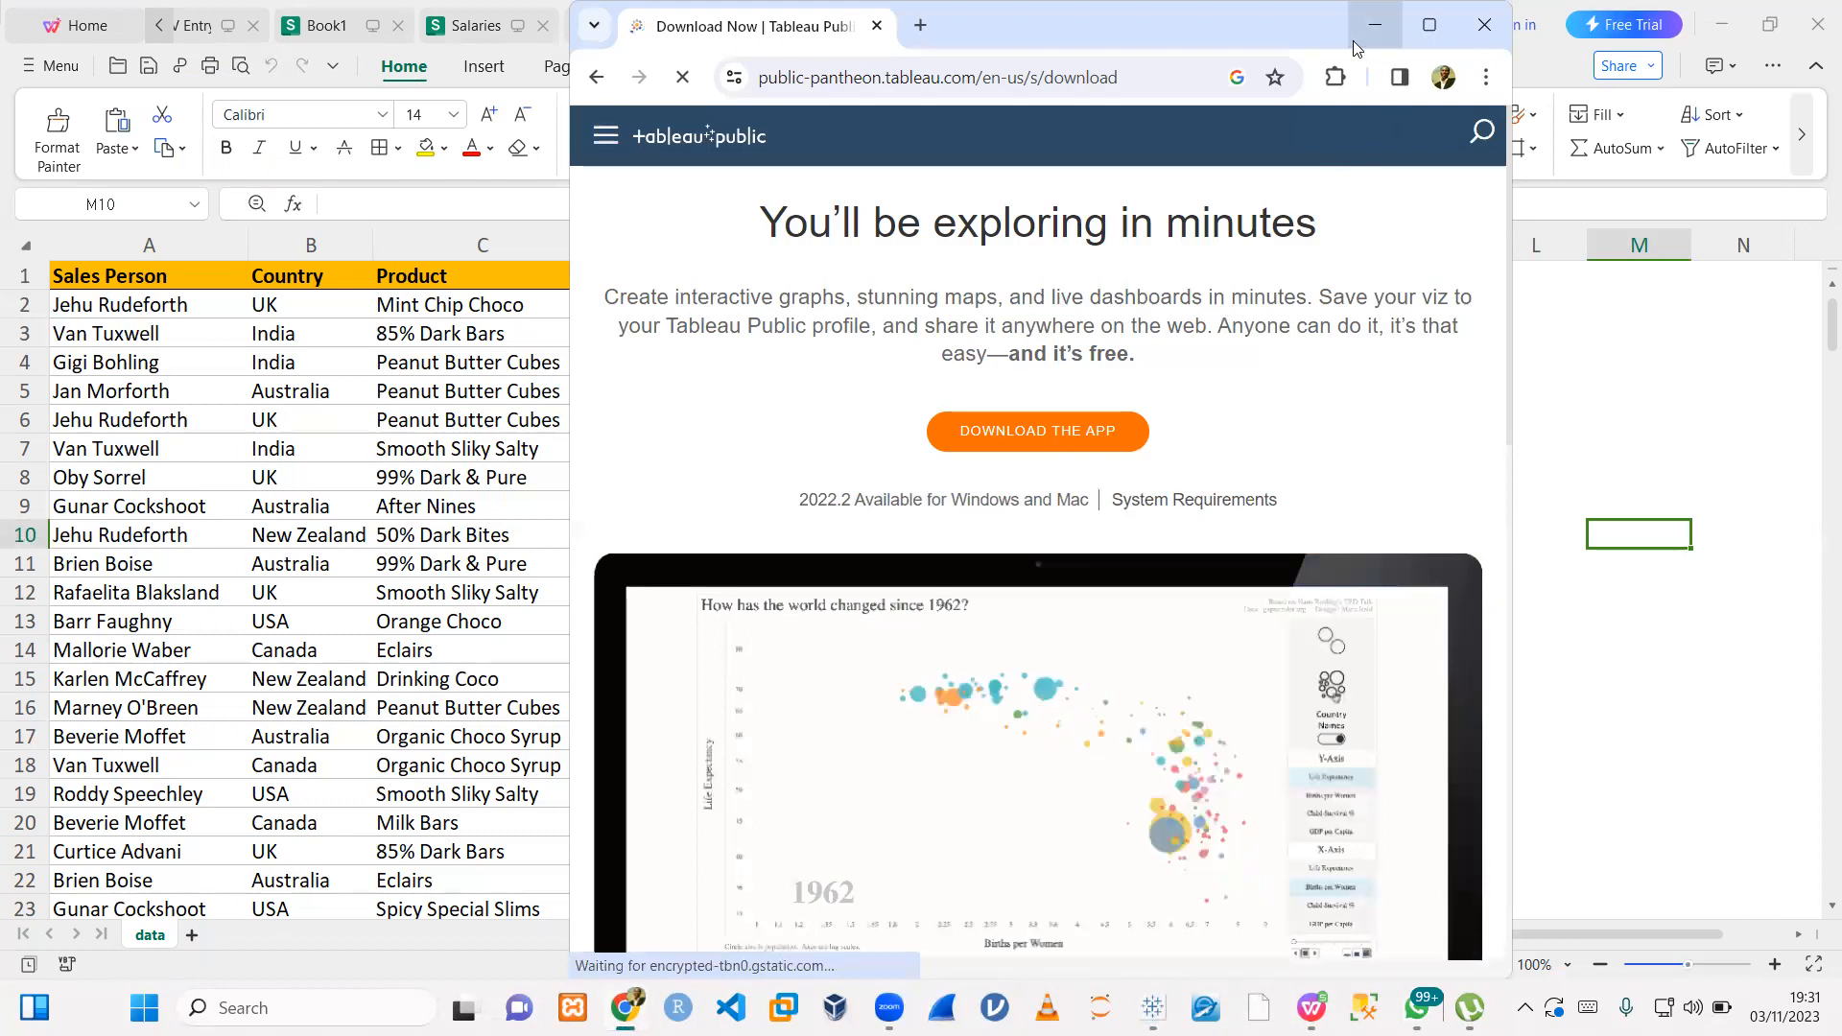
click(1374, 26)
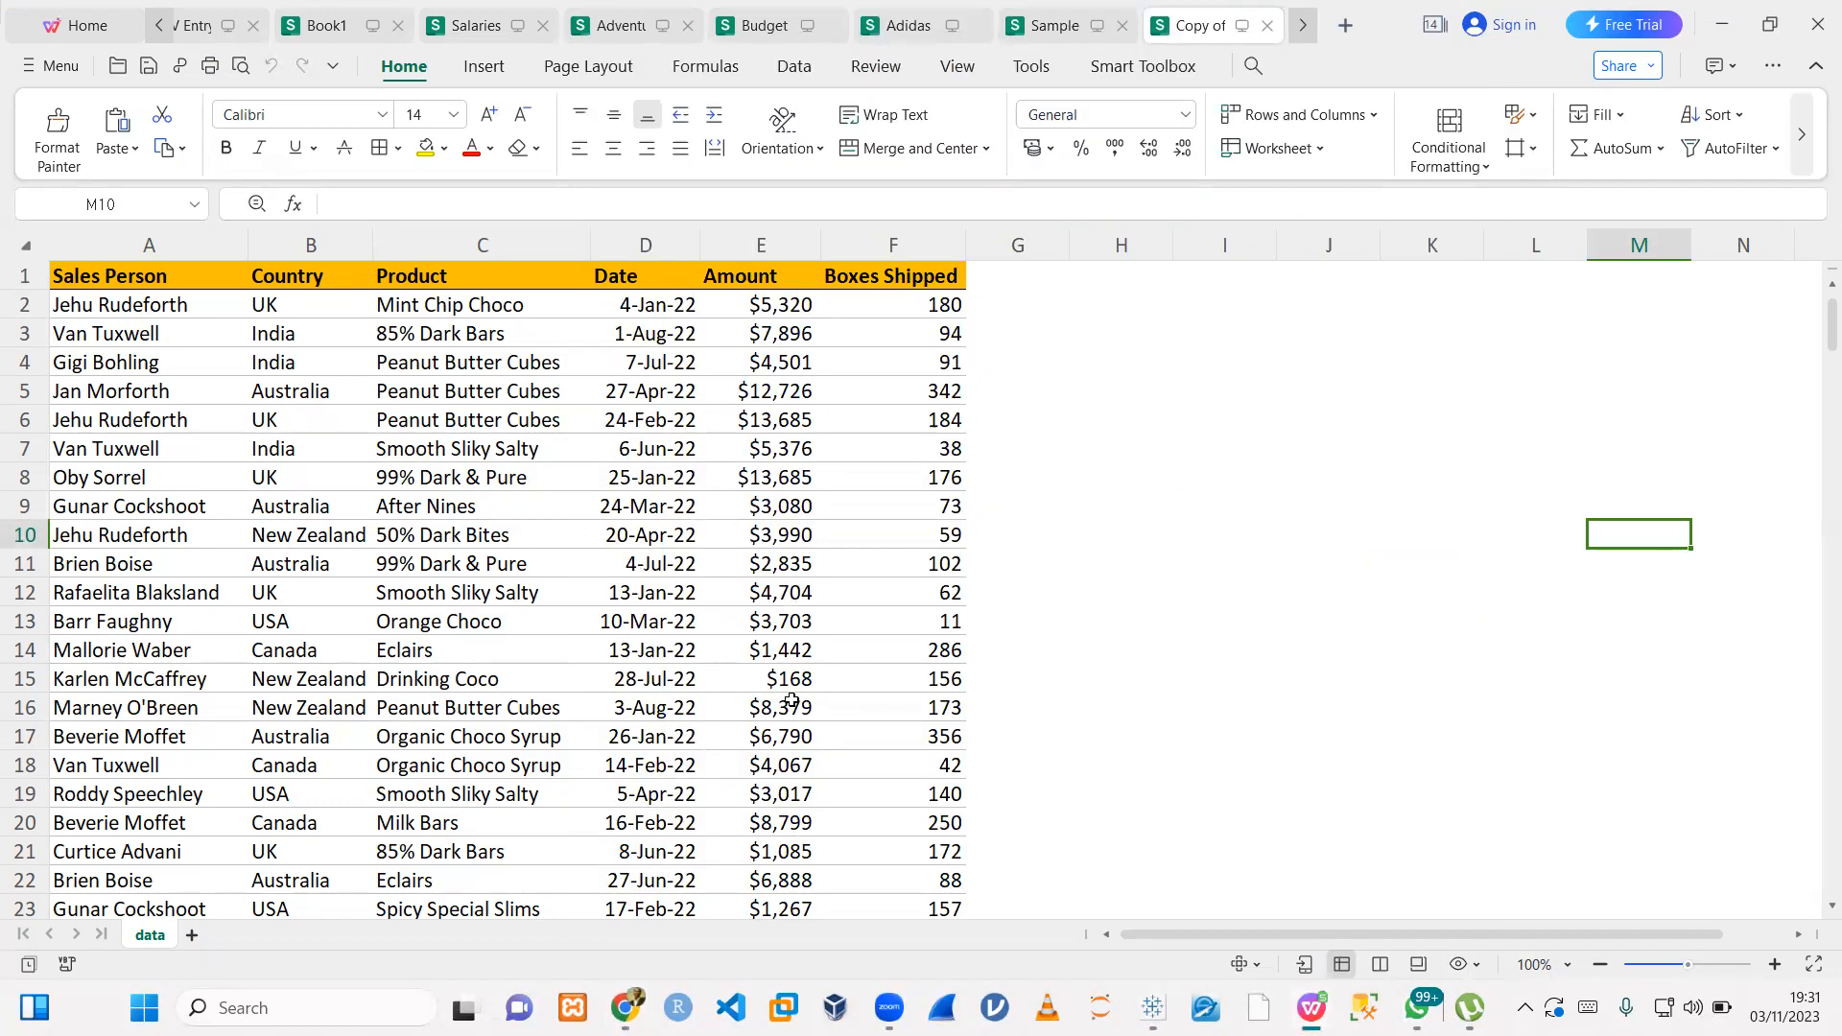
- Open Notepad and place the blank Untitled note in its own window beside the spreadsheet data, minimizing the other notes
key(super)
text(noteapd)
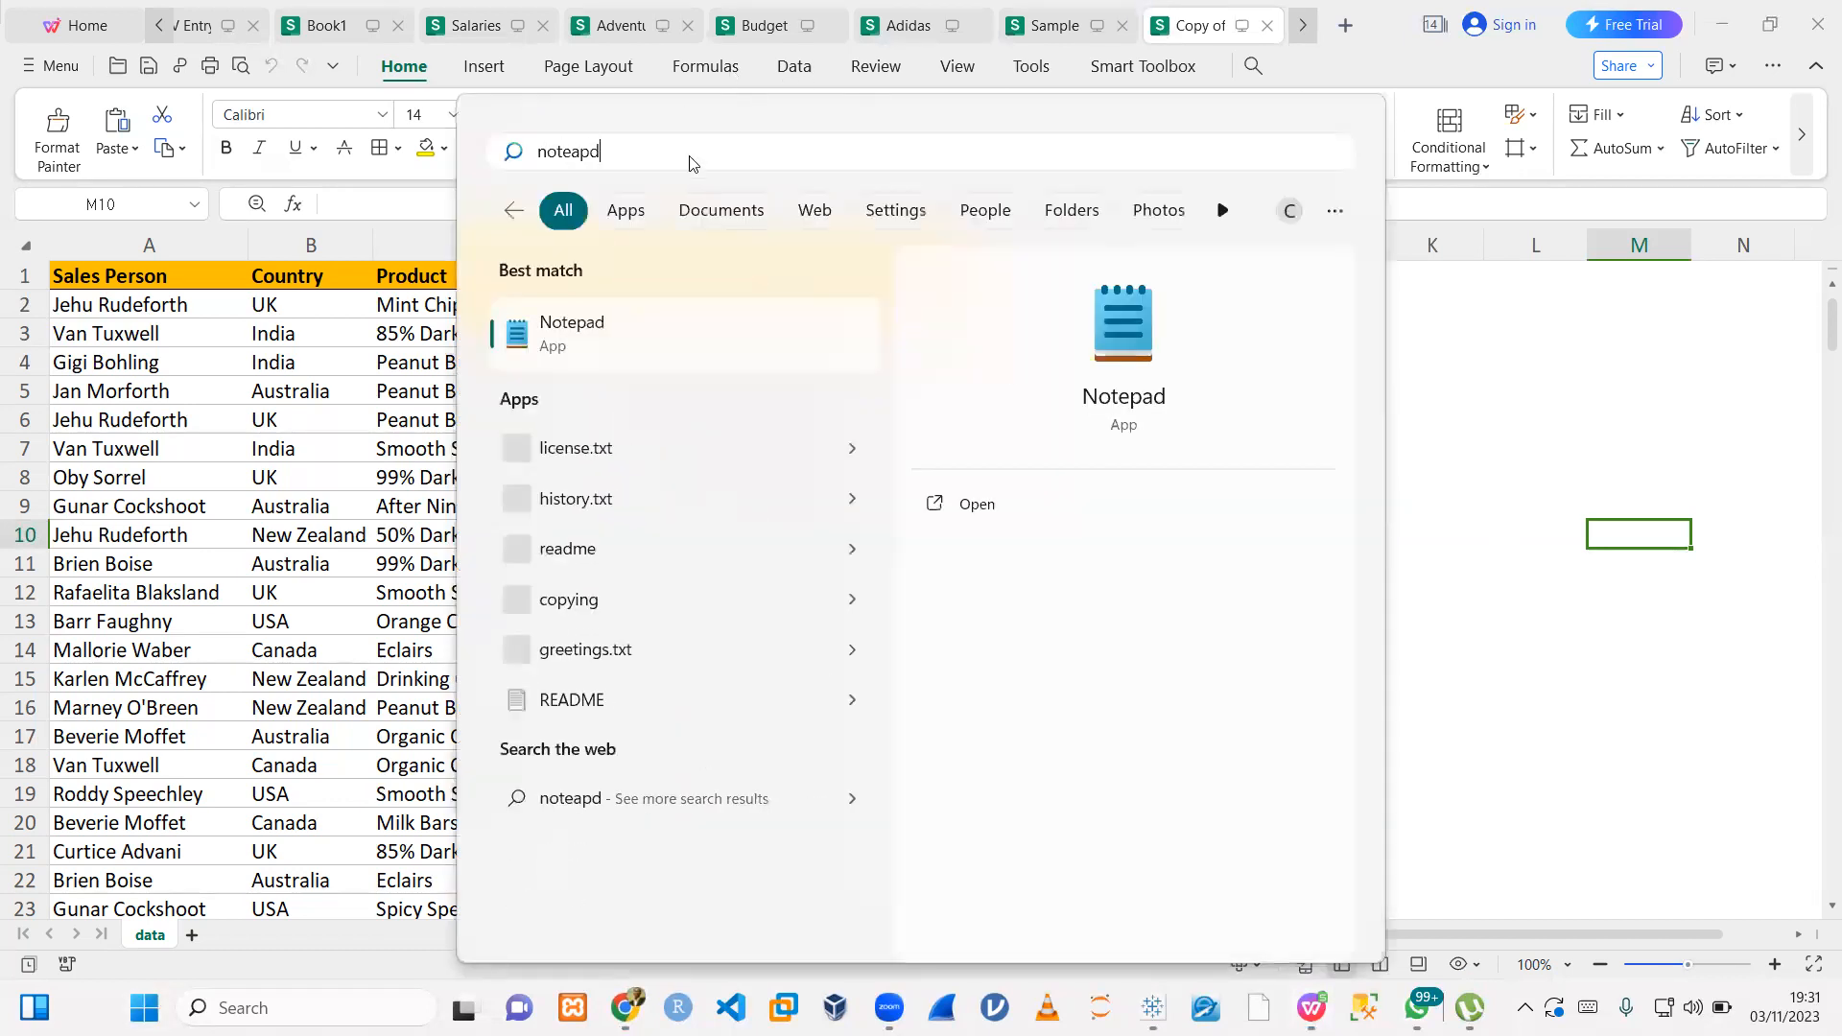
key(Escape)
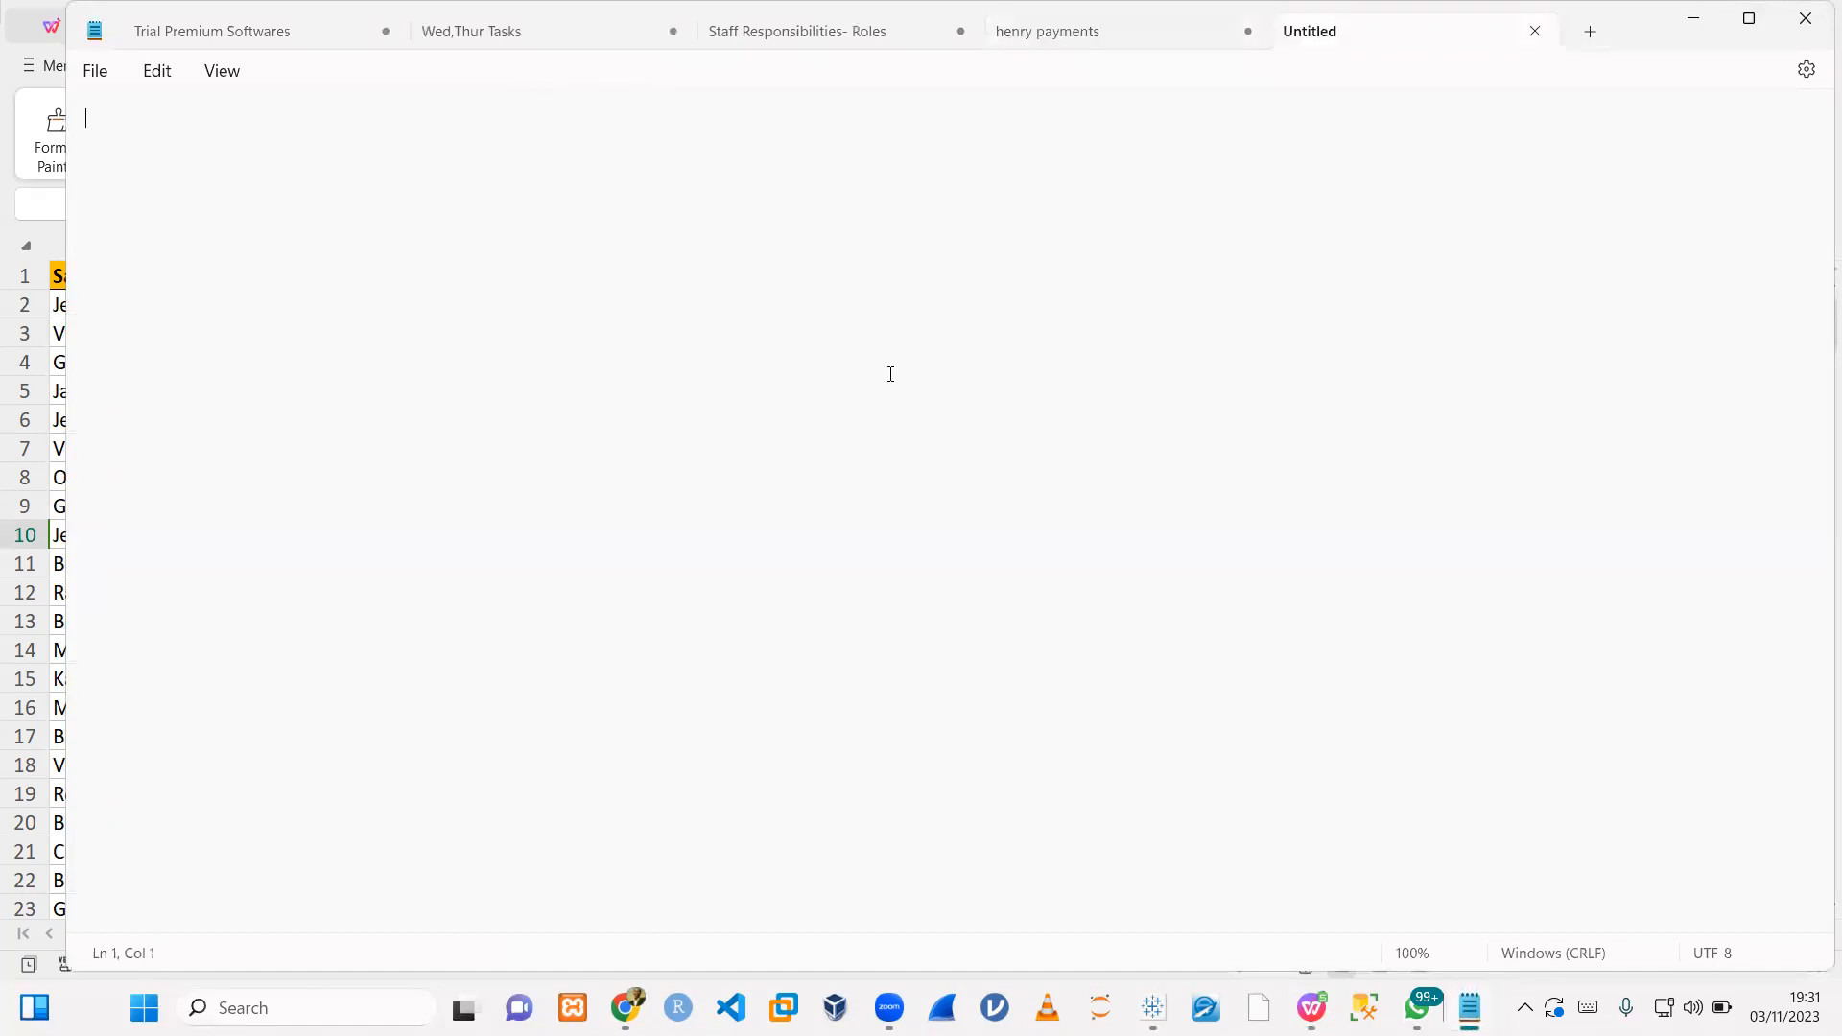
drag(1373, 43, 1362, 384)
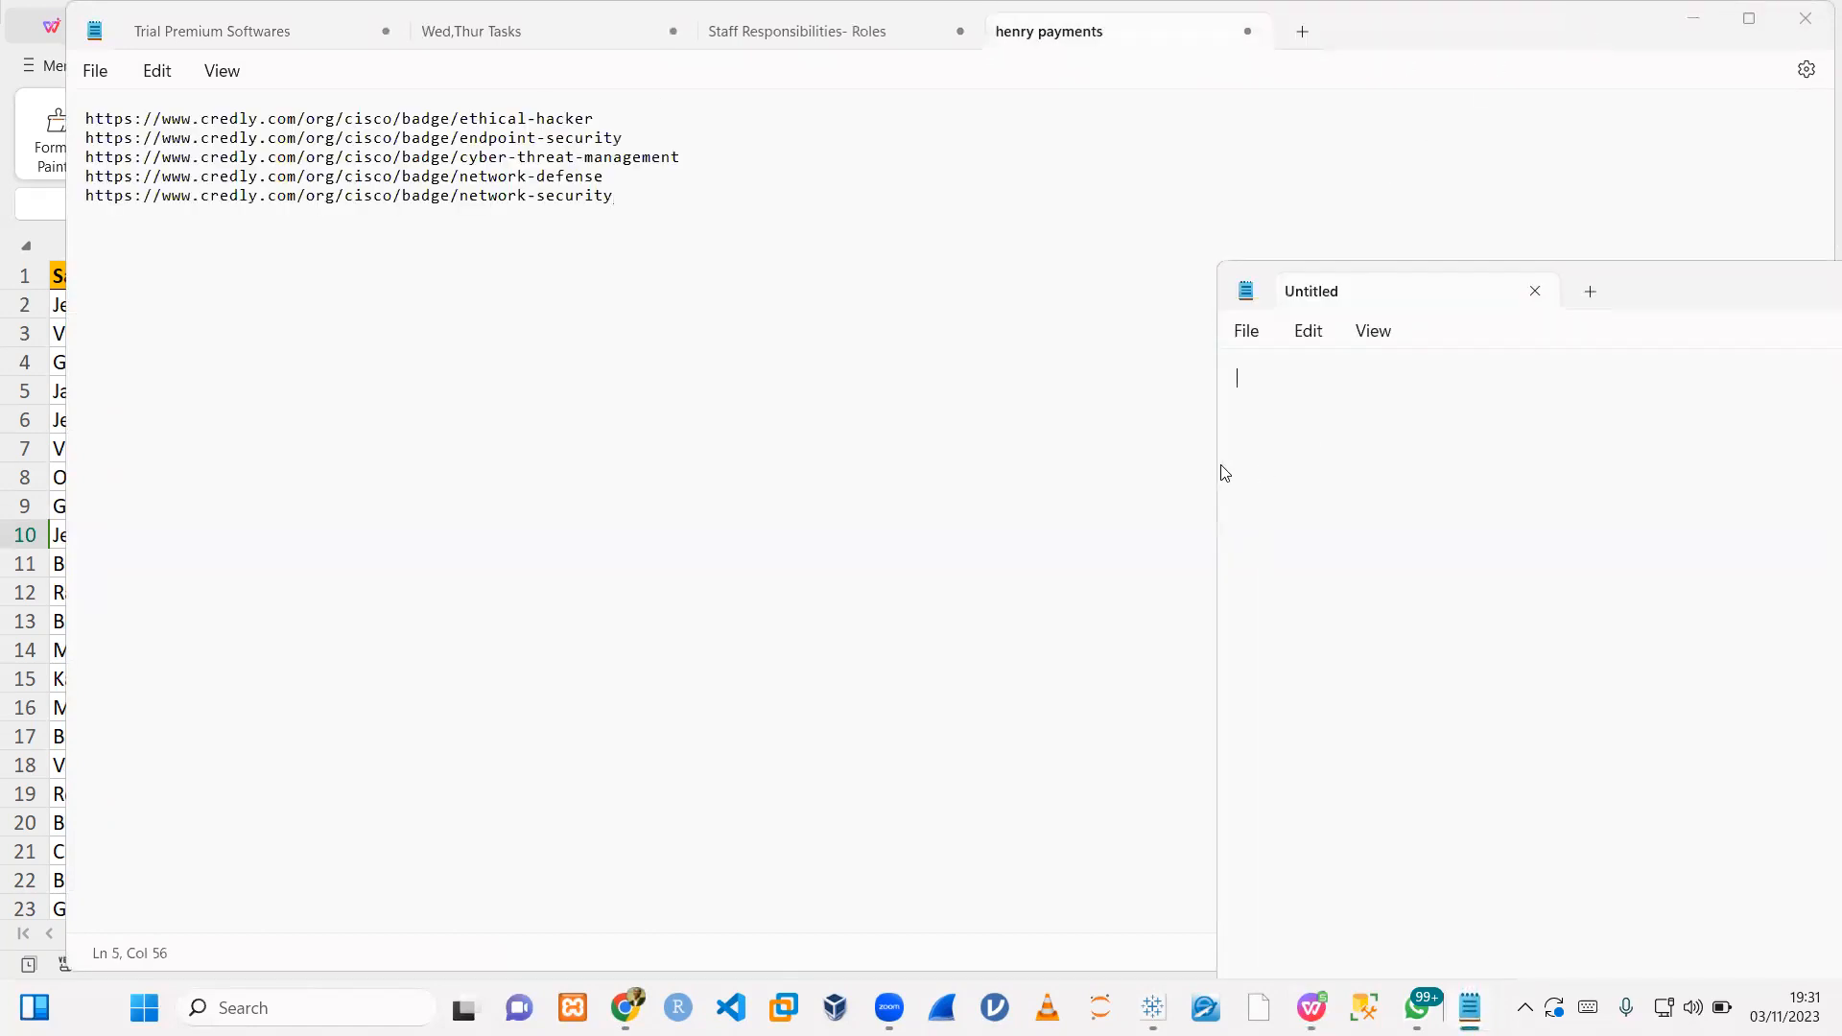
click(1693, 18)
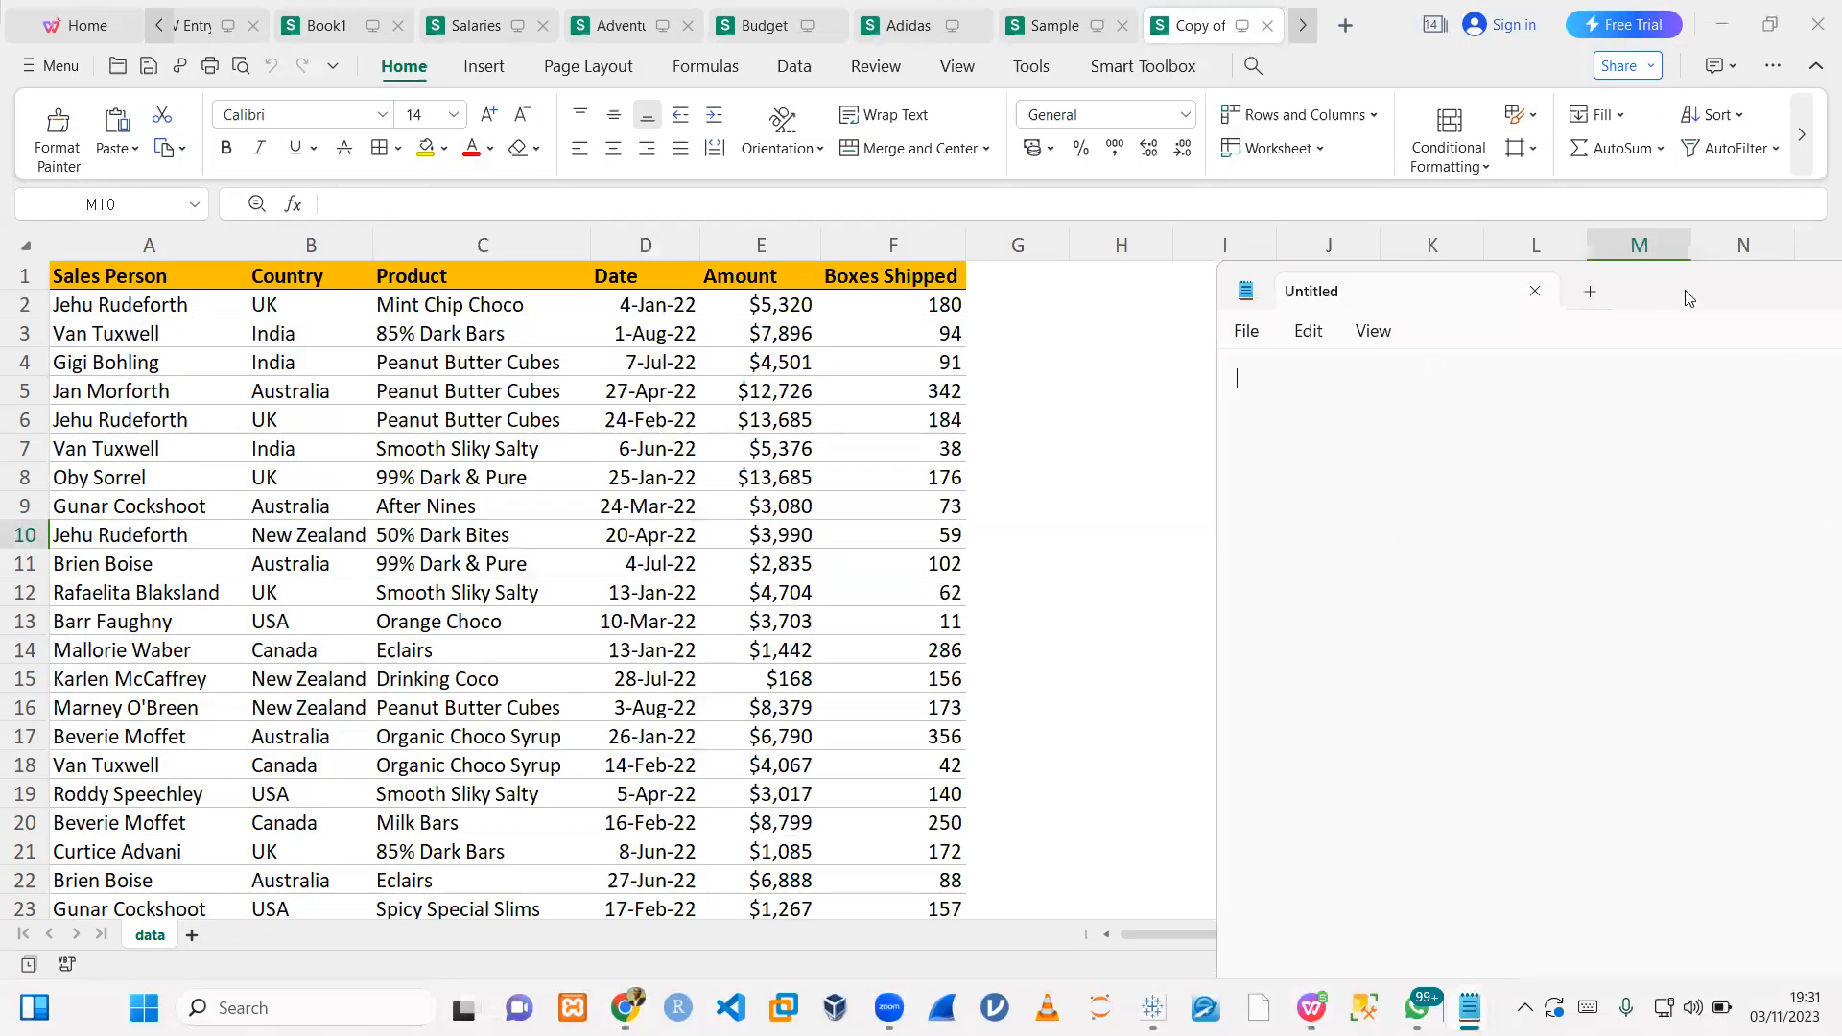
drag(1688, 298, 1448, 215)
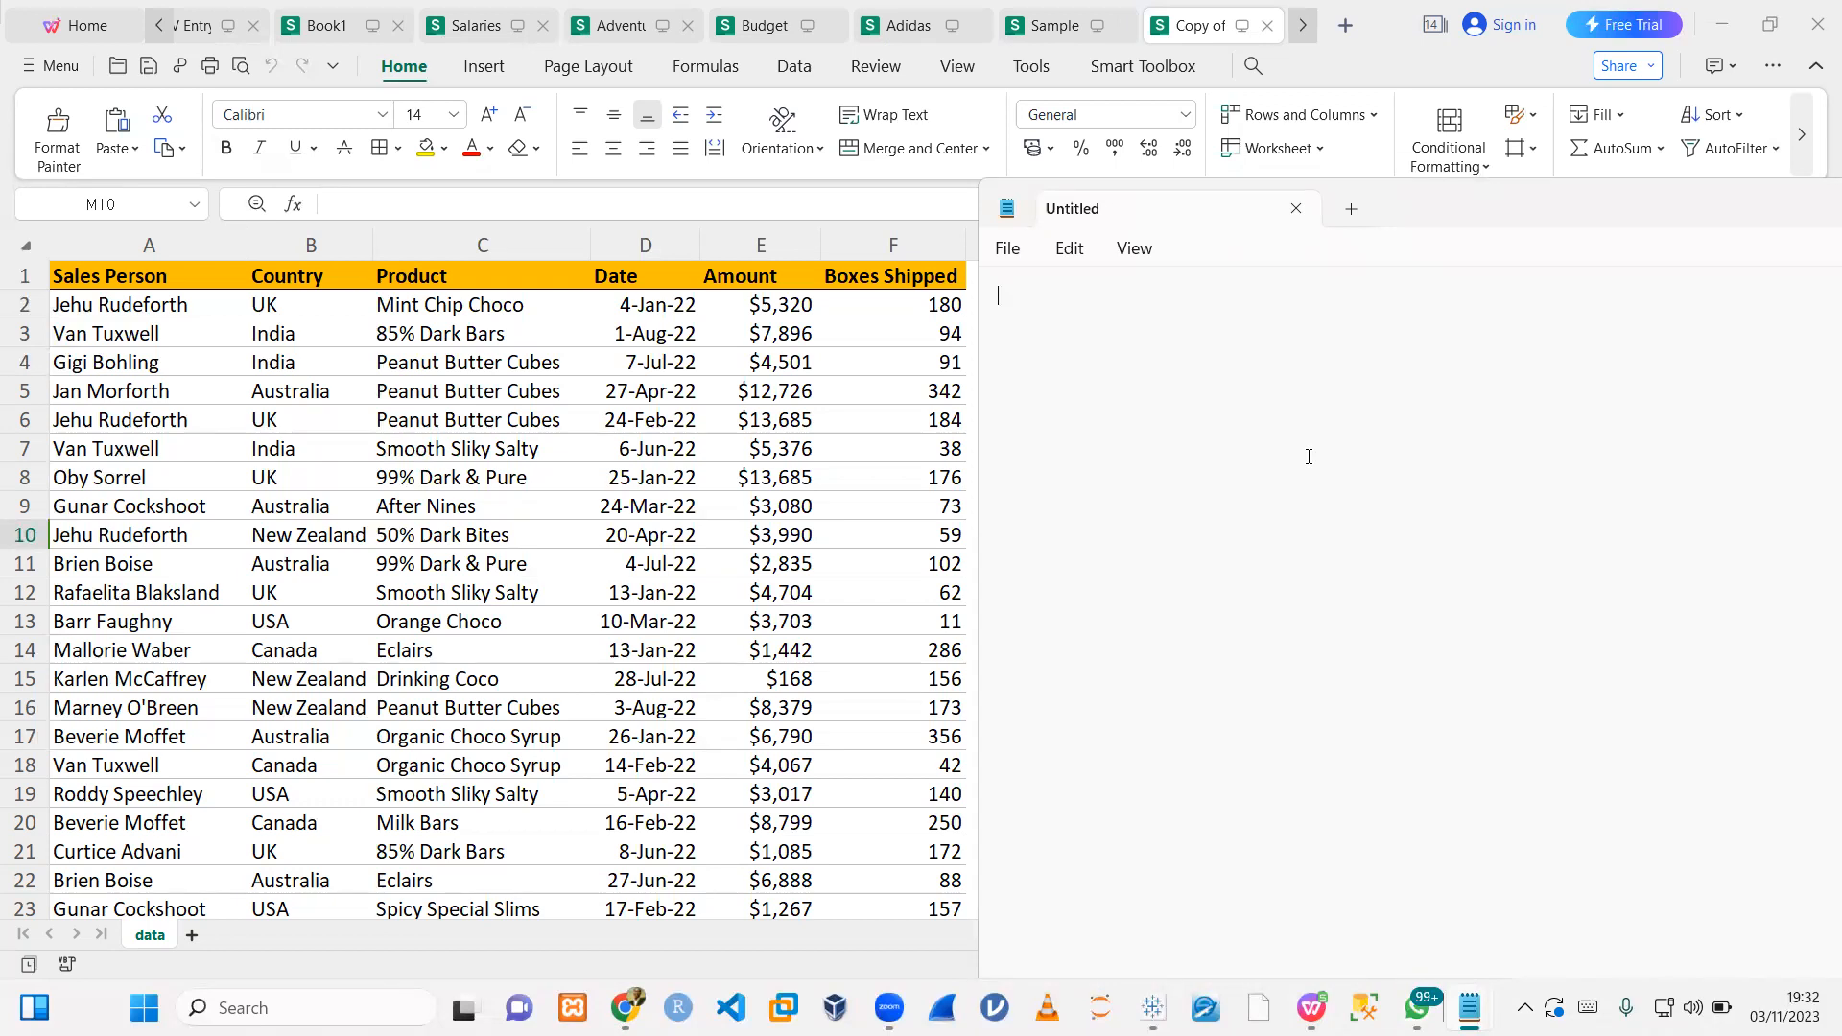
- Write "Qualitative analysis" as the first line of the blank note
text(Qua)
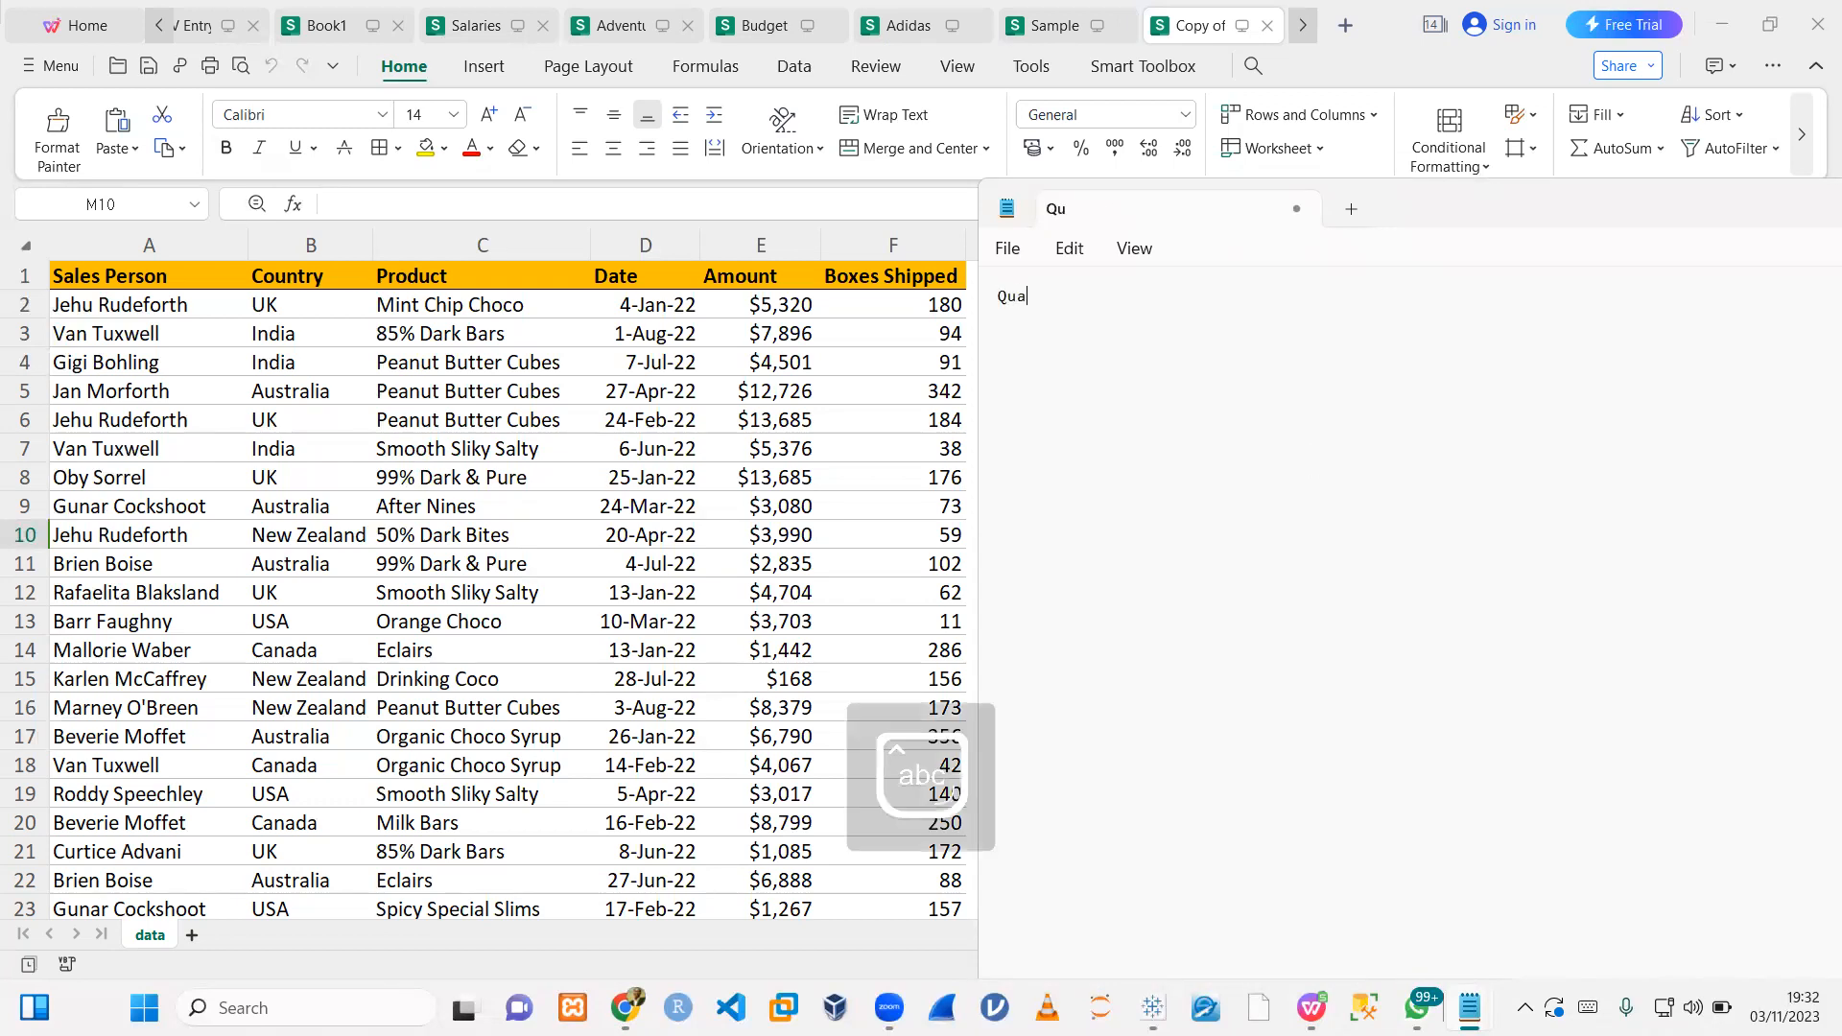
text(litie)
key(BackSpace)
key(BackSpace)
text(at)
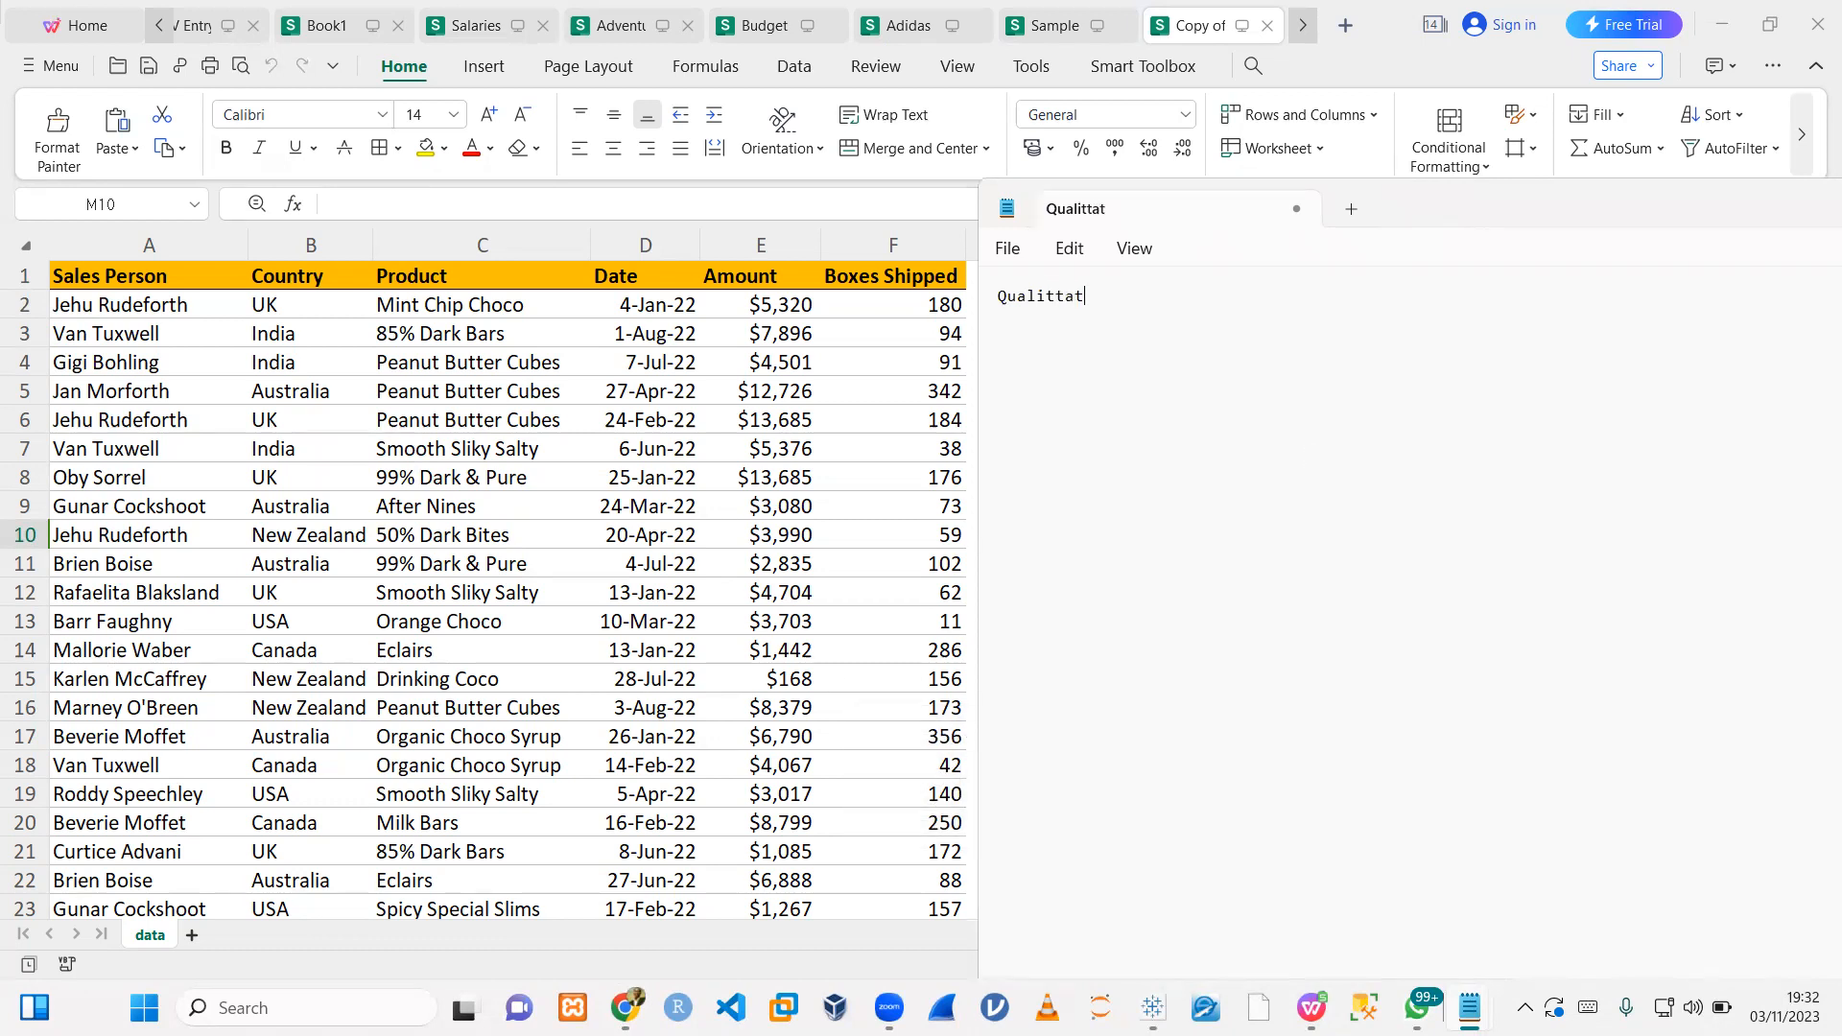
text(ive analysis)
- Add the lines "Quantitative analysis" and "comparative analysis" to the note
key(Caps_Lock)
text(Q)
key(Caps_Lock)
text(uant)
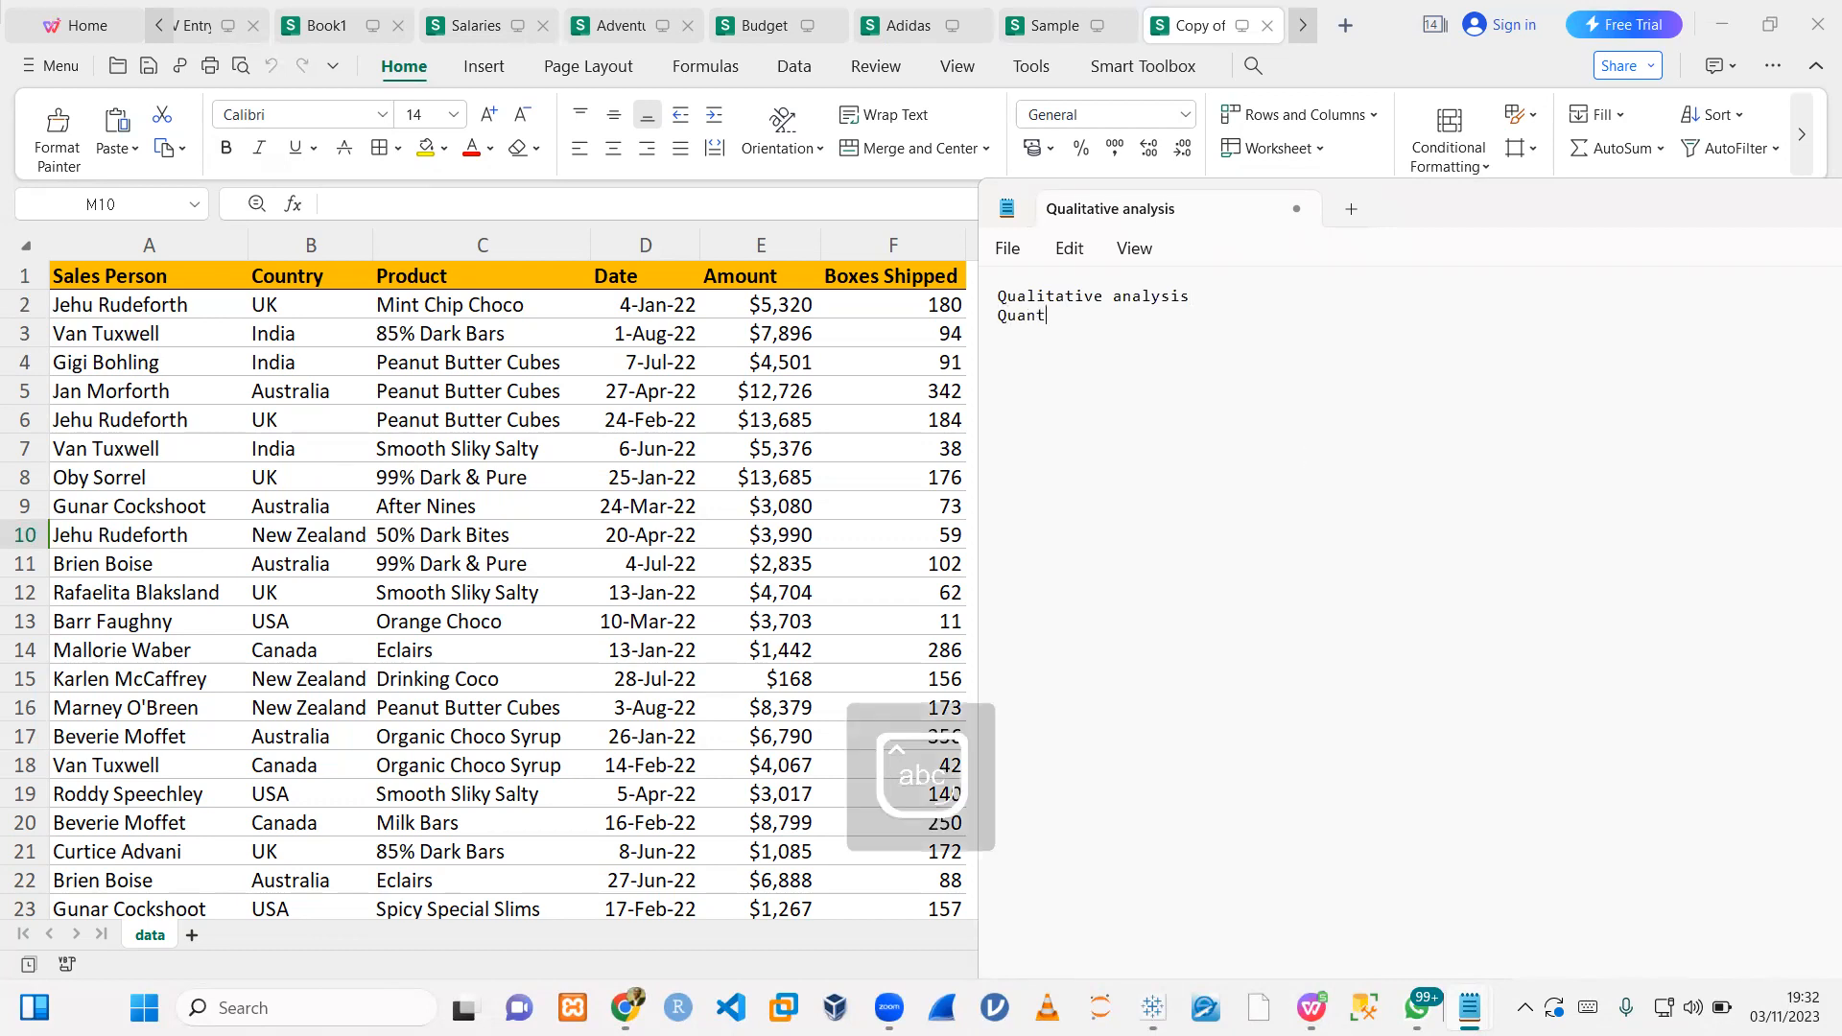
text(itative analysis )
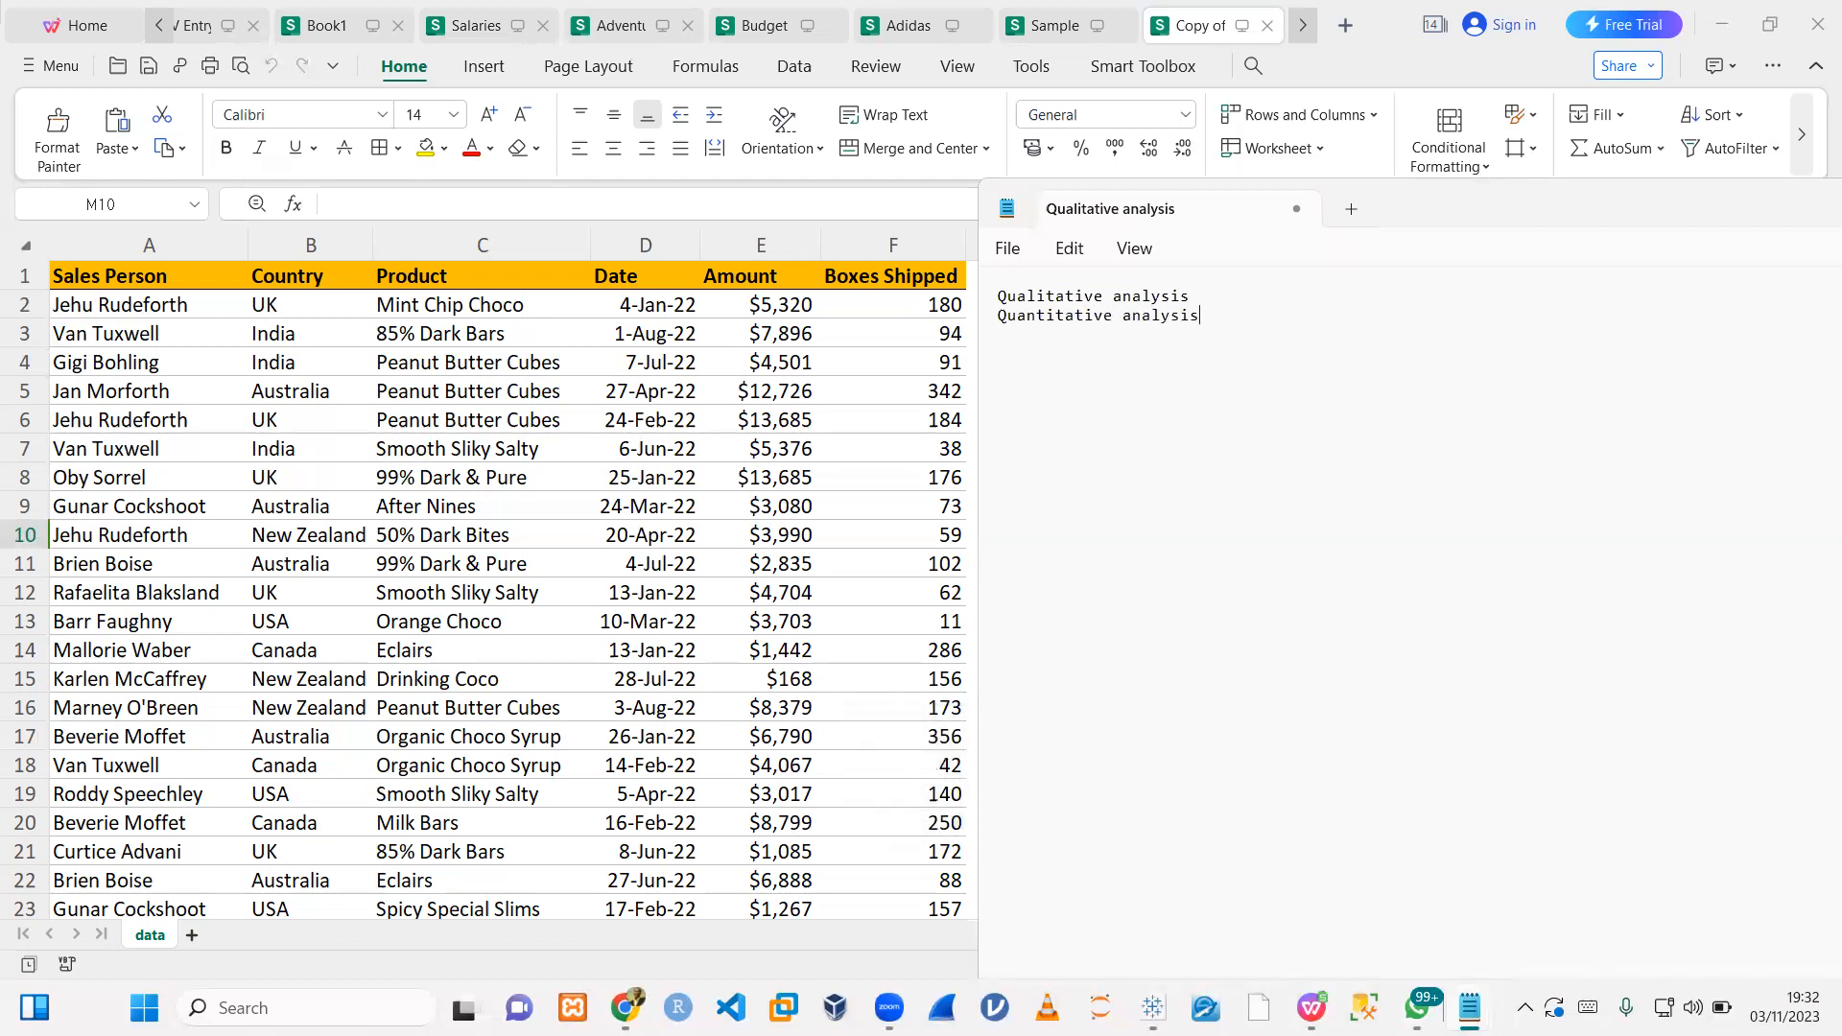
text(comparative analysis)
- Append "- Text" to the qualitative analysis line and "- Numerical" to the quantitative analysis line
key(Return)
key(Return)
key(Return)
text(Text)
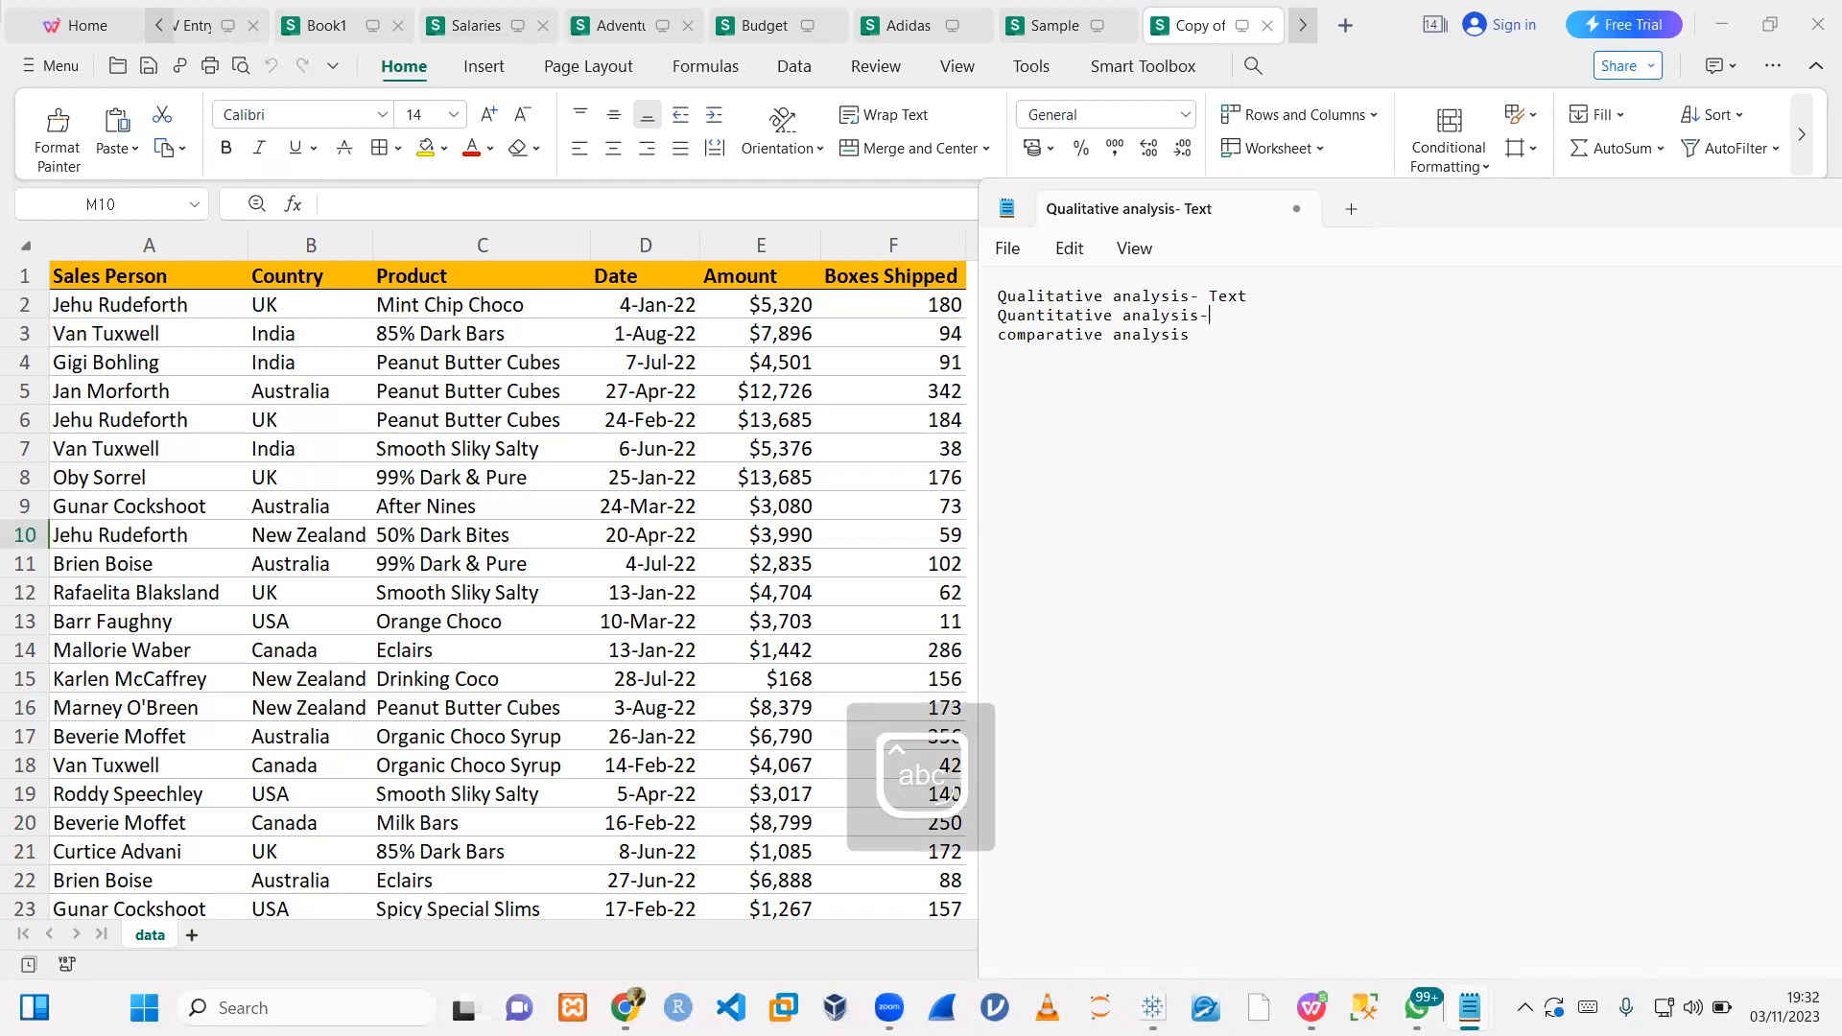
key(Caps_Lock)
text(Q)
key(BackSpace)
text(N)
key(Caps_Lock)
text(umeria)
key(BackSpace)
- Append "- check between text vs numerical" to the comparative analysis line and start a numbered list with "1." below
text(comparative analysis- check between)
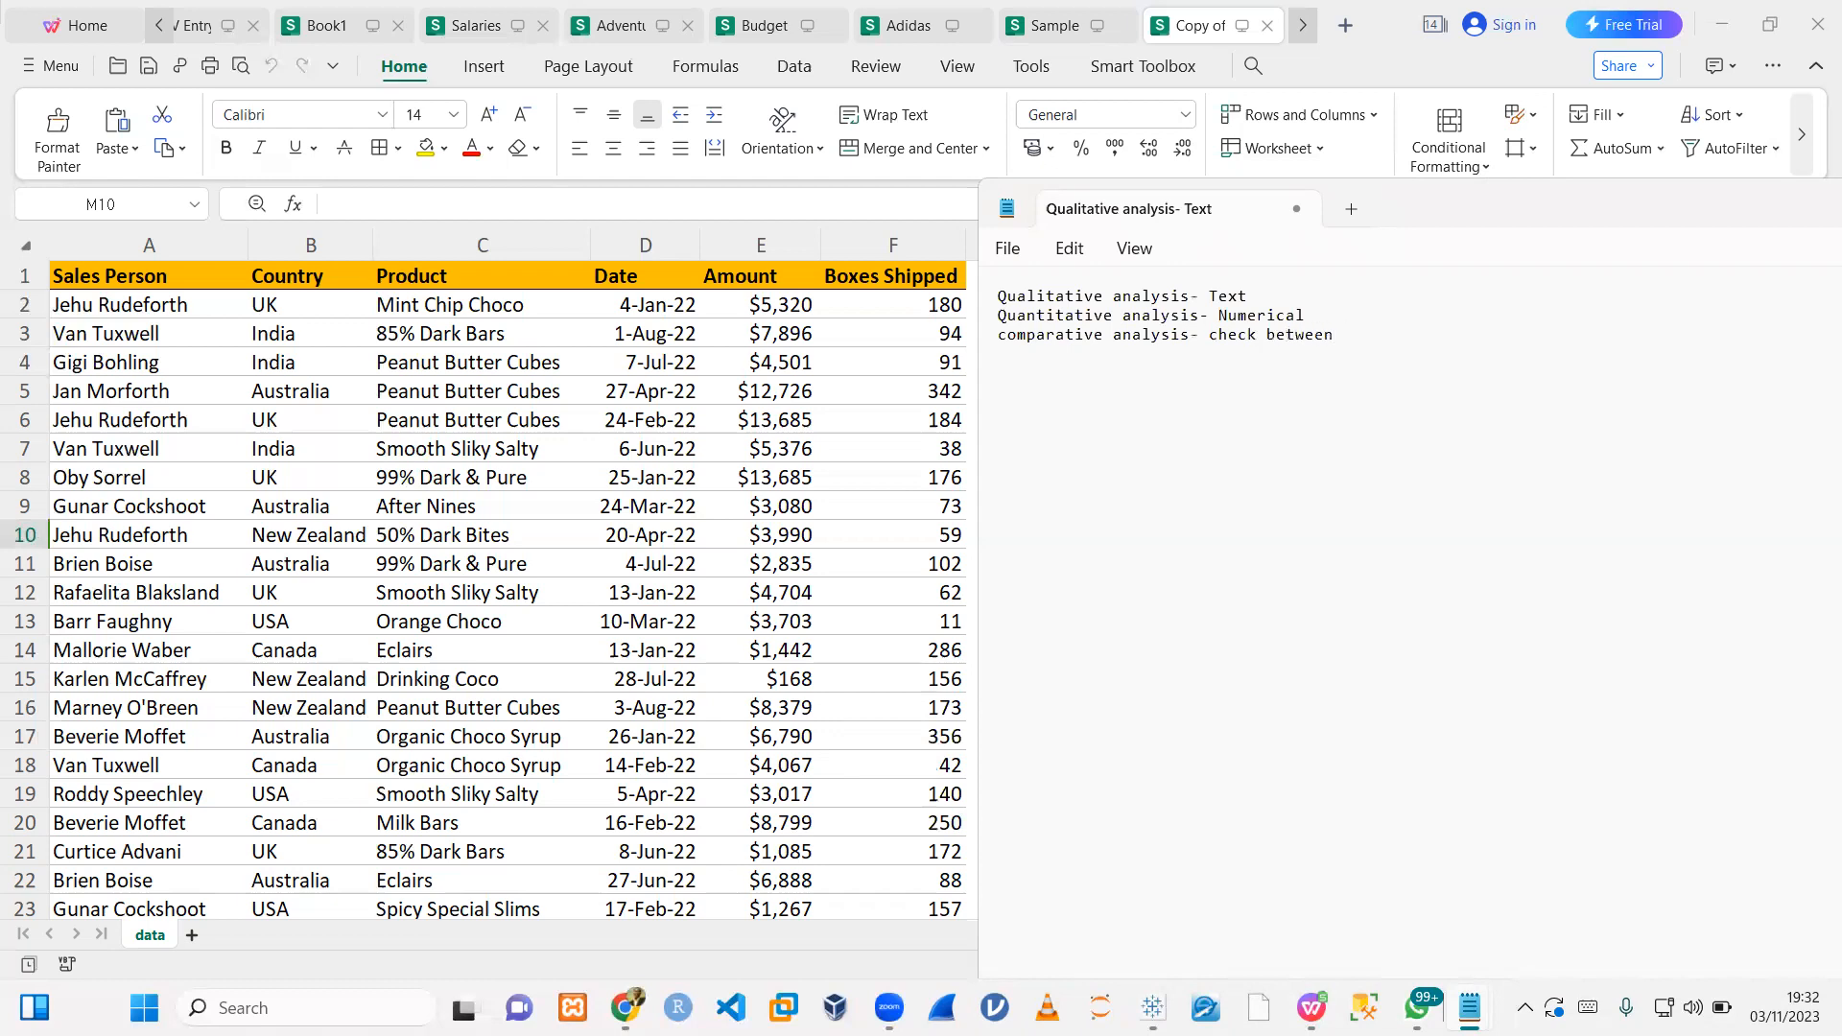
text( text vs numerical)
key(Return)
text(1.)
- Check the full name of the open sales workbook and bring the note back beside its data columns
drag(1544, 225, 1694, 211)
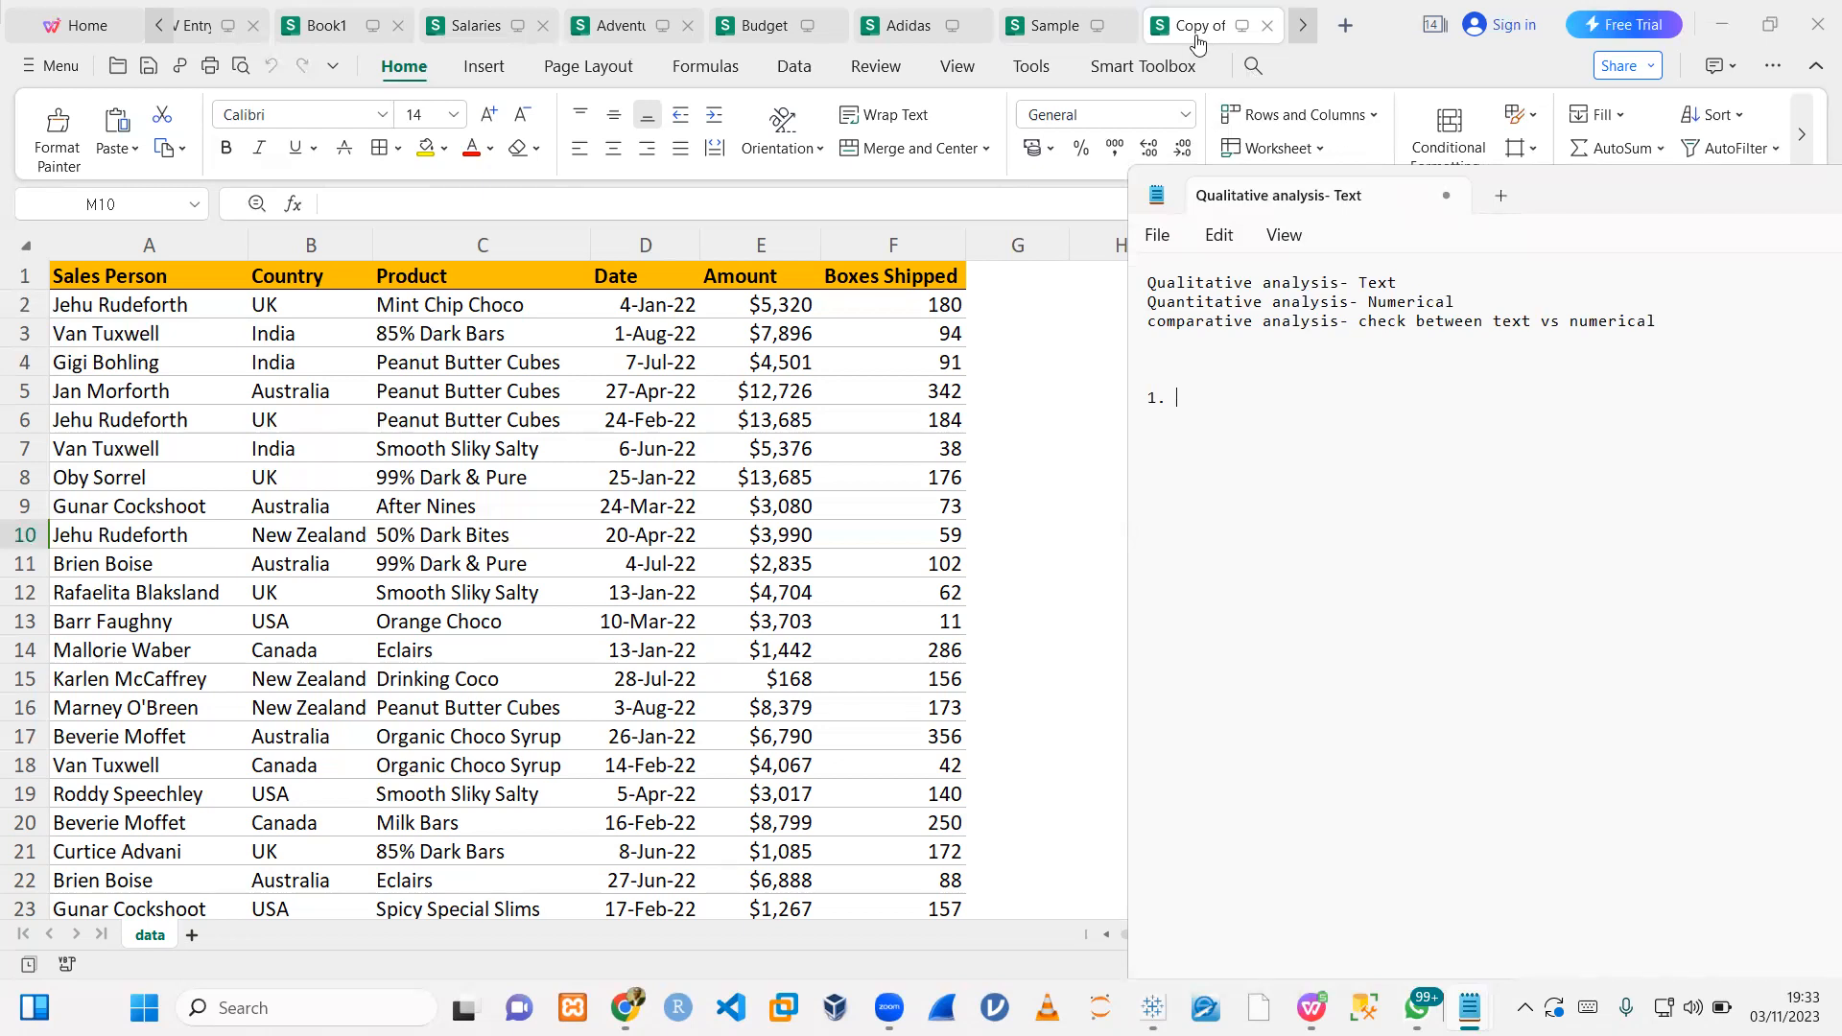
drag(1722, 195, 1214, 222)
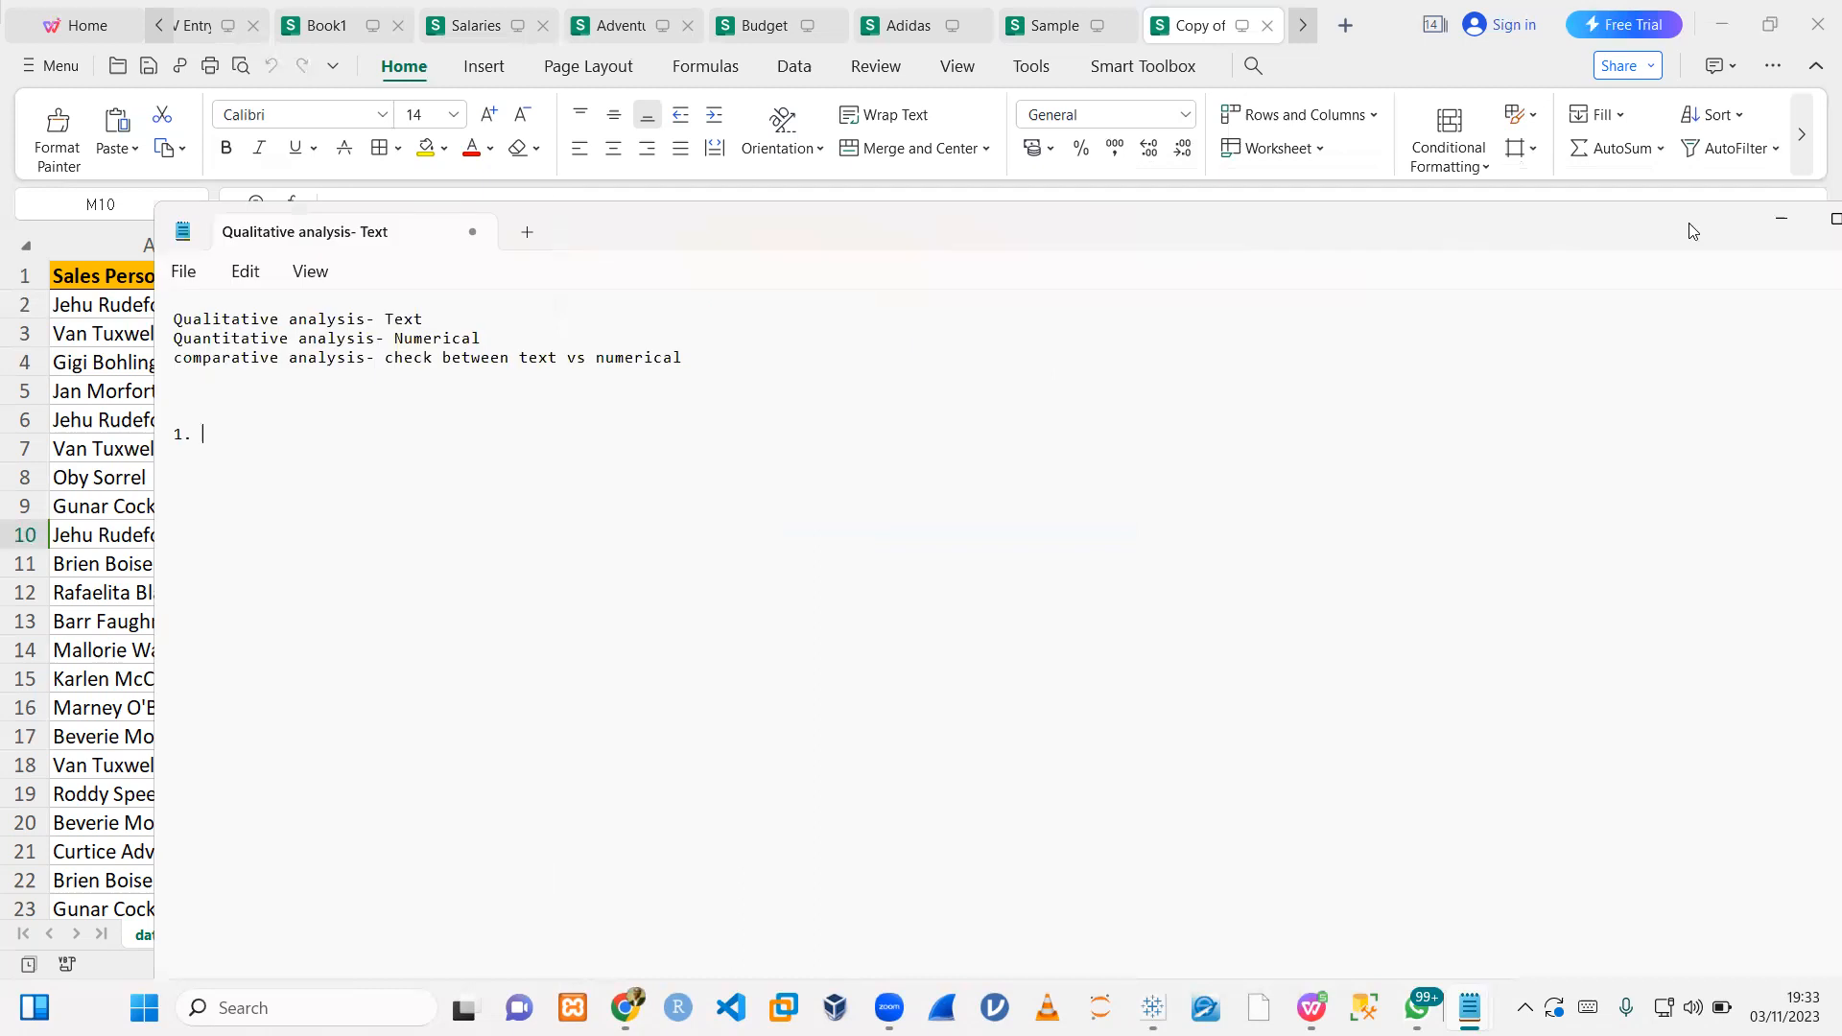
click(1781, 226)
drag(1123, 506, 1123, 478)
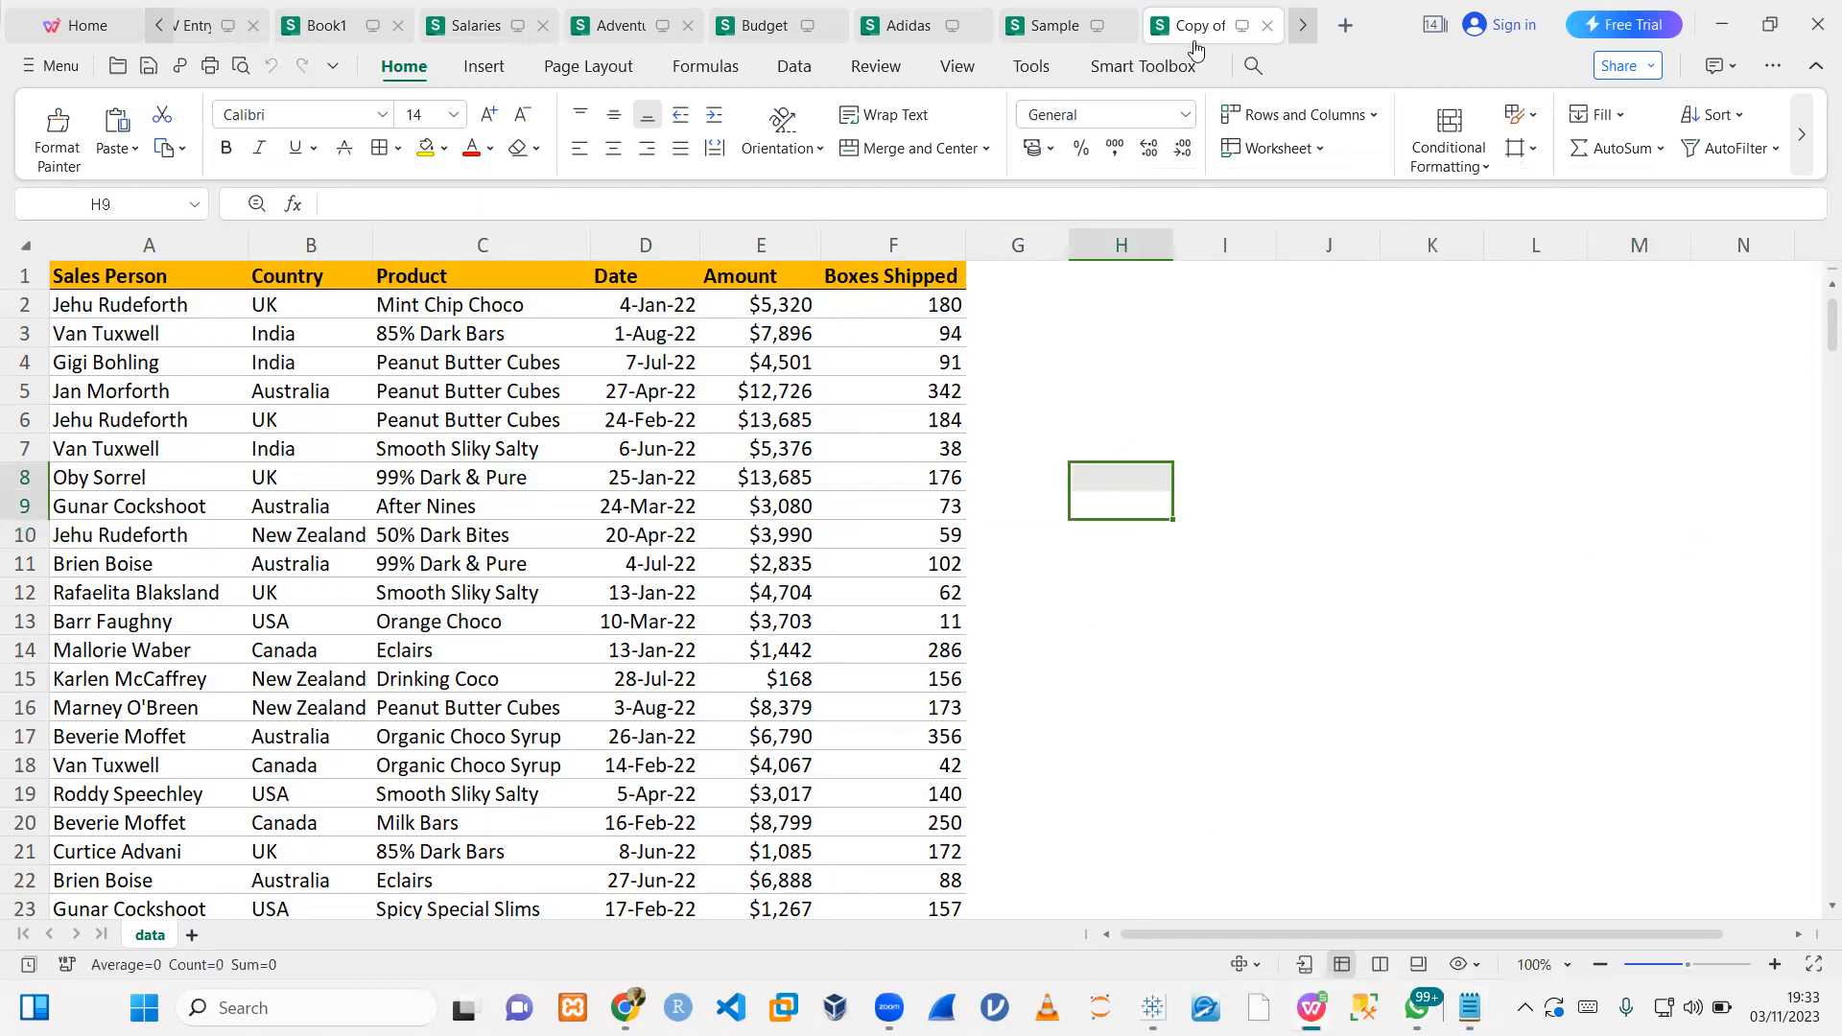
mouse_move(1194, 48)
mouse_move(1469, 1007)
click(1559, 884)
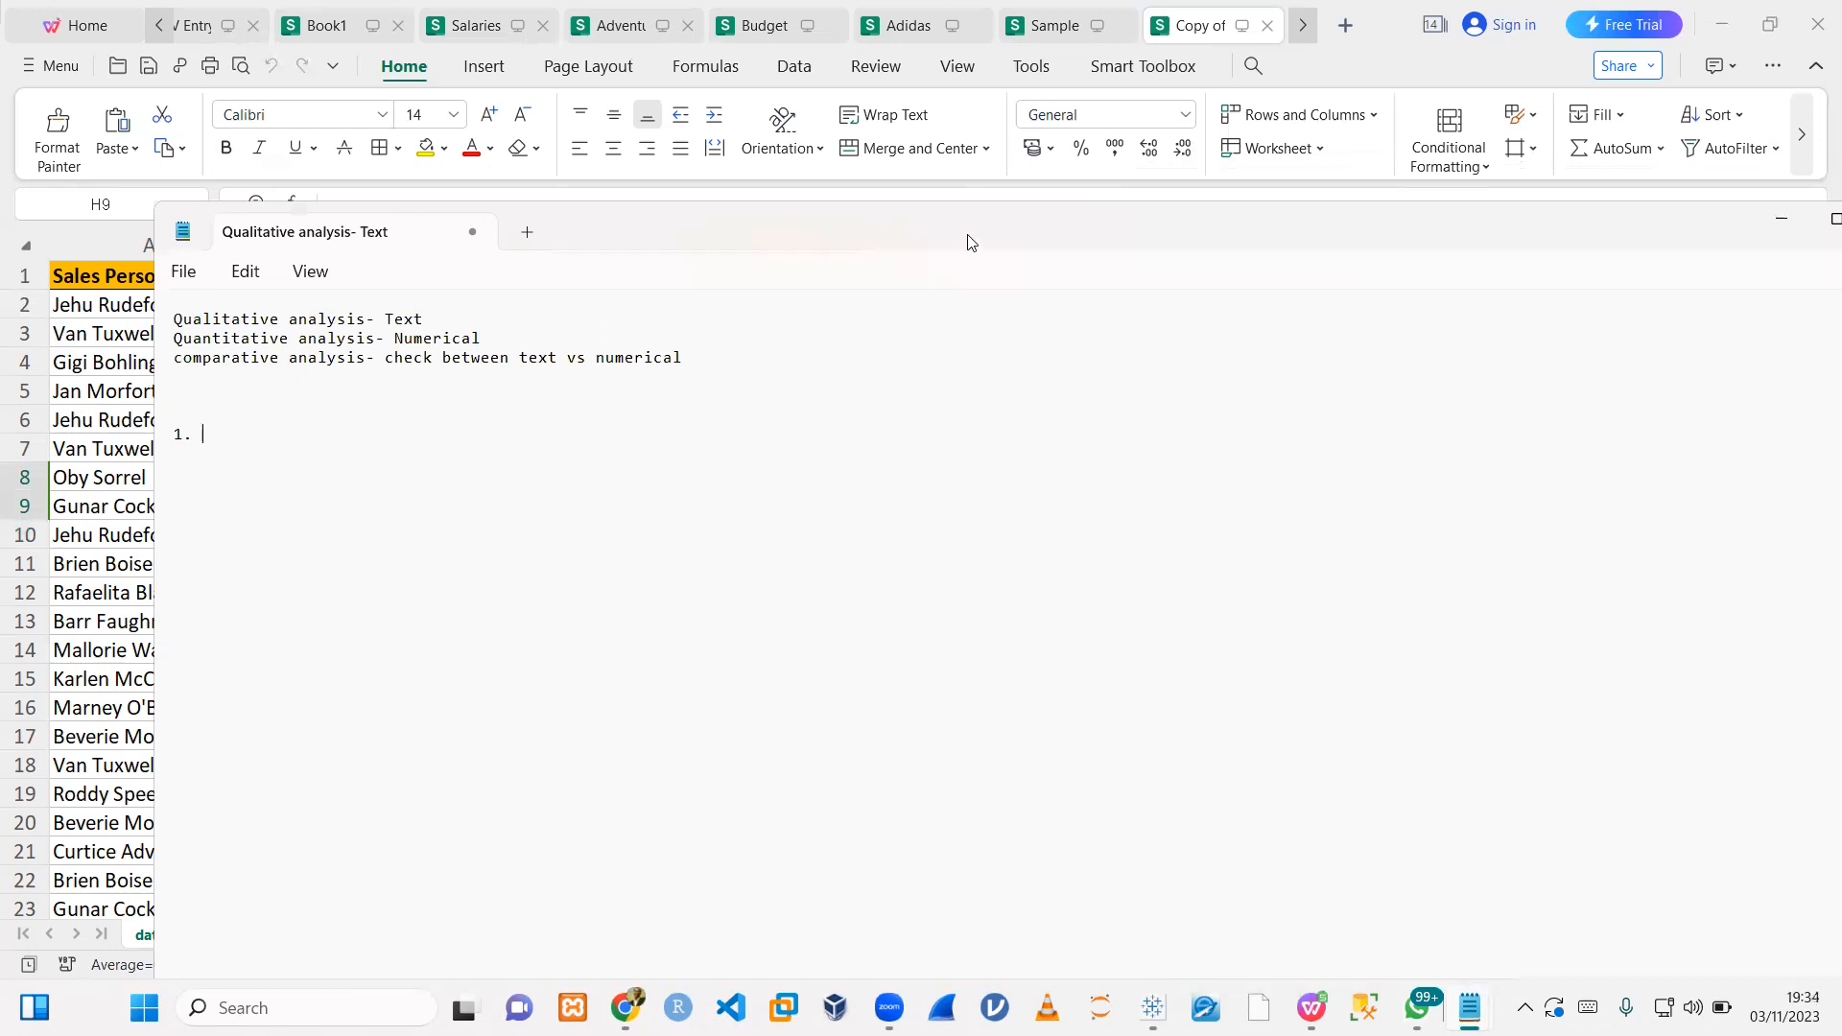
key(super+Right)
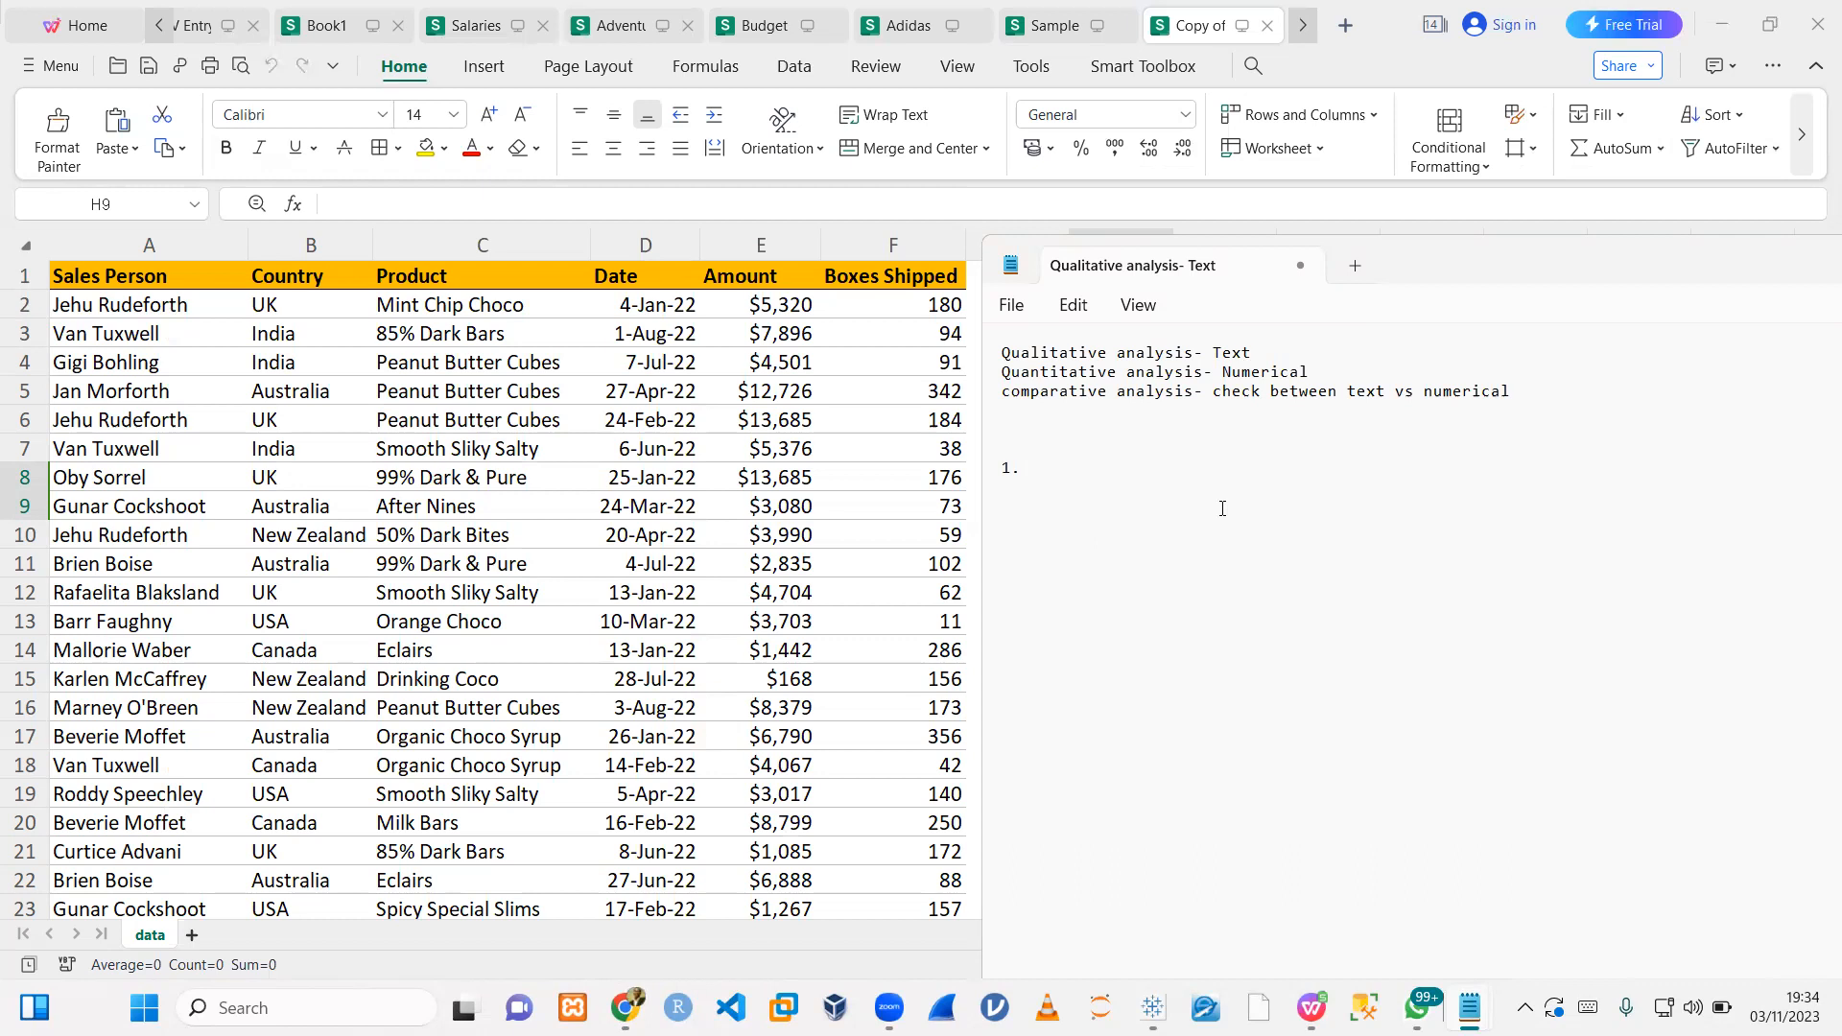
- Write the heading "Copy of 10mins Dataset" above the numbered list in the note
click(1048, 432)
text(Copy of)
key(Caps_Lock)
text(10)
key(Caps_Lock)
text(mins)
key(Caps_Lock)
text(D)
key(Caps_Lock)
text(ata)
key(Caps_Lock)
text(S)
key(Caps_Lock)
key(BackSpace)
text(set)
- Enter "Total No of Box Shipped" as item 1 of the list
click(1061, 487)
key(Caps_Lock)
text(T)
key(Caps_Lock)
text(otal)
key(Caps_Lock)
text(N)
key(Caps_Lock)
text(o of)
key(Caps_Lock)
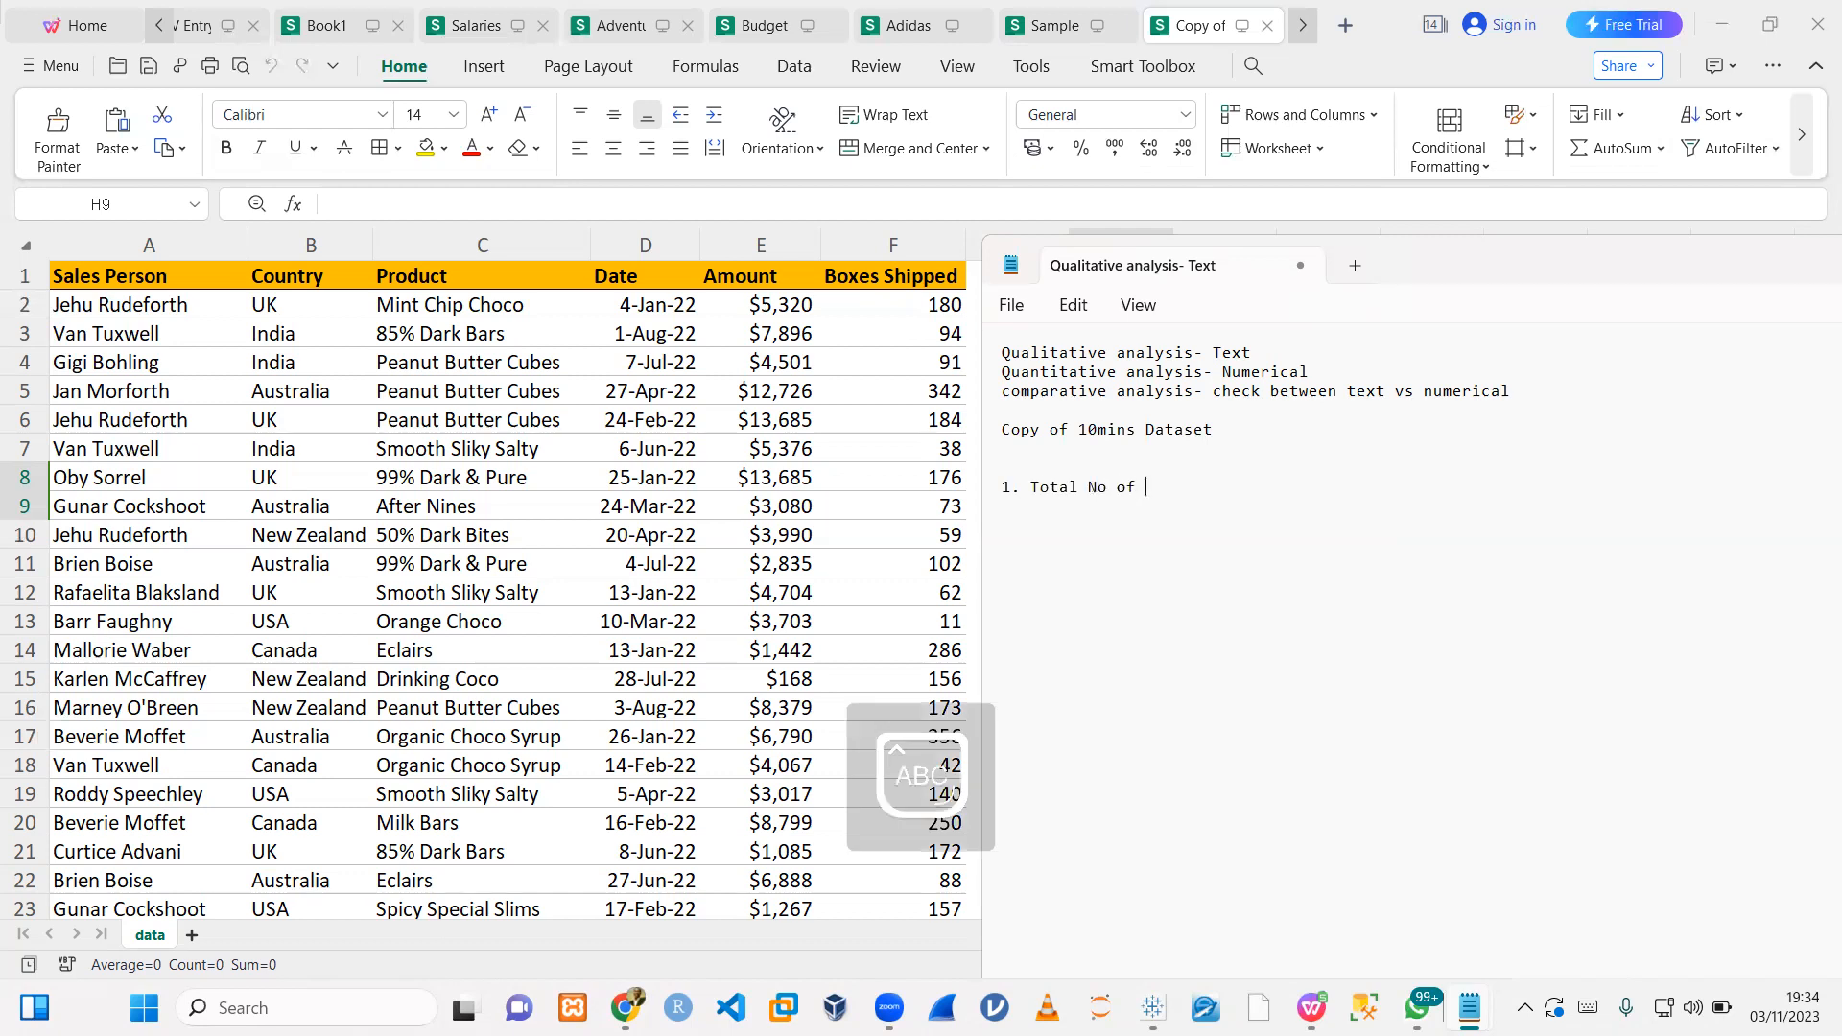
text(B)
key(Caps_Lock)
text(ox Shipped)
key(Return)
- Add "Total Amount Sold" as item 2 of the list
text(2.)
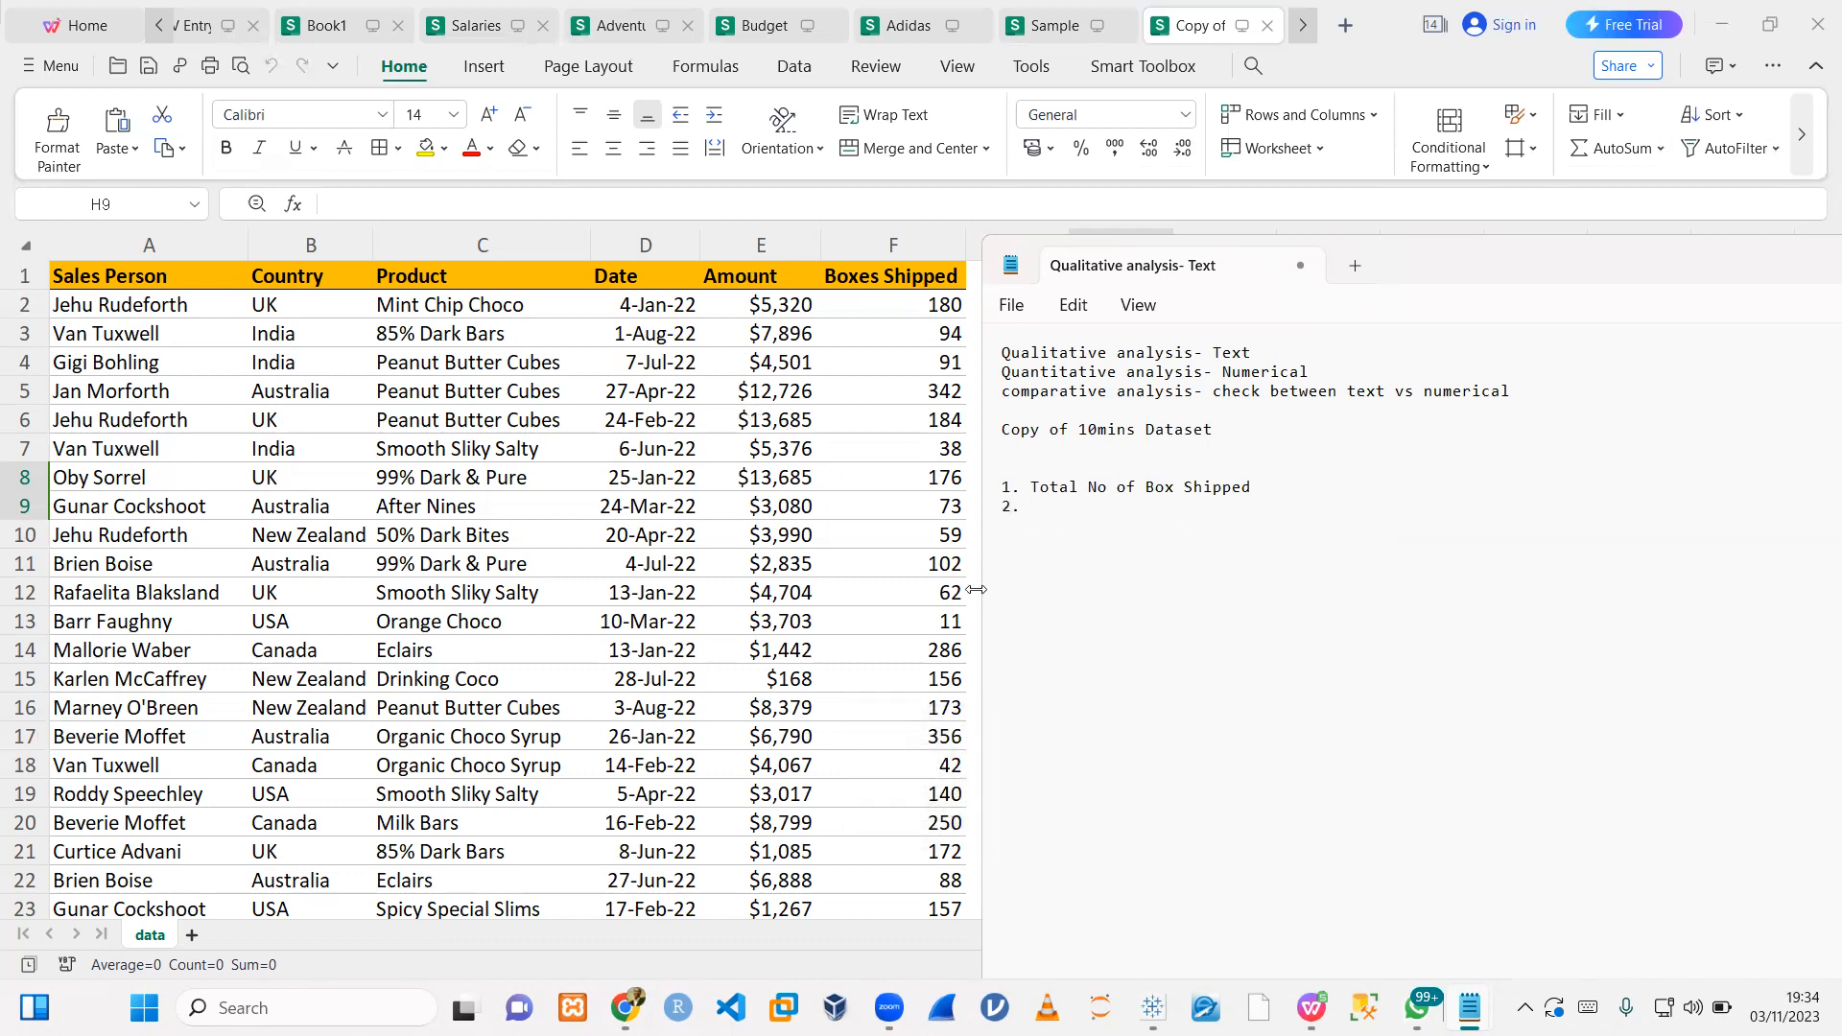
drag(1069, 489, 1072, 512)
click(1072, 512)
key(Caps_Lock)
text(T)
key(Caps_Lock)
text(otal)
key(Caps_Lock)
text(A)
key(Caps_Lock)
text(mount)
text( Sold)
- Check the sales person column in the data and add "No of sales person" as item 3 of the list
text(3.)
scroll(134, 643, down, 3)
scroll(134, 643, down, 15)
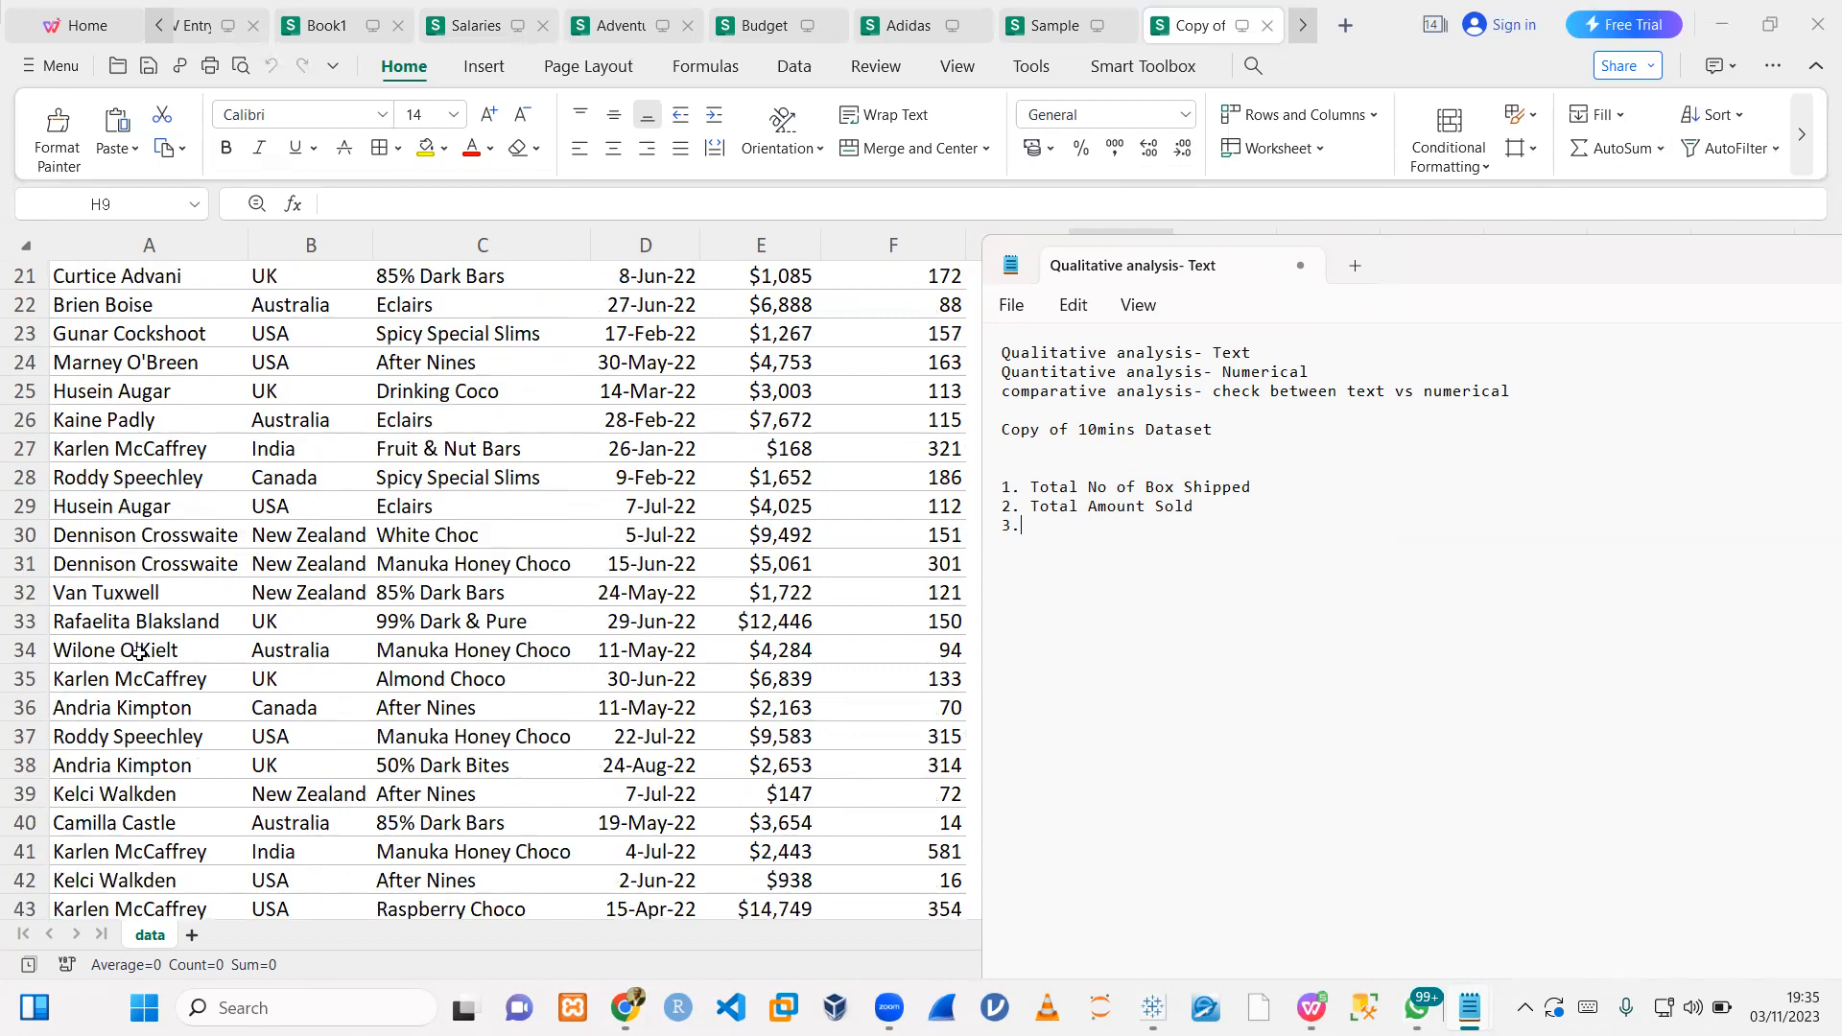
scroll(139, 666, up, 18)
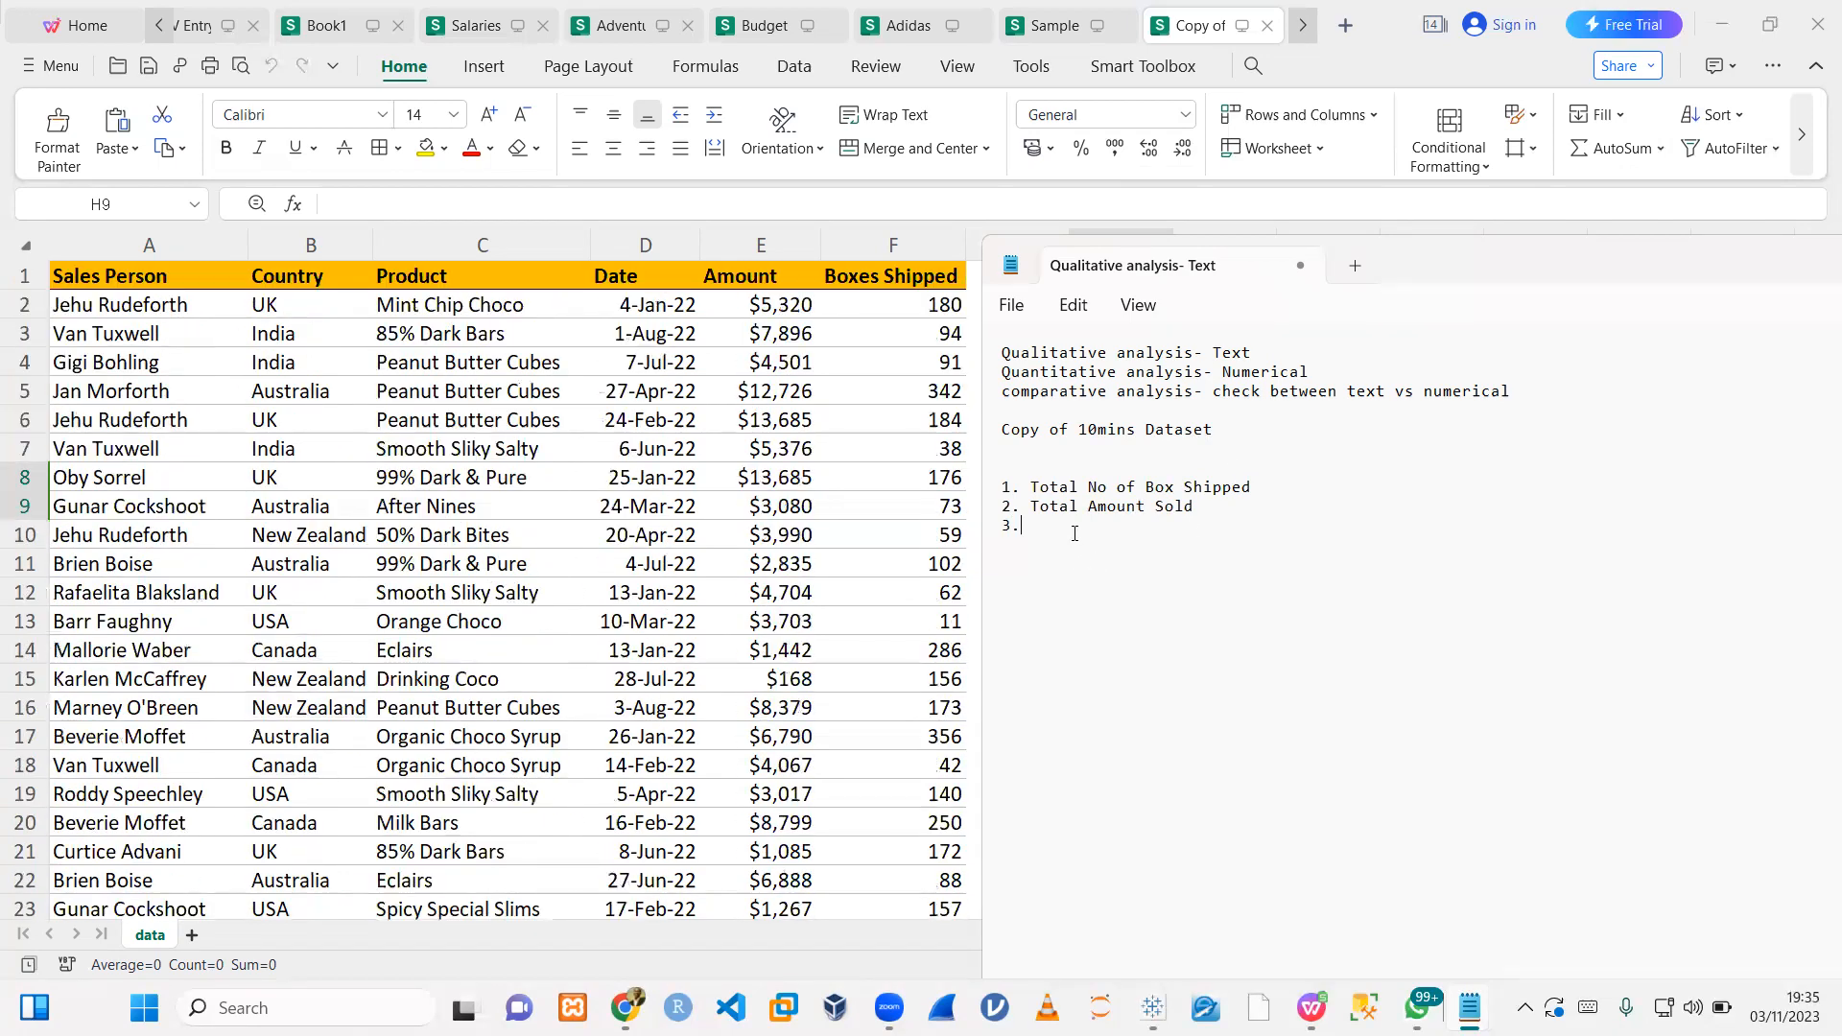
key(Caps_Lock)
text(N)
key(Caps_Lock)
text(o)
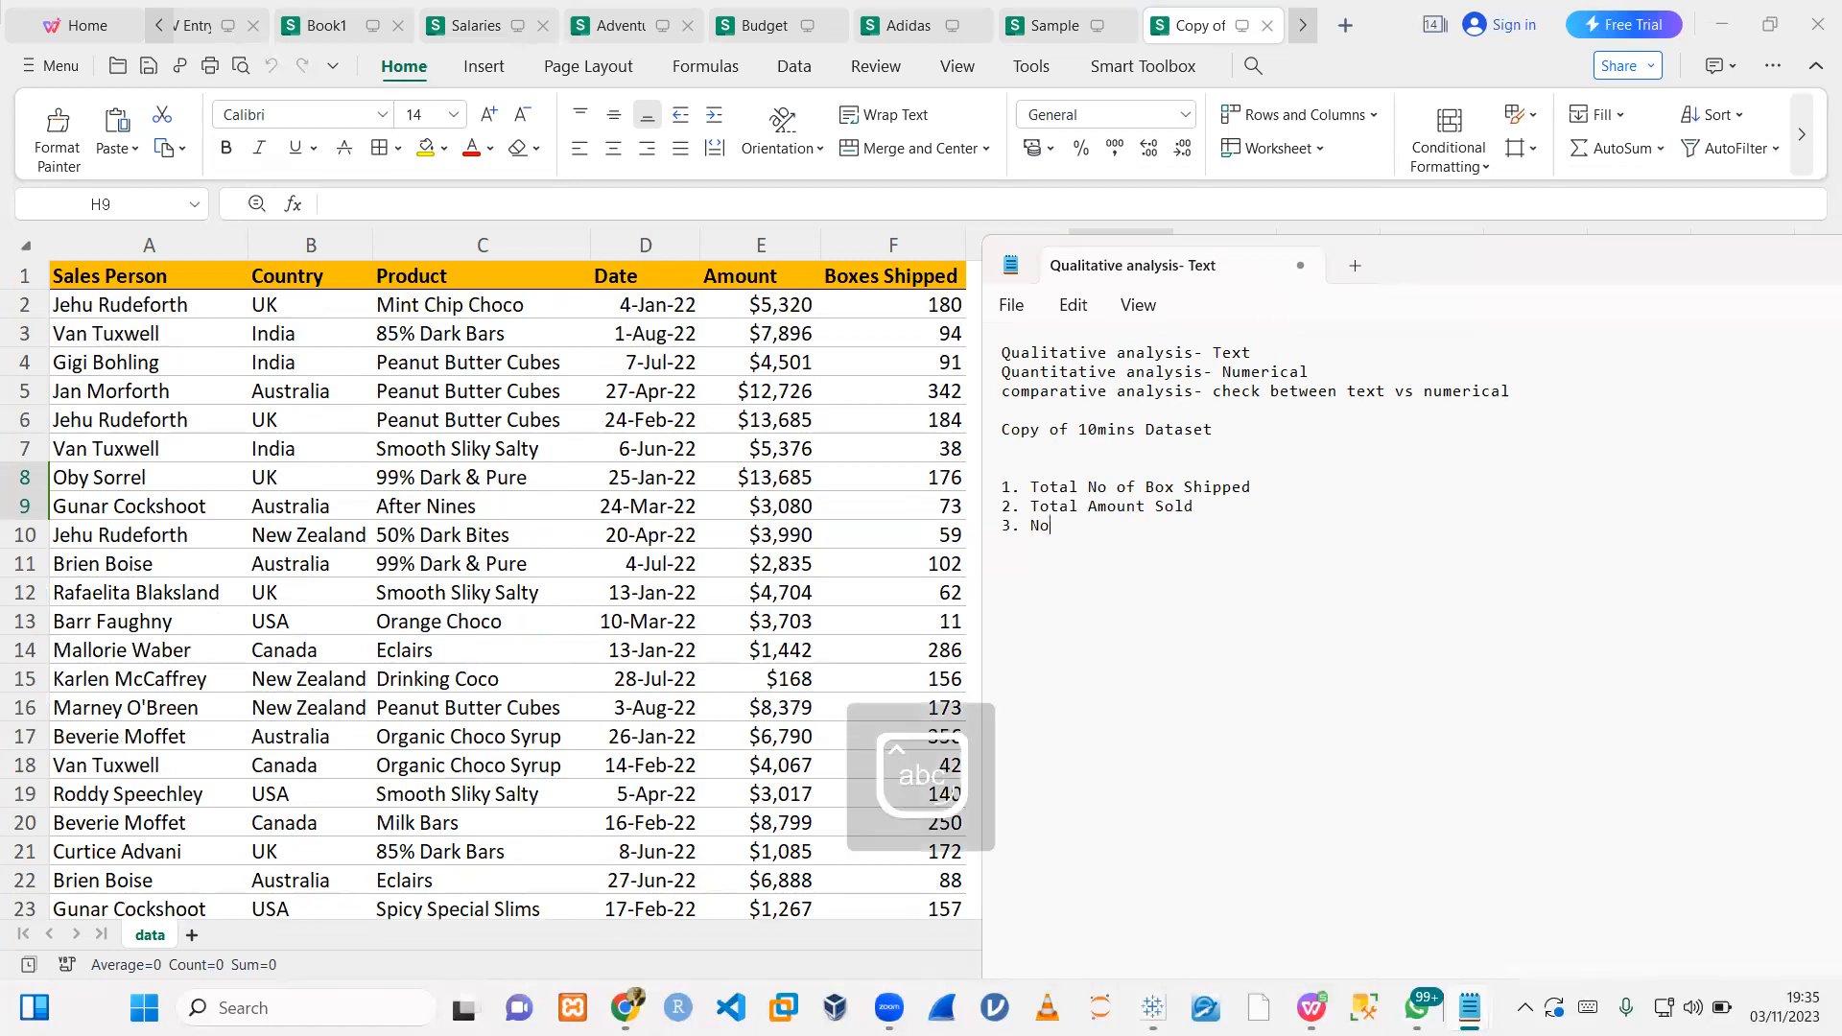
text( of sales pers)
text(on)
key(Return)
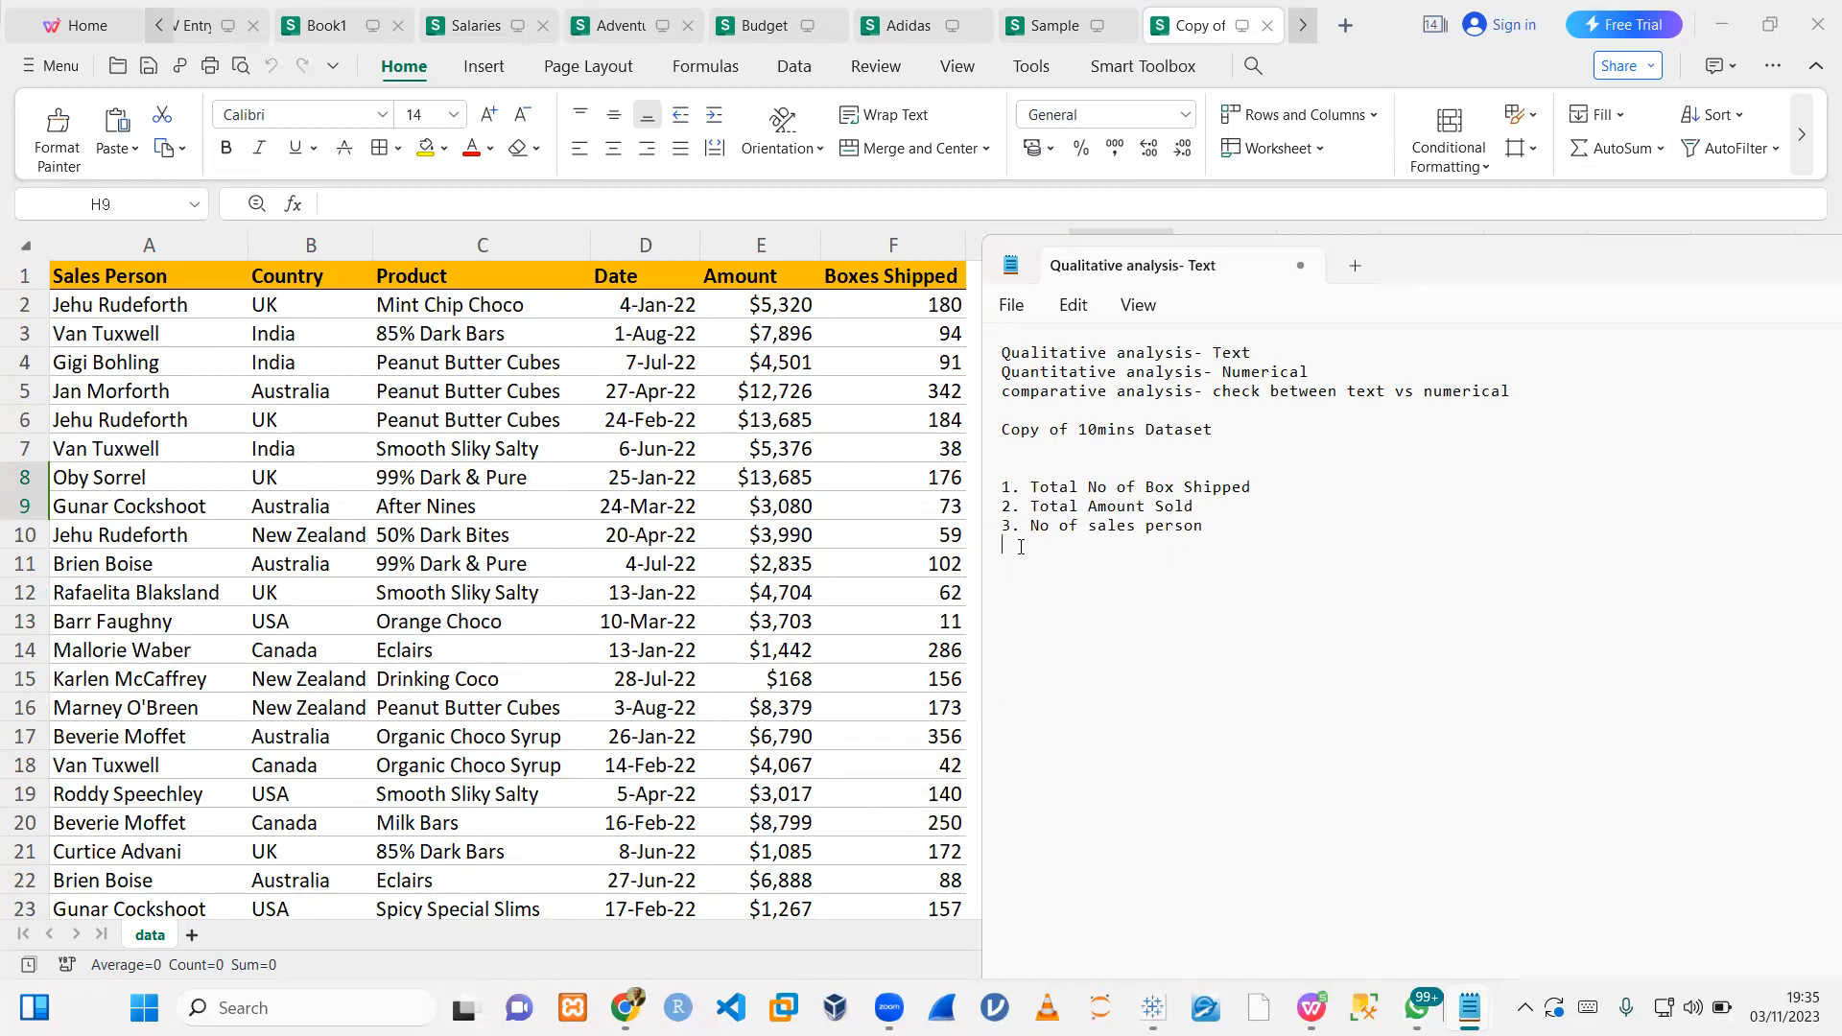
- Add "How many countries" as item 4 of the list and start item 5
text(4.)
key(Caps_Lock)
text(H)
key(Caps_Lock)
text(ow man)
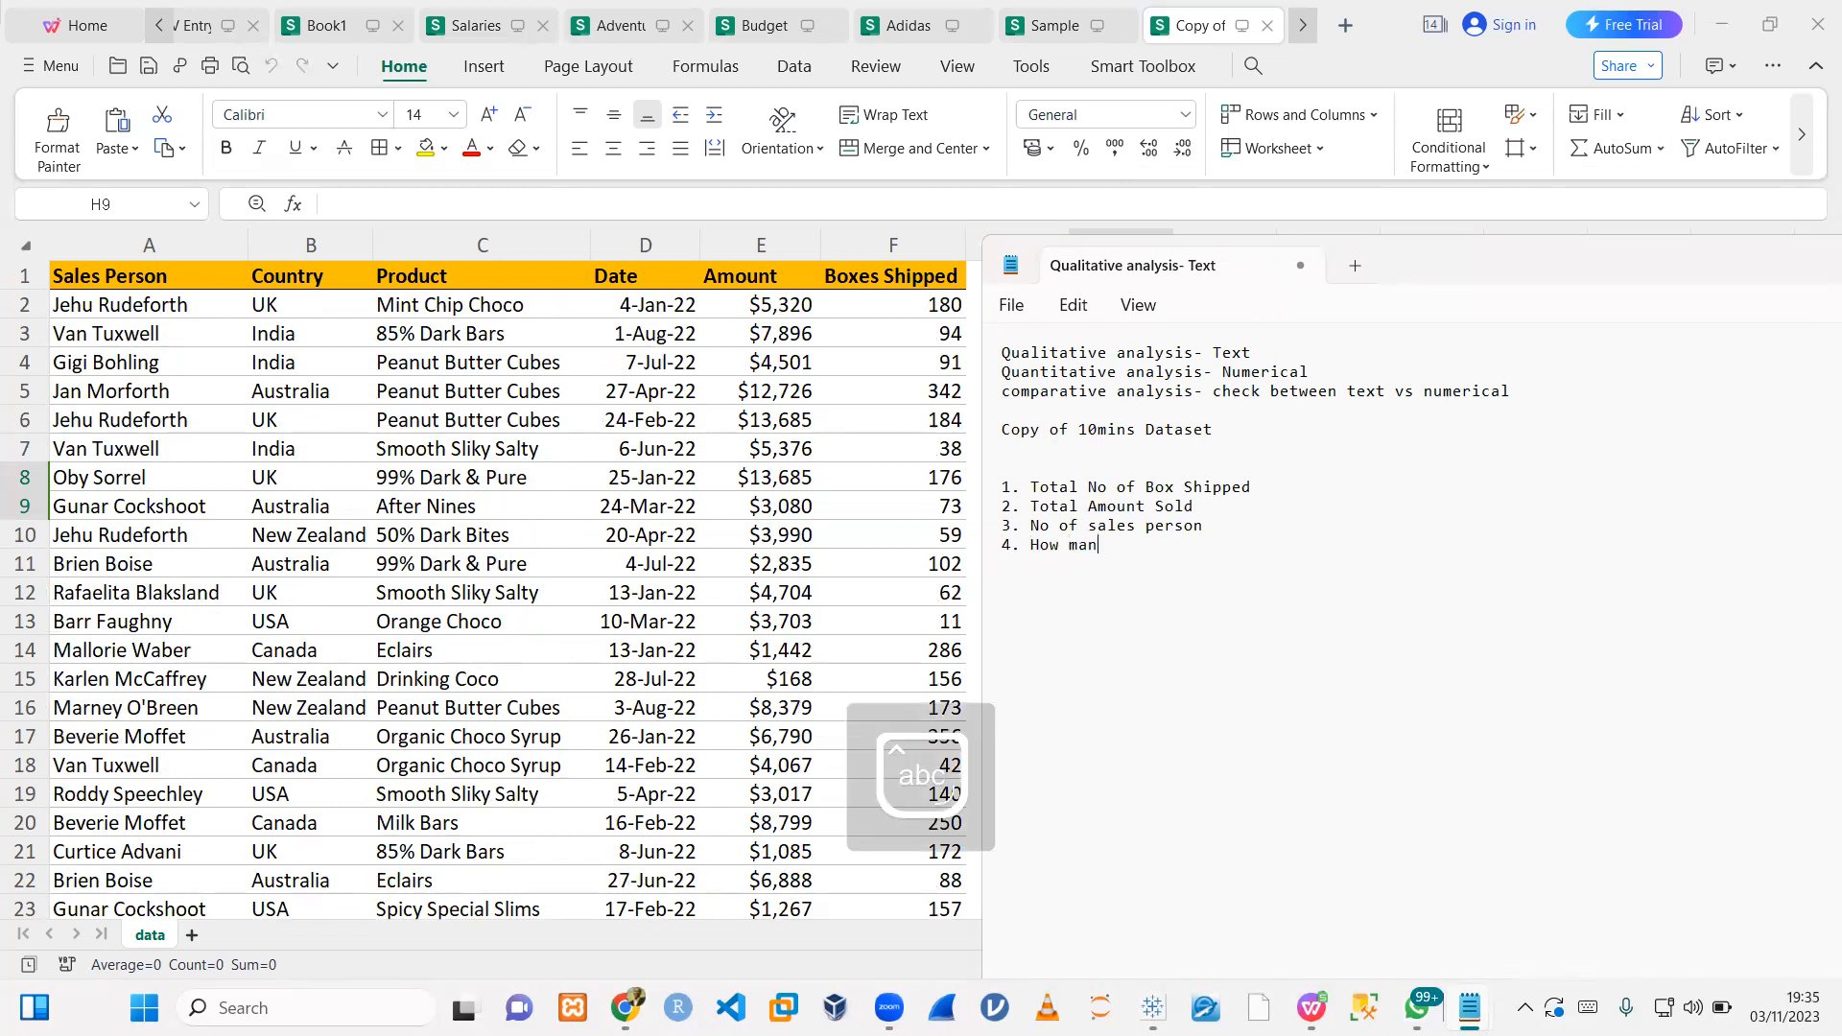
text(y countries)
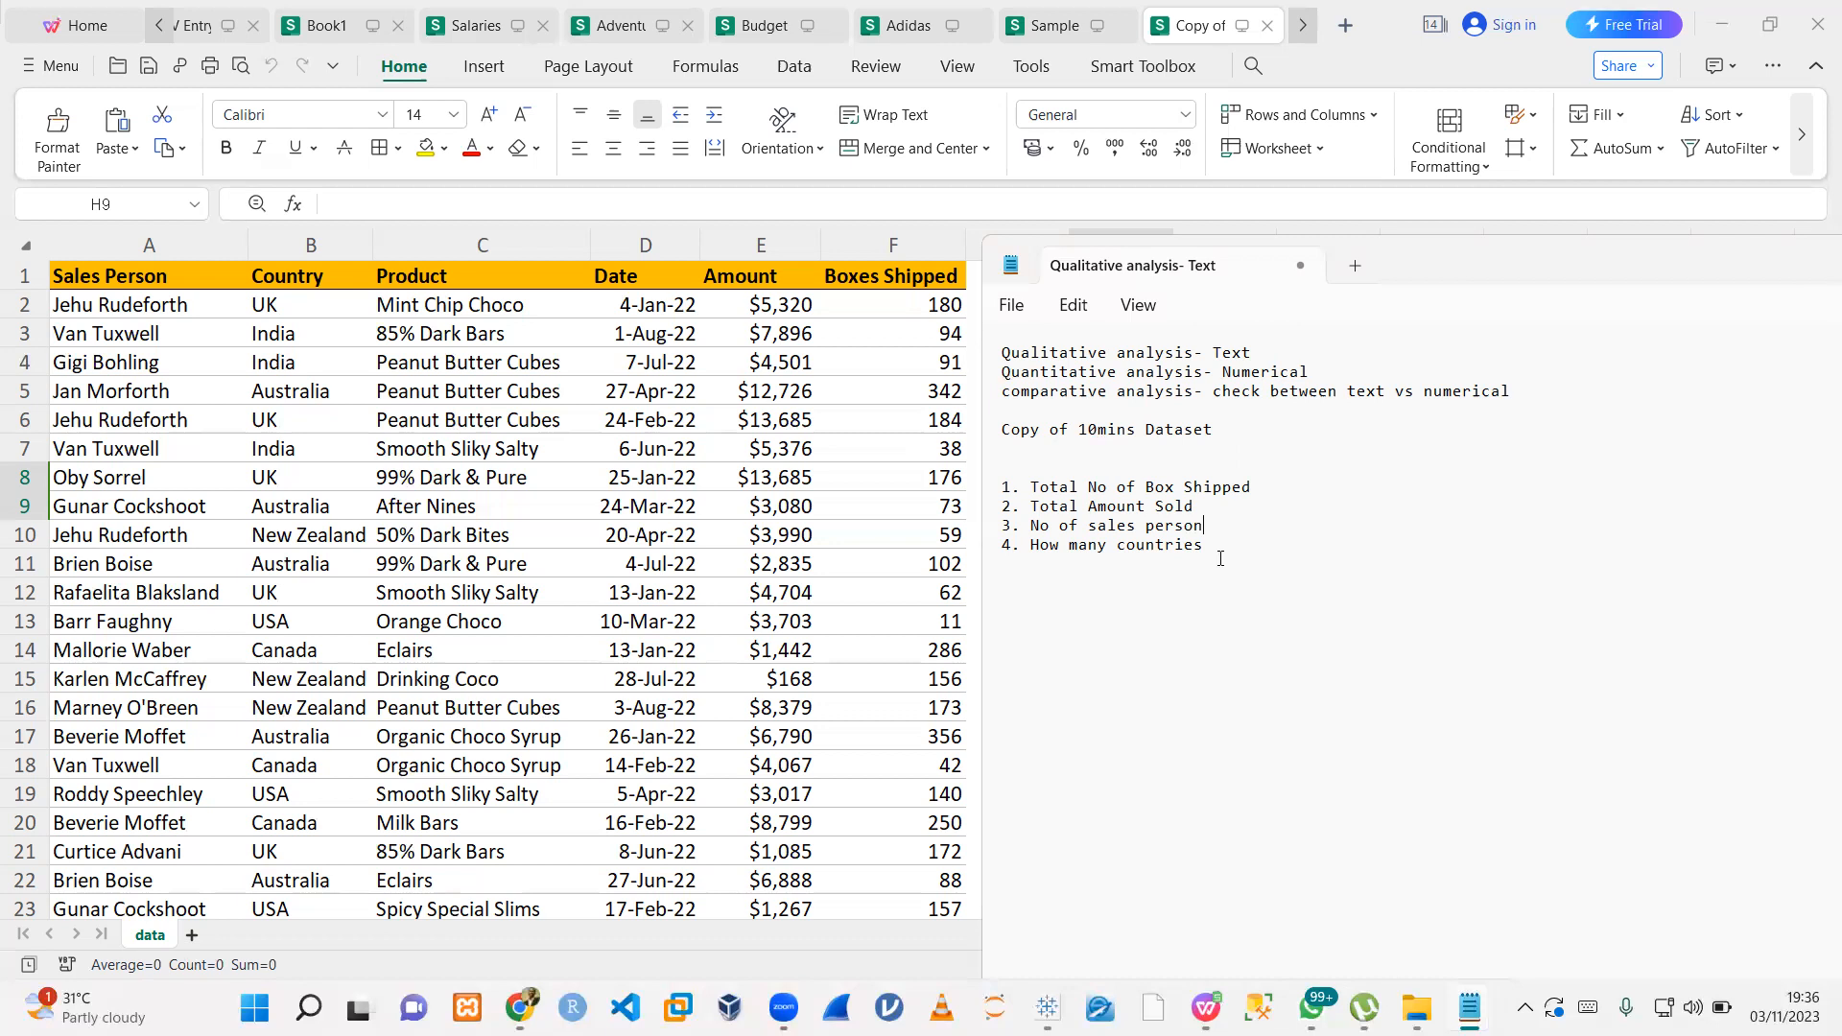
key(Return)
text(5.)
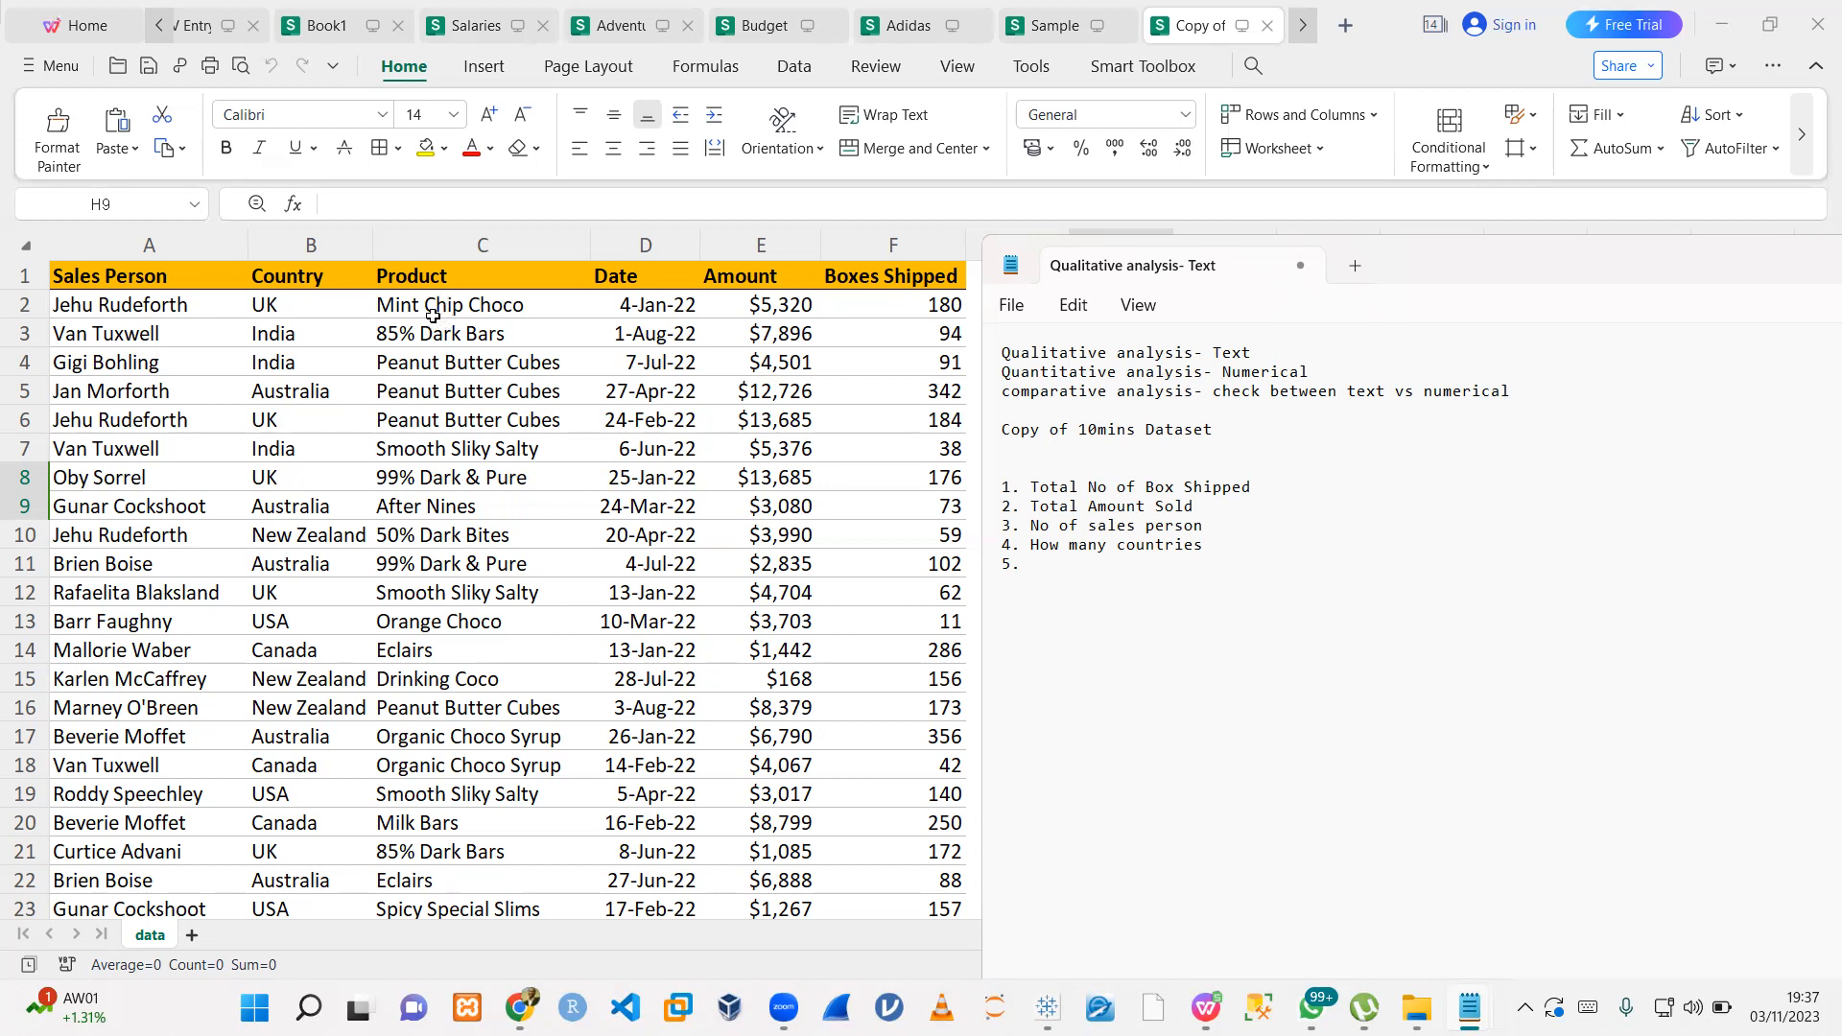
click(1103, 570)
key(Caps_Lock)
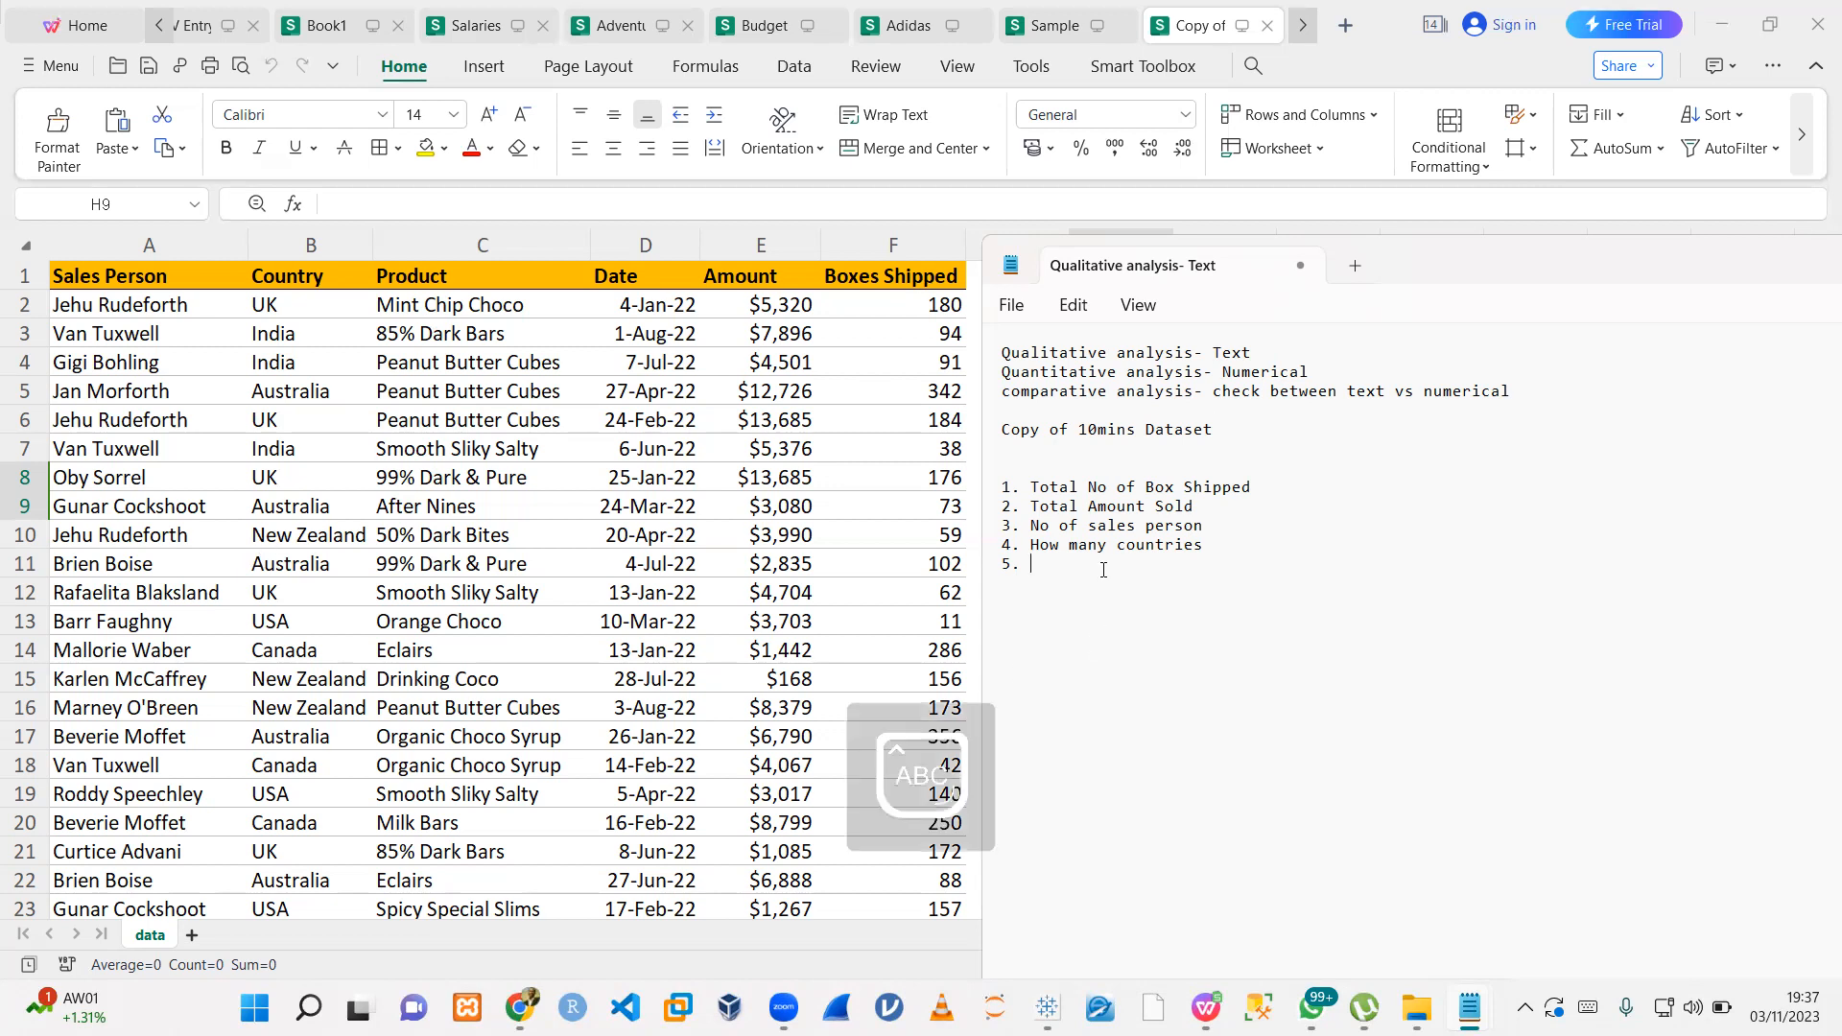
key(Caps_Lock)
text(No of Box shipped)
key(BackSpace)
key(BackSpace)
key(BackSpace)
key(BackSpace)
key(BackSpace)
key(BackSpace)
key(BackSpace)
key(BackSpace)
key(BackSpace)
key(BackSpace)
key(BackSpace)
key(BackSpace)
key(BackSpace)
key(BackSpace)
key(BackSpace)
key(BackSpace)
key(BackSpace)
key(BackSpace)
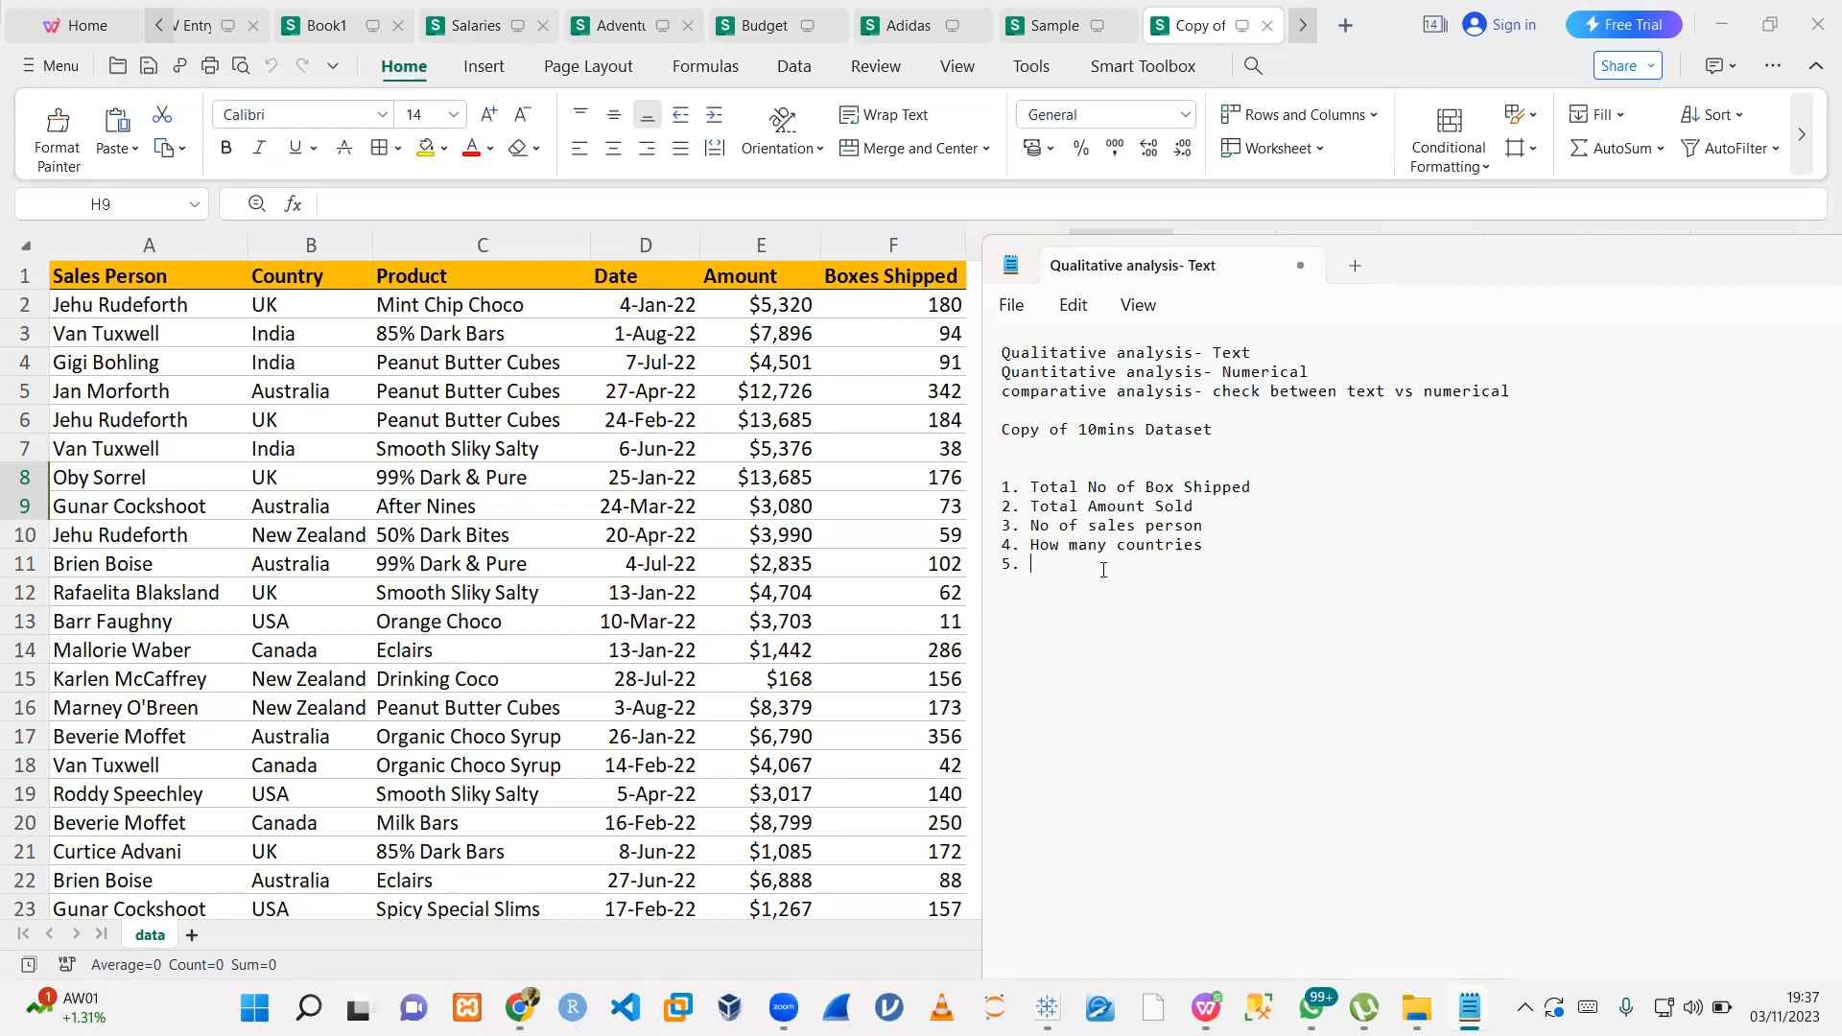
- Enter "Box shipped by Country" as item 5 of the list
key(Caps_Lock)
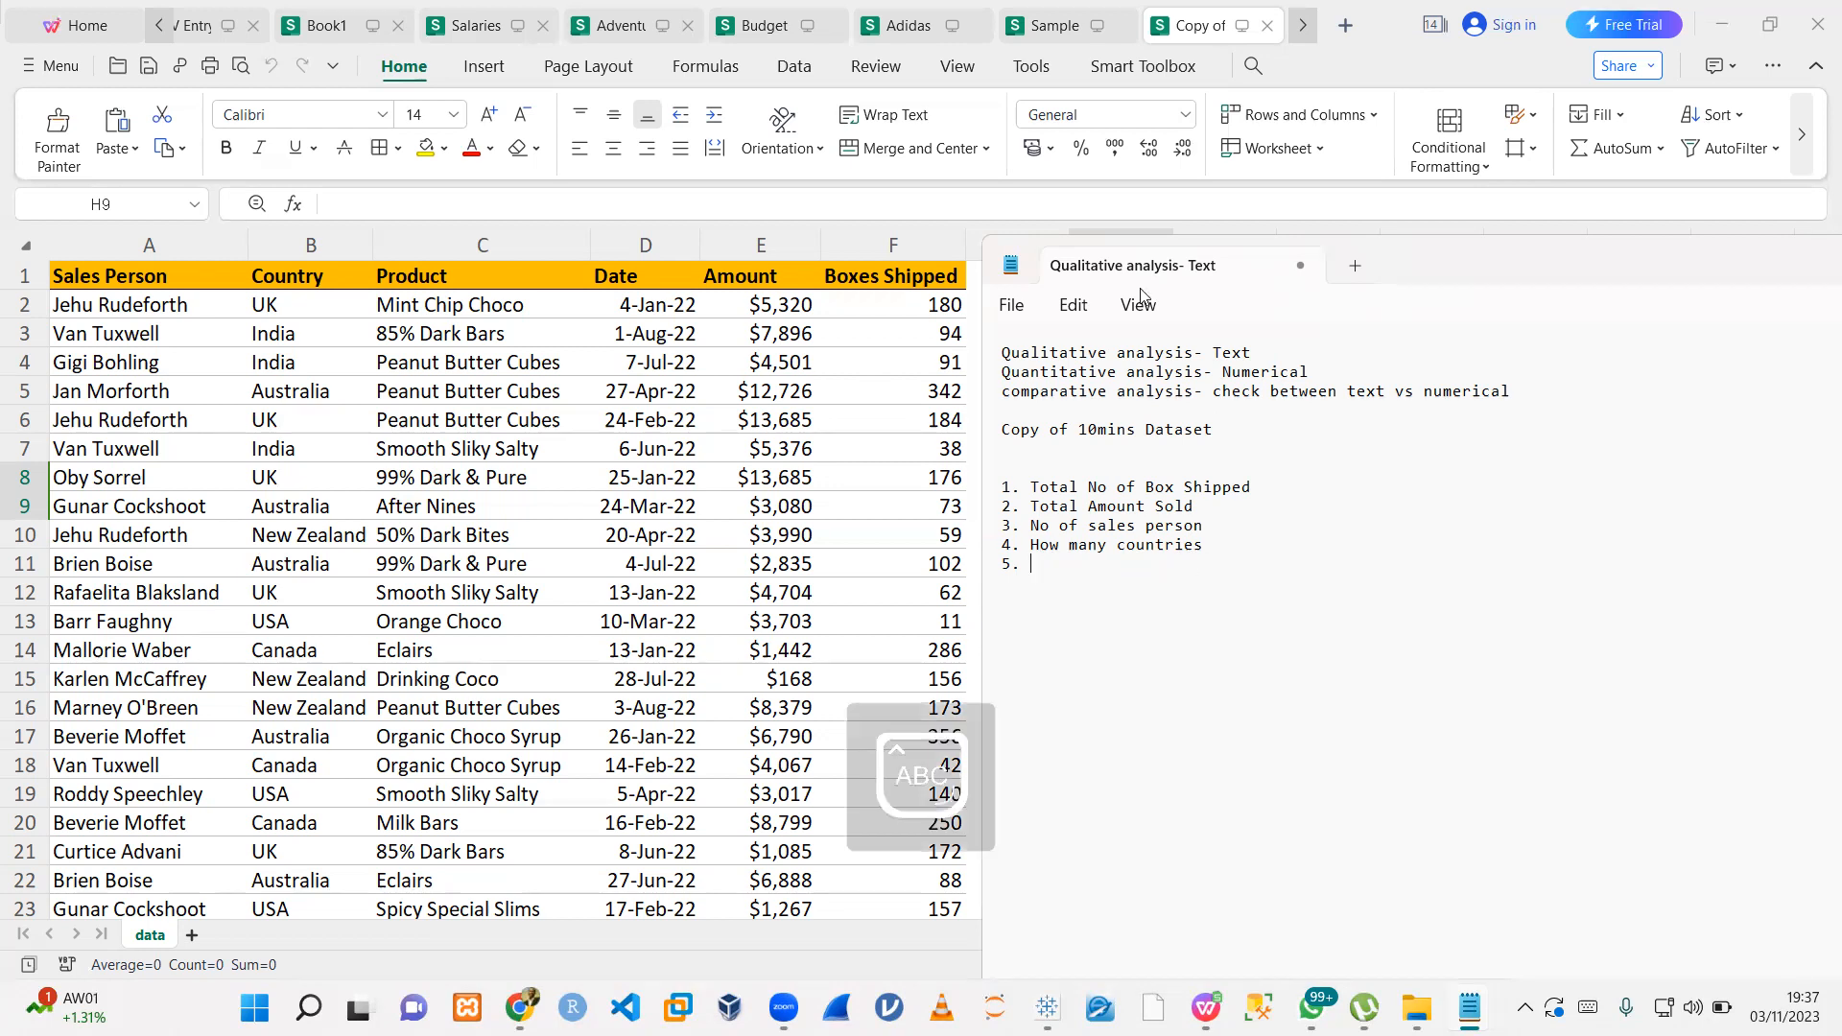
text(B)
key(Caps_Lock)
text(ox shipped by)
key(Caps_Lock)
text(C)
key(Caps_Lock)
text(ountry )
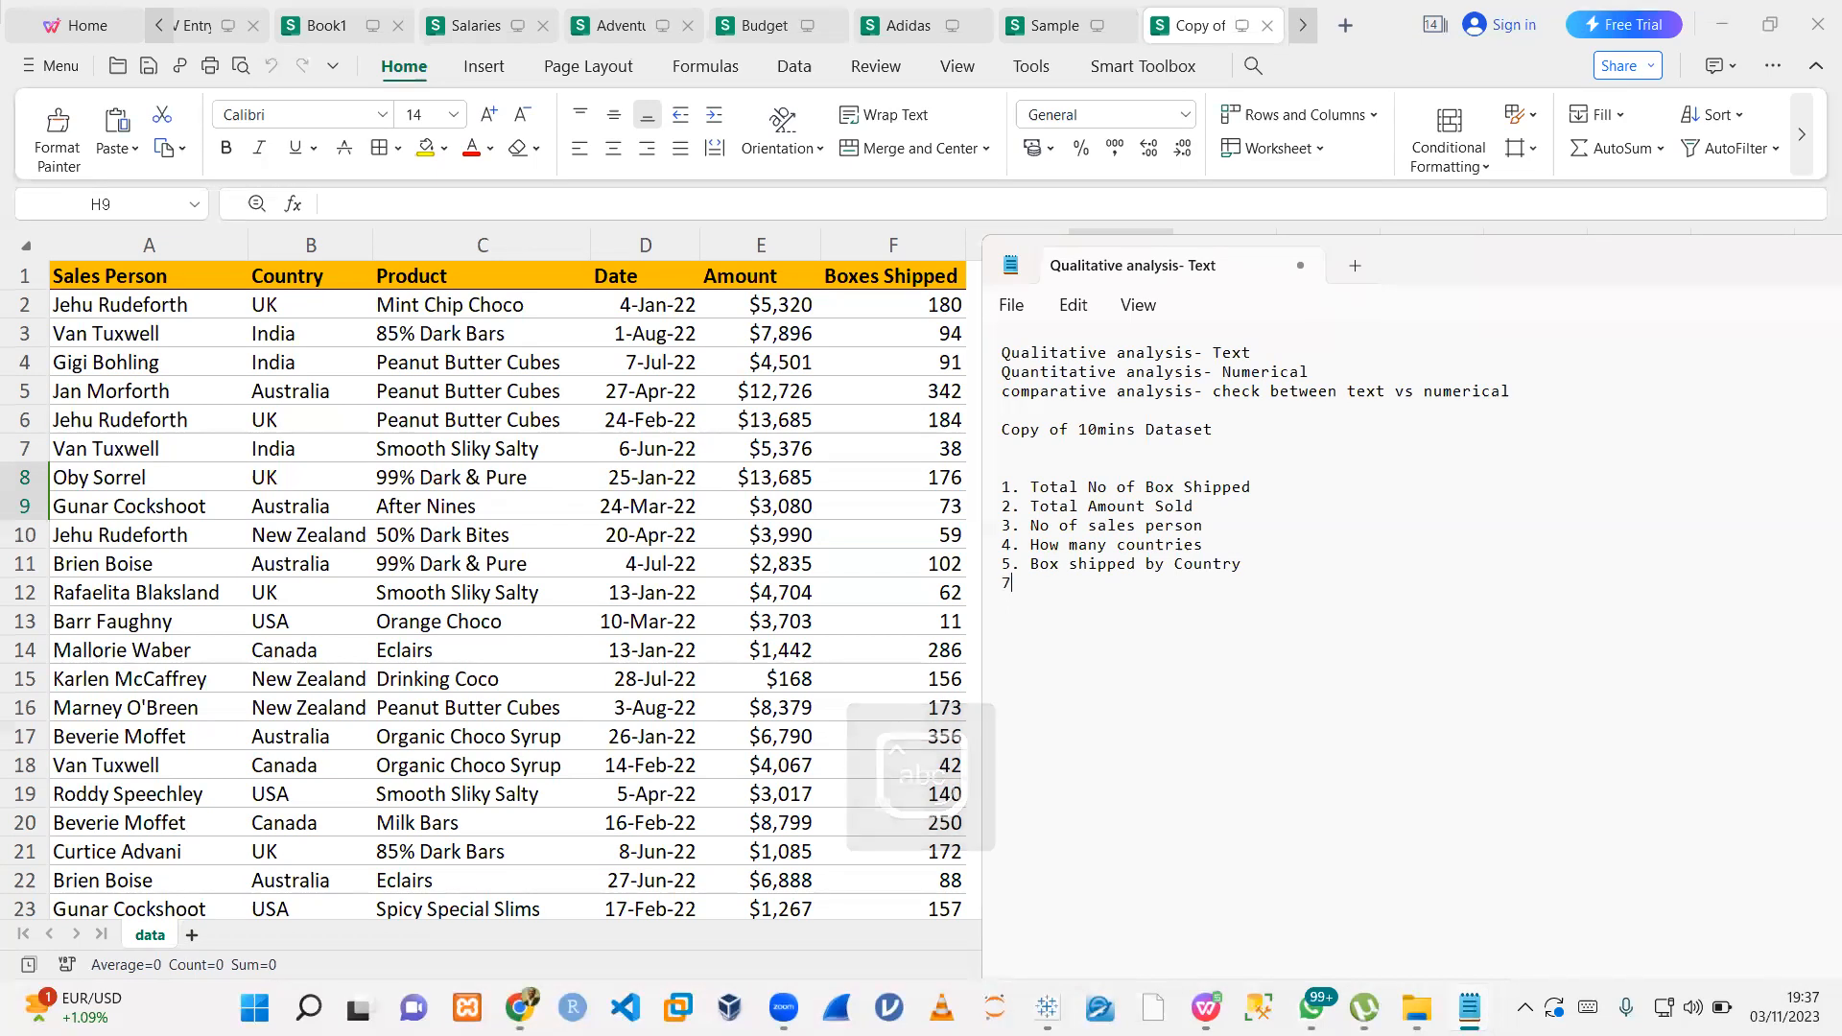
- Add "Box Shipped by Sales Person" as item 6 of the list
text(6.)
key(Caps_Lock)
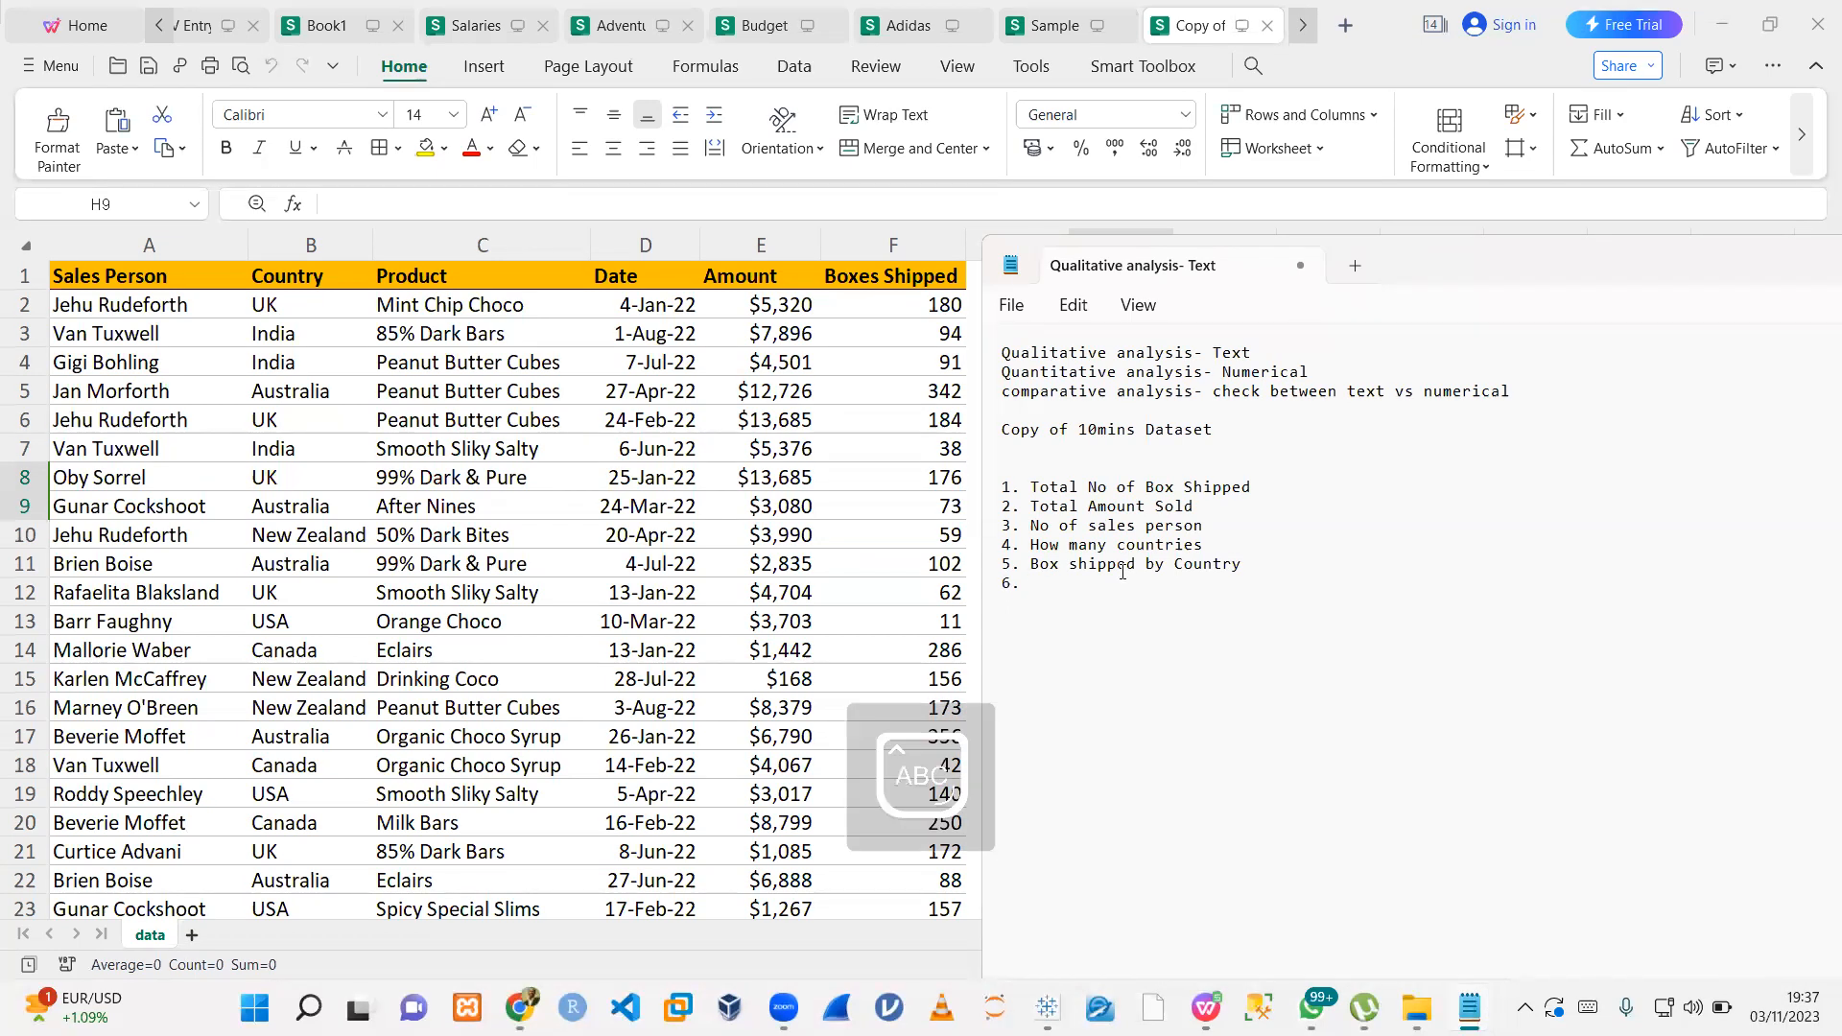
text(B)
key(Caps_Lock)
text(ox)
key(Caps_Lock)
text(S)
key(Caps_Lock)
text(hipped by)
key(Caps_Lock)
text(S)
key(Caps_Lock)
text(ales Person)
key(Return)
- Add "Amount sold by sales person" as item 7 of the list
text(7.)
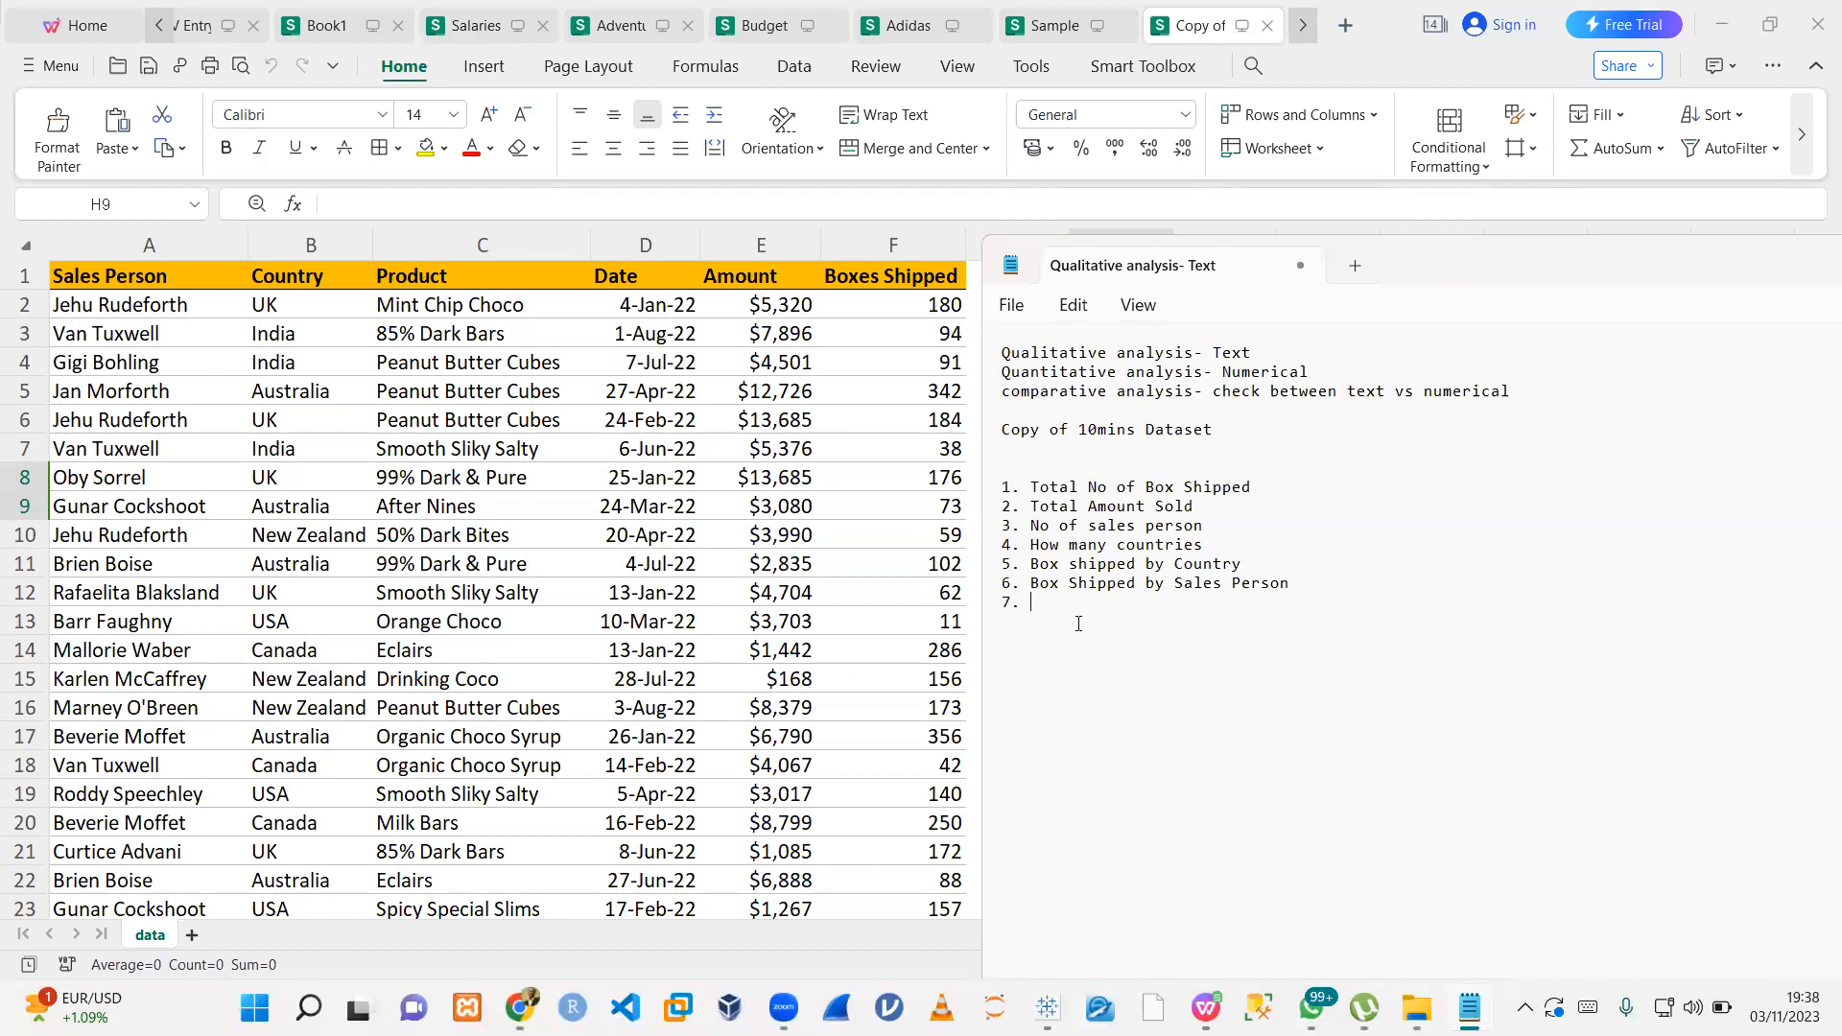
text(A)
key(Caps_Lock)
text(mount sold by sales person )
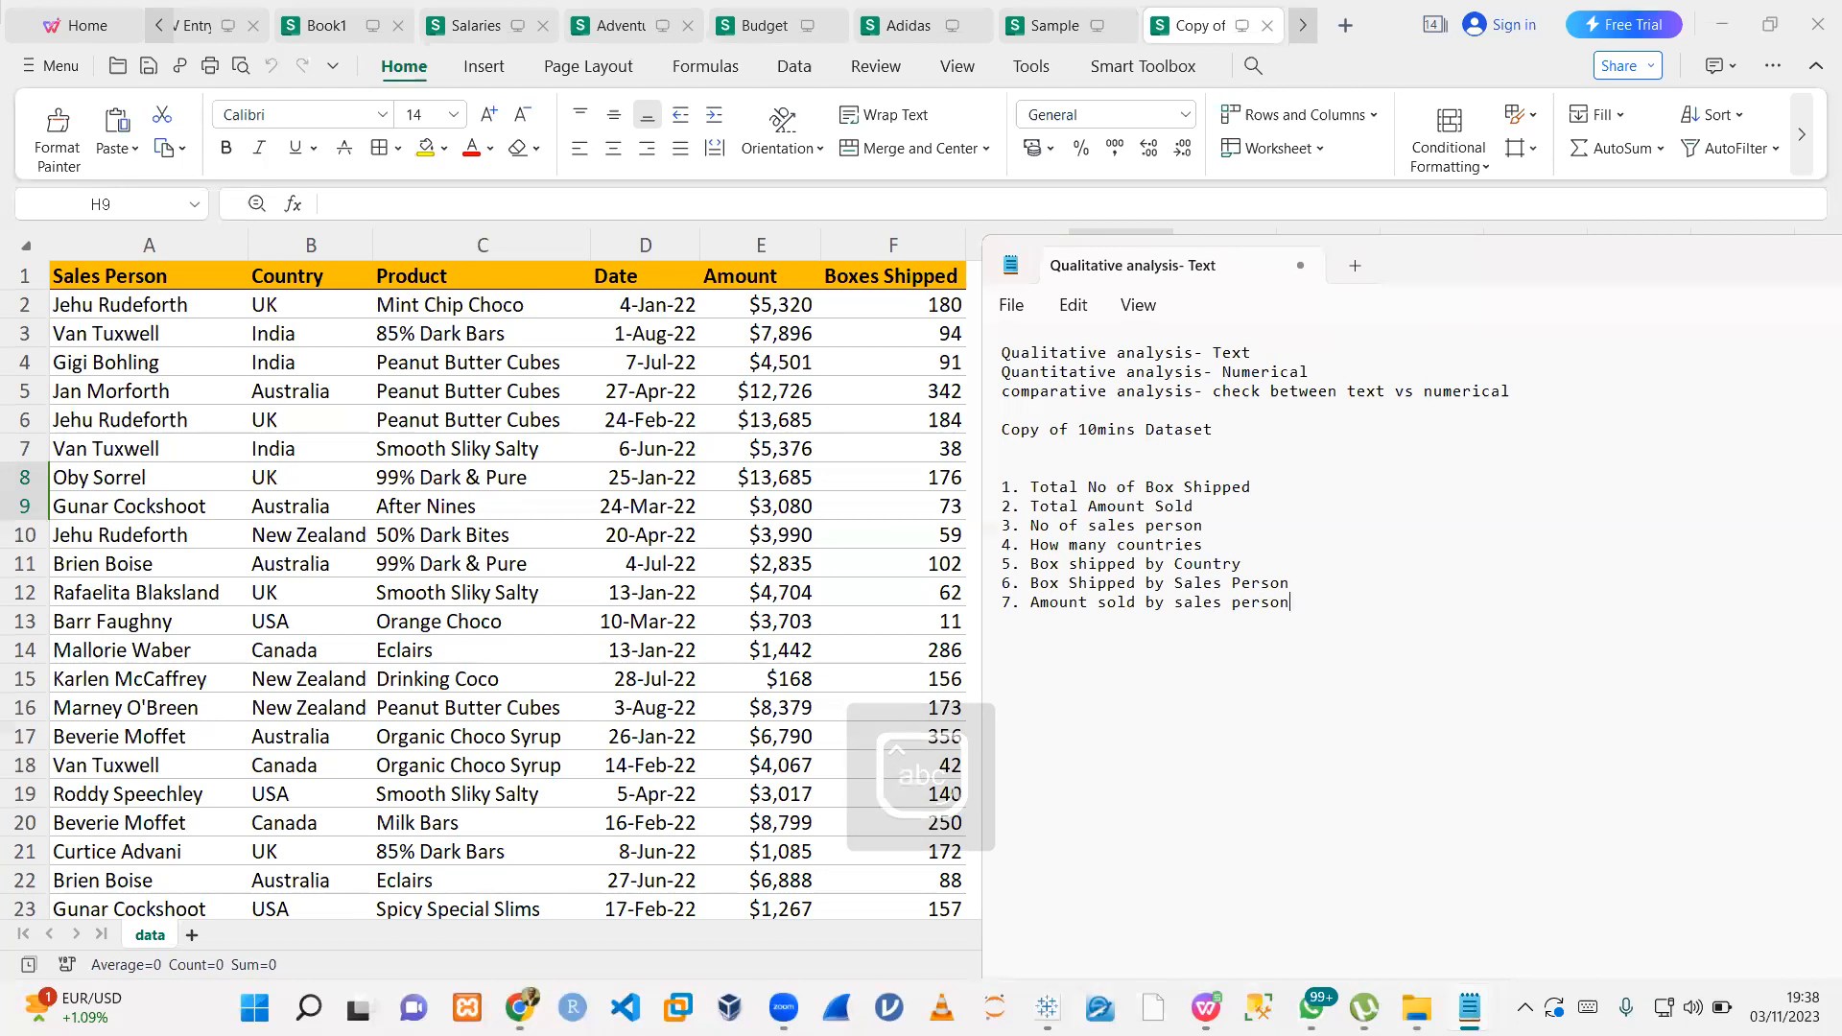
- Add "Box shipped by dates" as item 8 and "Box shipped by Product" as item 9 of the list
text(8.)
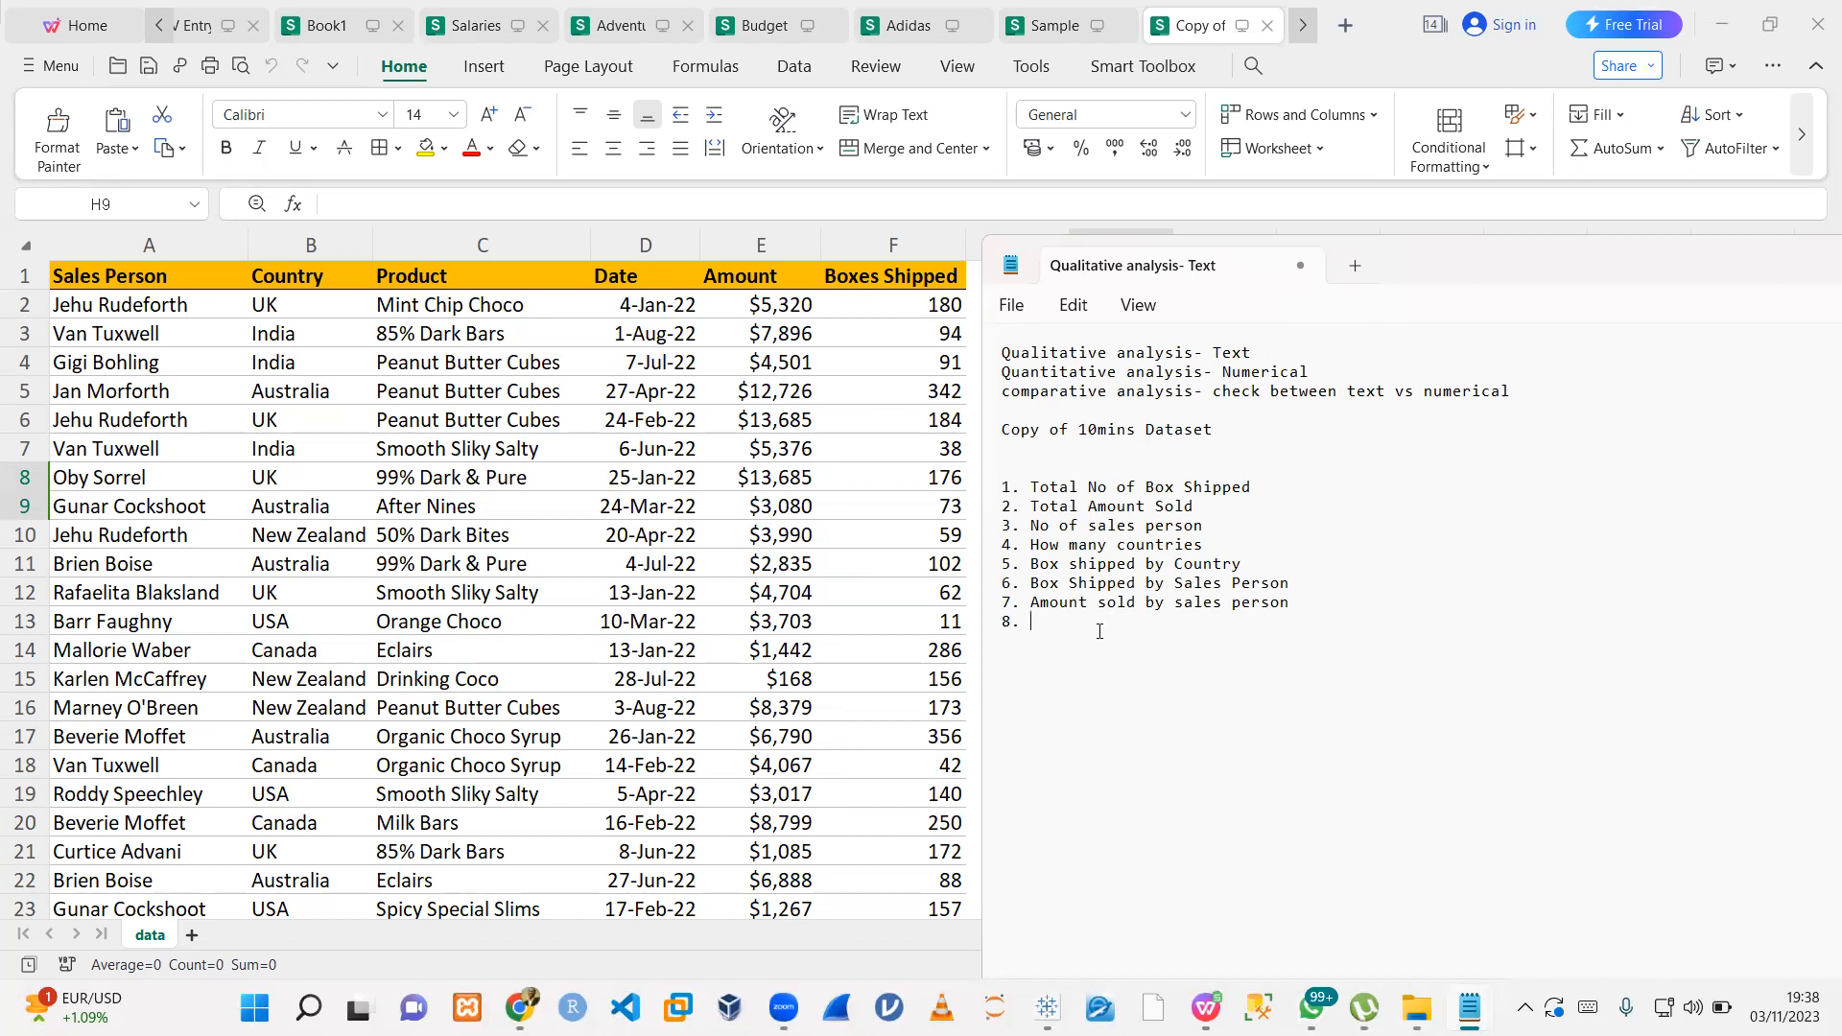
key(Caps_Lock)
text(Box shipped by dates)
key(Return)
text(9.)
key(Caps_Lock)
text(Box shipped)
text(by Product)
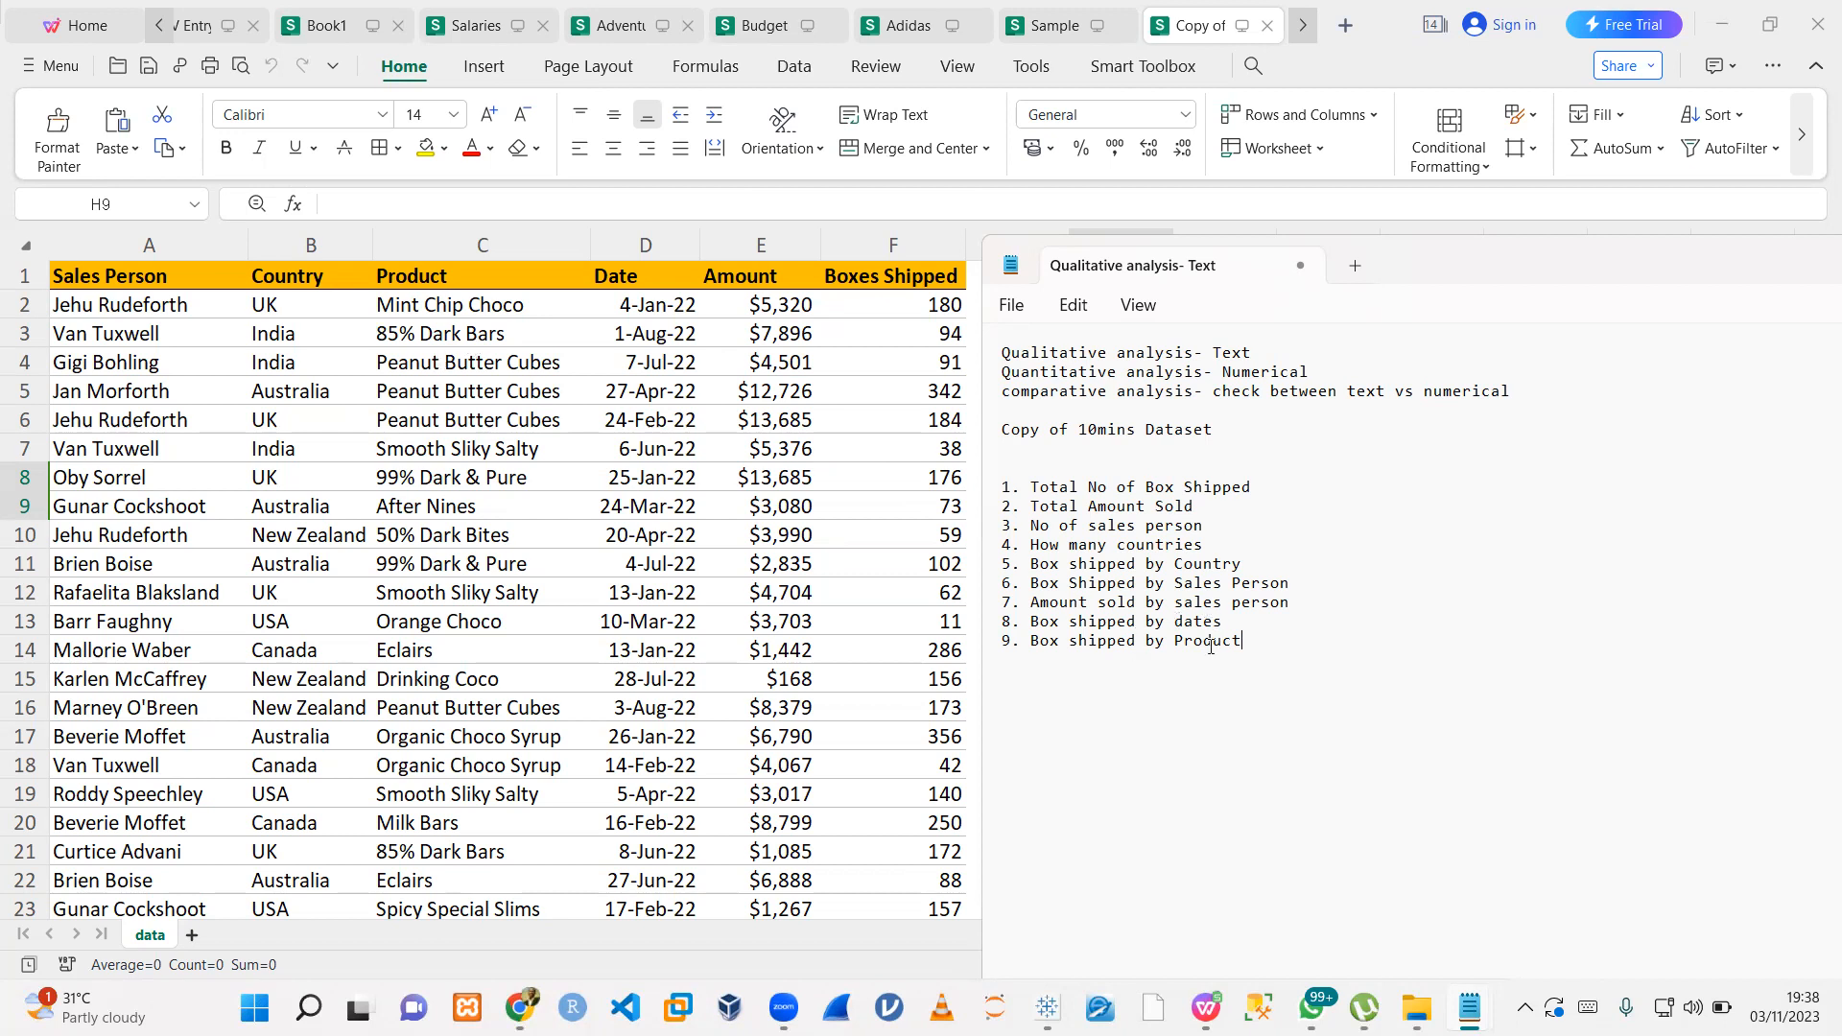
- Add "Product Sold(count) by date" as item 10 of the list
key(Return)
text(10. Product Sold(count) by date)
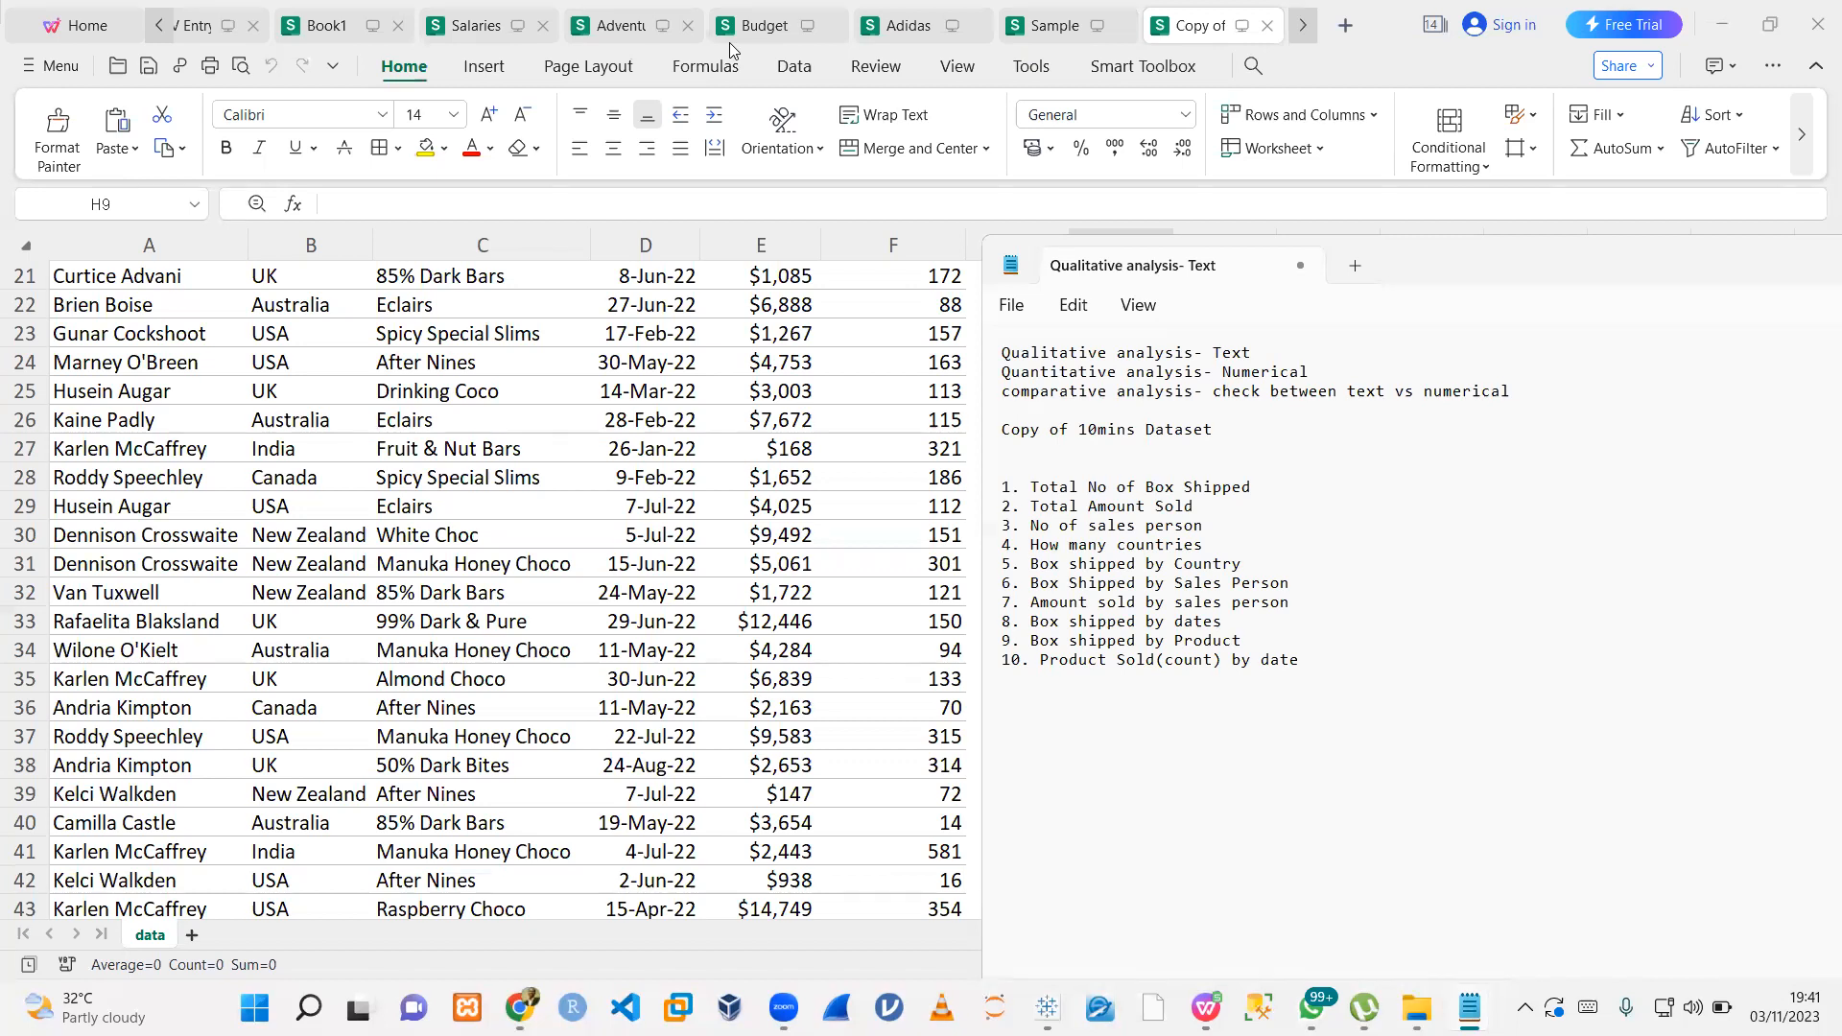
scroll(631, 538, up, 7)
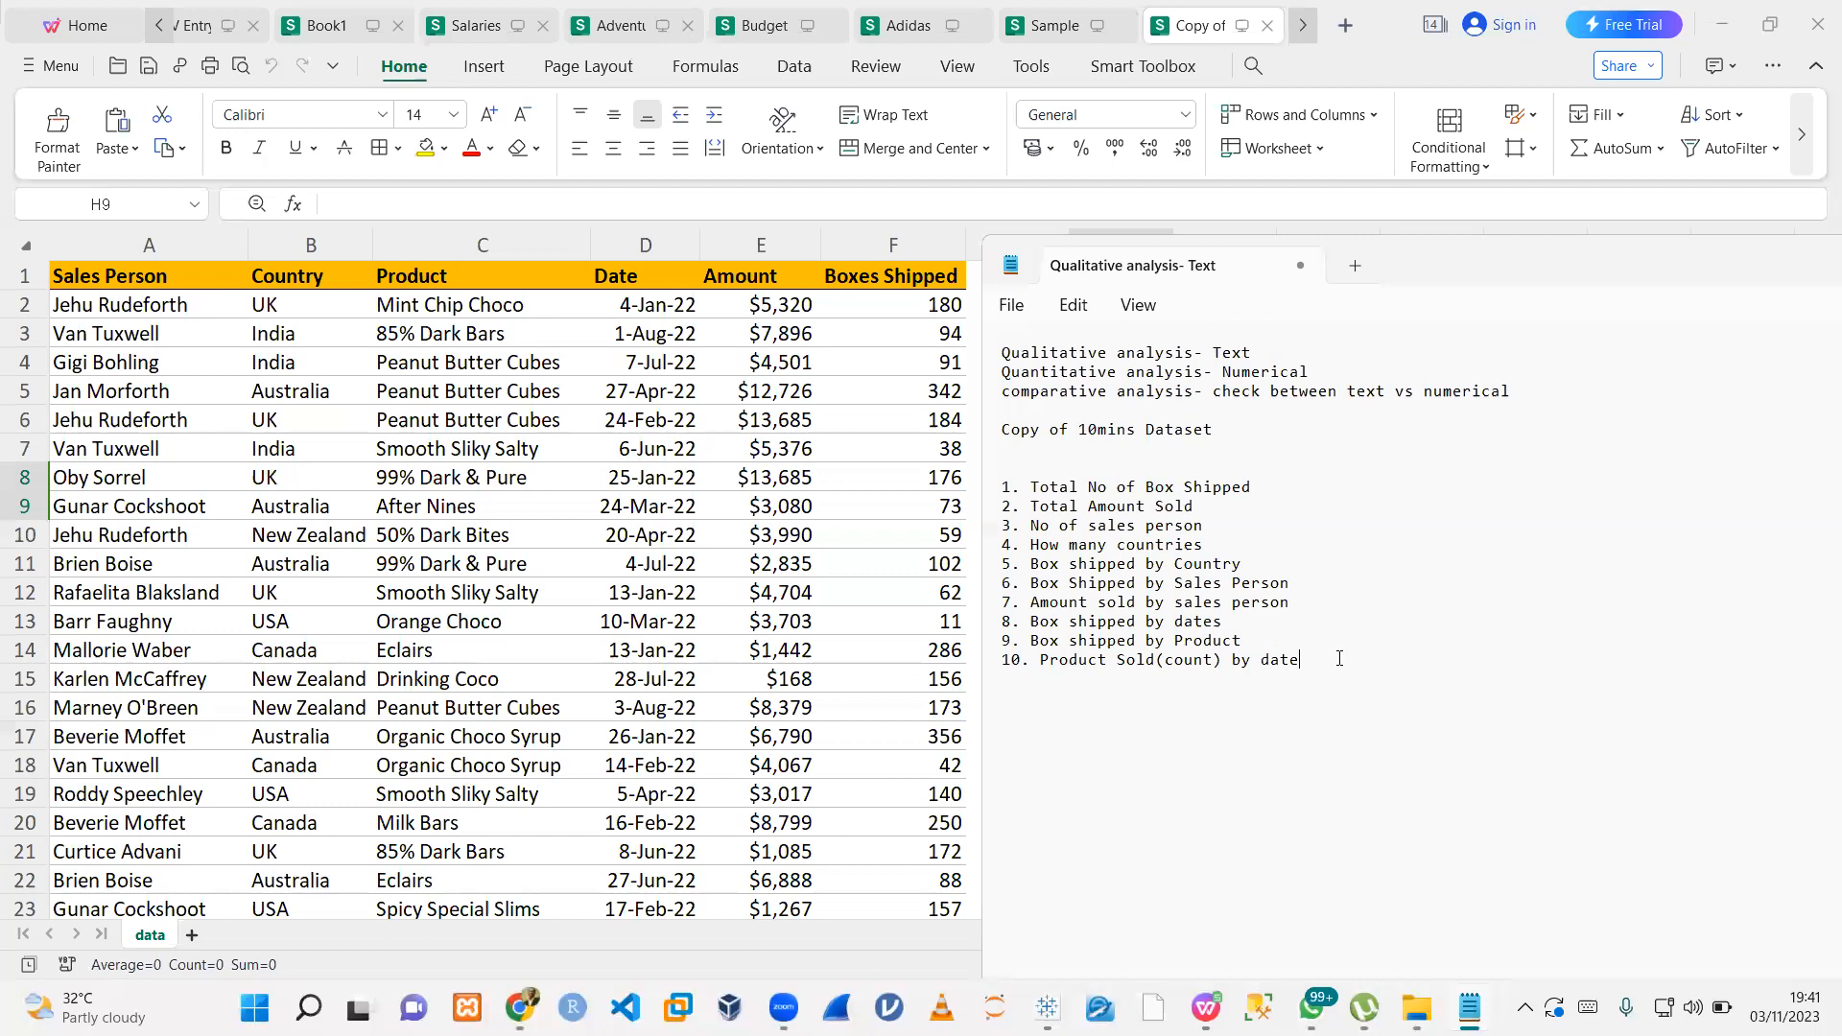
- Add "Country by Amount" as item 11 of the list and start item 12
text(11.)
key(Caps_Lock)
text(C)
key(Caps_Lock)
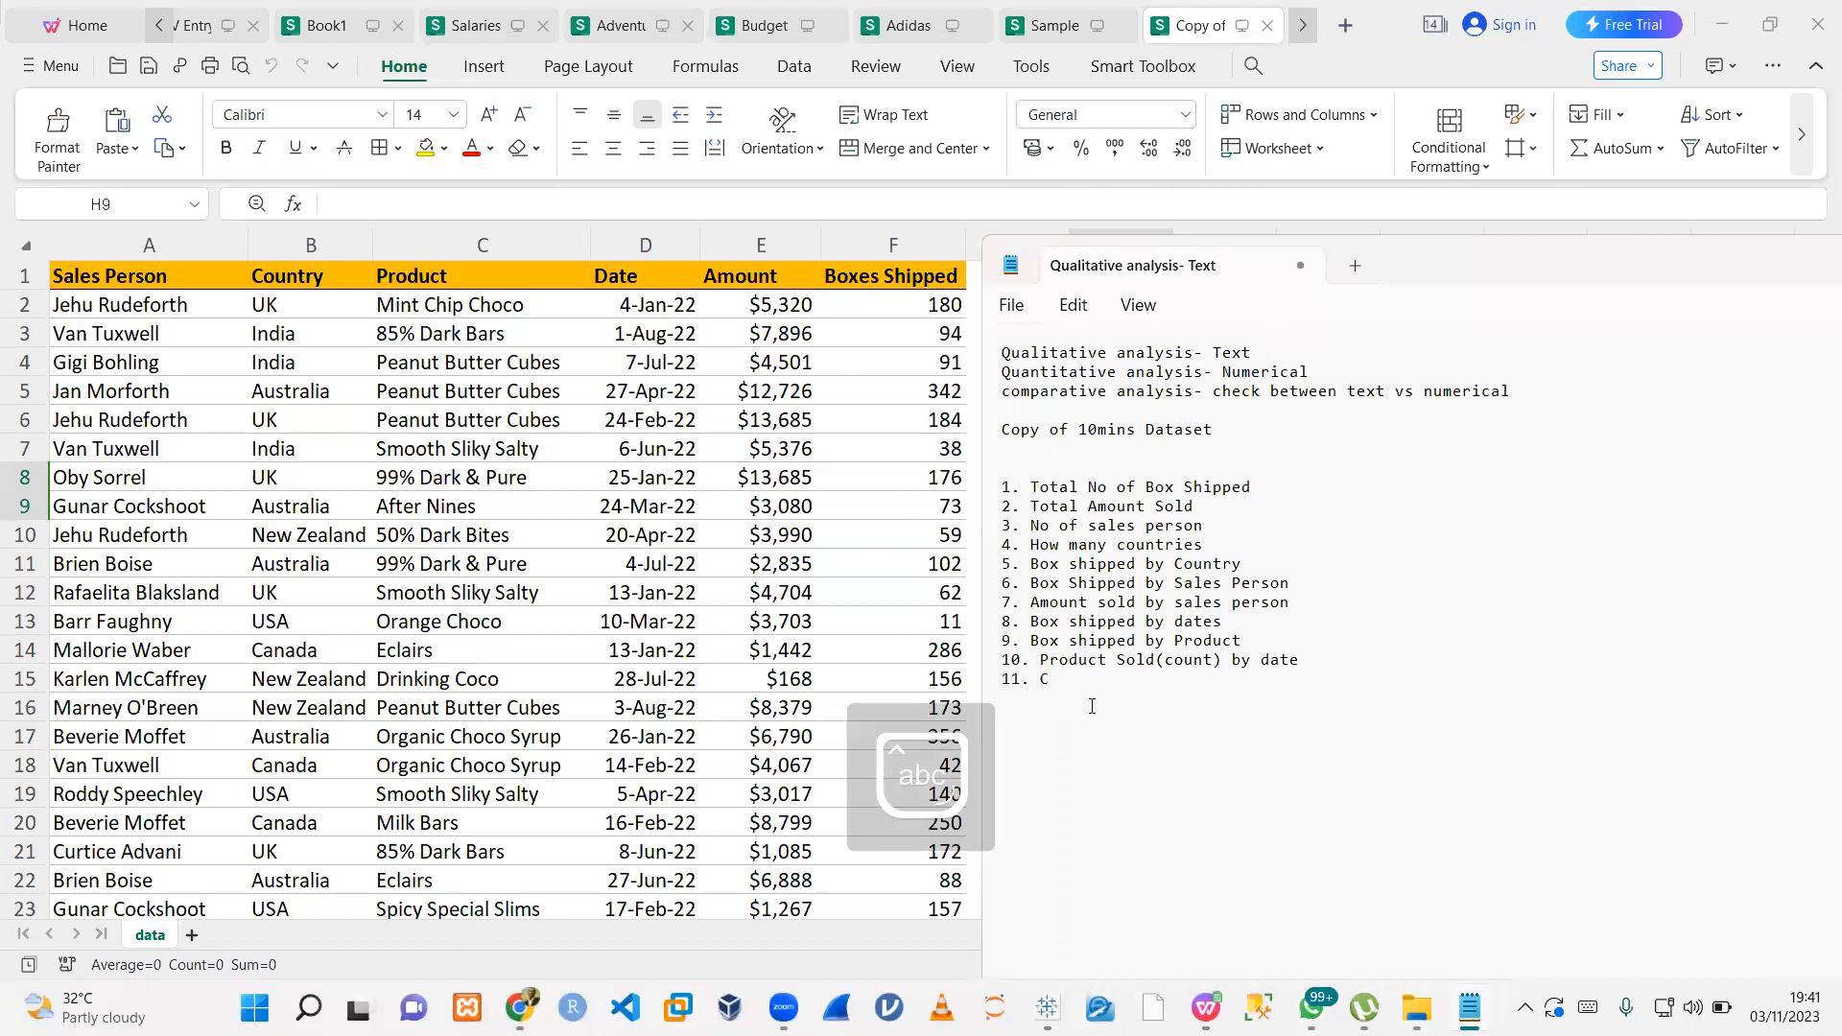
text(ou)
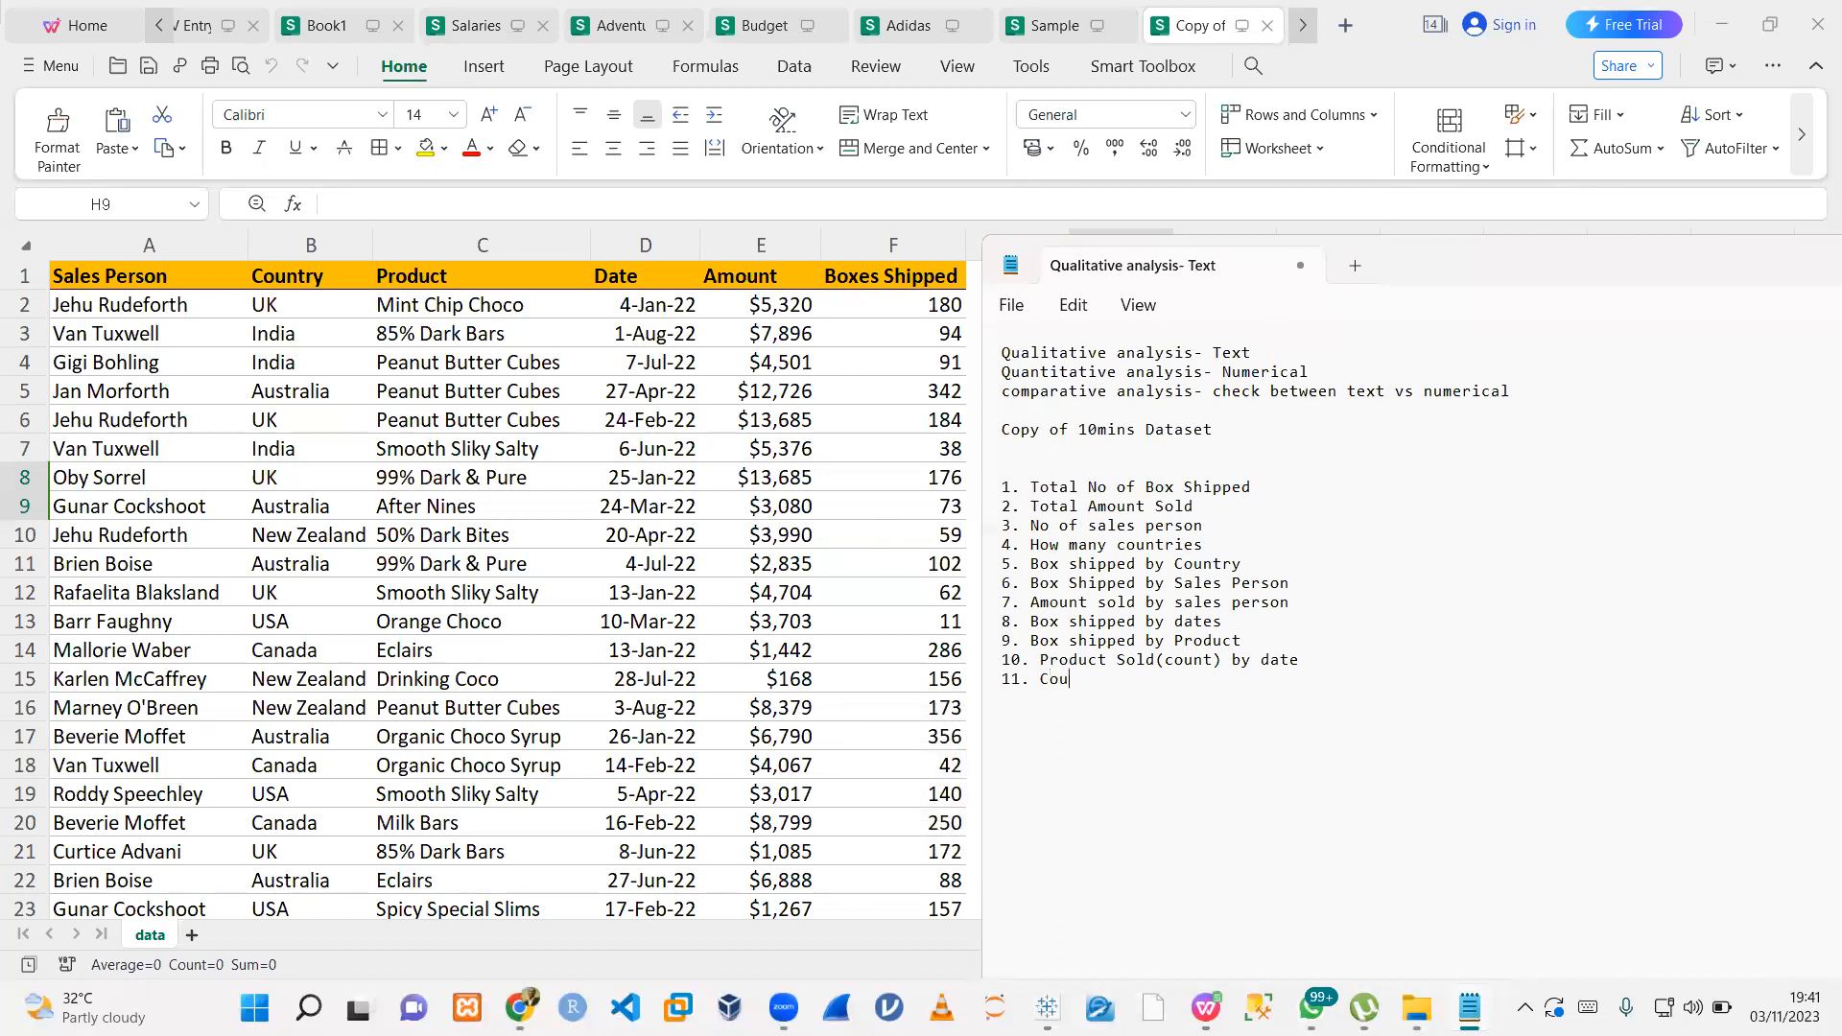
text(ntry by Amount)
text(12.)
- Replace the text of item 11 with "Amount sold by Country"
drag(1041, 678, 1213, 680)
key(BackSpace)
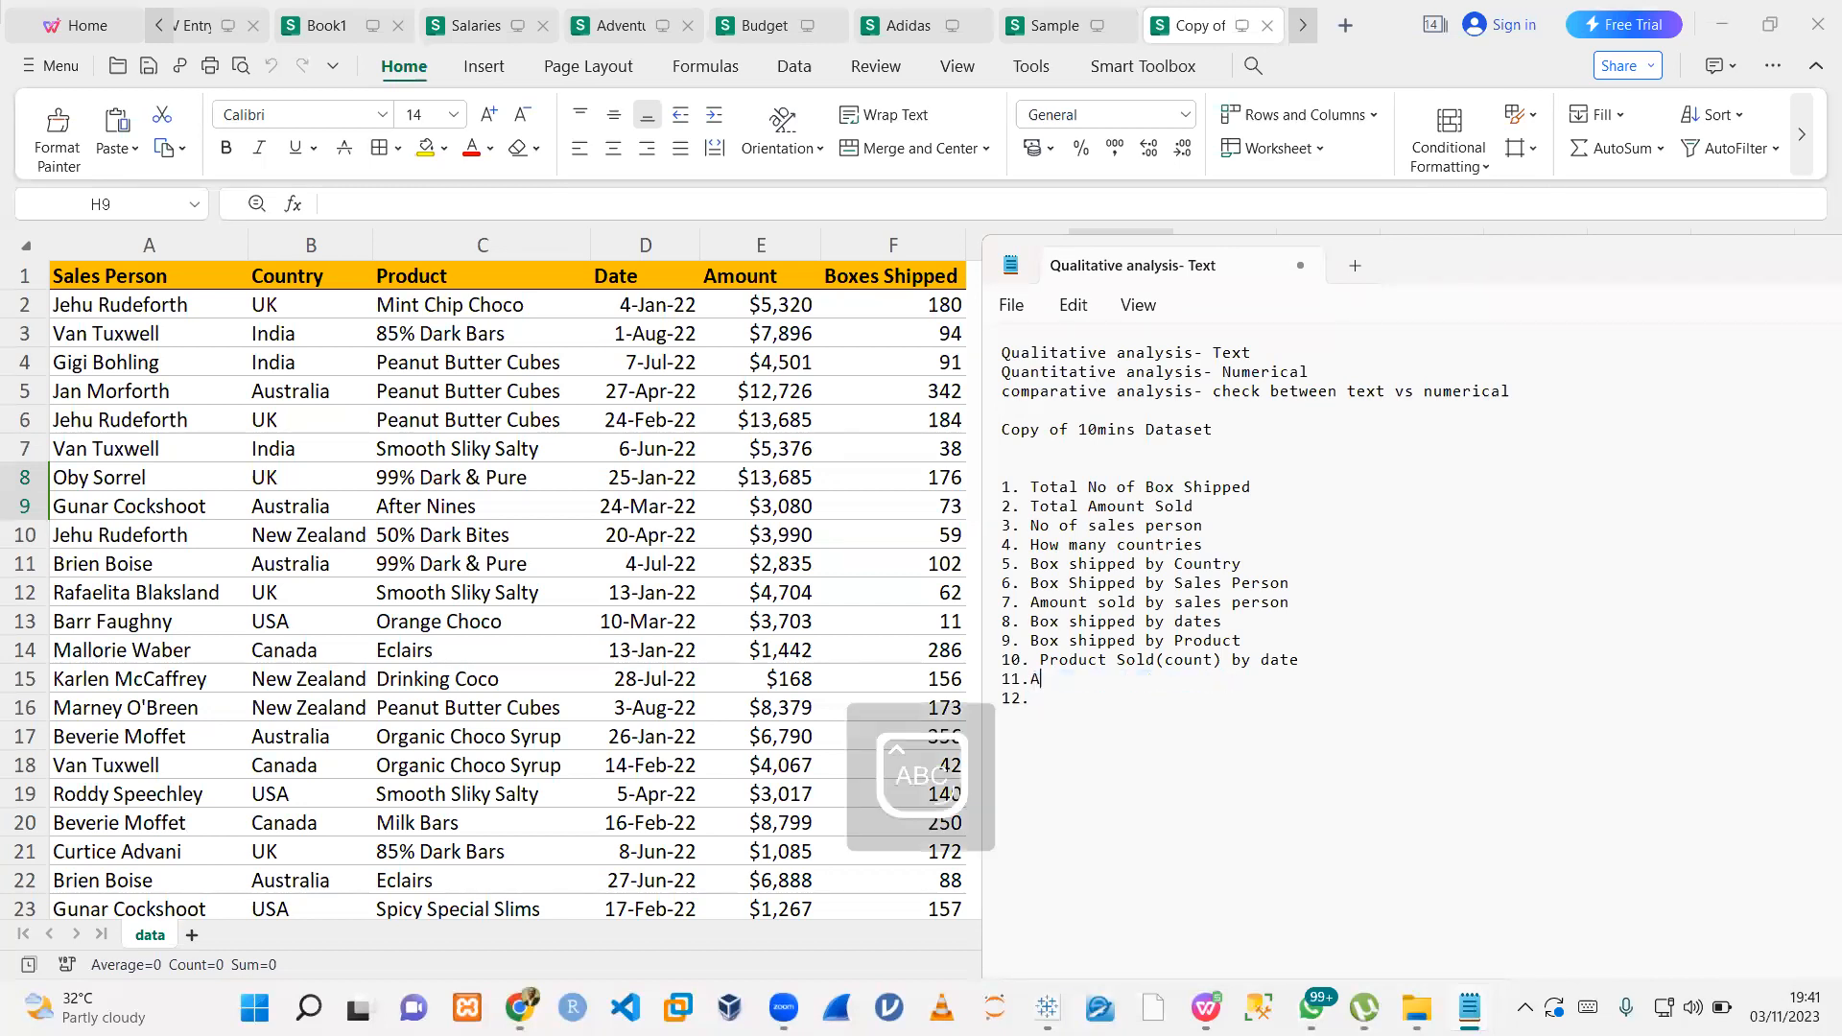
text(A)
key(Caps_Lock)
text(mount sold by countr)
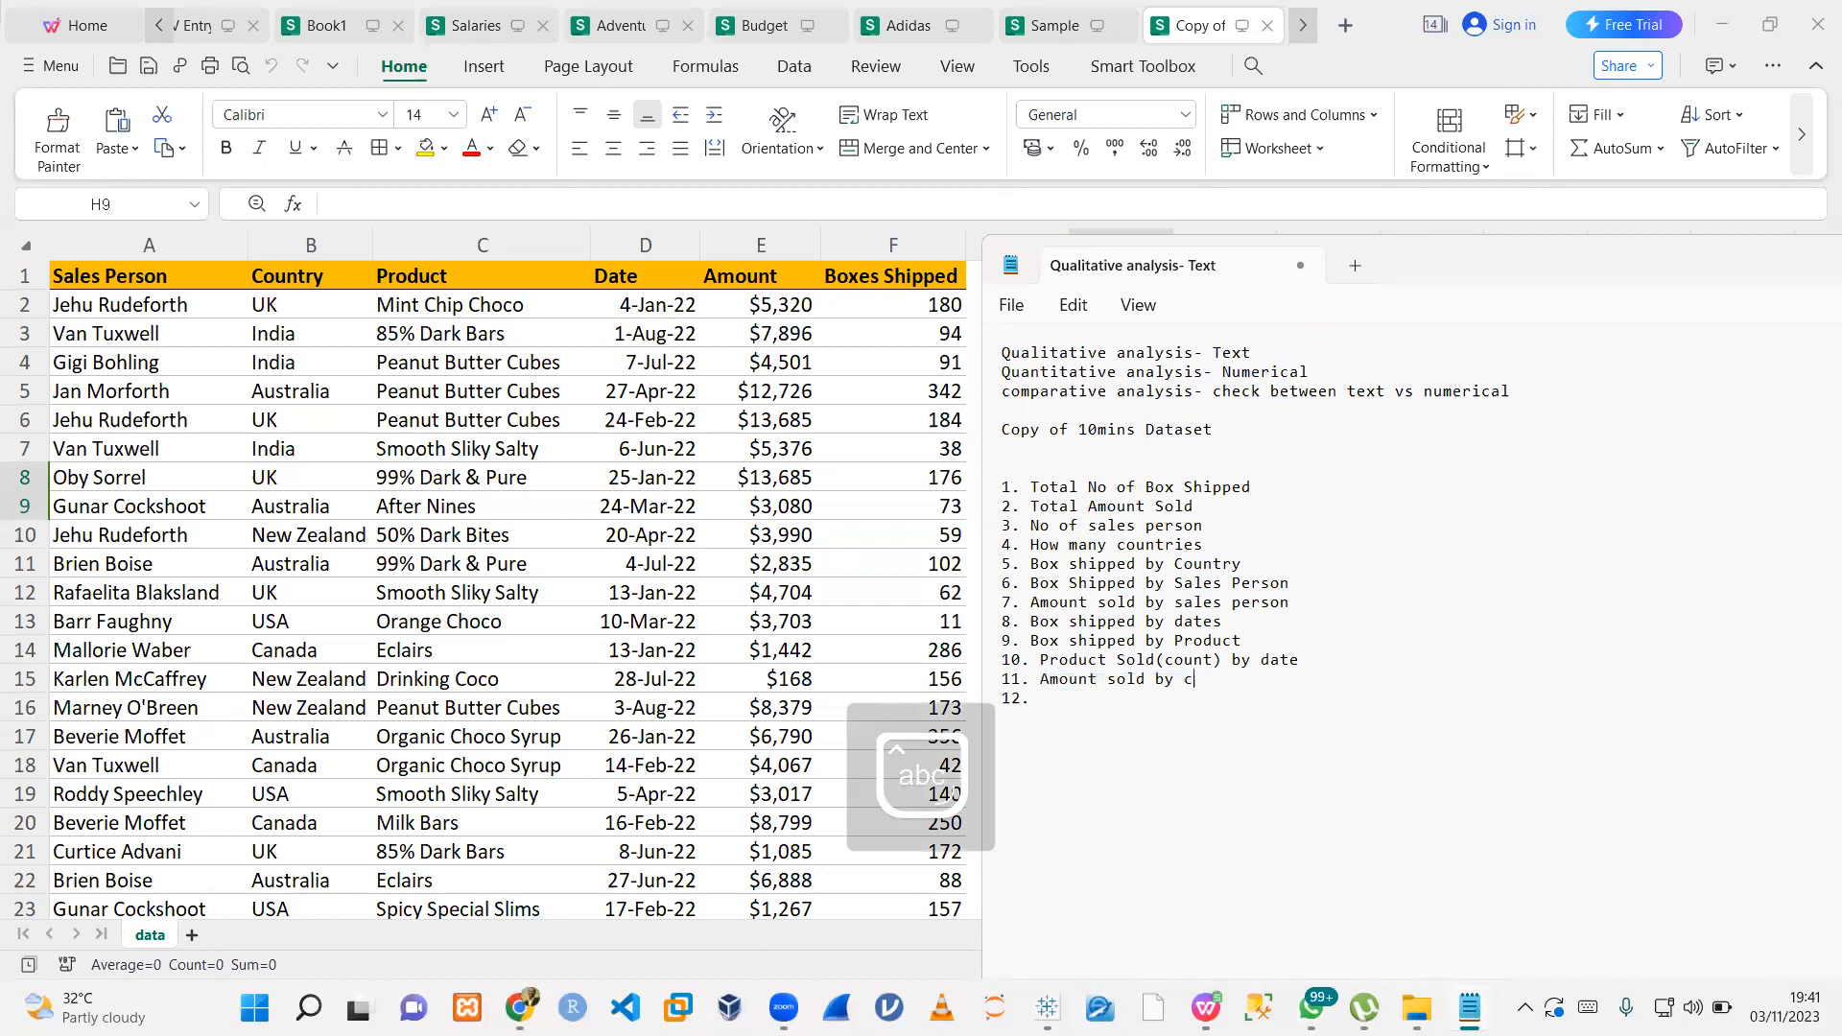
key(BackSpace)
key(BackSpace)
key(BackSpace)
key(BackSpace)
key(BackSpace)
key(BackSpace)
key(Caps_Lock)
text(C)
key(Caps_Lock)
text(ountry)
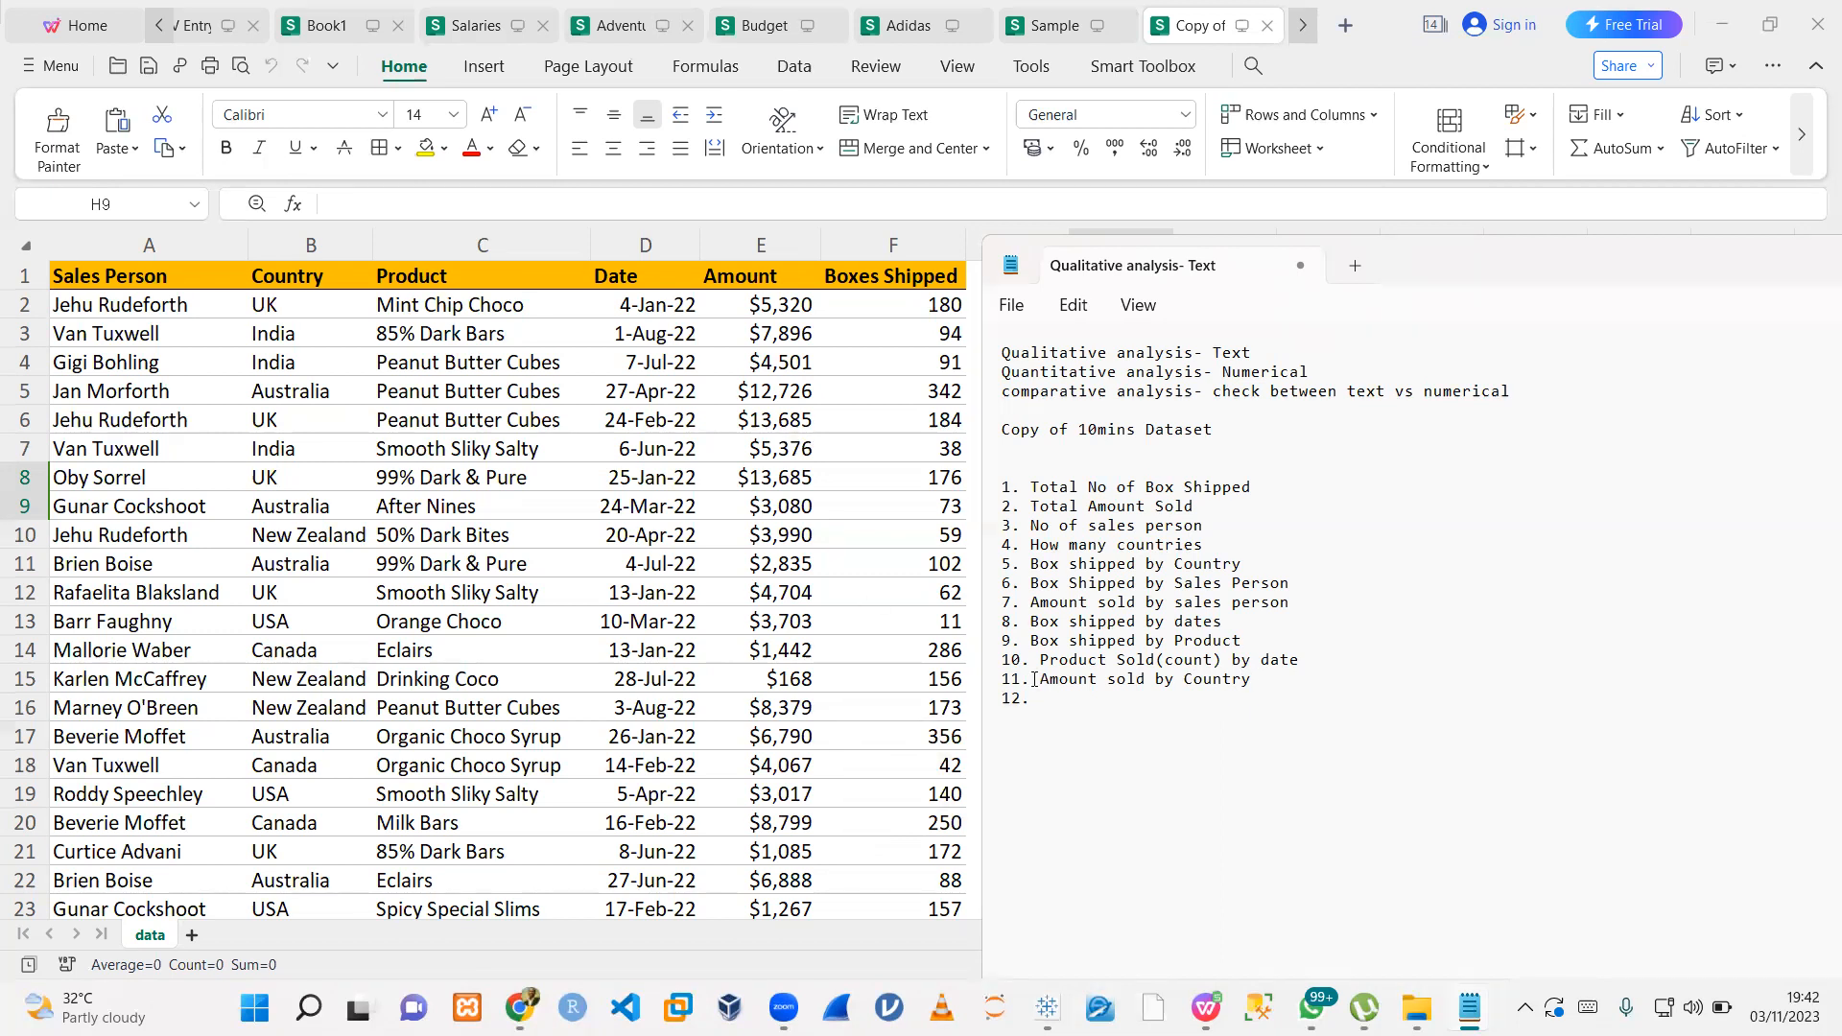
- Enter "Amount sold by date" as item 12 of the list
key(ctrl+s)
text(Amou)
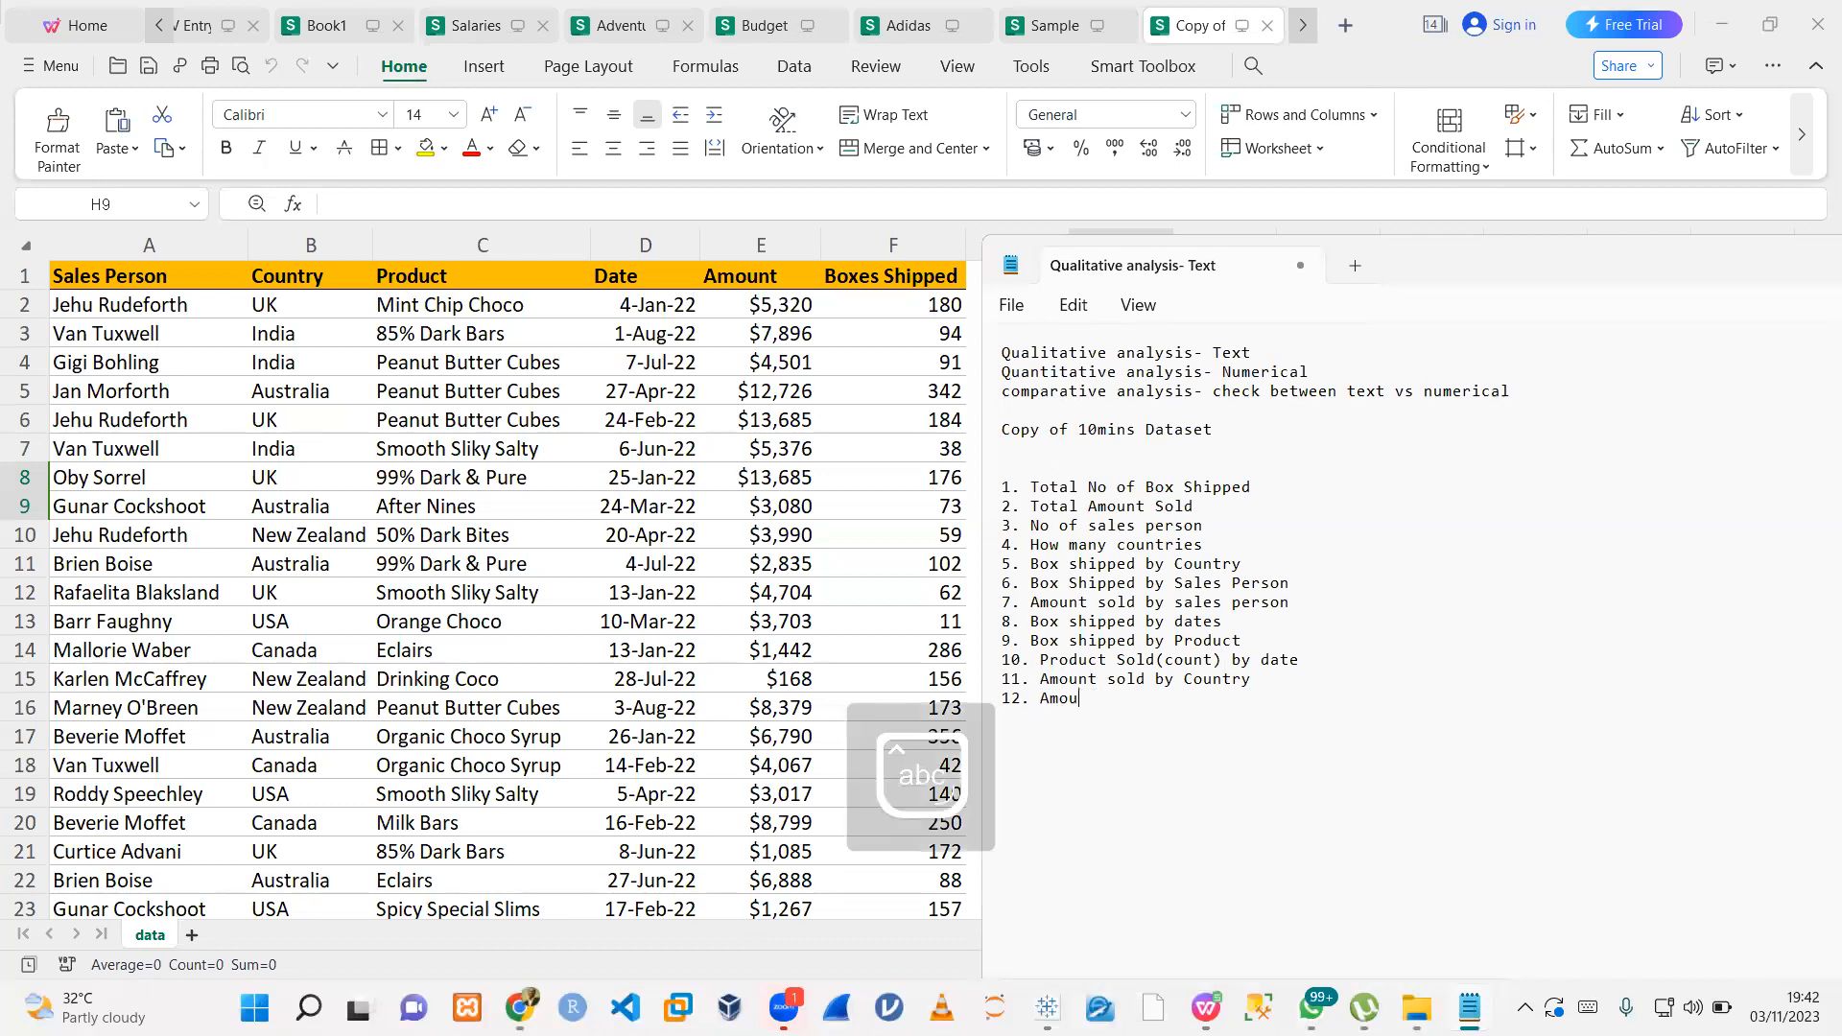
text(nt sold by date)
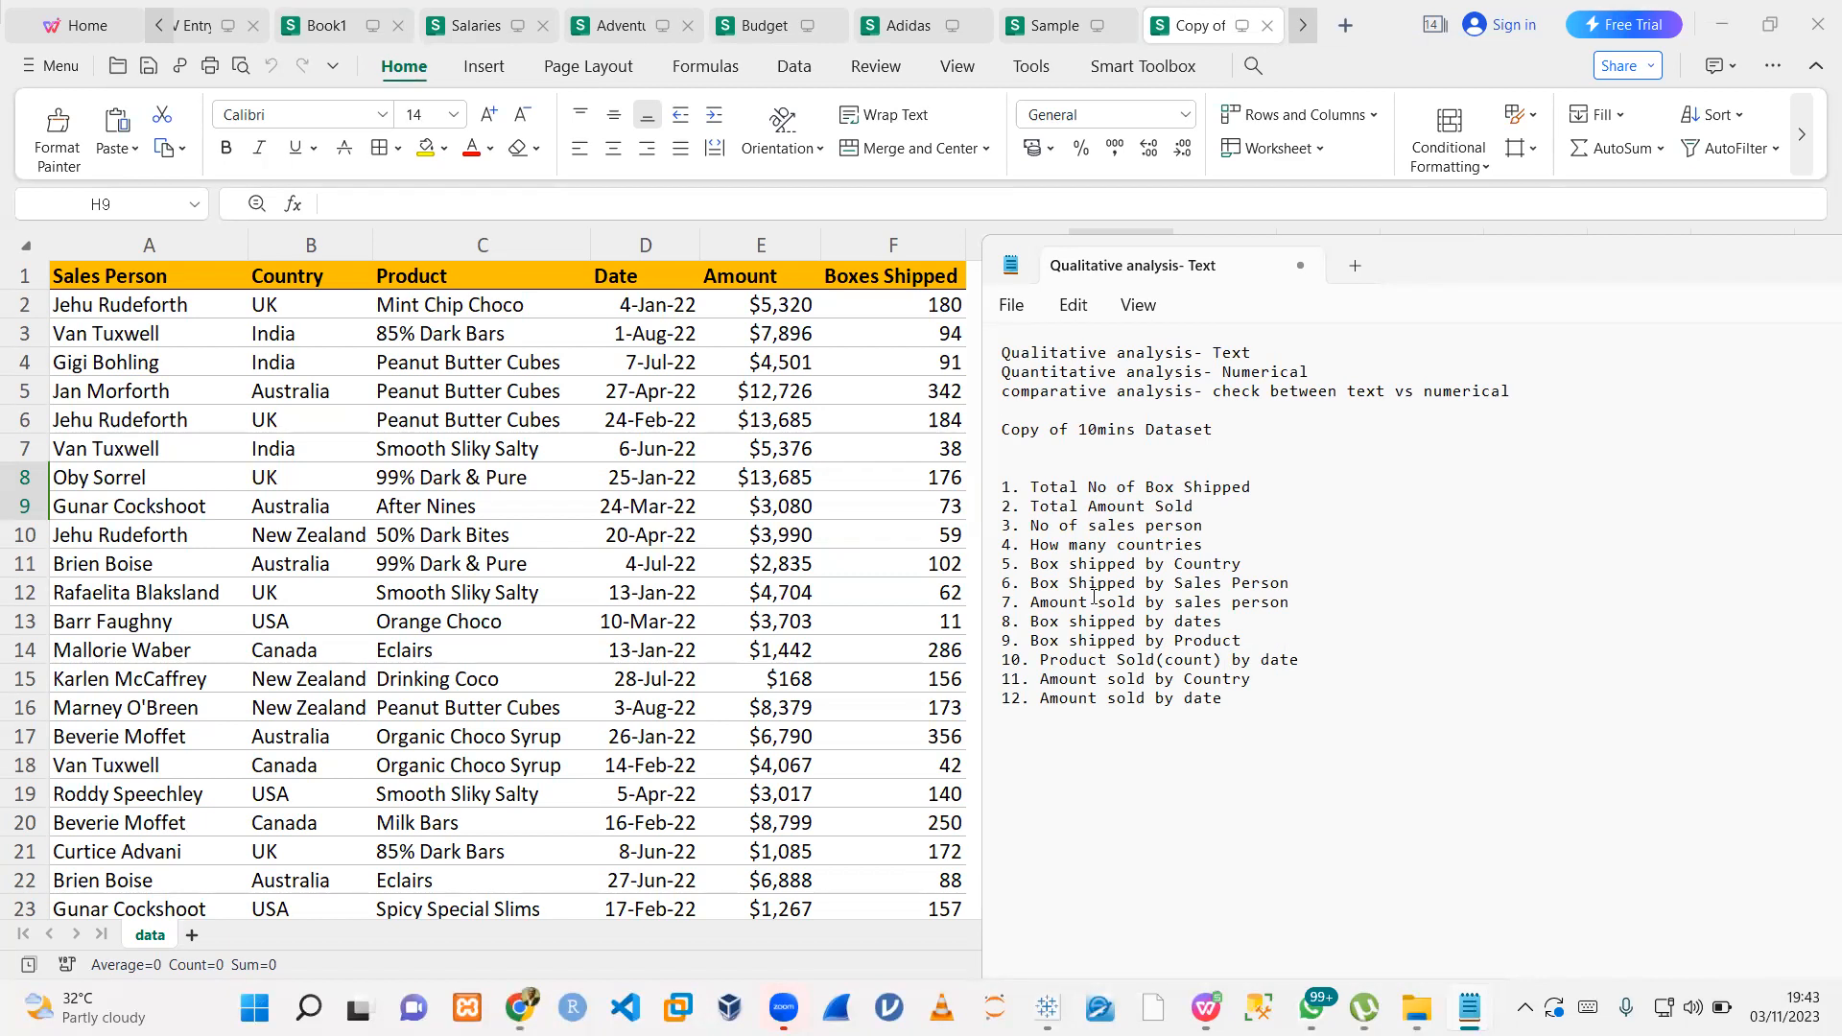
- Add "Amount Sold by Product" as item 13 of the list
text(13. Product)
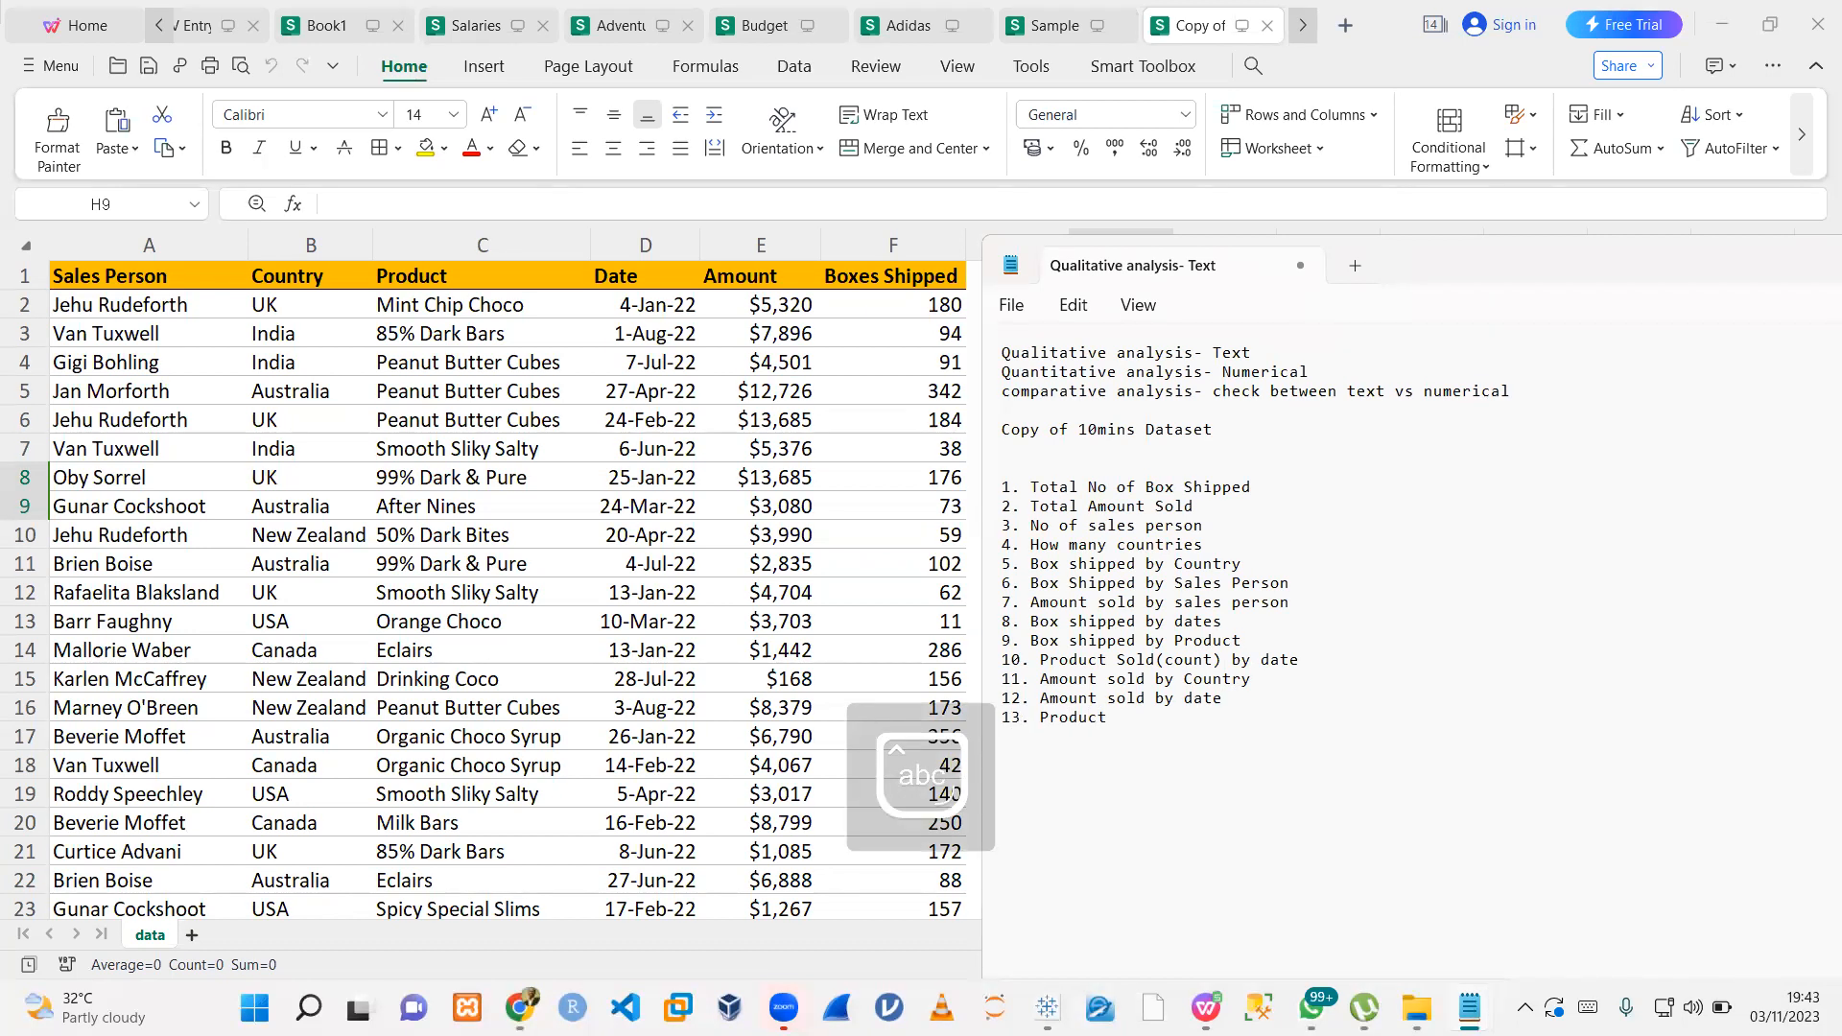
key(BackSpace)
key(BackSpace)
key(BackSpace)
key(BackSpace)
key(BackSpace)
key(BackSpace)
key(BackSpace)
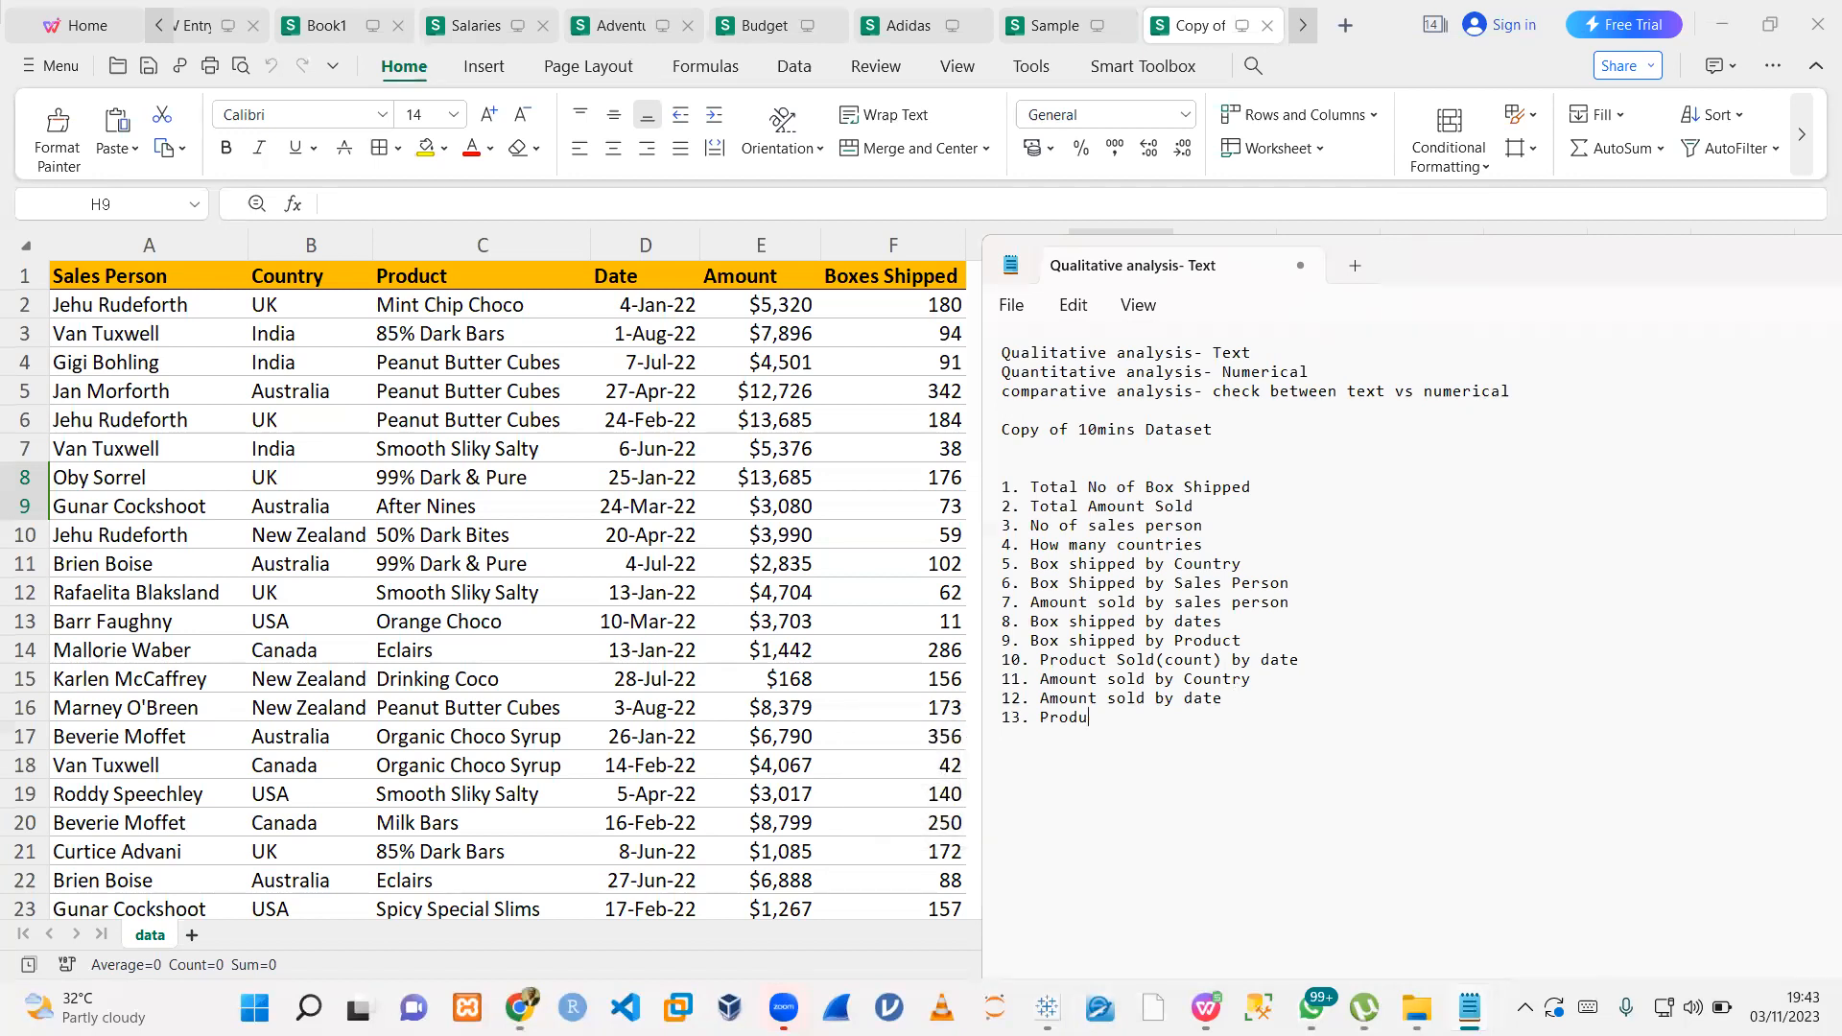
text(Amount S)
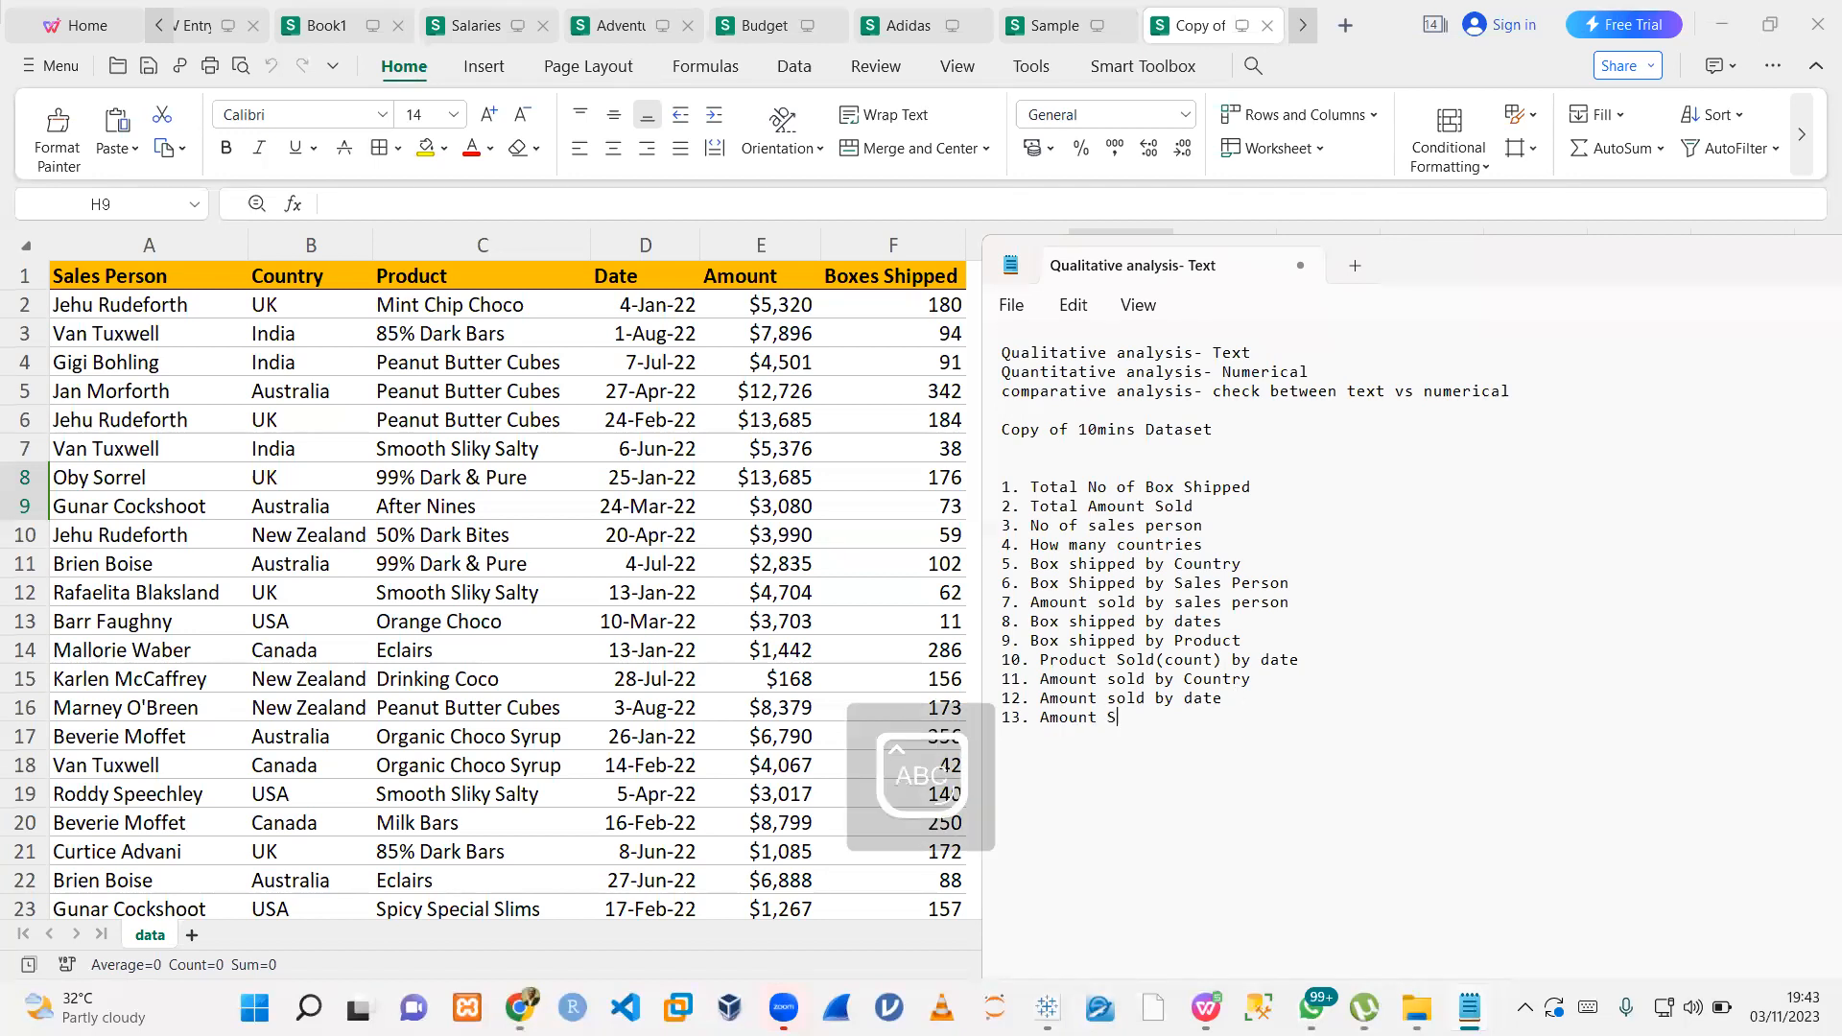
text(old by Product)
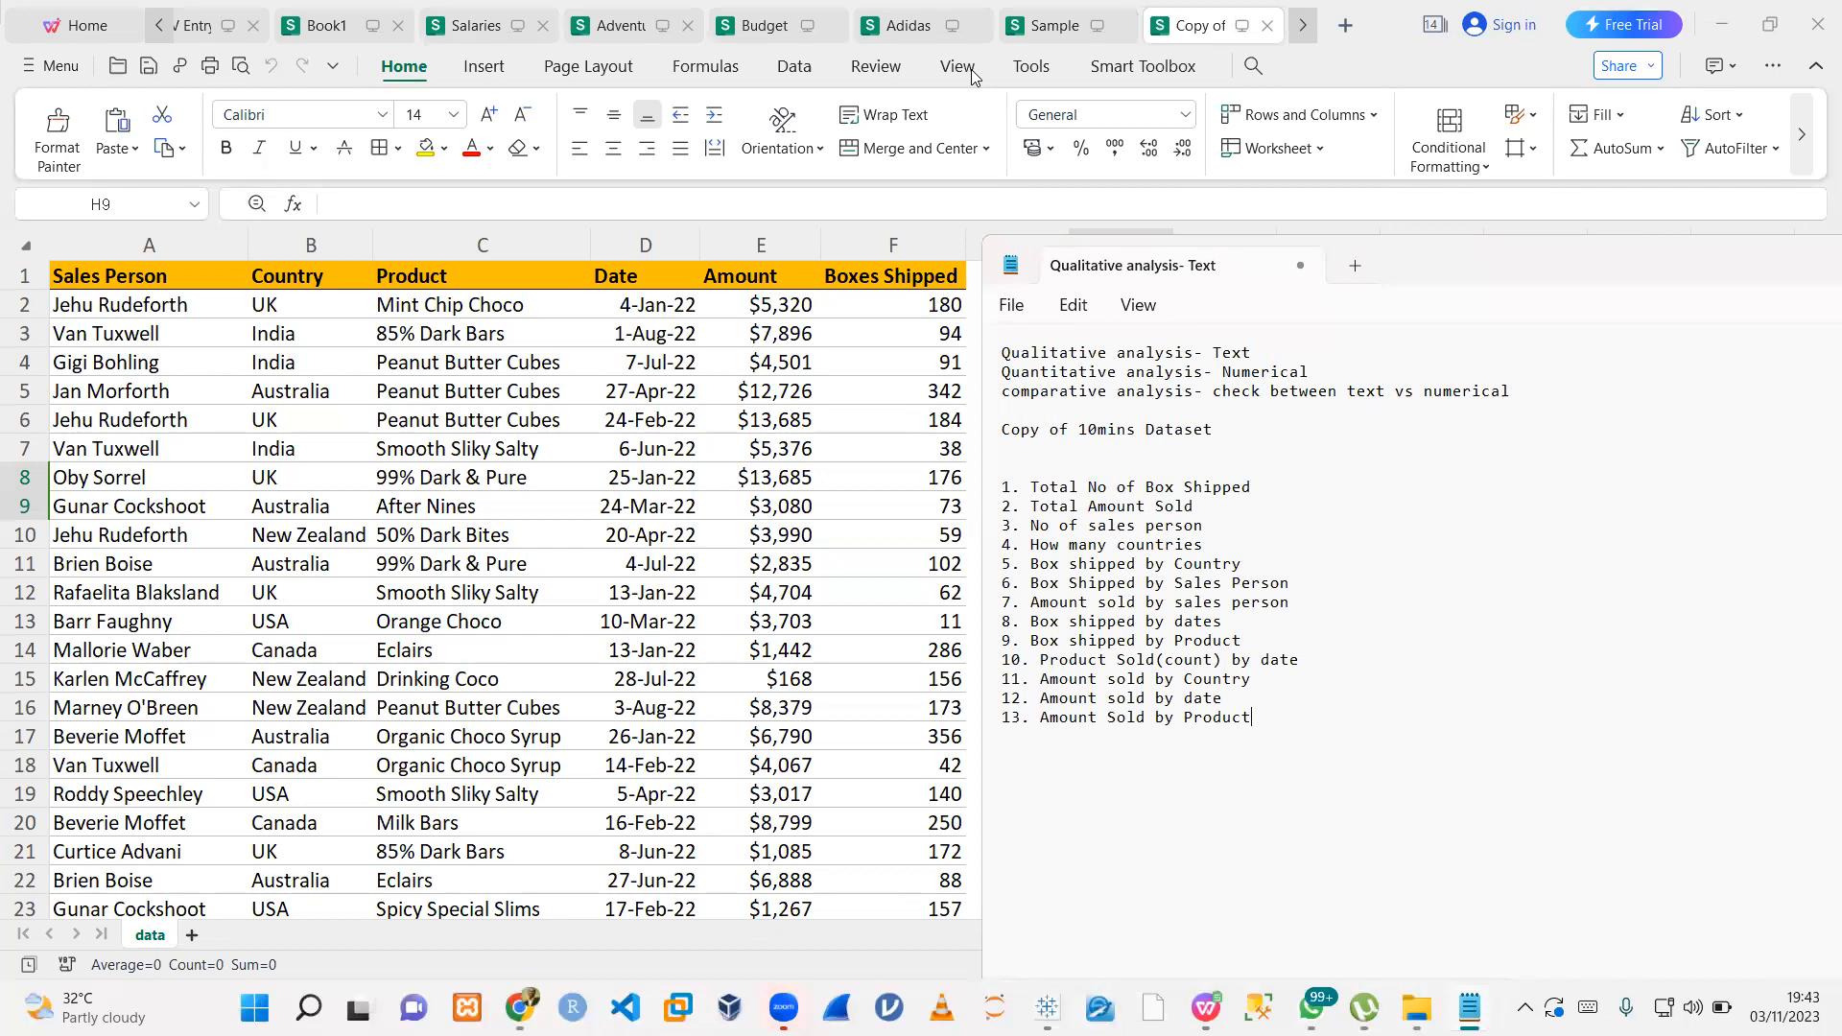
- Add "Count of Sales Person by Country" as item 14 of the list
key(Return)
text(14.)
key(Caps_Lock)
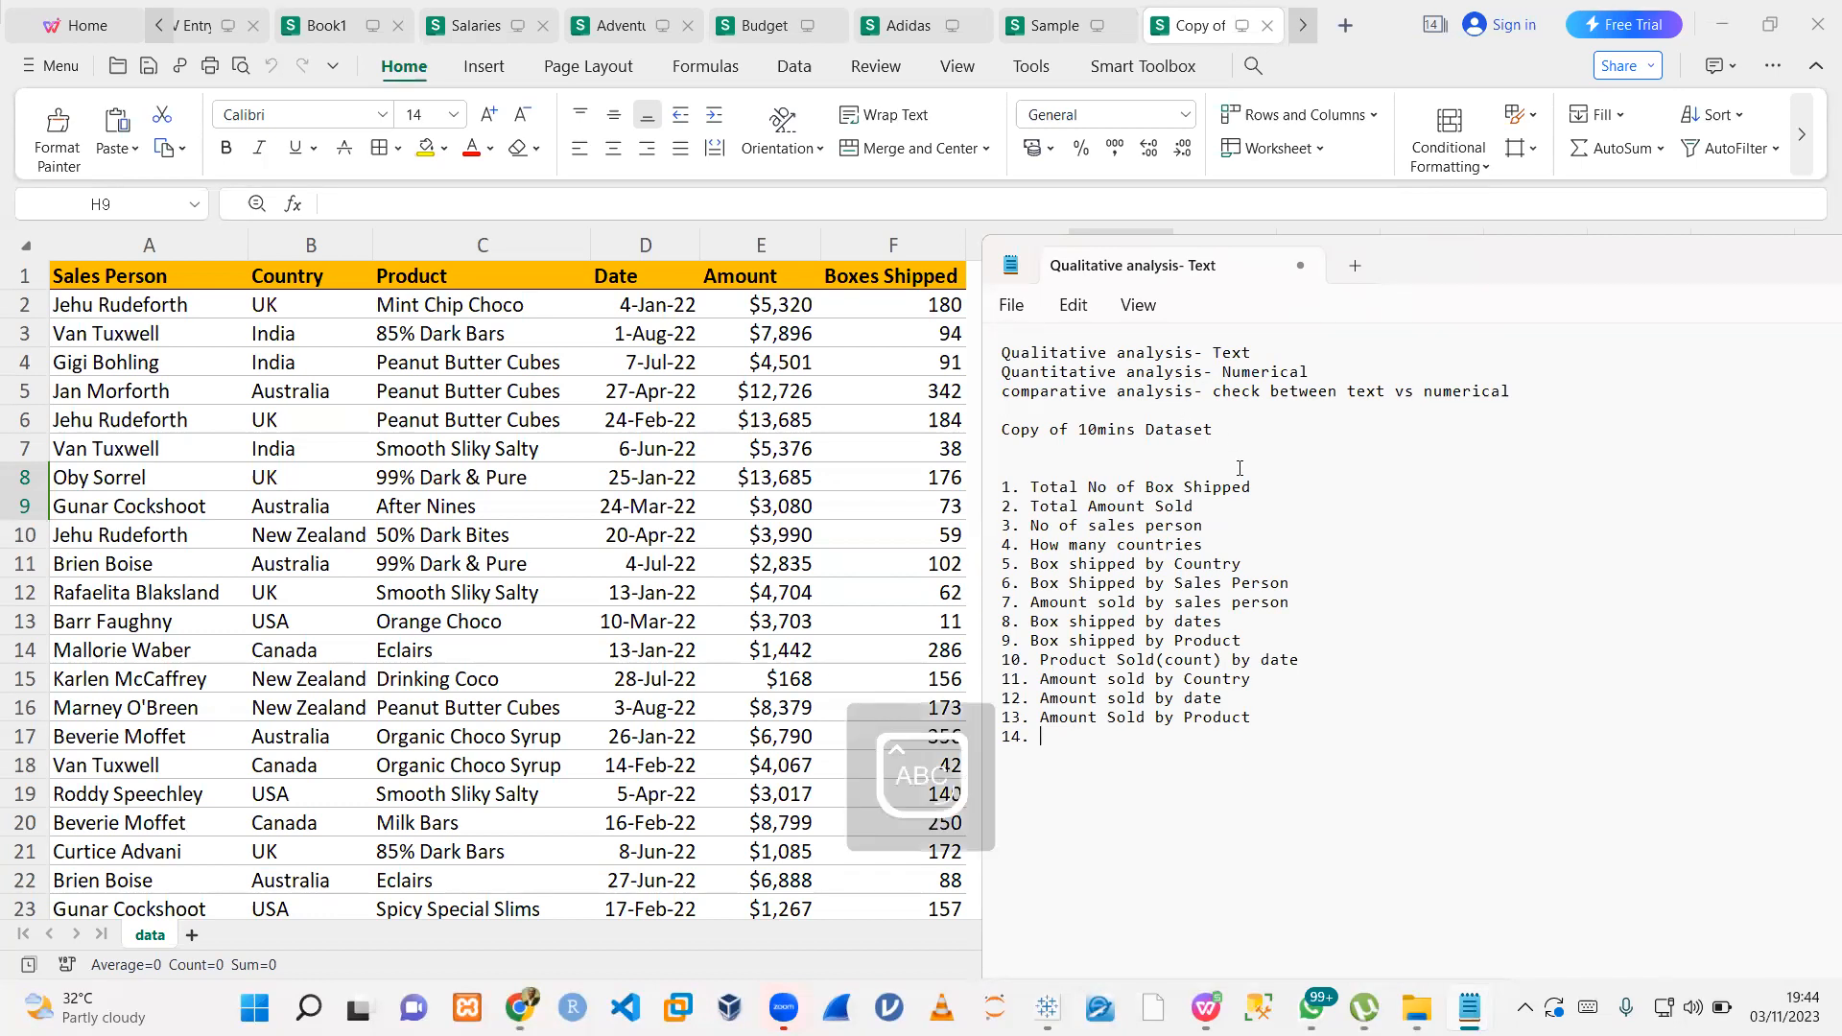
text(Count of Sales Person by Country)
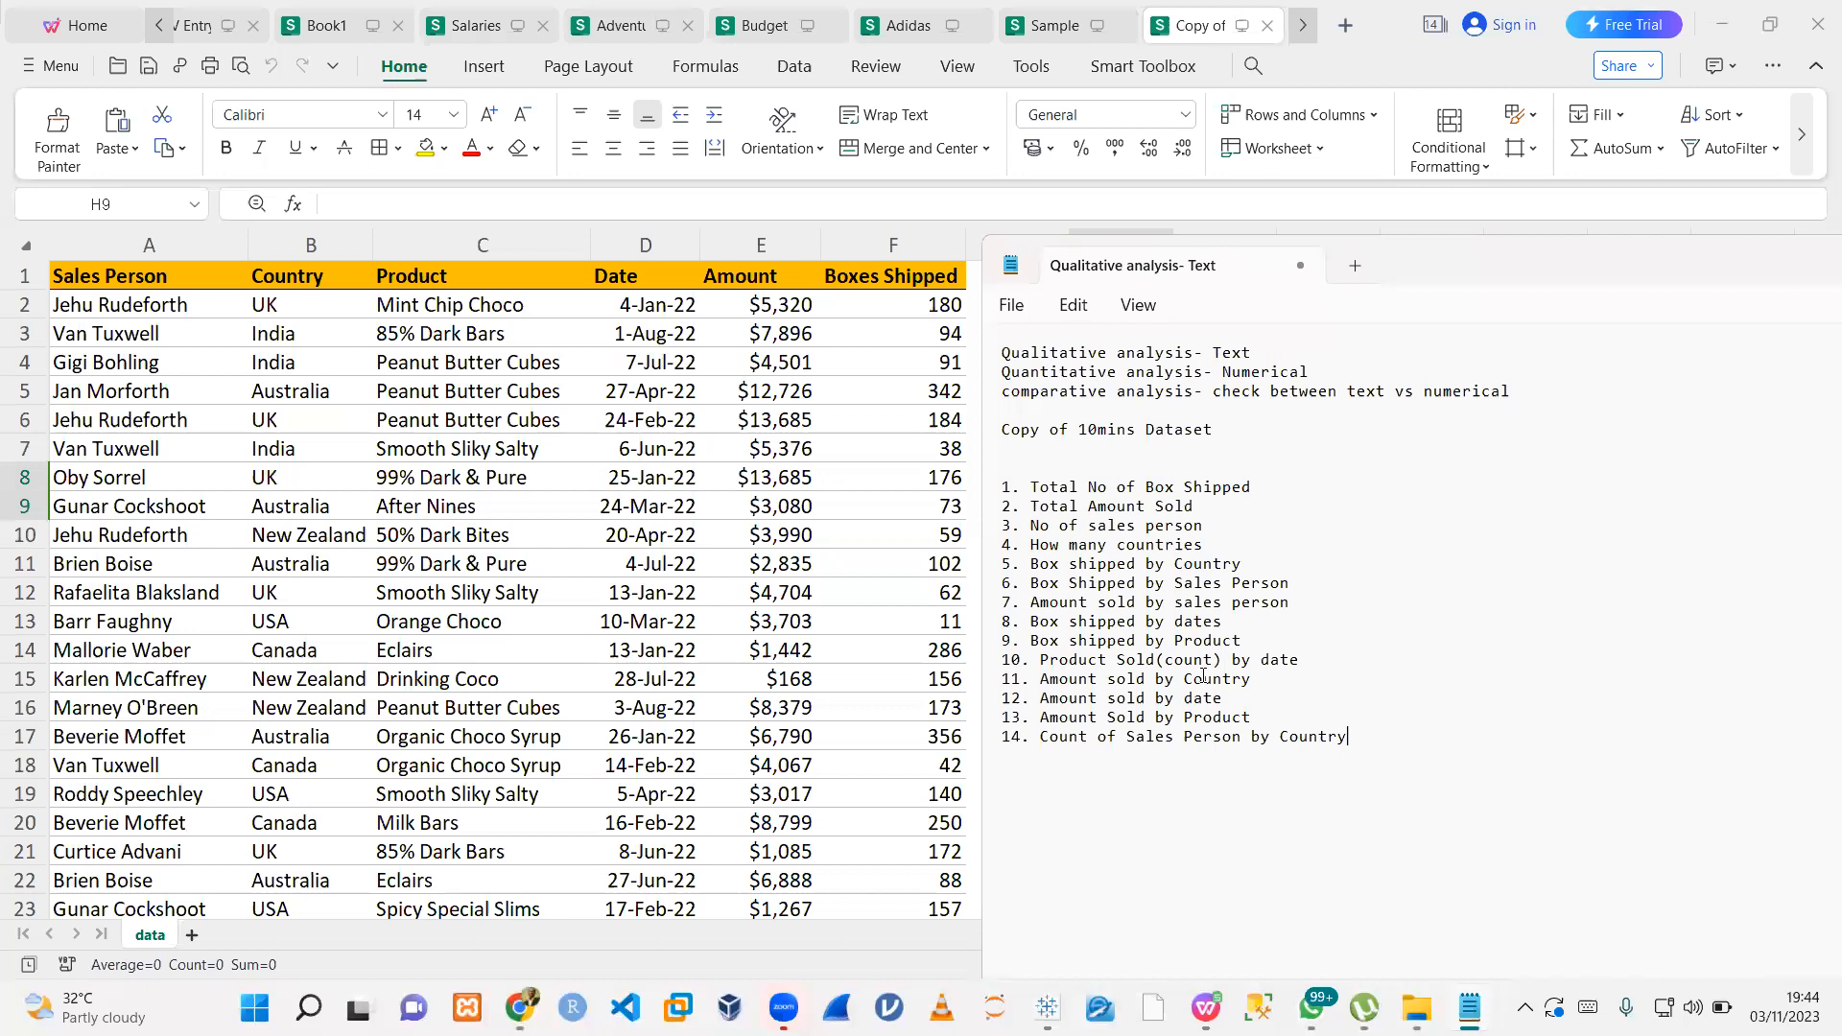
- Insert the heading "KPI" with a dashed line beneath it above the numbered list
click(1162, 463)
key(Caps_Lock)
text(KPI)
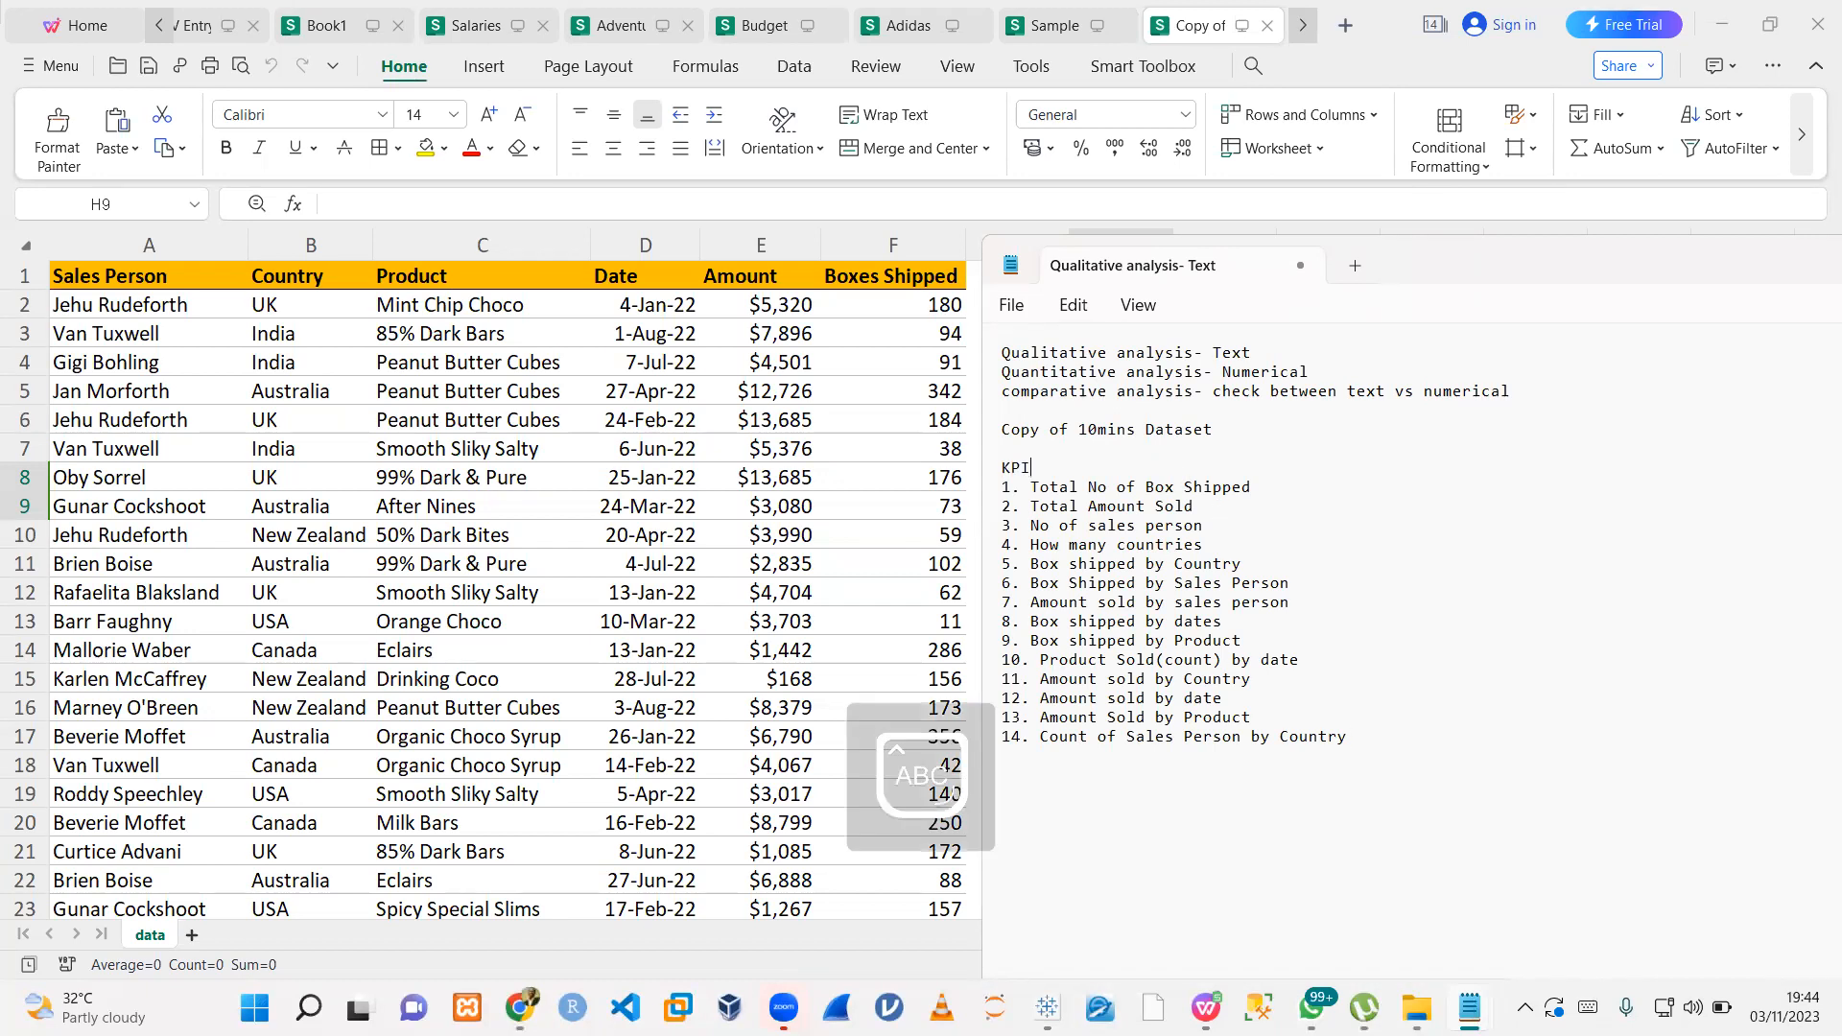
key(Return)
key(Return)
text(---------)
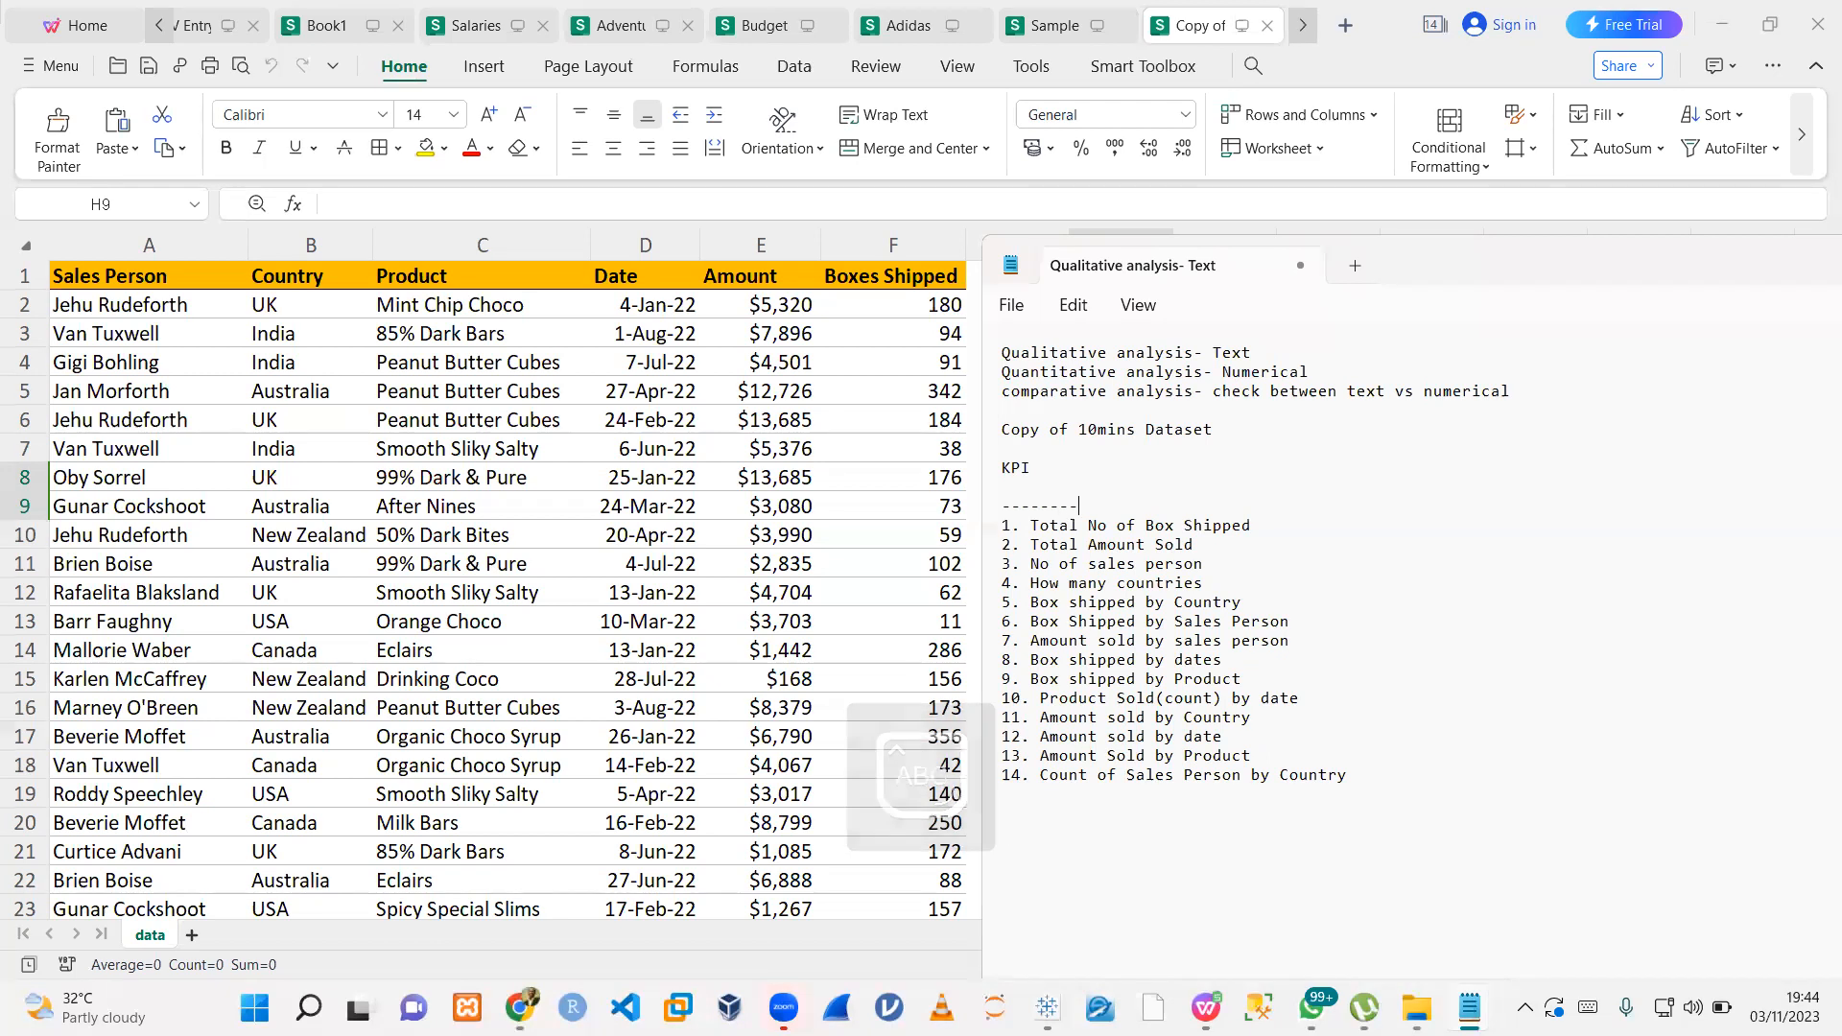
key(Return)
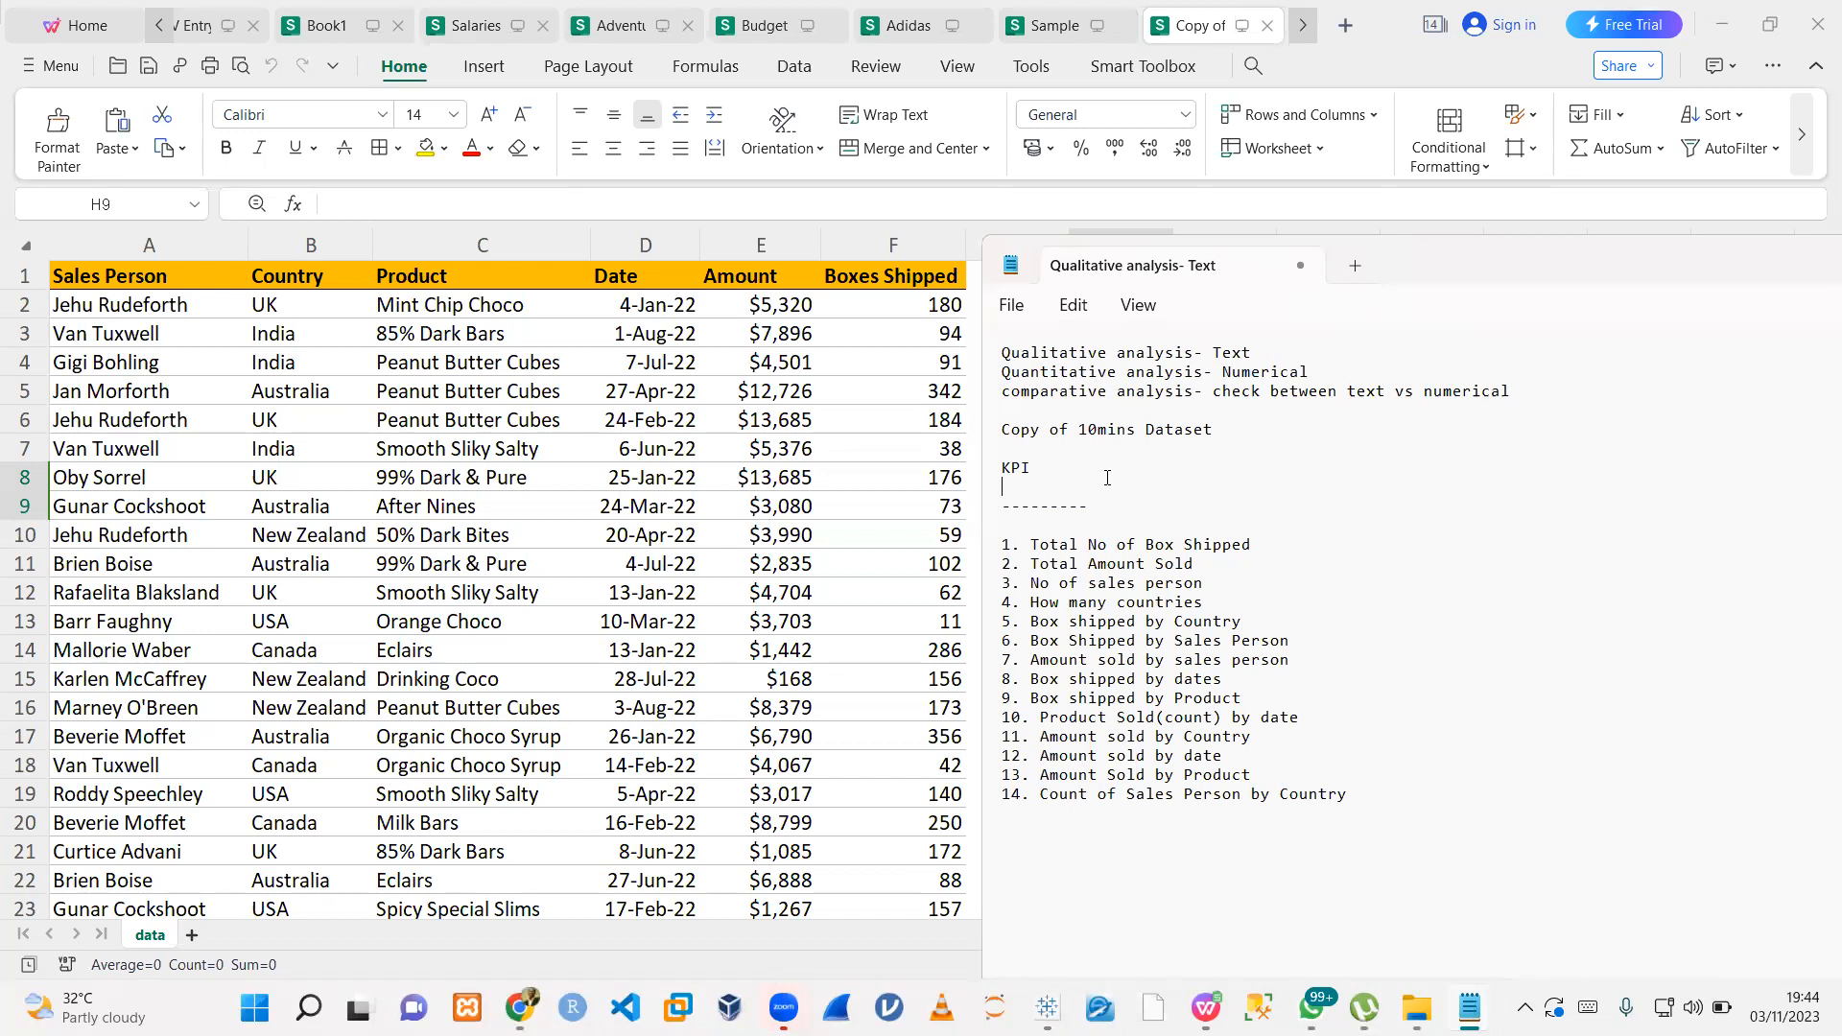
- Extend the KPI heading in the note to read "KPI( Key Performance Index)"
text(Ke)
key(BackSpace)
key(BackSpace)
text(Key P)
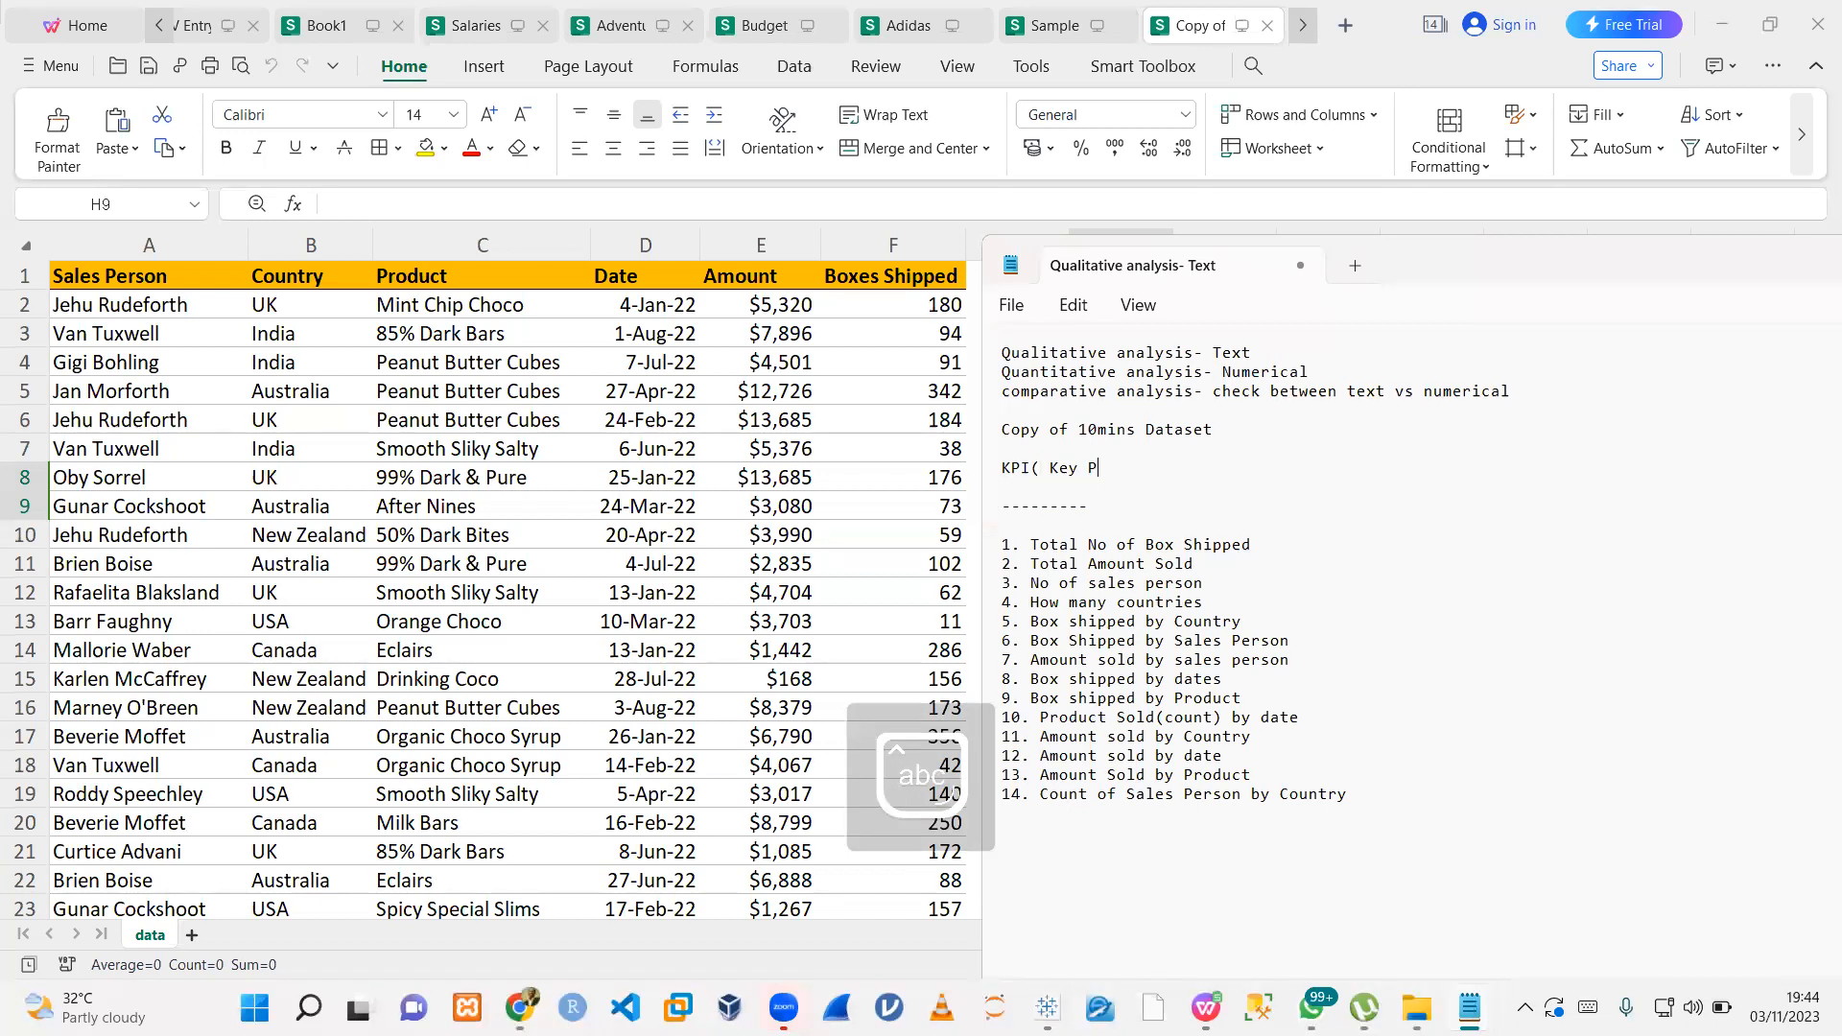
text(erformance Index))
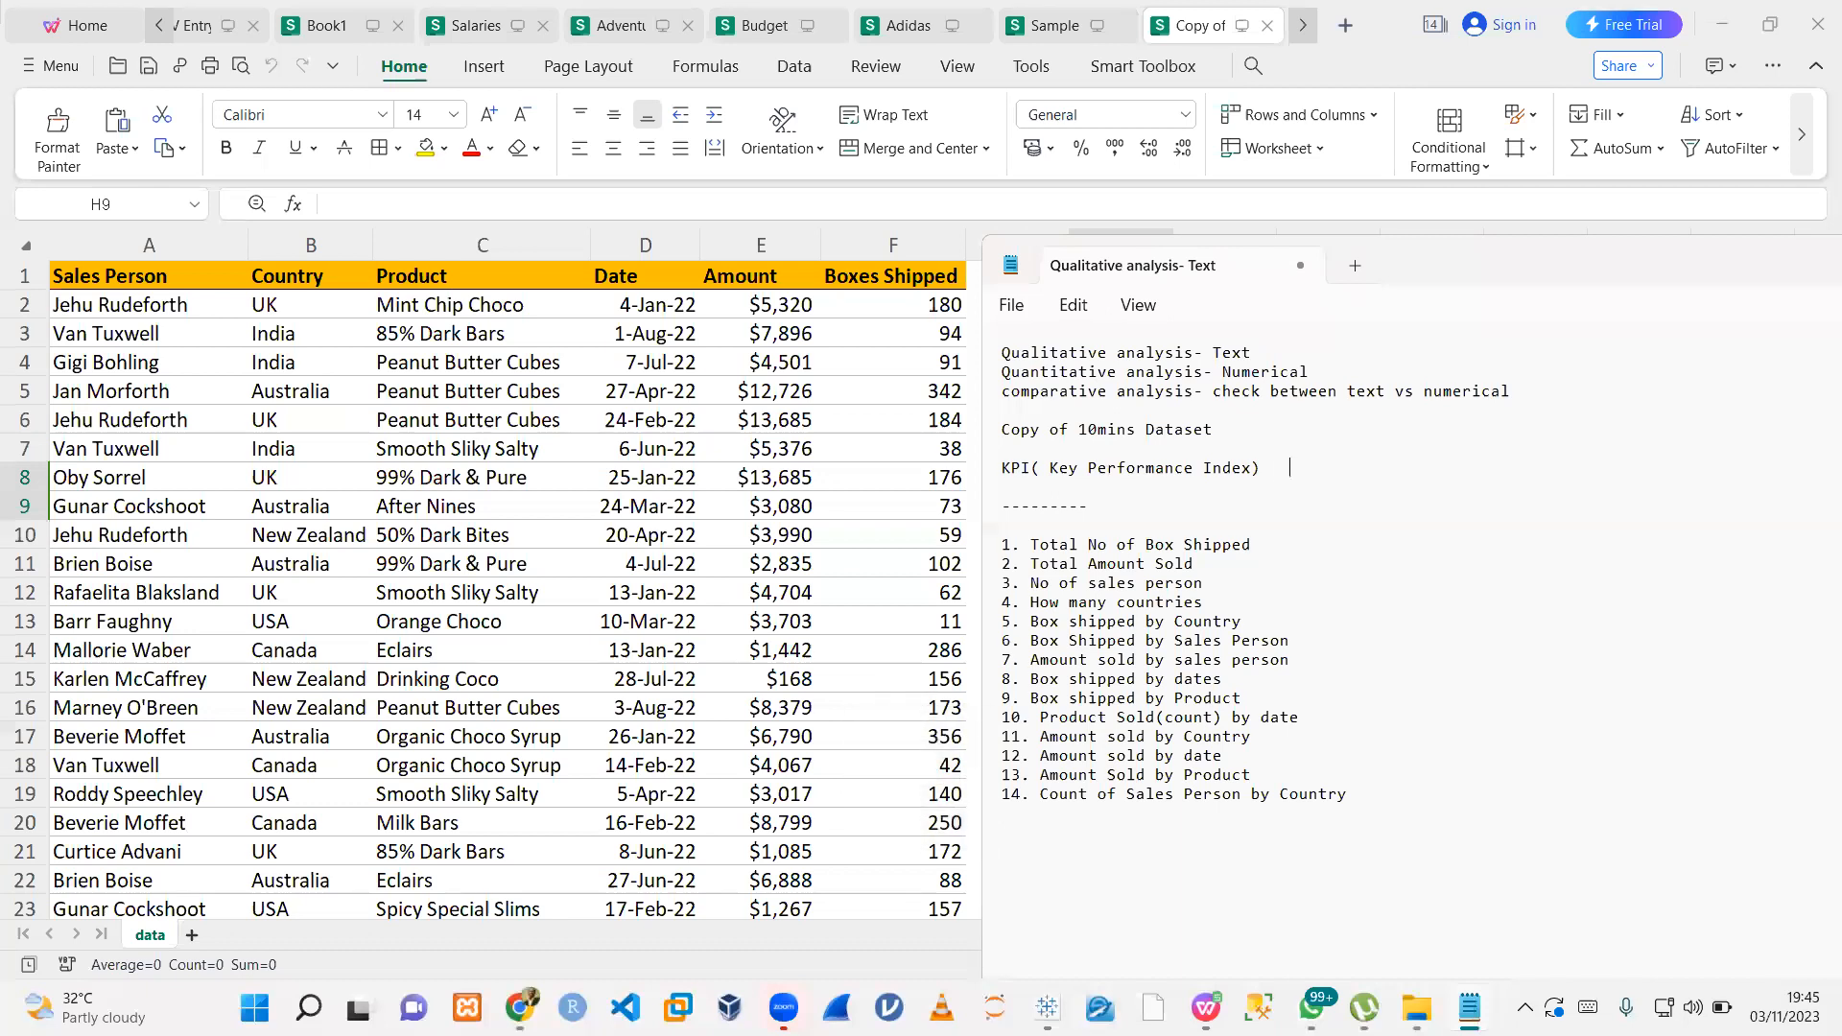
- Add "- C- level excos- Chief Medical Director" after the KPI heading on the same line
text(- C- level excos)
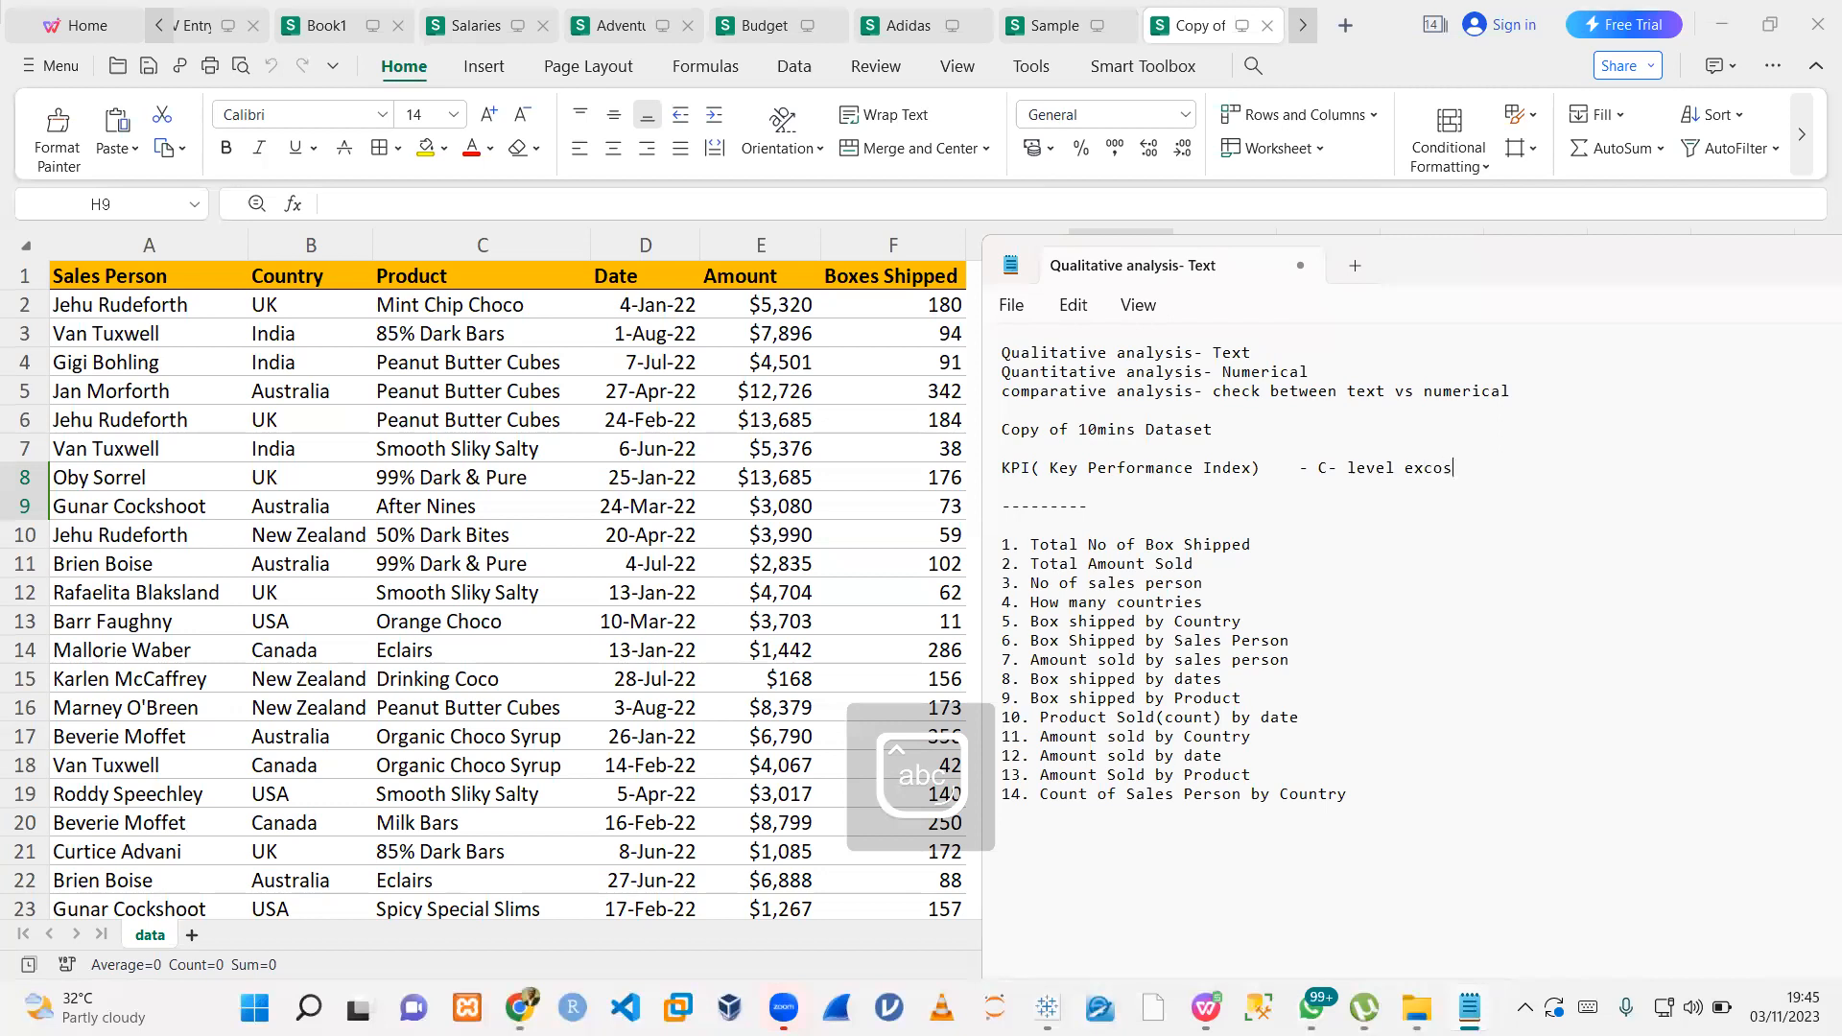
text(- C)
text(hief Medical )
text(Direct)
text(or)
key(Return)
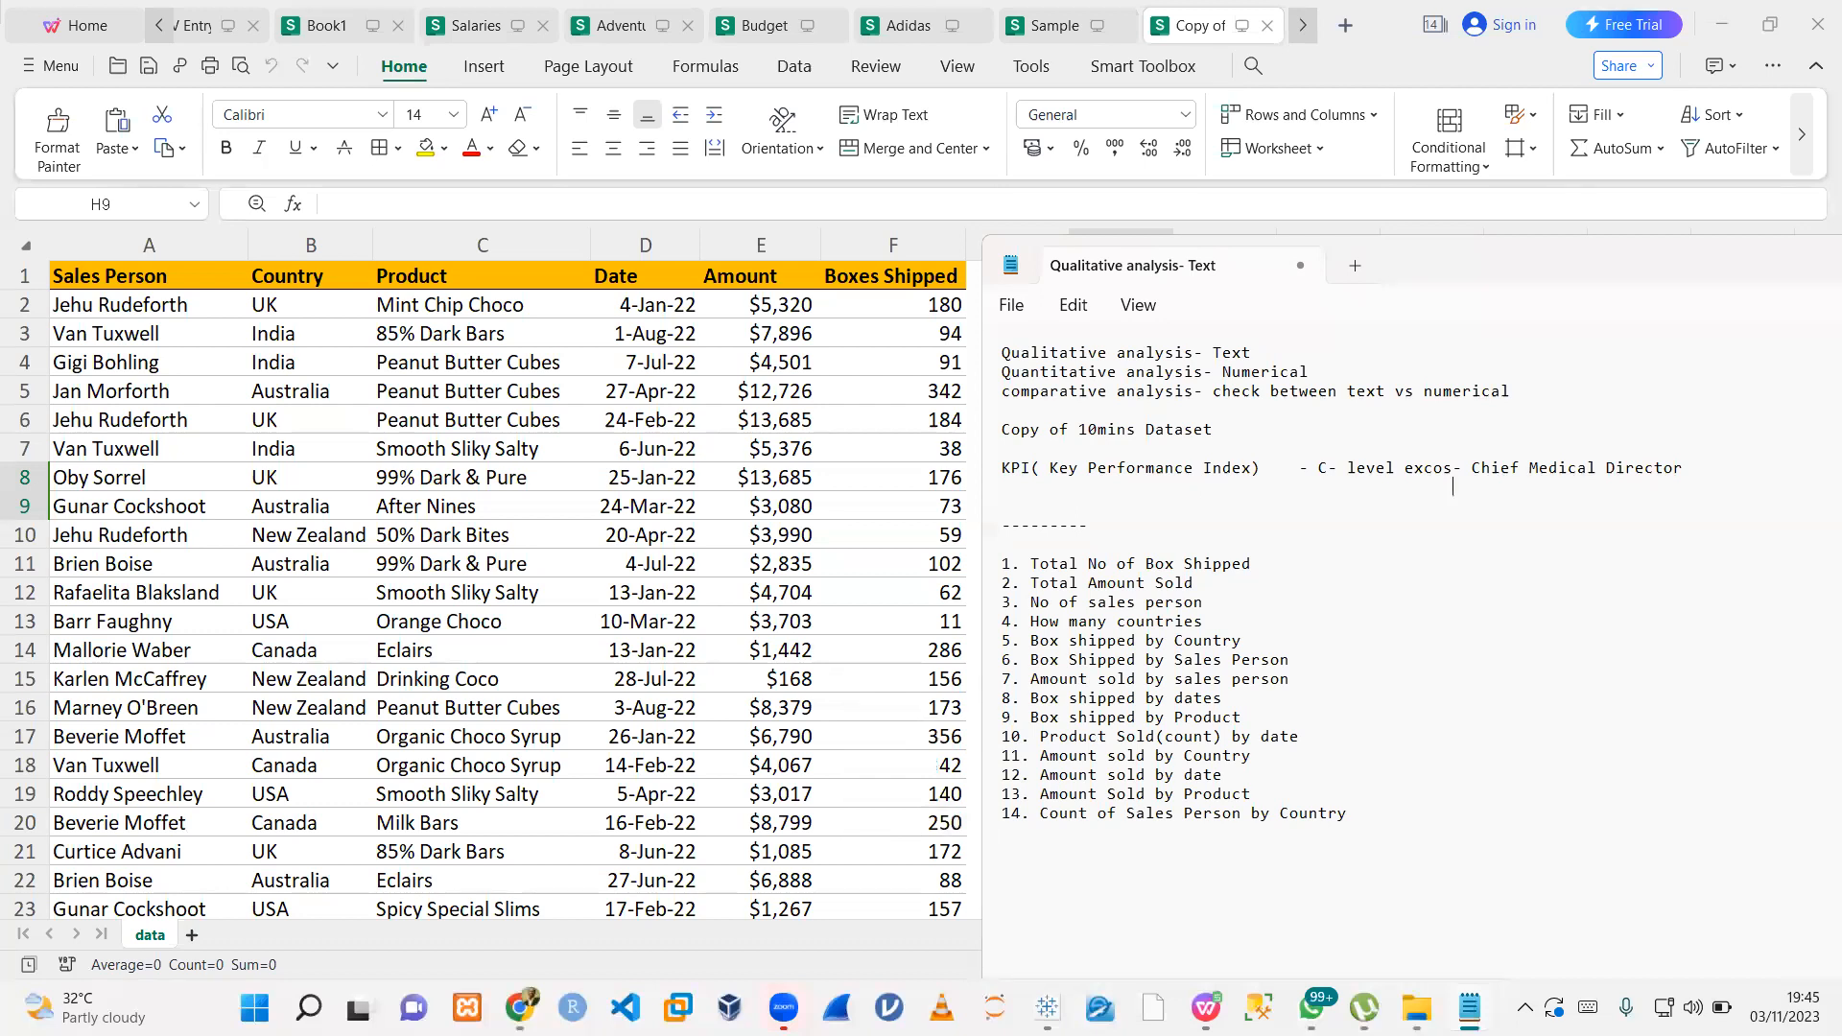
- Add "Chief Executive Director" on its own line beneath "Chief Medical Director"
key(Caps_Lock)
text(C)
key(Caps_Lock)
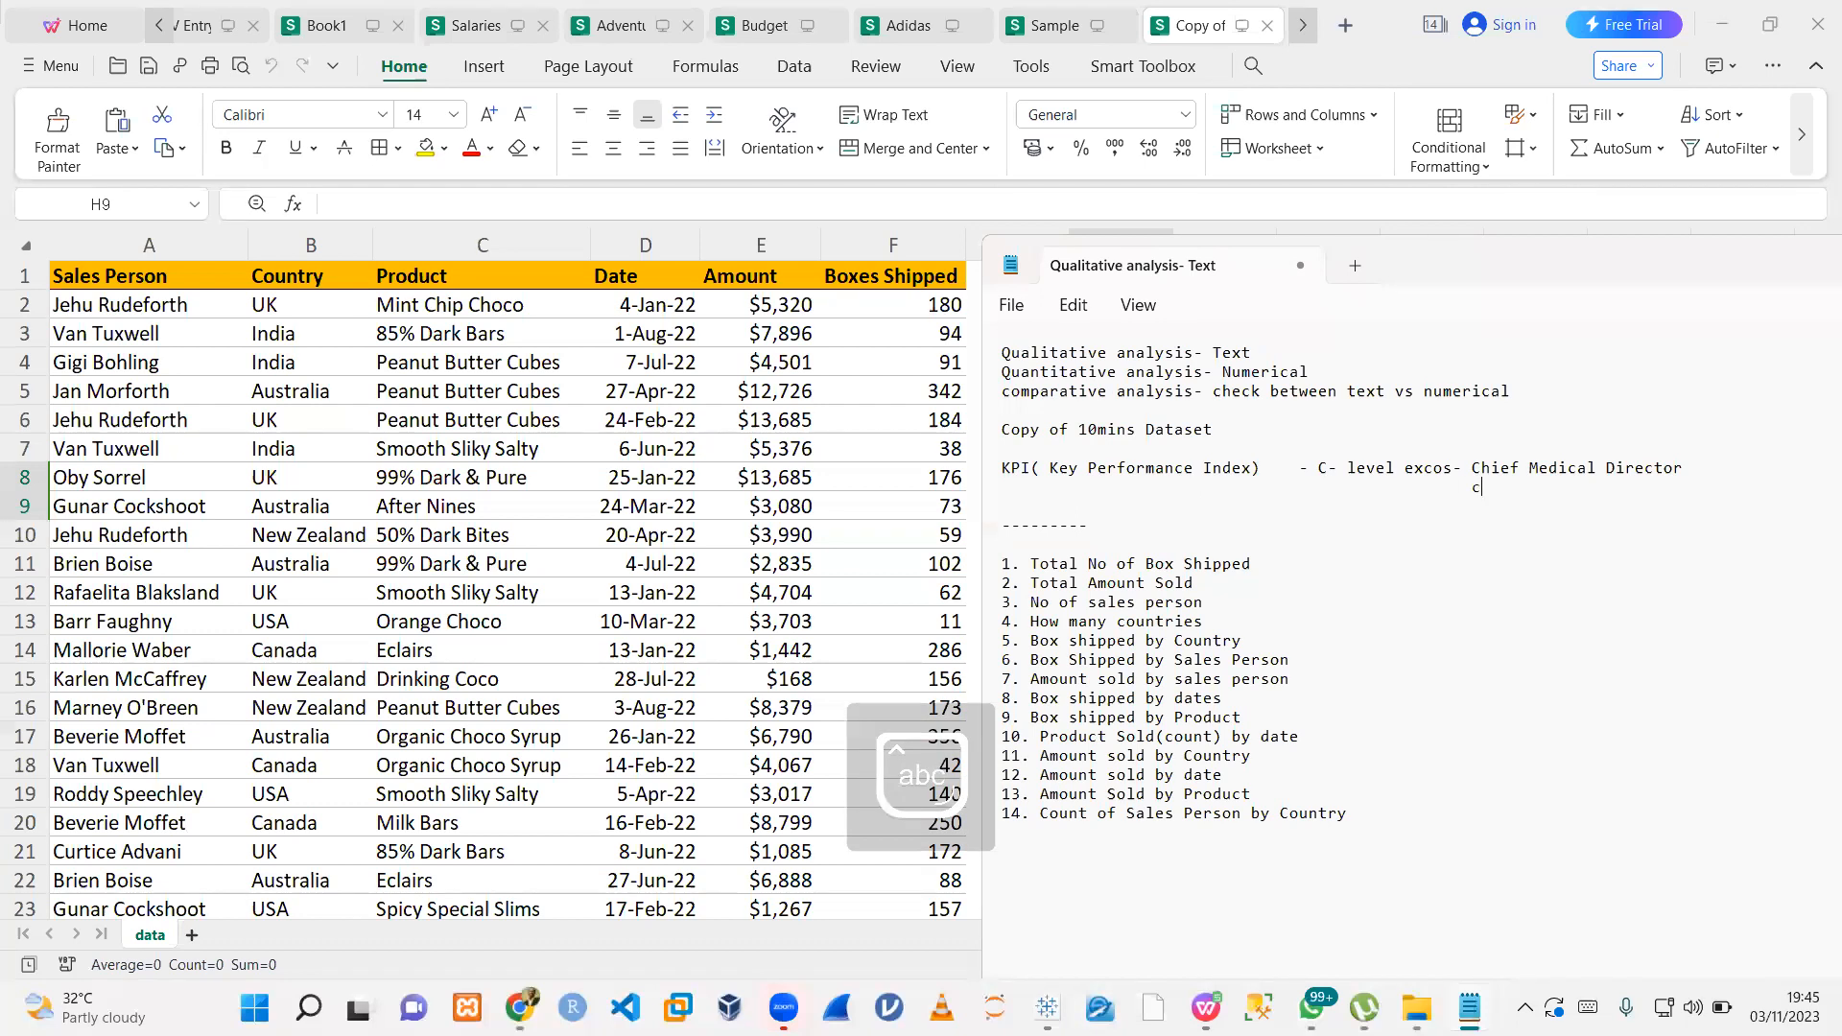
text(hief Executive)
key(Caps_Lock)
text(D)
key(Caps_Lock)
text(irector)
key(Return)
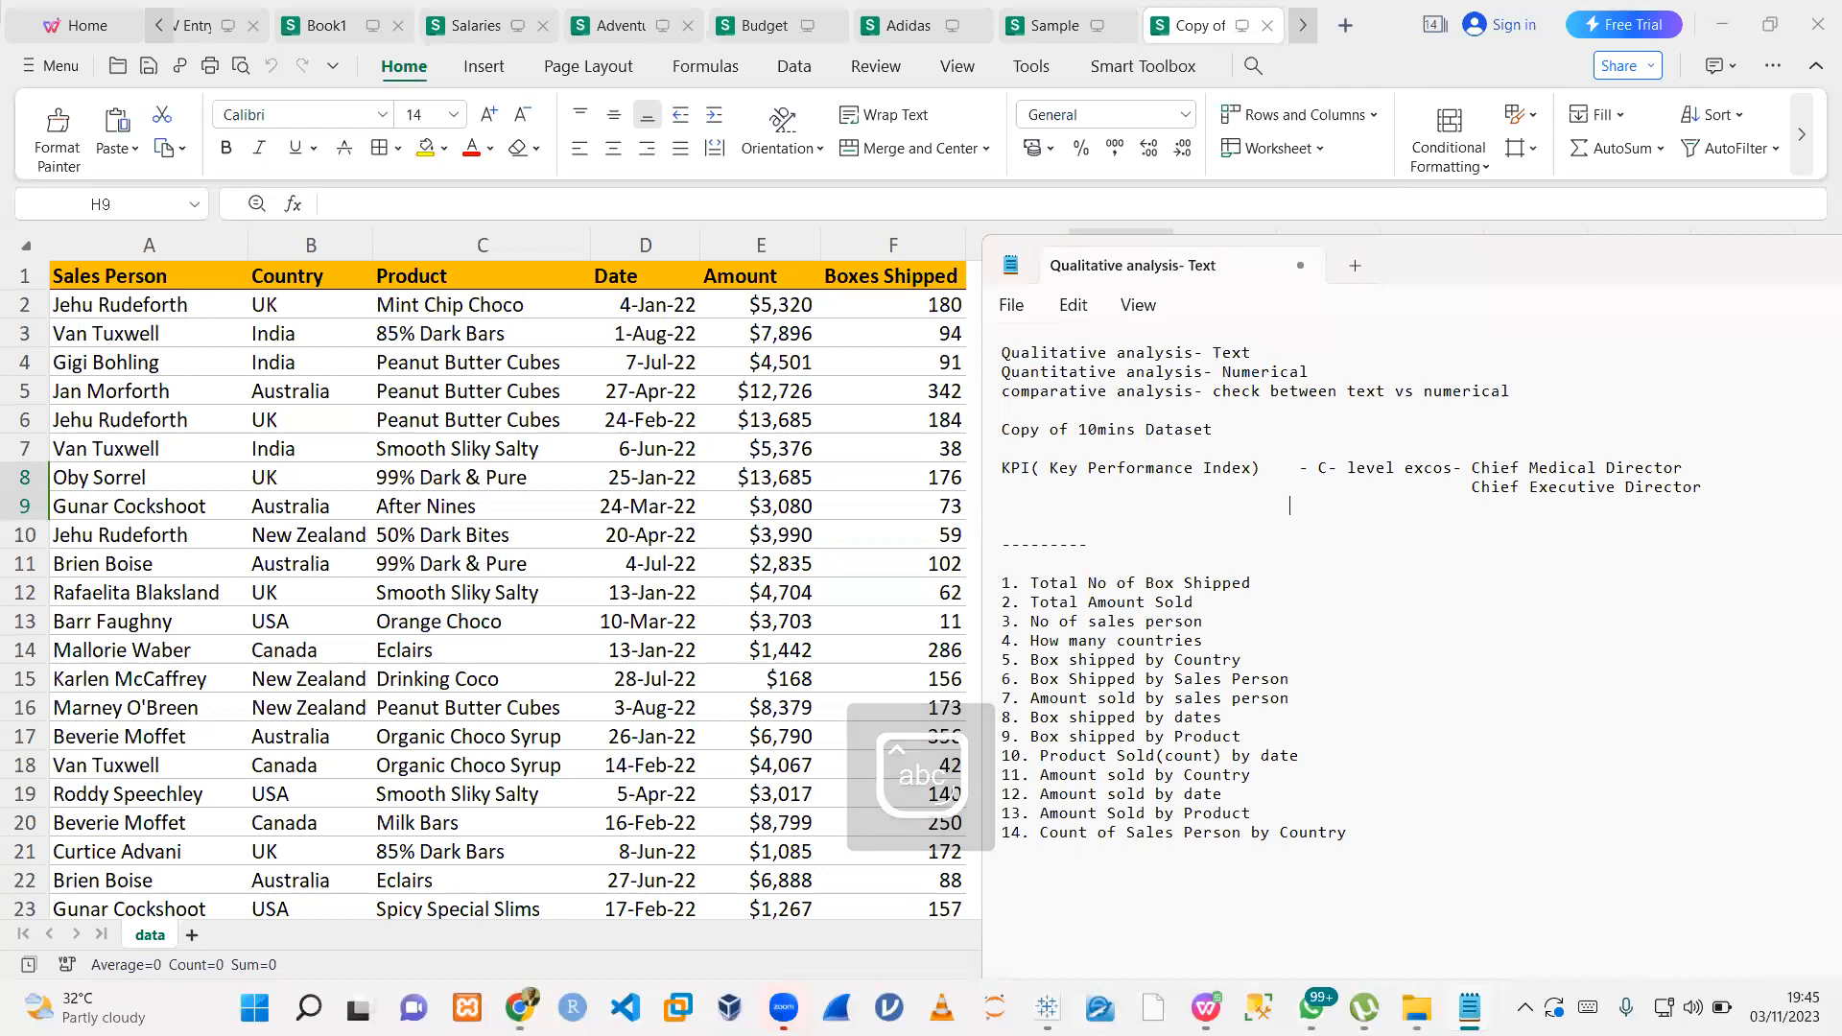
- Add "Chief Accountant" as the third role in the C-level list
key(Caps_Lock)
text(C)
key(Caps_Lock)
text(hief Accountant)
key(Return)
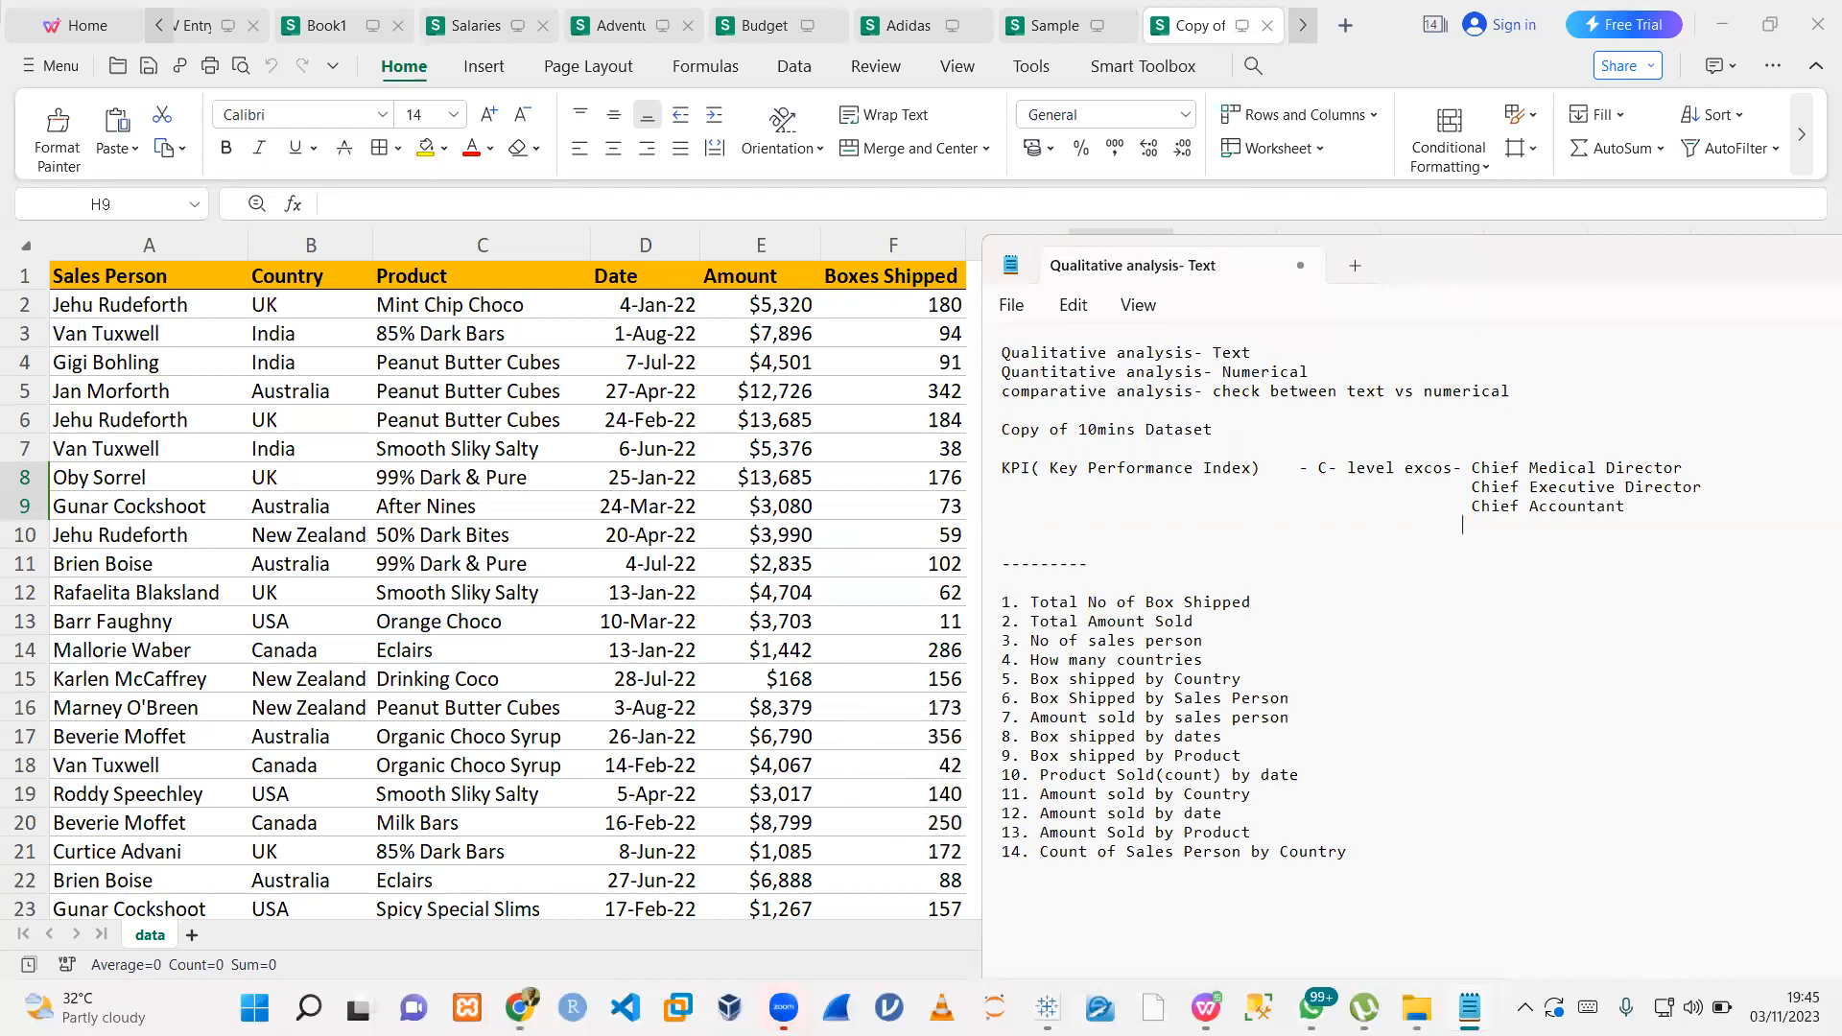
- Add "Managing Director" as the last role in the C-level list
text(M)
key(Caps_Lock)
text(anaging)
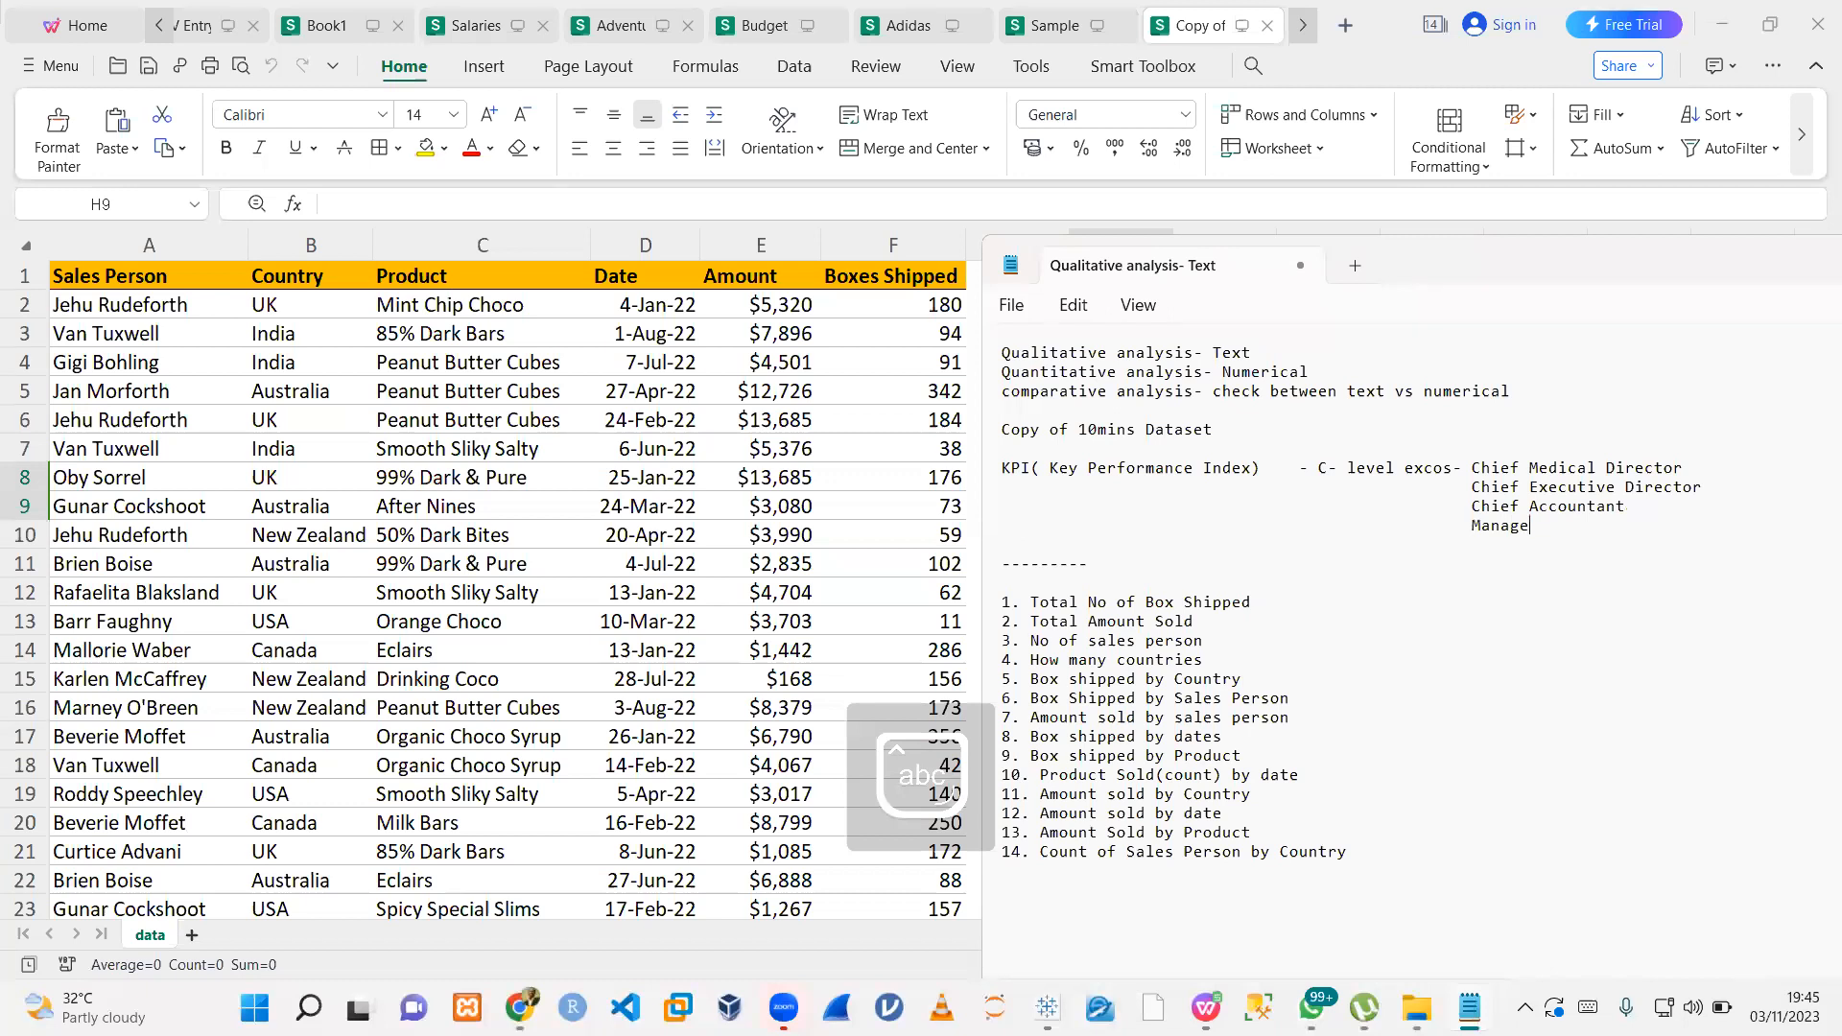
text( Director)
key(Return)
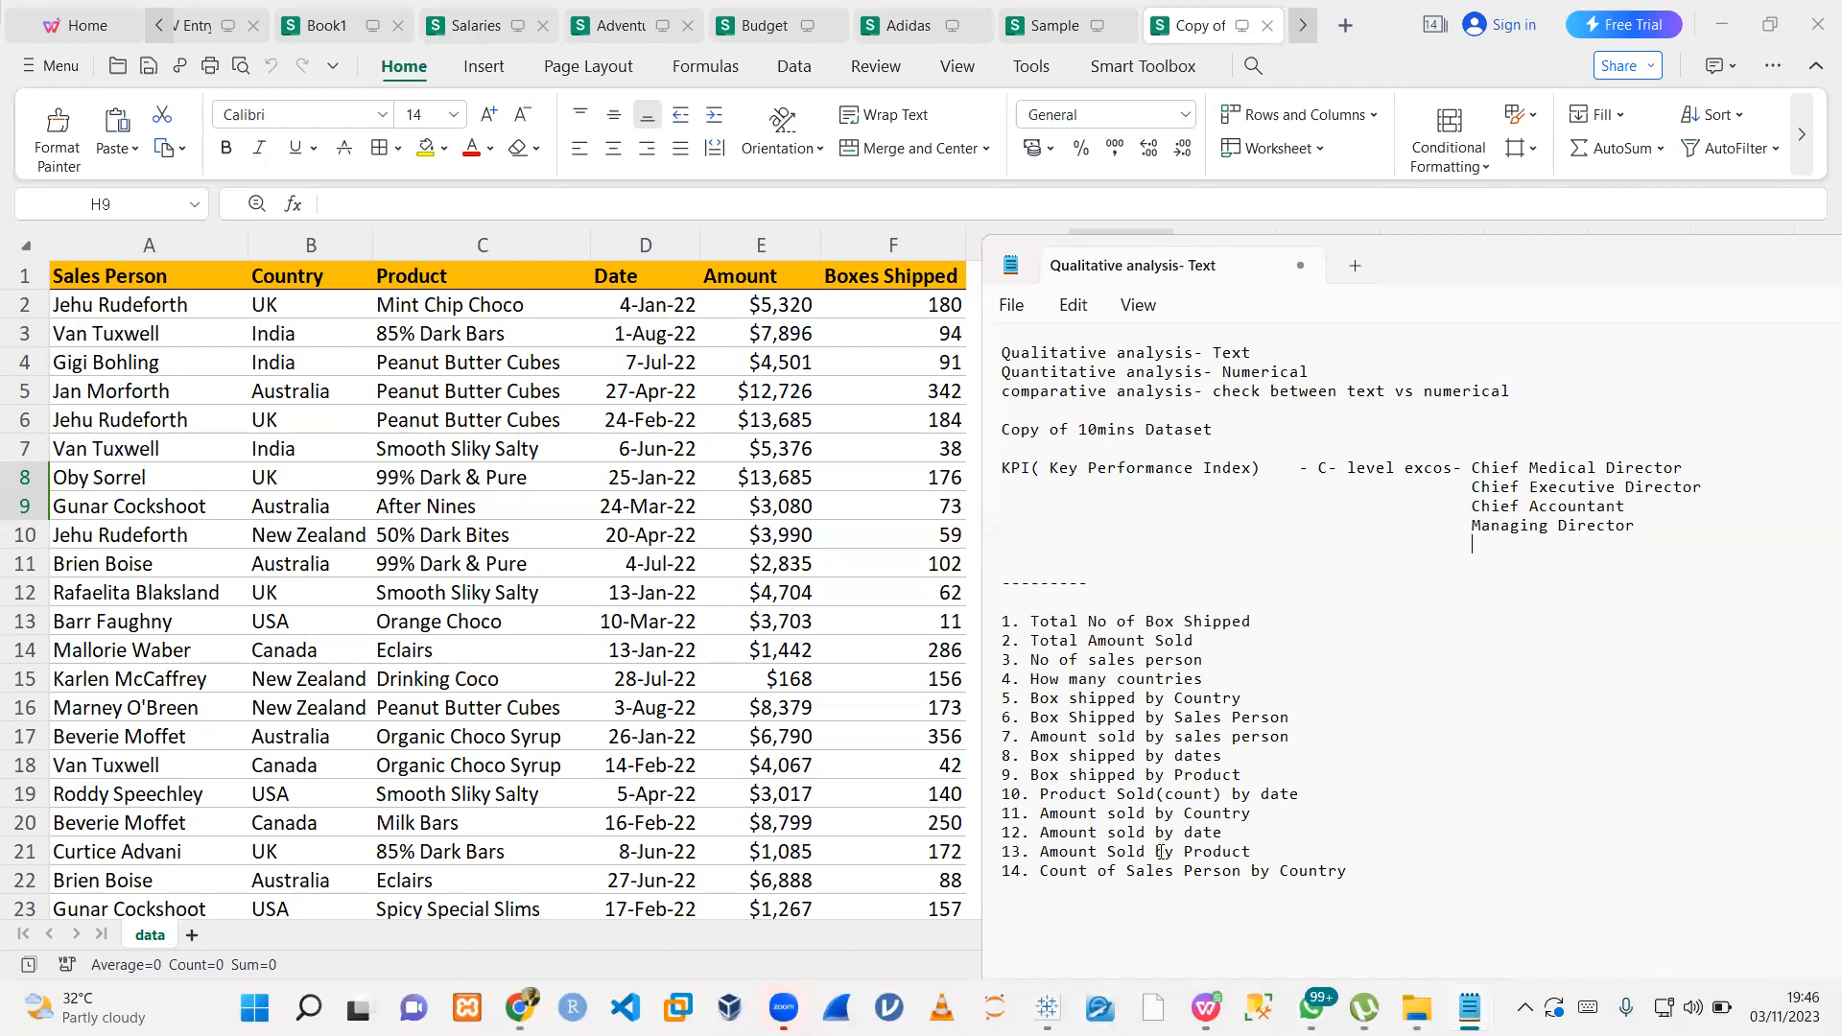
- Examine the Sales Order_data and Reseller_data sheets of the AdventureWorks workbook, dismissing the external data source warning
click(635, 27)
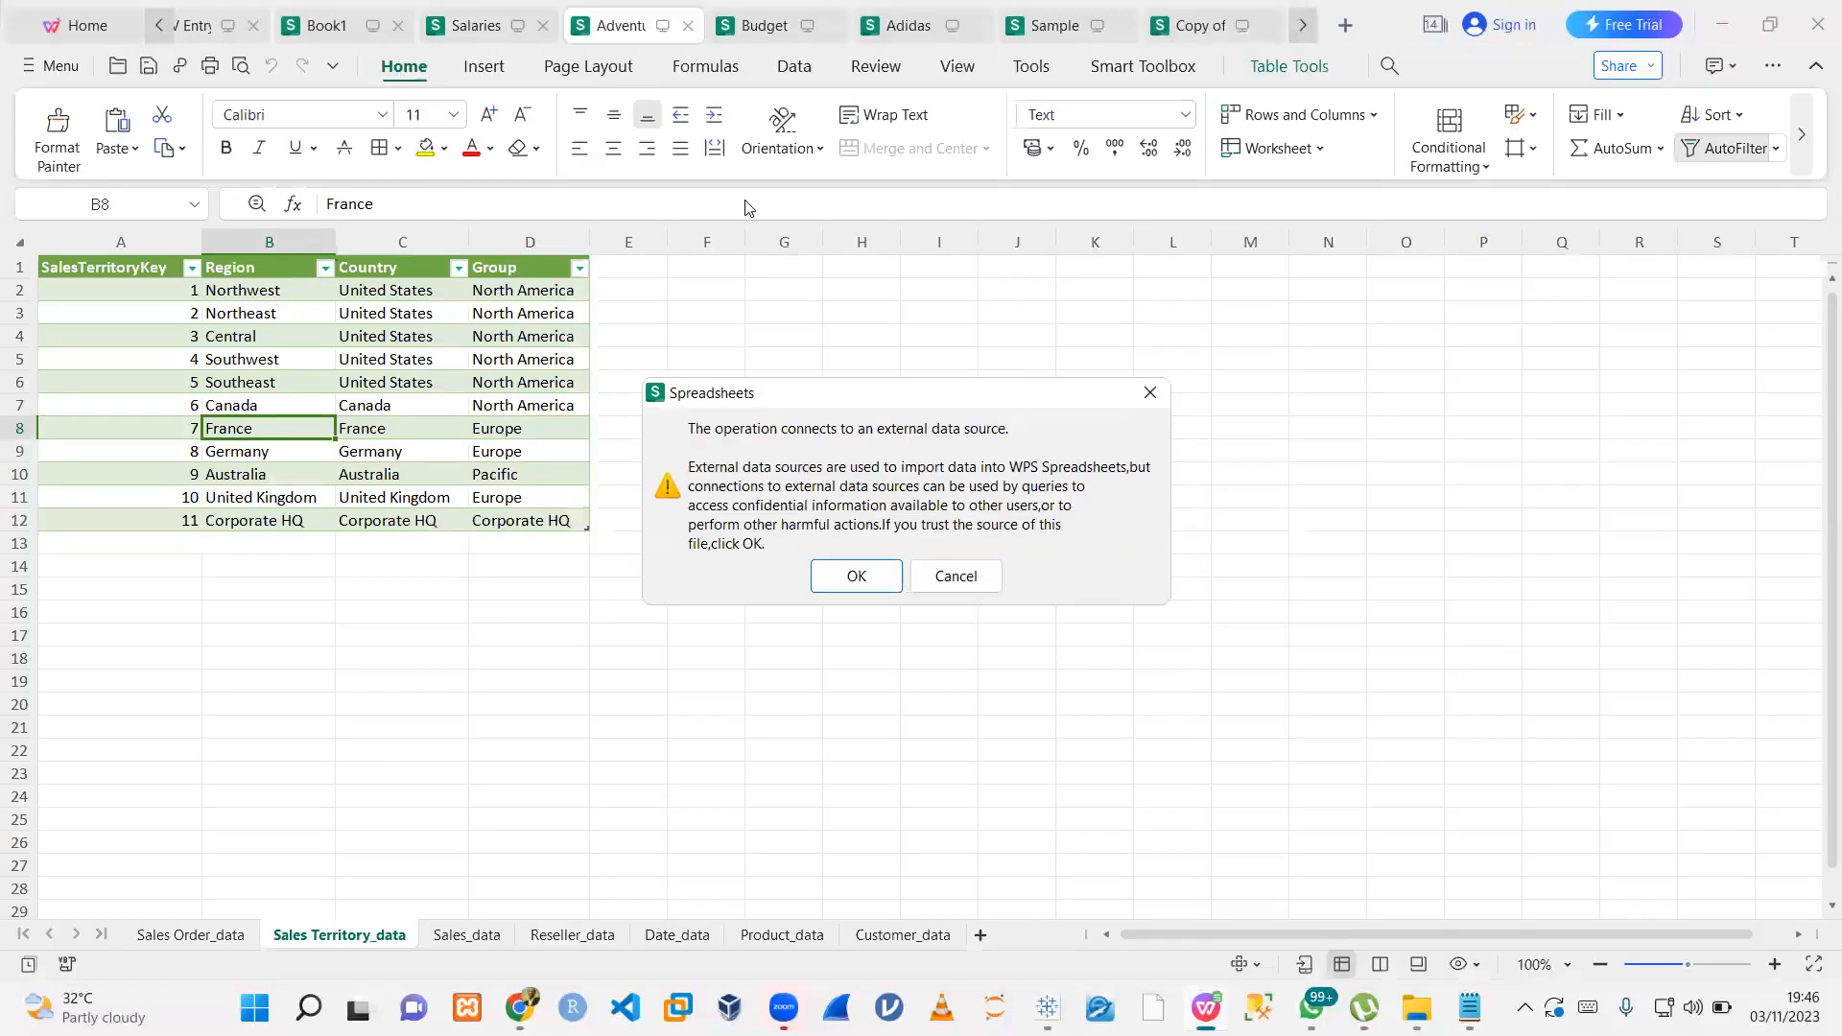
click(1164, 401)
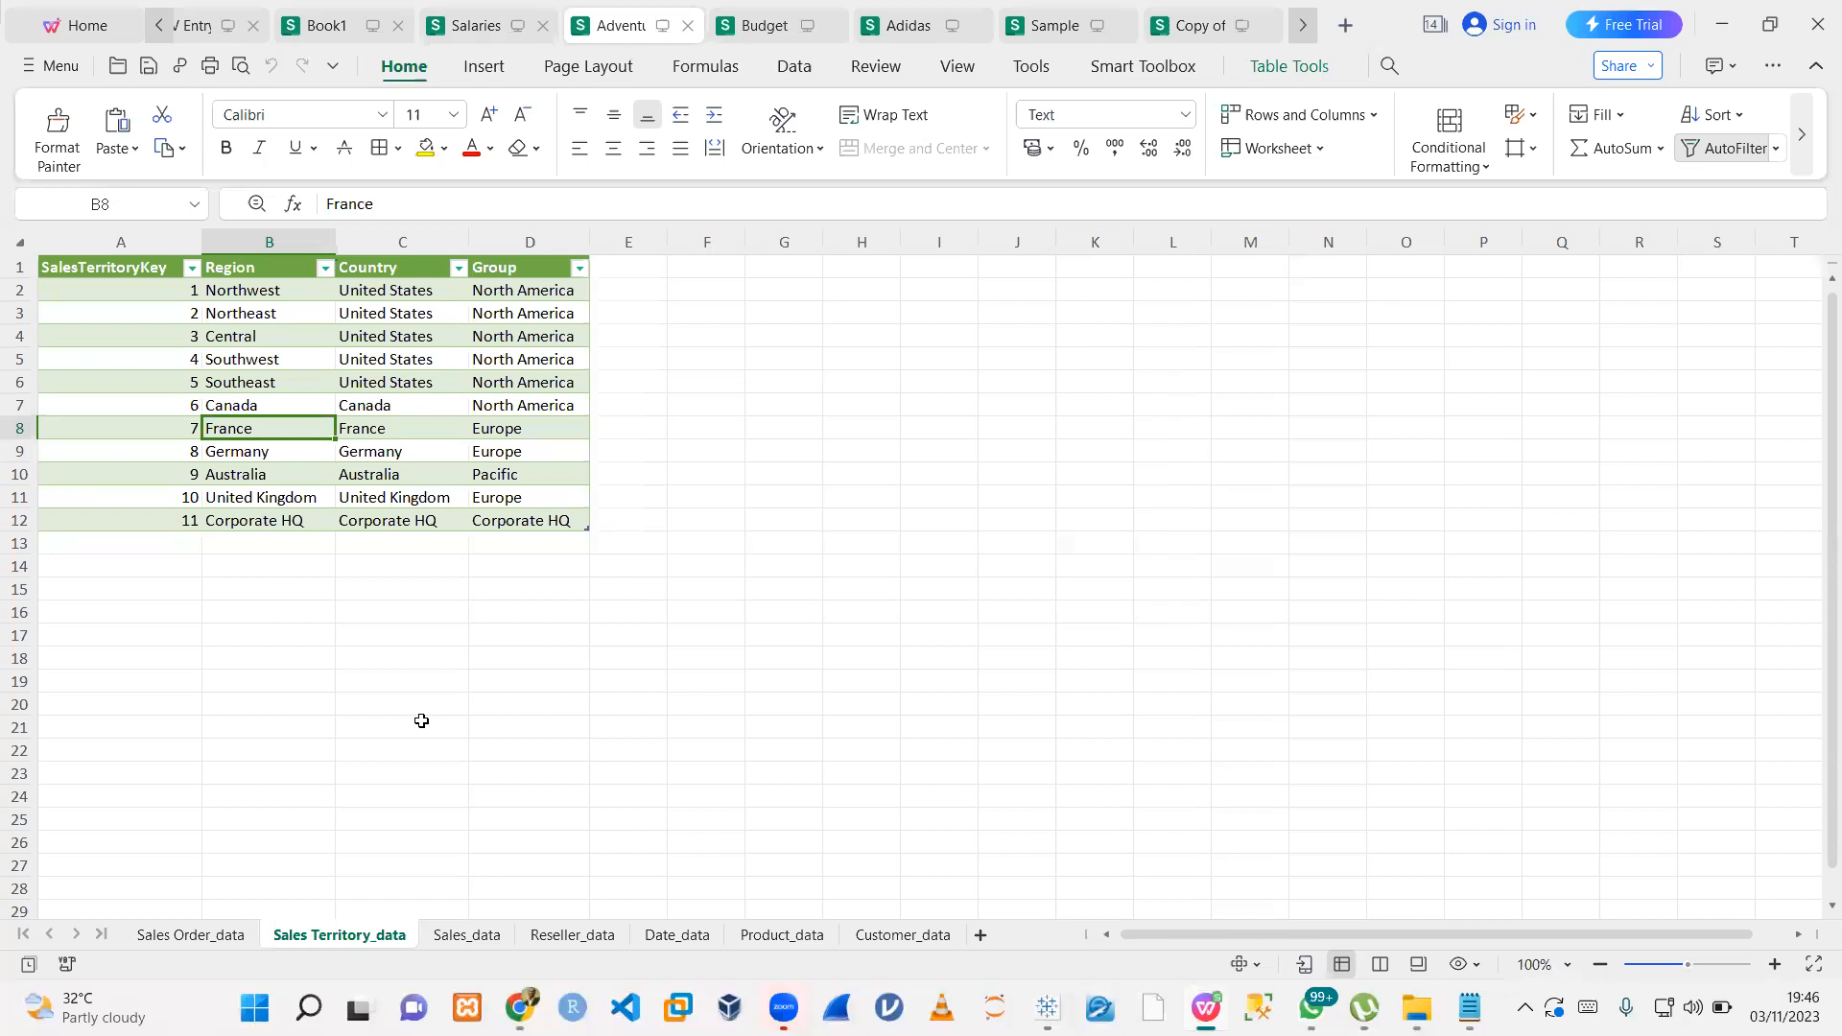
click(181, 937)
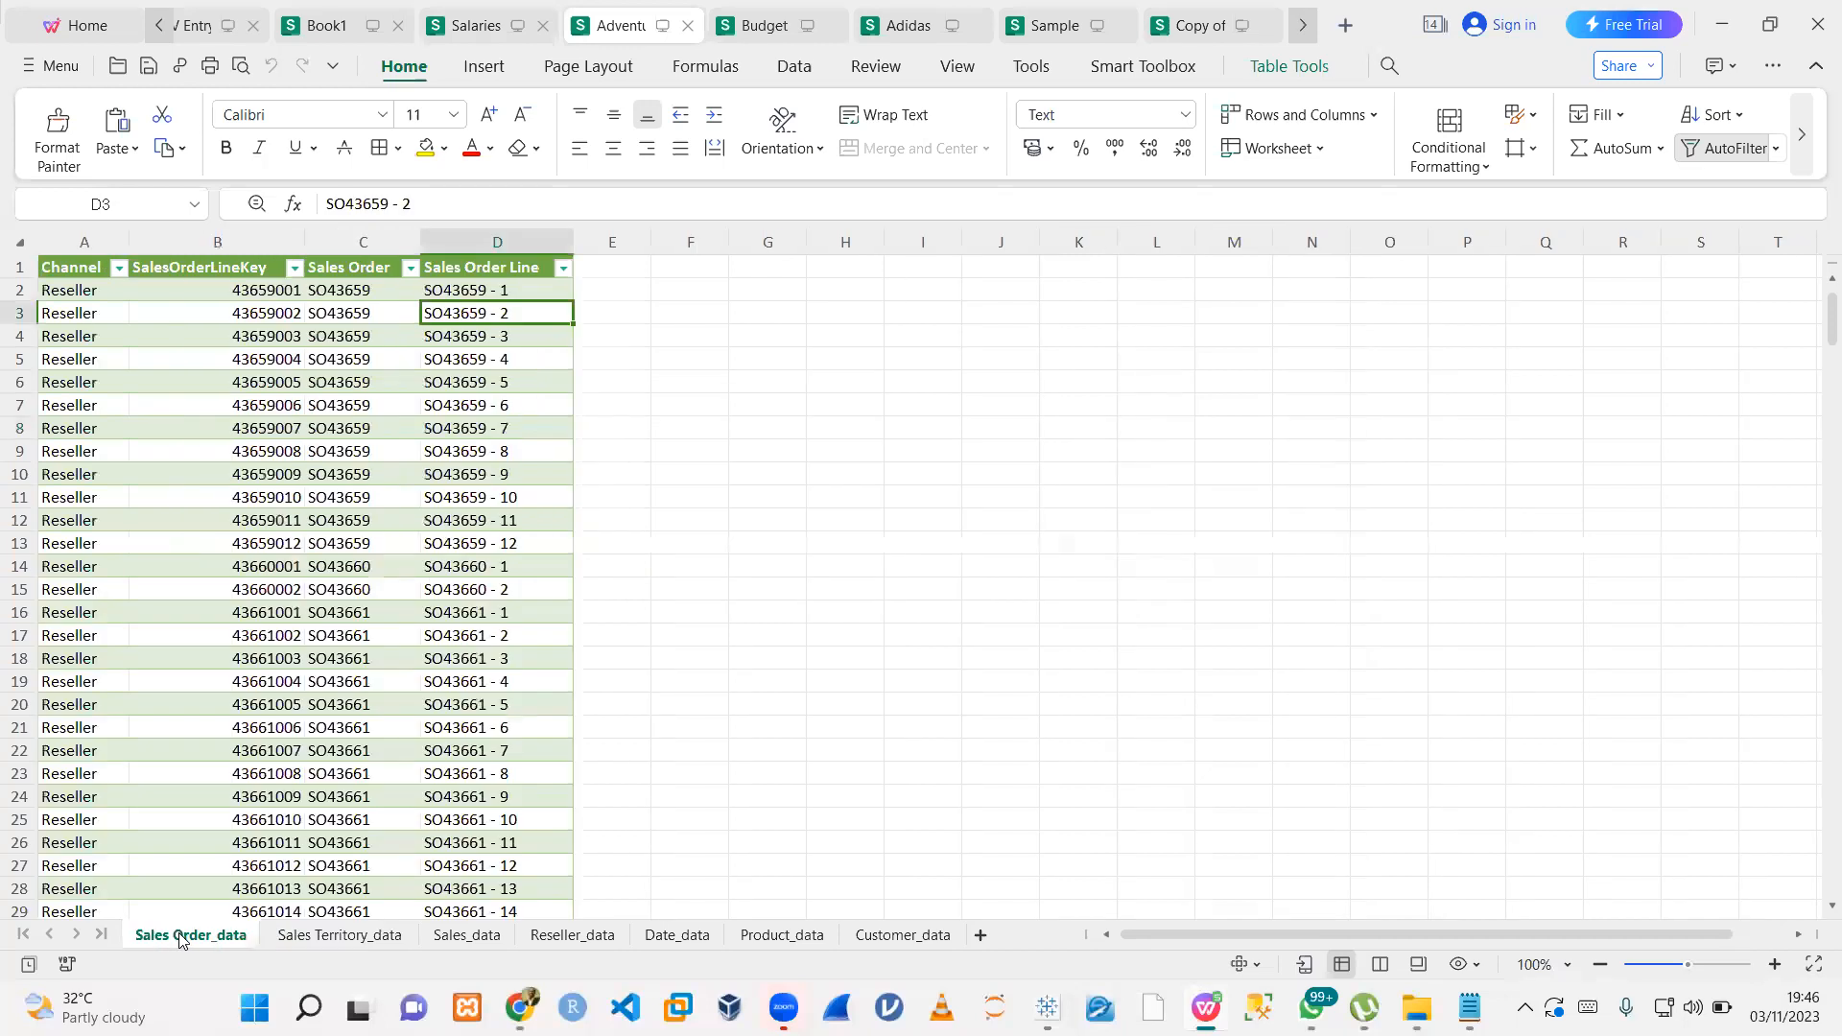
click(565, 939)
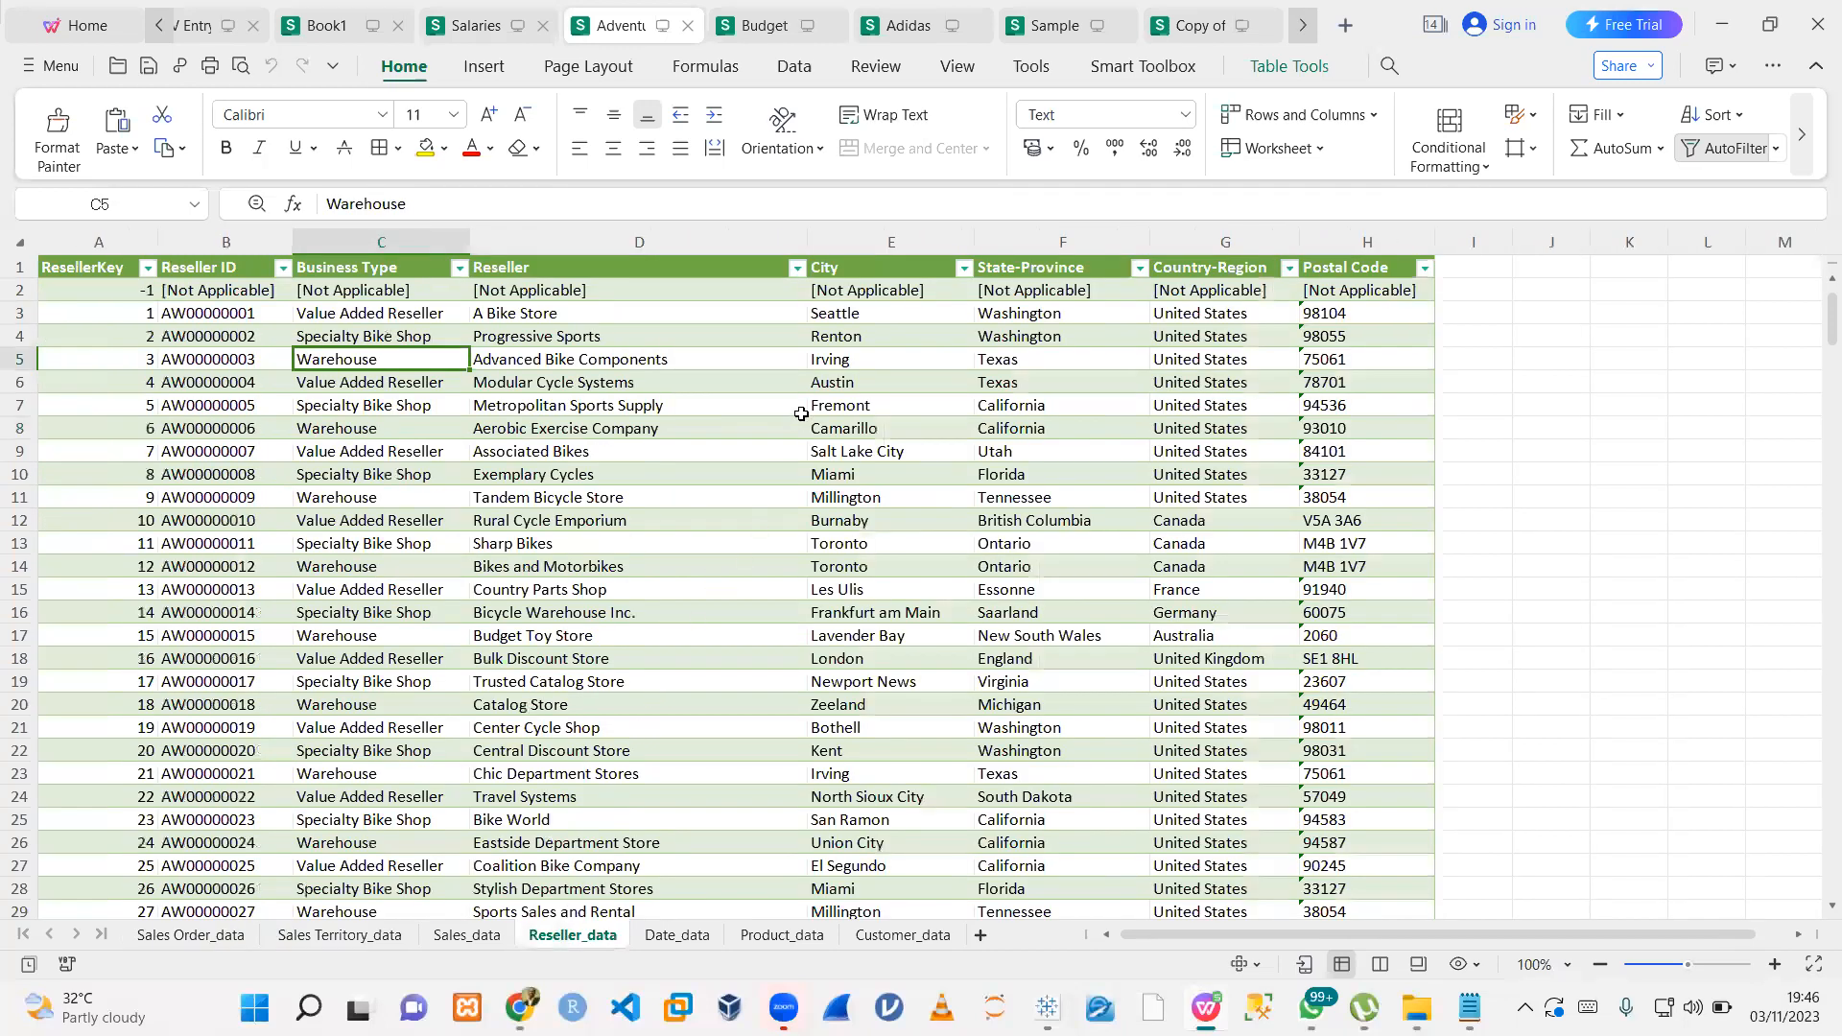
- Look at the Salaries workbook, and return to the 10mins dataset with the analysis note beside it
click(471, 36)
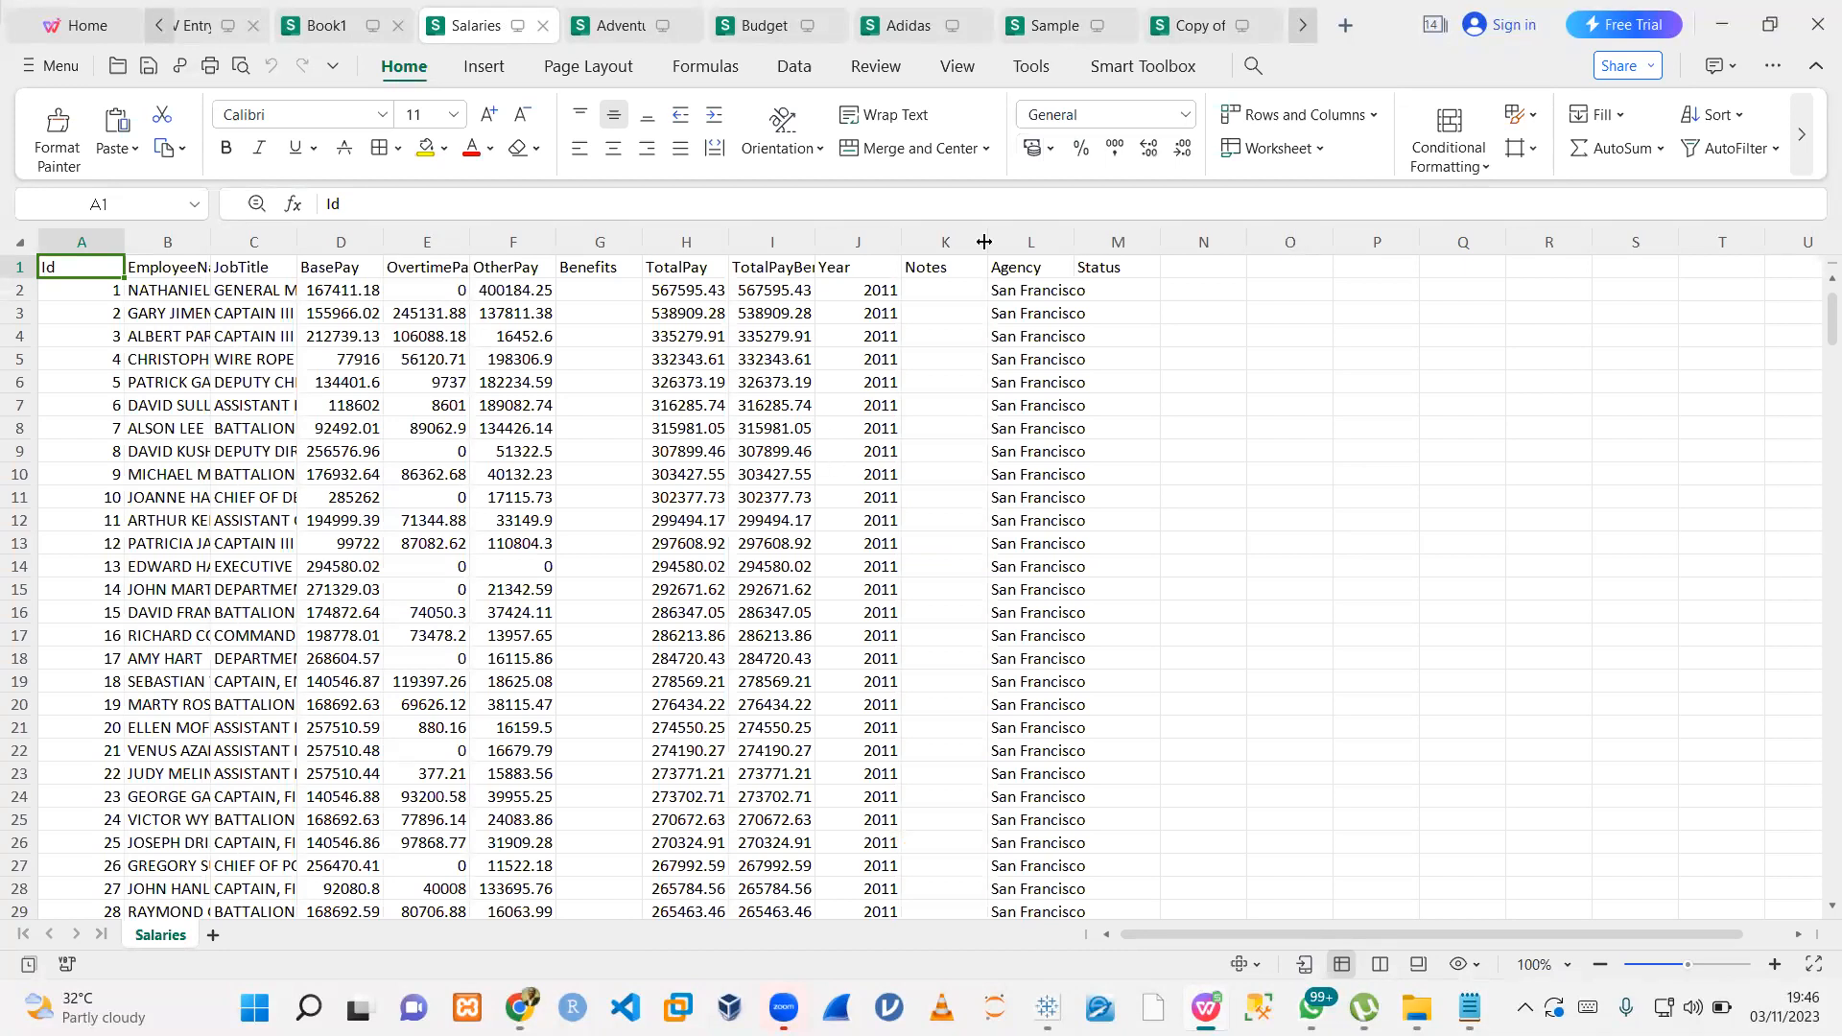
click(1170, 39)
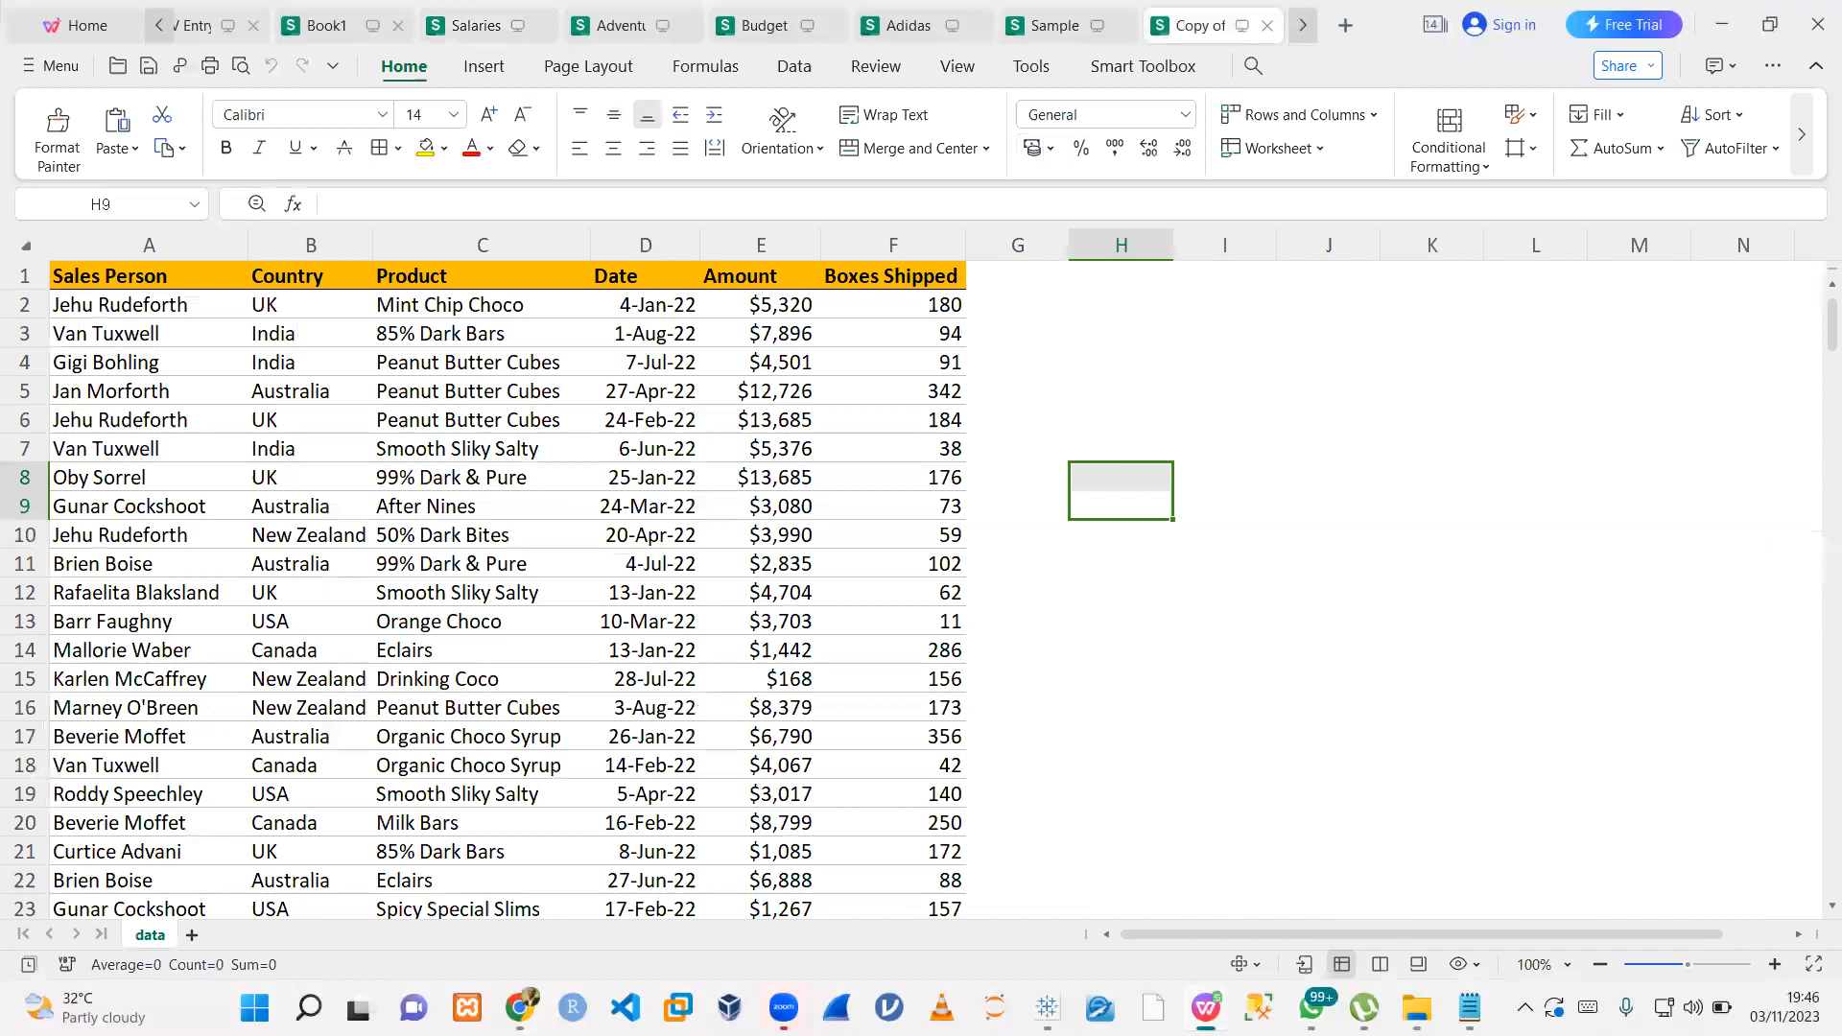
mouse_move(1469, 1007)
click(1612, 869)
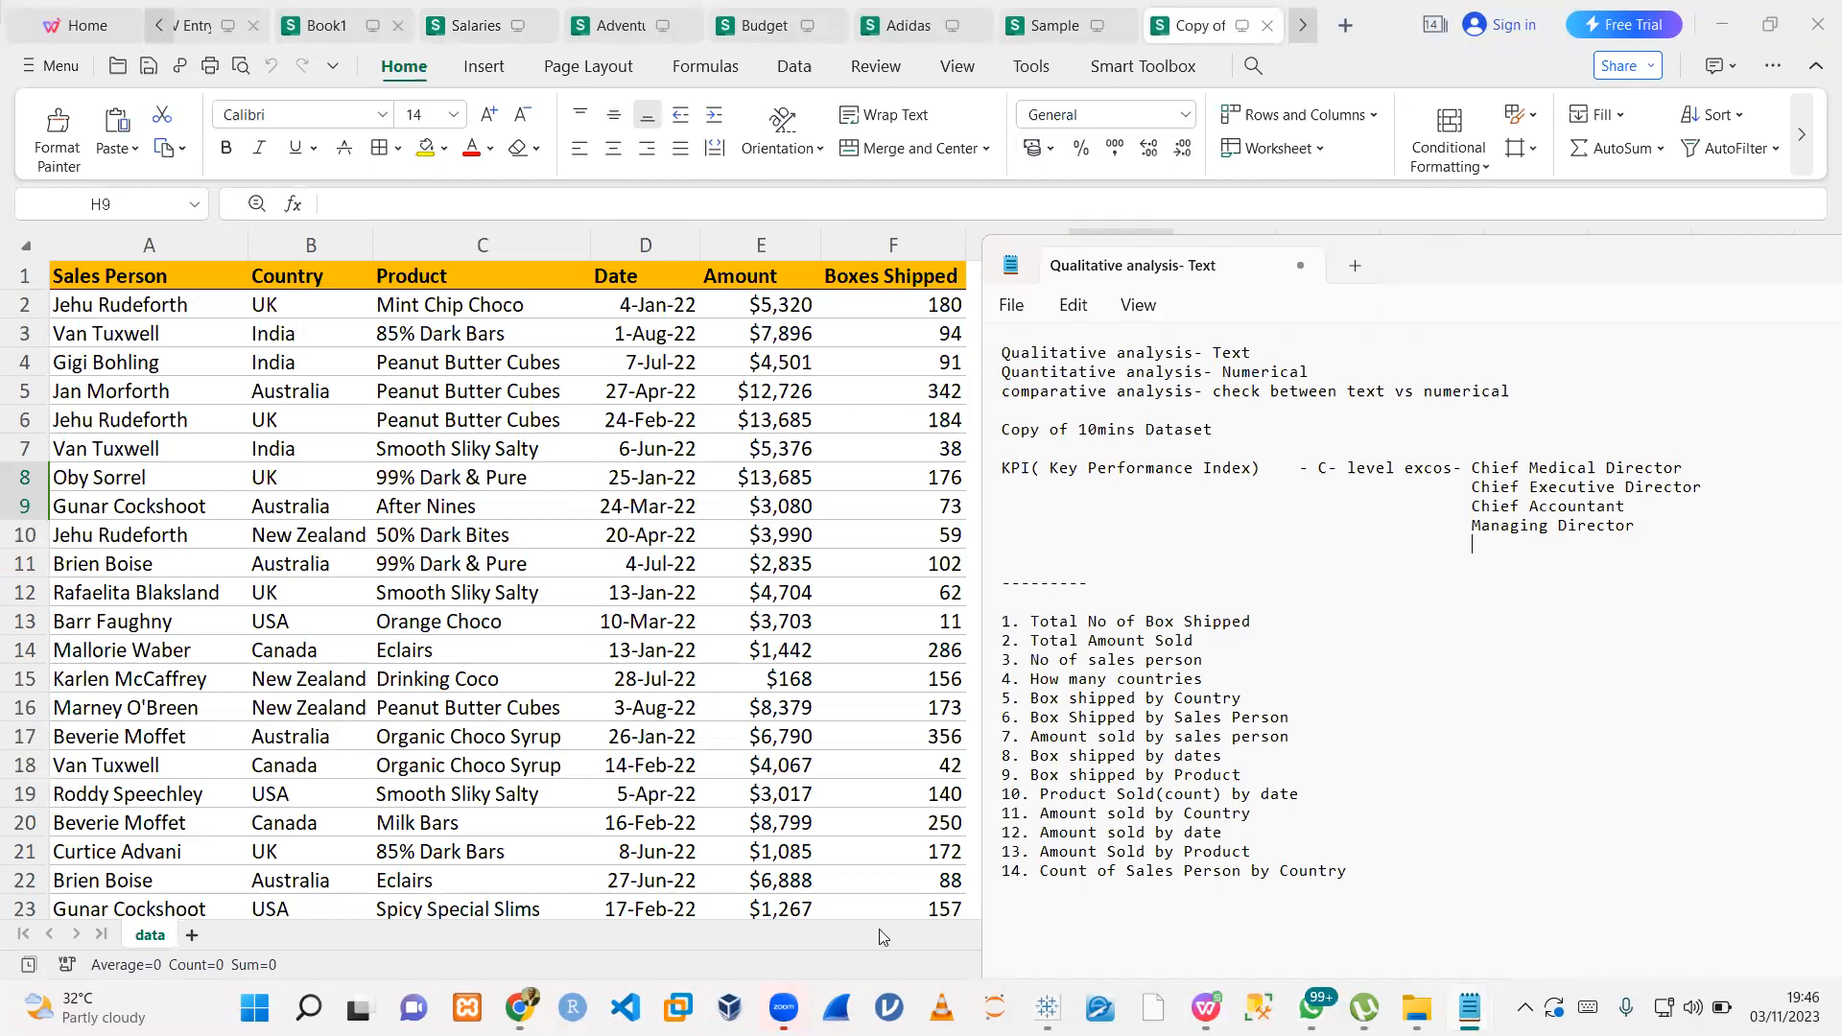
- Switch to Tableau Public and create a new workbook in a maximized window
mouse_move(1048, 1005)
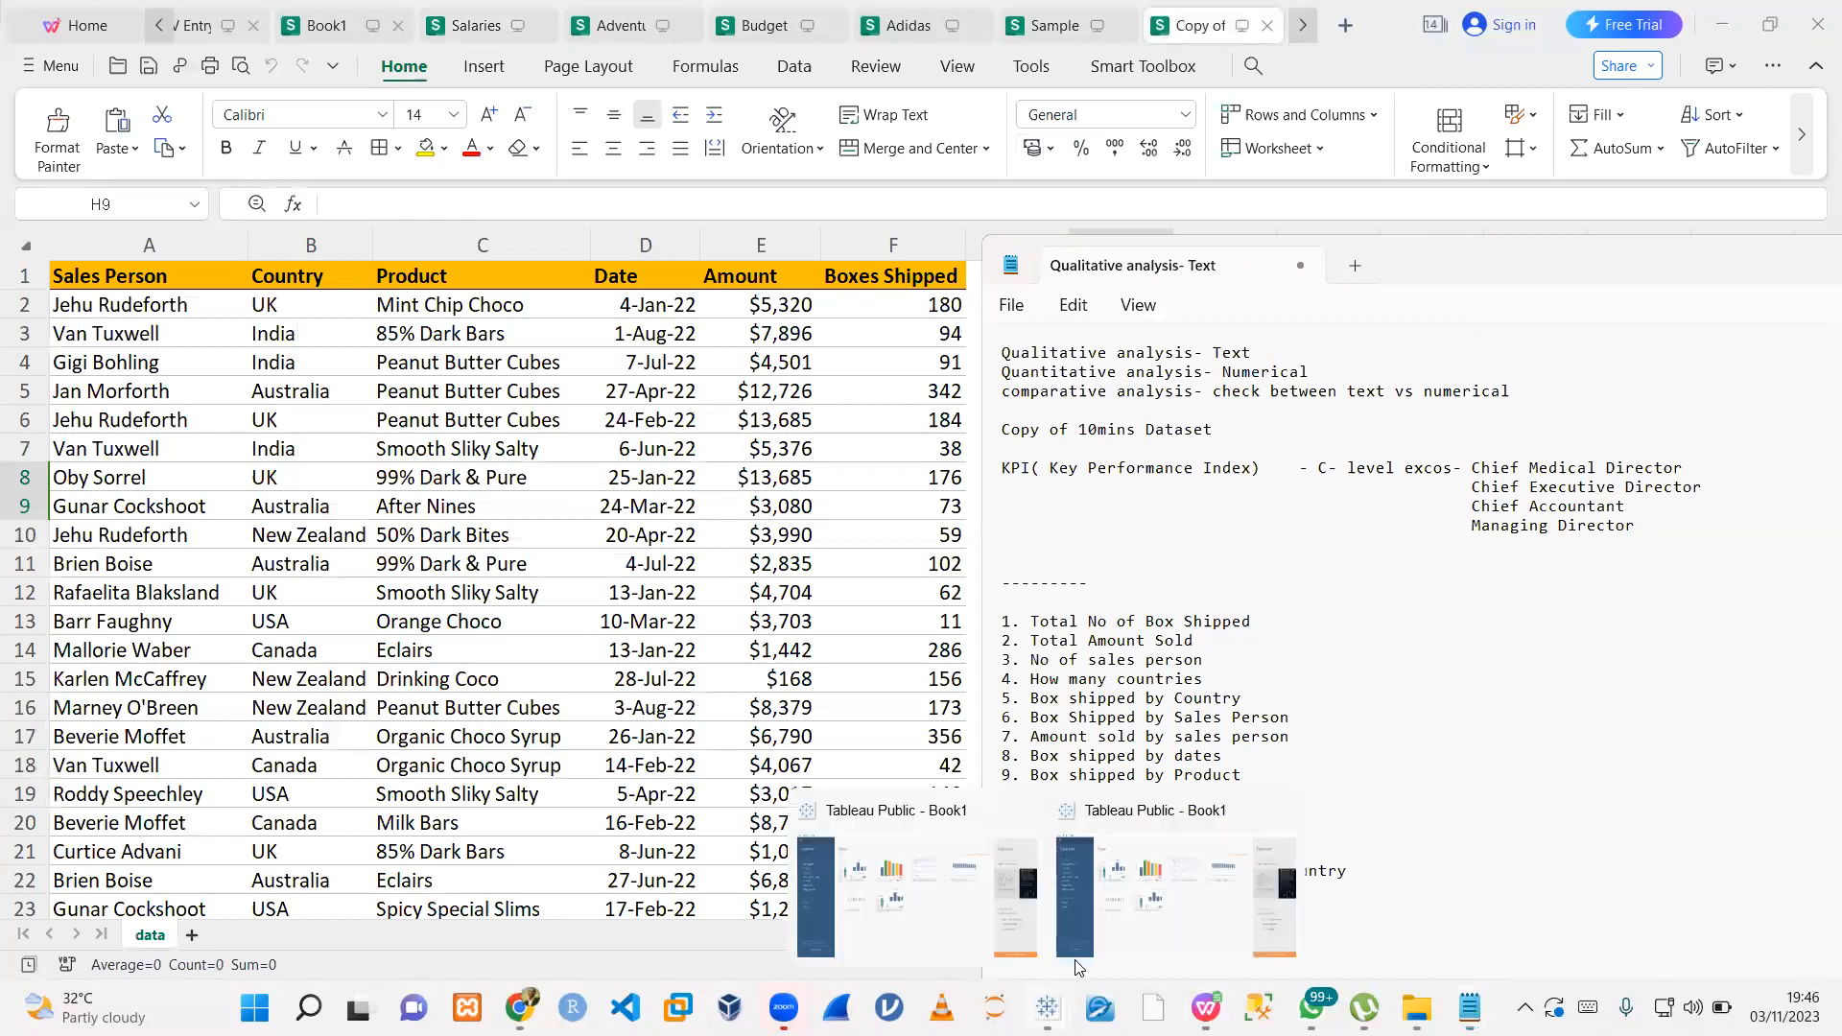
click(1128, 902)
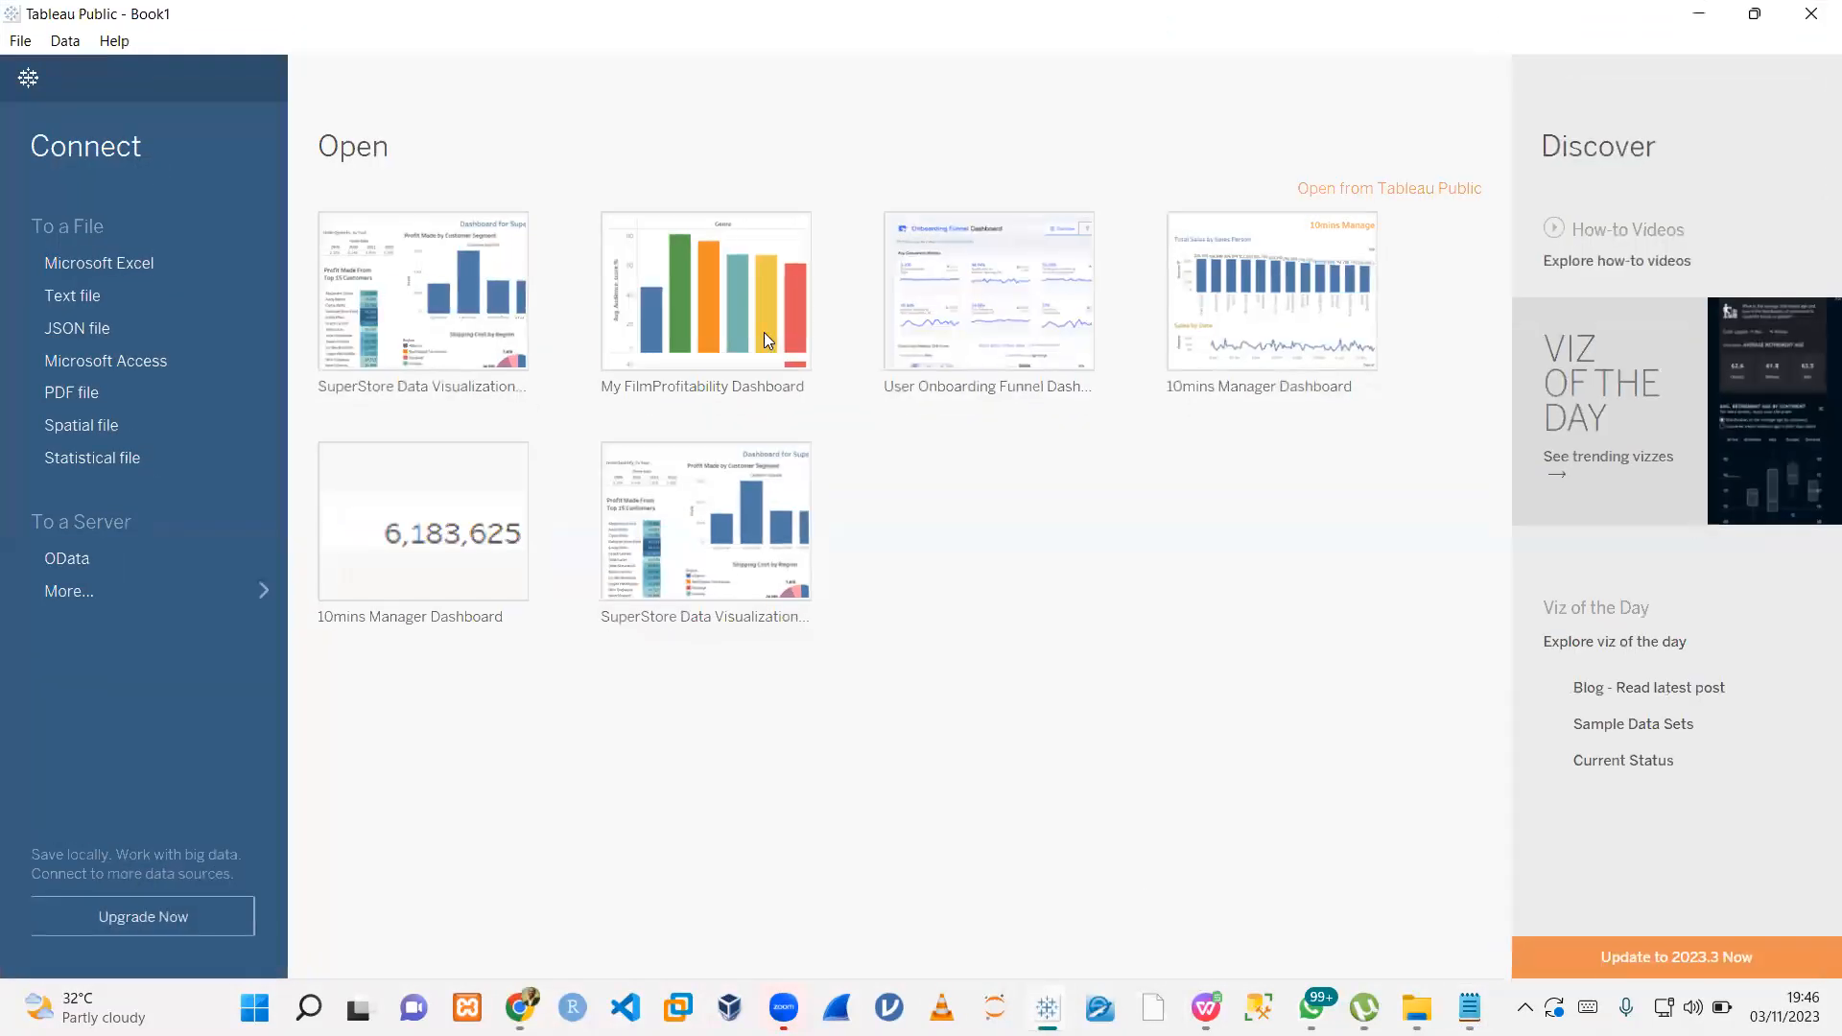
click(21, 42)
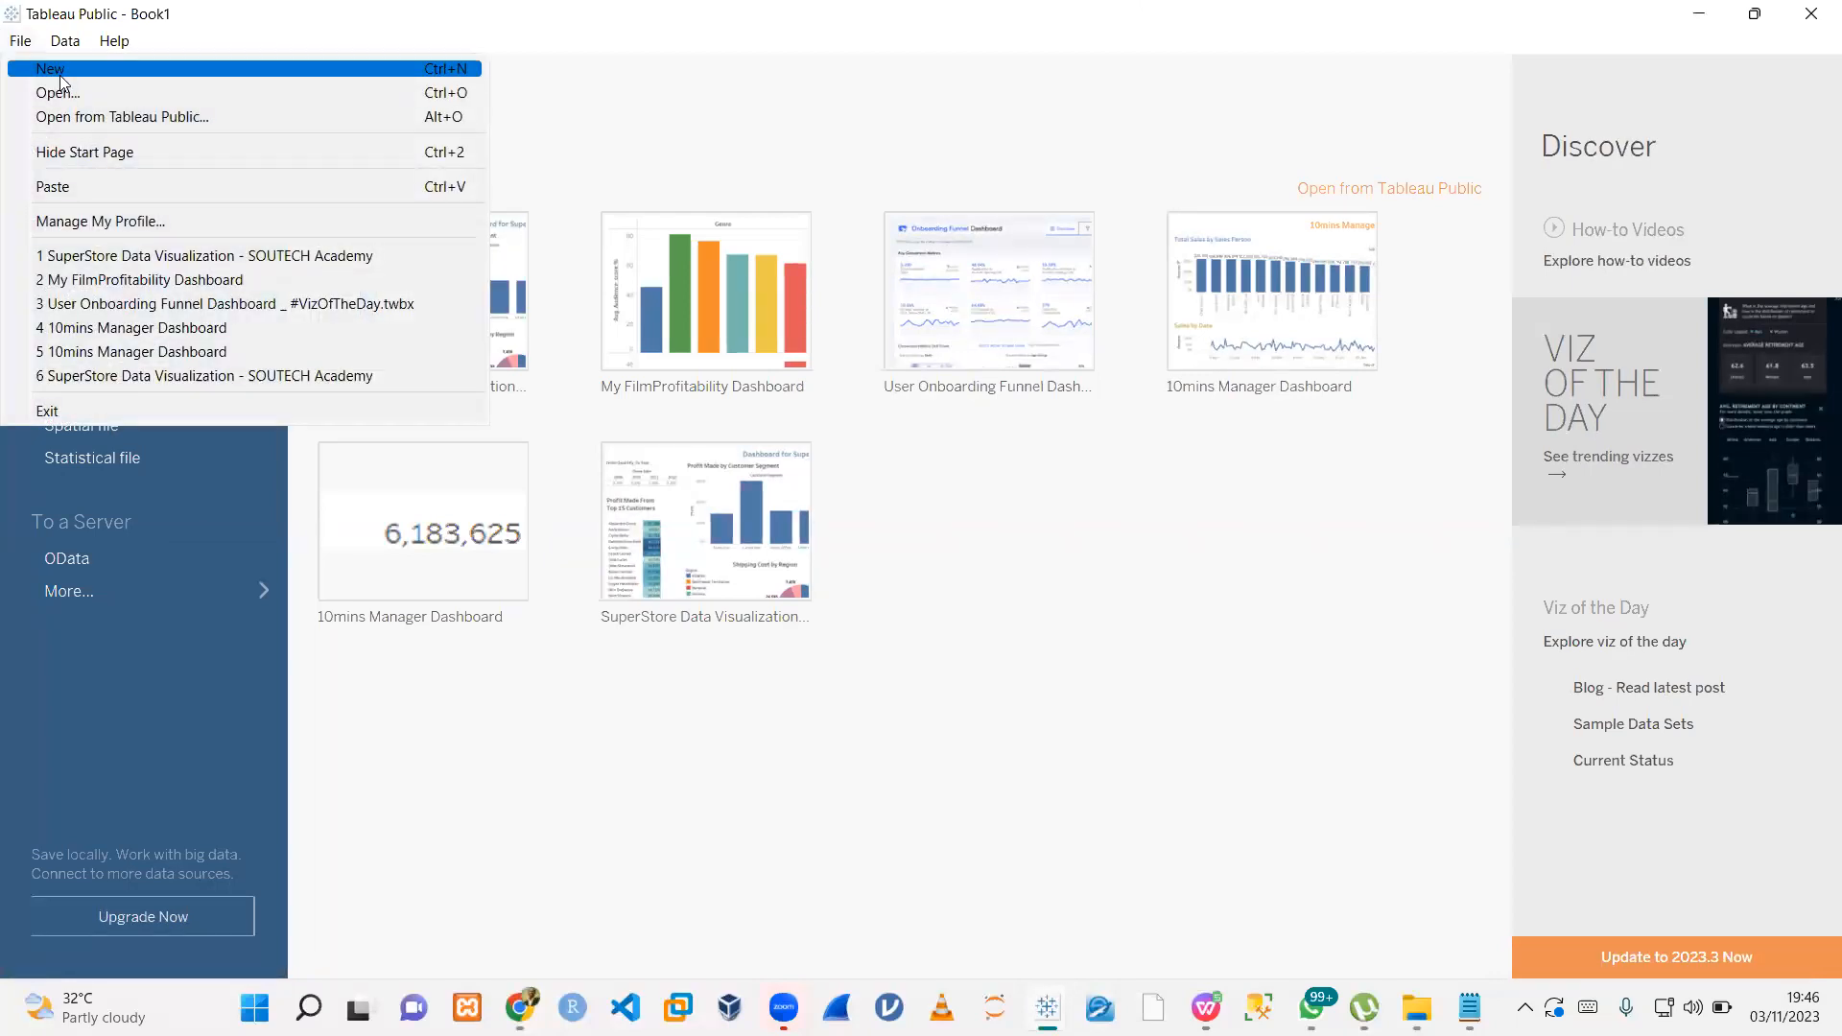
key(Escape)
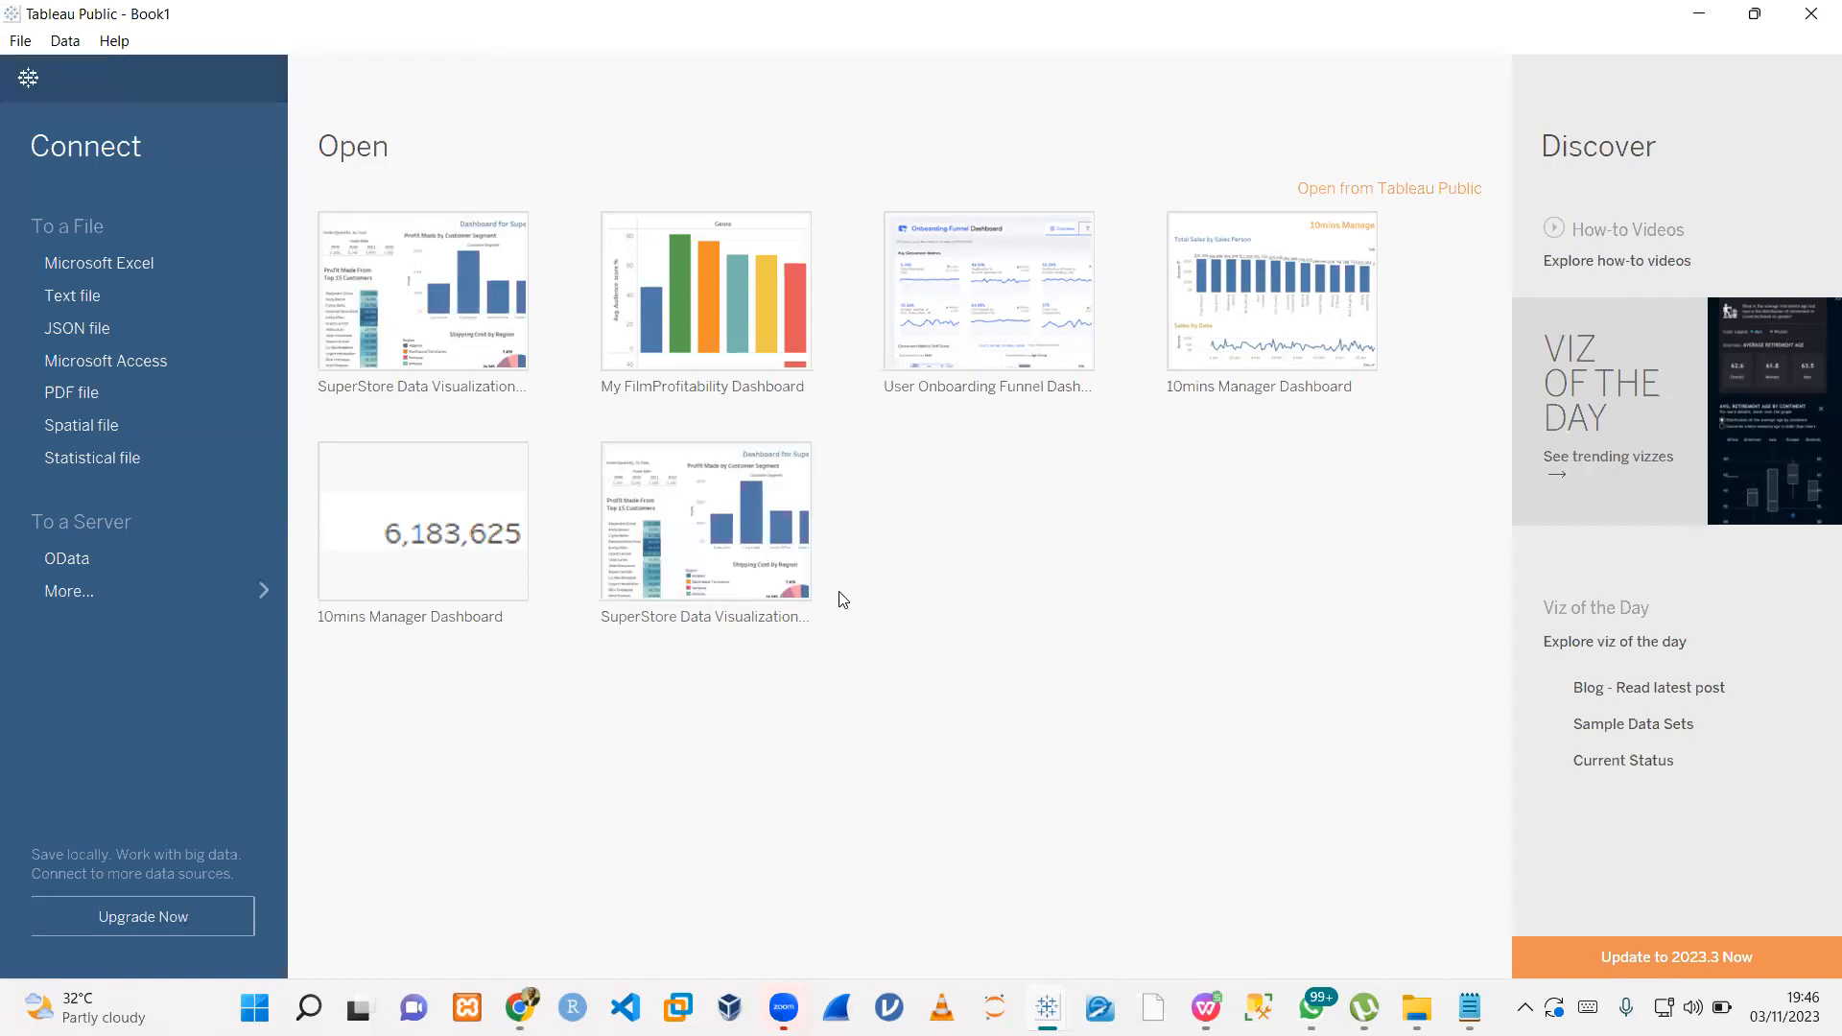
key(ctrl+n)
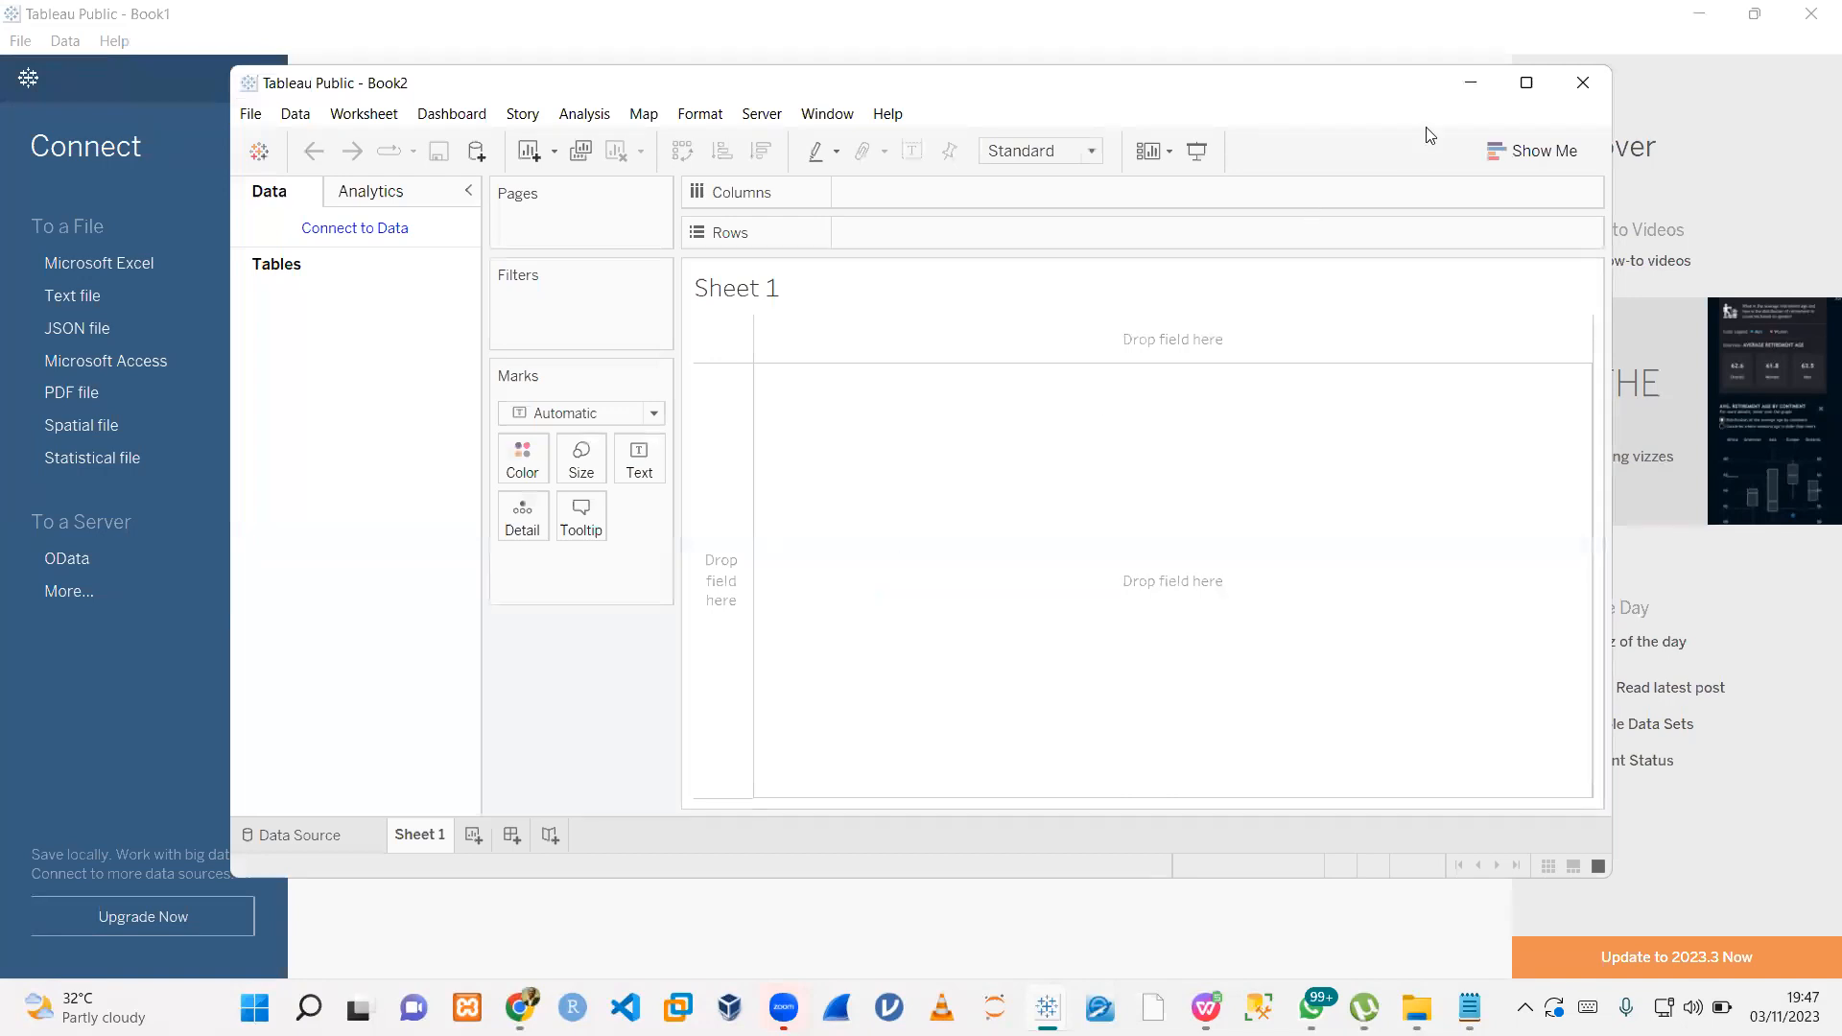
click(1526, 82)
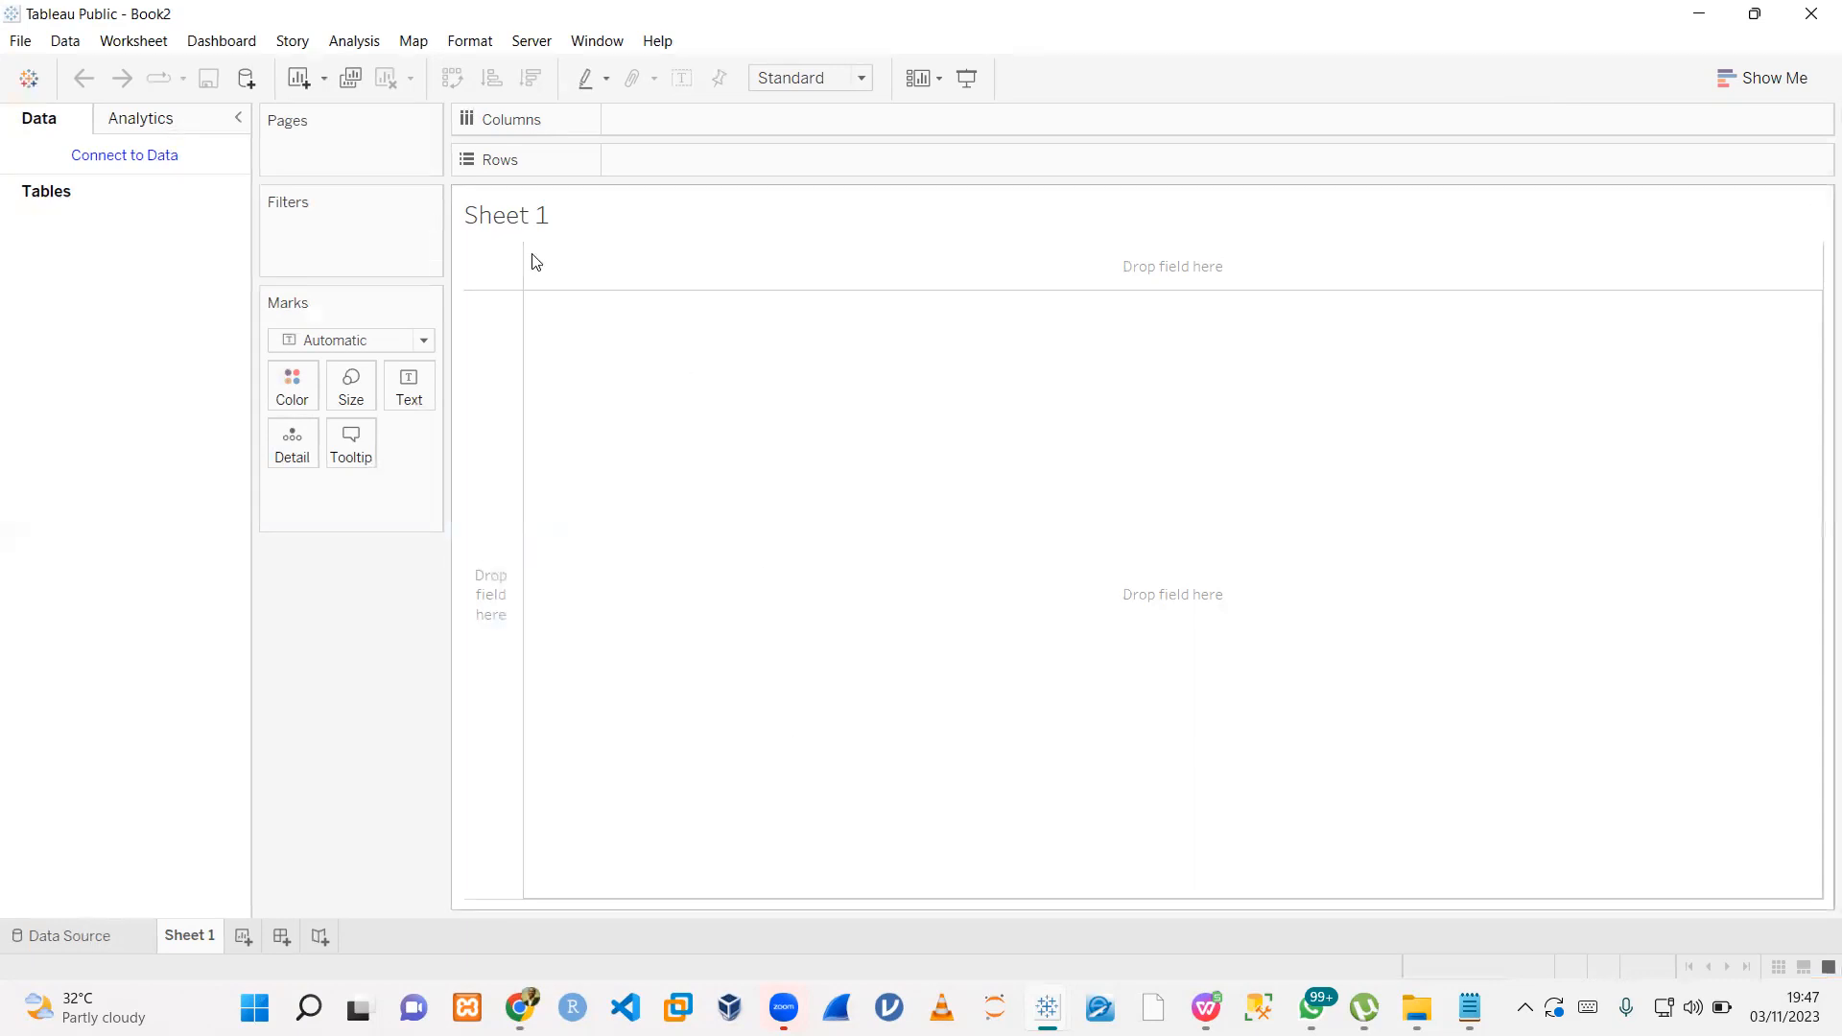
click(19, 40)
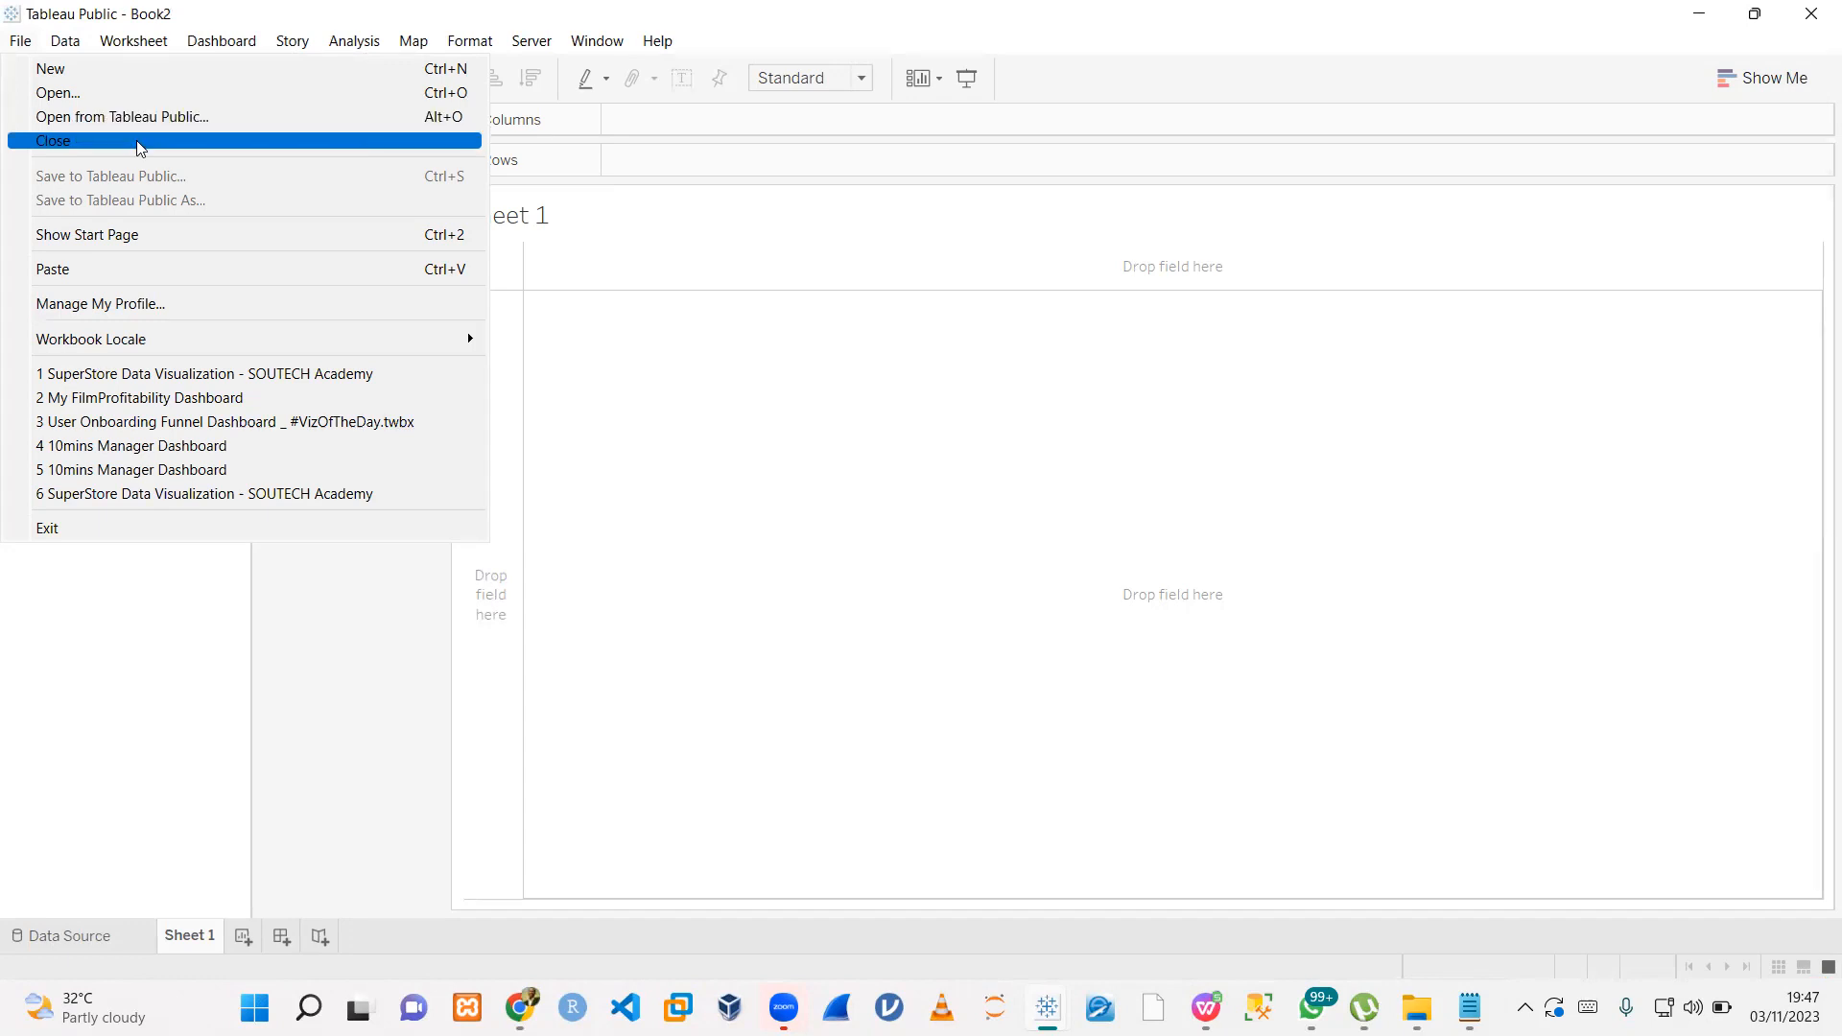
mouse_move(72, 44)
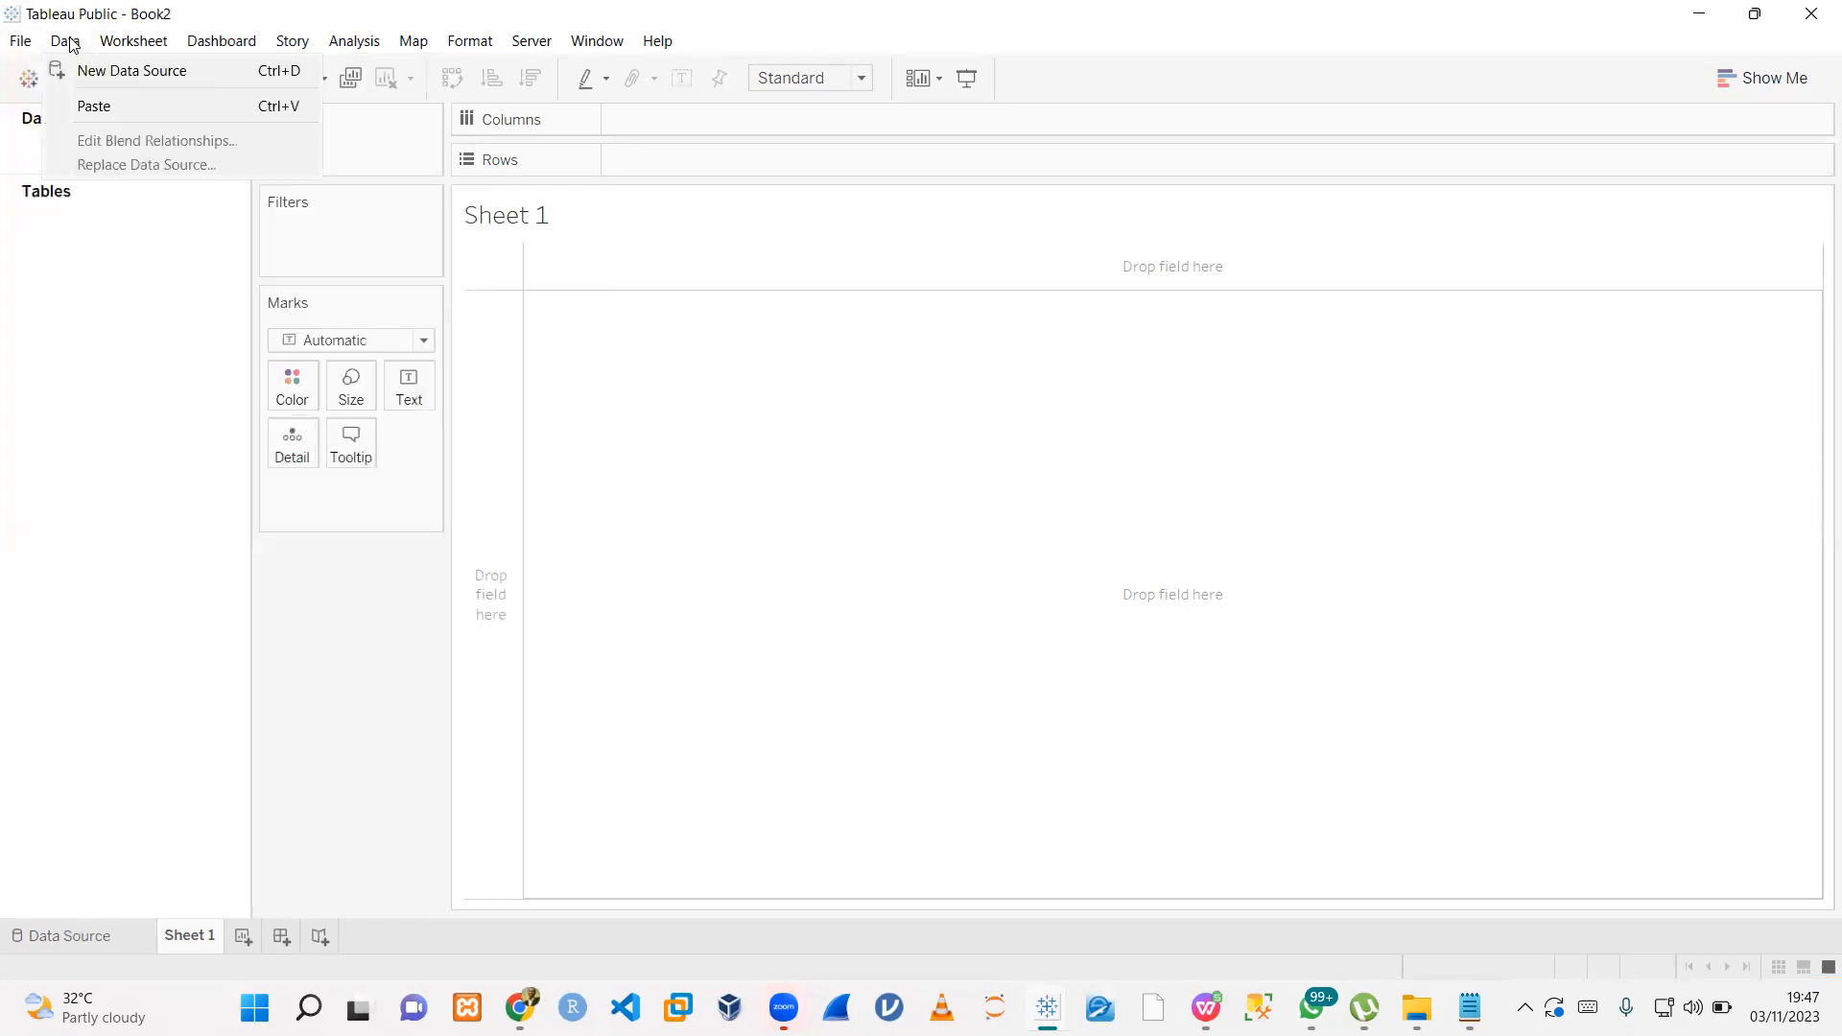
click(104, 80)
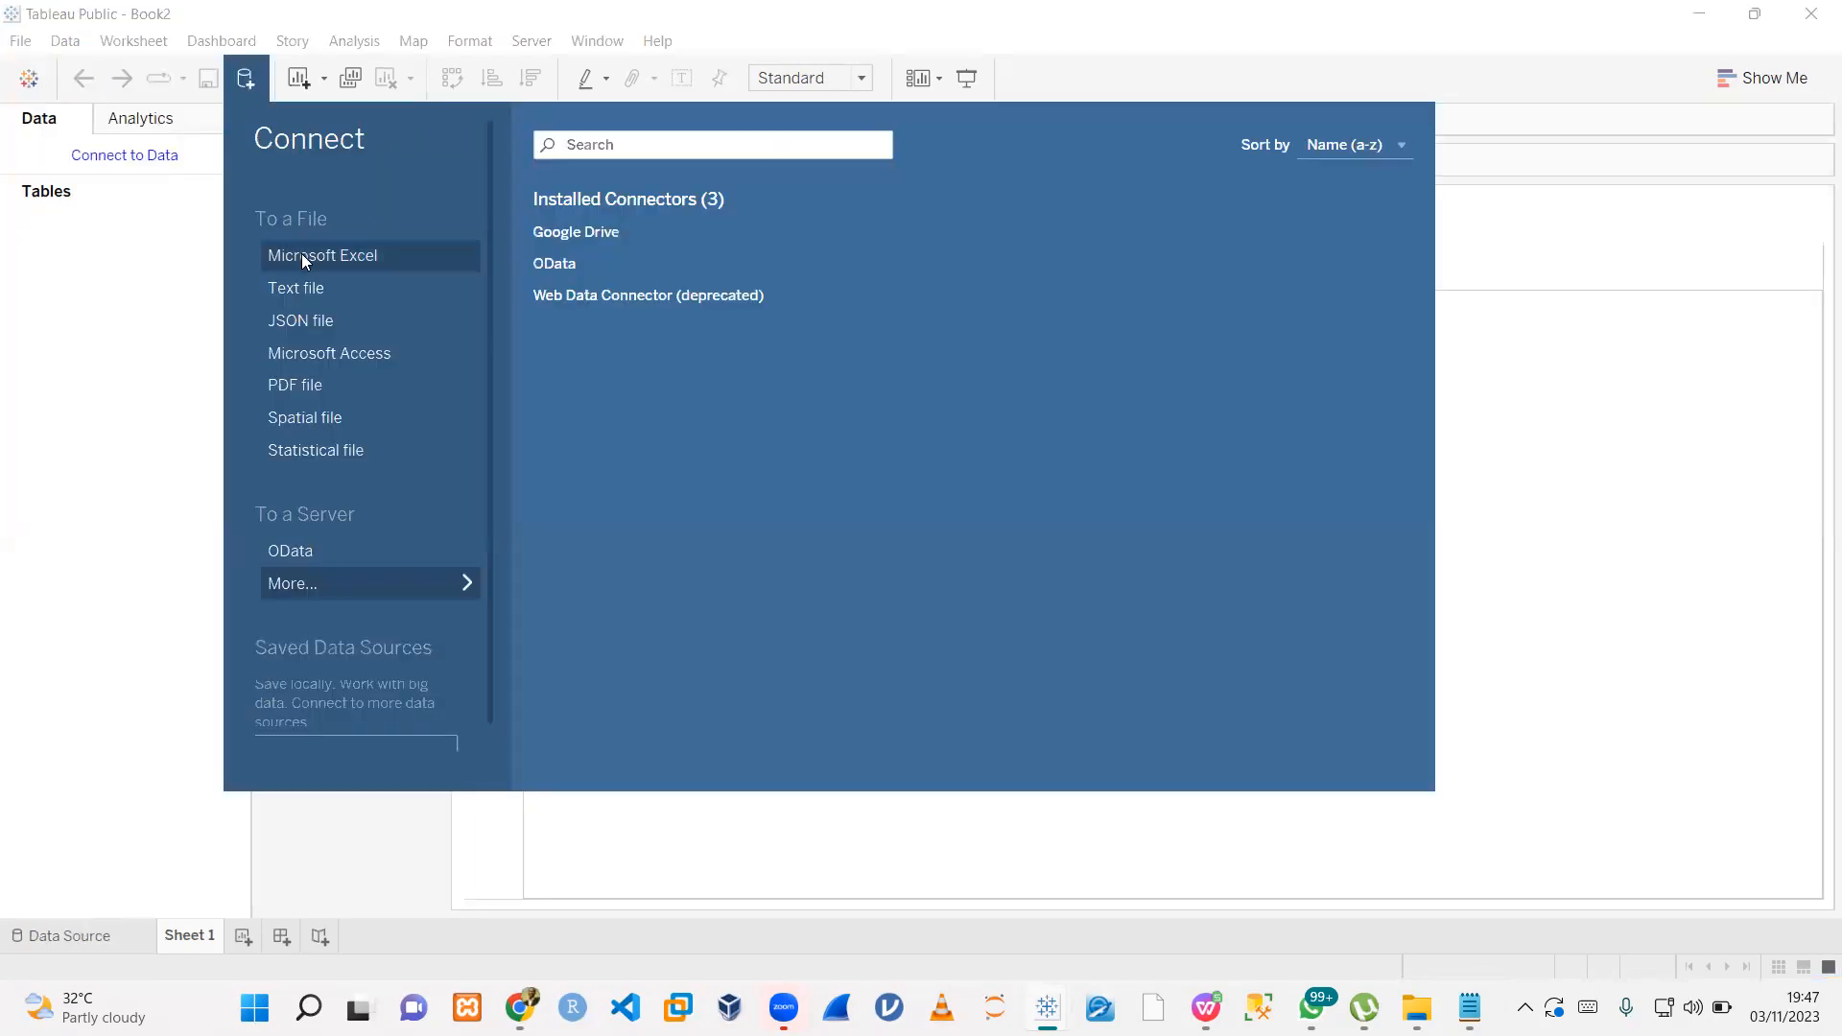
click(301, 254)
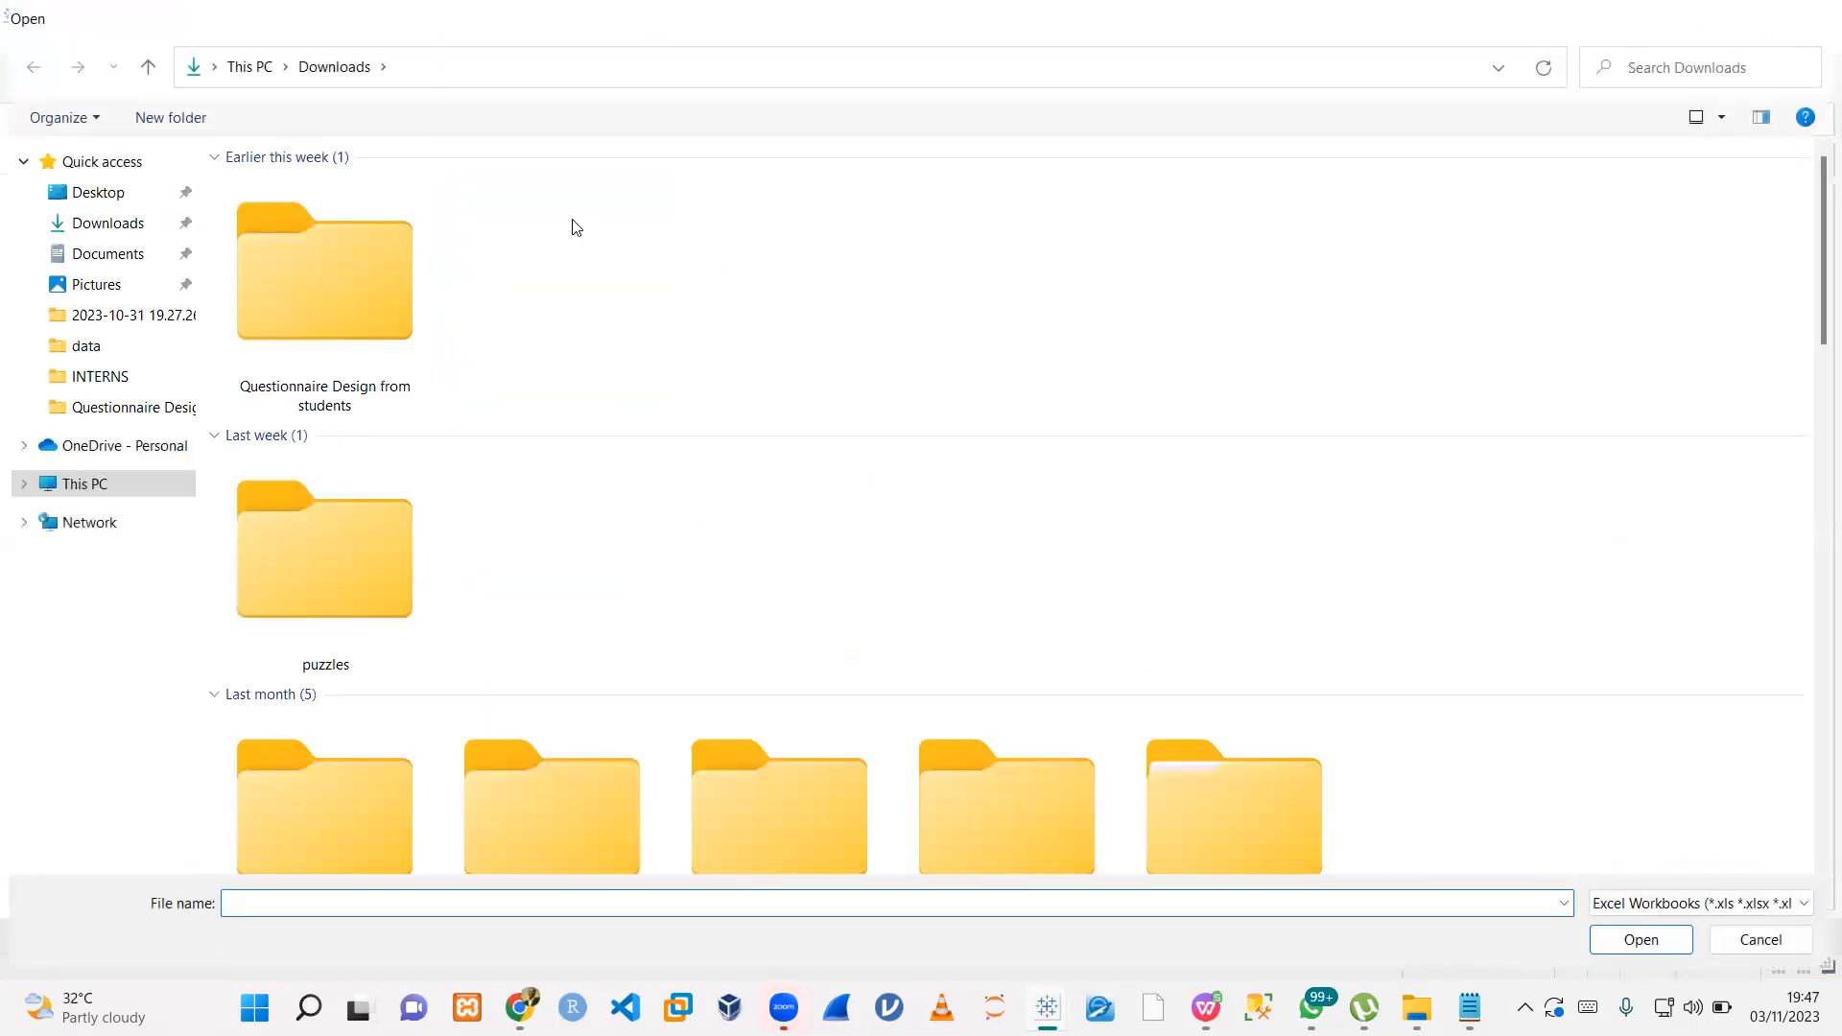
key(Escape)
key(Escape)
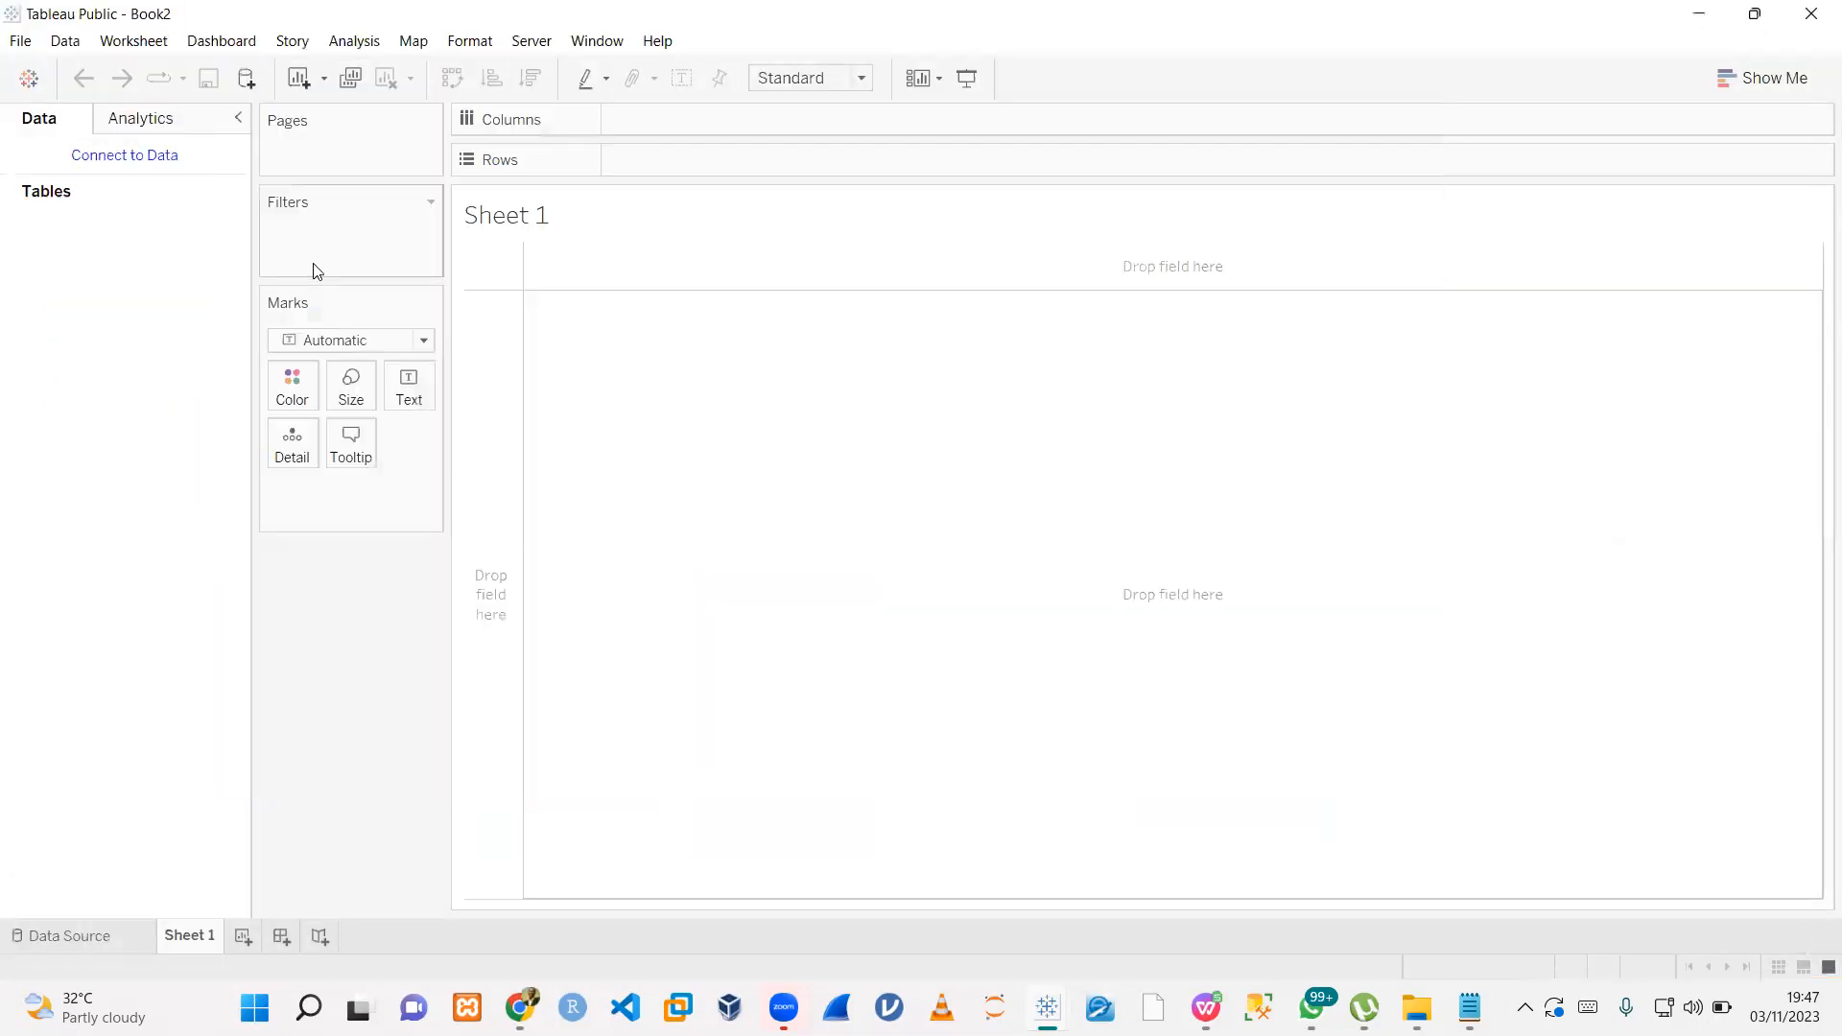
- Connect the workbook to the Microsoft Excel file "Copy of sample-data-10mins(1)" and dismiss the Go to Worksheet hint
click(64, 41)
click(115, 72)
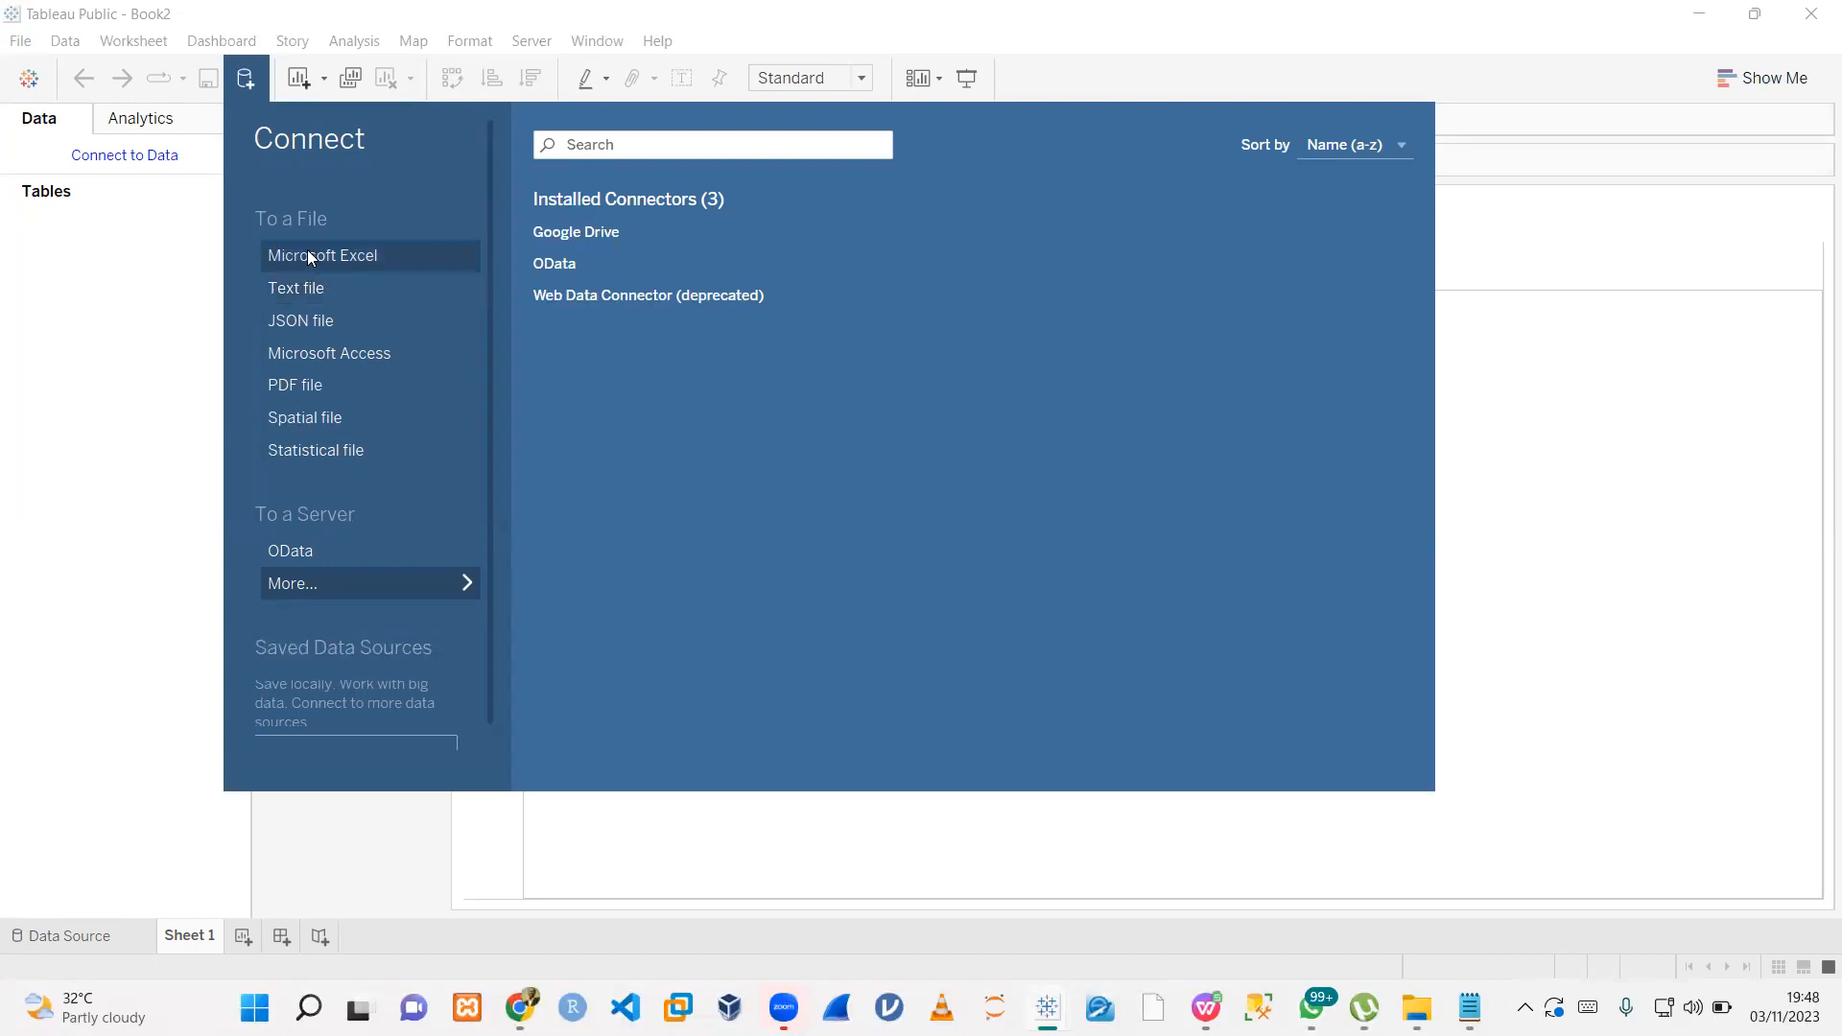
click(308, 254)
click(111, 162)
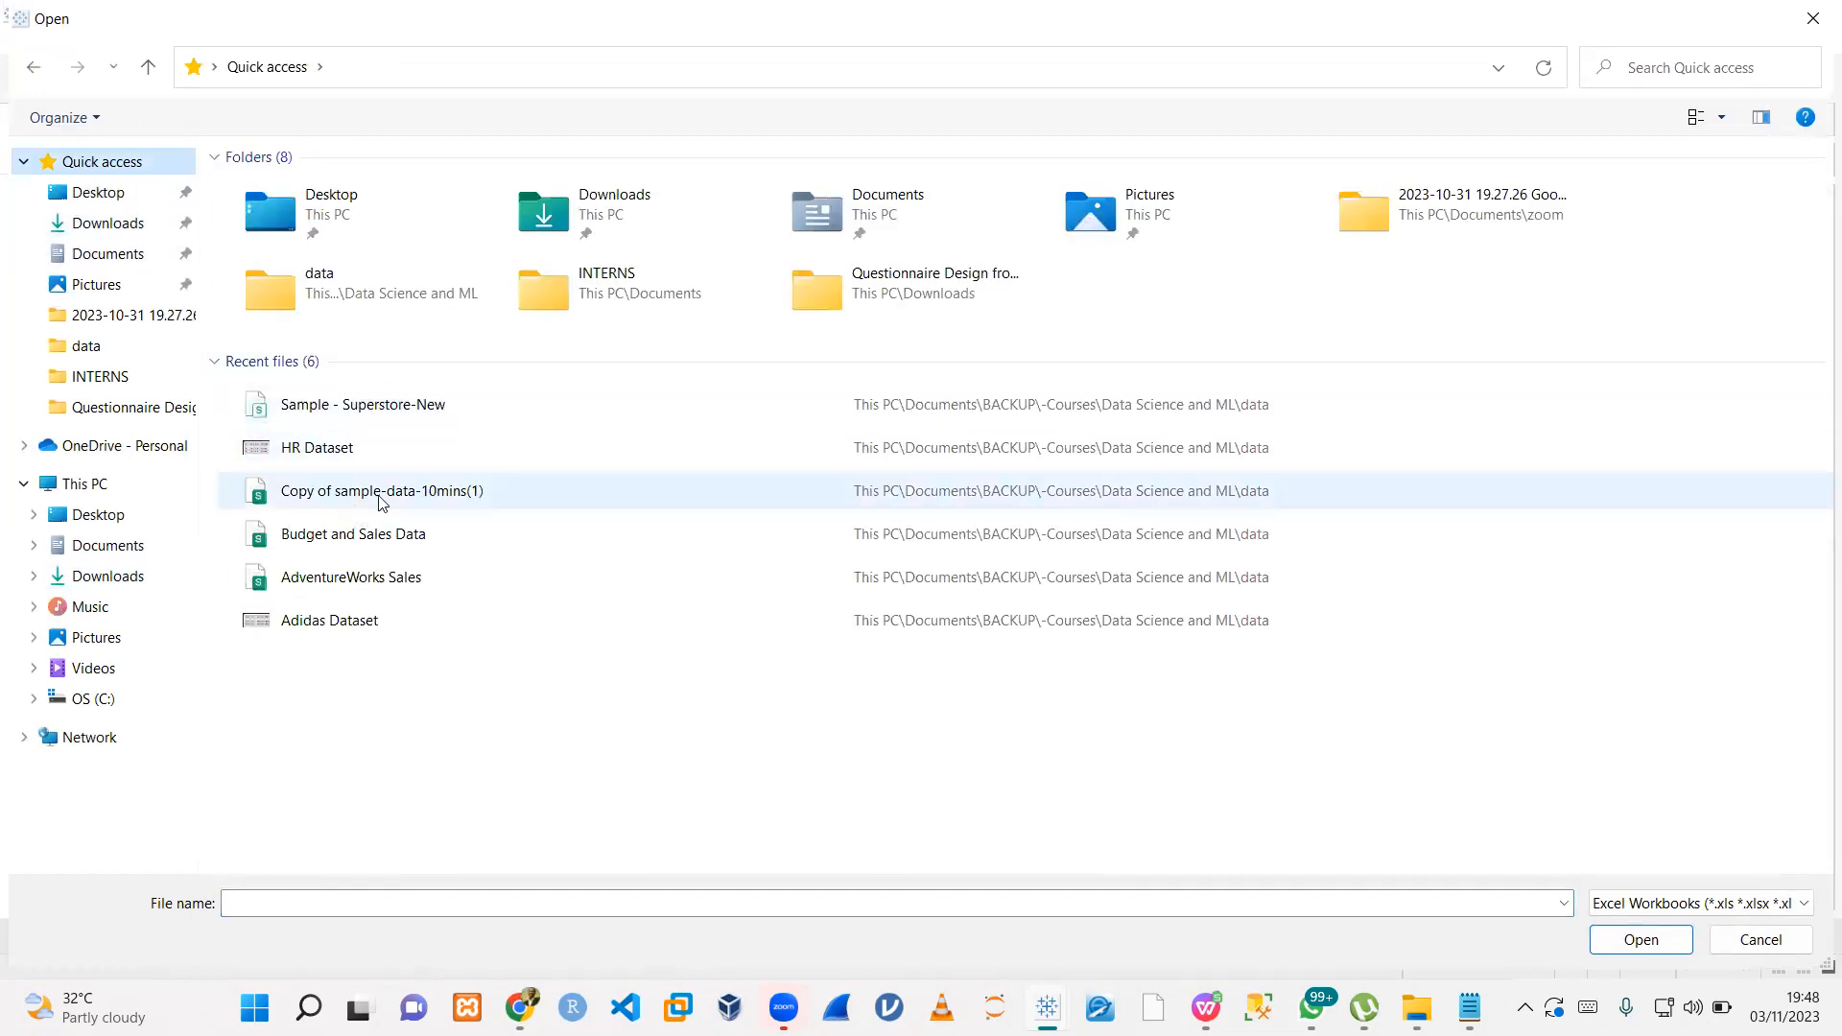
double_click(383, 492)
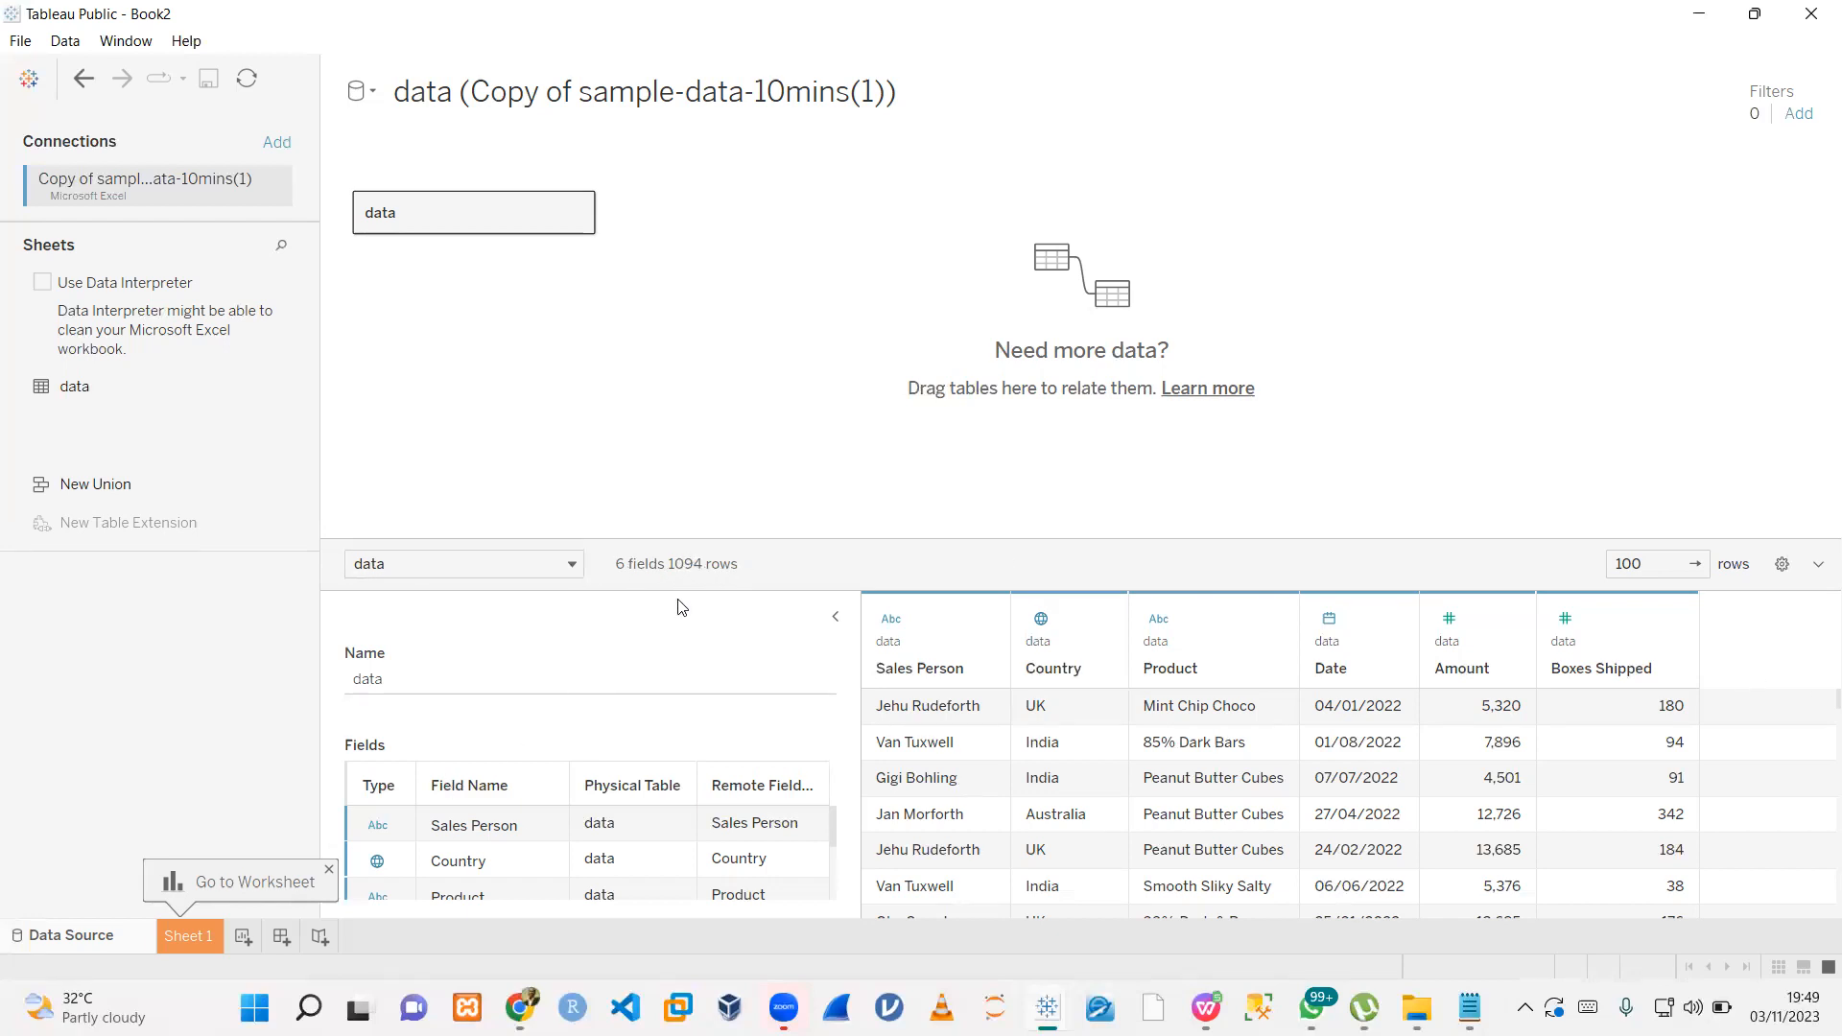
click(328, 870)
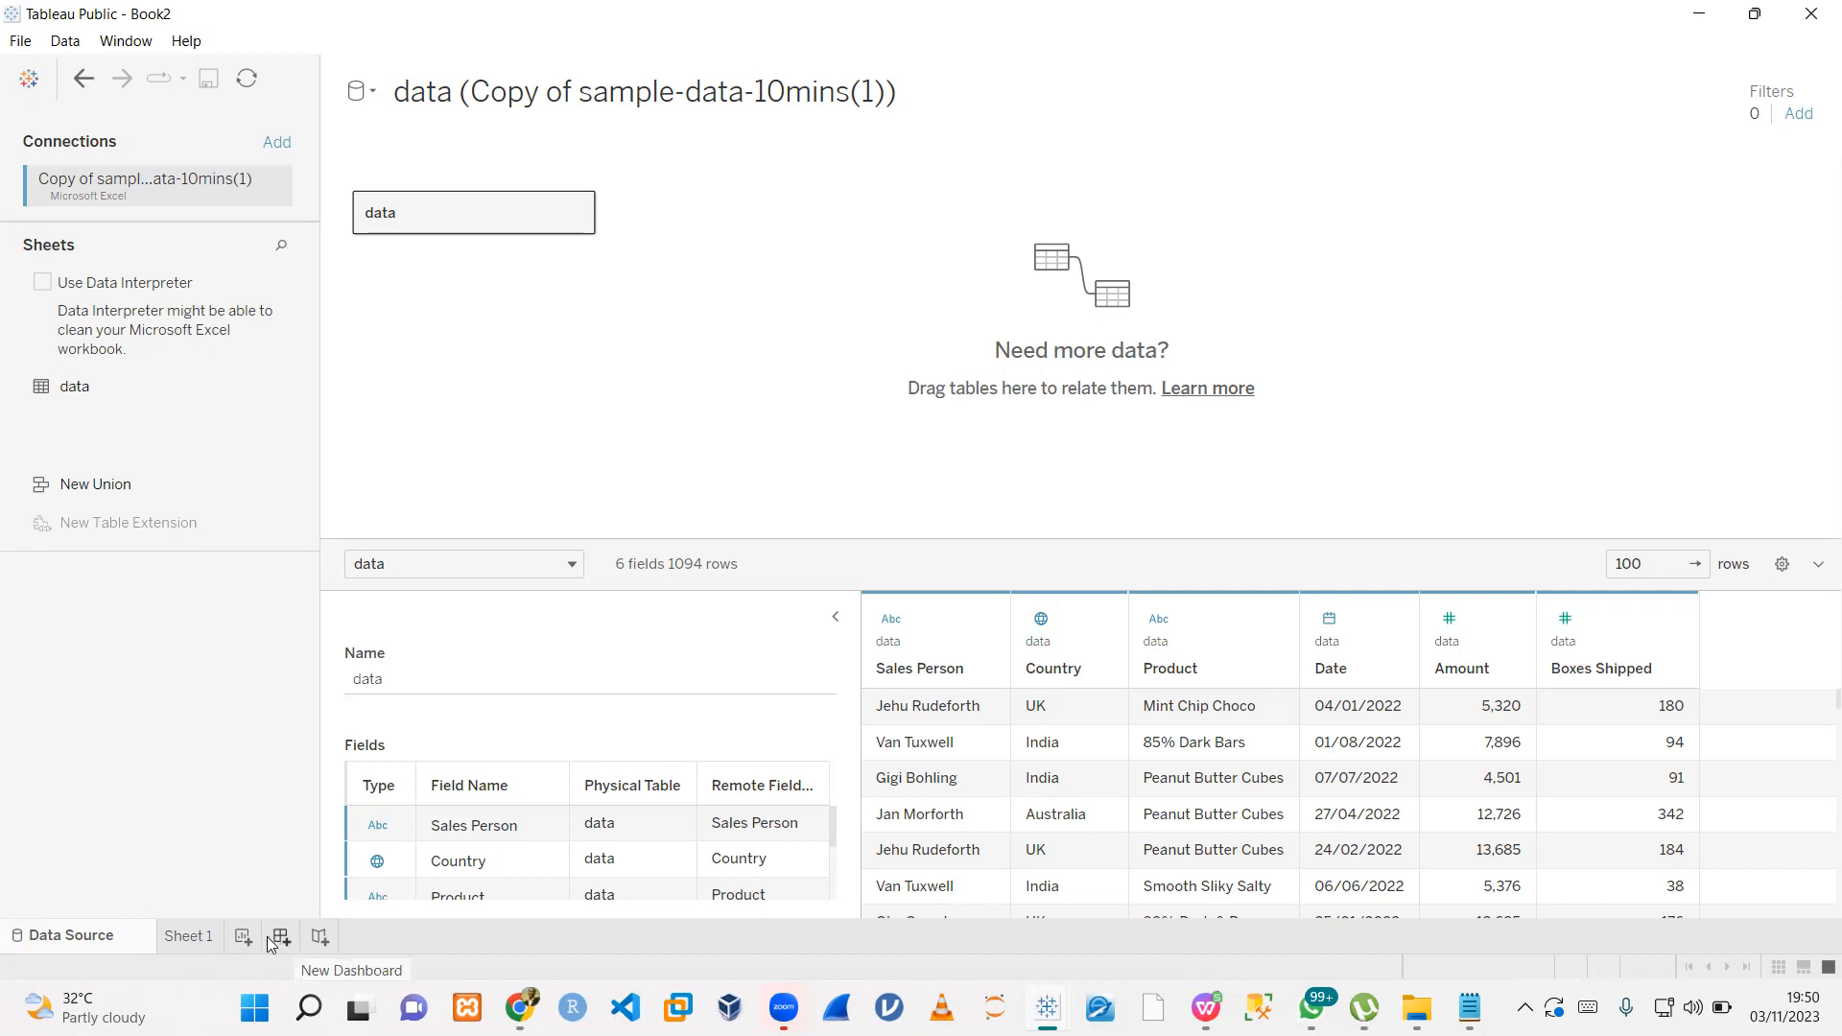
- Open Sheet 1 and add three blank worksheets after it
click(189, 937)
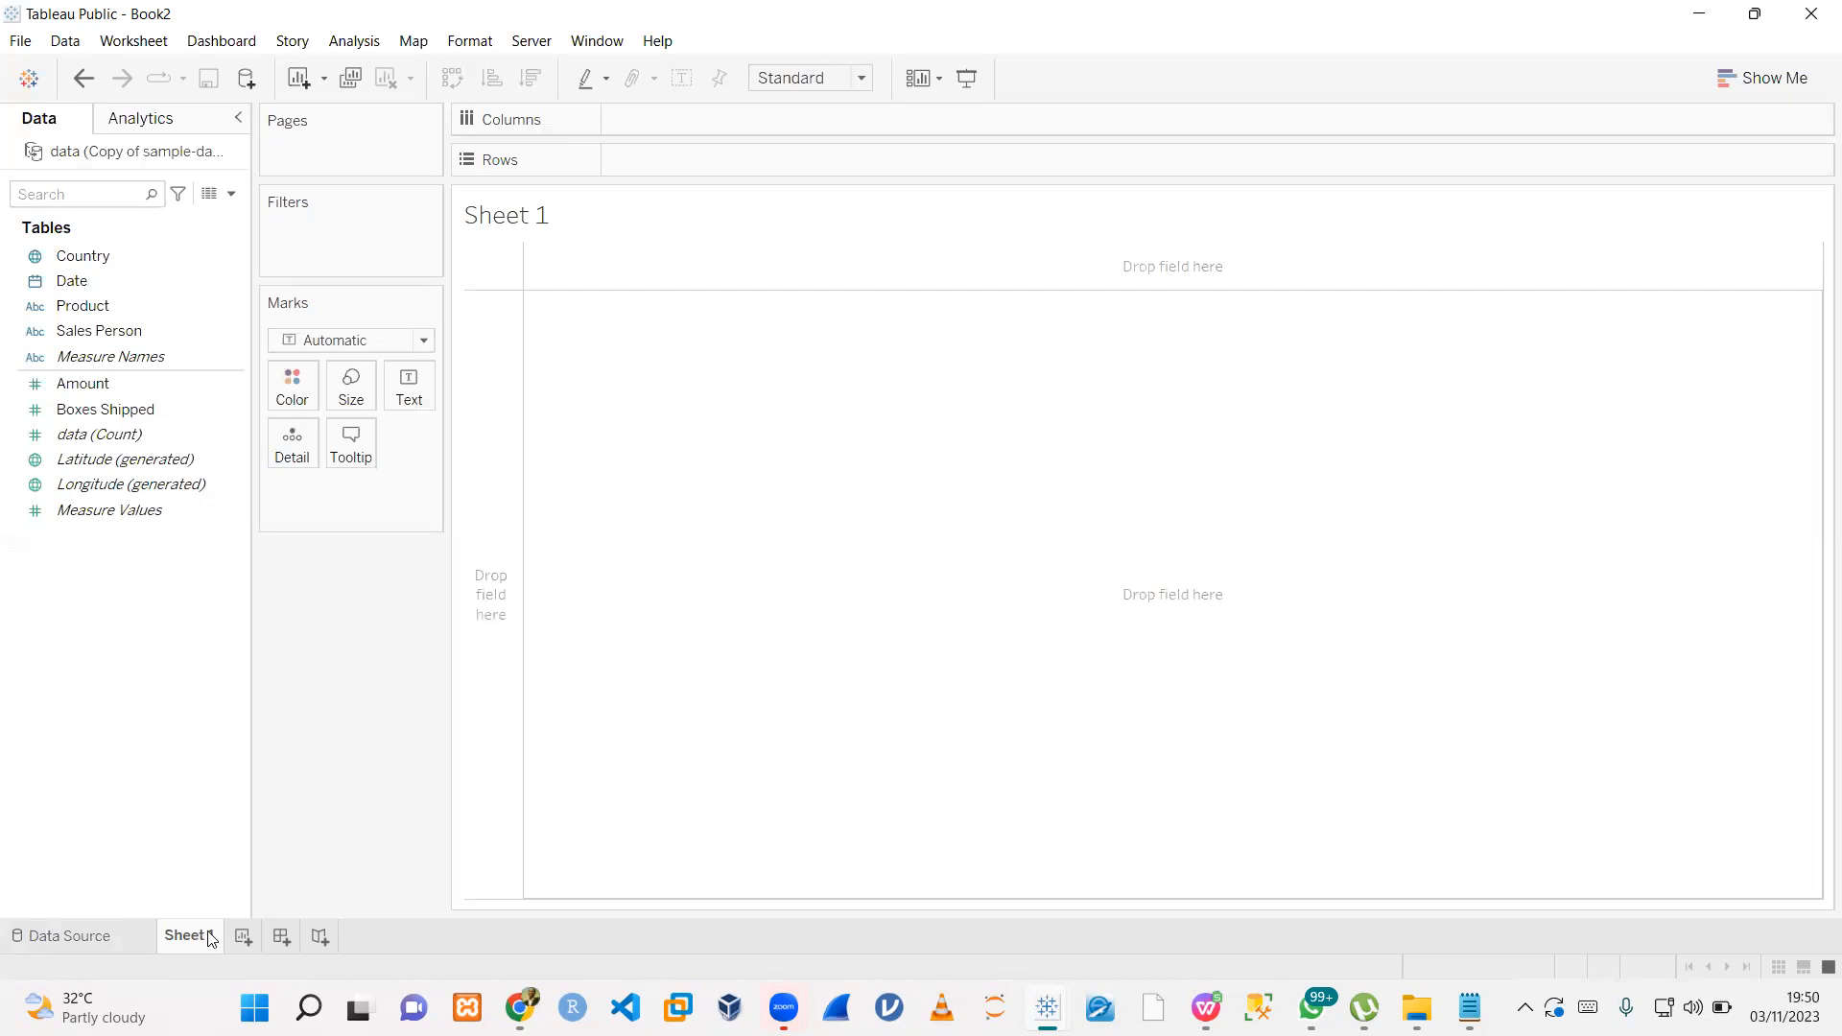
click(243, 938)
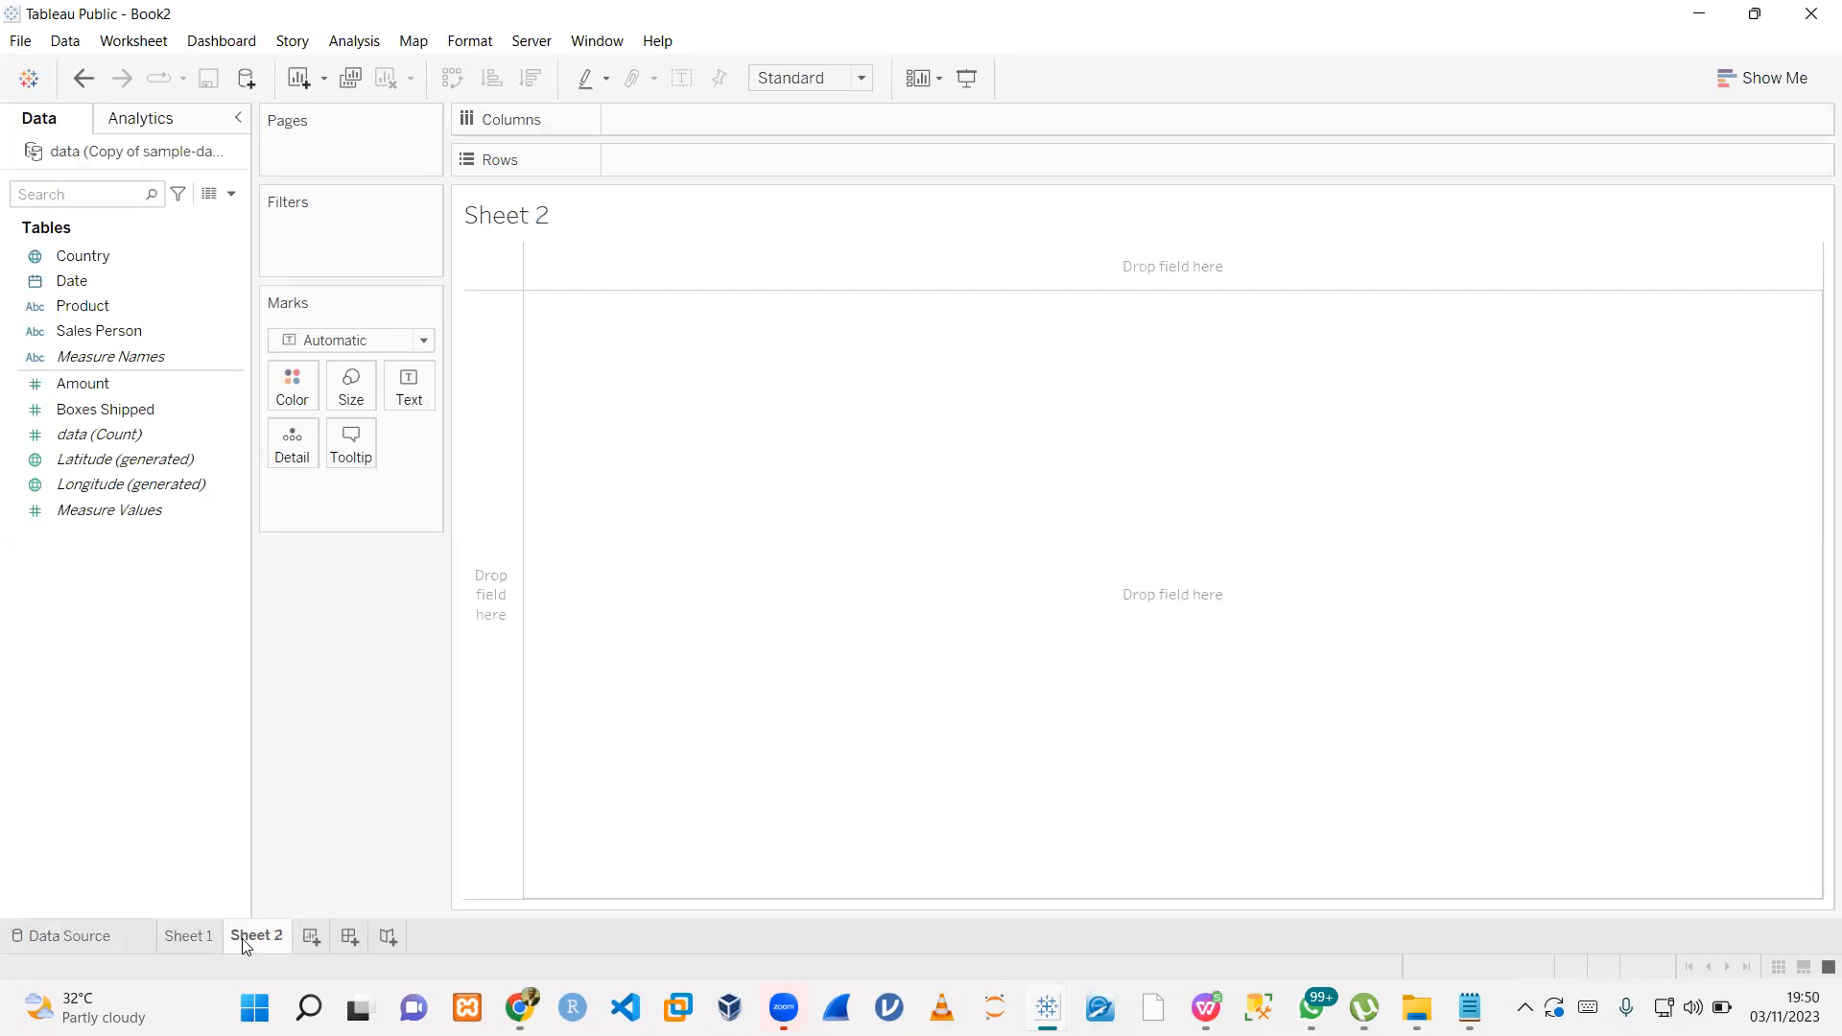
click(311, 940)
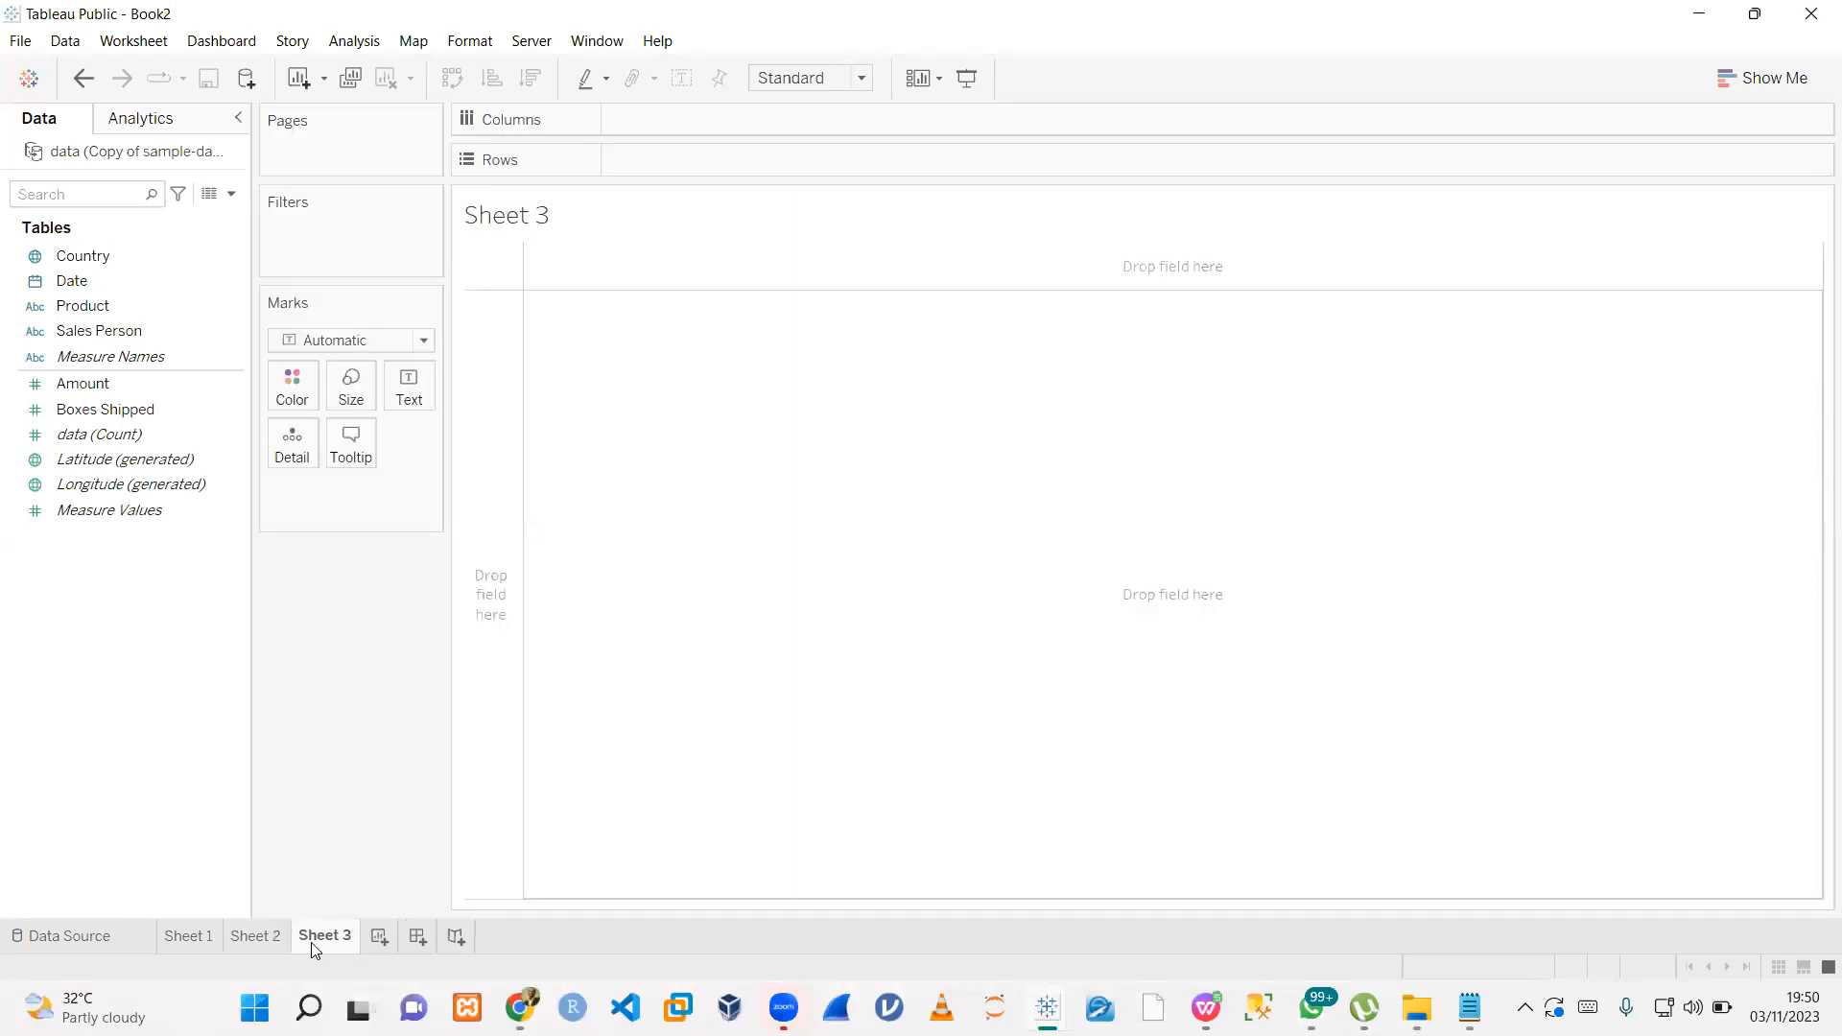
click(380, 939)
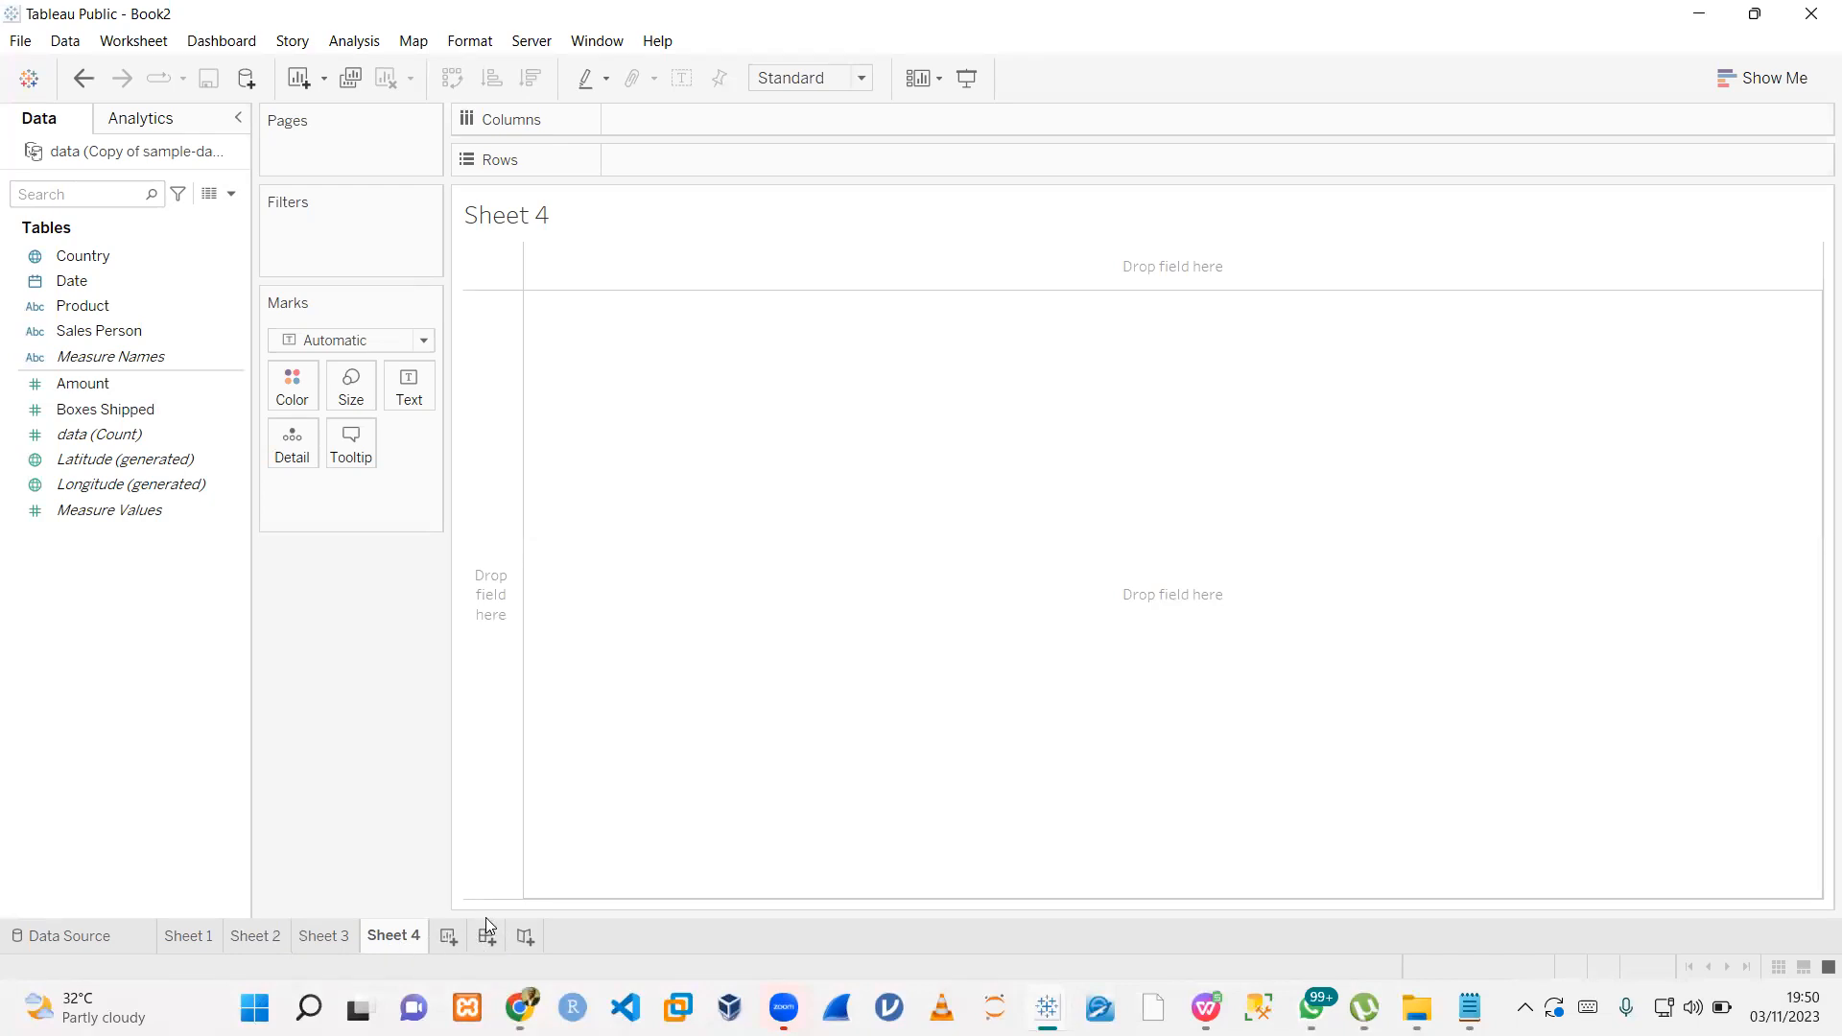
- Bring up the Qualitative analysis note beside the worksheet to view the numbered questions, and return to Sheet 4
mouse_move(1469, 1005)
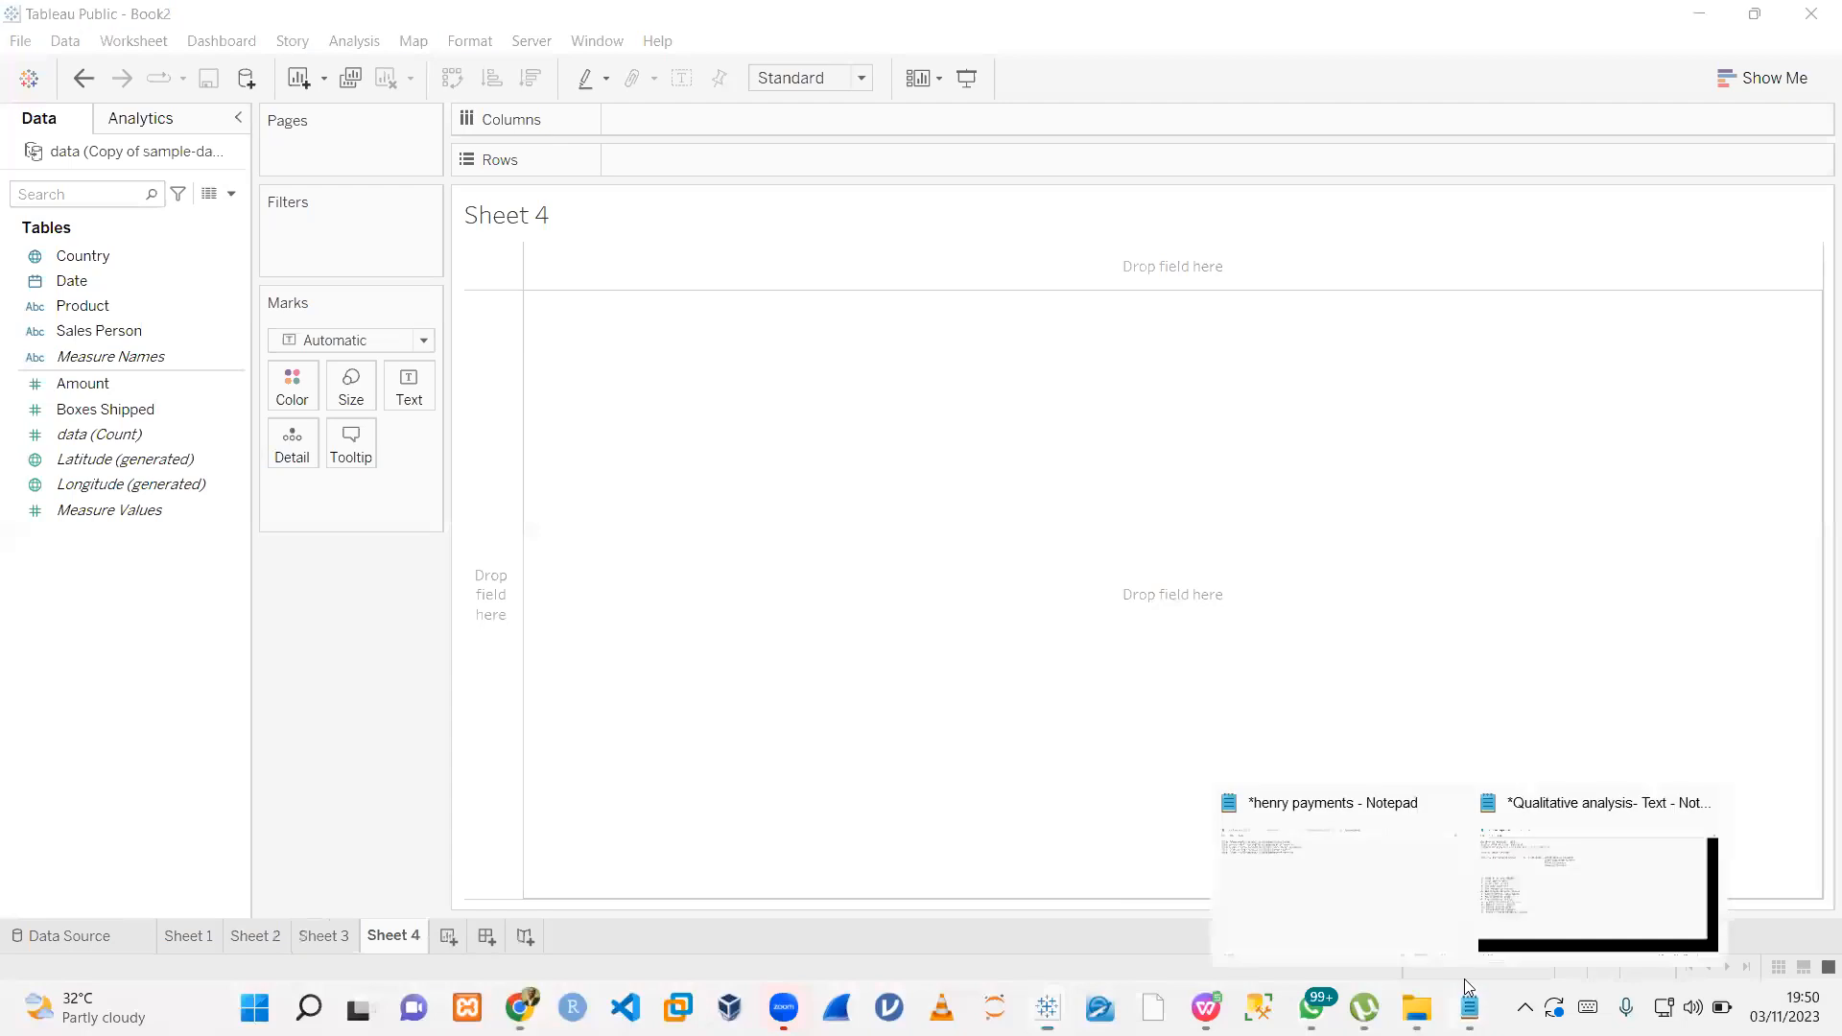
click(1575, 878)
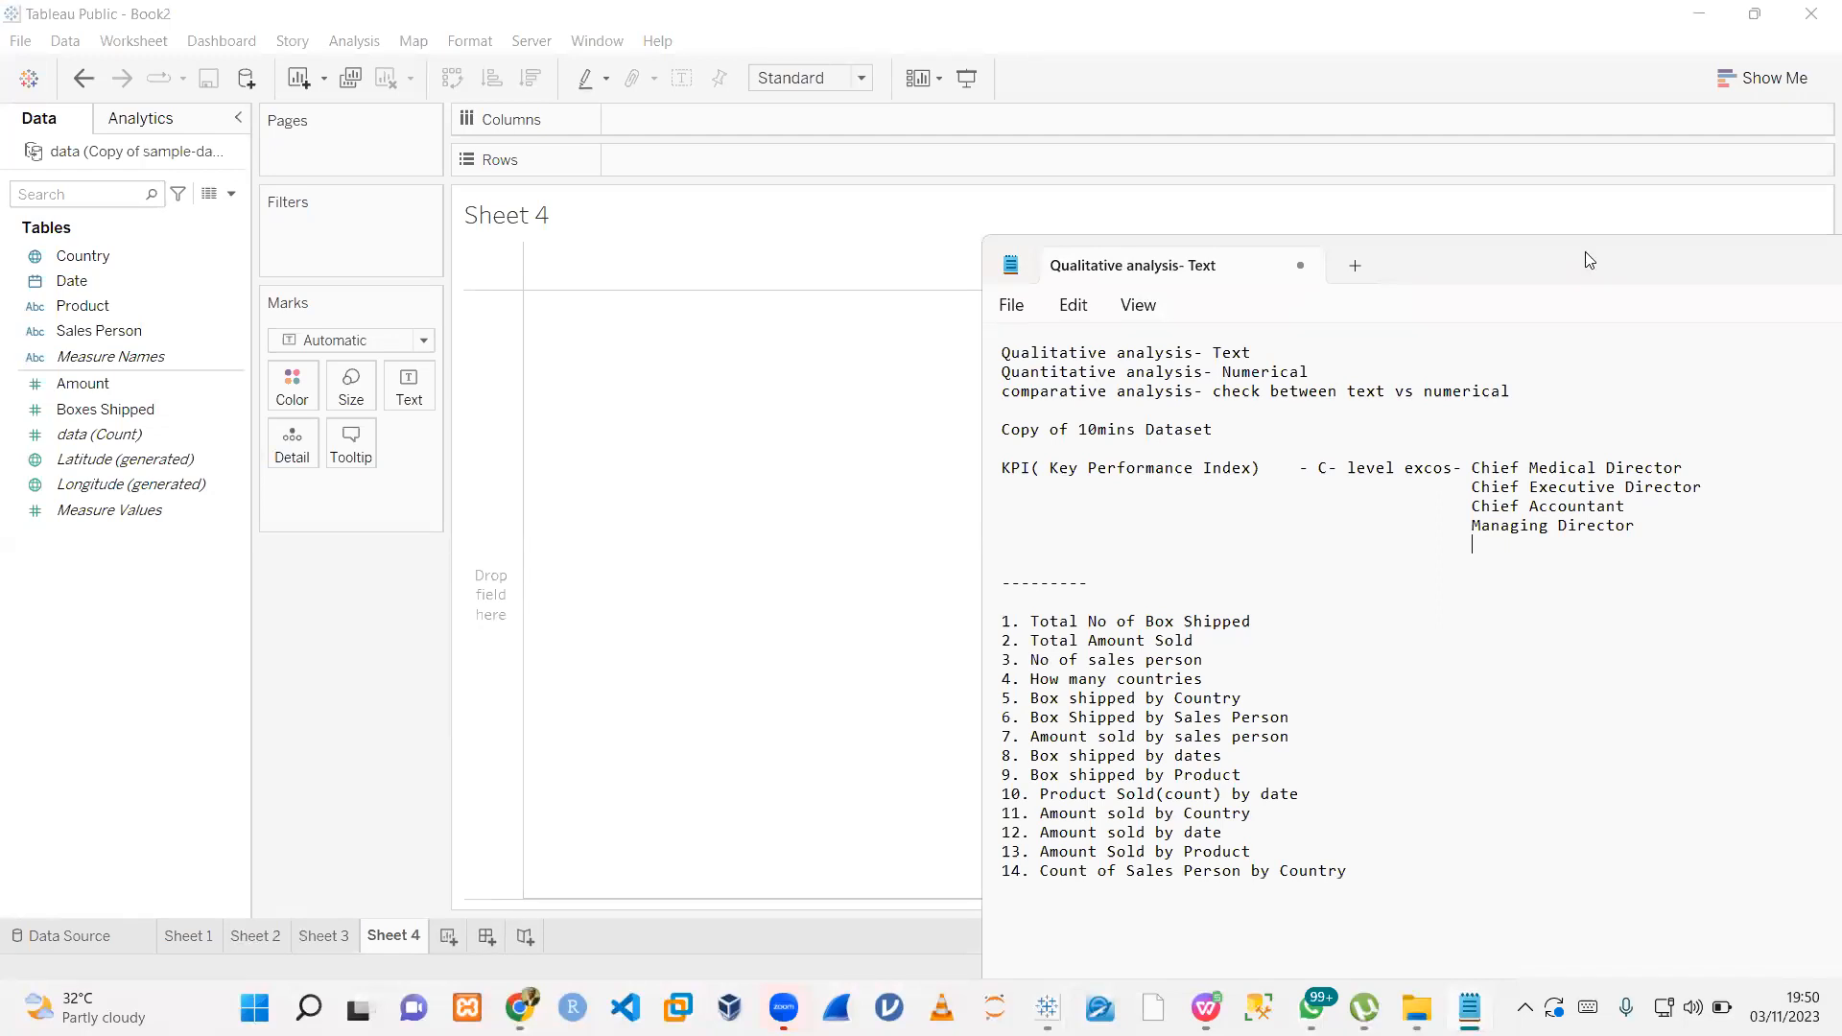
drag(1589, 260, 1717, 271)
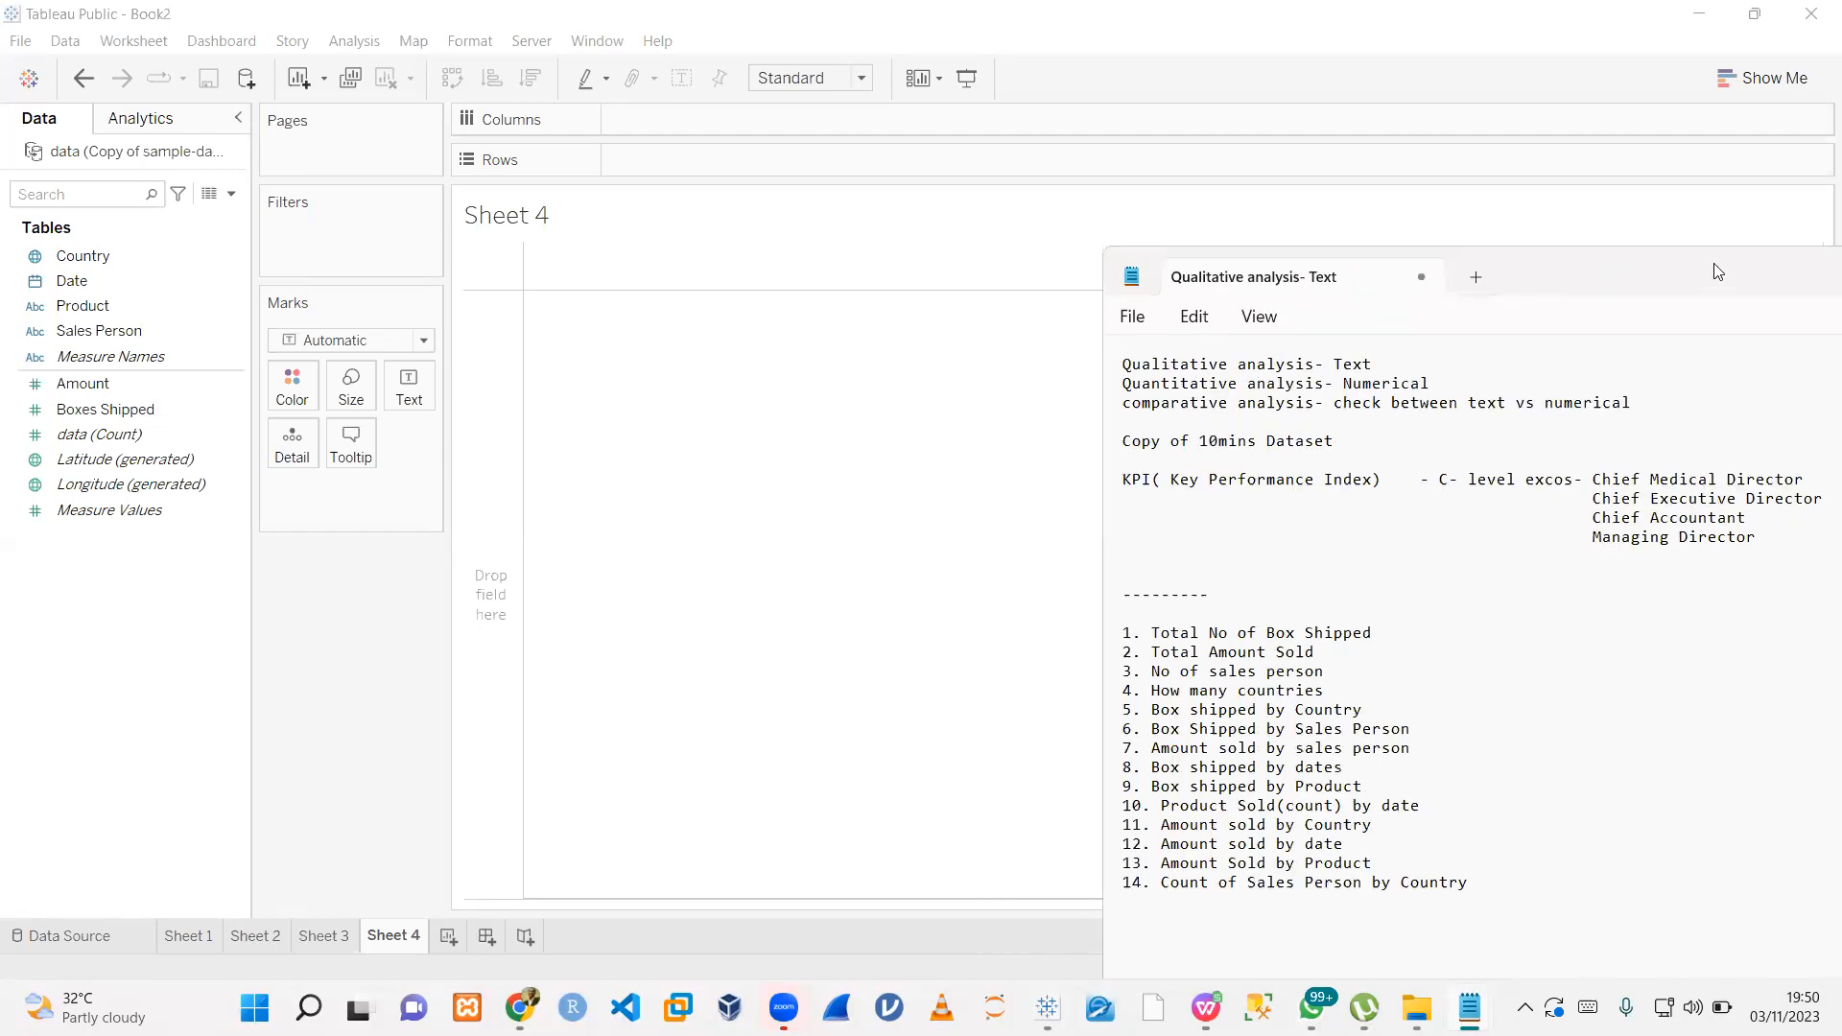
click(641, 40)
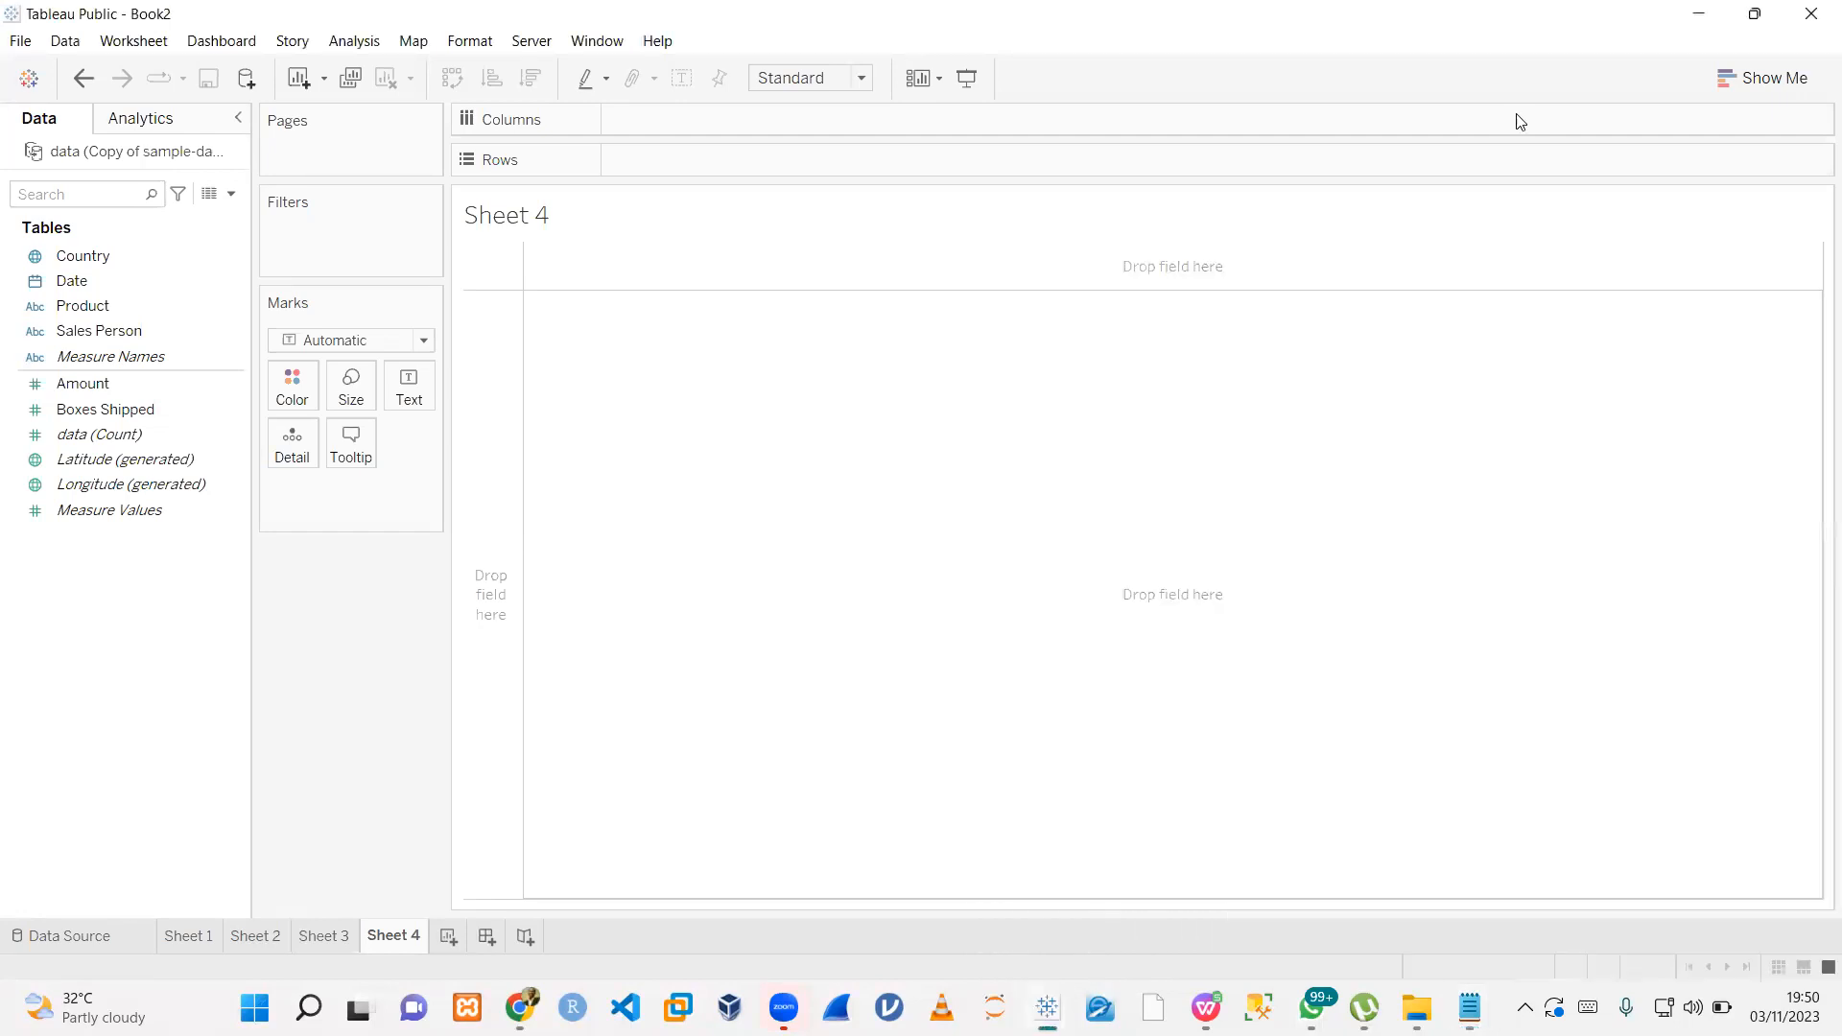
- Close the current workbook and create a new one in a maximized window
click(1811, 13)
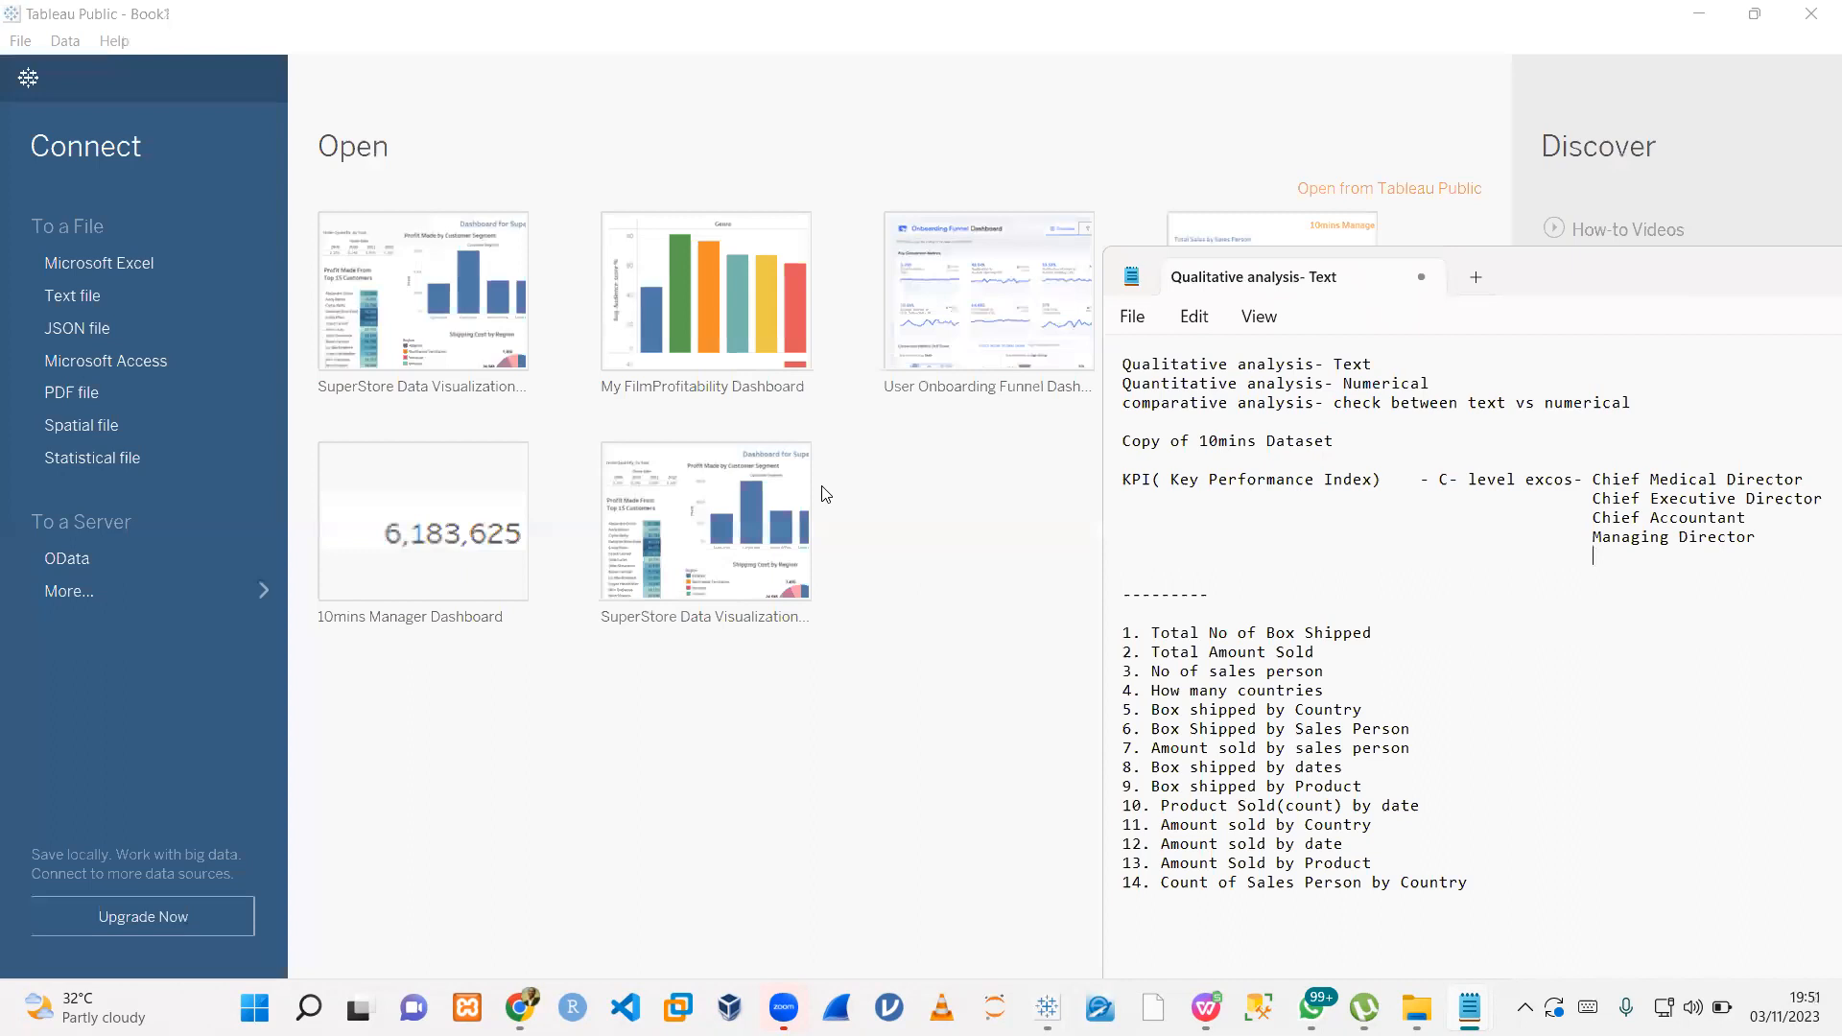
click(795, 772)
click(20, 42)
click(60, 73)
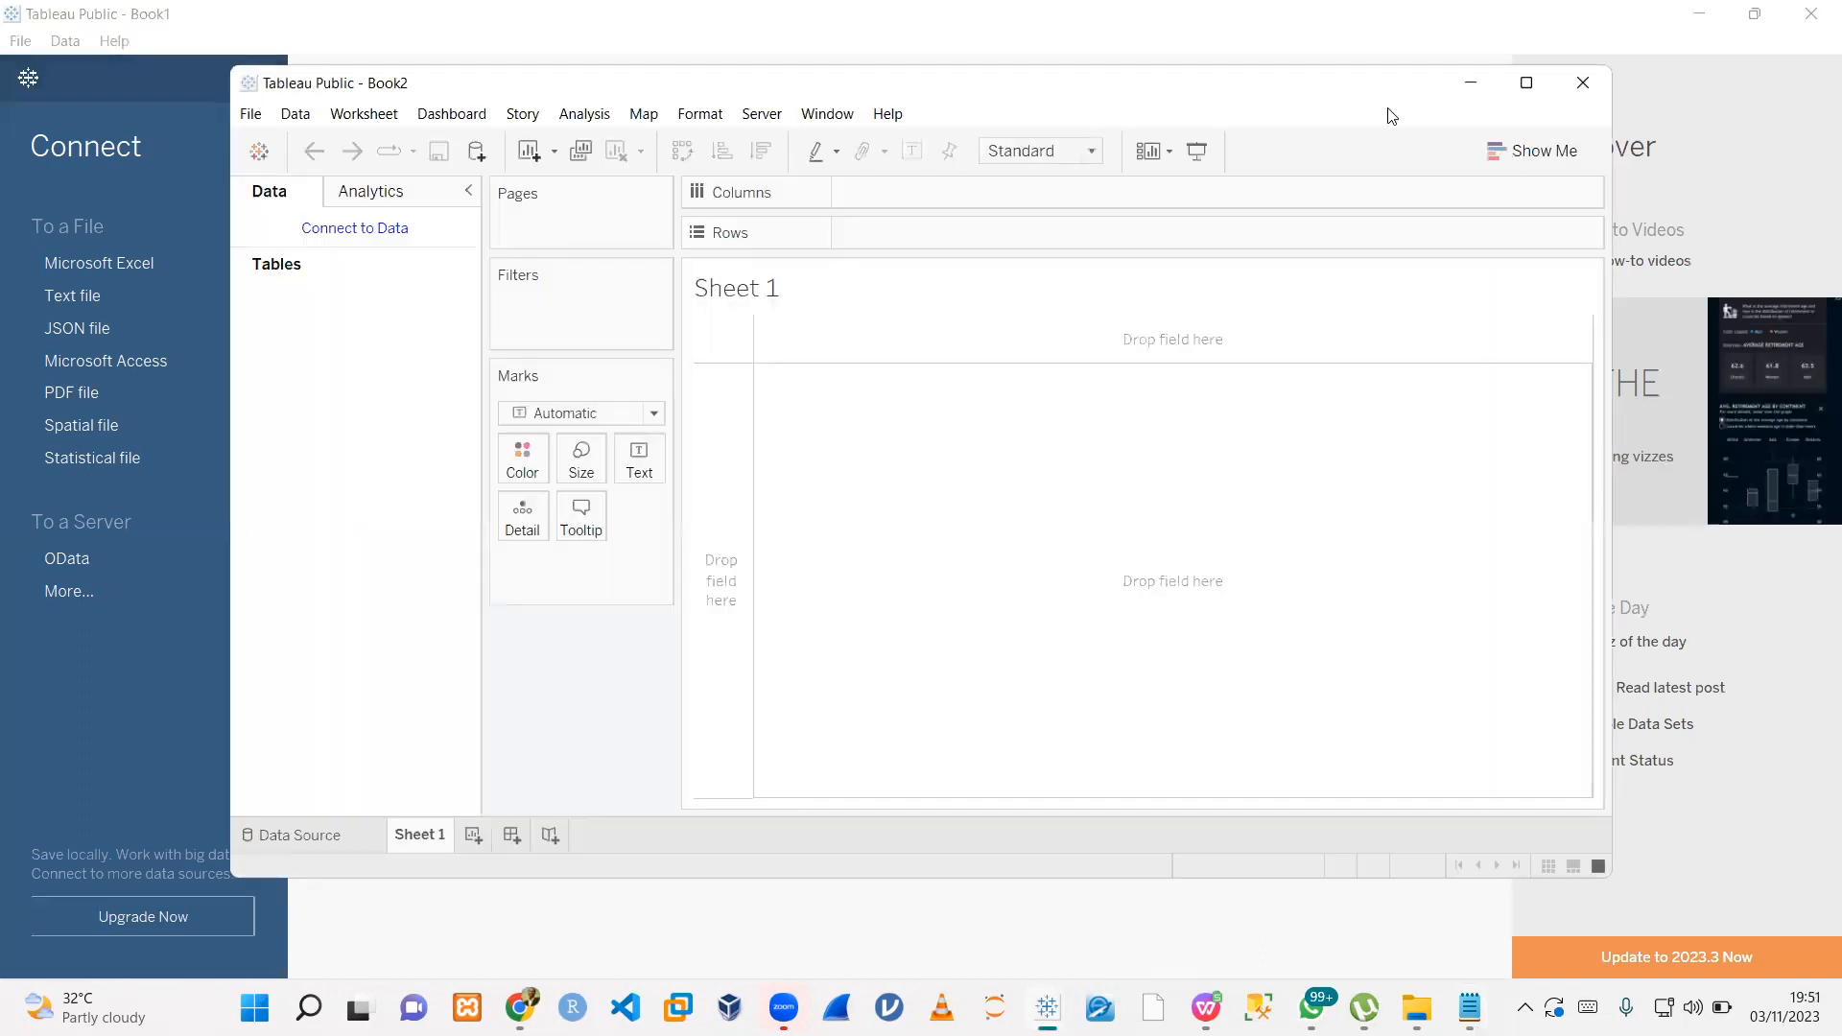
click(1525, 84)
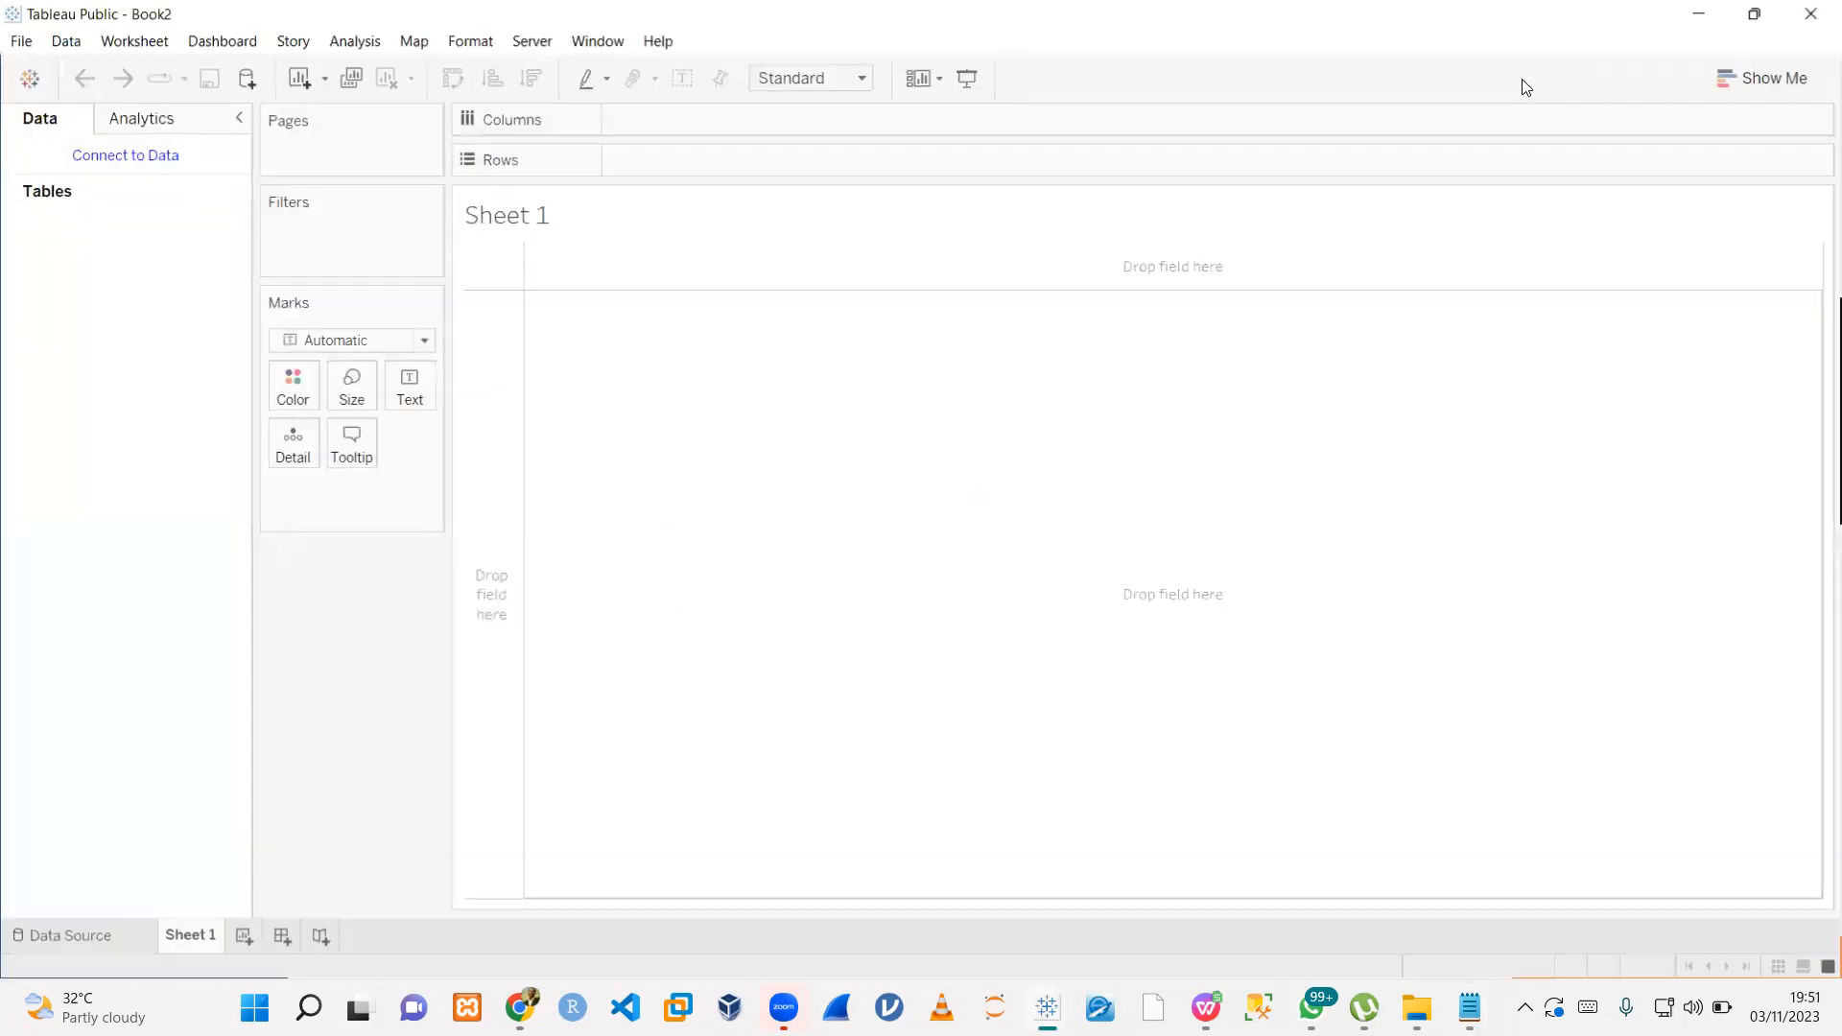
- Connect the new workbook to the Microsoft Excel file "Copy of sample-data-10mins(1)" and dismiss the Go to Worksheet hint
click(72, 46)
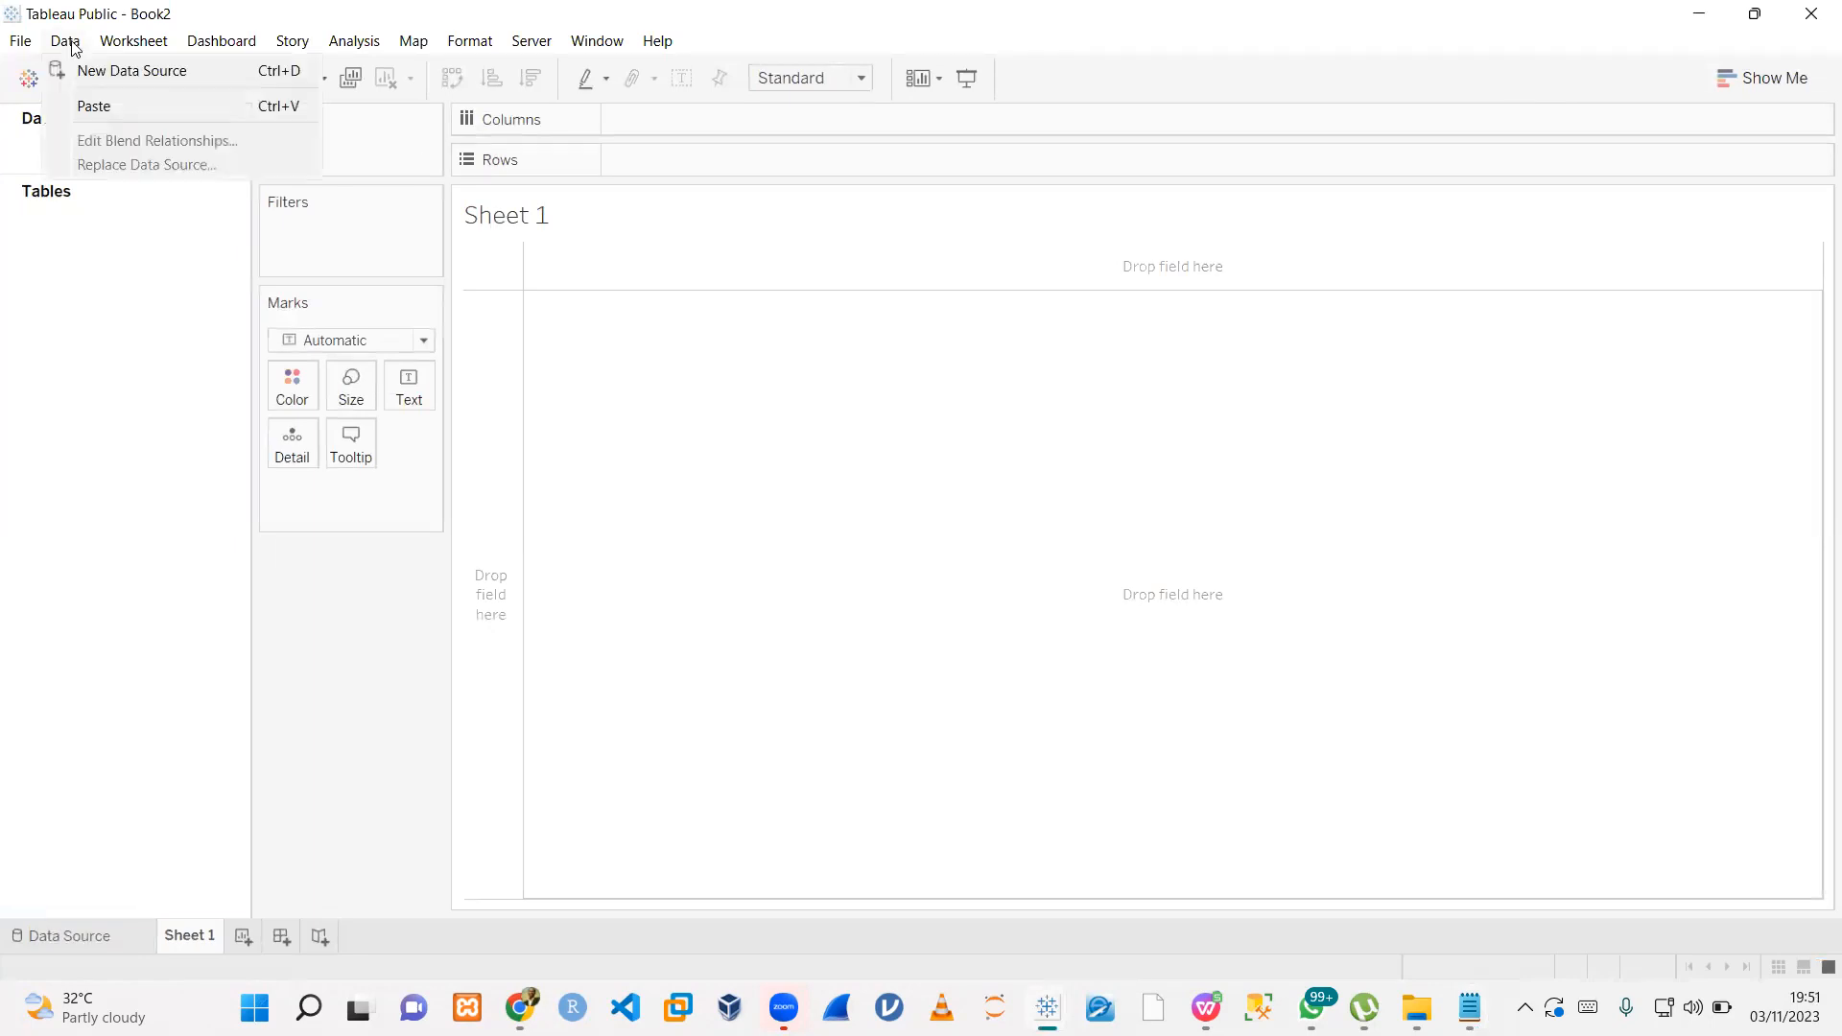
click(106, 75)
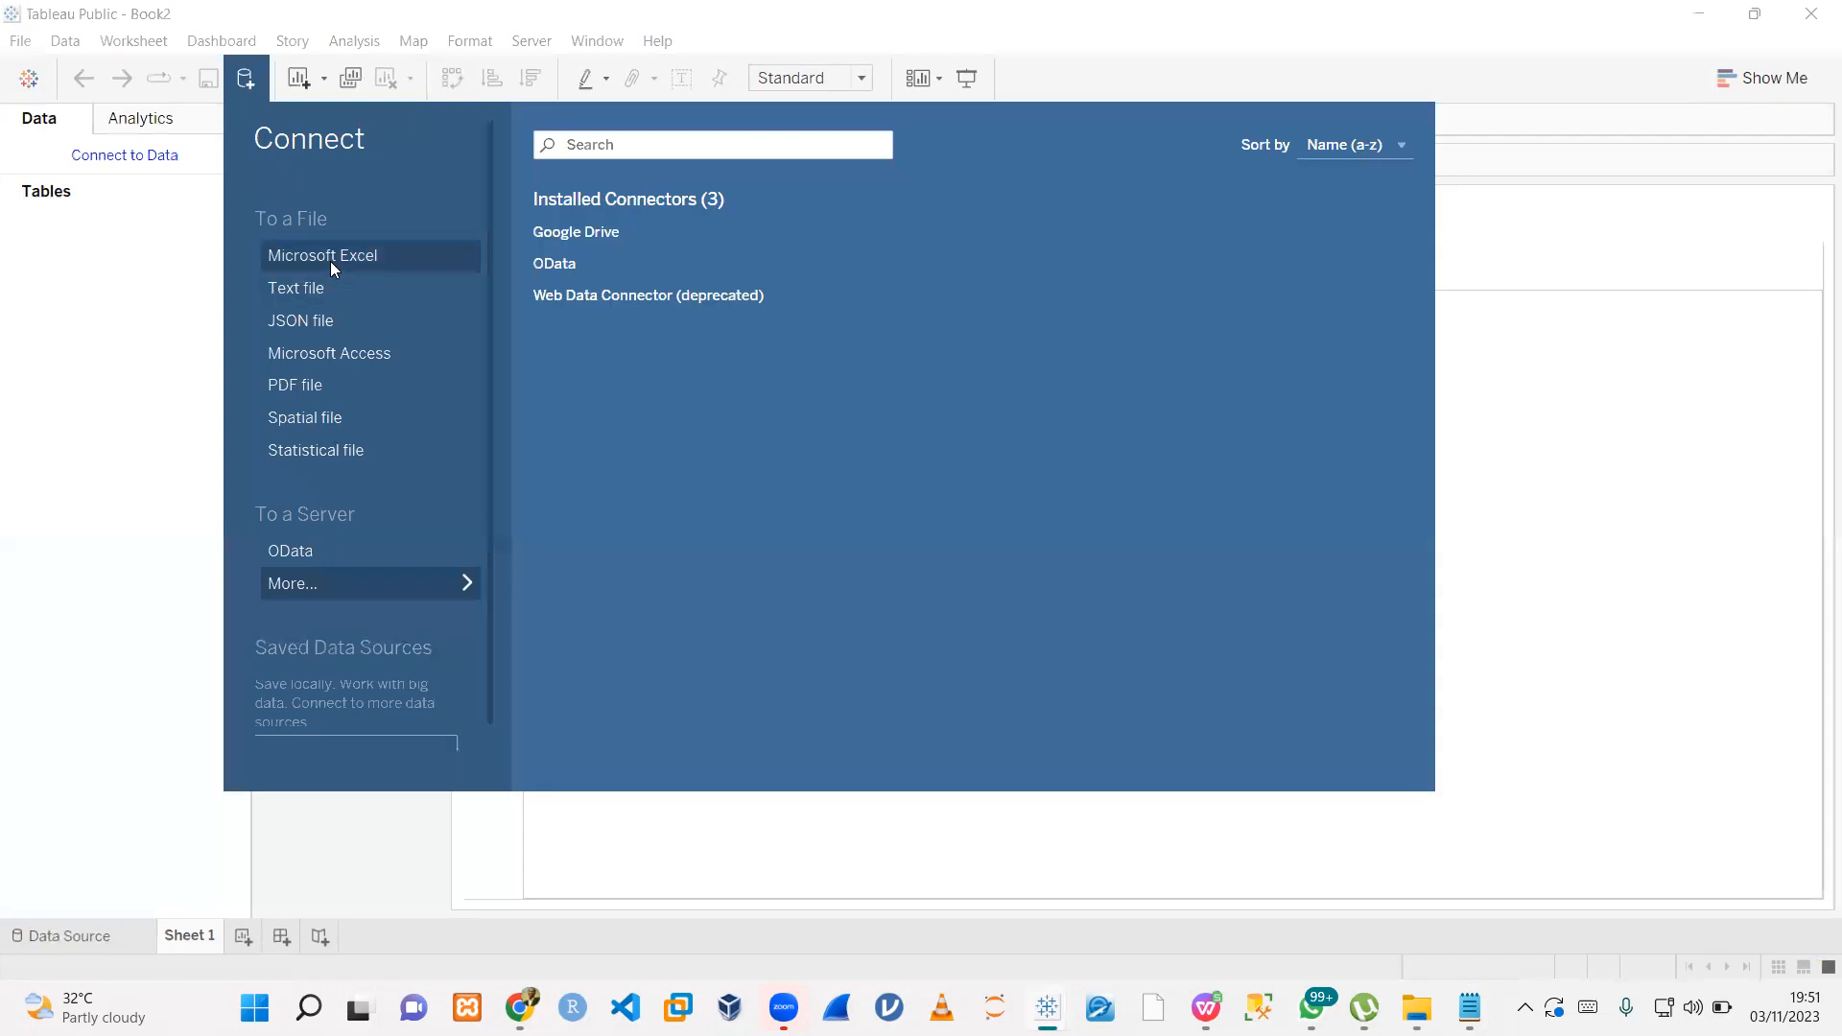
click(330, 261)
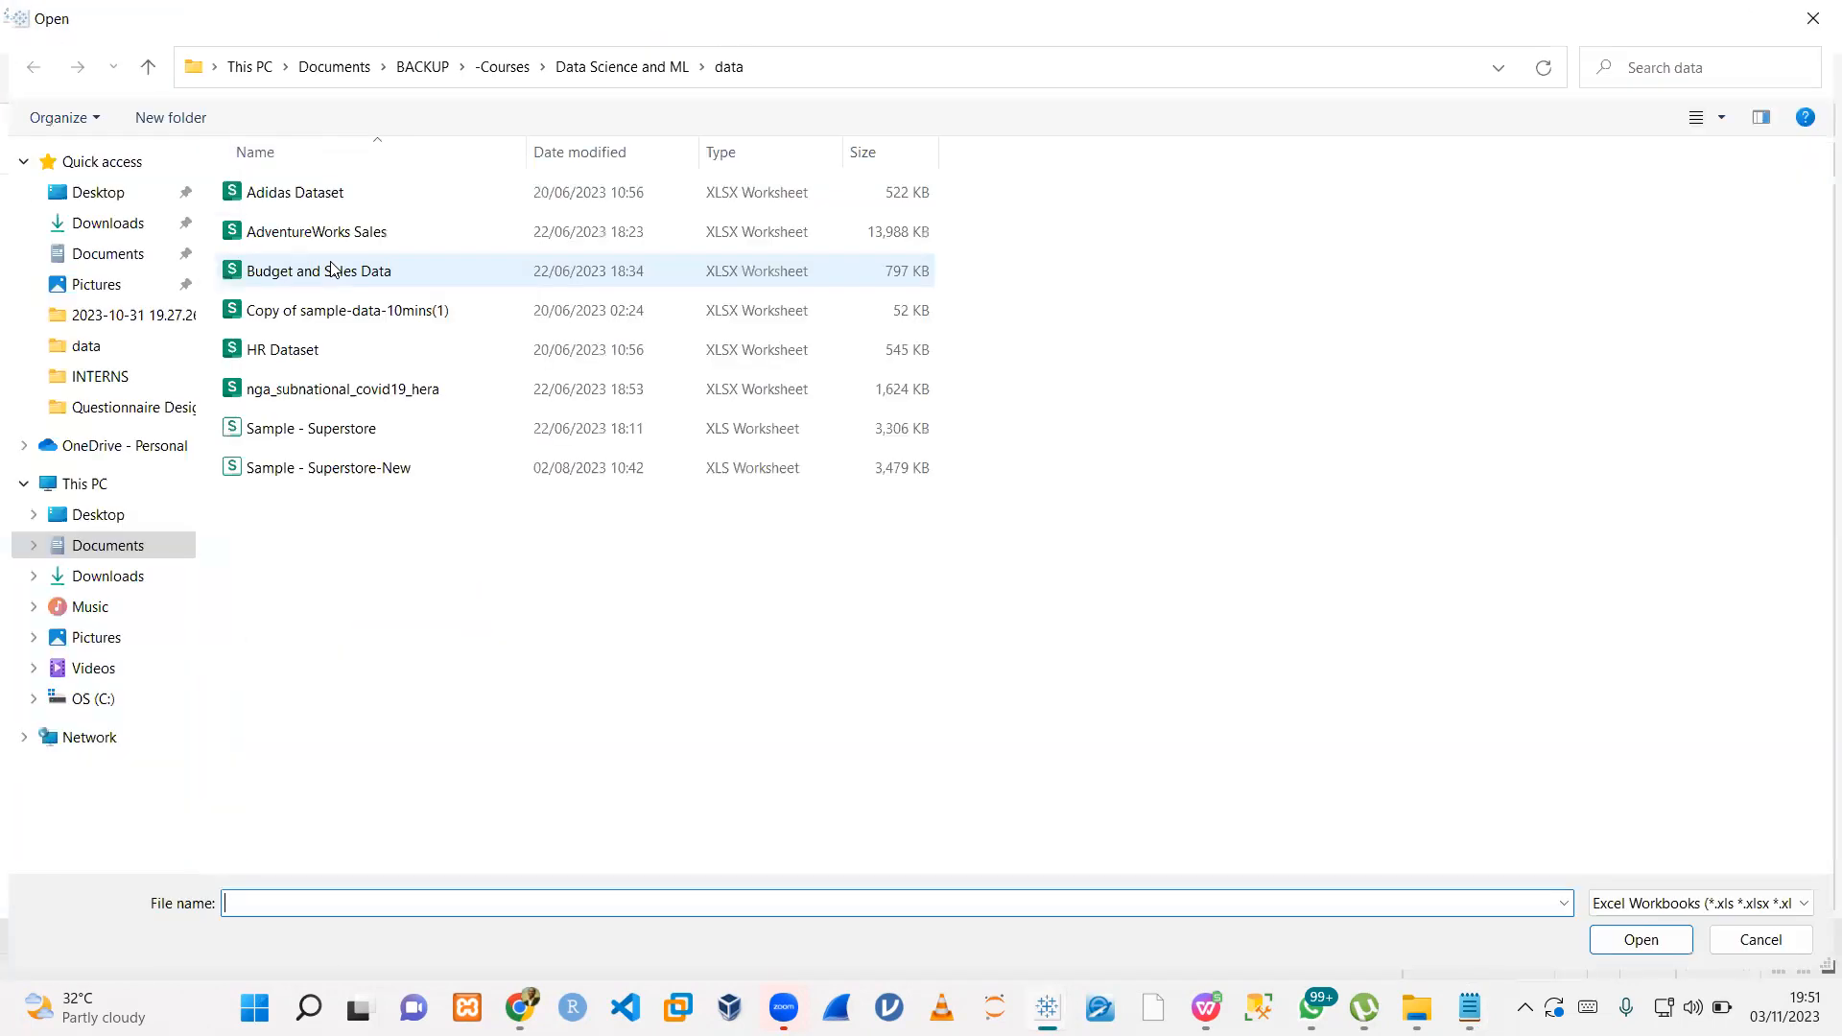
double_click(351, 317)
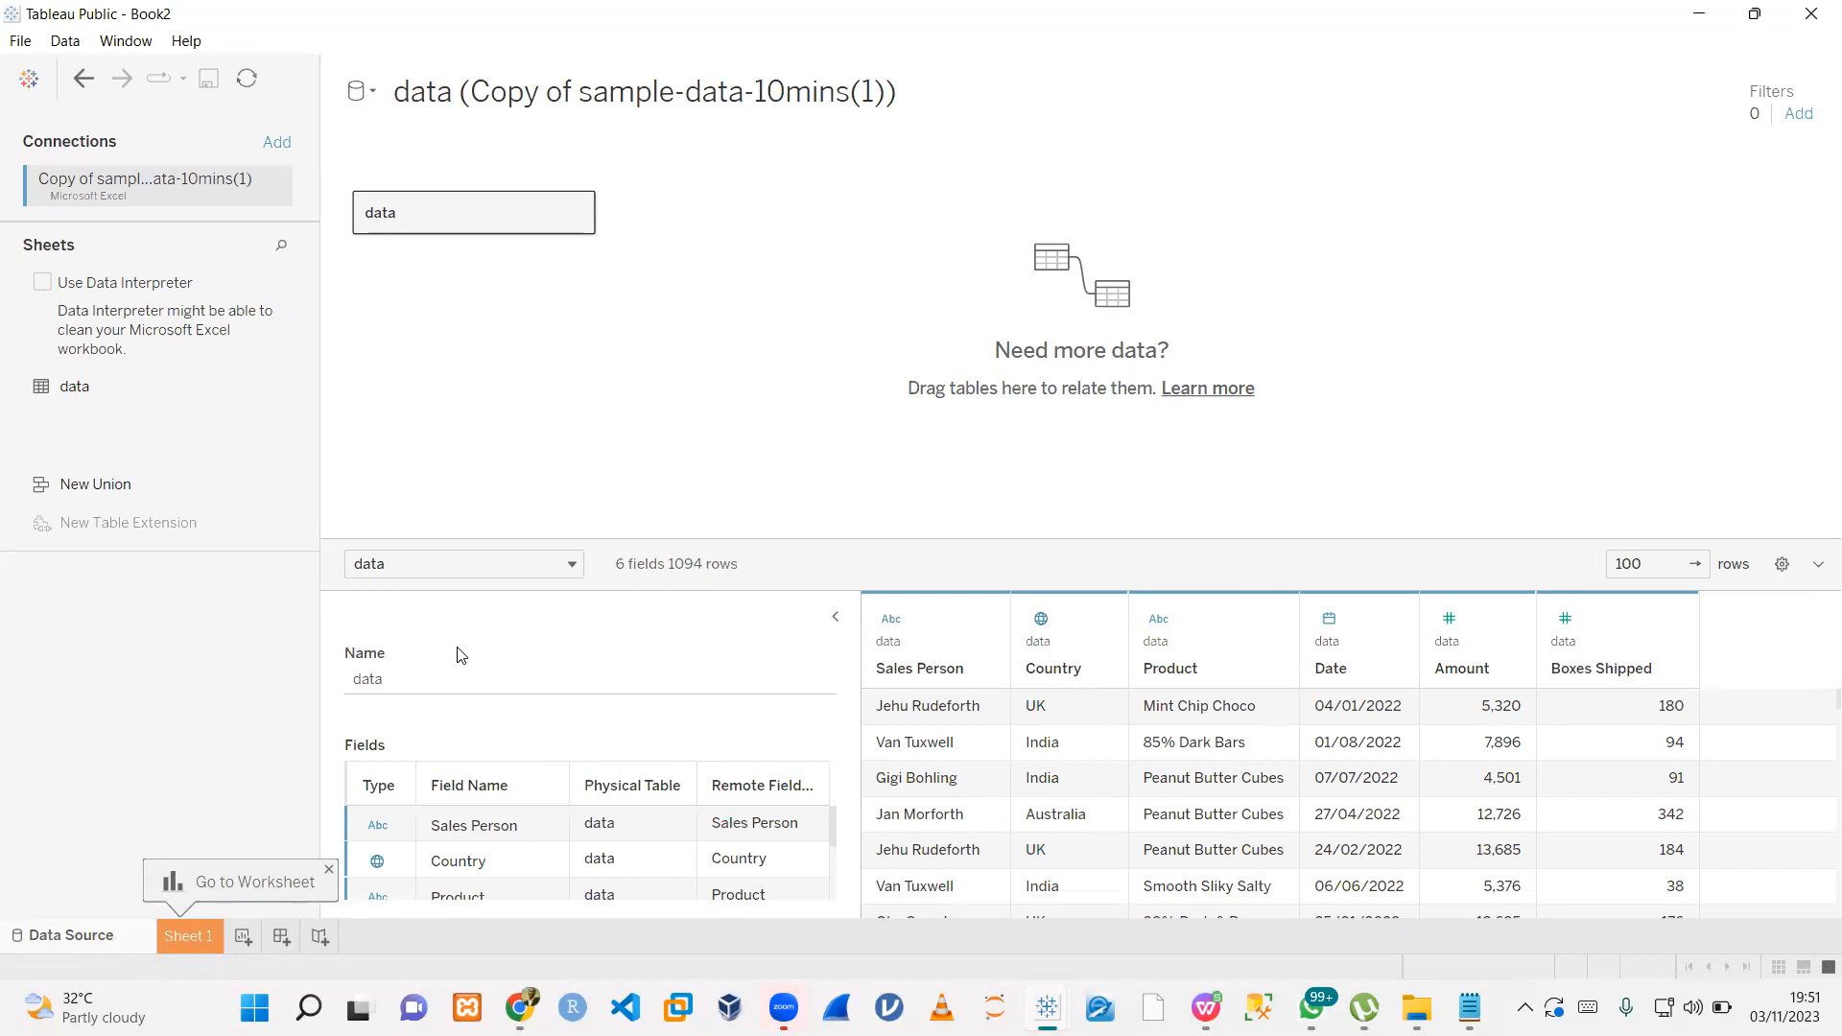
click(329, 872)
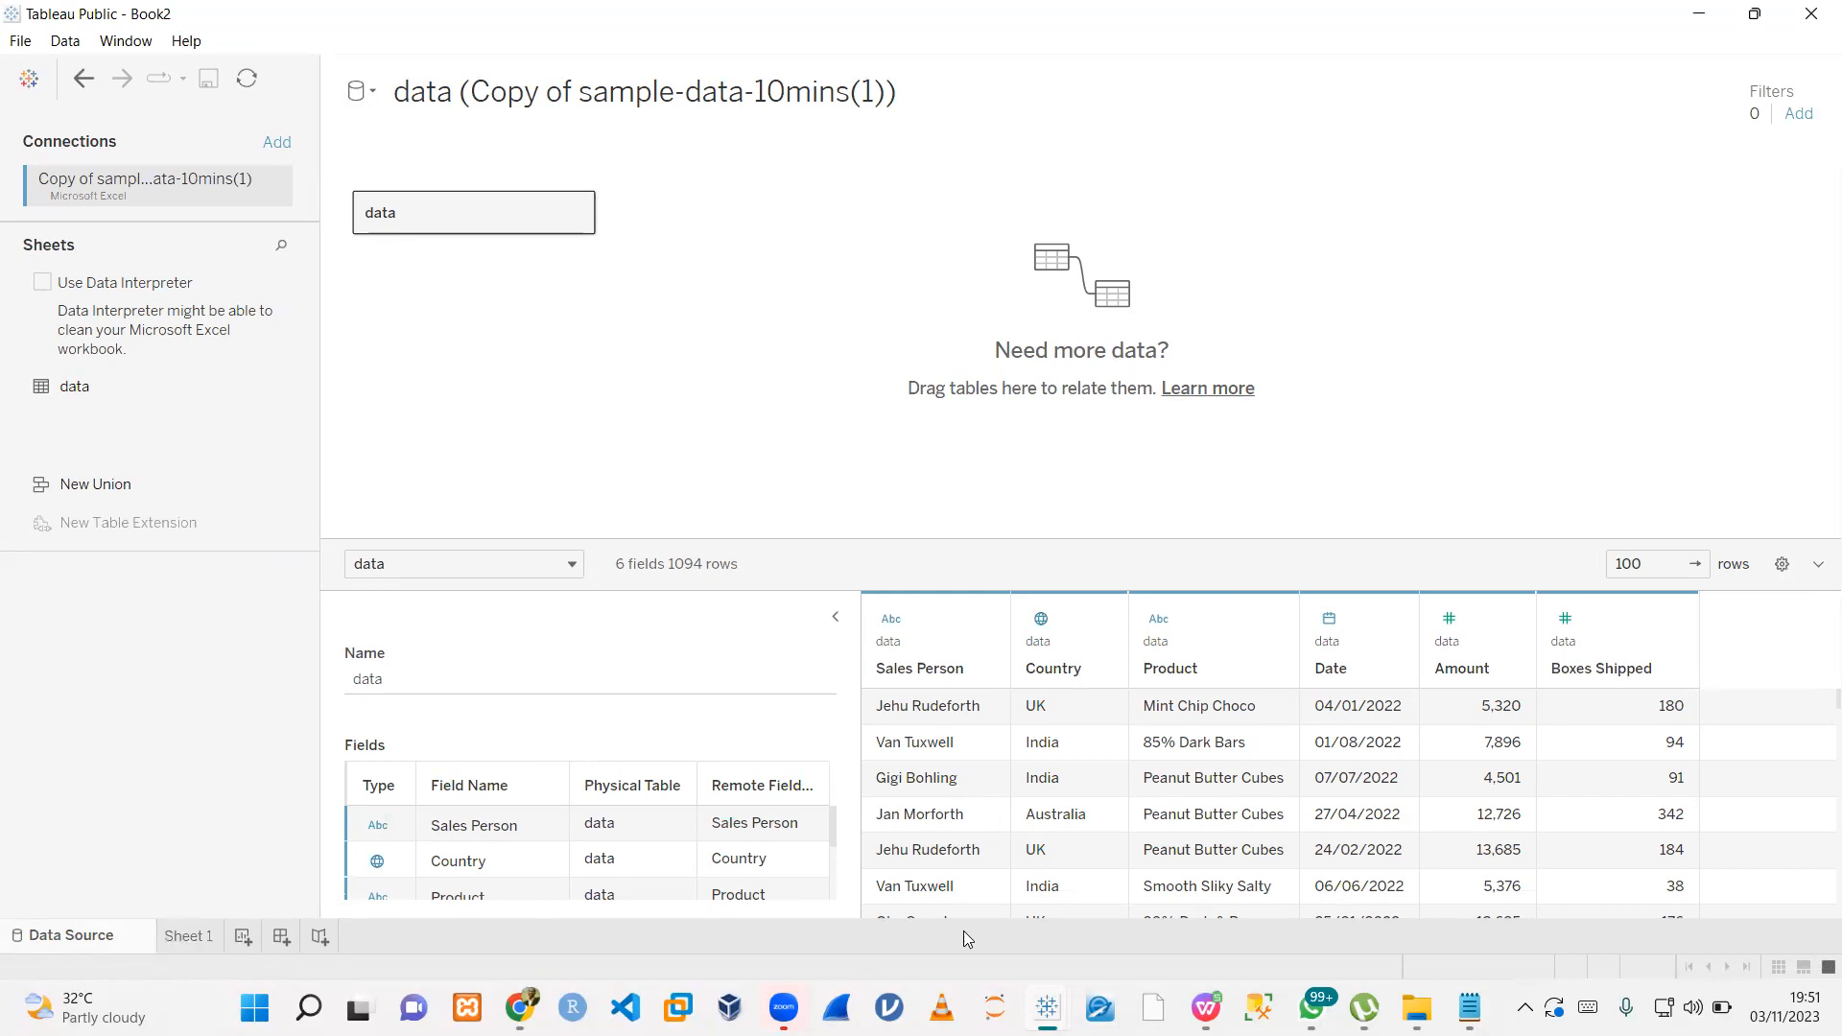
- Add four blank worksheets after Sheet 1
mouse_move(1470, 1008)
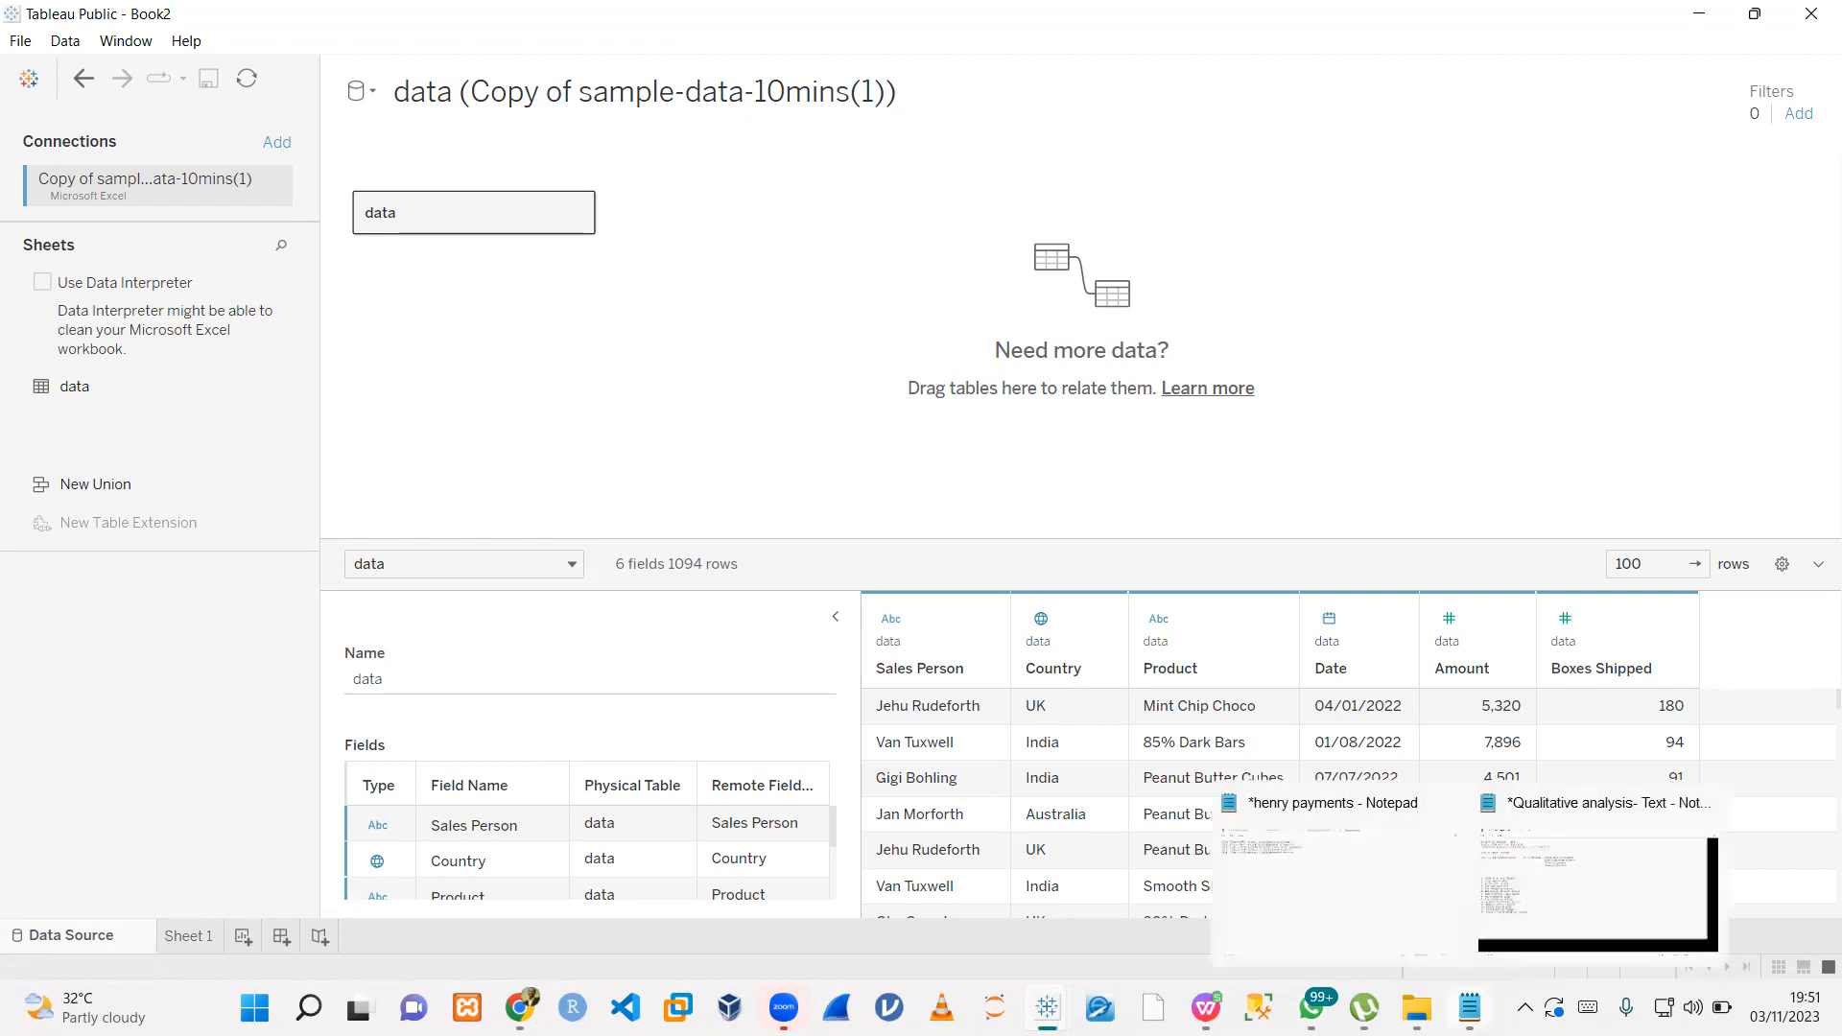
click(241, 938)
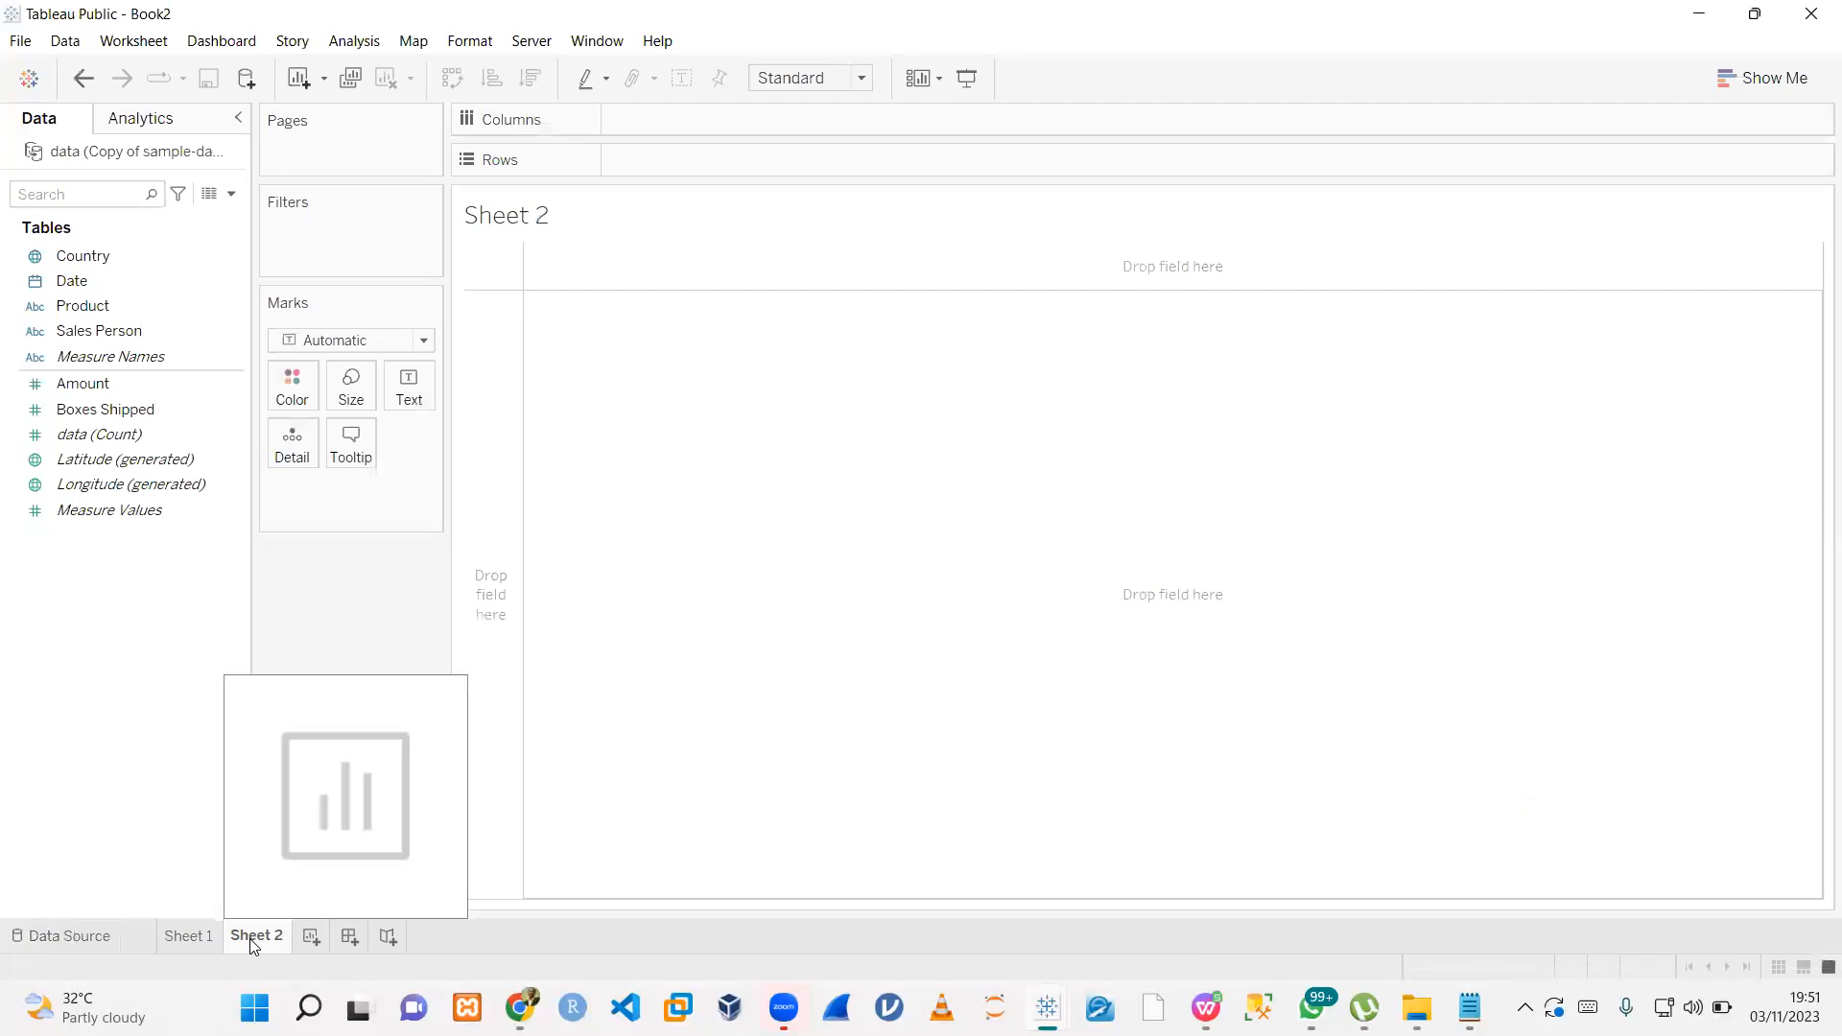
click(311, 939)
click(377, 938)
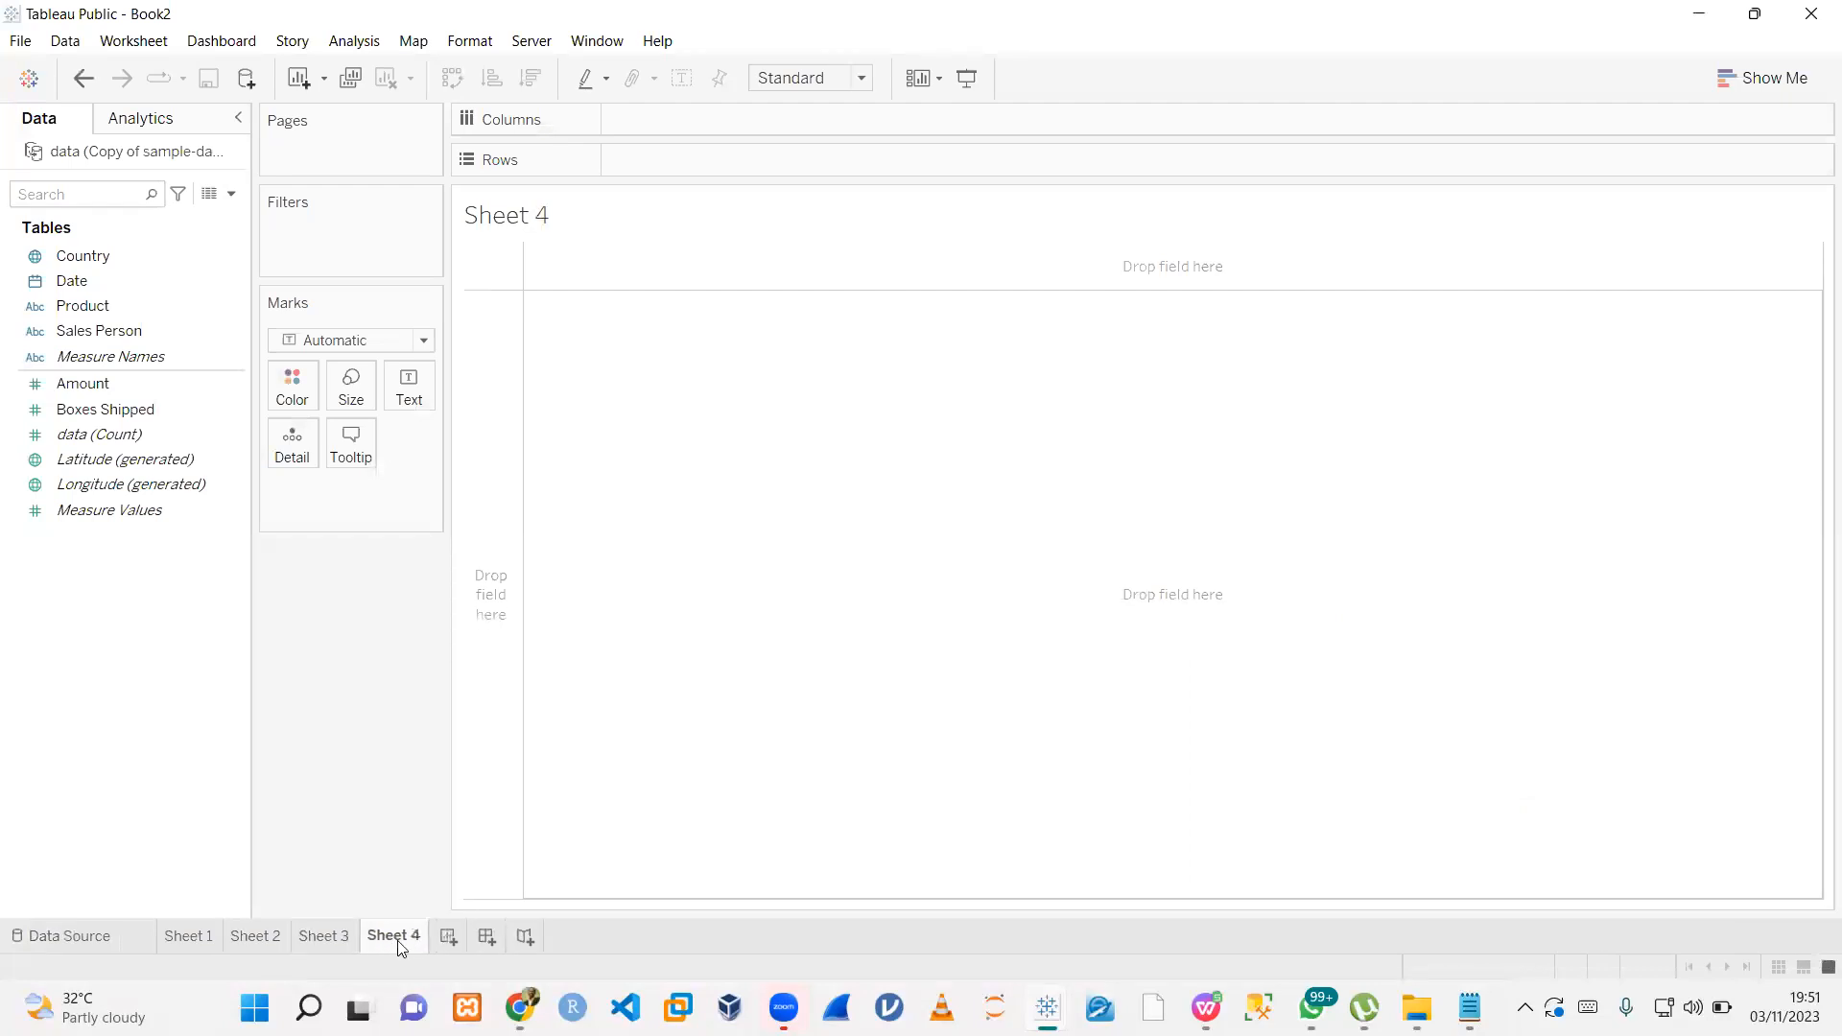
click(446, 939)
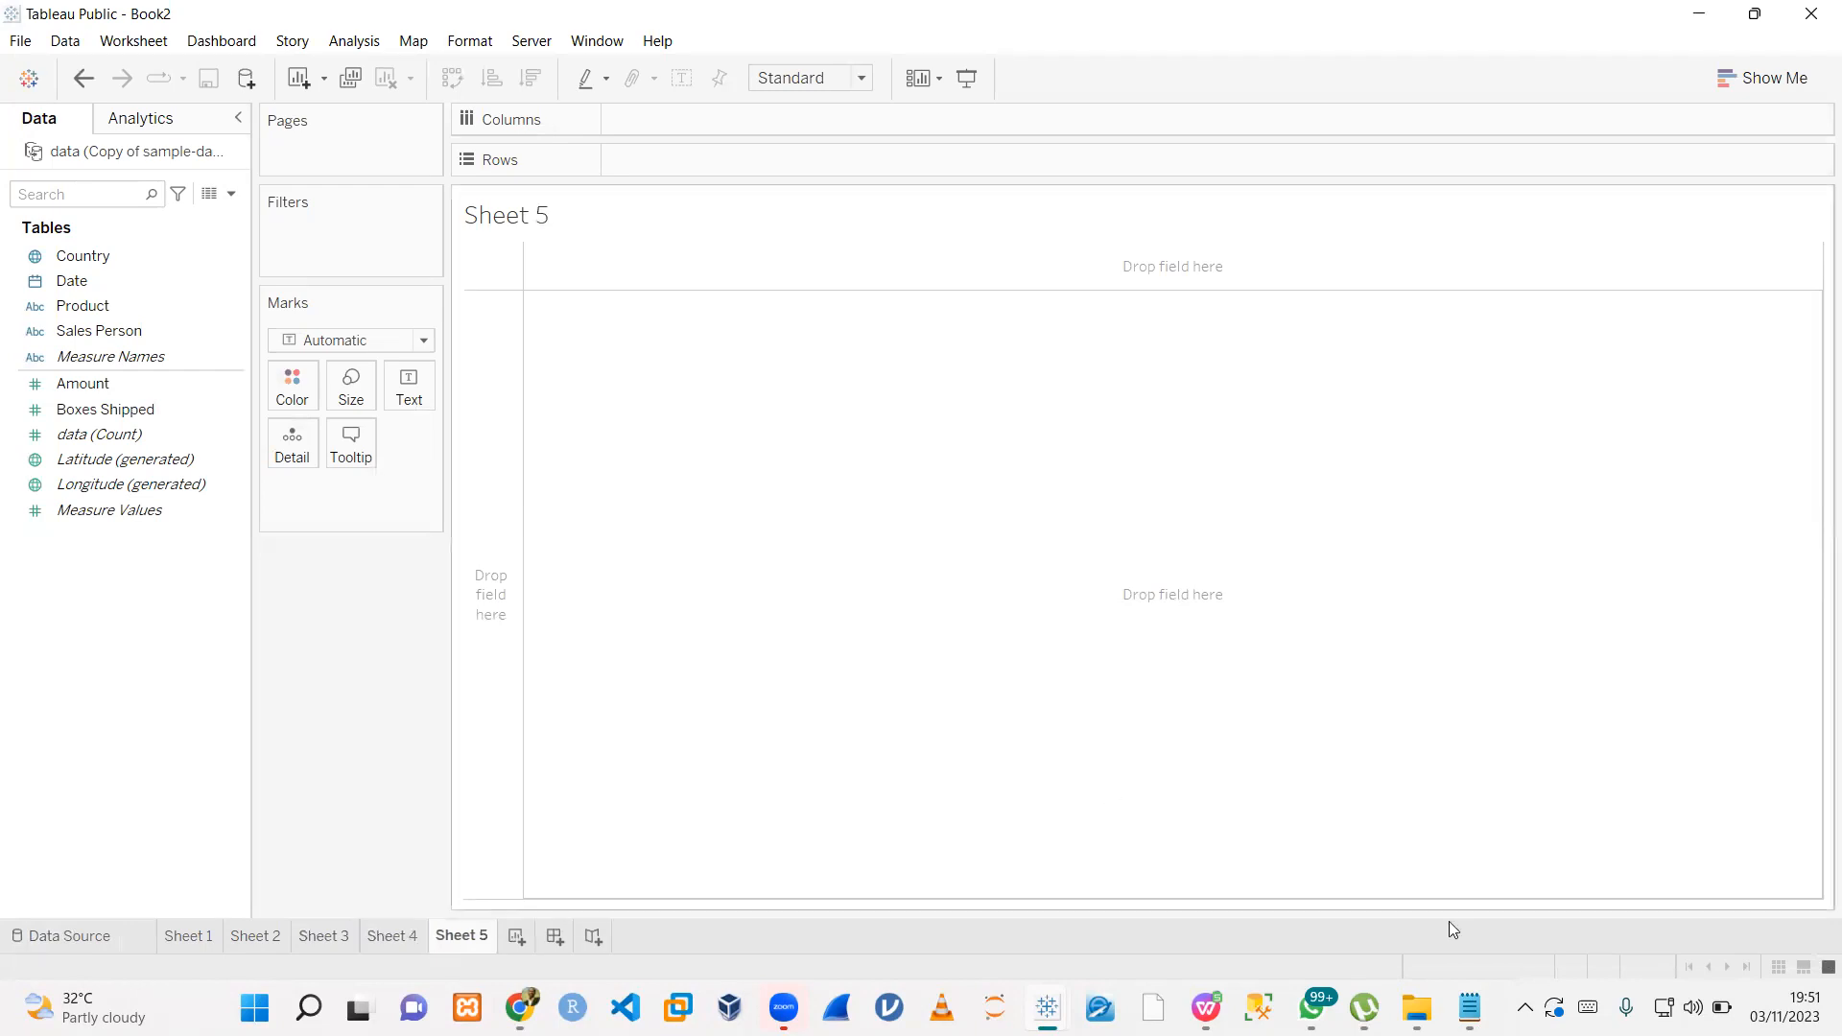
- Review questions 1 to 7 in the Qualitative analysis note, and return to Sheet 5
mouse_move(1470, 1007)
click(1562, 940)
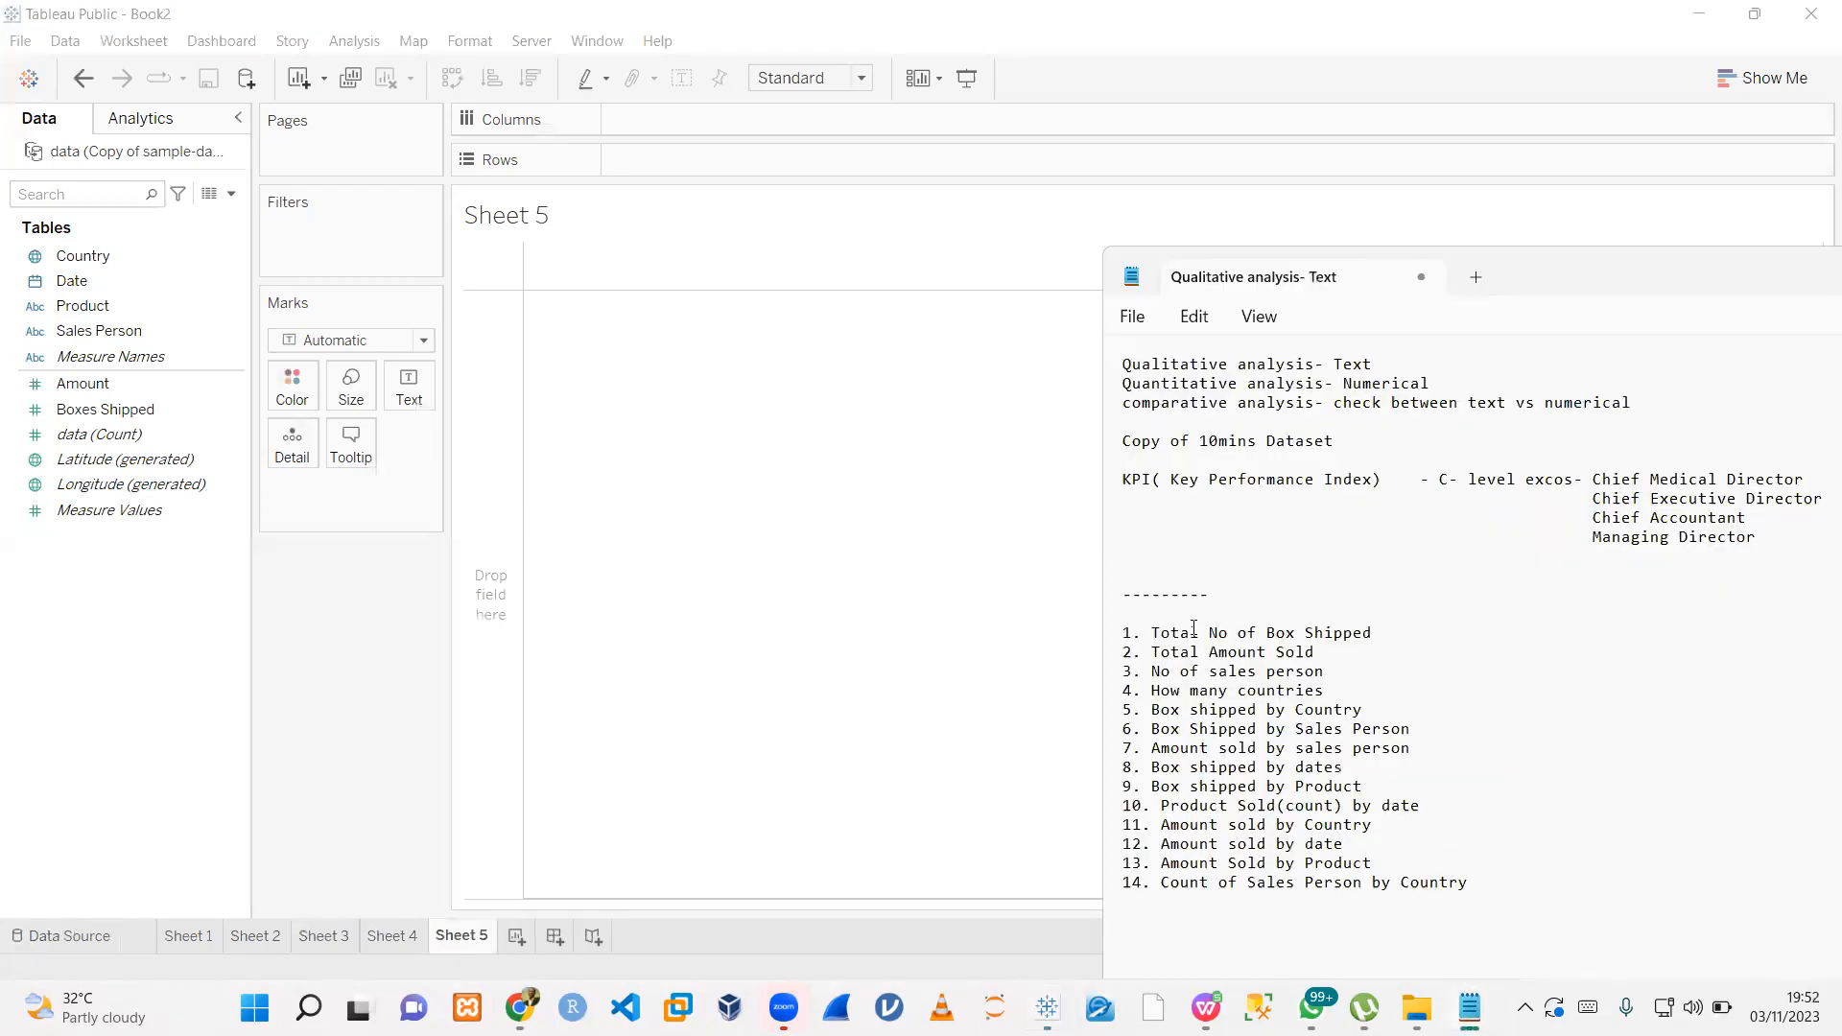
drag(1151, 633, 1314, 653)
drag(1151, 672, 1294, 710)
drag(1209, 729, 1286, 748)
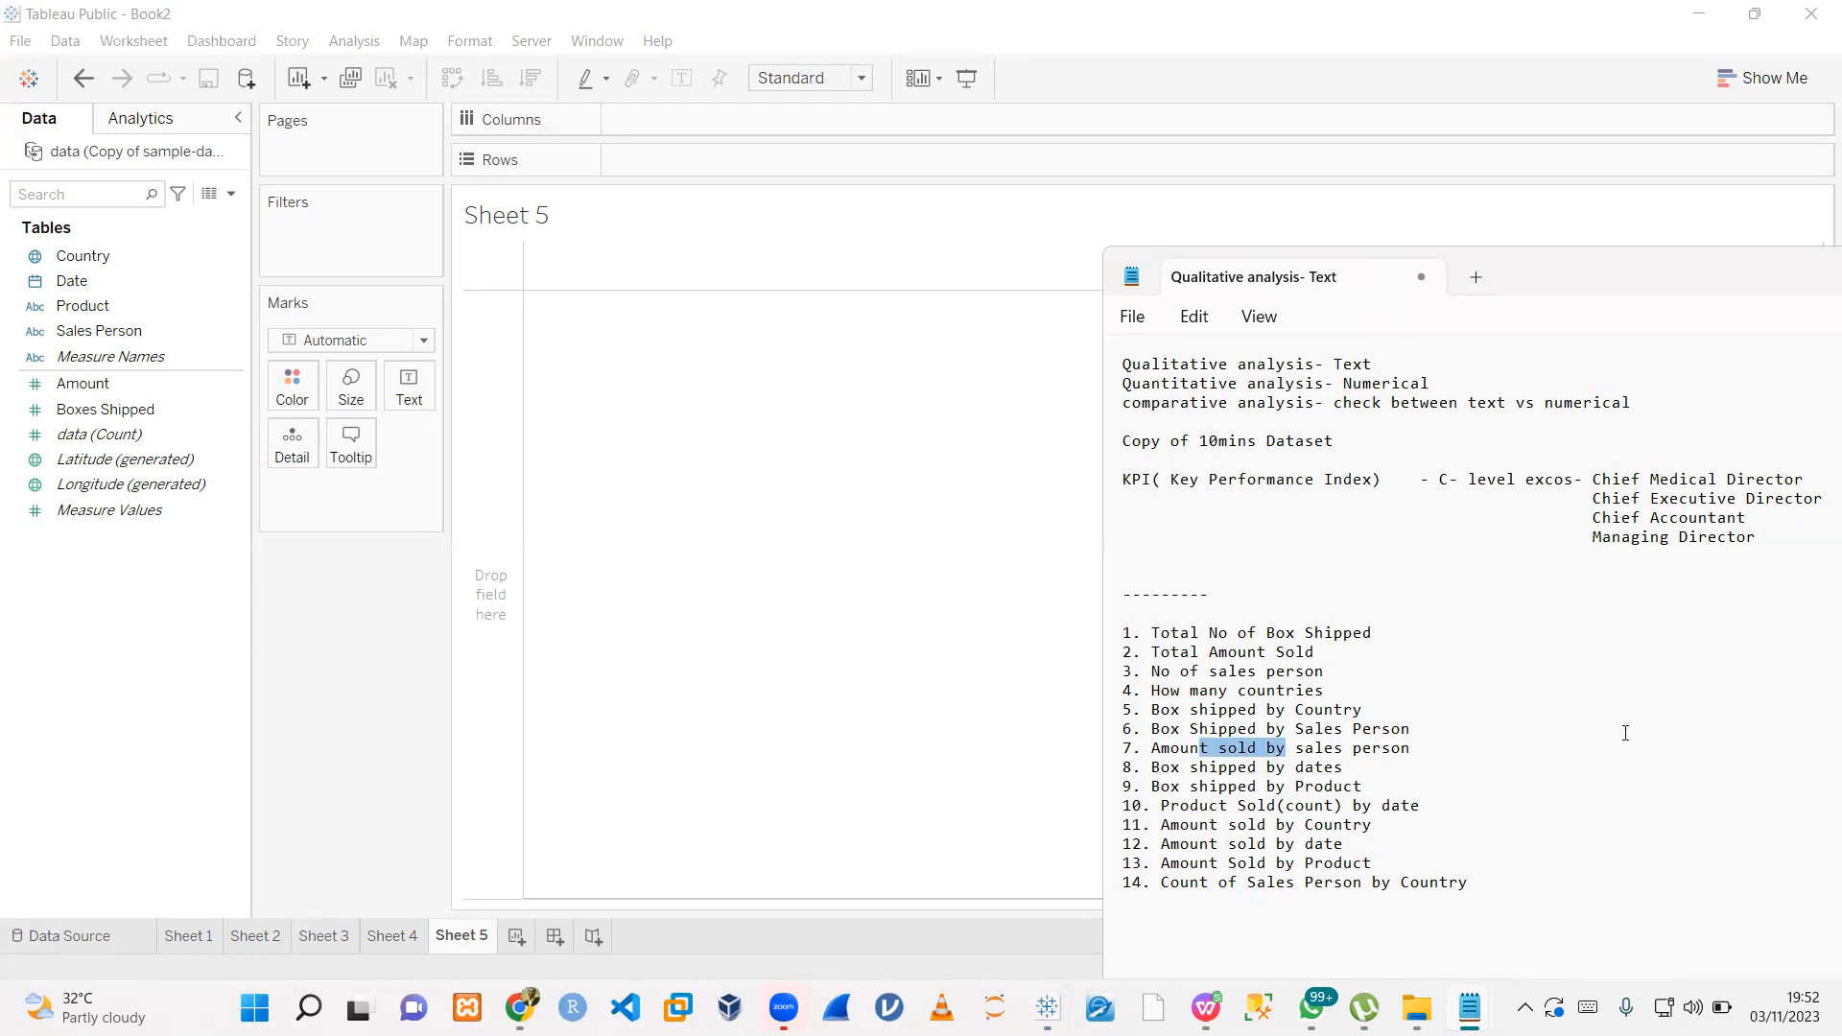
click(384, 605)
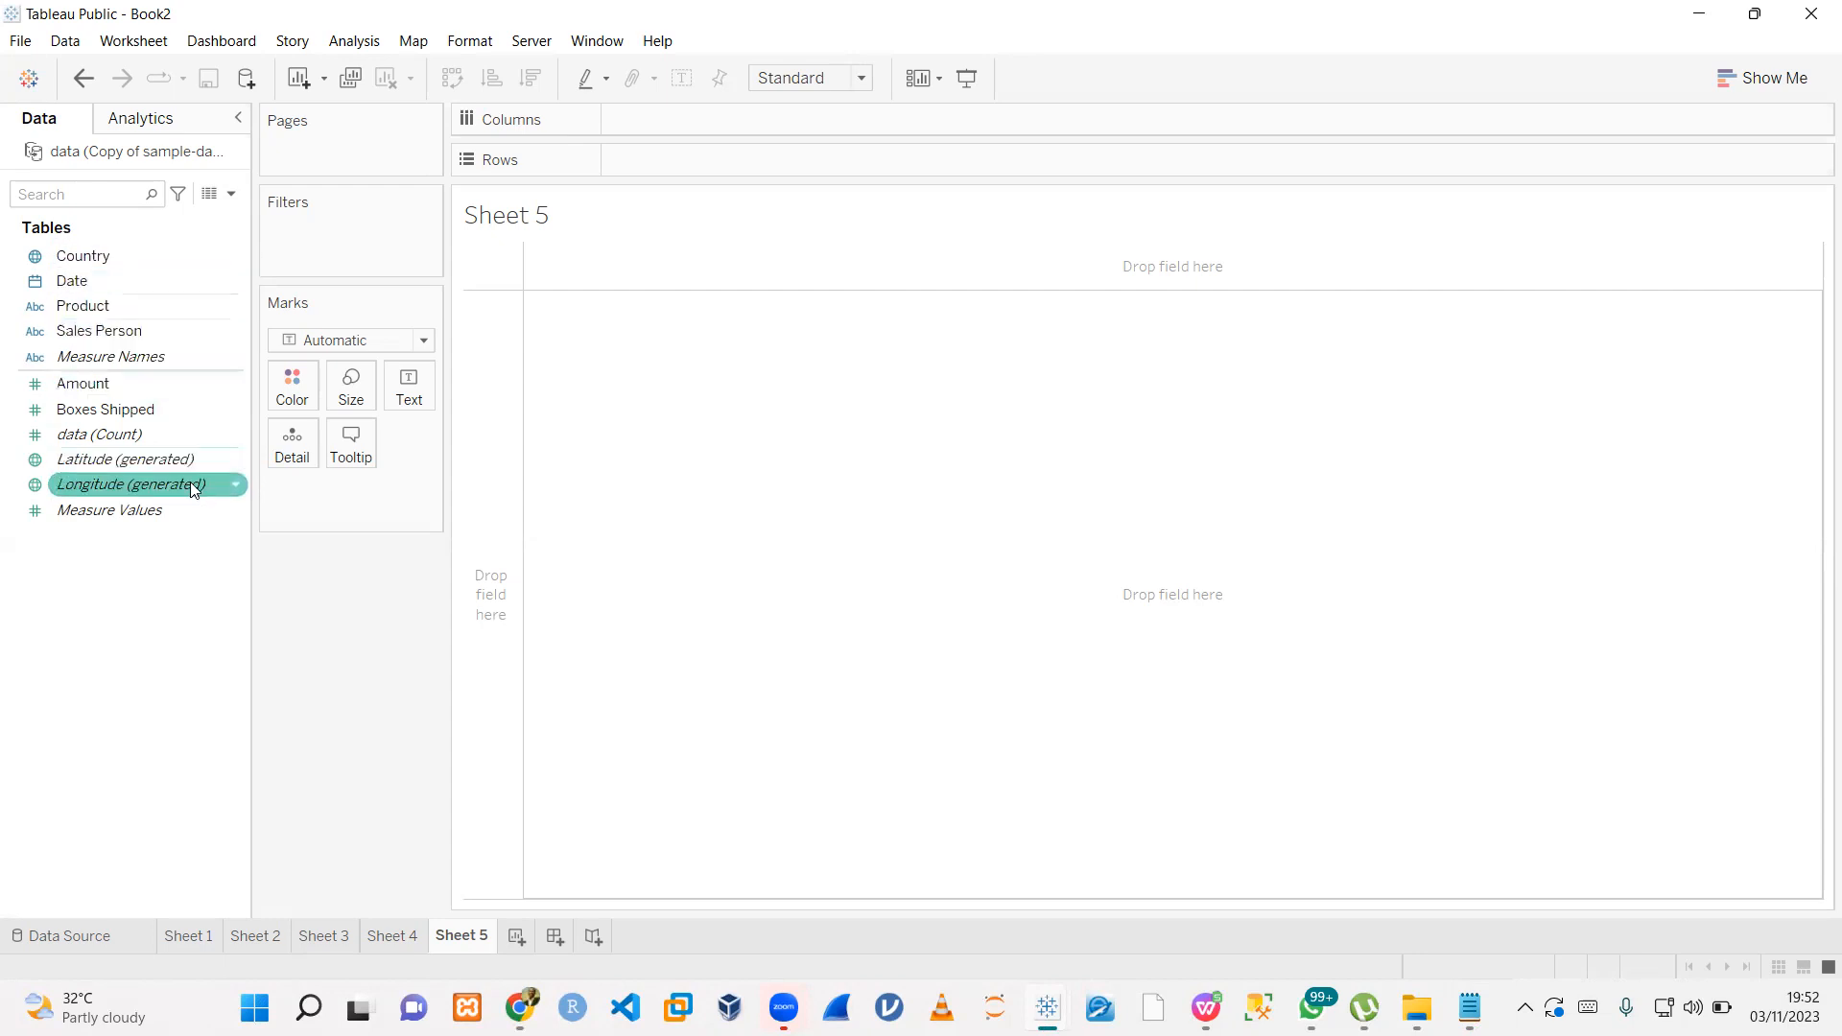
- Add a dashboard after Sheet 5, followed by a blank worksheet and a second dashboard
click(222, 43)
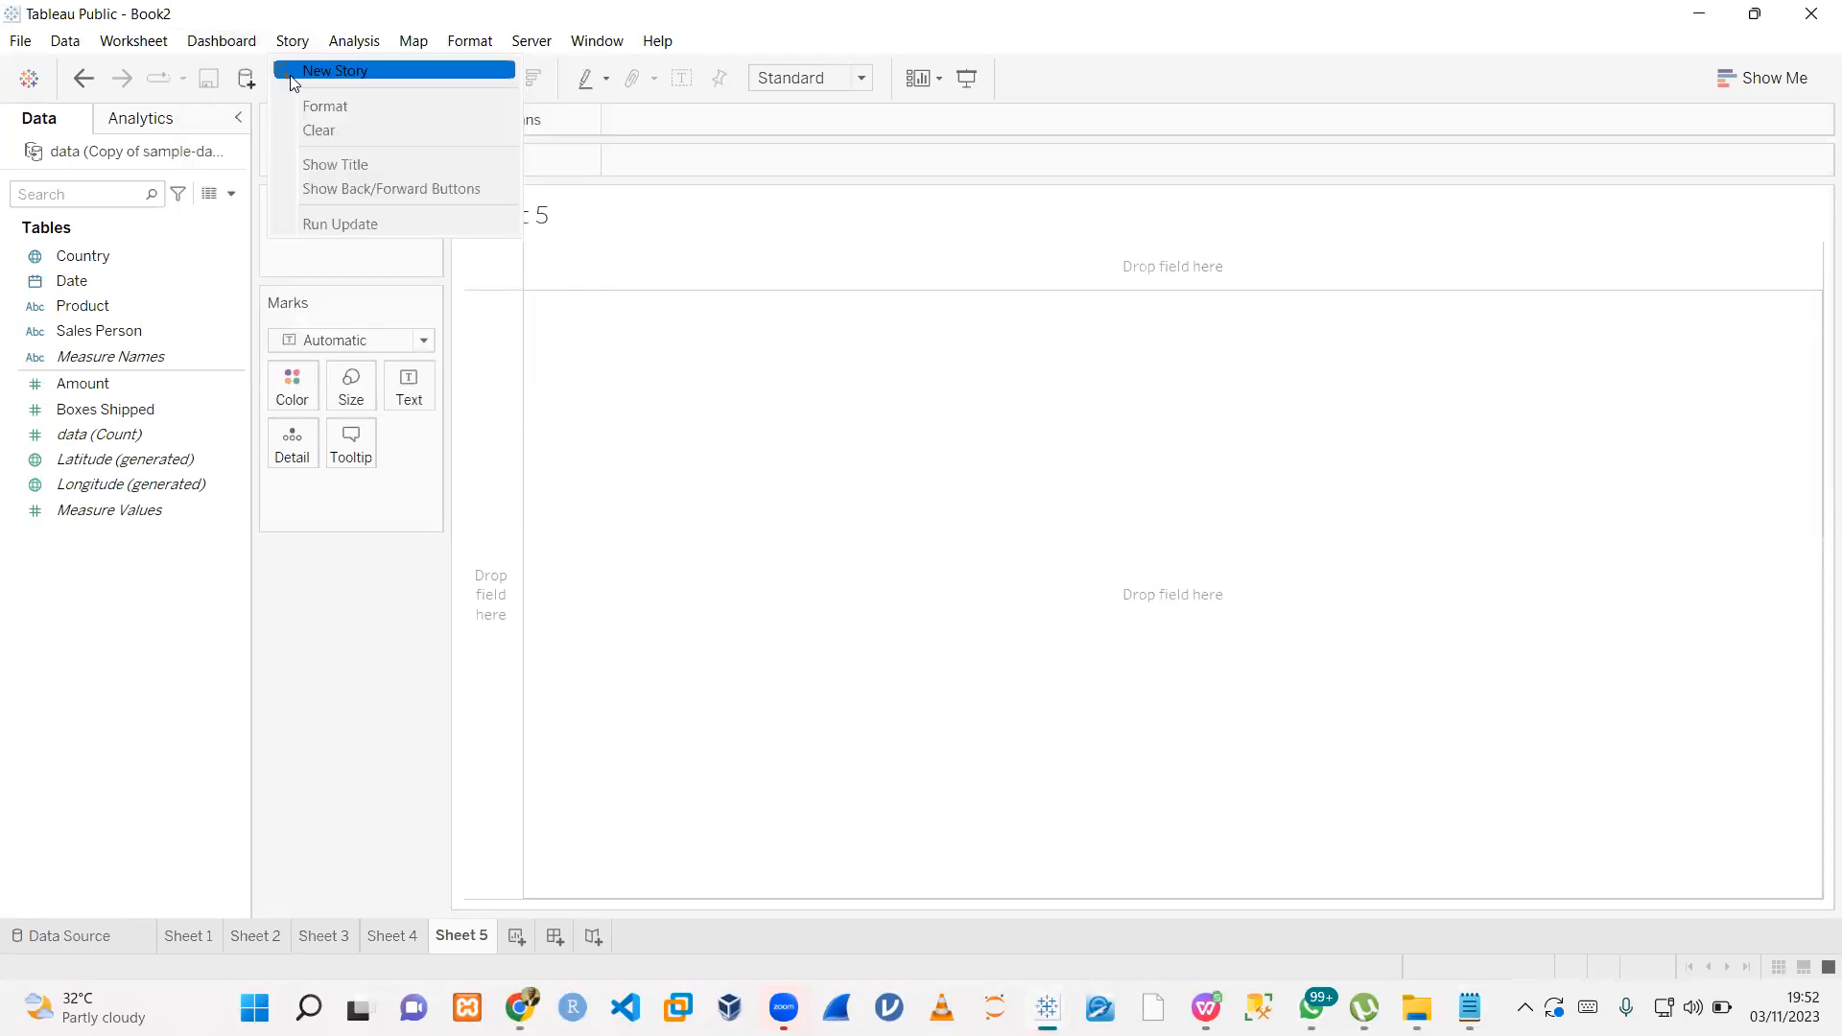
click(248, 83)
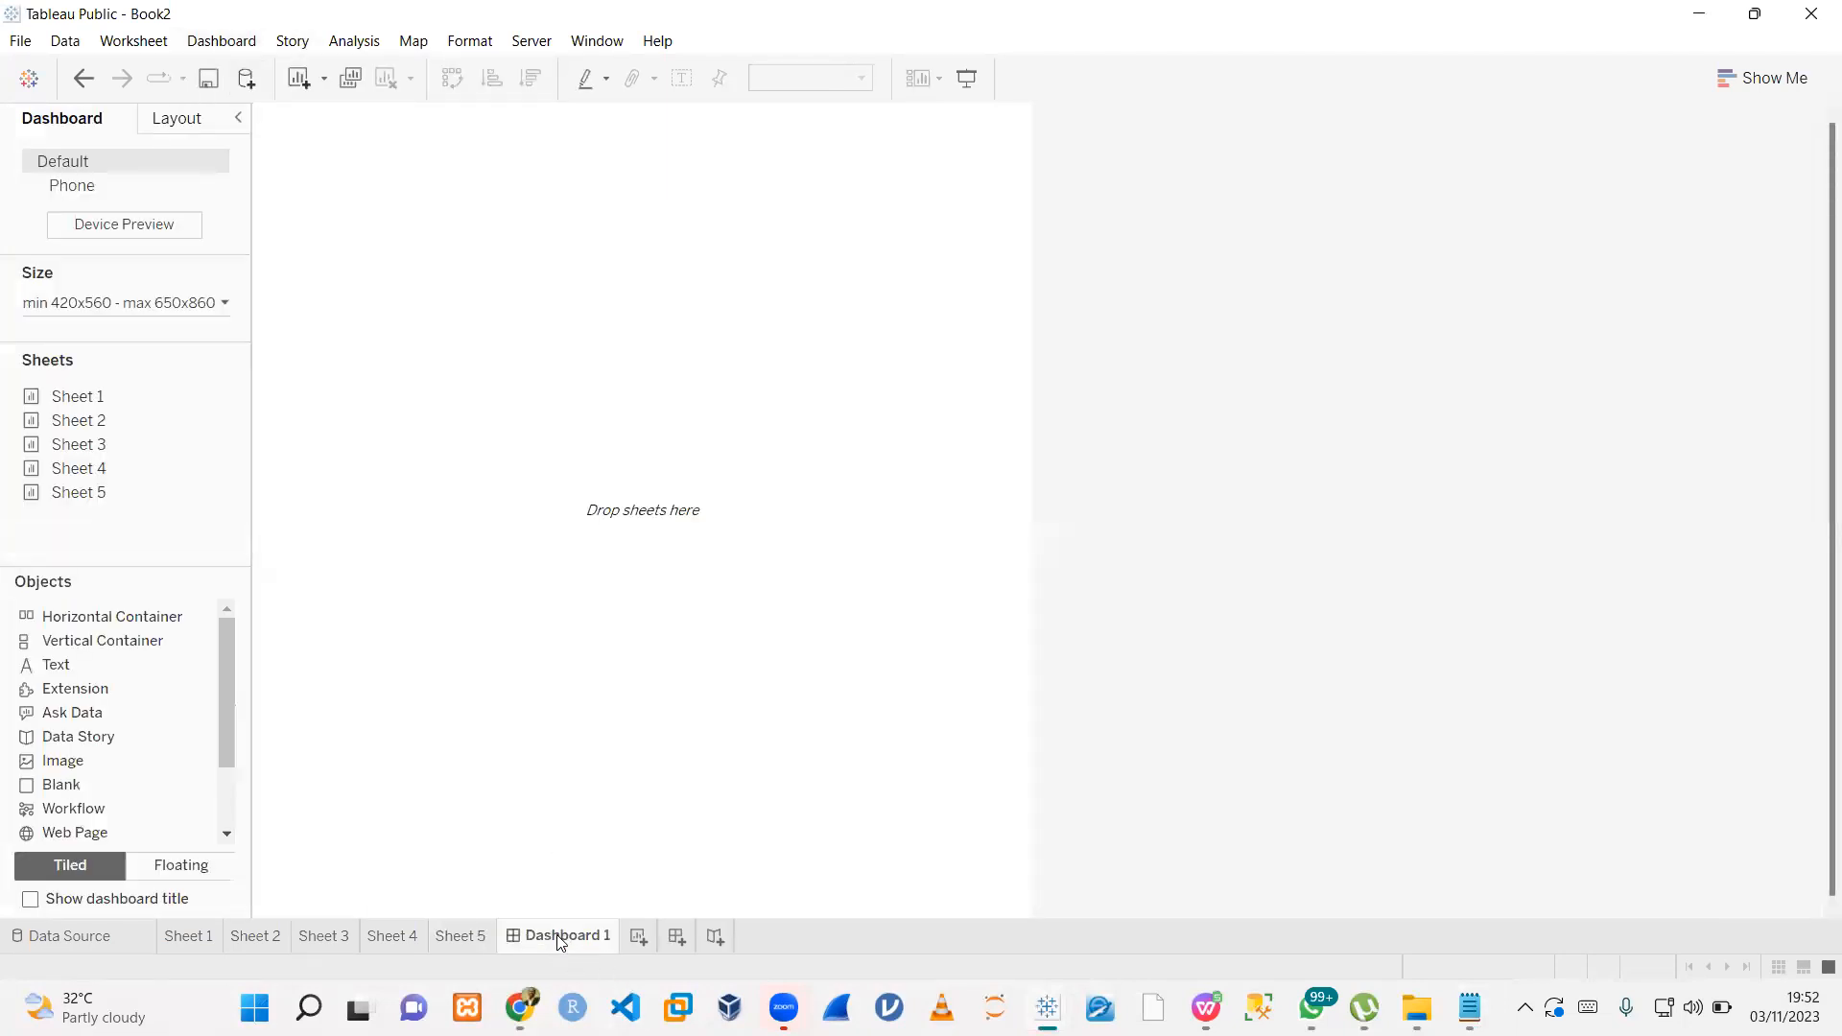
click(639, 937)
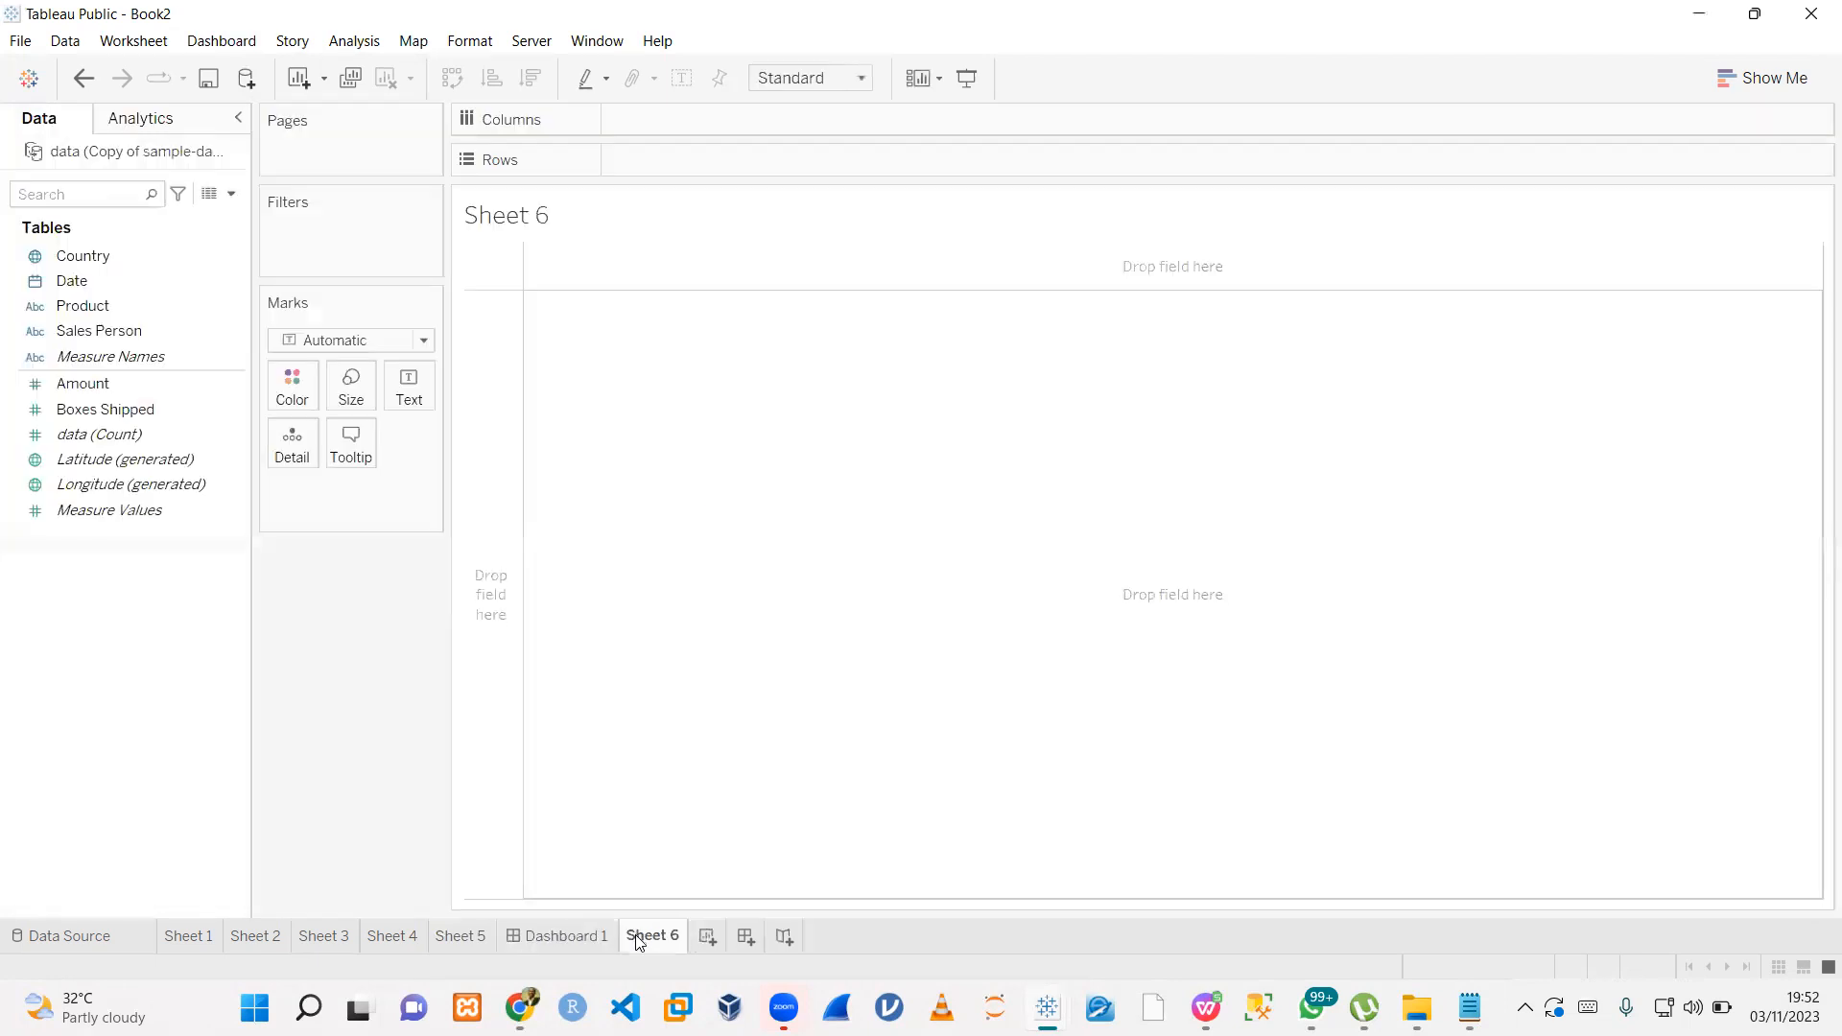
click(744, 937)
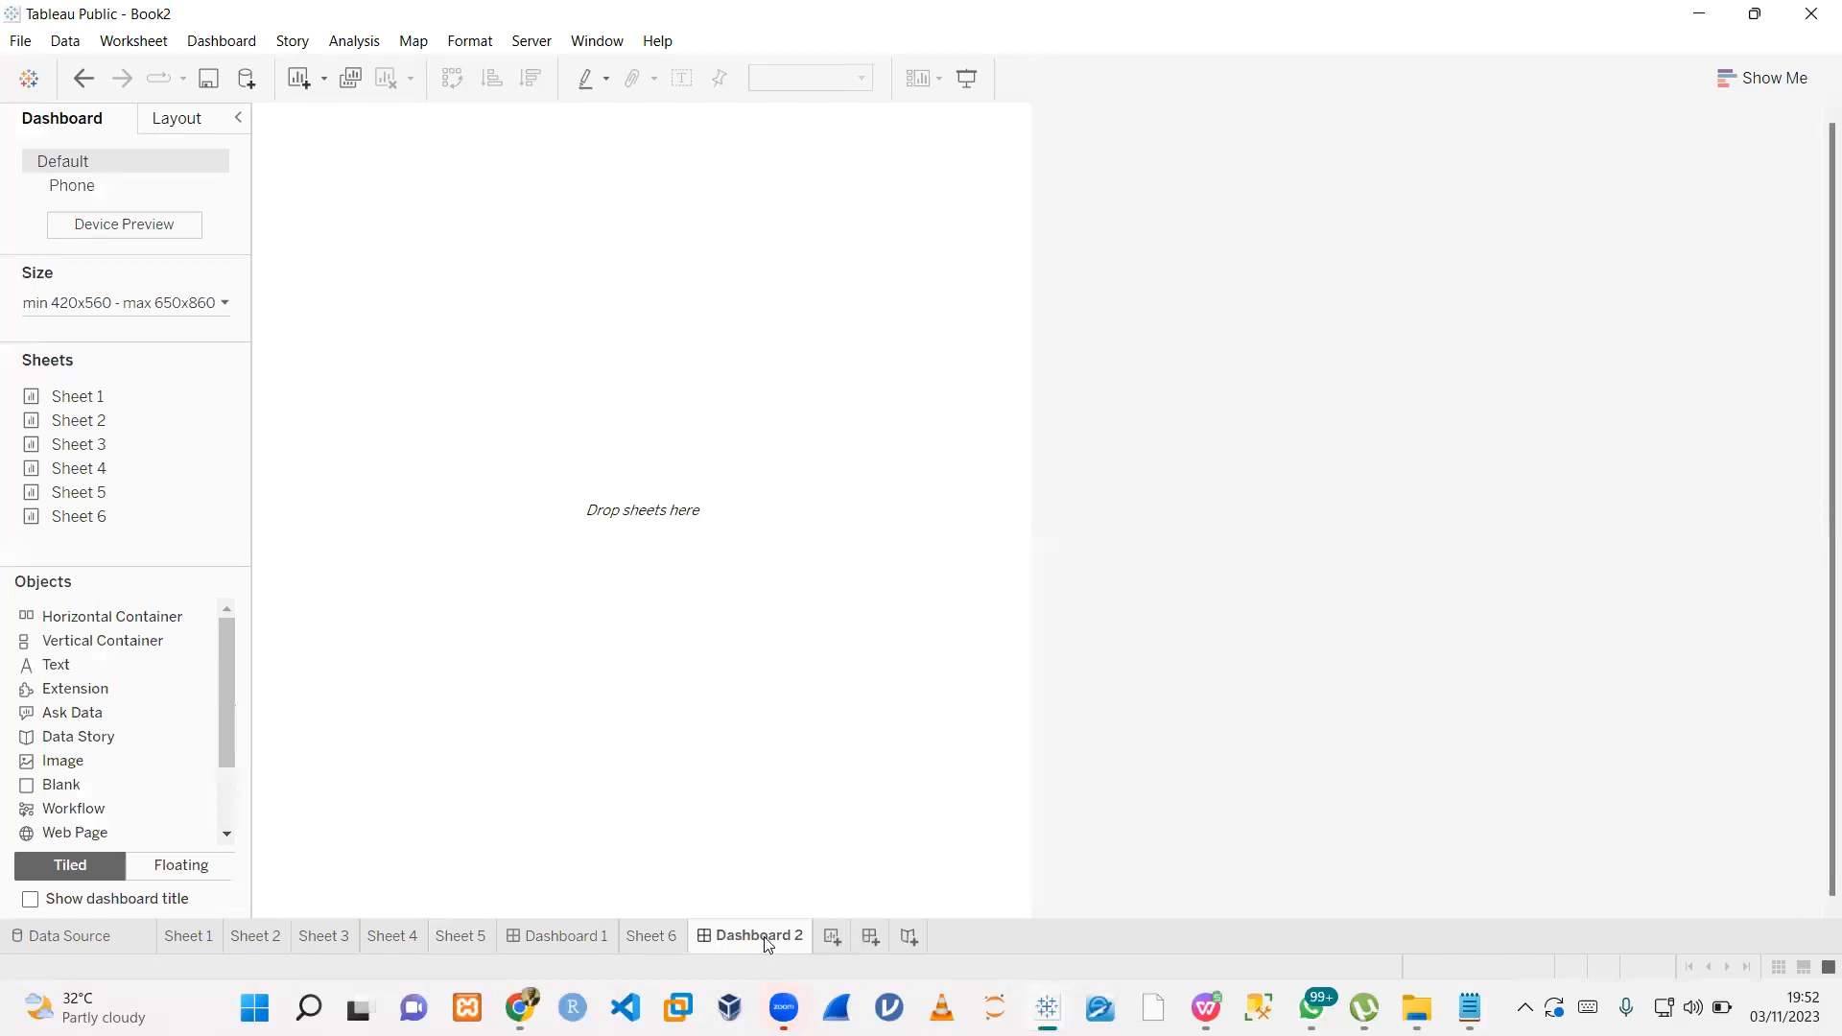
- Delete Dashboard 2 and Dashboard 1 from the workbook
click(220, 43)
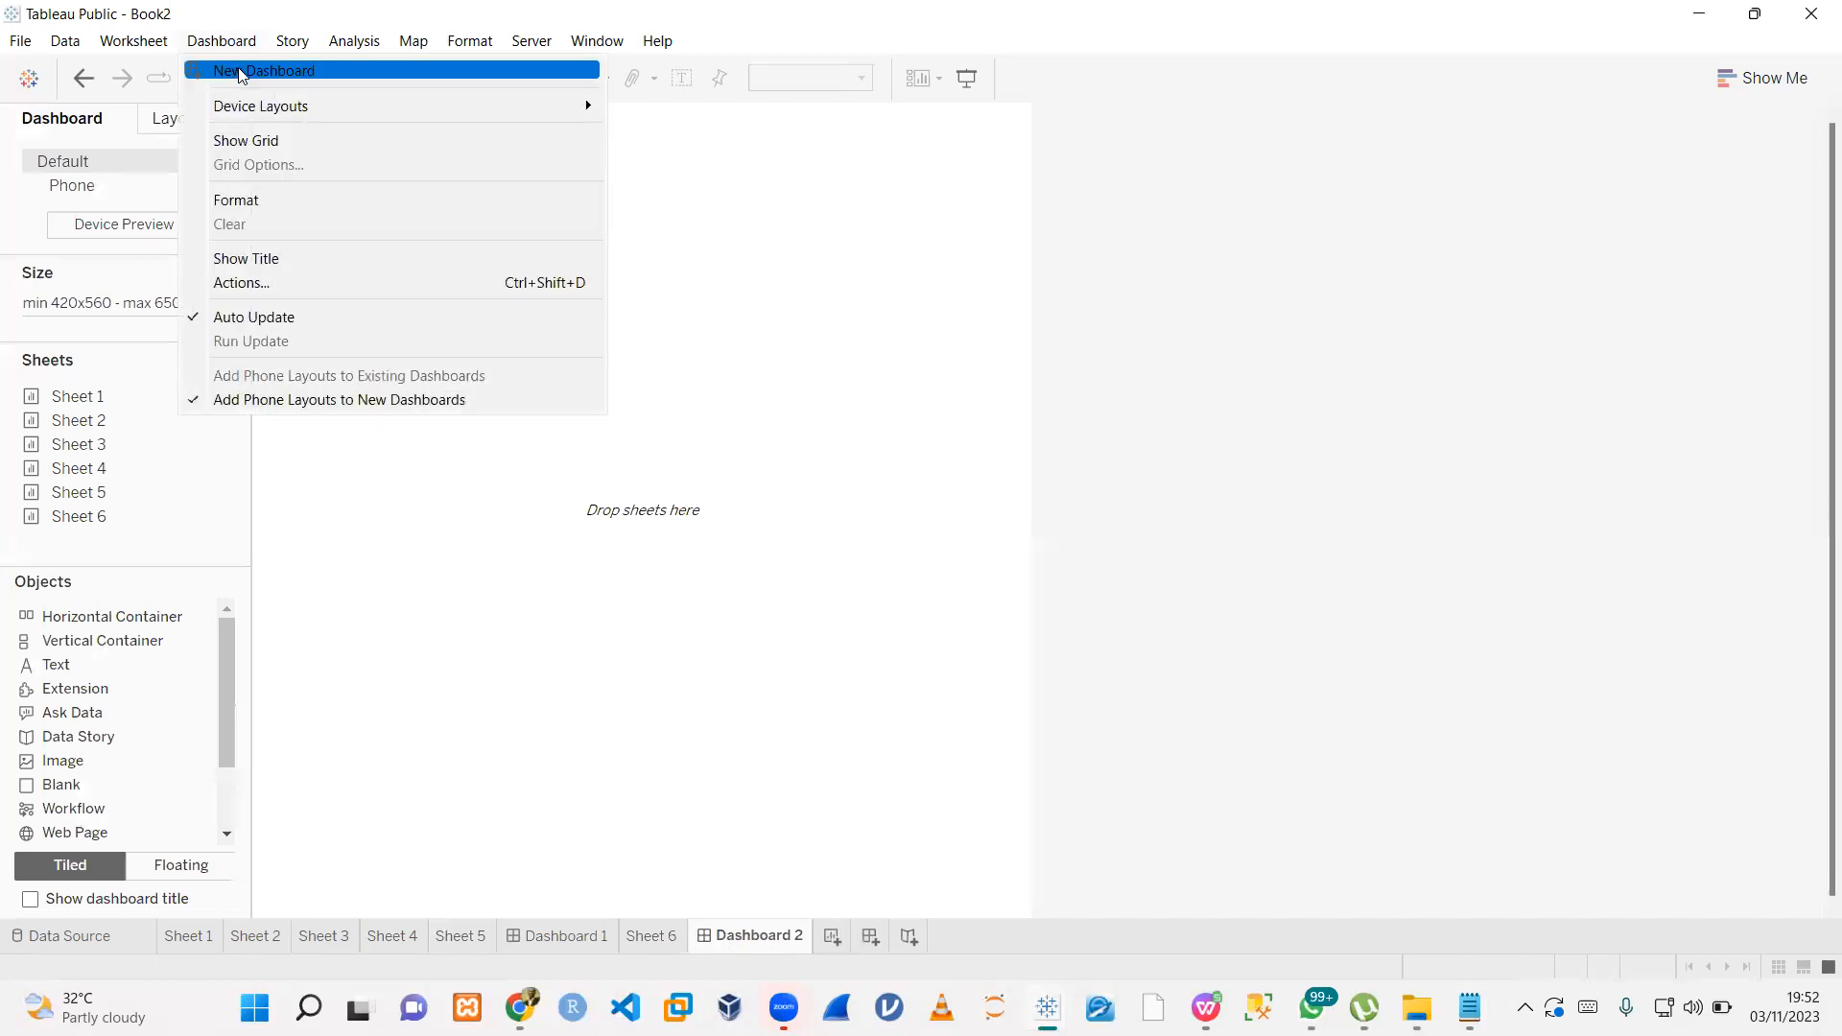
right_click(760, 936)
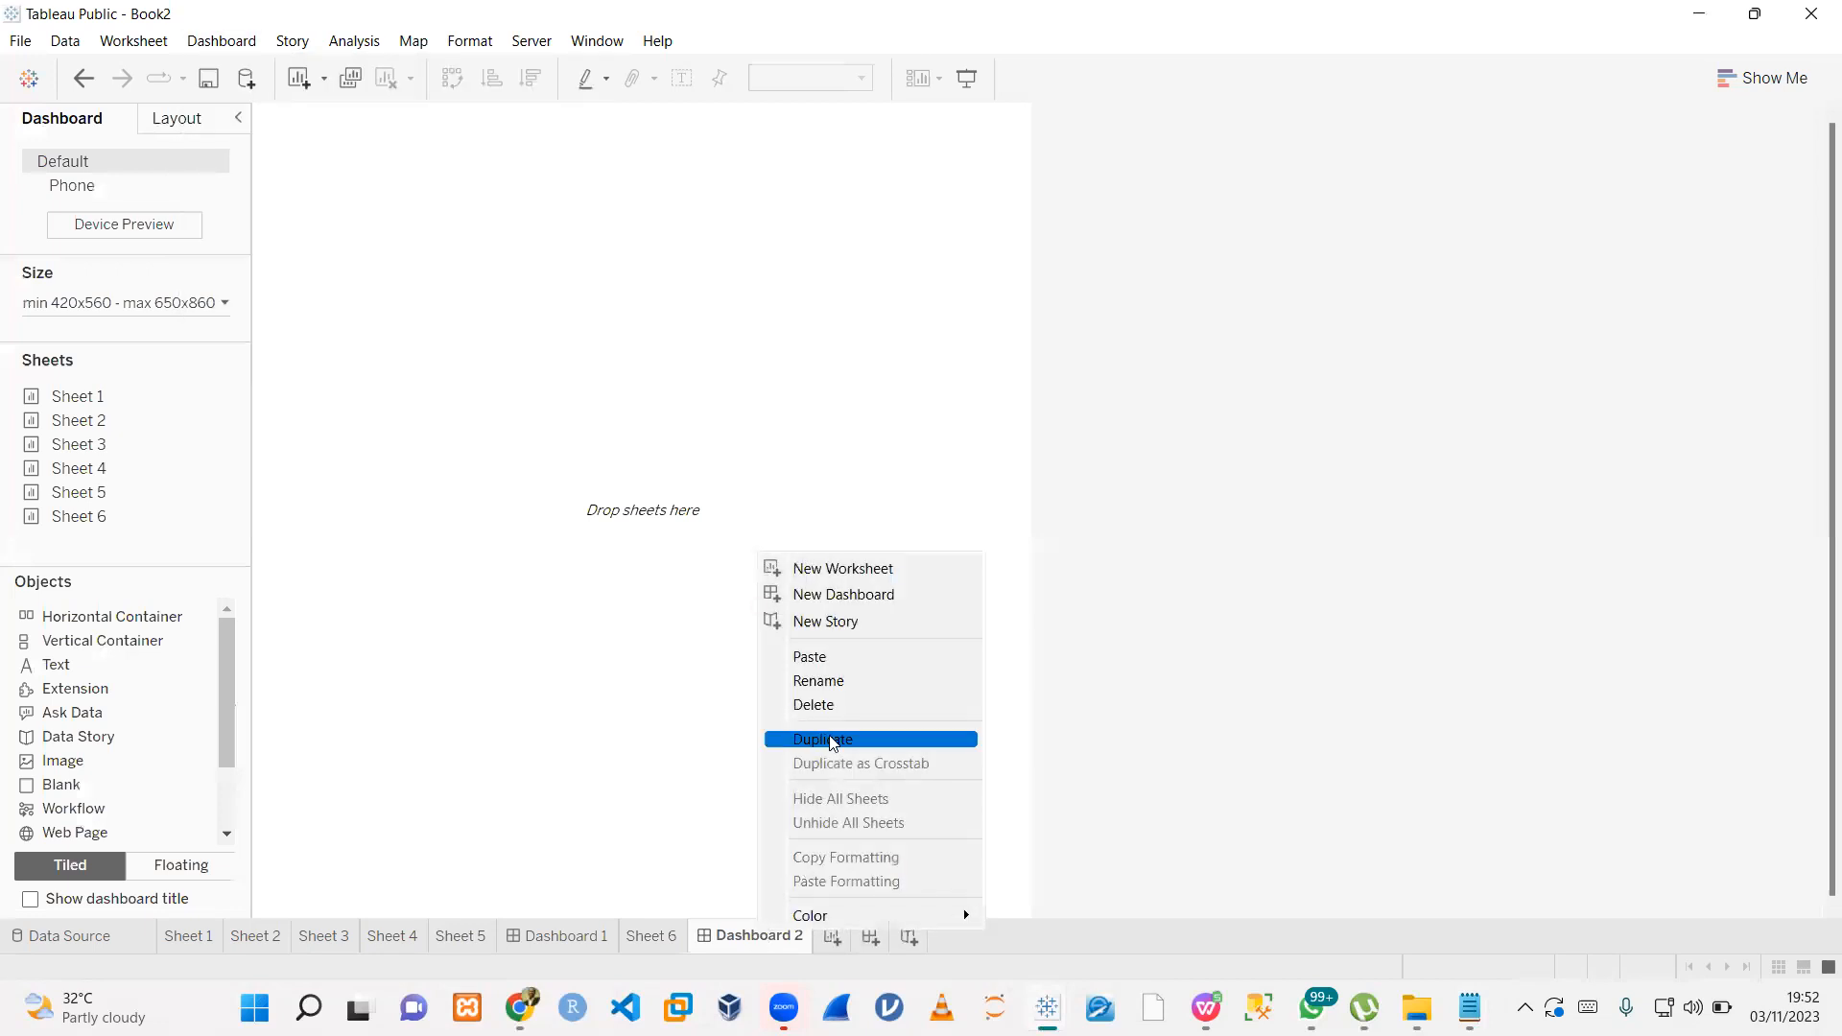
click(831, 707)
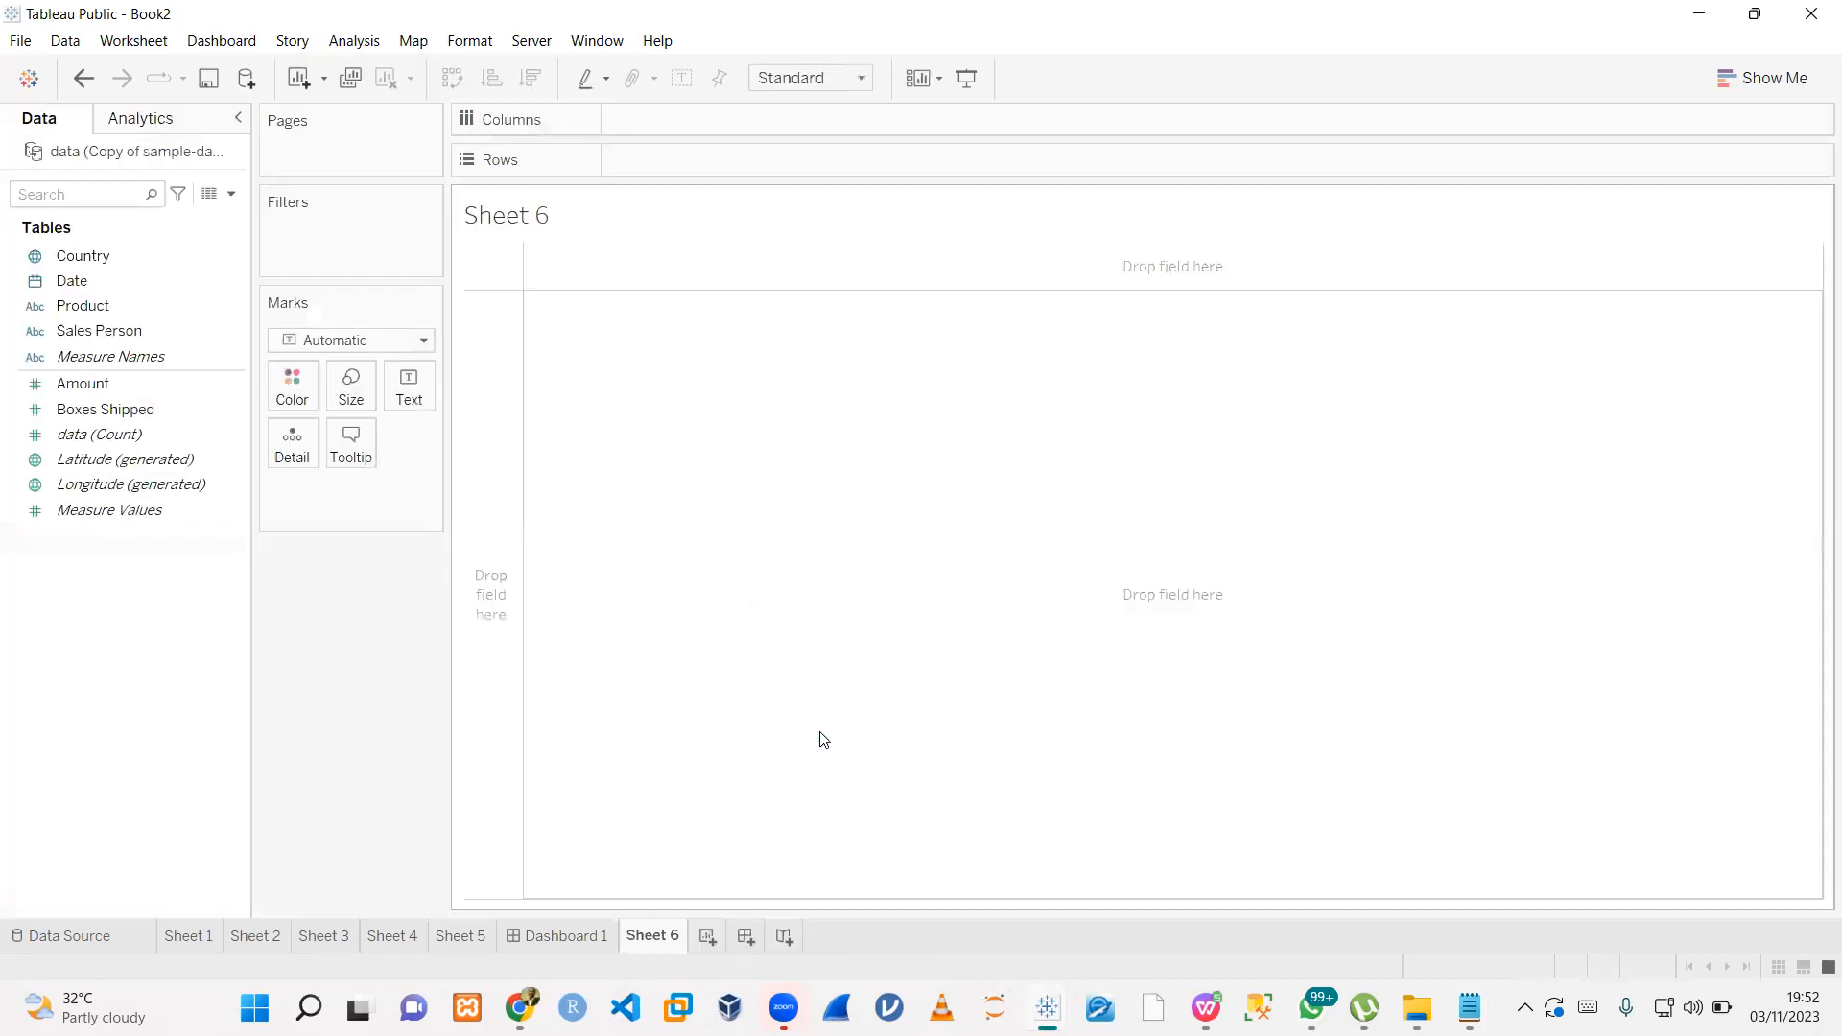
right_click(566, 942)
click(635, 715)
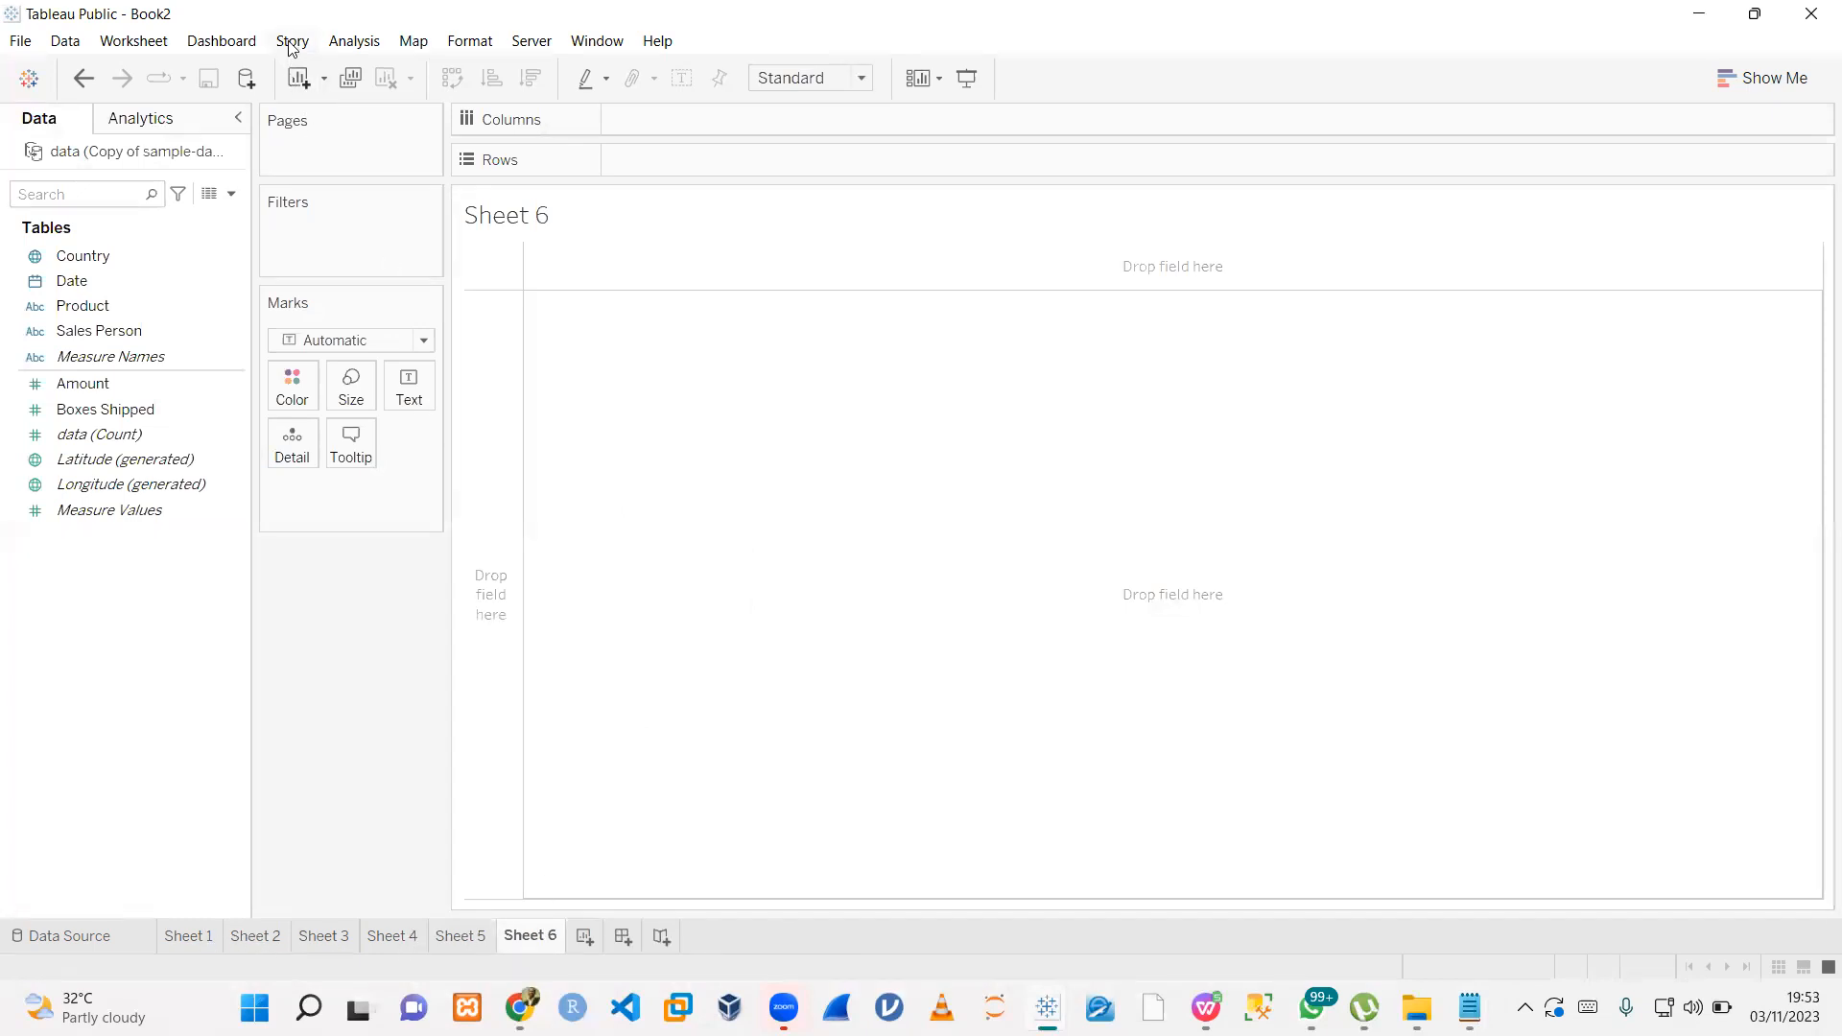
click(369, 44)
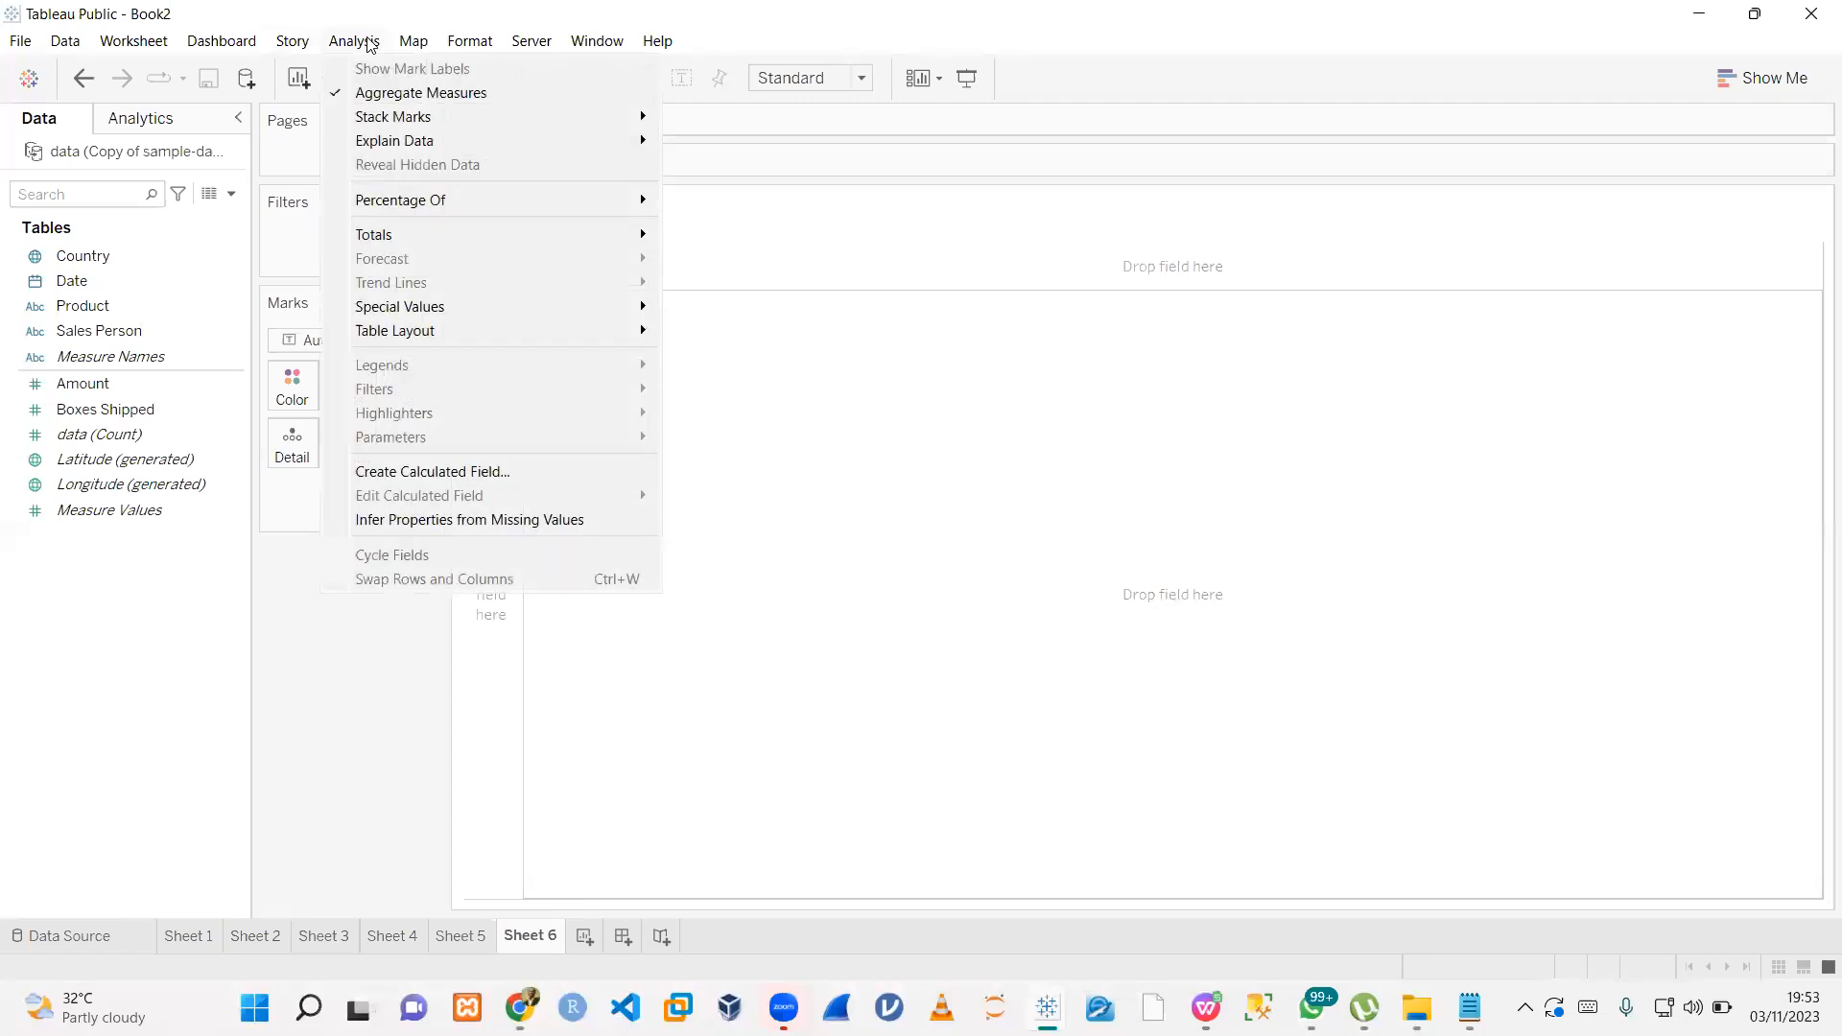
mouse_move(413, 43)
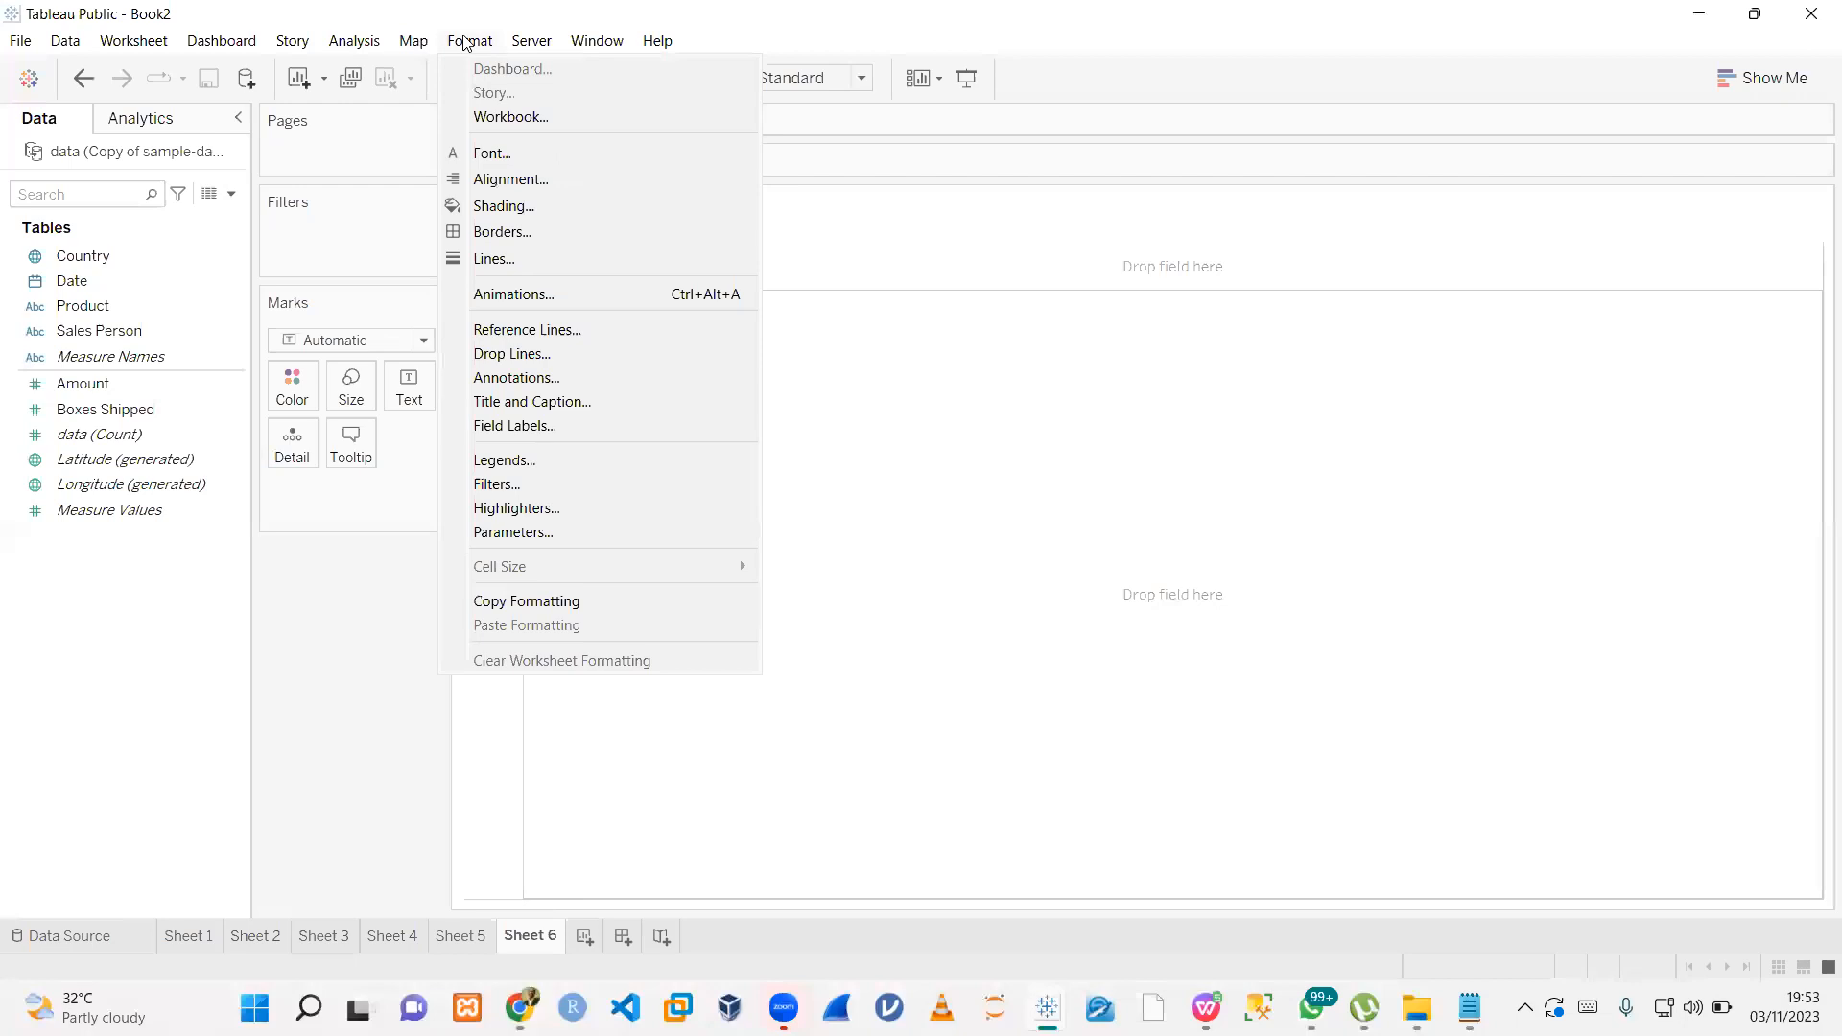
click(524, 46)
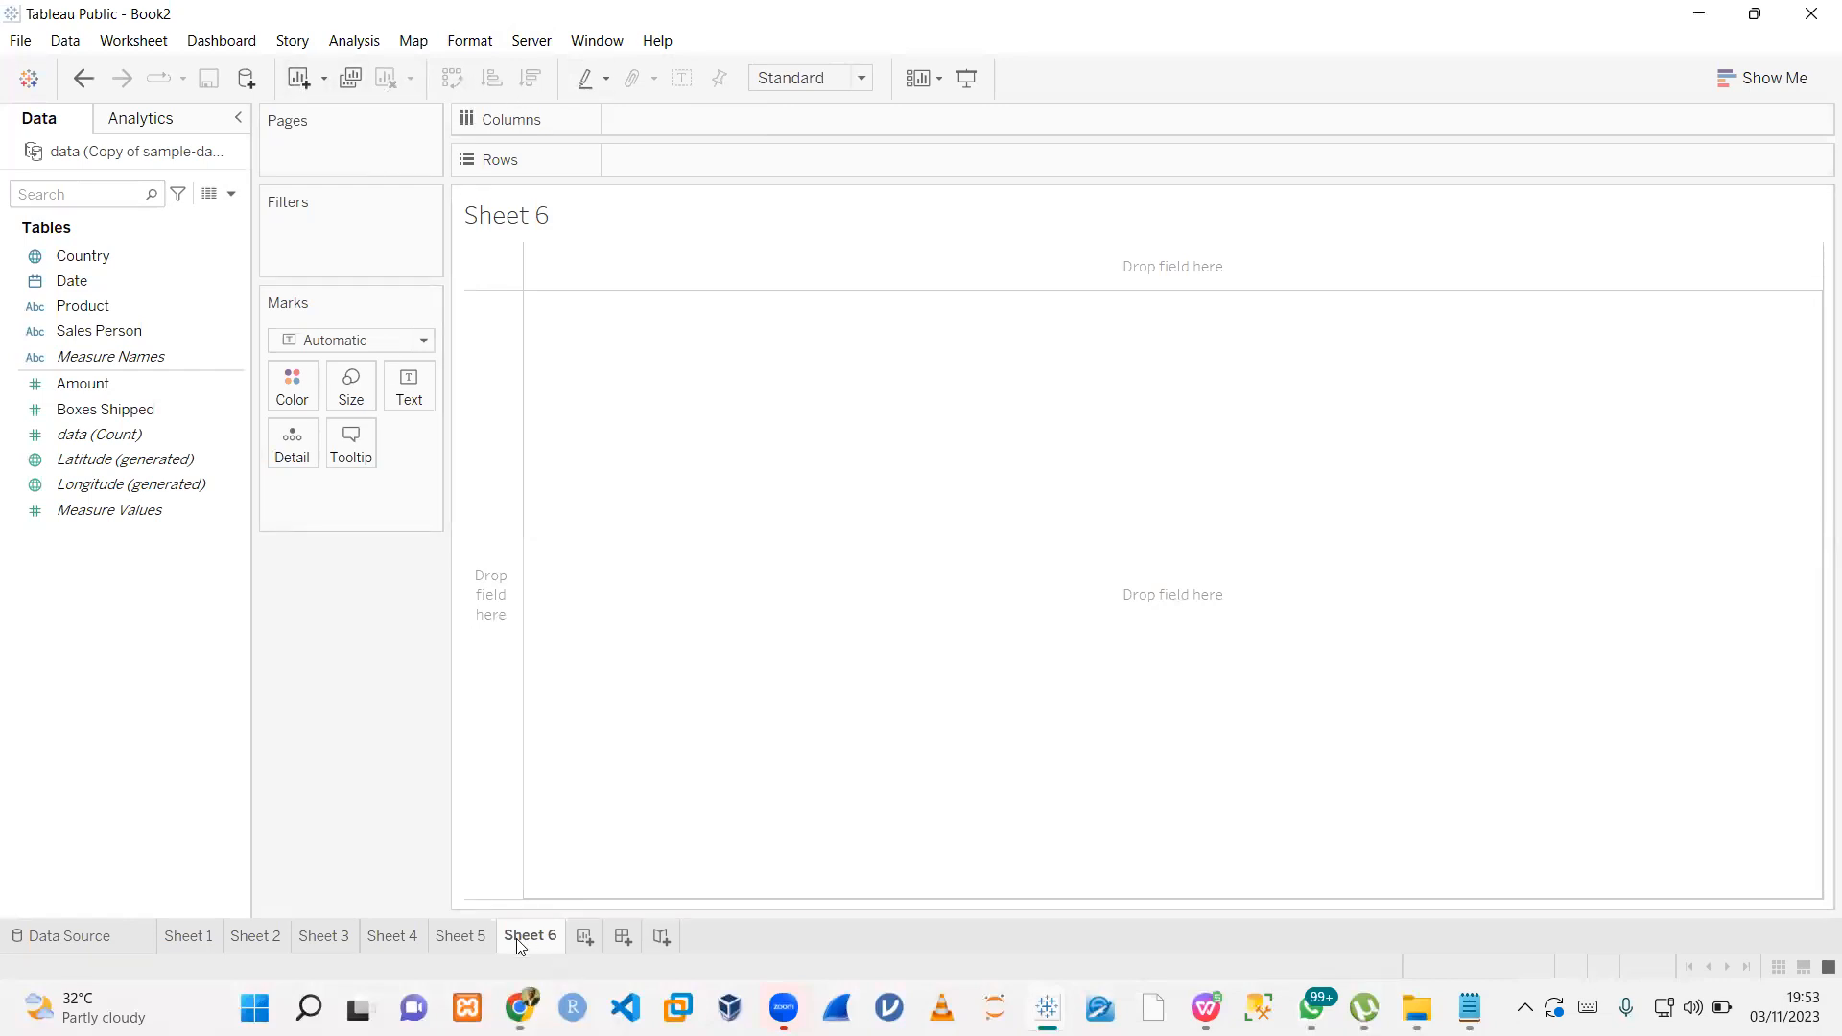
- Add two more blank worksheets after Sheet 6
click(299, 78)
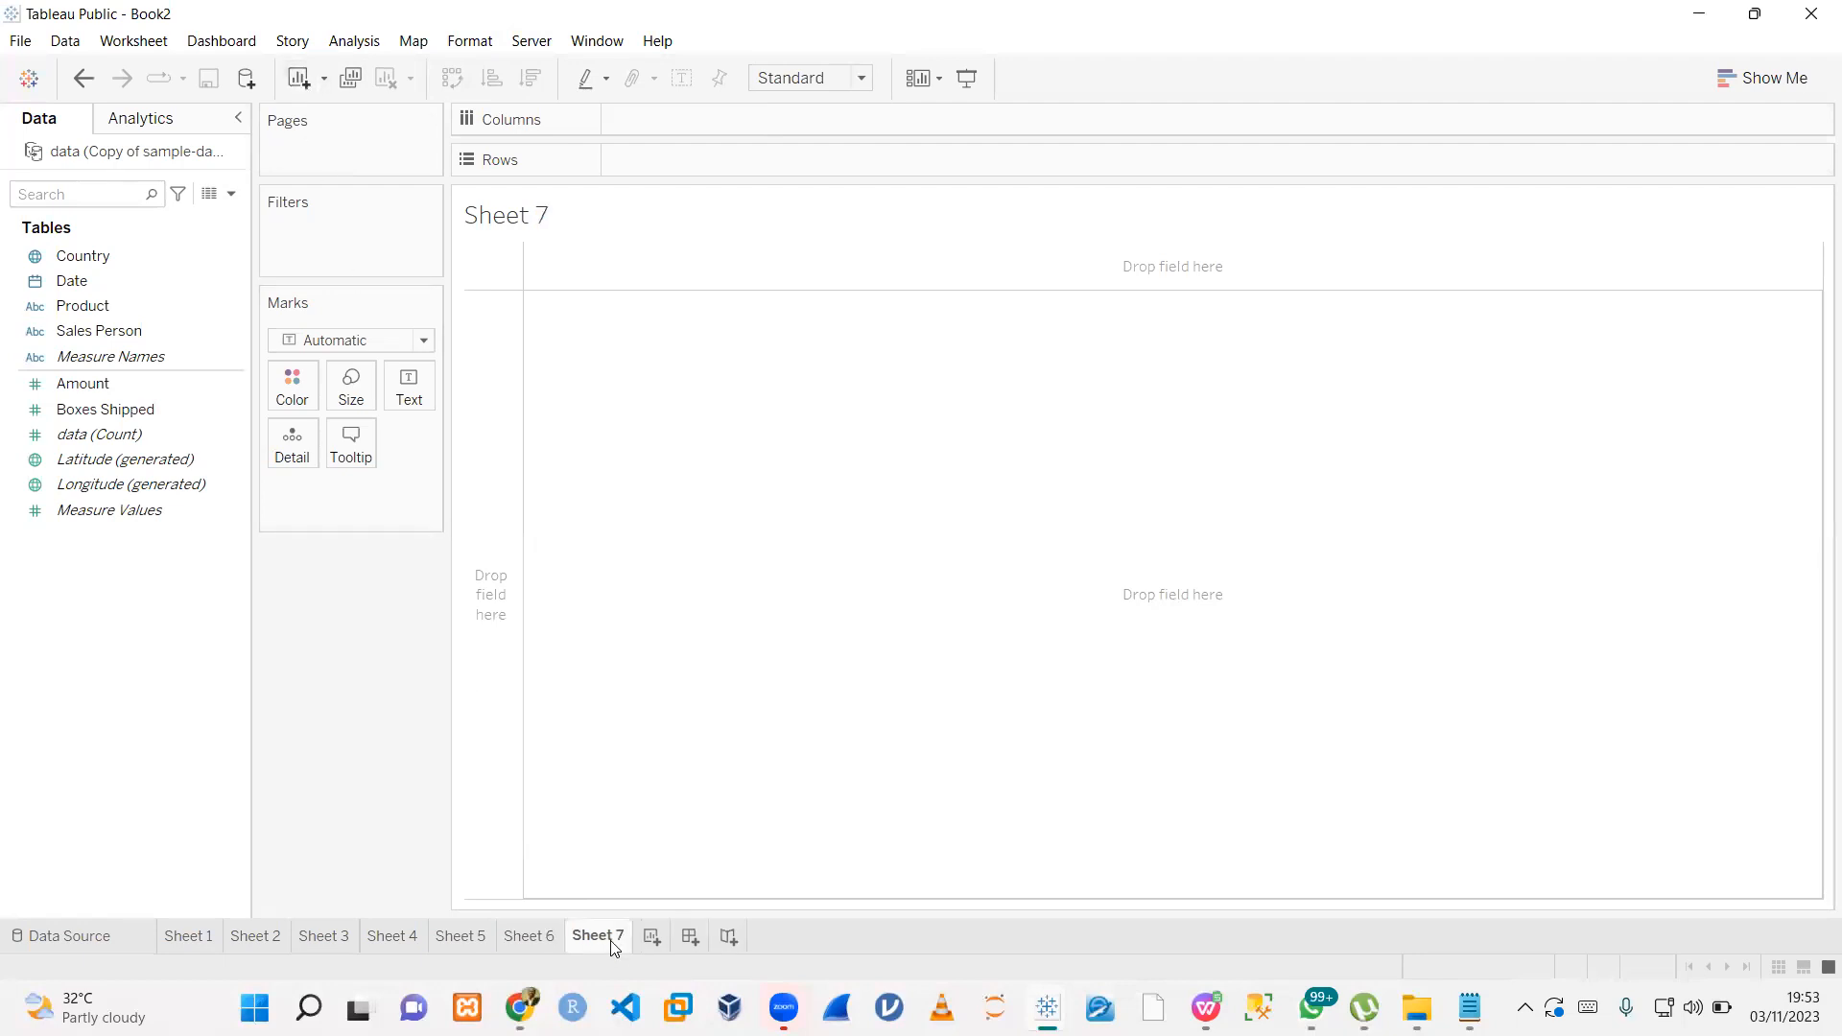
click(650, 936)
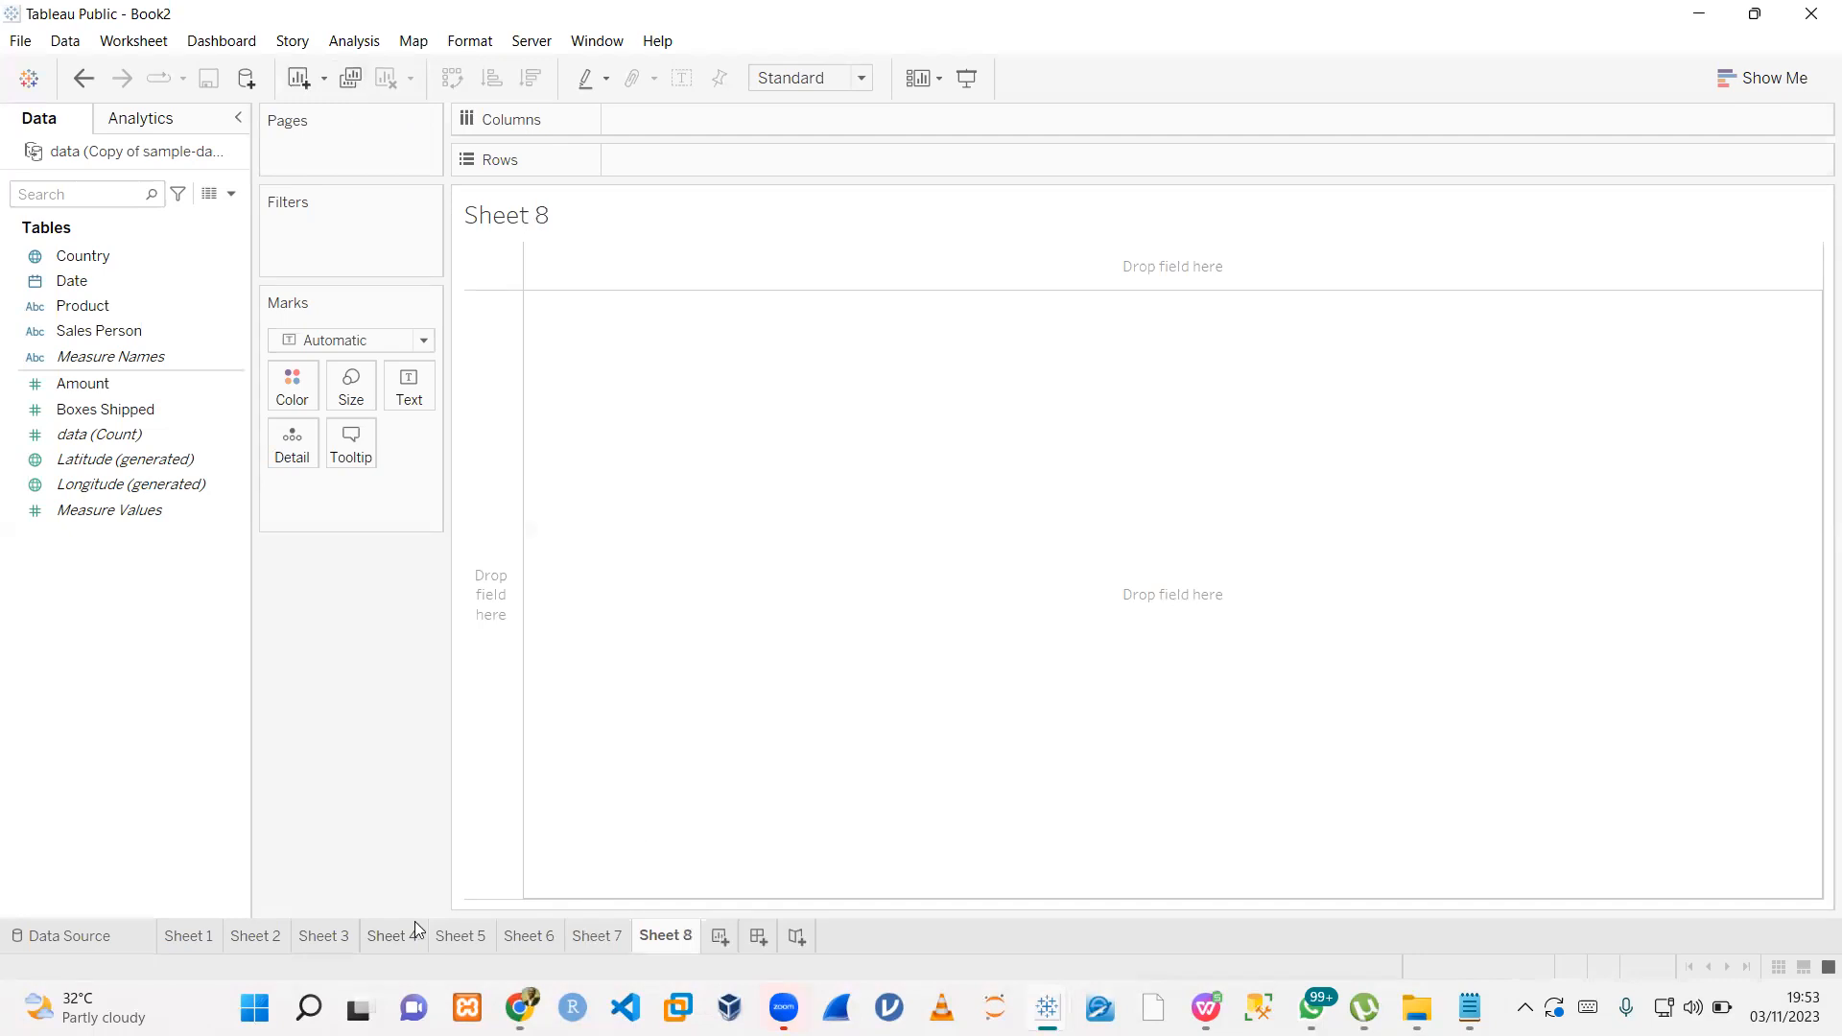
- Duplicate Sheet 4, and delete the duplicated sheet
click(398, 940)
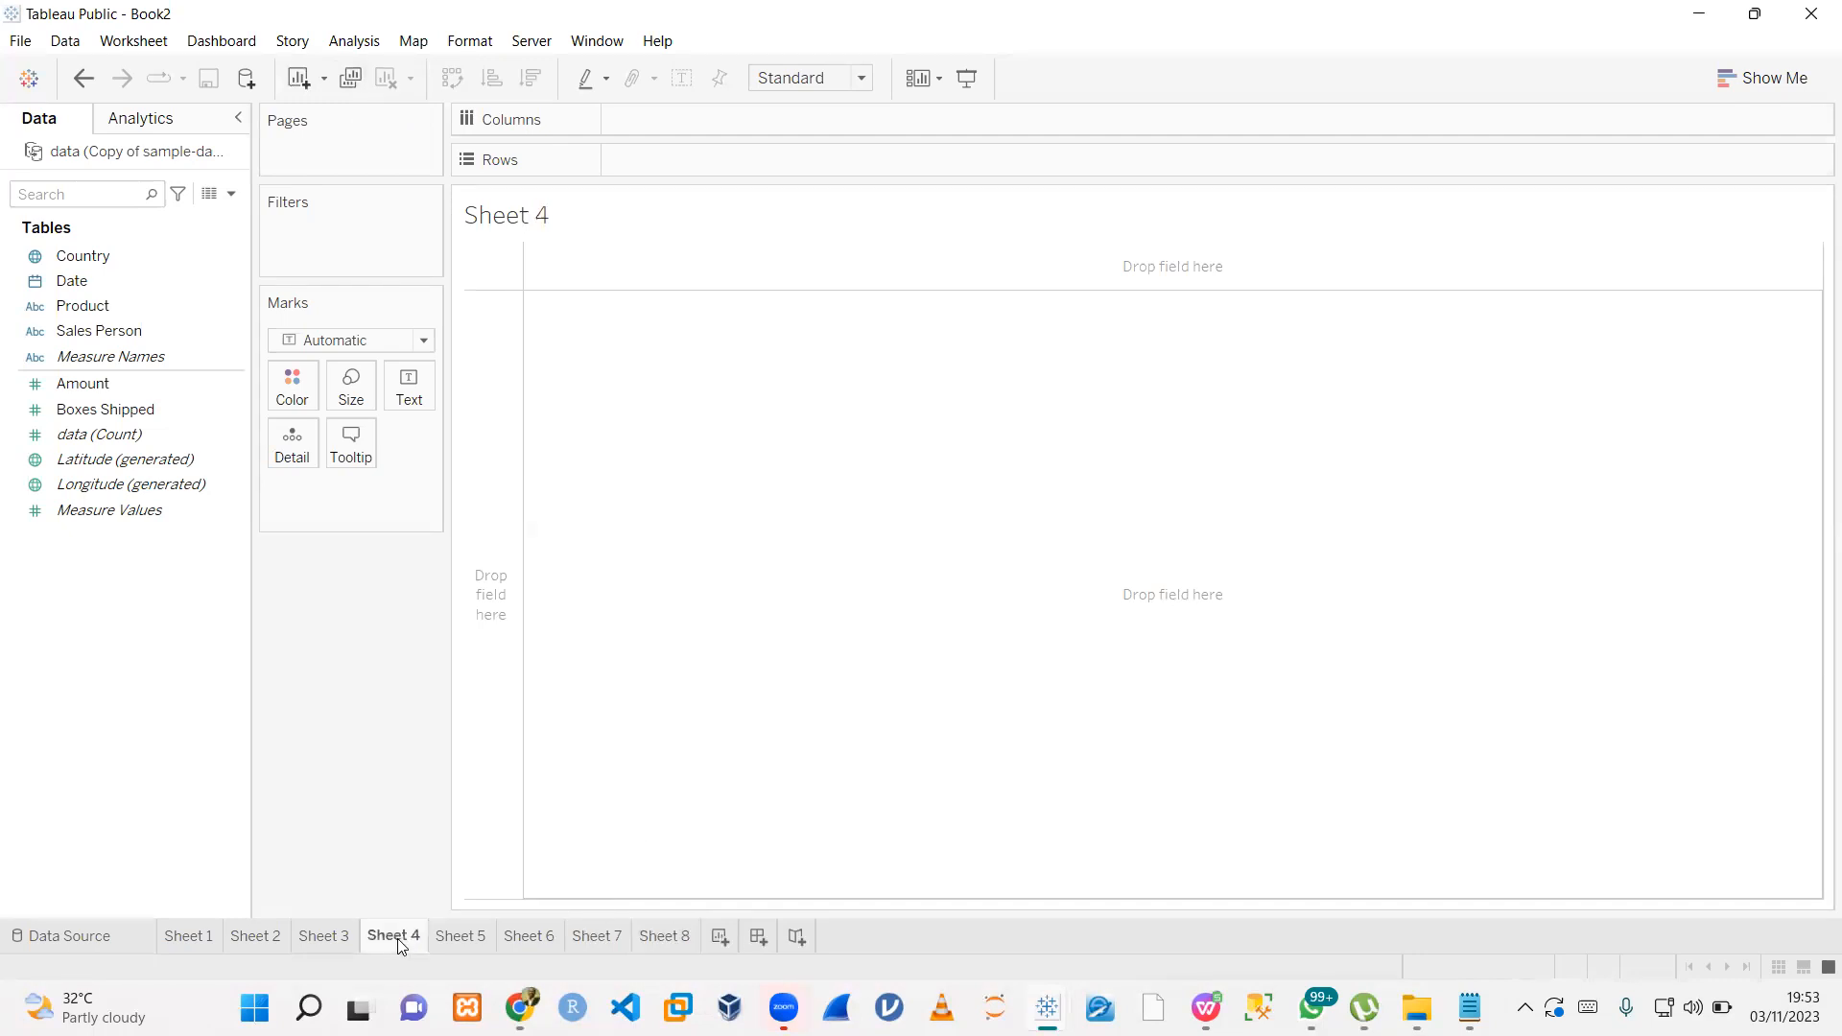
click(351, 80)
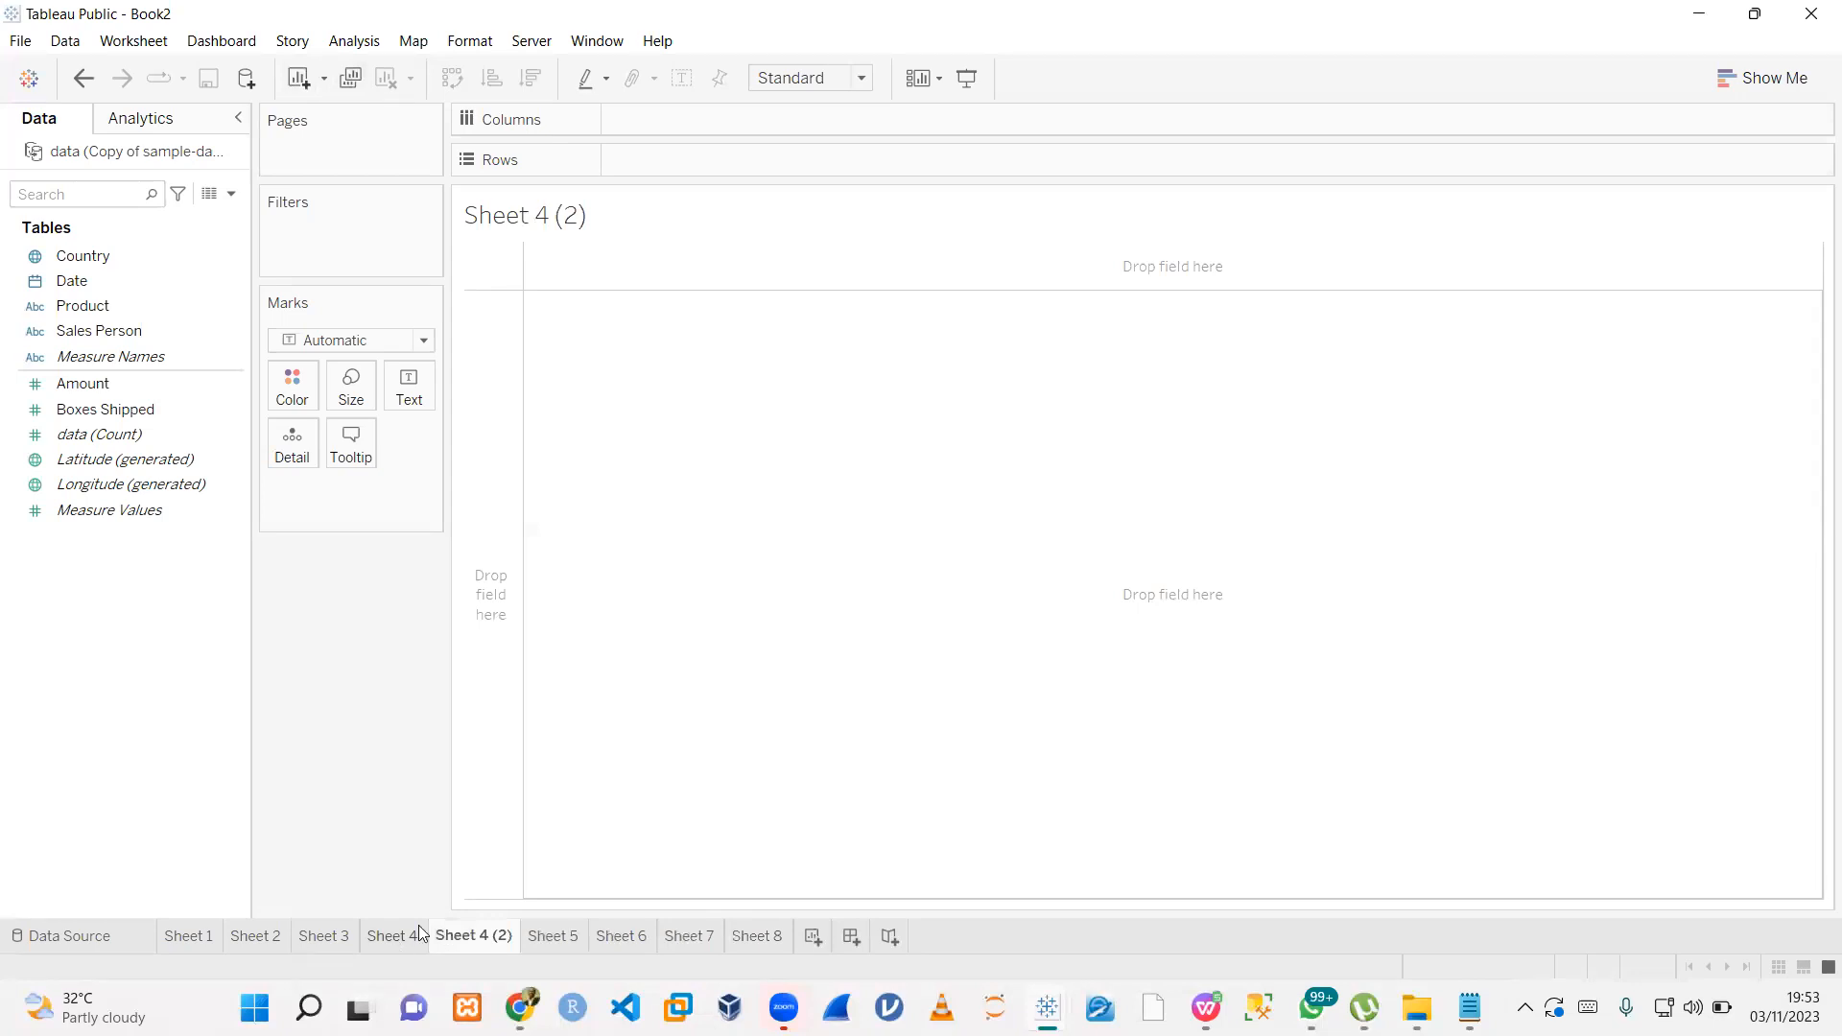
right_click(484, 938)
click(577, 736)
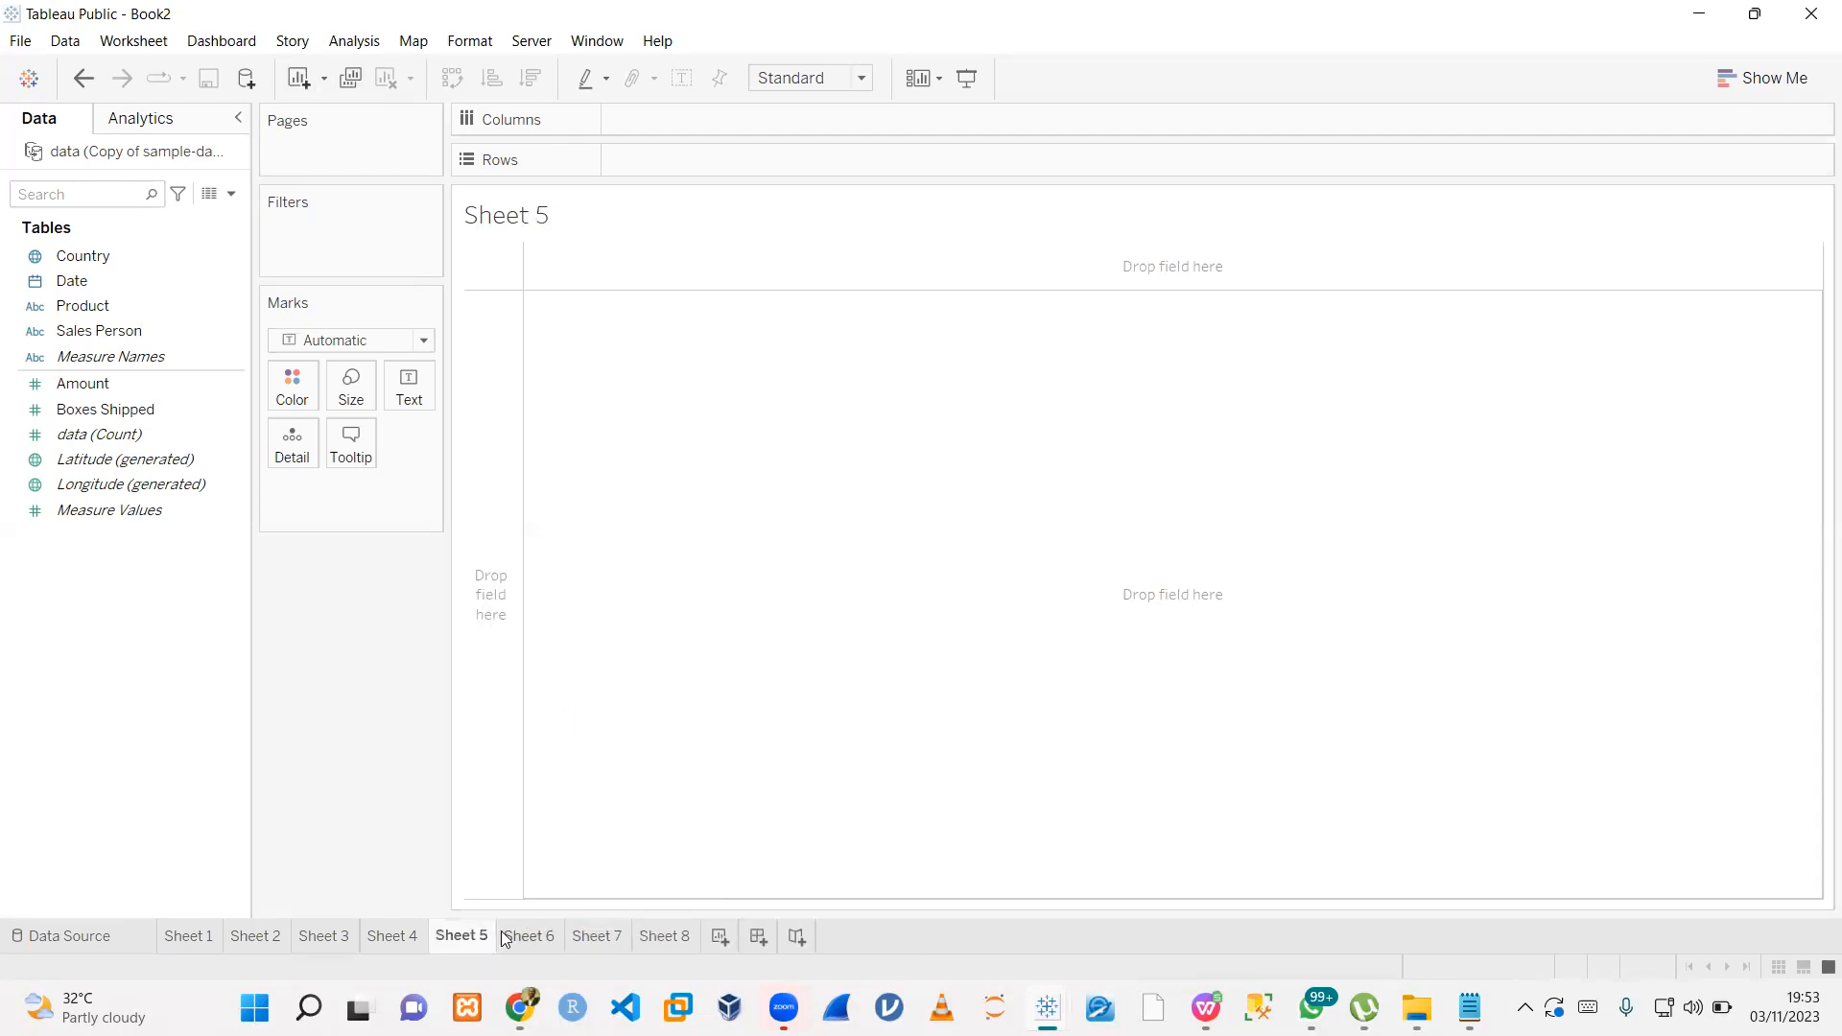
- Delete Sheet 6, Sheet 7 and Sheet 8 from the workbook
right_click(523, 938)
click(595, 715)
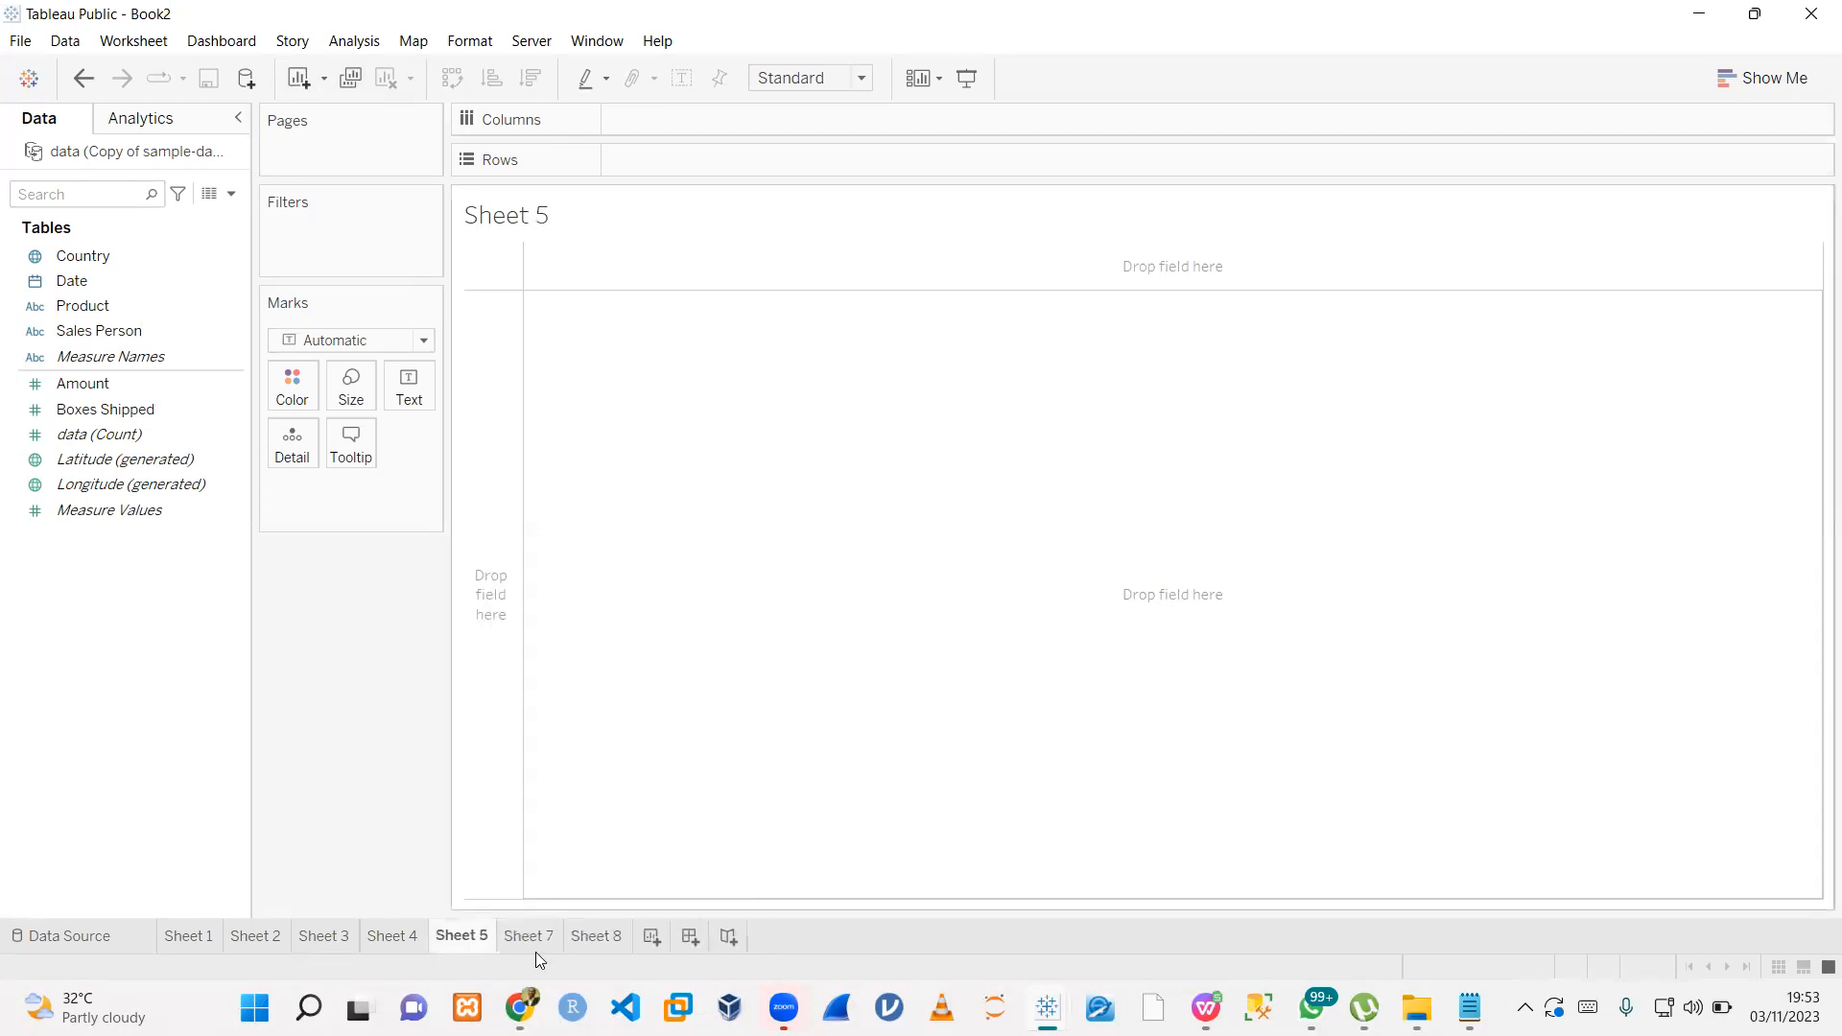
right_click(531, 938)
click(610, 715)
right_click(523, 937)
click(600, 706)
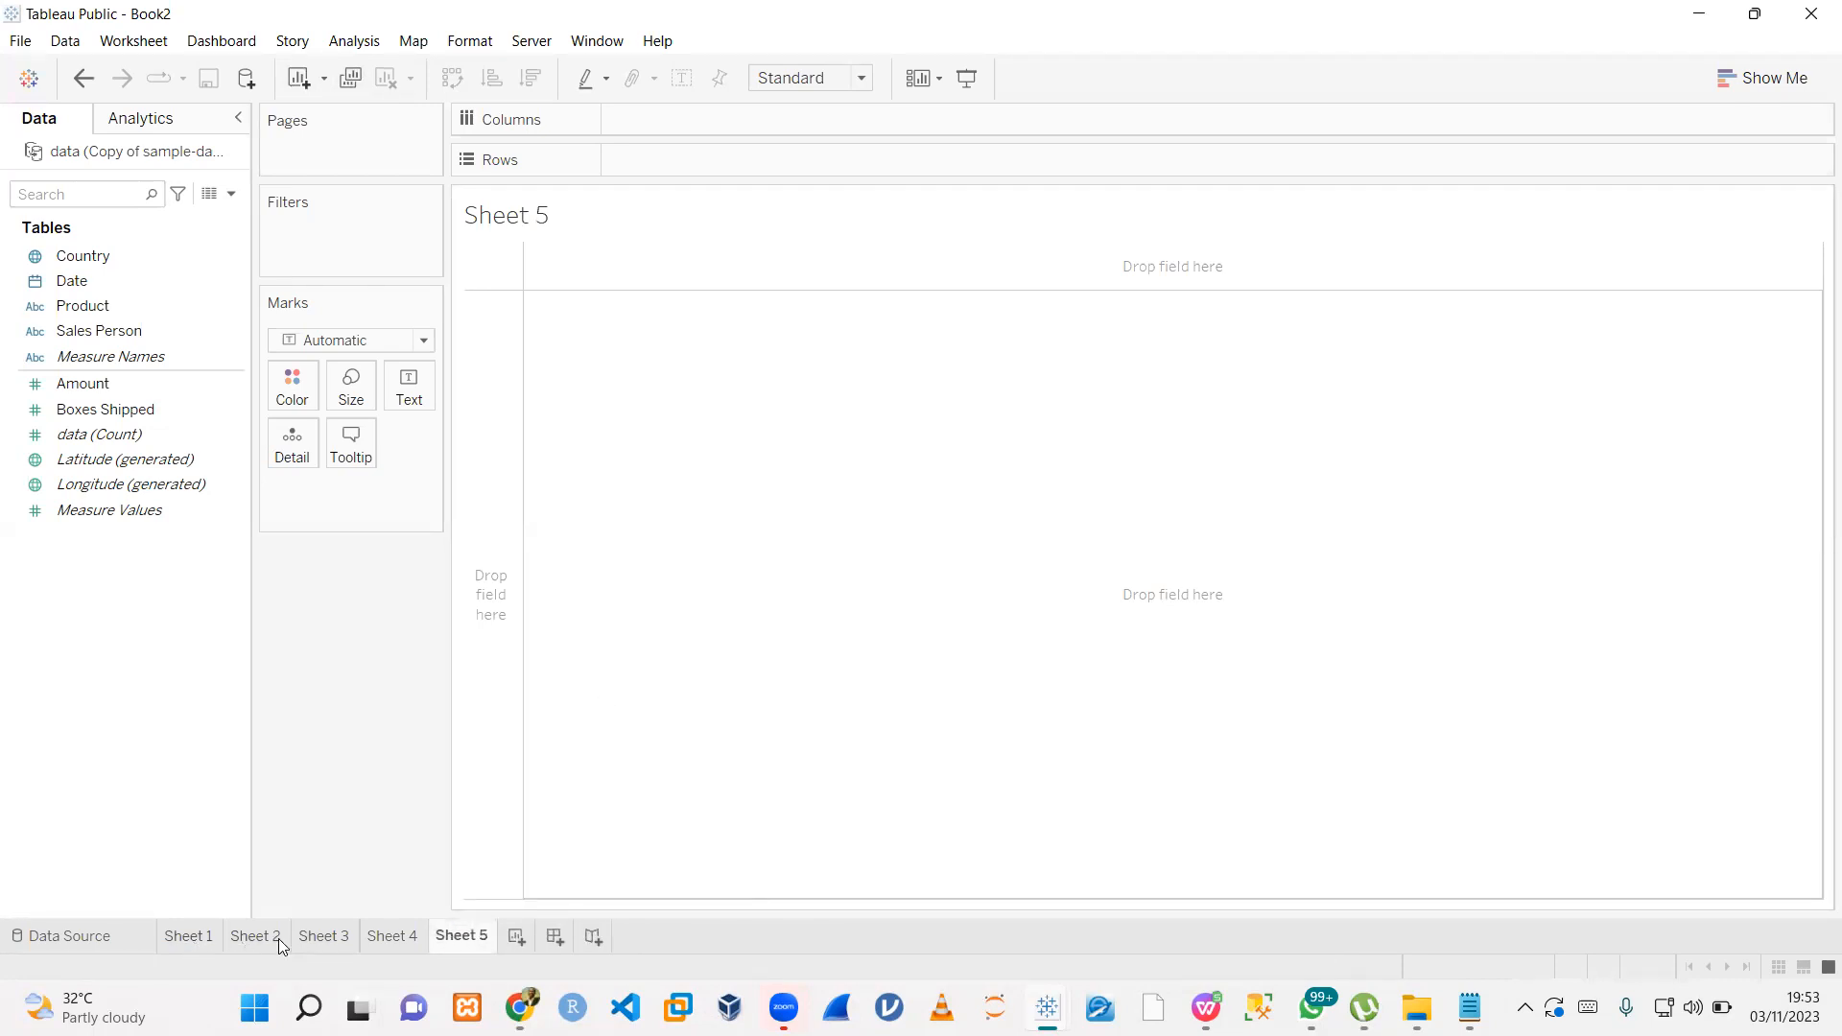
- Bring up the Qualitative analysis note to read its numbered analysis list, moving its window clear of the data fields
click(152, 385)
mouse_move(1470, 1008)
click(1544, 928)
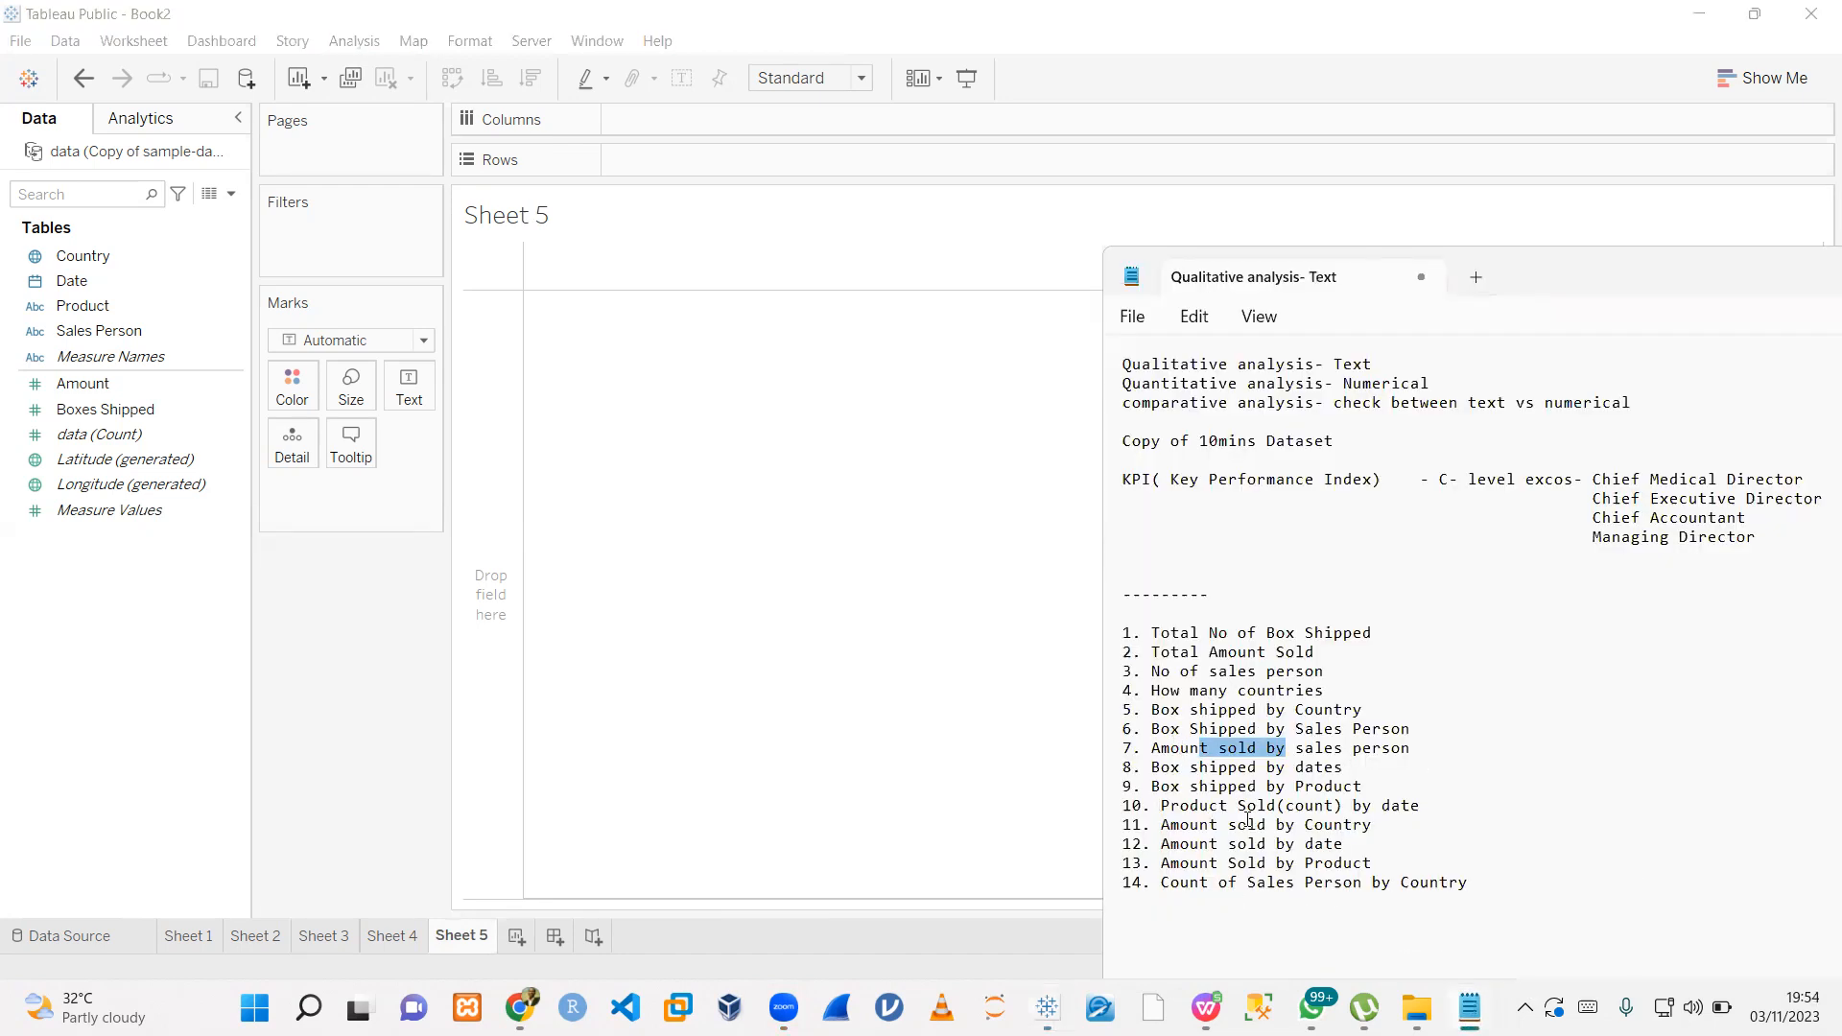
click(1395, 687)
drag(1585, 271, 1526, 245)
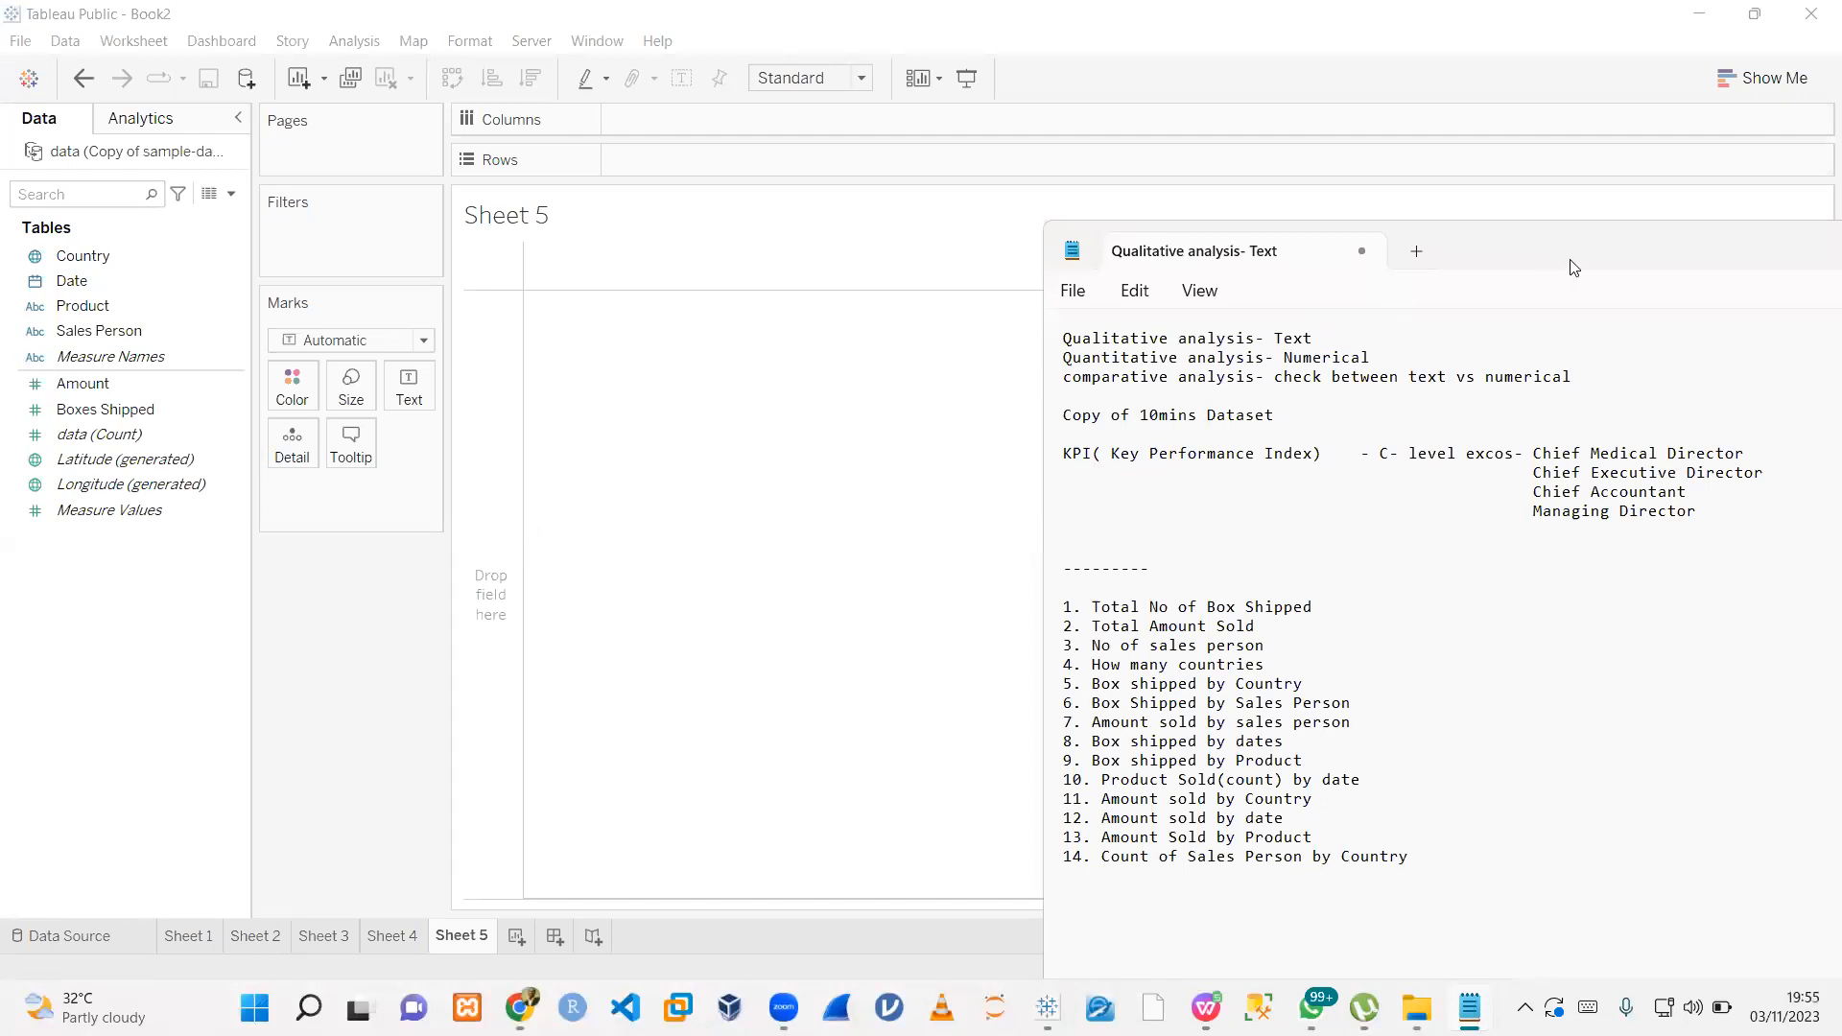
drag(1571, 263, 1696, 248)
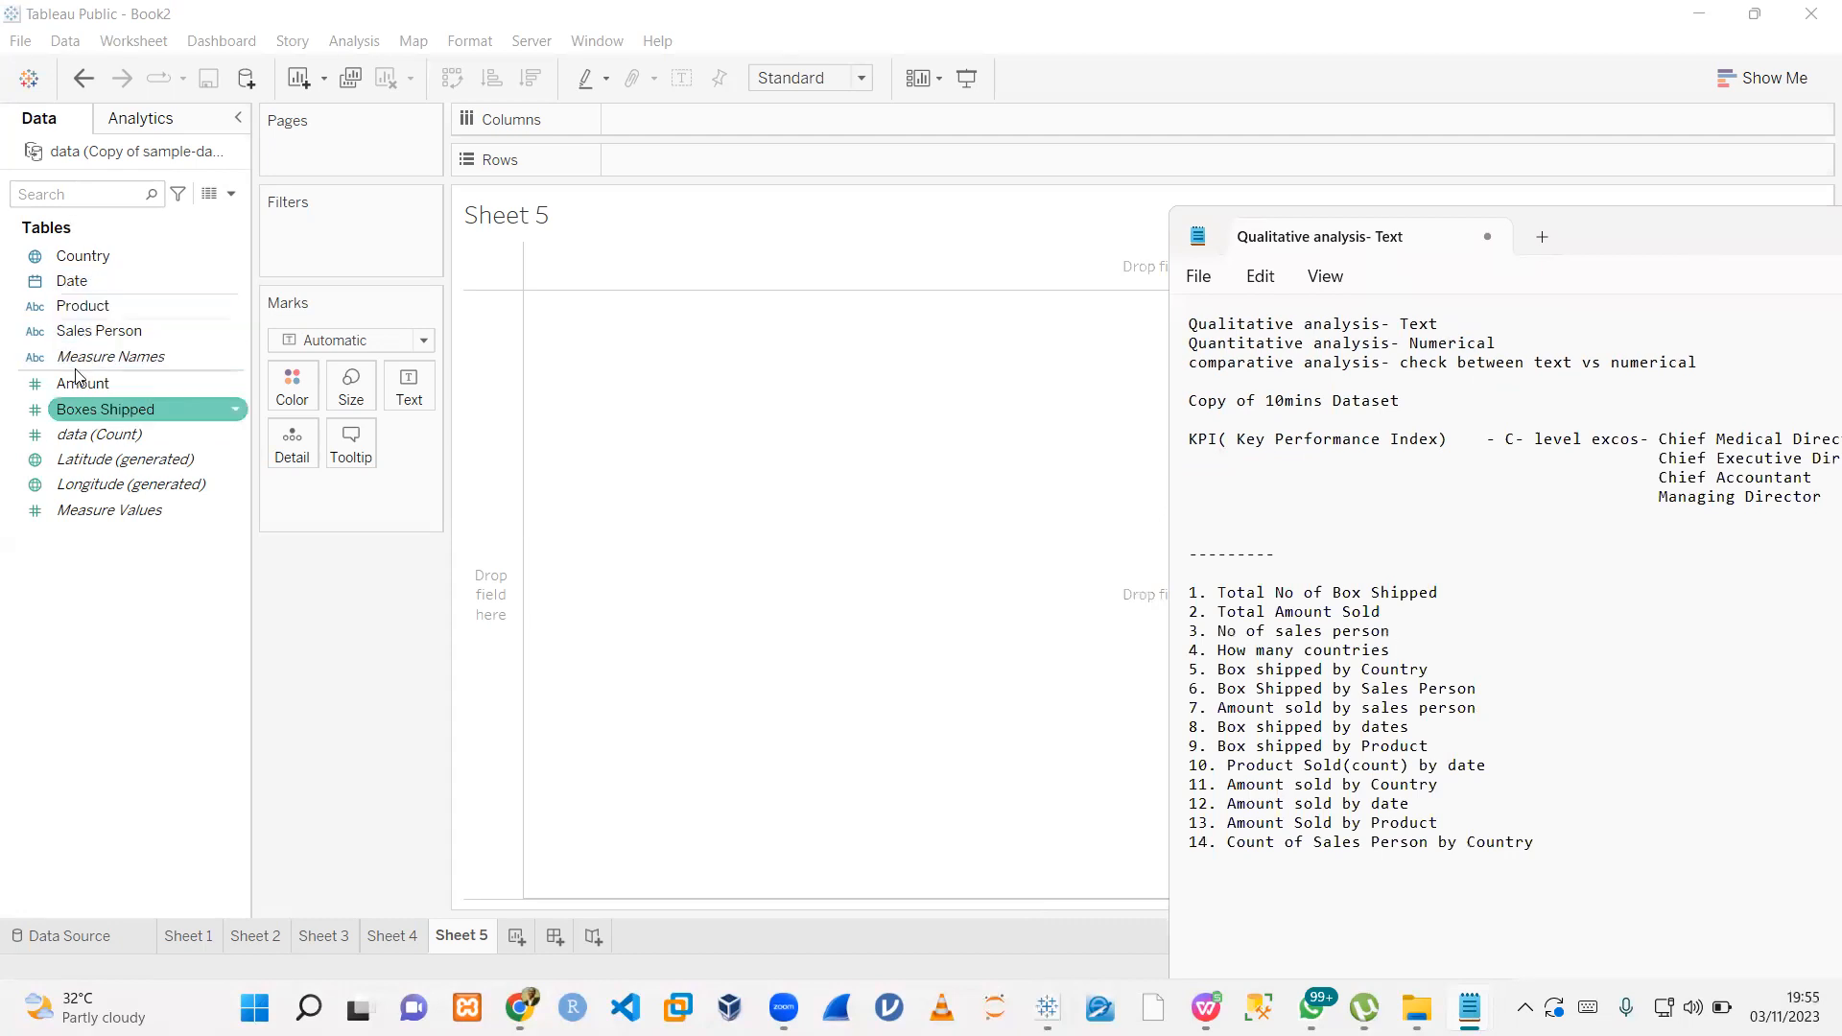
- Arrange the Tableau workbook and the Notepad note side by side, giving the workbook most of the screen width
click(1295, 45)
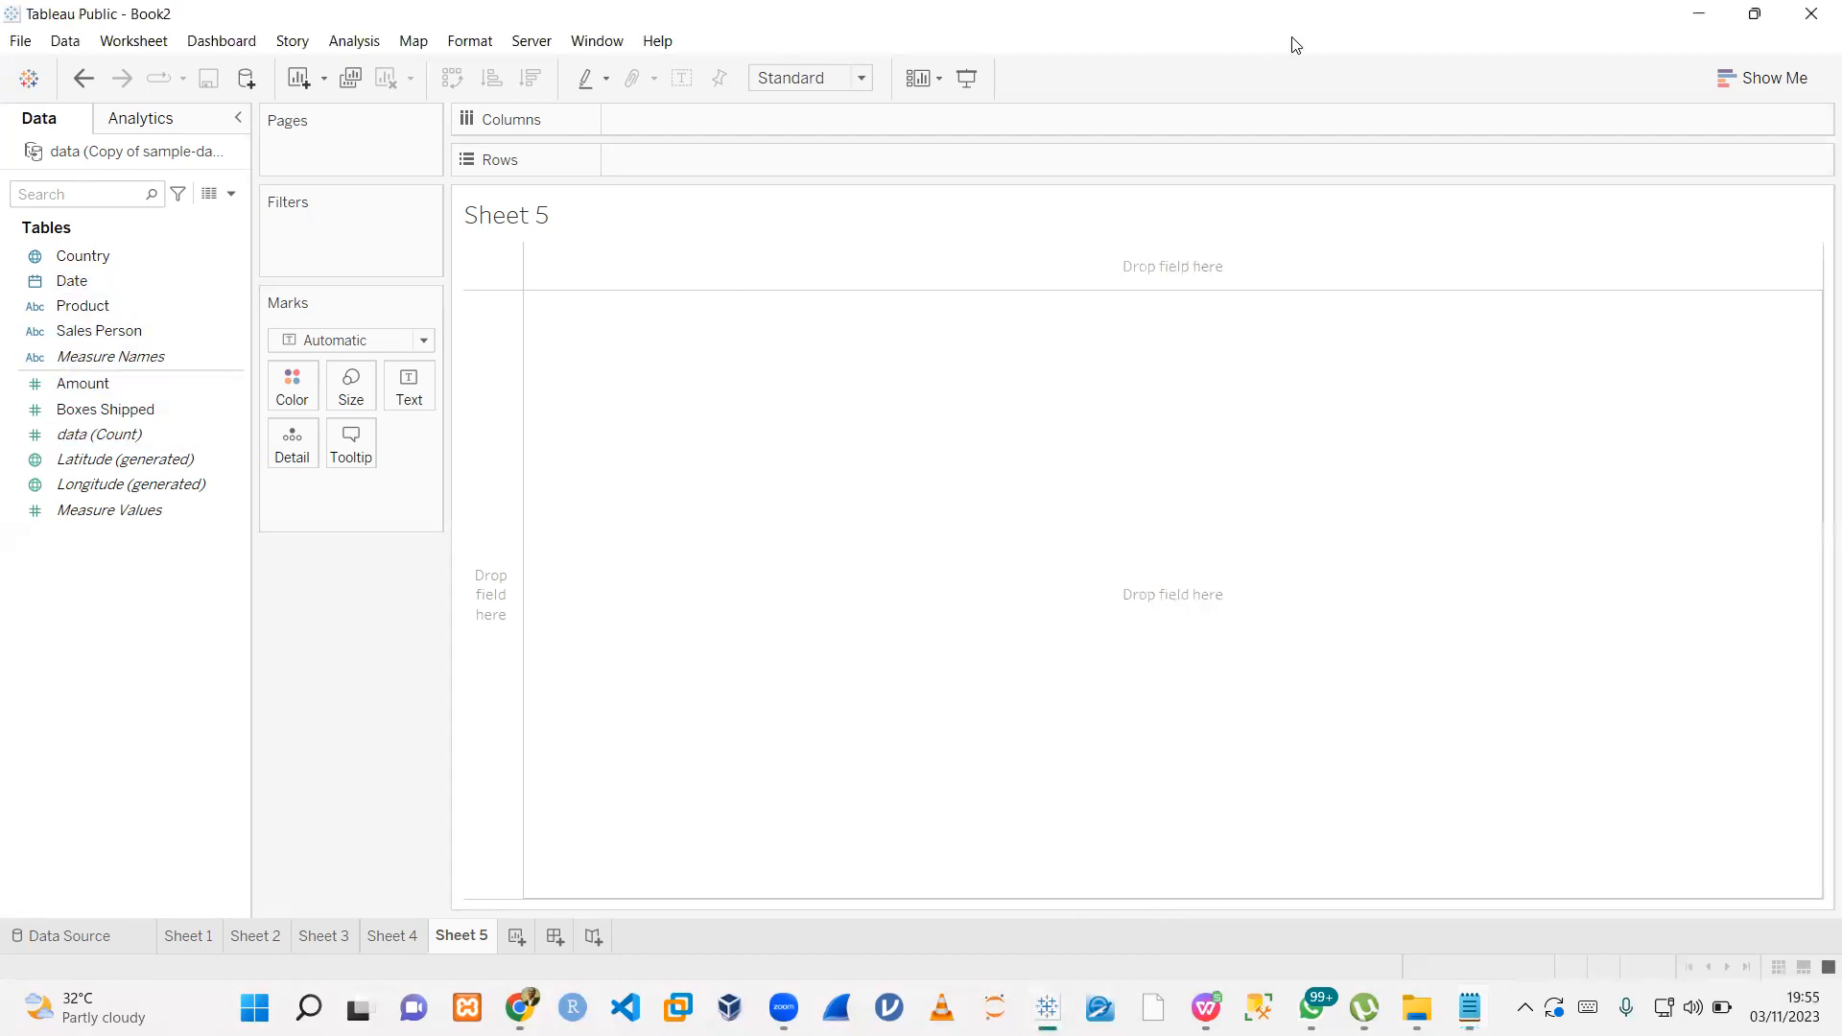
key(super+Left)
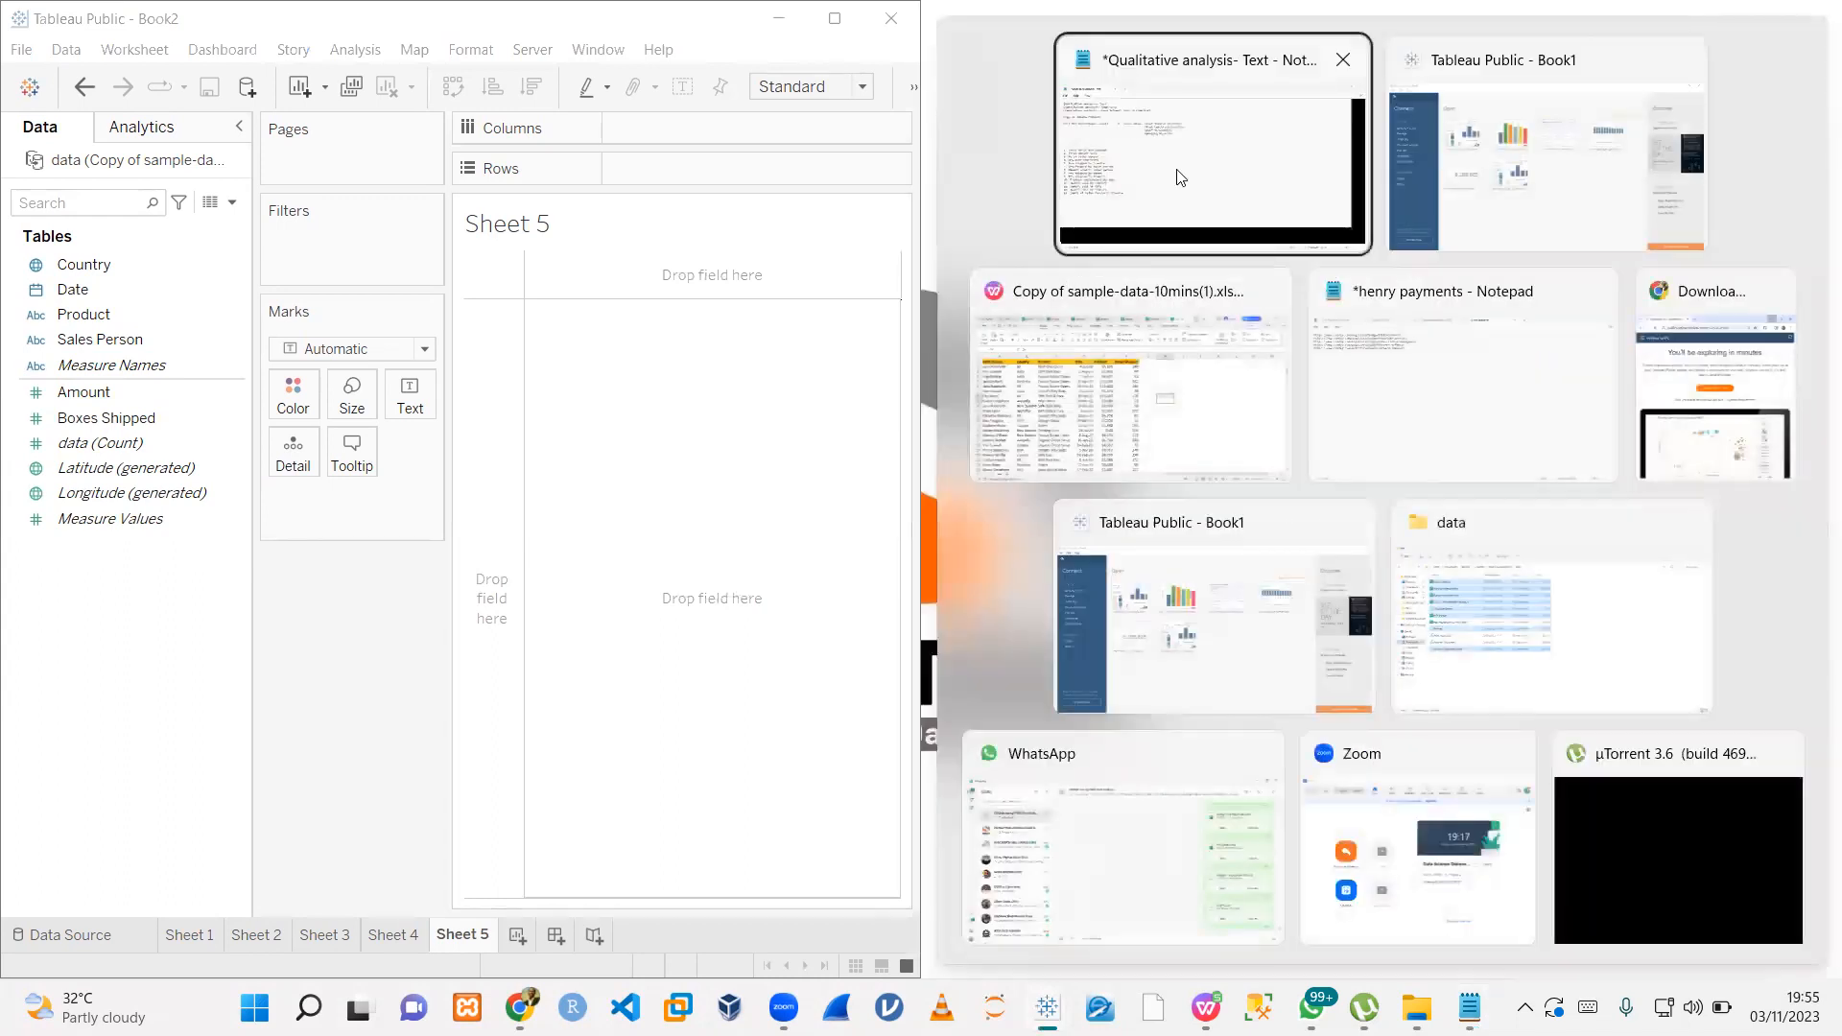
click(1181, 175)
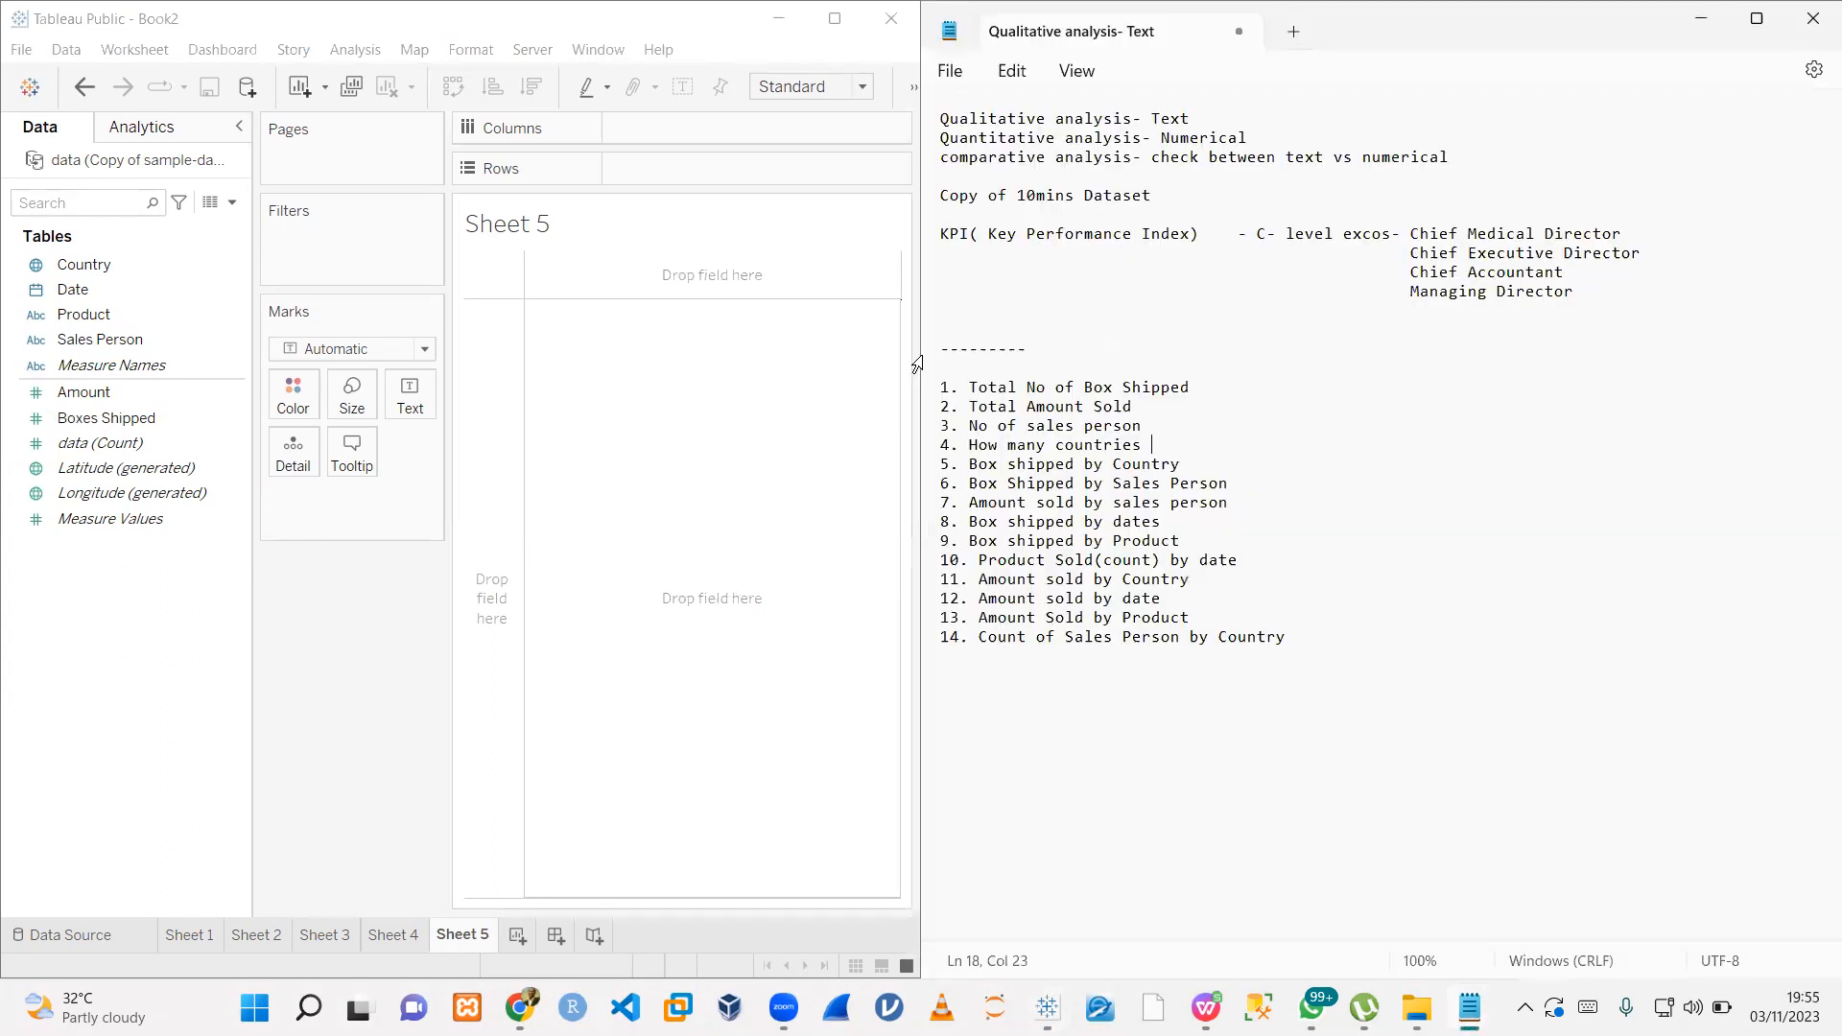
drag(921, 352, 922, 351)
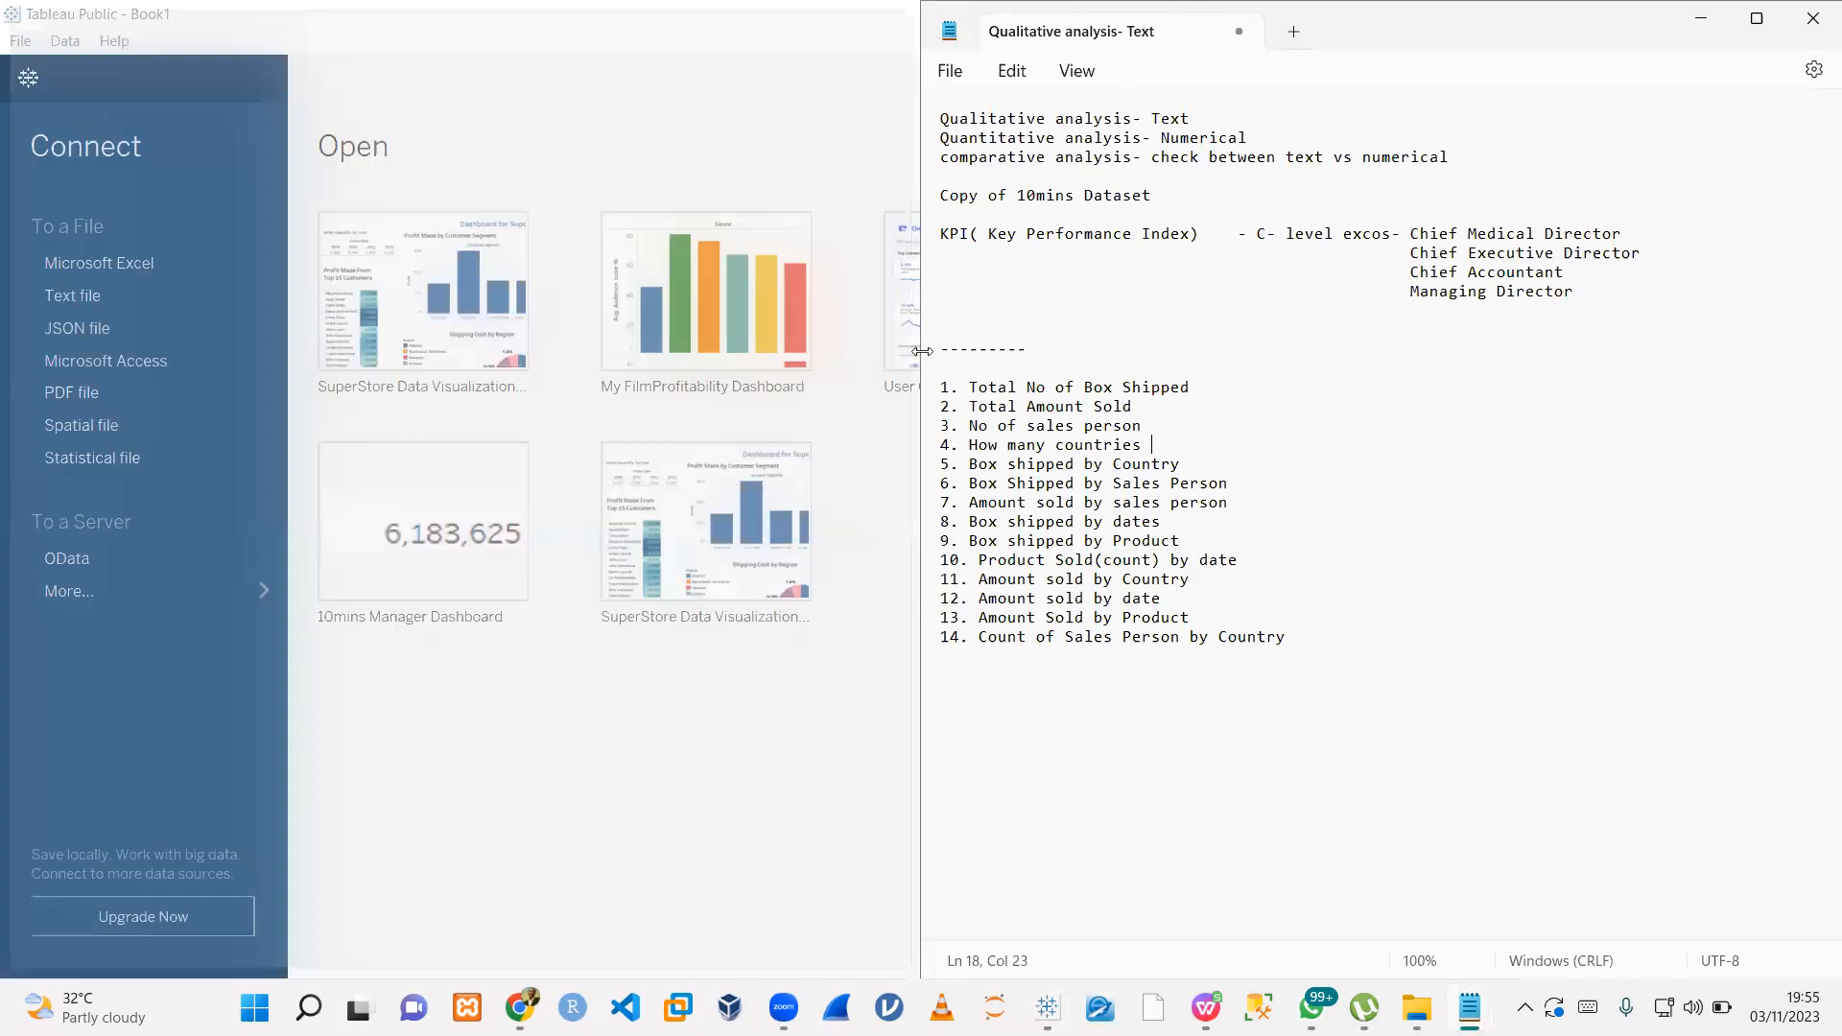
drag(922, 351, 1451, 376)
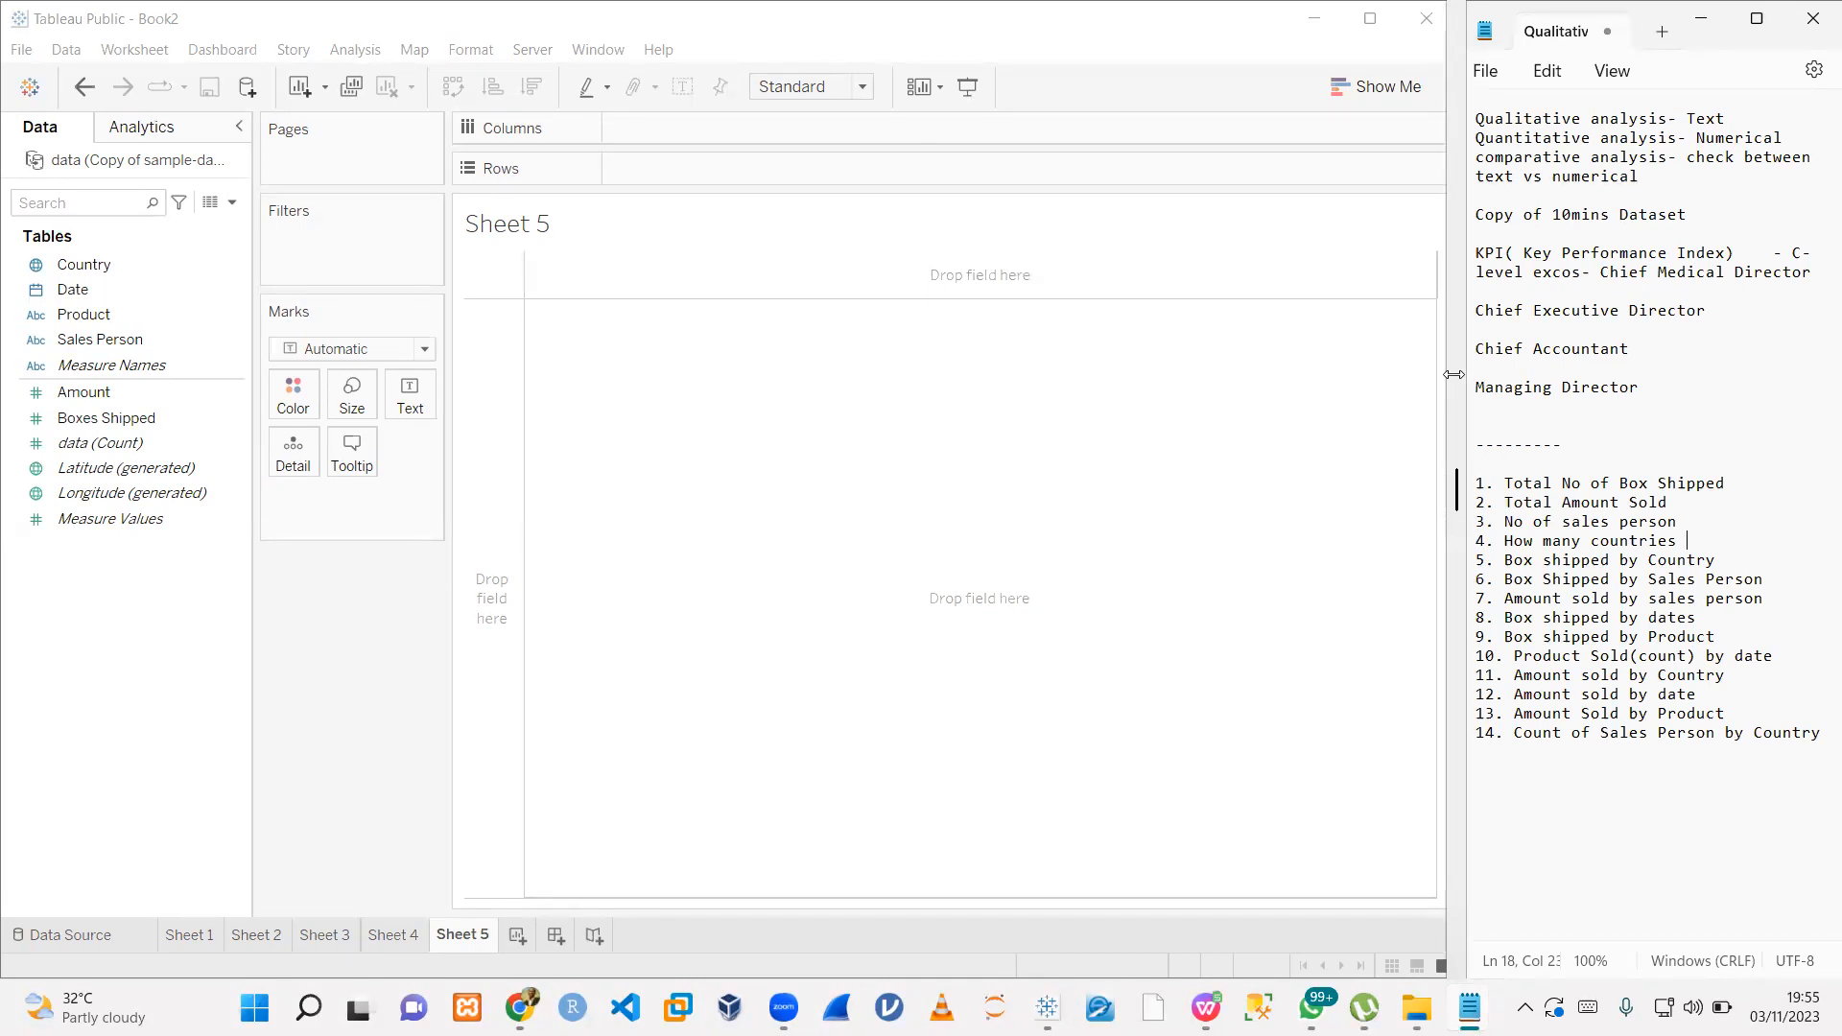
drag(1454, 374, 1445, 376)
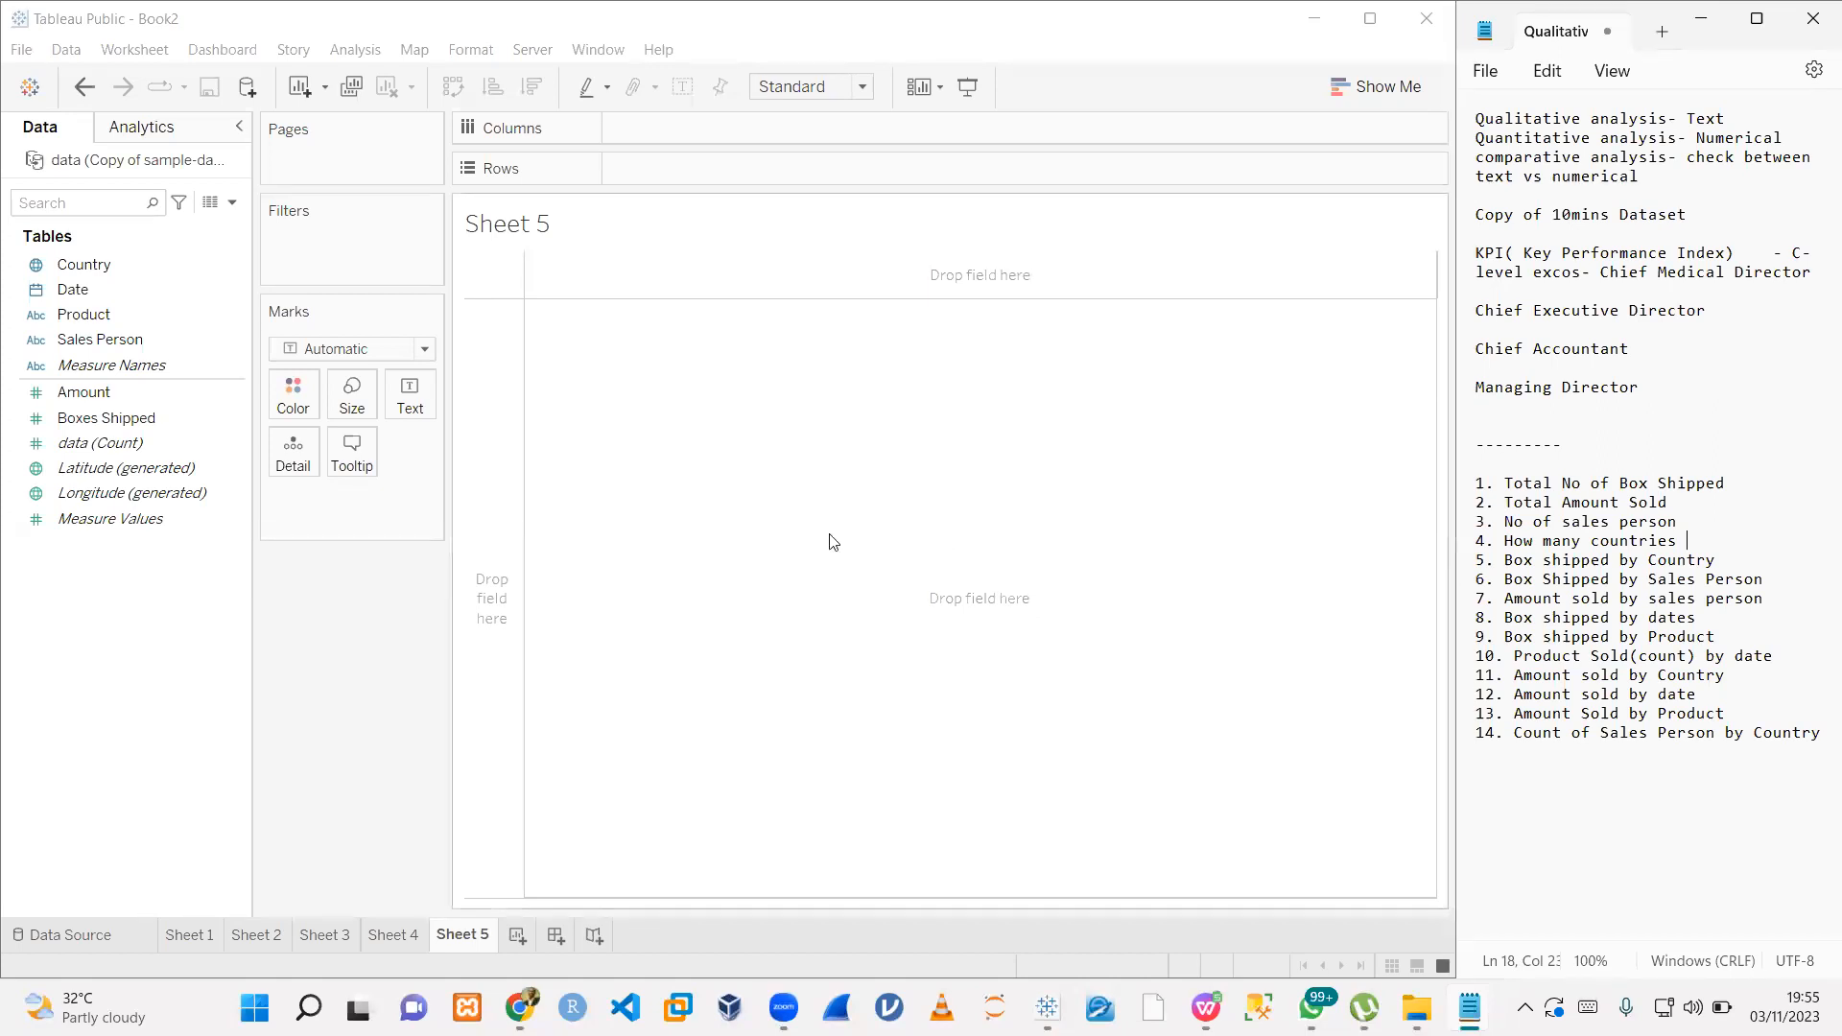
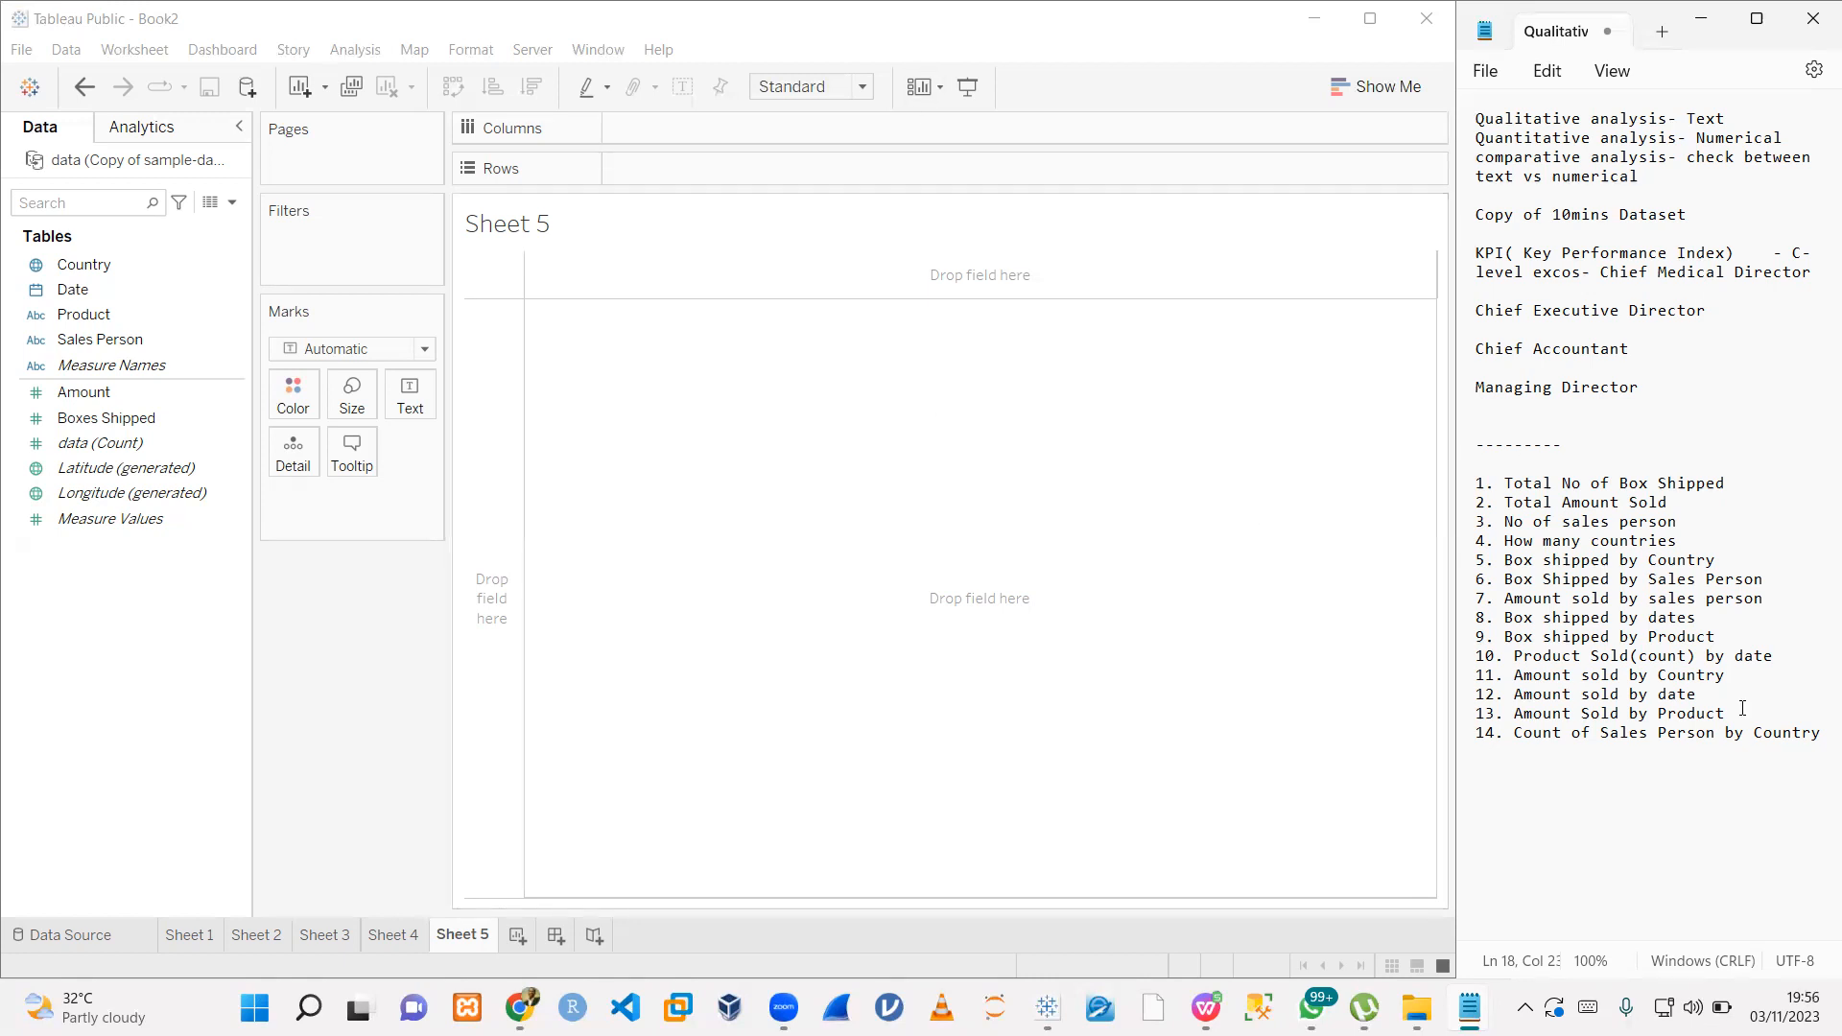
- Add a horizontal line of dashes to the note, several blank lines below item 14
click(1816, 739)
key(Return)
key(Return)
key(Return)
key(Return)
key(Return)
key(Return)
text(--------------)
key(Return)
- Form a vertical line beneath the horizontal dashes by placing single dashes on consecutive lines of the note
text(-)
key(Return)
key(Return)
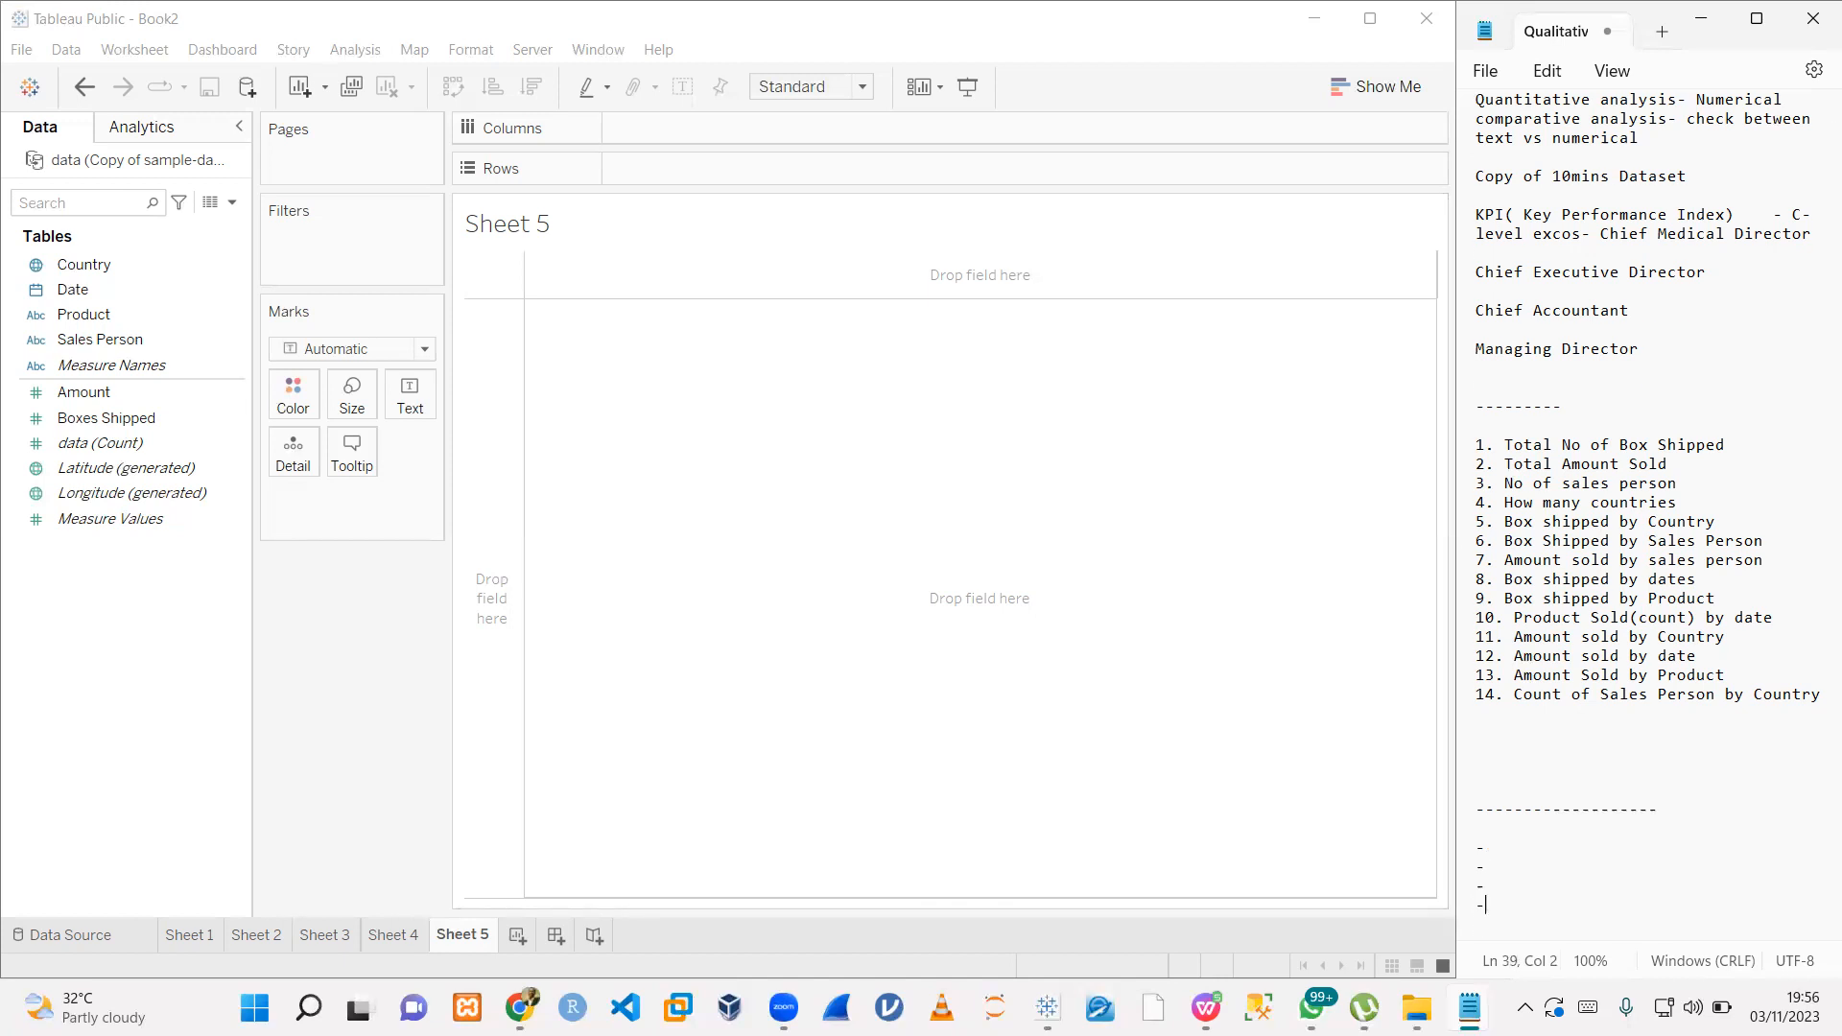
text(-)
key(Return)
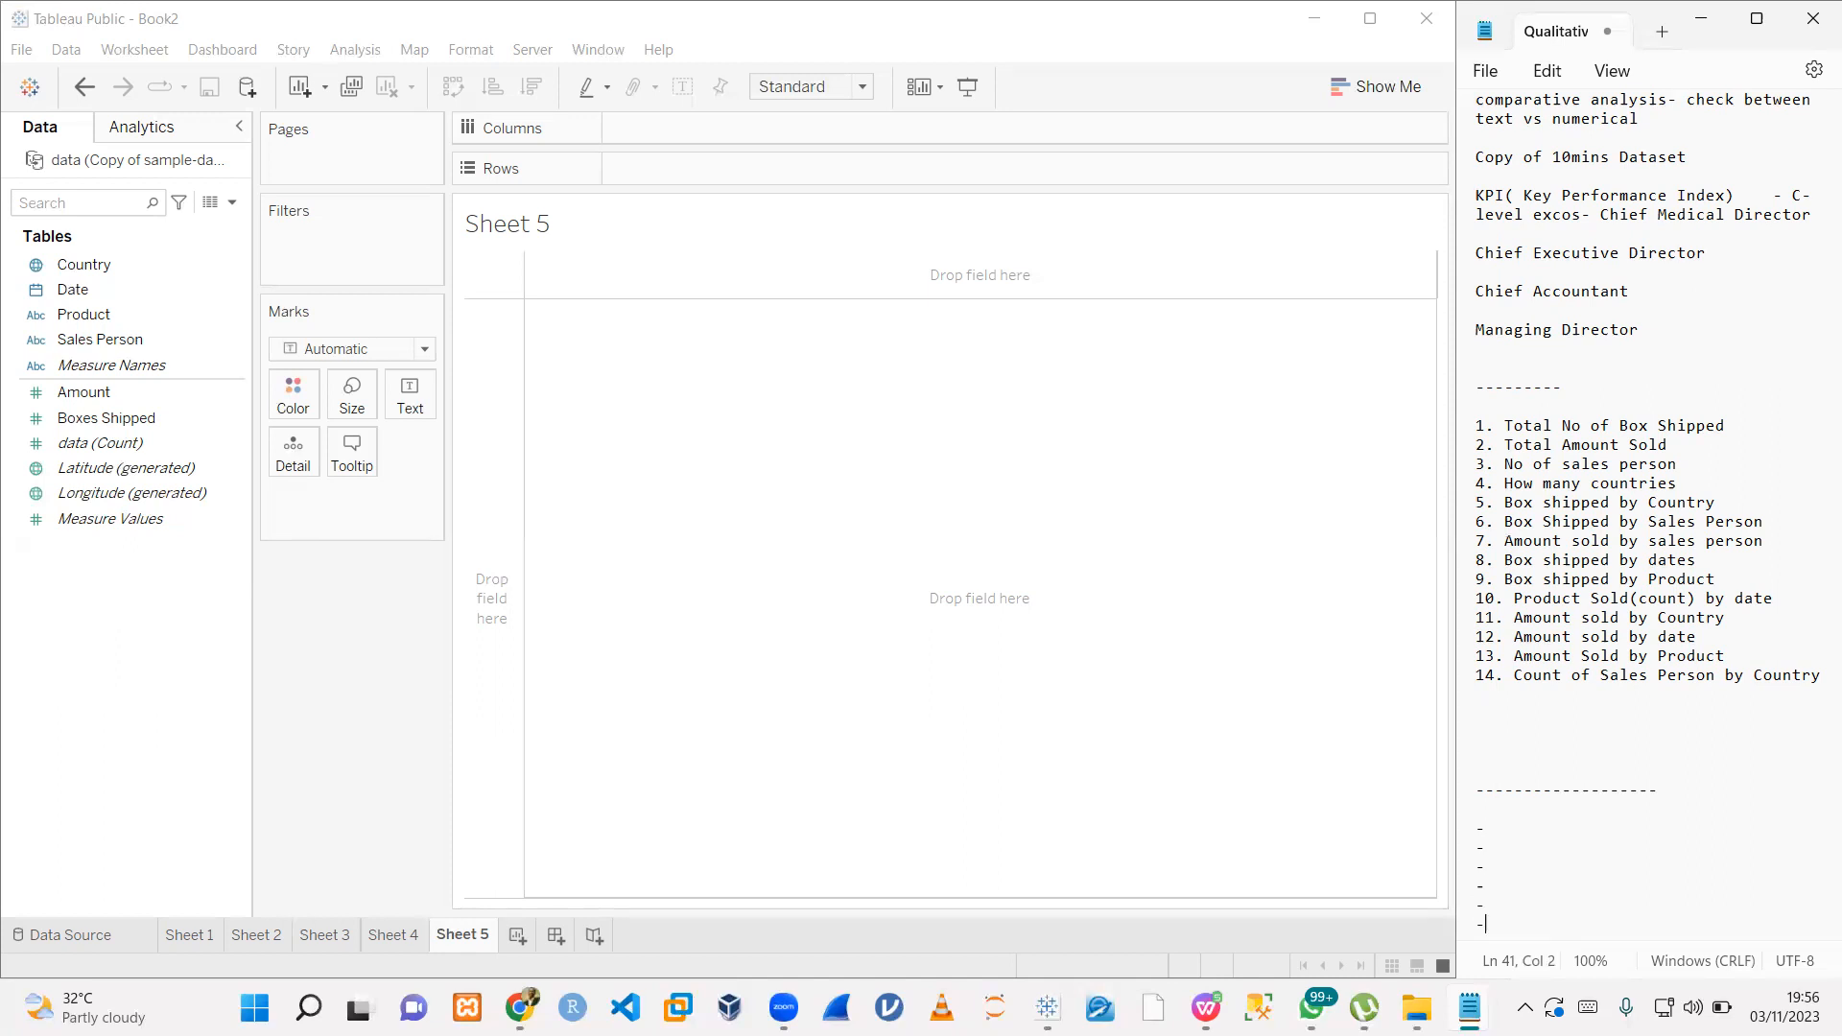
text(-)
key(Return)
text(-)
key(Return)
text(-)
key(Return)
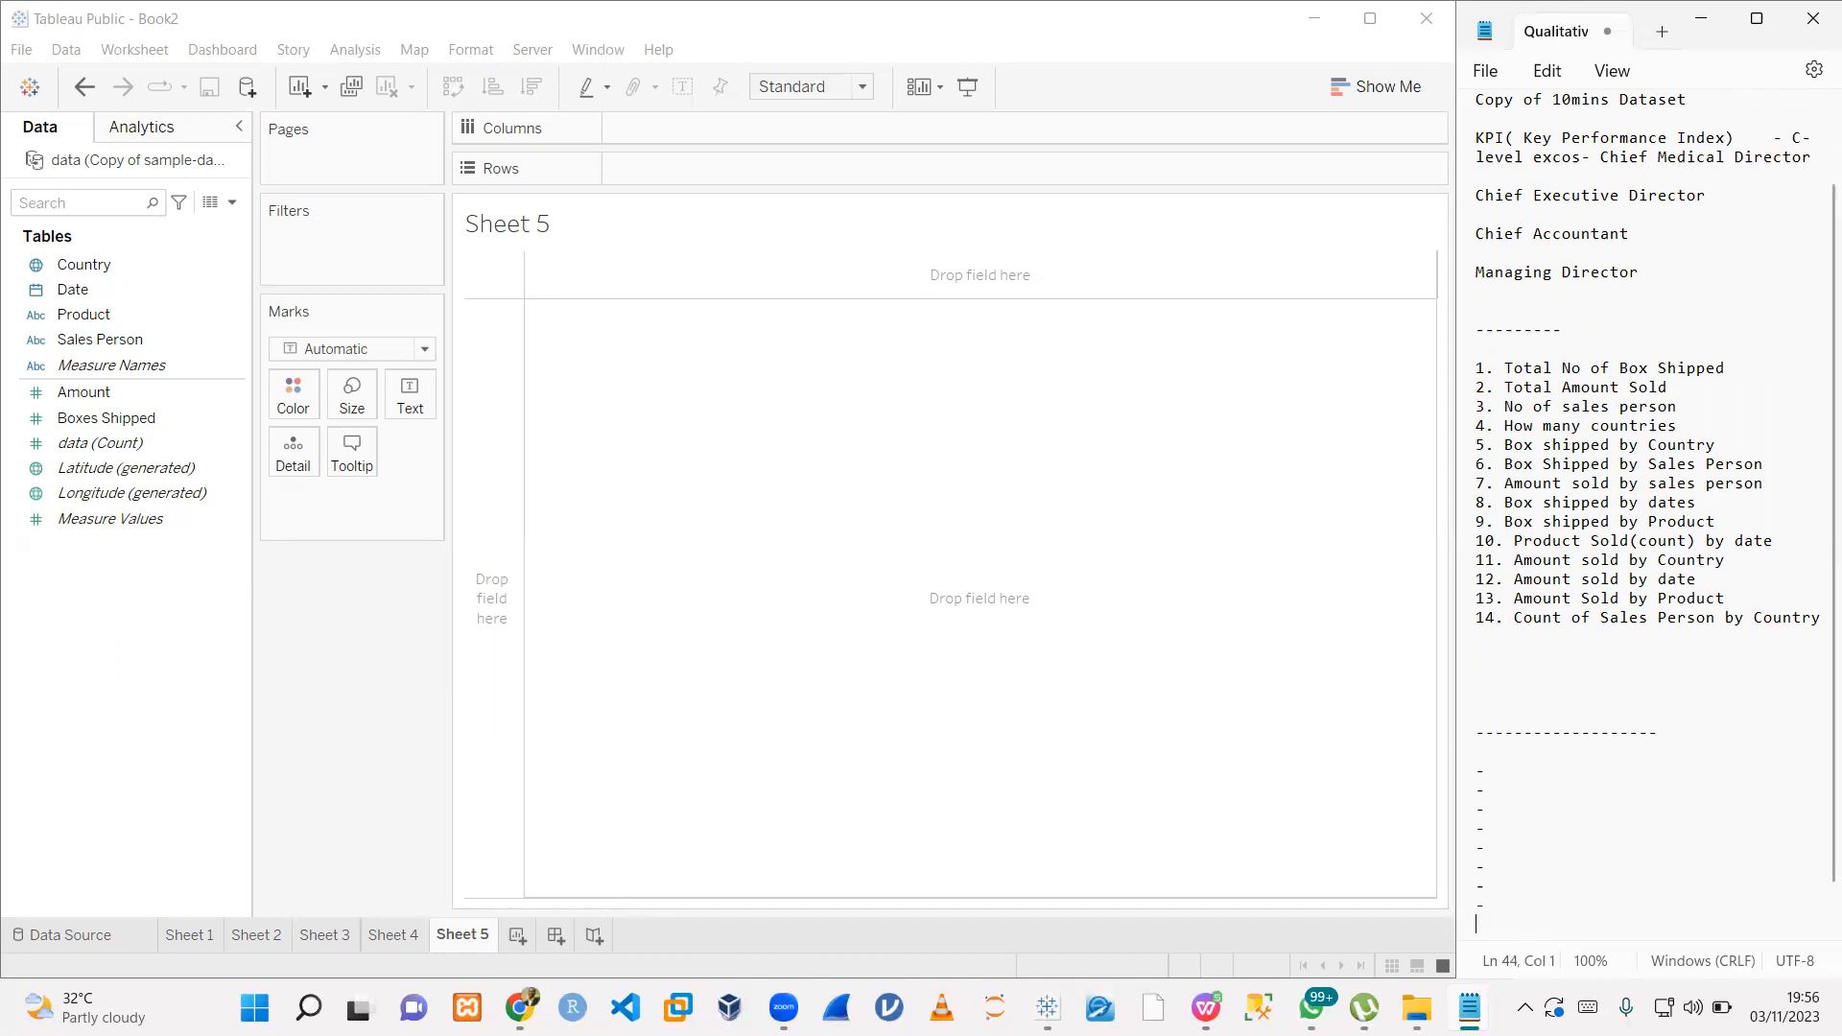
text(-)
key(Return)
- Label the horizontal dashed line "Horizontal", with "x" on the line below followed by blank lines
mouse_move(1660, 711)
mouse_down()
mouse_move(1567, 711)
mouse_move(1682, 700)
mouse_up()
click(1684, 700)
click(1684, 711)
key(Caps_Lock)
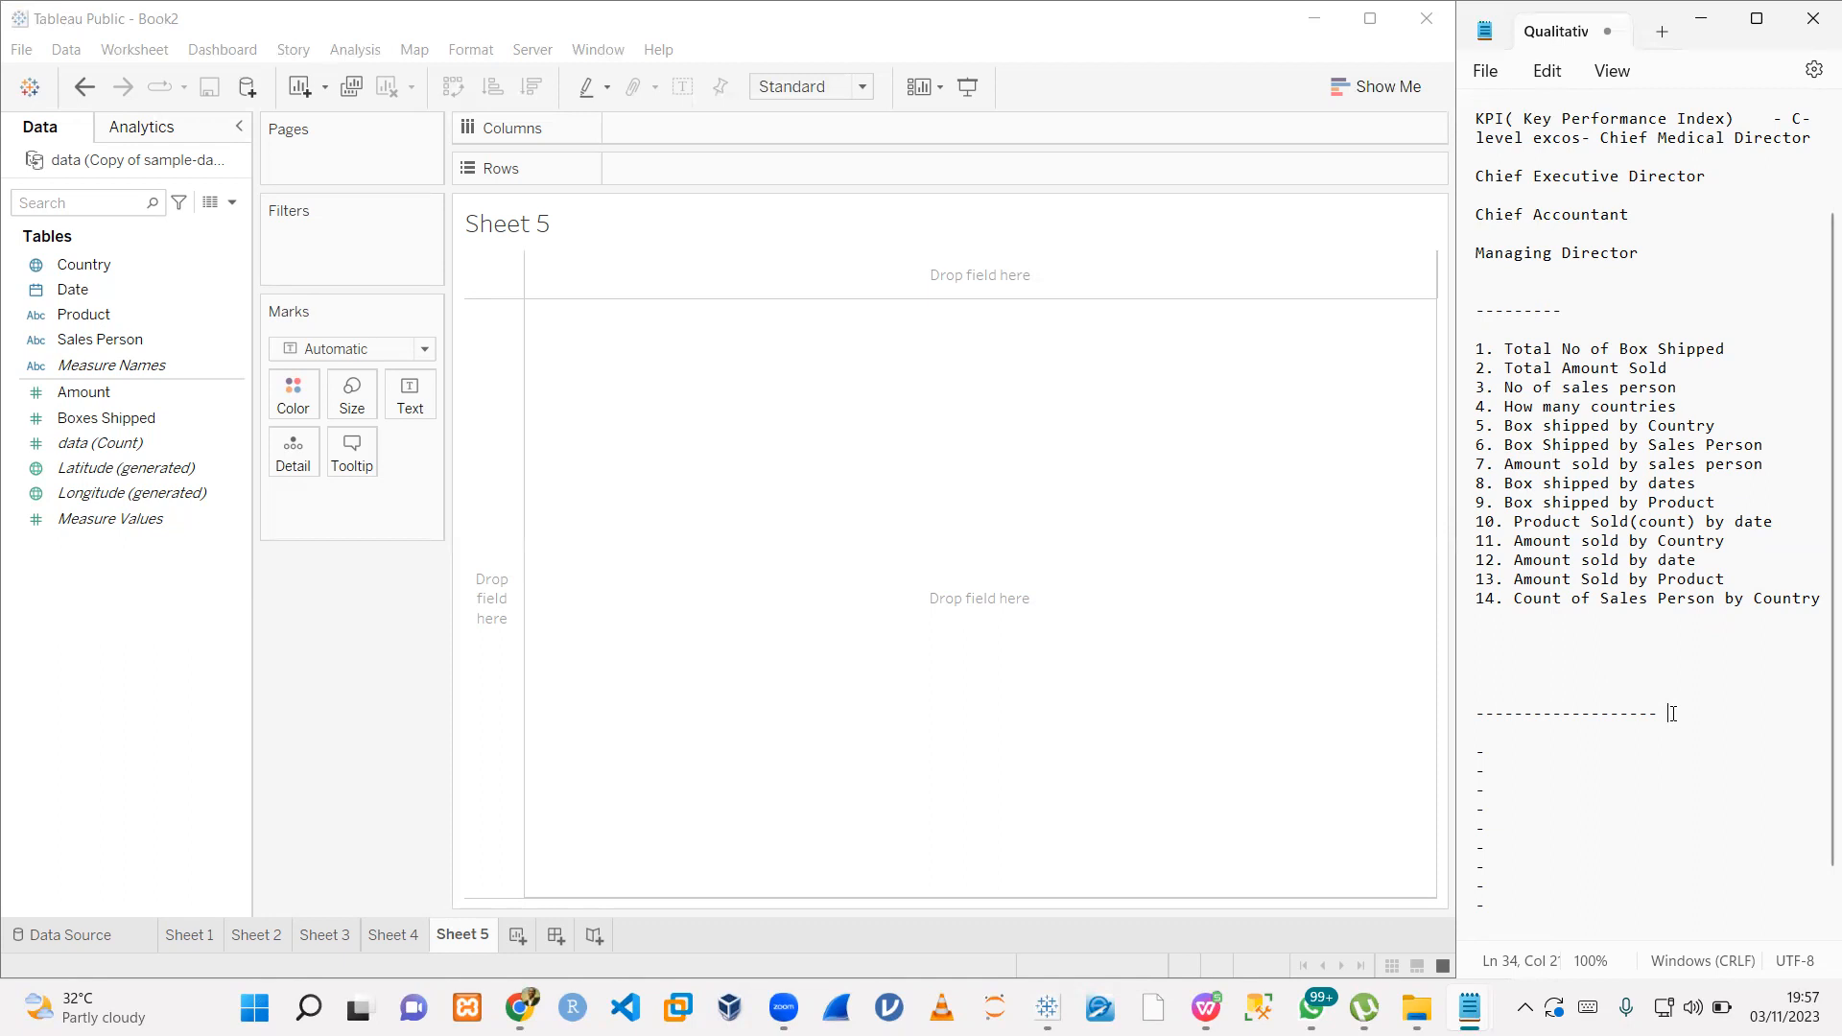
text(H)
key(Caps_Lock)
text(ori)
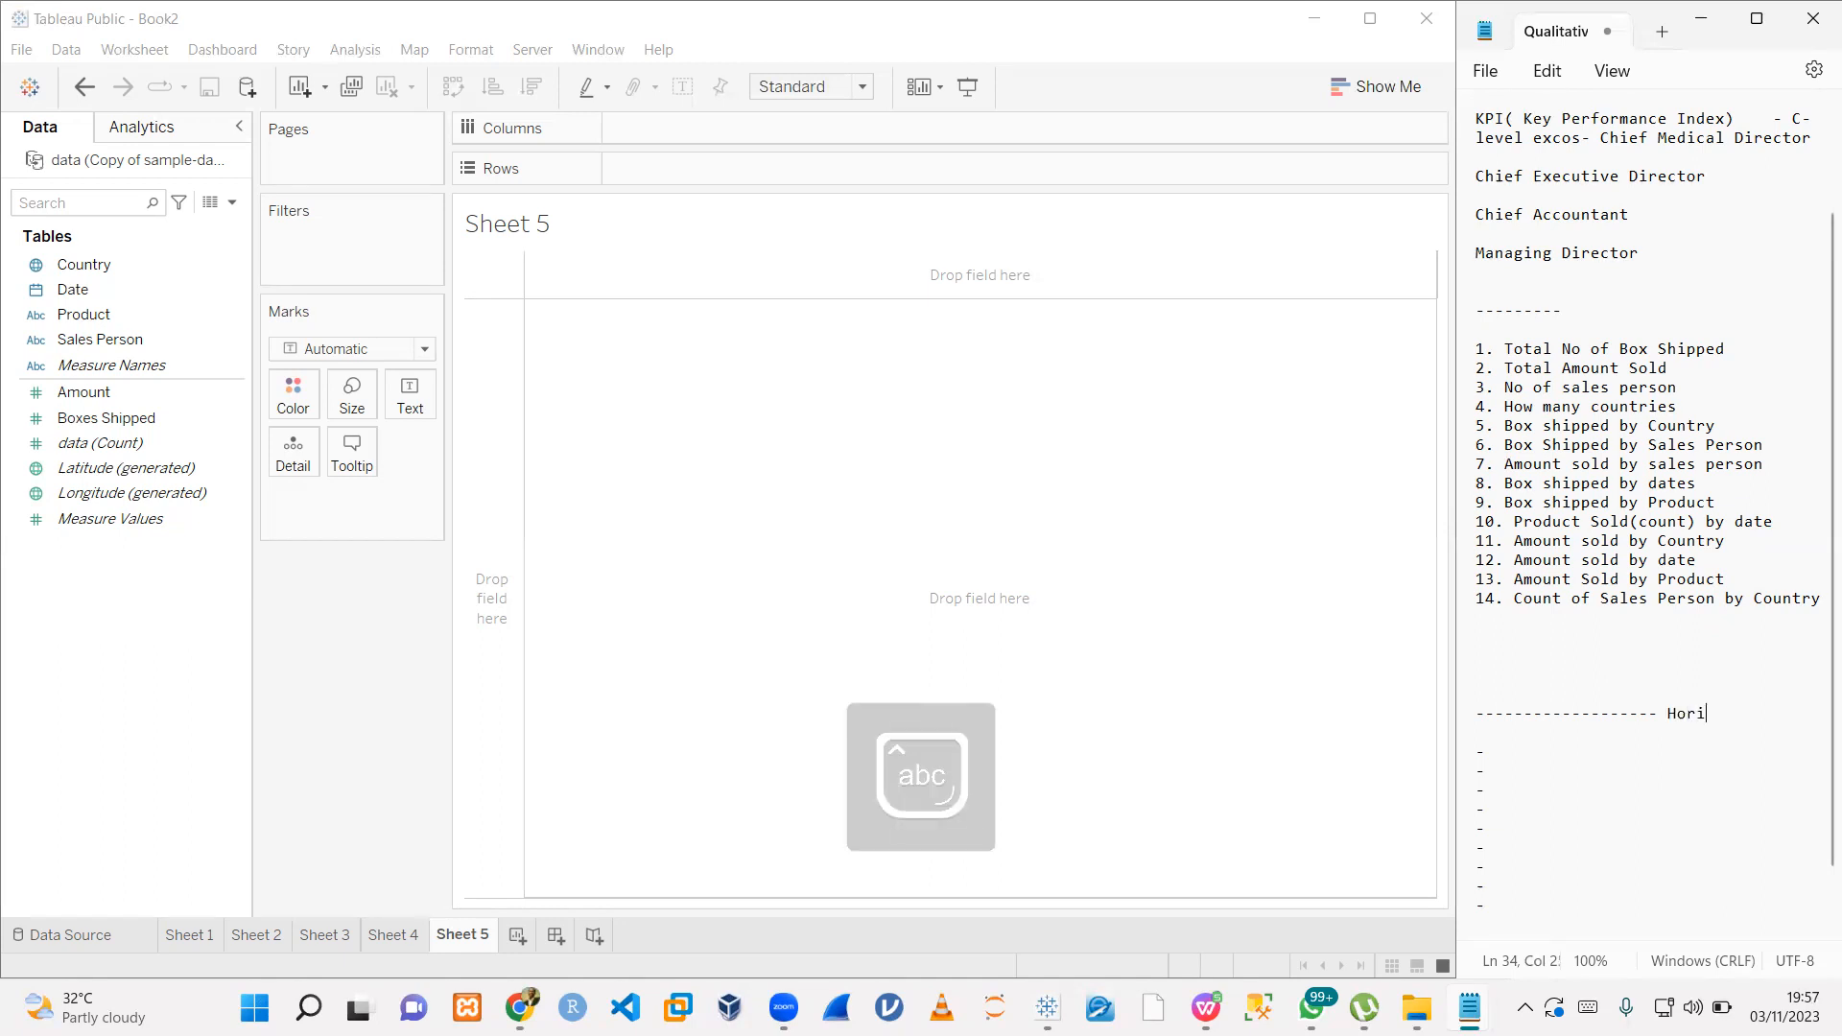
text(zontal)
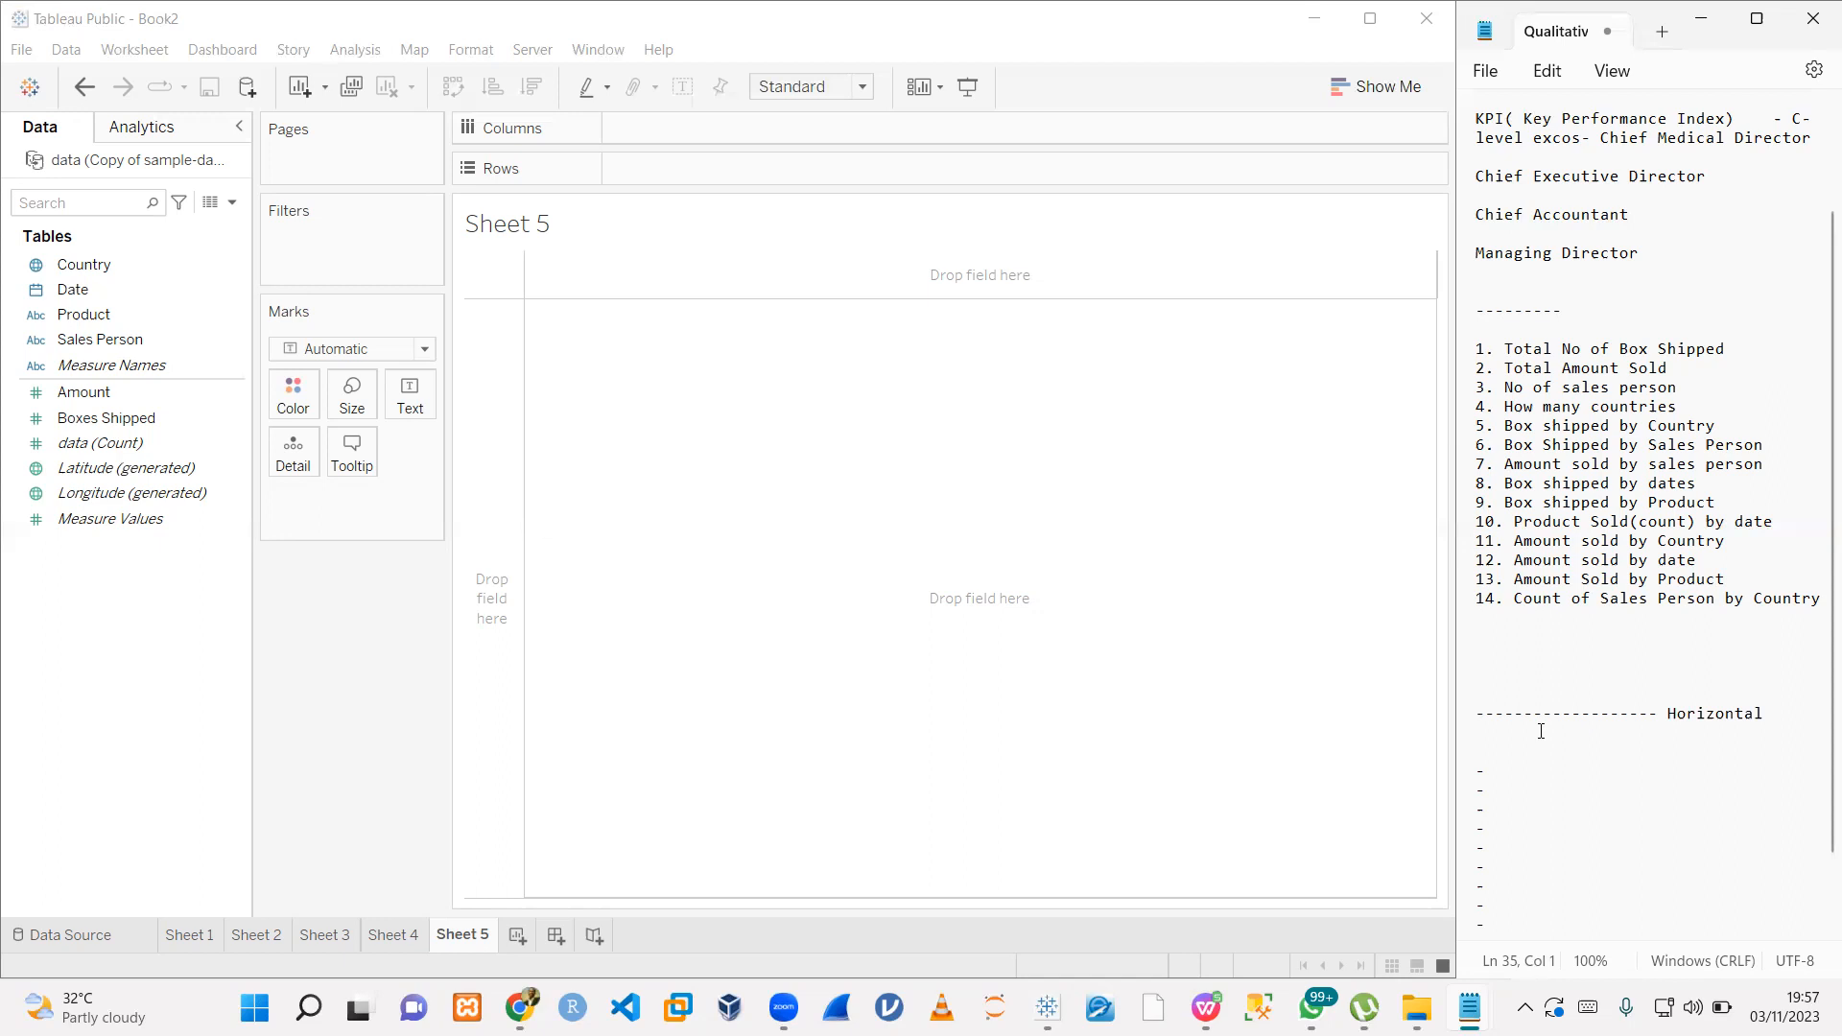
text(x)
key(Return)
key(Return)
- Label the vertical line of dashes "Y - Veritical" on the line above it
scroll(1533, 771, down, 2)
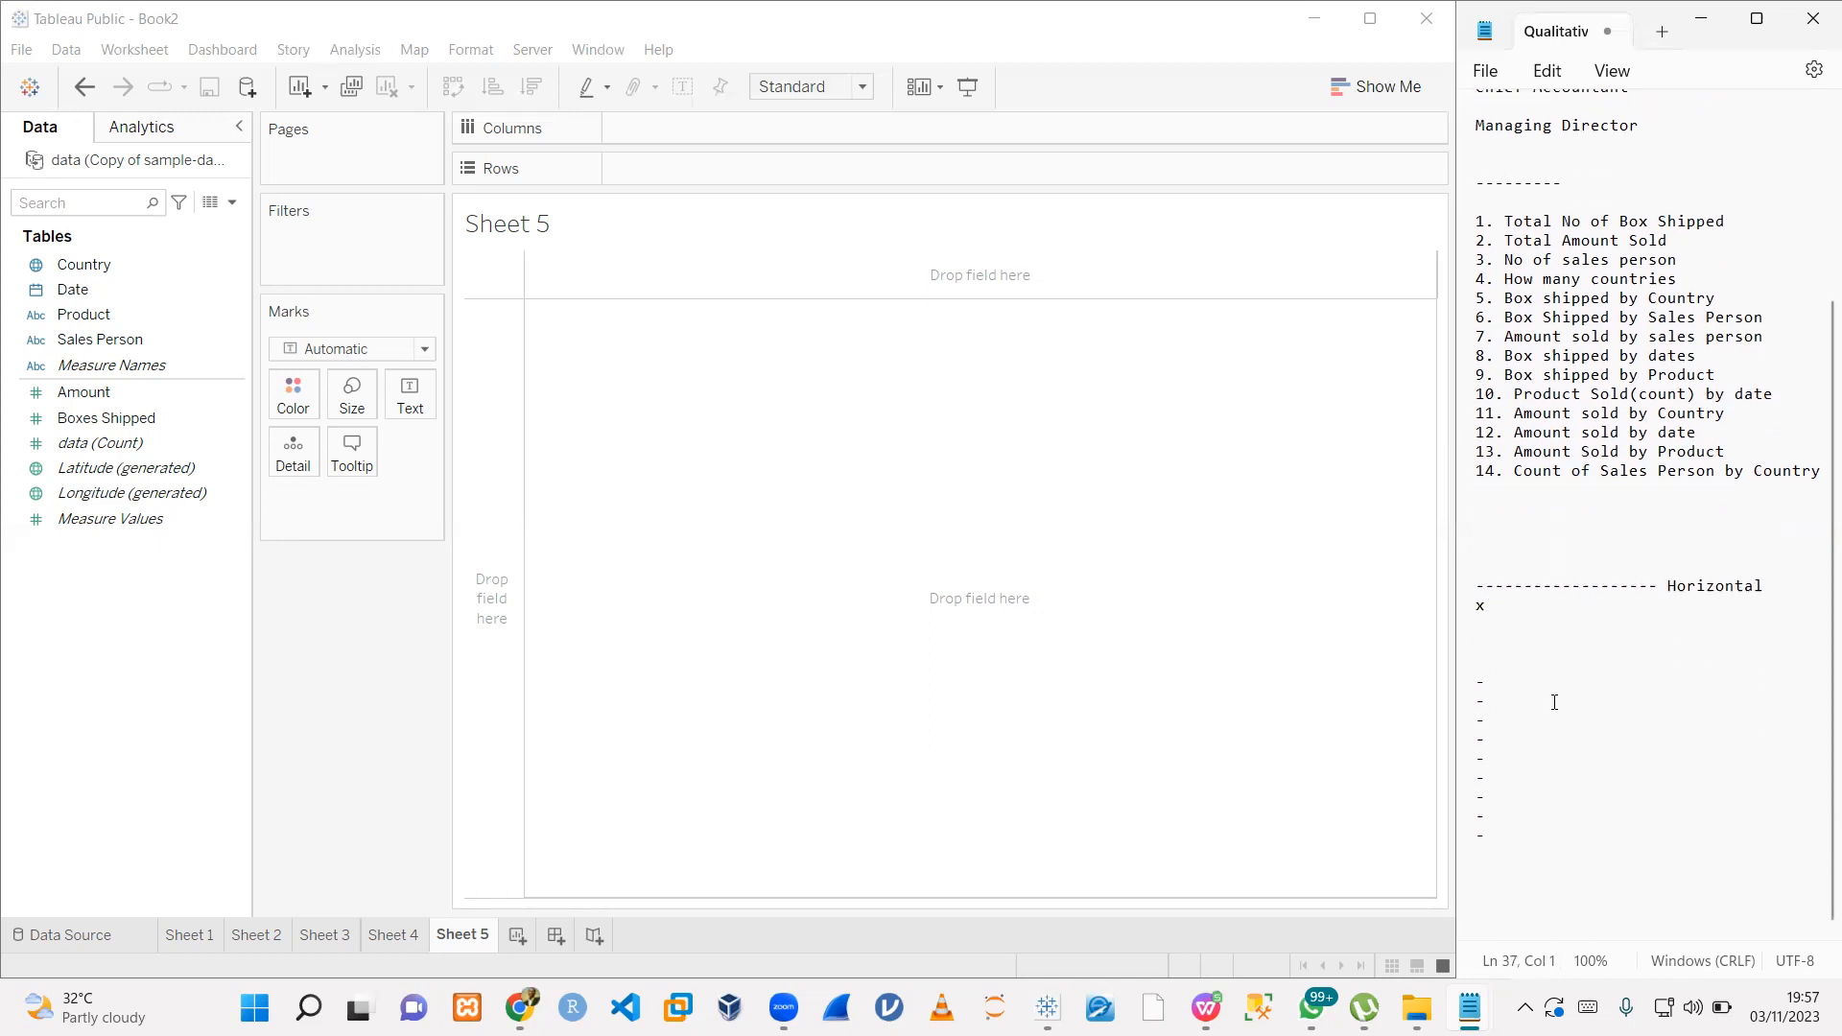
key(Return)
key(Caps_Lock)
text(Y)
key(Caps_Lock)
text(-)
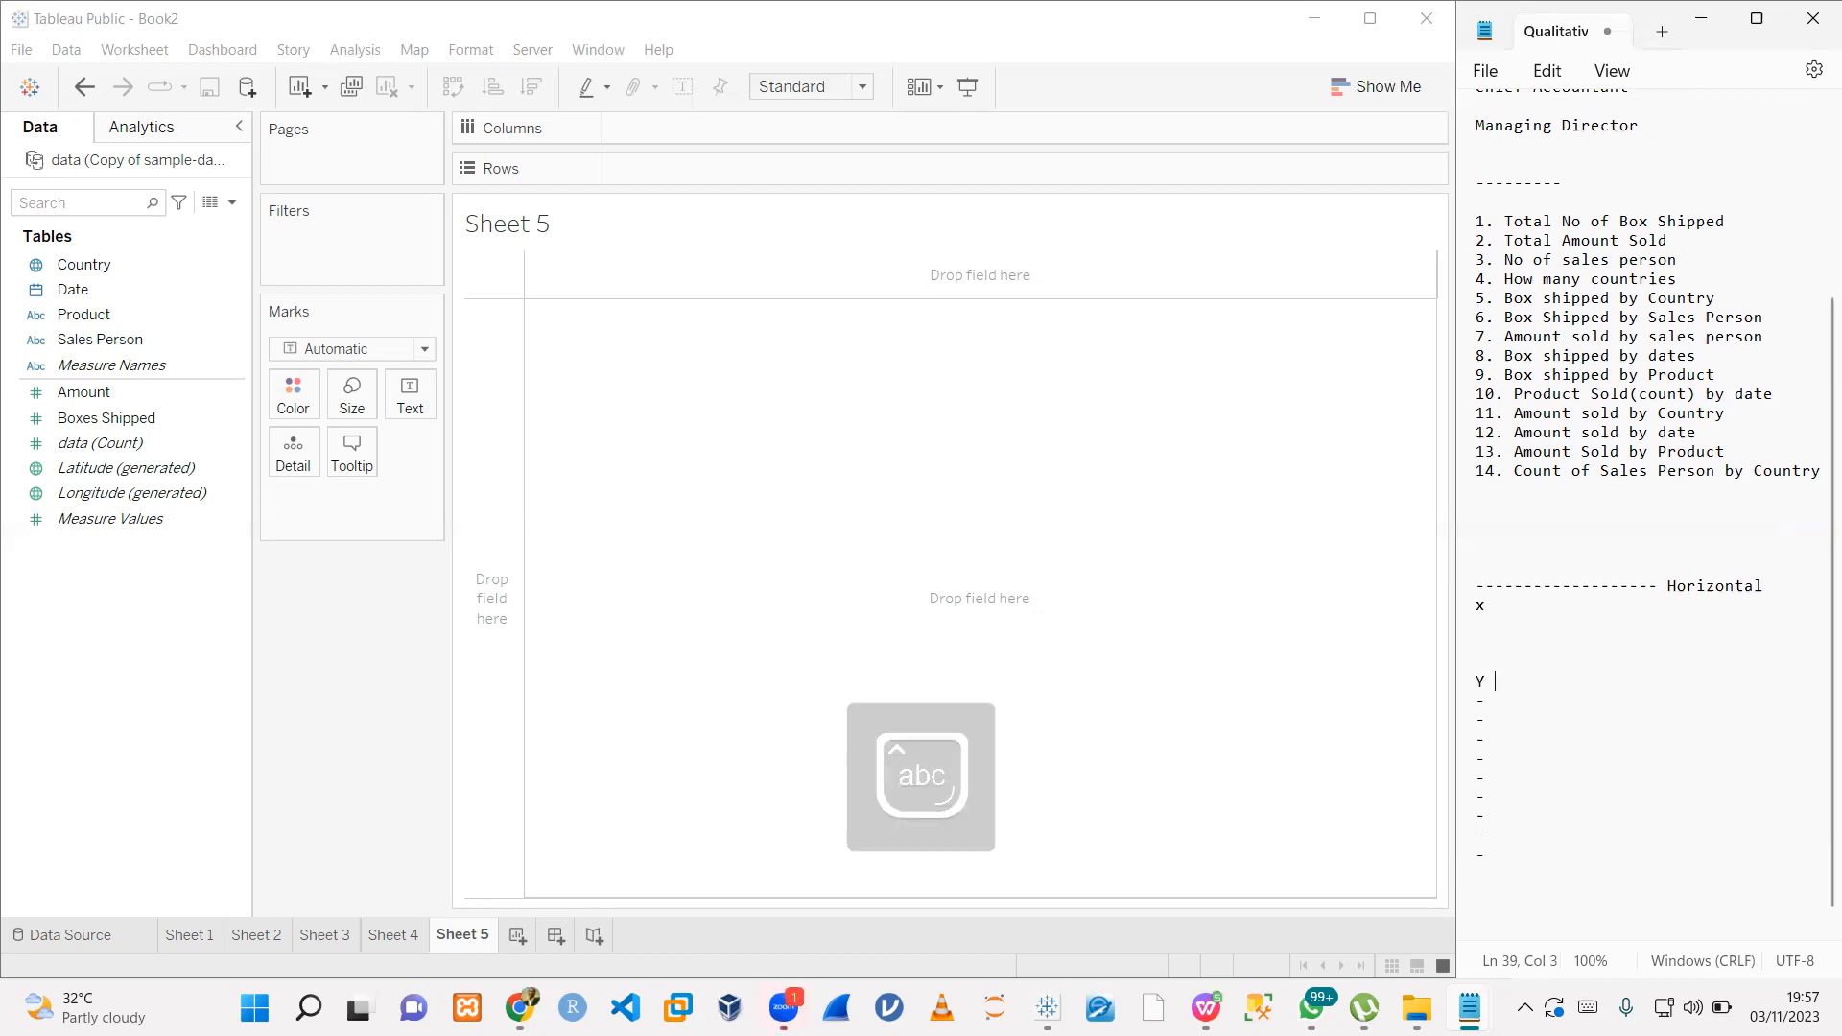
key(Caps_Lock)
text(V)
key(Caps_Lock)
text(er)
key(BackSpace)
text(ritical)
click(729, 143)
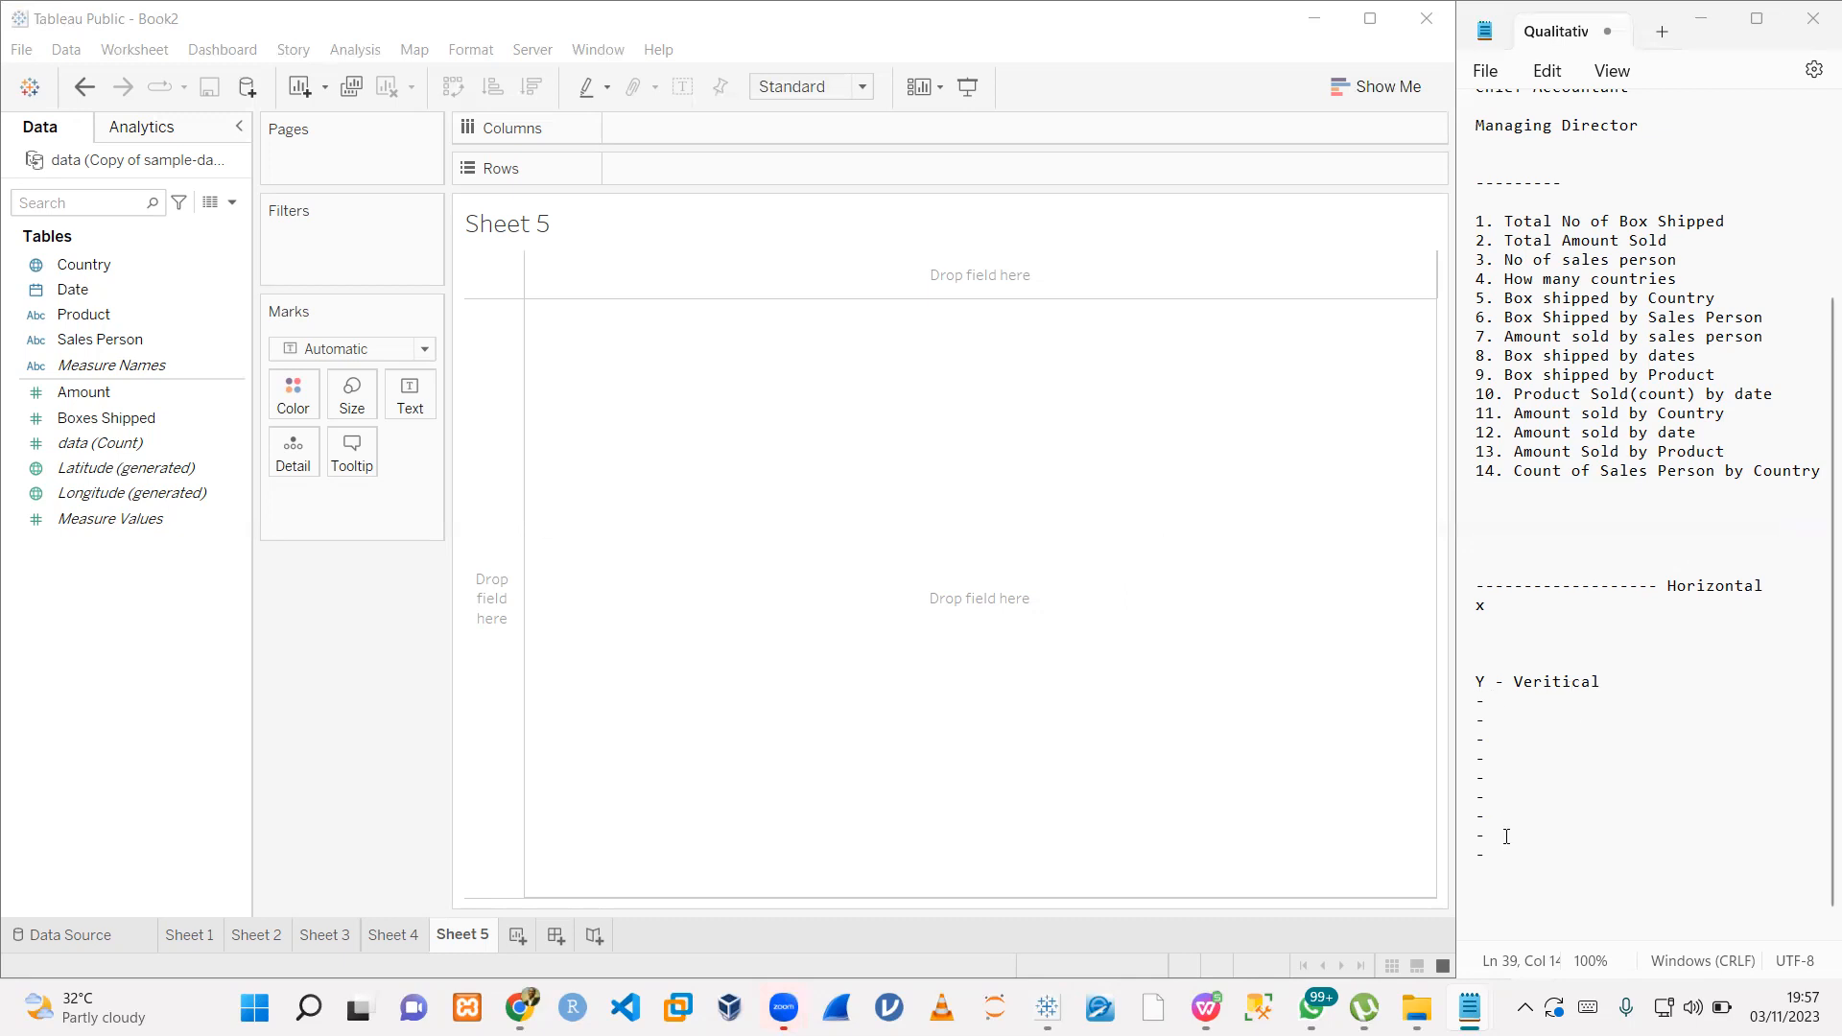
- Append "/ row" to the x label and "/ column" to the Y label in the note
click(1514, 607)
key(Return)
key(BackSpace)
text(/ row)
click(1662, 706)
text(/ coluumn)
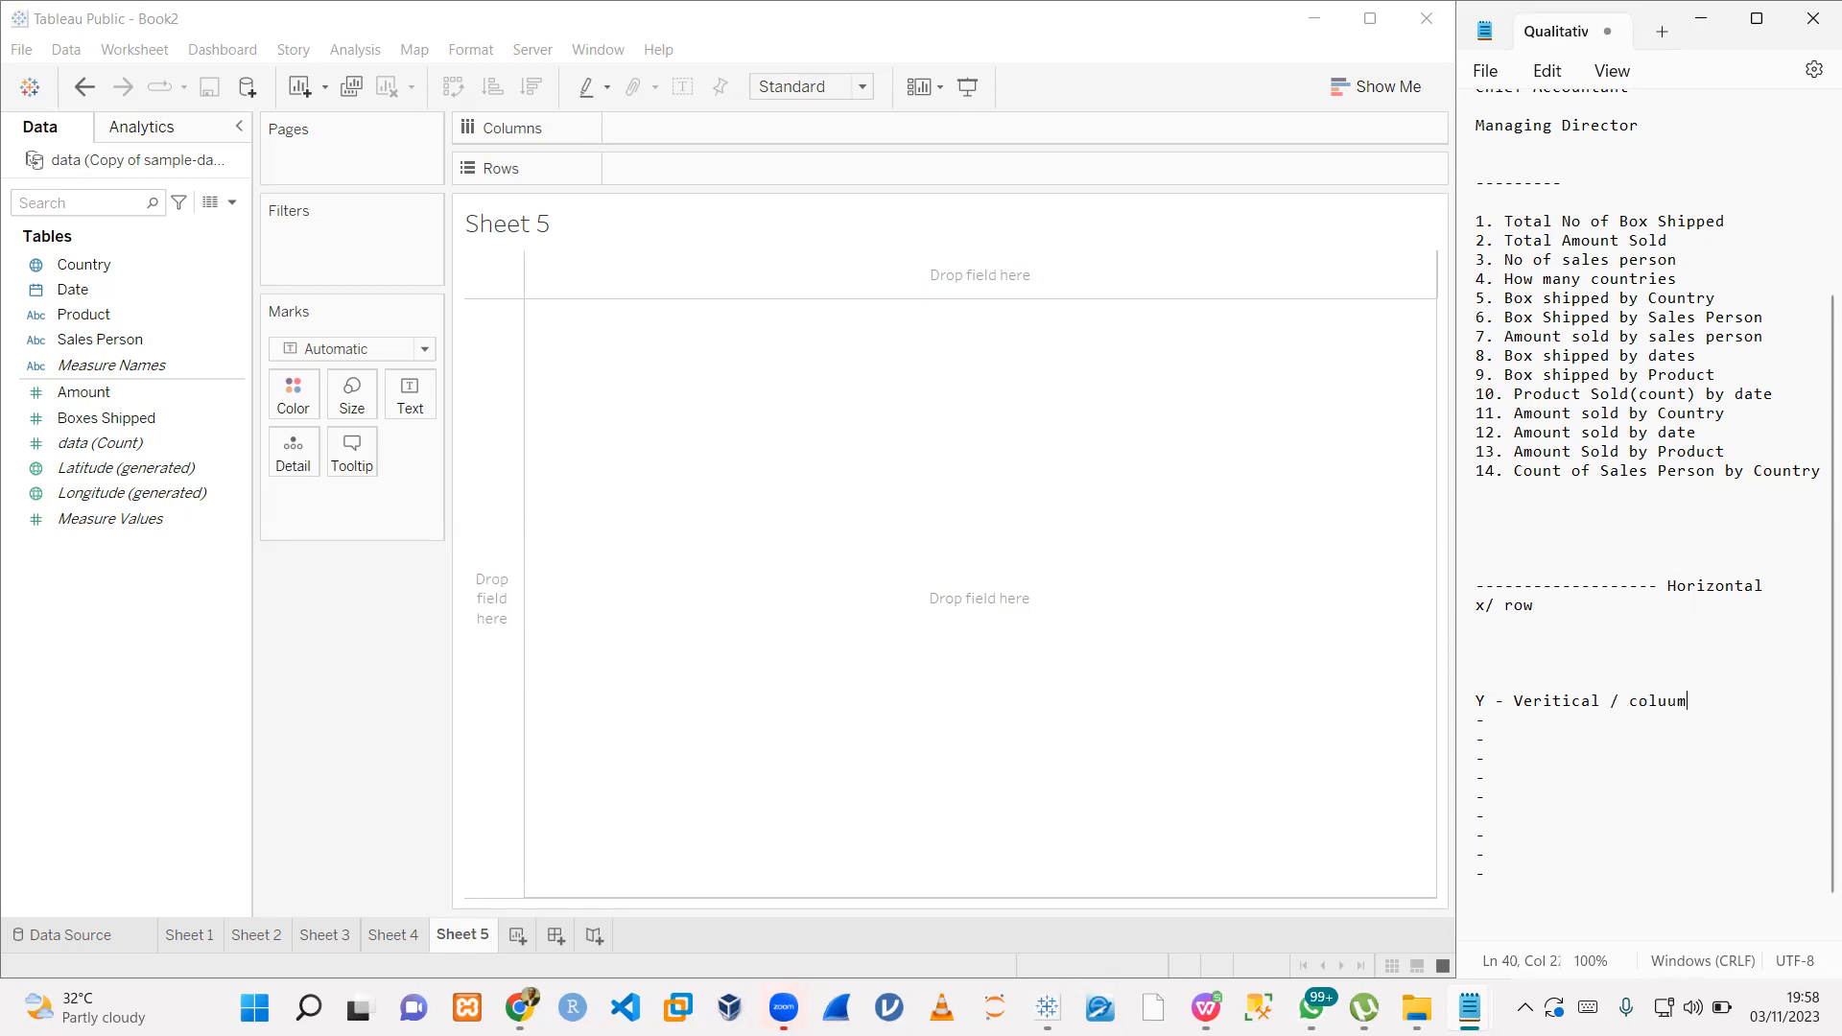
key(BackSpace)
key(BackSpace)
key(BackSpace)
text(mn)
click(1438, 641)
- Widen the note's window and append "(Nos)" to items 1 through 4 of the analysis list
mouse_move(1449, 269)
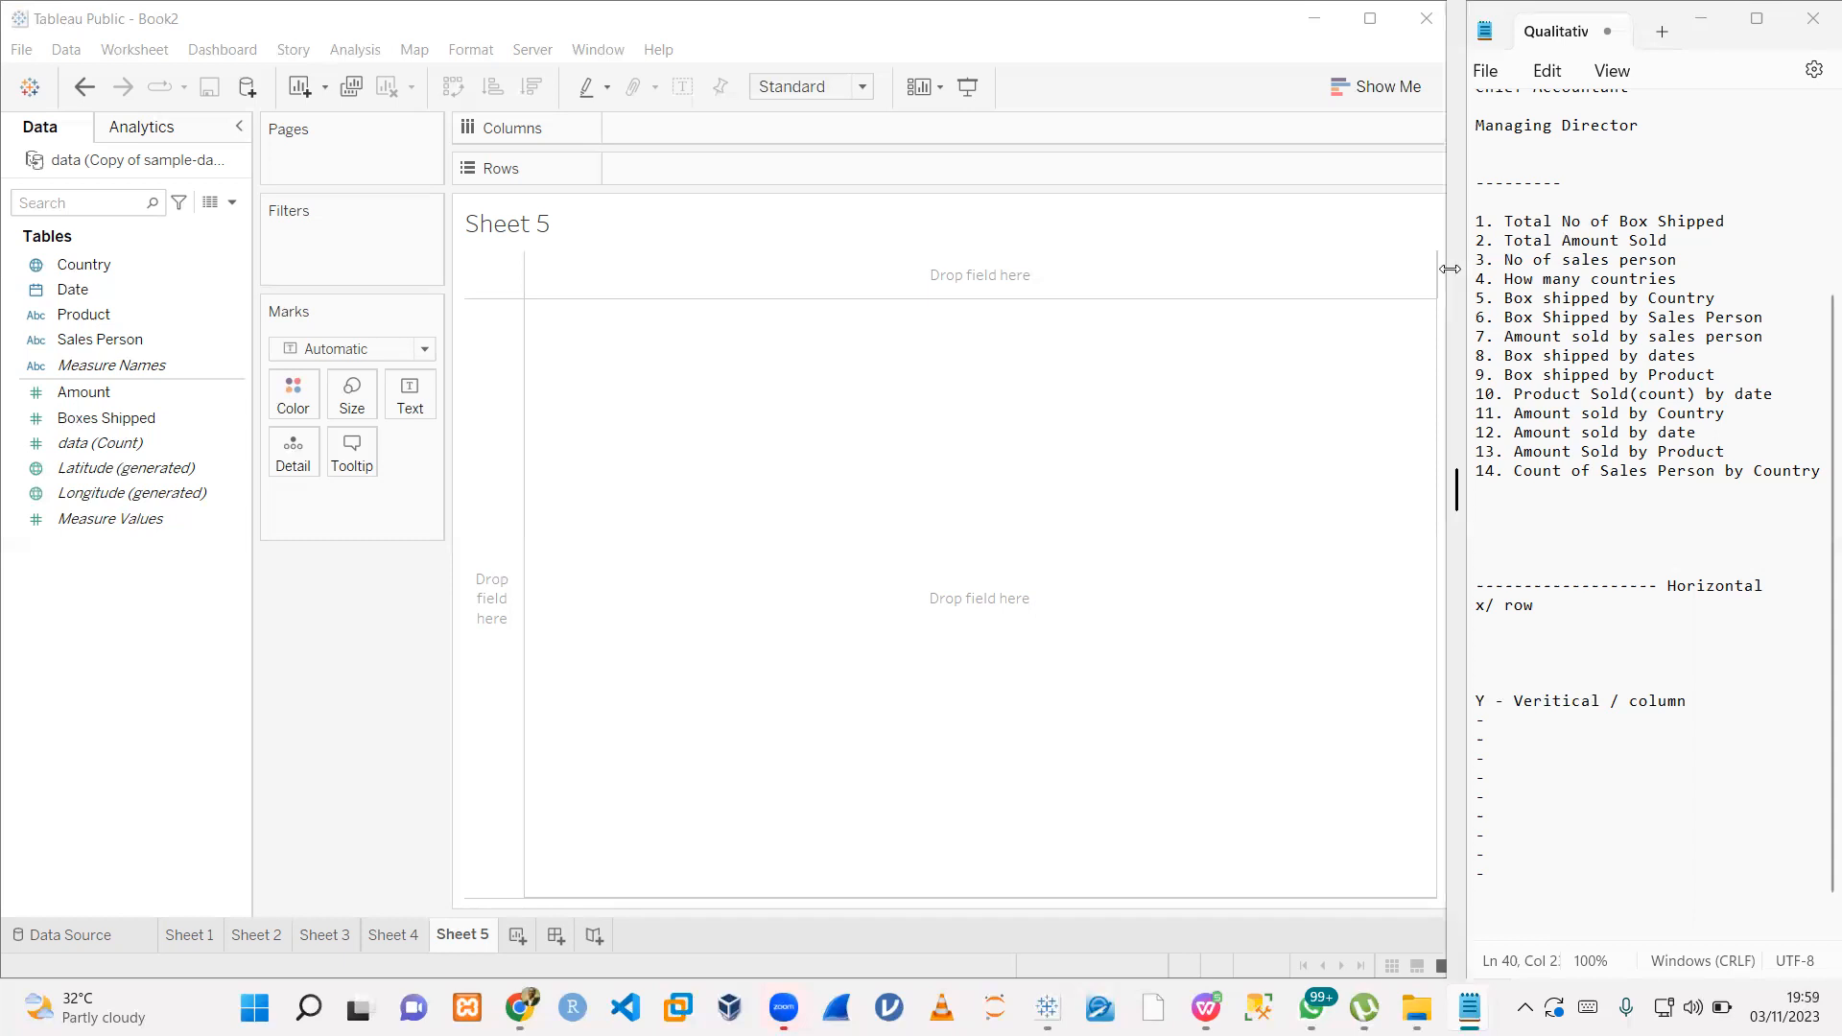
drag(1449, 269, 1379, 268)
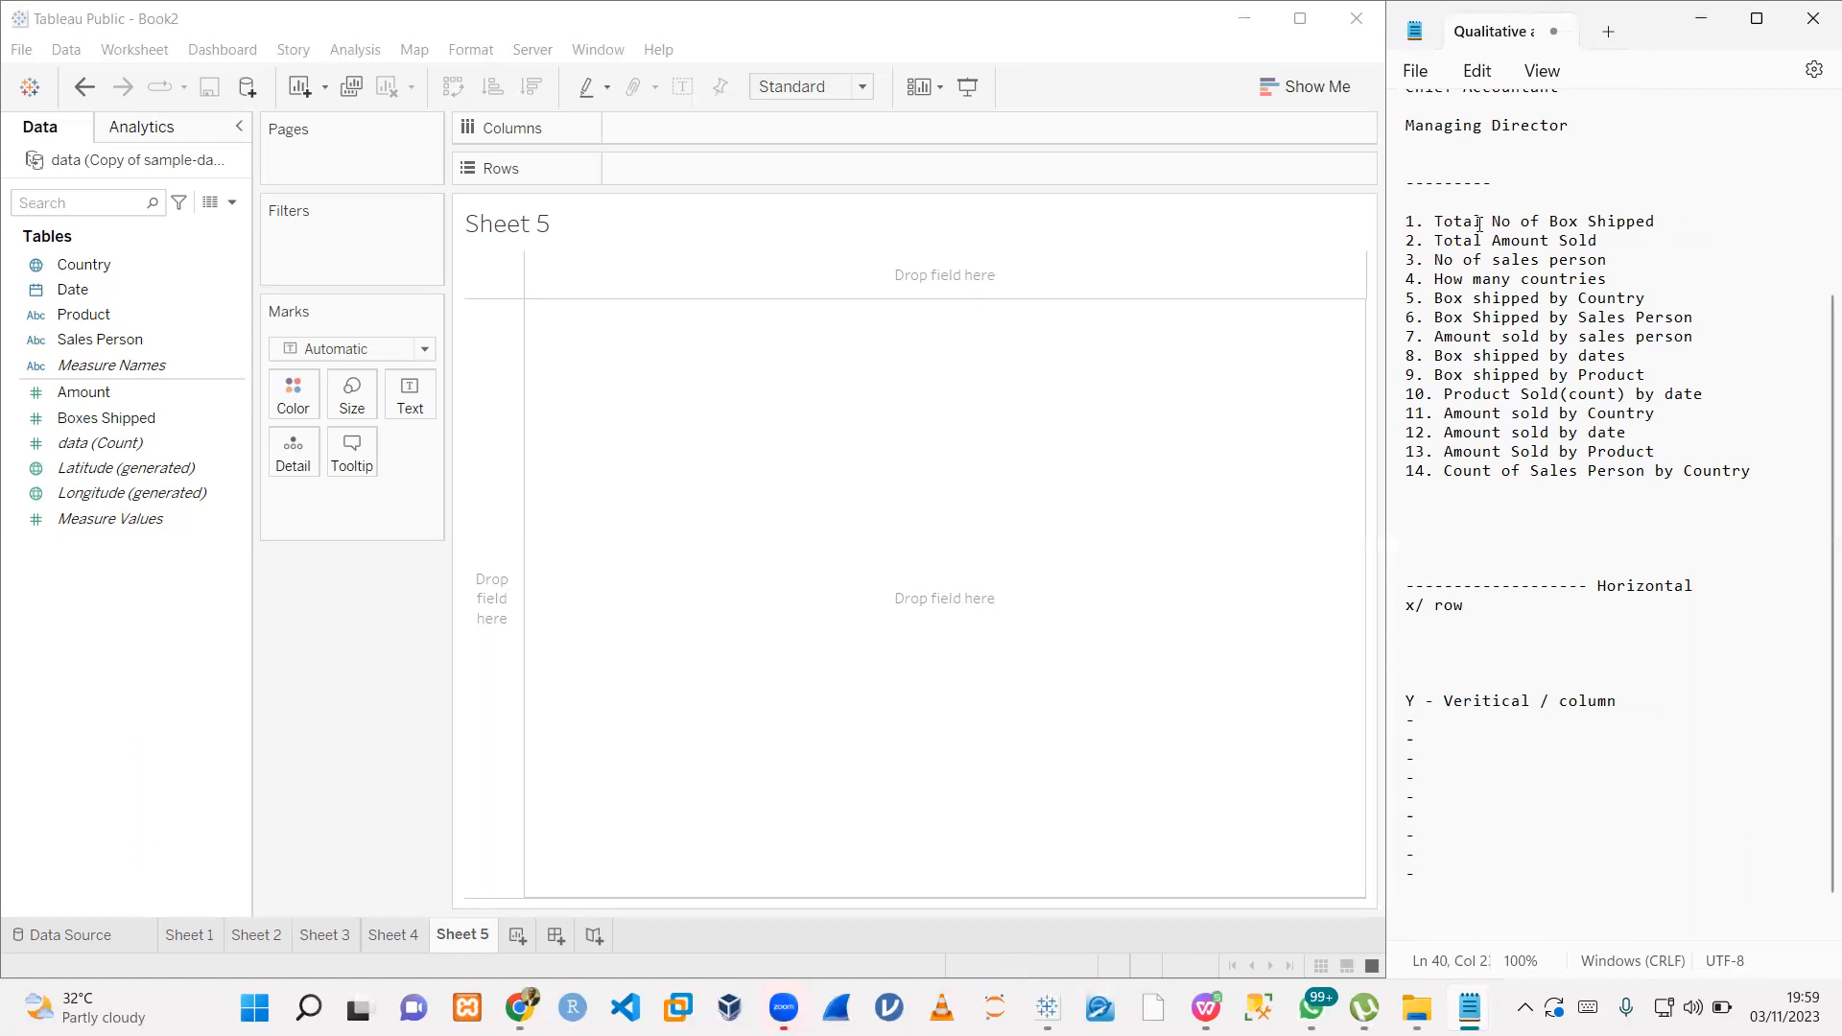
click(1742, 223)
text((No)
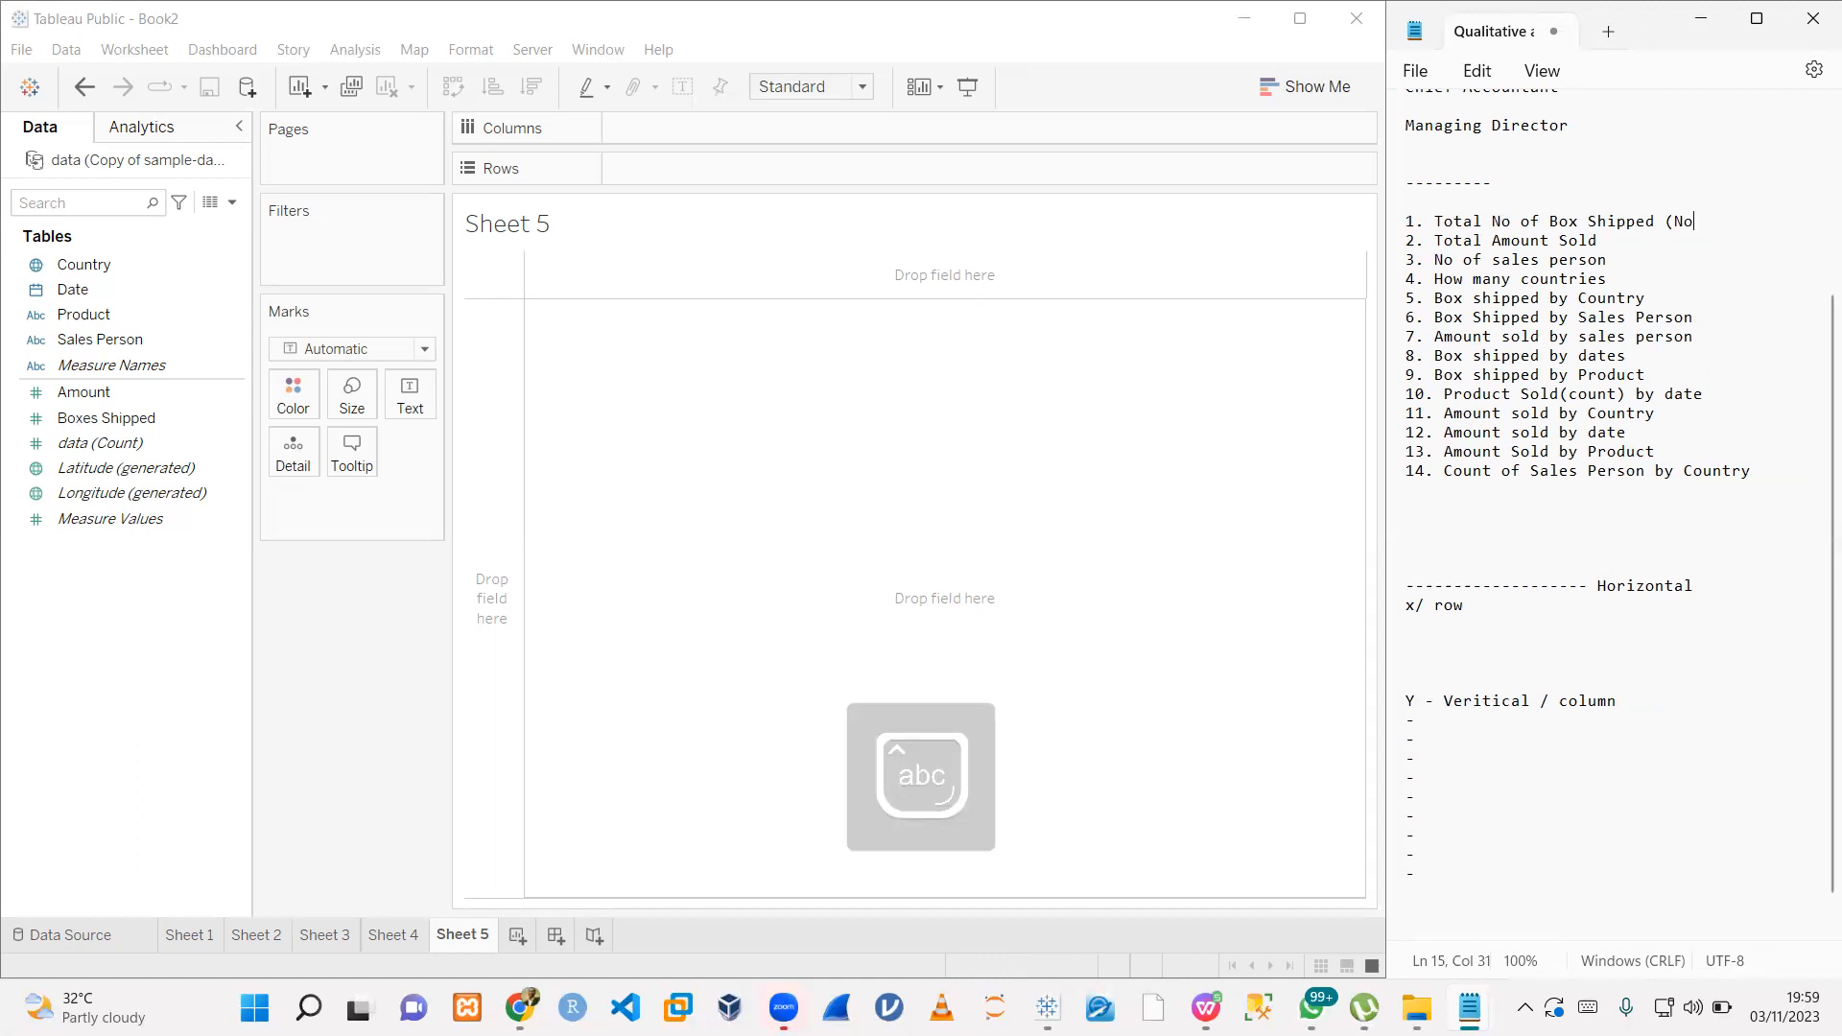
text(s))
drag(1659, 227, 1712, 227)
key(ctrl+c)
click(1658, 244)
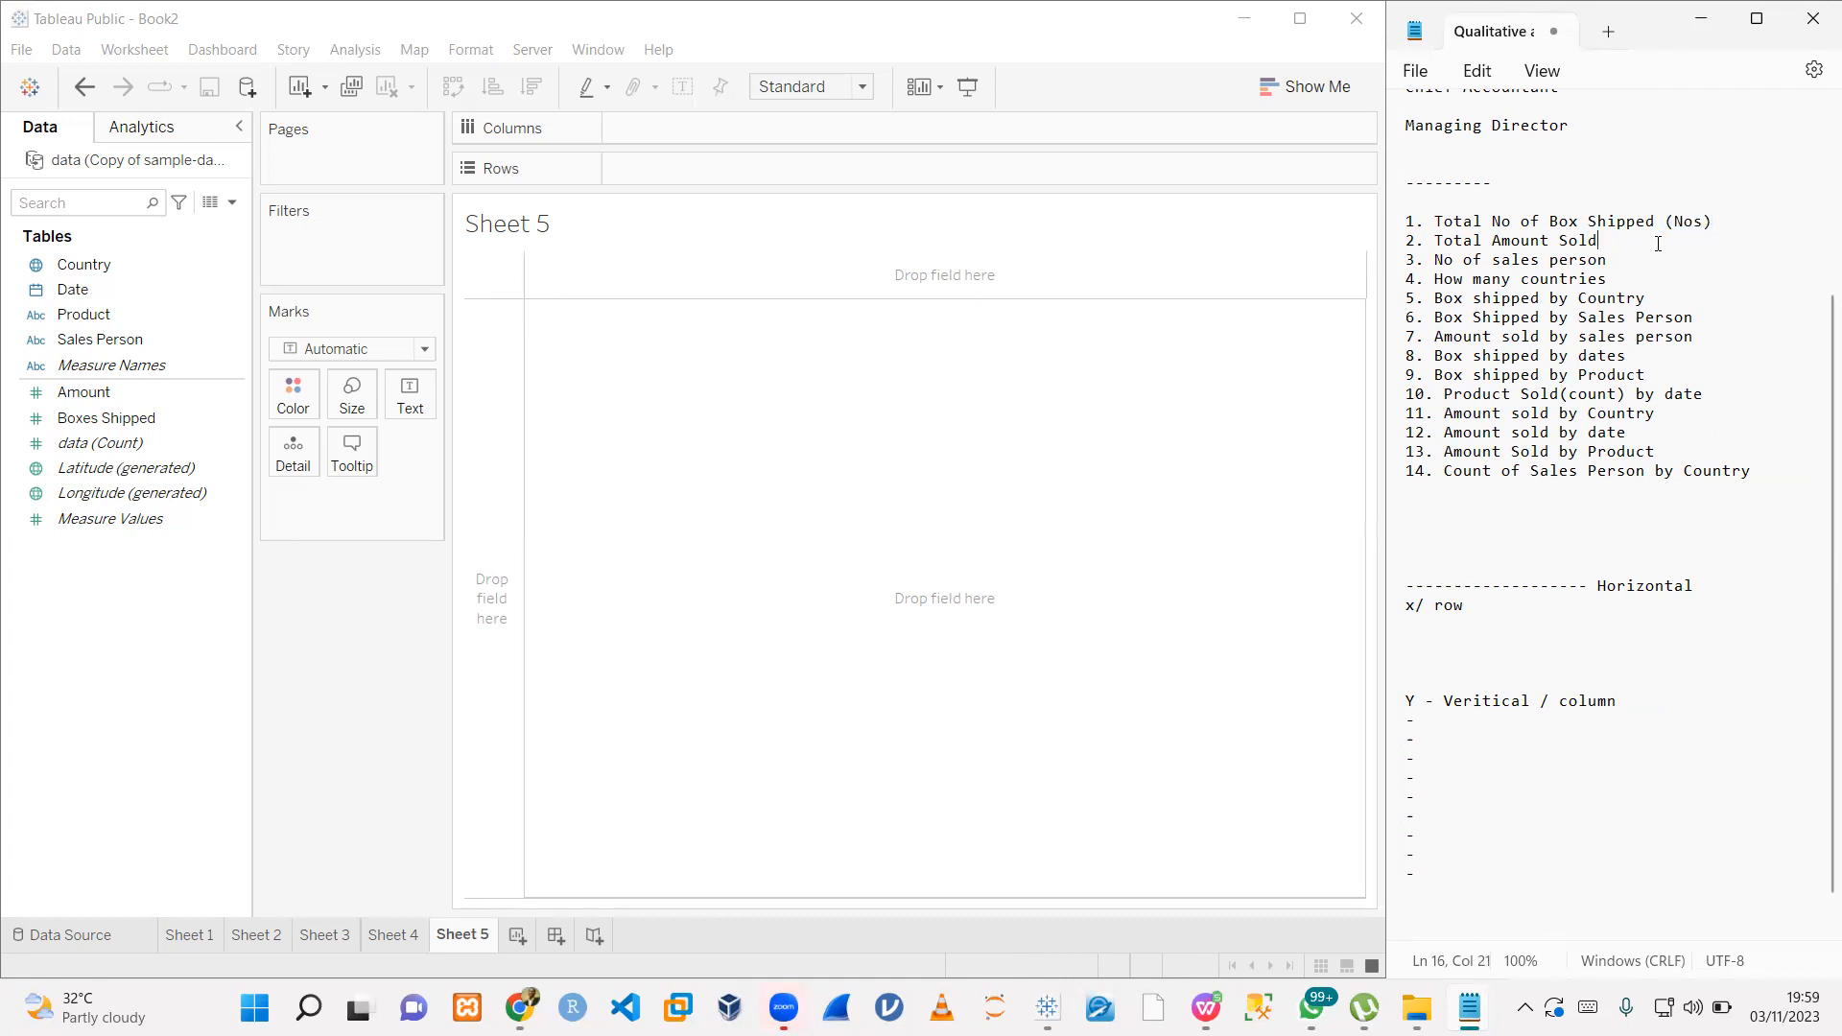
key(ctrl+v)
click(1654, 259)
key(ctrl+v)
key(ctrl+v)
- Append "- Bar Chart" to item 5, Box shipped by Country, in the analysis list
click(1662, 302)
text(Ba)
key(BackSpace)
key(BackSpace)
key(BackSpace)
text(- b)
key(BackSpace)
text(Bar Chat)
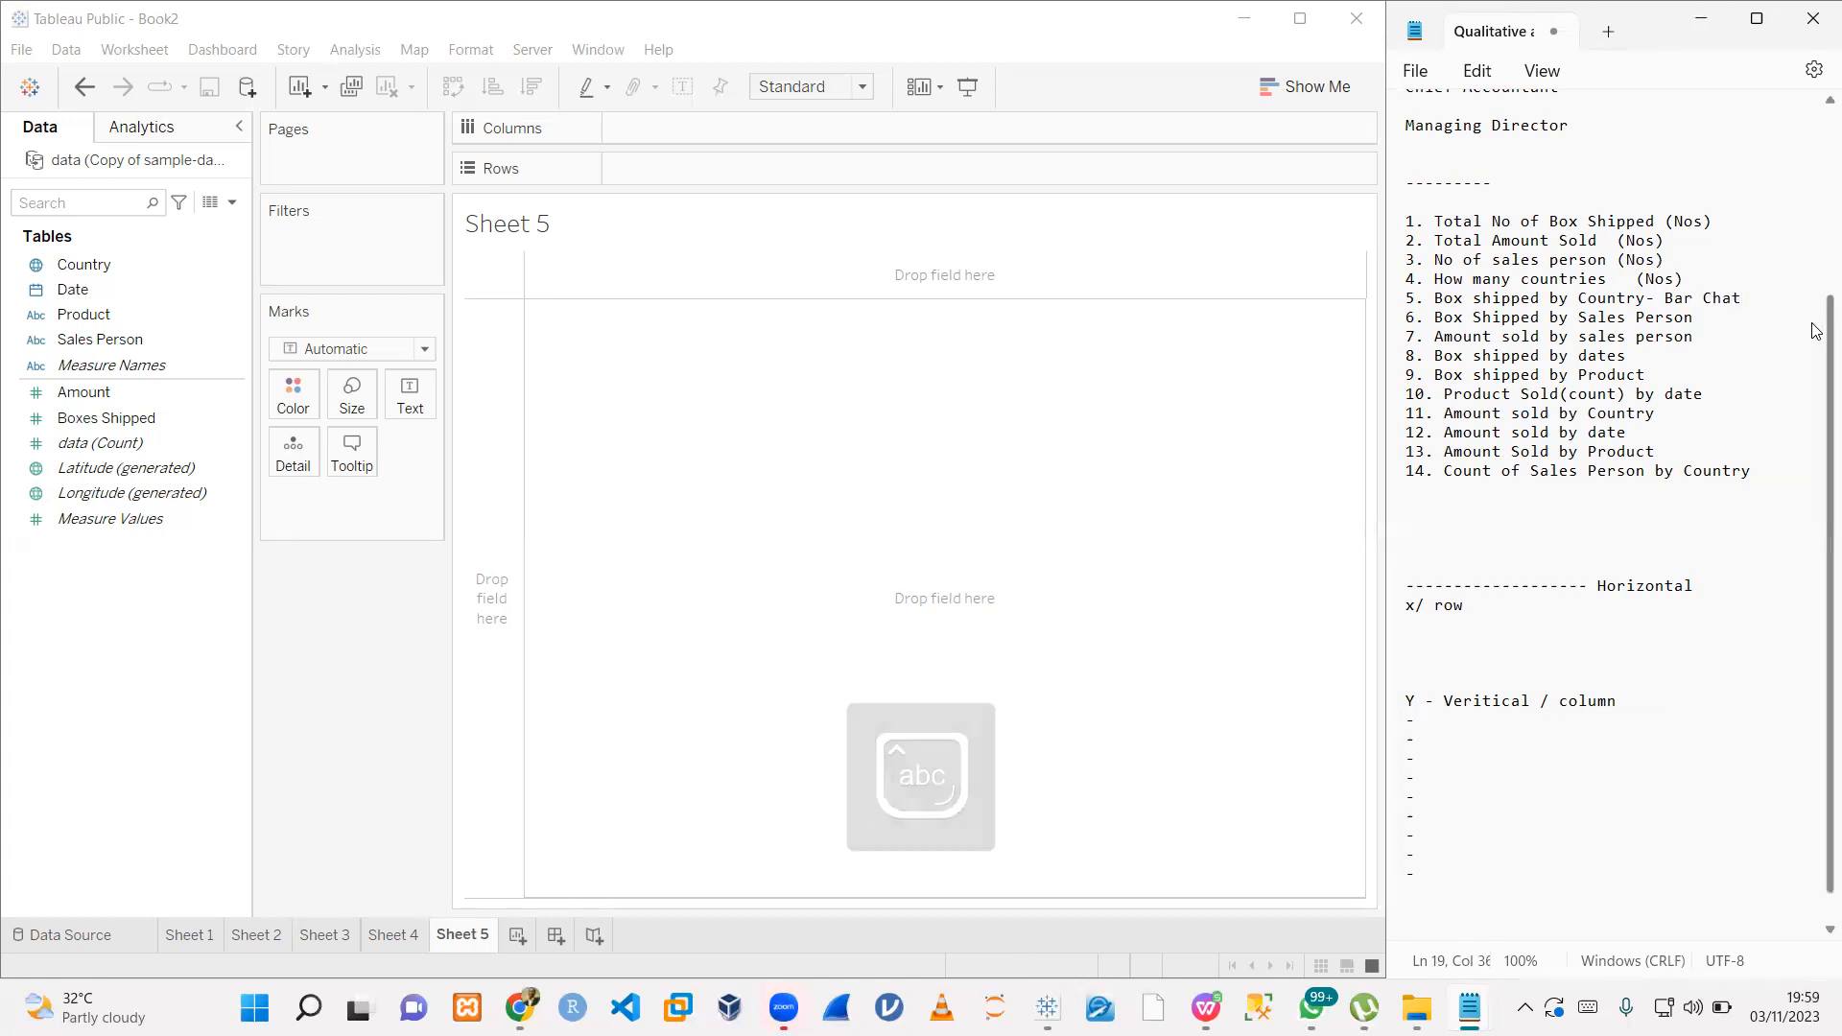
key(BackSpace)
text(rt)
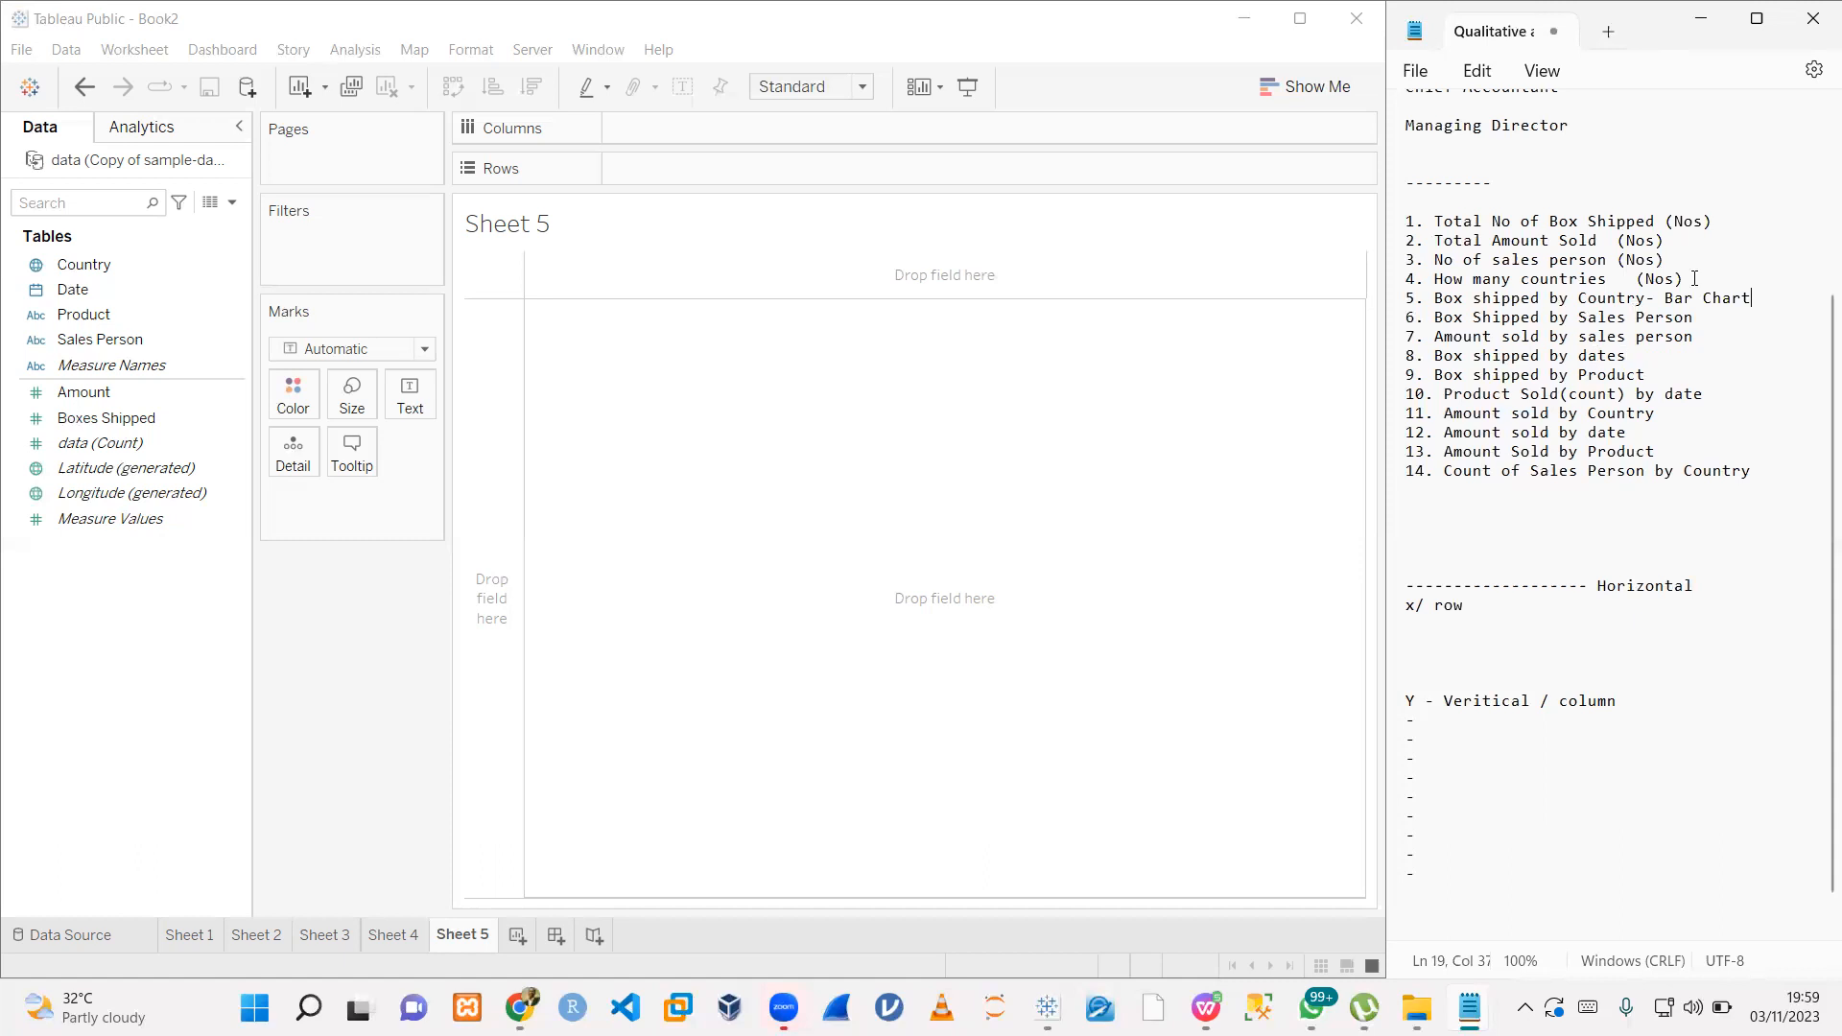
- Place the Boxes Shipped measure on the Sheet 5 view as a summed text value
click(1716, 314)
scroll(1562, 637, down, 1)
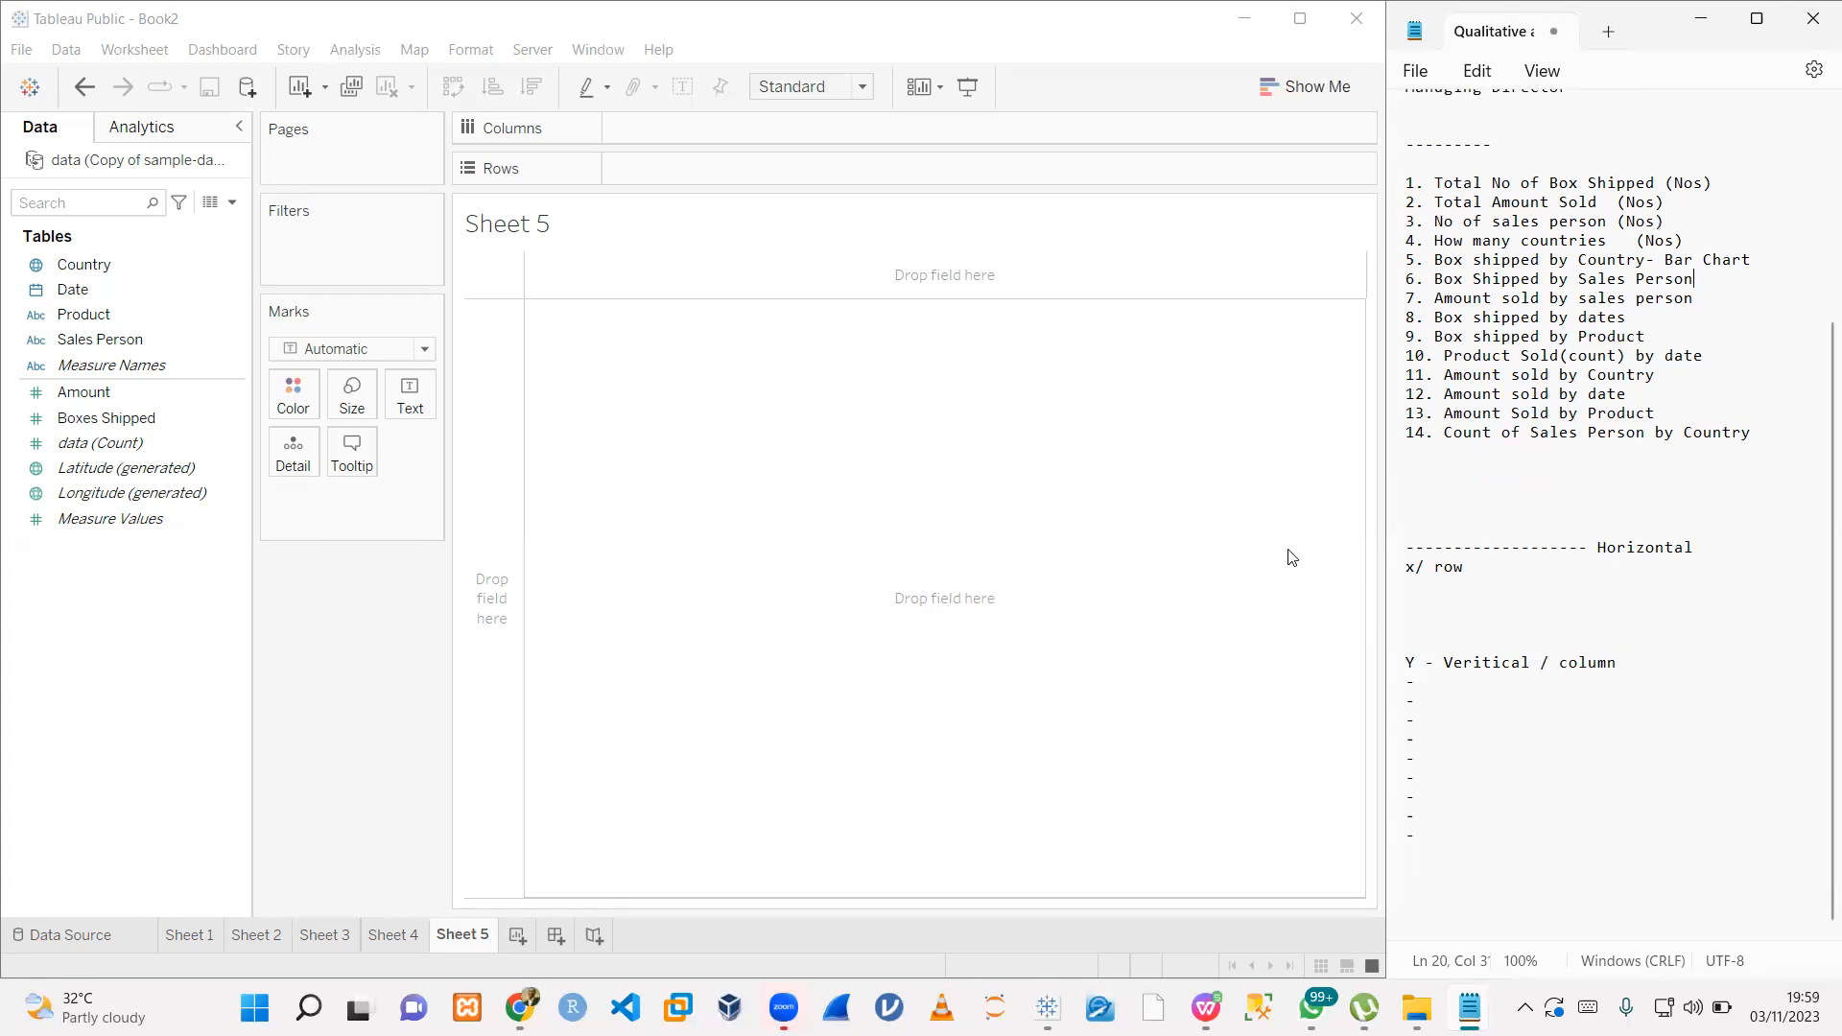
click(377, 630)
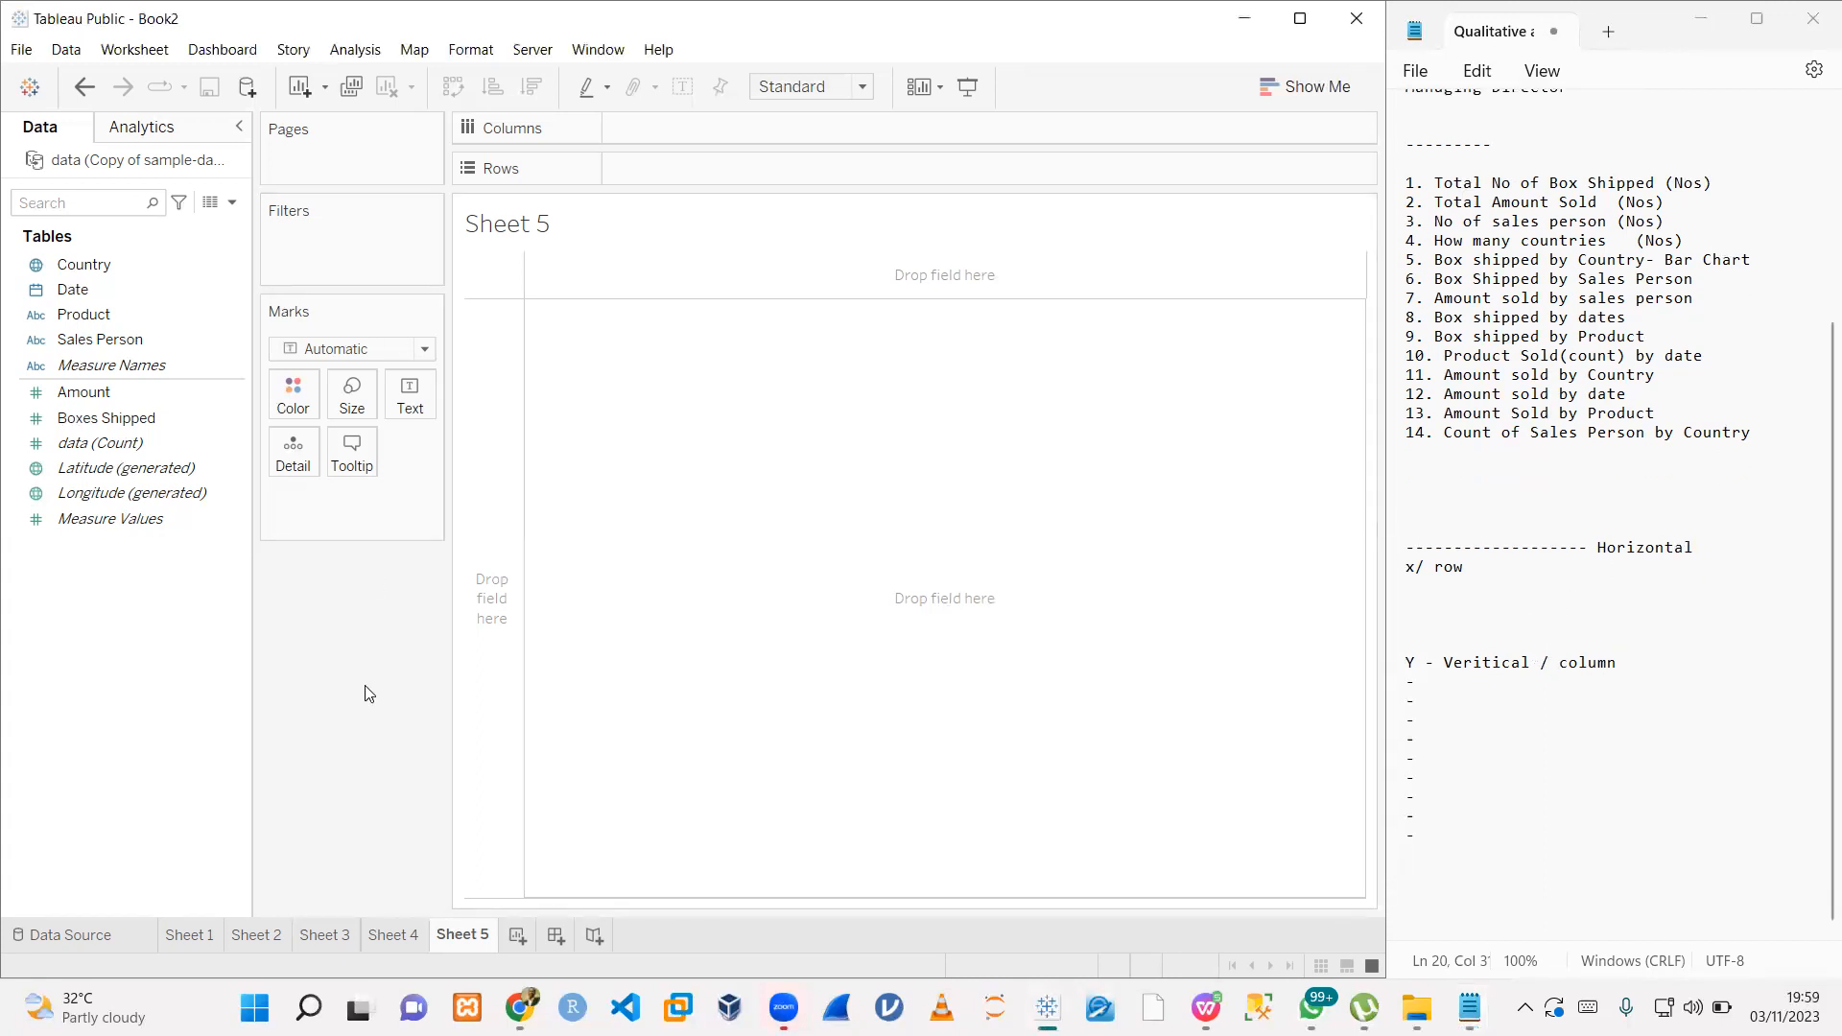
scroll(1463, 240, up, 2)
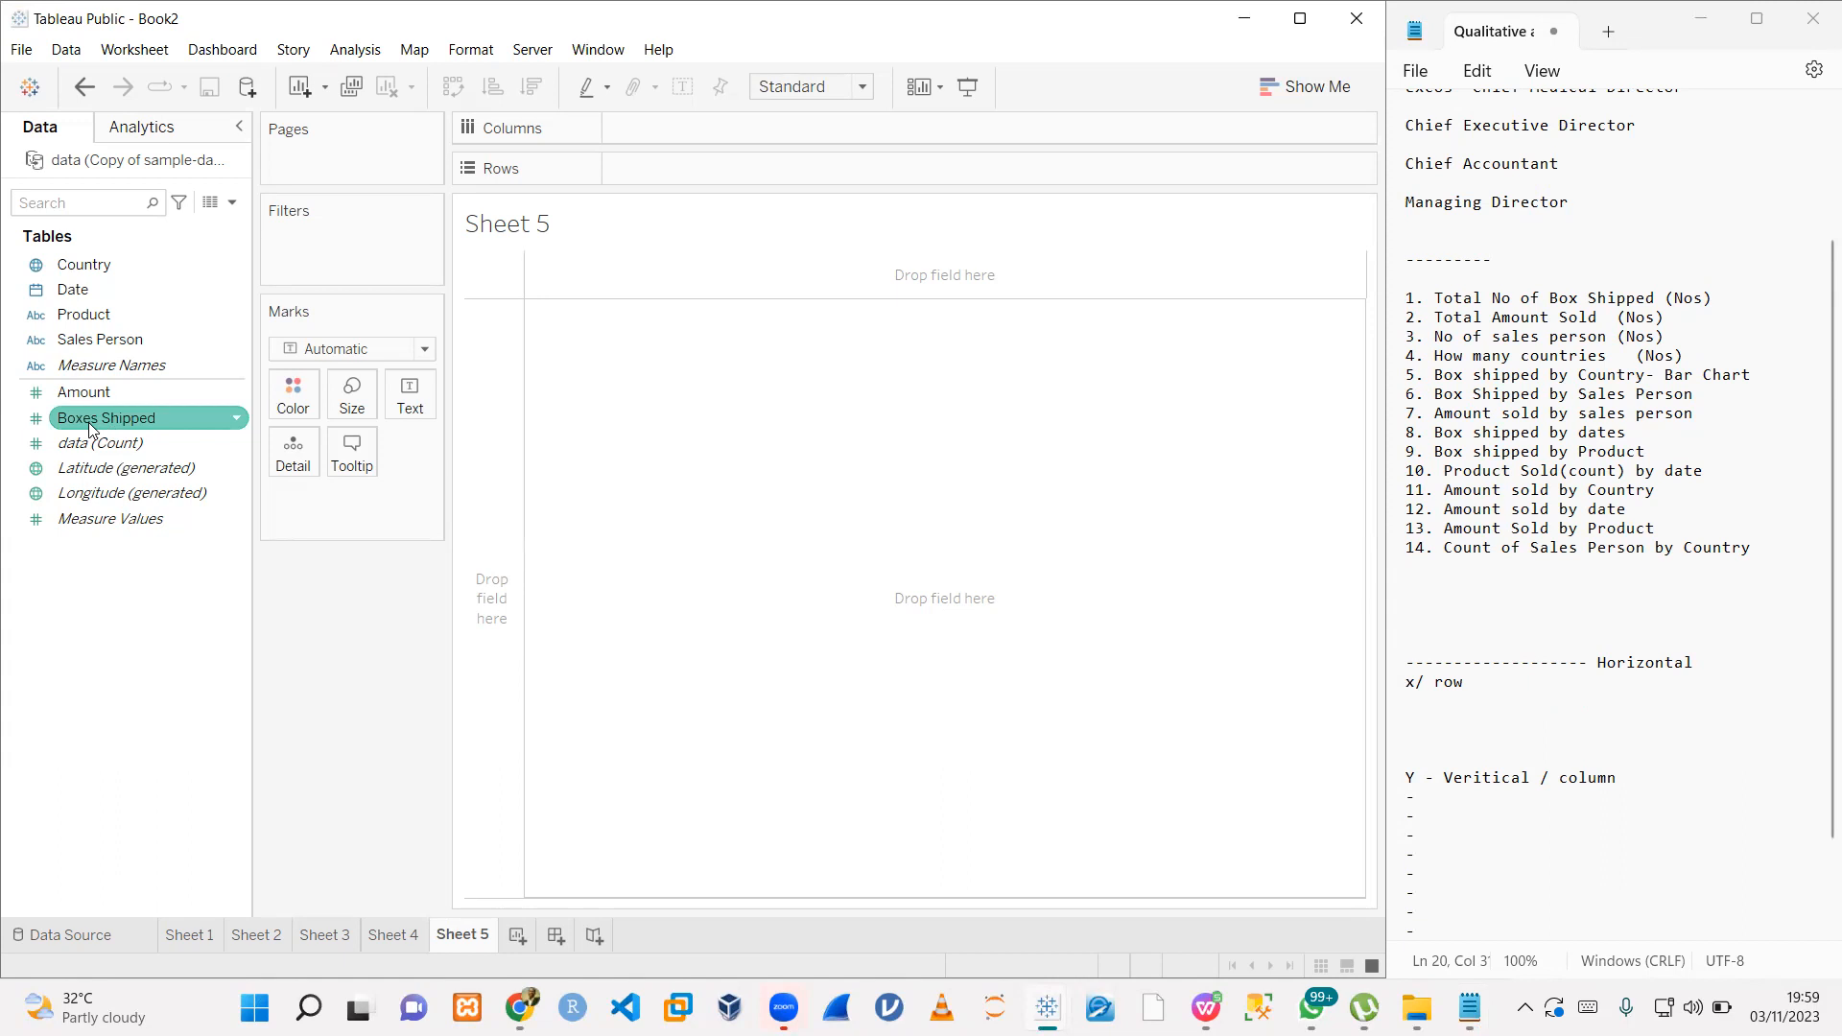
drag(77, 425, 500, 357)
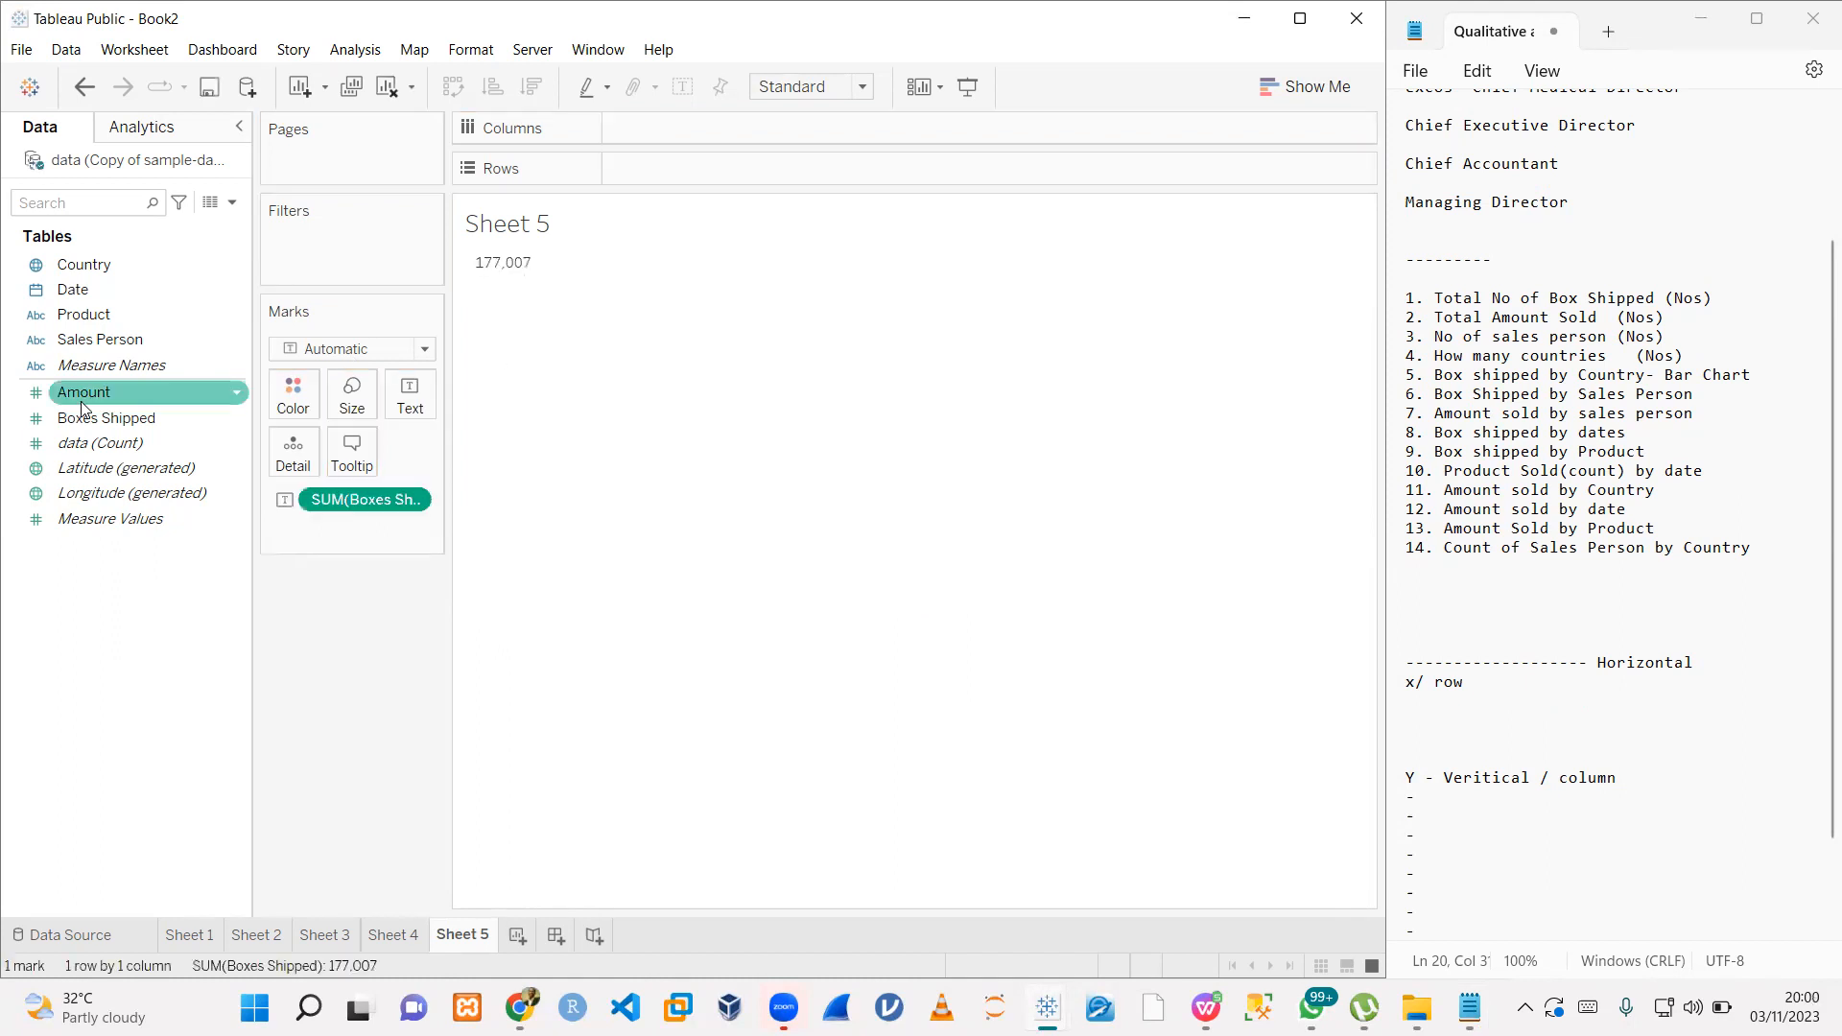
mouse_move(500, 277)
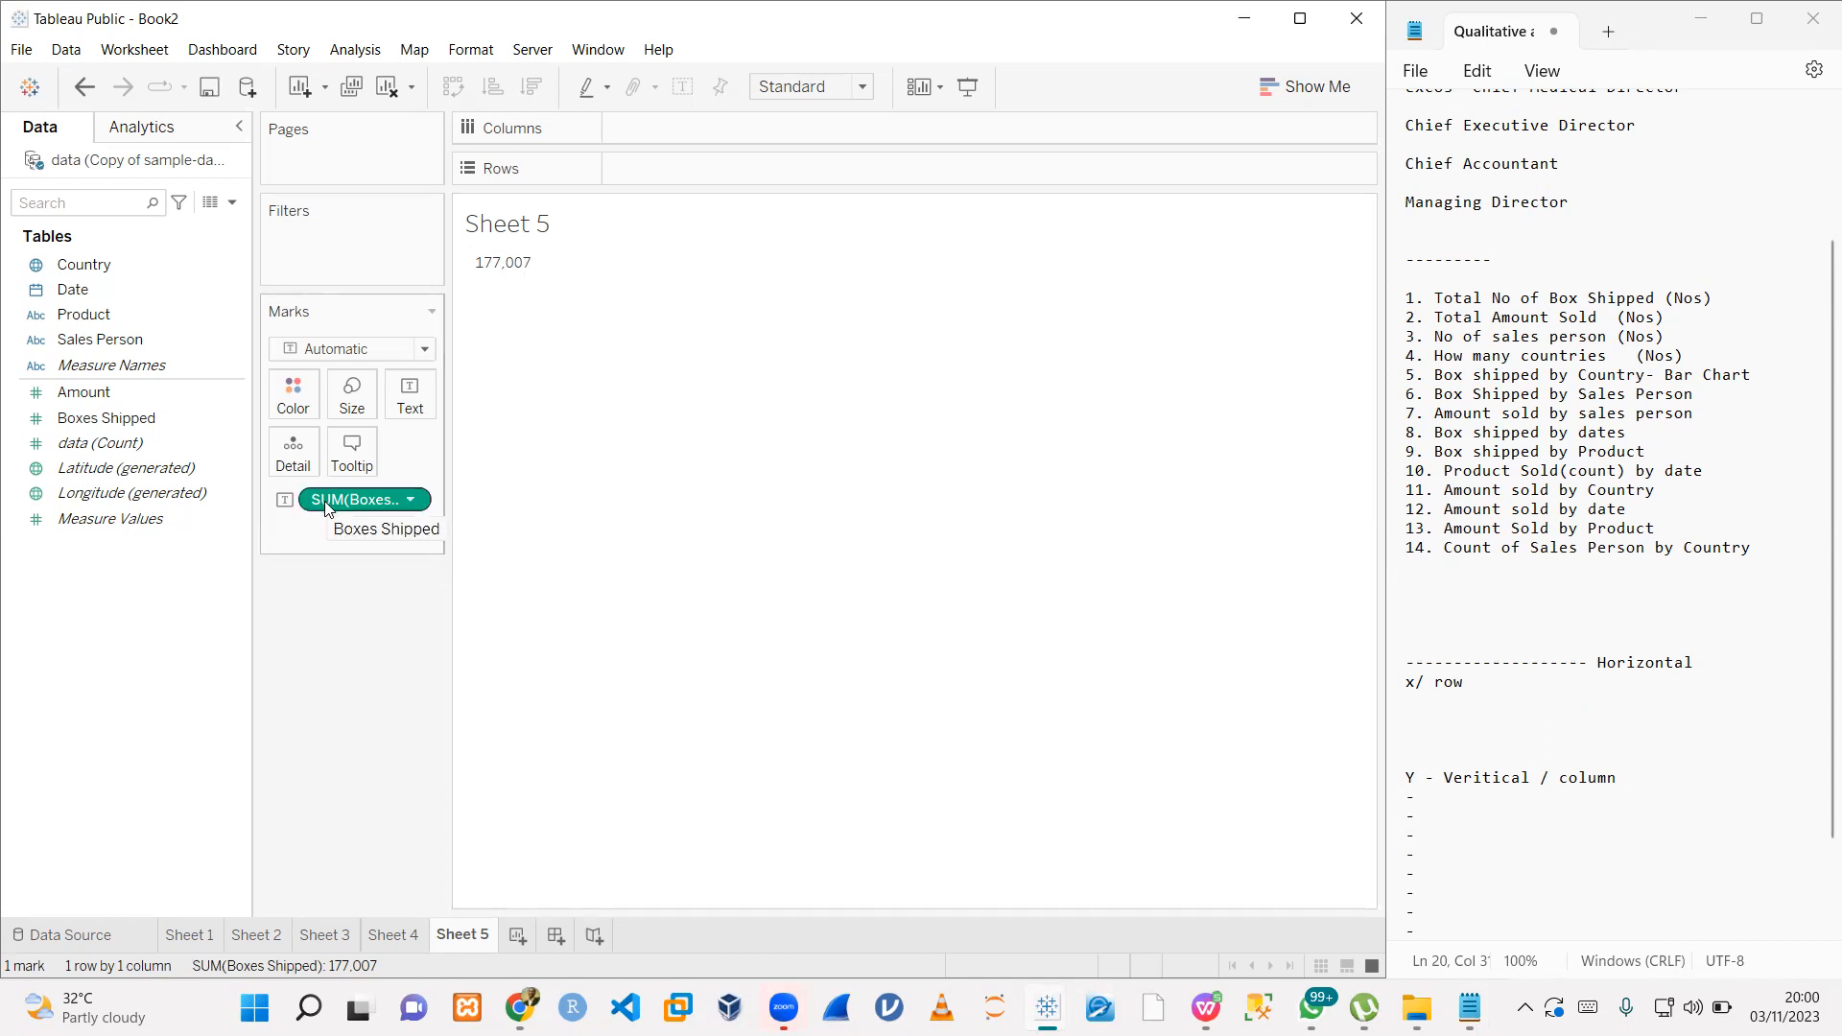
- Replace the Sheet 5 title with the note's item 1 text, "Total No of Box Shipped"
double_click(524, 228)
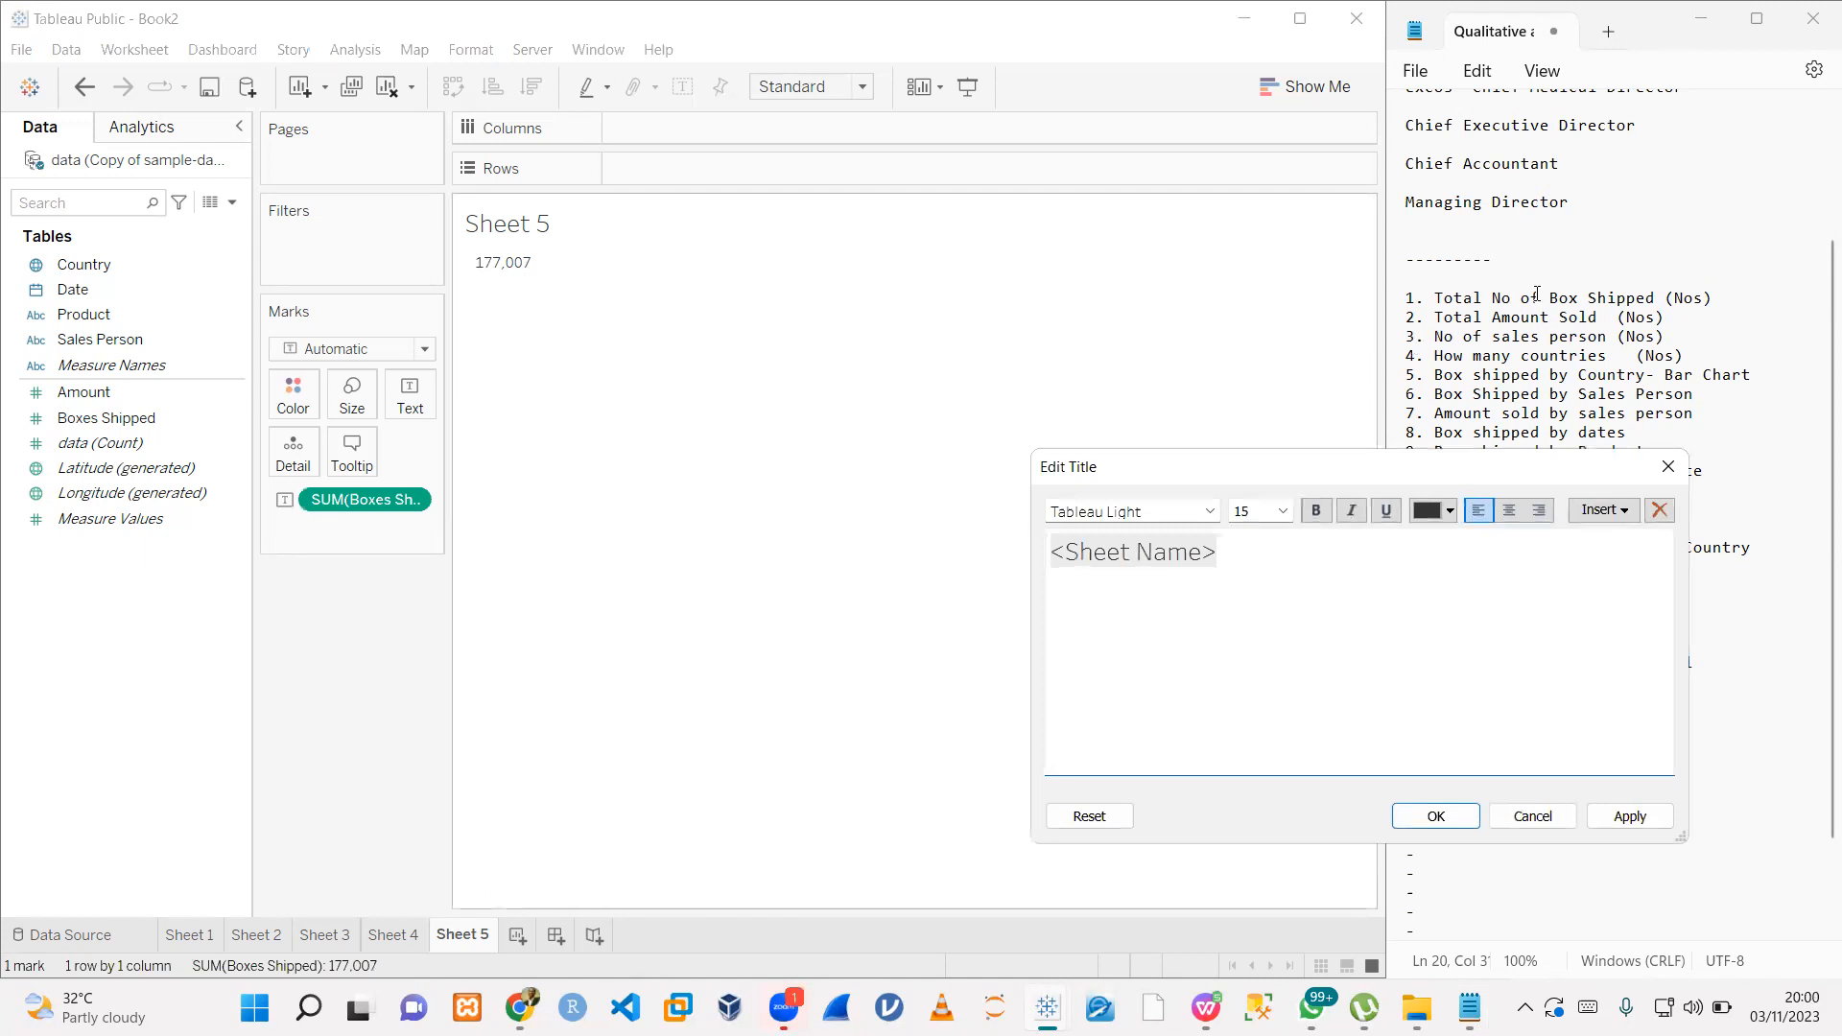
drag(1656, 299, 1435, 298)
key(ctrl+c)
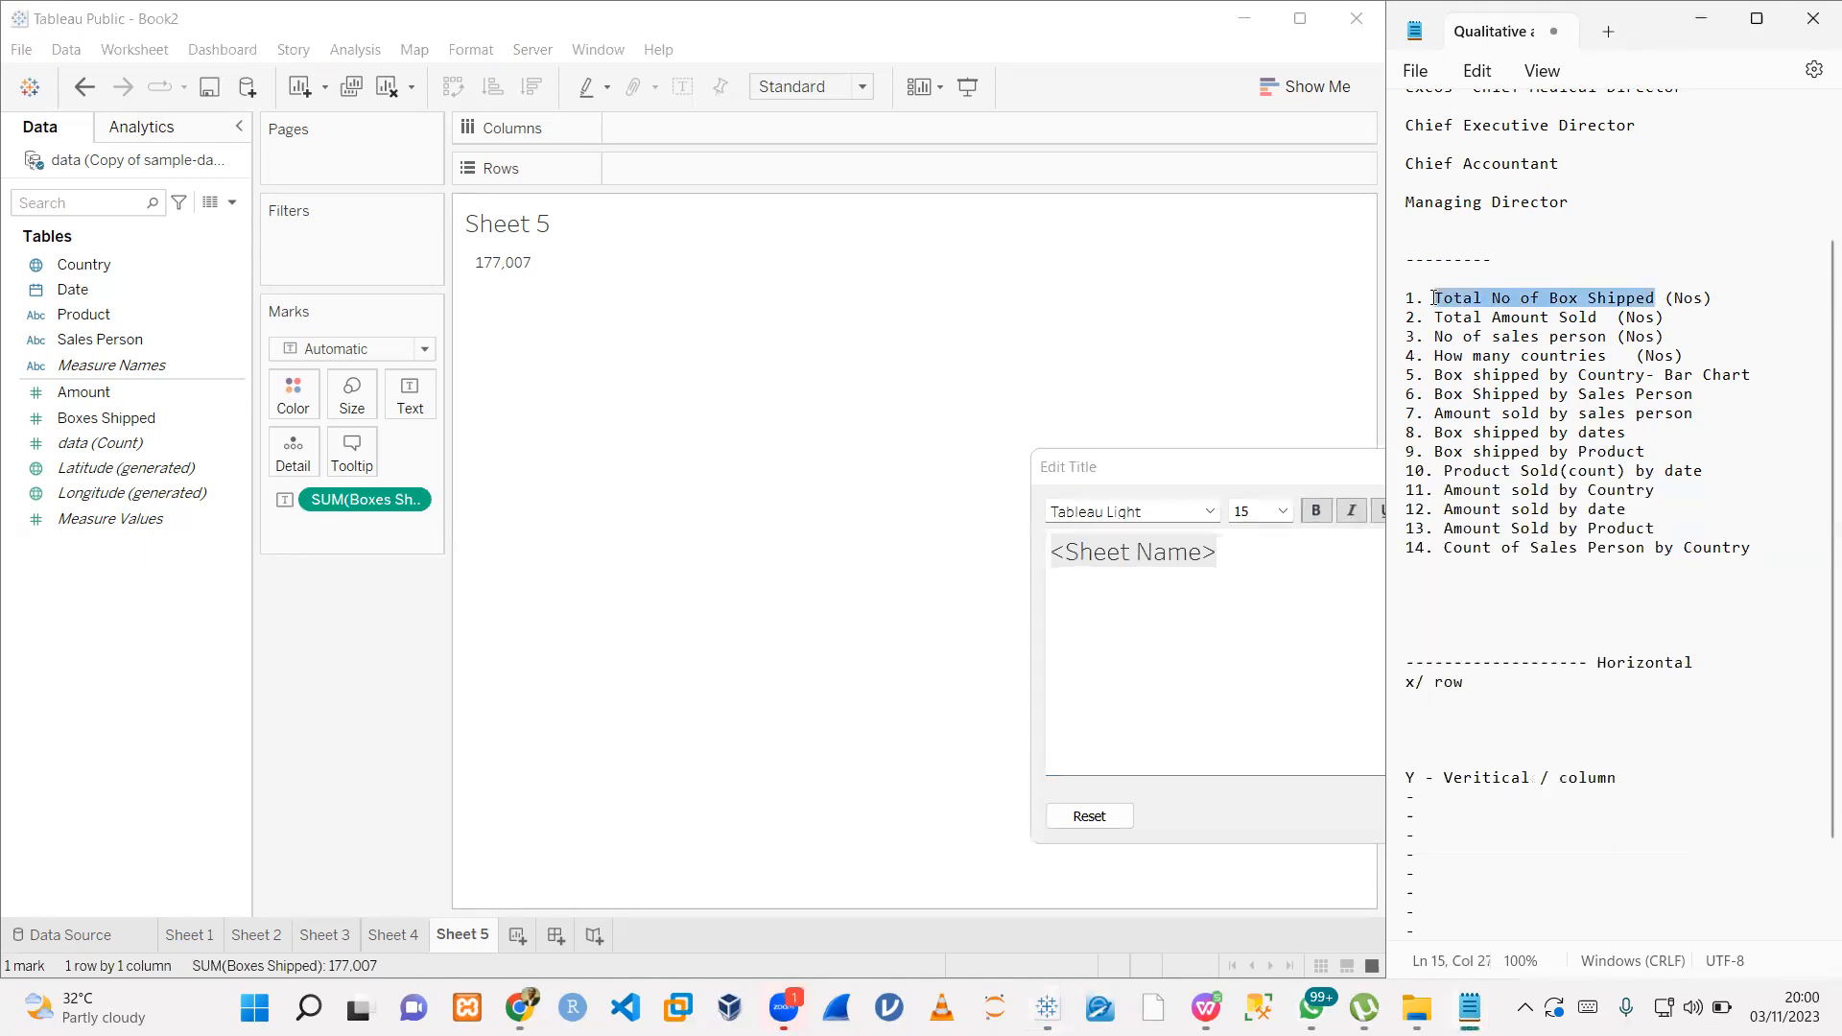
click(1197, 607)
key(ctrl+v)
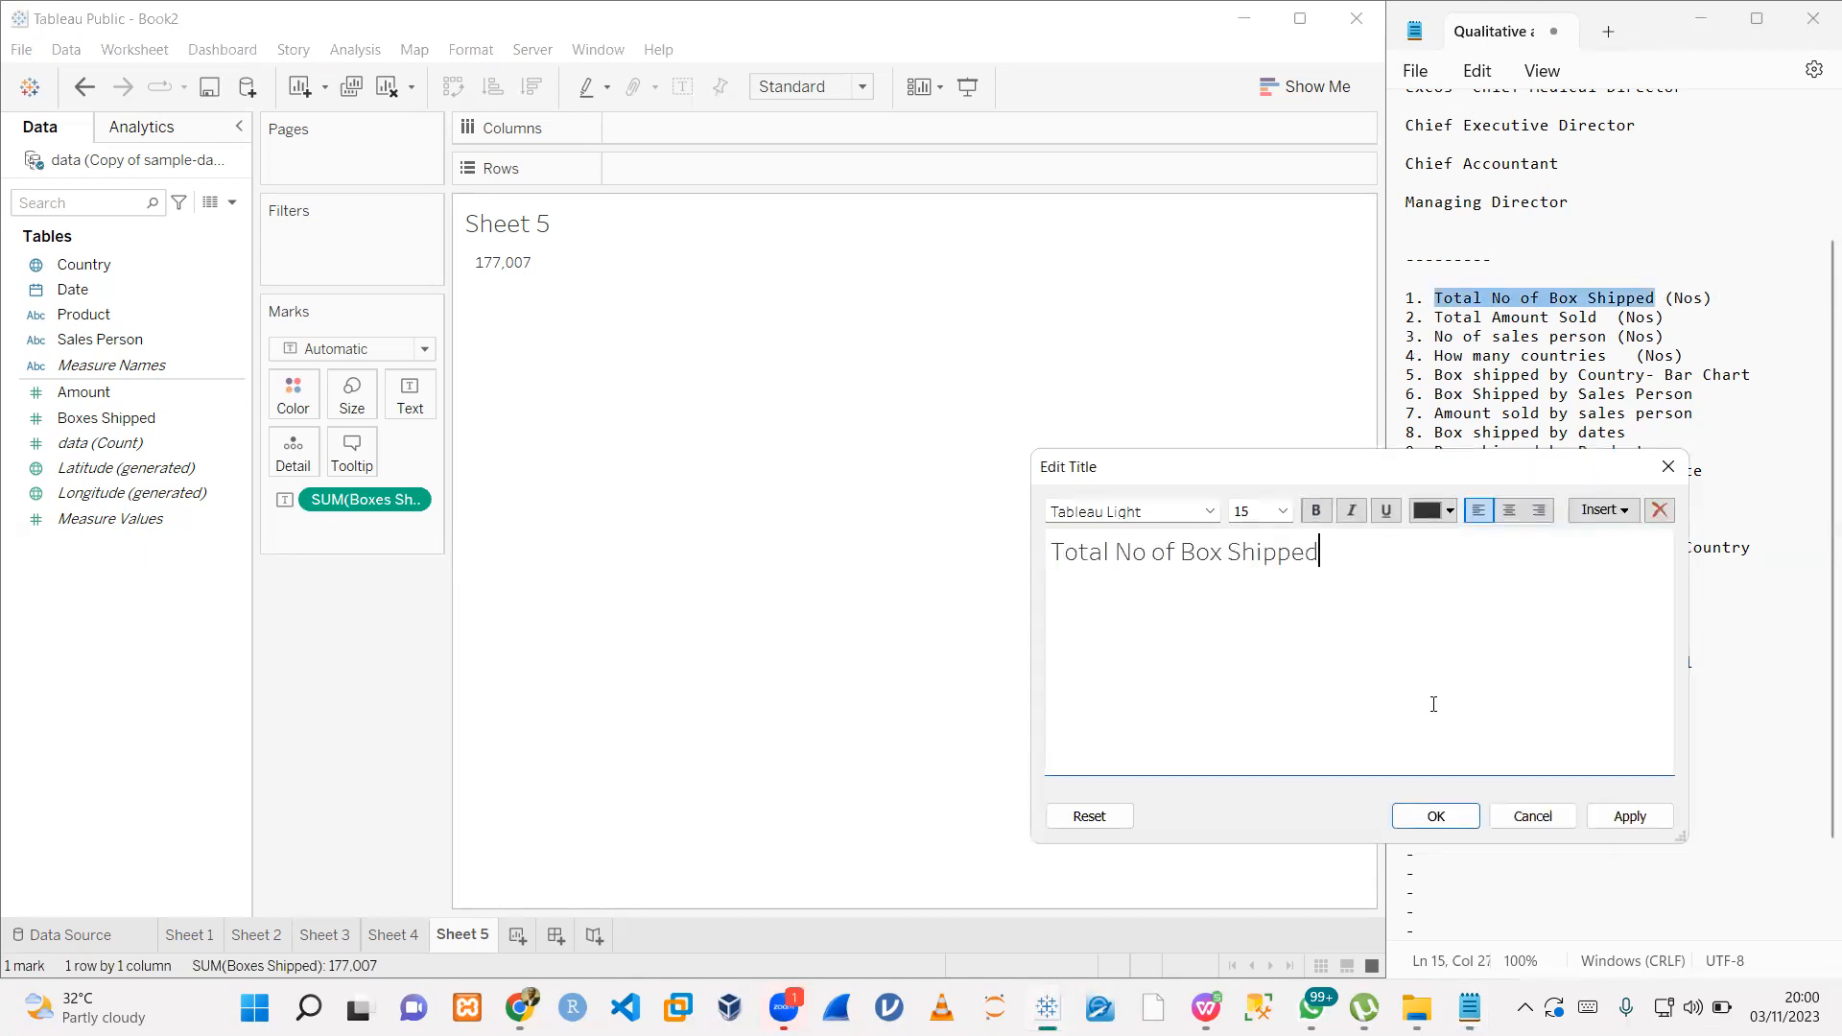
- Make the whole "Total No of Box Shipped" title bold and set its font to Tahoma
drag(1322, 552, 1053, 552)
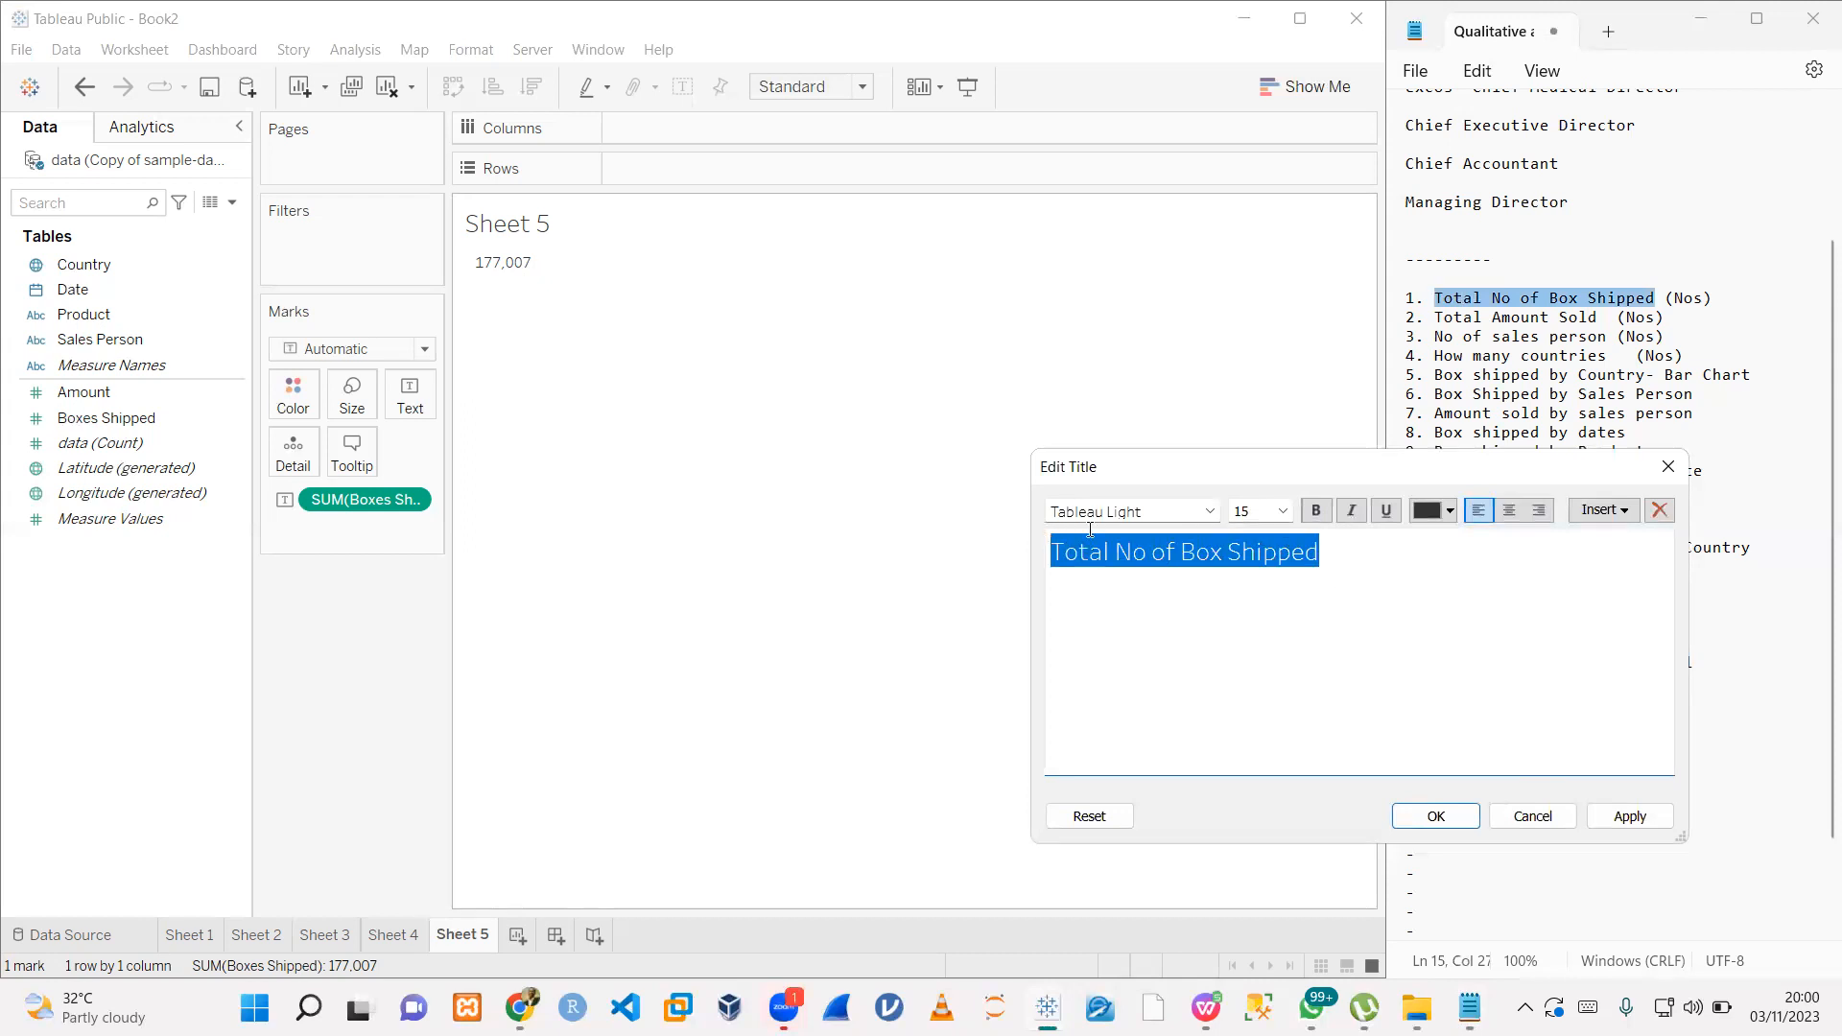
click(1315, 510)
click(1182, 511)
text(ta)
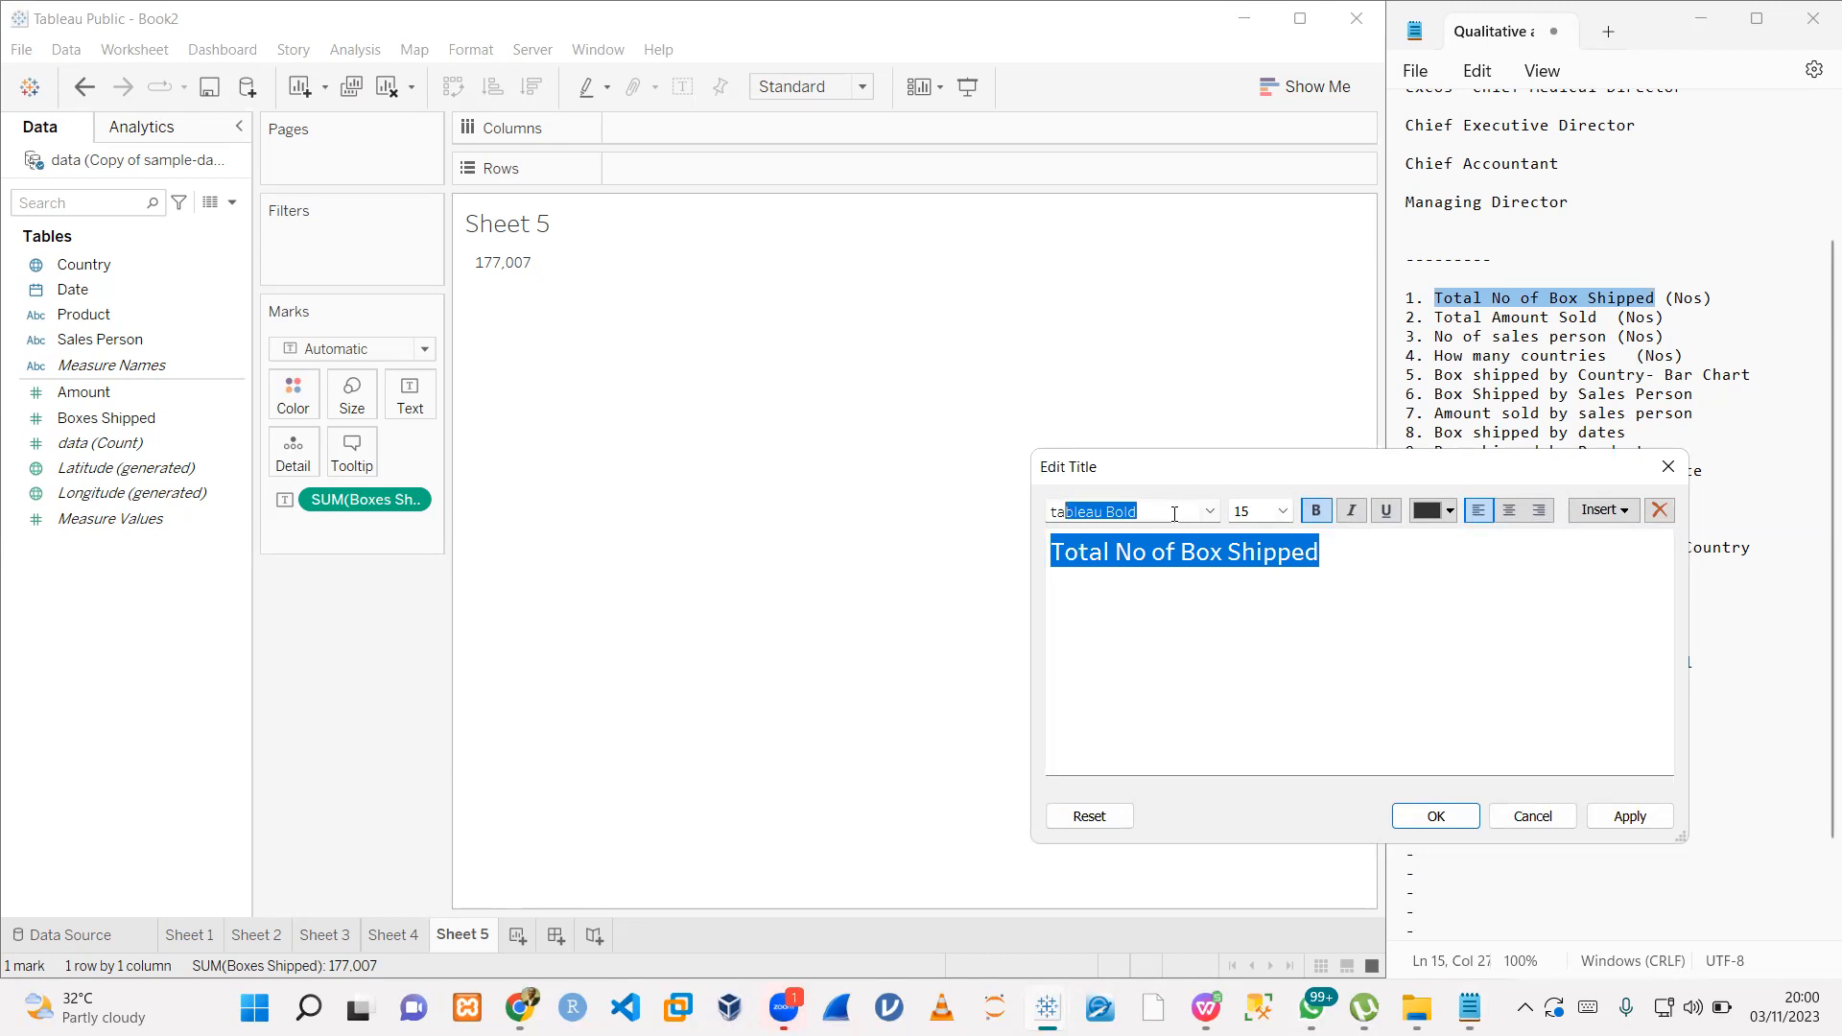
text(homa)
key(Return)
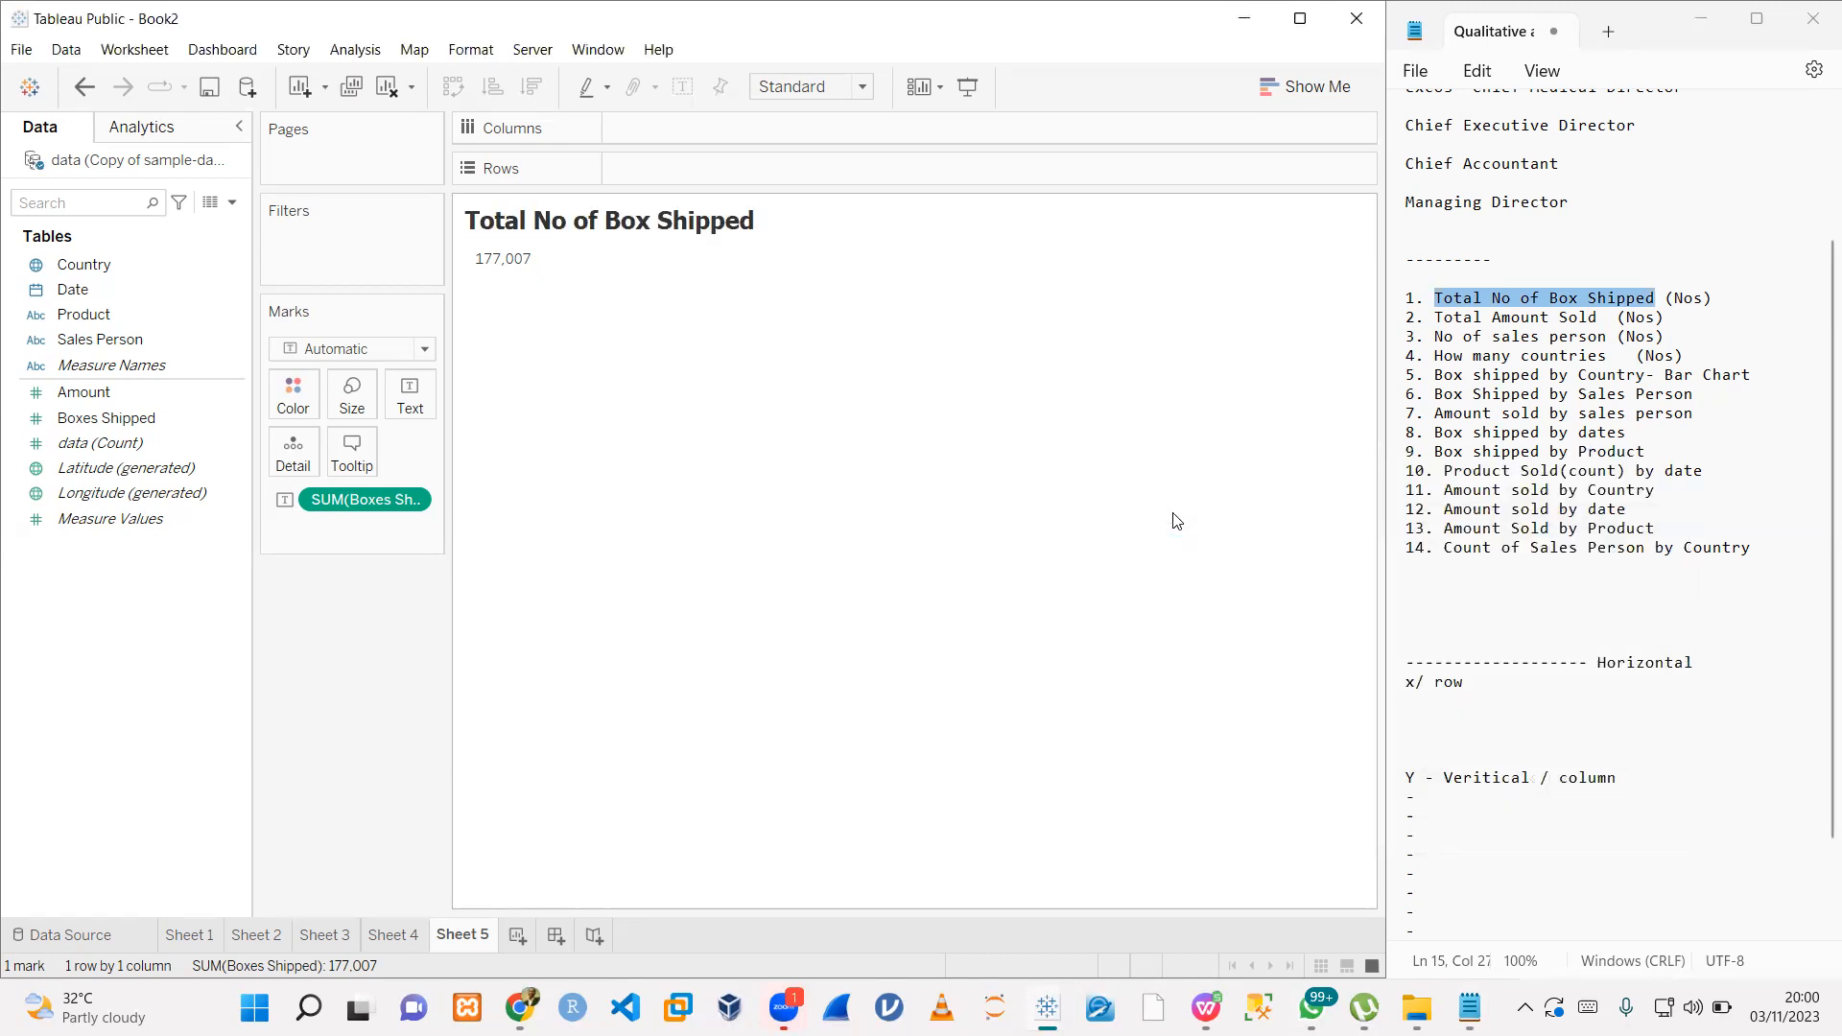
- Set the font size of the "Total No of Box Shipped" title to 9
double_click(638, 235)
key(shift+Left)
key(shift+Left)
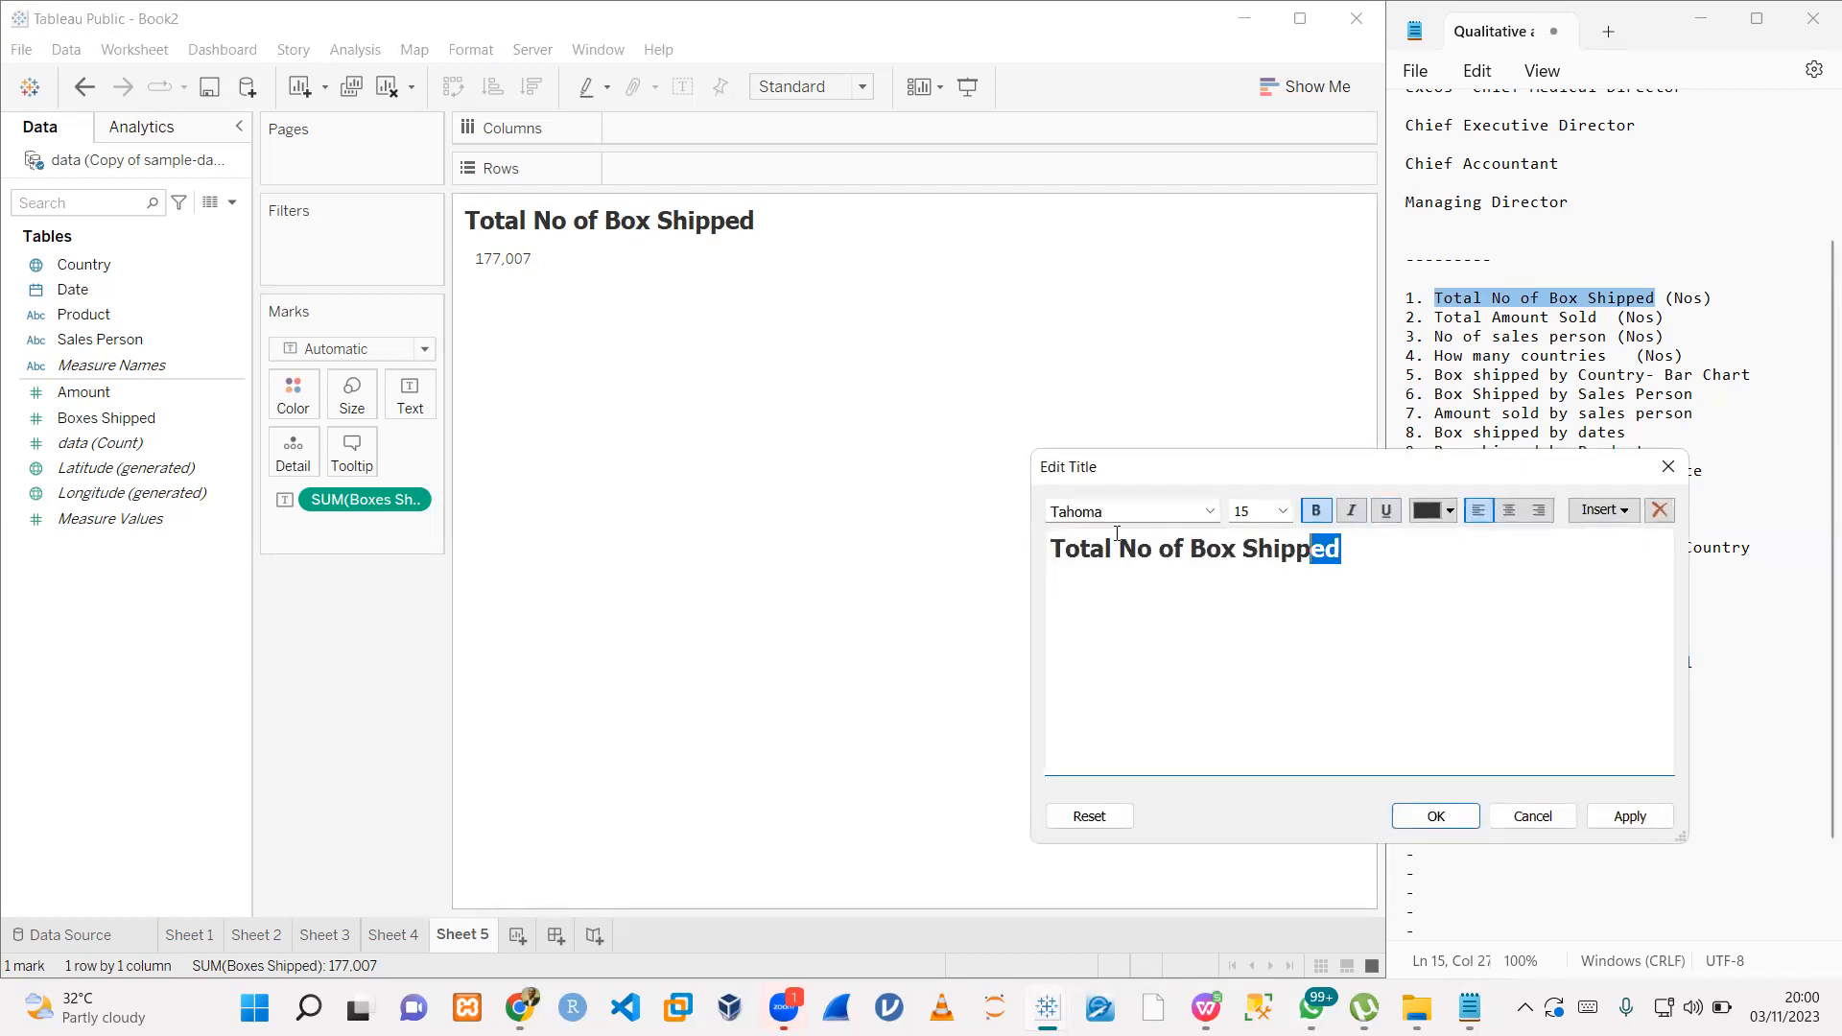
key(ctrl+a)
click(1282, 511)
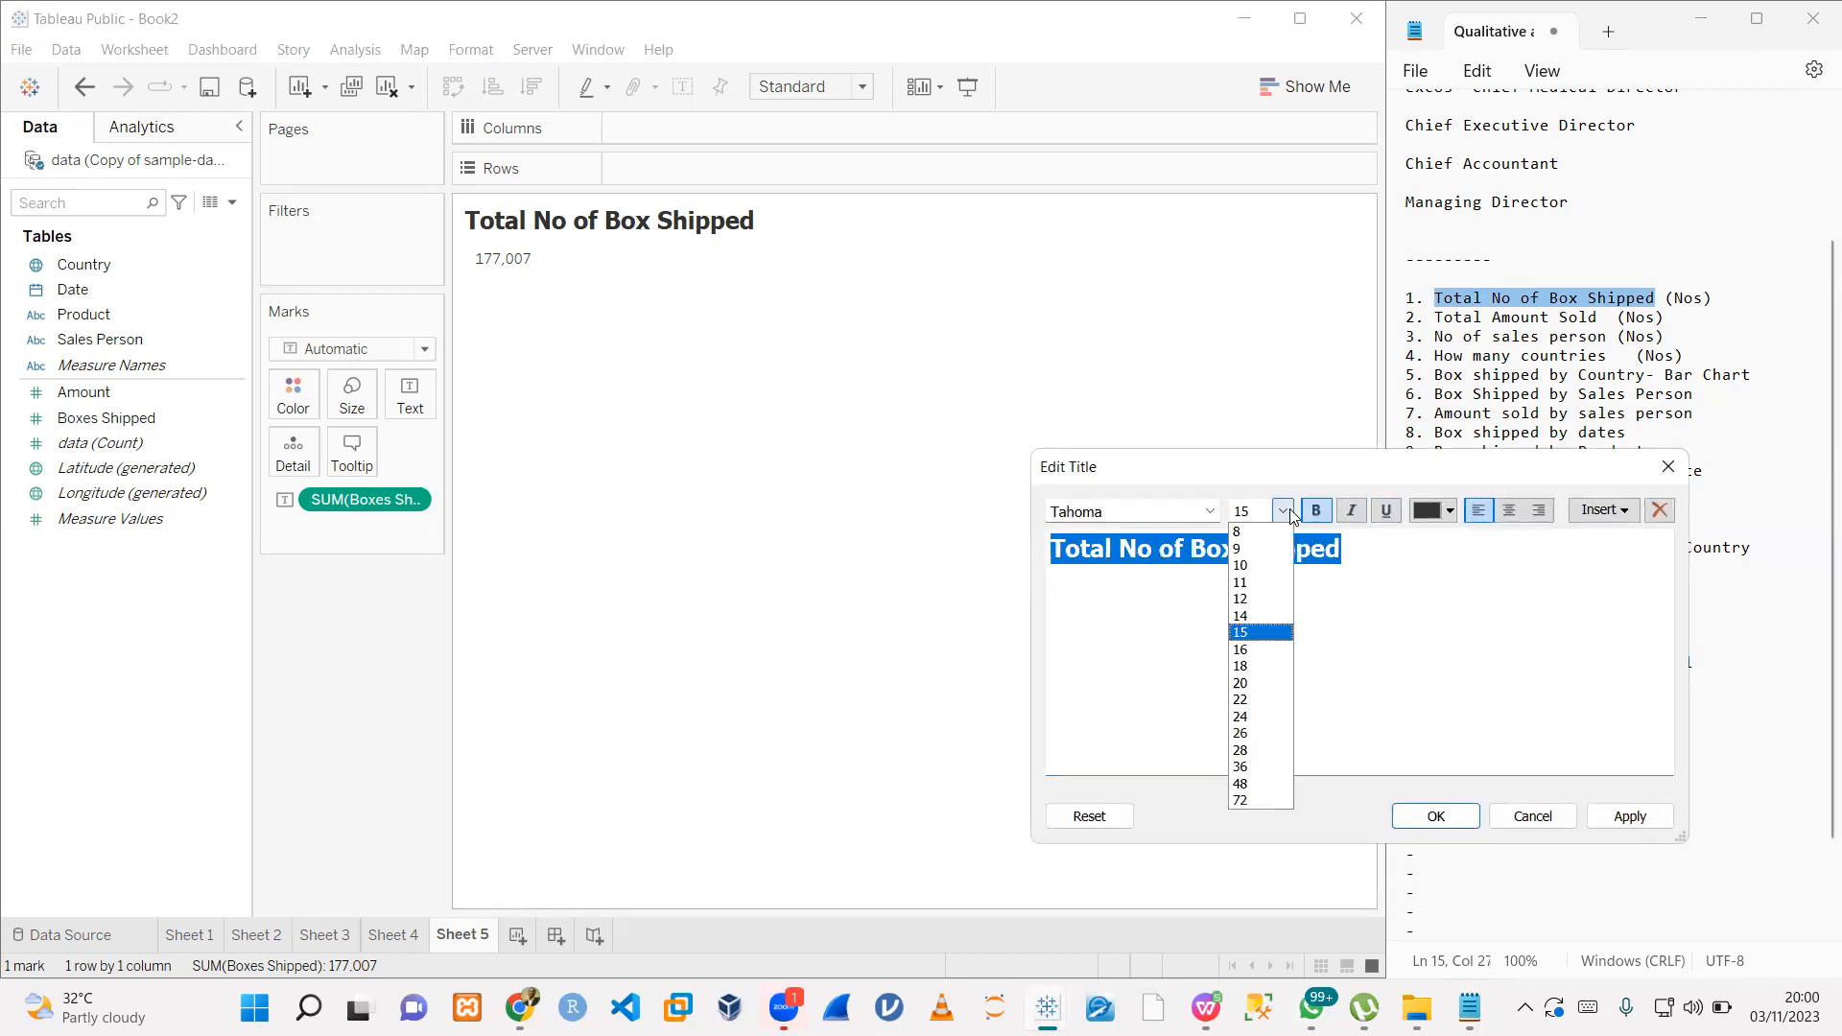
click(1242, 548)
click(1630, 816)
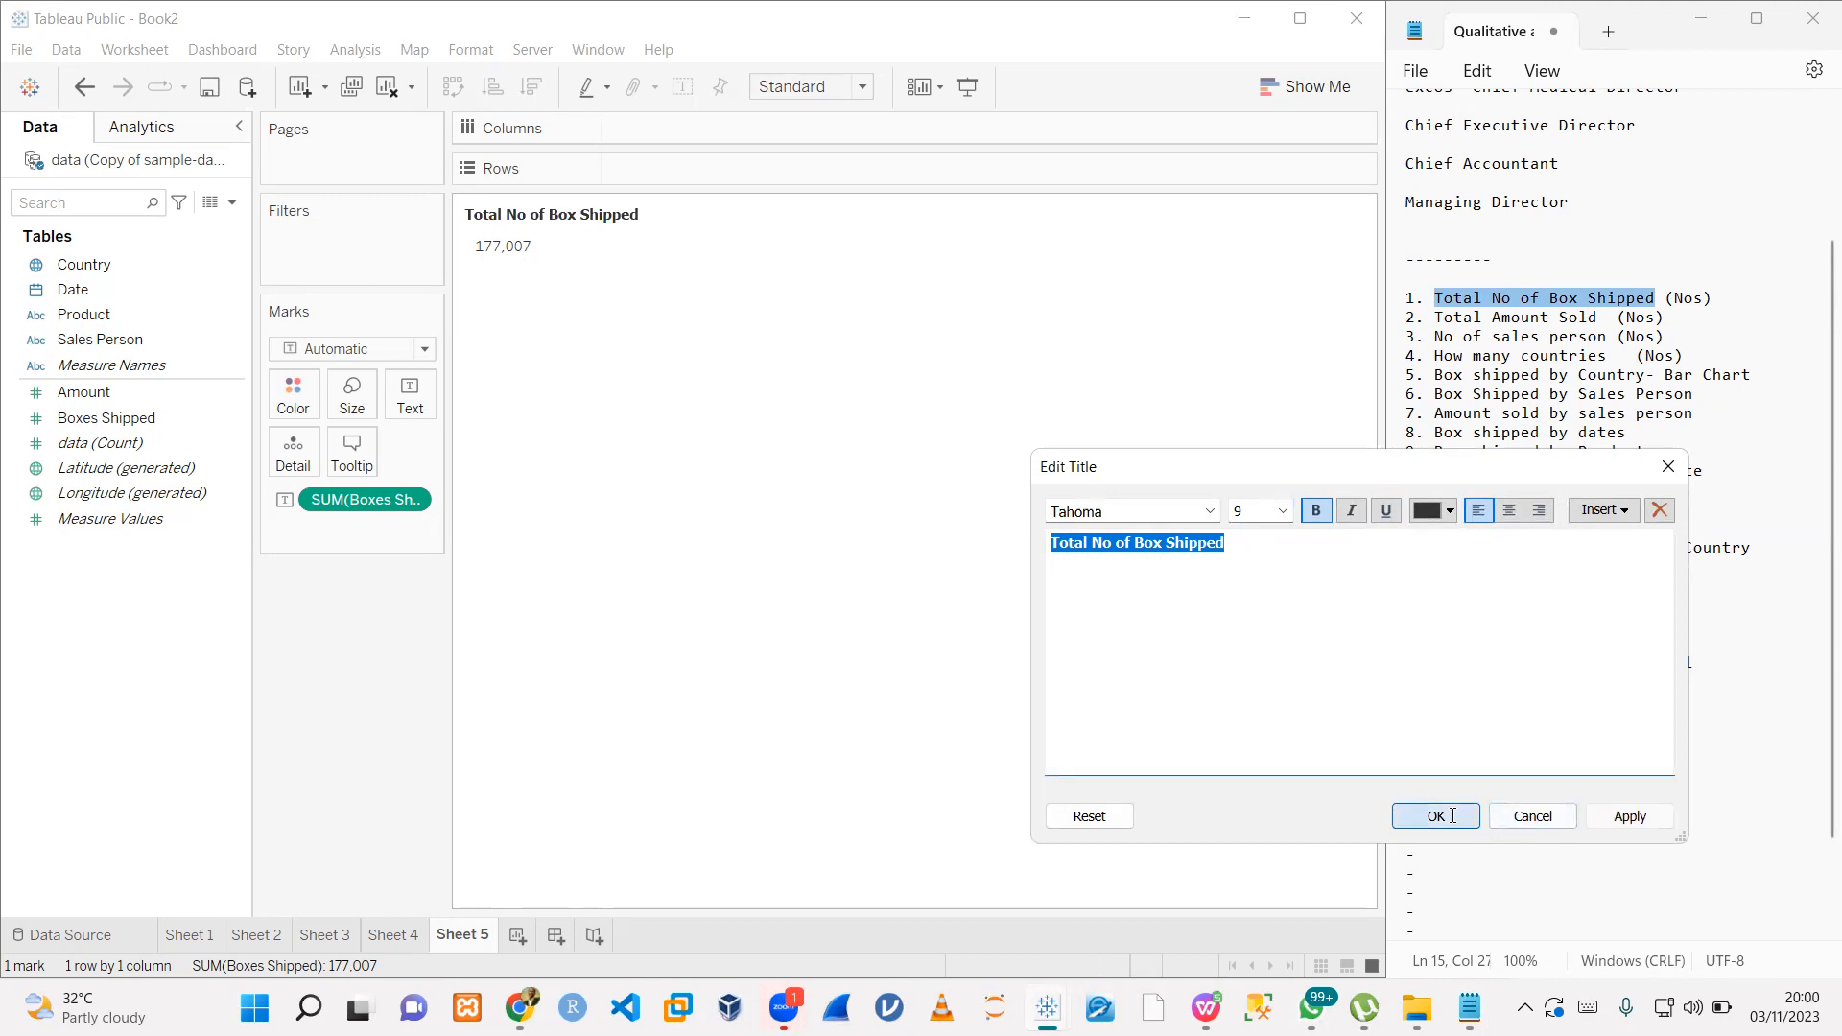
click(1452, 817)
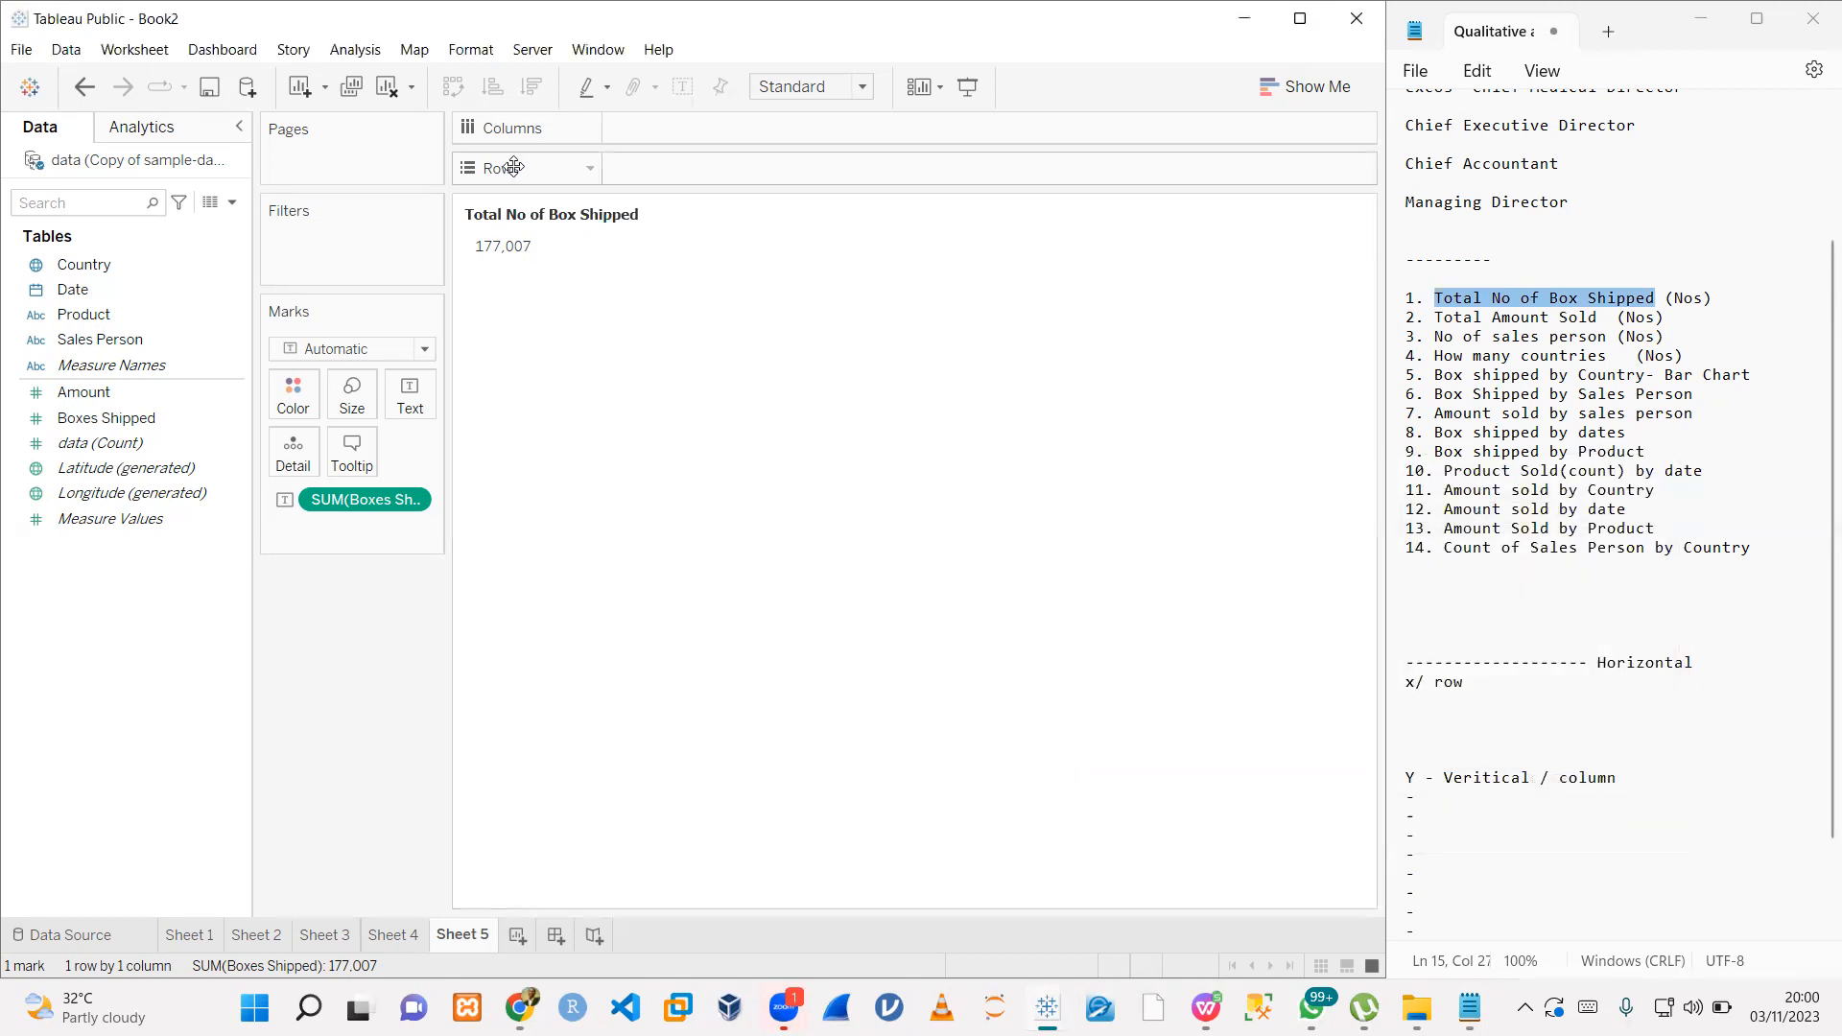
- Color the "Total No of Box Shipped" title text orange
double_click(588, 214)
drag(1286, 577, 1049, 544)
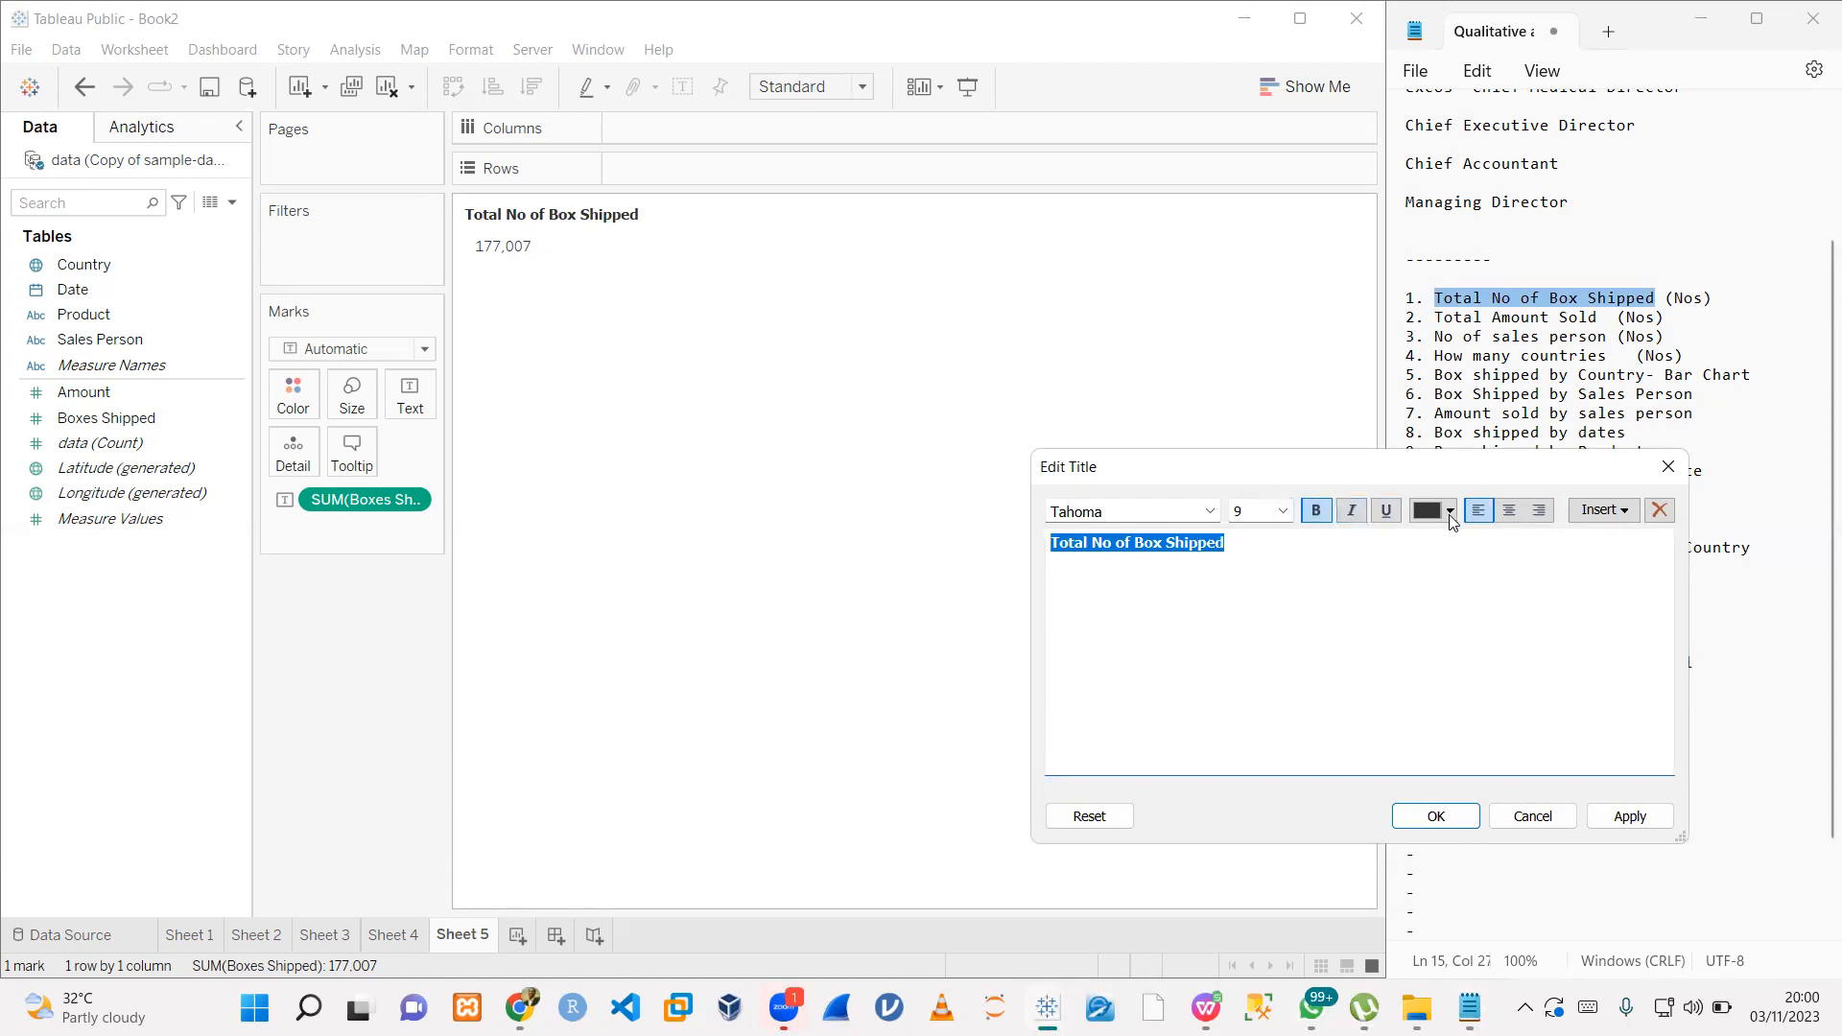
click(1450, 512)
click(1426, 651)
click(1630, 817)
click(1436, 816)
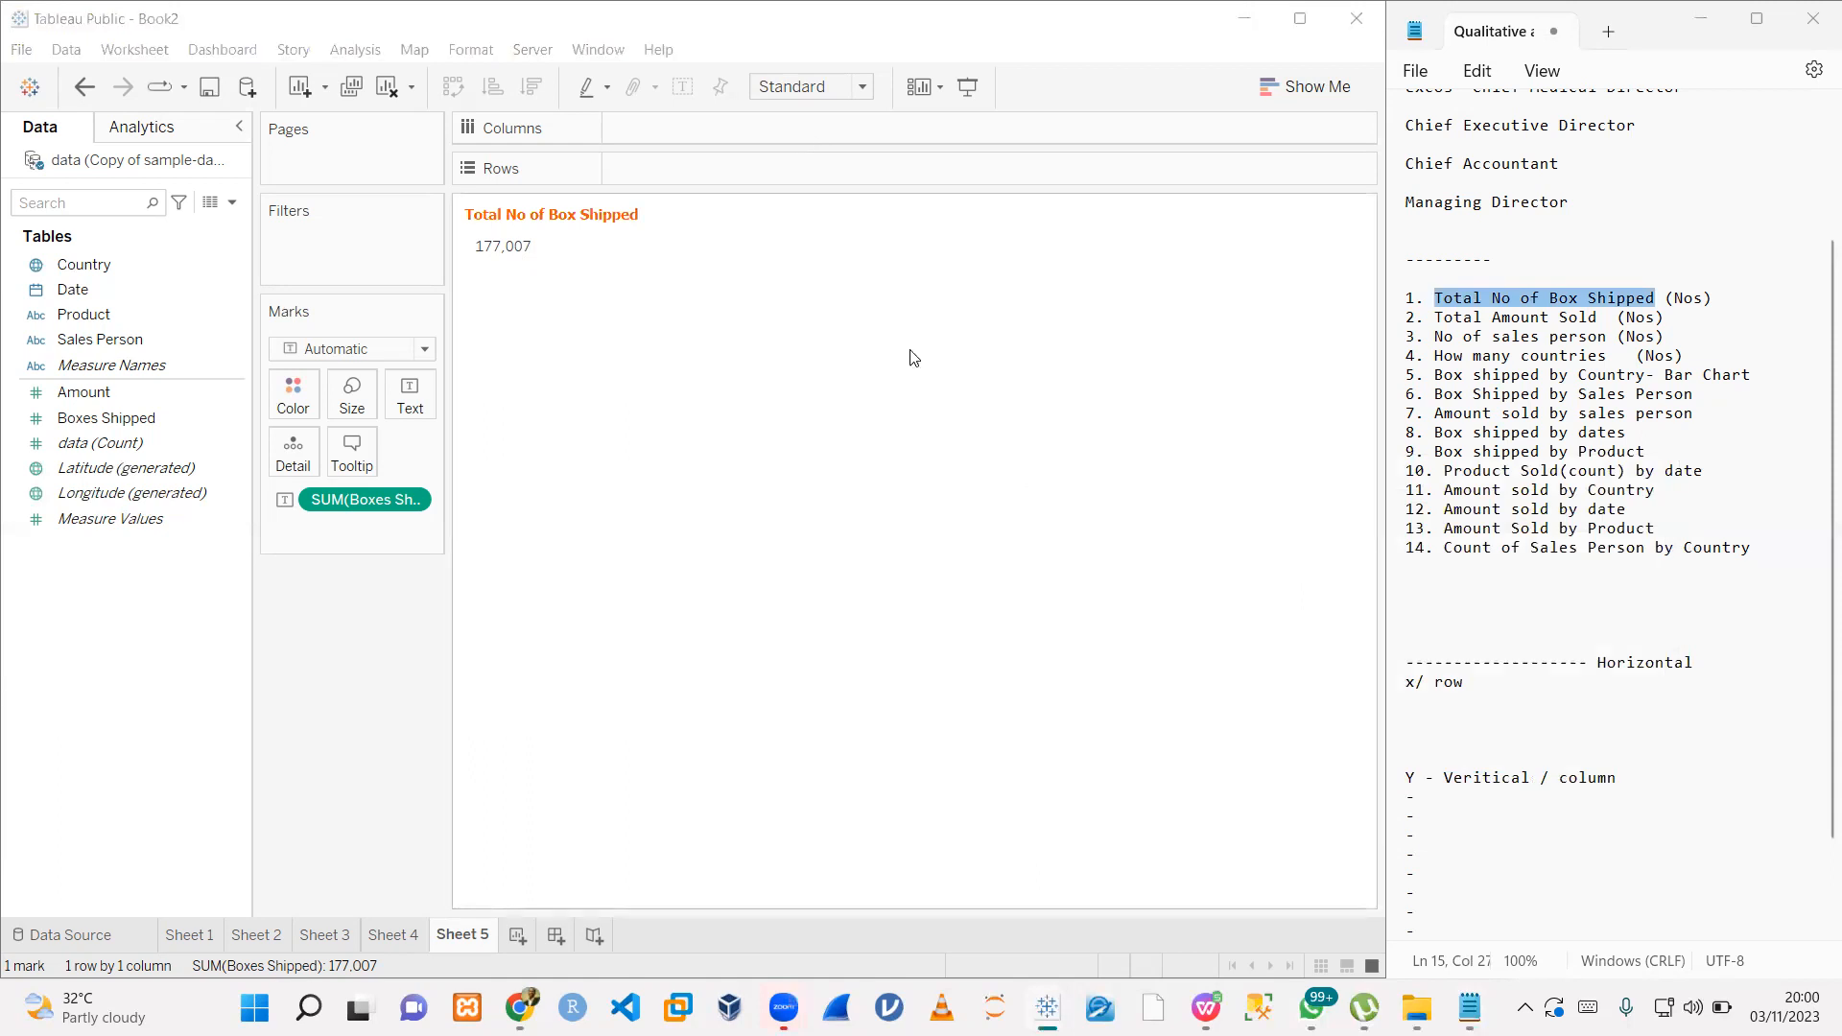
- Add a dashed horizontal line below "x/ row" in the note, followed by a blank line and a vertical column of five single dashes
scroll(1496, 715, down, 1)
scroll(1497, 715, down, 1)
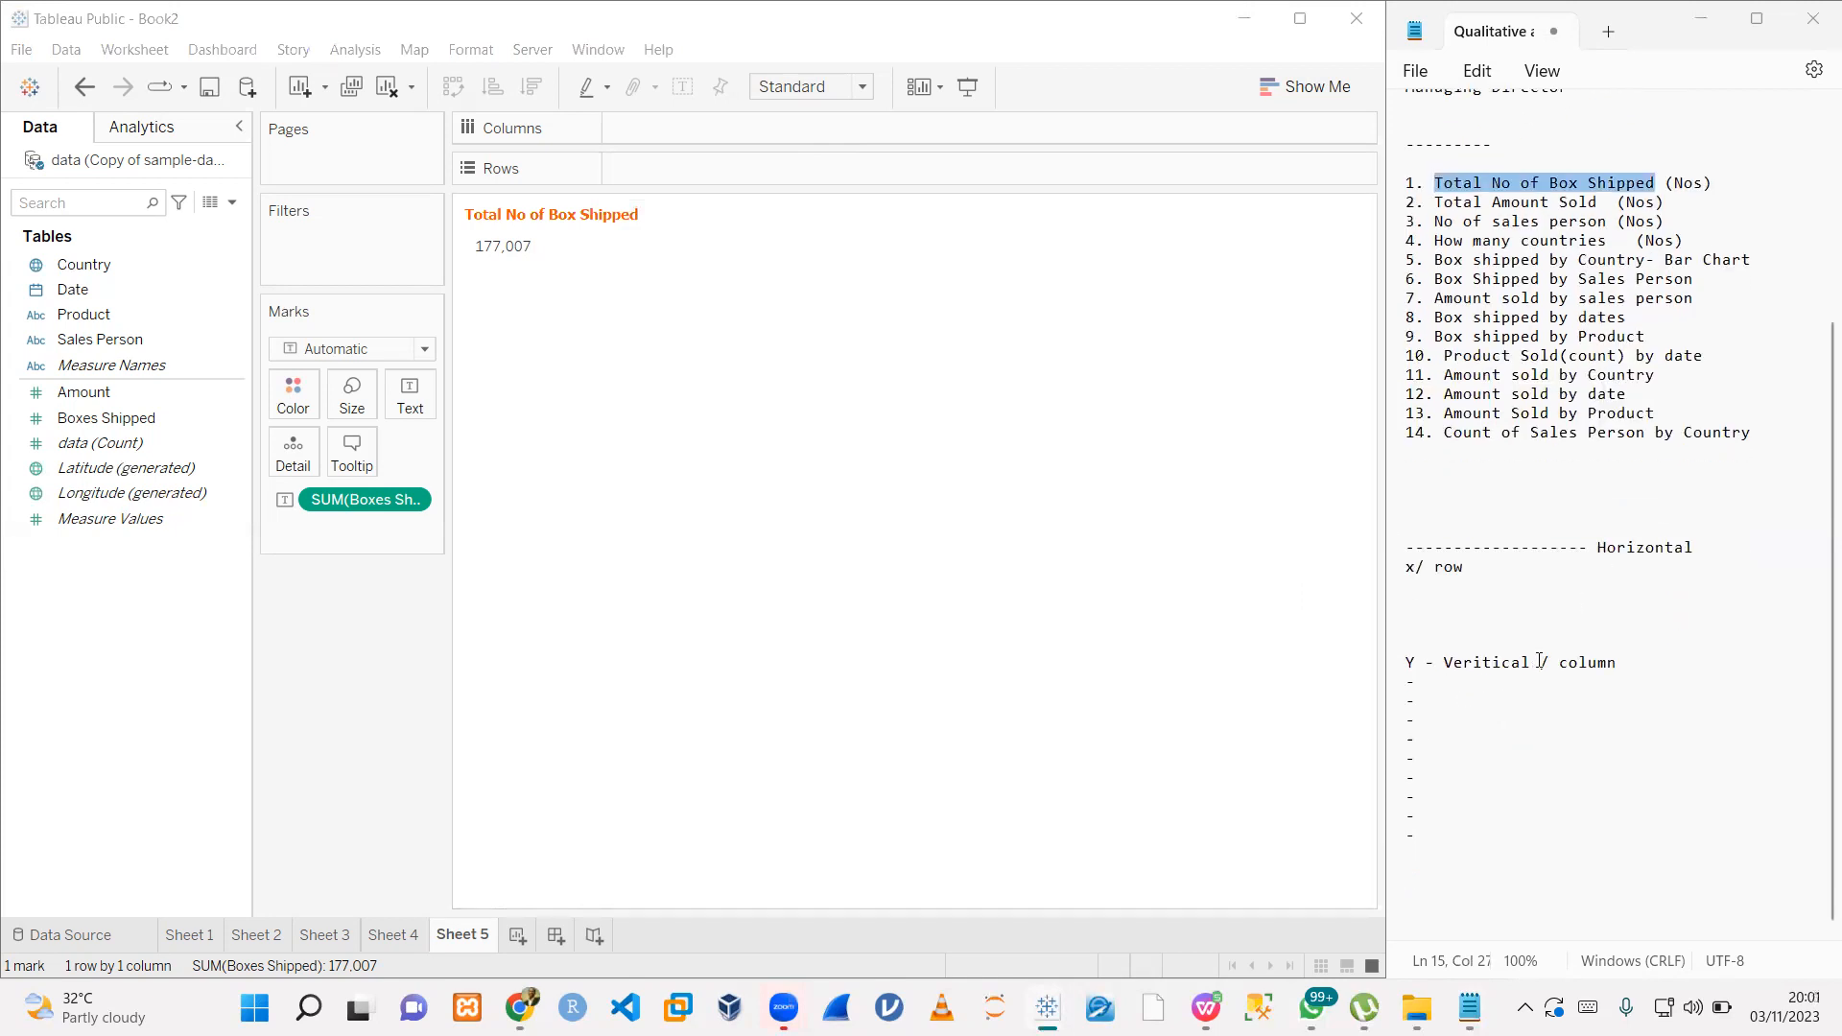
click(1503, 607)
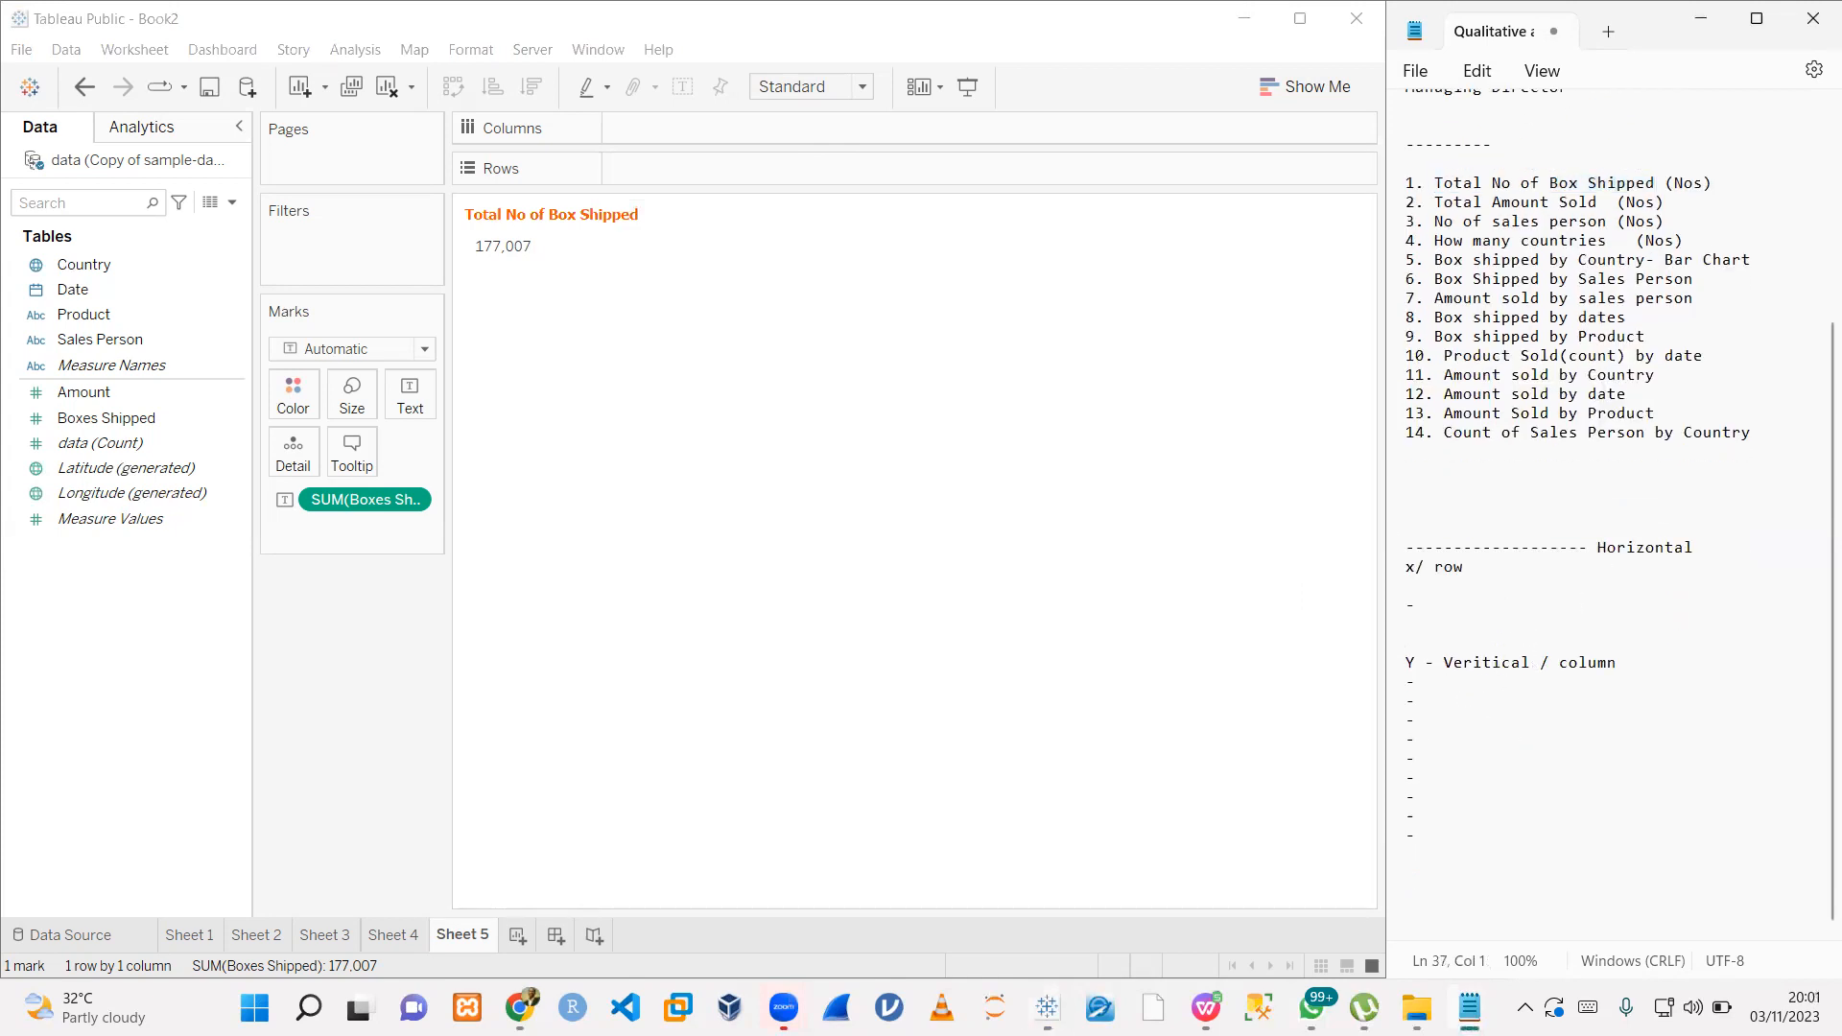
text(-------------------)
key(Return)
key(Return)
text(-)
key(Return)
text(-)
key(Return)
text(-)
key(Return)
text(-)
key(Return)
text(-)
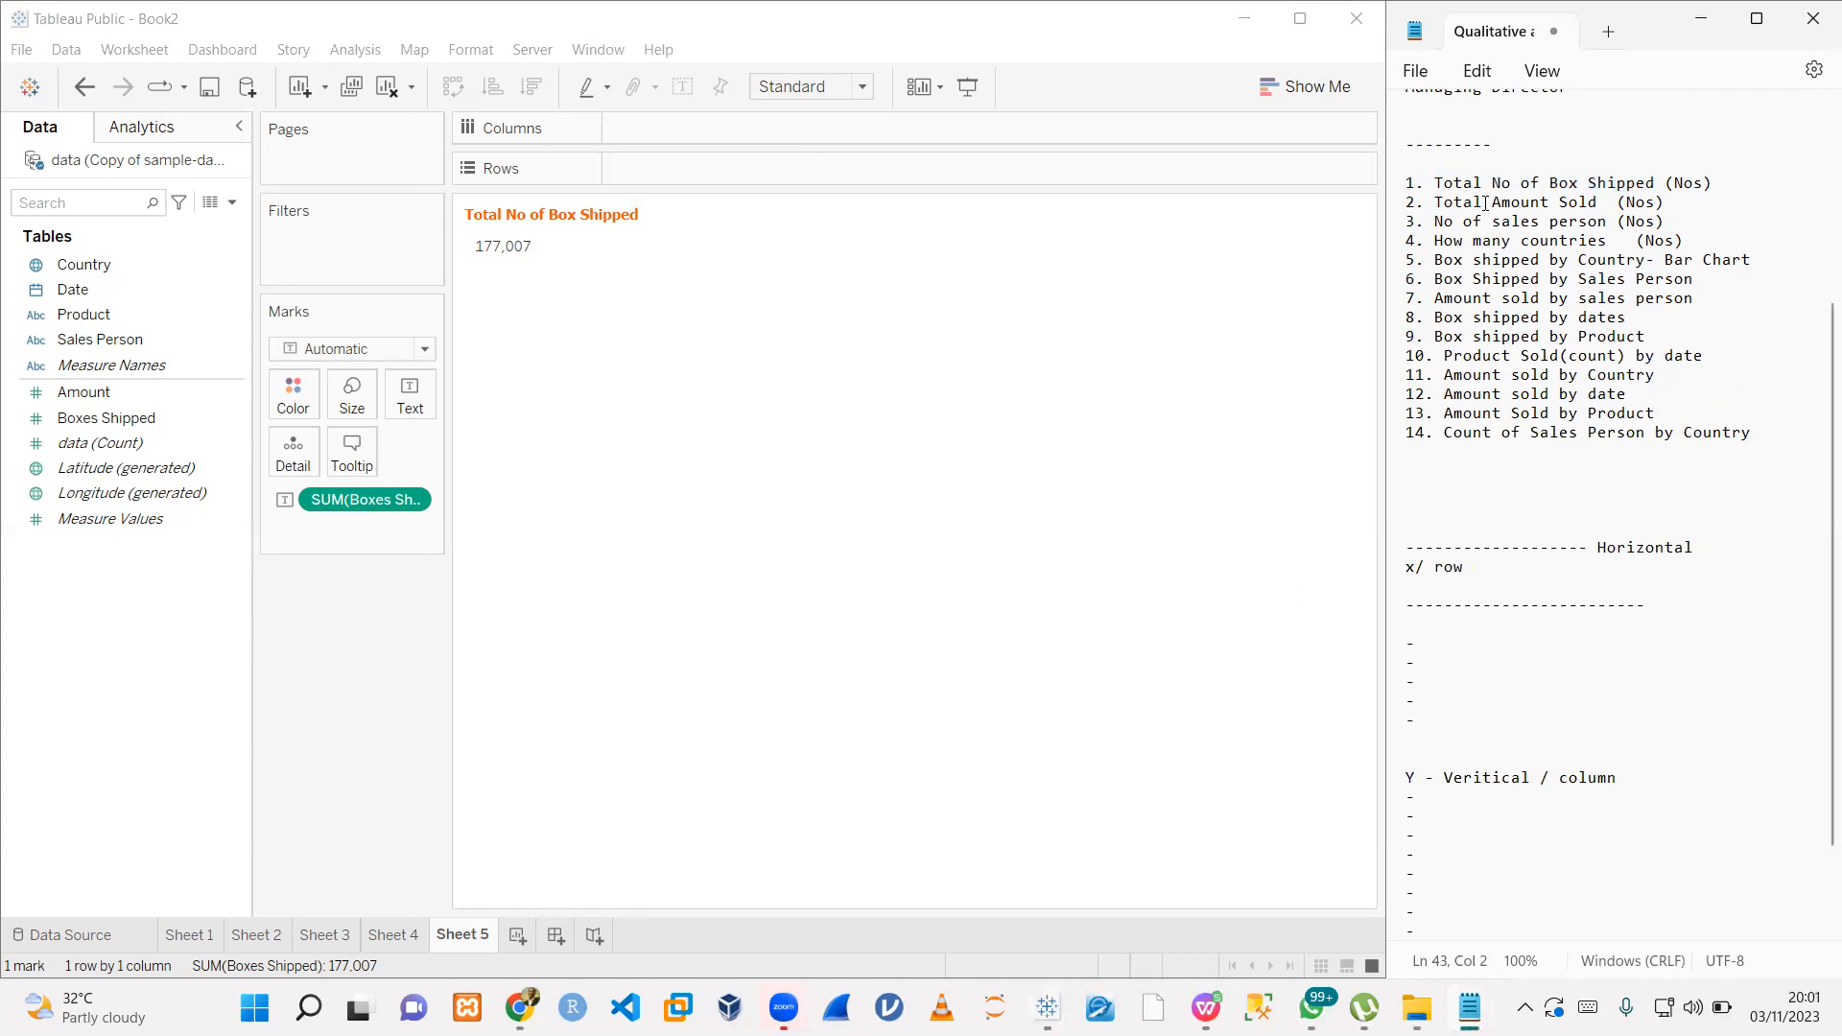
- Copy "Total Amount Sold" from item 2 of the note and move the Sheet 5 worksheet ahead of Sheet 1
drag(1598, 201, 1434, 202)
key(ctrl+c)
drag(462, 949, 205, 940)
- Rename the Sheet 5 worksheet as "Total Box Shipped"
right_click(197, 937)
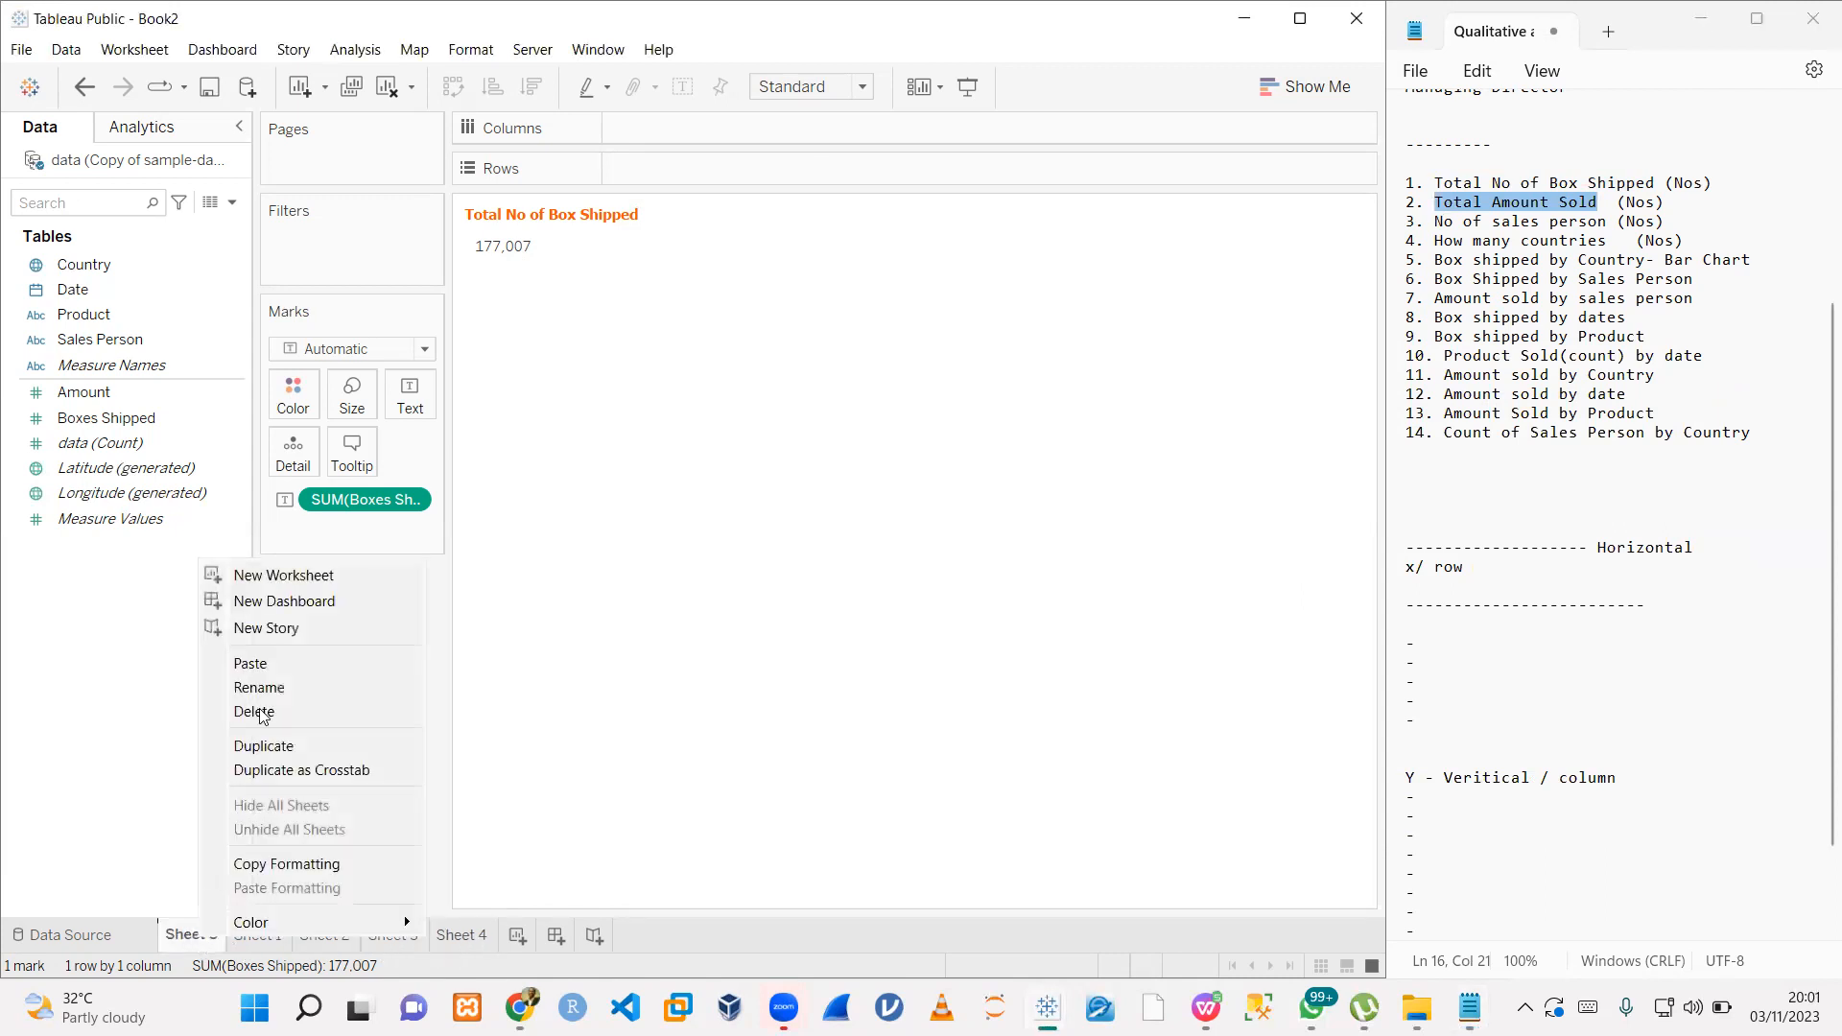
click(279, 687)
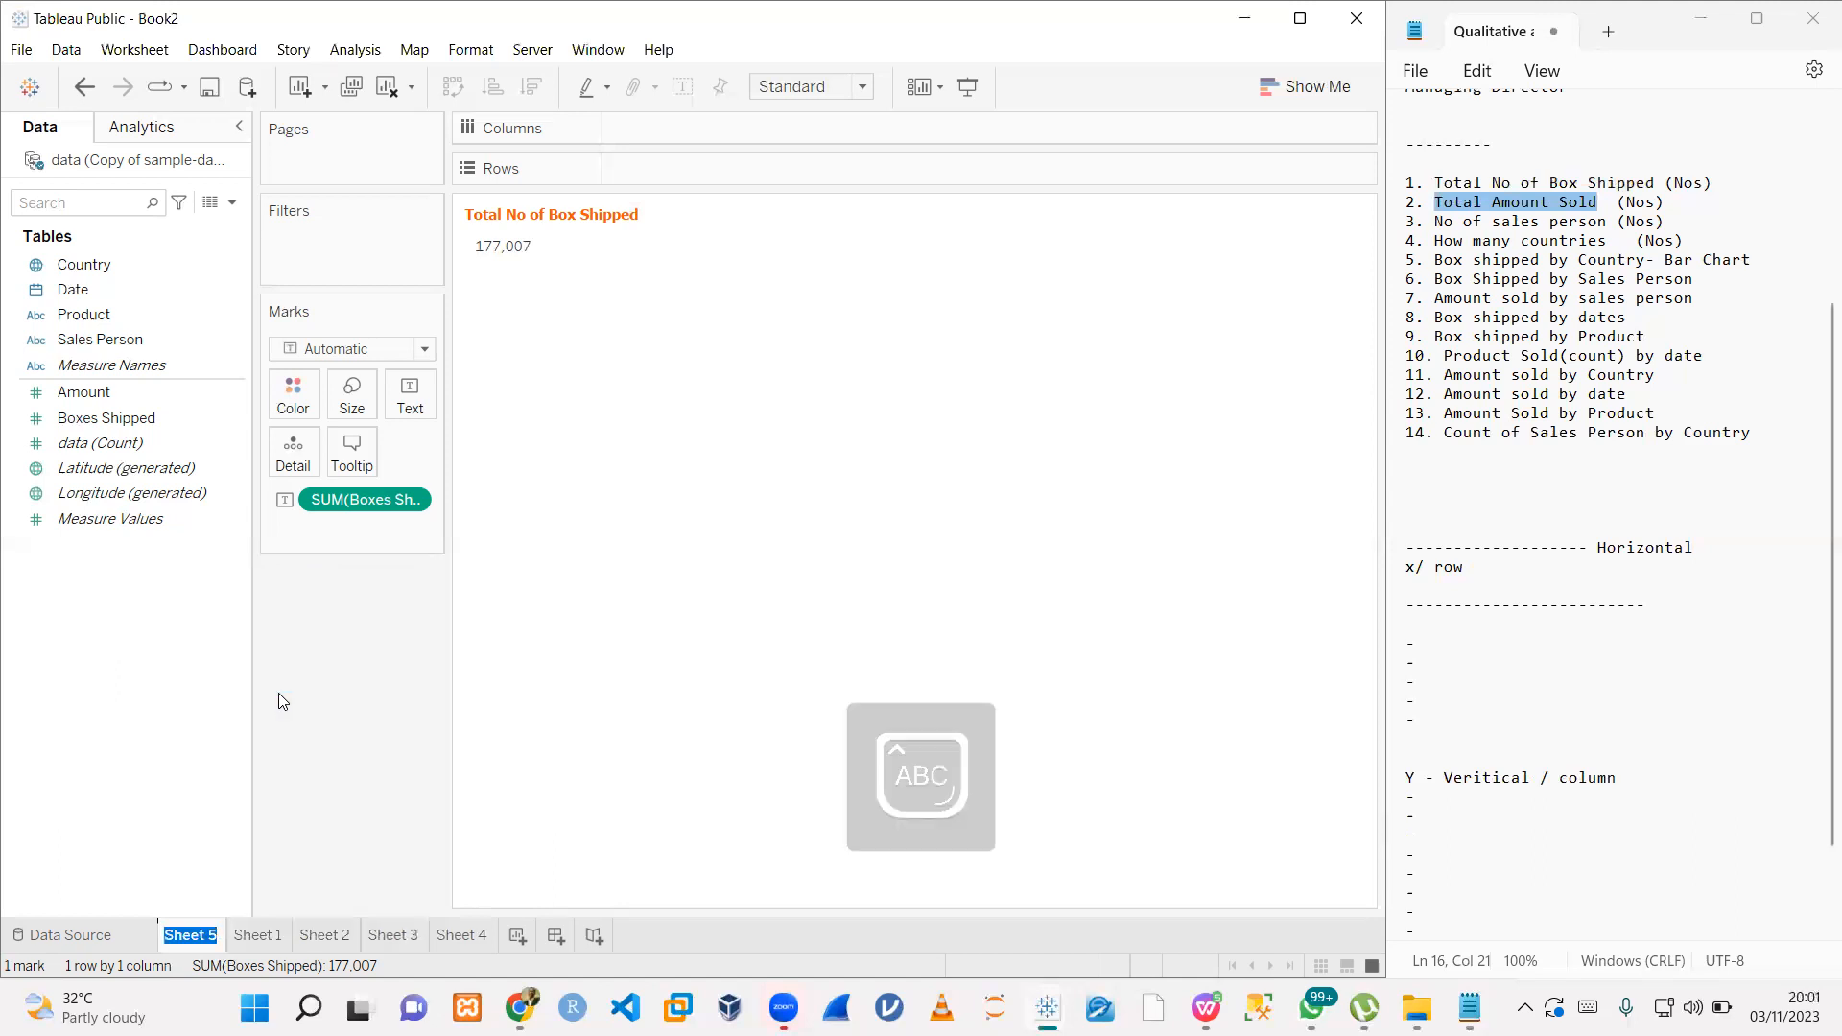
text(T)
key(Caps_Lock)
text(otal Box Shiped)
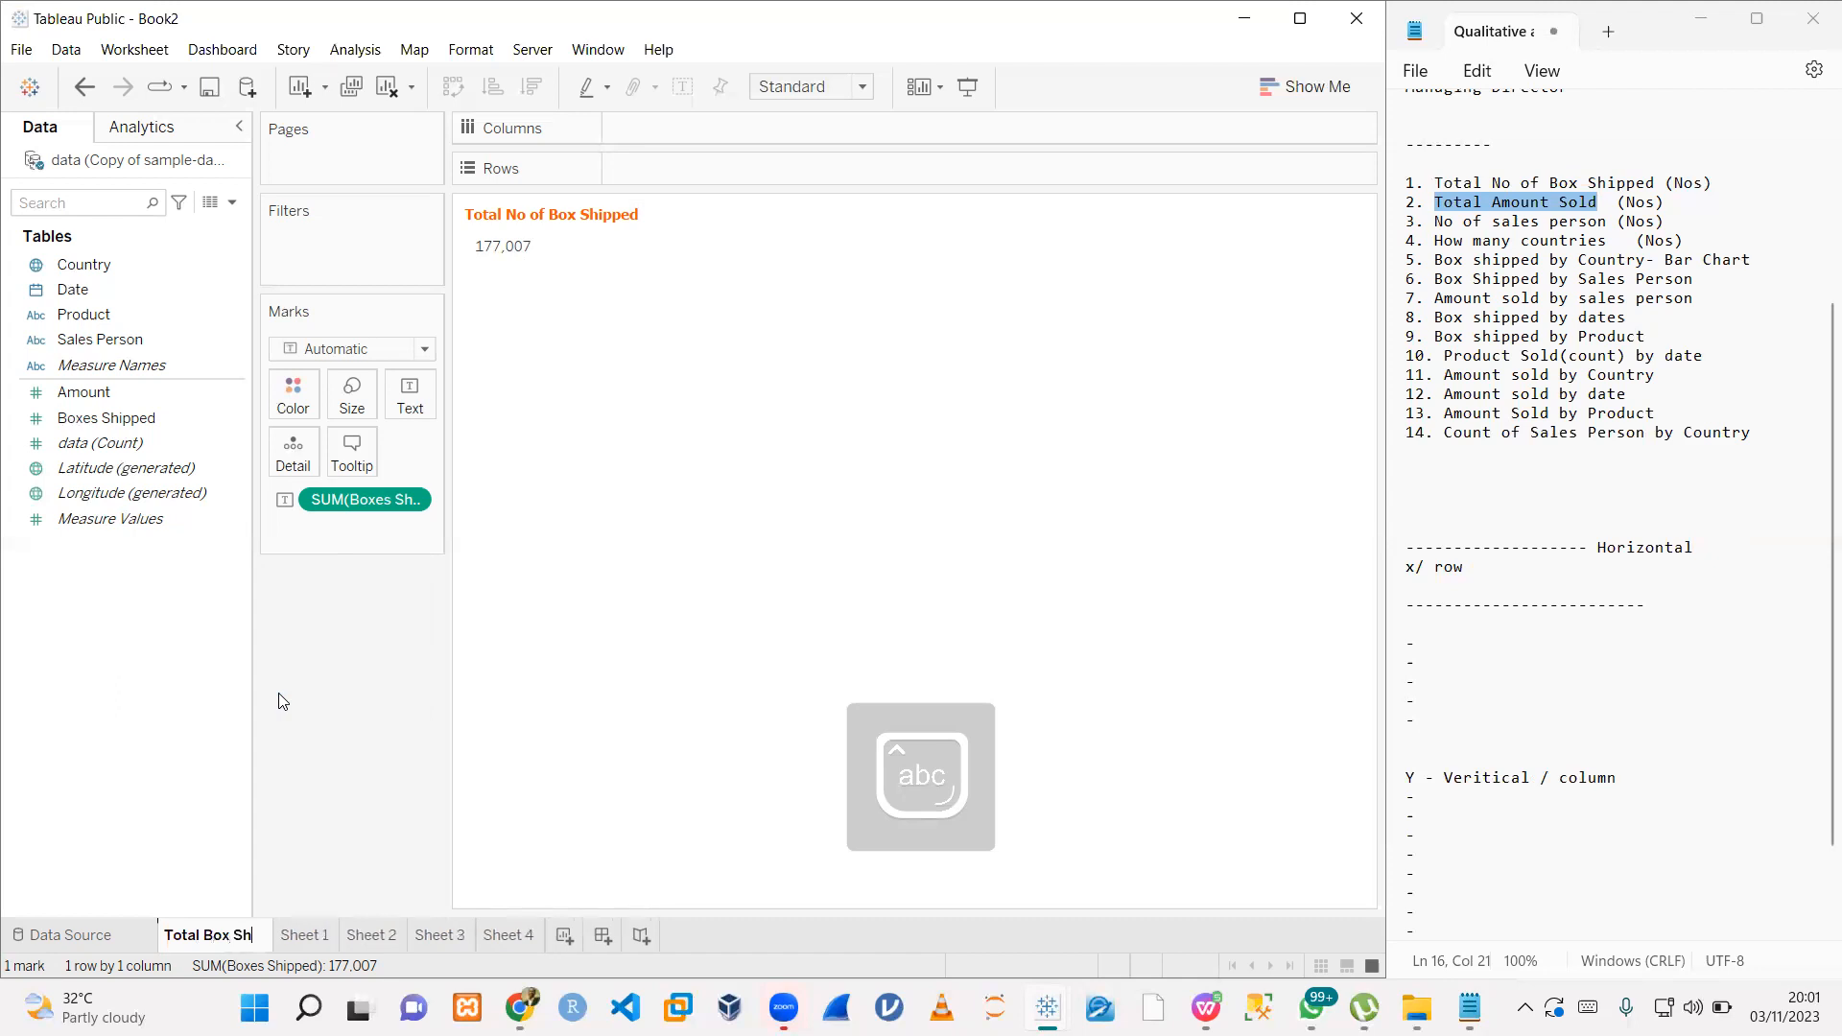
key(BackSpace)
key(BackSpace)
text(ped)
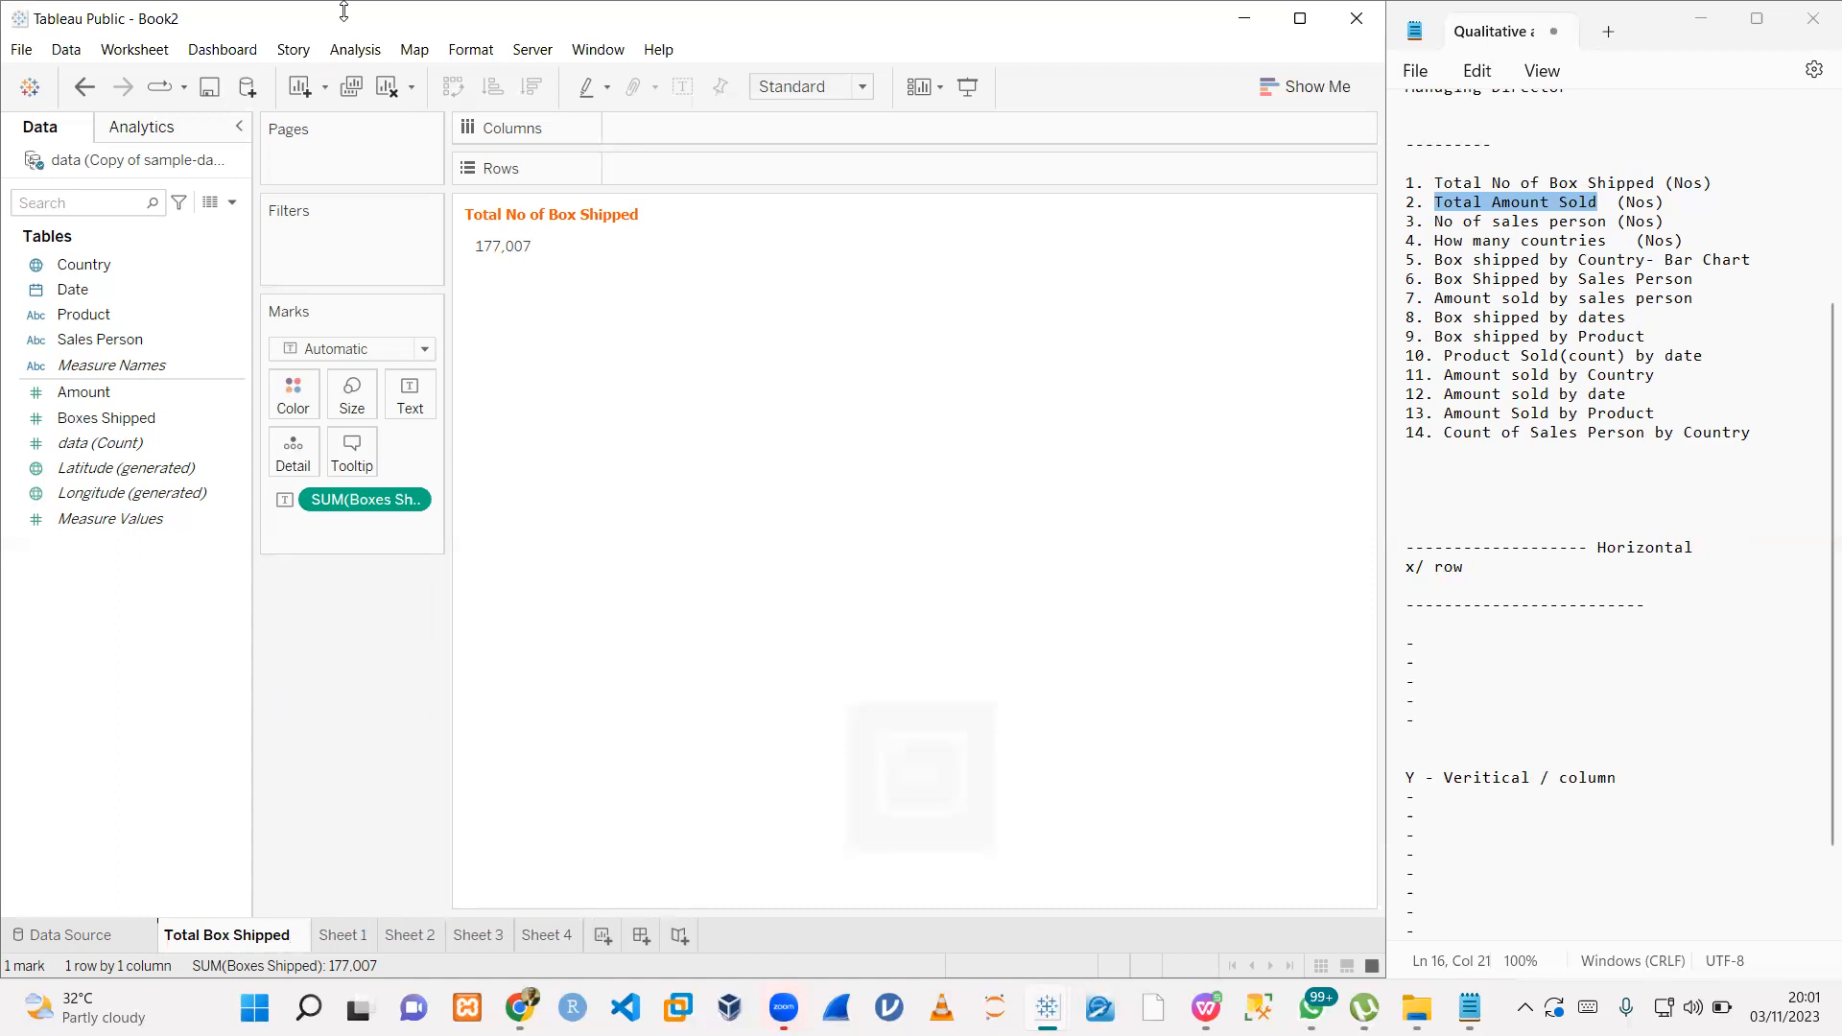
key(Return)
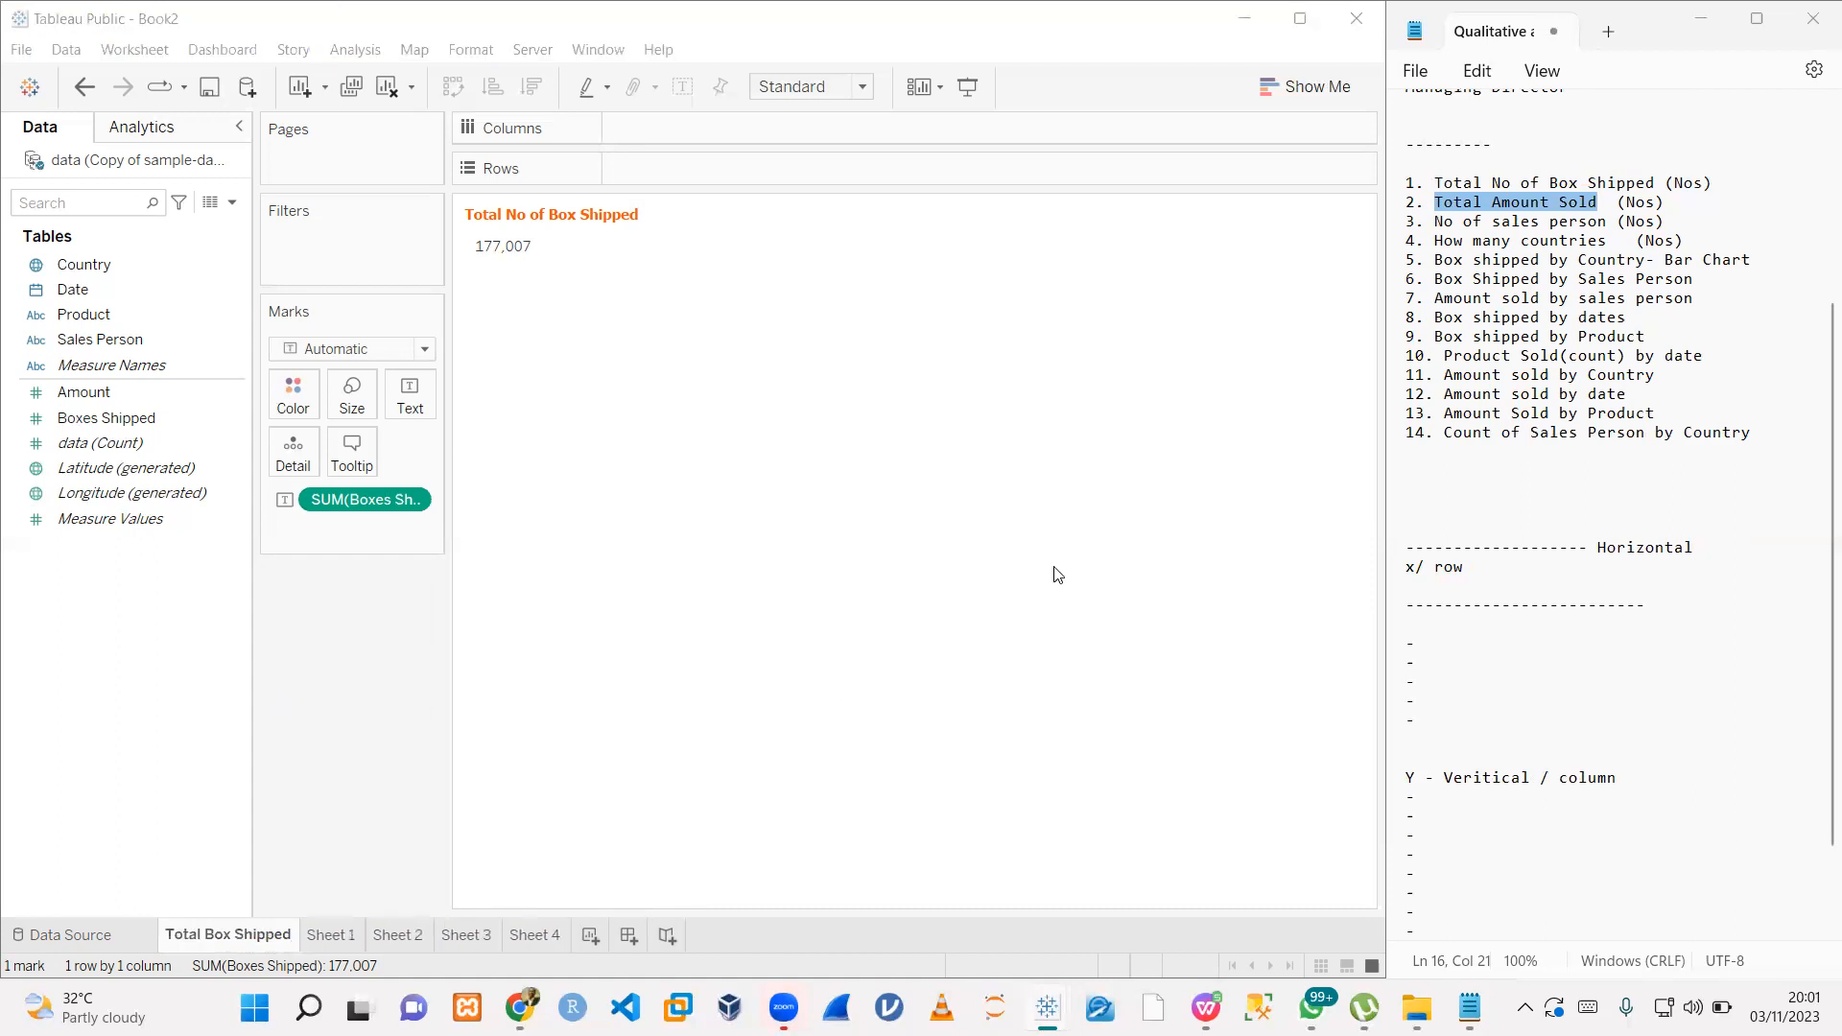
- Place the Amount measure on the Sheet 1 view as a summed text value
click(336, 938)
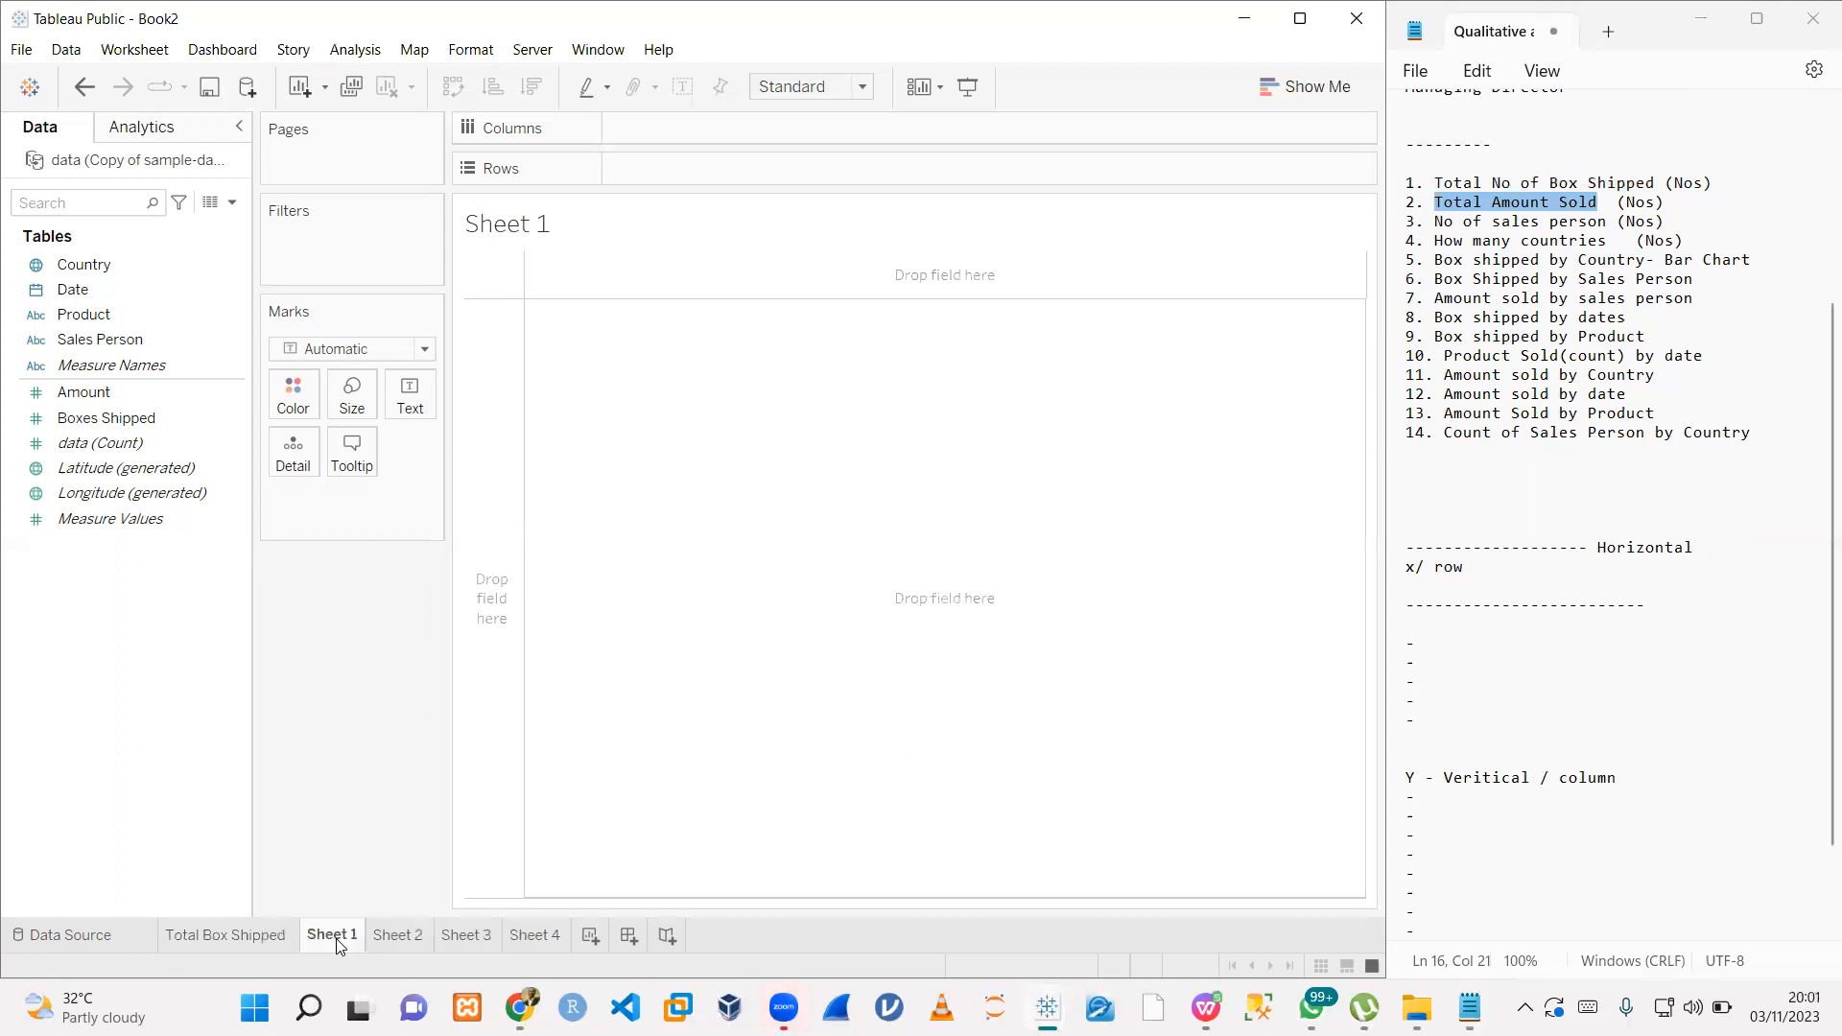
click(156, 427)
click(96, 291)
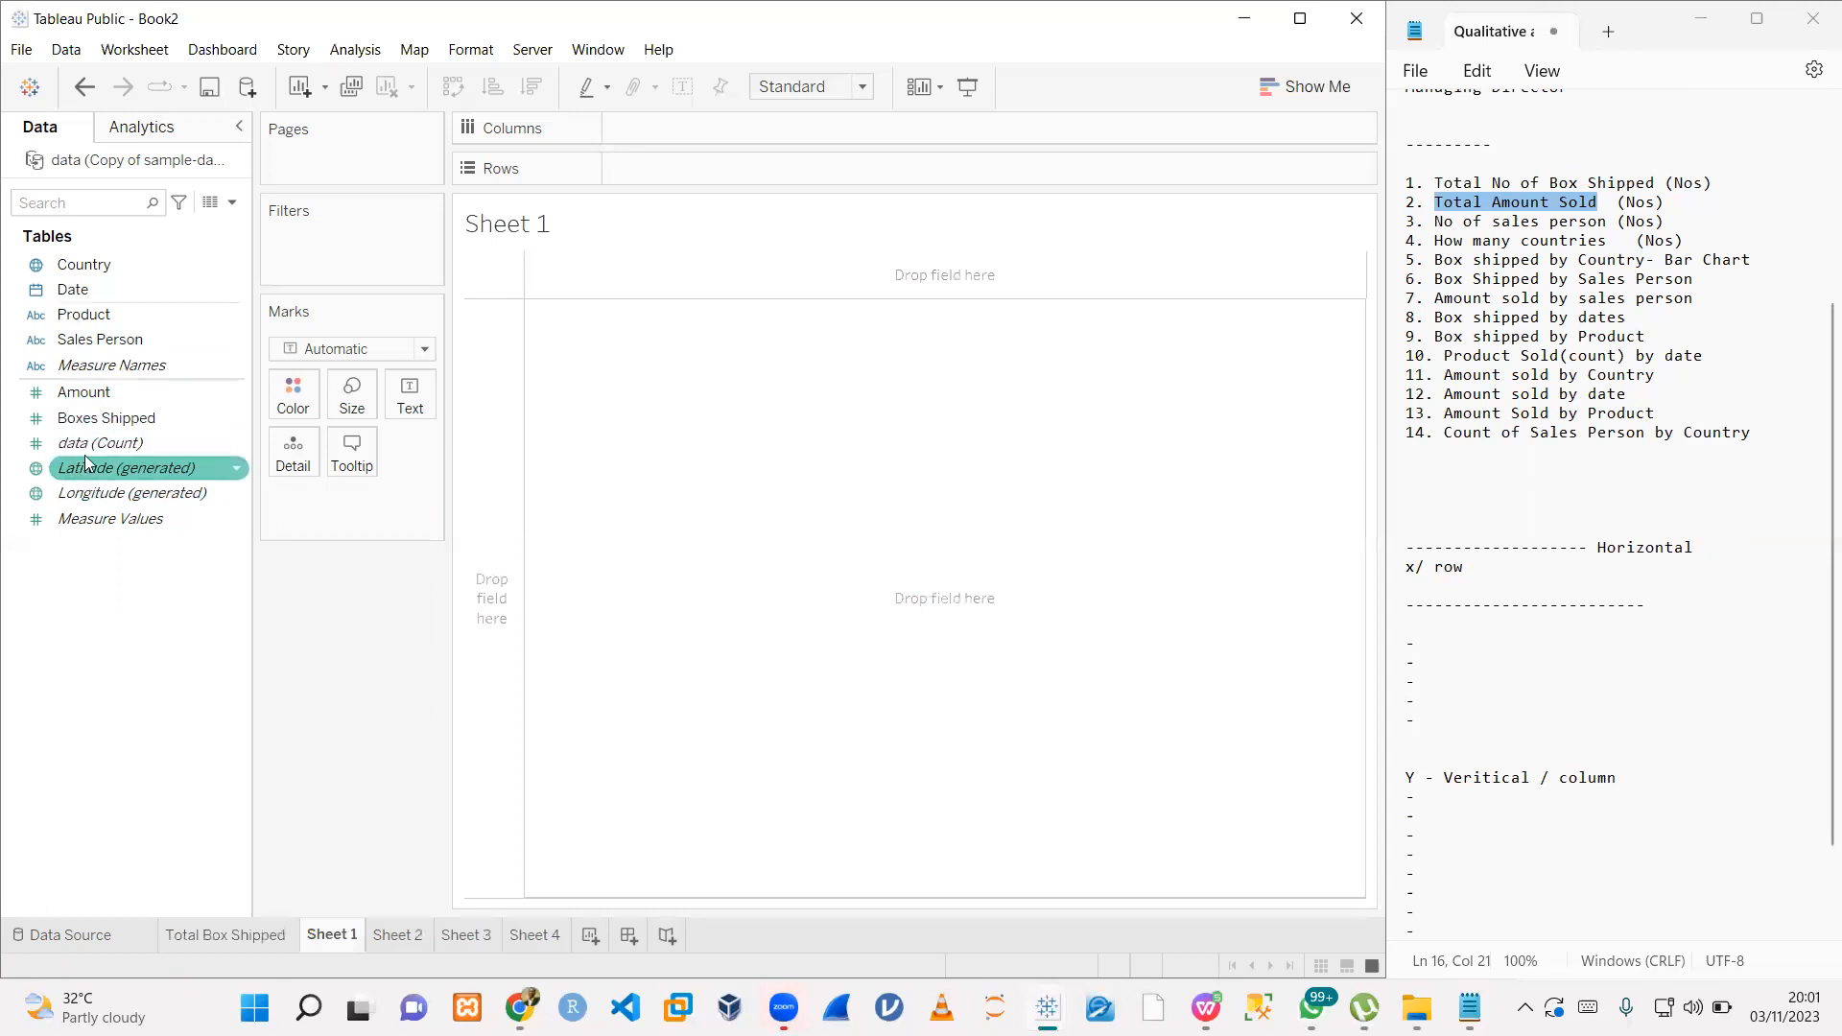
drag(99, 403, 564, 340)
drag(84, 393, 526, 326)
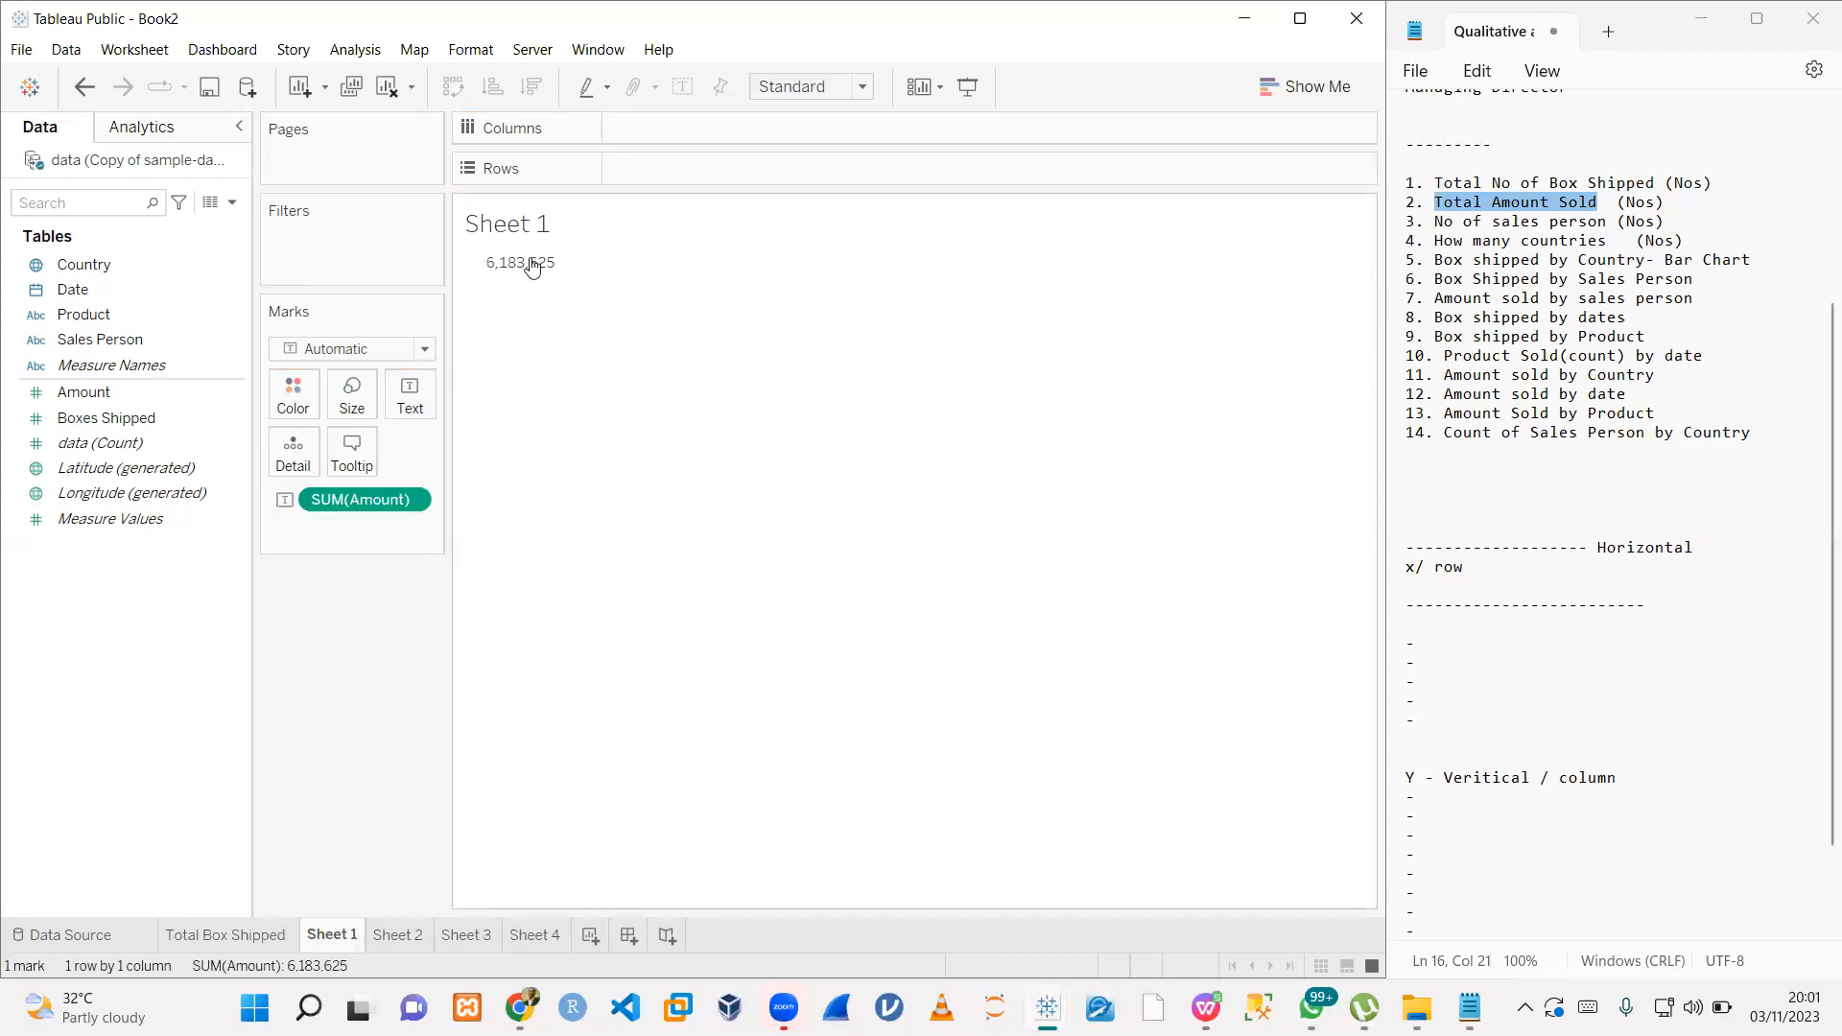
- Replace the Sheet 1 title with the copied "Total Amount Sold" and format it as bold Tahoma, size 9
double_click(519, 223)
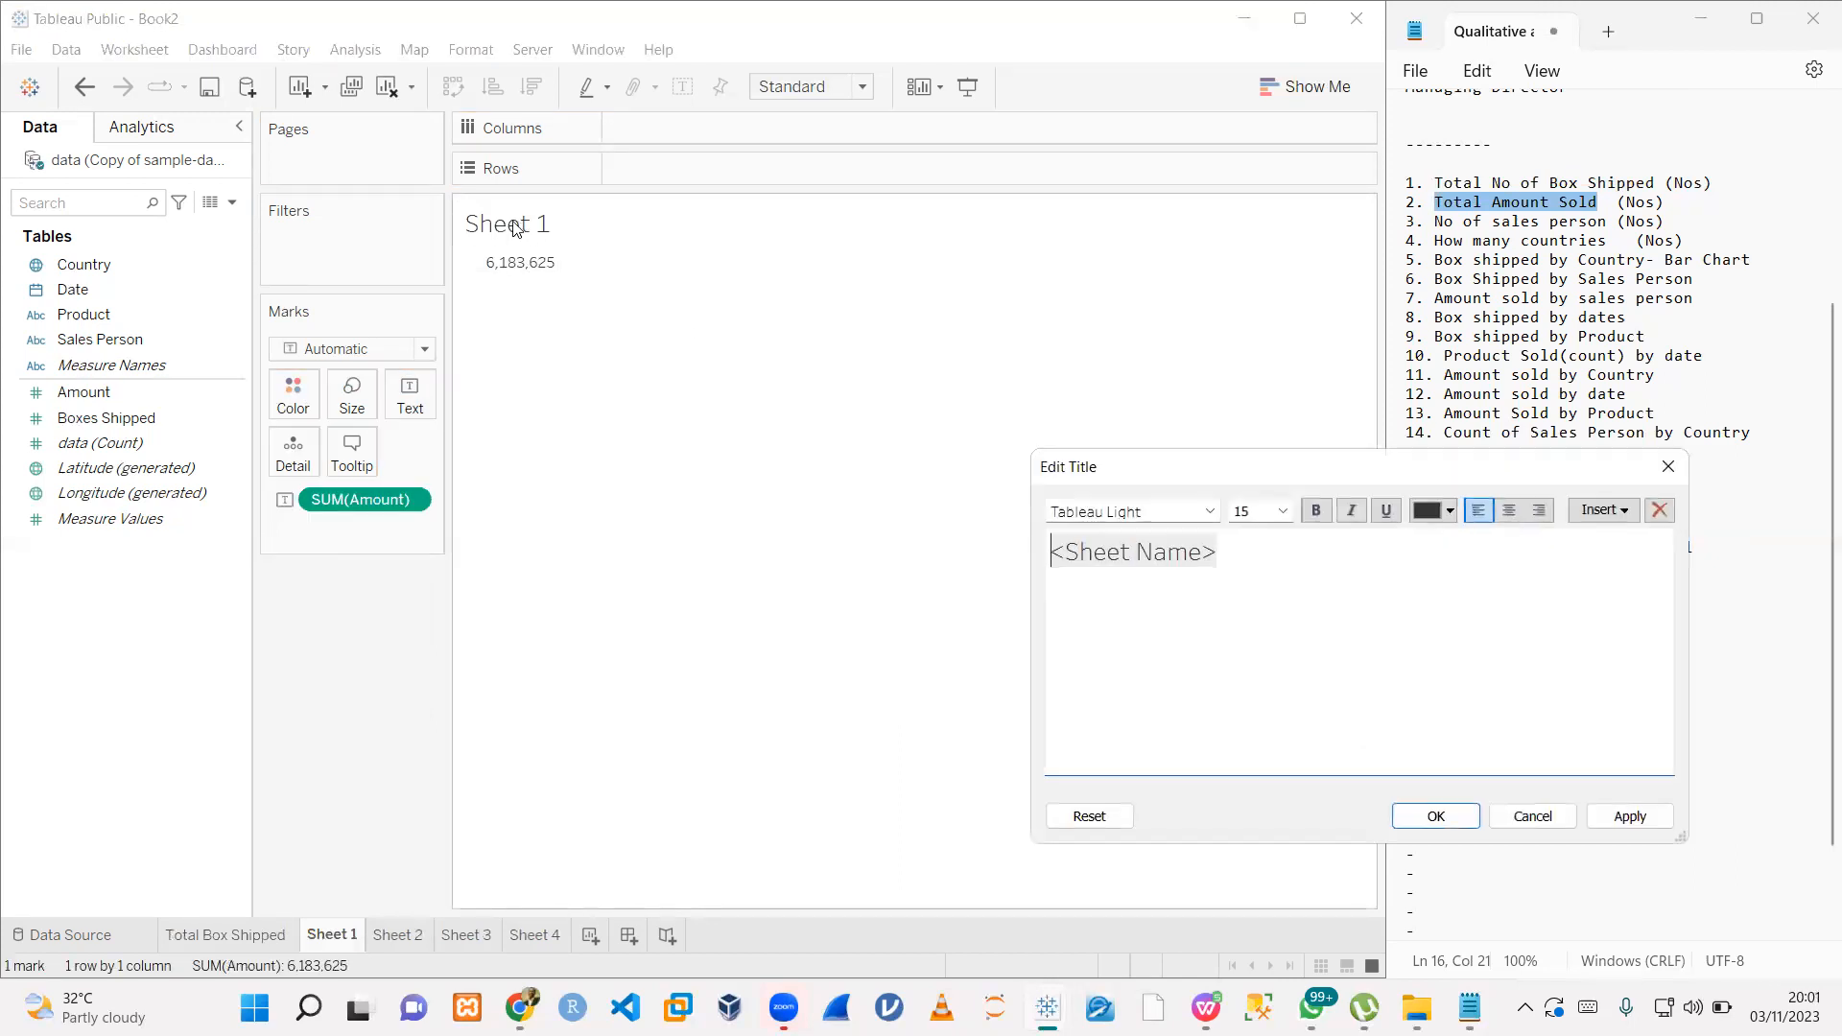
key(ctrl+v)
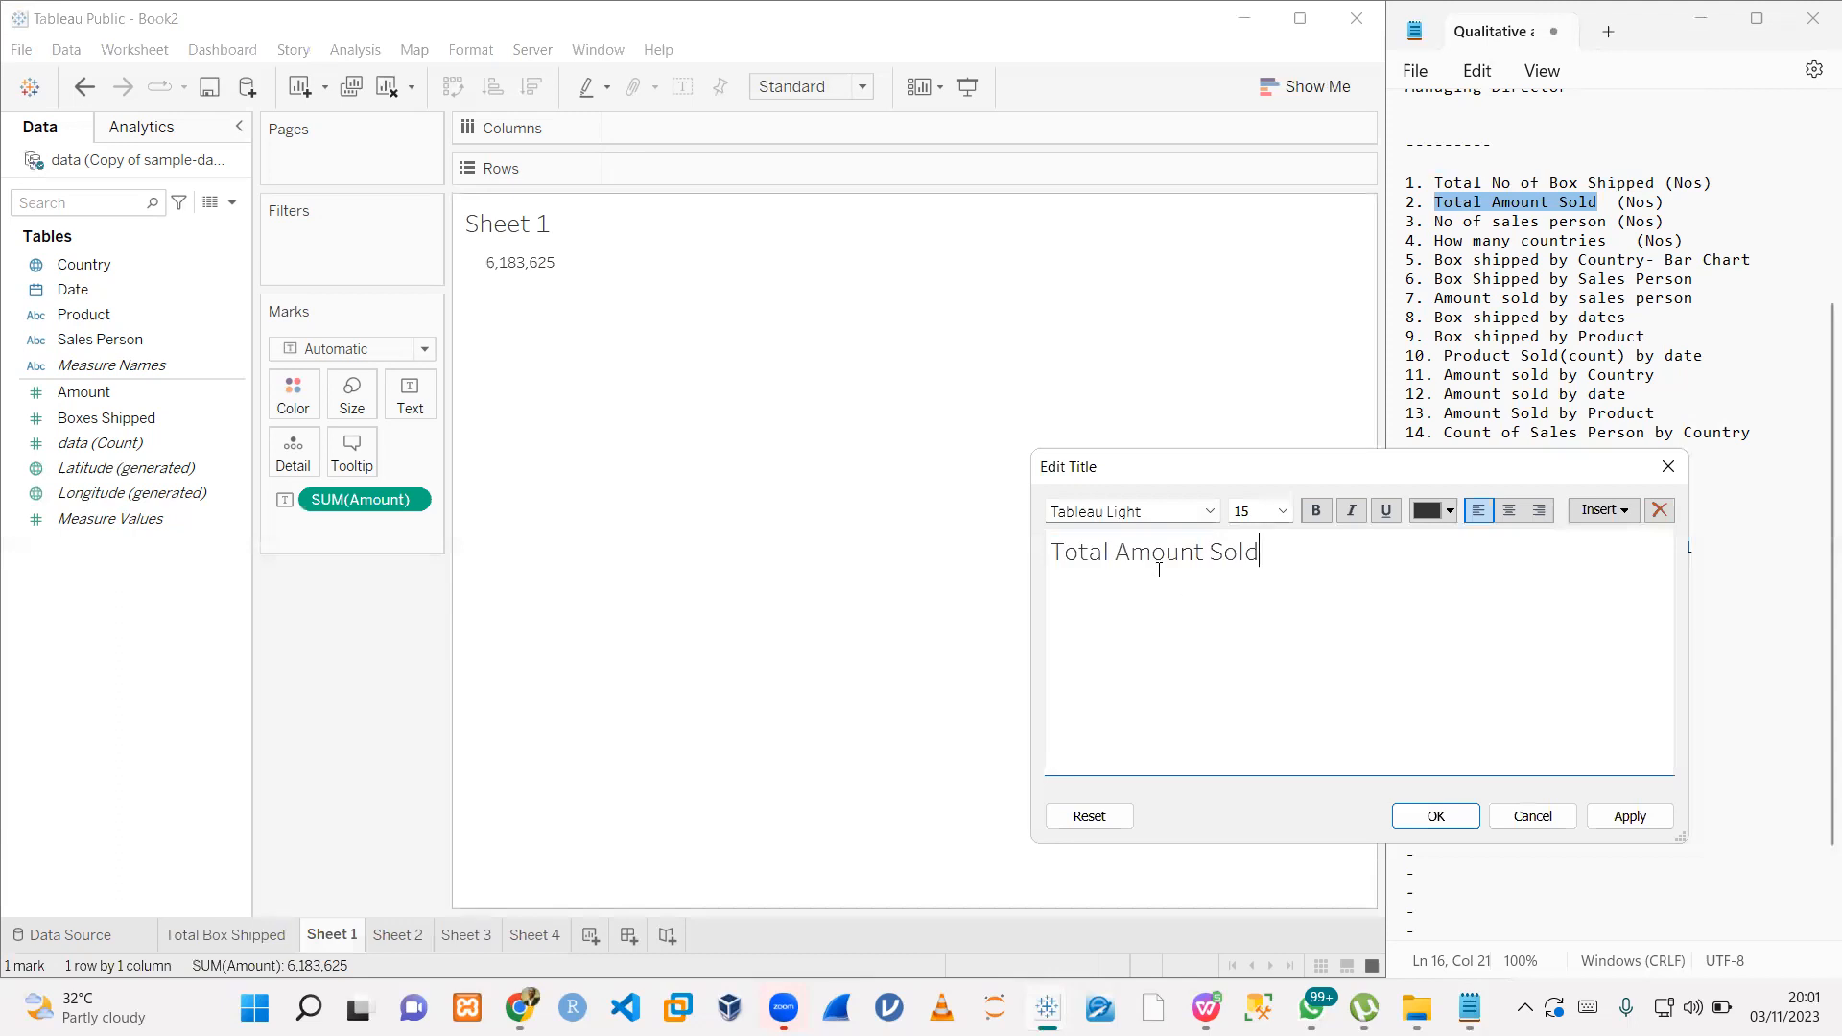
key(ctrl+a)
click(1133, 511)
text(tahom)
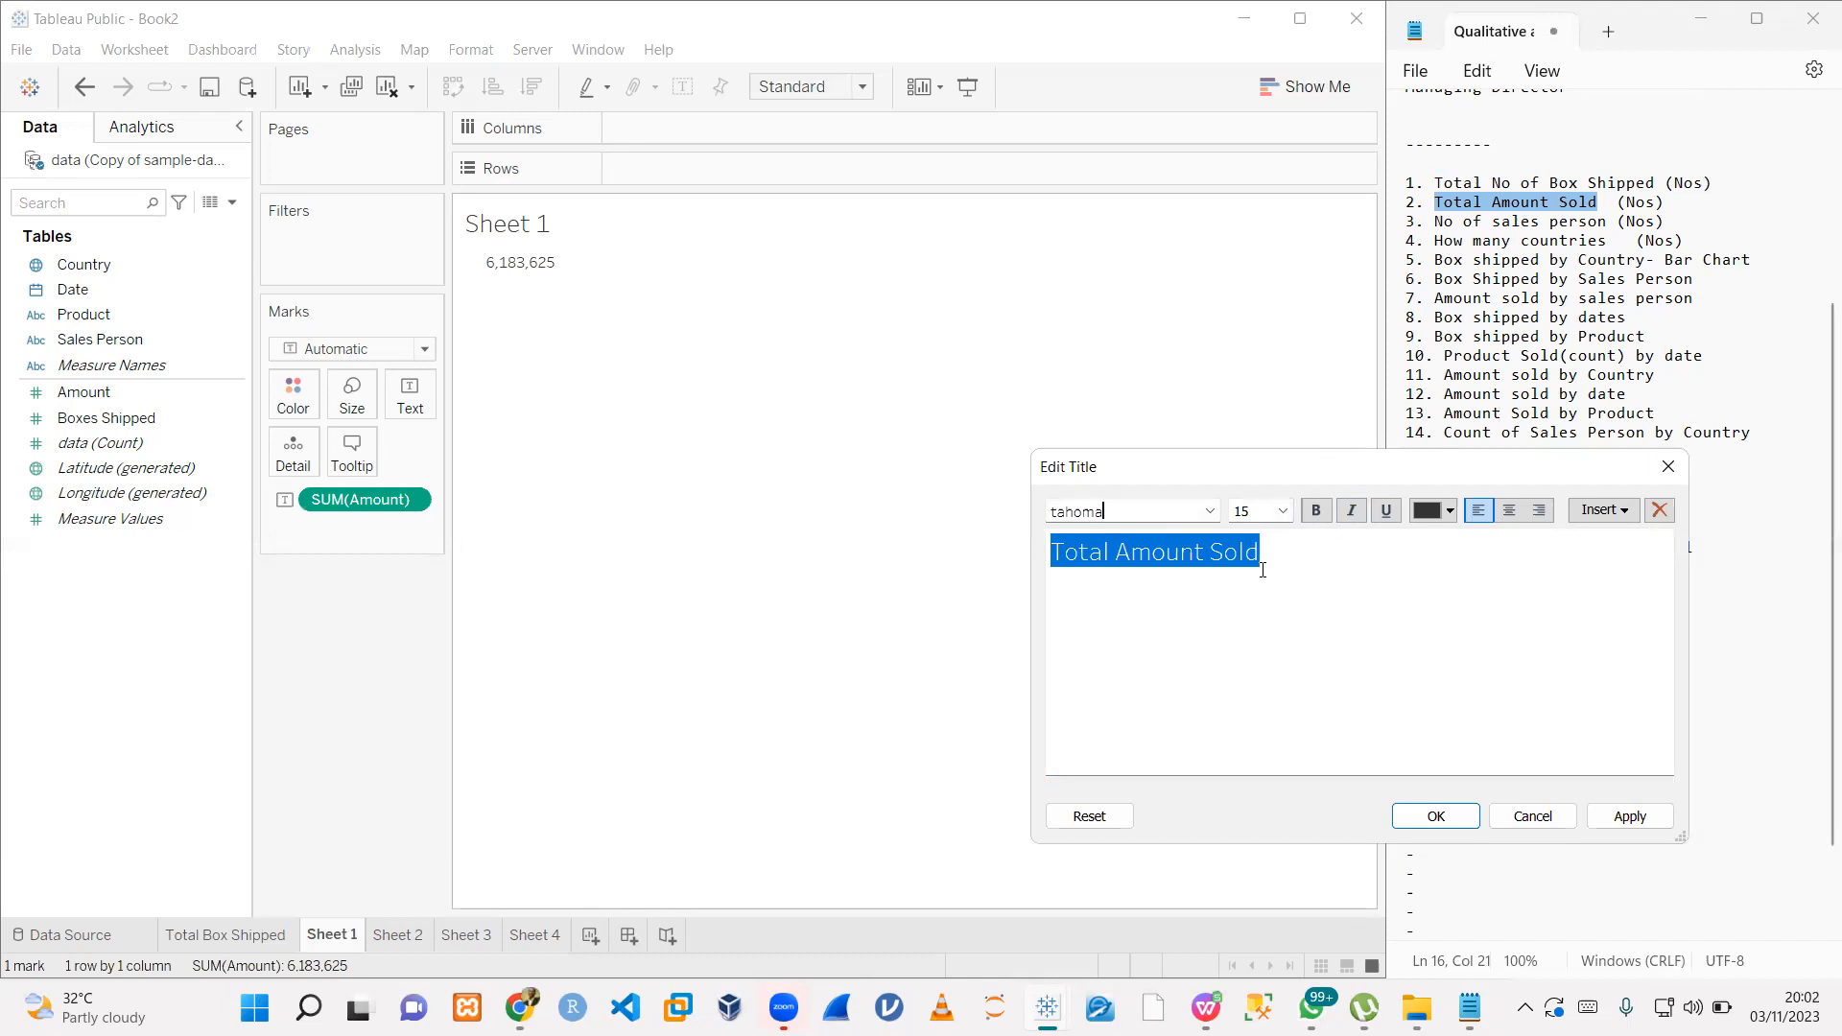
click(1283, 510)
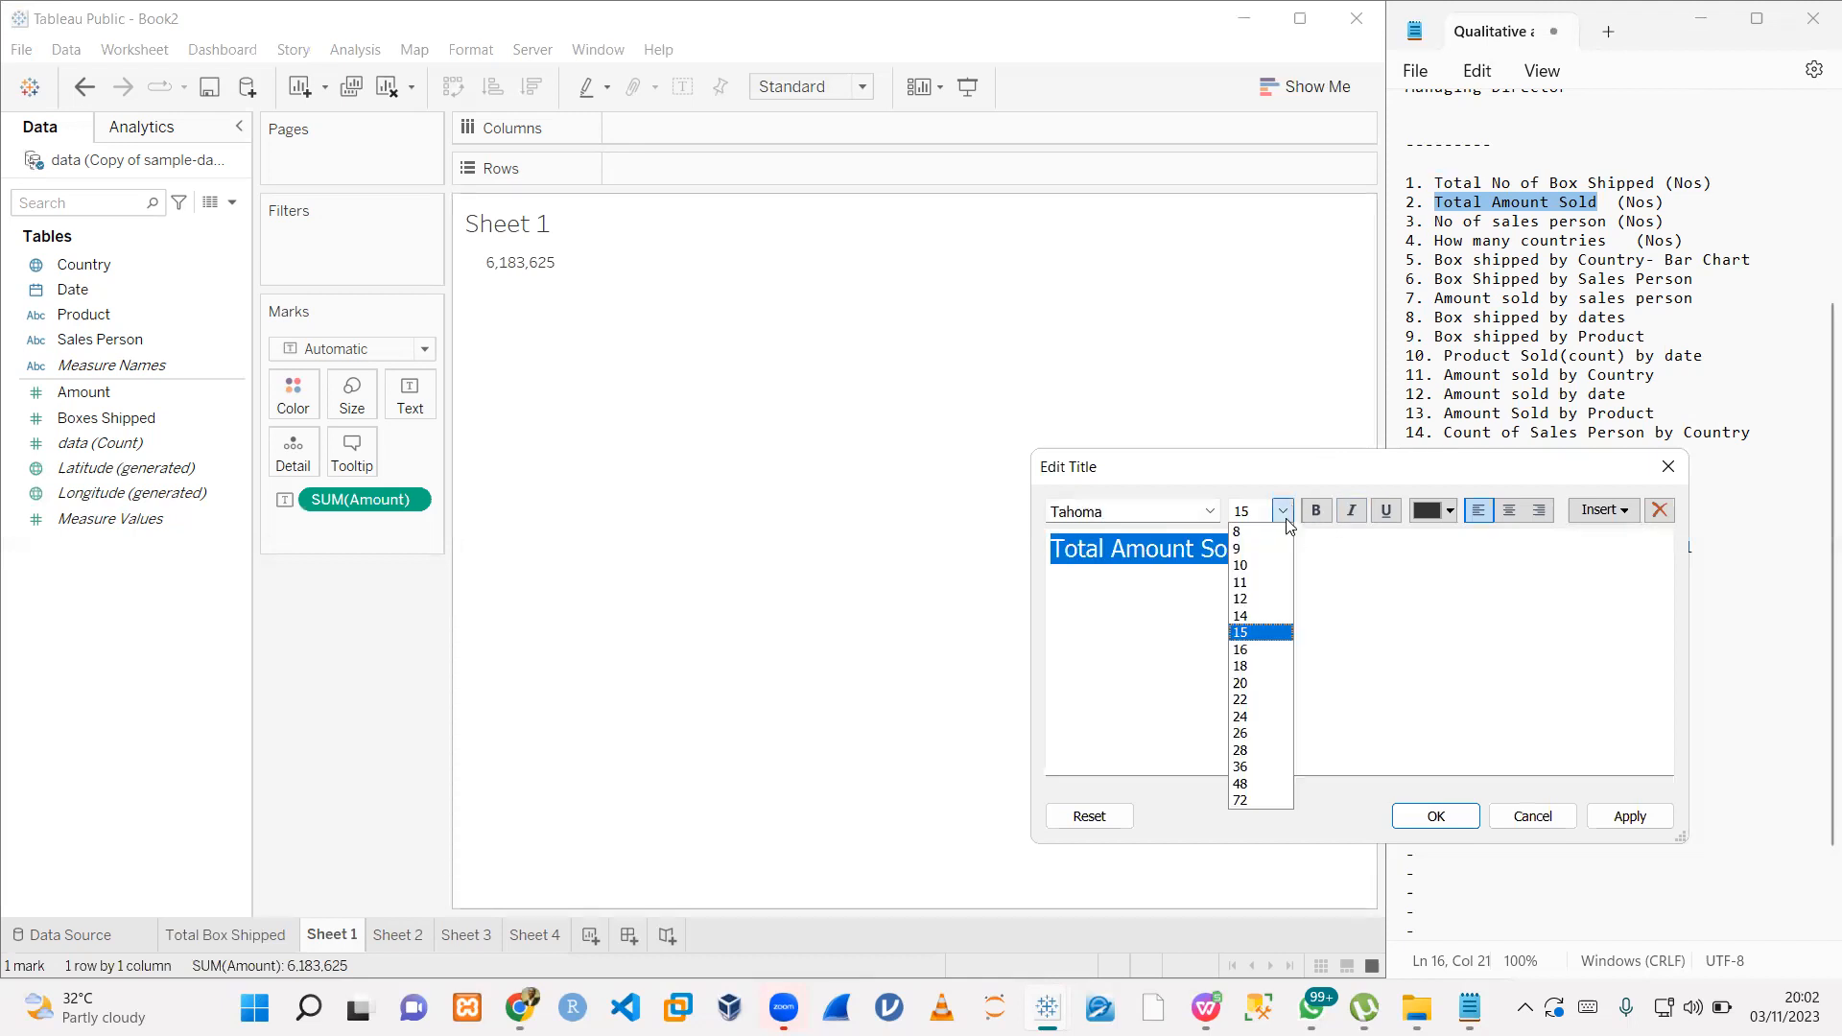
click(1260, 543)
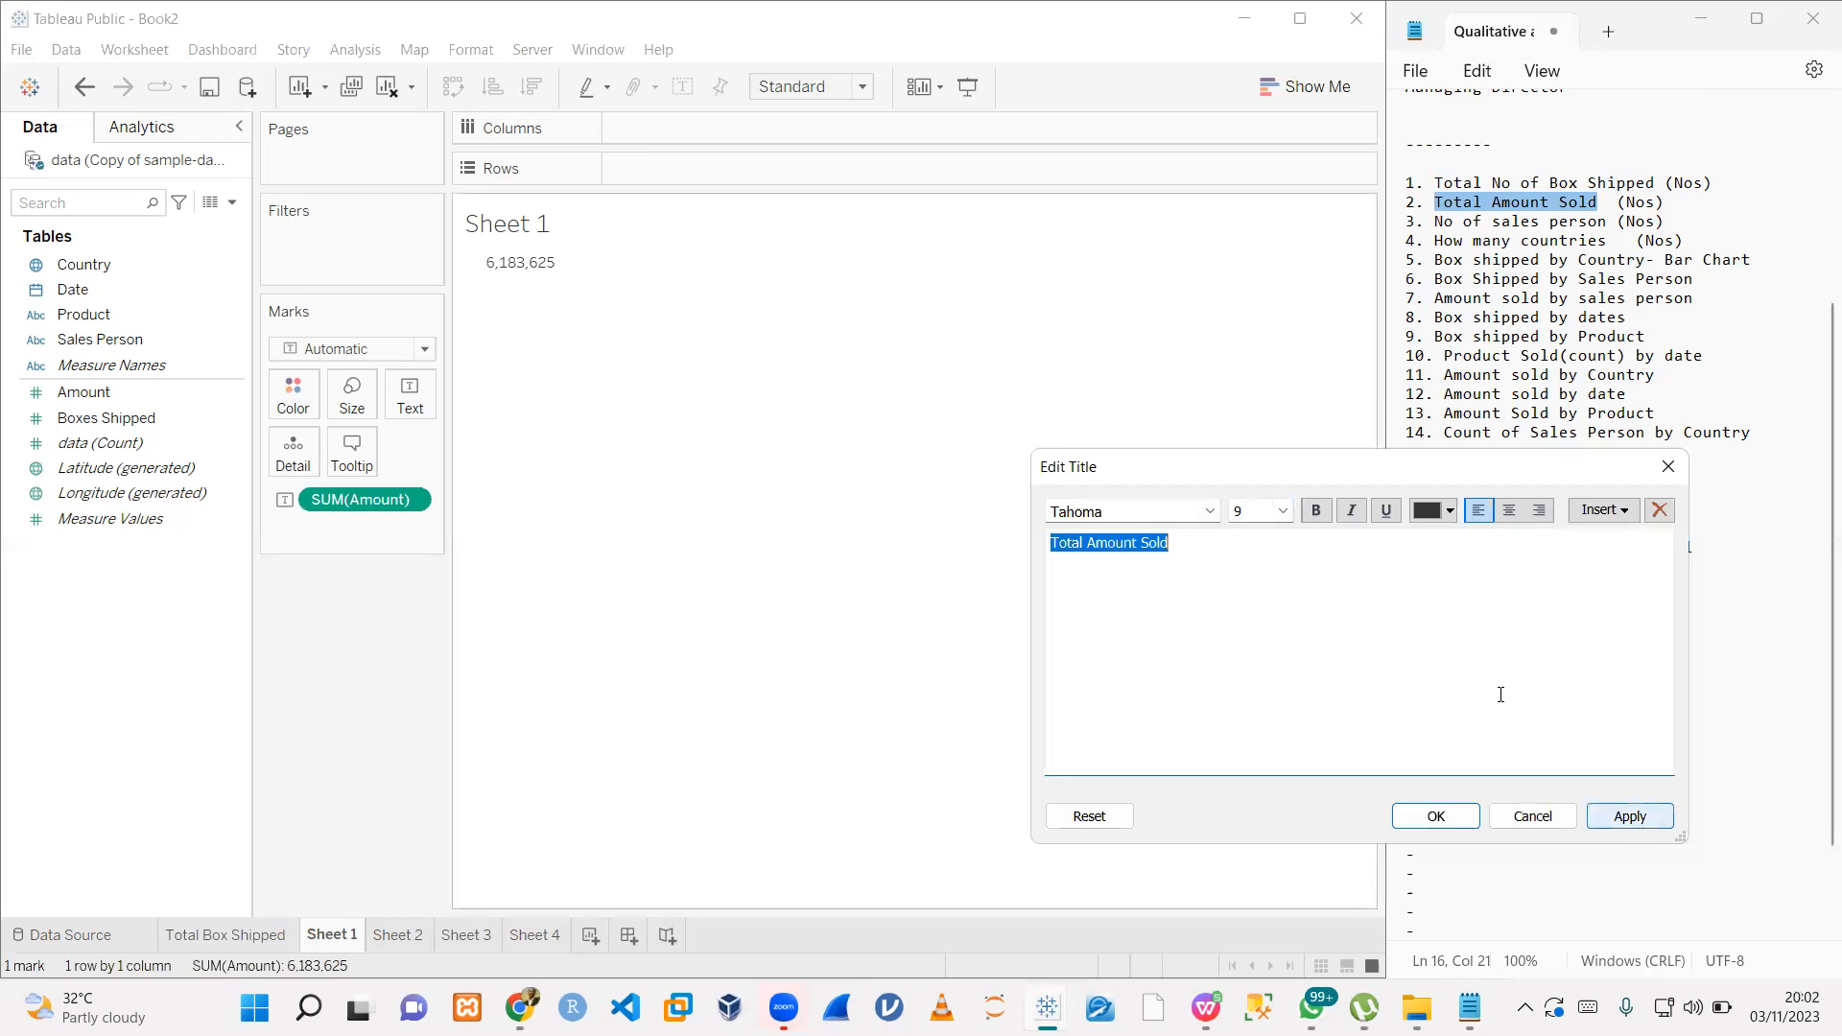
click(1315, 520)
click(1630, 817)
click(1436, 816)
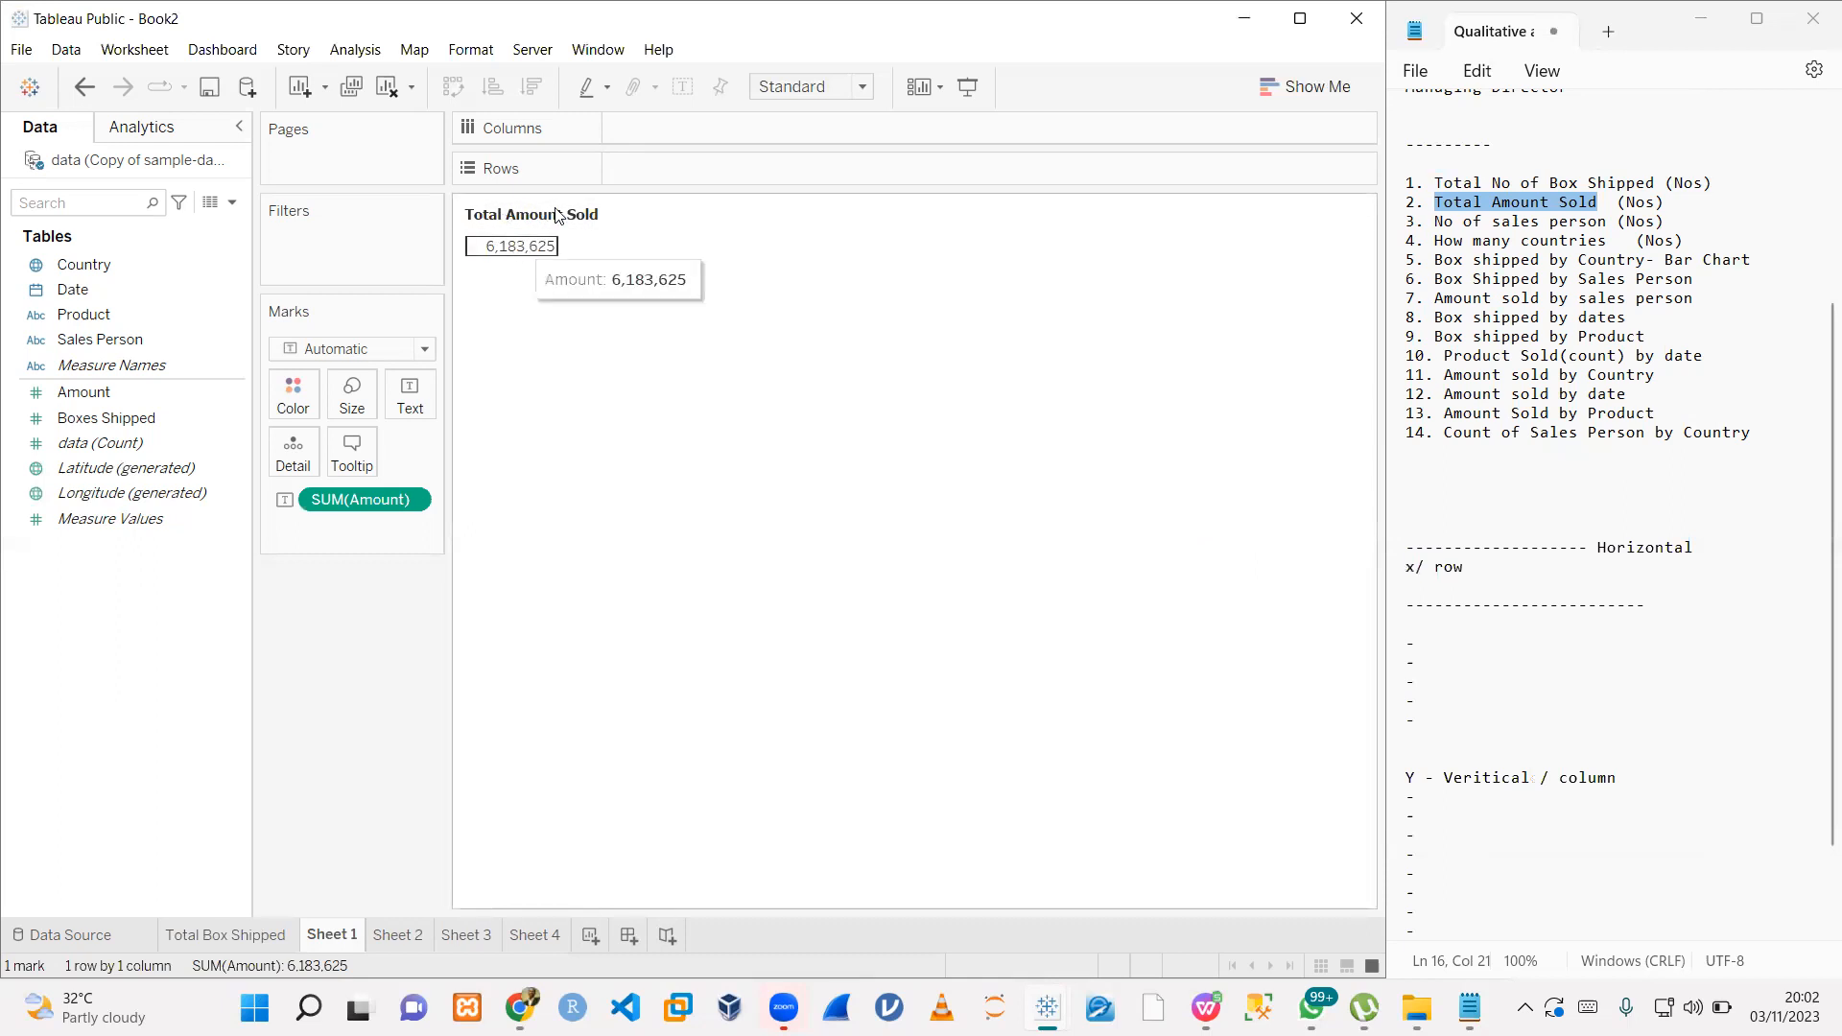
- Rename the Sheet 1 worksheet as "Total AmountSold"
right_click(329, 943)
click(518, 698)
text(Total Amoun)
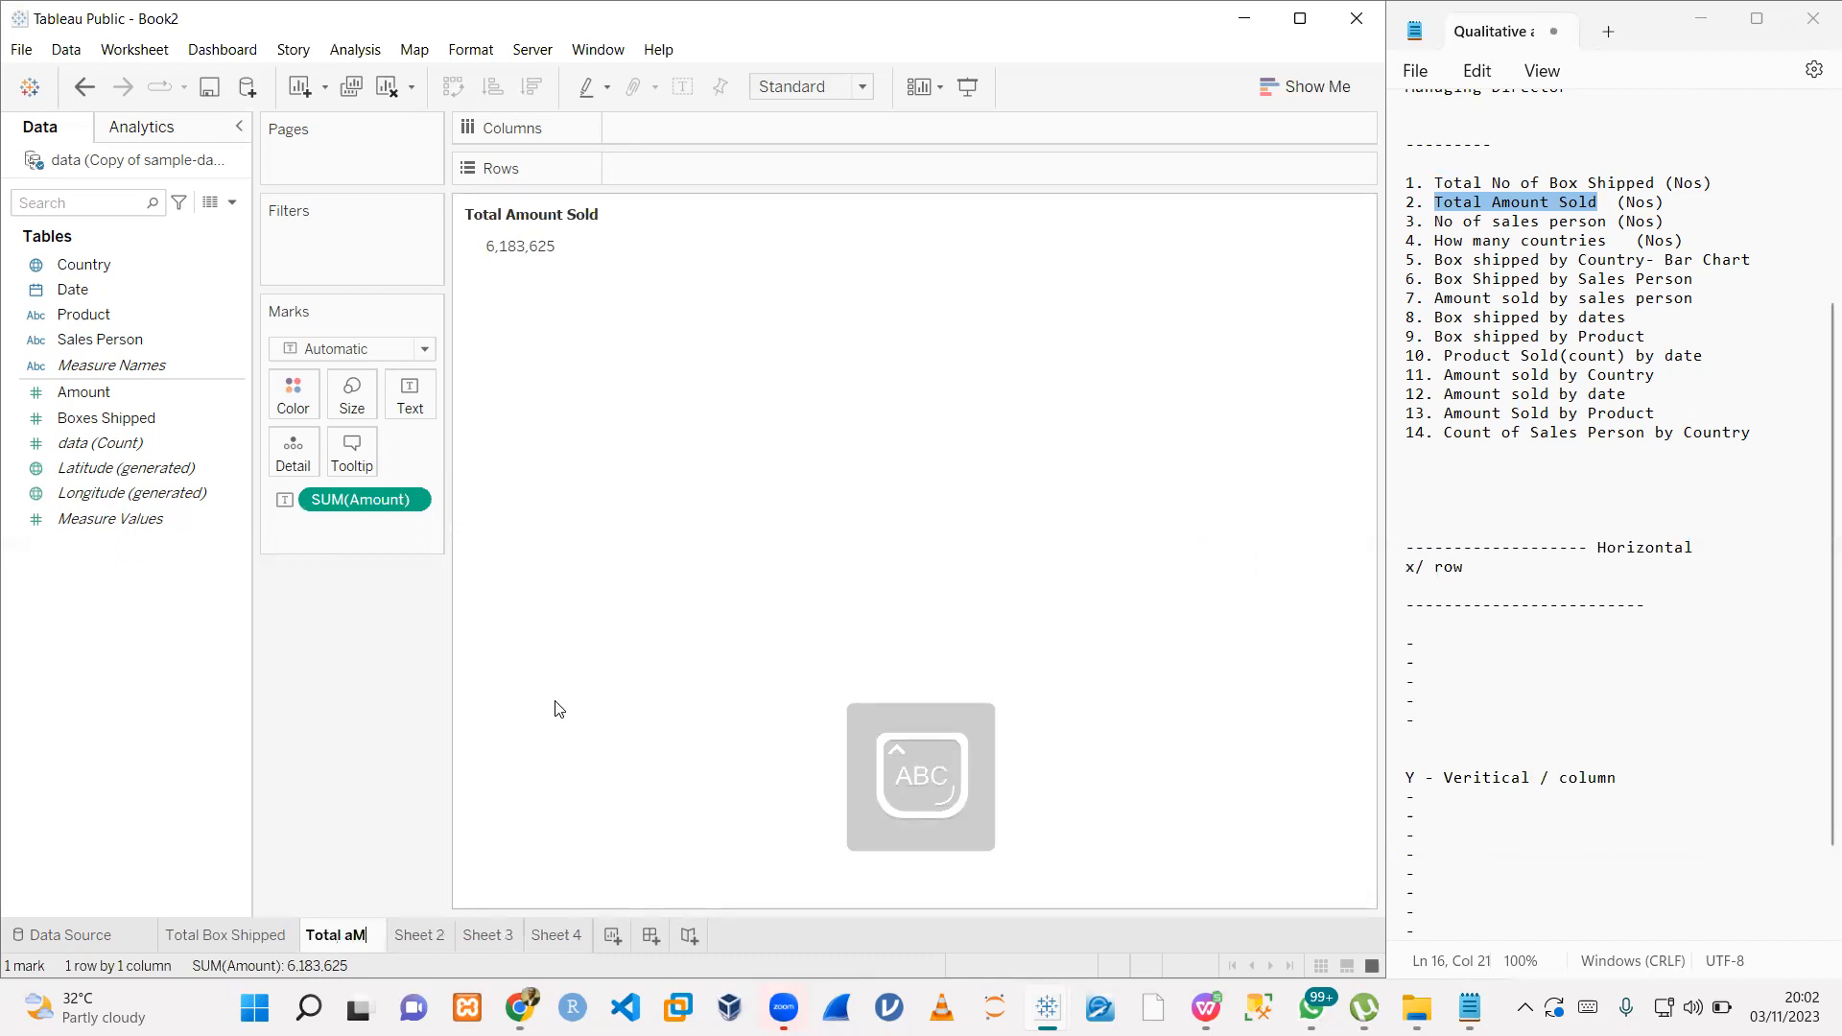
text(tSold)
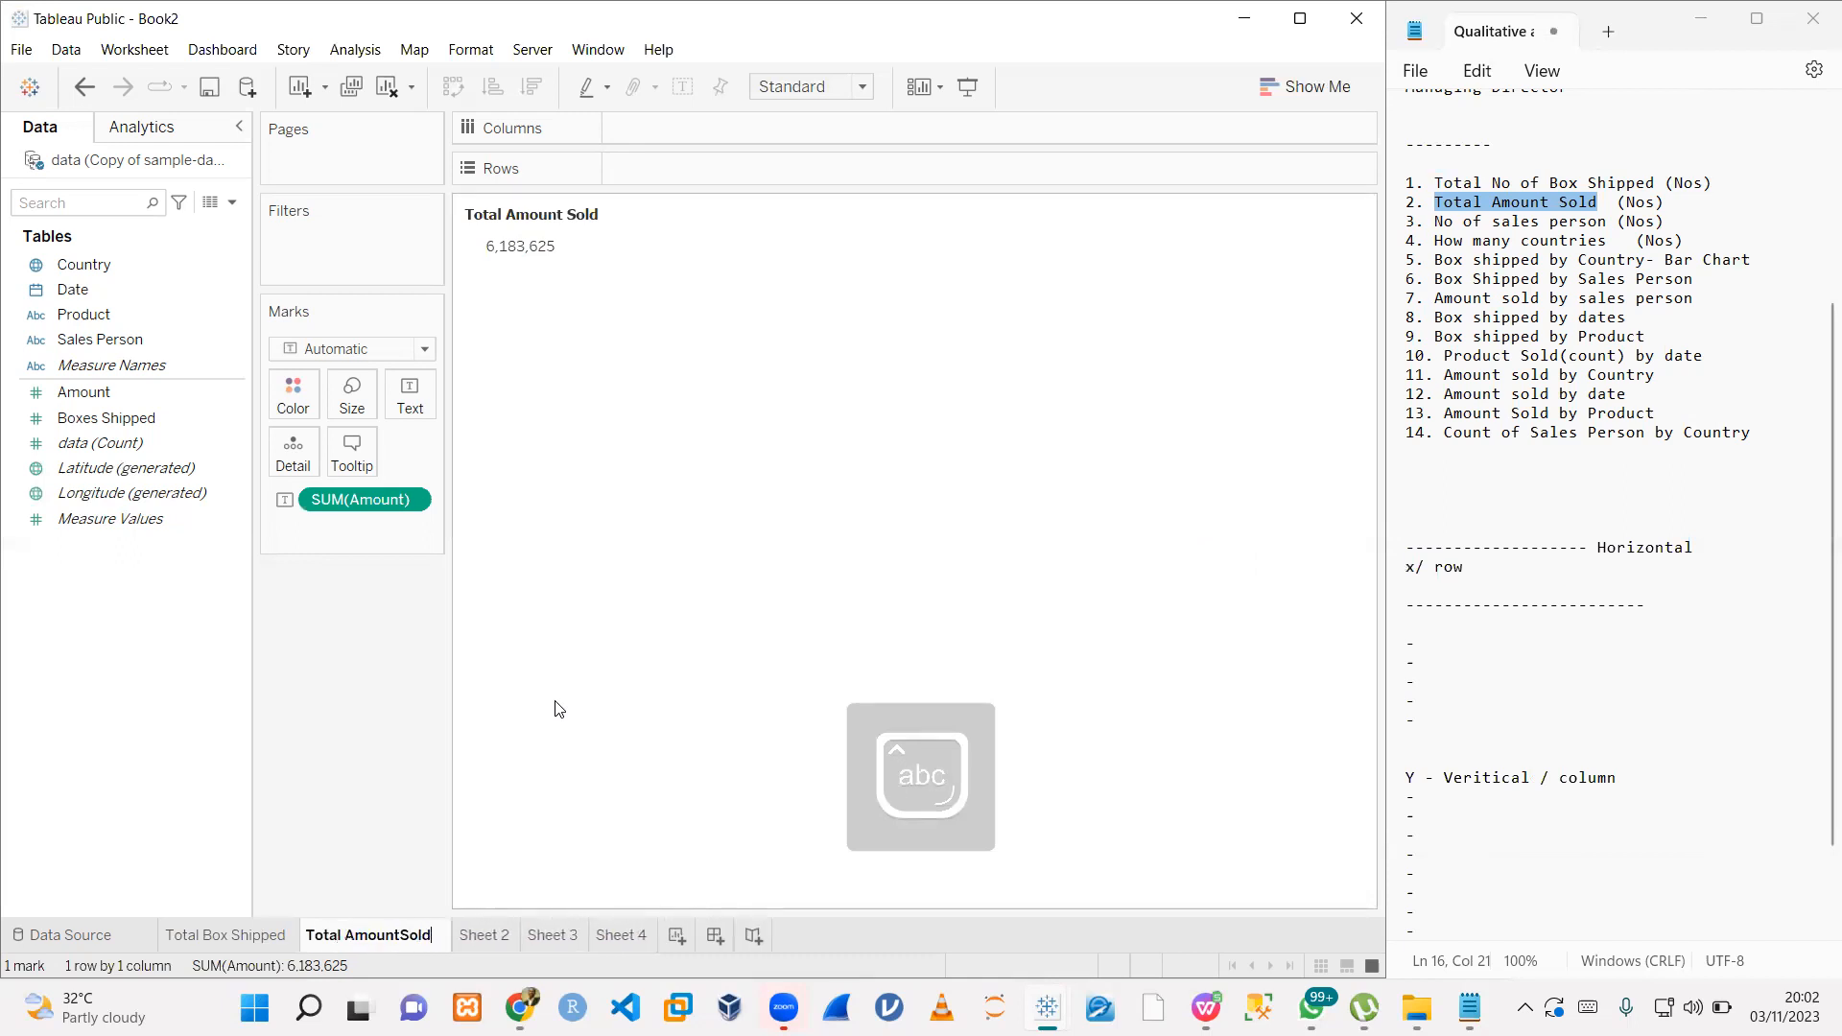
- Copy "No of sales person" from item 3 of the note and place the Sales Person field on the rows of Sheet 2
click(485, 929)
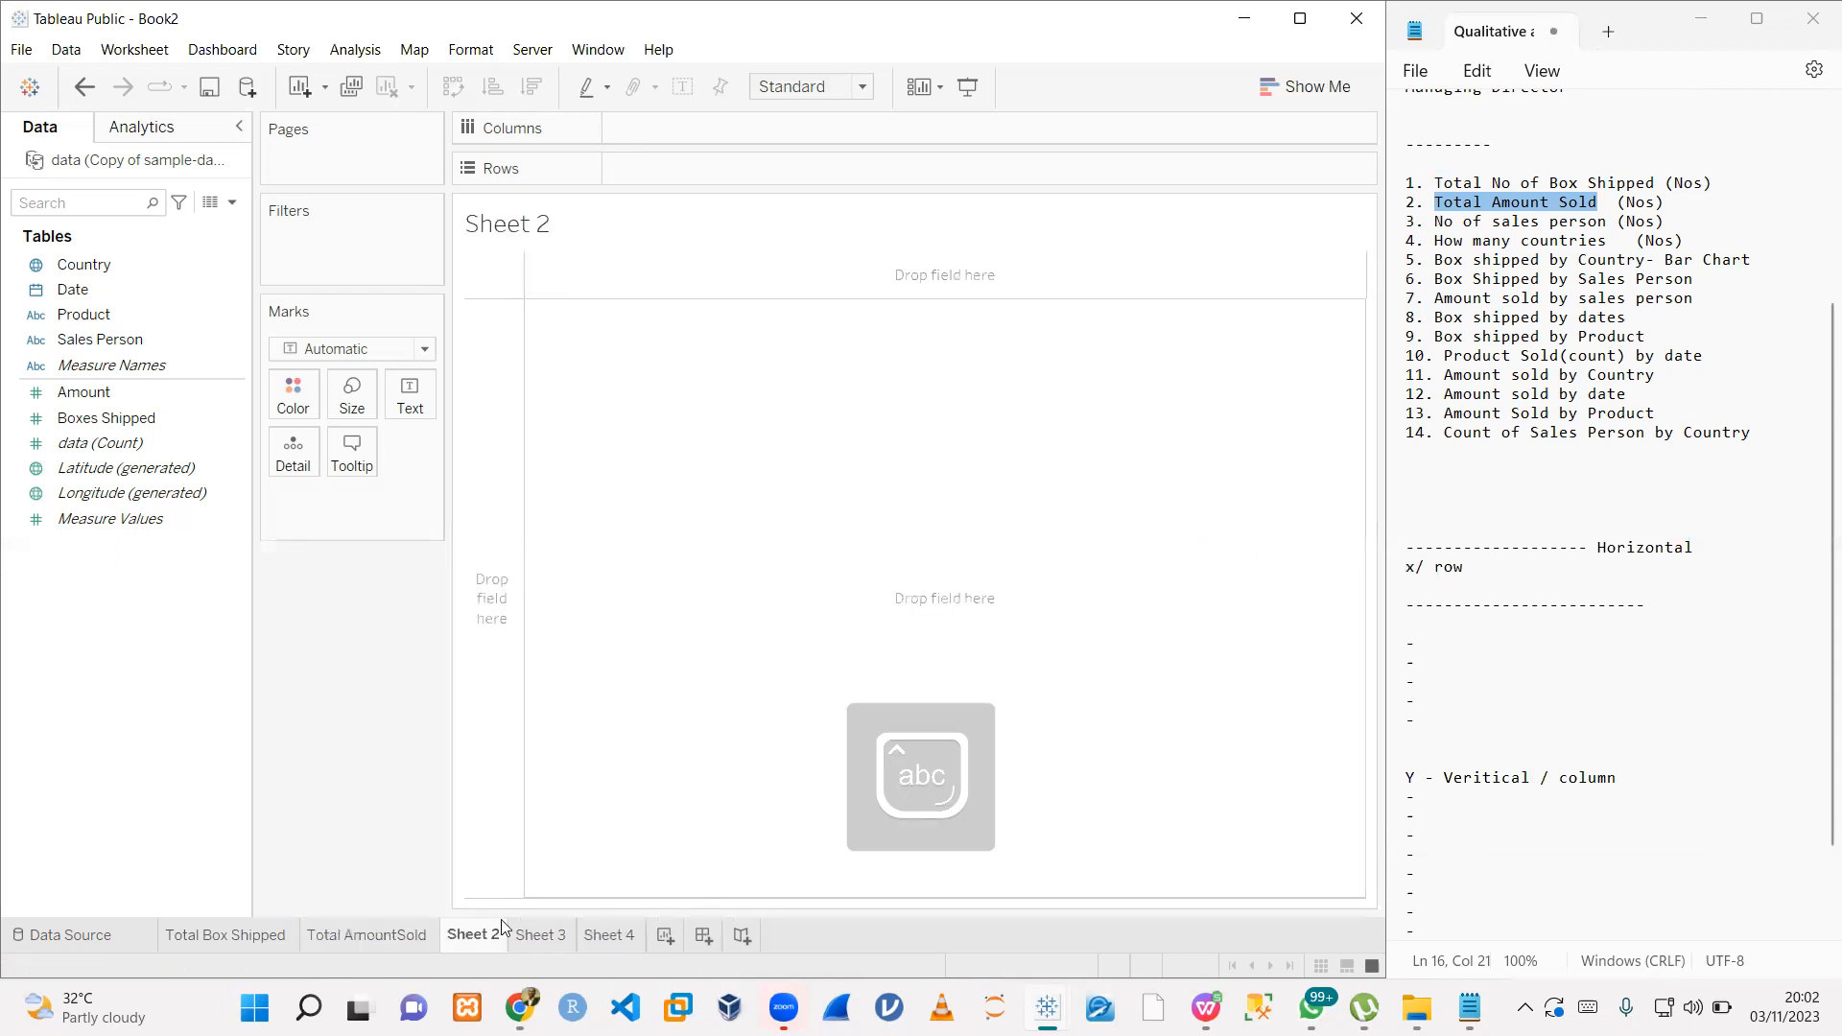
drag(1434, 221, 1611, 224)
key(ctrl+c)
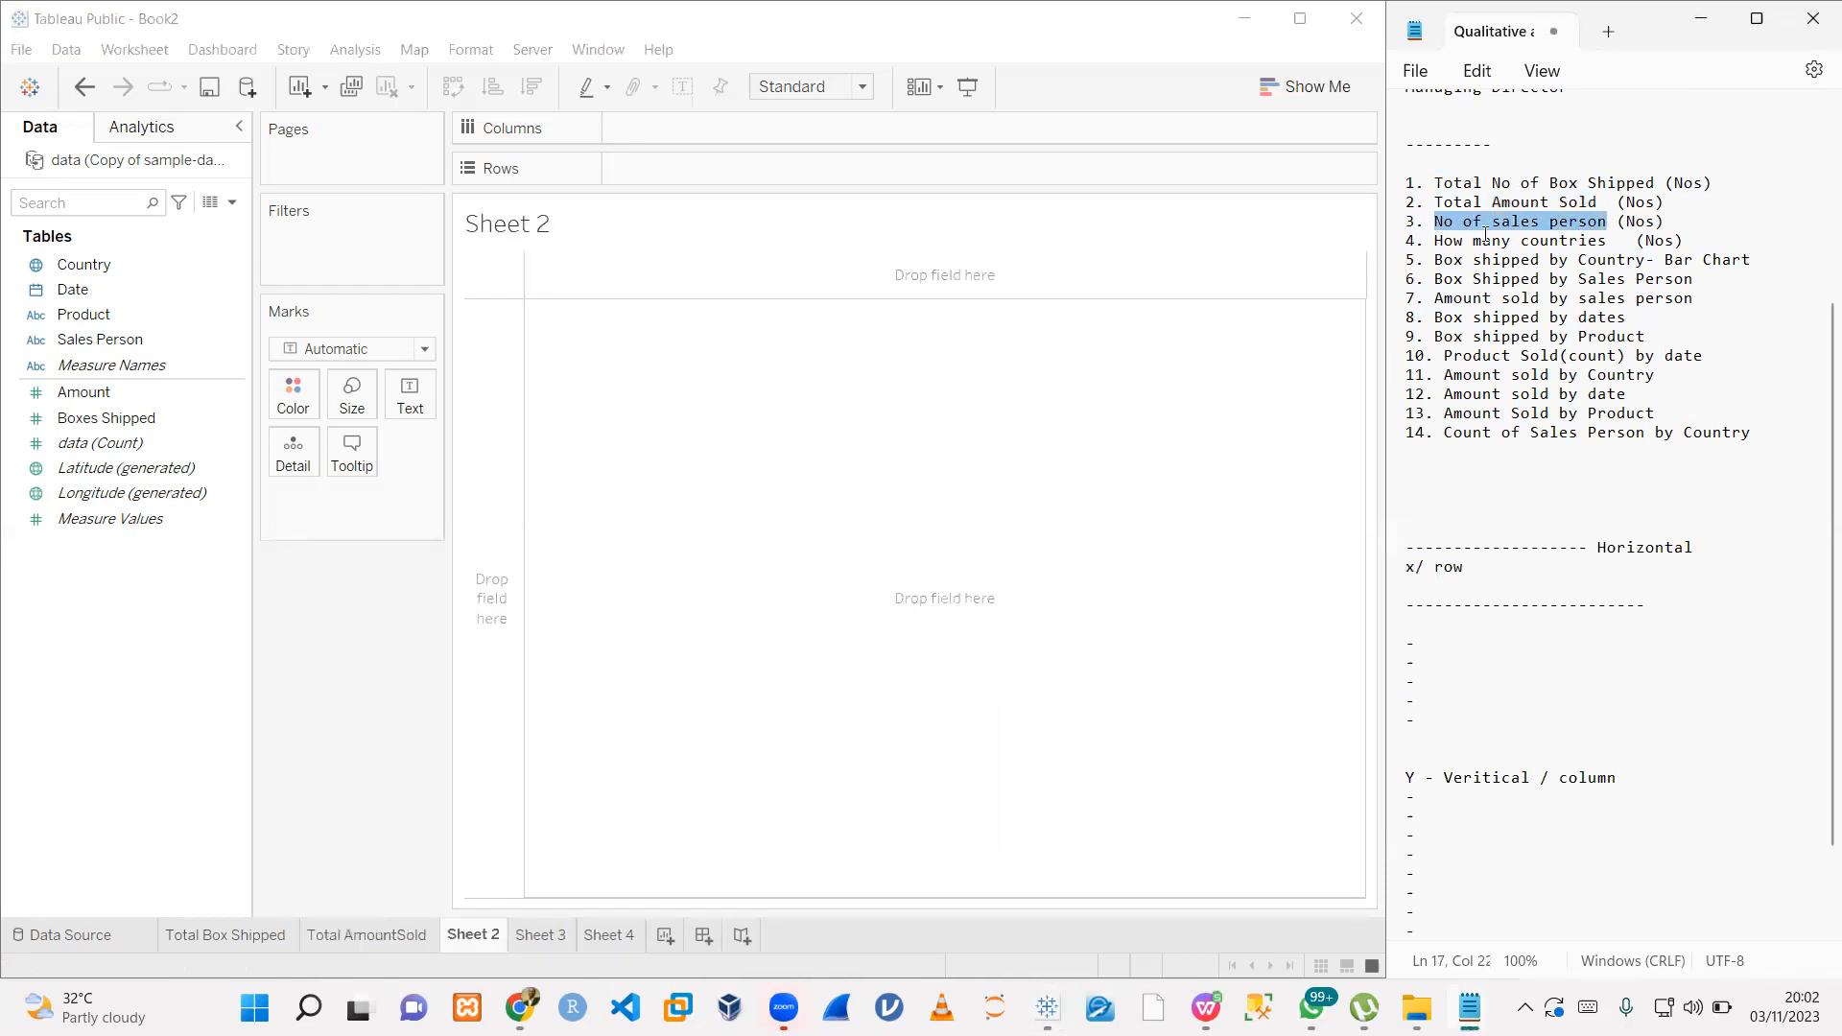
click(109, 341)
drag(110, 343, 592, 341)
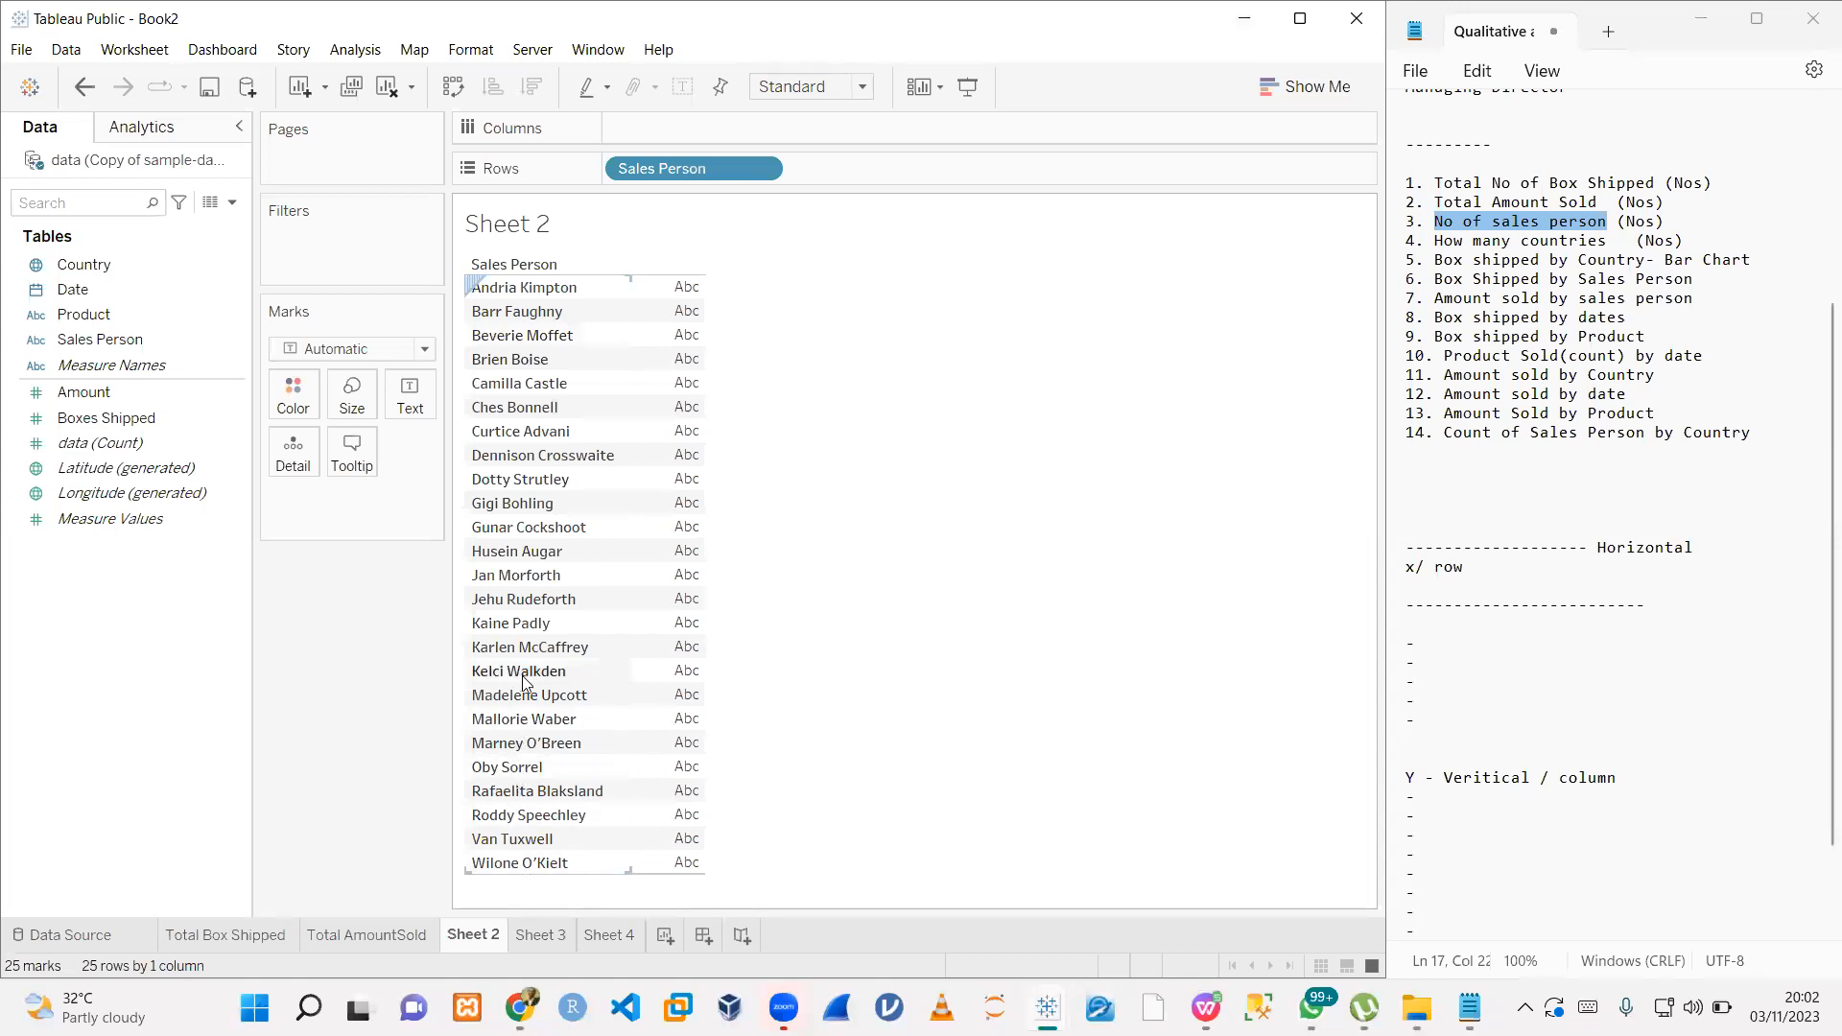
click(938, 213)
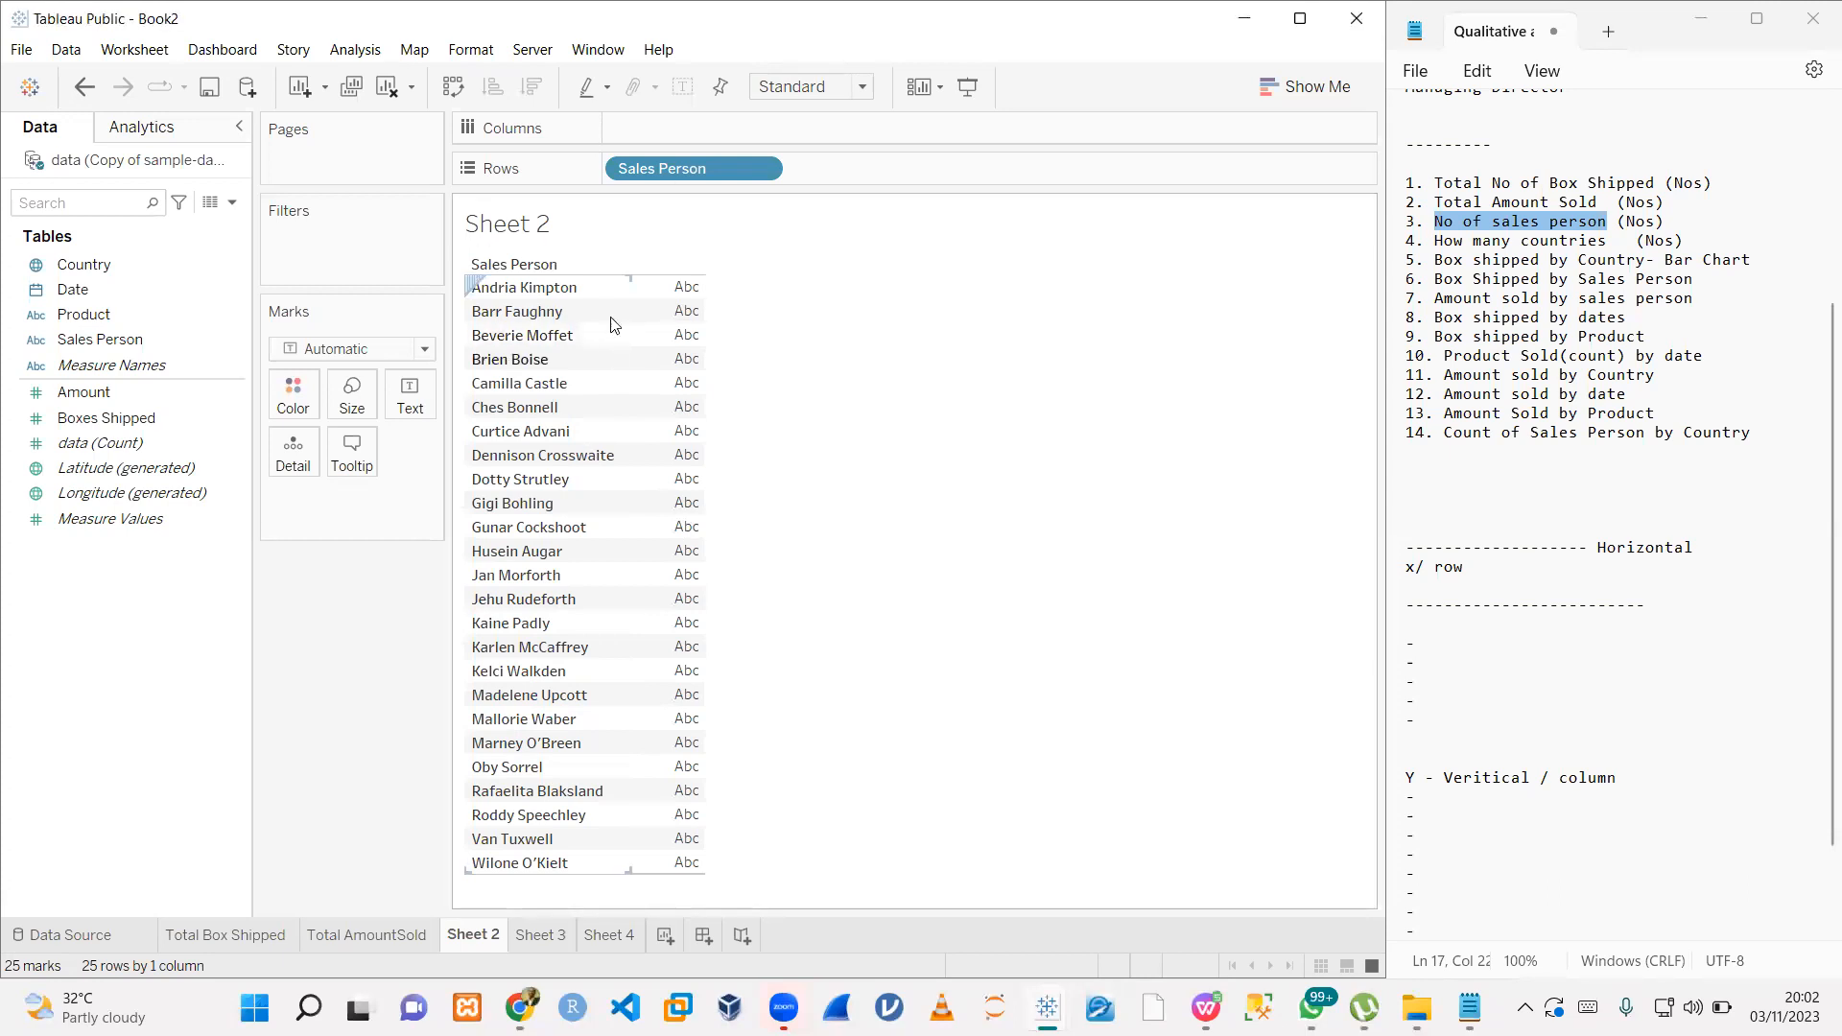
- Change the Sales Person field on Sheet 2's rows to a distinct count and display it as a text table
click(764, 175)
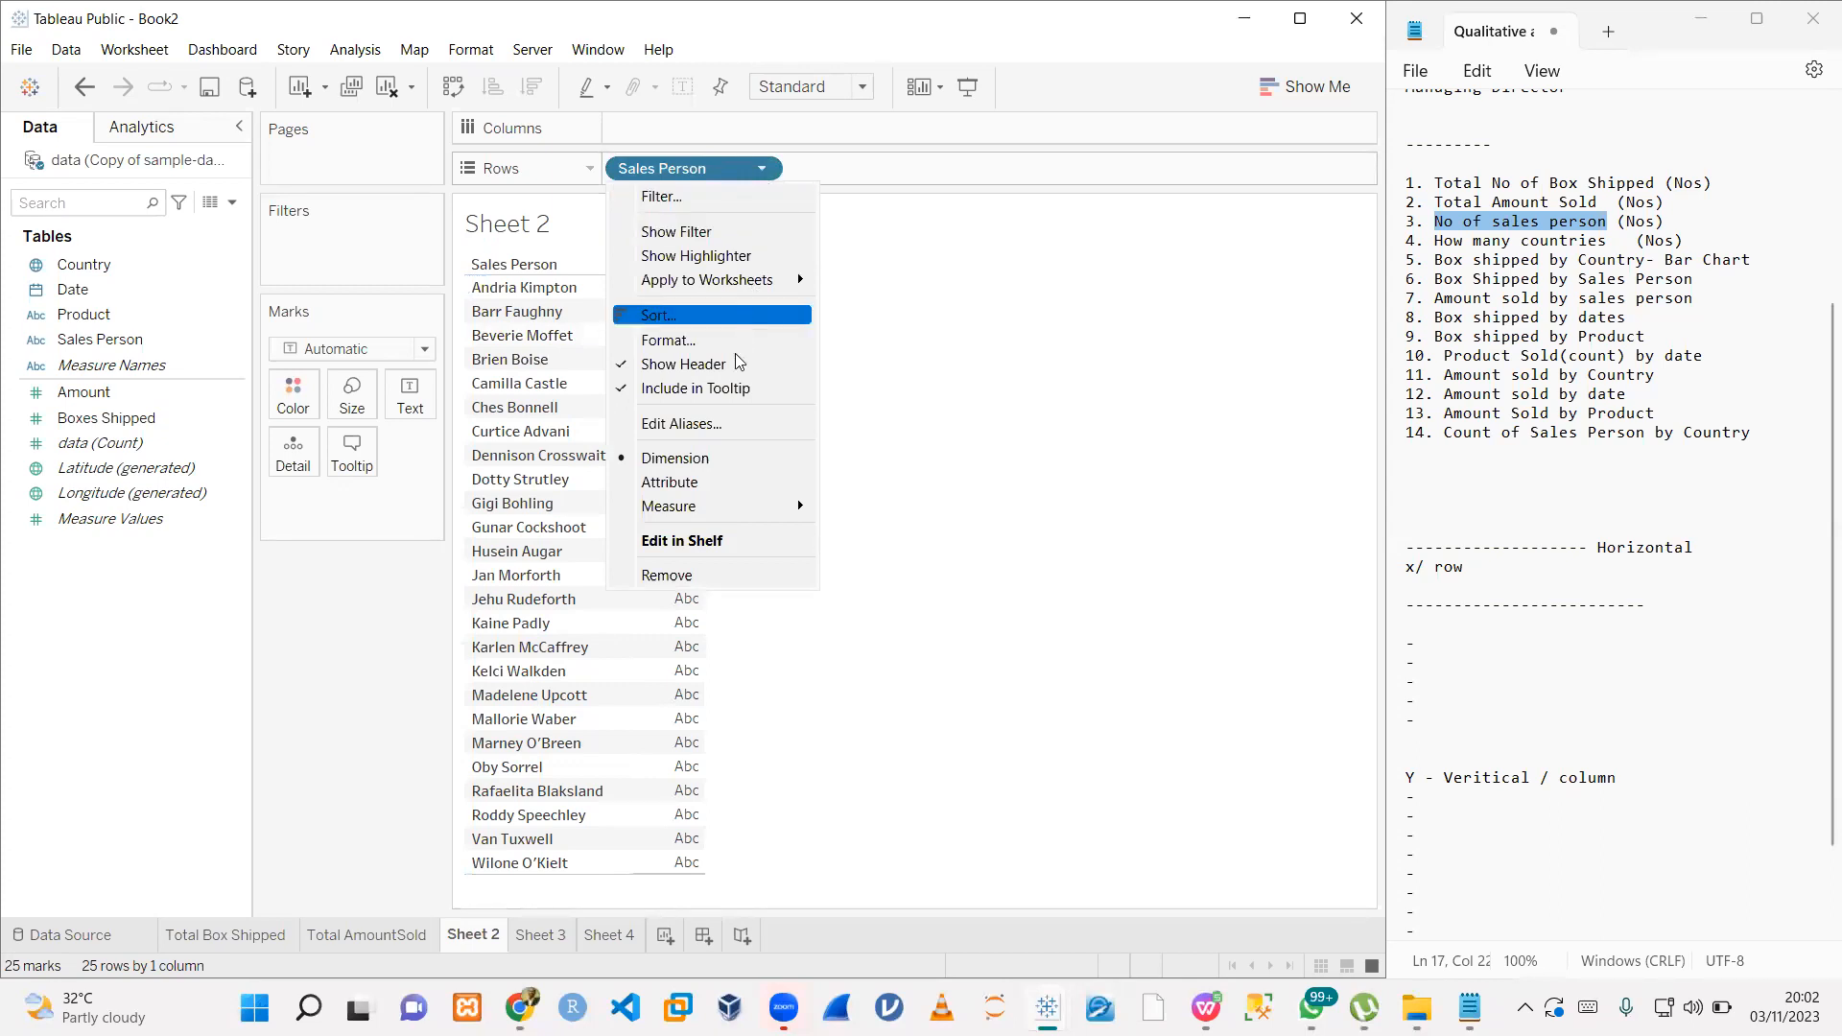
mouse_move(737, 508)
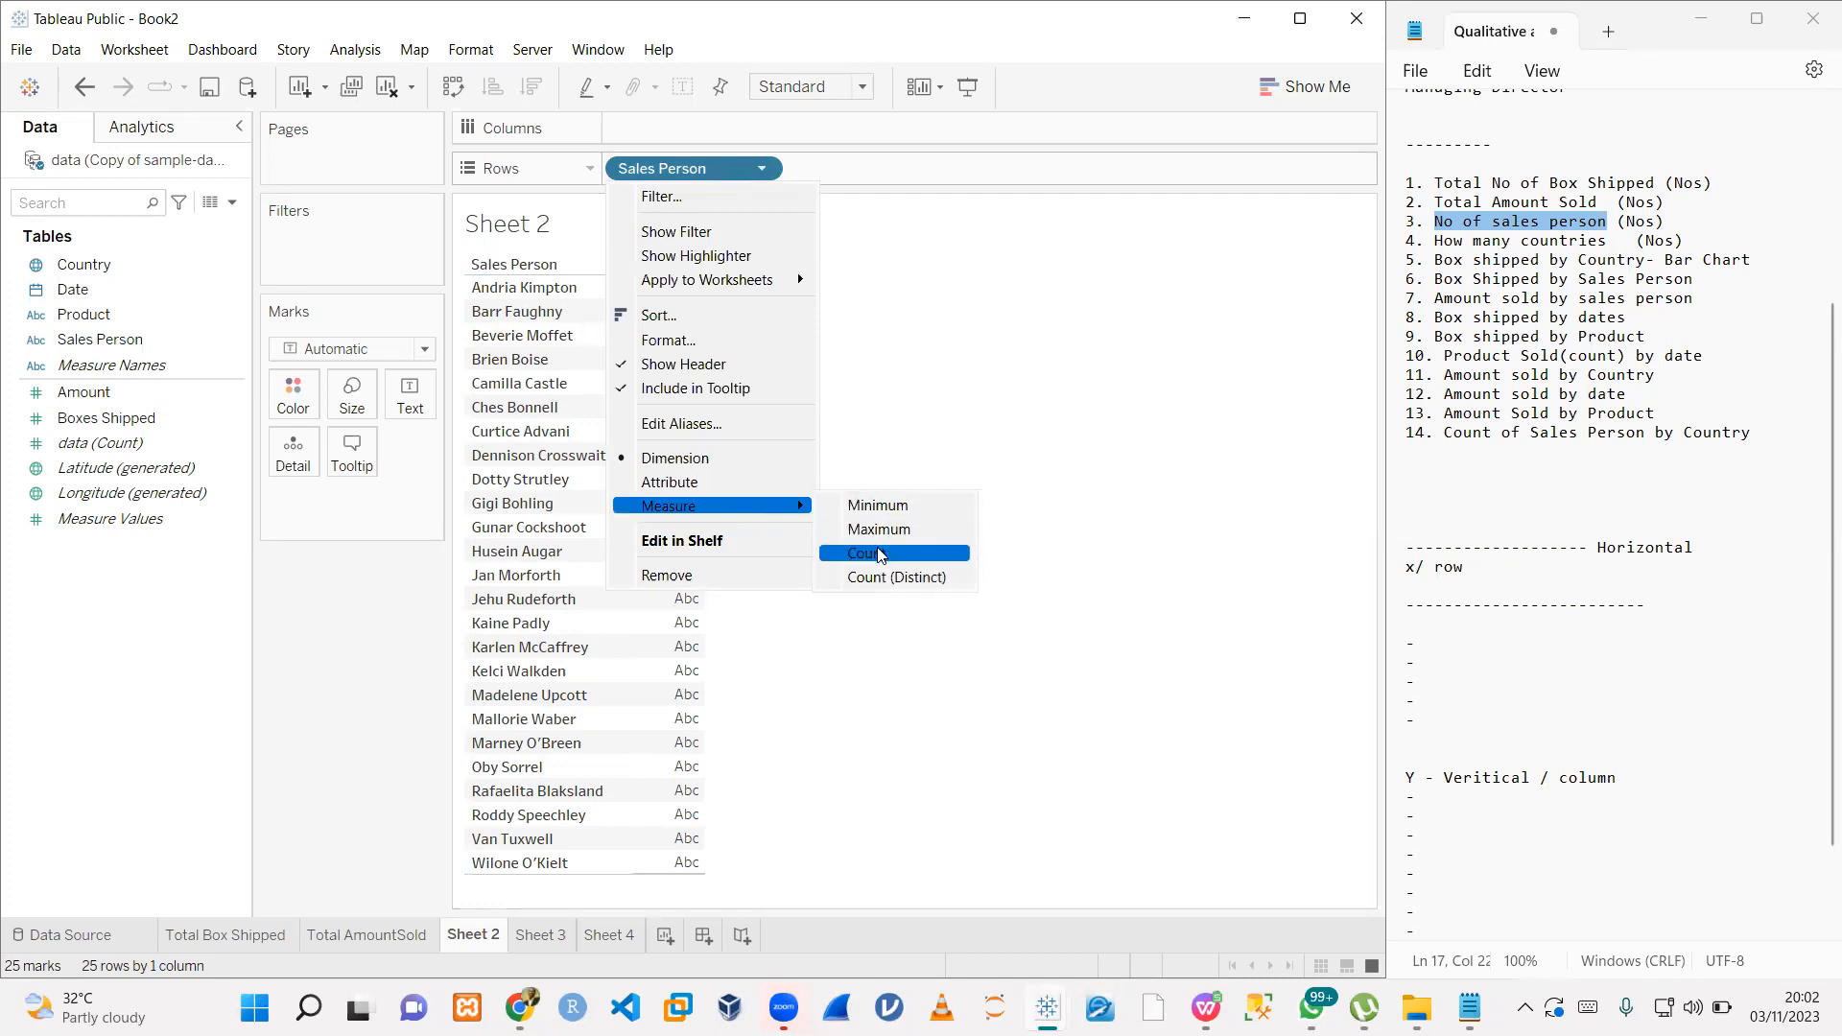
click(880, 577)
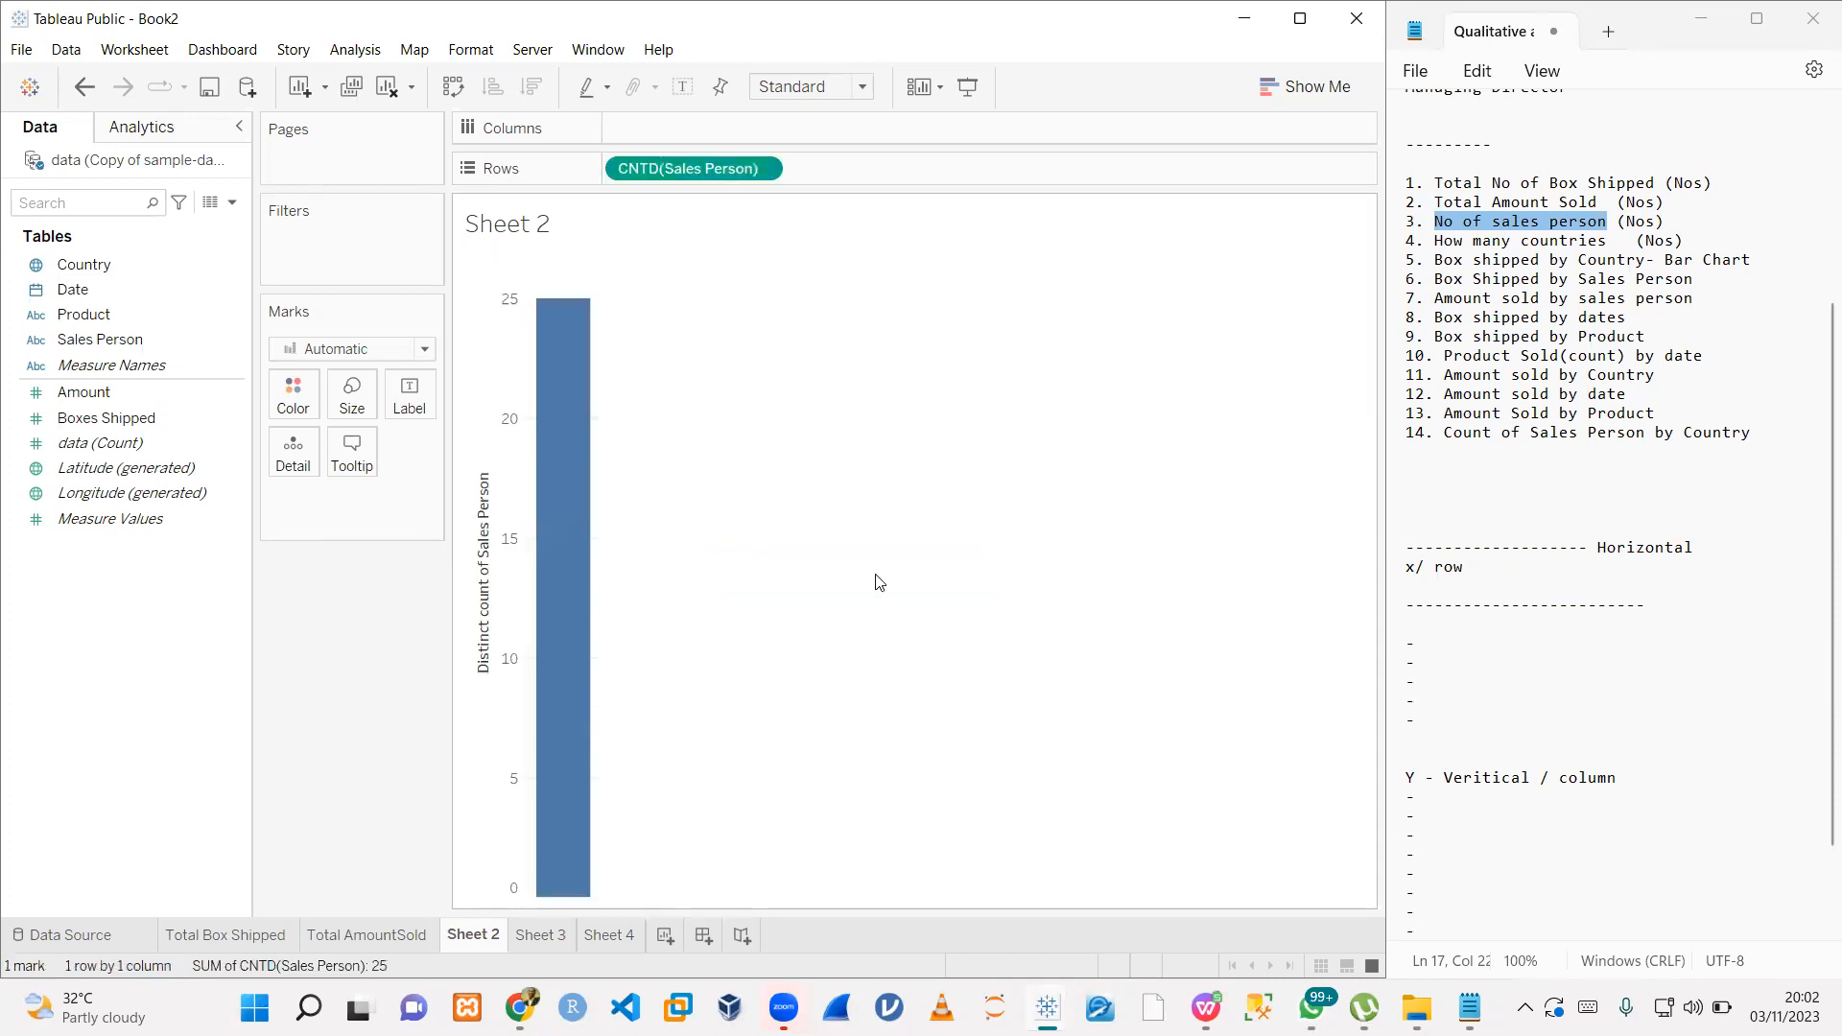
mouse_move(580, 395)
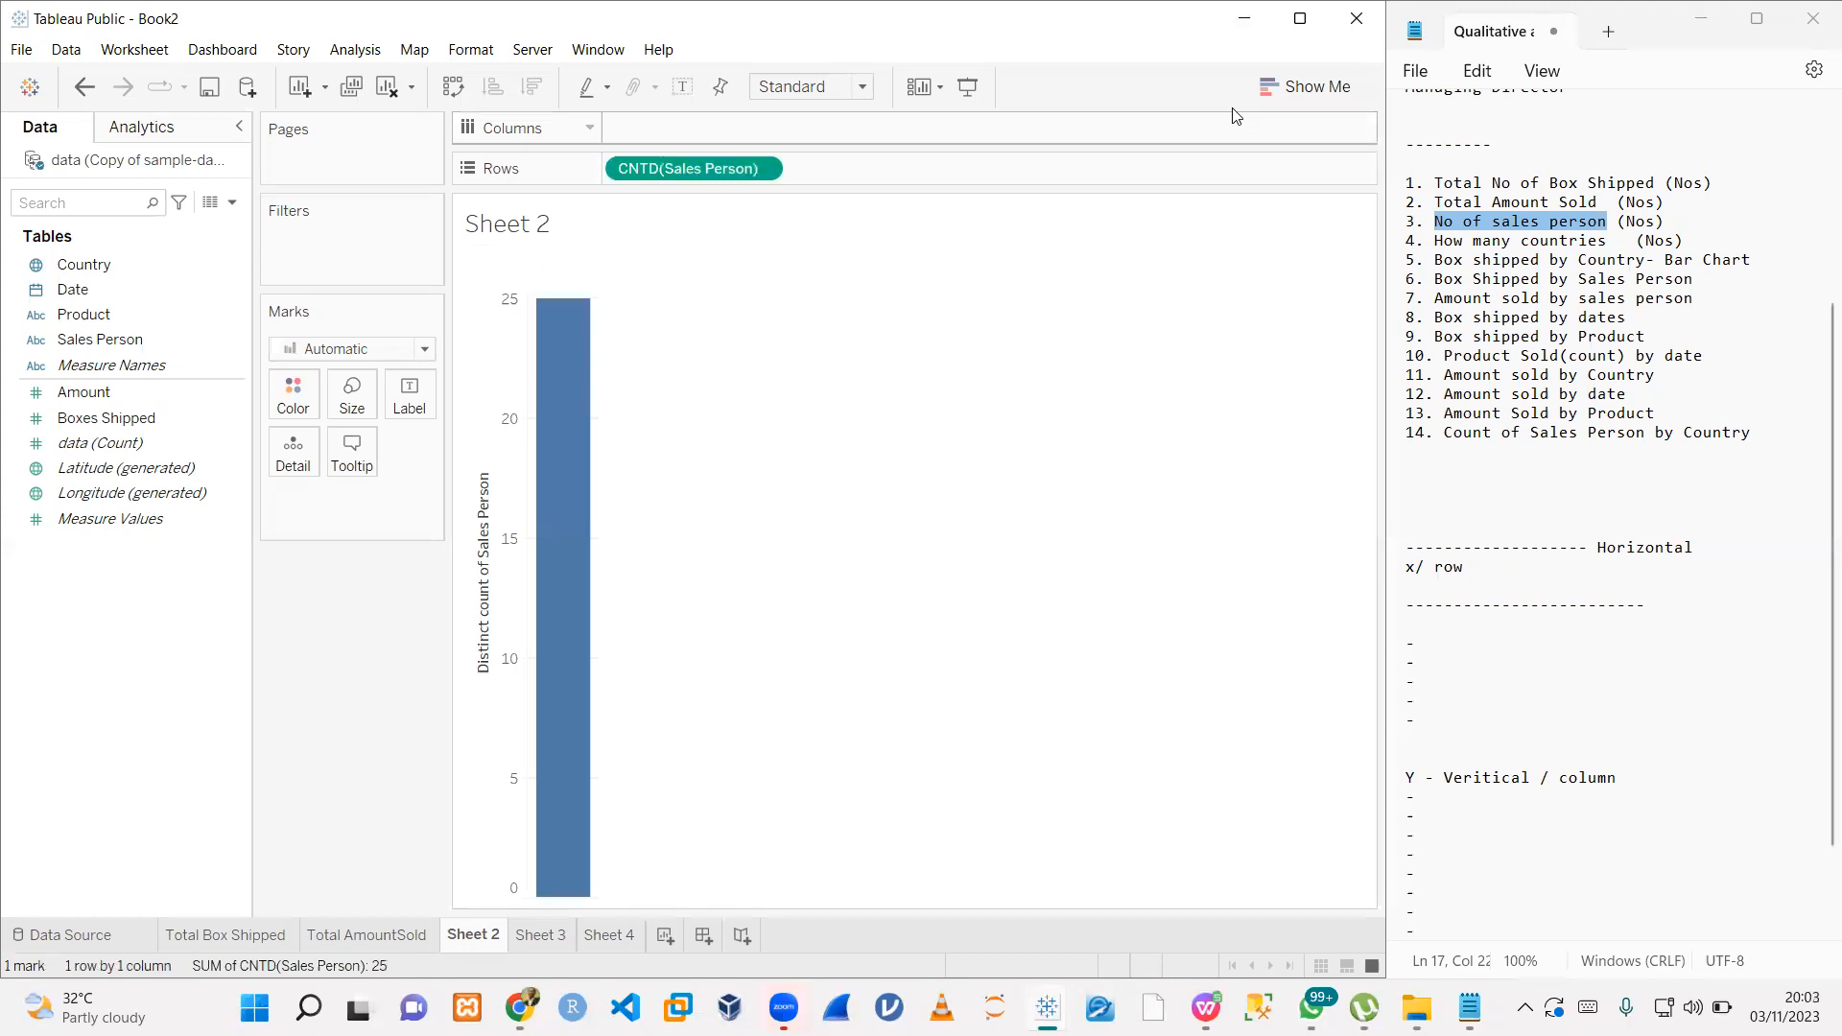
click(1307, 86)
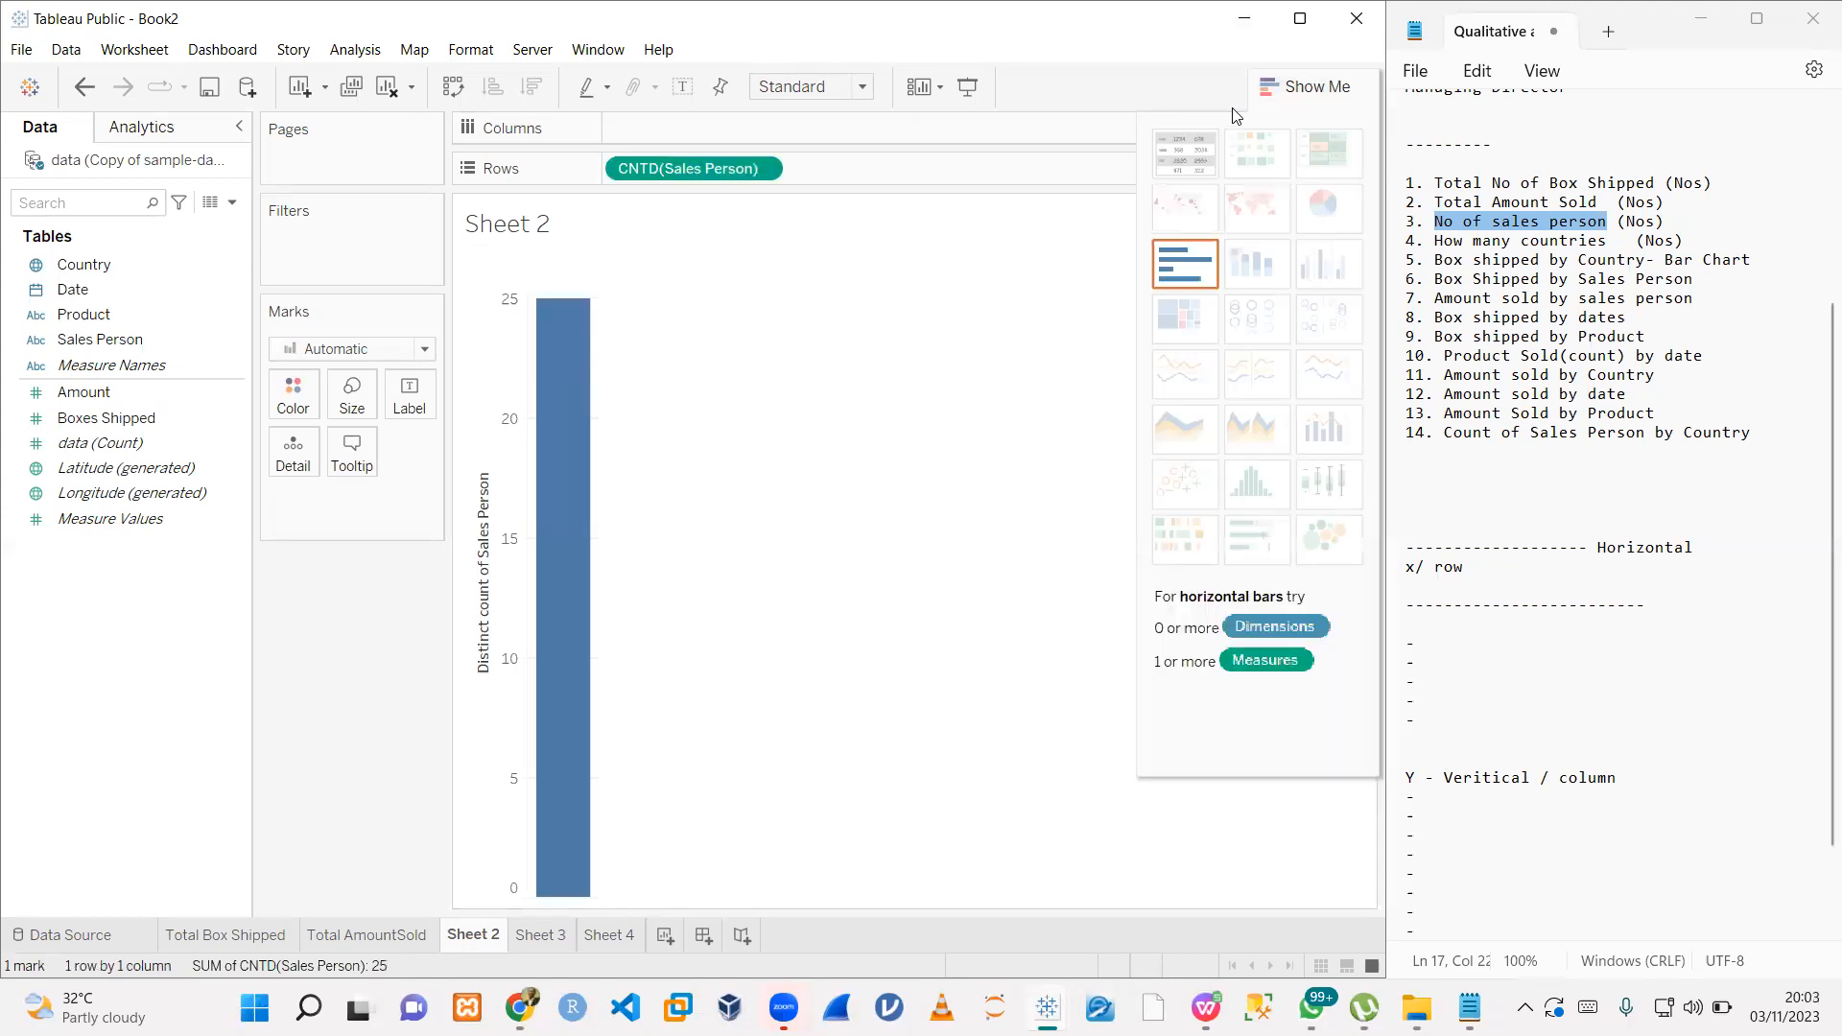
click(1190, 157)
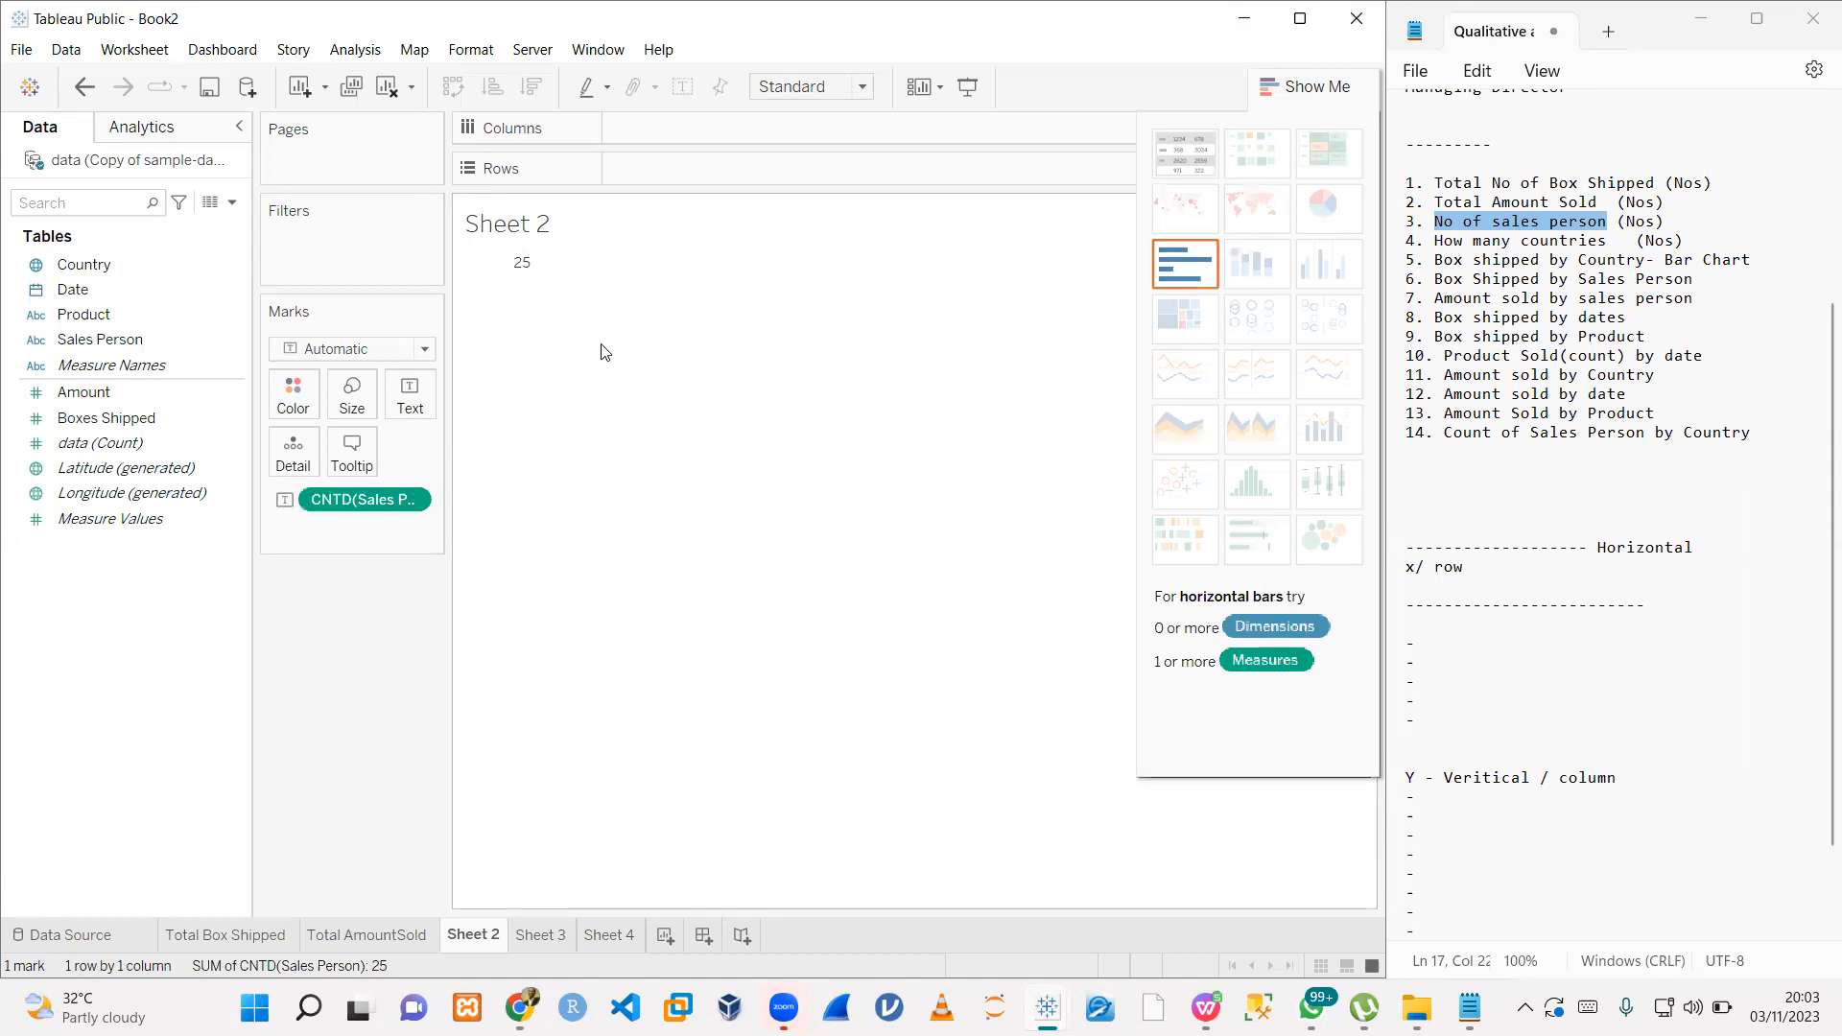
- Delete the Sheet 2 worksheet and close the chart type suggestions
right_click(472, 934)
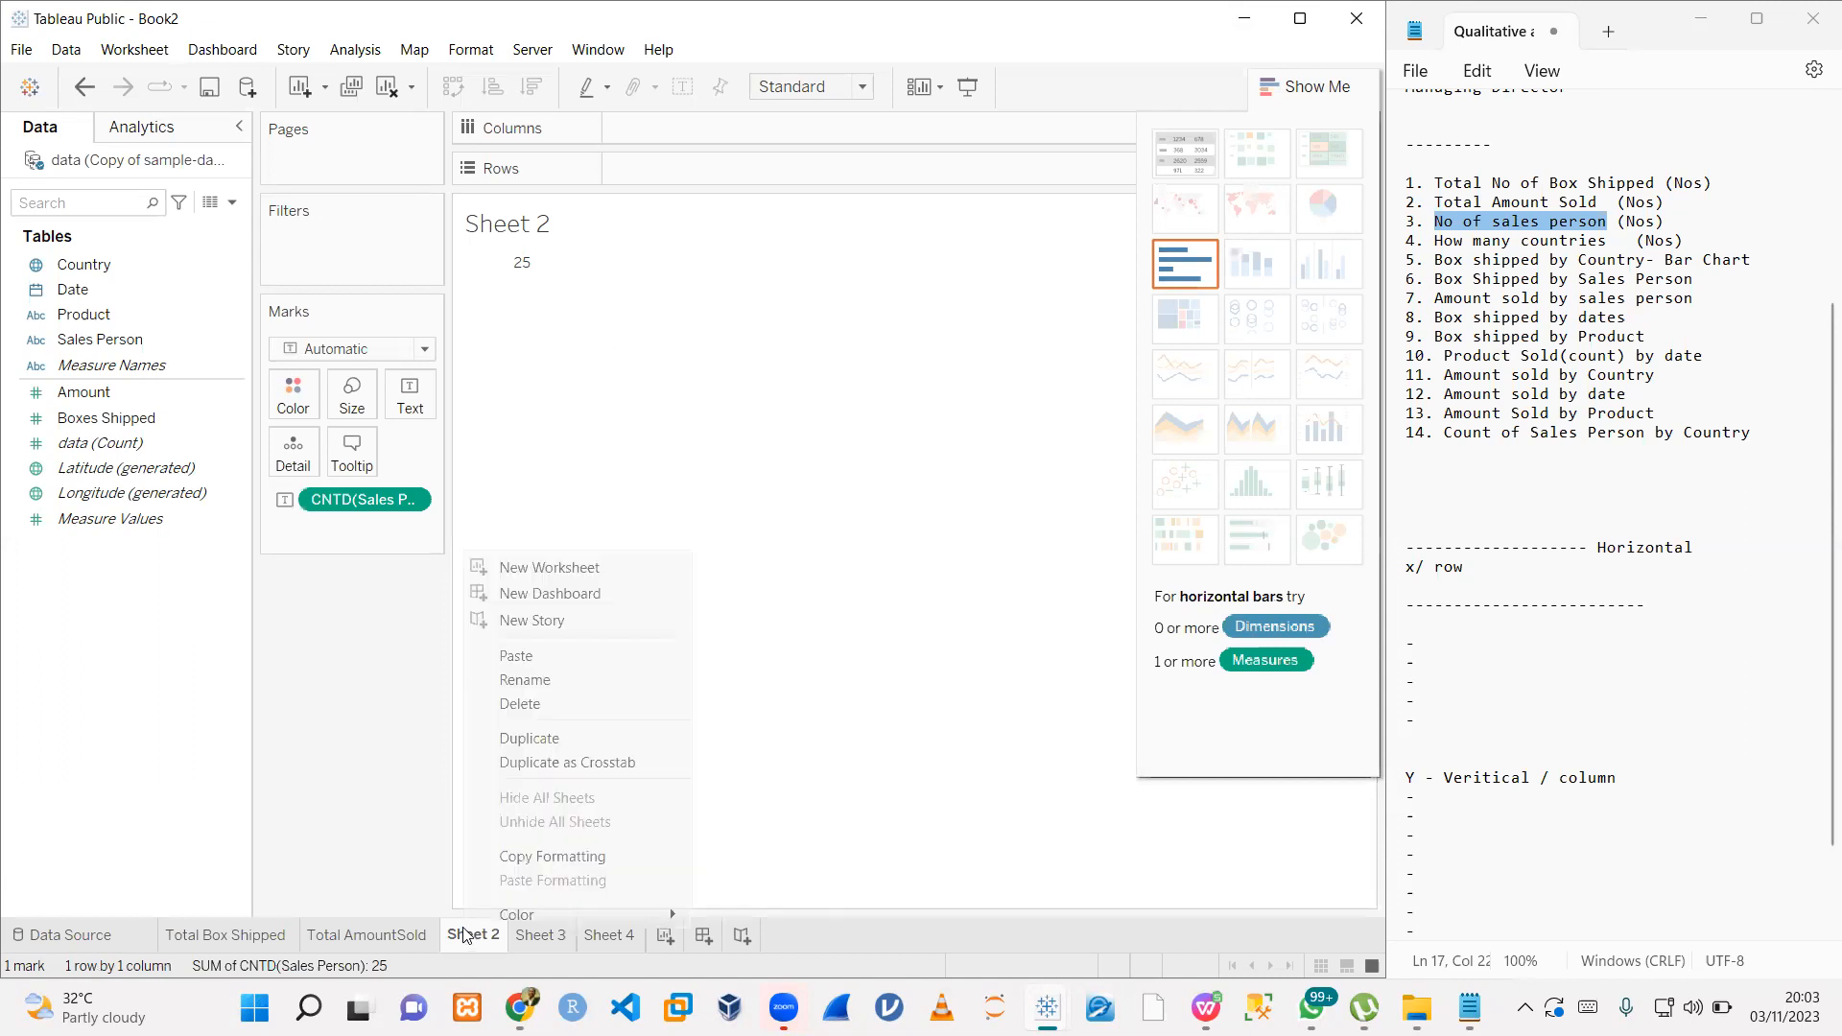
click(545, 705)
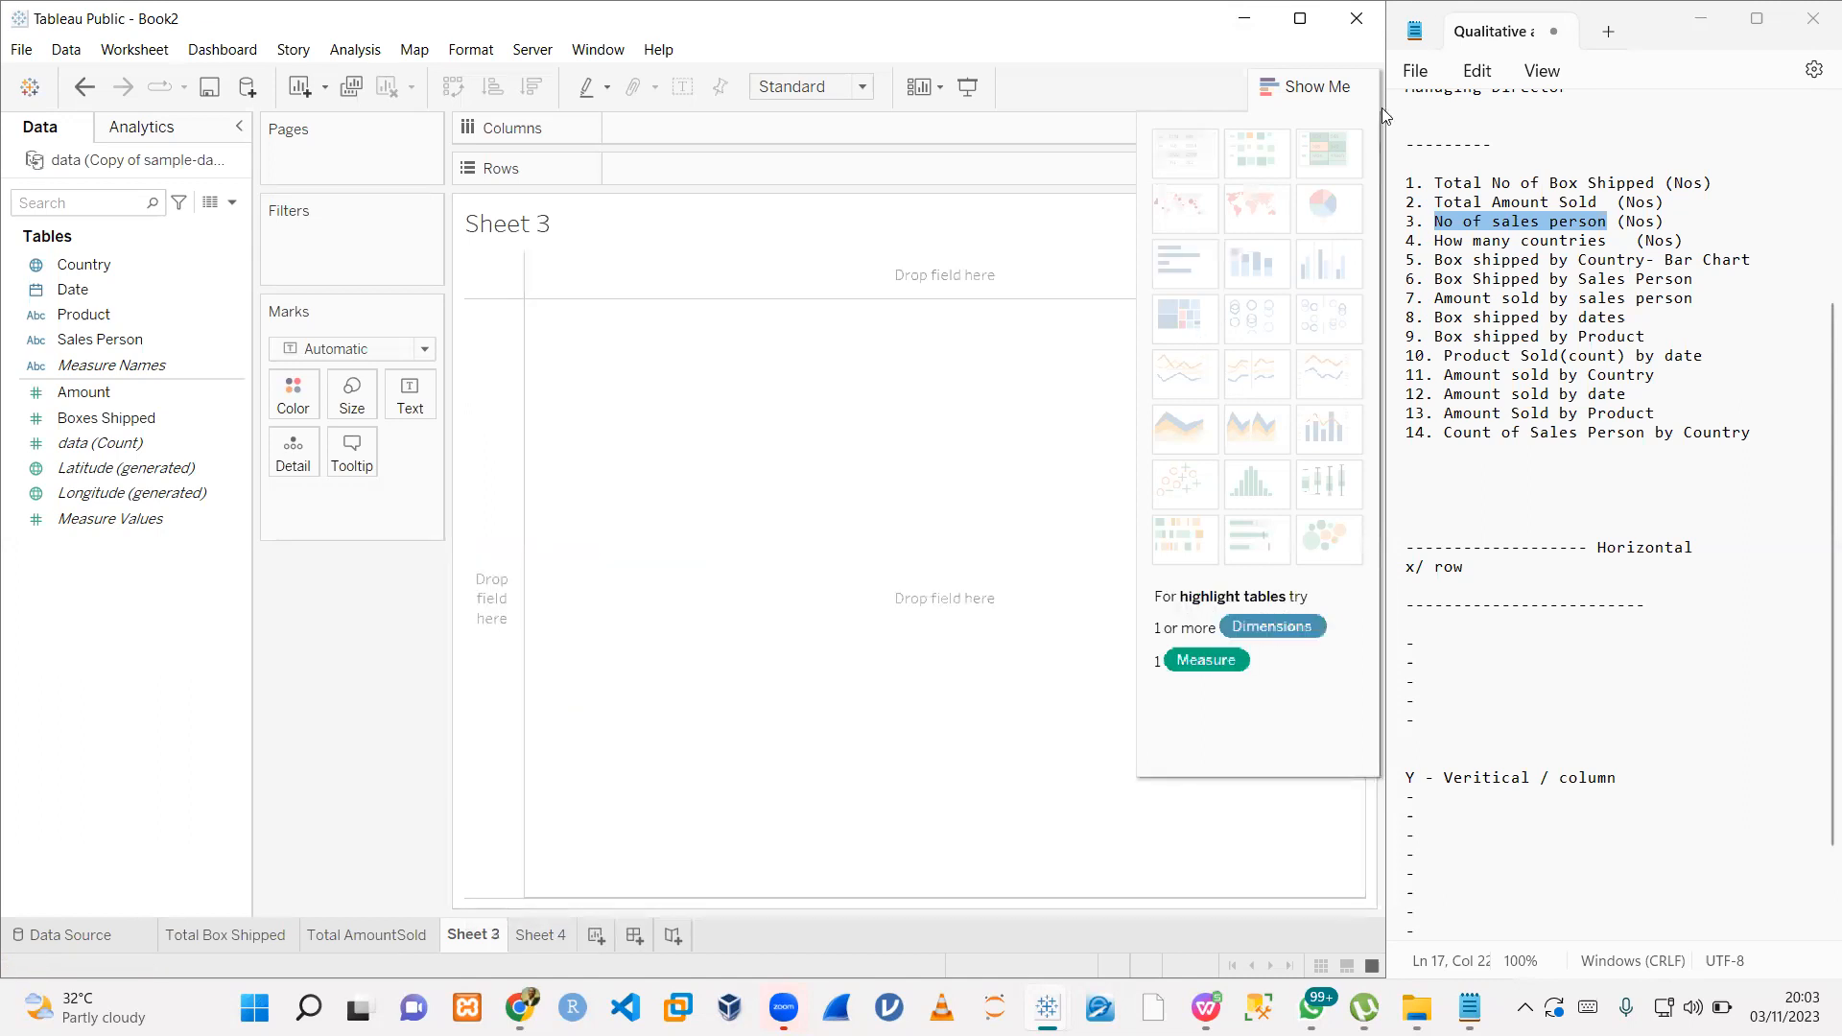
click(1306, 87)
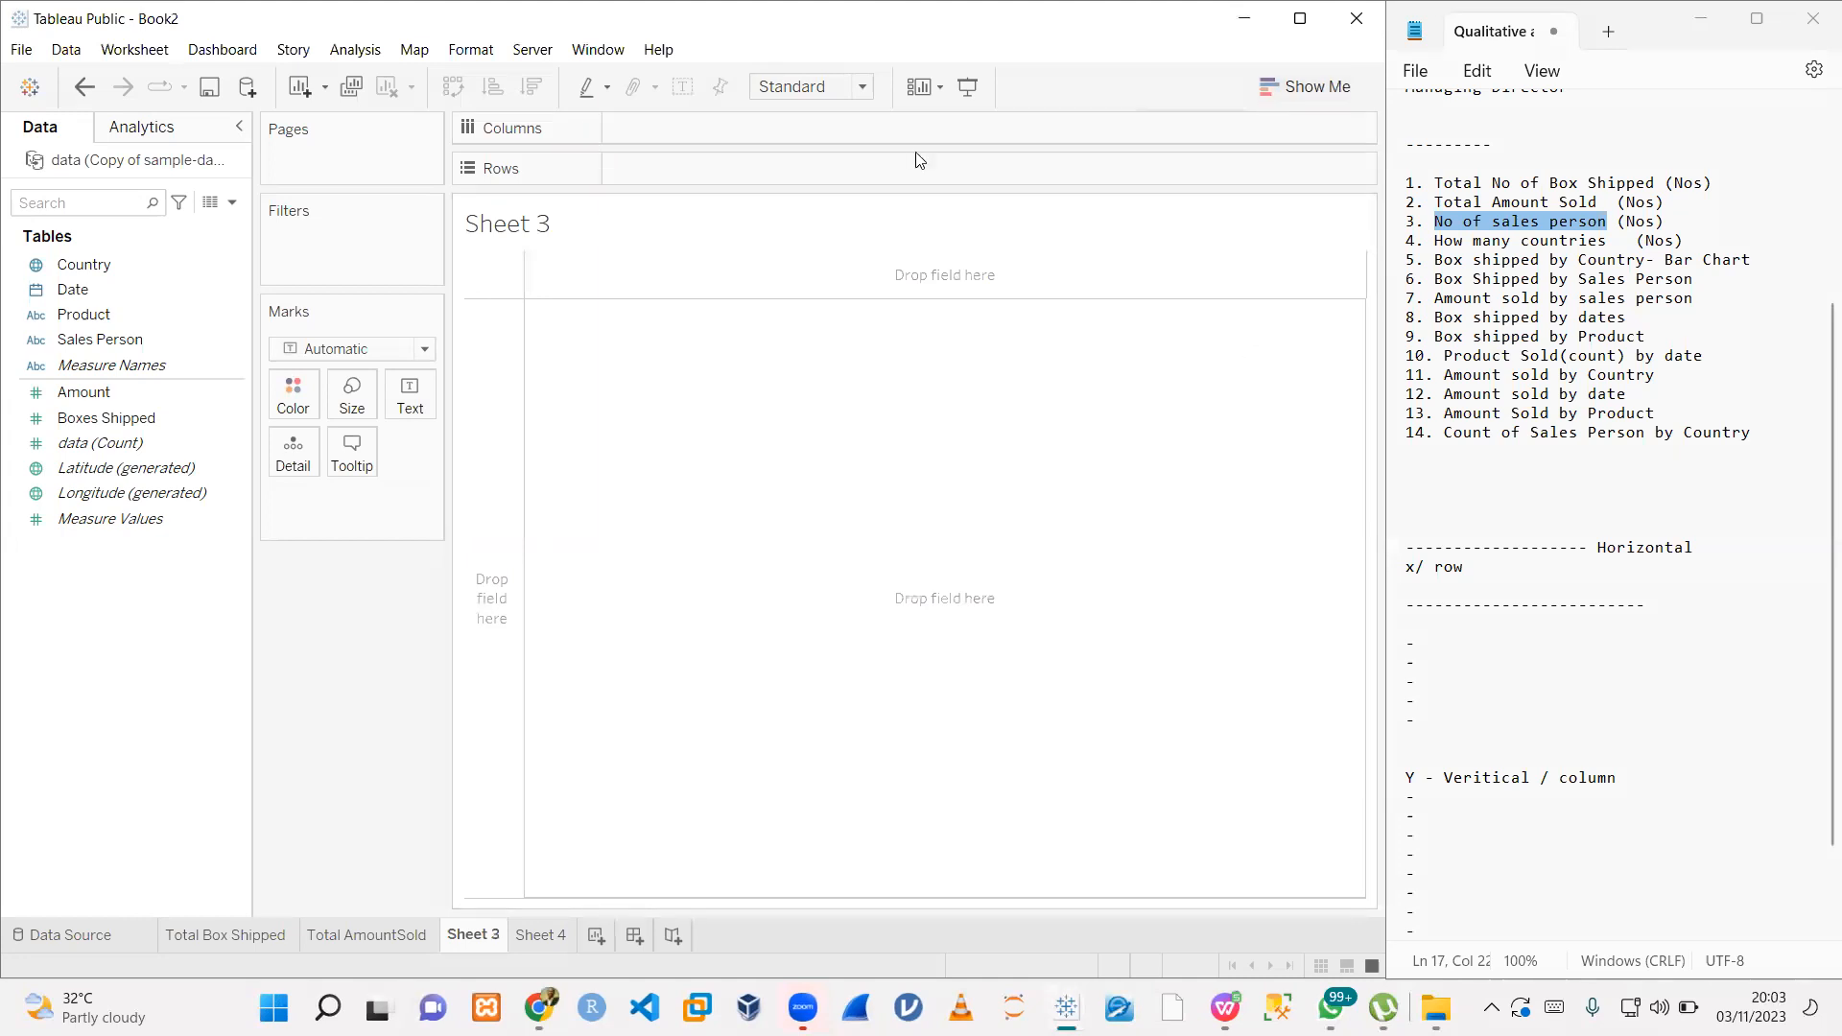
drag(804, 74, 692, 73)
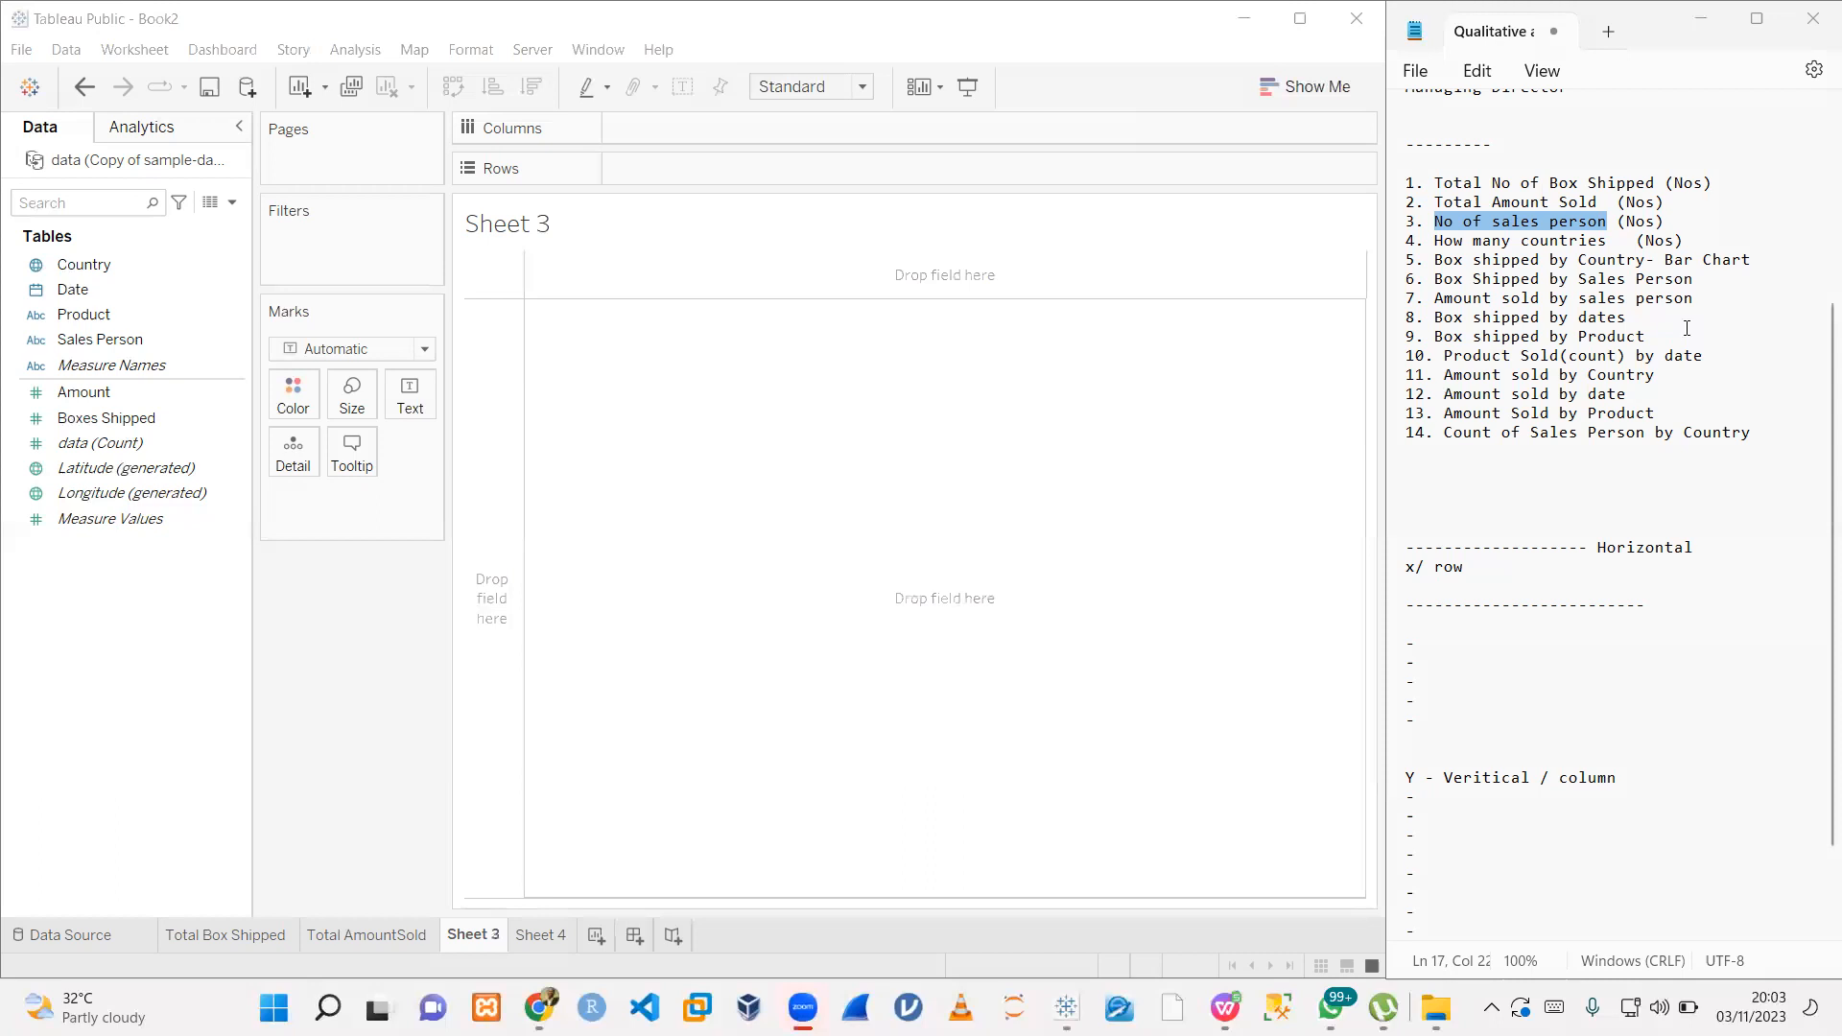
click(1307, 87)
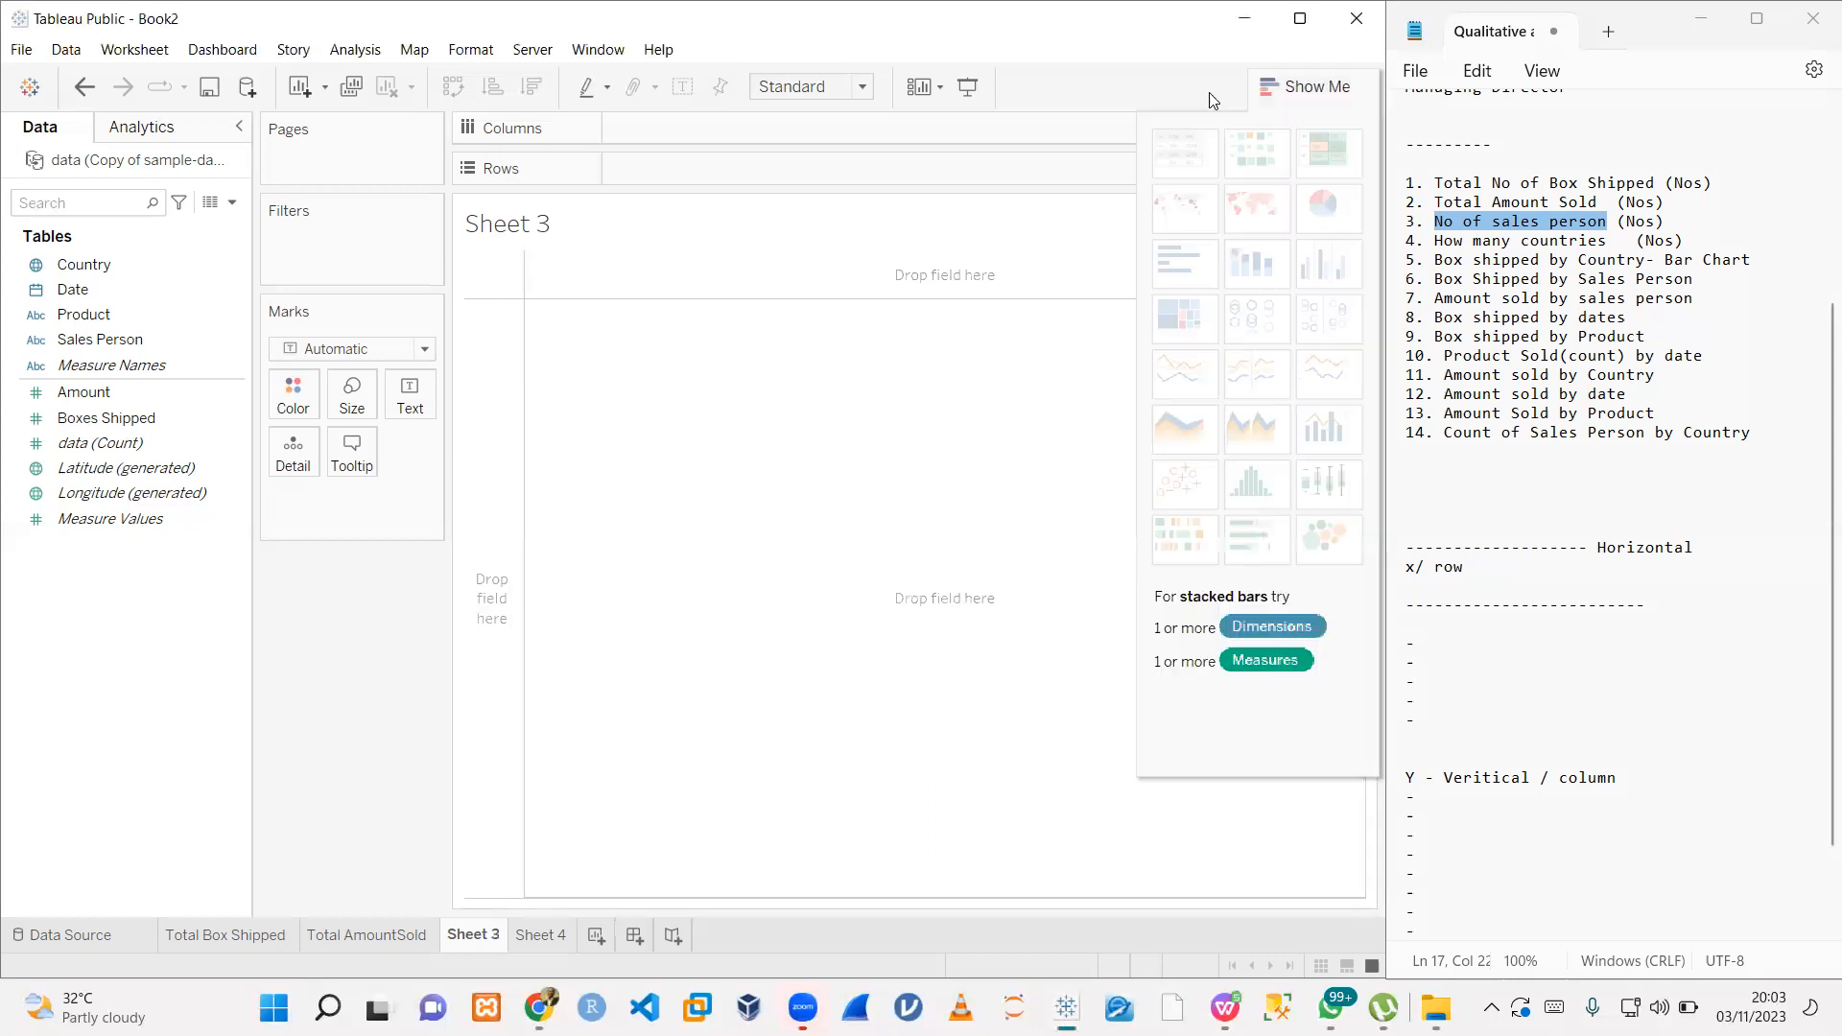
click(1274, 89)
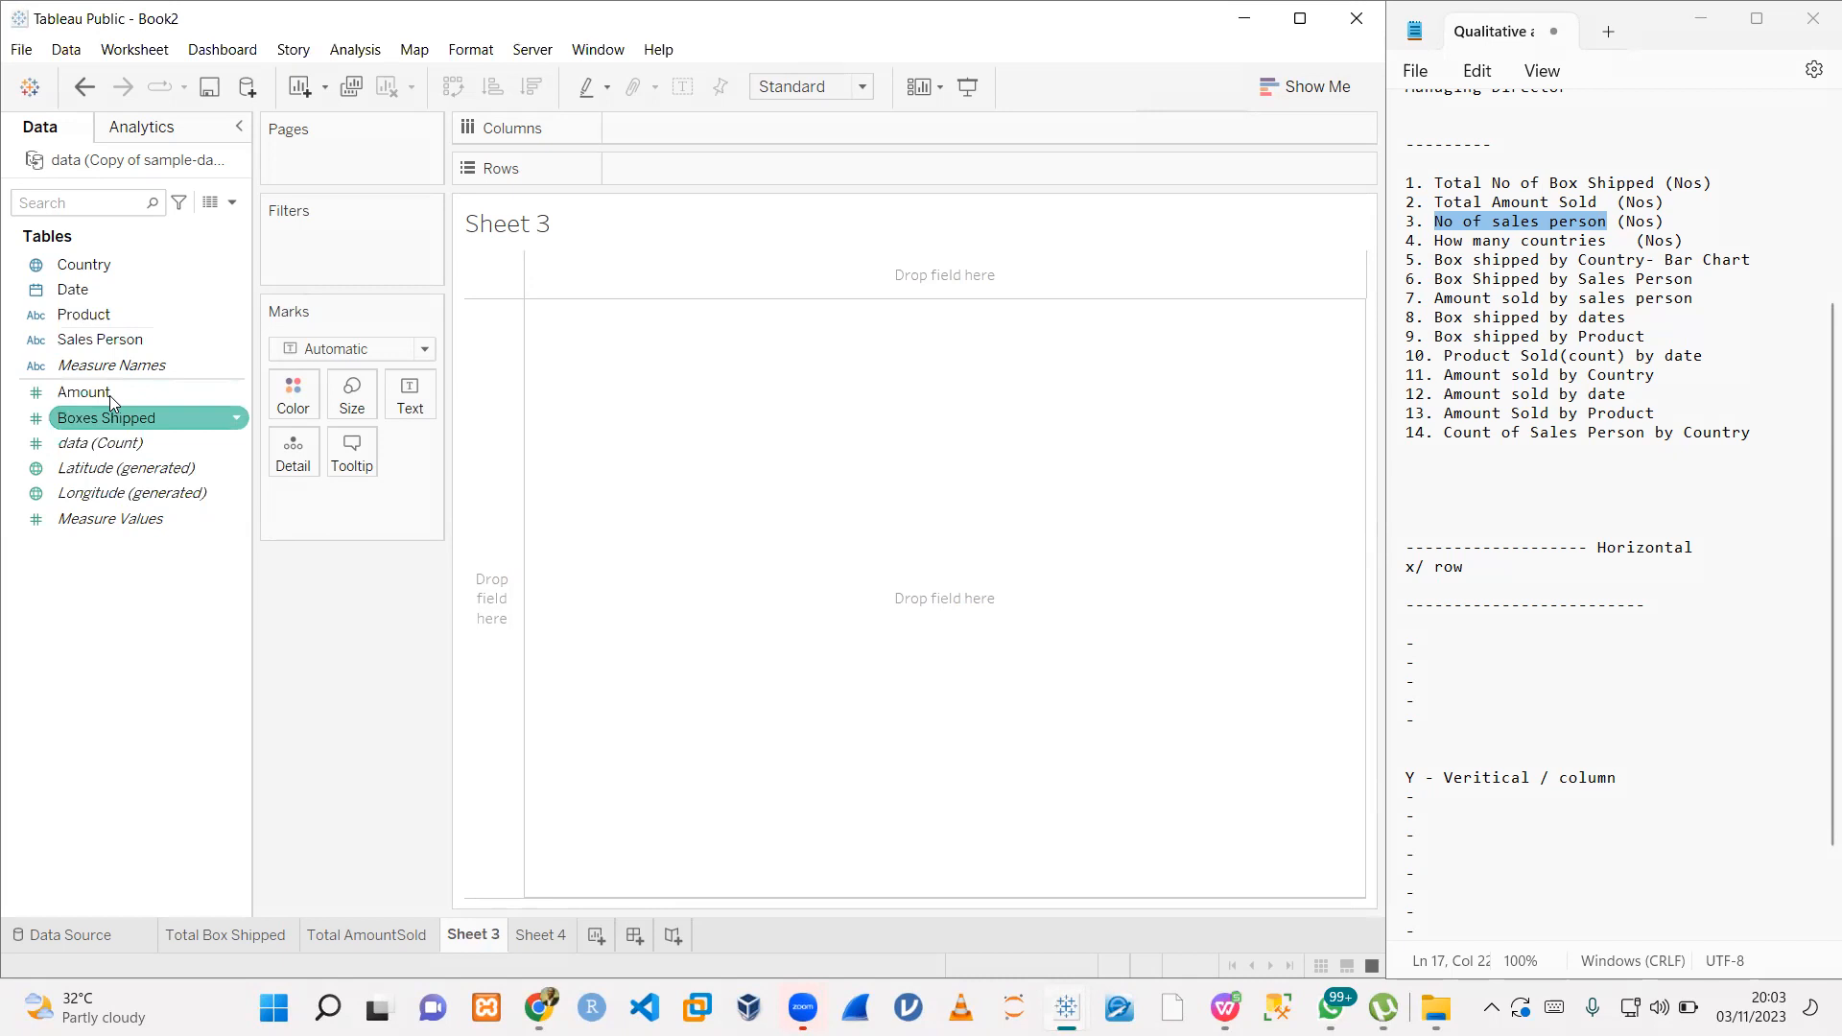
- Place the Sales Person field on the rows of Sheet 3
drag(99, 347, 601, 338)
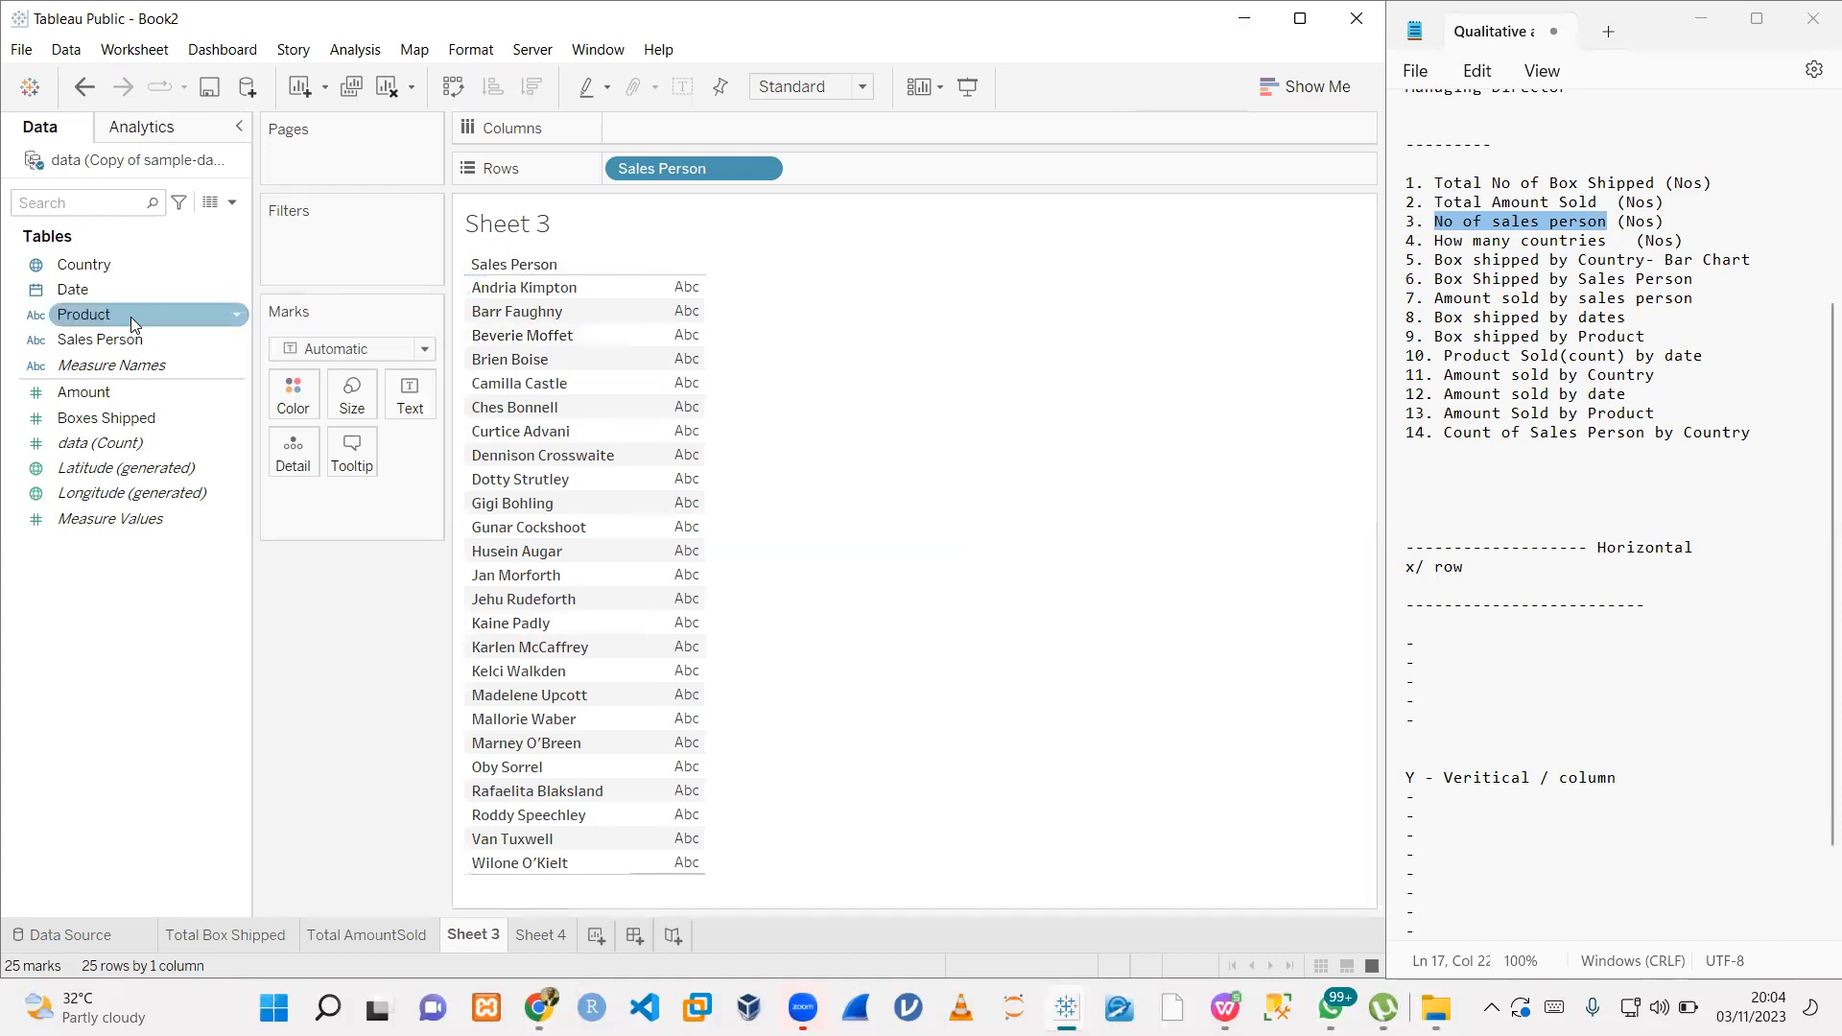
click(105, 401)
drag(105, 401, 668, 414)
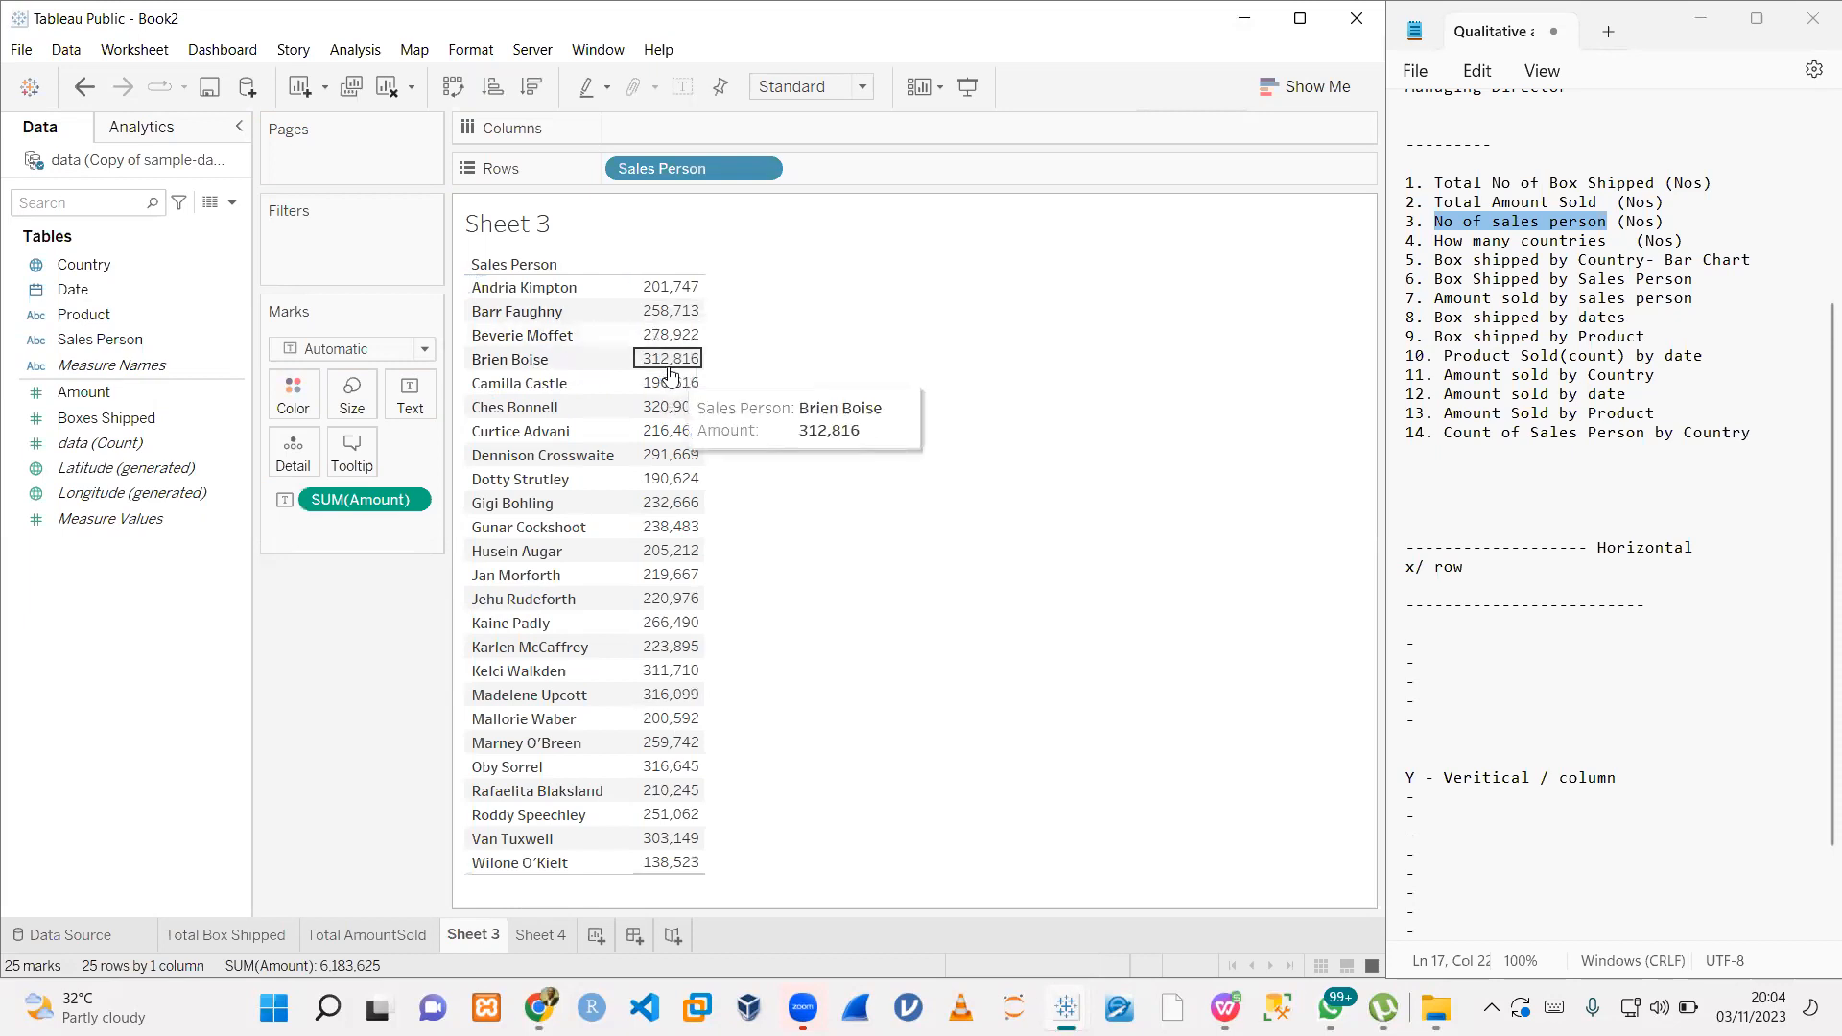
drag(327, 499, 230, 602)
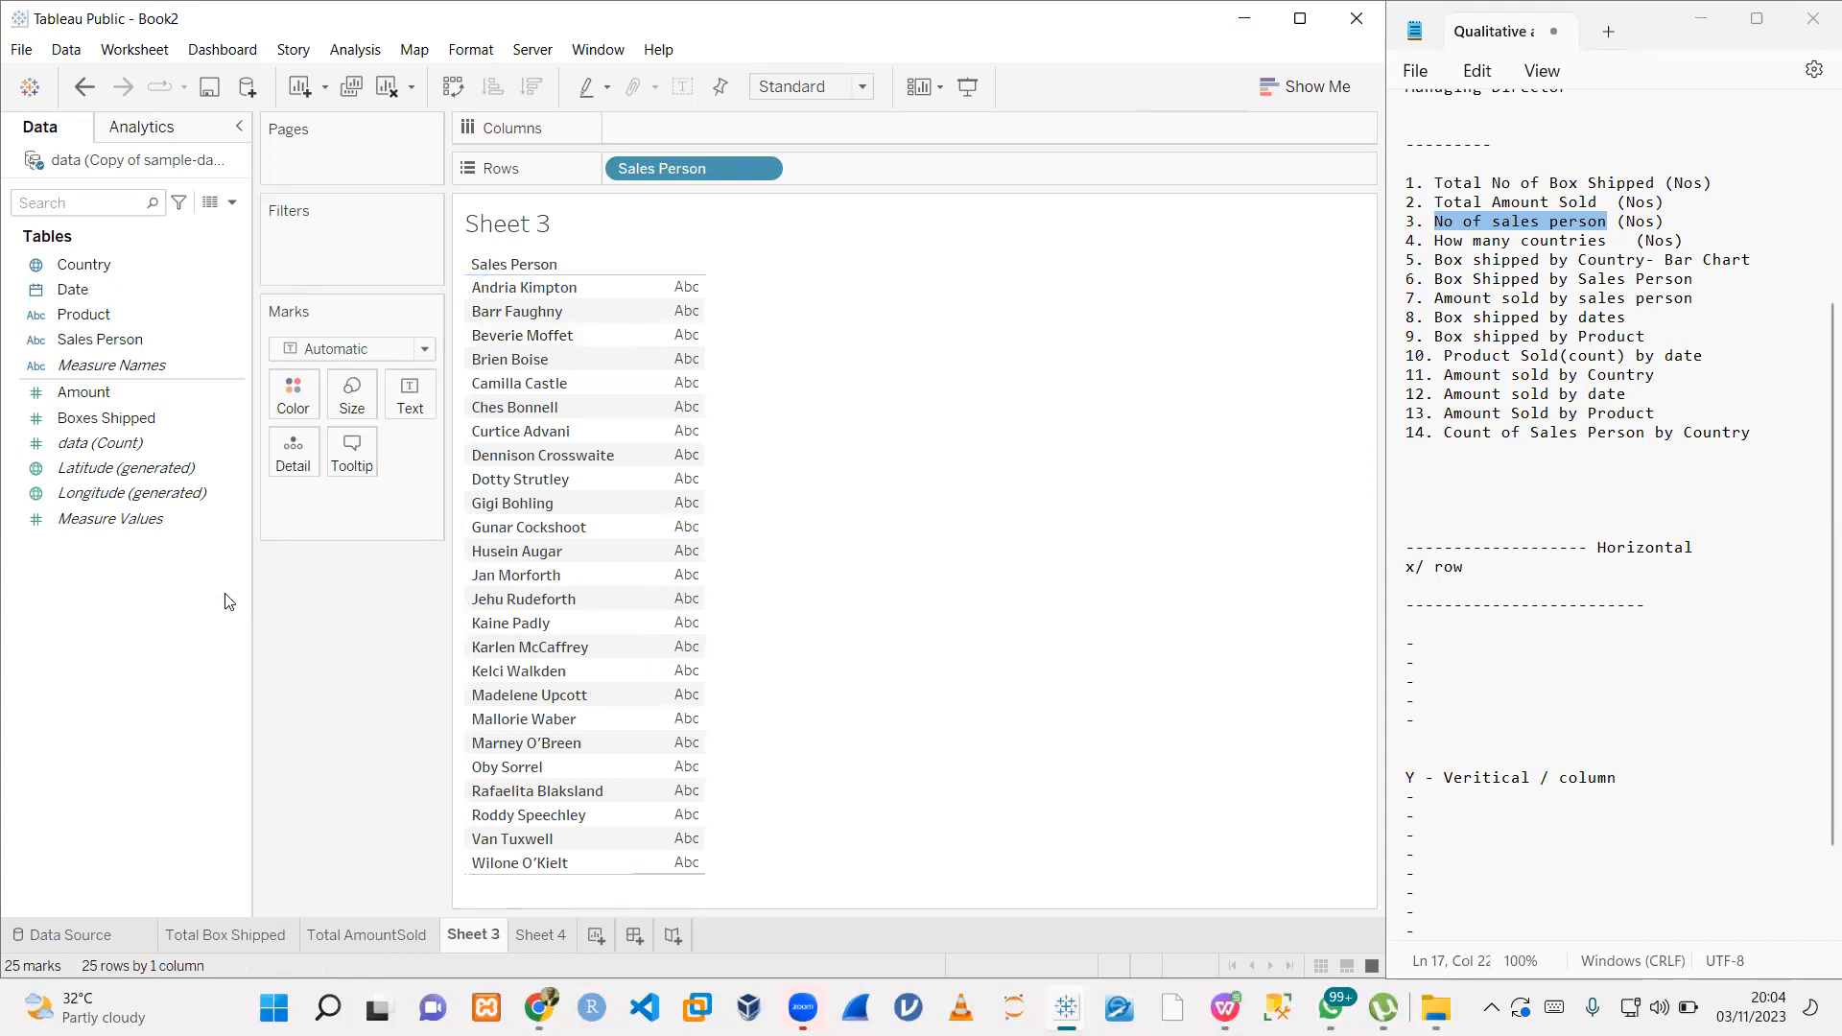
- Change the Sales Person field on Sheet 3's rows to a distinct count and display it as a text table
click(761, 167)
mouse_move(729, 505)
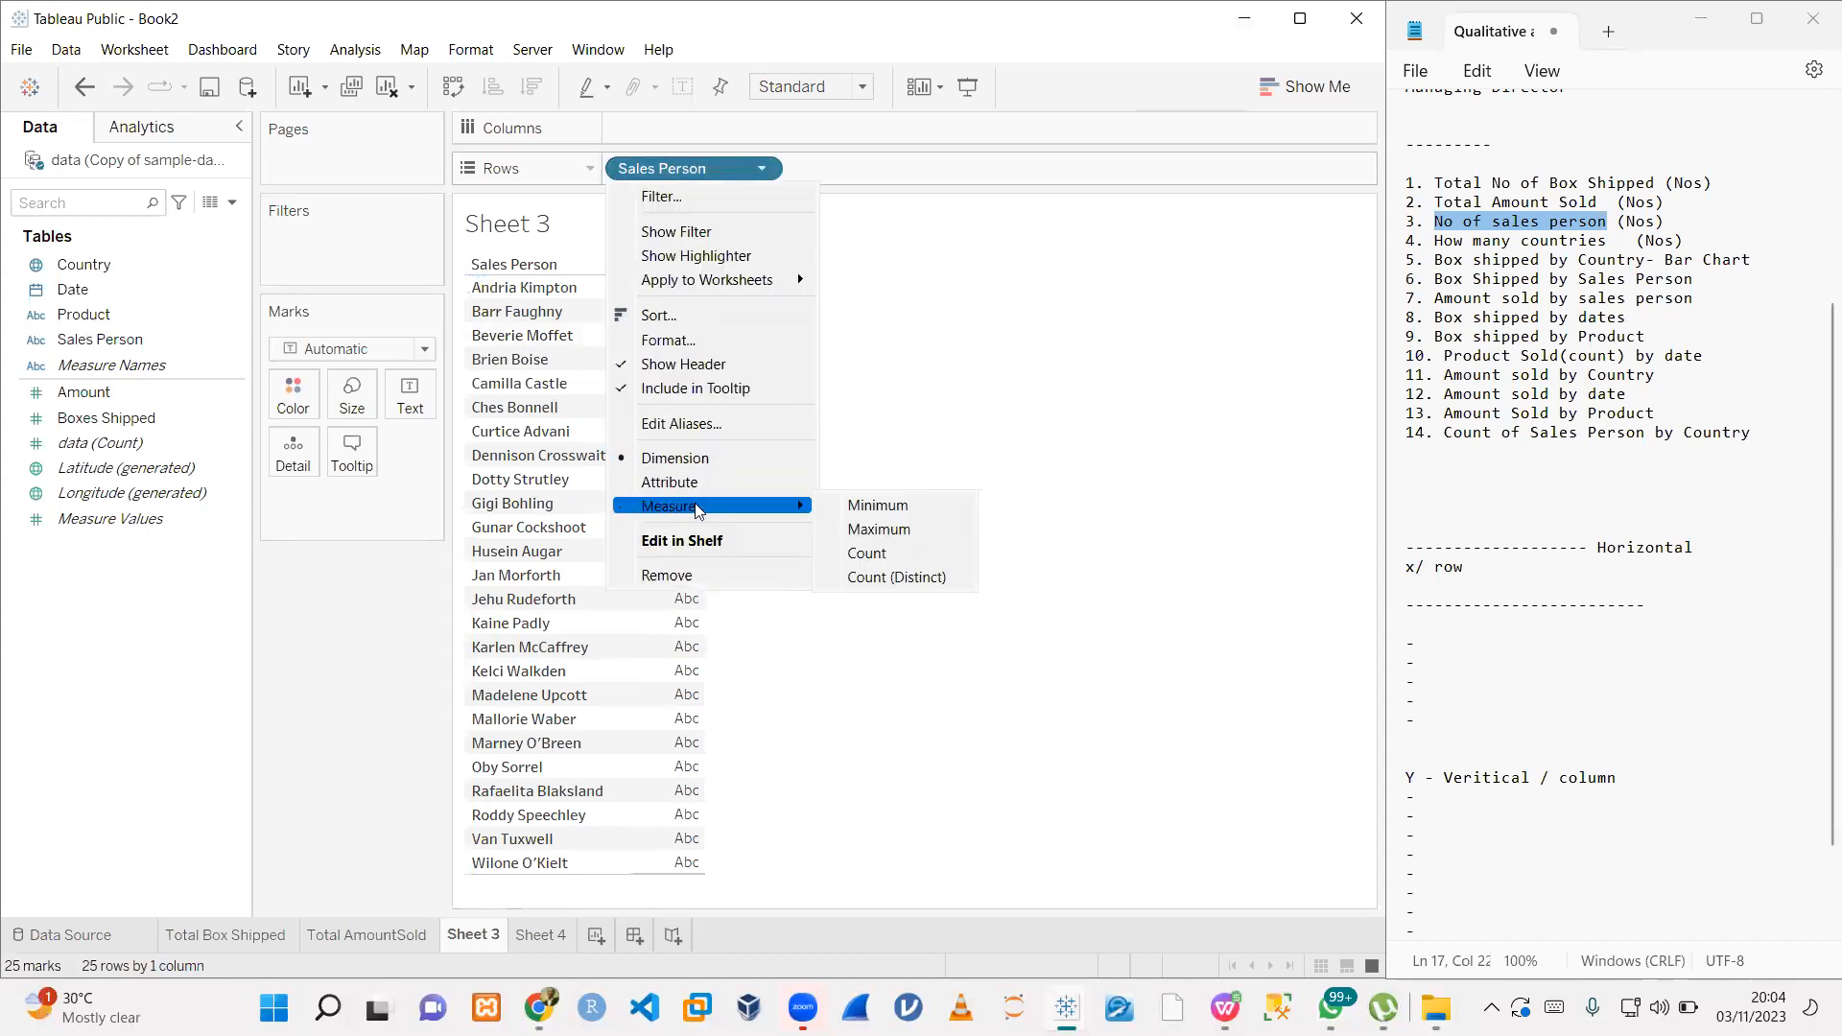
click(880, 577)
mouse_move(555, 350)
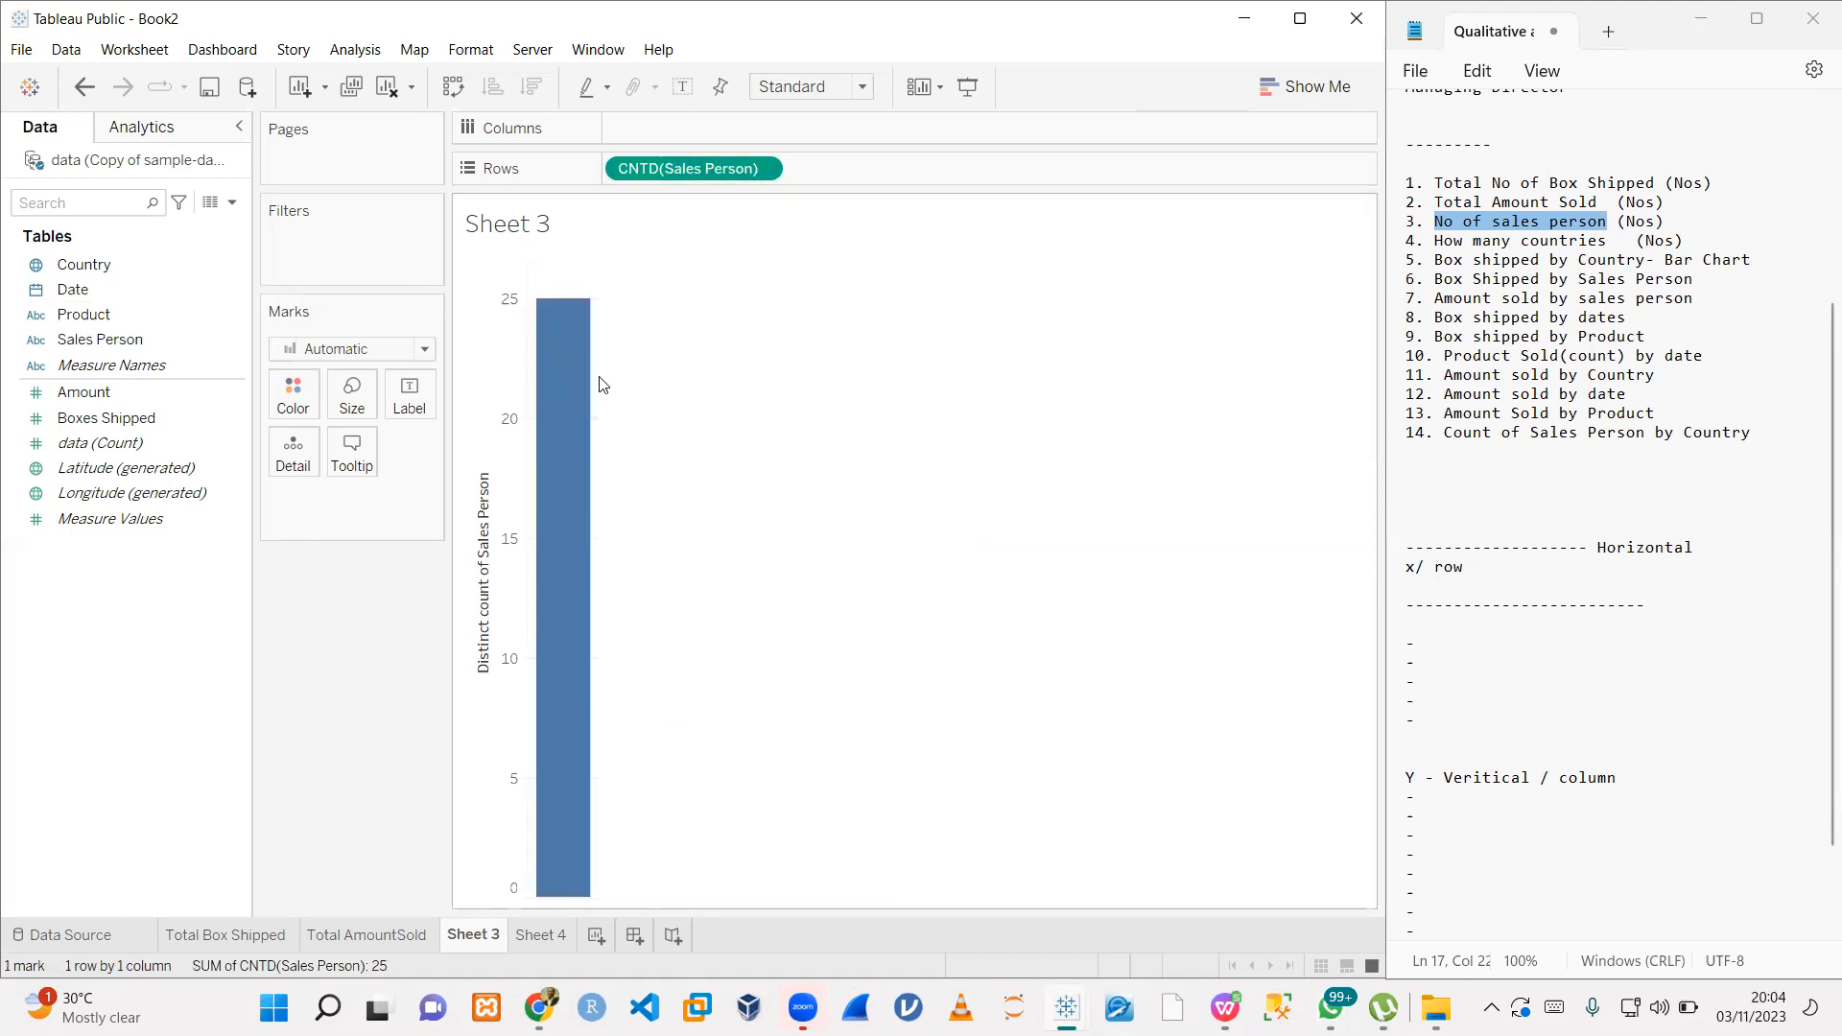
click(1269, 93)
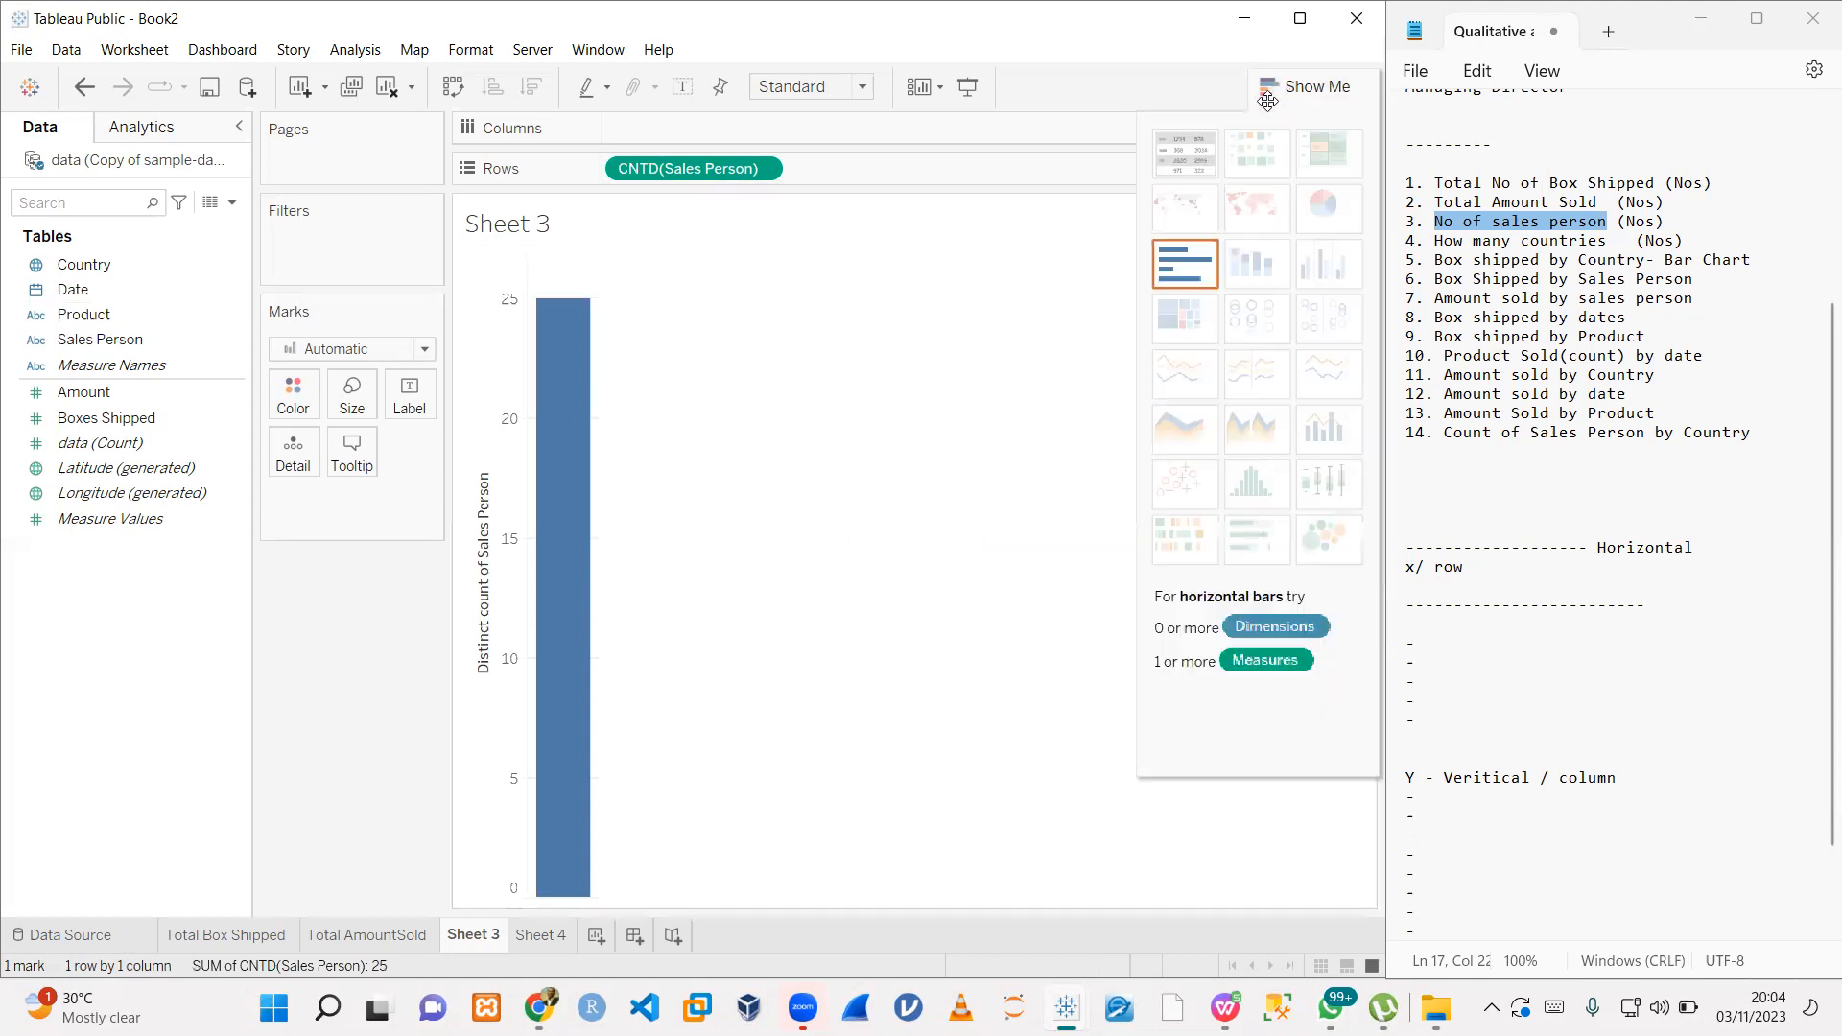
click(1190, 170)
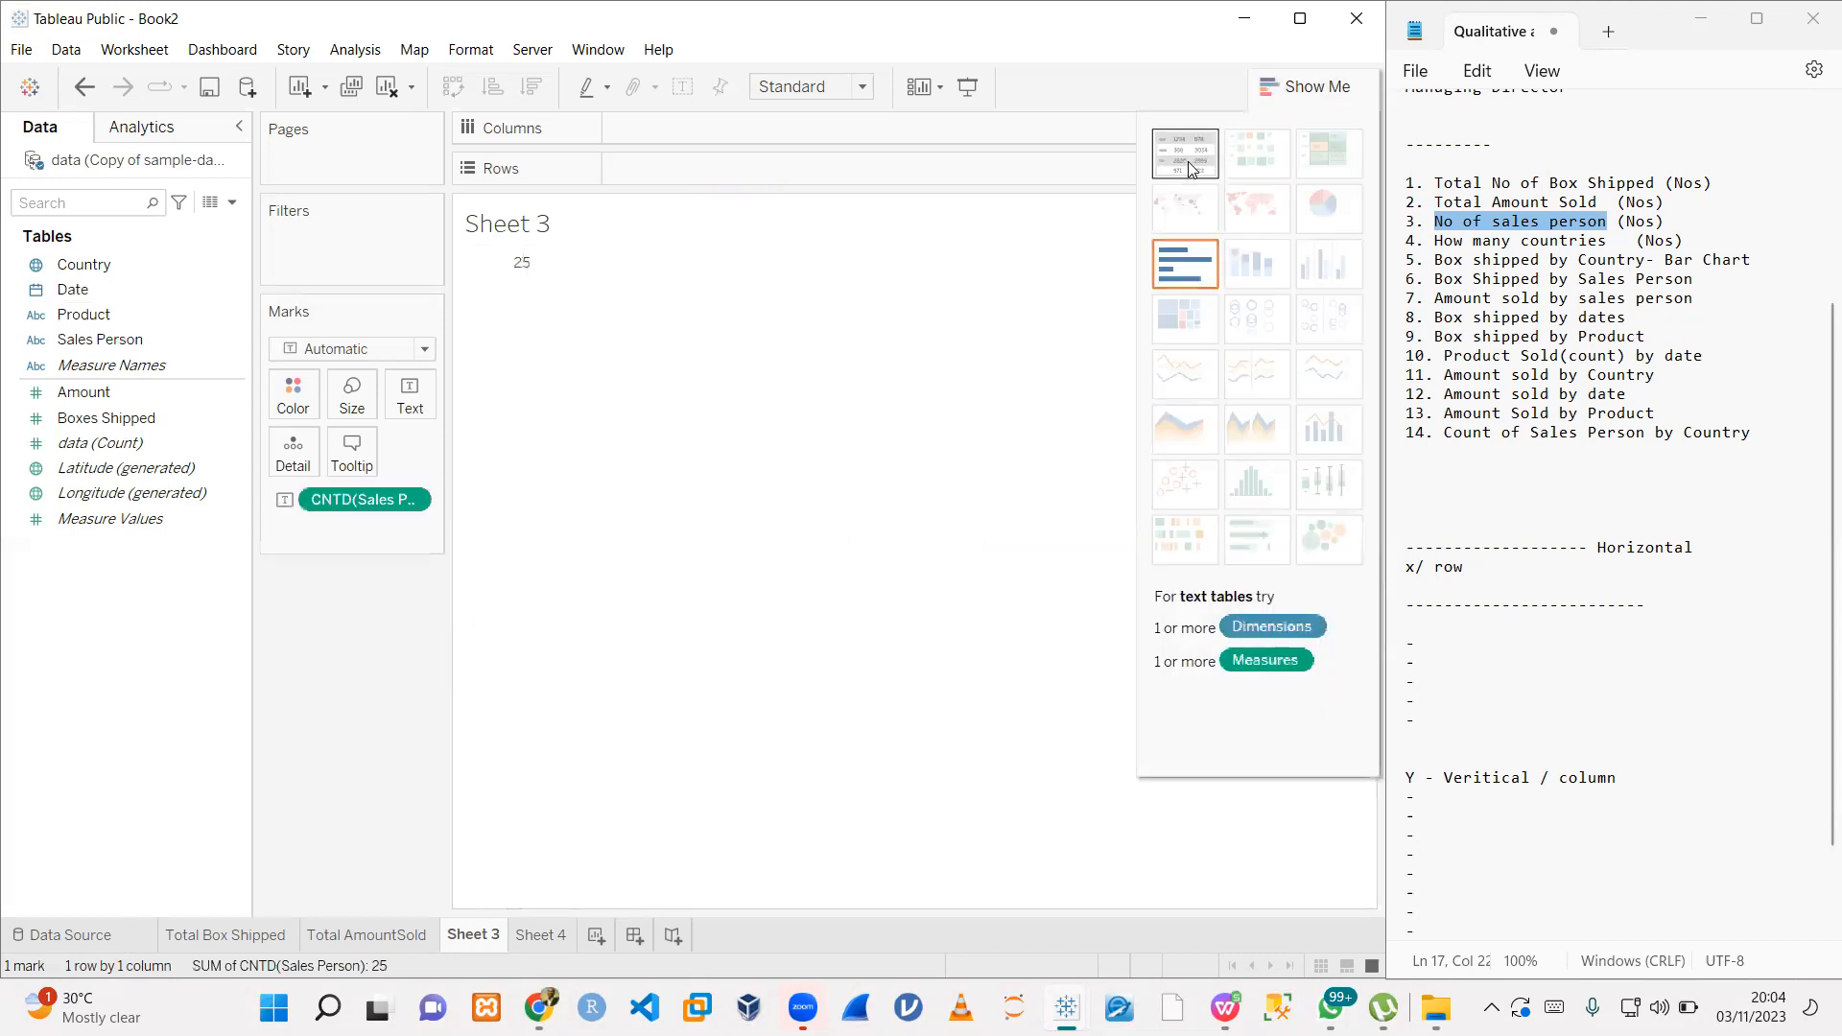
- Replace the Sheet 3 title with the copied "No of sales person" and set its font to Tahoma
double_click(512, 224)
key(ctrl+v)
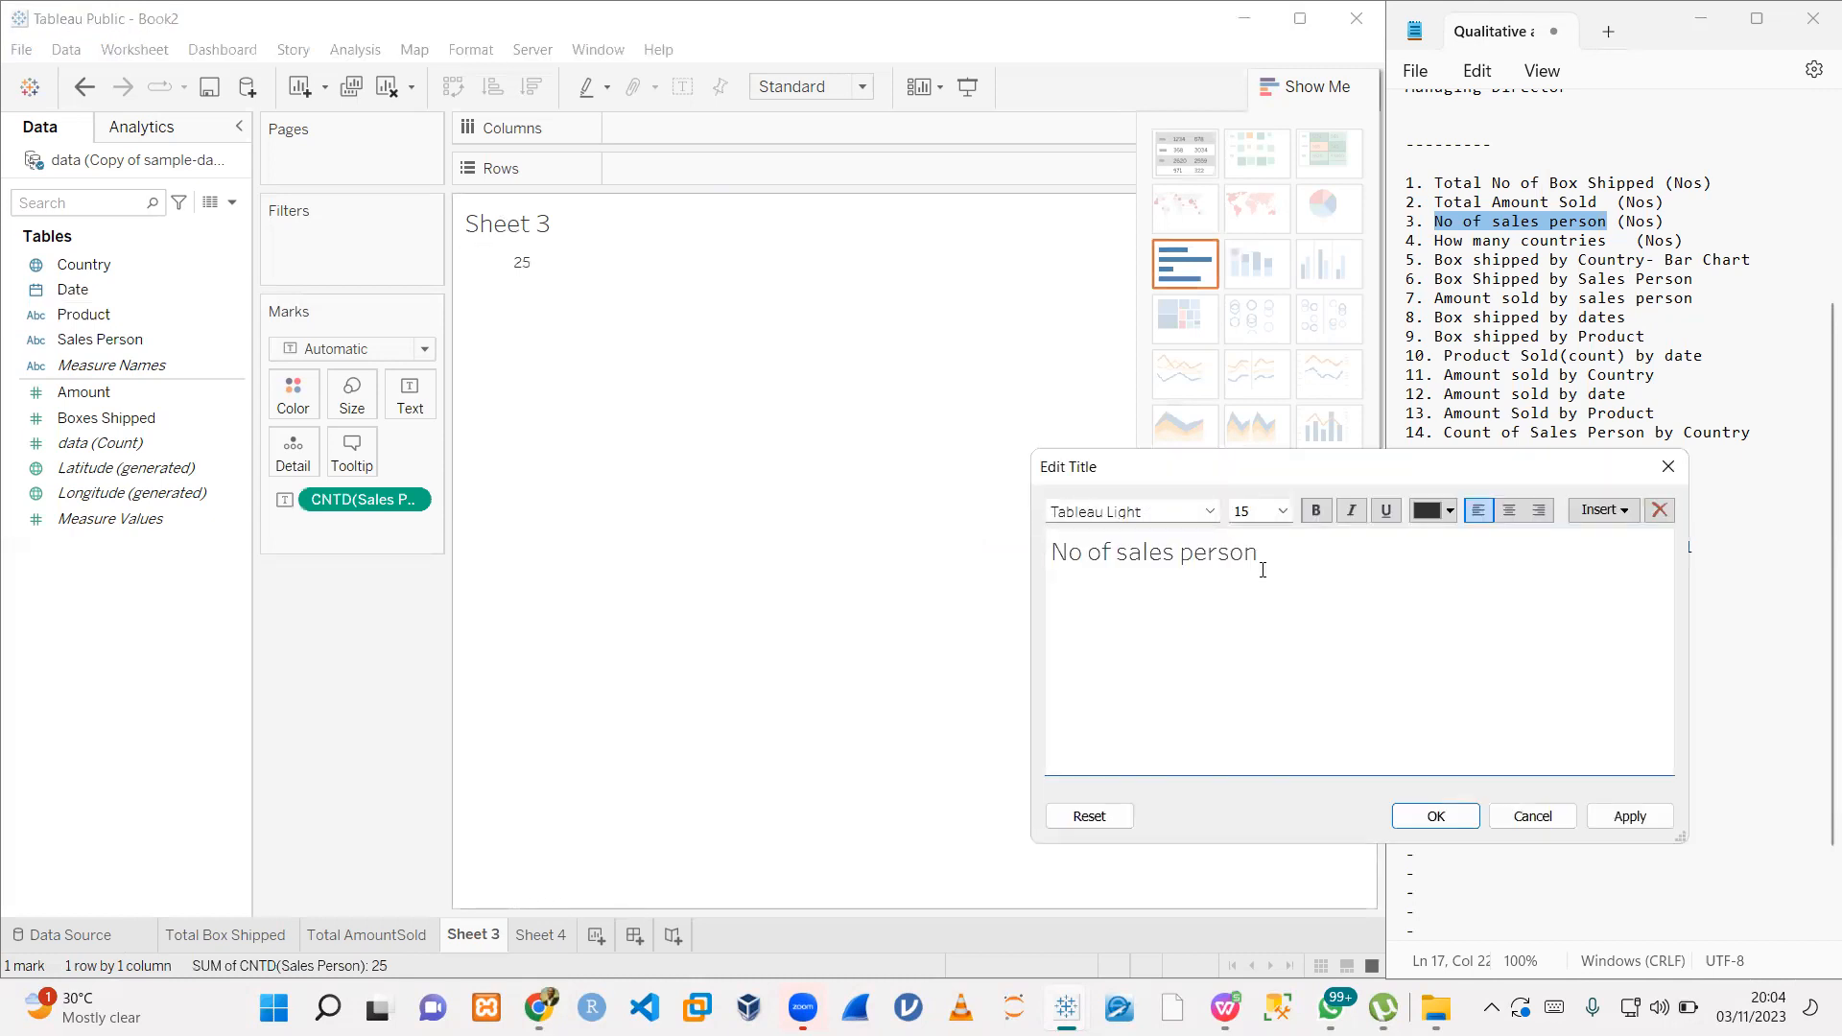
drag(1250, 553, 1078, 533)
click(1125, 511)
text(tahoma)
key(Return)
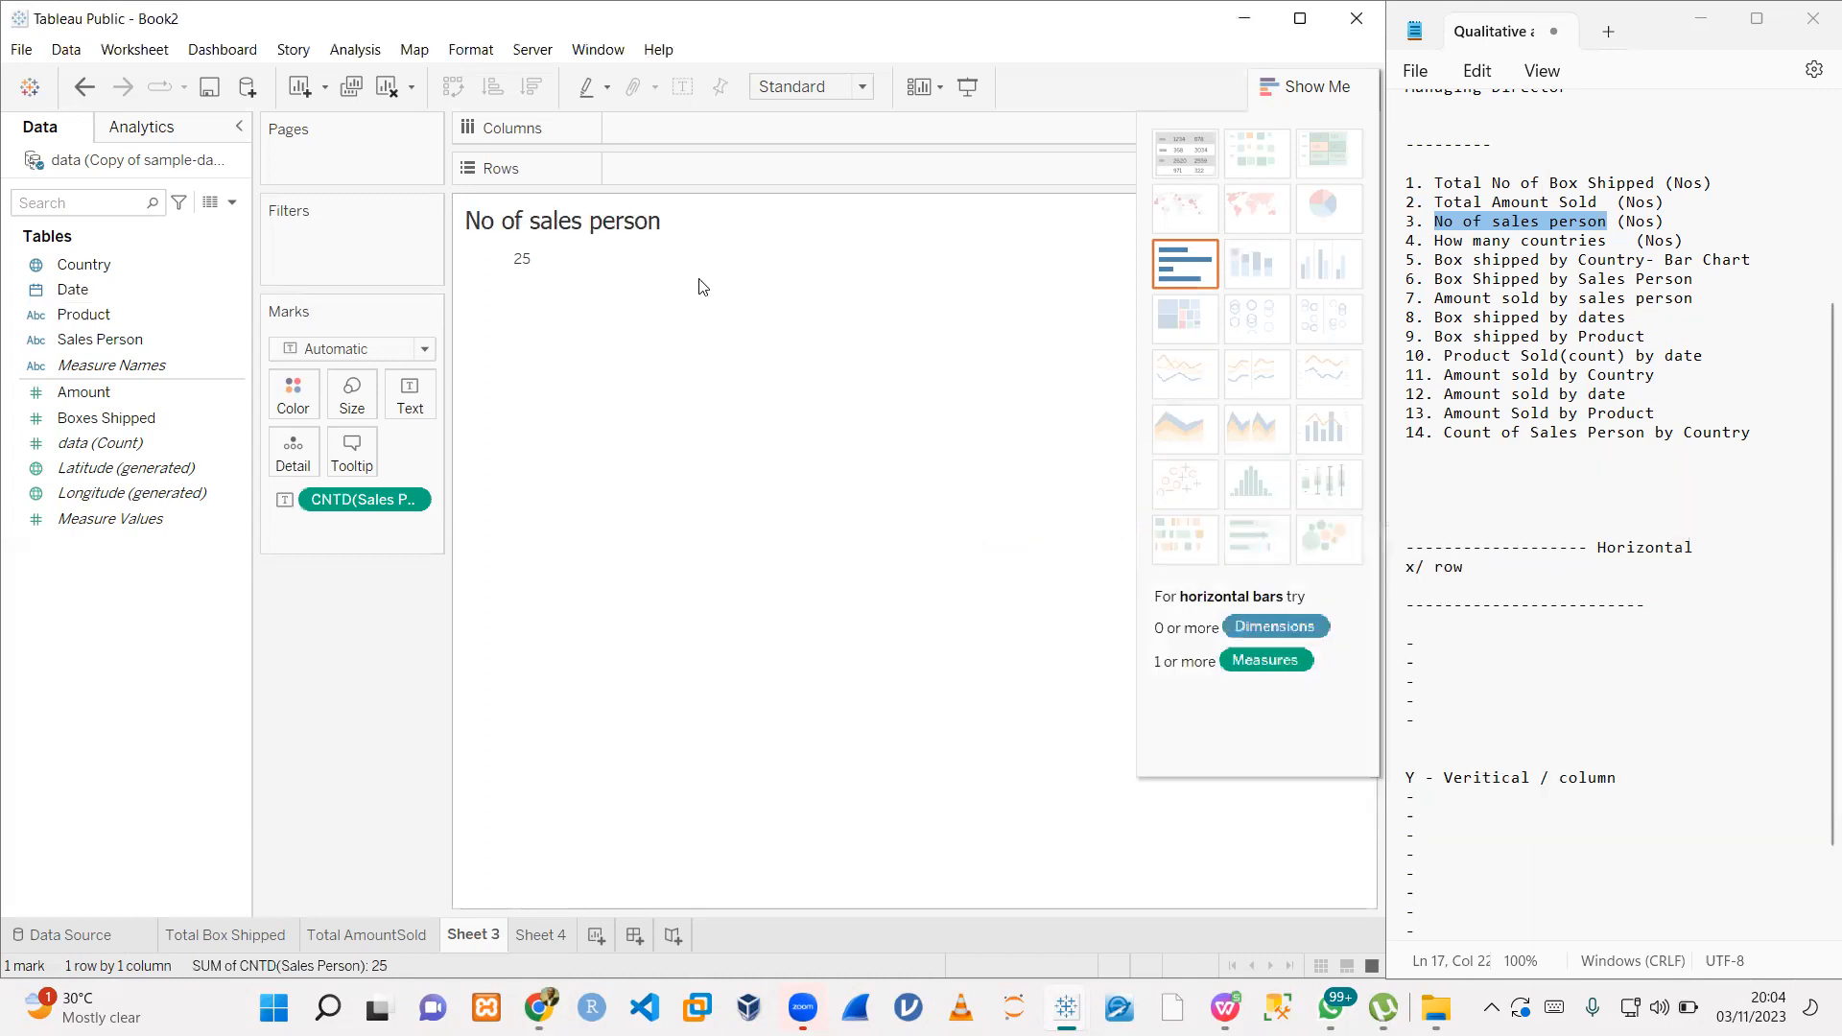
- Format the Sheet 3 title text as bold, size 9 and blue, and apply it
click(1277, 521)
text(9)
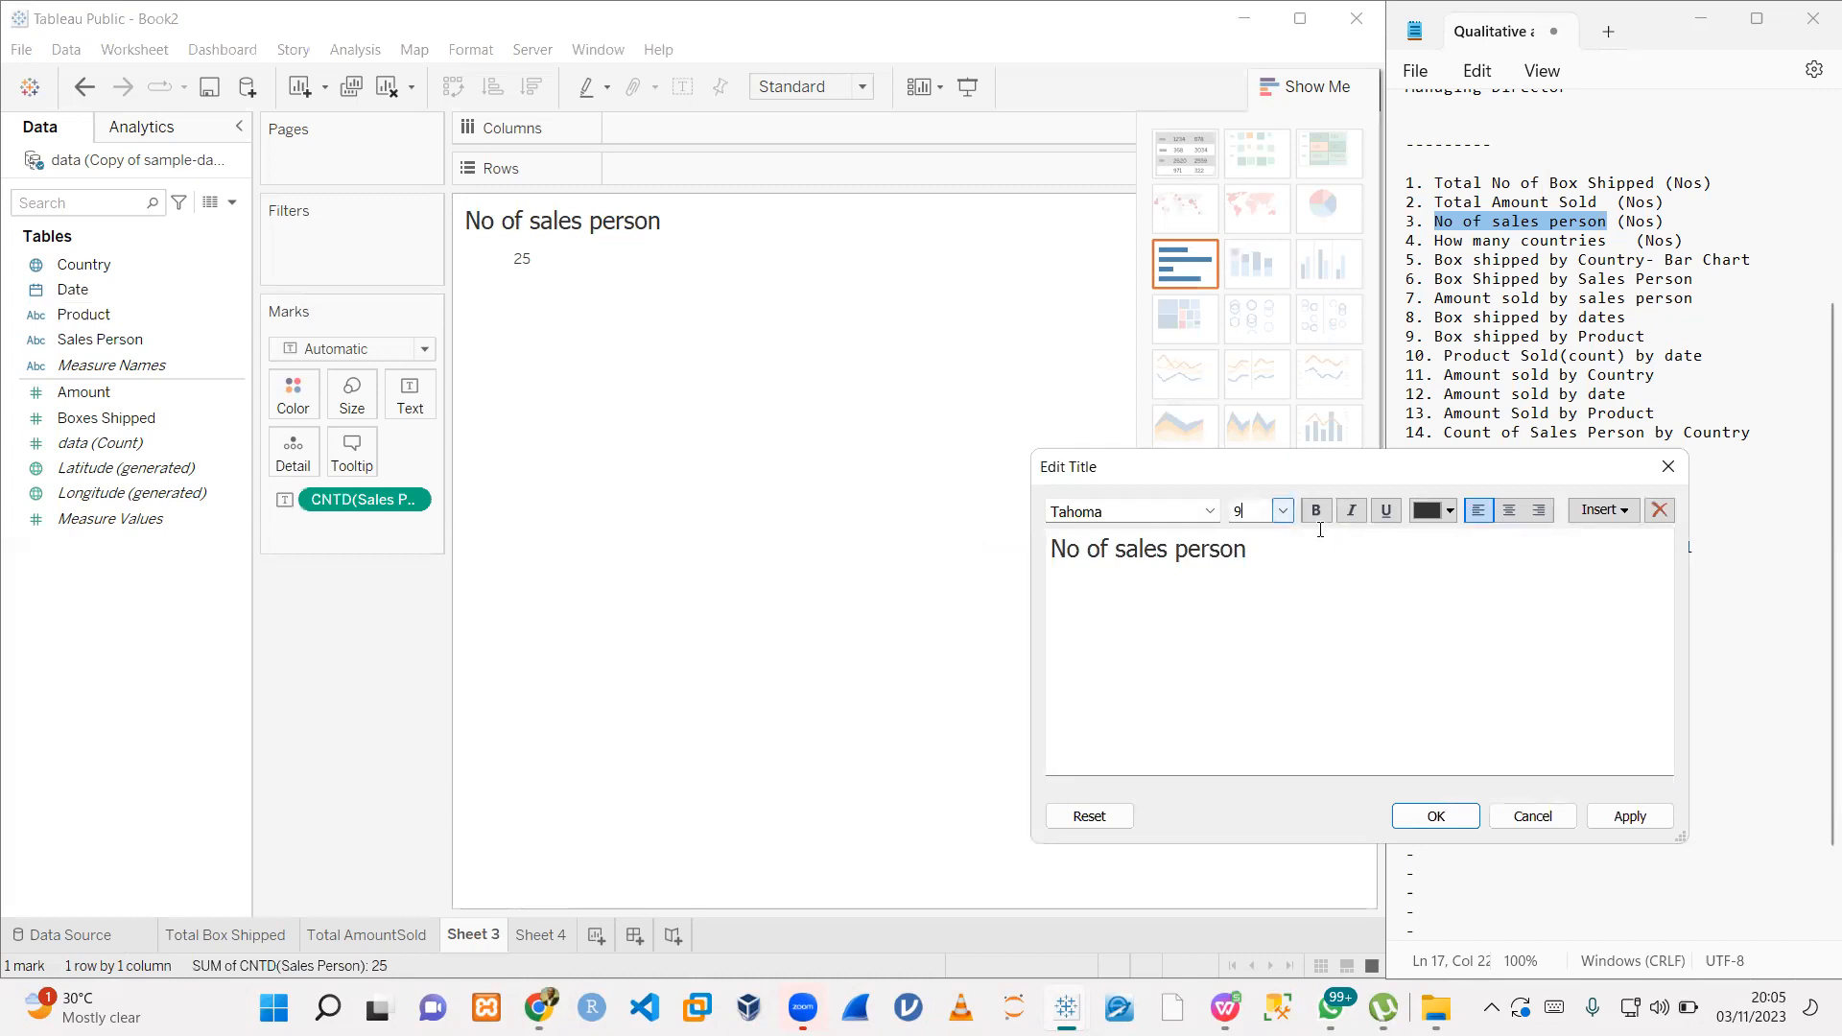
click(1320, 515)
drag(1266, 549, 1050, 552)
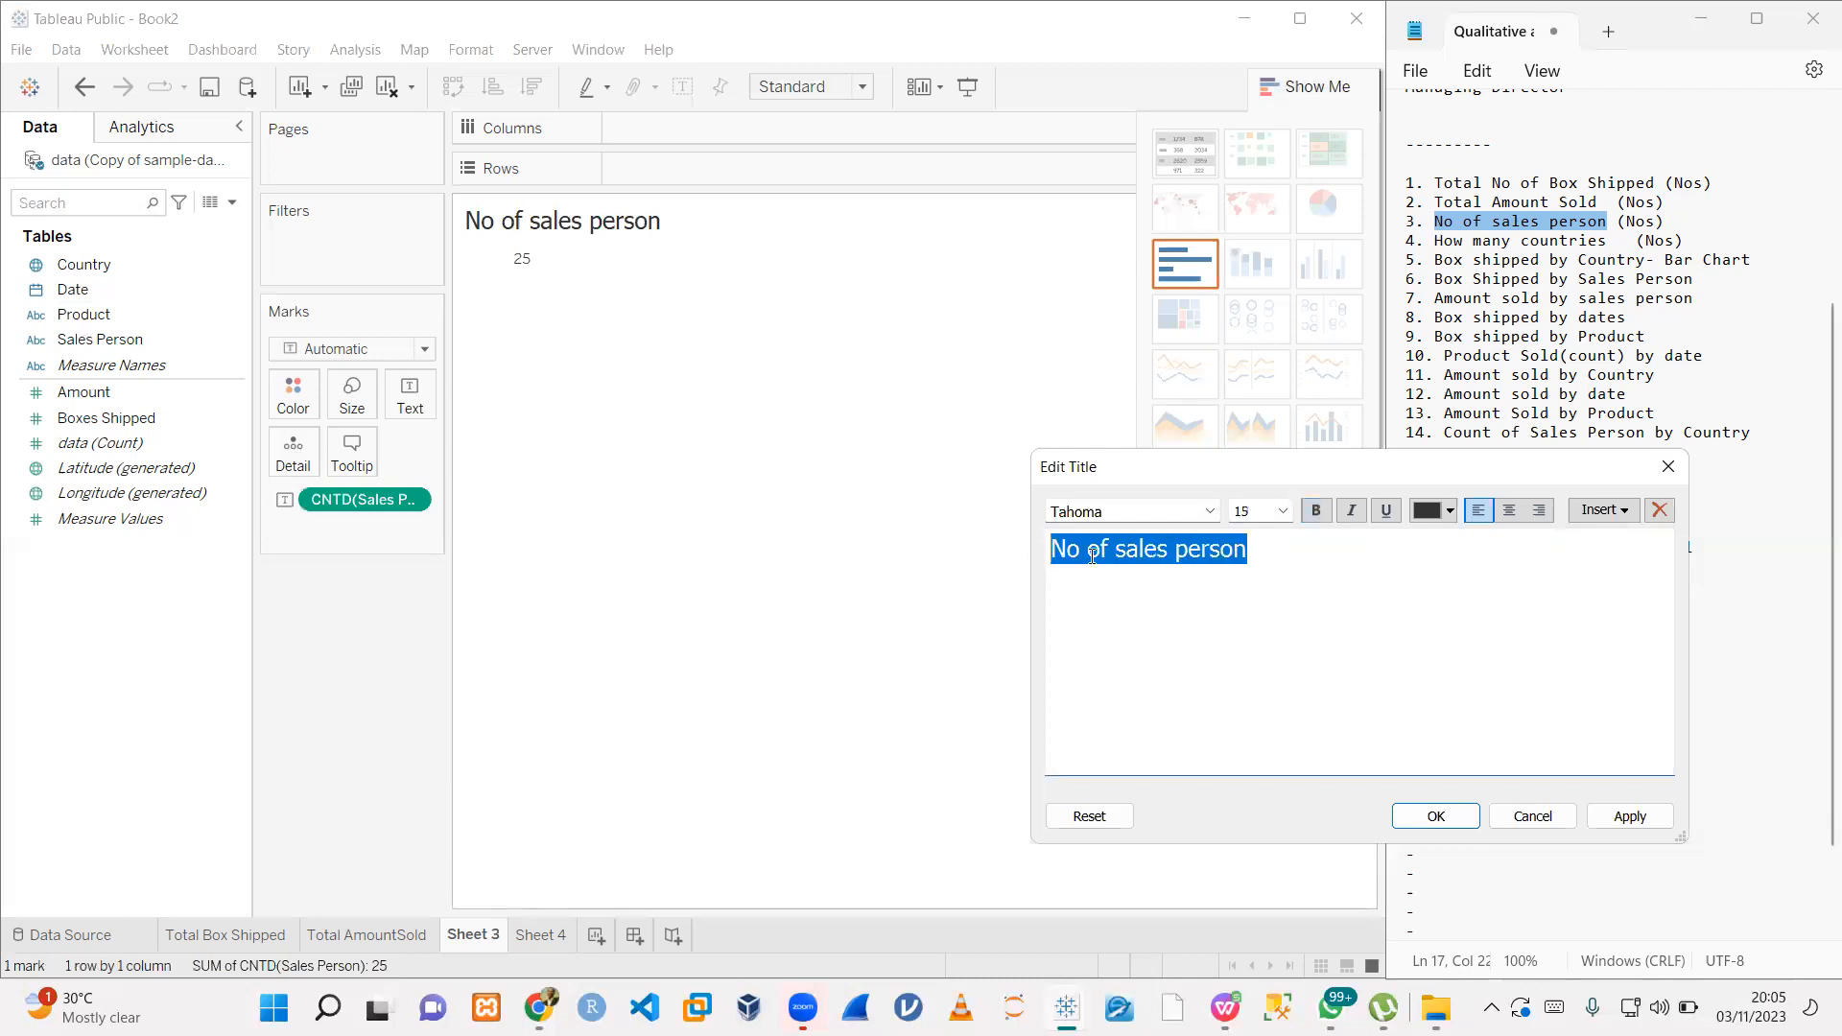
click(1320, 516)
click(1272, 512)
text(9)
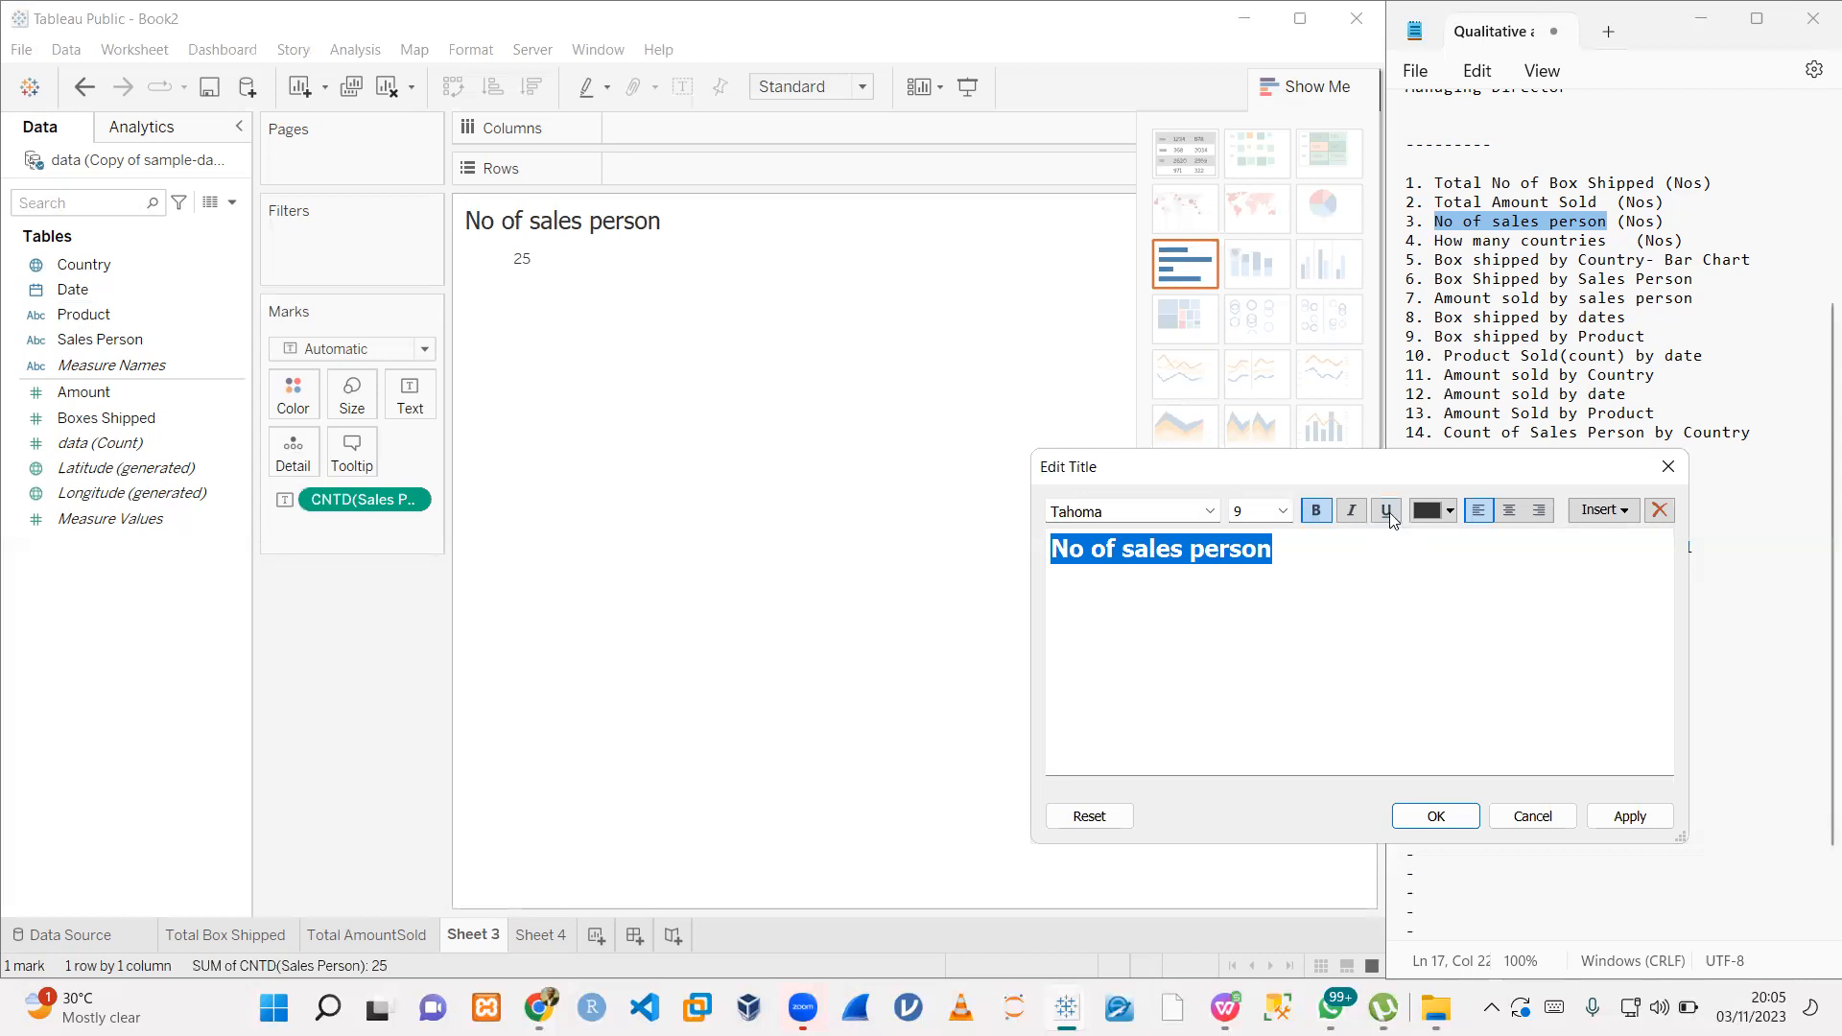
click(1449, 511)
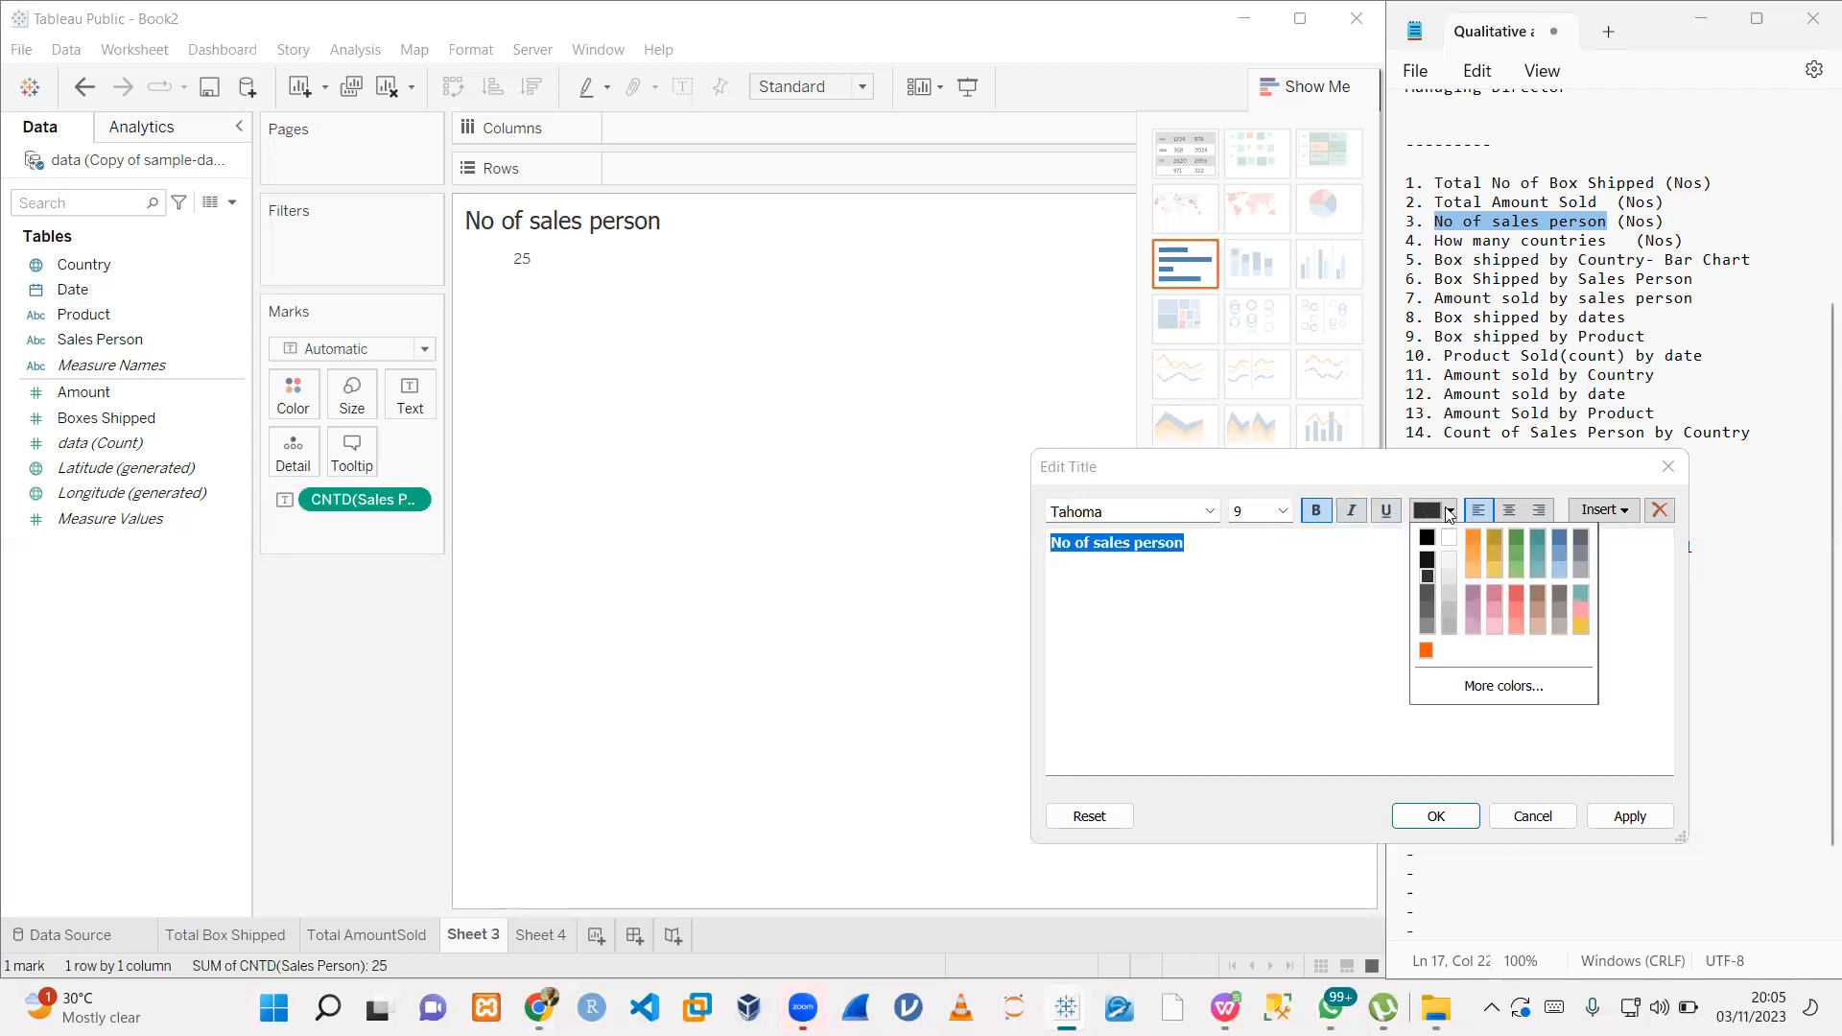
click(1558, 545)
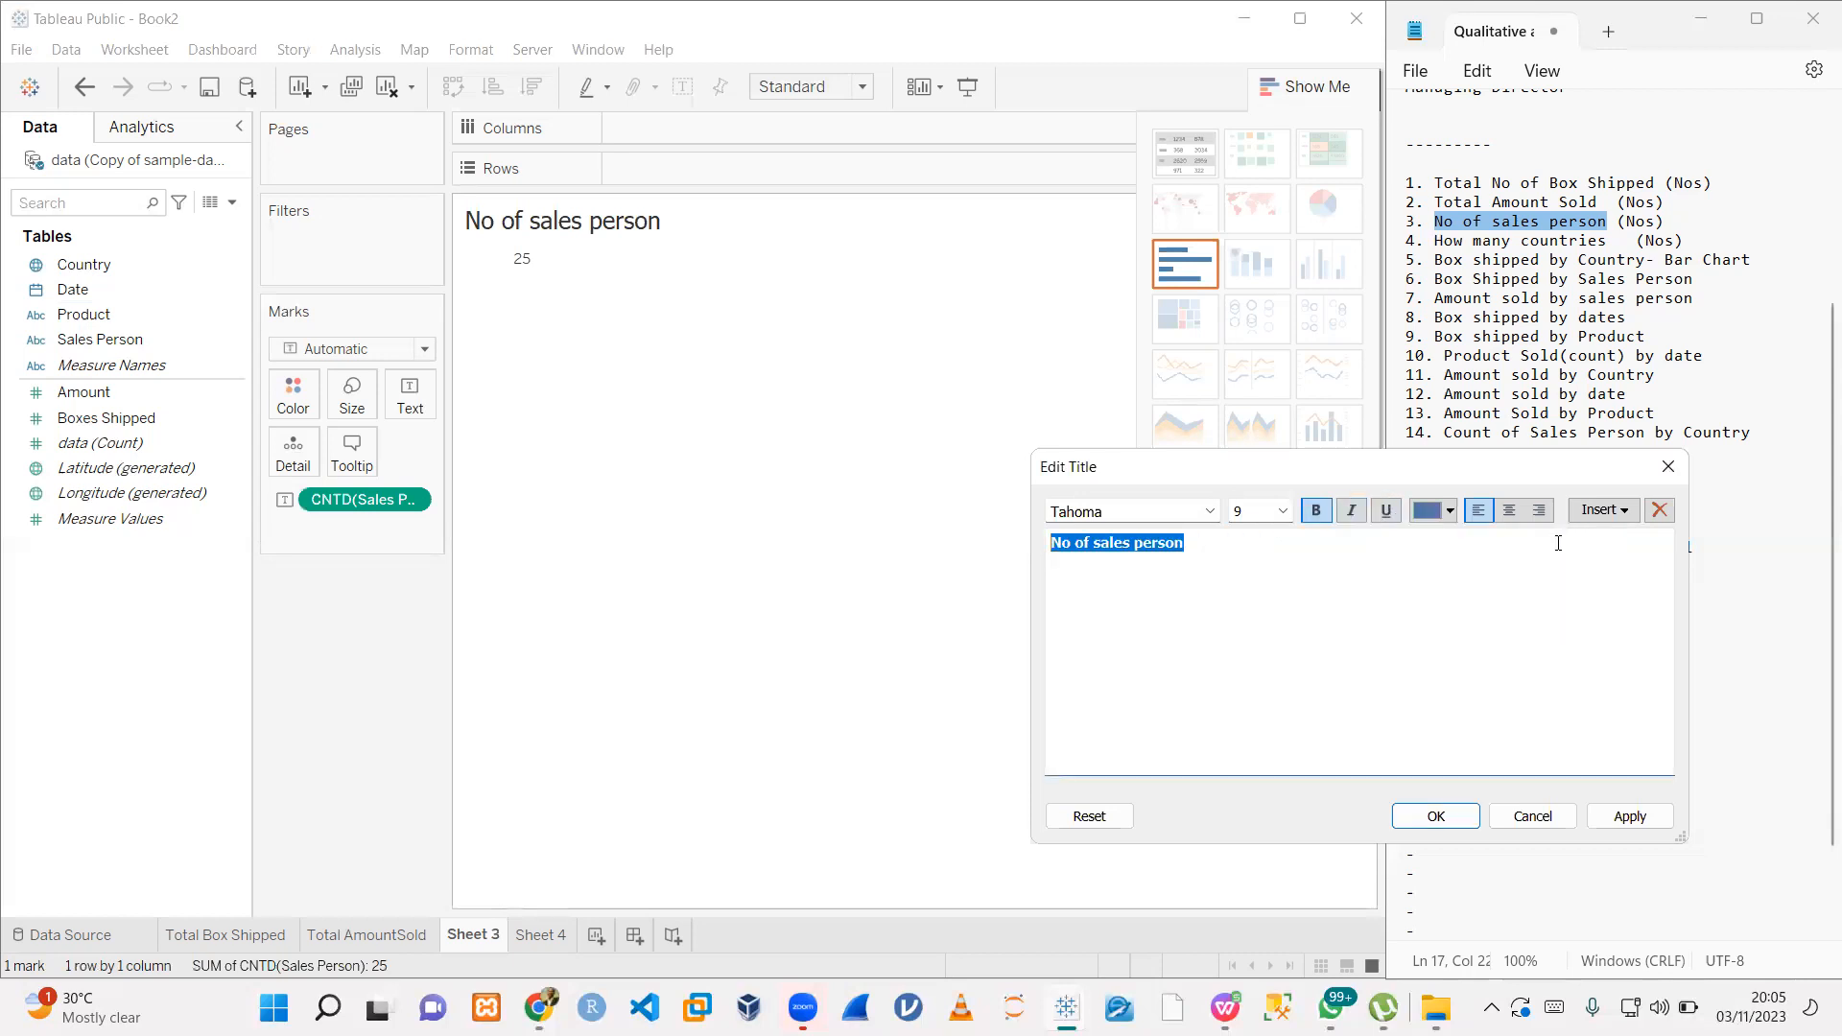
click(1629, 815)
click(1436, 815)
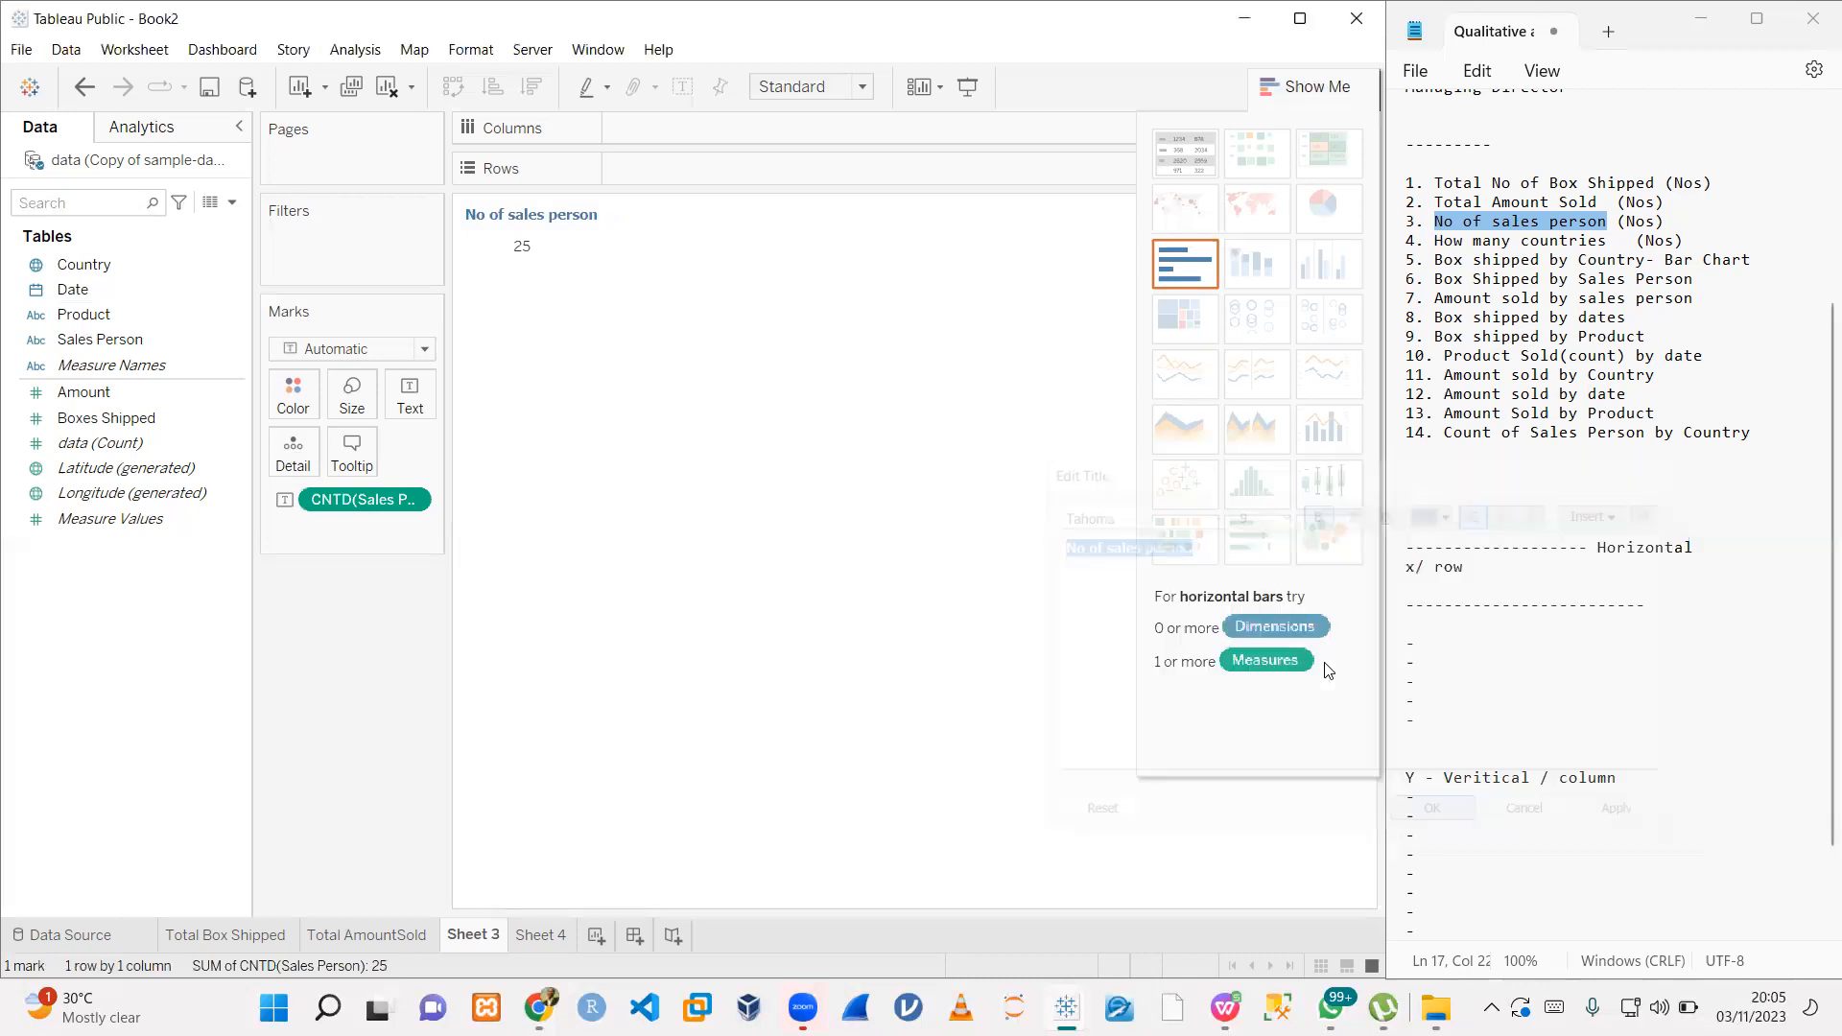
click(1244, 18)
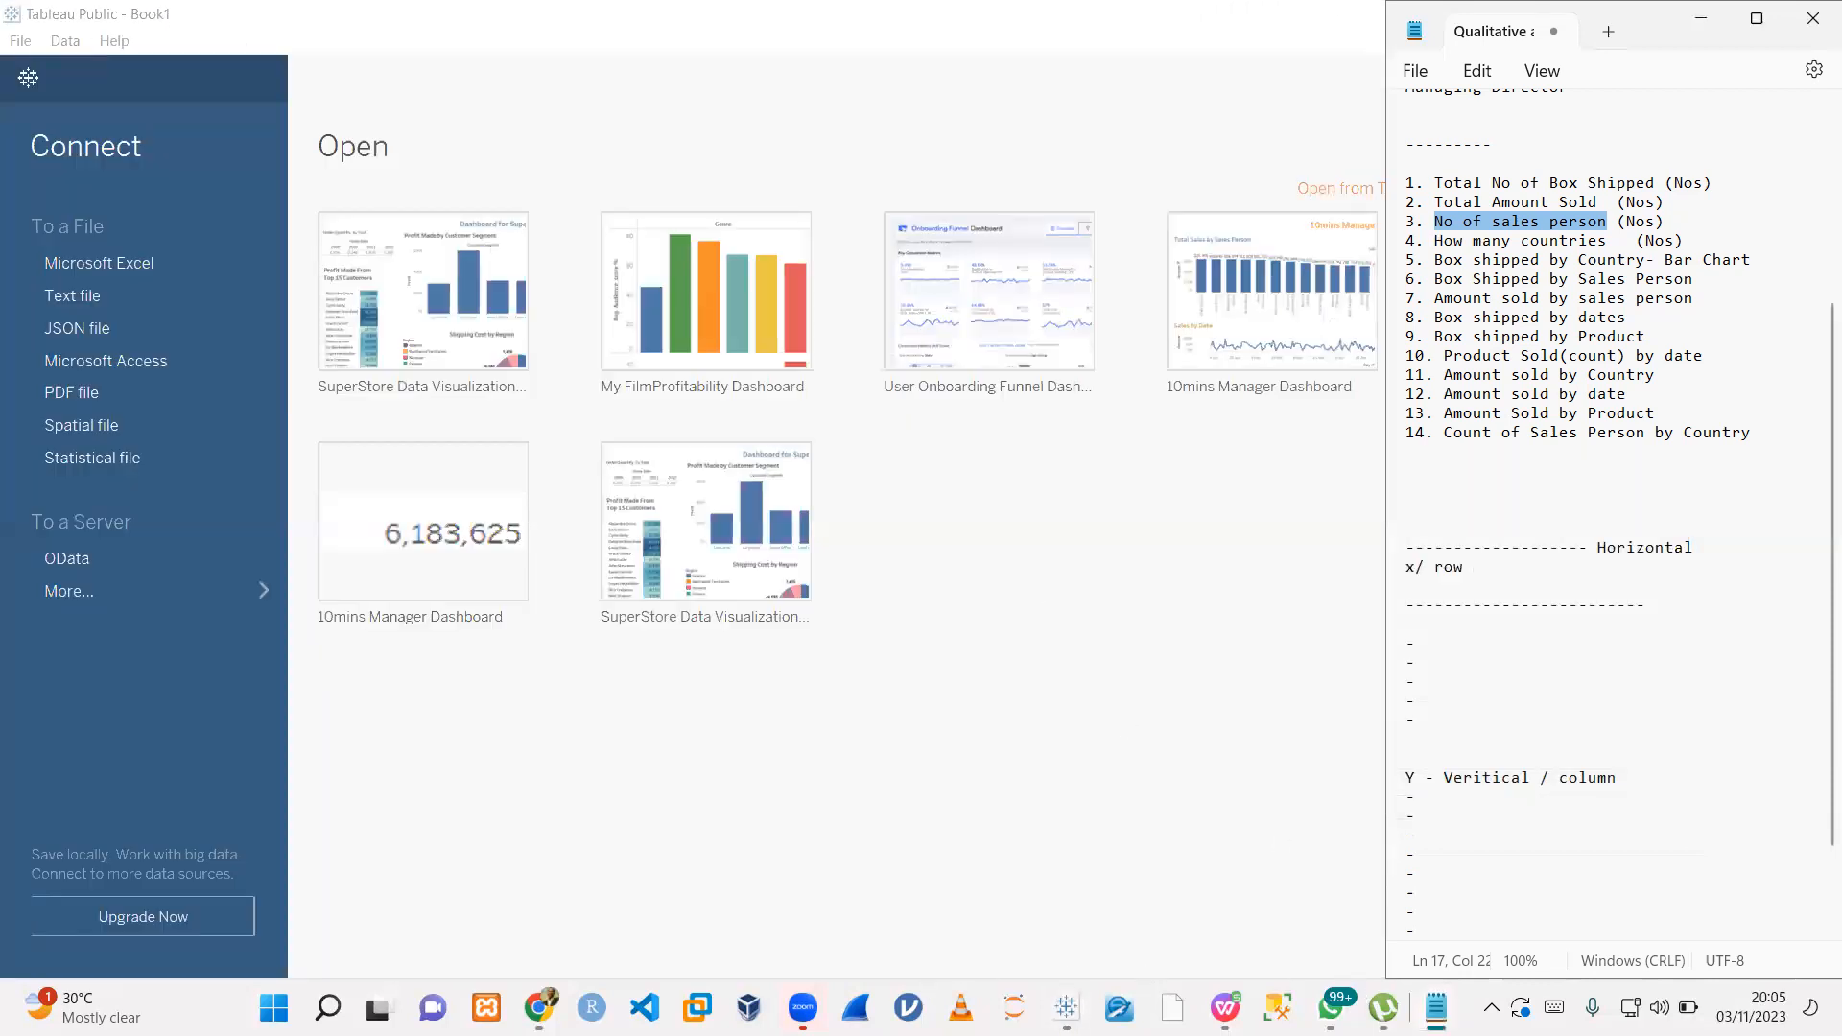
mouse_move(1067, 1007)
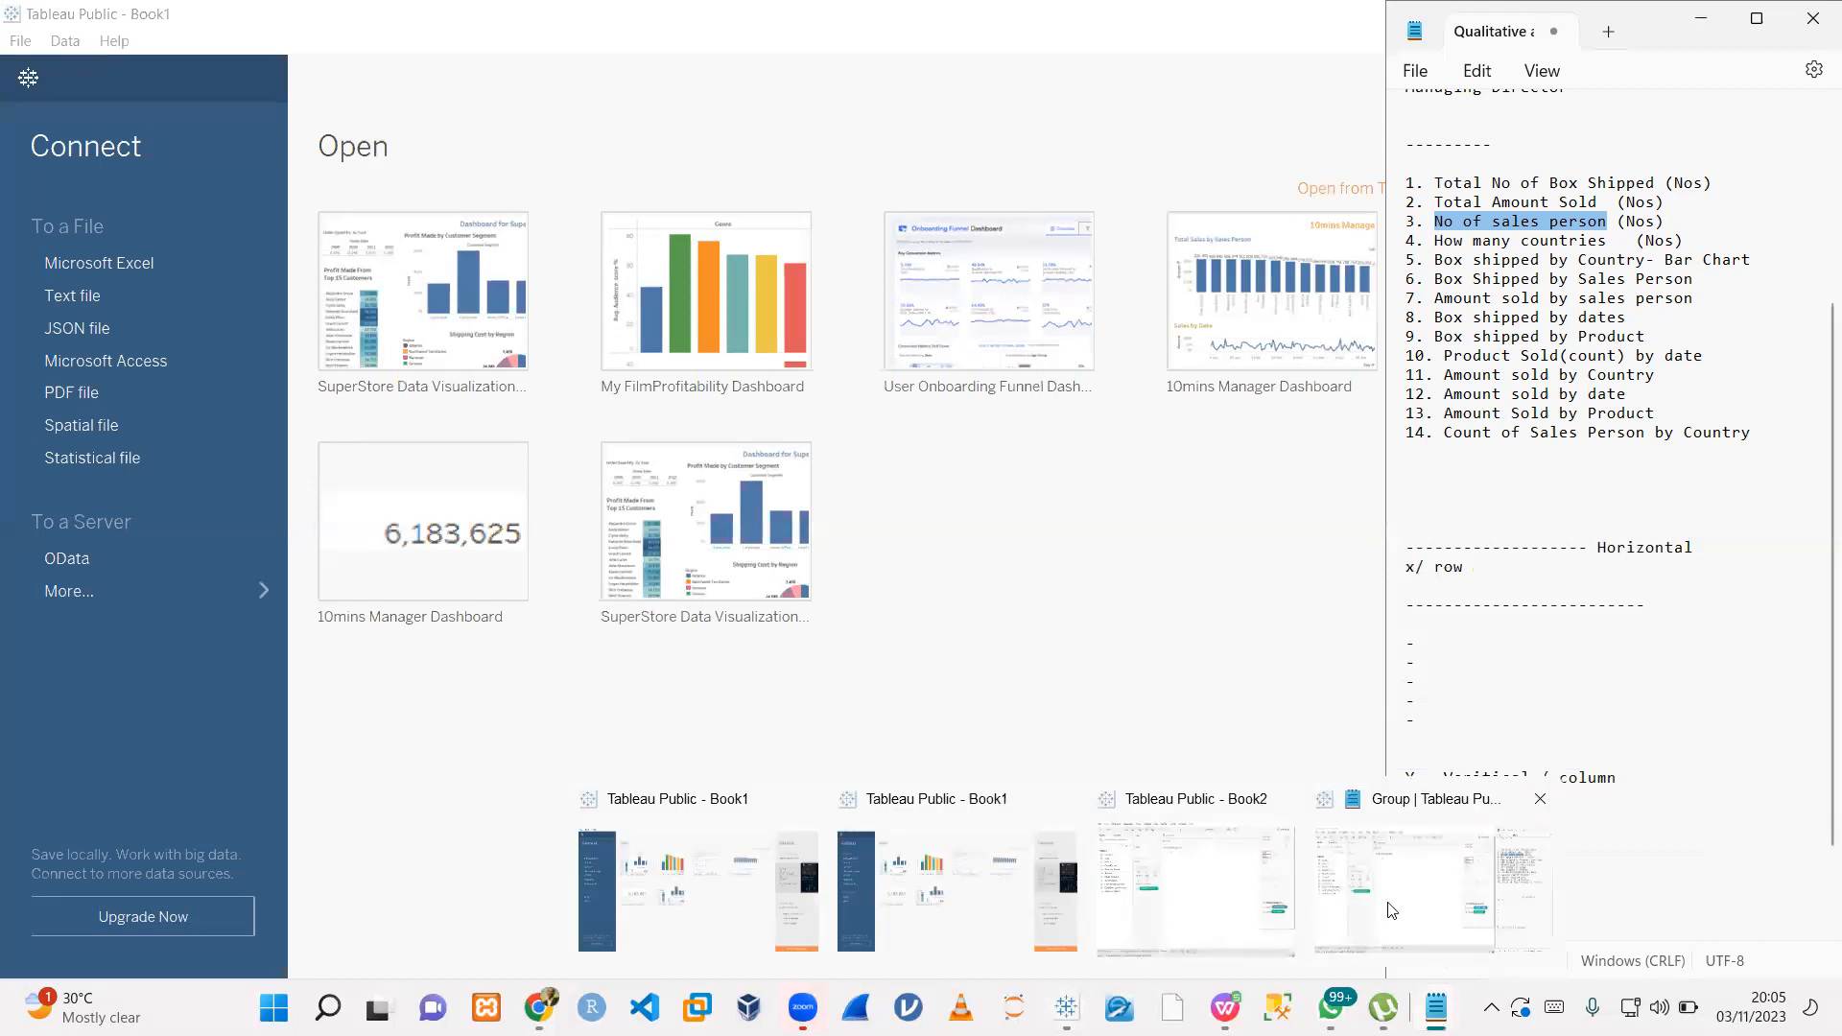
click(1392, 910)
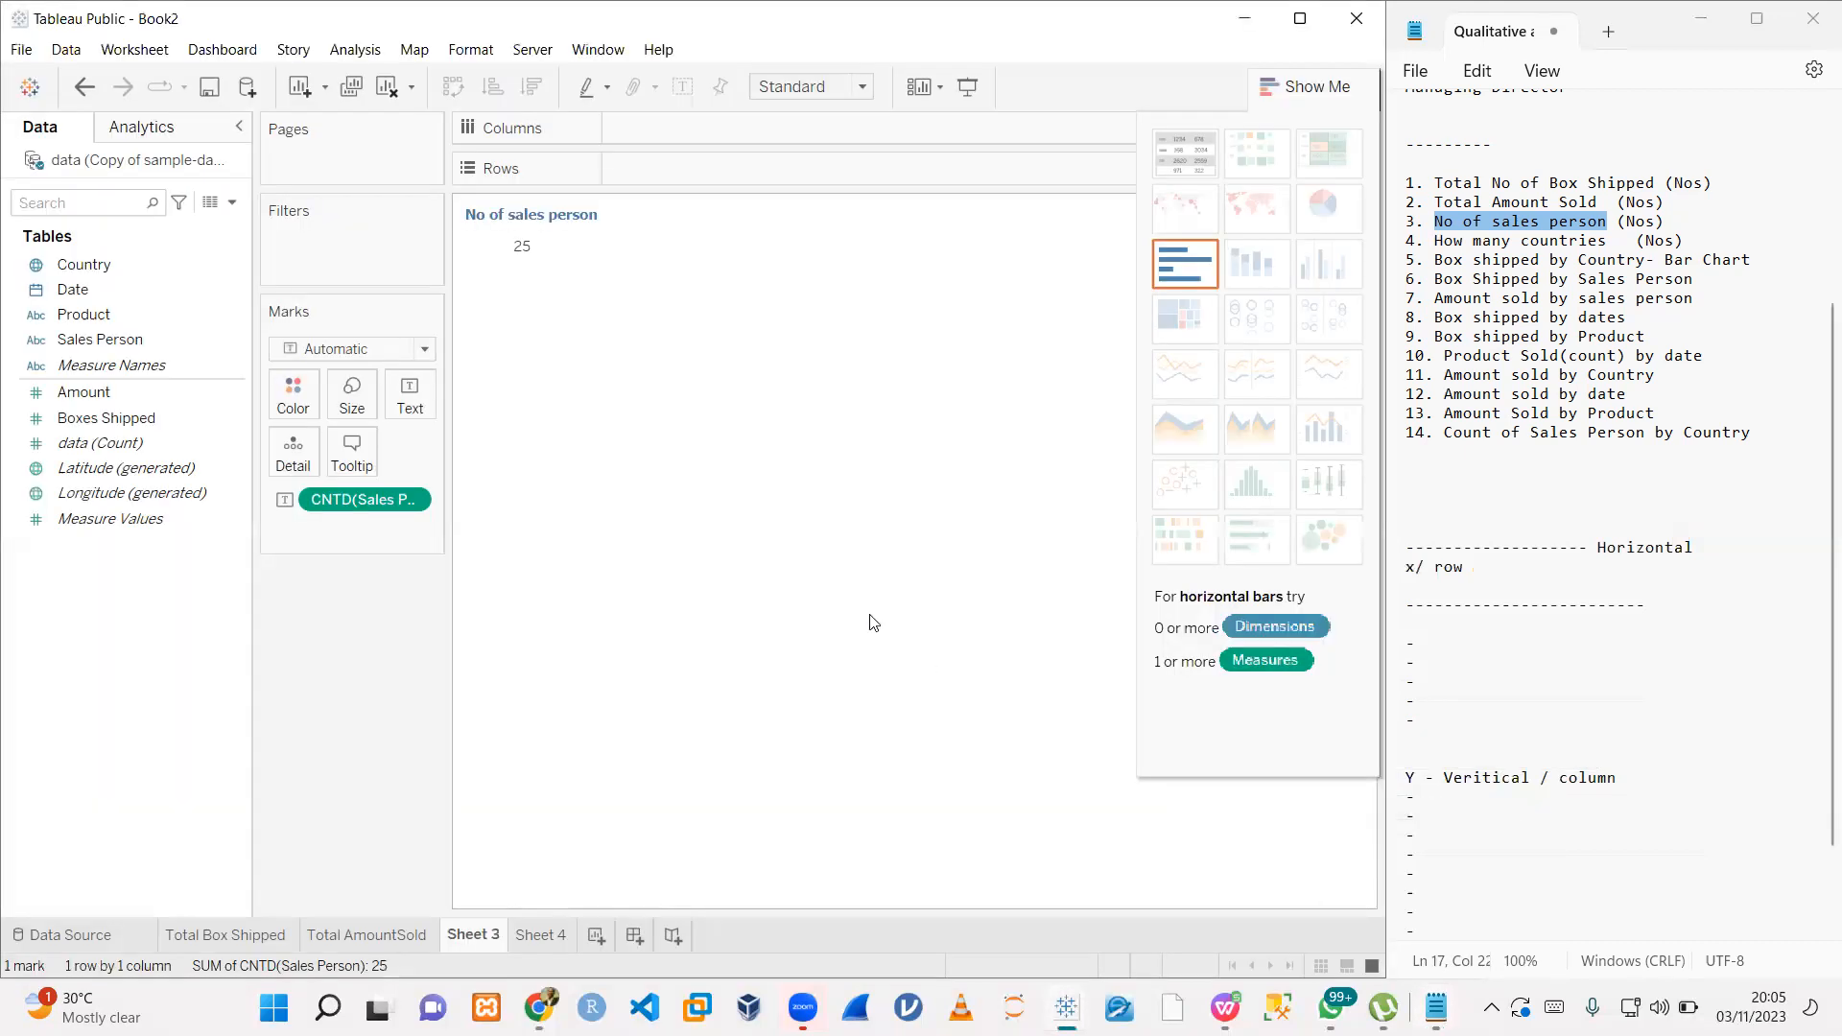
click(1273, 87)
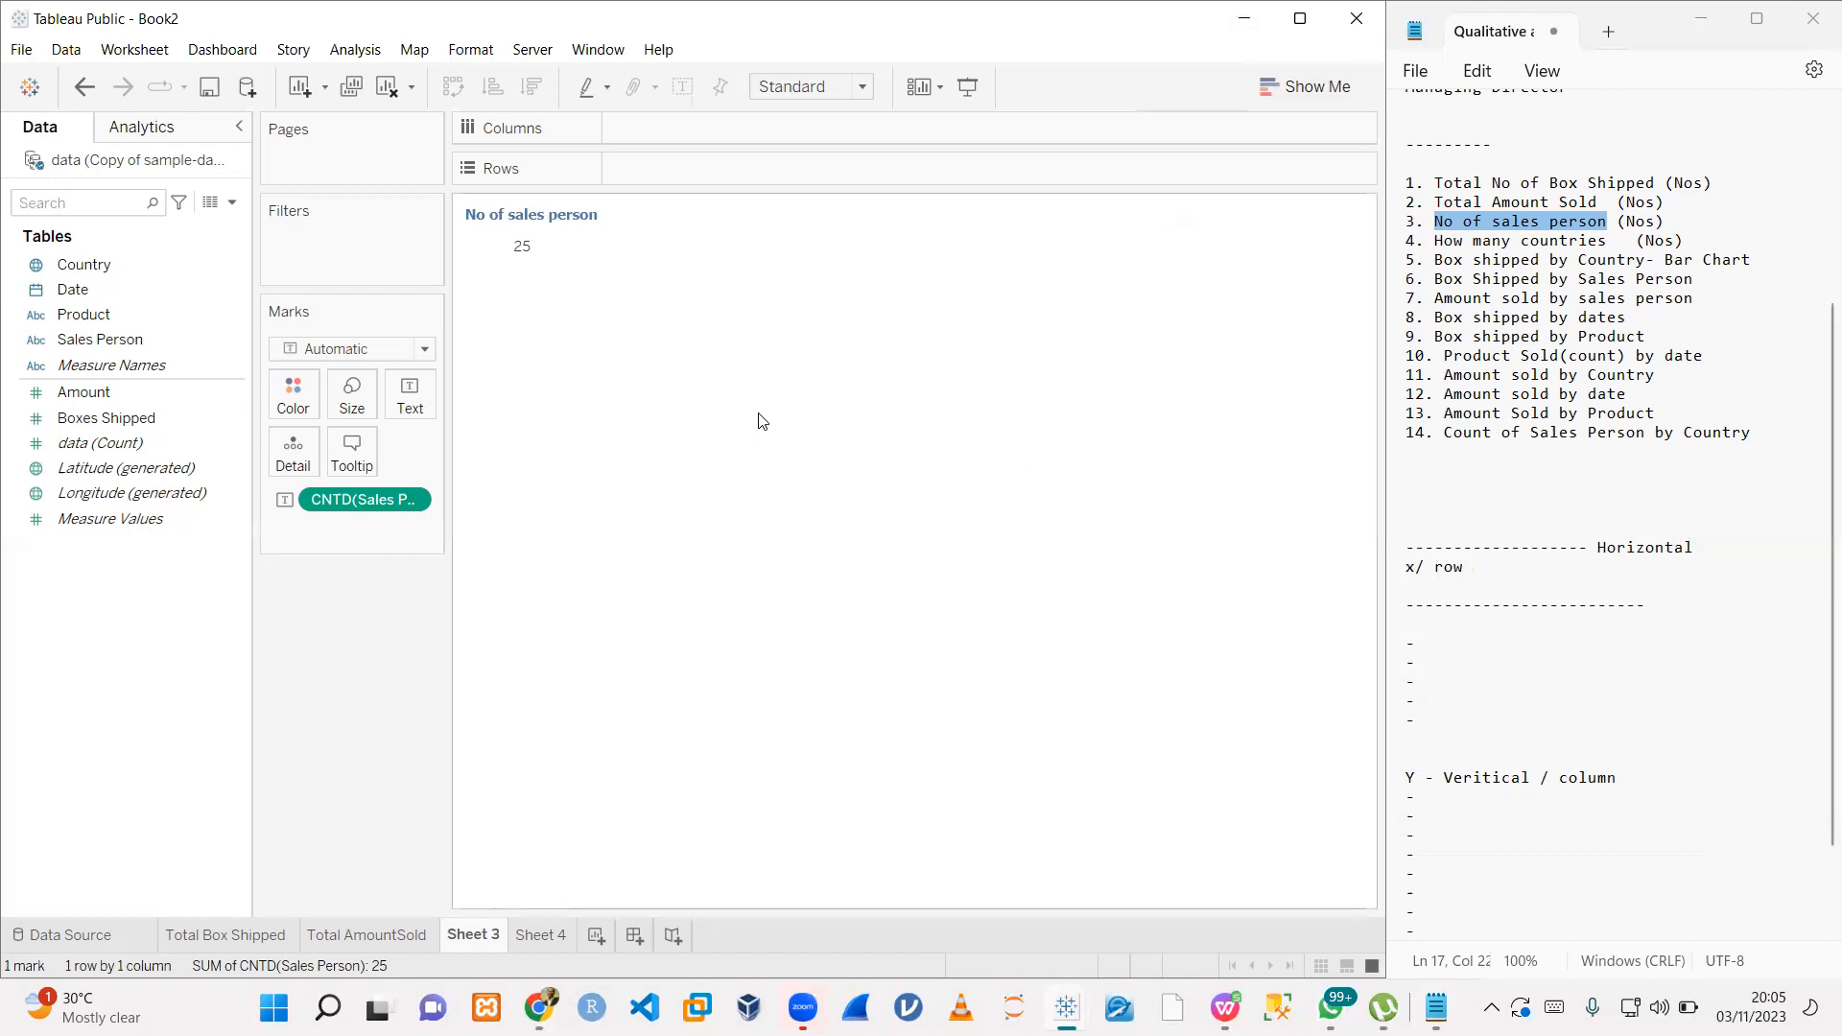
- Try the "No of sales person" title text at size 8 and set it back to size 9
double_click(576, 221)
click(1284, 511)
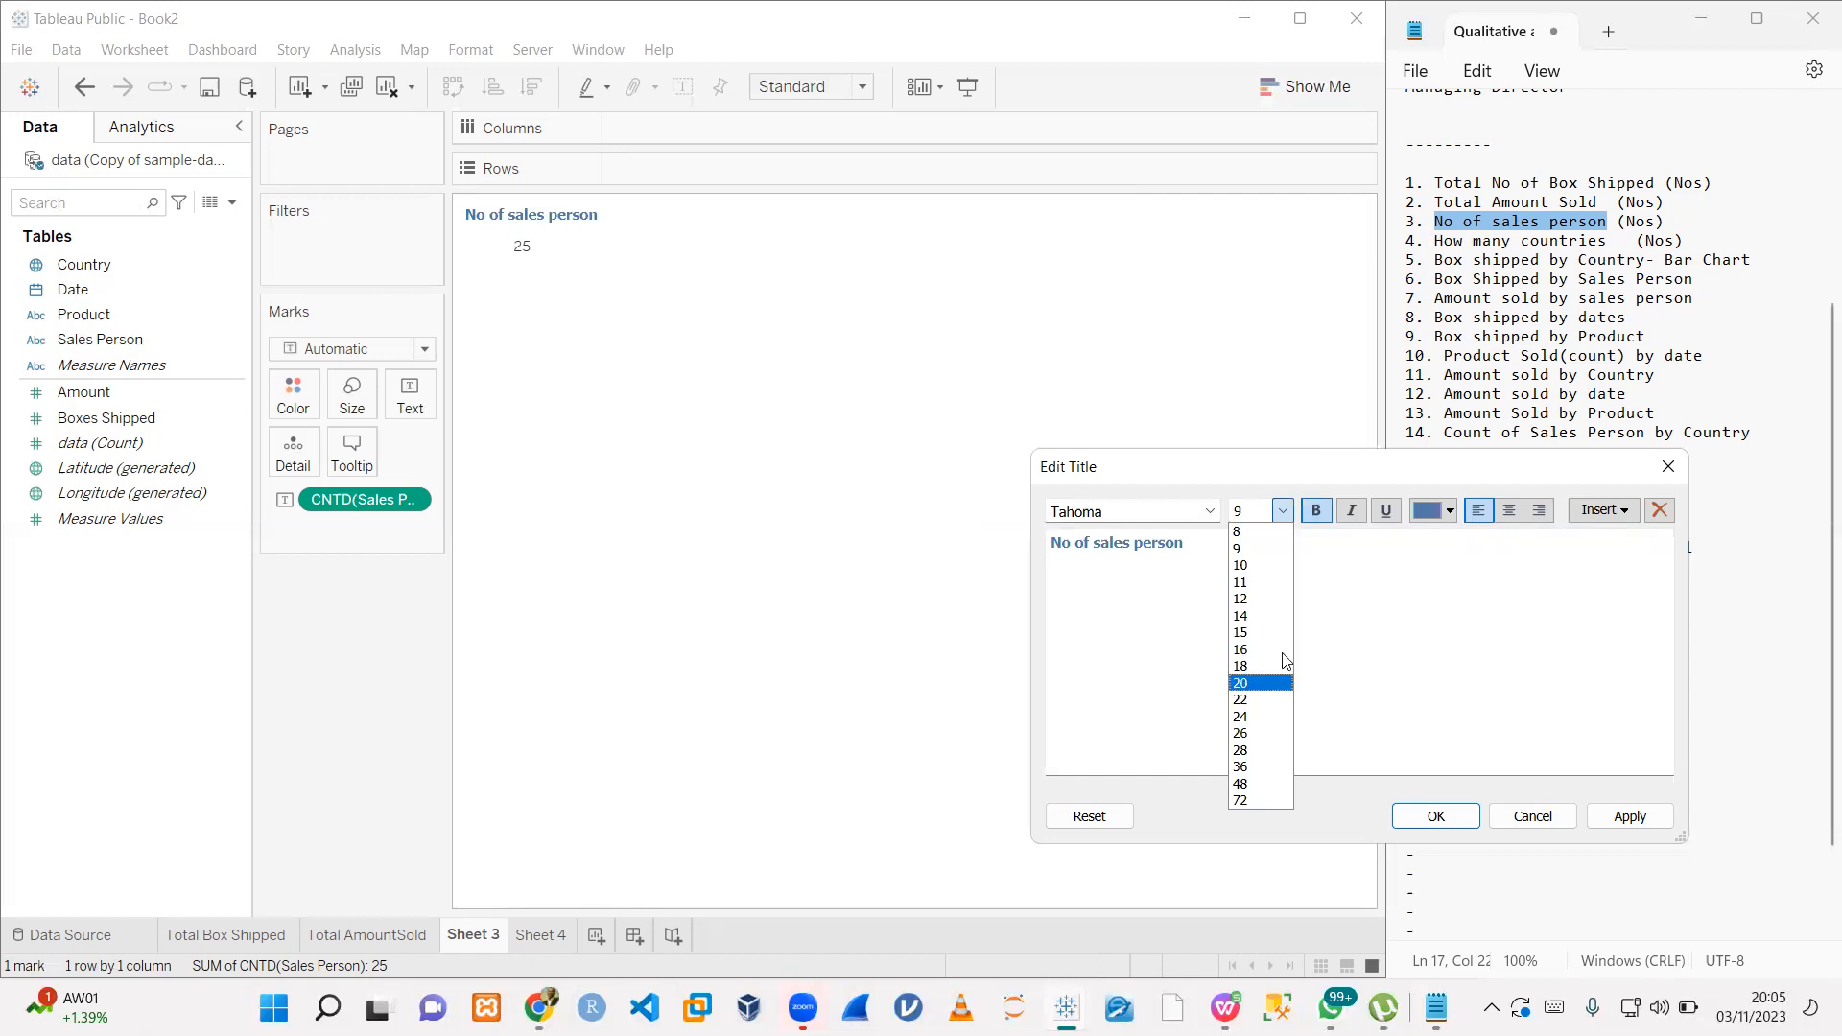
click(1259, 530)
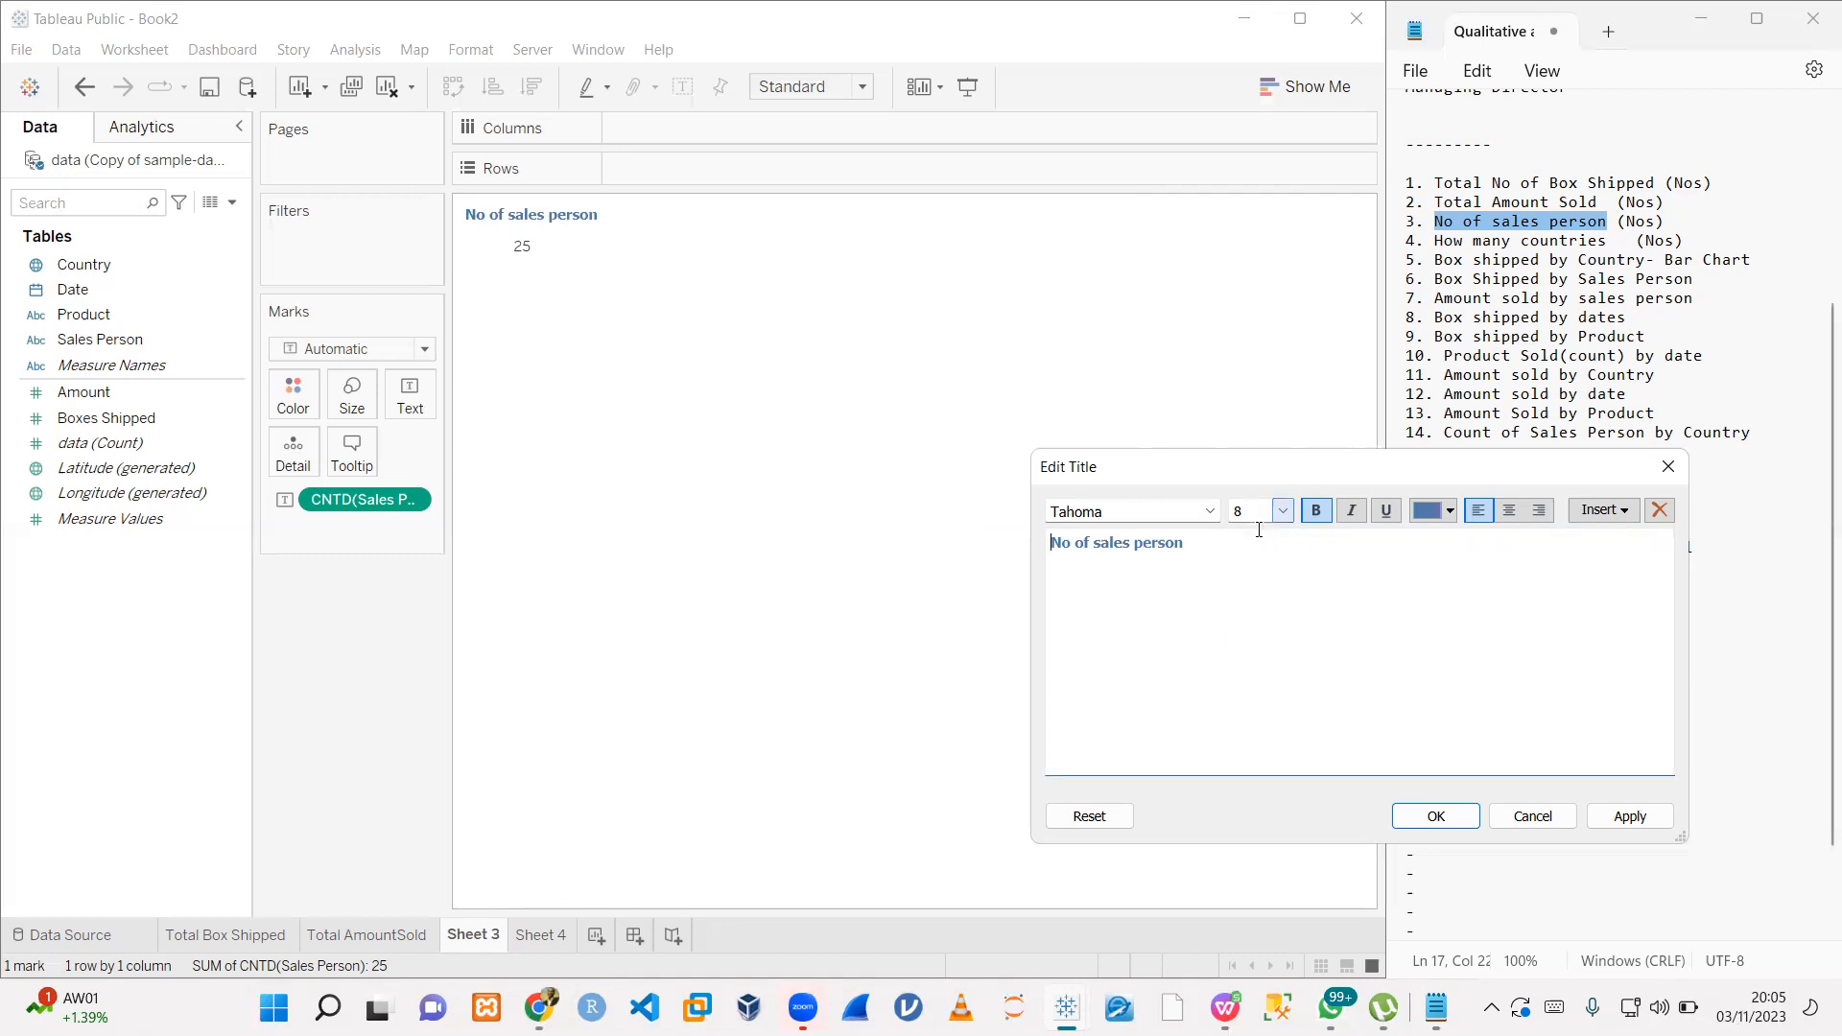
click(1282, 511)
click(1178, 541)
drag(1186, 539, 991, 533)
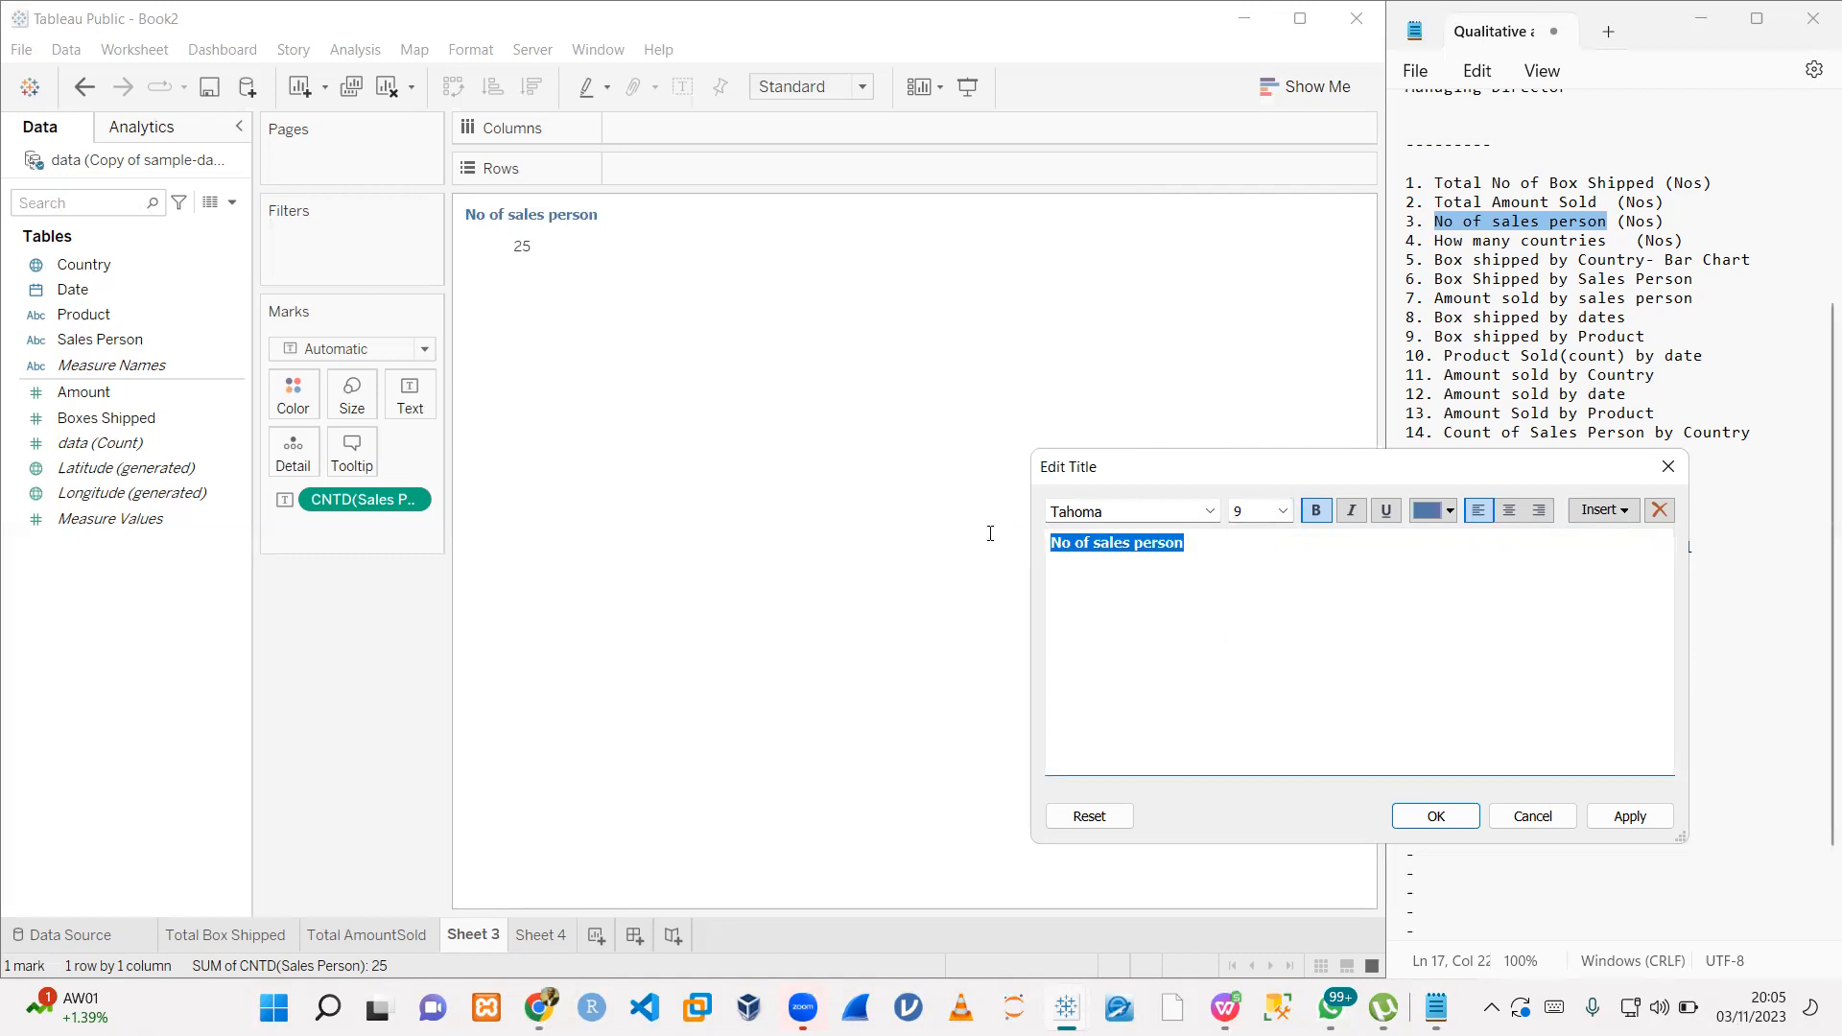
click(1283, 515)
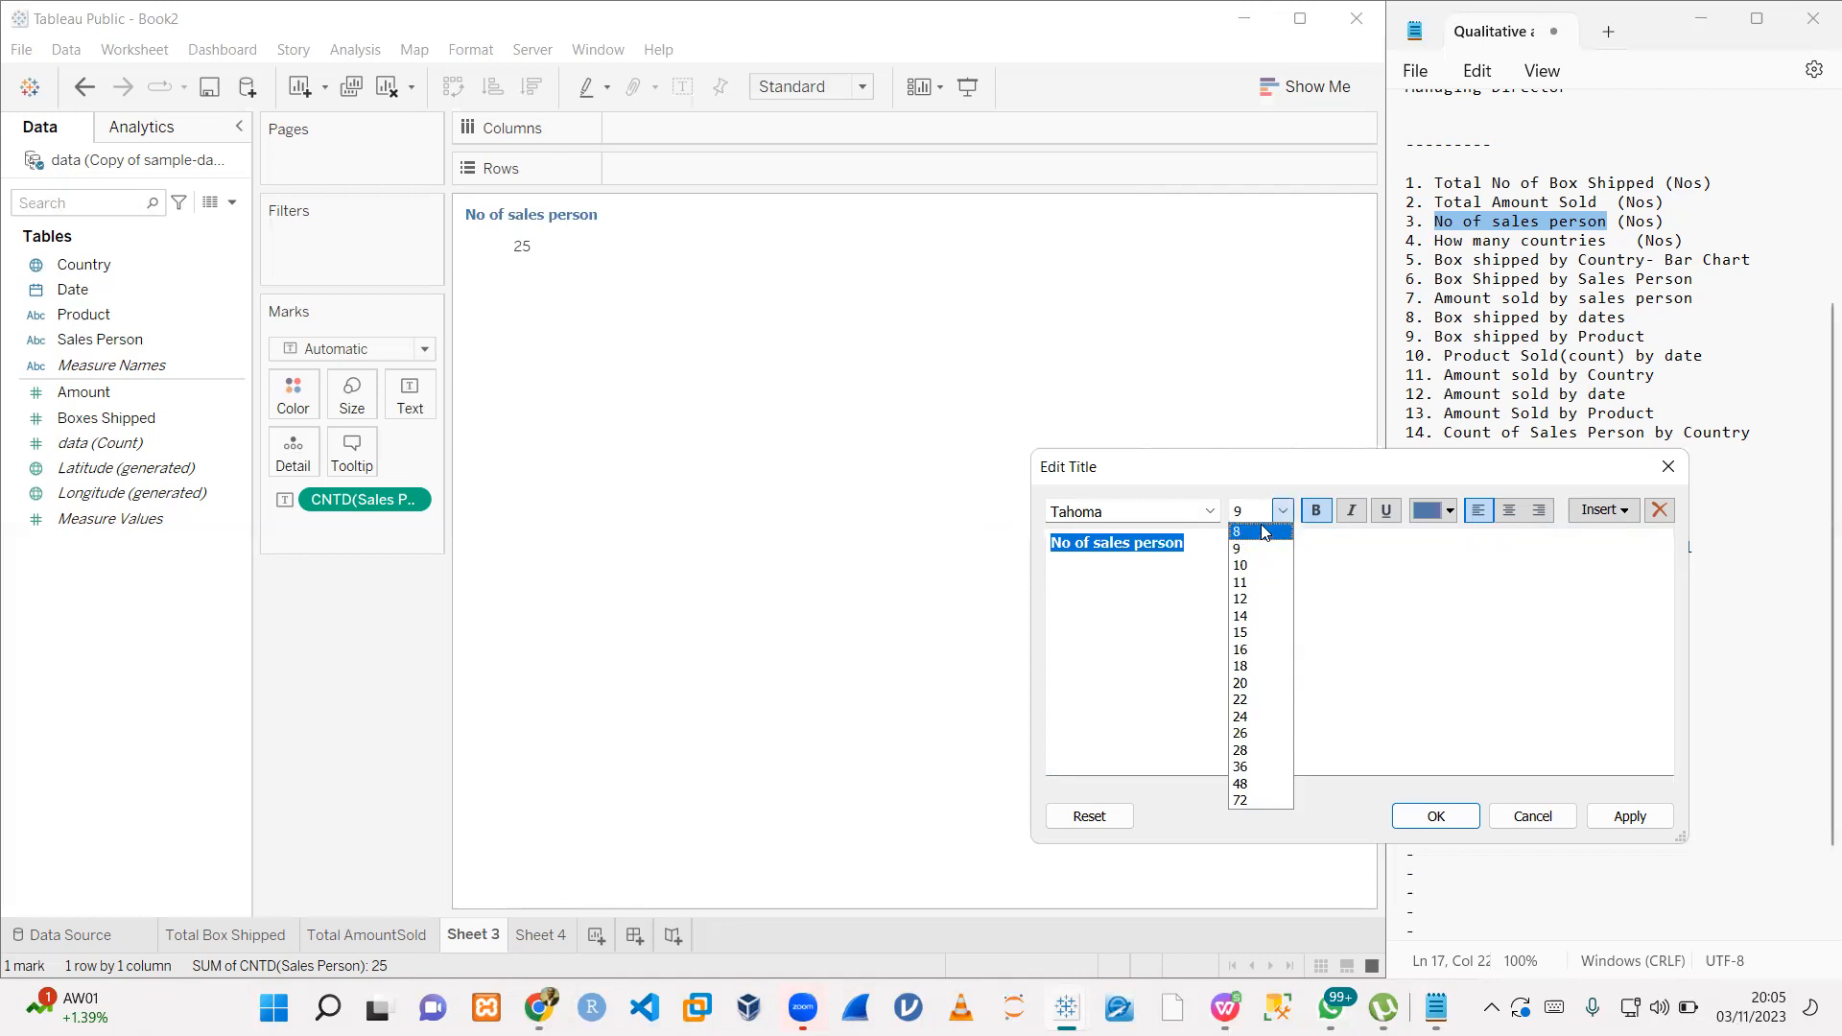
click(1243, 532)
click(1283, 511)
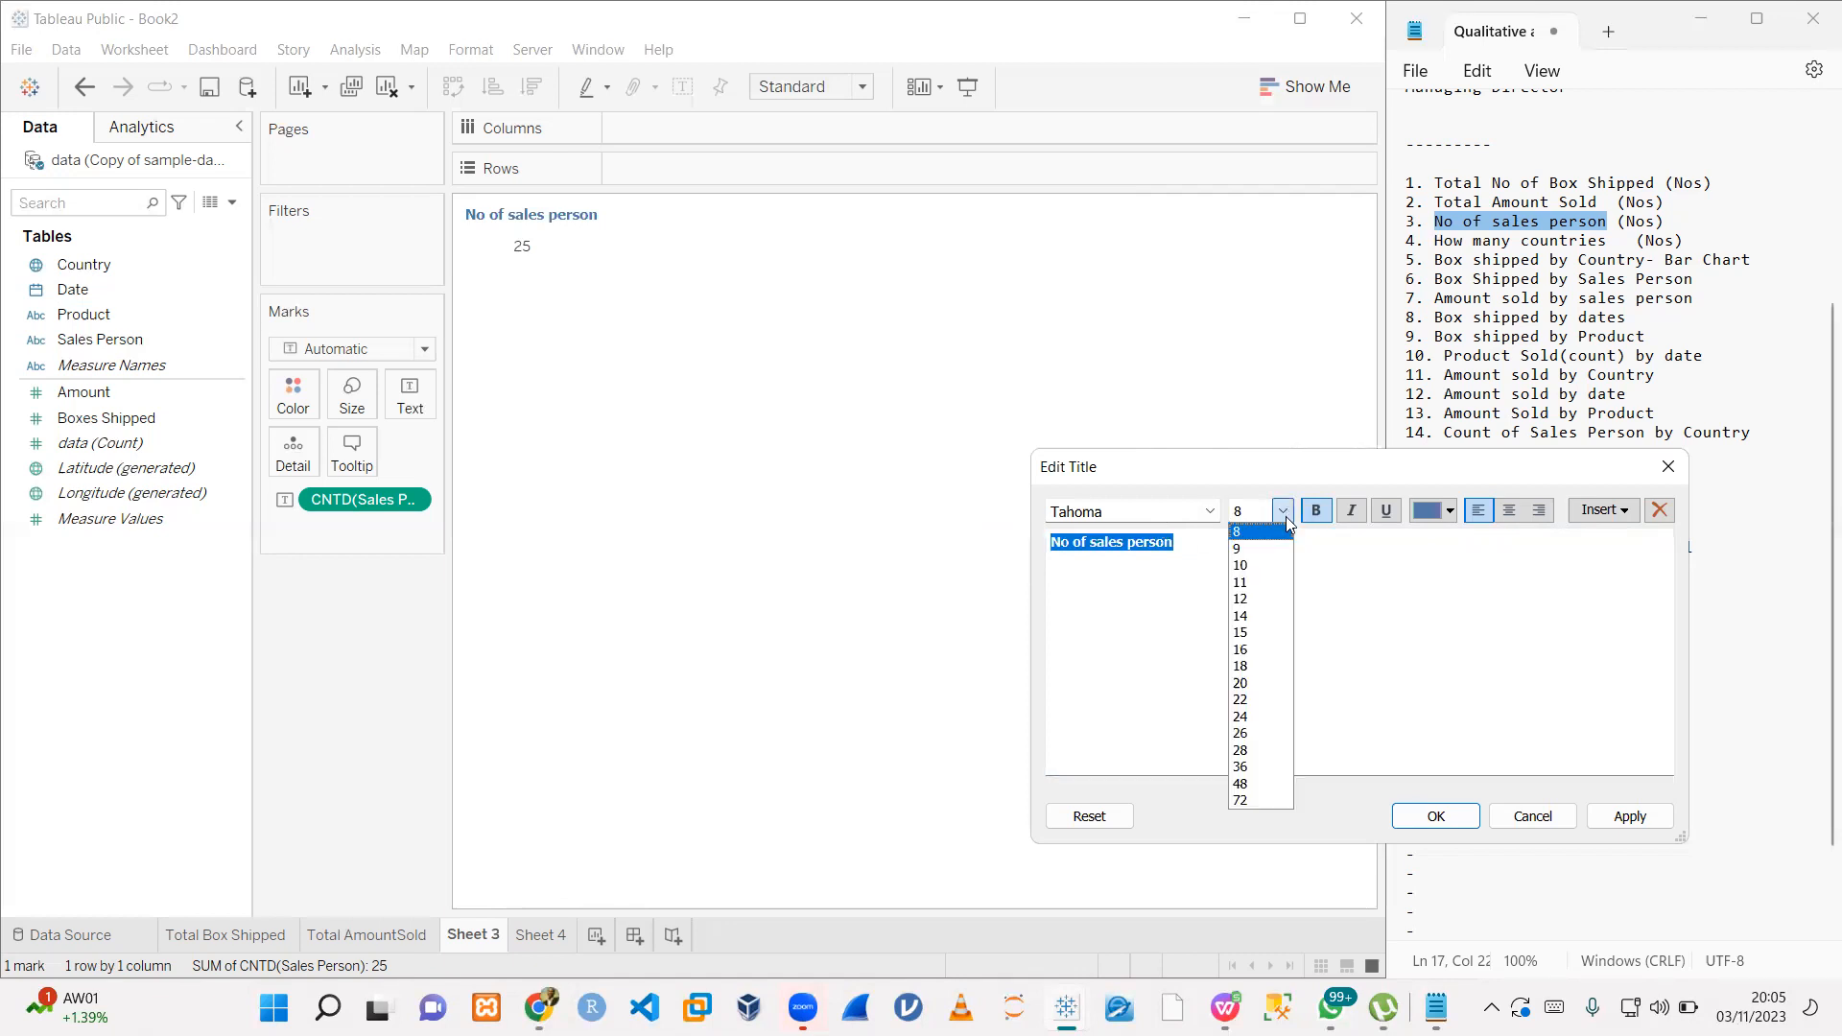
click(1243, 540)
click(1441, 641)
click(1630, 817)
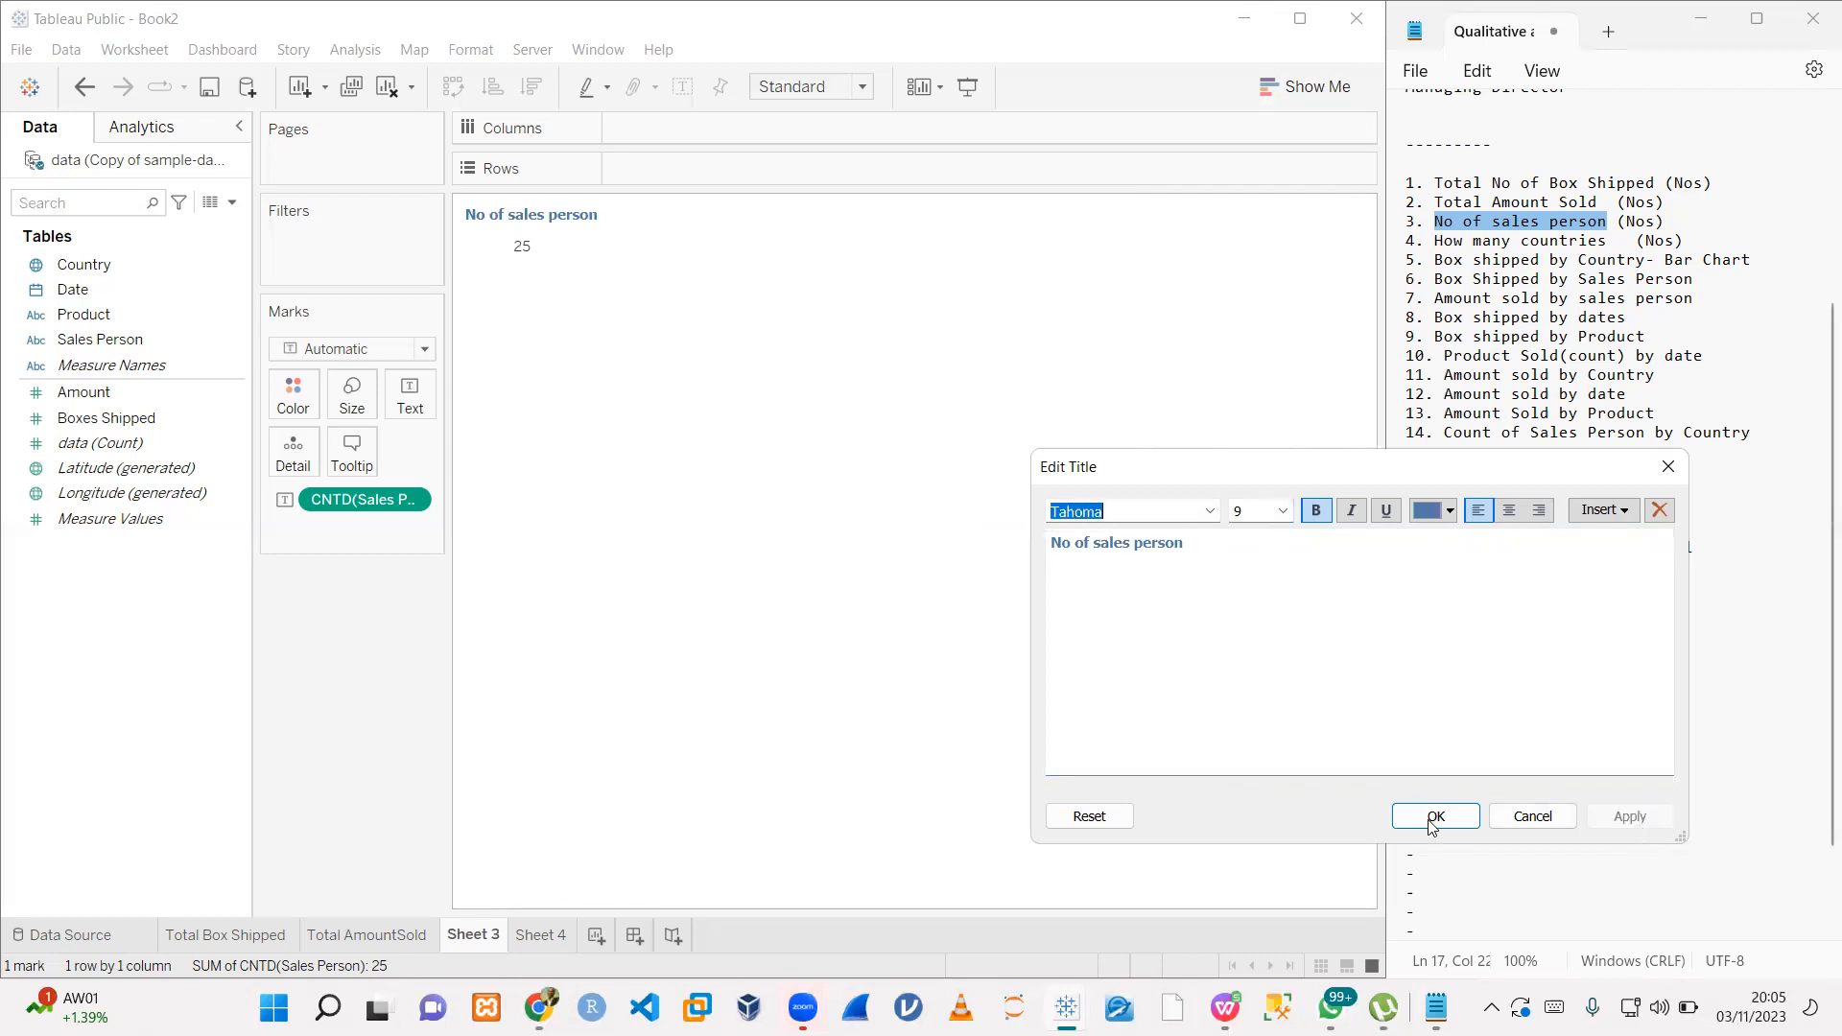
click(1436, 816)
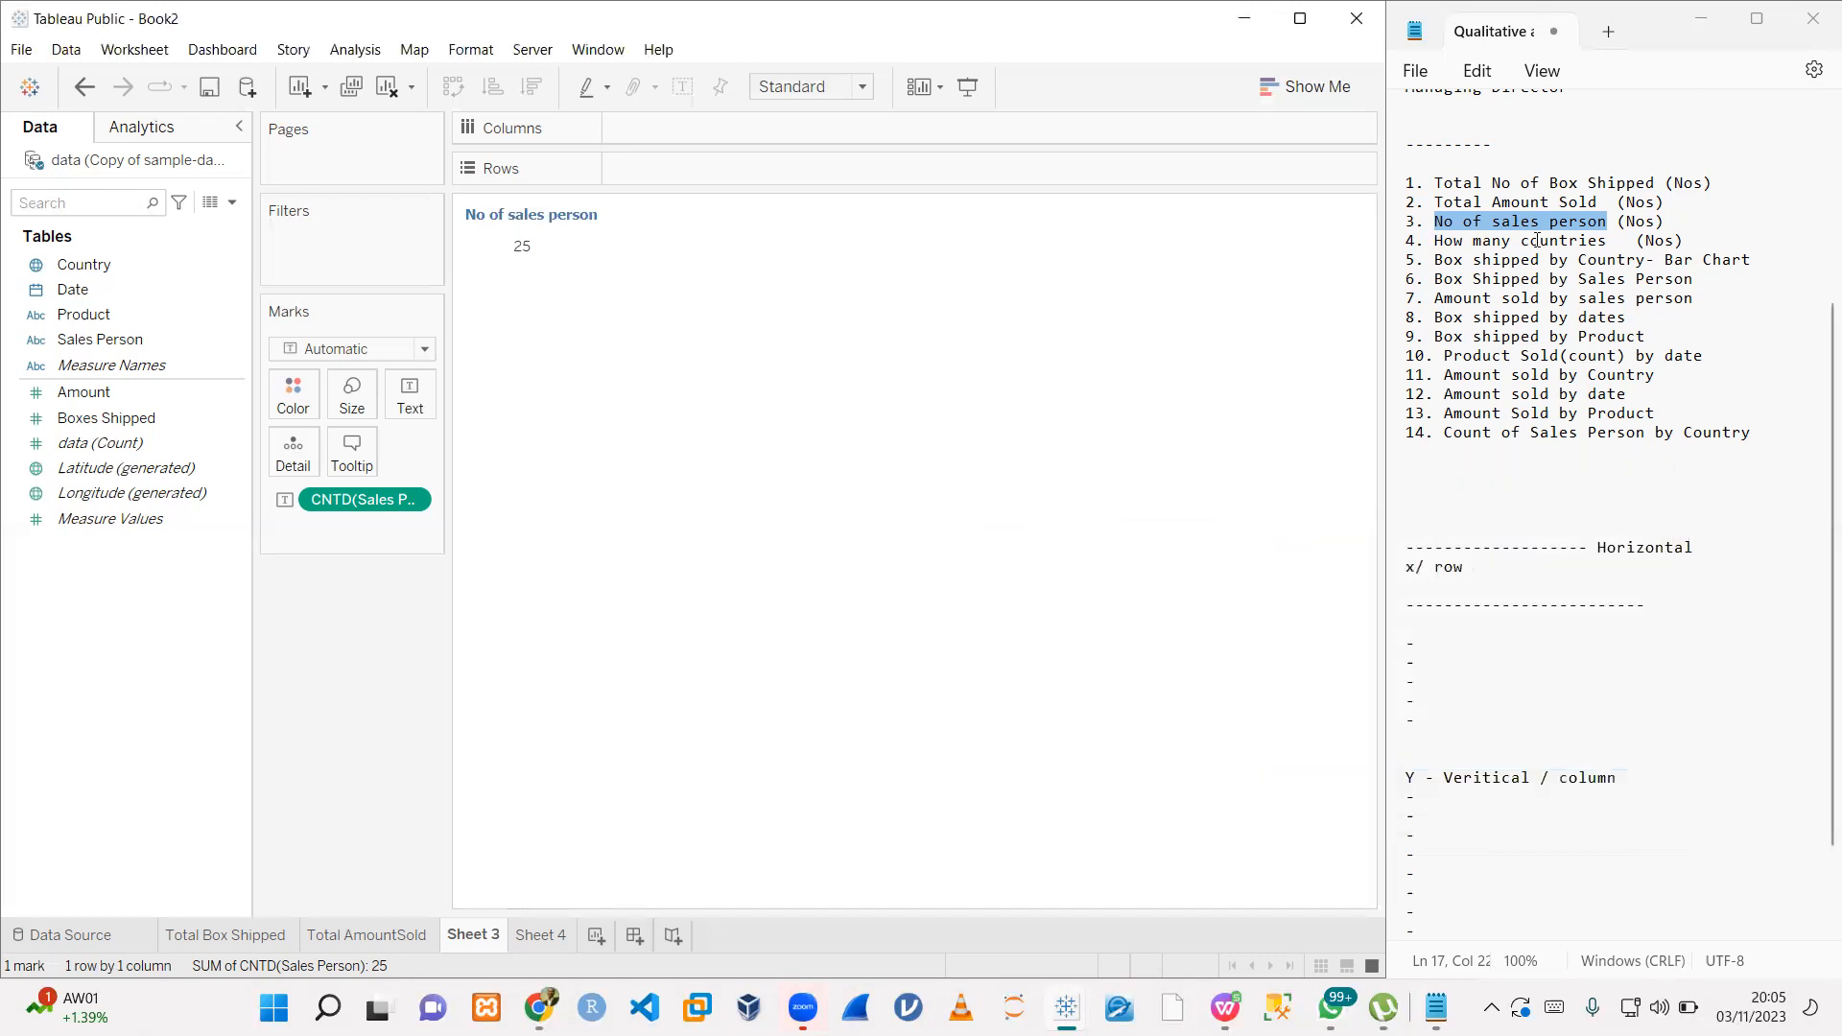
- Highlight "How many countries" in the note and rename Sheet 3 as "No of Sales Person"
drag(1608, 241, 1437, 240)
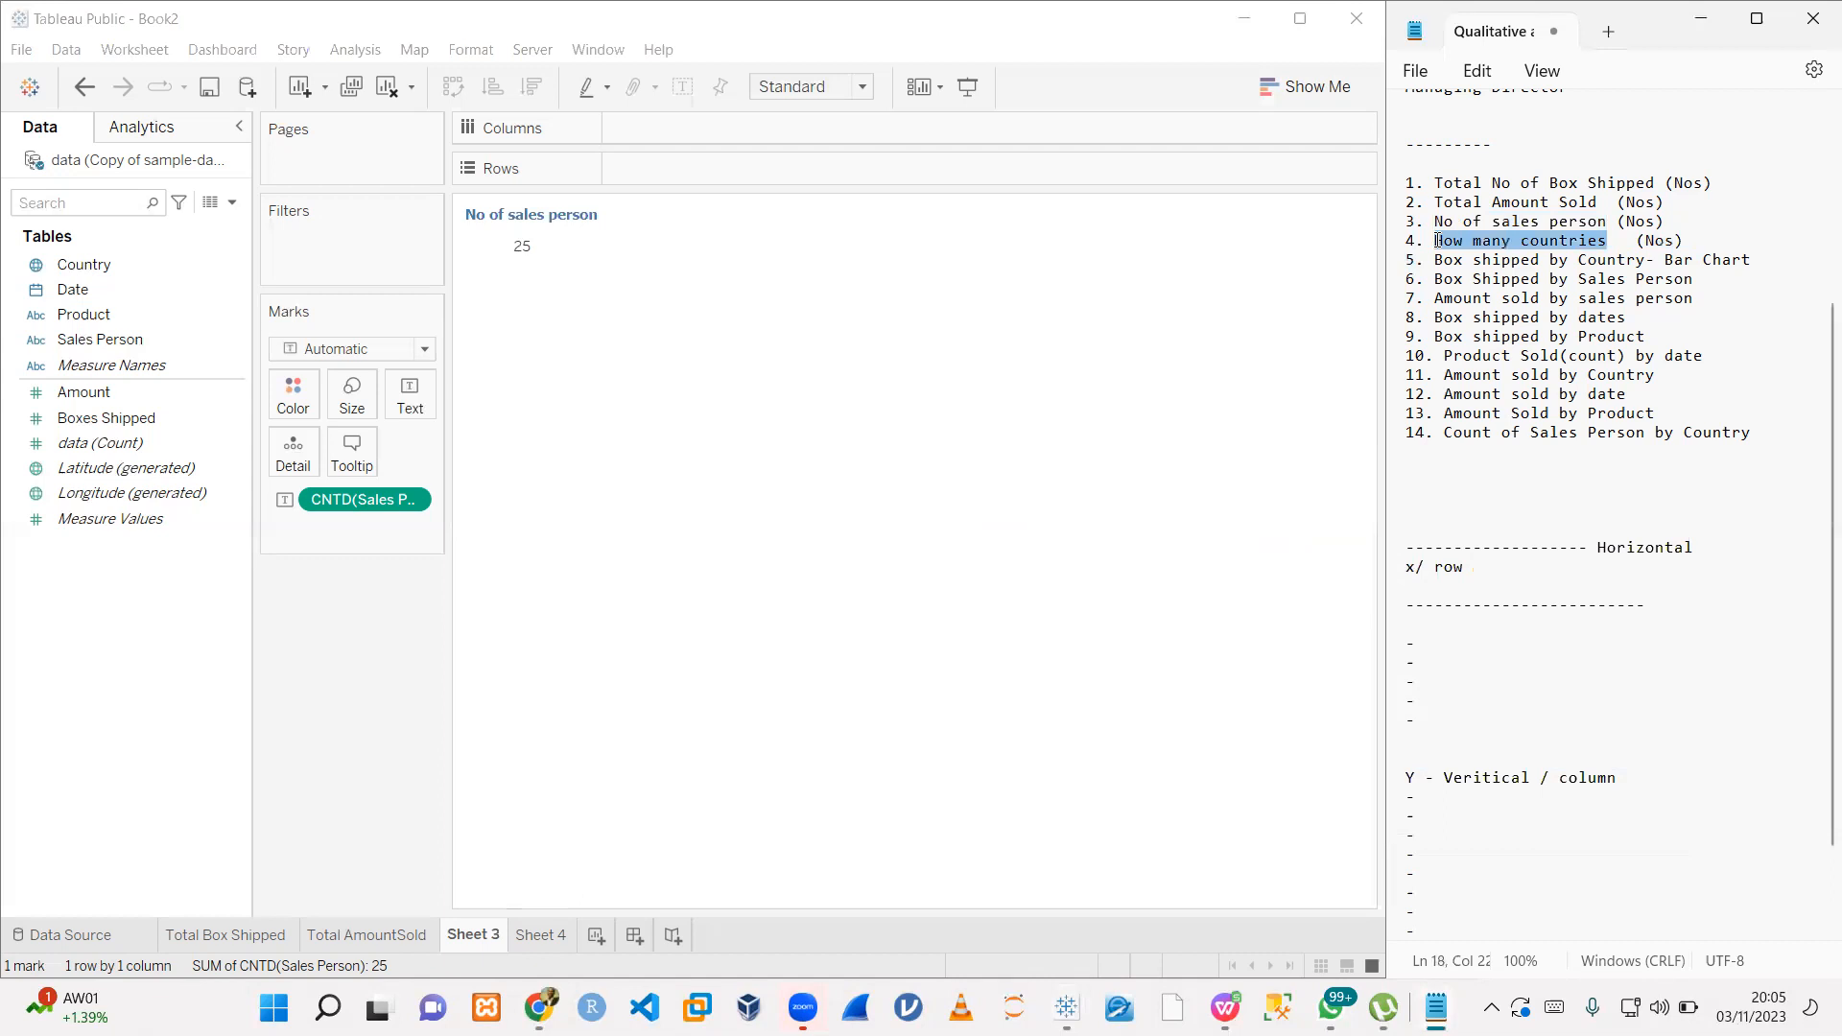
right_click(467, 935)
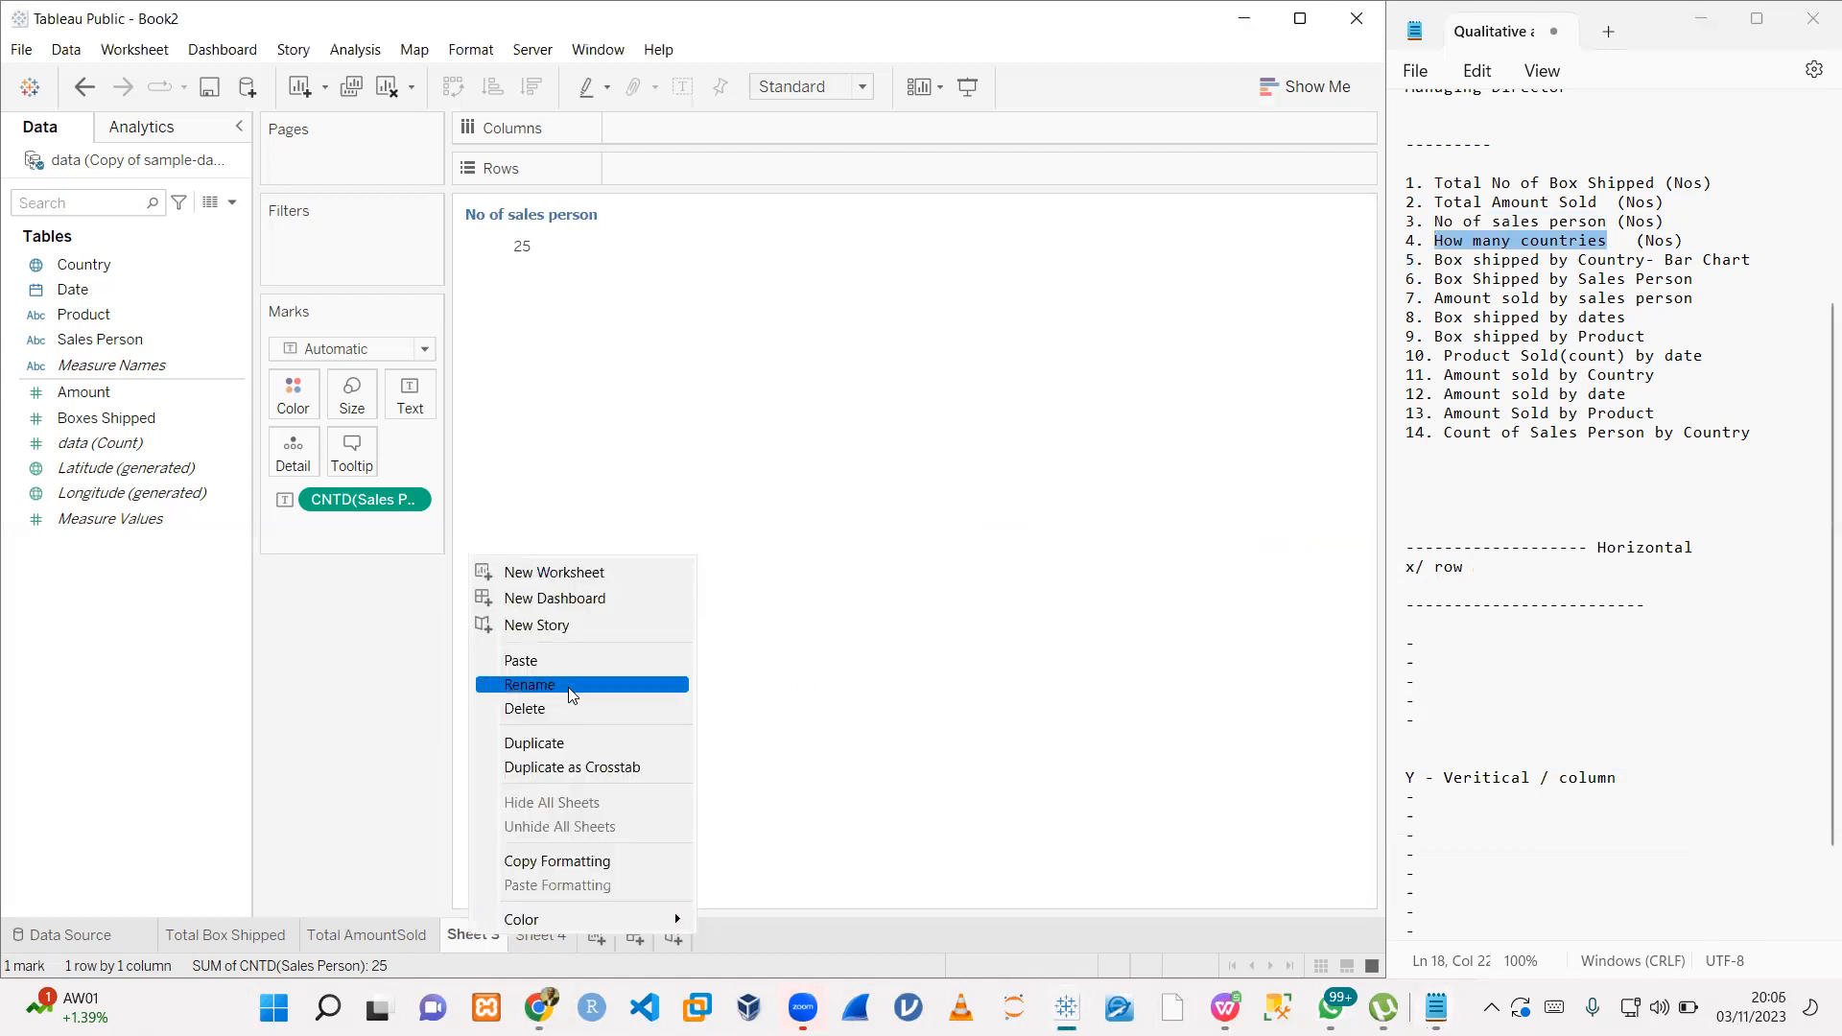
click(572, 685)
text(No of Sales Person)
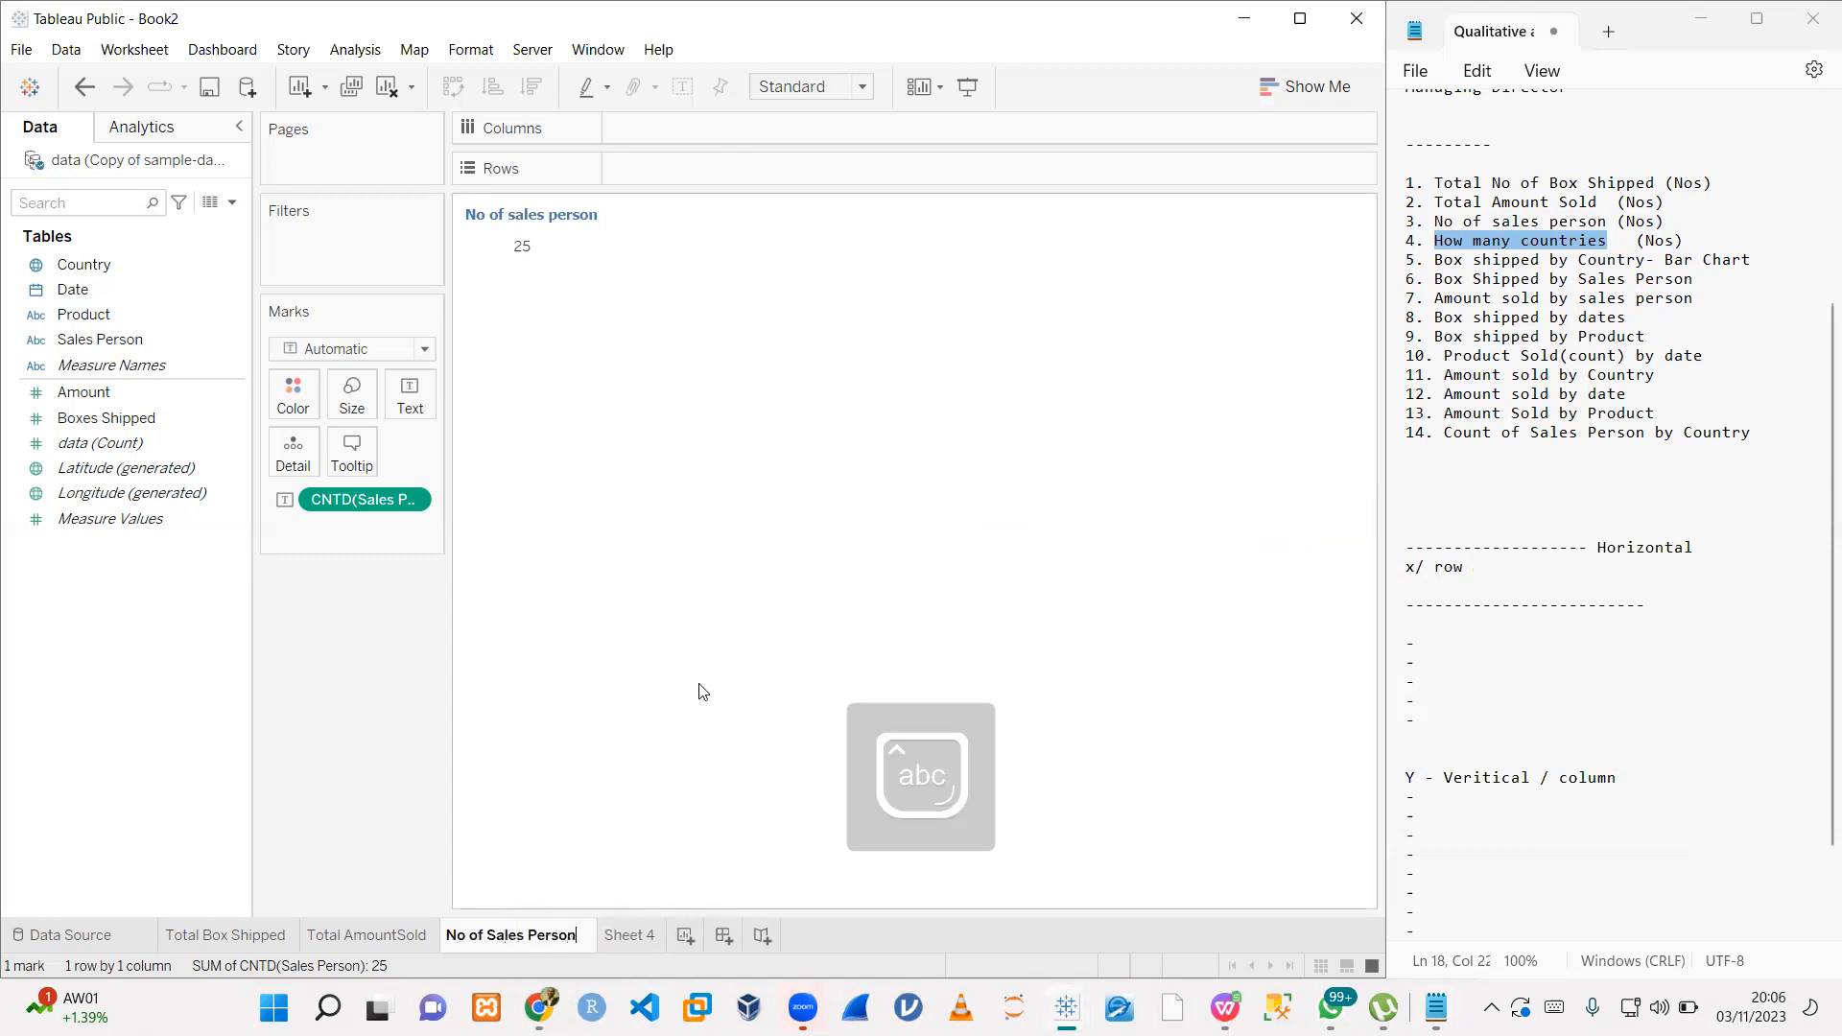
key(Return)
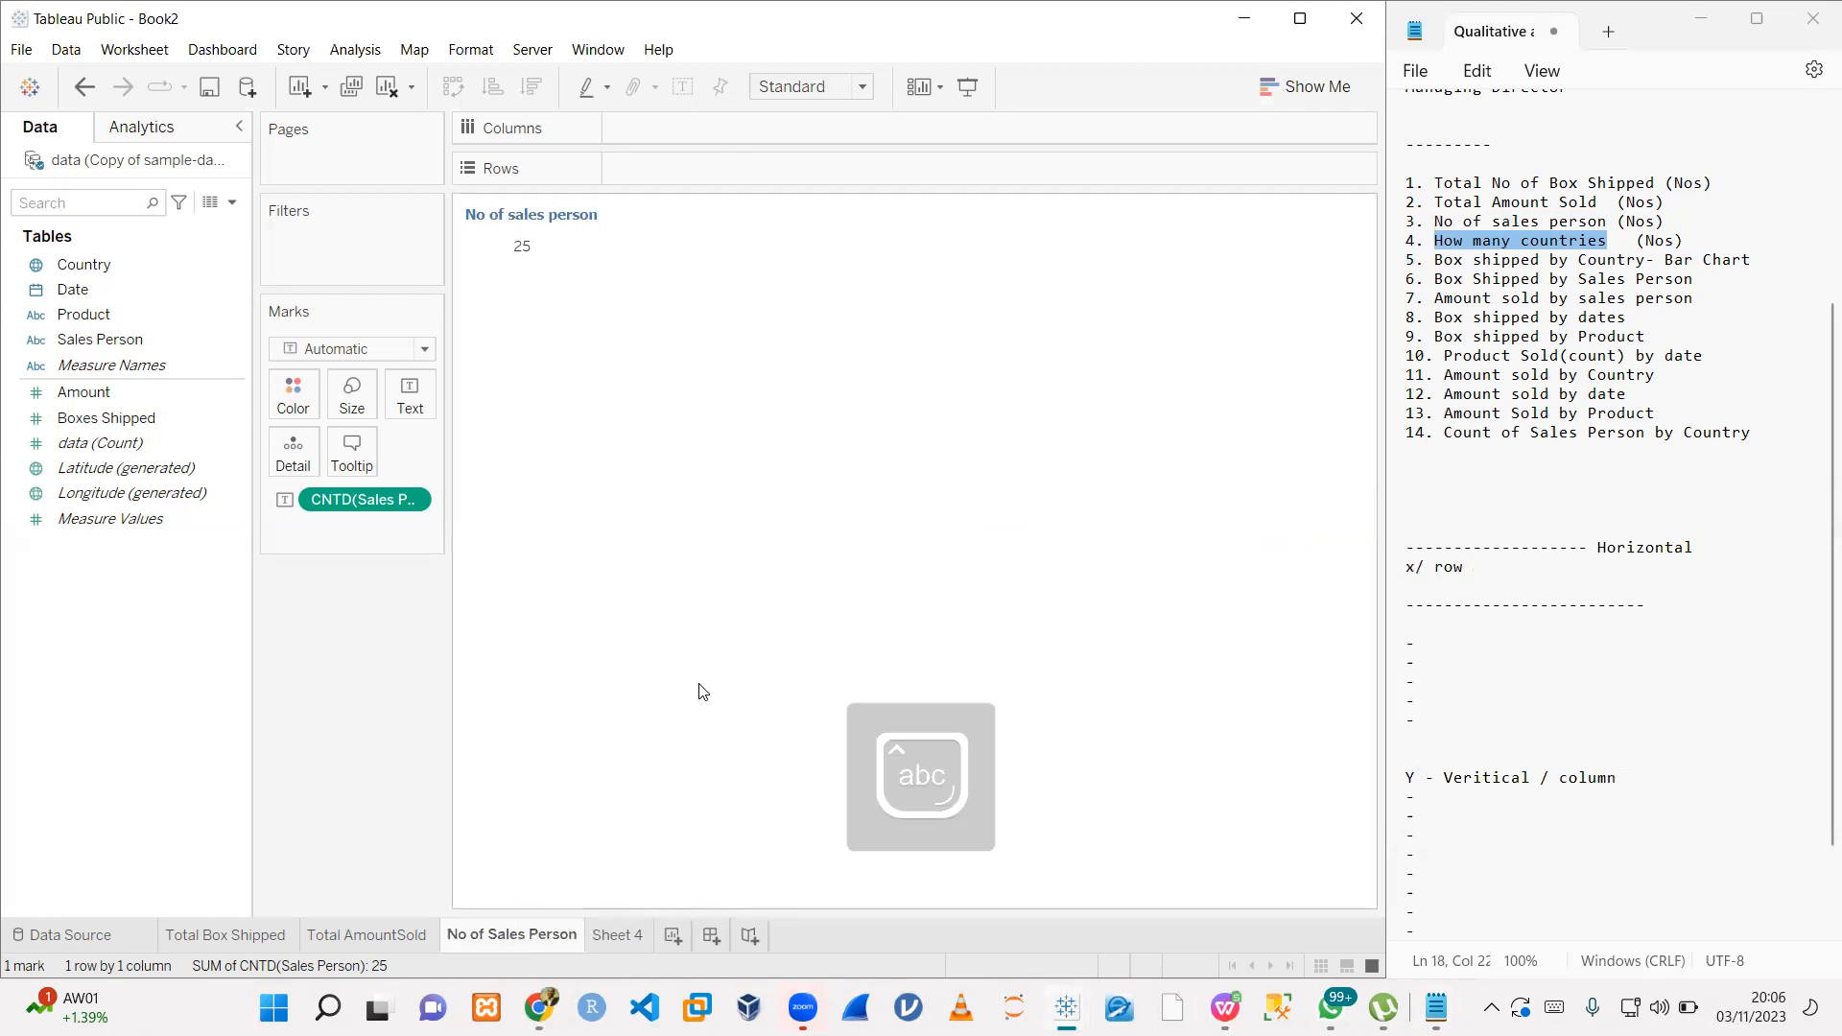
- Open Sheet 4 and place the Country field in the view to plot the countries on a map
click(615, 938)
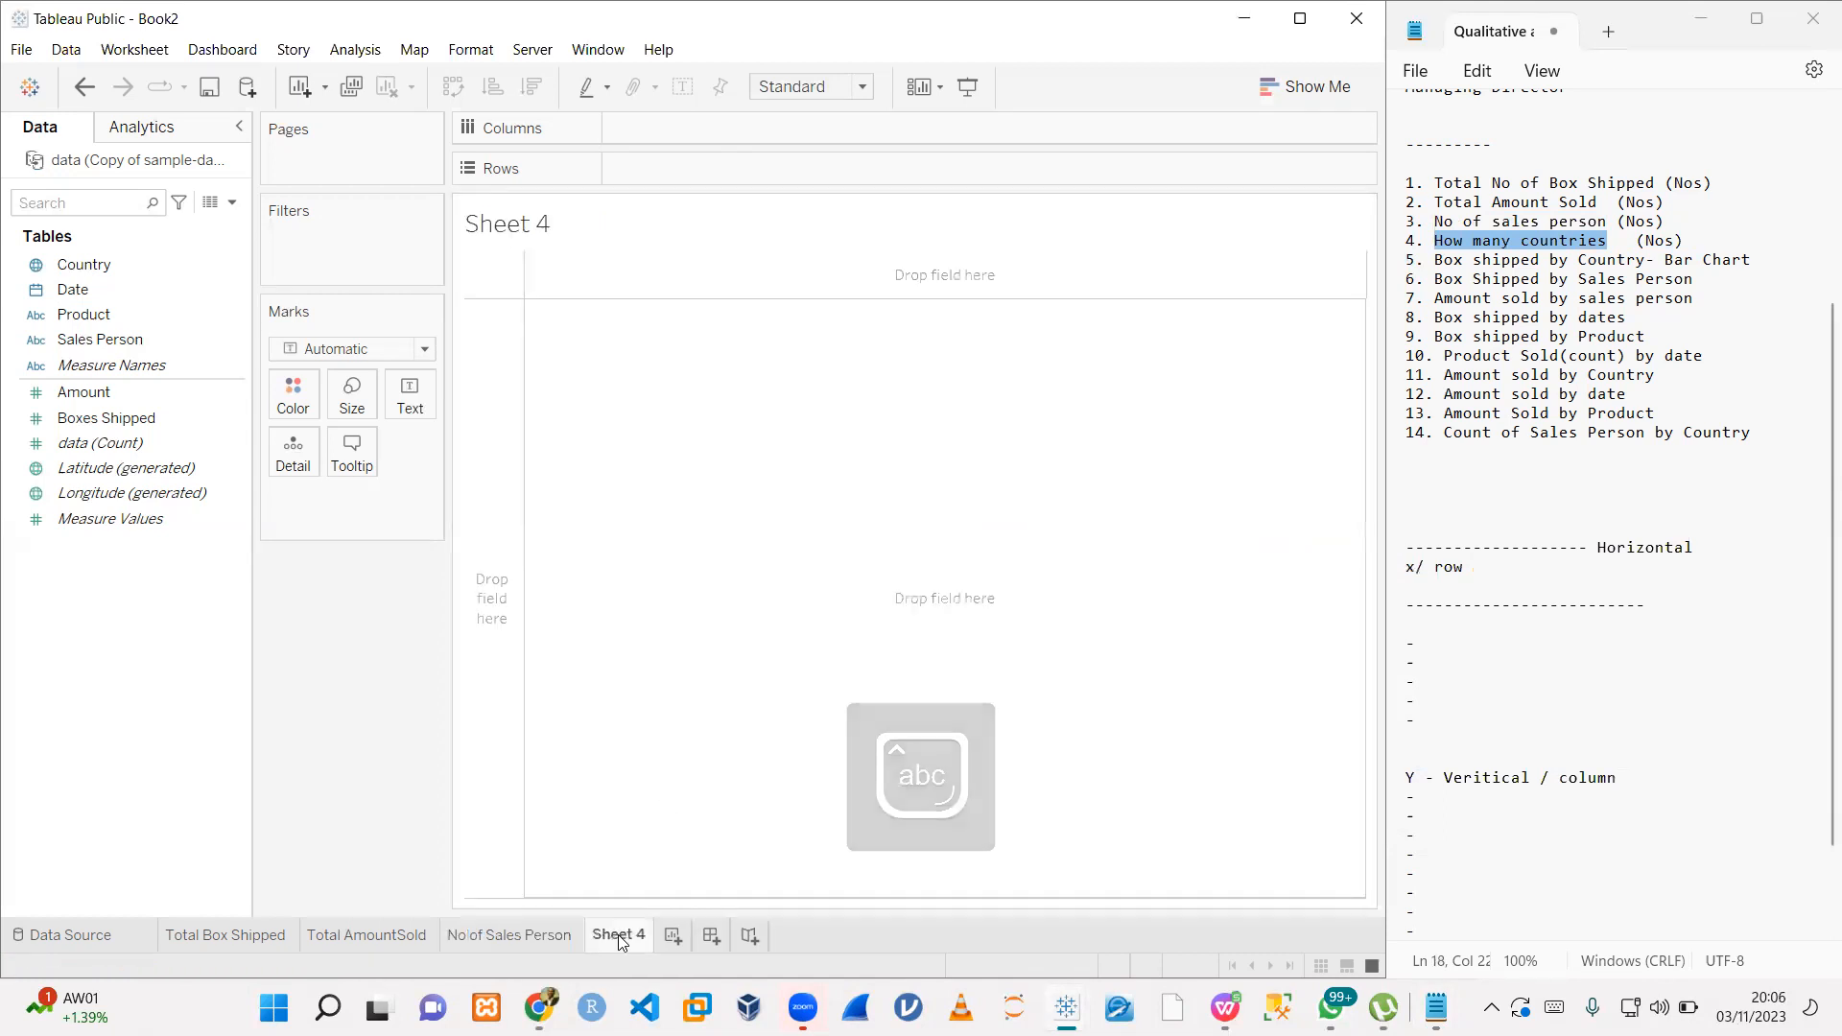
click(192, 423)
click(113, 341)
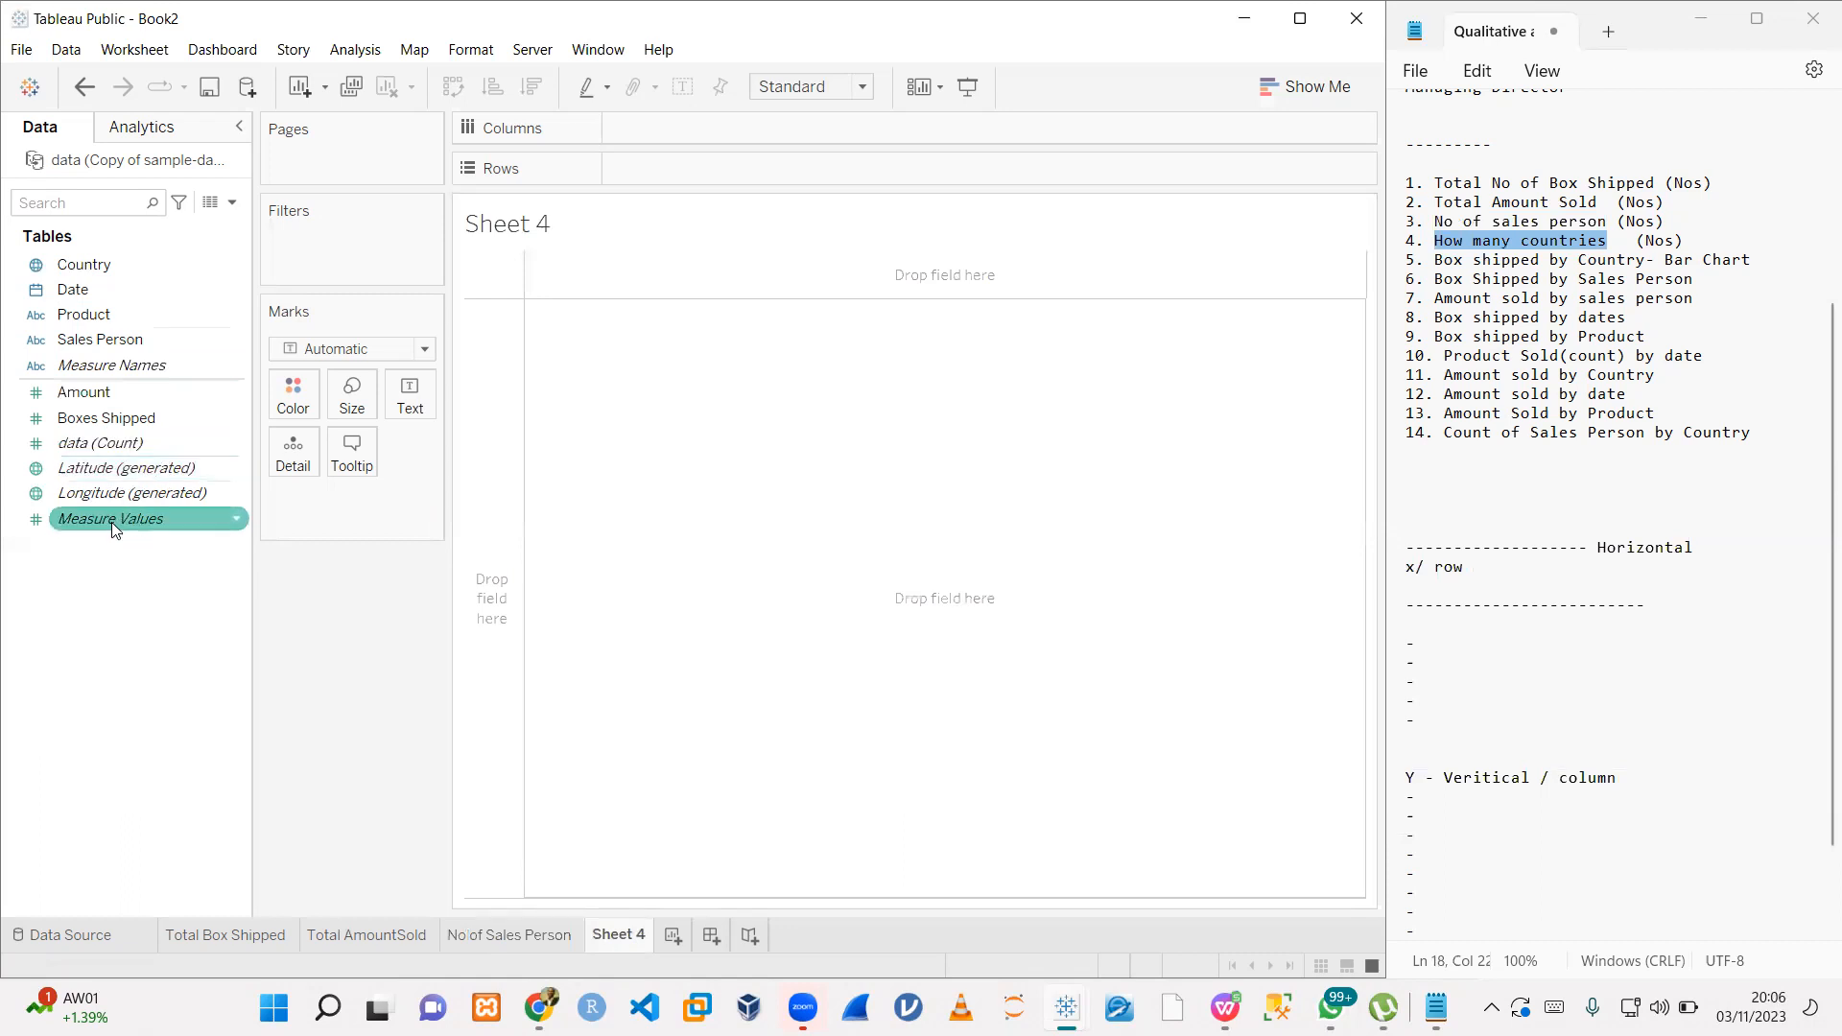
drag(96, 266, 579, 335)
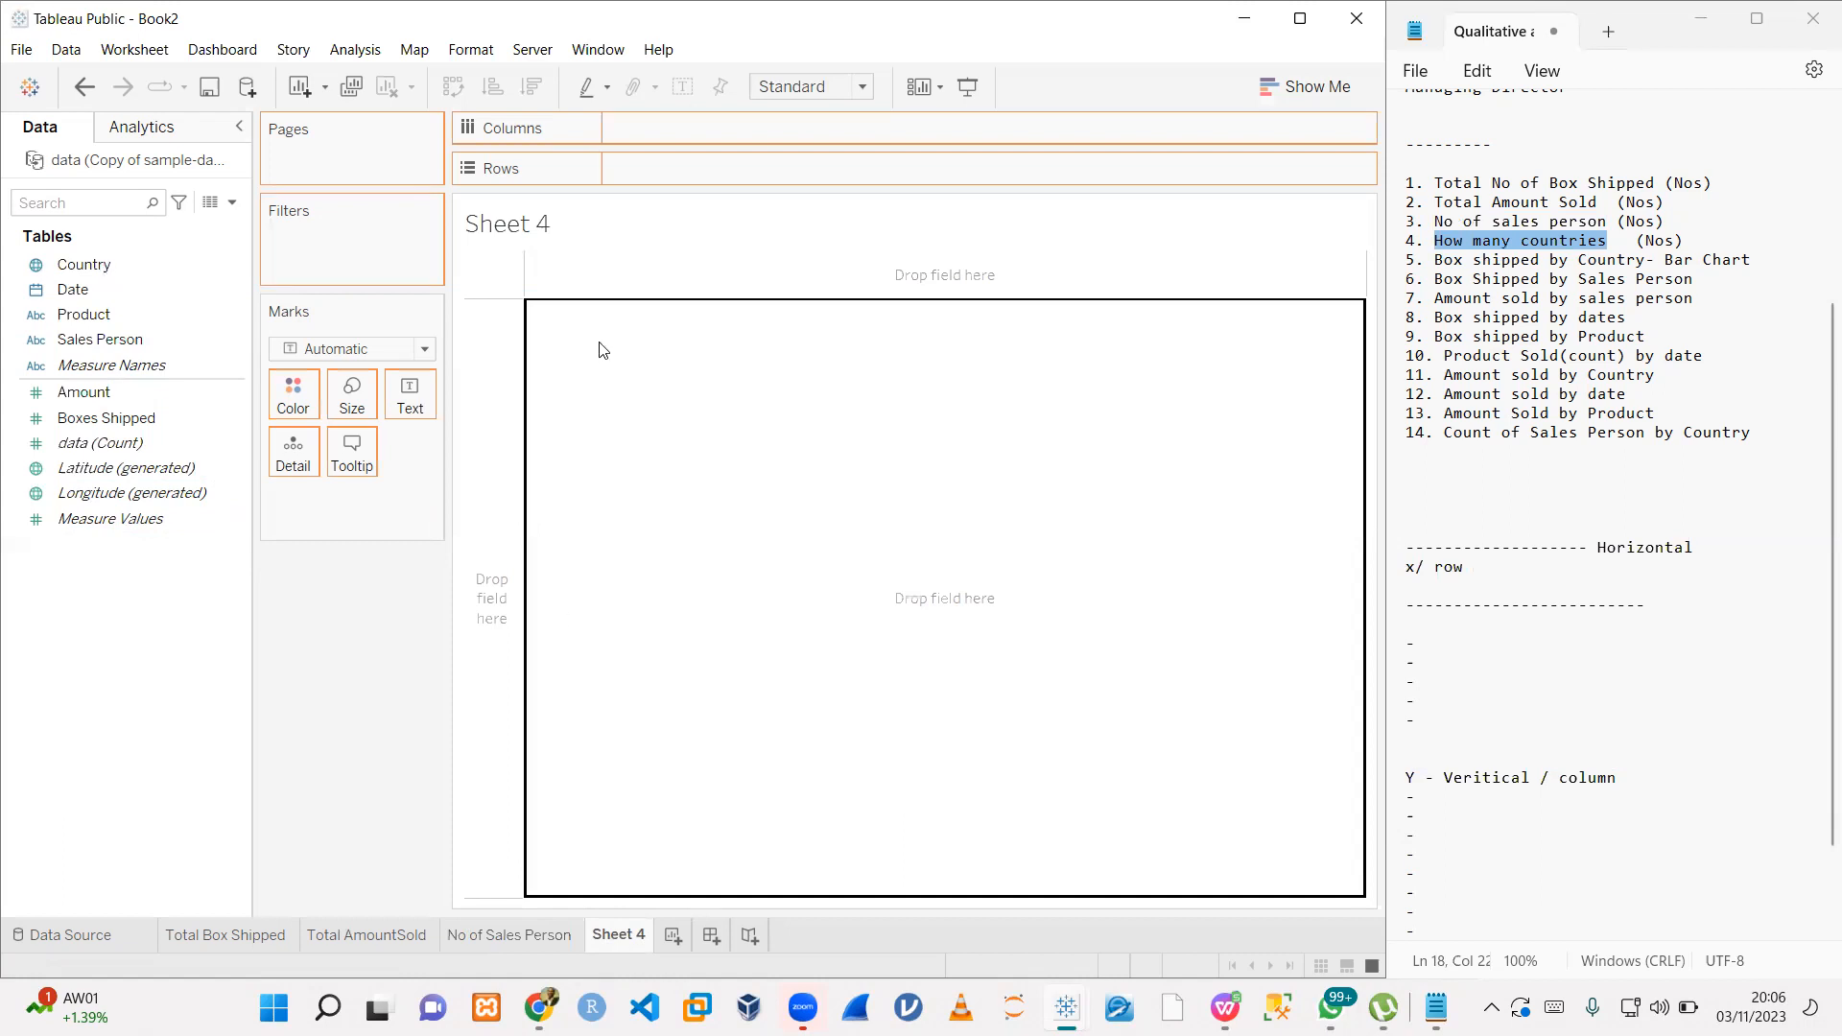
drag(602, 349, 814, 477)
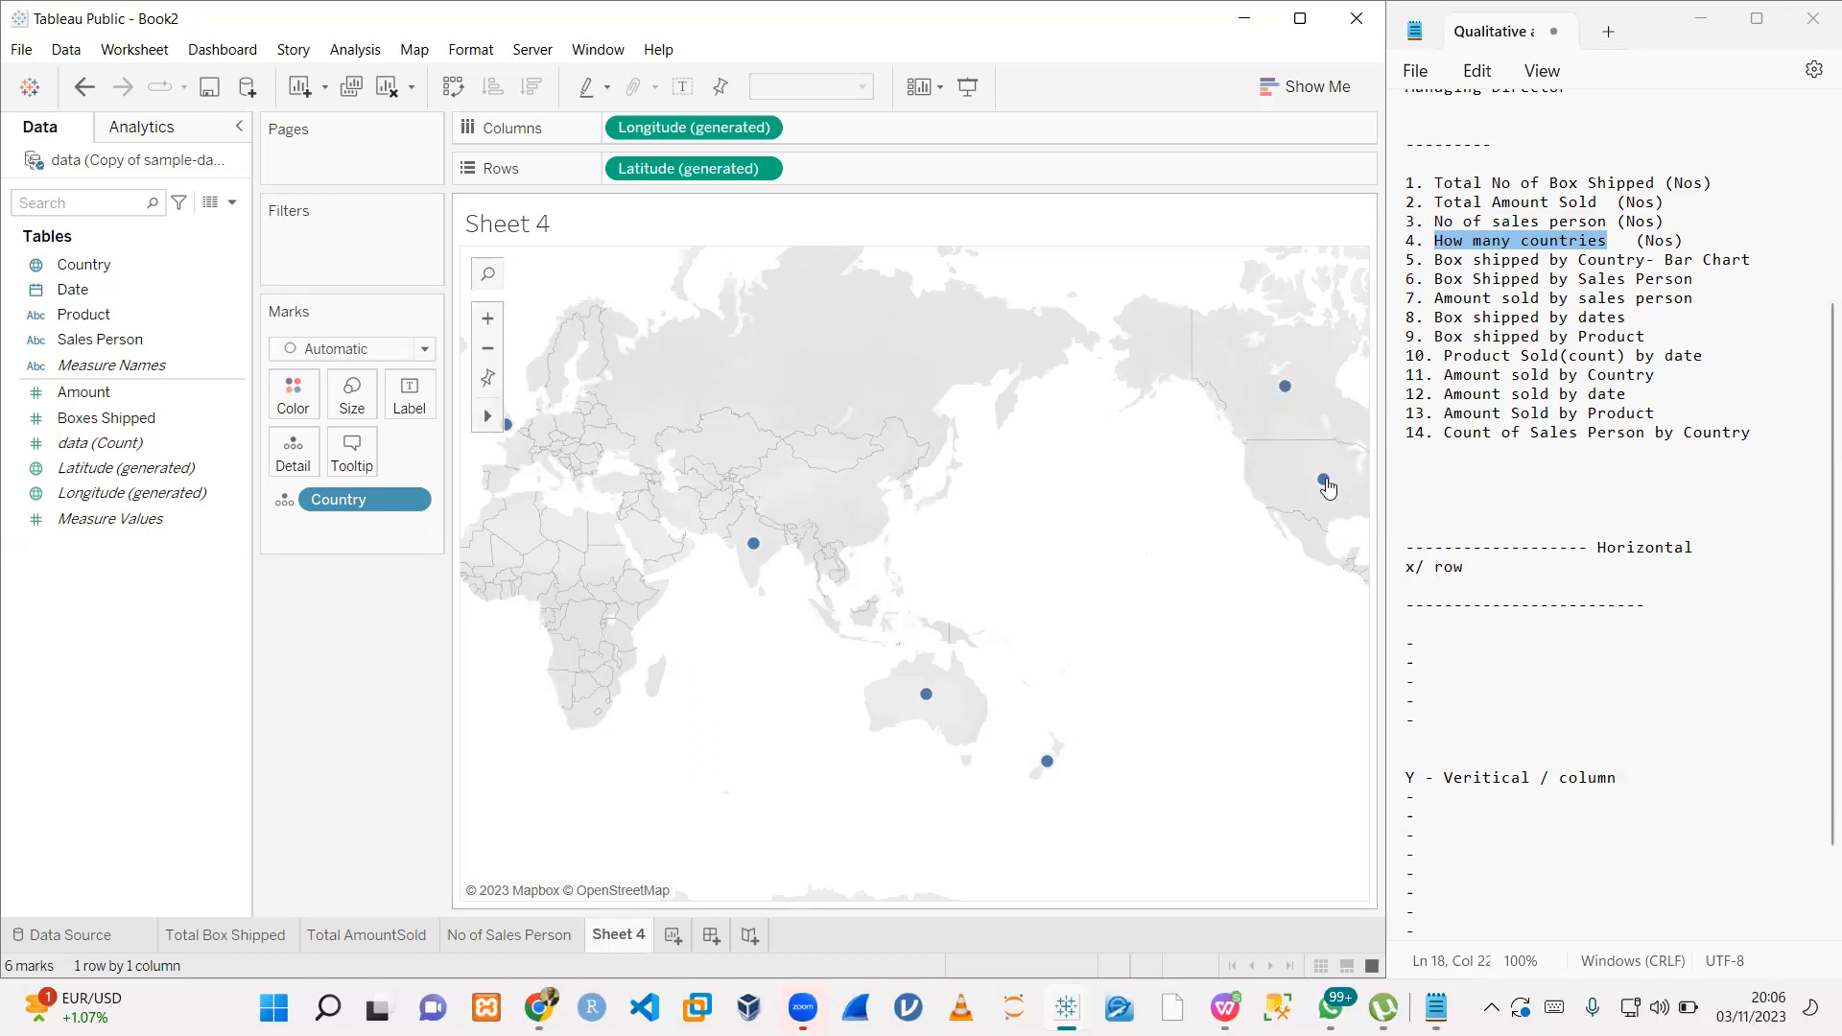
- Inspect the country points on the Sheet 4 map and compare them with the Country column in the WPS spreadsheet
mouse_move(1324, 485)
mouse_move(509, 432)
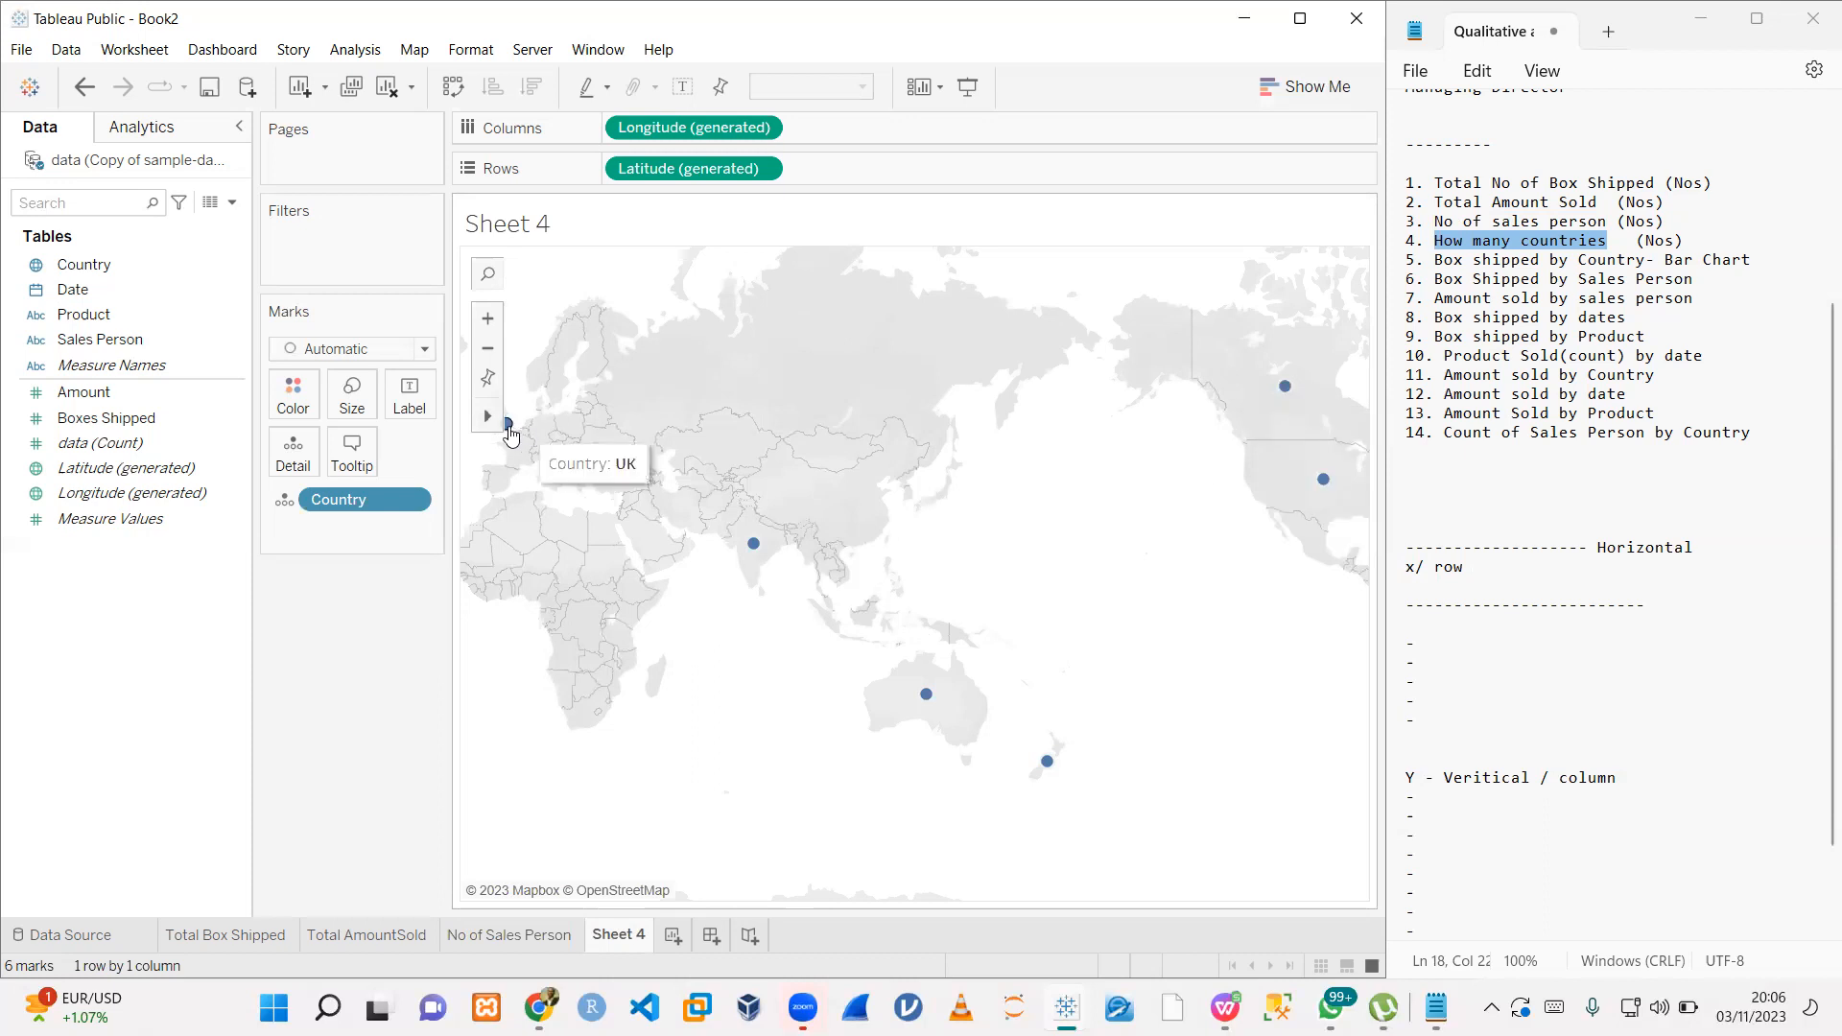
drag(785, 490, 906, 539)
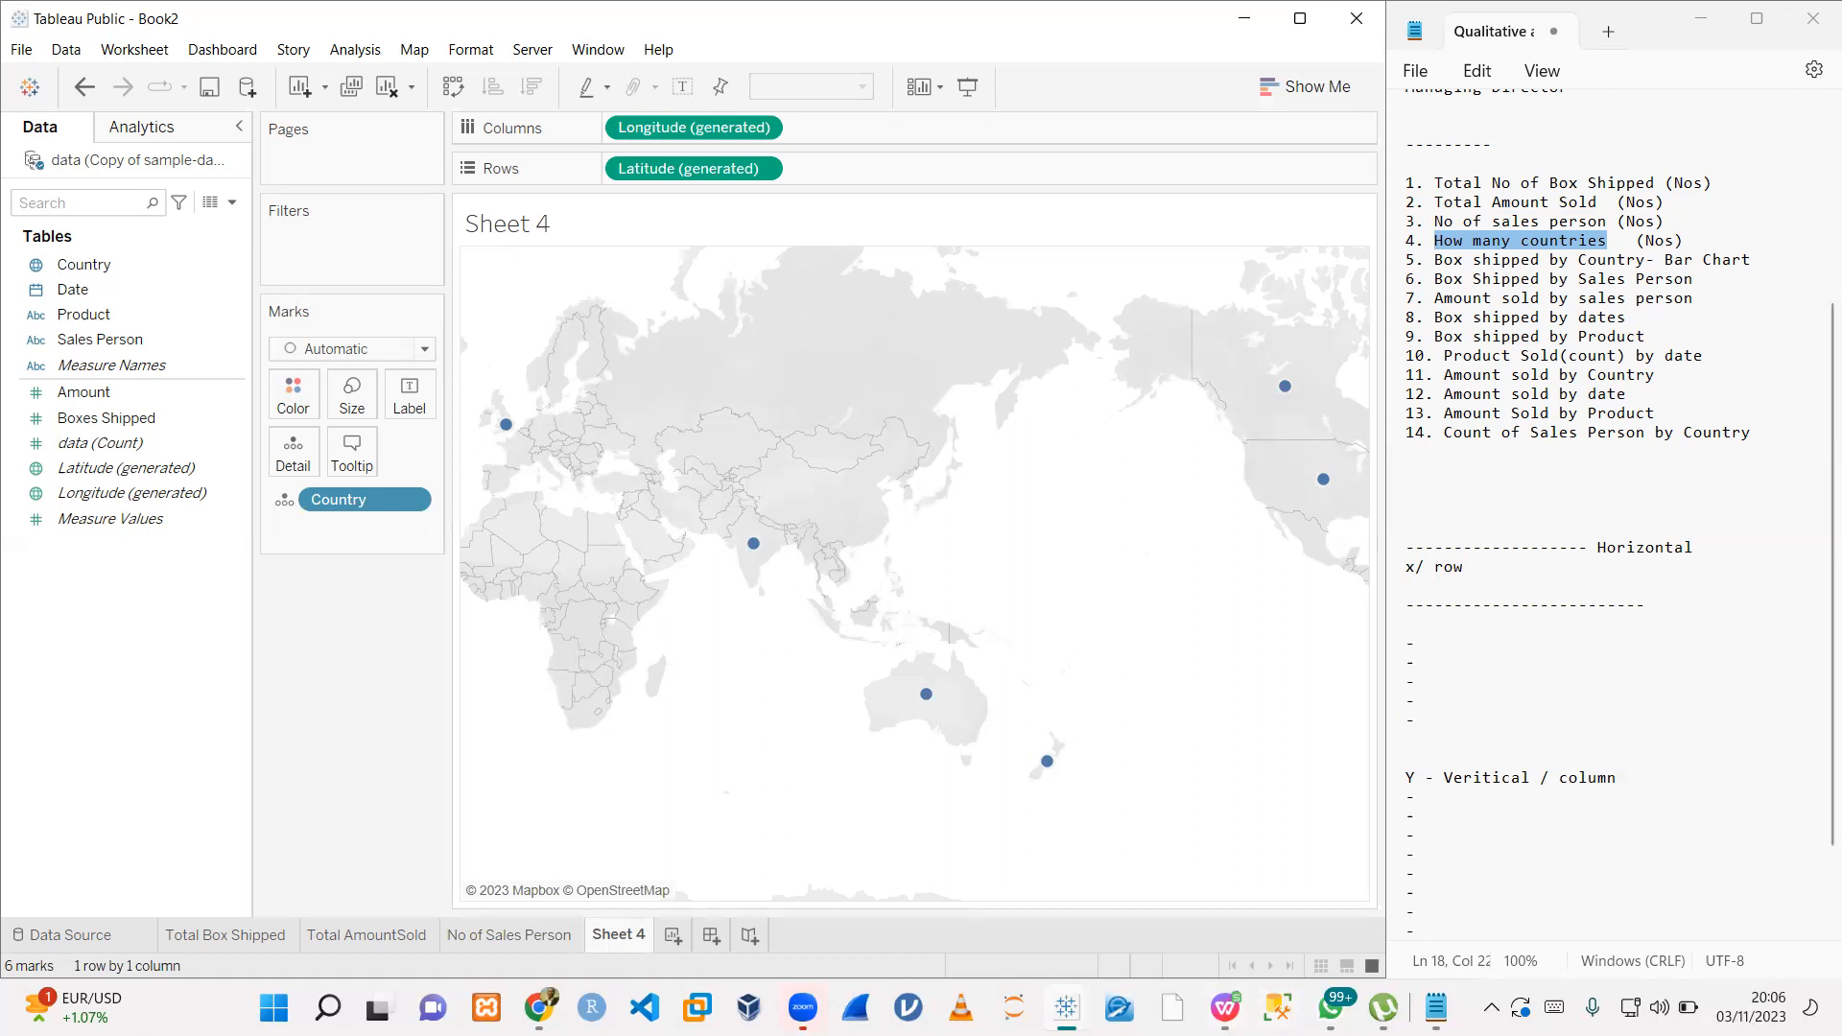
click(1225, 1007)
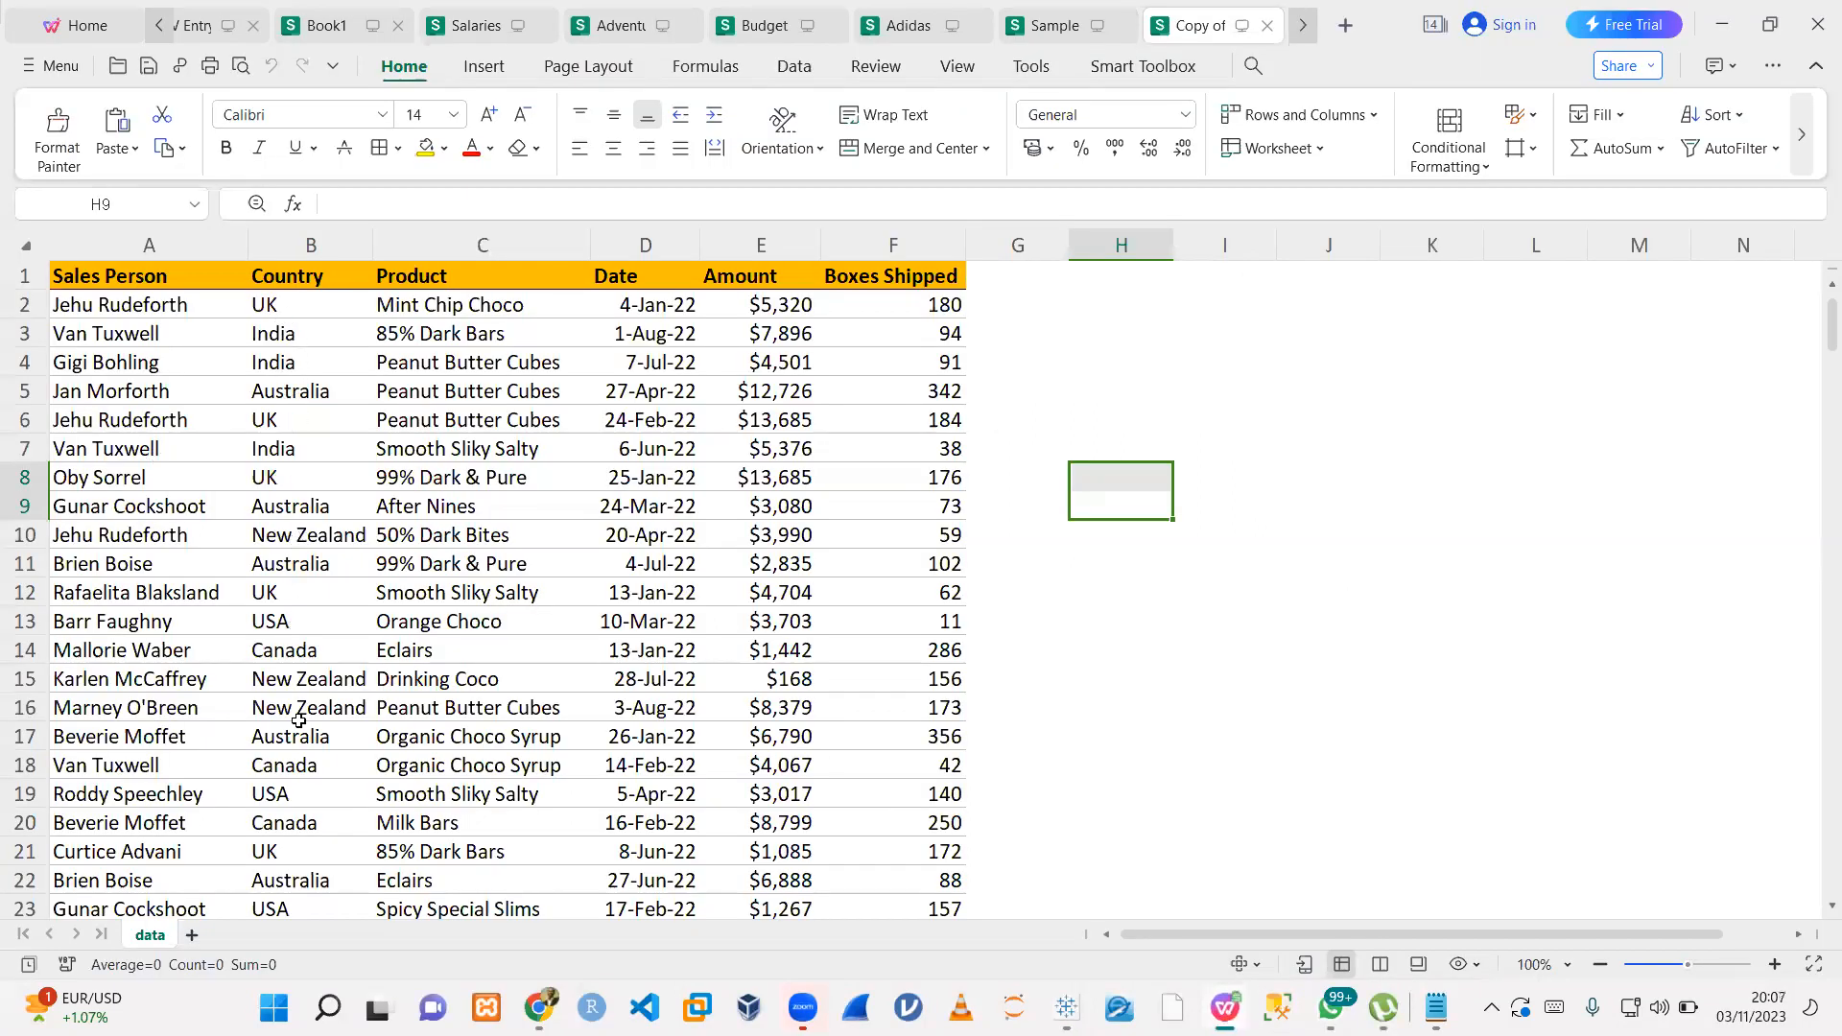
click(1733, 32)
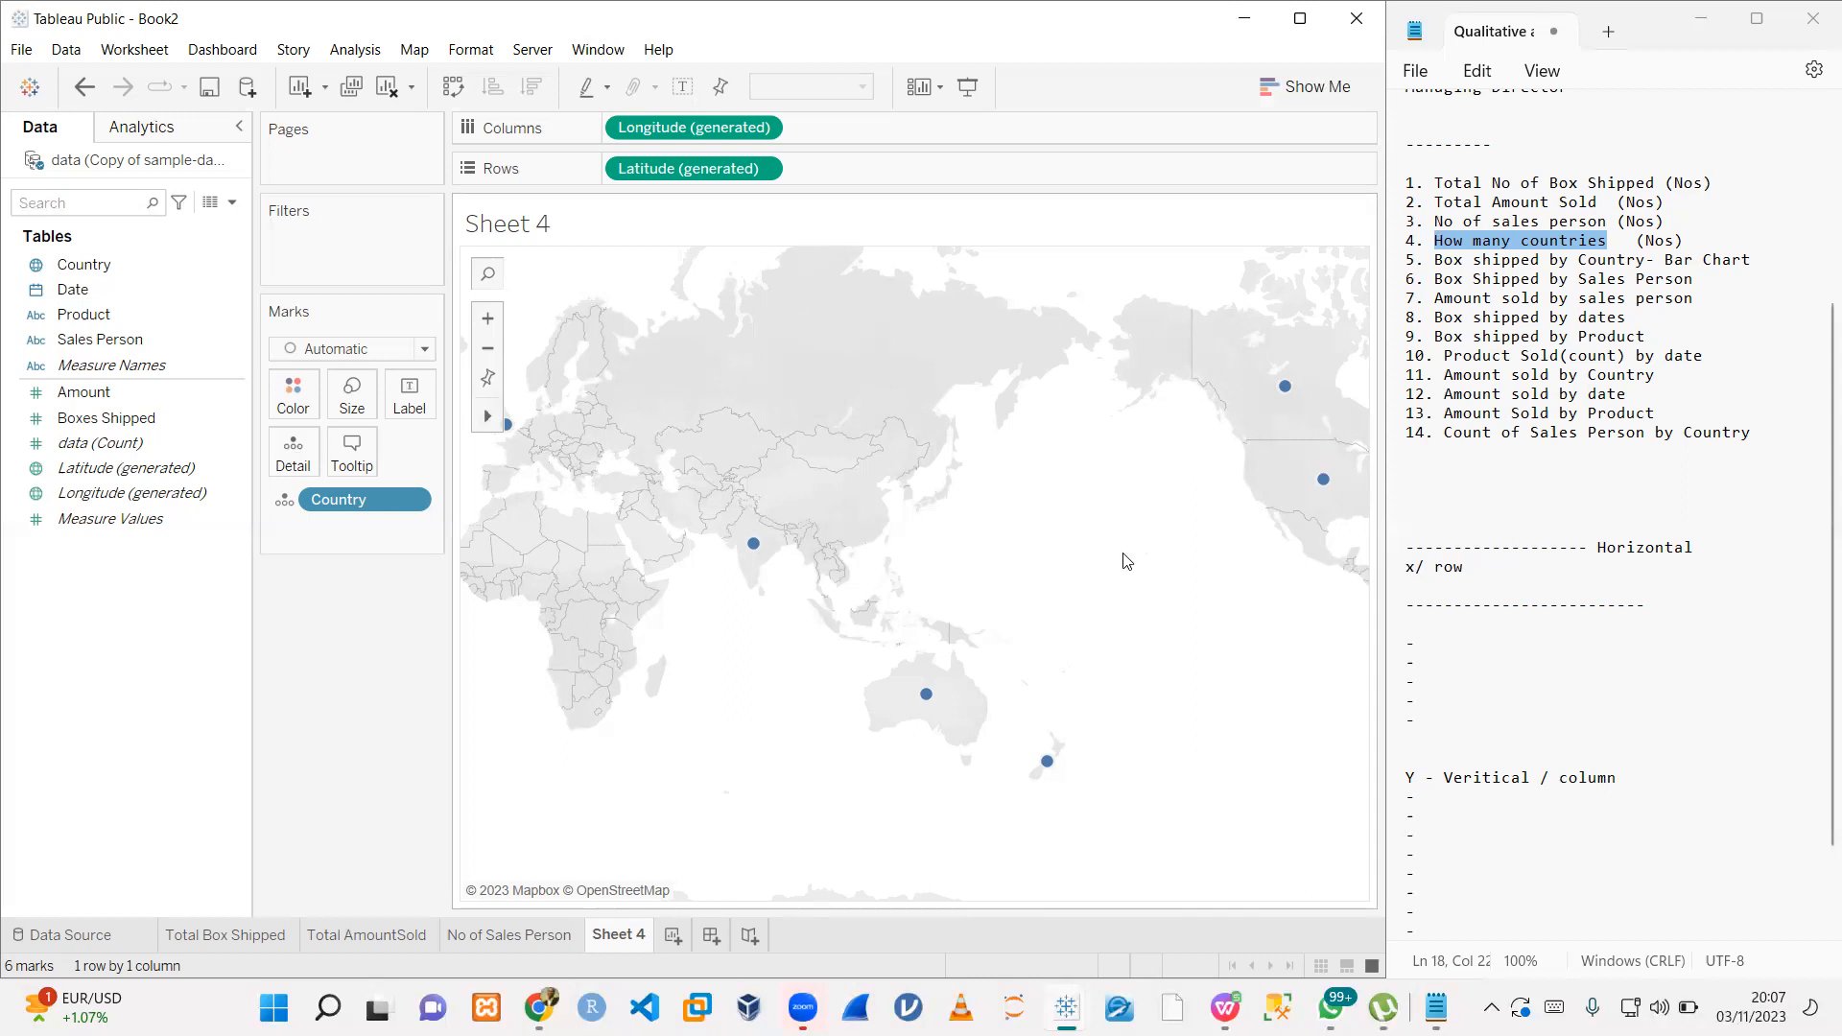
- Rename Sheet 4 as "Sa", discarding "Countries" as its first name
right_click(619, 935)
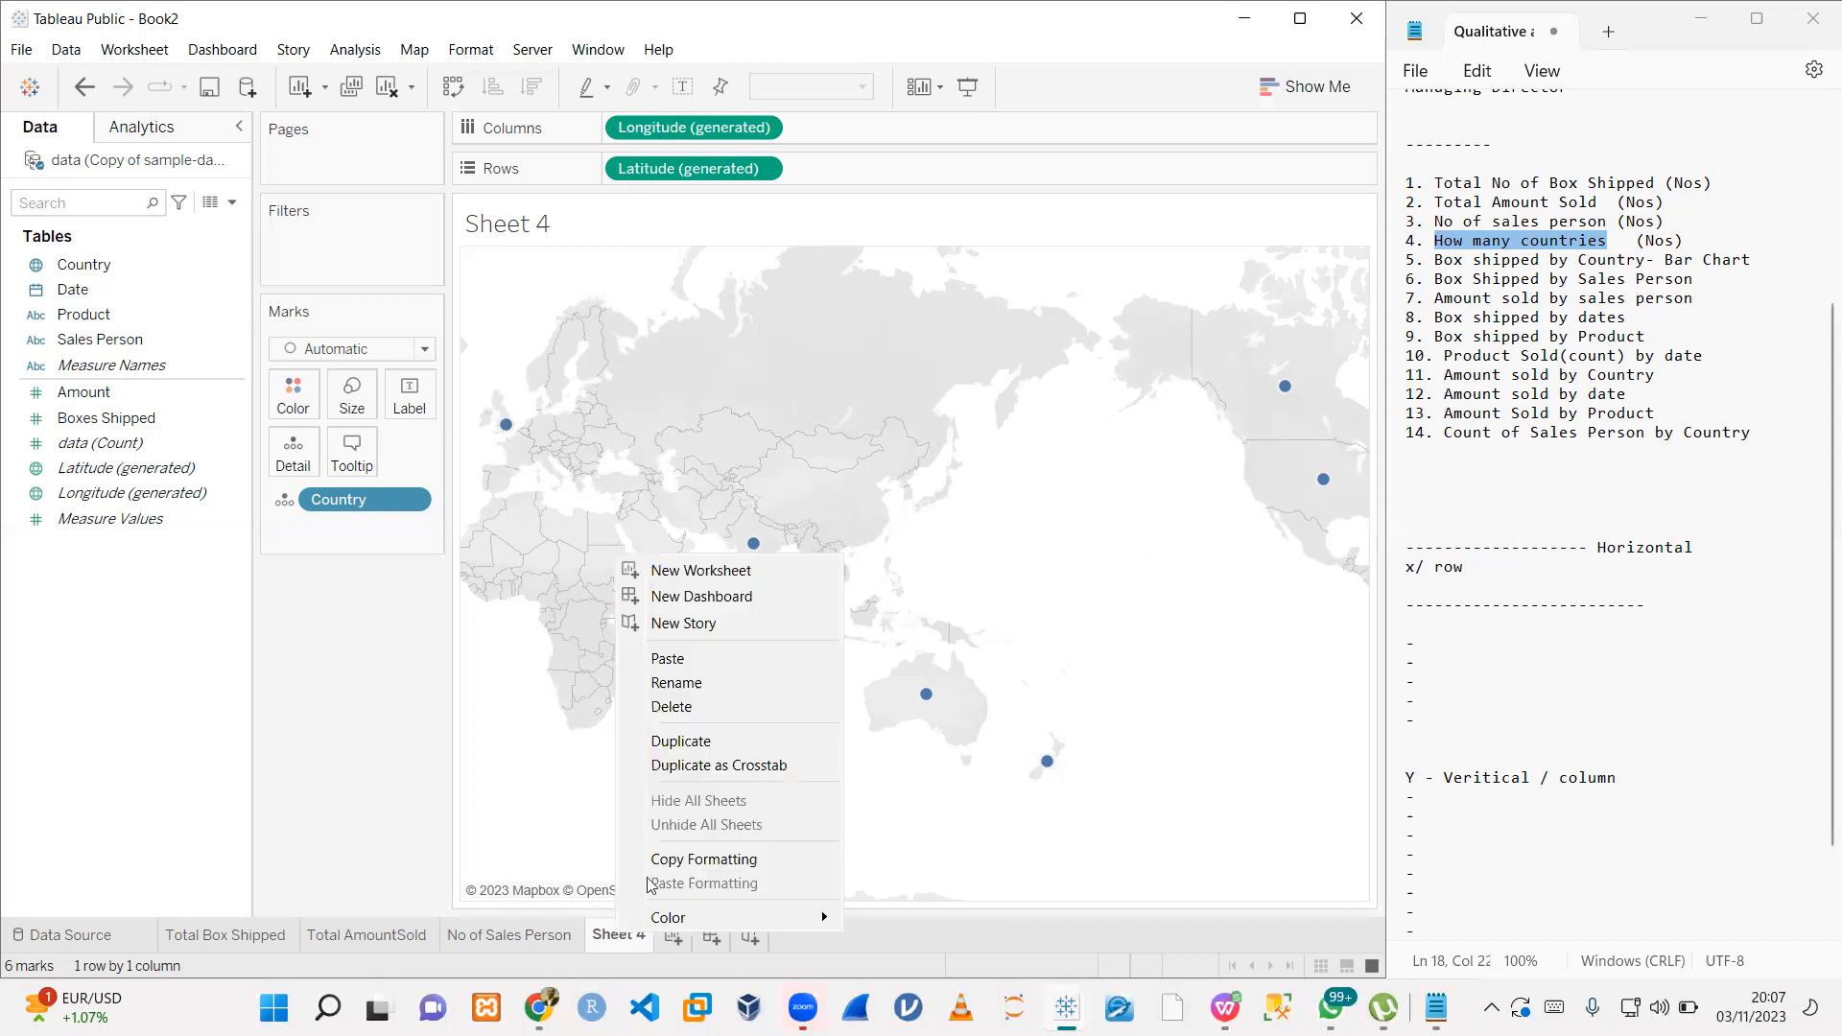
click(700, 683)
key(Caps_Lock)
text(Countries)
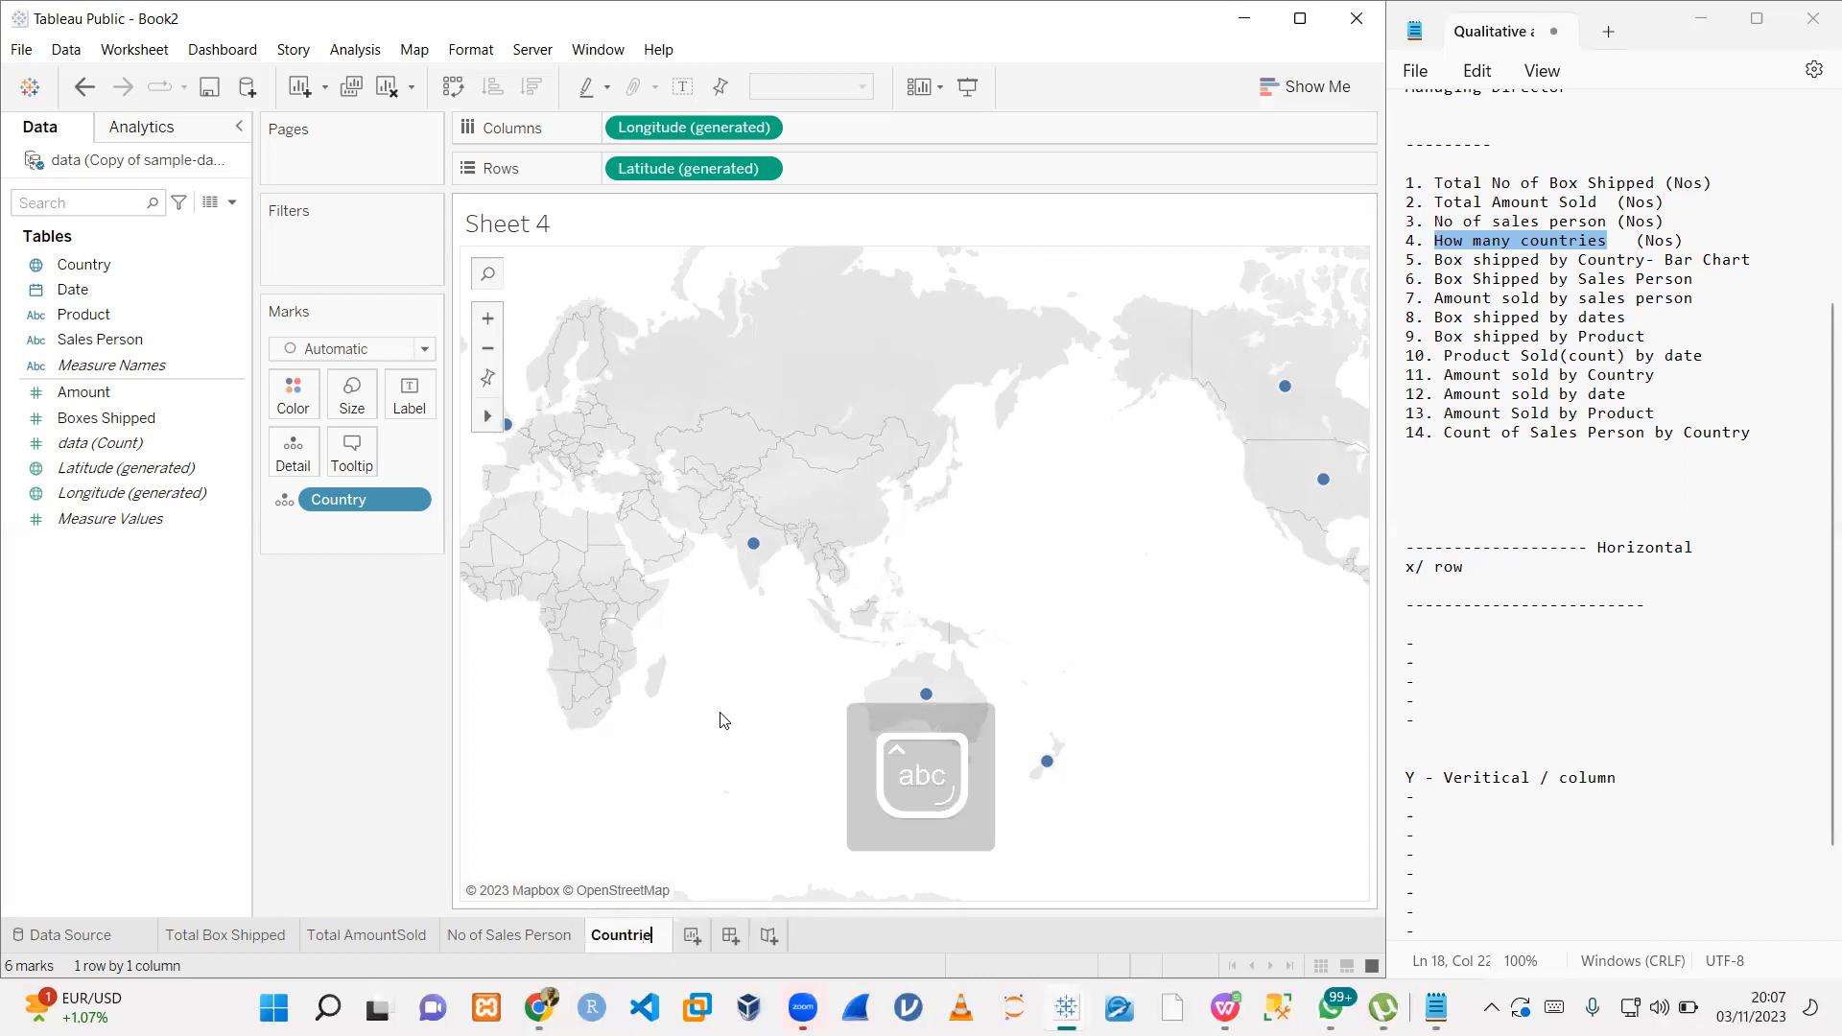
key(BackSpace)
key(BackSpace)
key(BackSpace)
key(BackSpace)
key(BackSpace)
key(BackSpace)
key(BackSpace)
key(BackSpace)
key(Caps_Lock)
key(Caps_Lock)
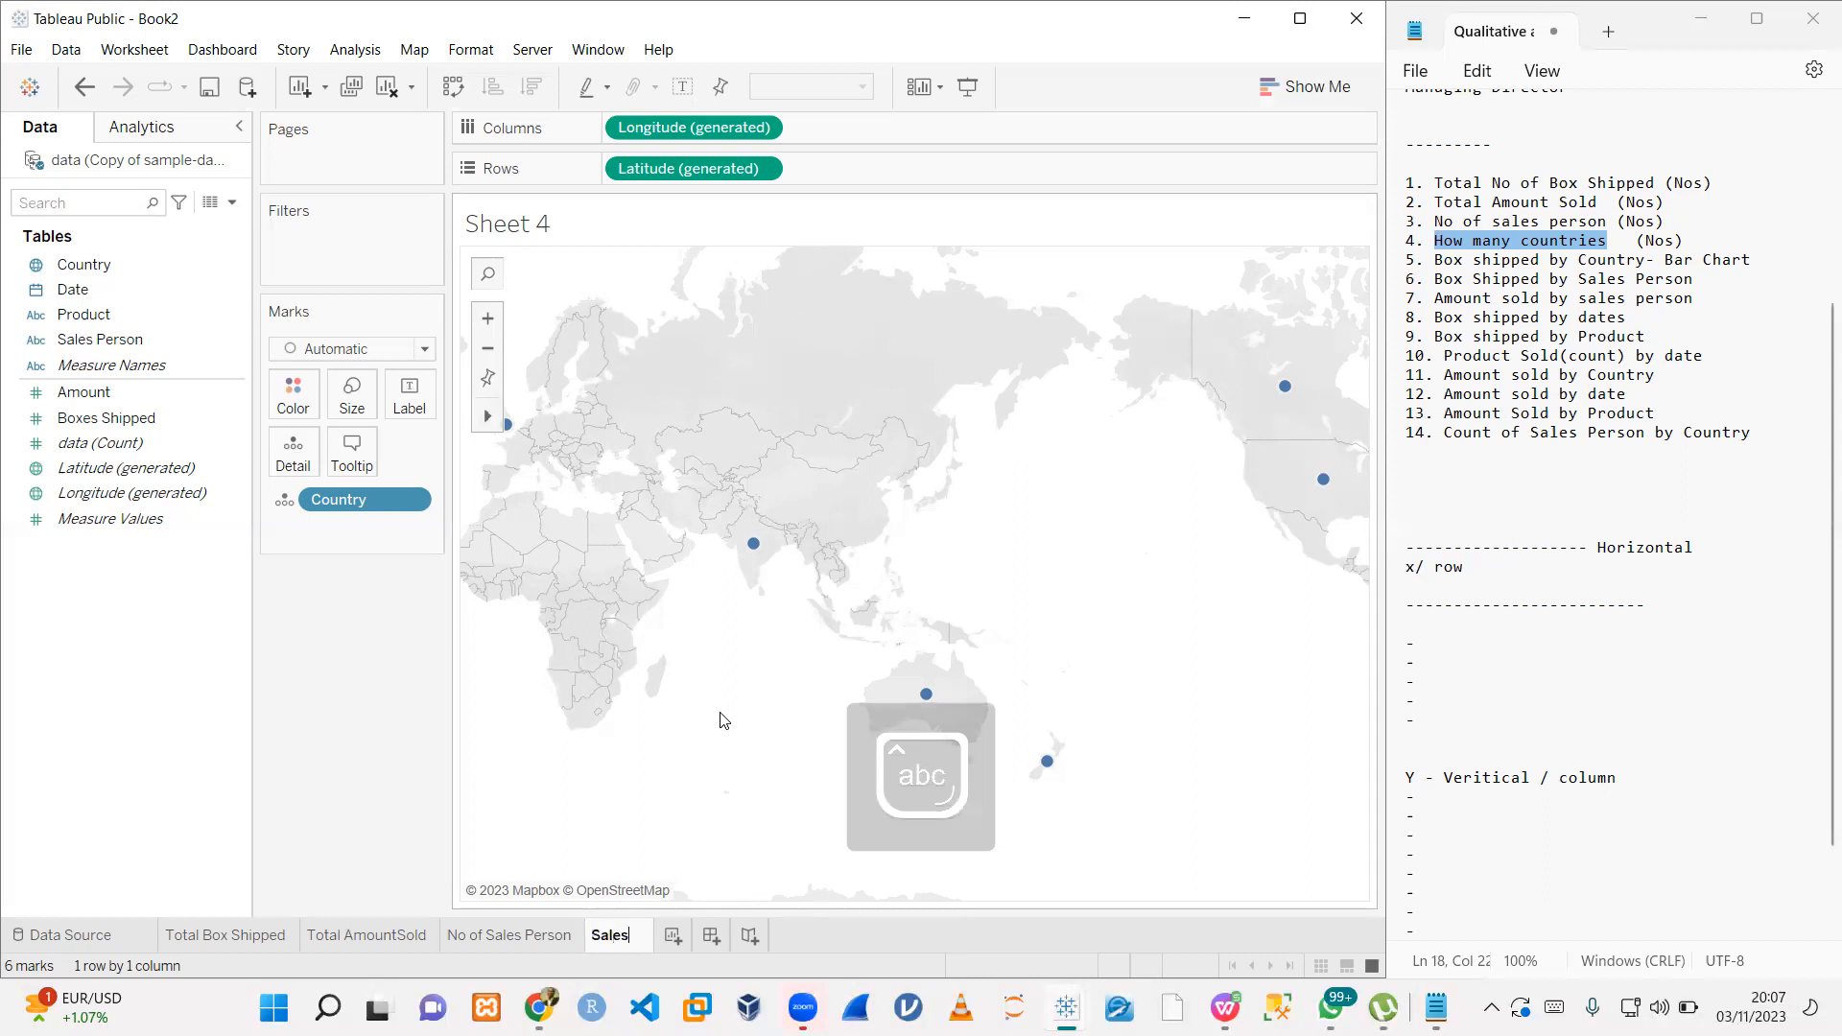
- Remove the Latitude, Longitude and Country fields from the Sa sheet and plot Country on a map again
drag(686, 168, 413, 585)
drag(673, 132, 304, 746)
drag(373, 518, 264, 682)
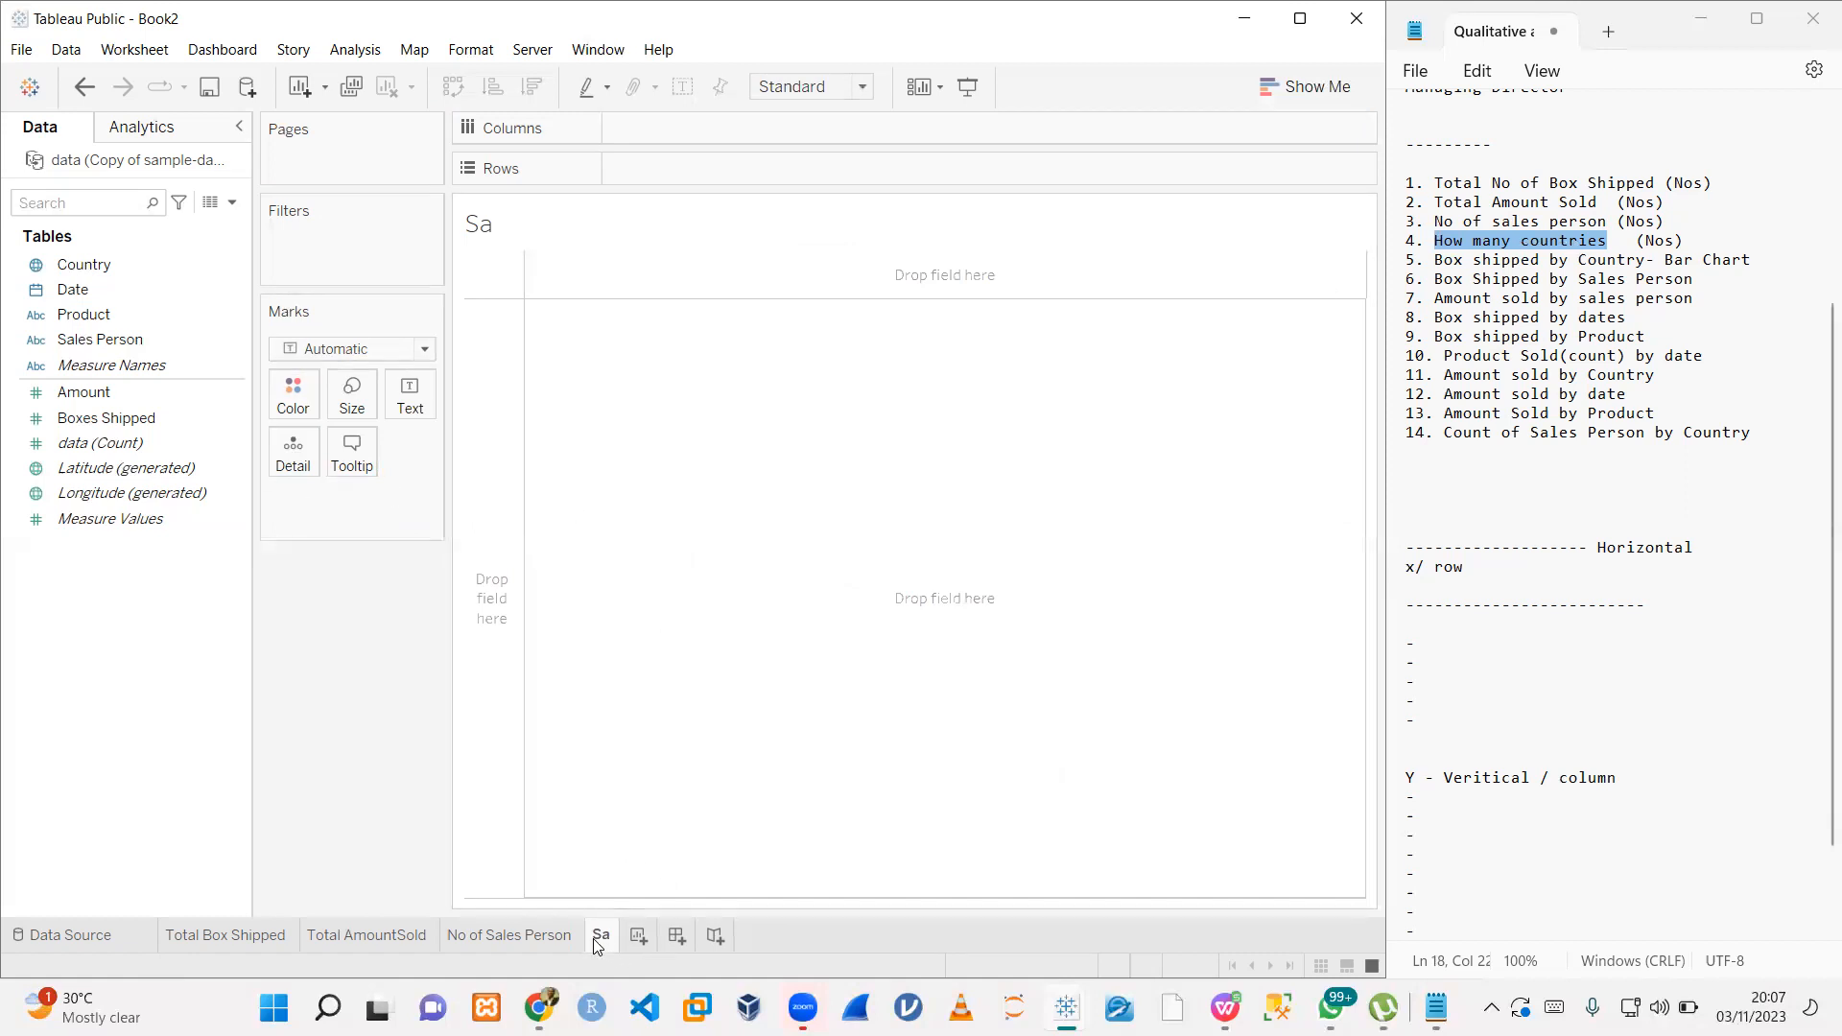
drag(83, 265, 809, 428)
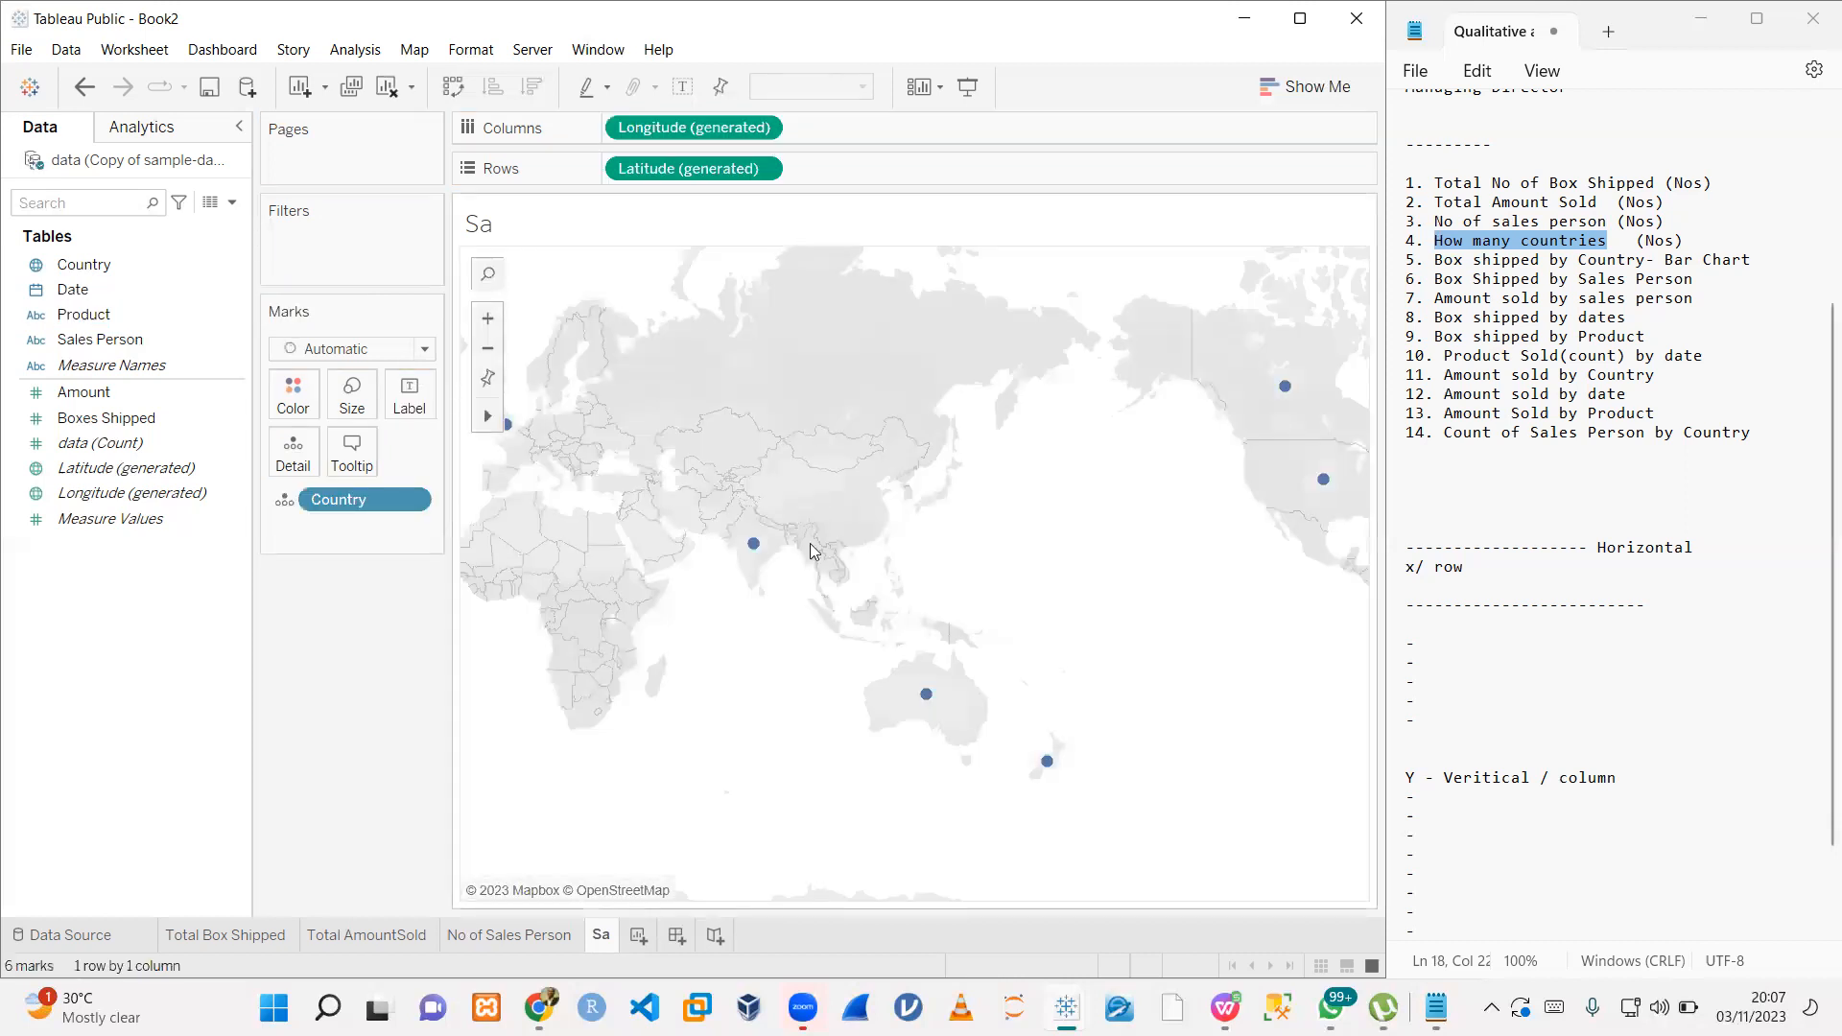
- Look through the Country column of the source data in the WPS spreadsheet and return to Tableau
key(alt+Tab)
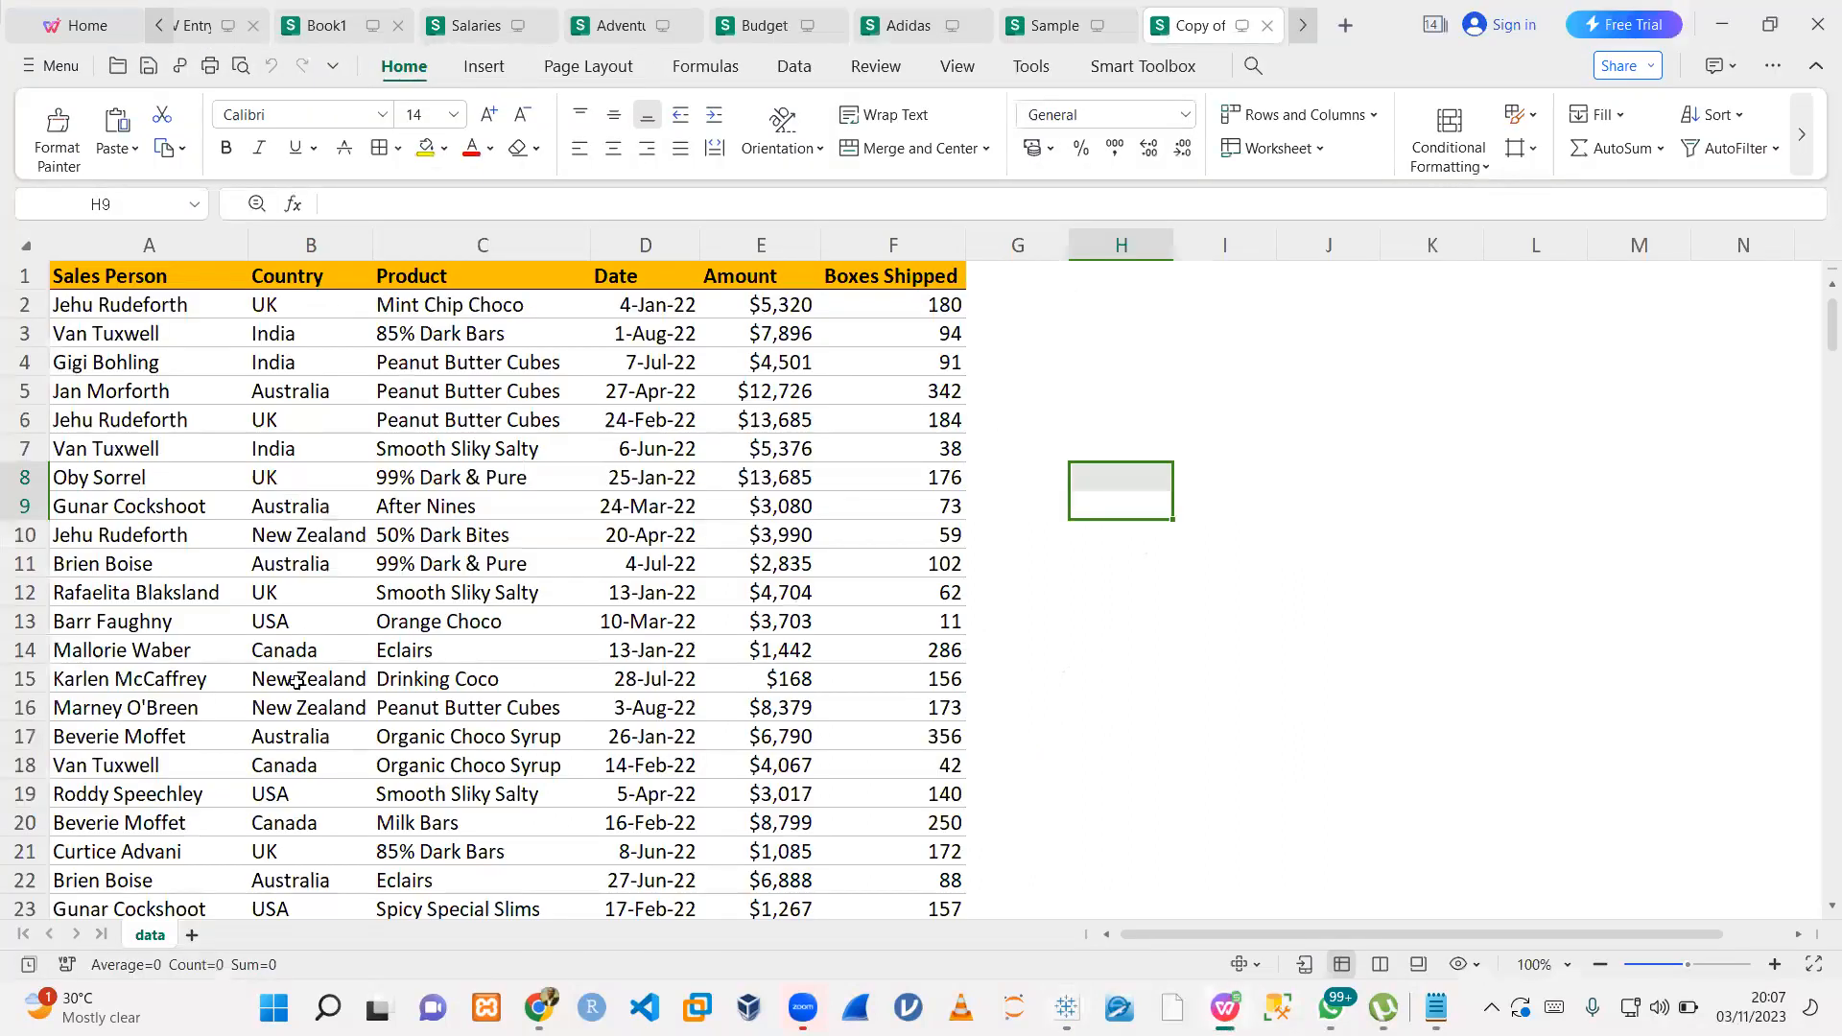
scroll(297, 695, down, 6)
scroll(309, 708, down, 6)
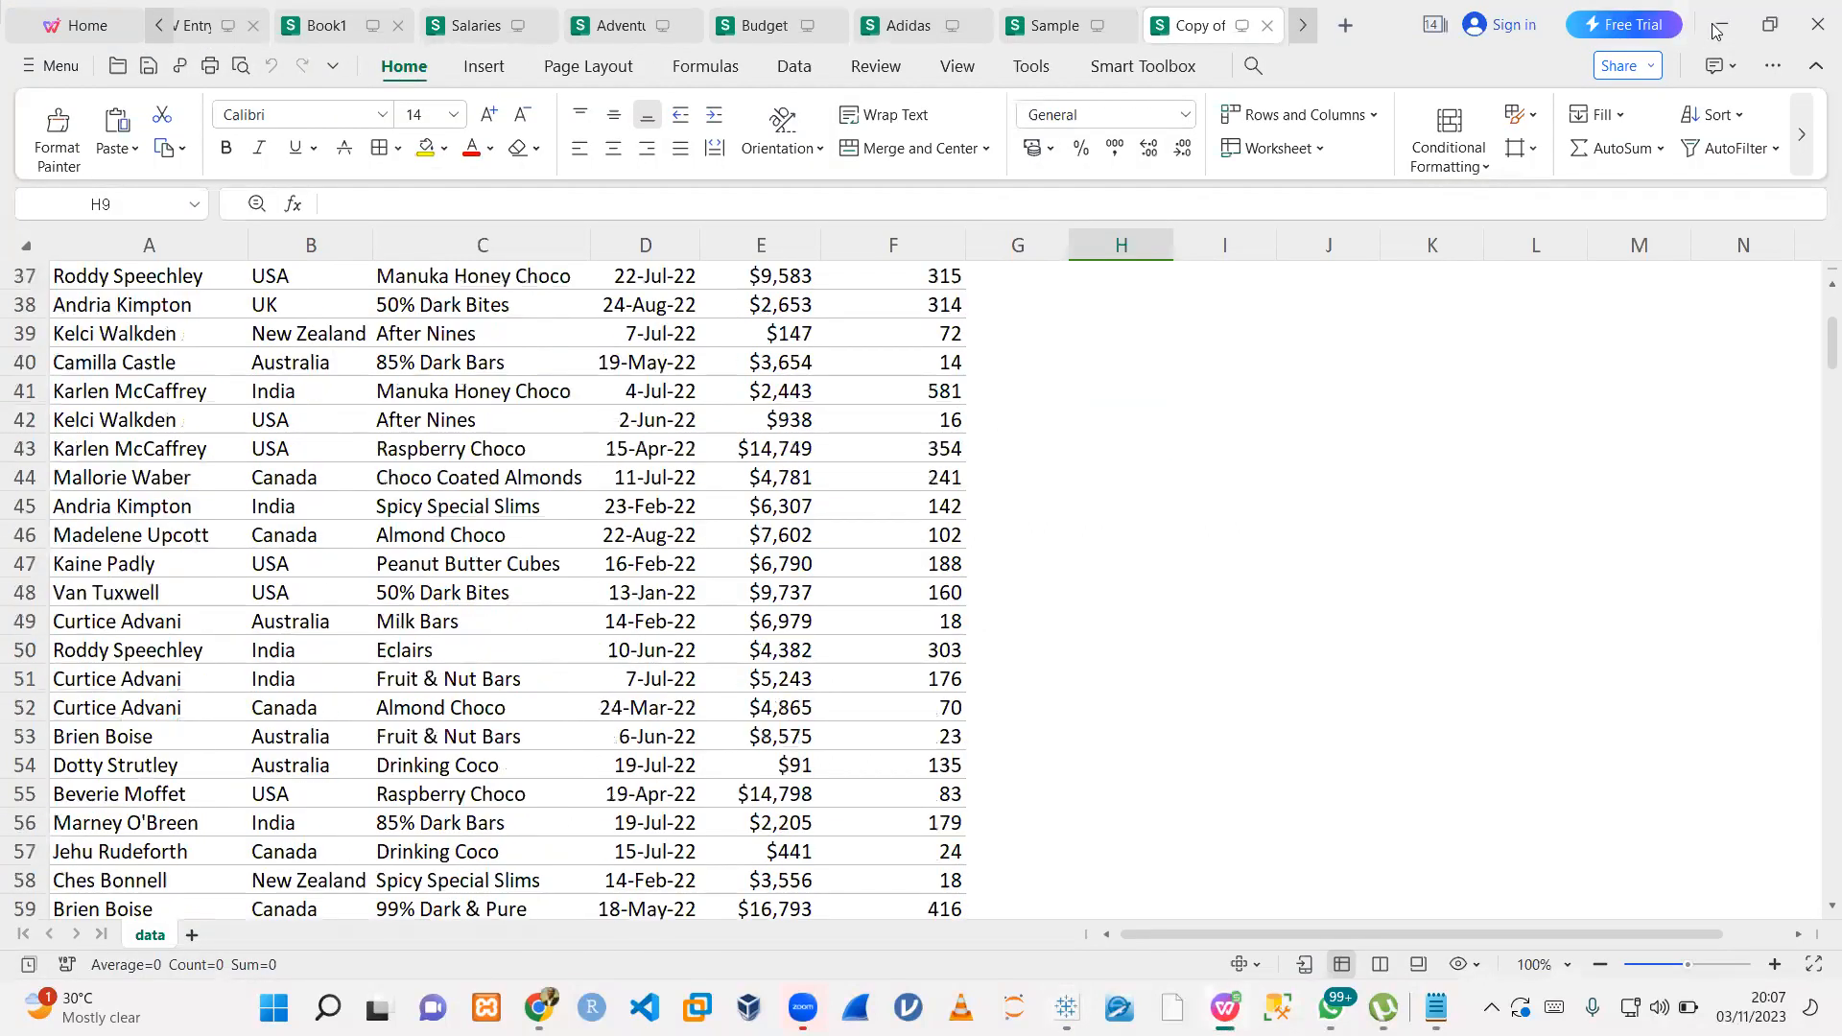
key(alt+Tab)
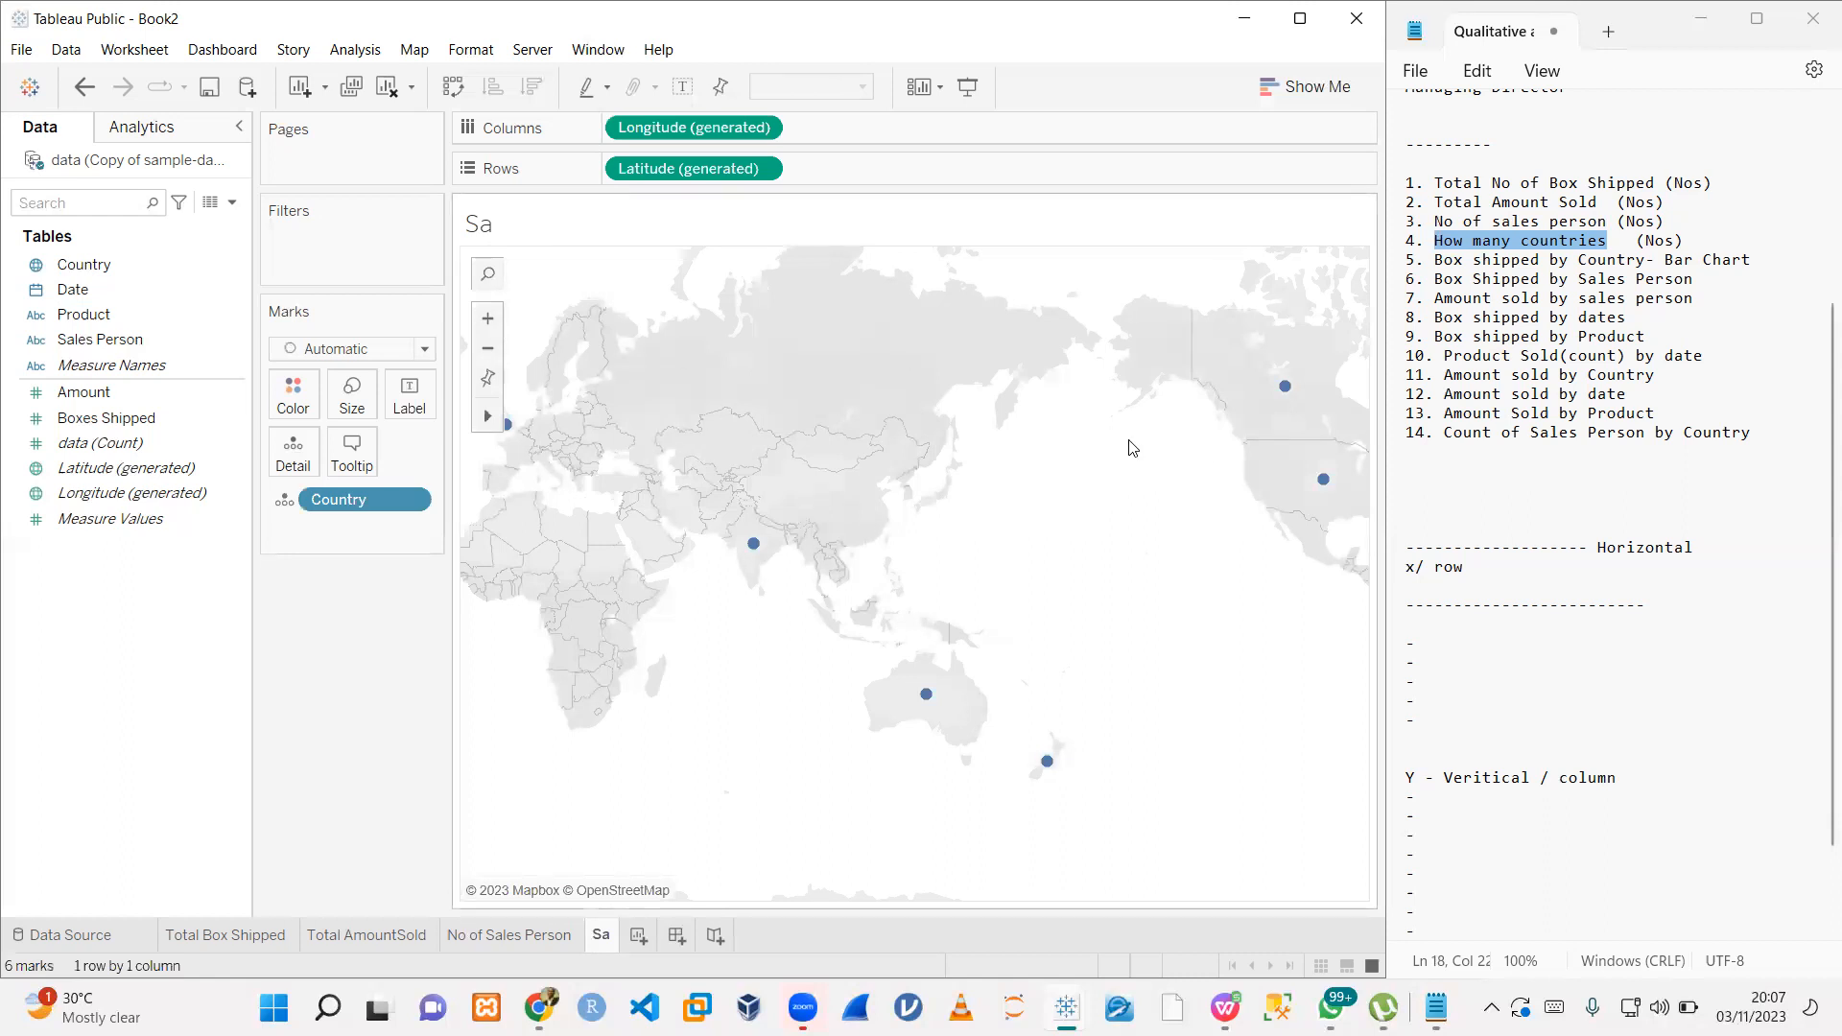
- Try the Country view as a text table and return it to a symbol map
click(1276, 94)
click(1187, 158)
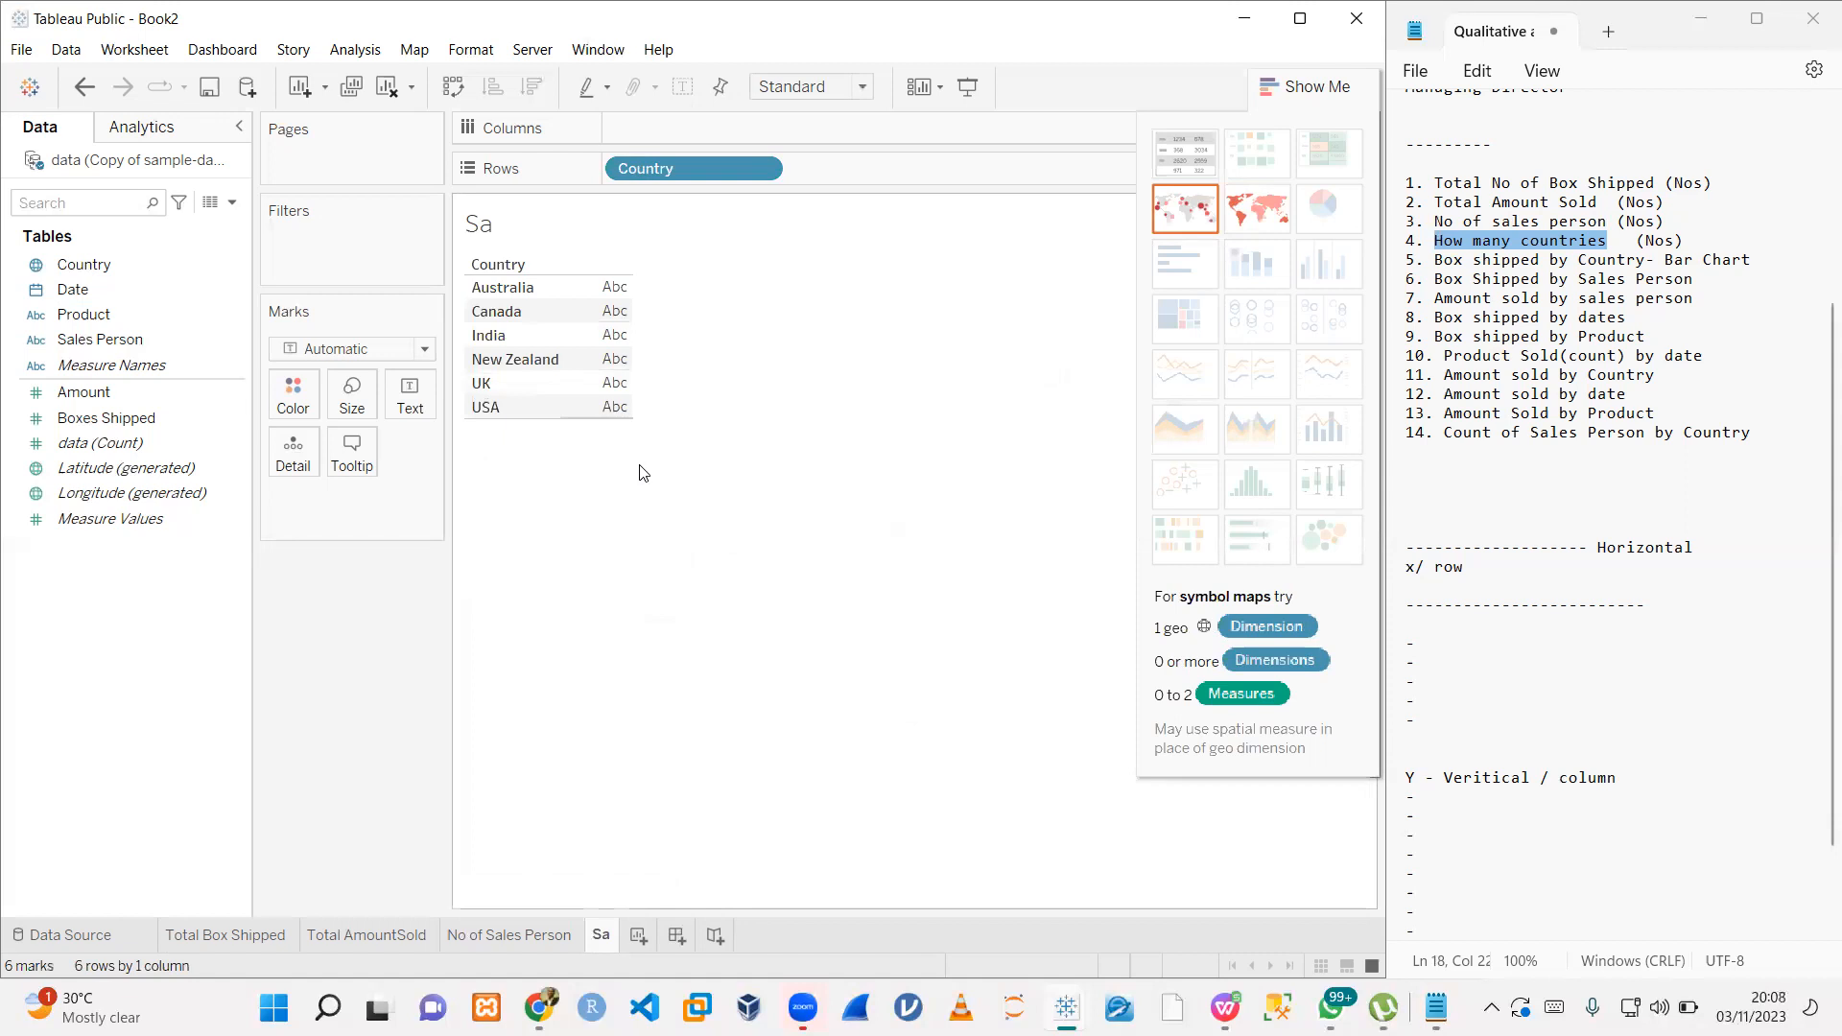
click(1179, 213)
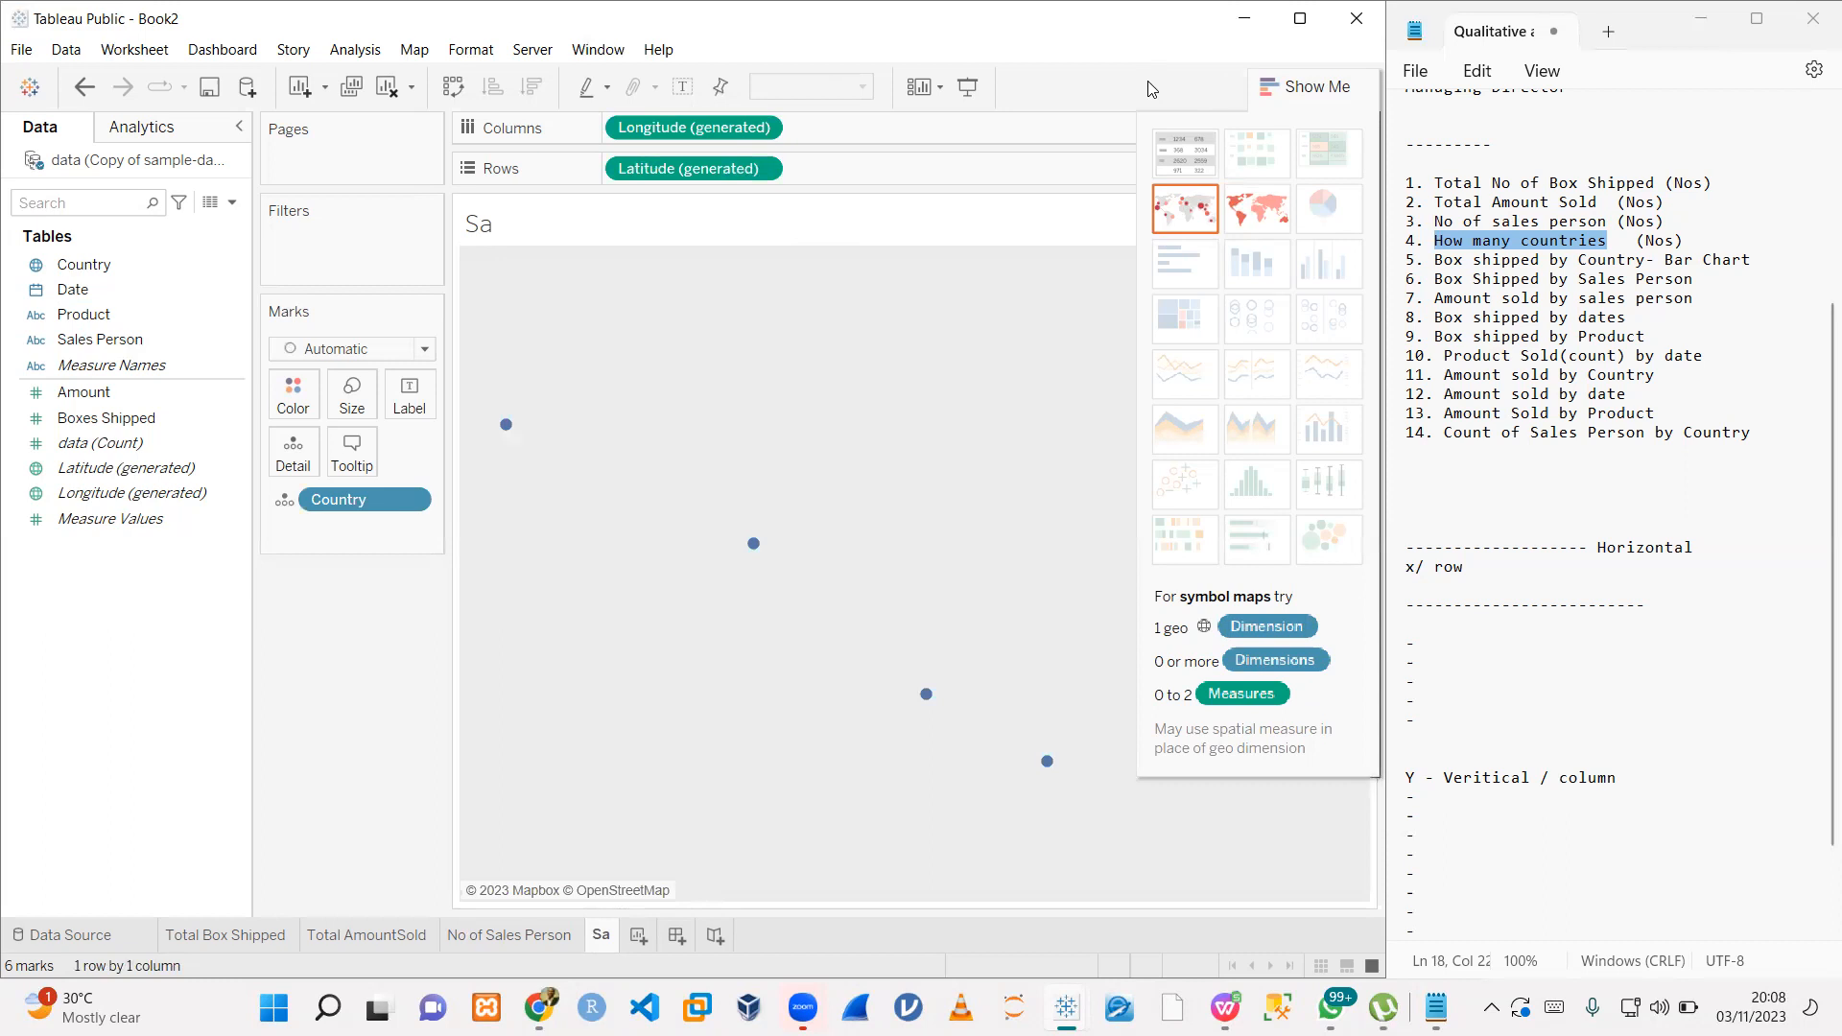
click(1284, 92)
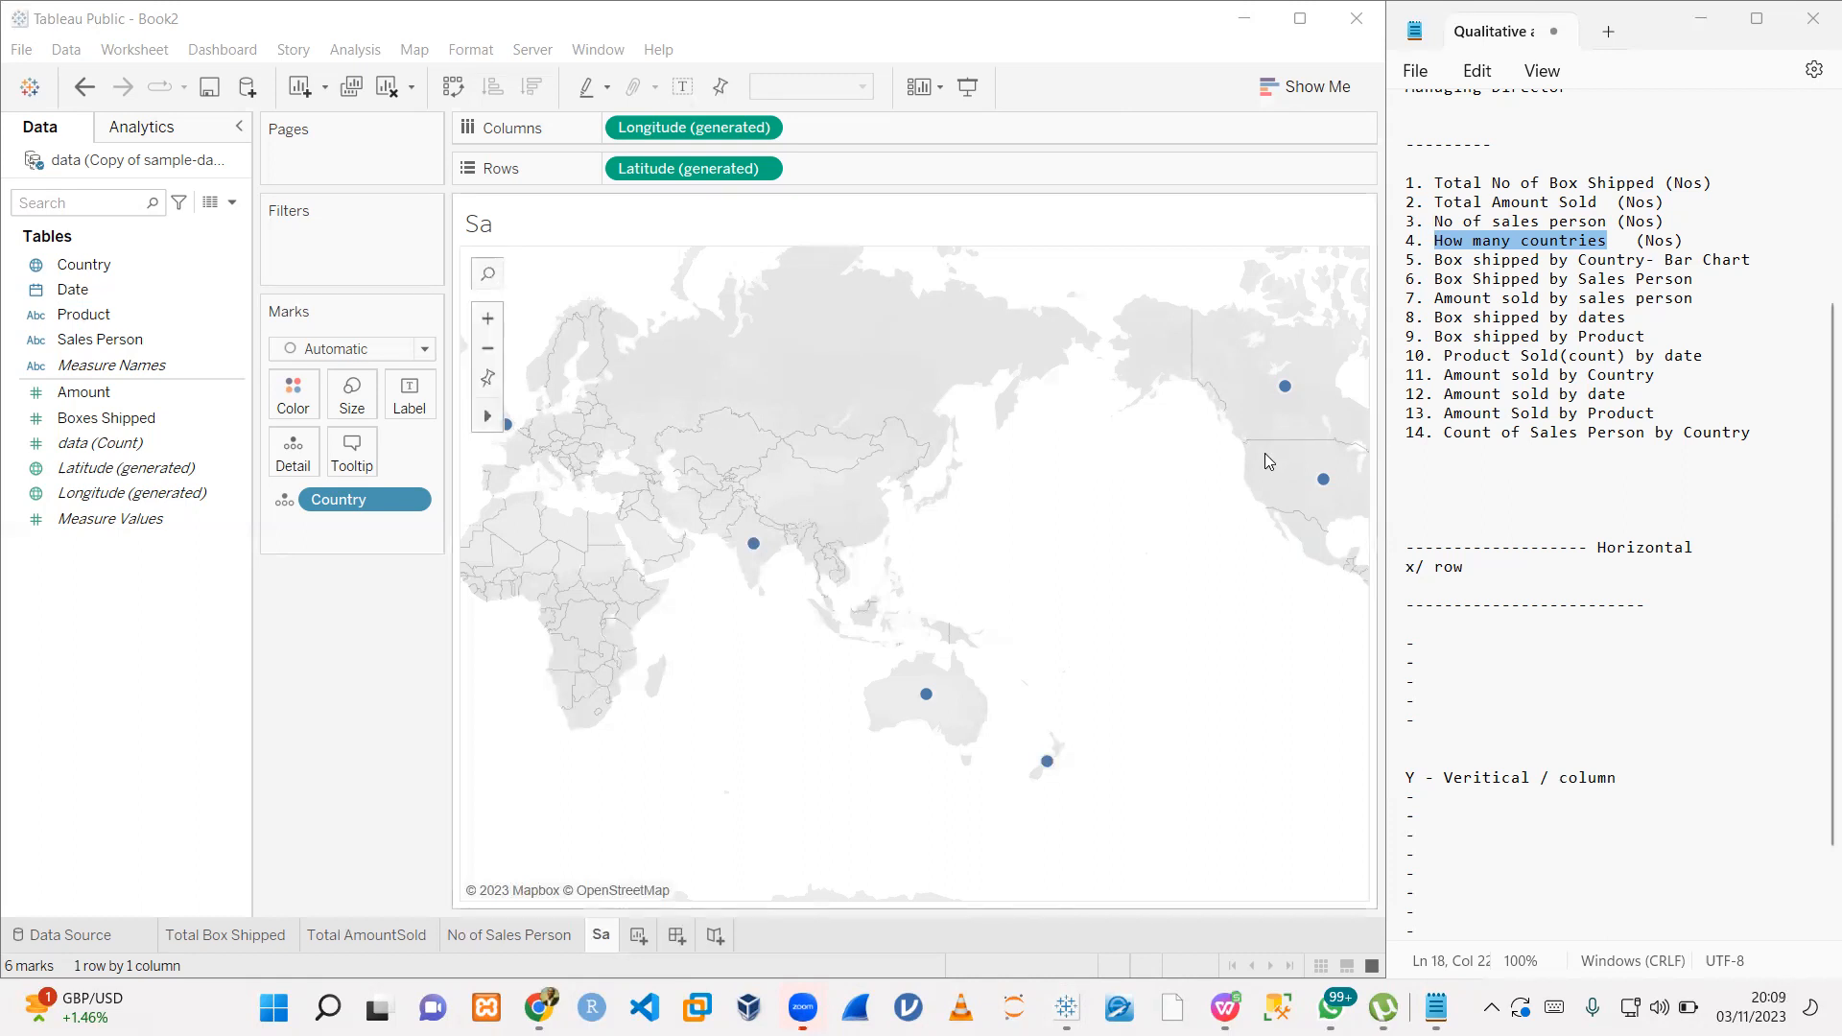
scroll(1598, 383, up, 2)
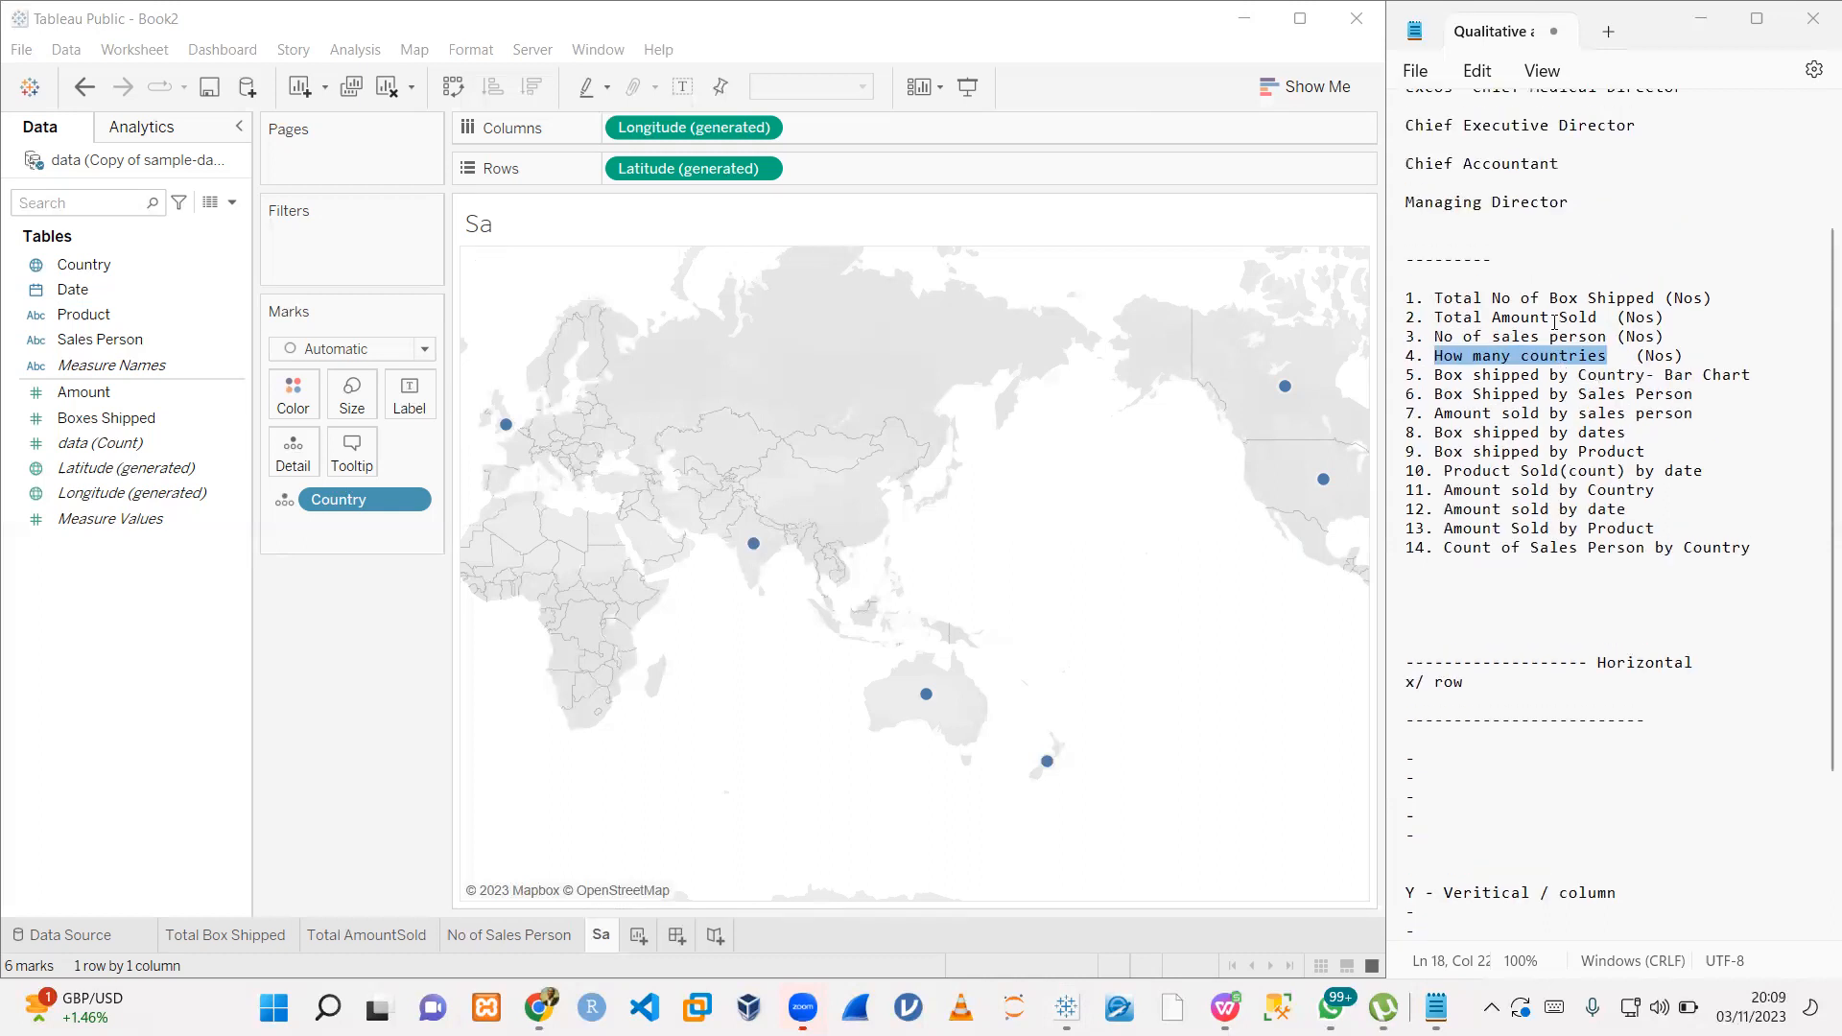
scroll(1599, 386, up, 3)
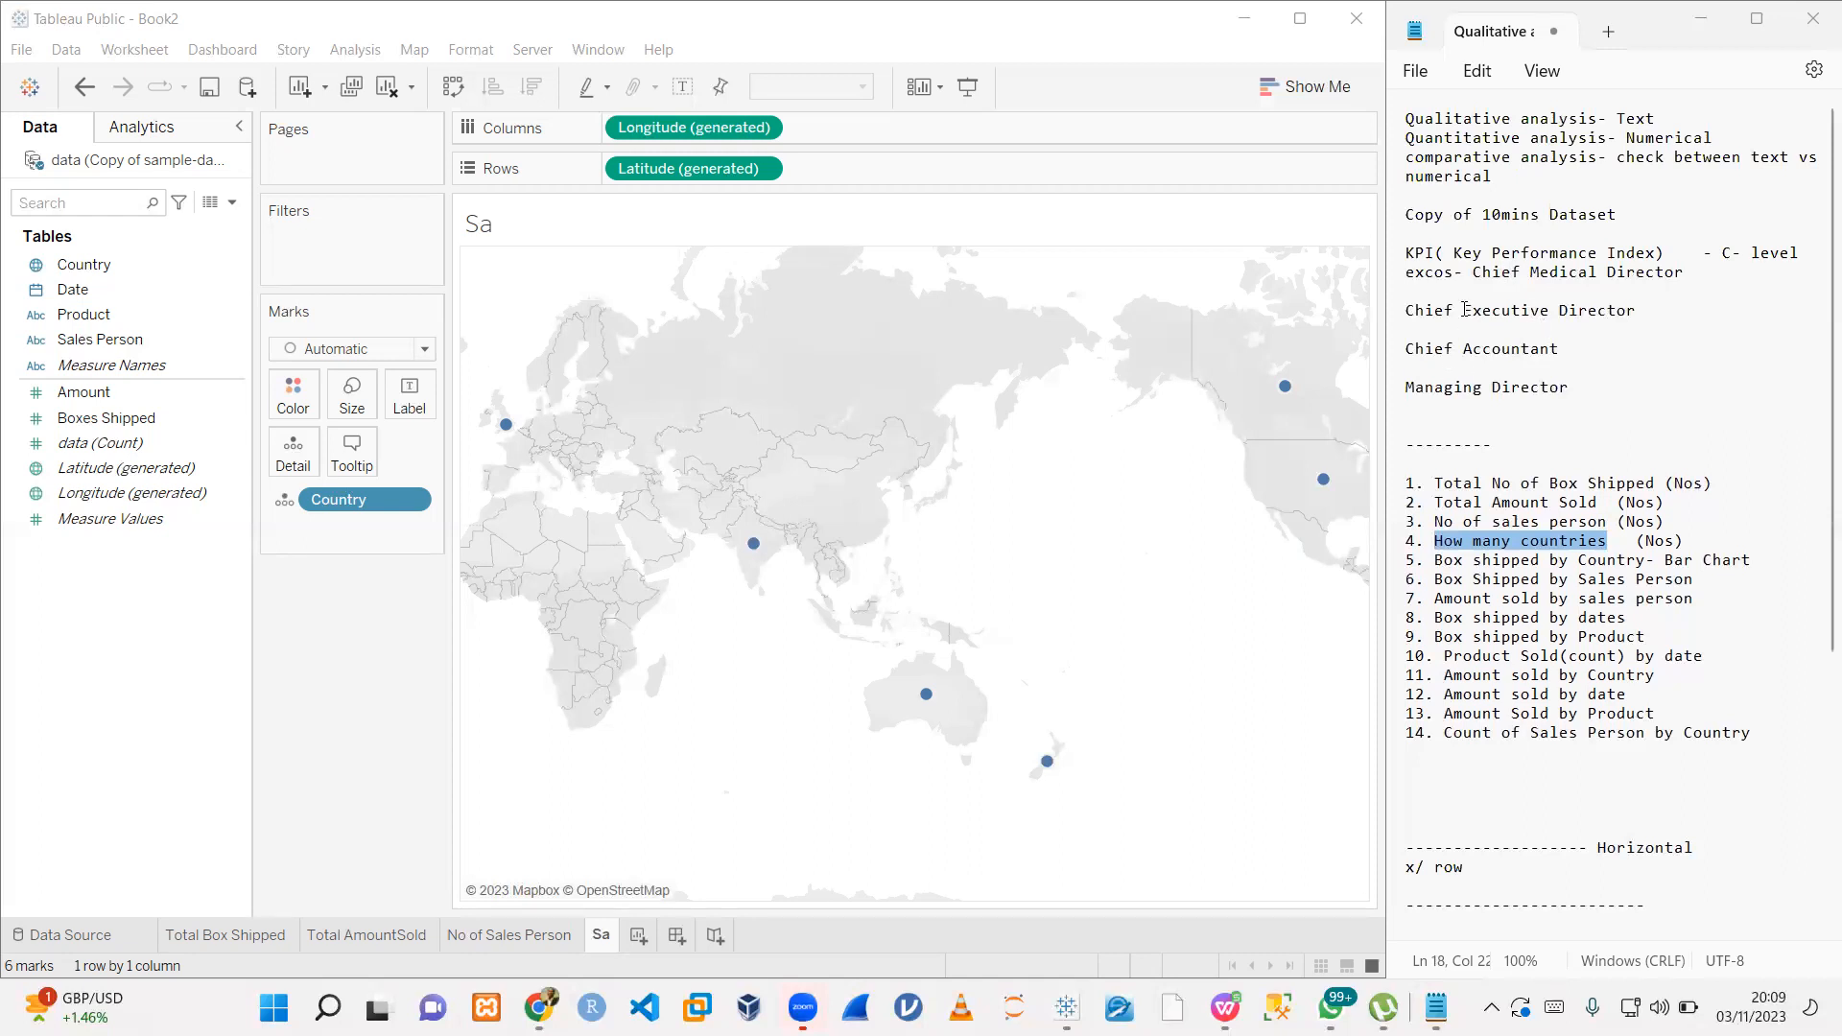
scroll(1555, 348, down, 4)
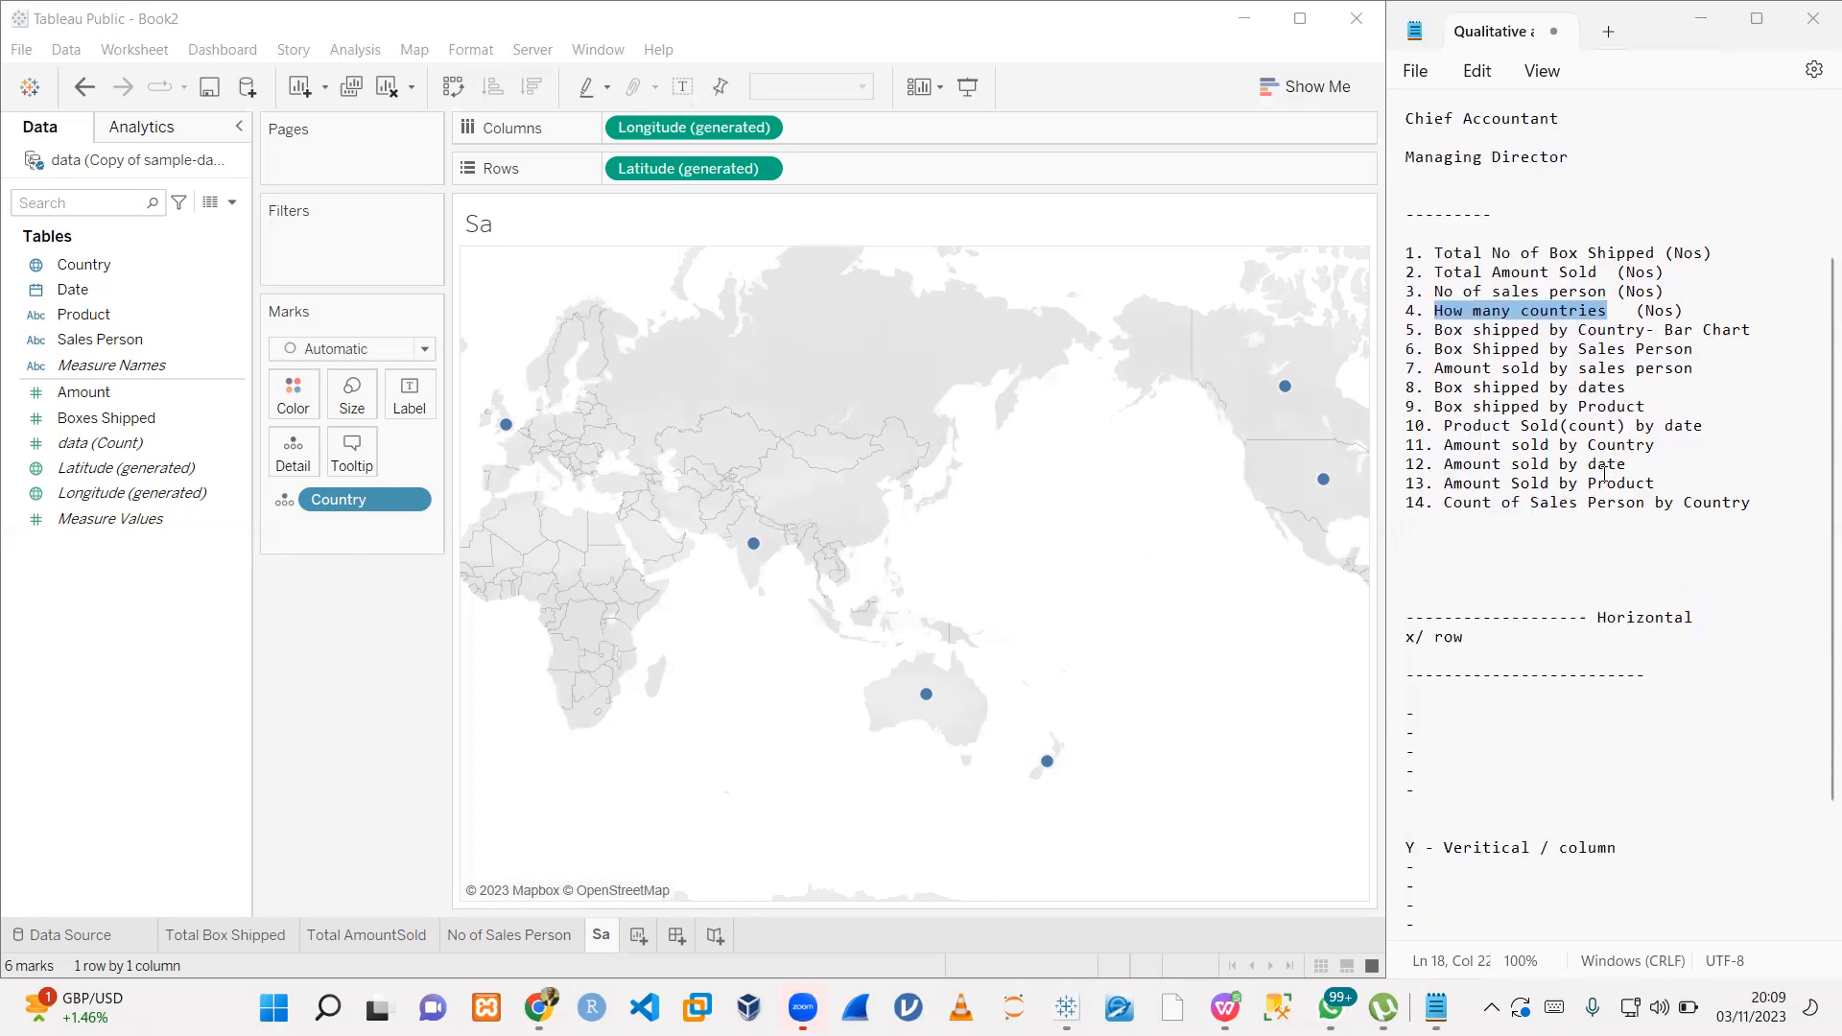
- Retitle the Sa map view "Sales Distribution Accross The World" and try Tahoma as the title font
double_click(481, 229)
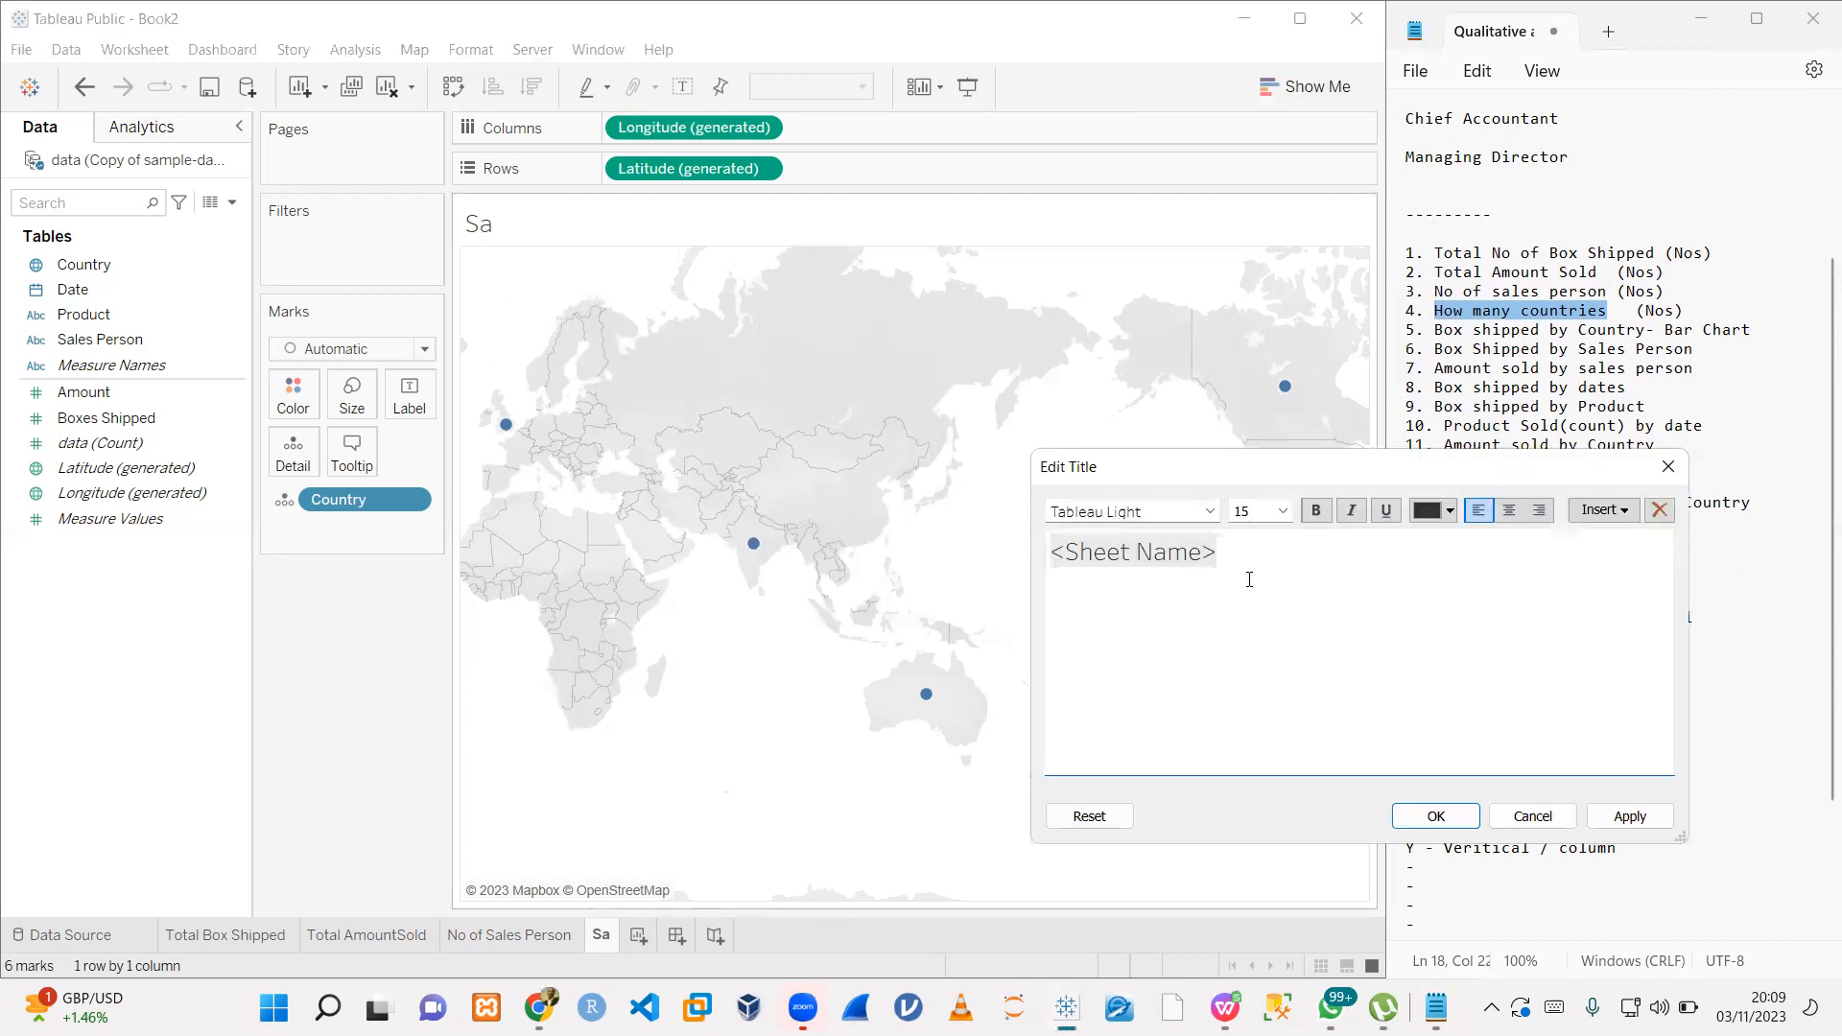
drag(1223, 558, 1046, 556)
text(Sal)
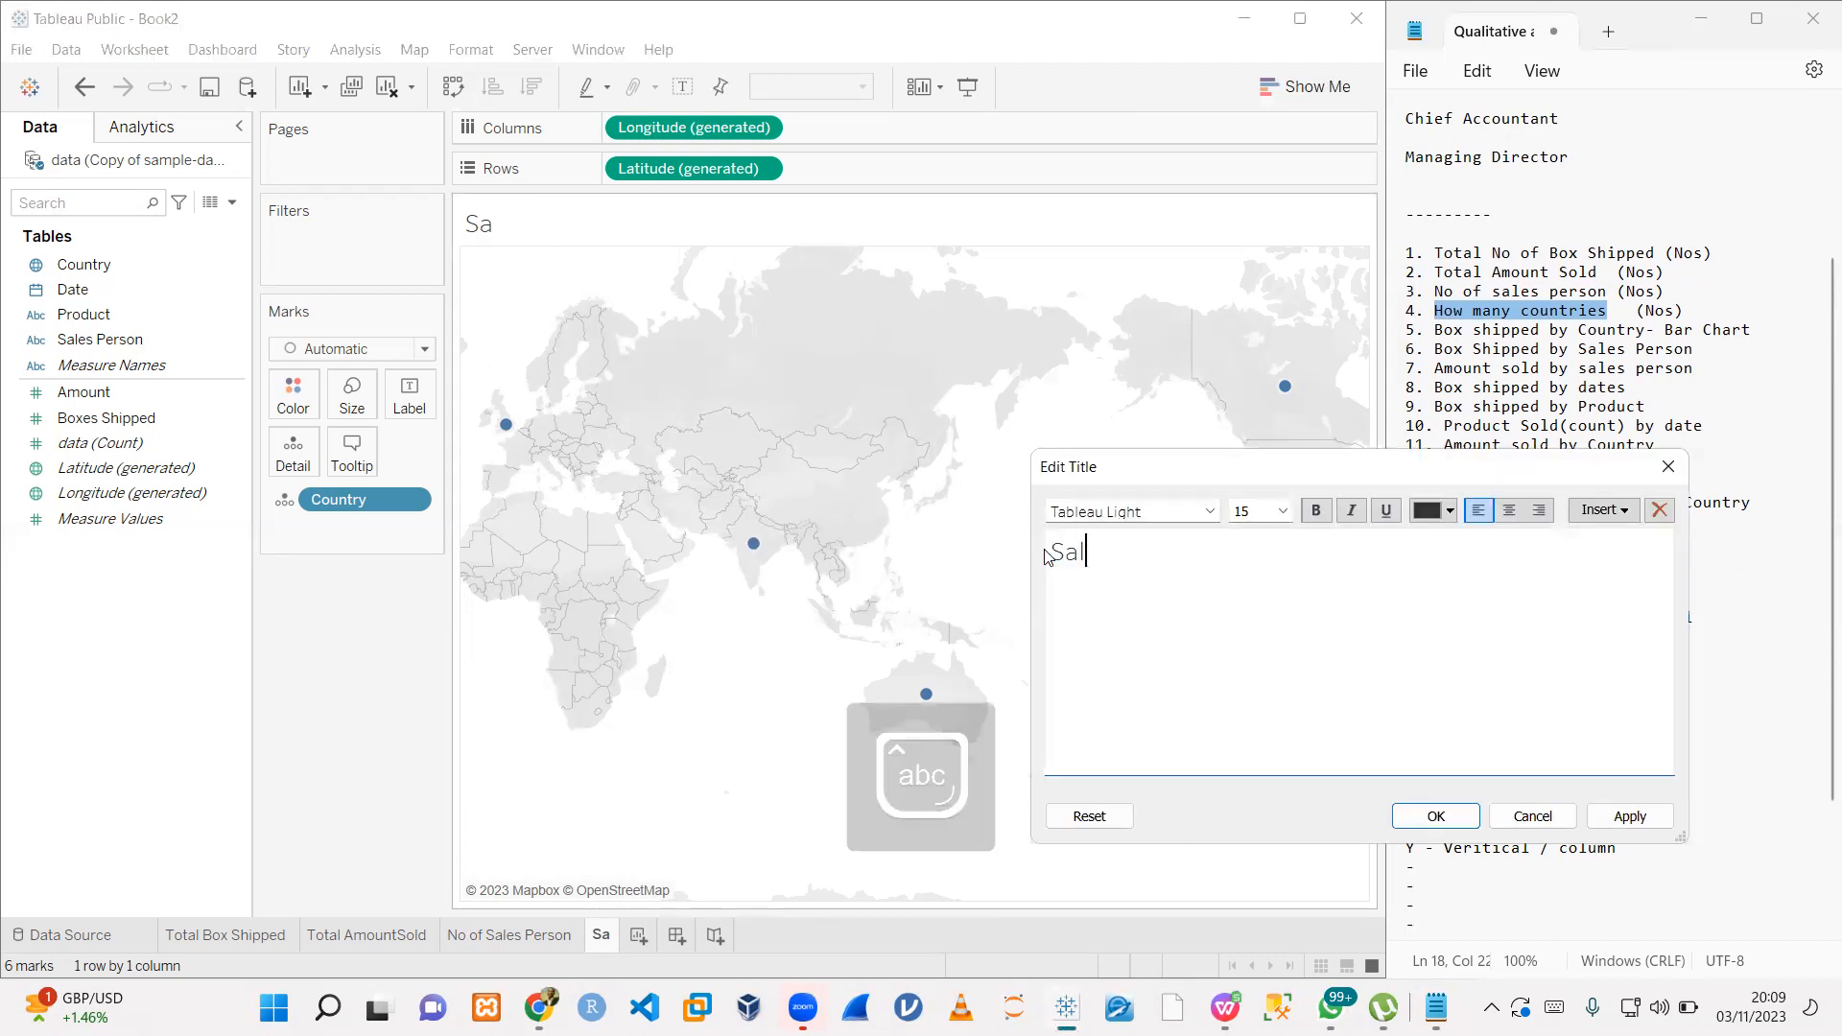
text(es Distribution Accross)
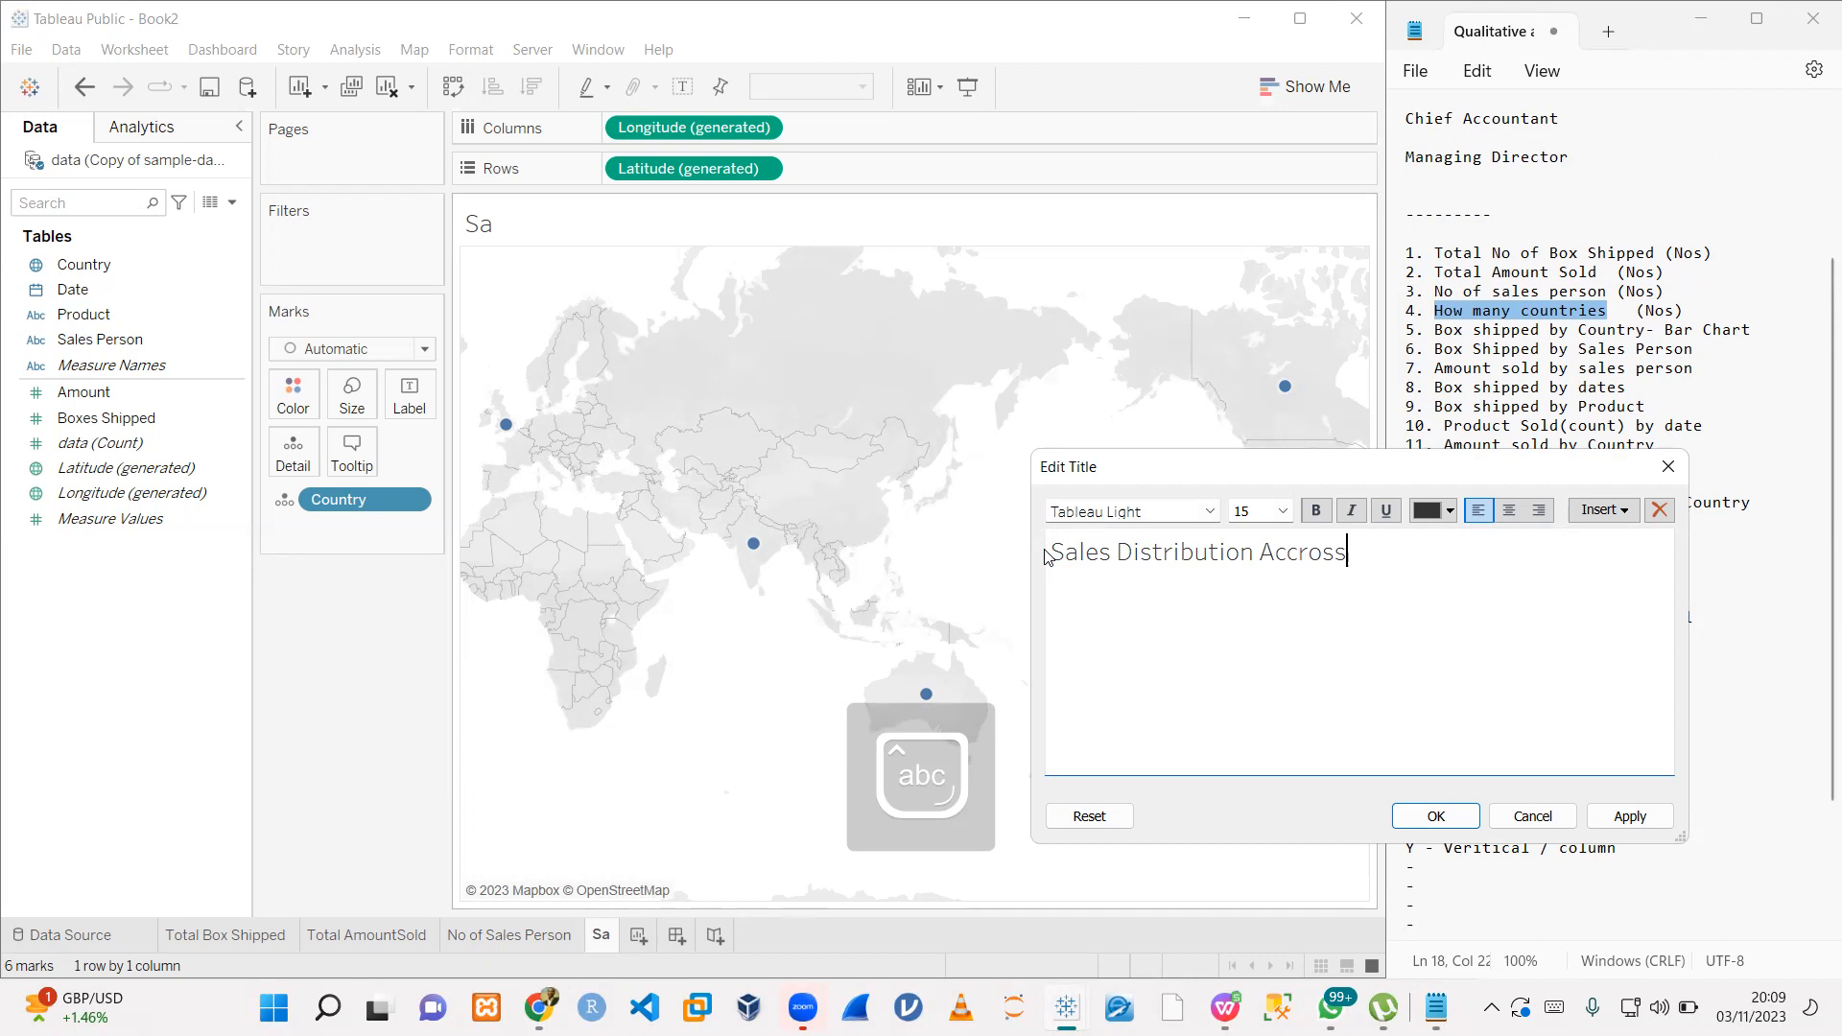
key(Caps_Lock)
text(T)
key(Caps_Lock)
text(he)
key(Caps_Lock)
text(W)
key(Caps_Lock)
text(orld)
click(1151, 512)
text(tahoma)
key(Return)
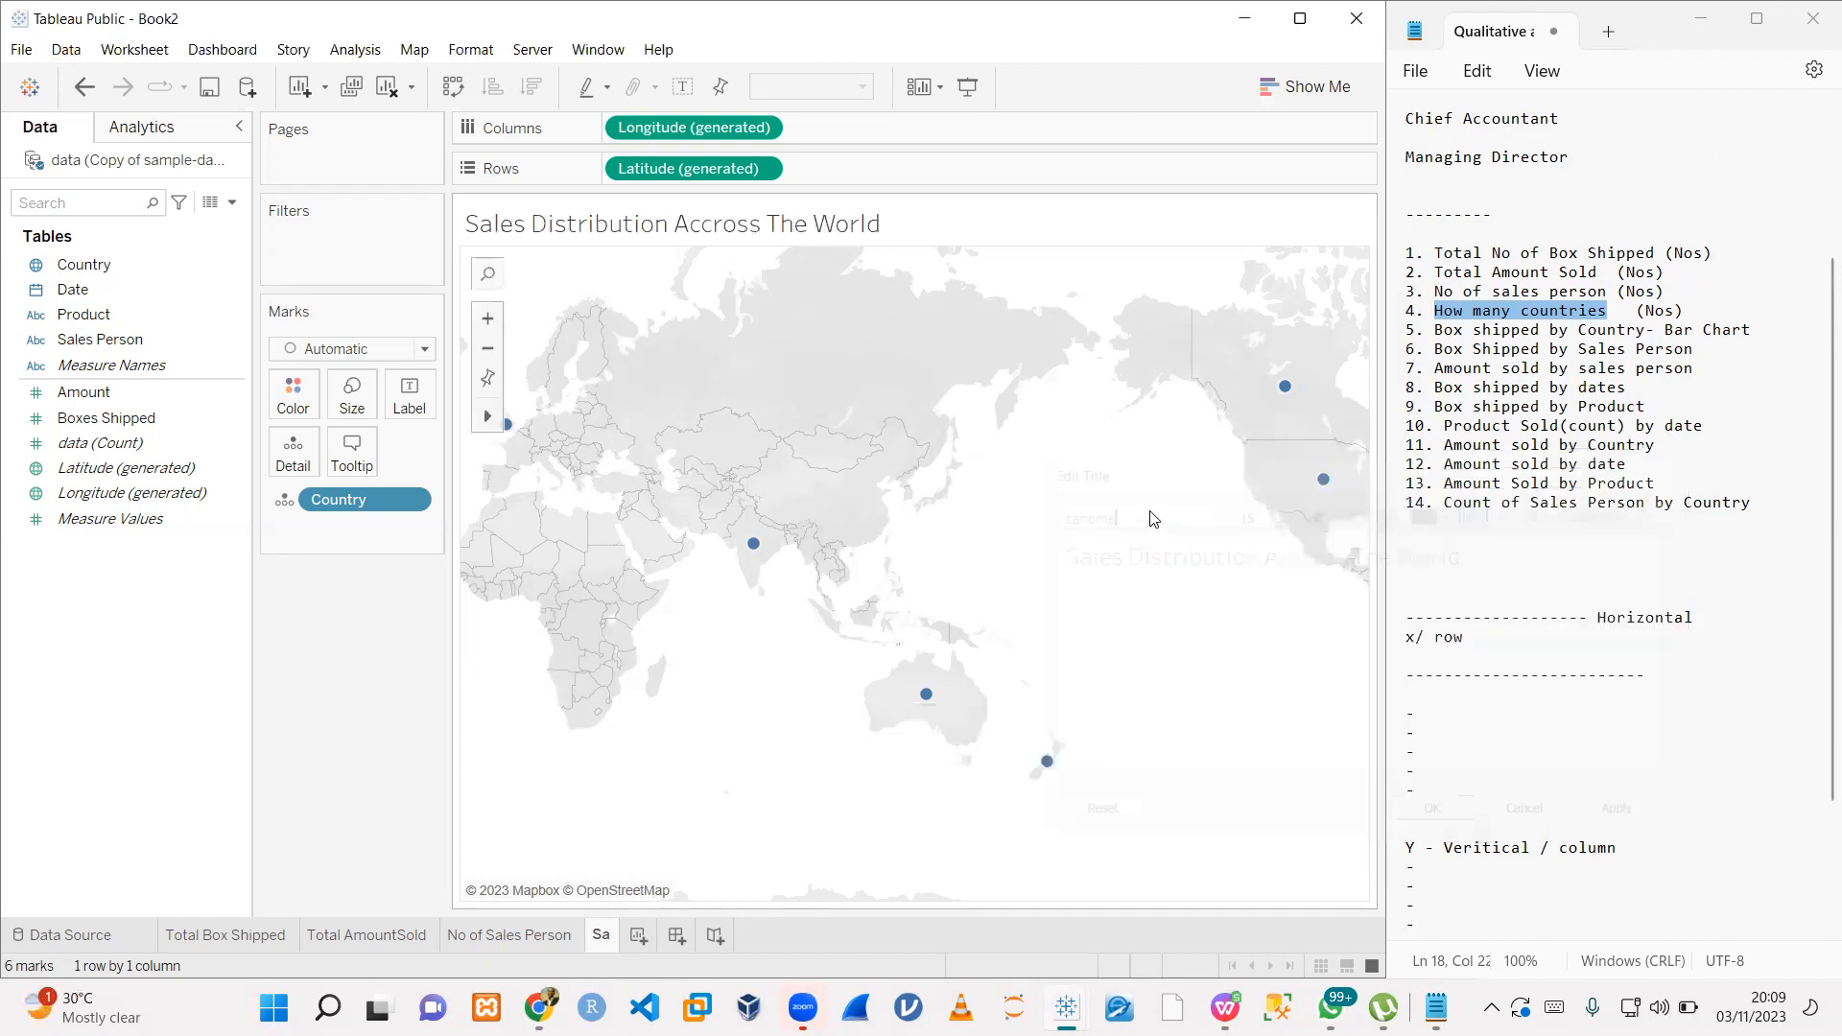
- Format the whole "Sales Distribution Accross The World" title as size 9 bold and apply it
double_click(665, 232)
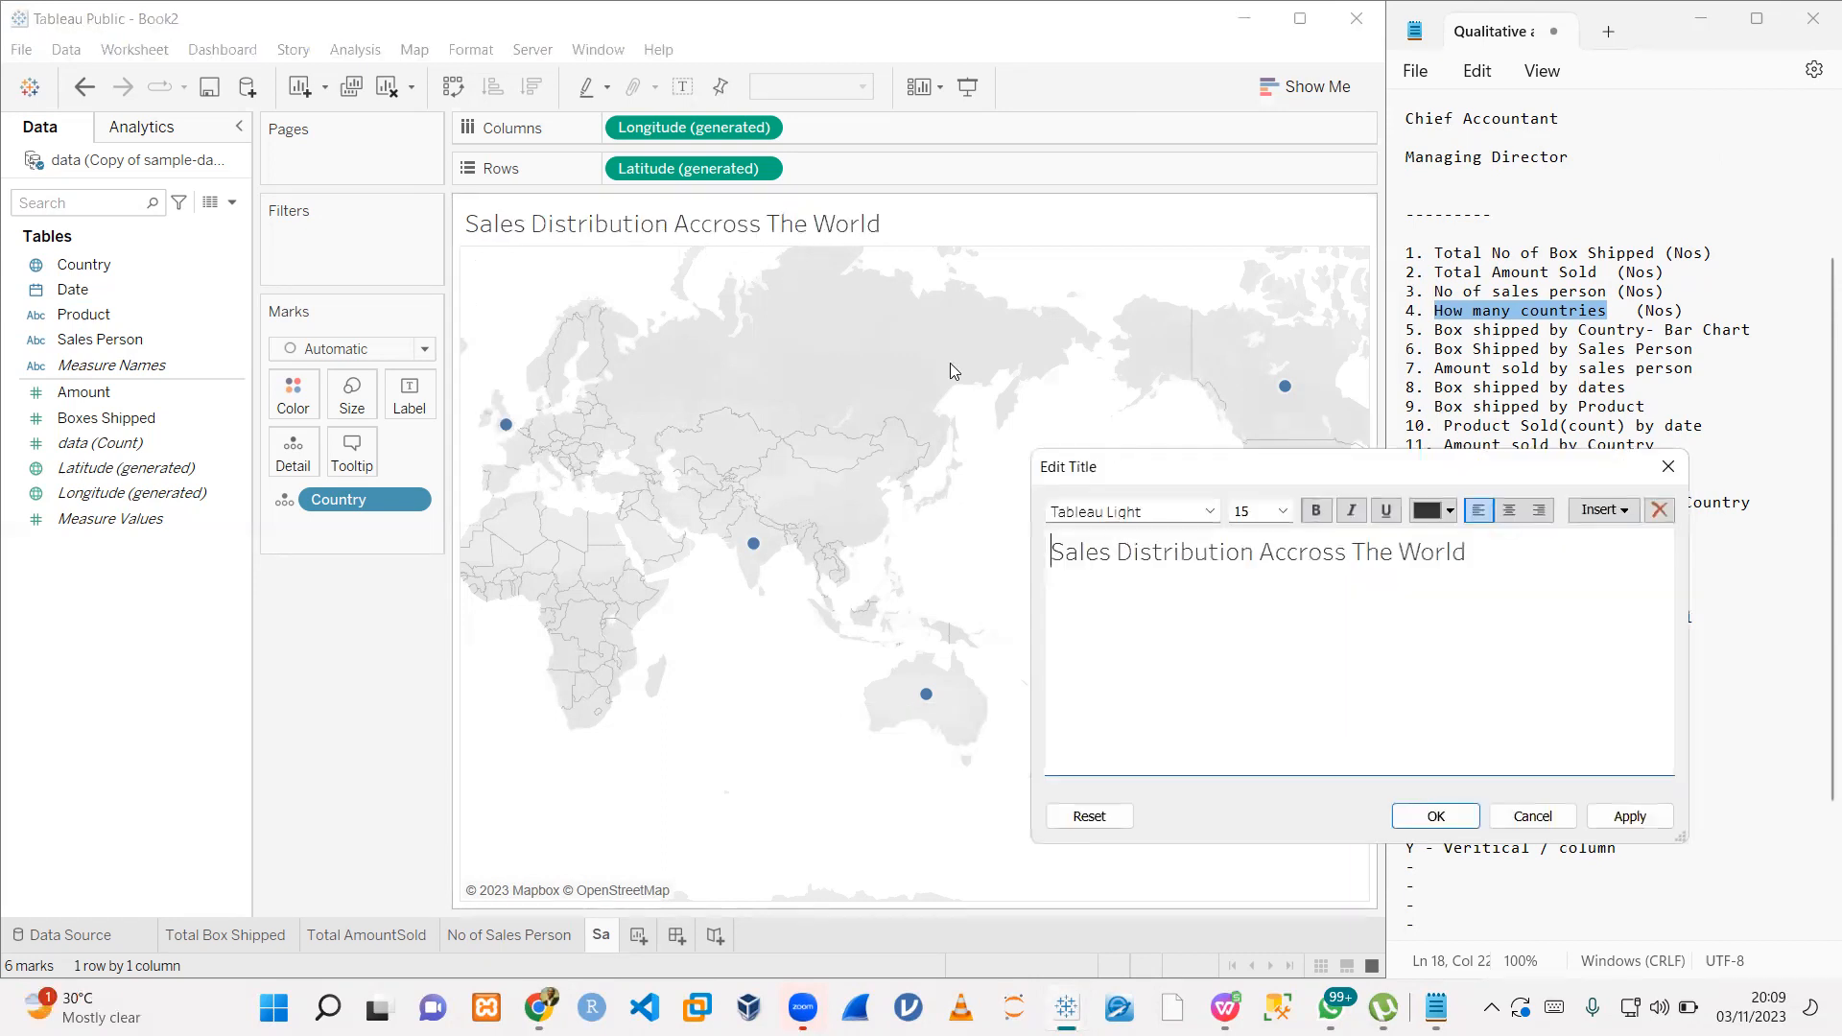
click(1284, 511)
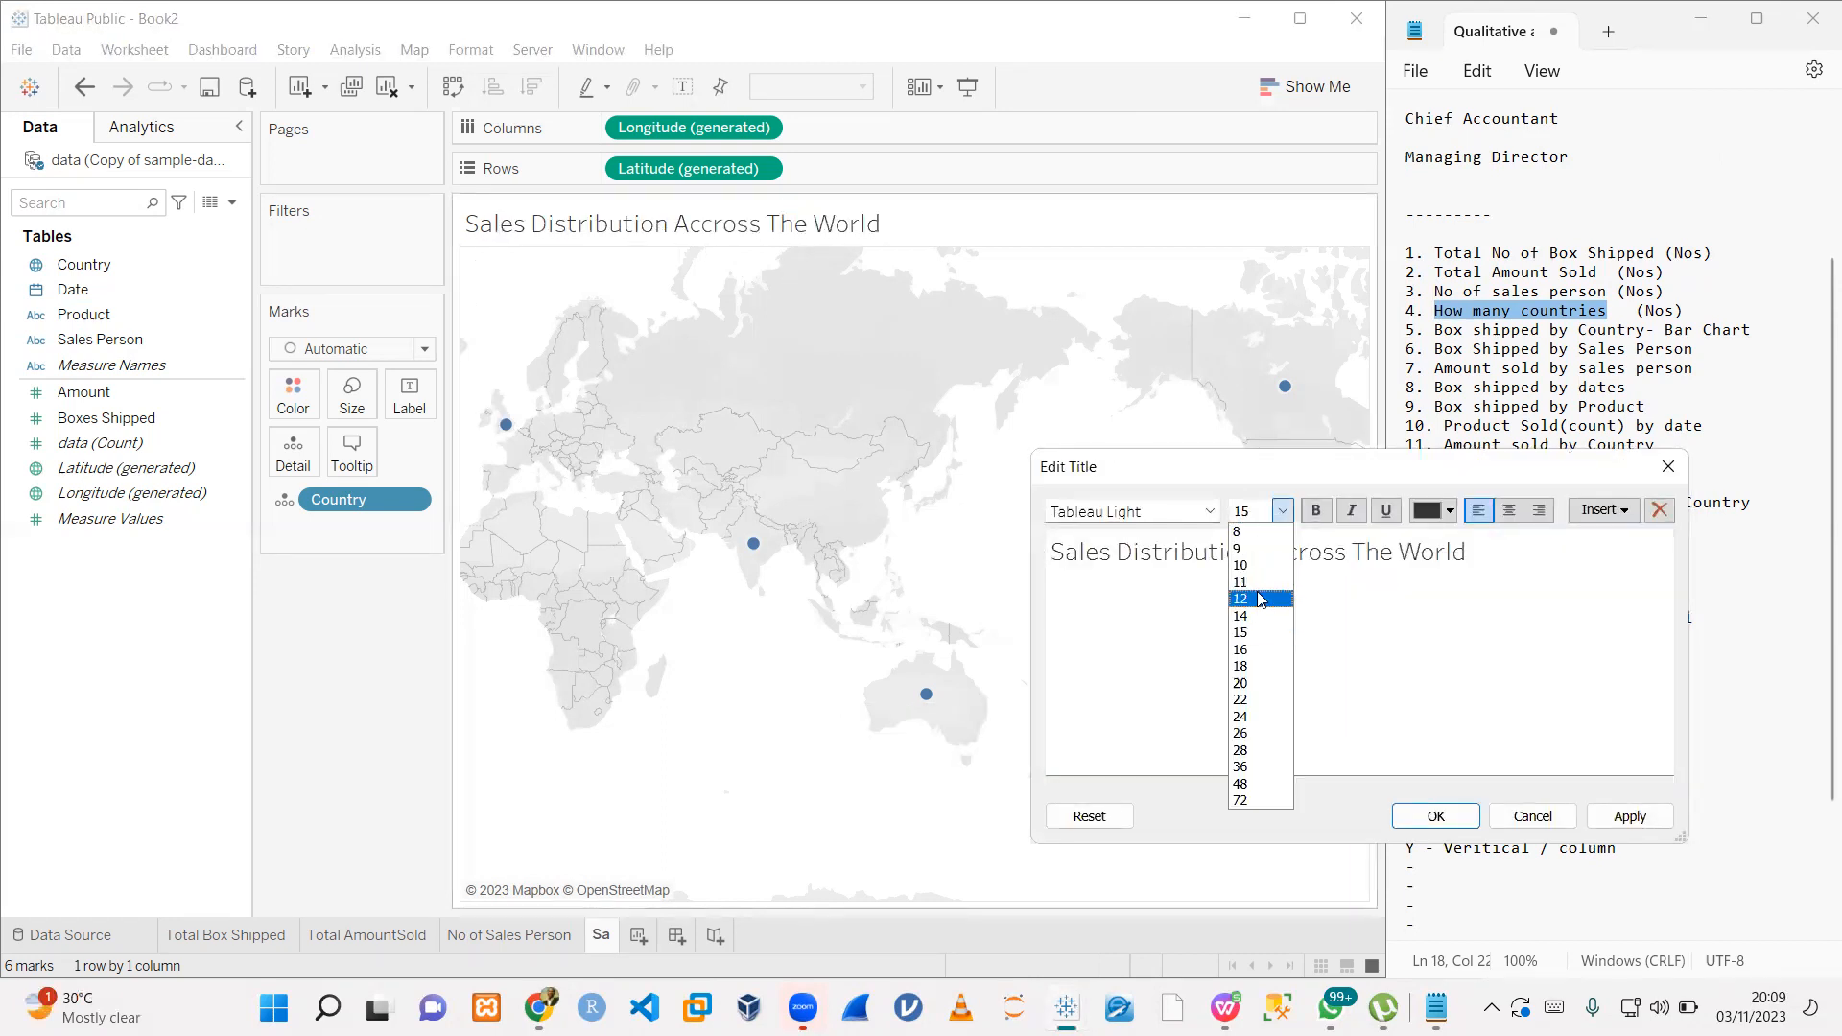
click(1284, 511)
key(ctrl+a)
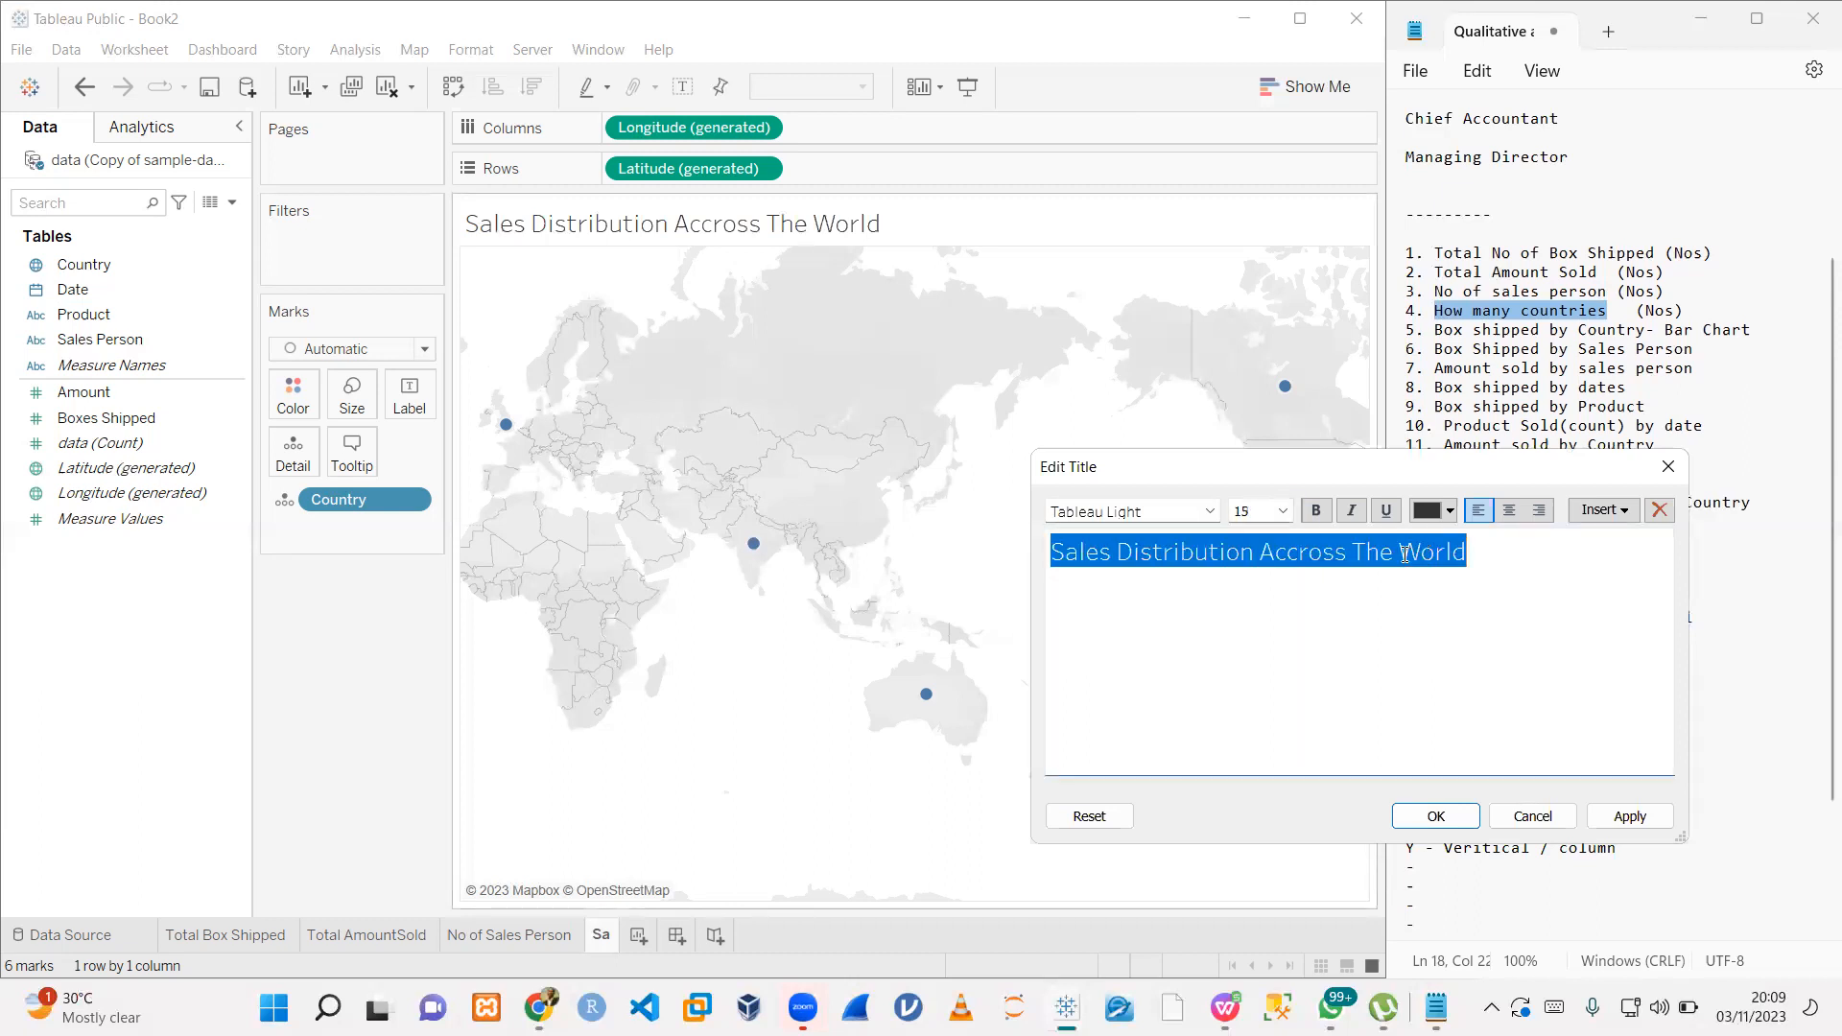
click(1284, 511)
click(1247, 556)
click(1316, 511)
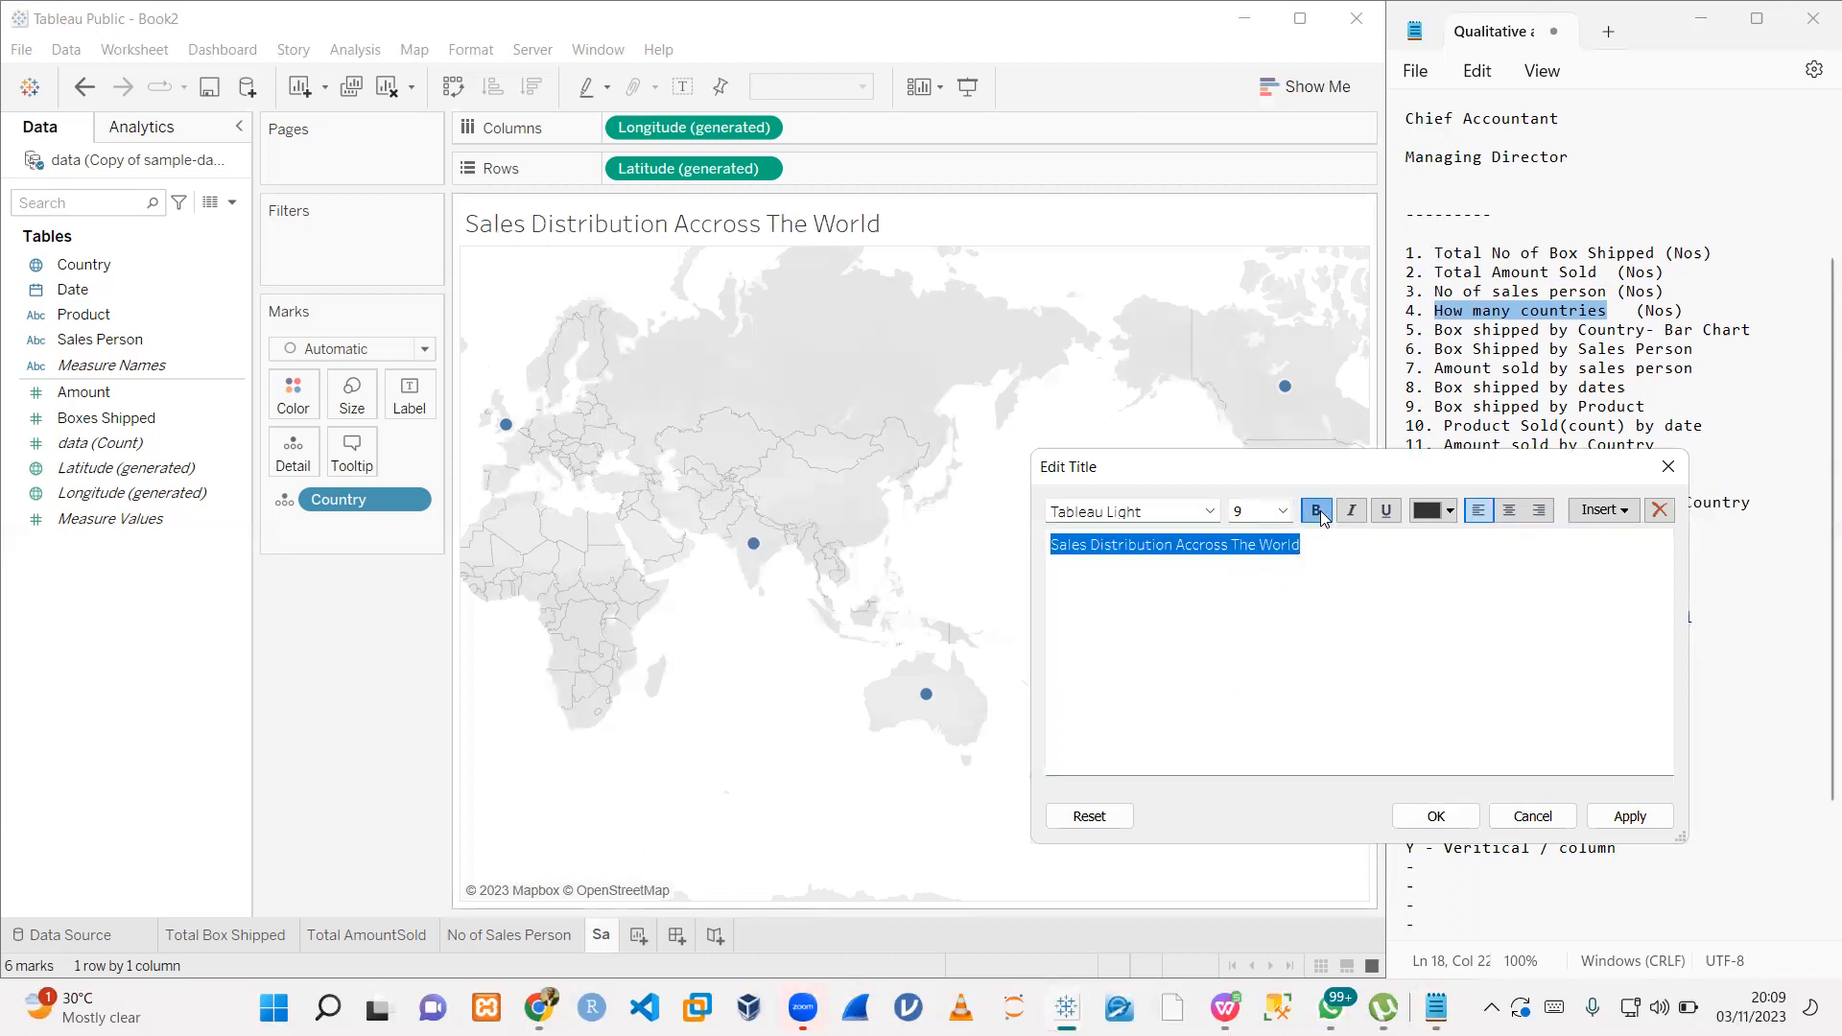
click(1629, 816)
click(1433, 816)
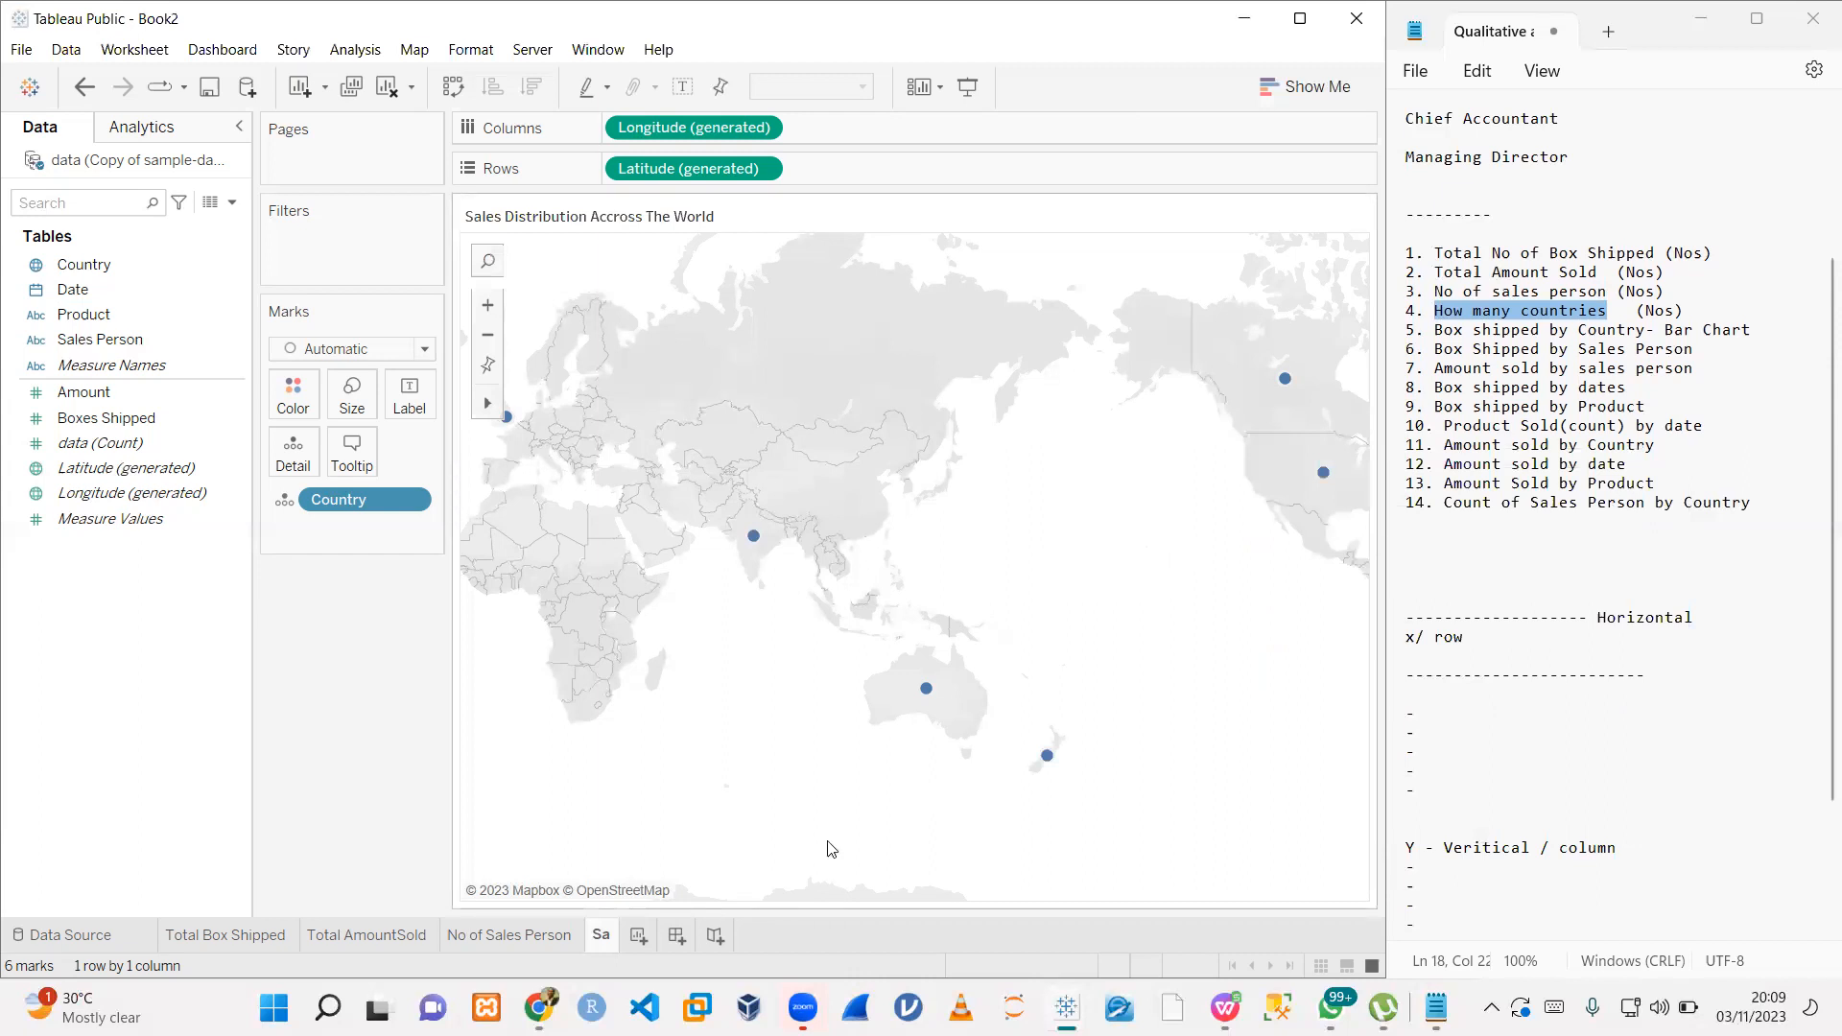
- Add a new worksheet after Sa and plot the Country field on it as a map
click(635, 938)
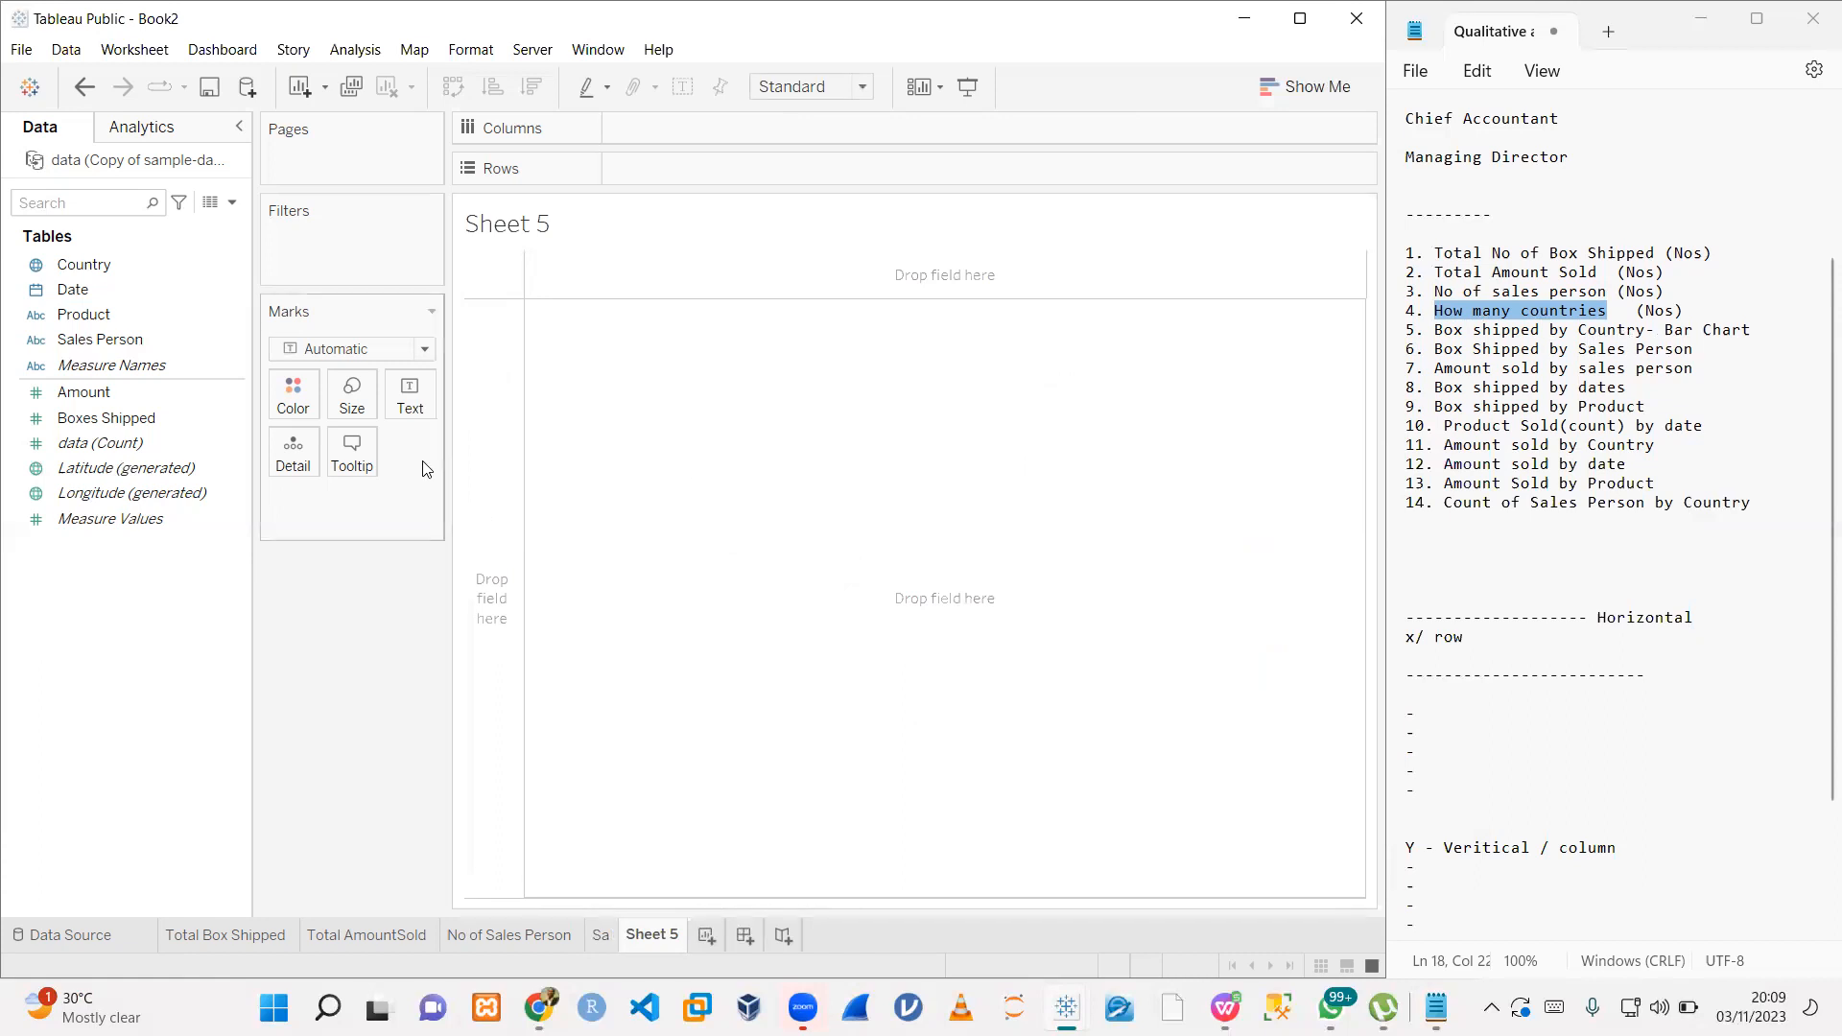
click(85, 395)
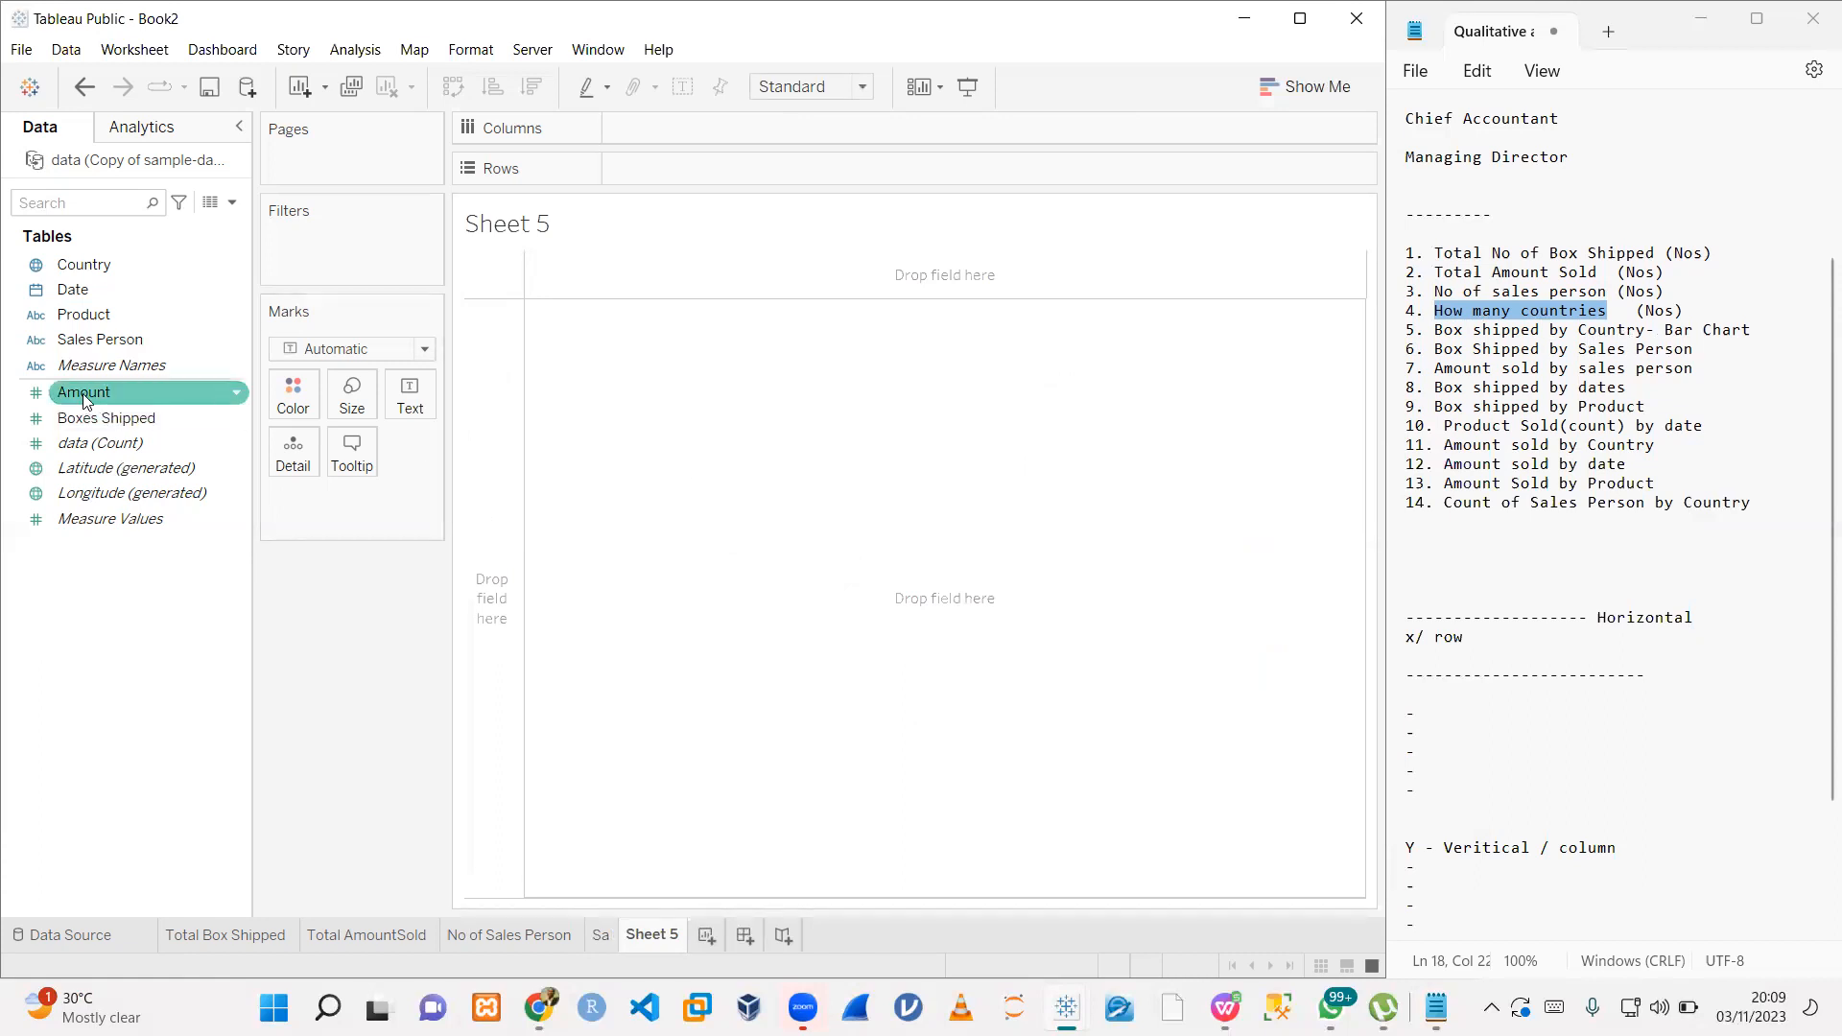
click(86, 340)
click(88, 269)
drag(89, 268, 604, 359)
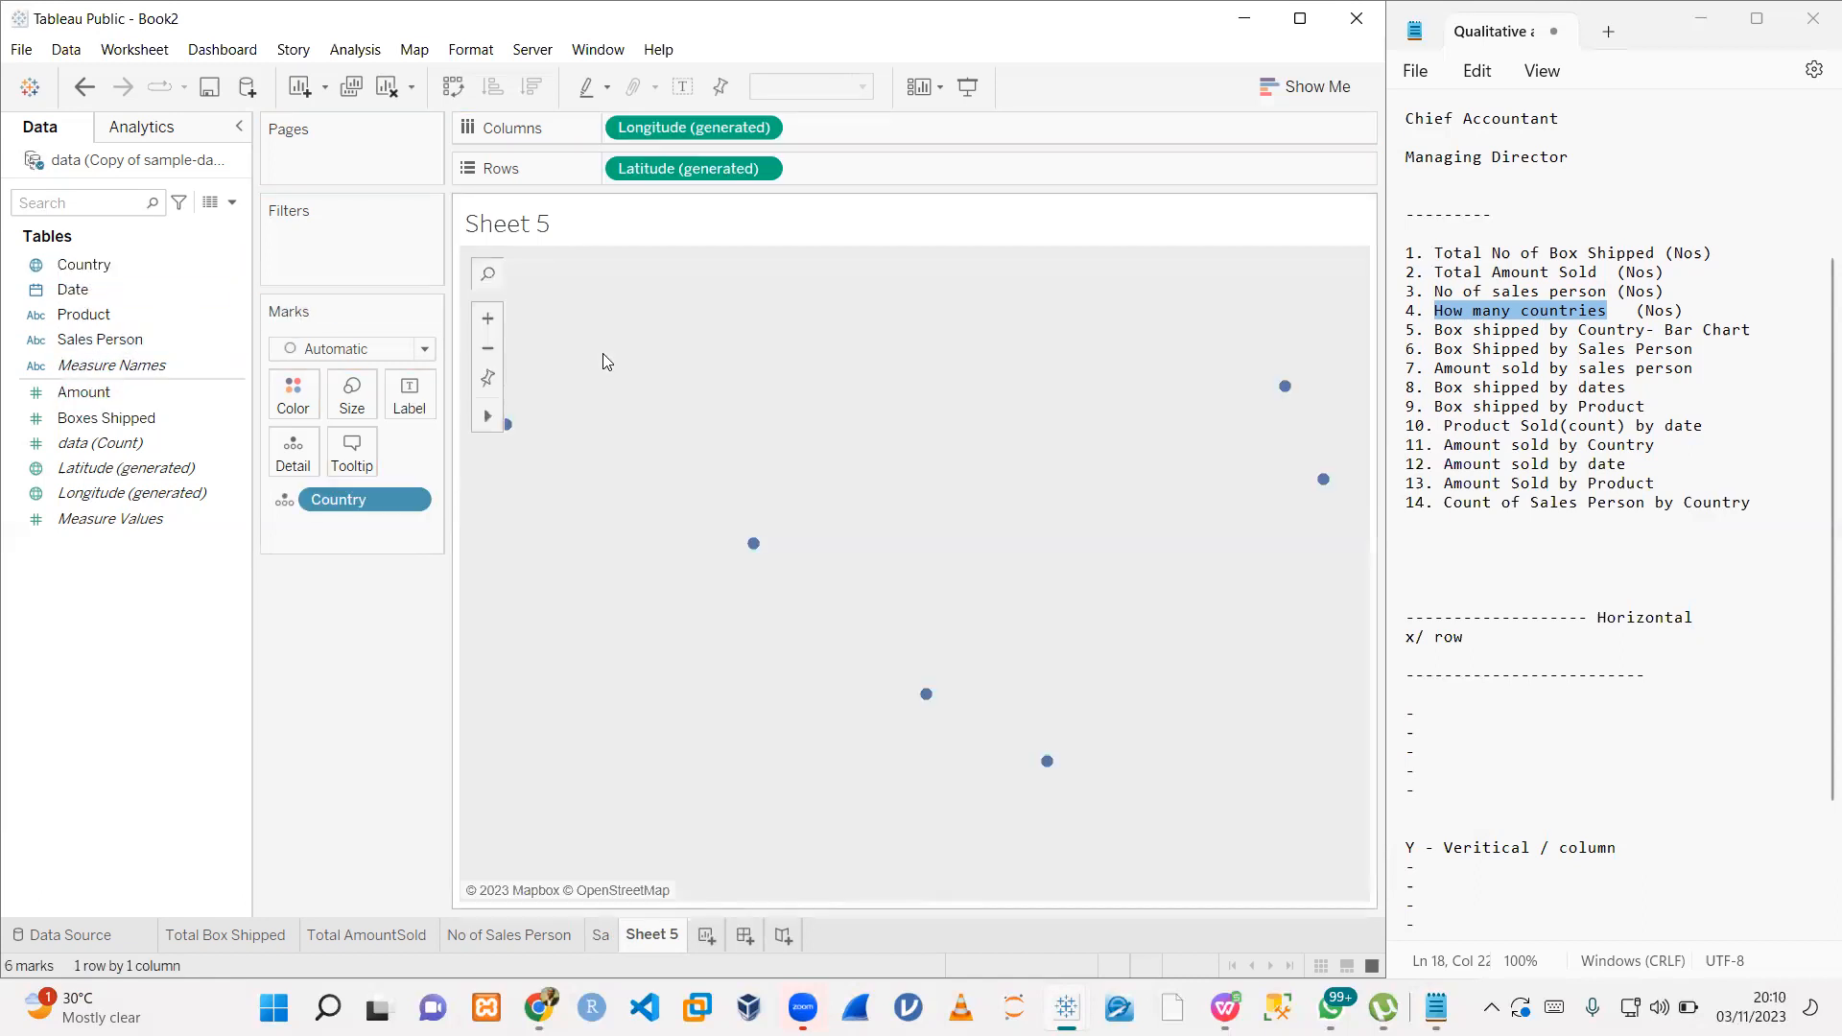
- Size the Sheet 5 map marks by Boxes Shipped and color them by Country
click(96, 291)
drag(105, 418, 747, 439)
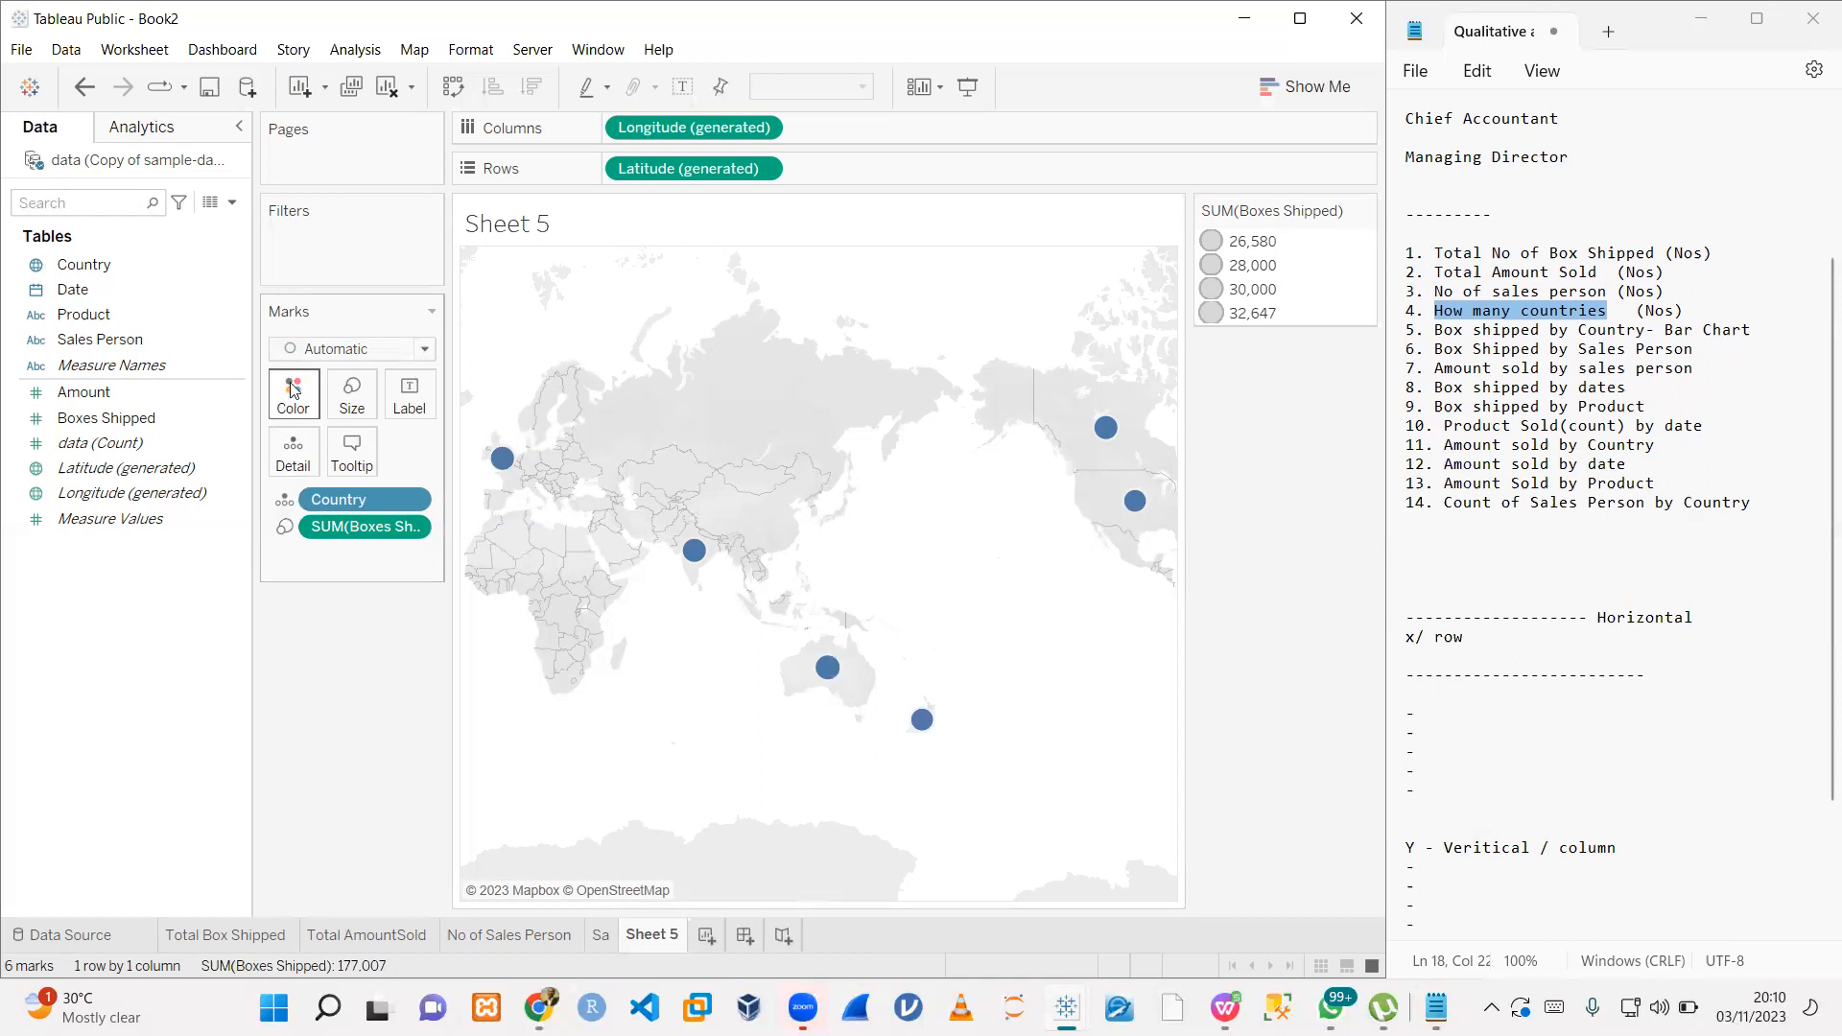
drag(96, 267, 297, 405)
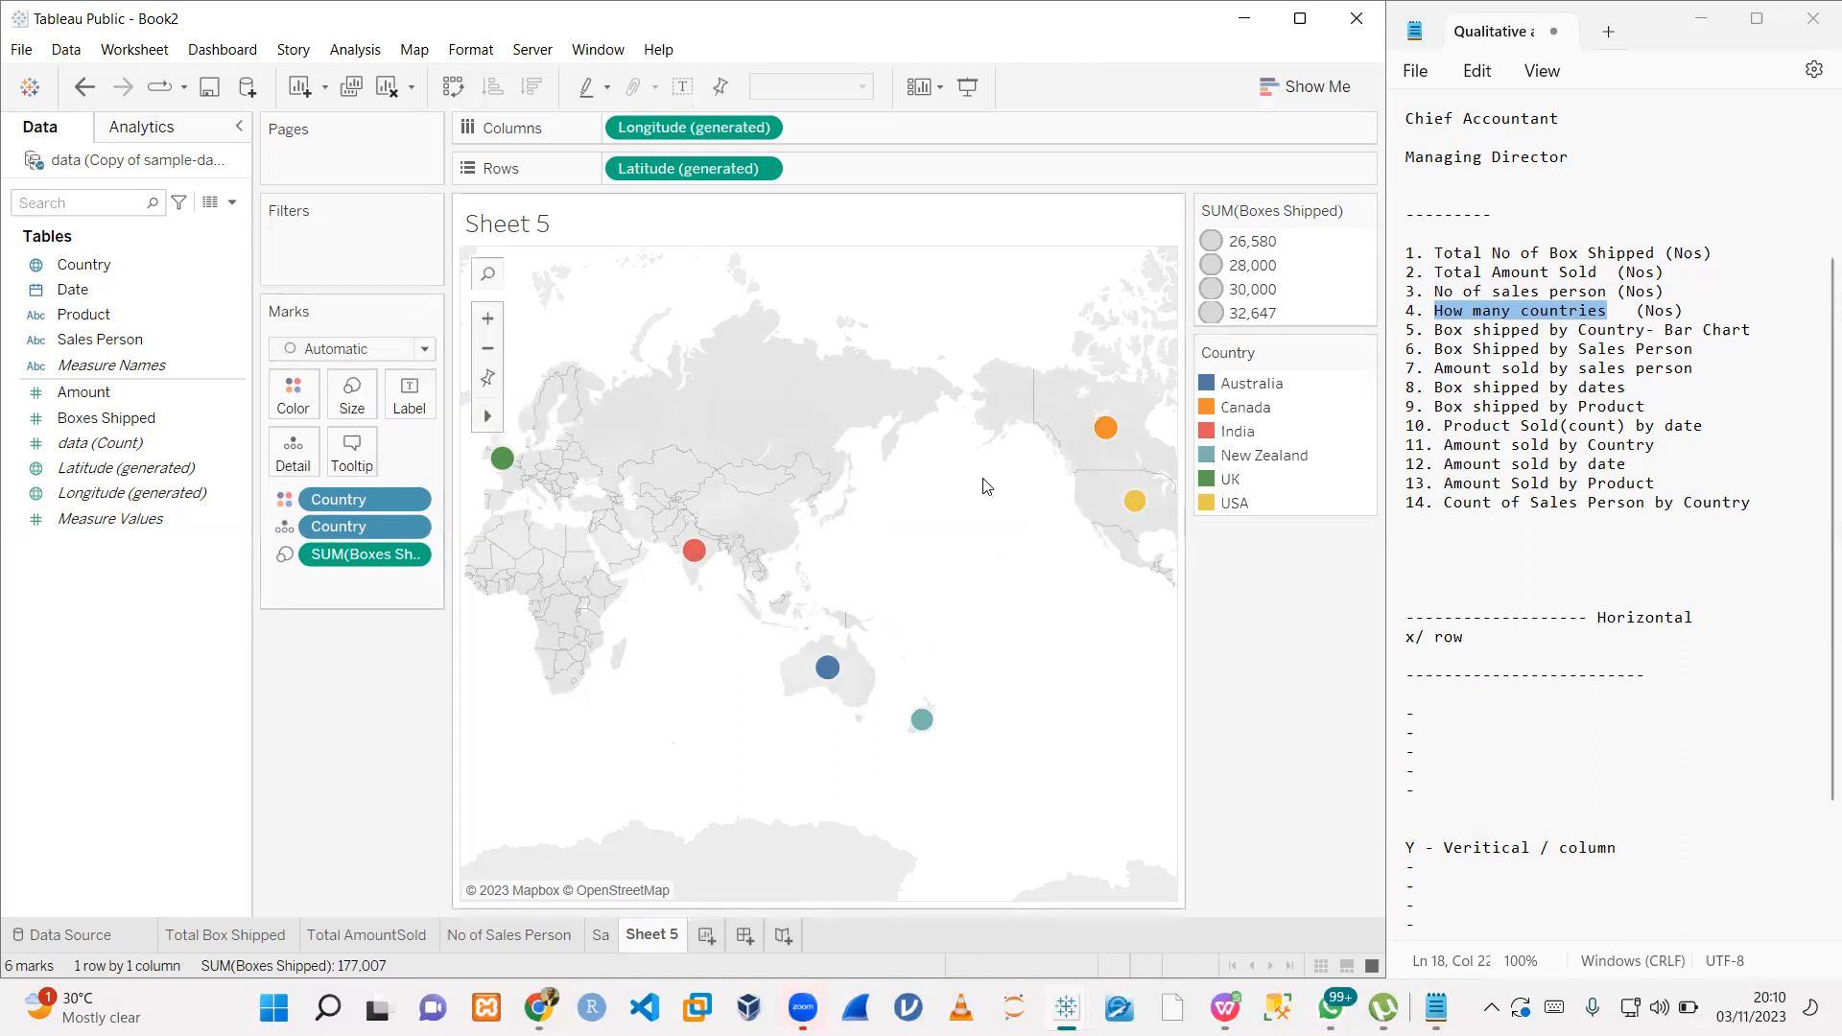
mouse_move(507, 467)
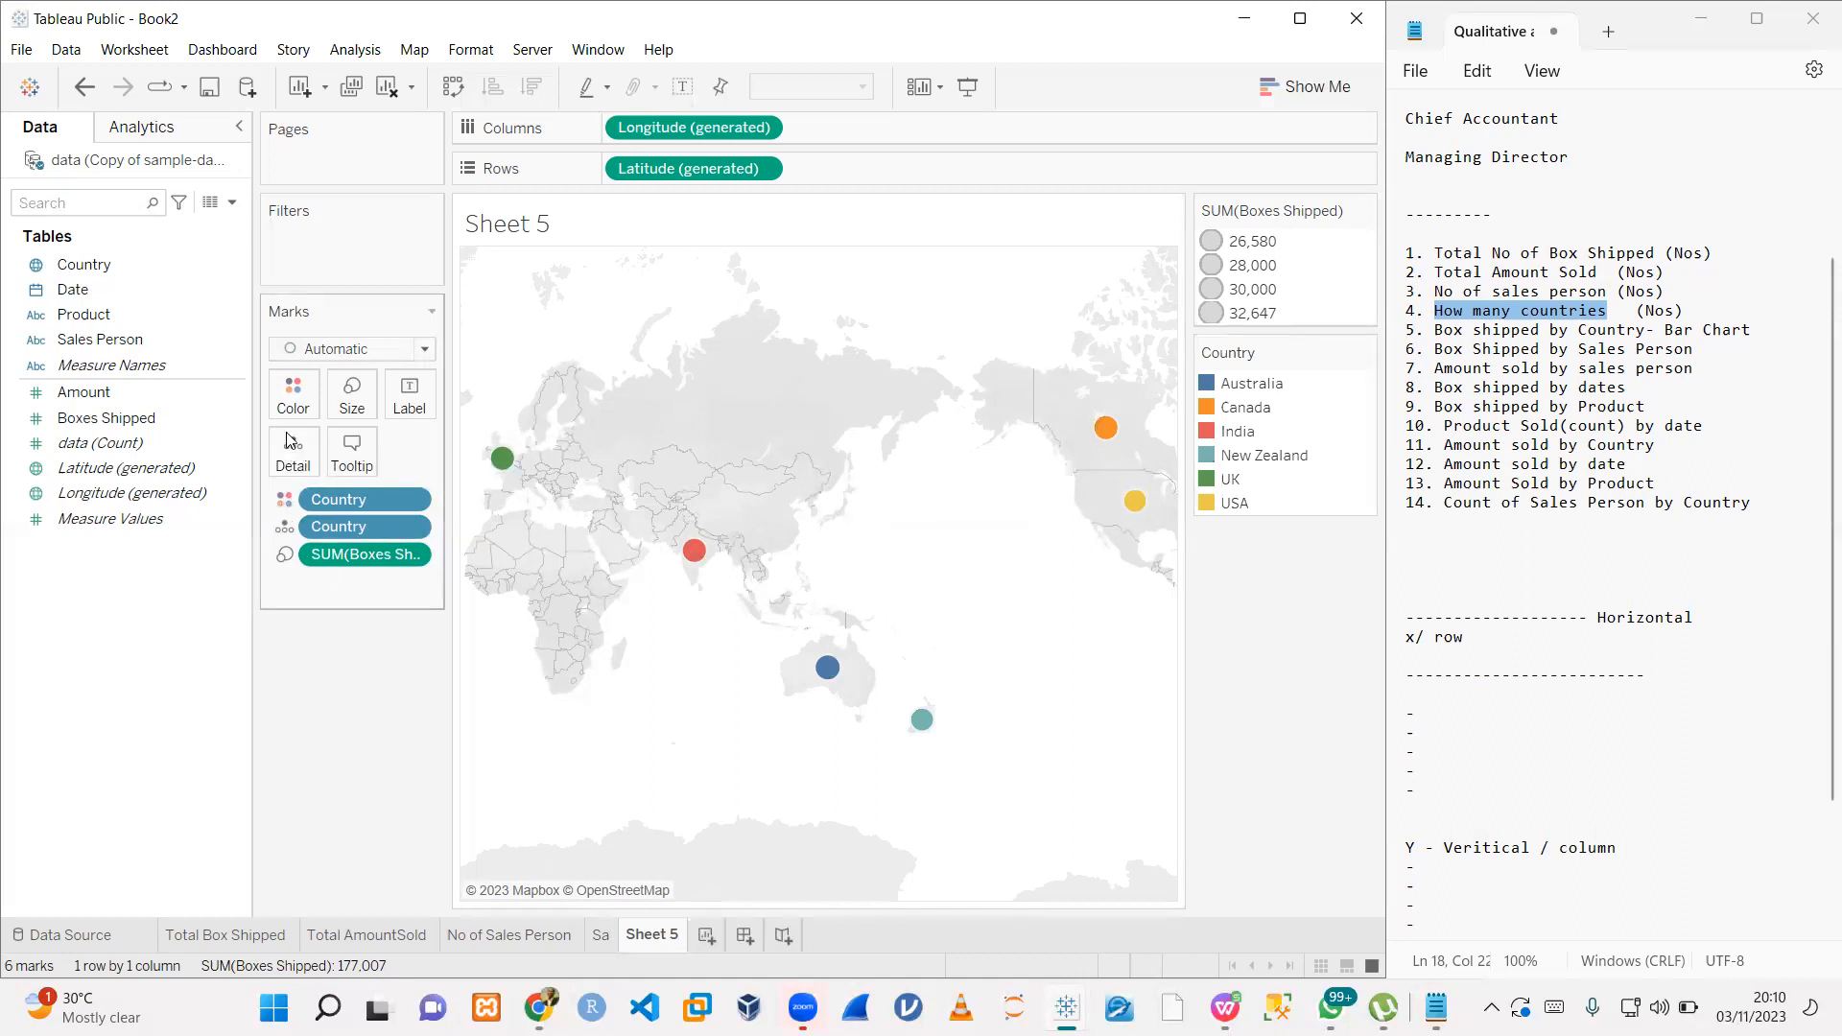
- Turn on mark labels for the country marks on the Sheet 5 map
click(415, 405)
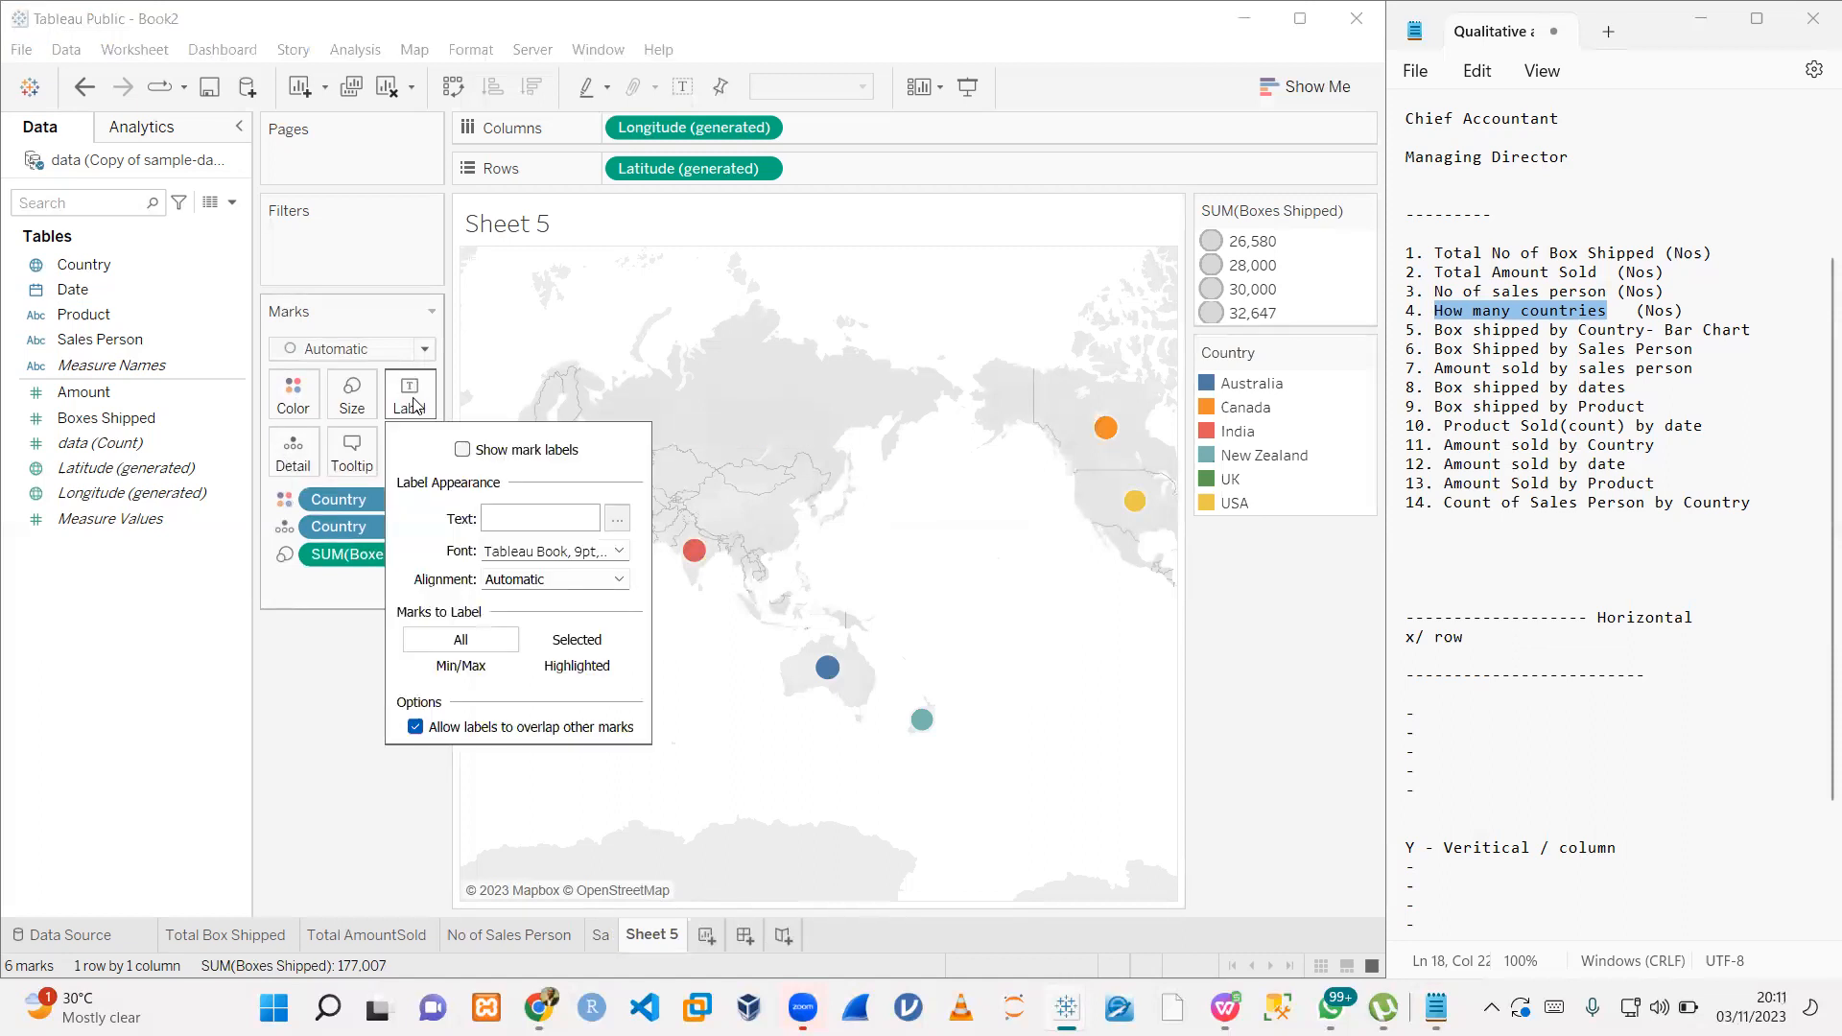
click(463, 450)
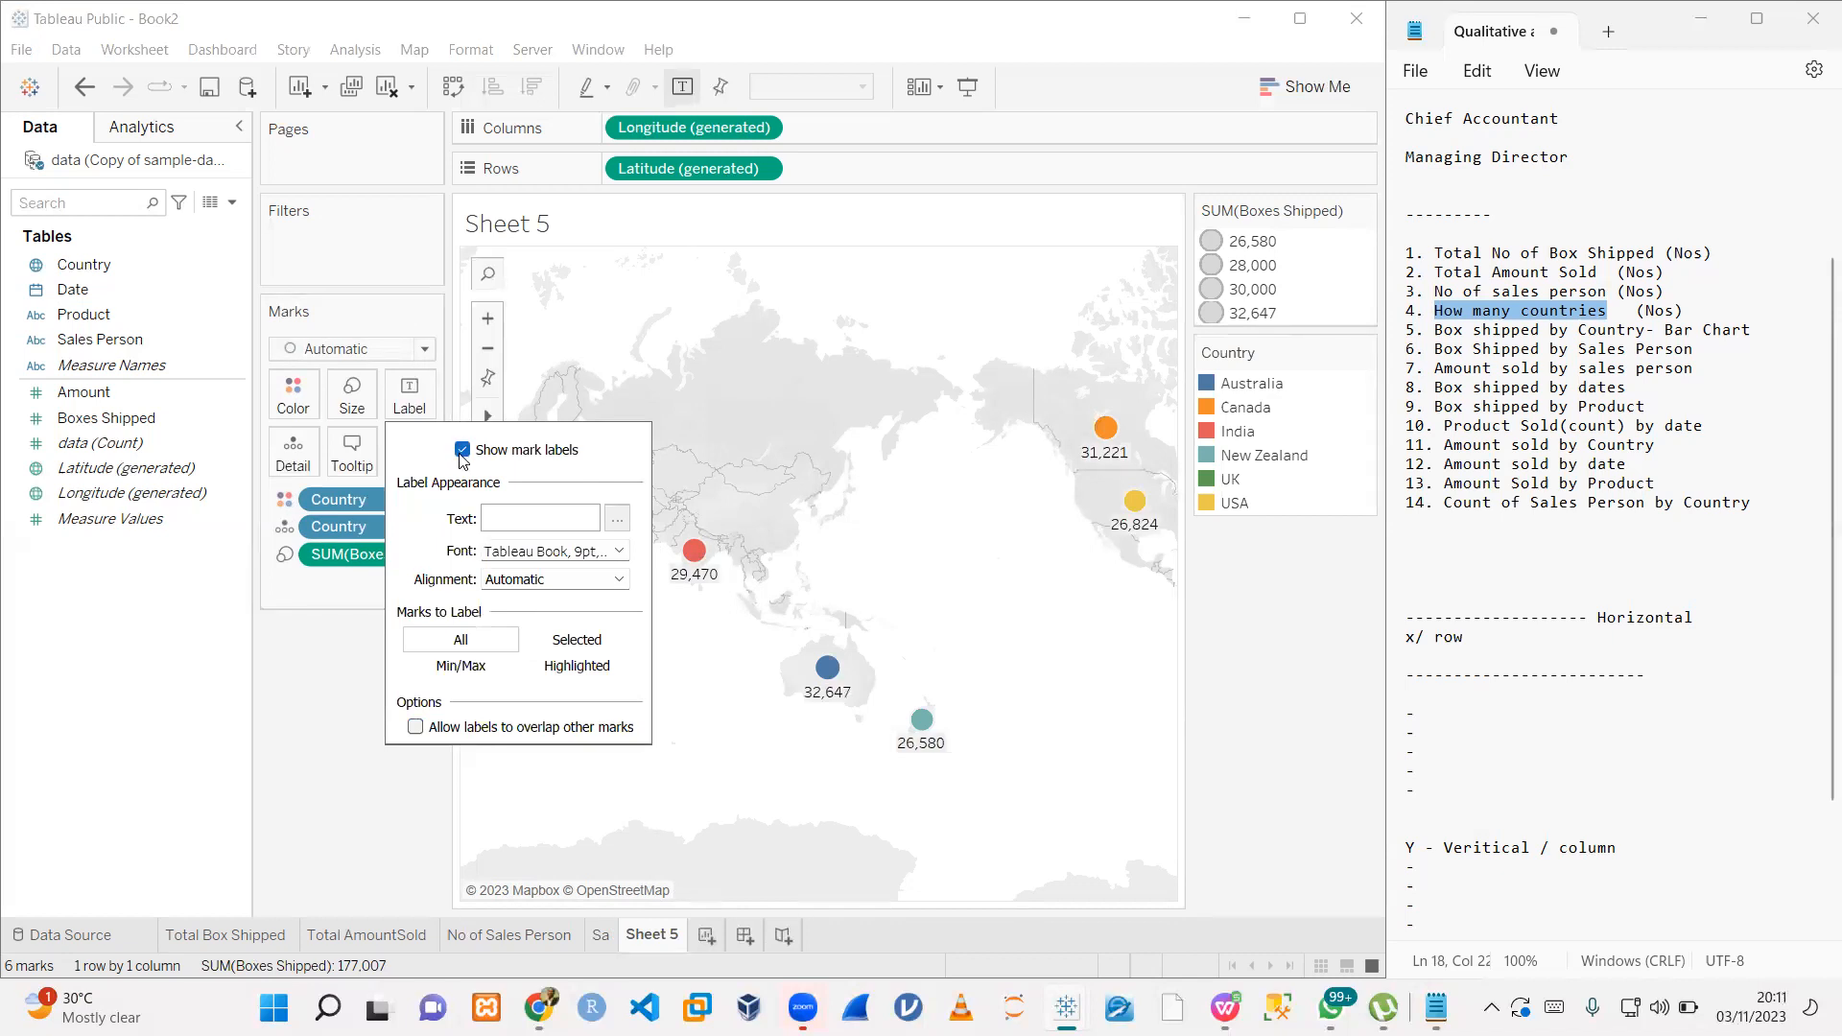
click(463, 450)
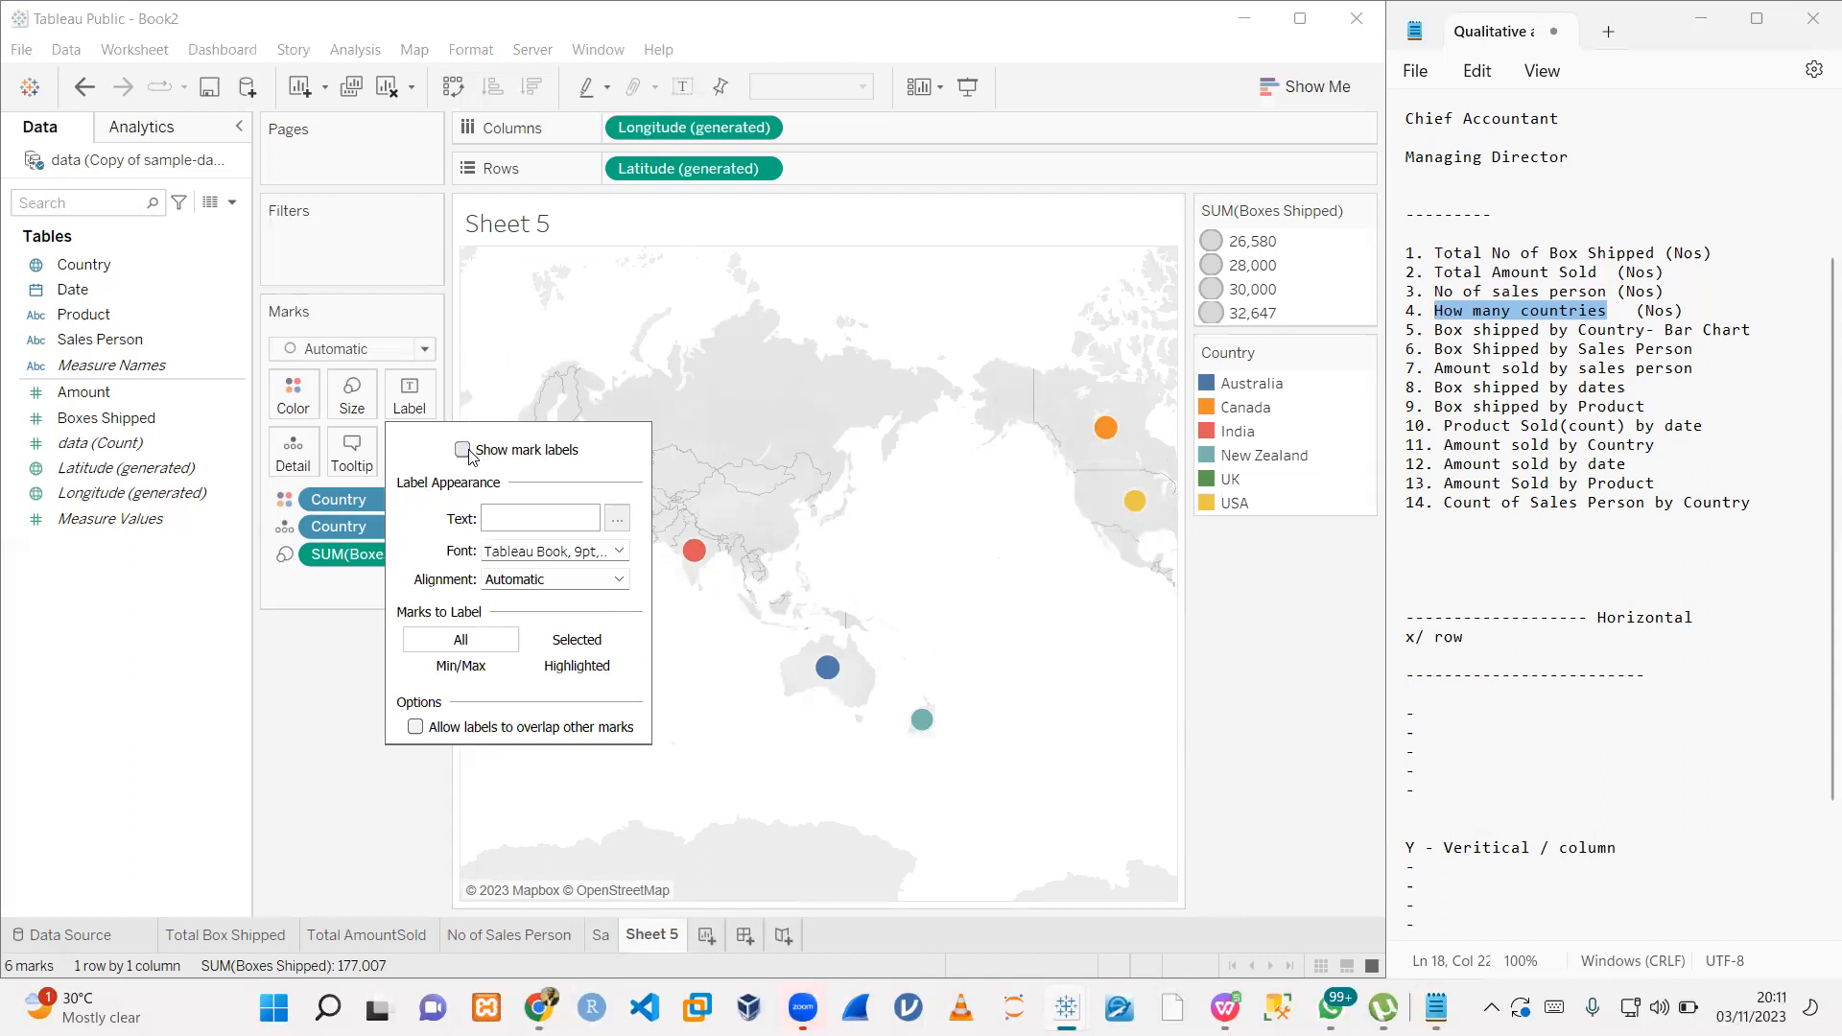
click(463, 450)
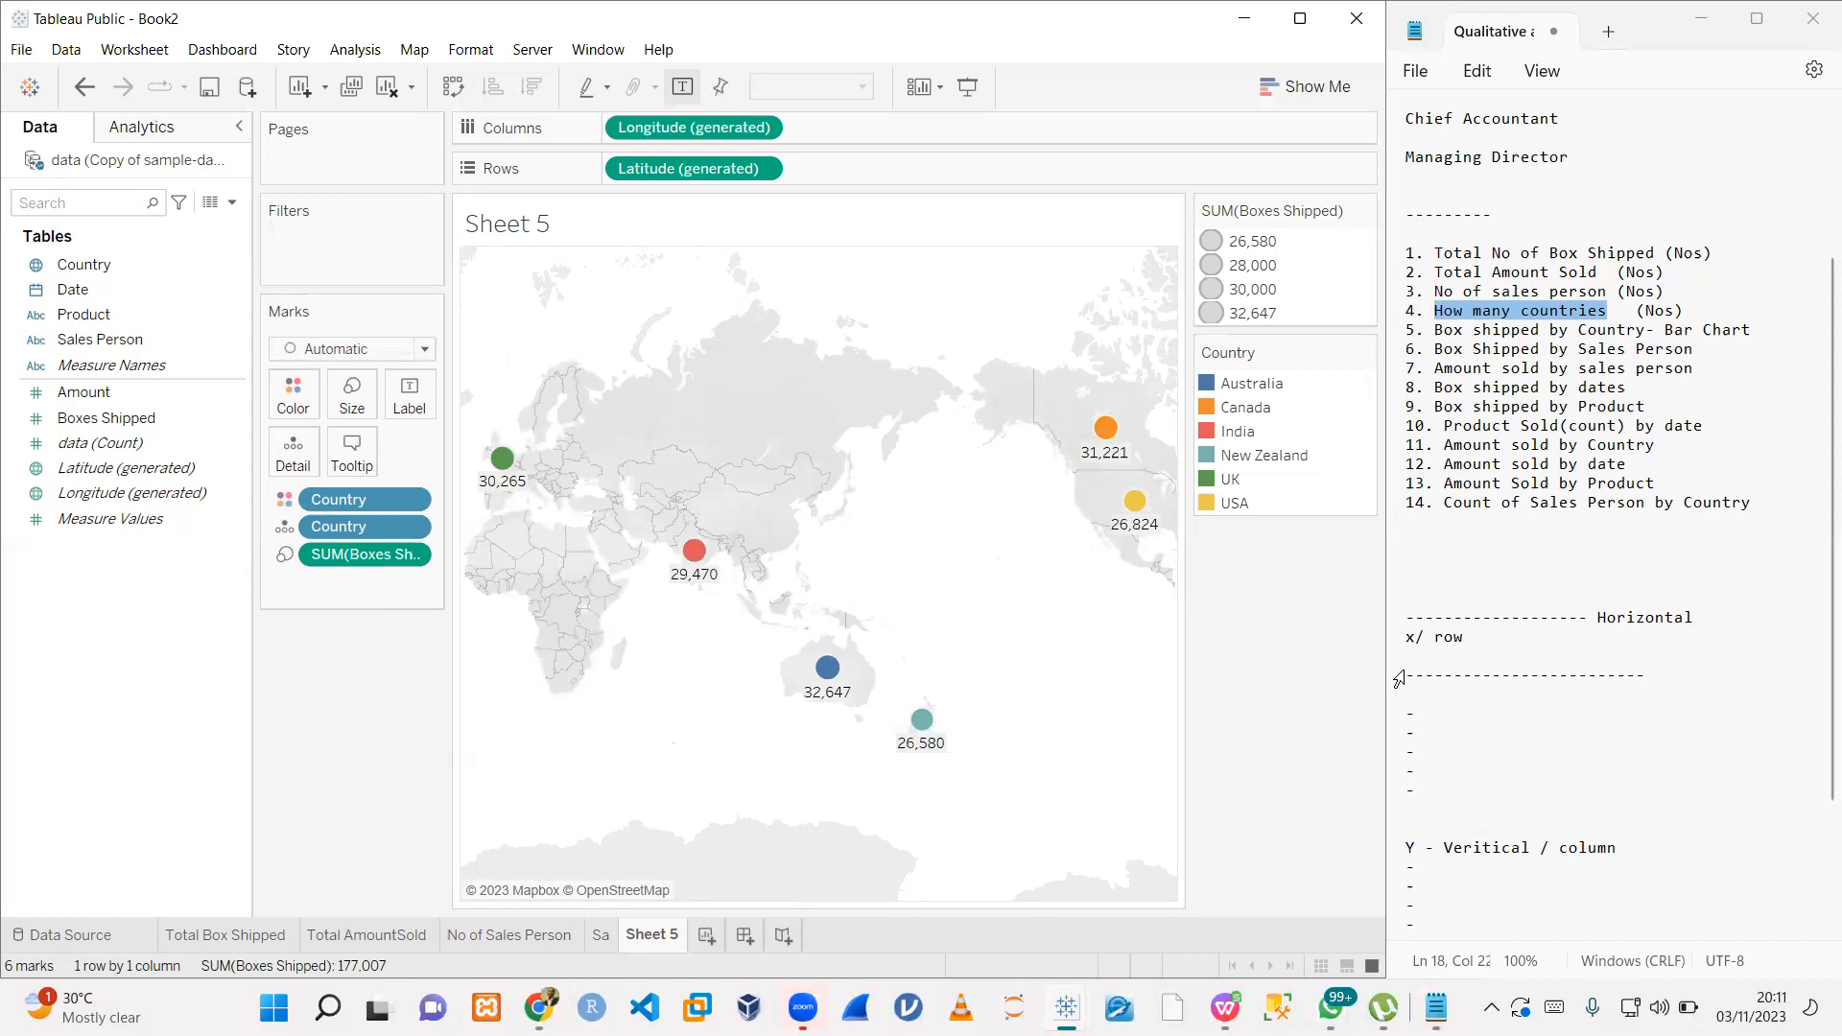
mouse_move(500, 460)
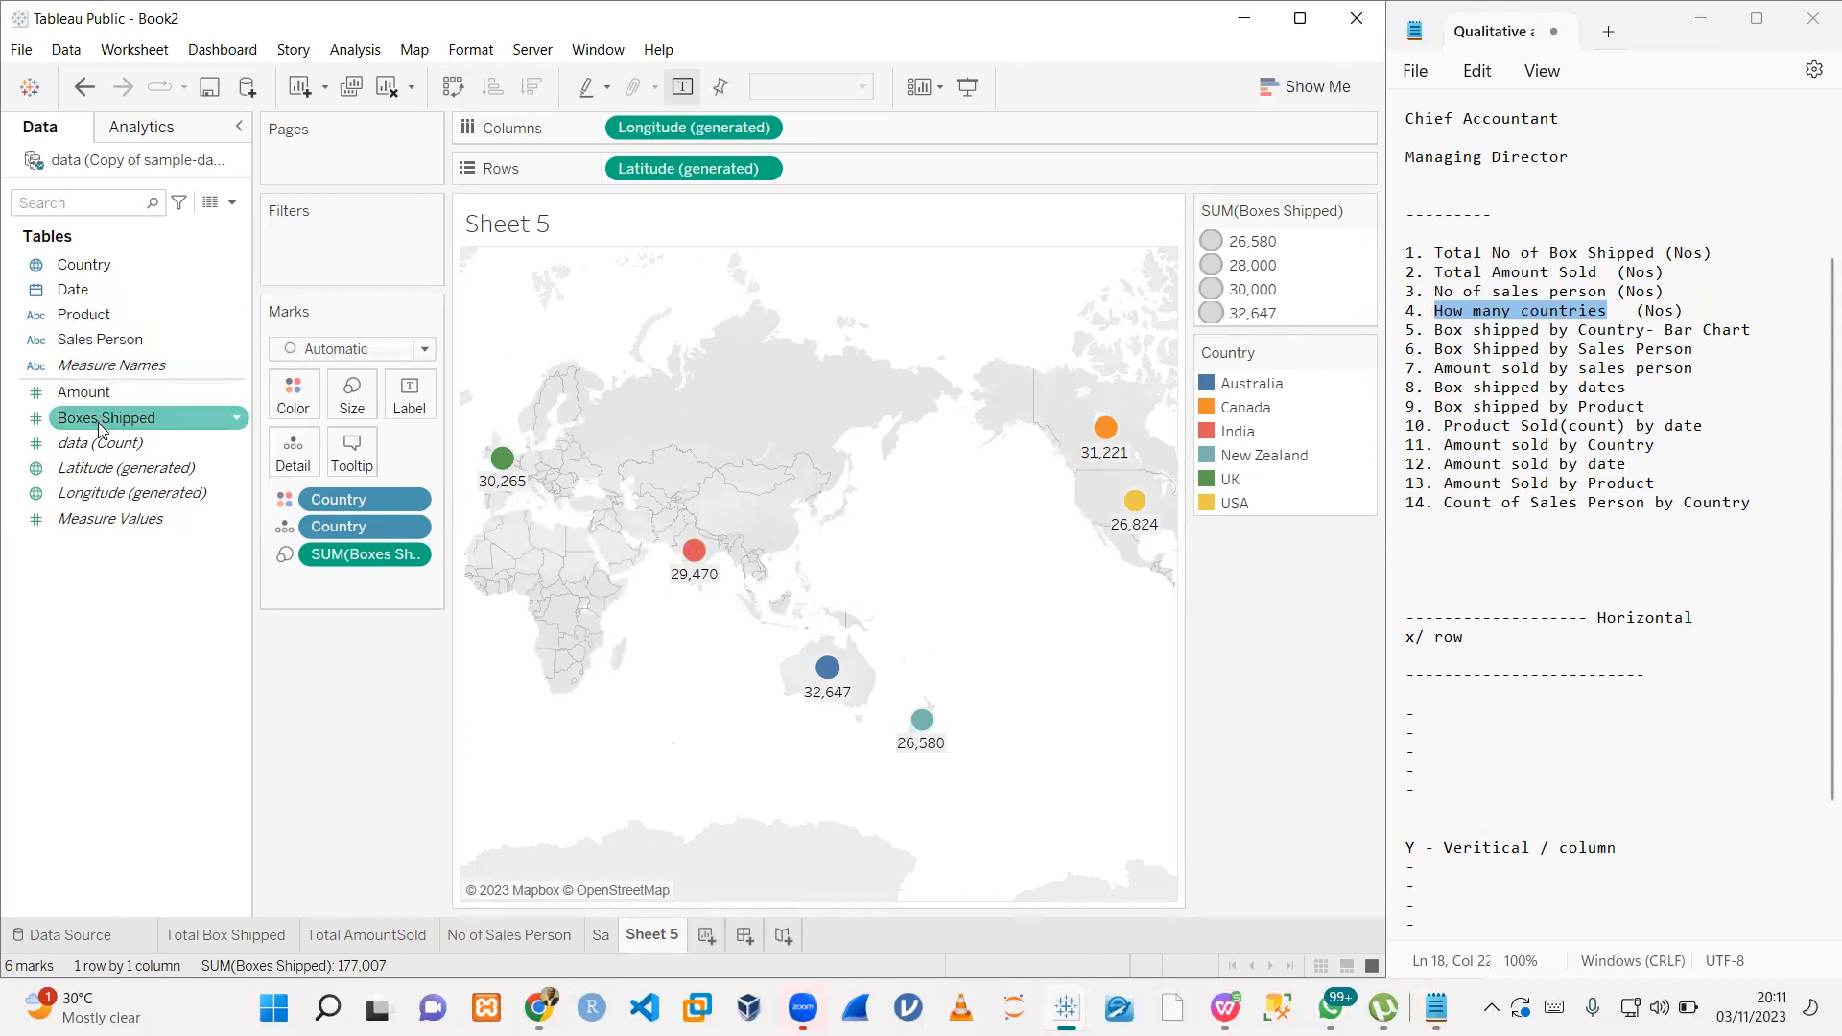
- Add Amount to the Sheet 5 map alongside Boxes Shipped and hide the Measure Values legend
drag(102, 394, 737, 462)
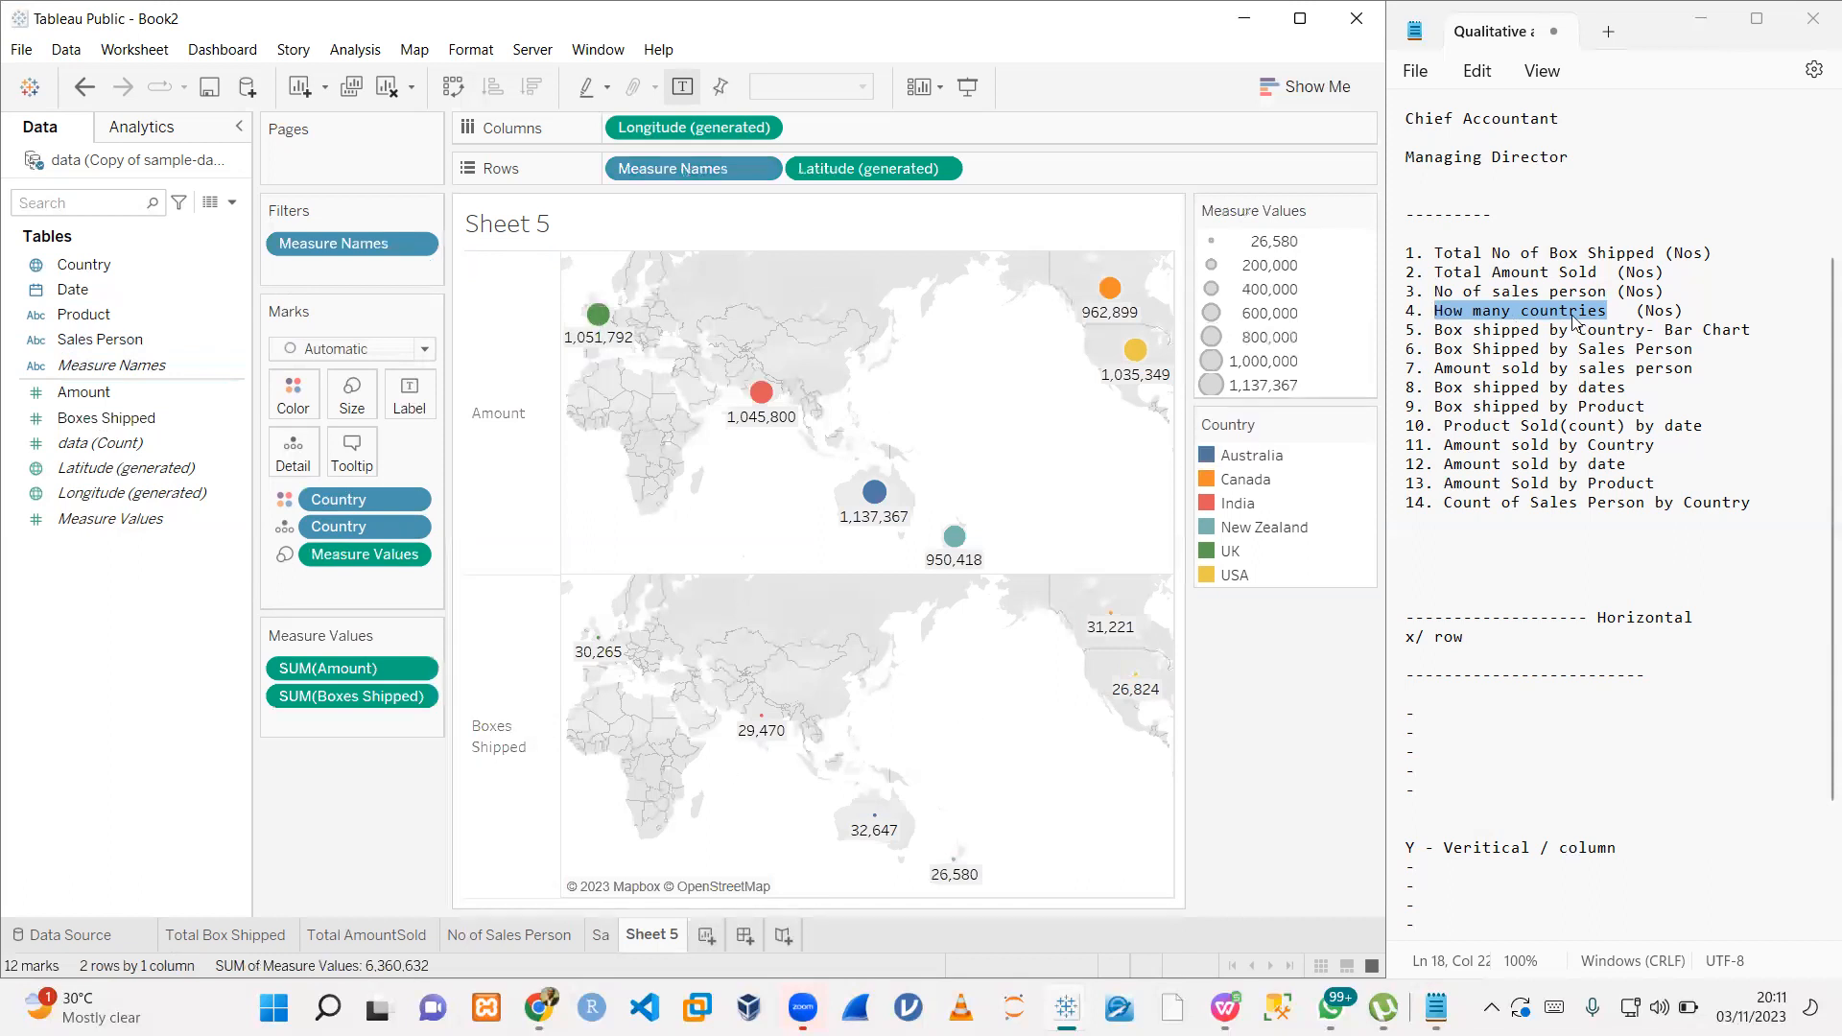
click(1601, 329)
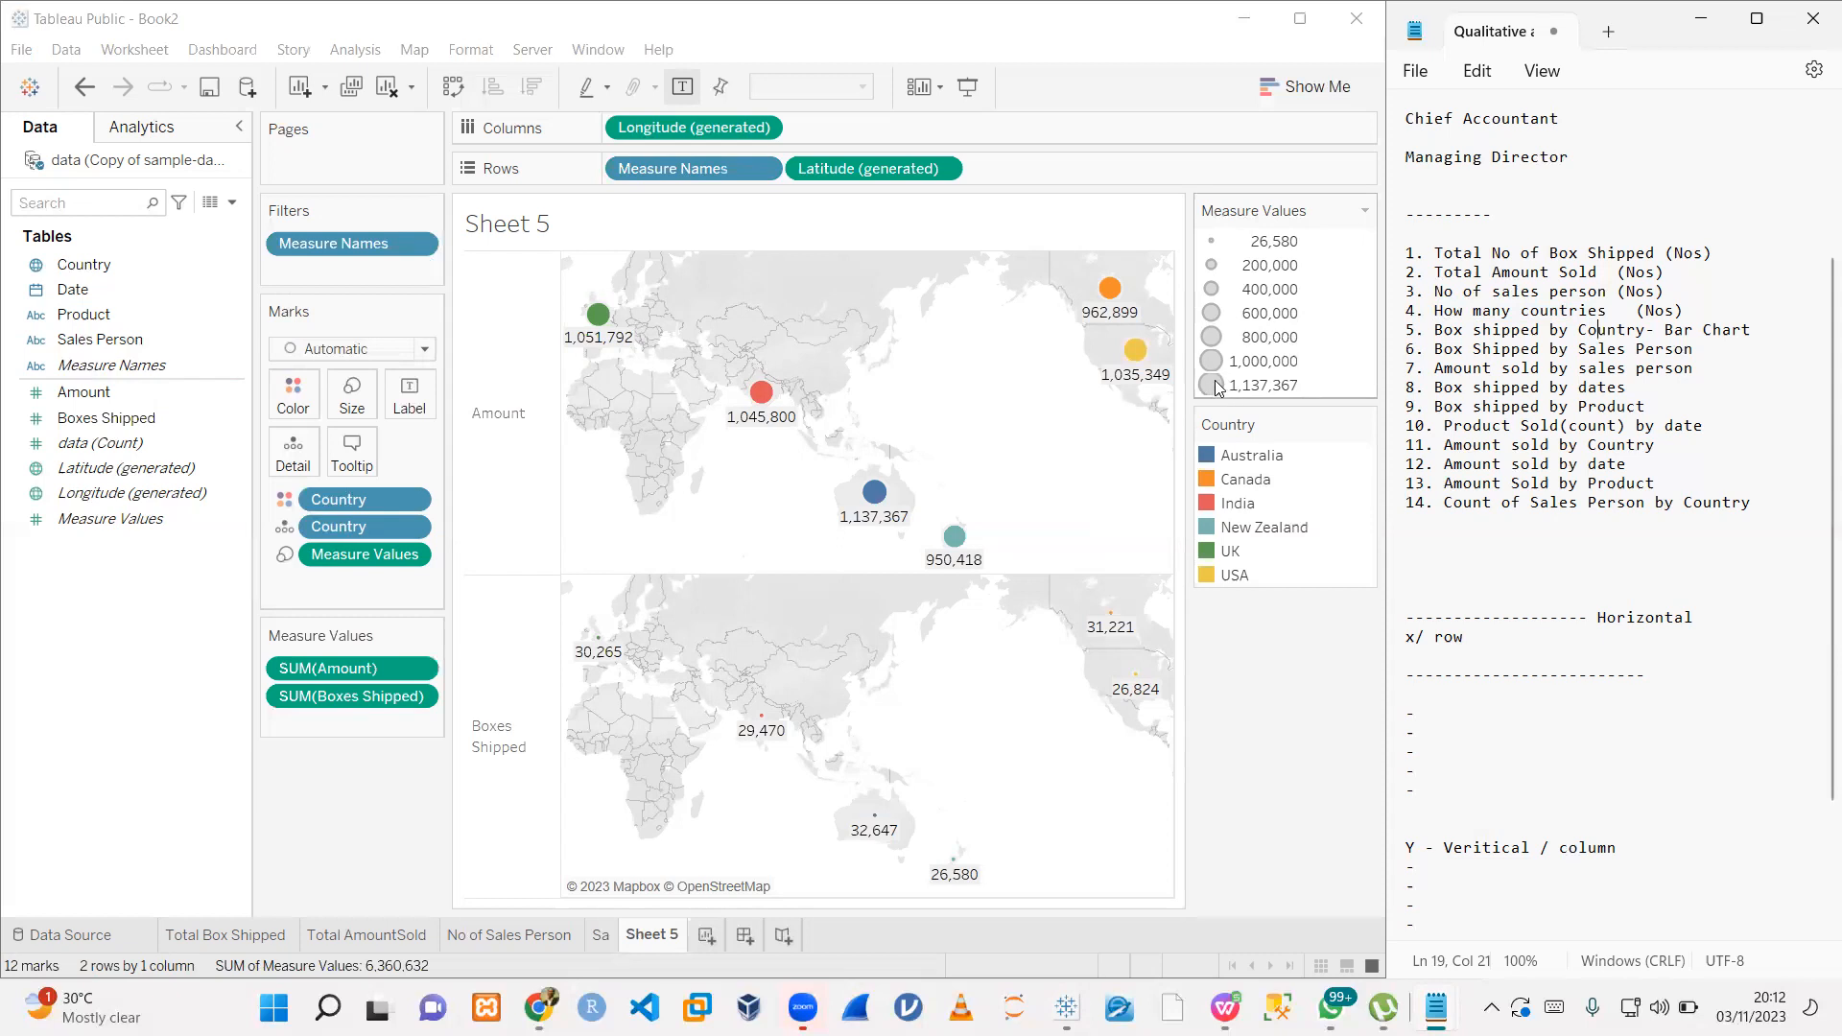
click(1364, 212)
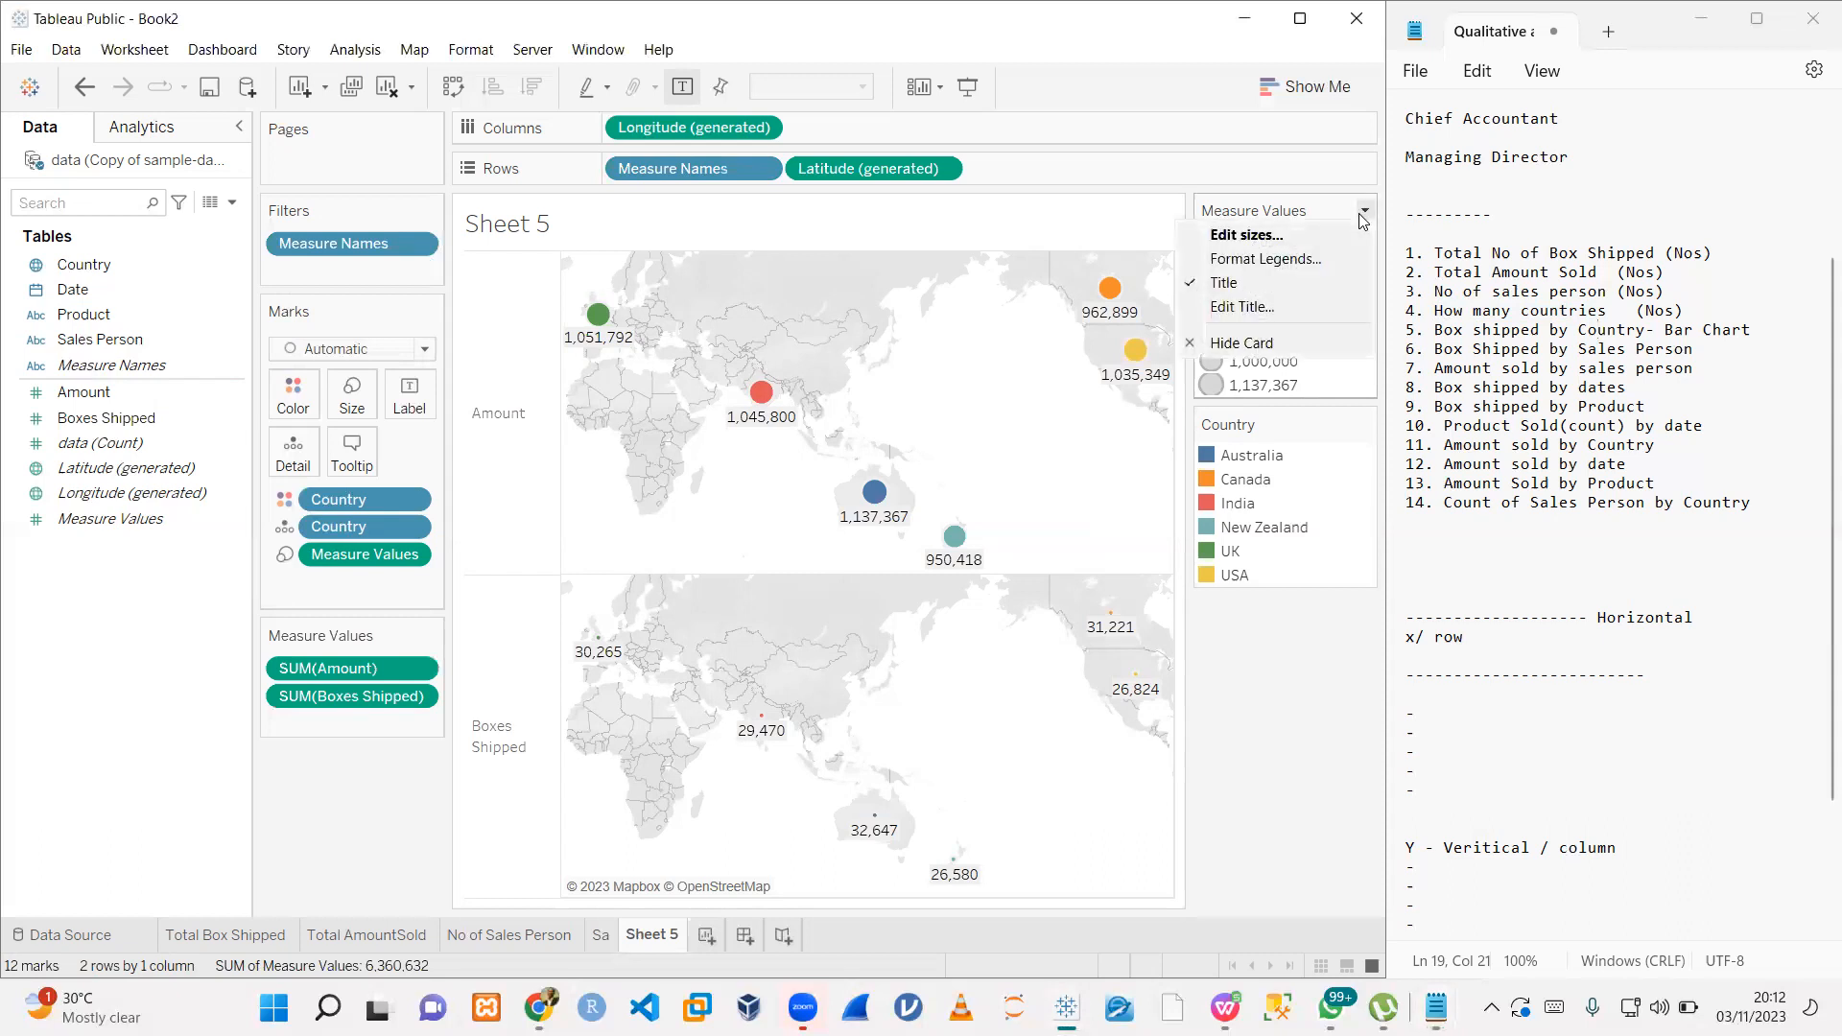
click(1238, 344)
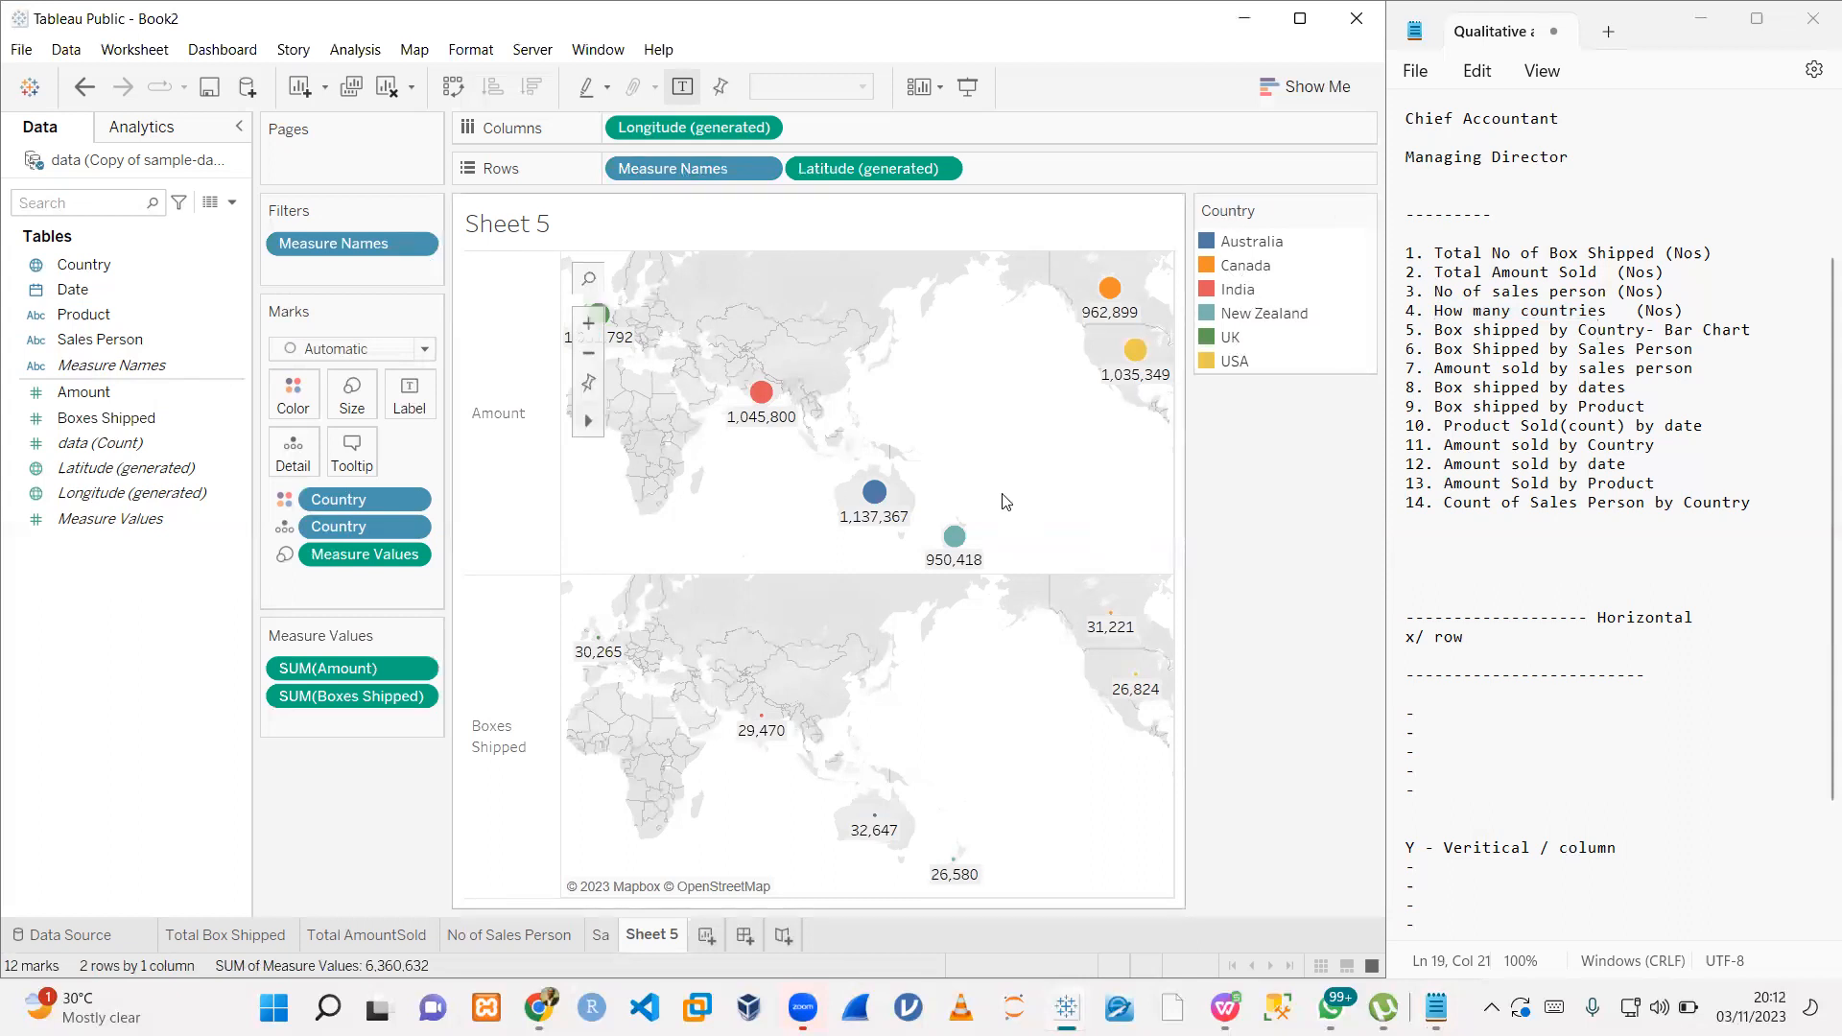
- Replace the Sheet 5 title with "Amount and Box Shipped by Country"
double_click(529, 230)
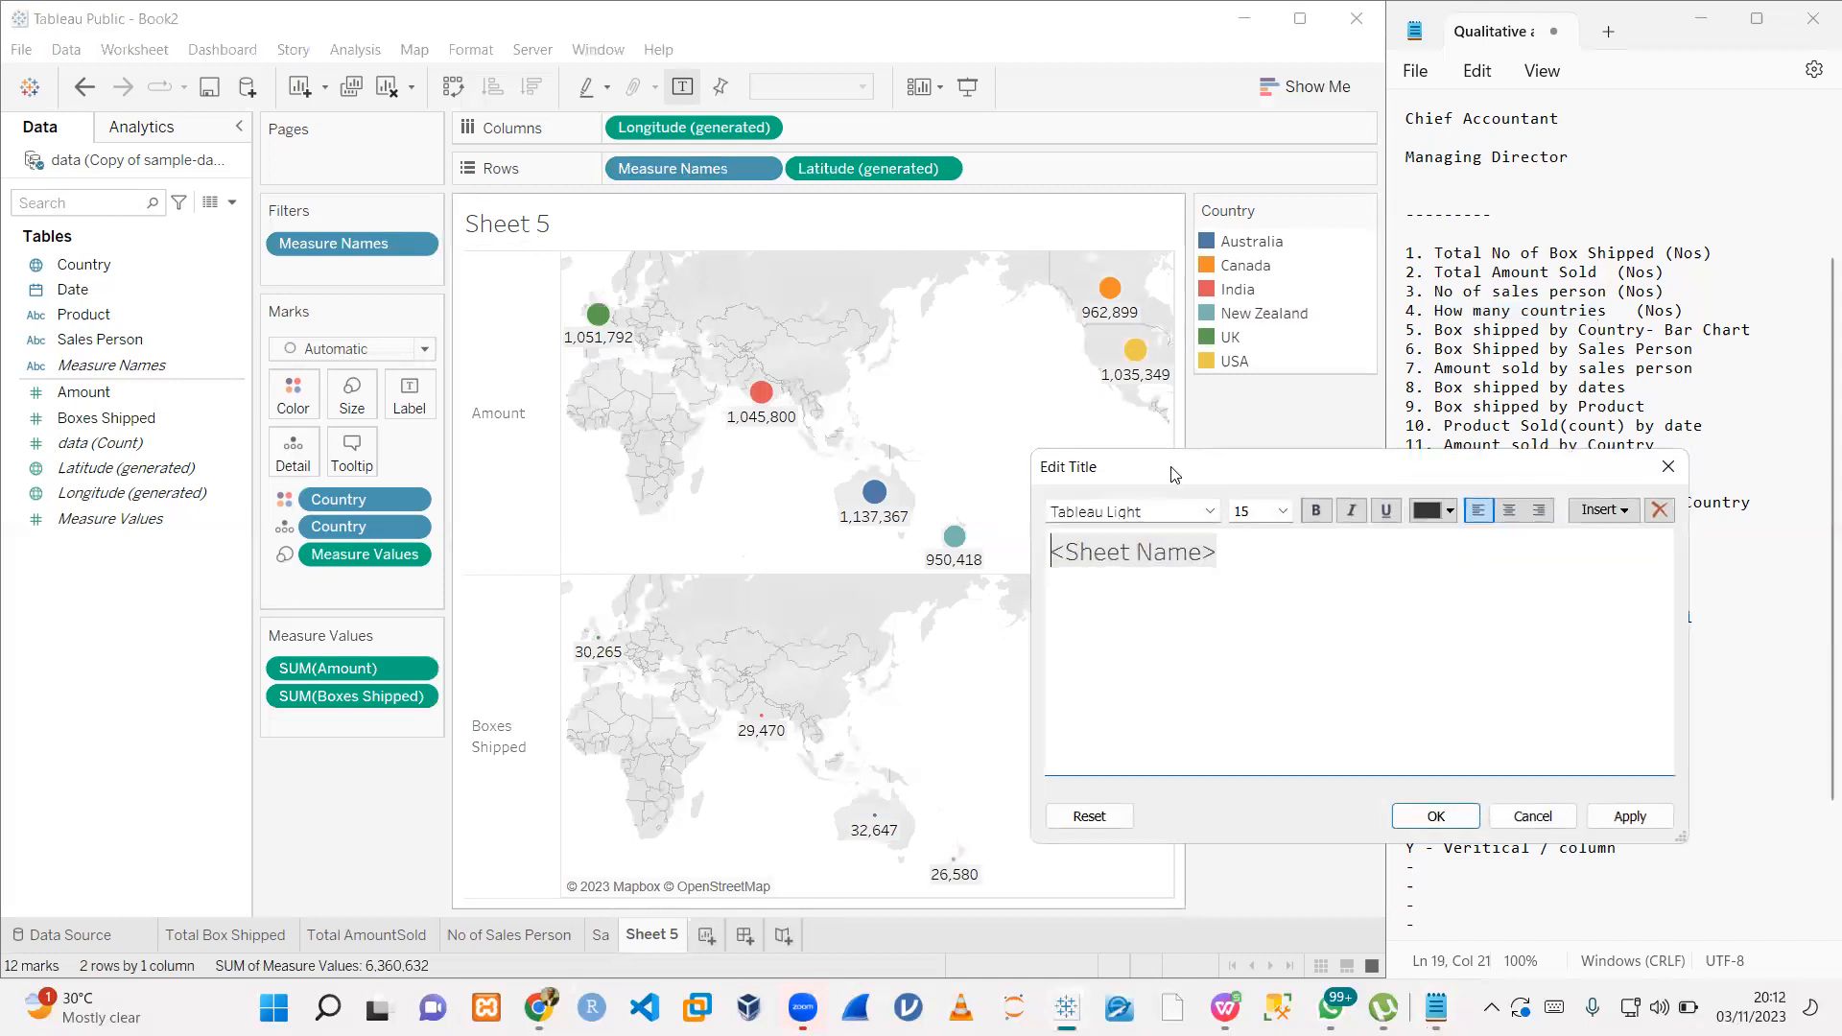
drag(1358, 474, 1546, 613)
key(ctrl+a)
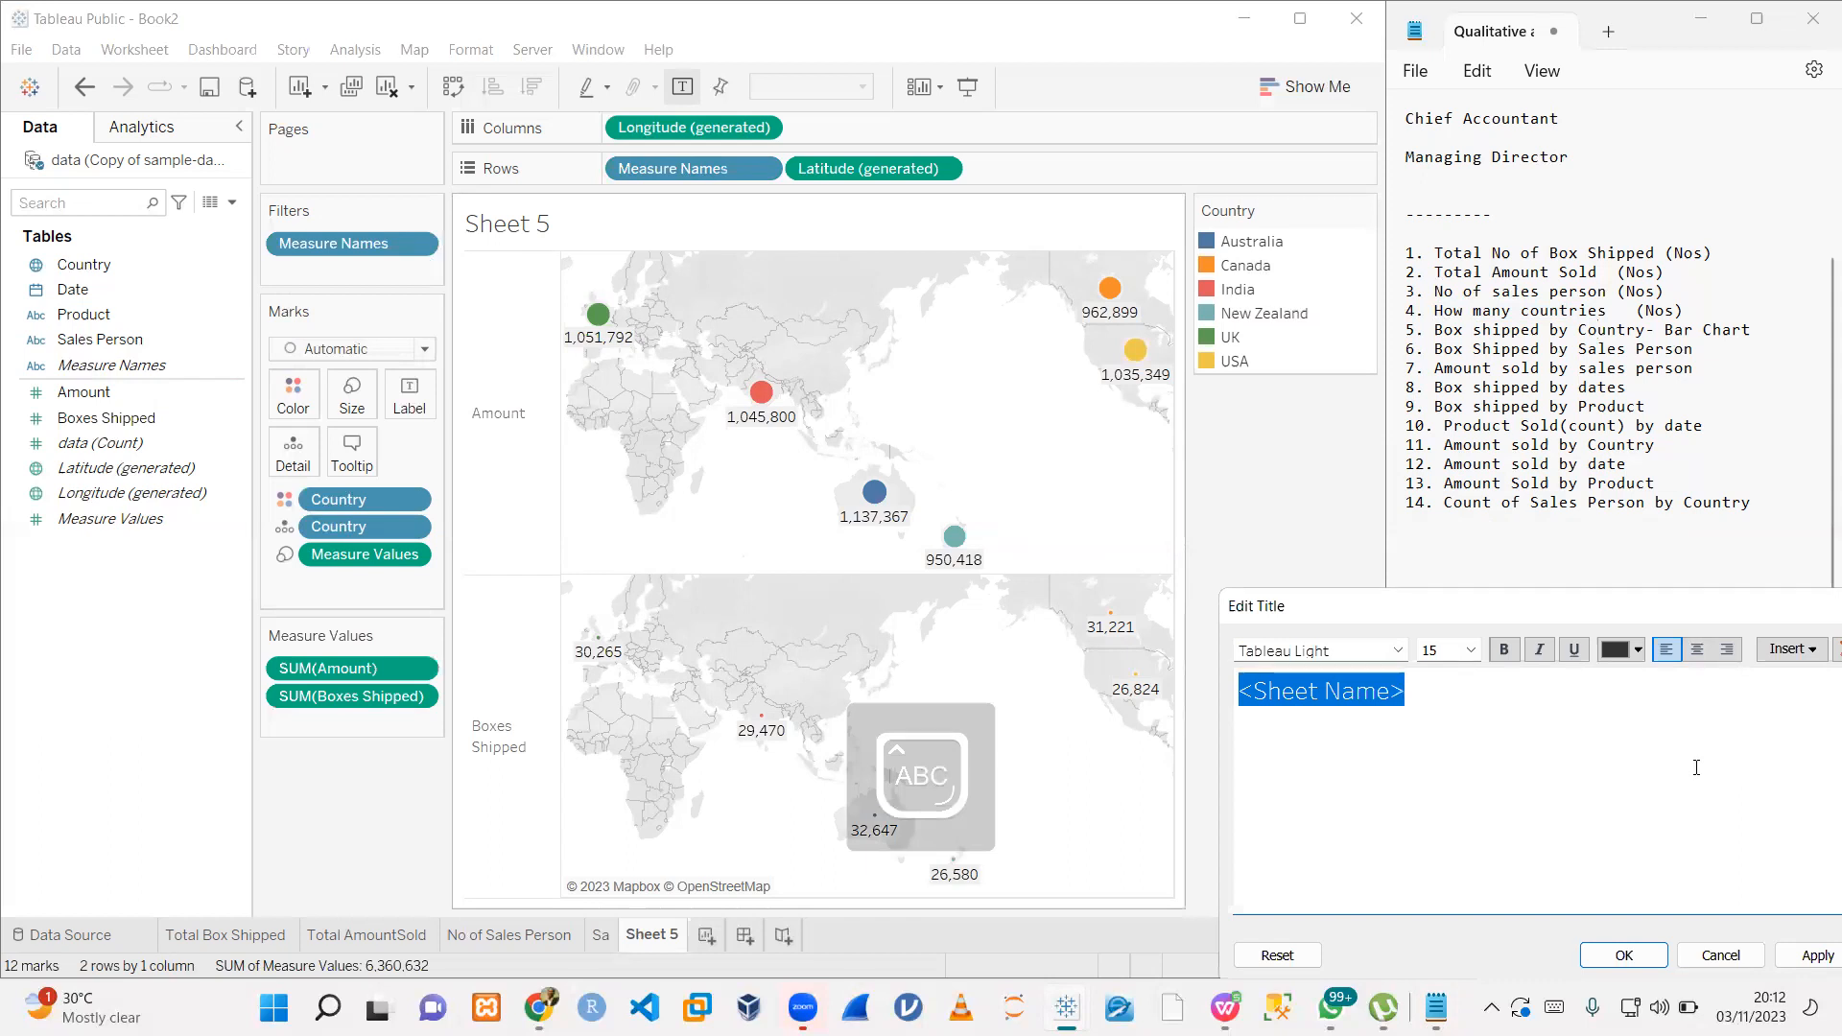
text(Amount and )
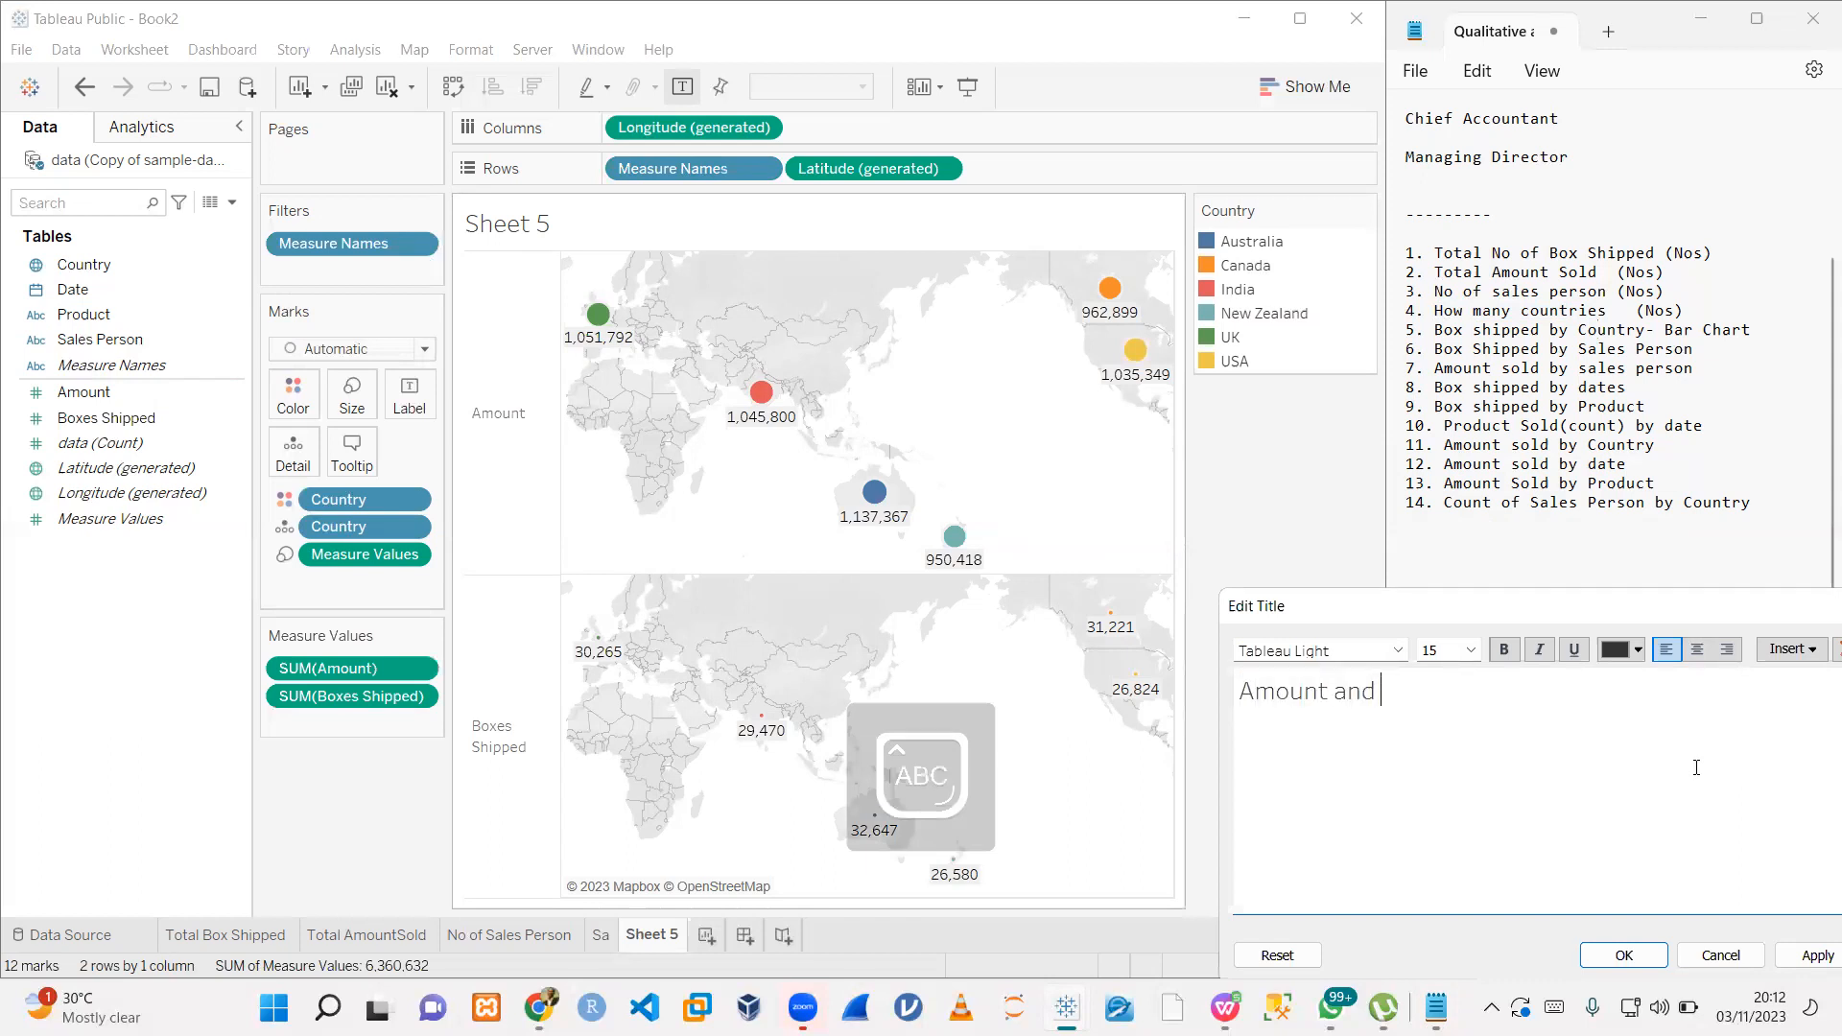
text(Box Shipped by)
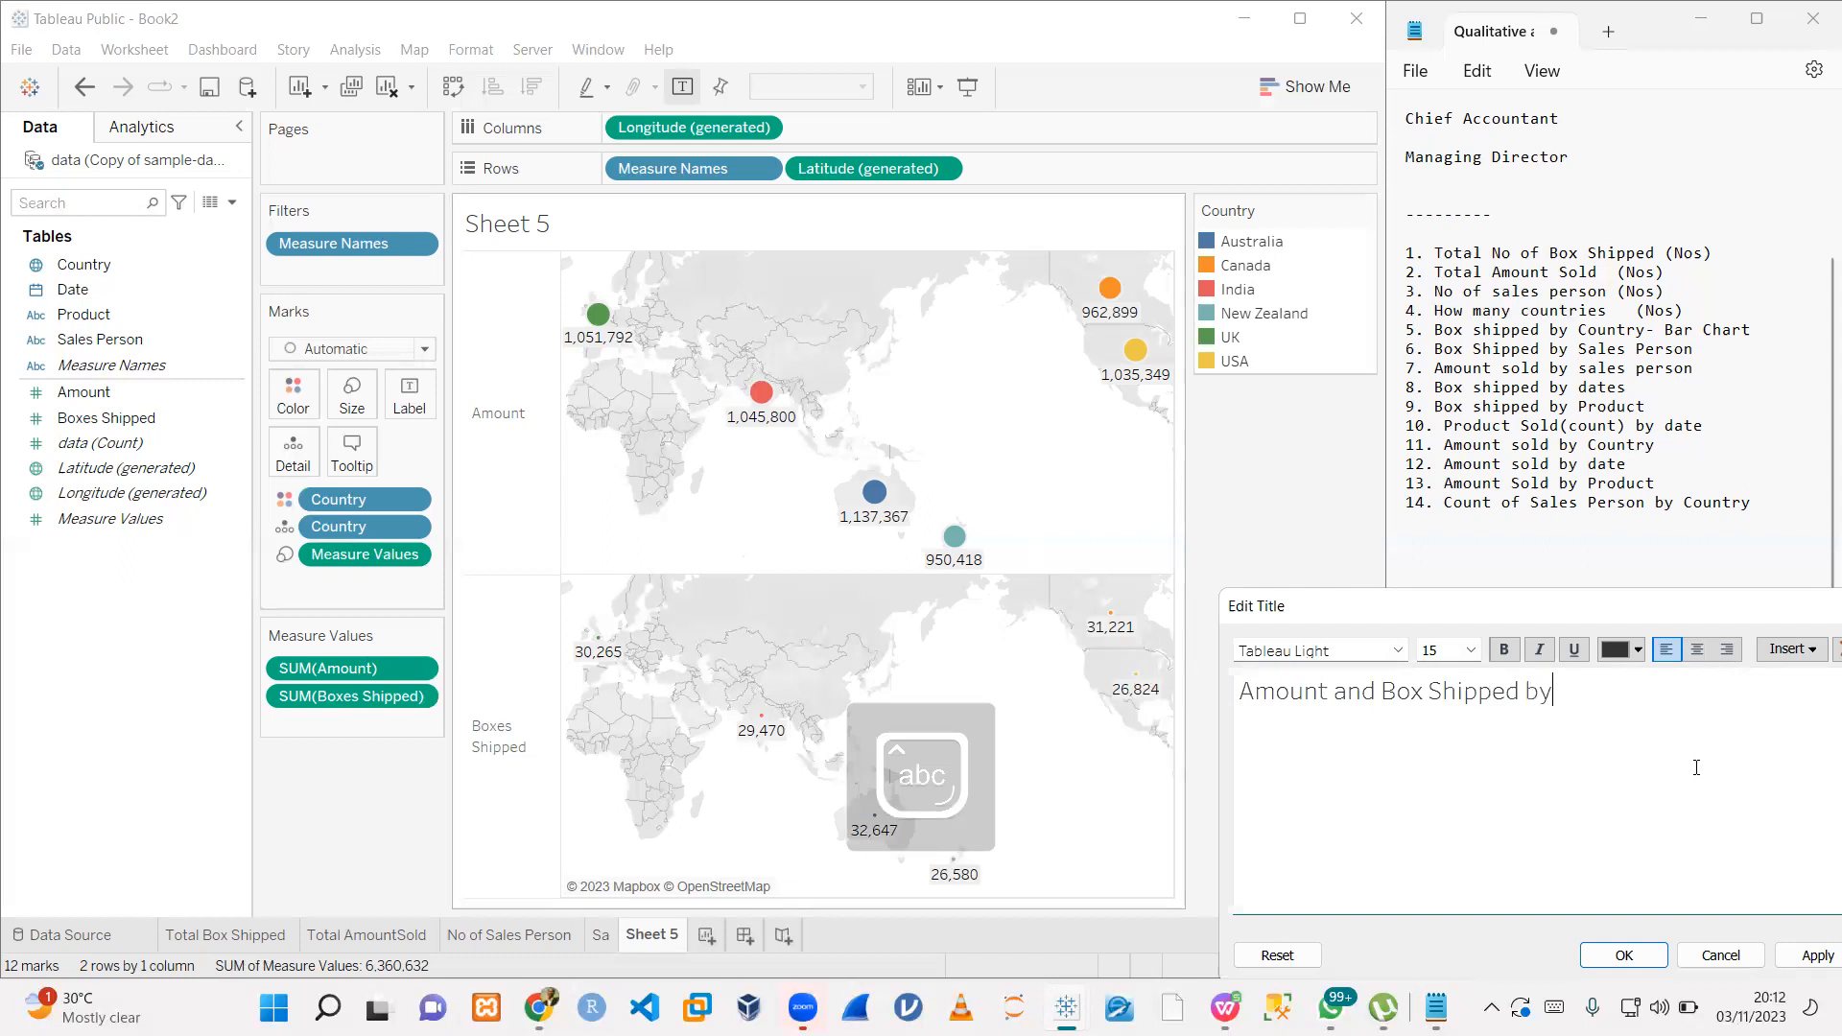
text( Country)
- Set the font of the whole worksheet title to Tahoma and apply the title changes
key(ctrl+a)
click(1381, 650)
text(tah)
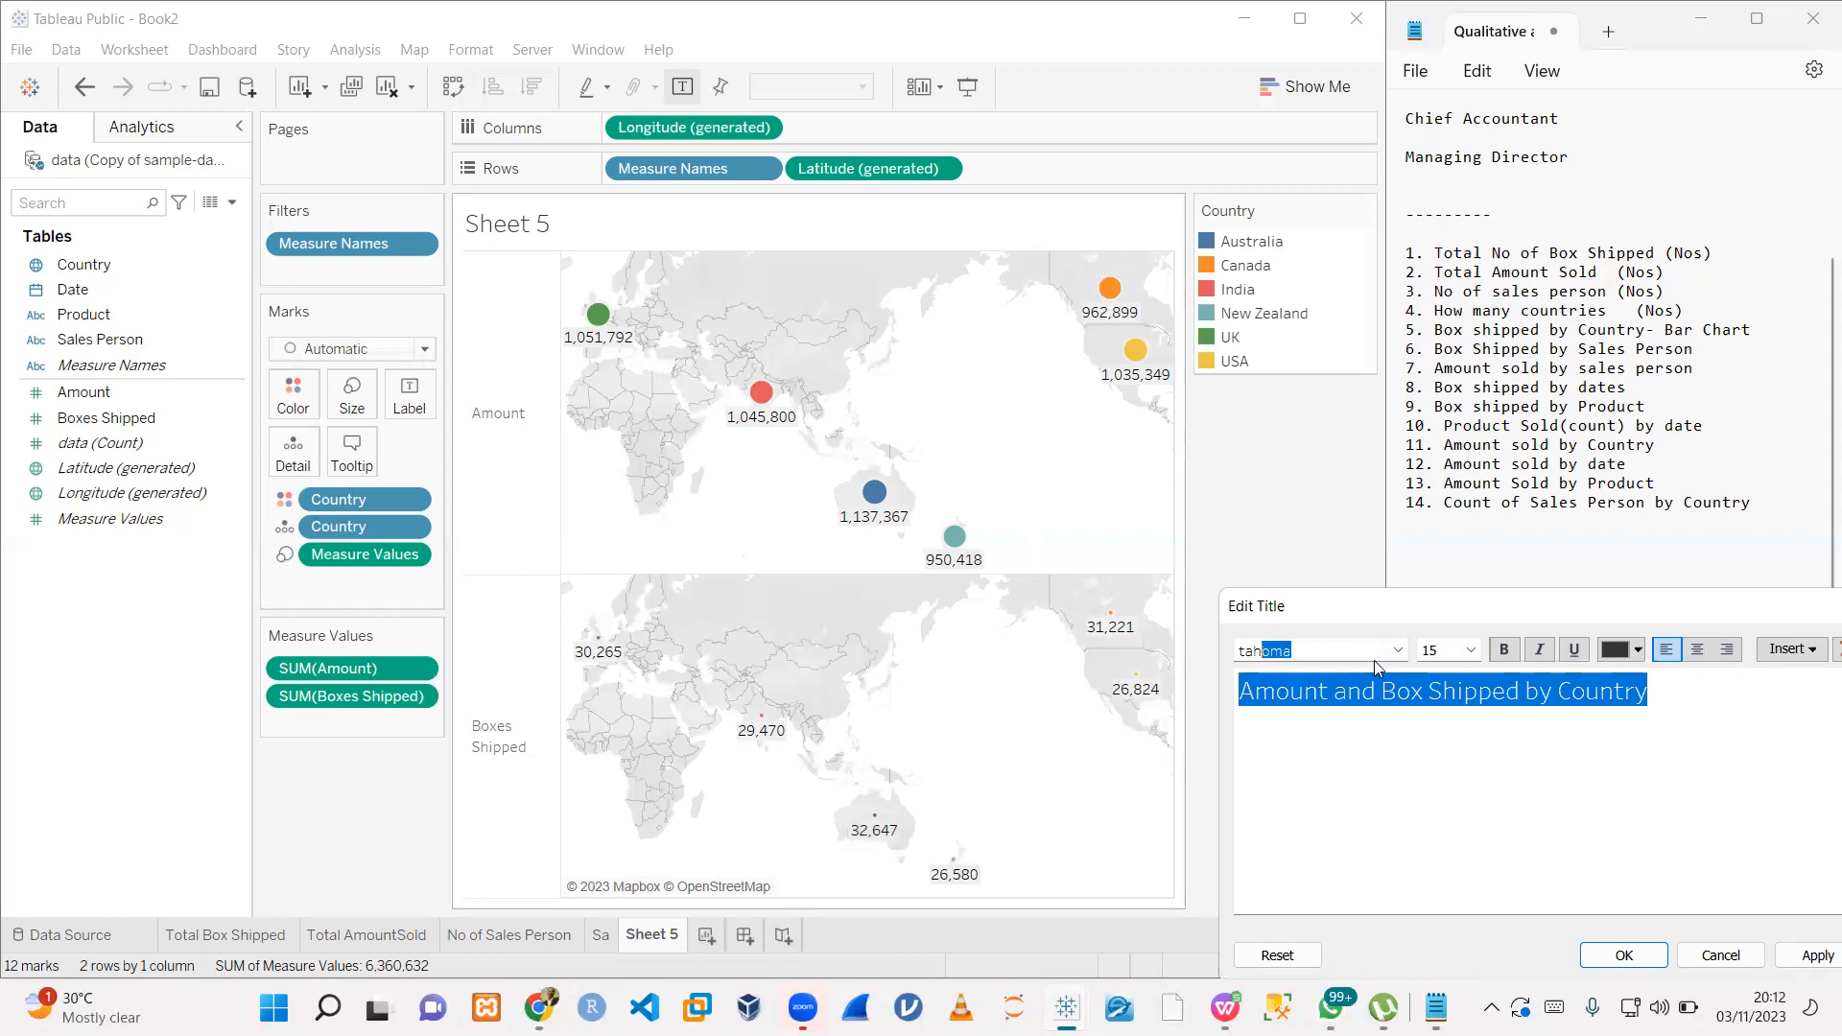
key(Return)
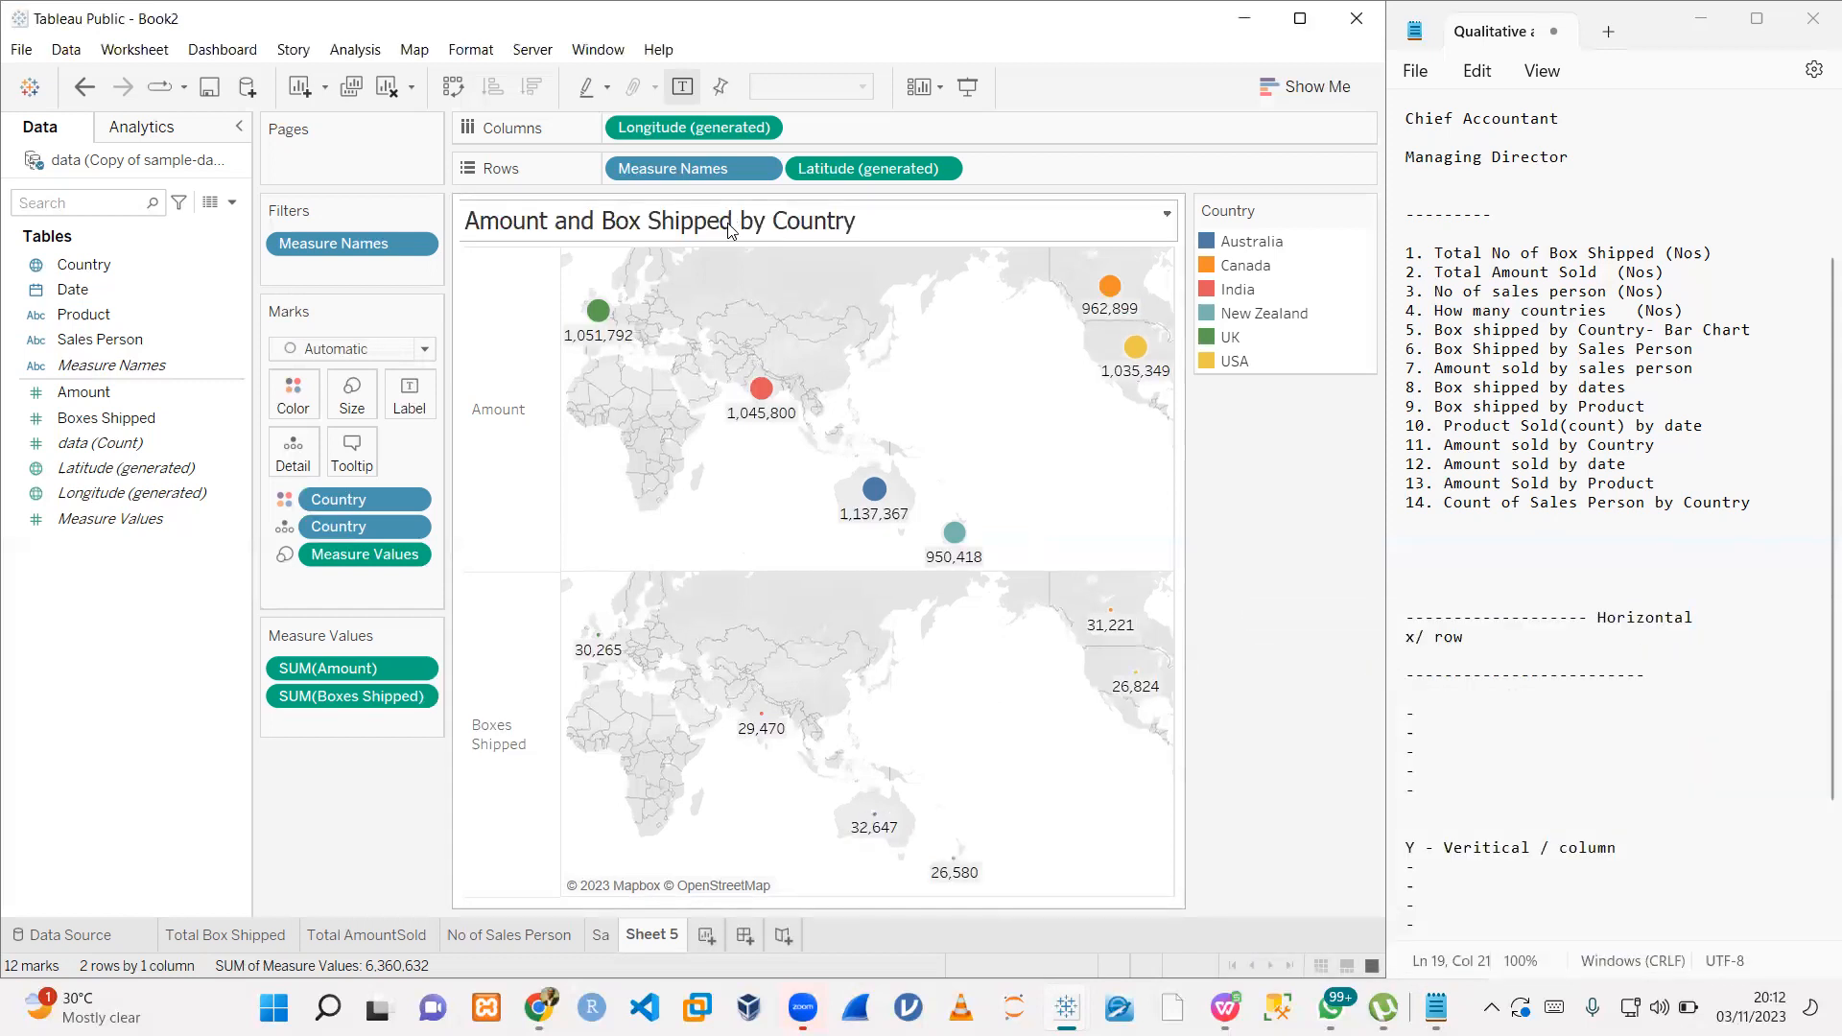
- Make the whole worksheet title bold and set its font size to 9
double_click(732, 227)
click(1436, 646)
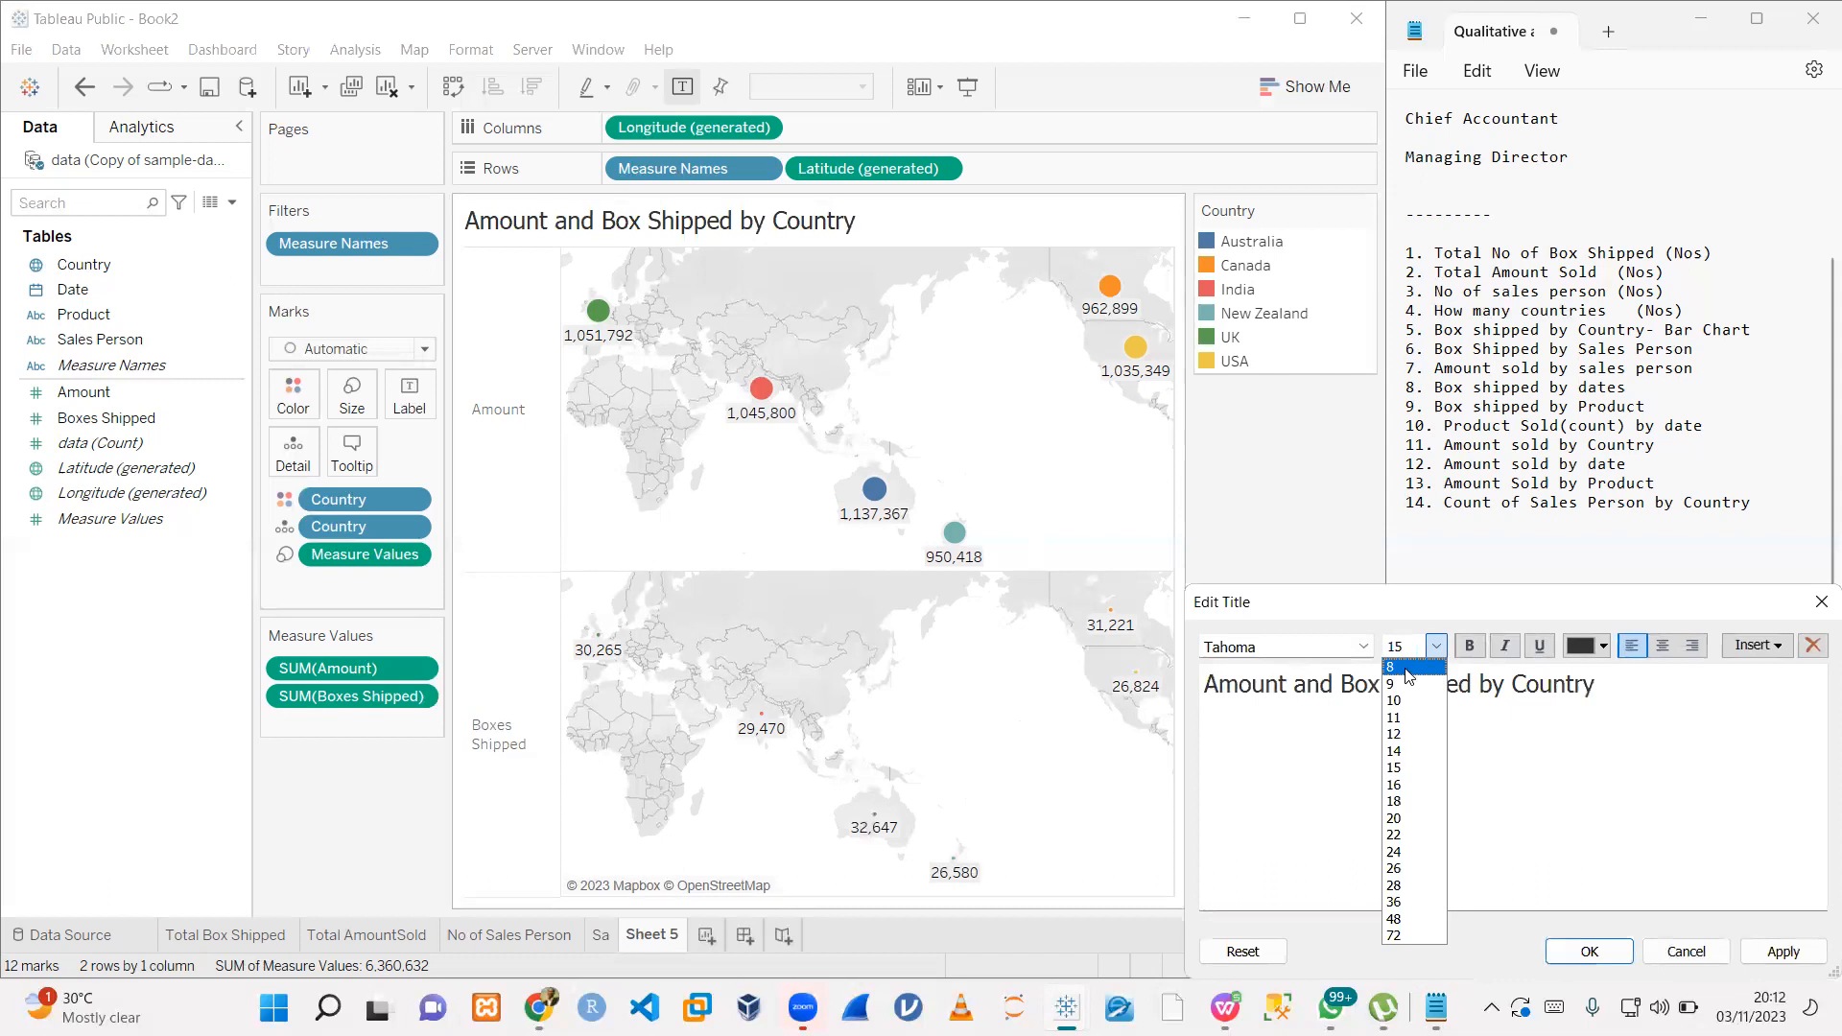
click(1430, 669)
click(1498, 687)
key(ctrl+a)
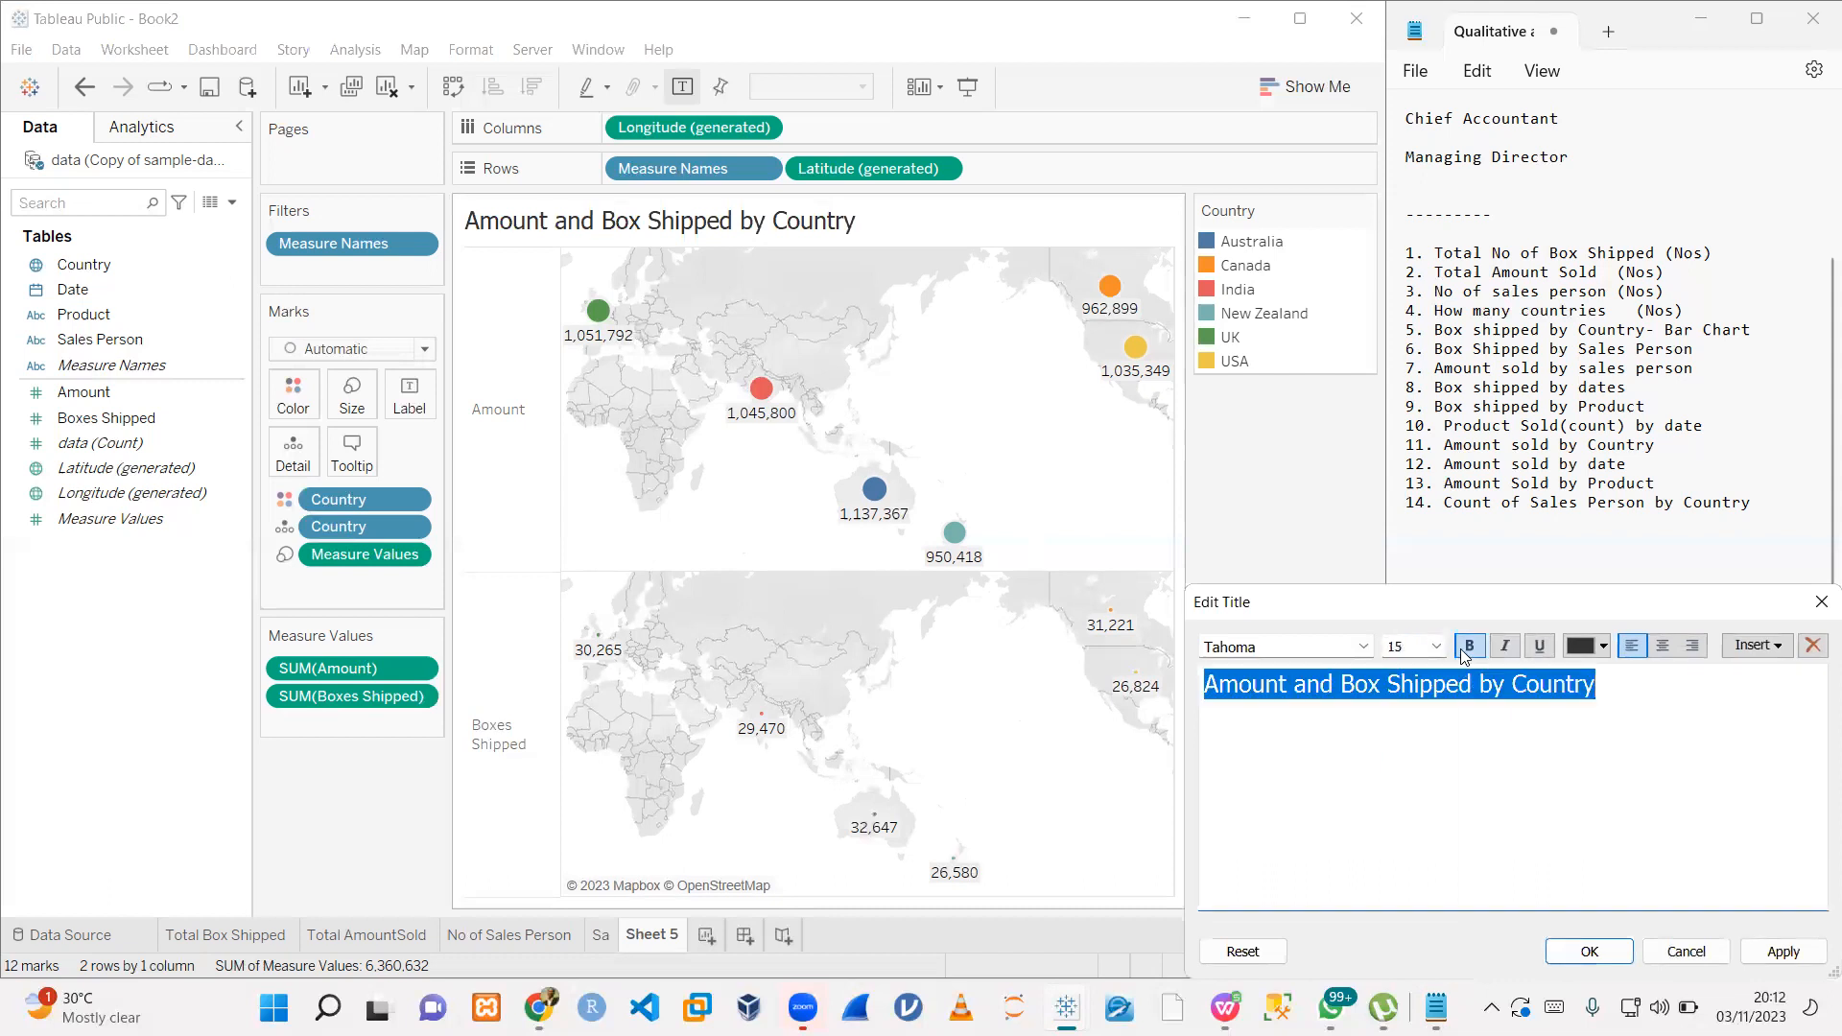
click(1469, 645)
double_click(1420, 647)
text(9)
key(Return)
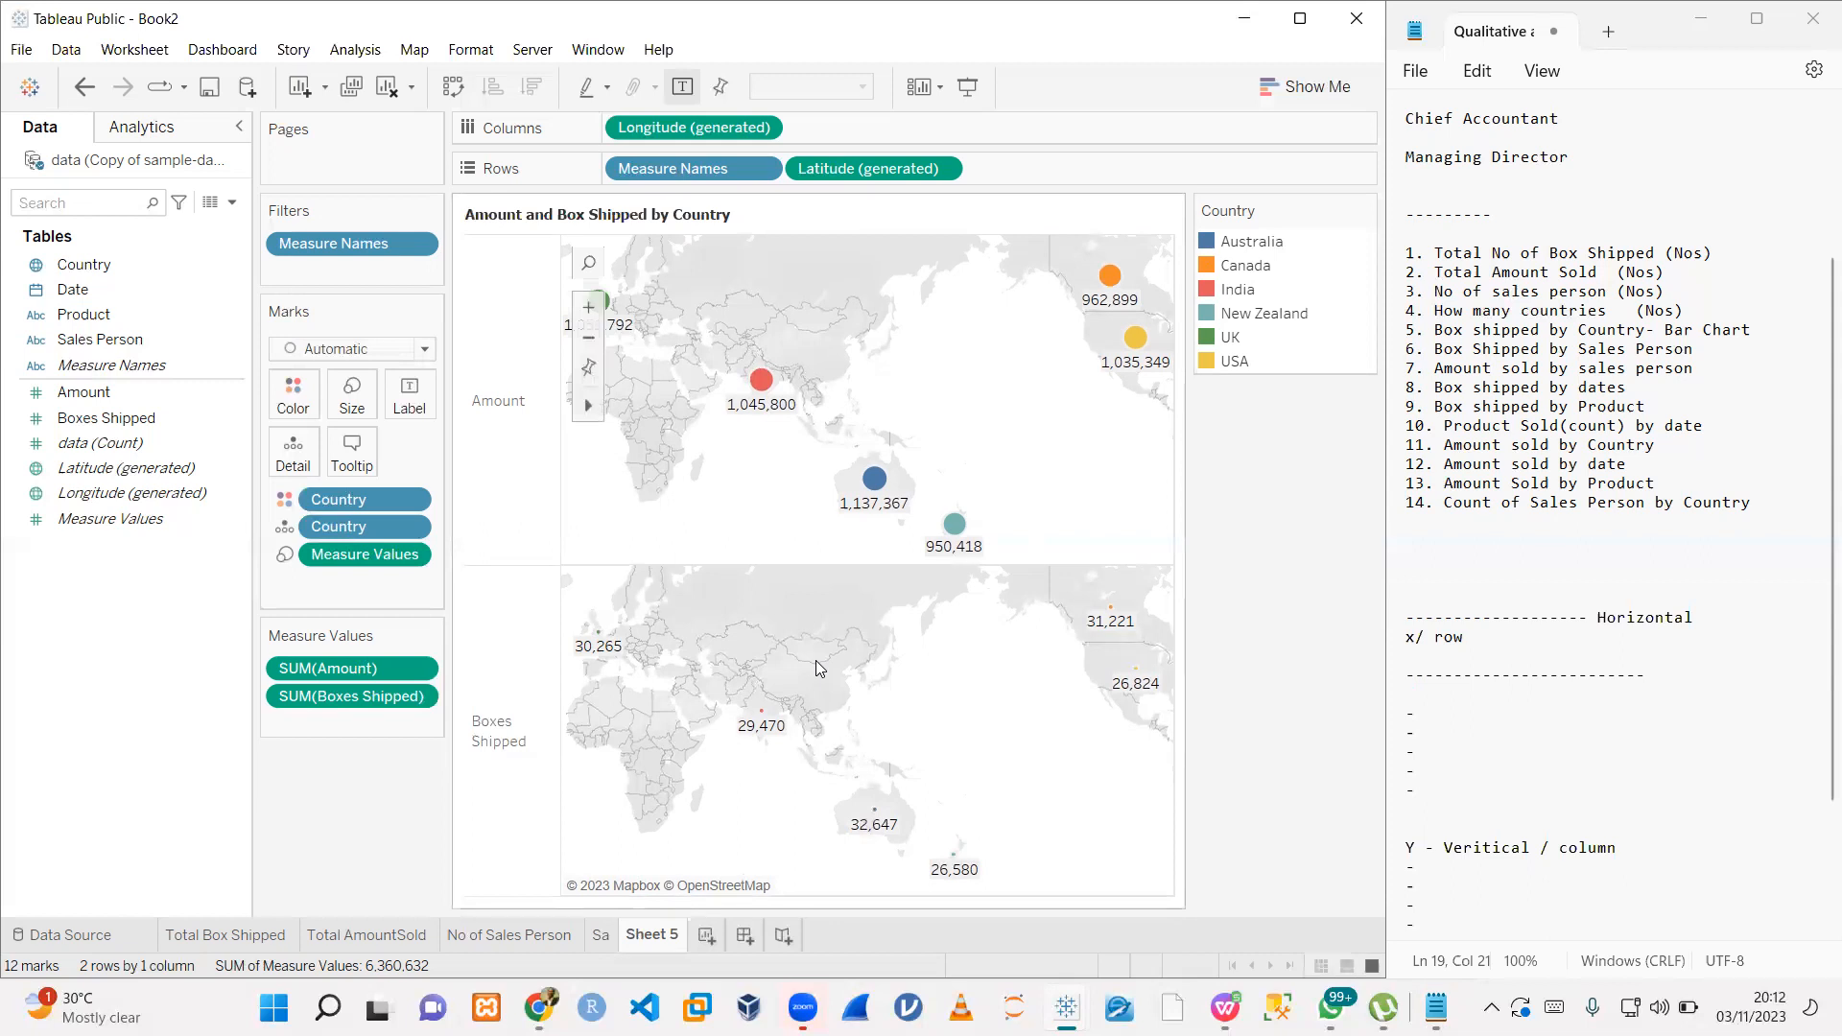
- Look over the country marks on both maps and filter the view to keep only India
scroll(817, 660, up, 3)
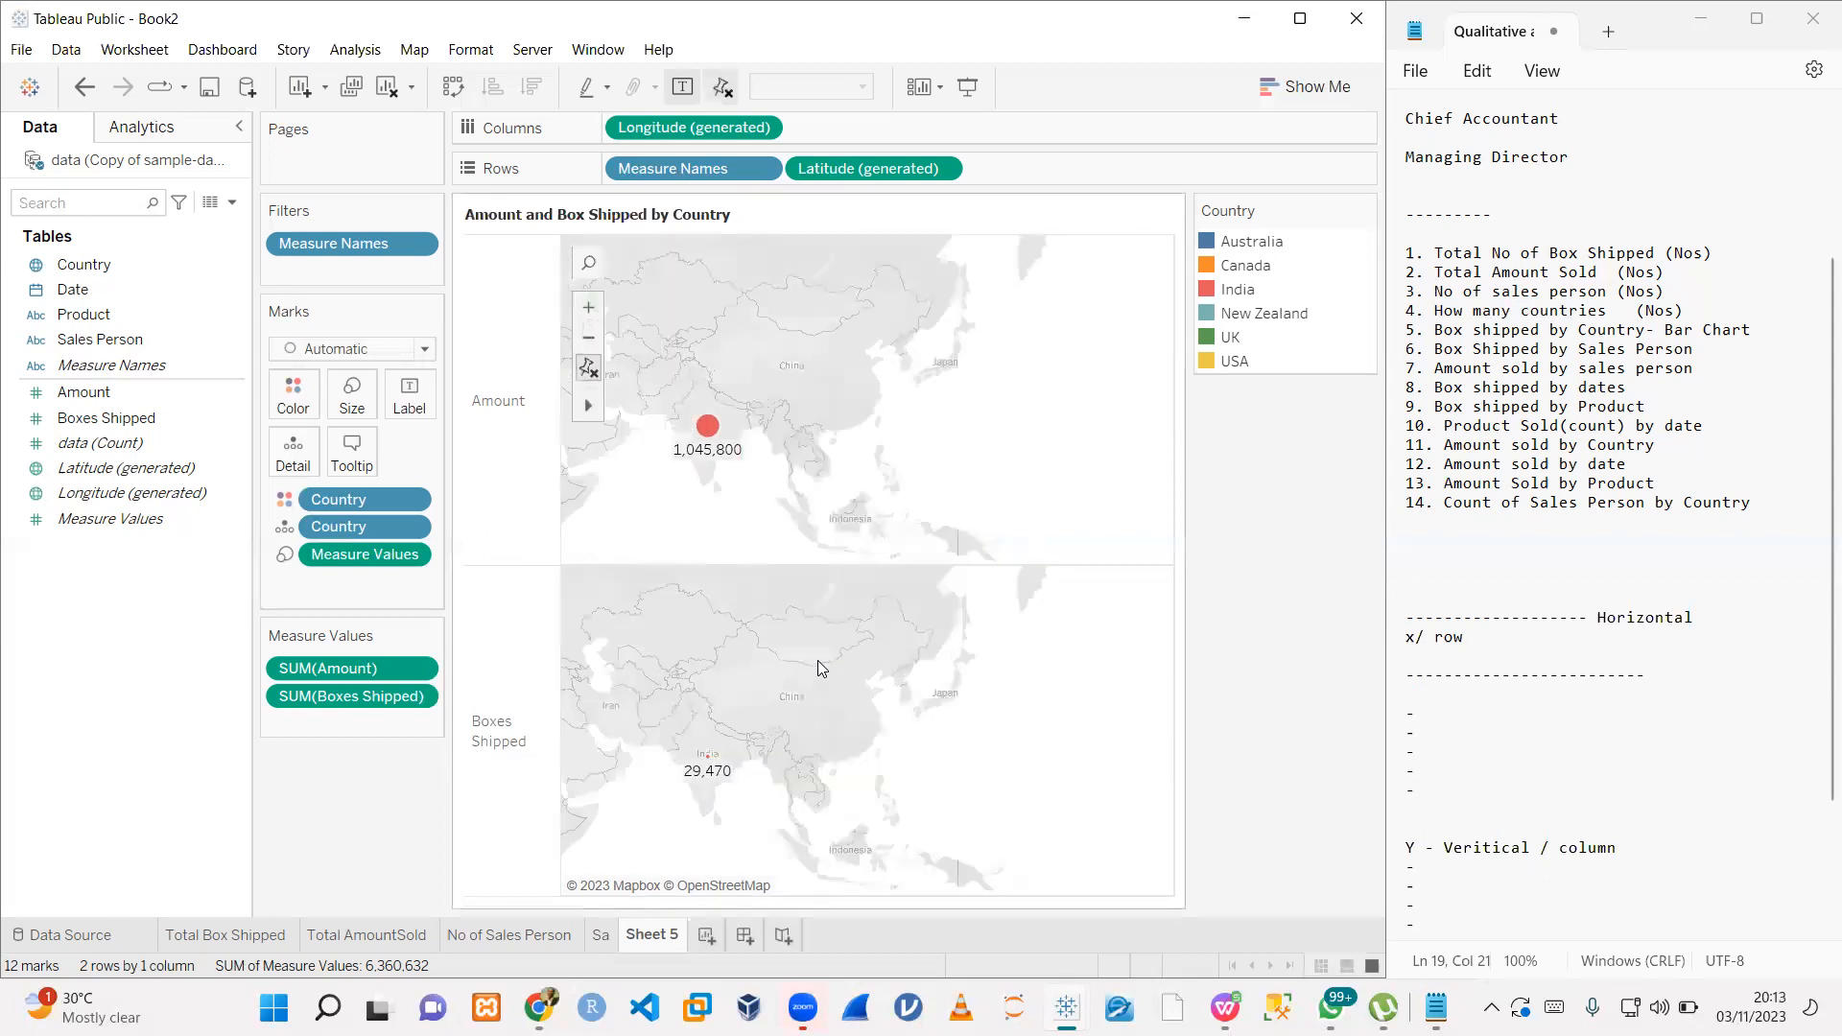
scroll(818, 660, down, 4)
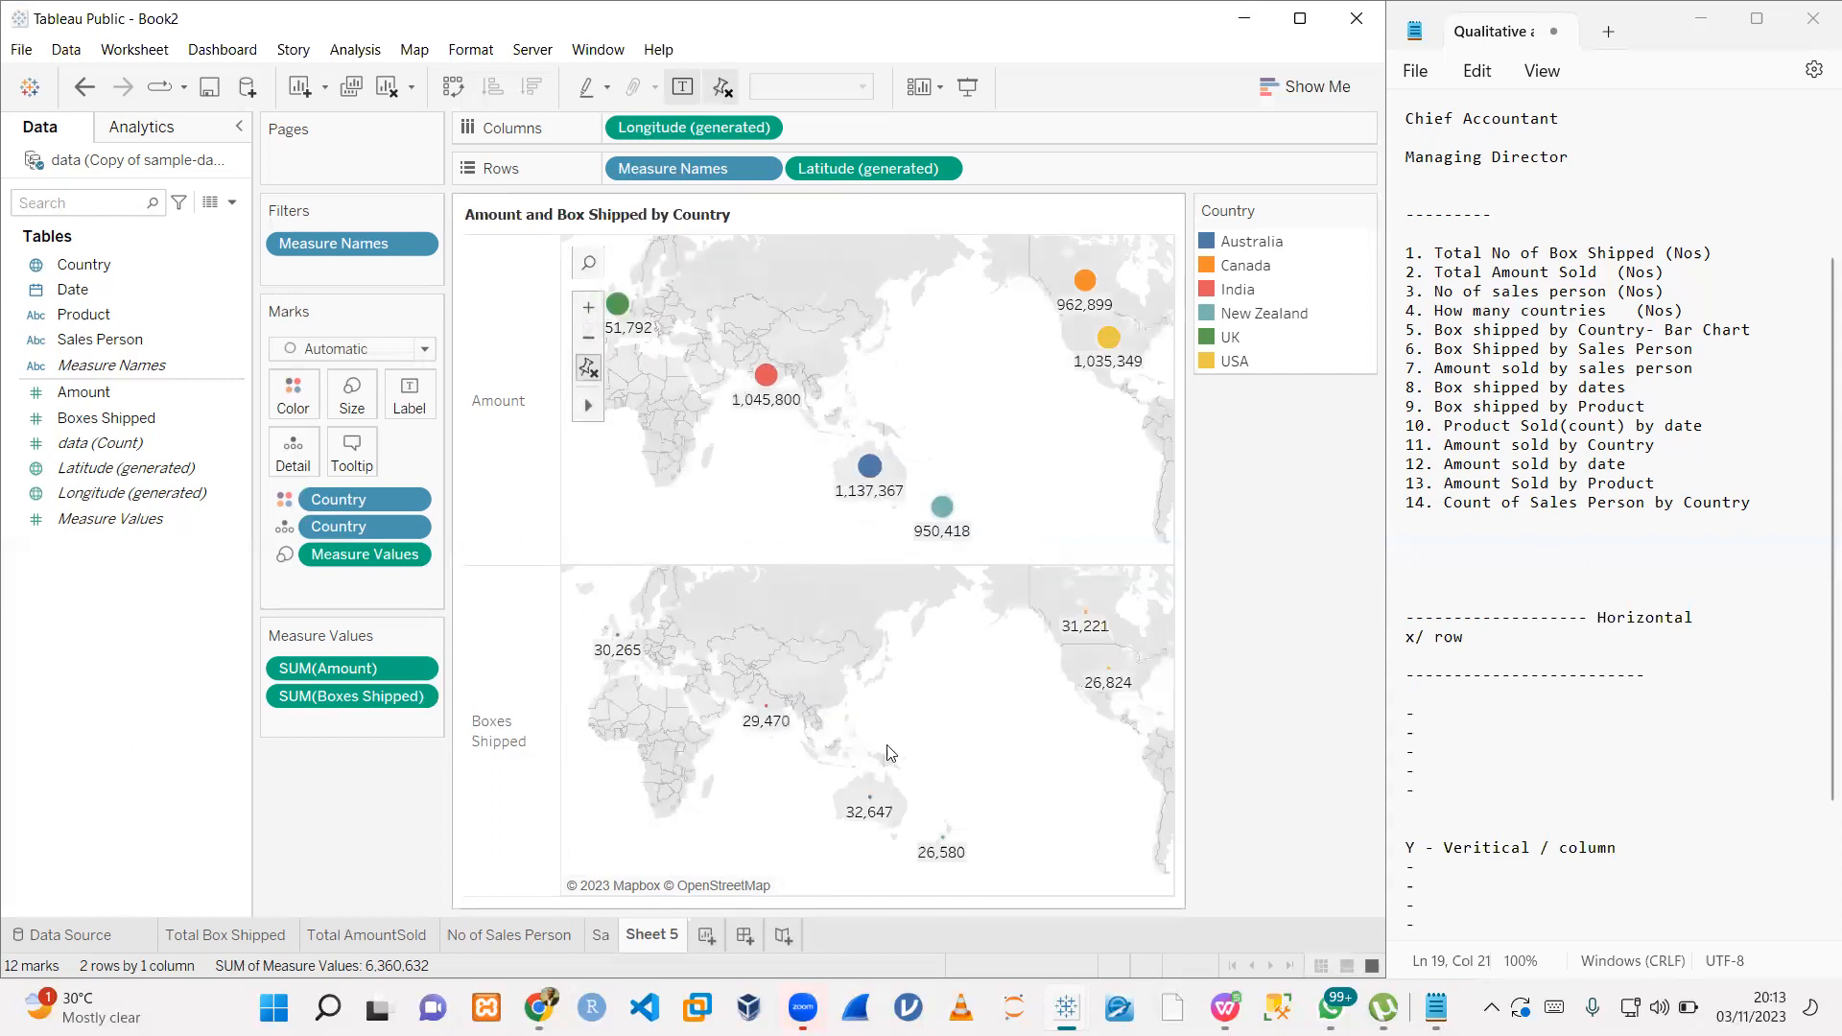
mouse_move(766, 710)
mouse_move(618, 643)
mouse_move(1088, 619)
click(775, 382)
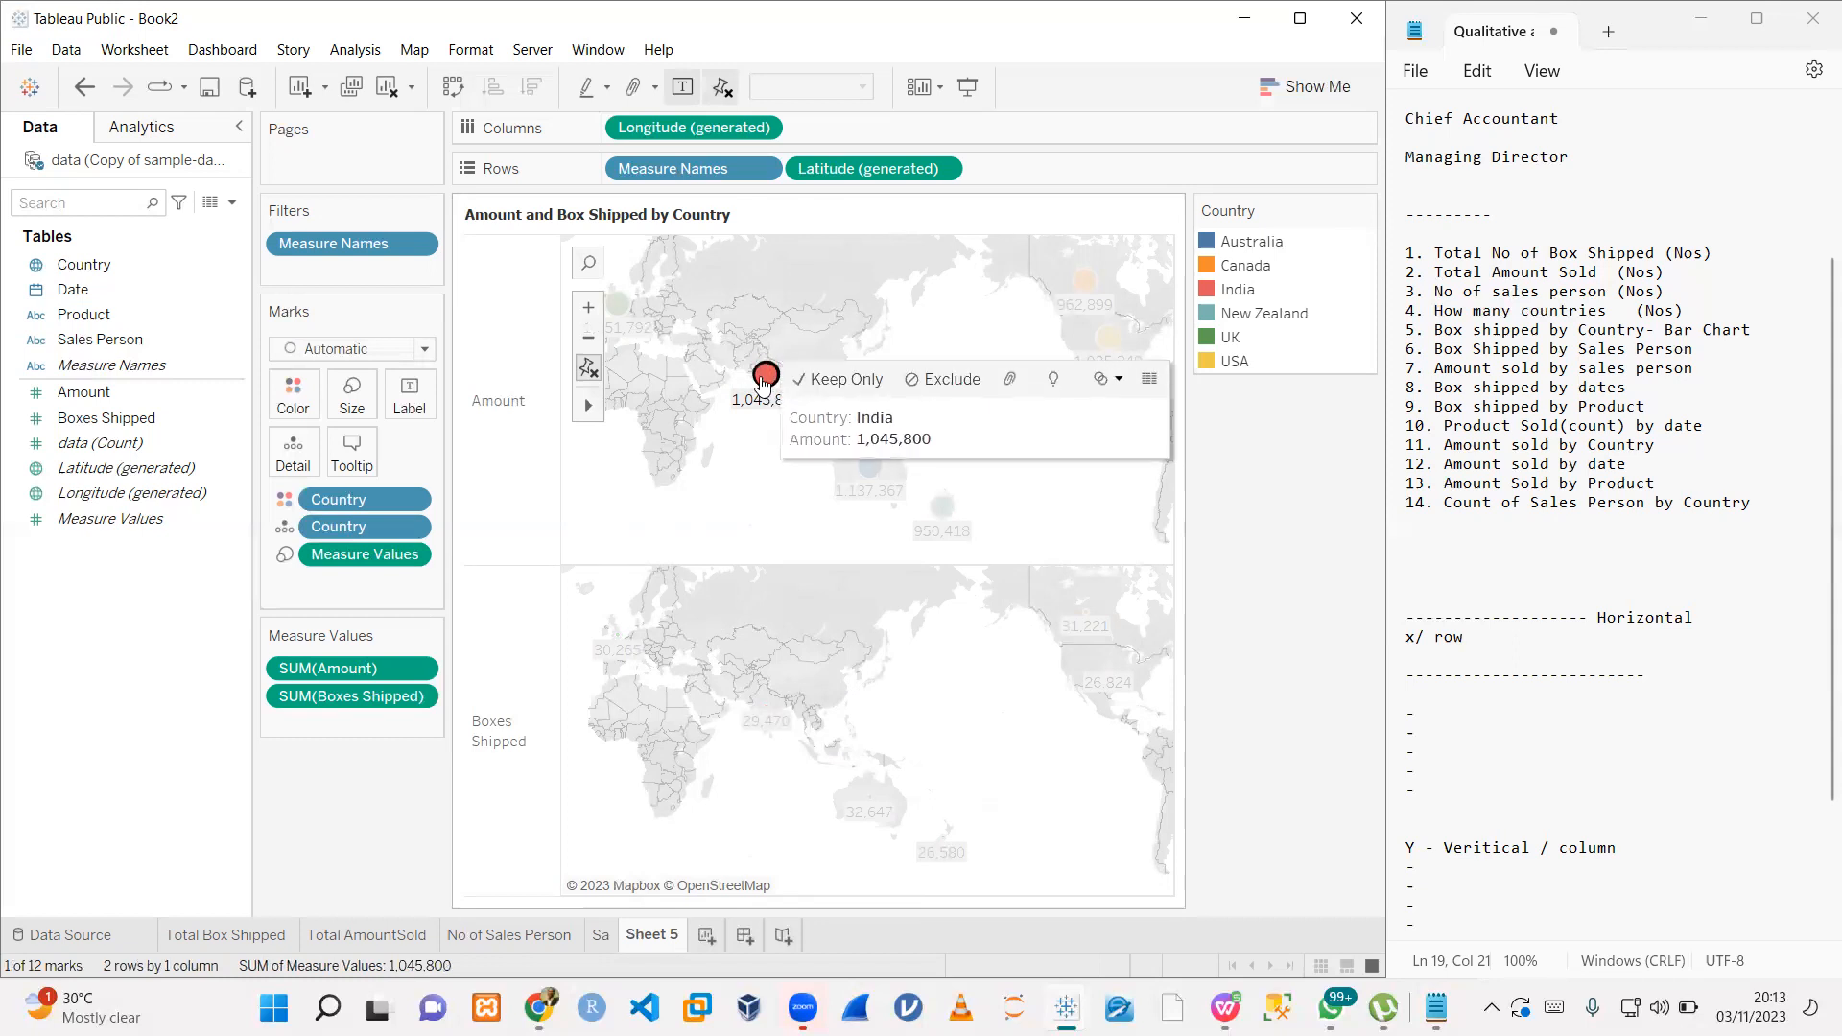
click(764, 382)
click(765, 382)
click(823, 383)
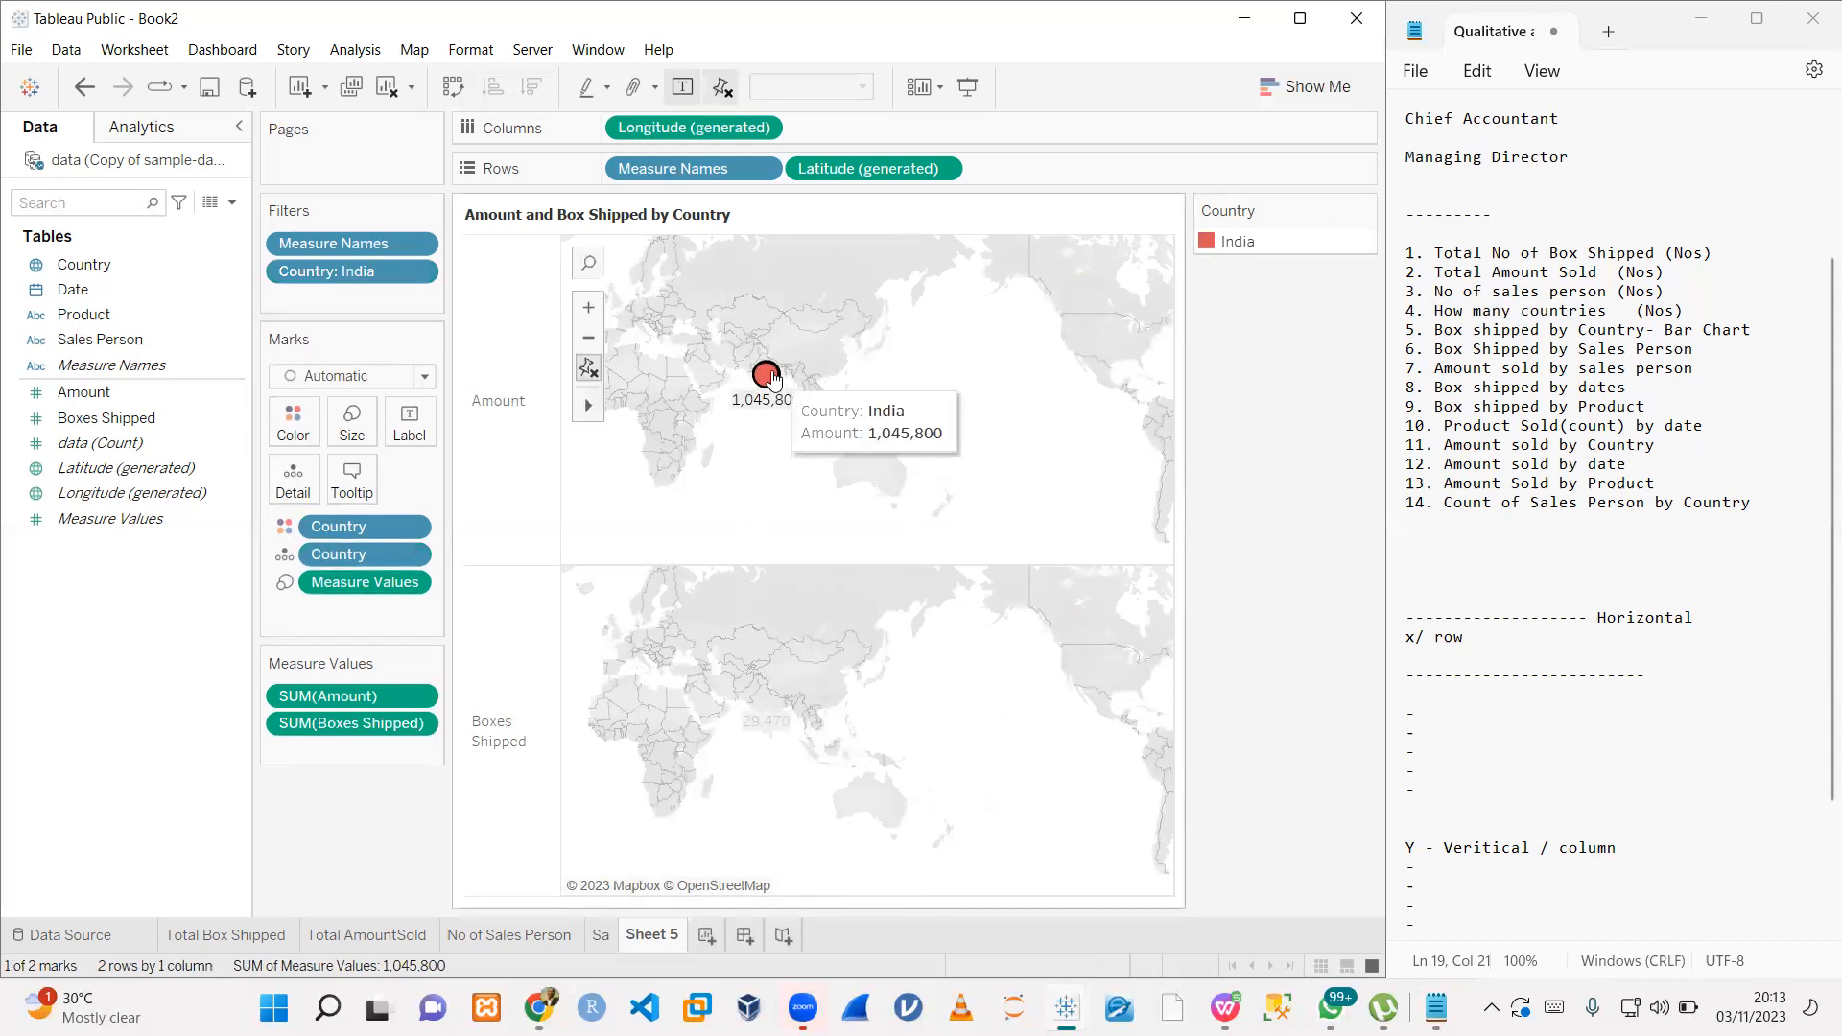
mouse_move(844, 413)
scroll(844, 415, down, 2)
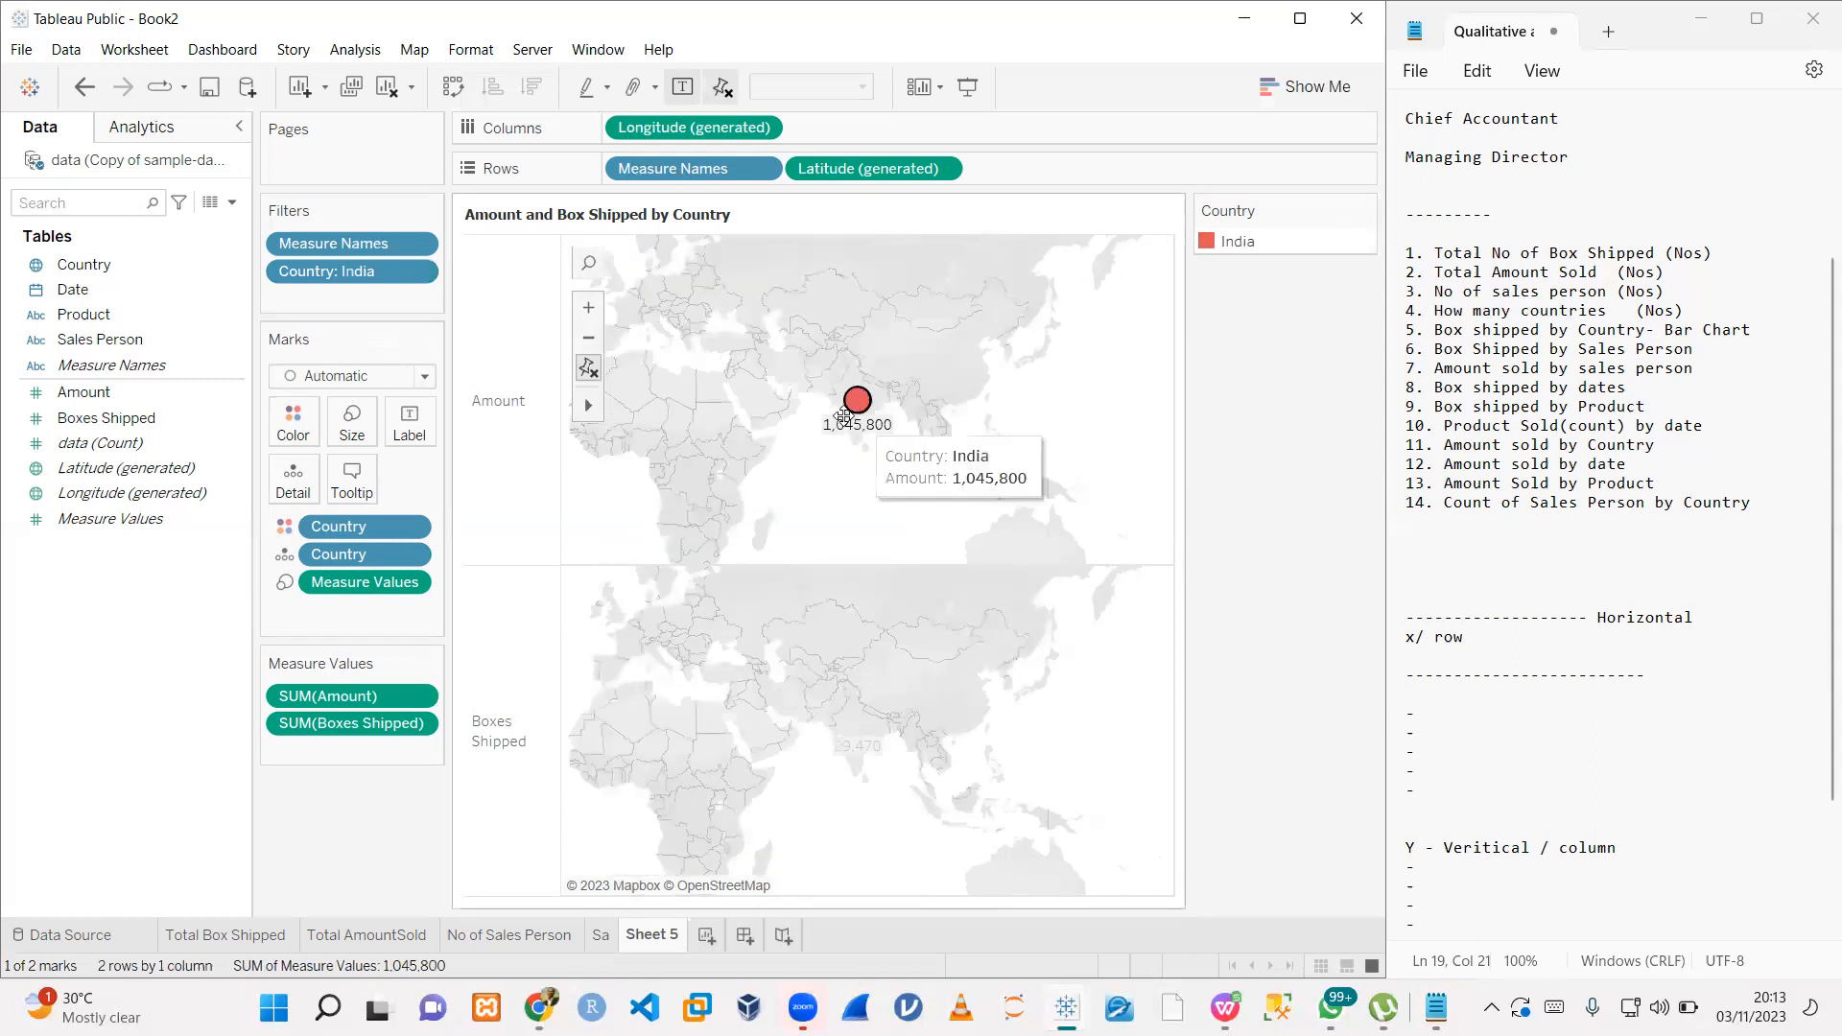
- Page the map view by Measure Names and exclude the Count of data row
mouse_move(348, 242)
mouse_down()
mouse_move(383, 193)
mouse_move(350, 163)
mouse_move(365, 213)
mouse_up()
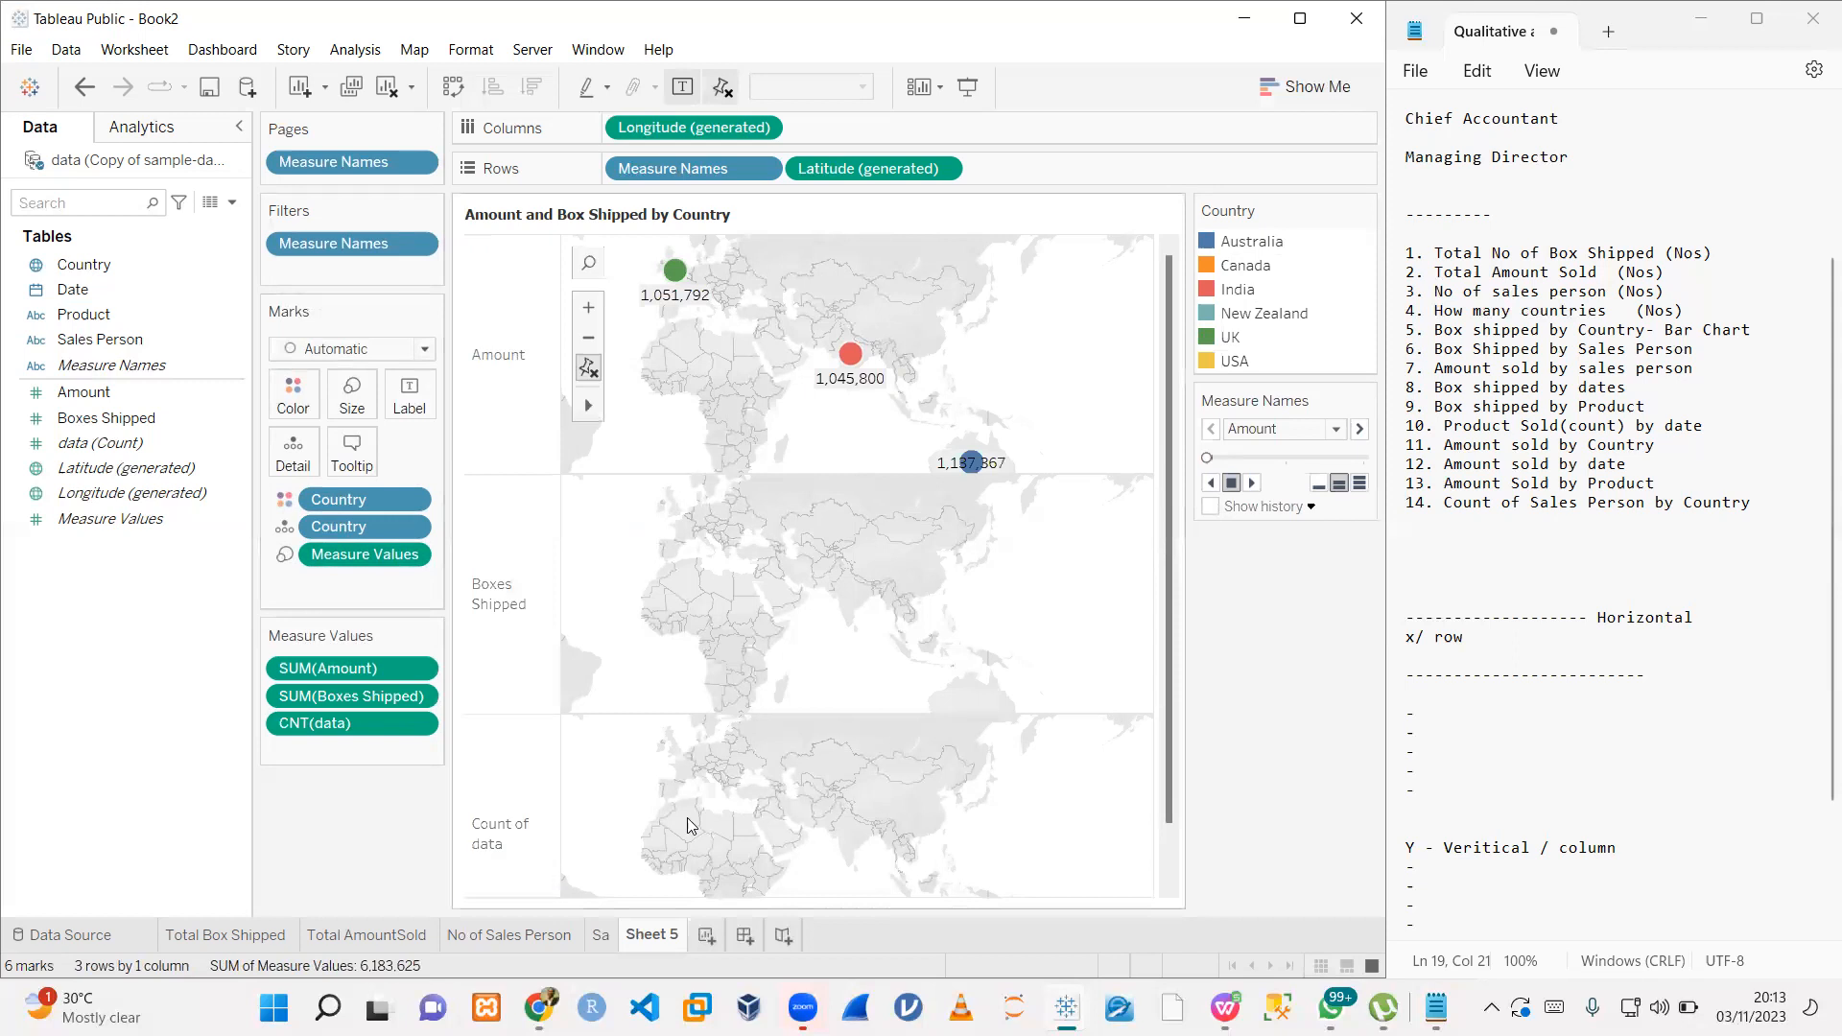
right_click(502, 821)
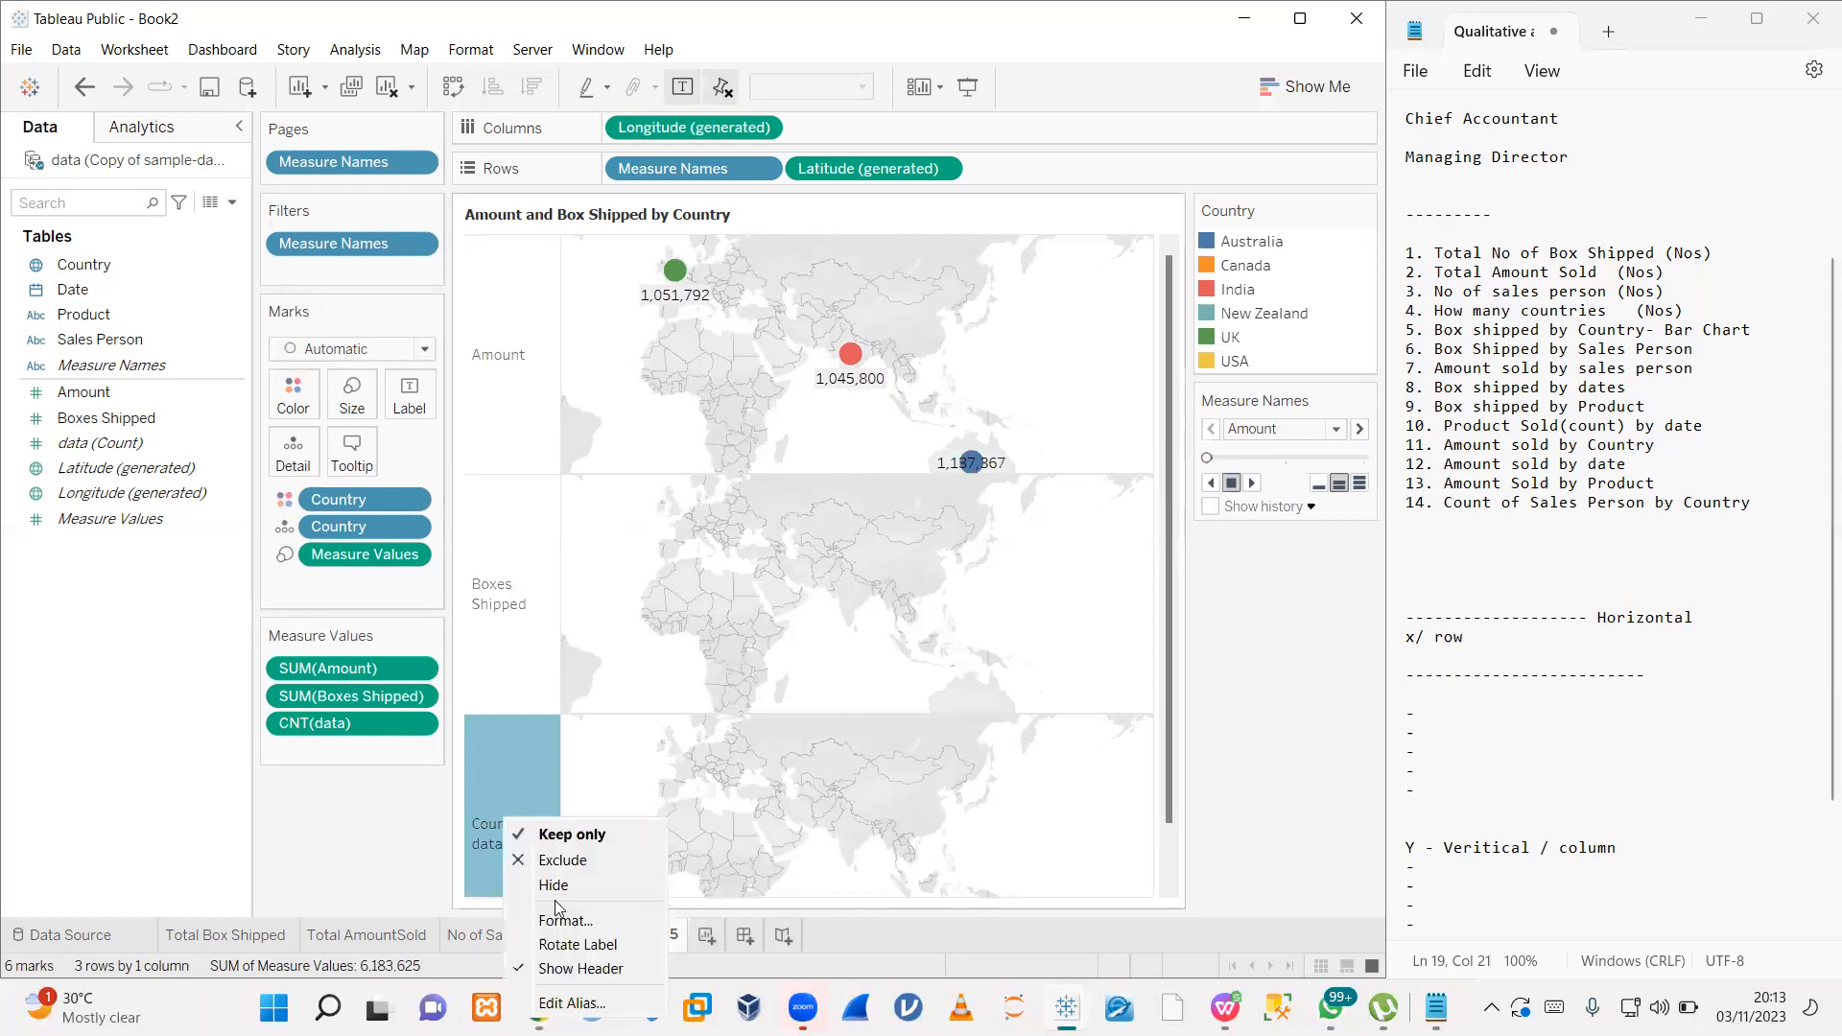
click(589, 859)
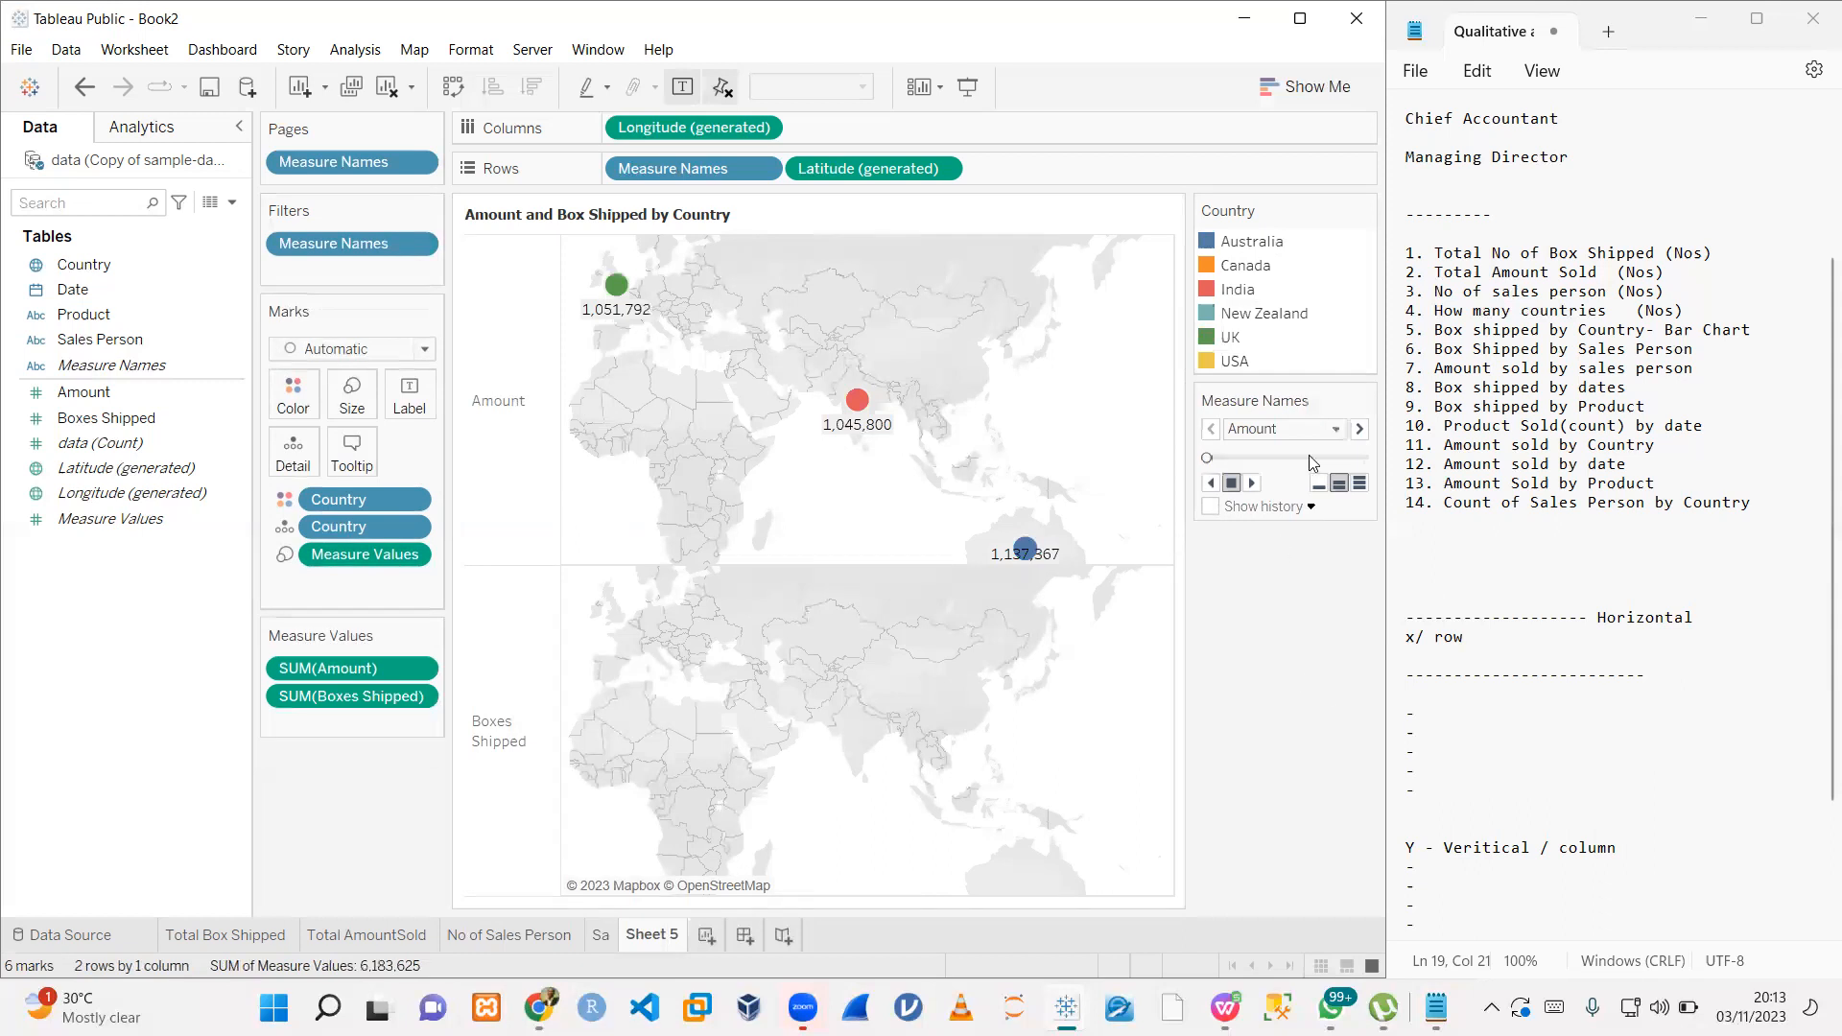
- Stop filtering and paging the view by Measure Names, and remove the Count of data row from the maps
drag(353, 247, 177, 705)
drag(359, 168, 103, 722)
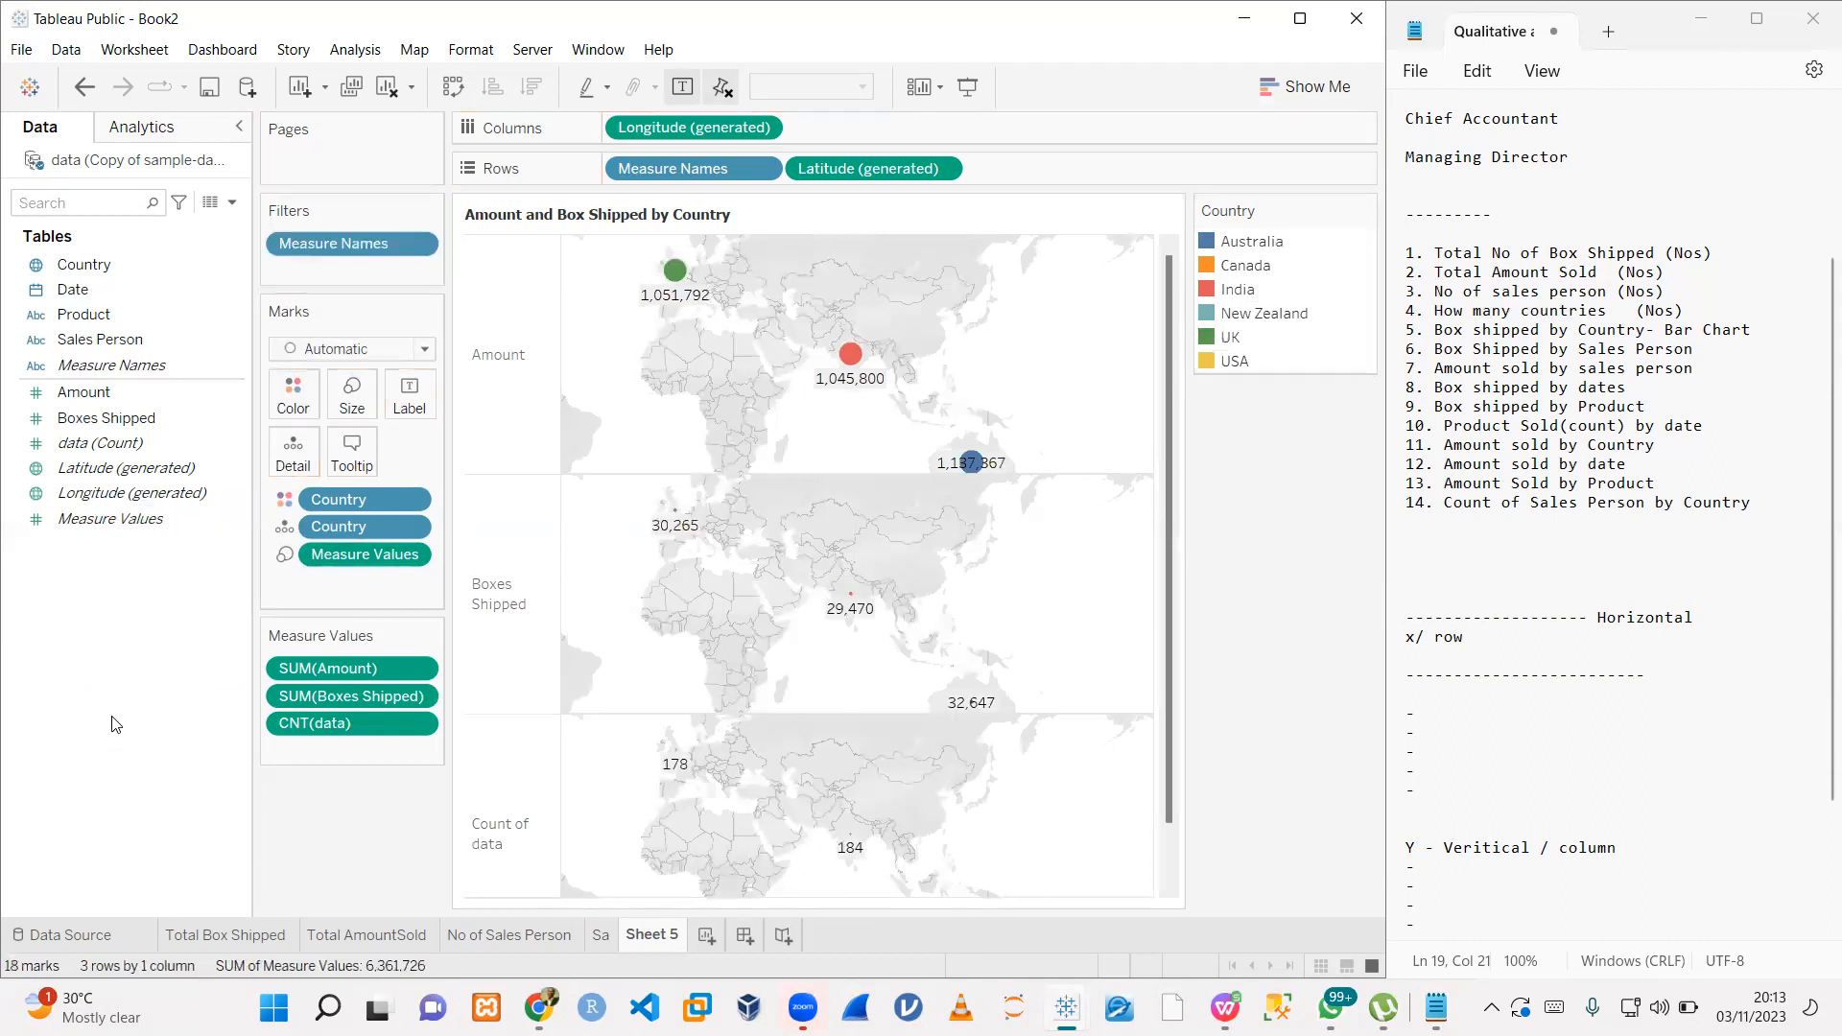
click(522, 812)
right_click(522, 811)
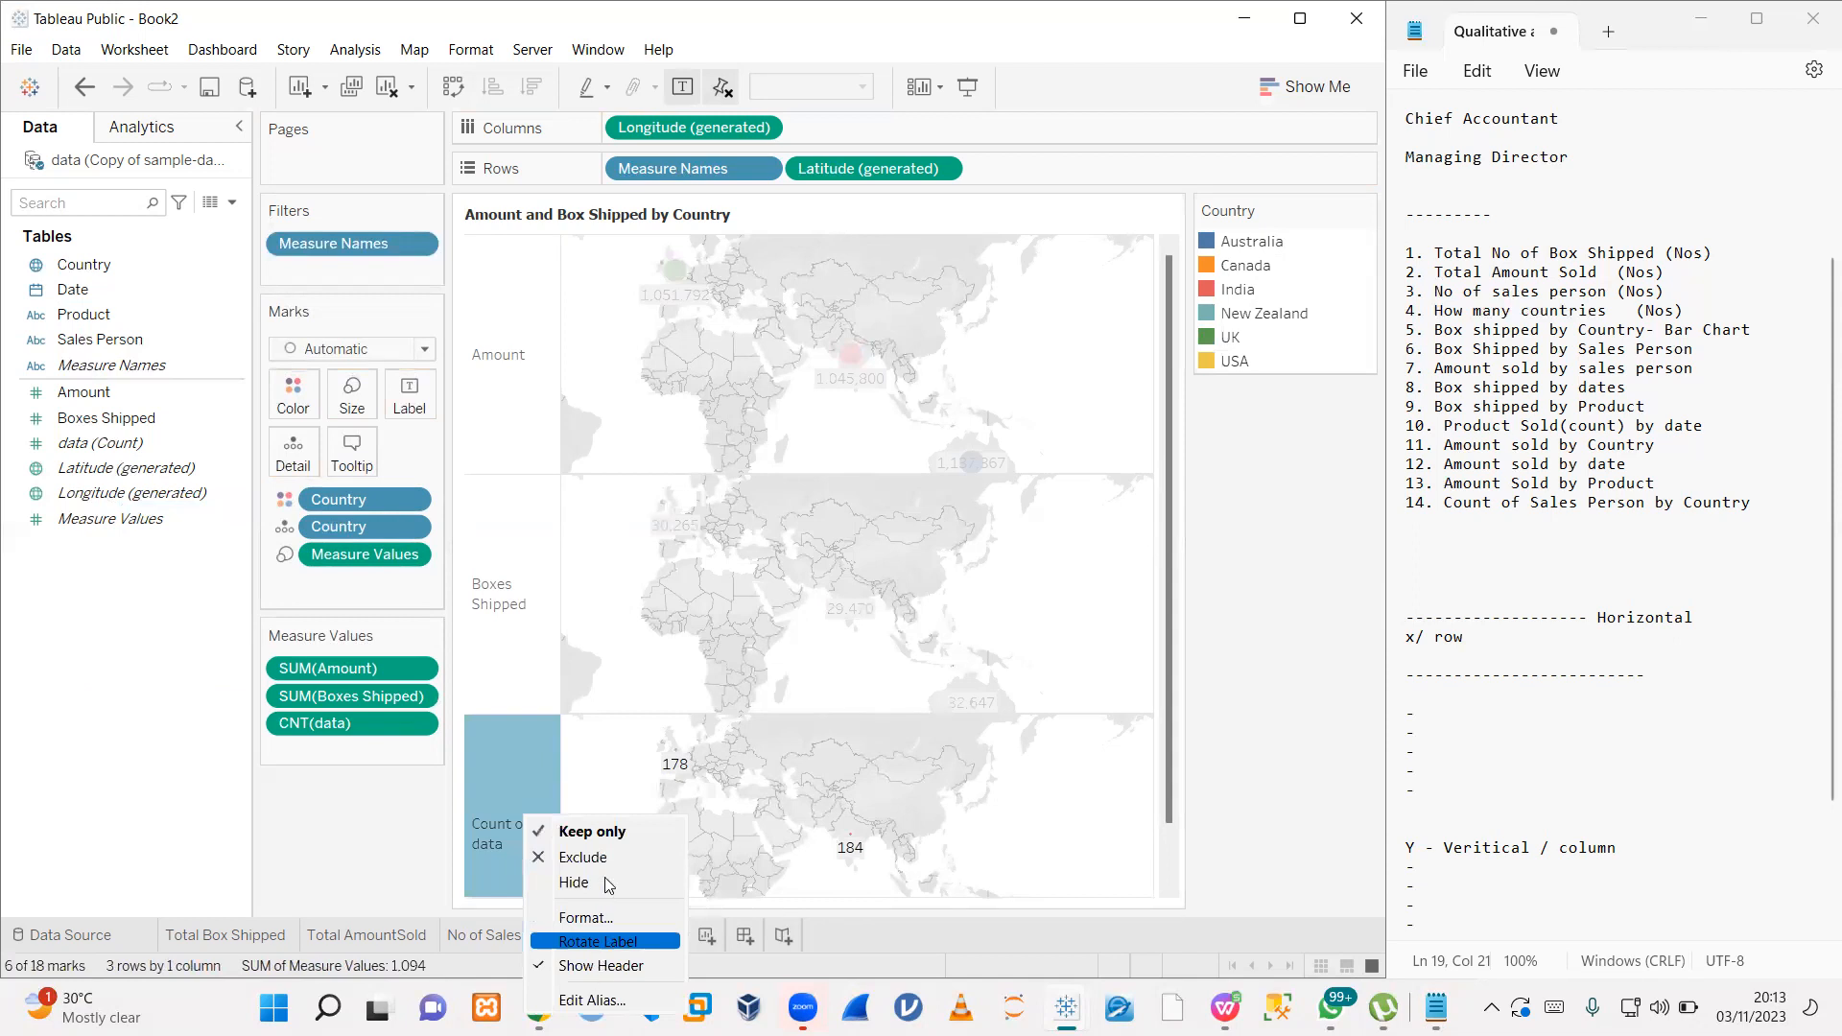
click(608, 883)
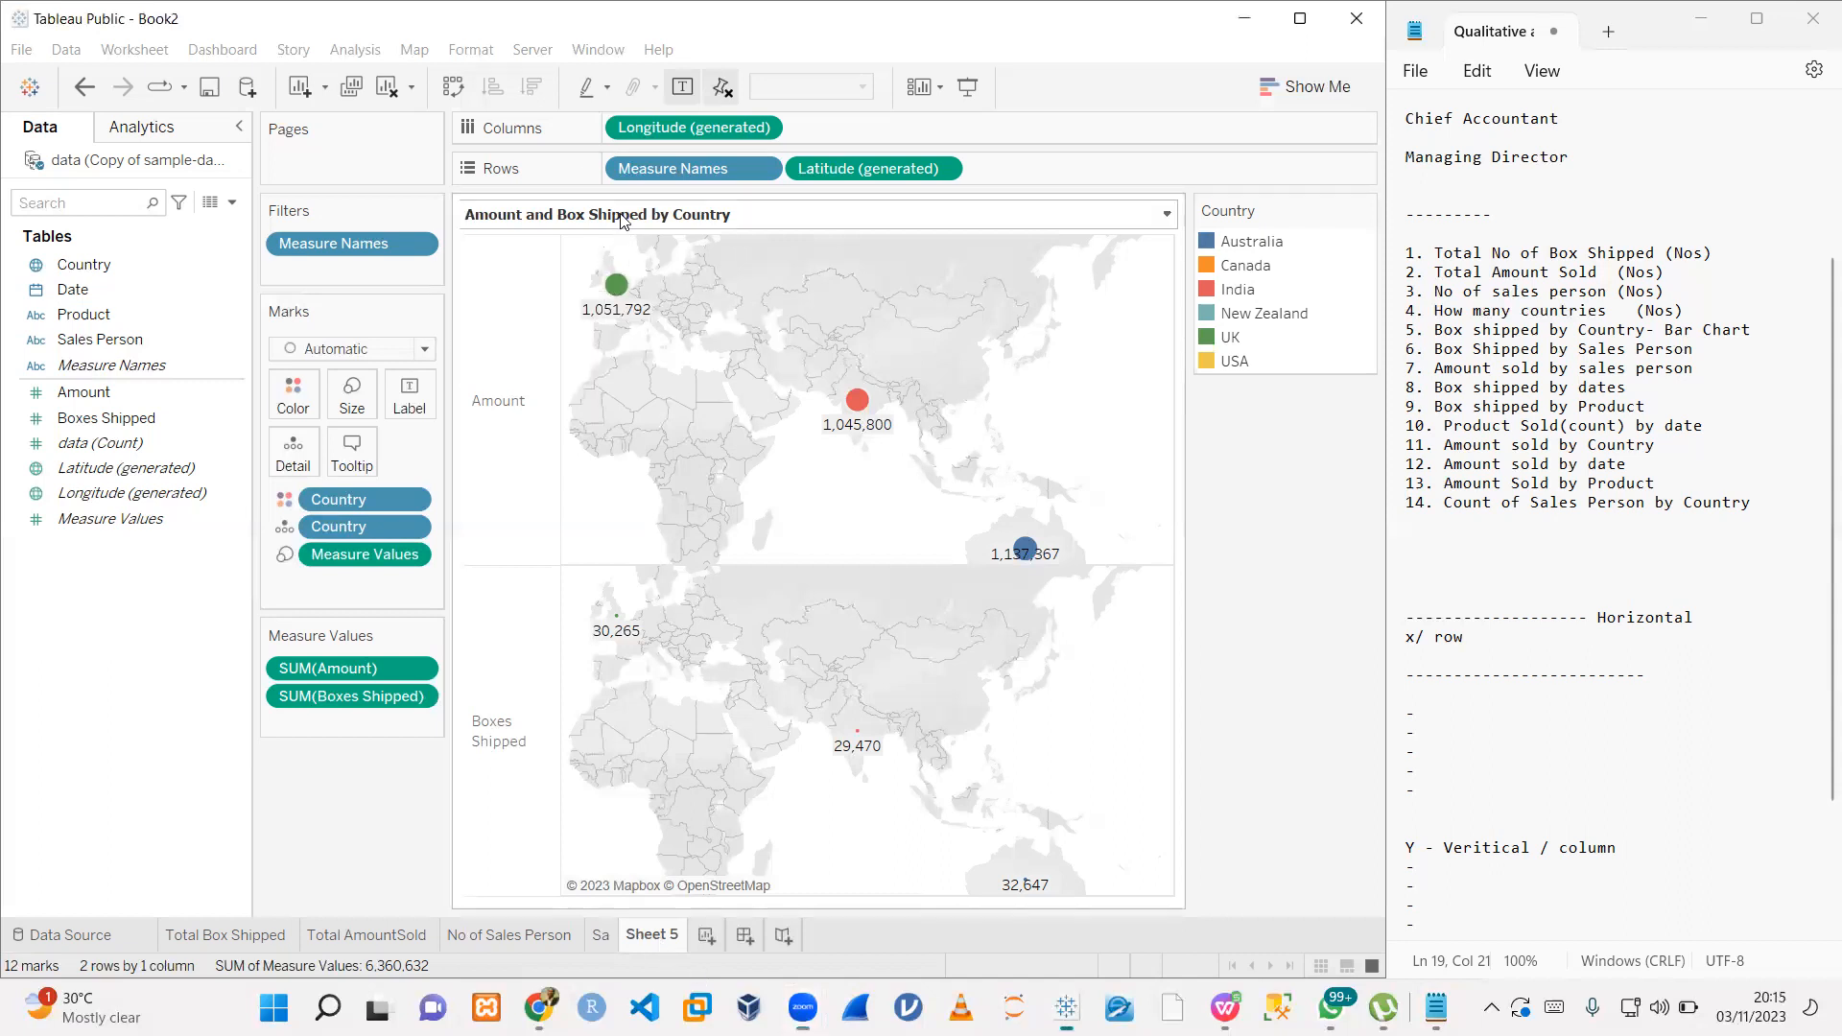
- Copy the worksheet title and rename Sheet 5 to "Amount and Box Shipped by Country"
double_click(672, 214)
triple_click(1402, 677)
key(ctrl+c)
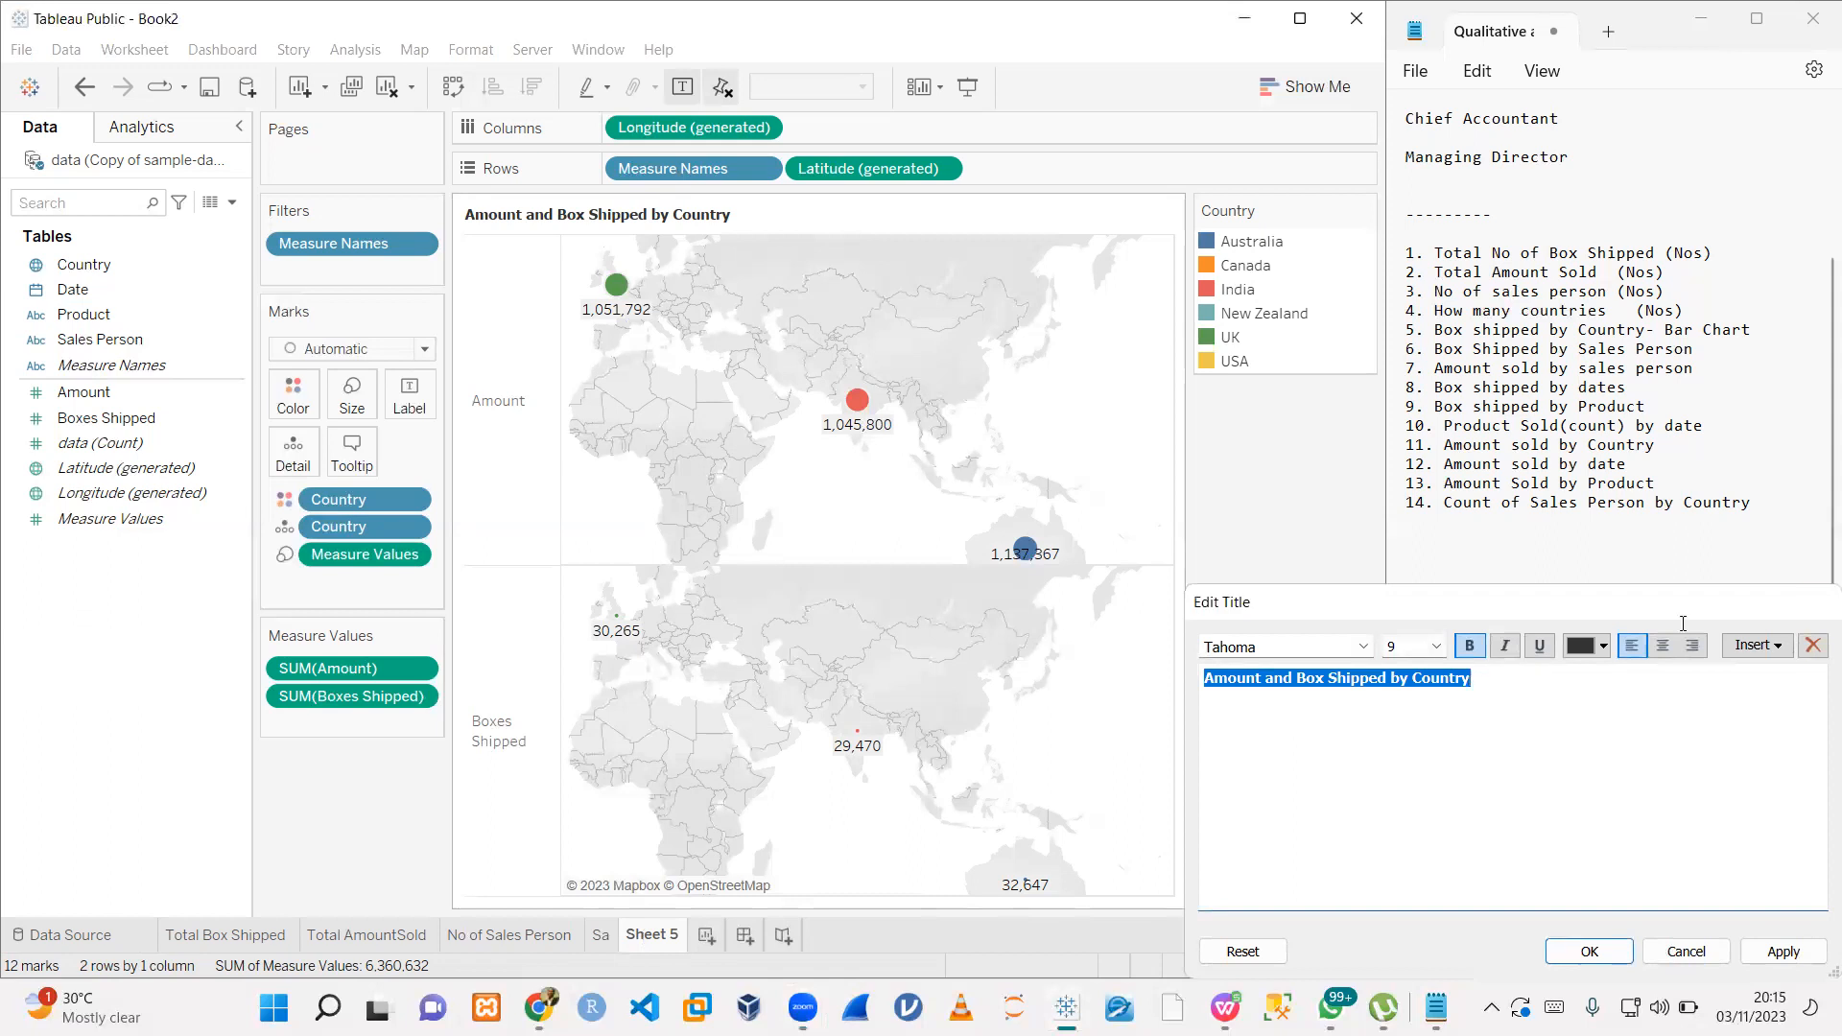
click(1822, 602)
right_click(658, 937)
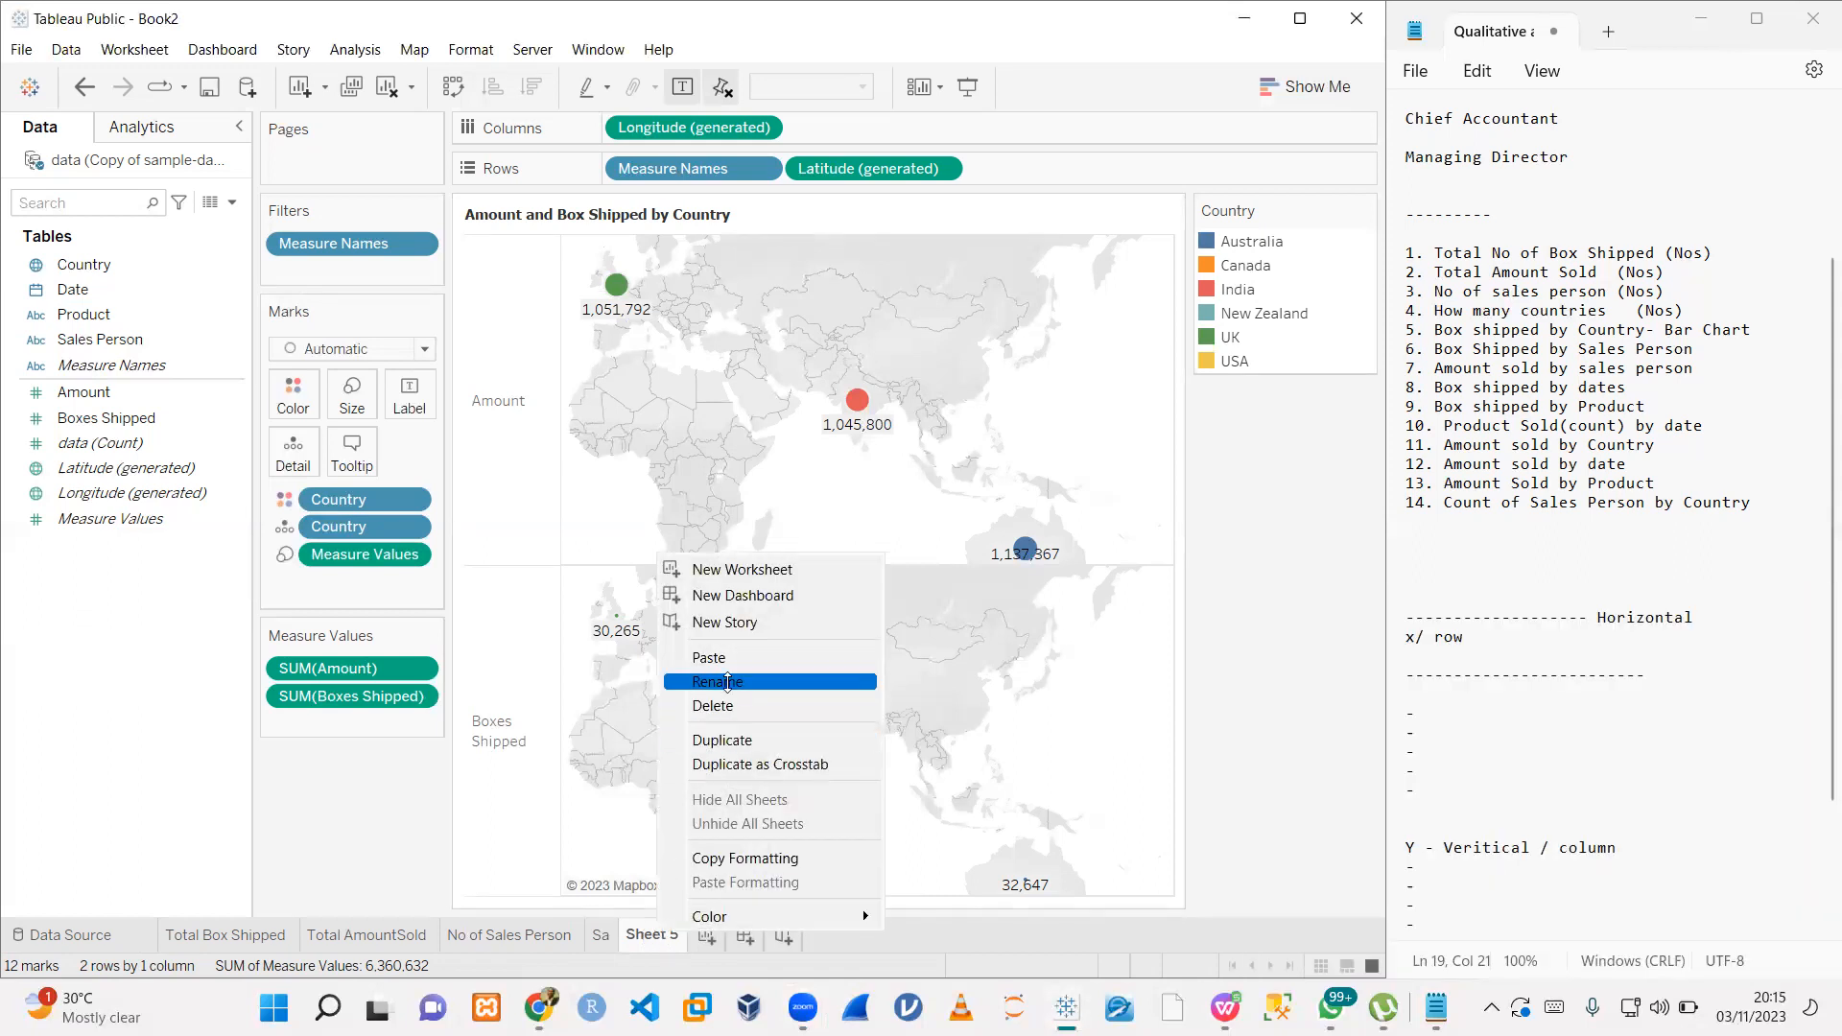
click(717, 681)
key(ctrl+v)
key(Return)
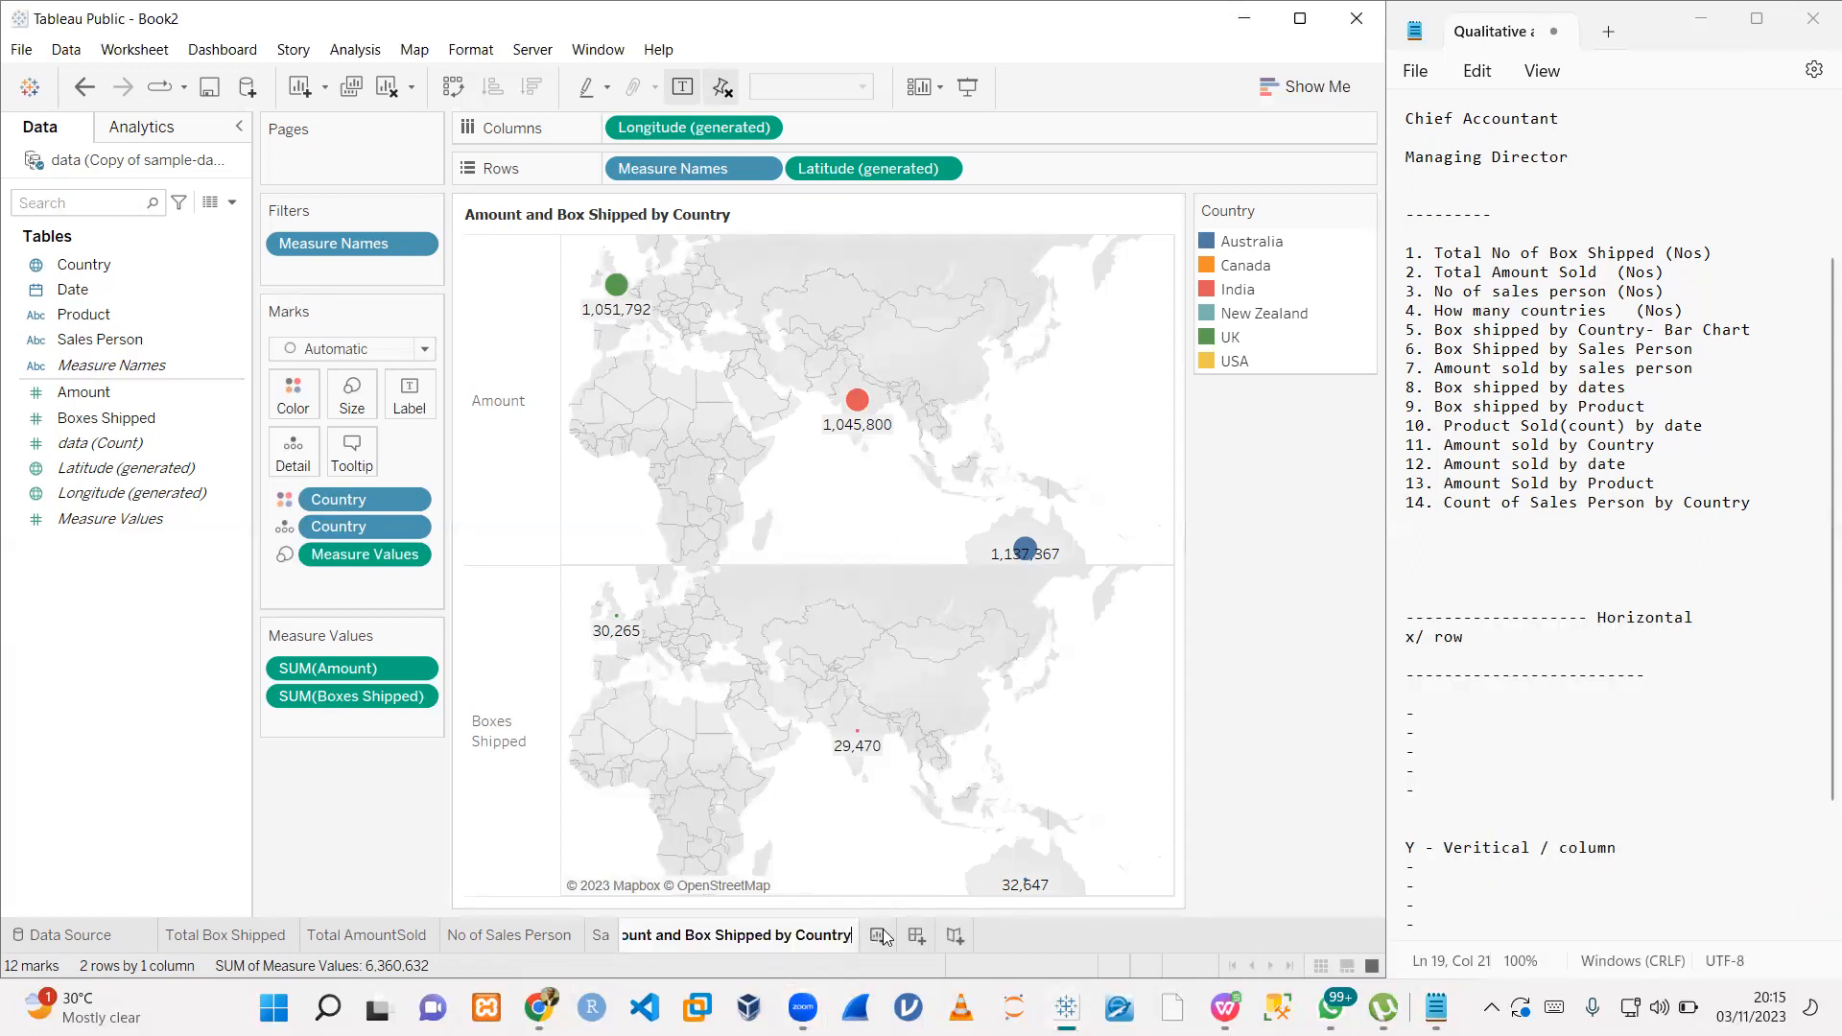
- Review the box, amount, sales person and sales distribution sheets, and return to the Amount and Box Shipped by Country sheet
click(1552, 371)
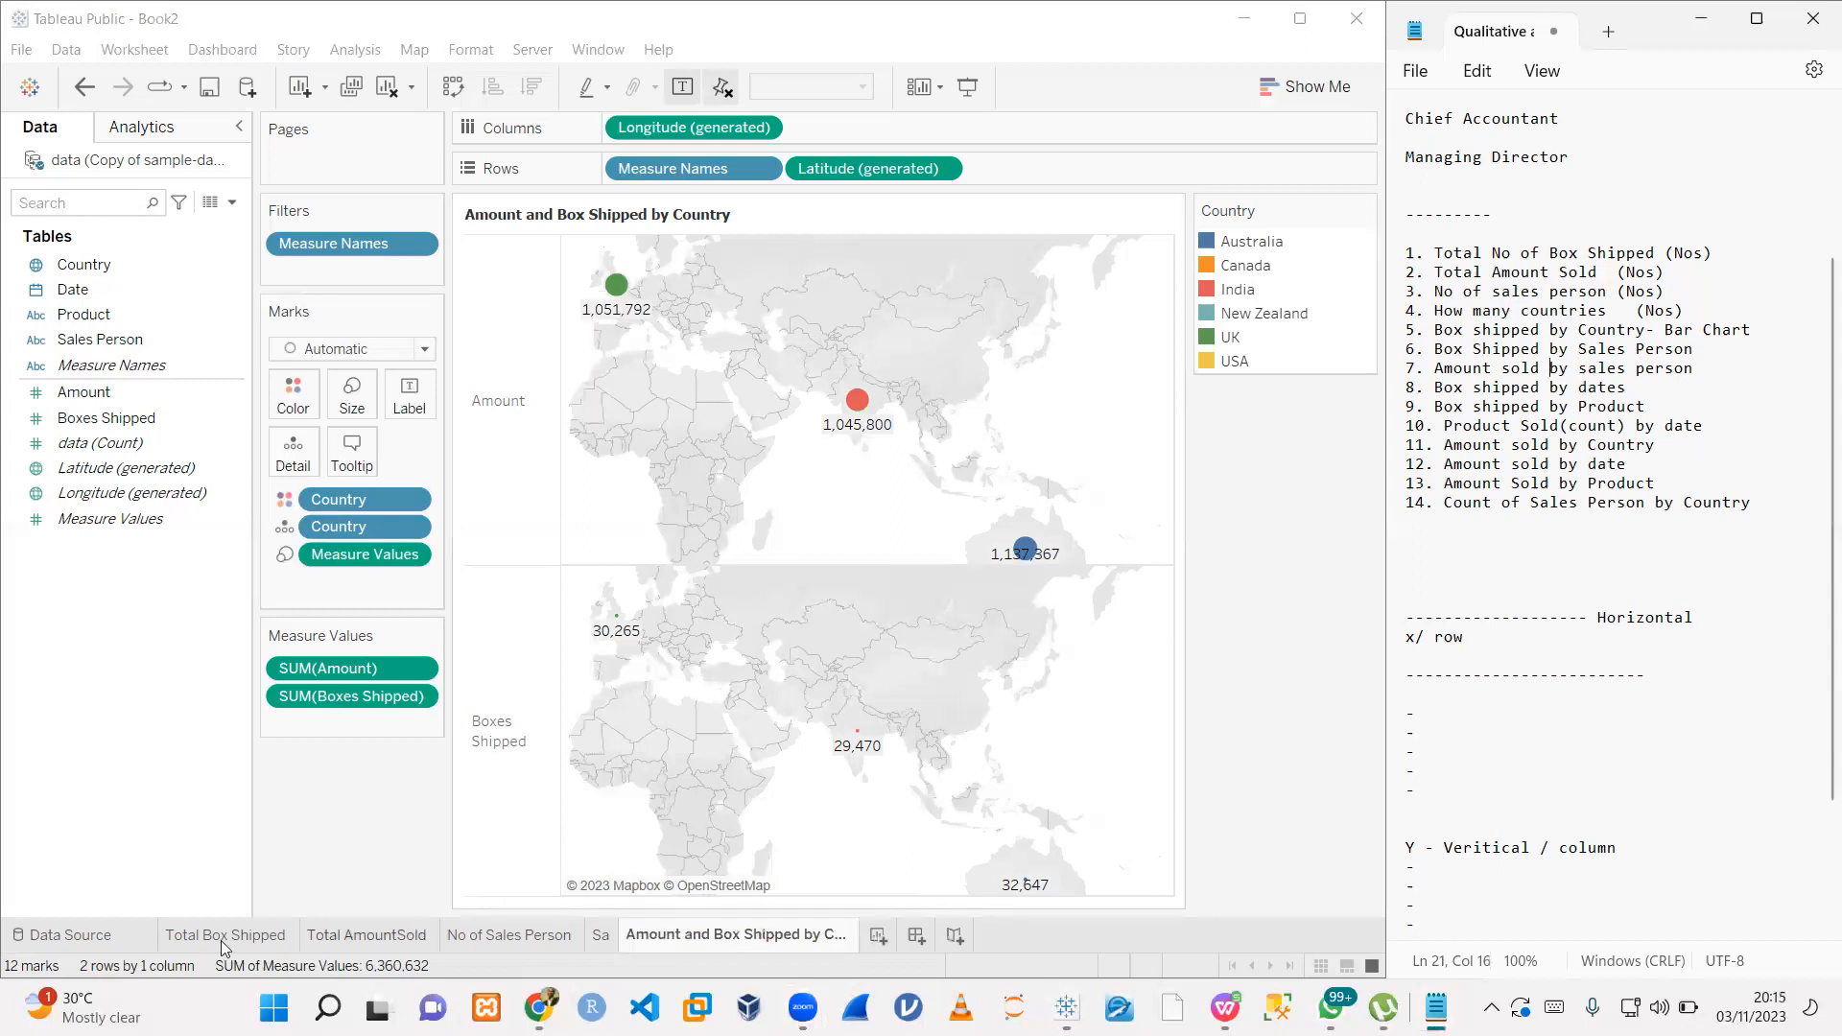
click(193, 936)
click(360, 936)
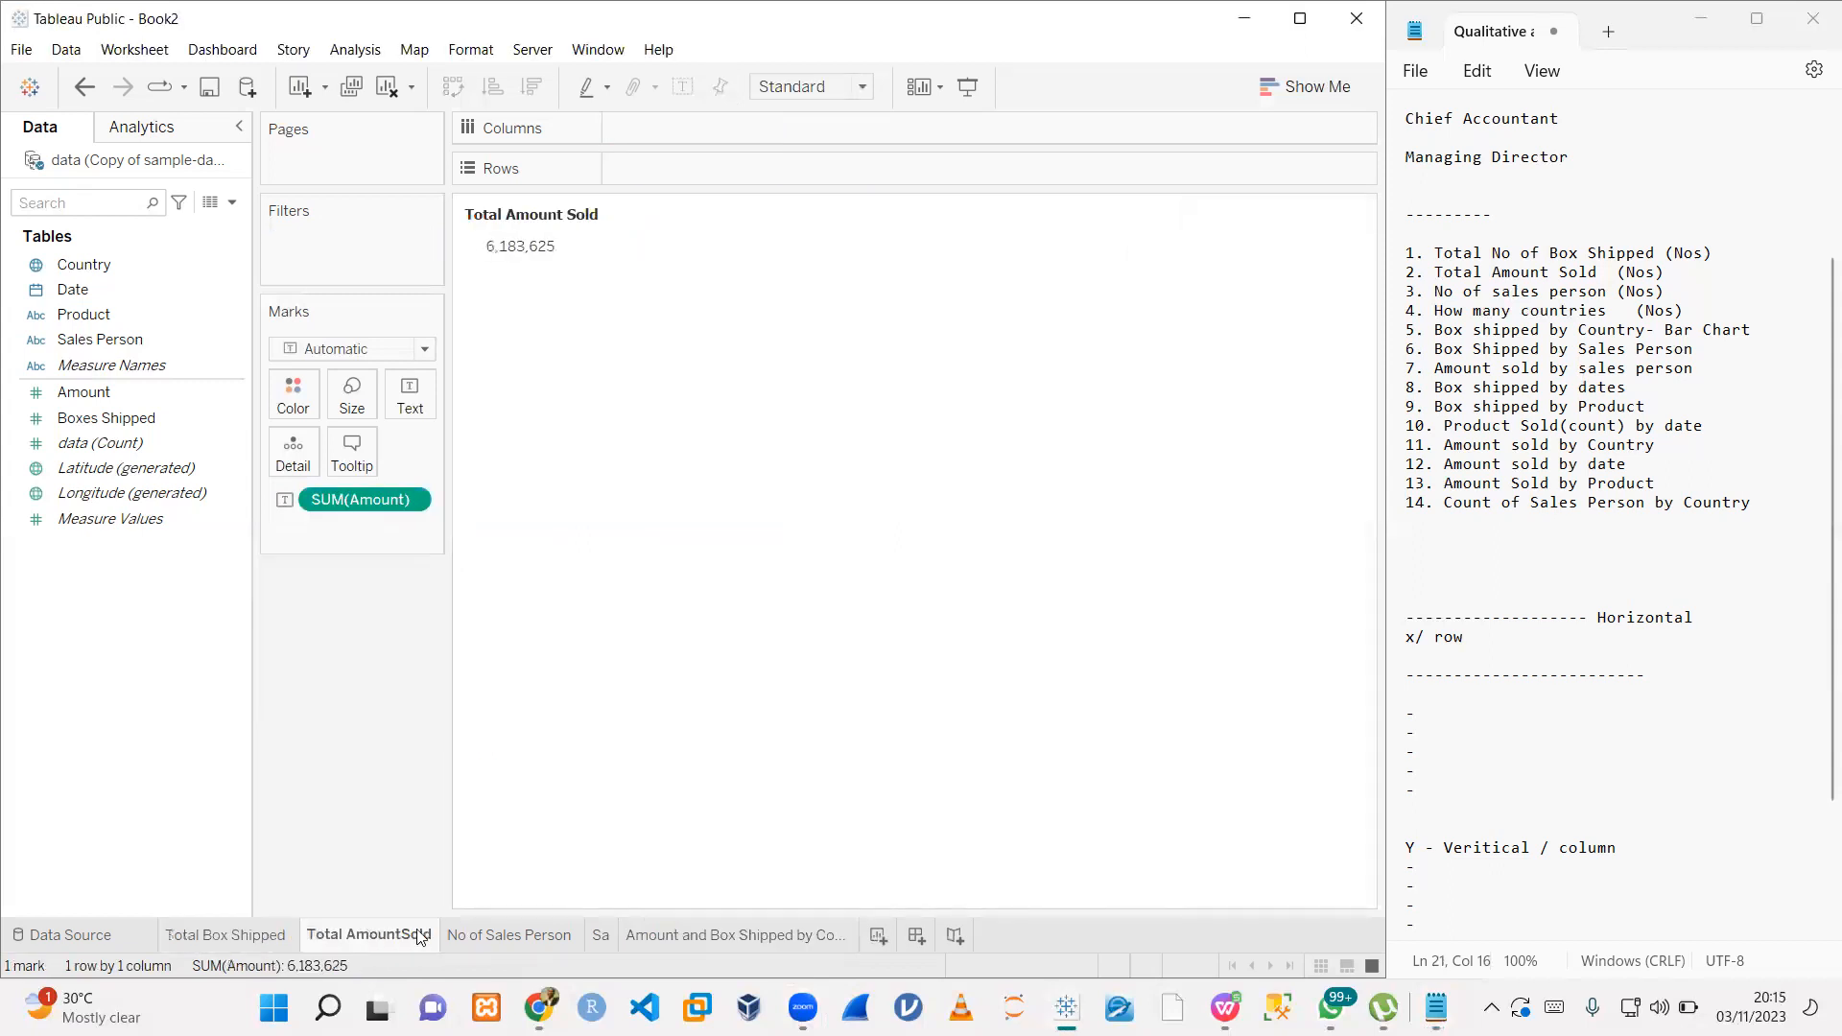
click(537, 935)
click(597, 936)
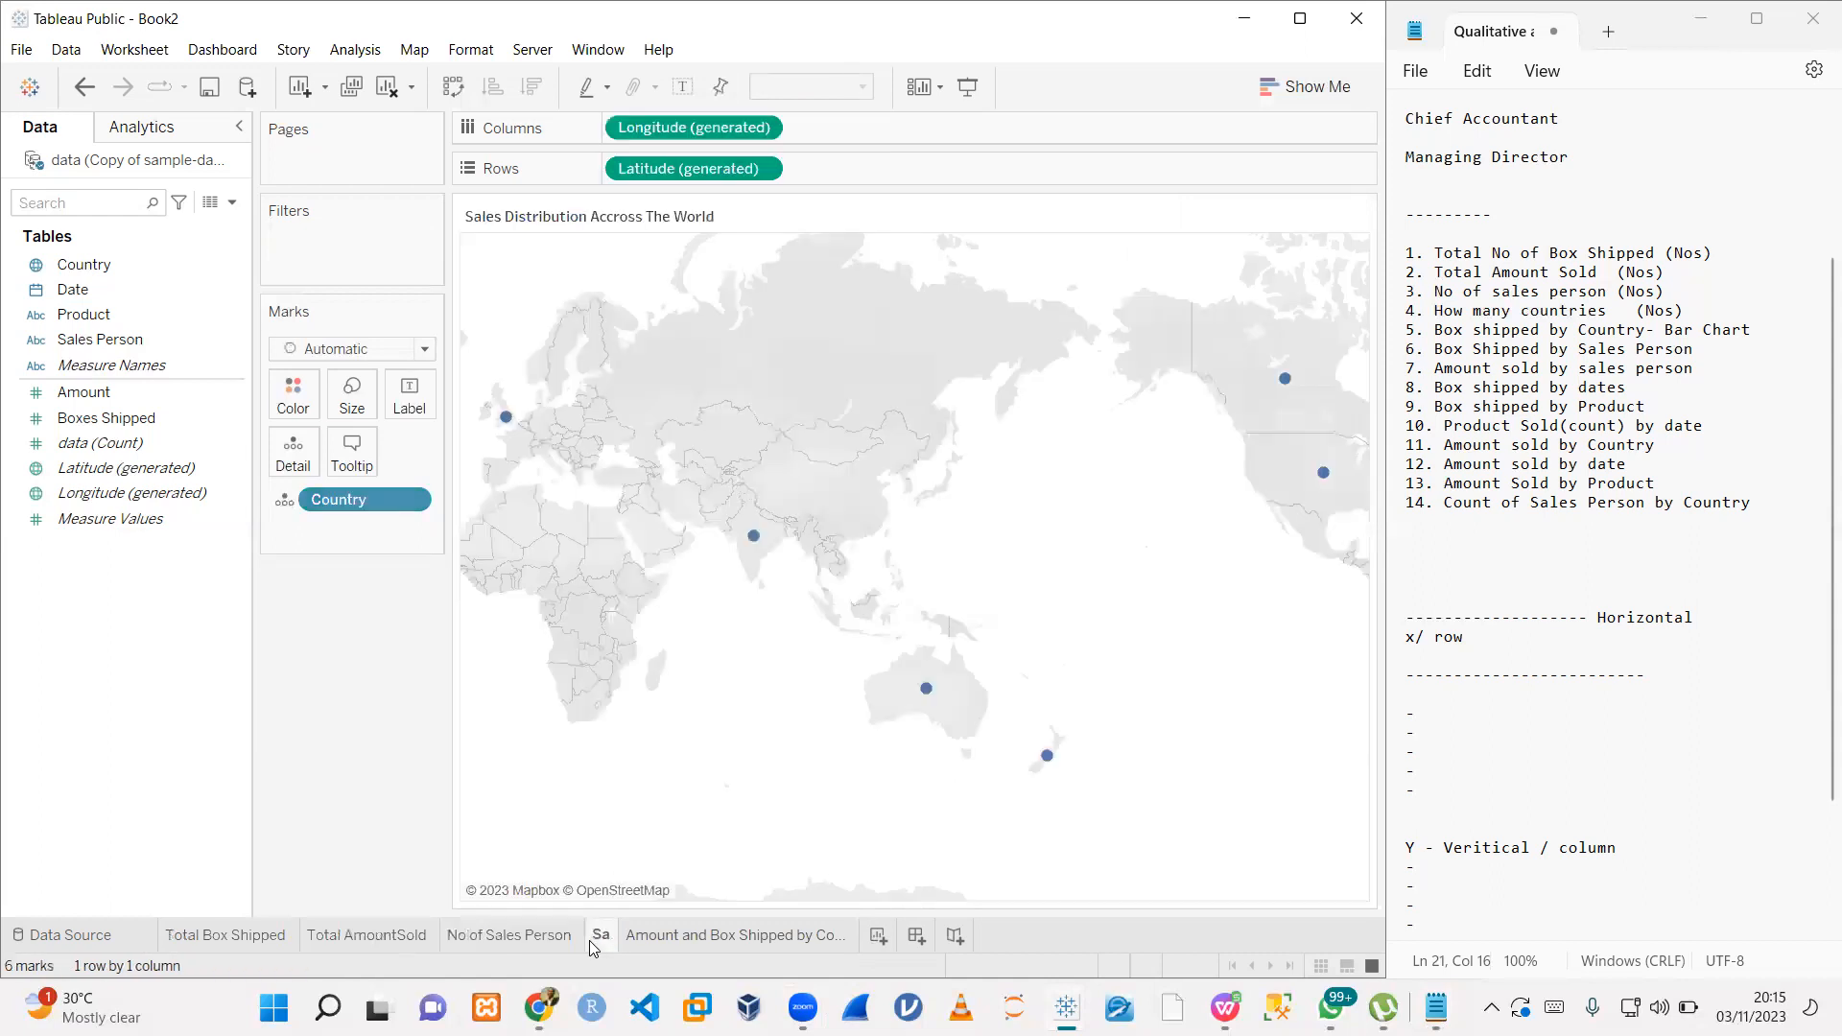
click(695, 940)
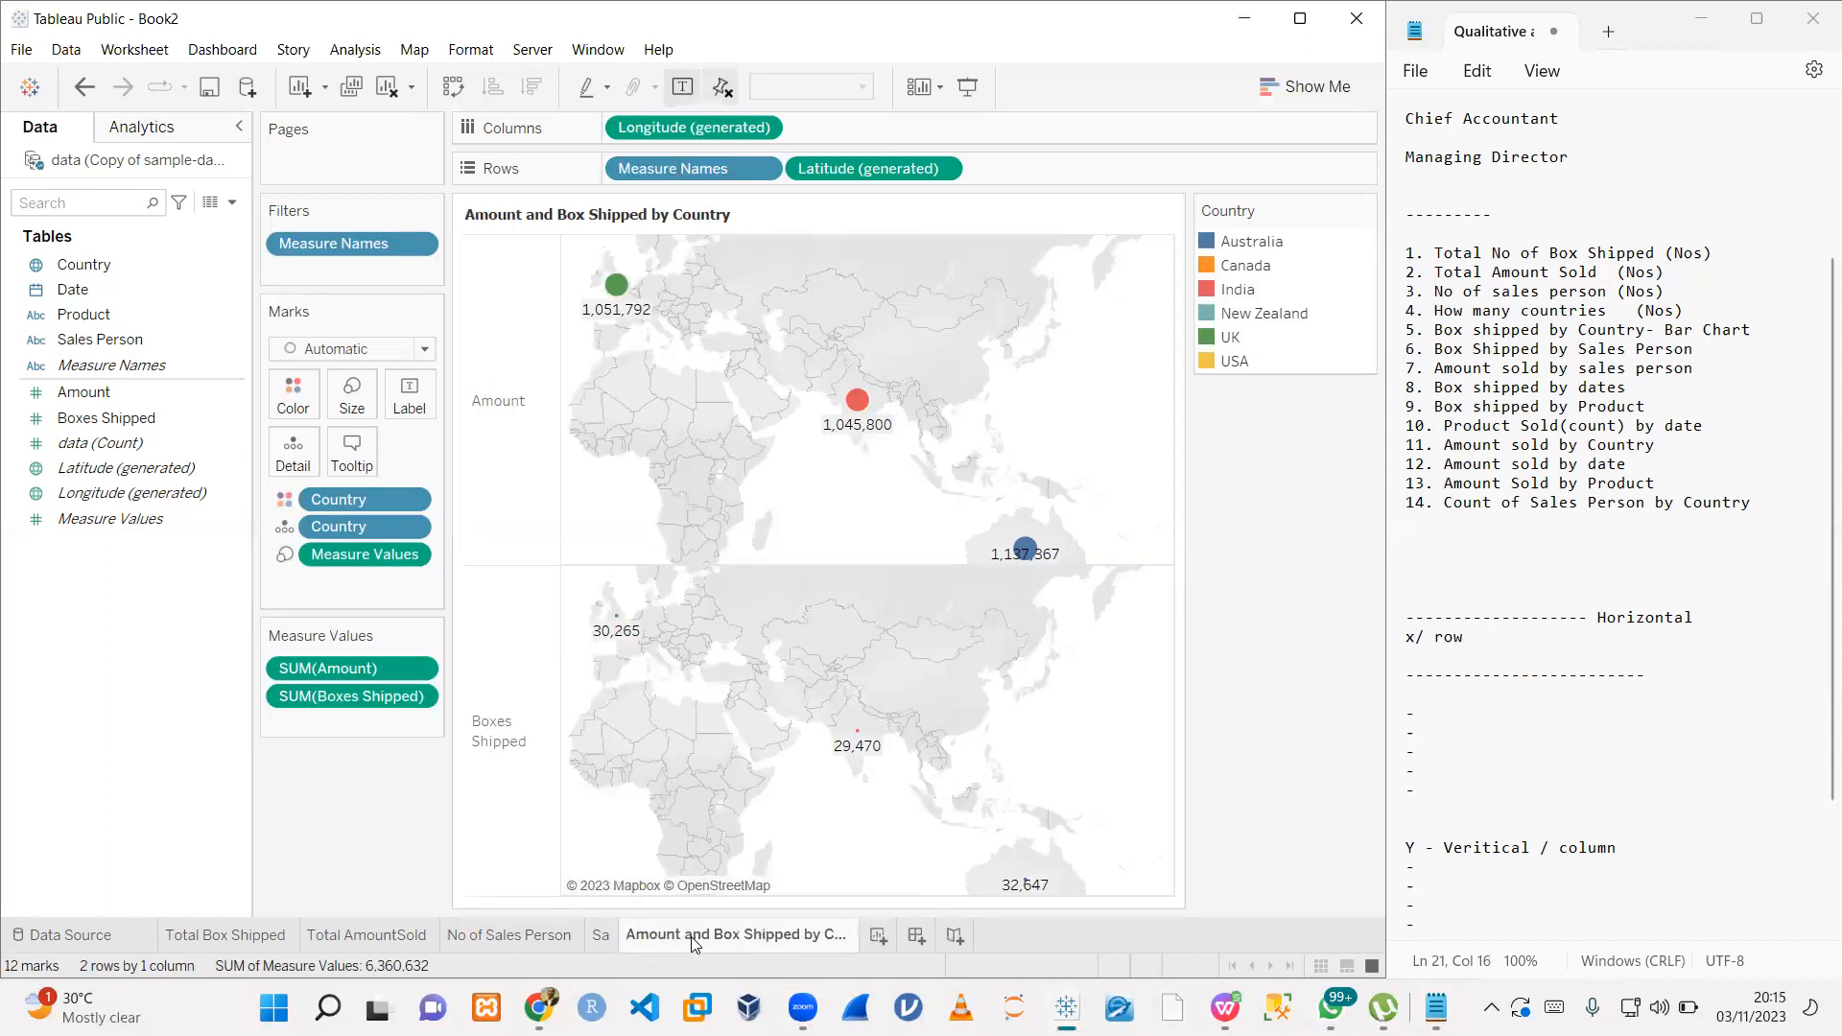
click(600, 938)
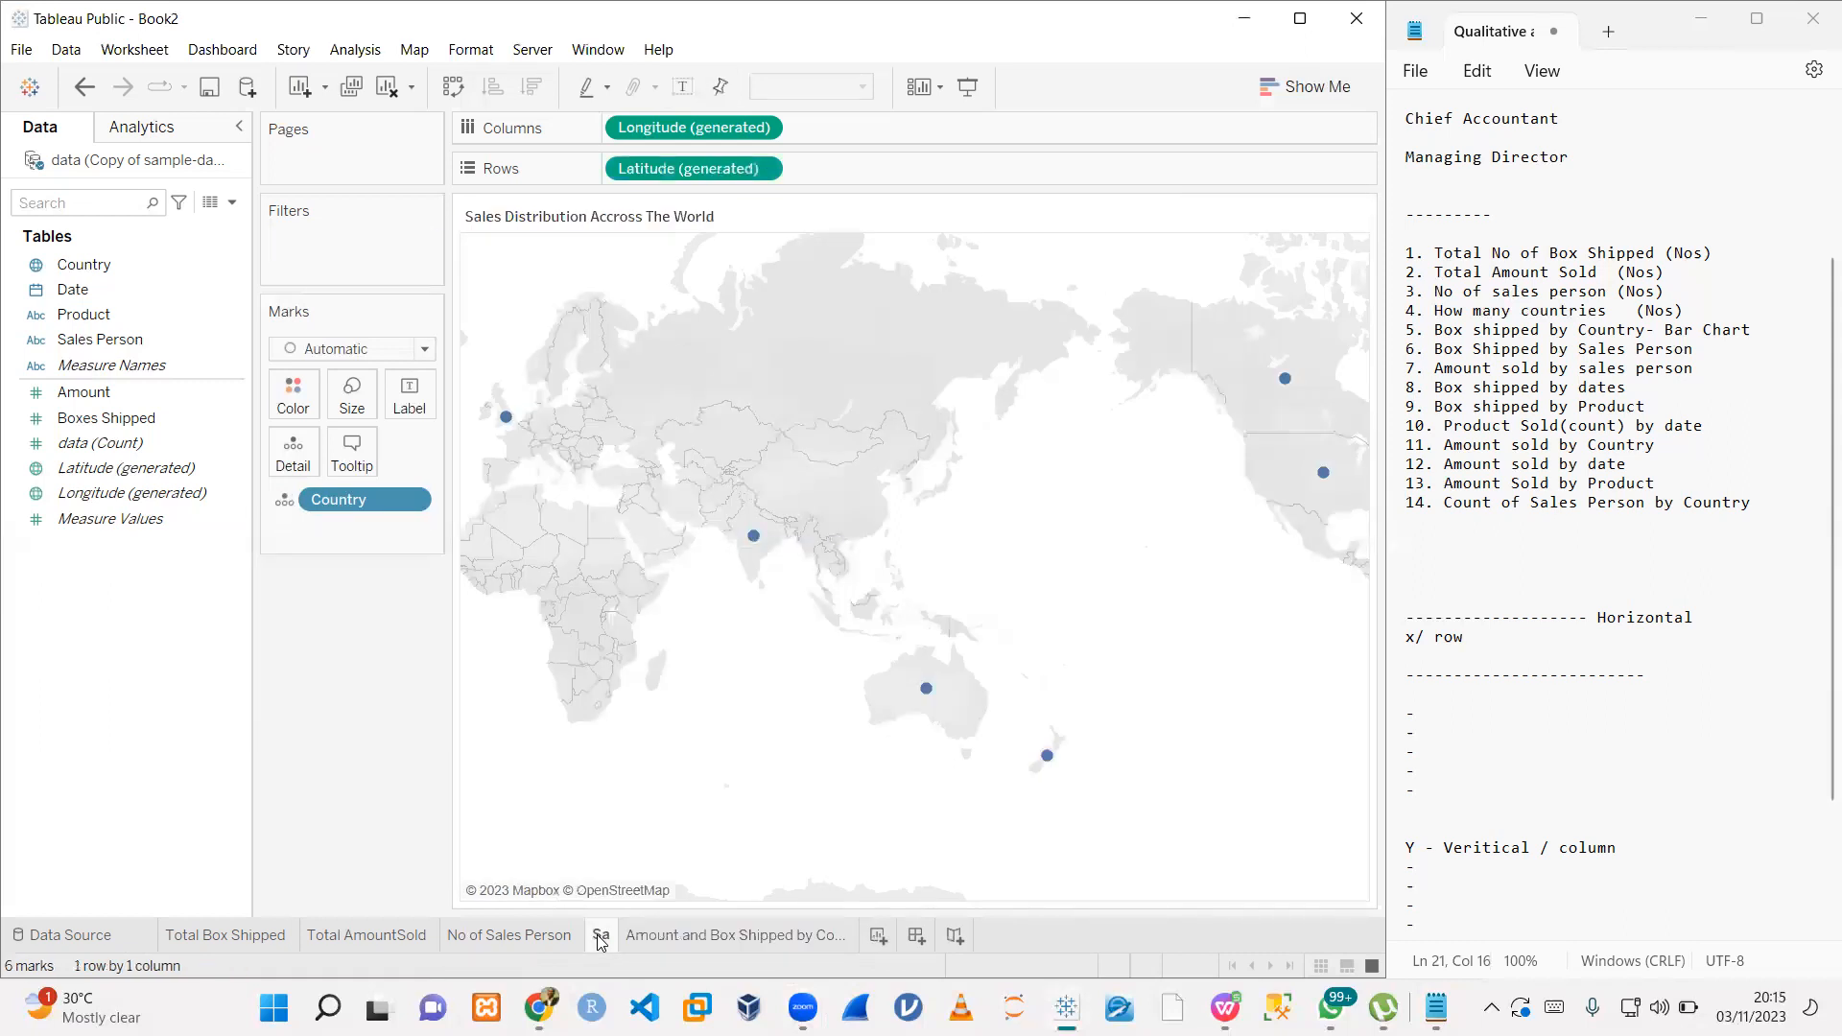
click(668, 943)
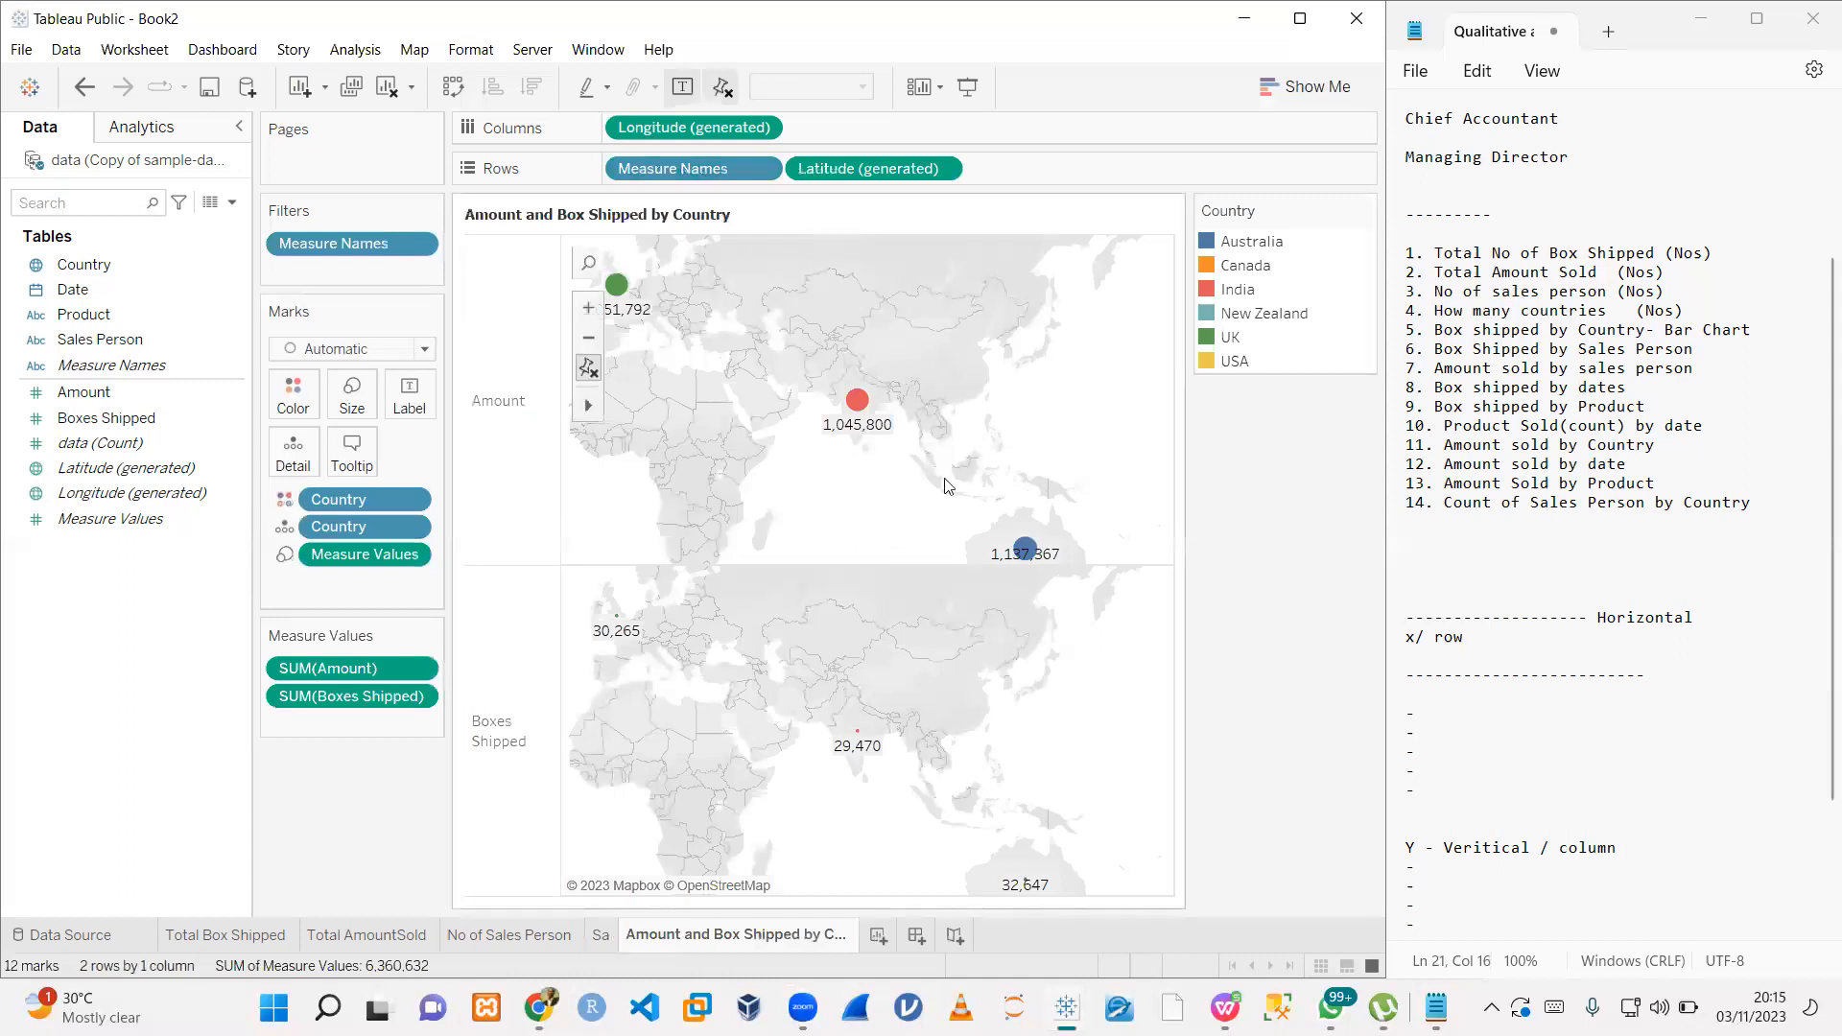
- Clear all fields, including the measures and Country, from the Amount and Box Shipped by Country view
drag(662, 168, 121, 710)
drag(349, 696, 243, 752)
drag(369, 555, 297, 615)
drag(364, 500, 284, 650)
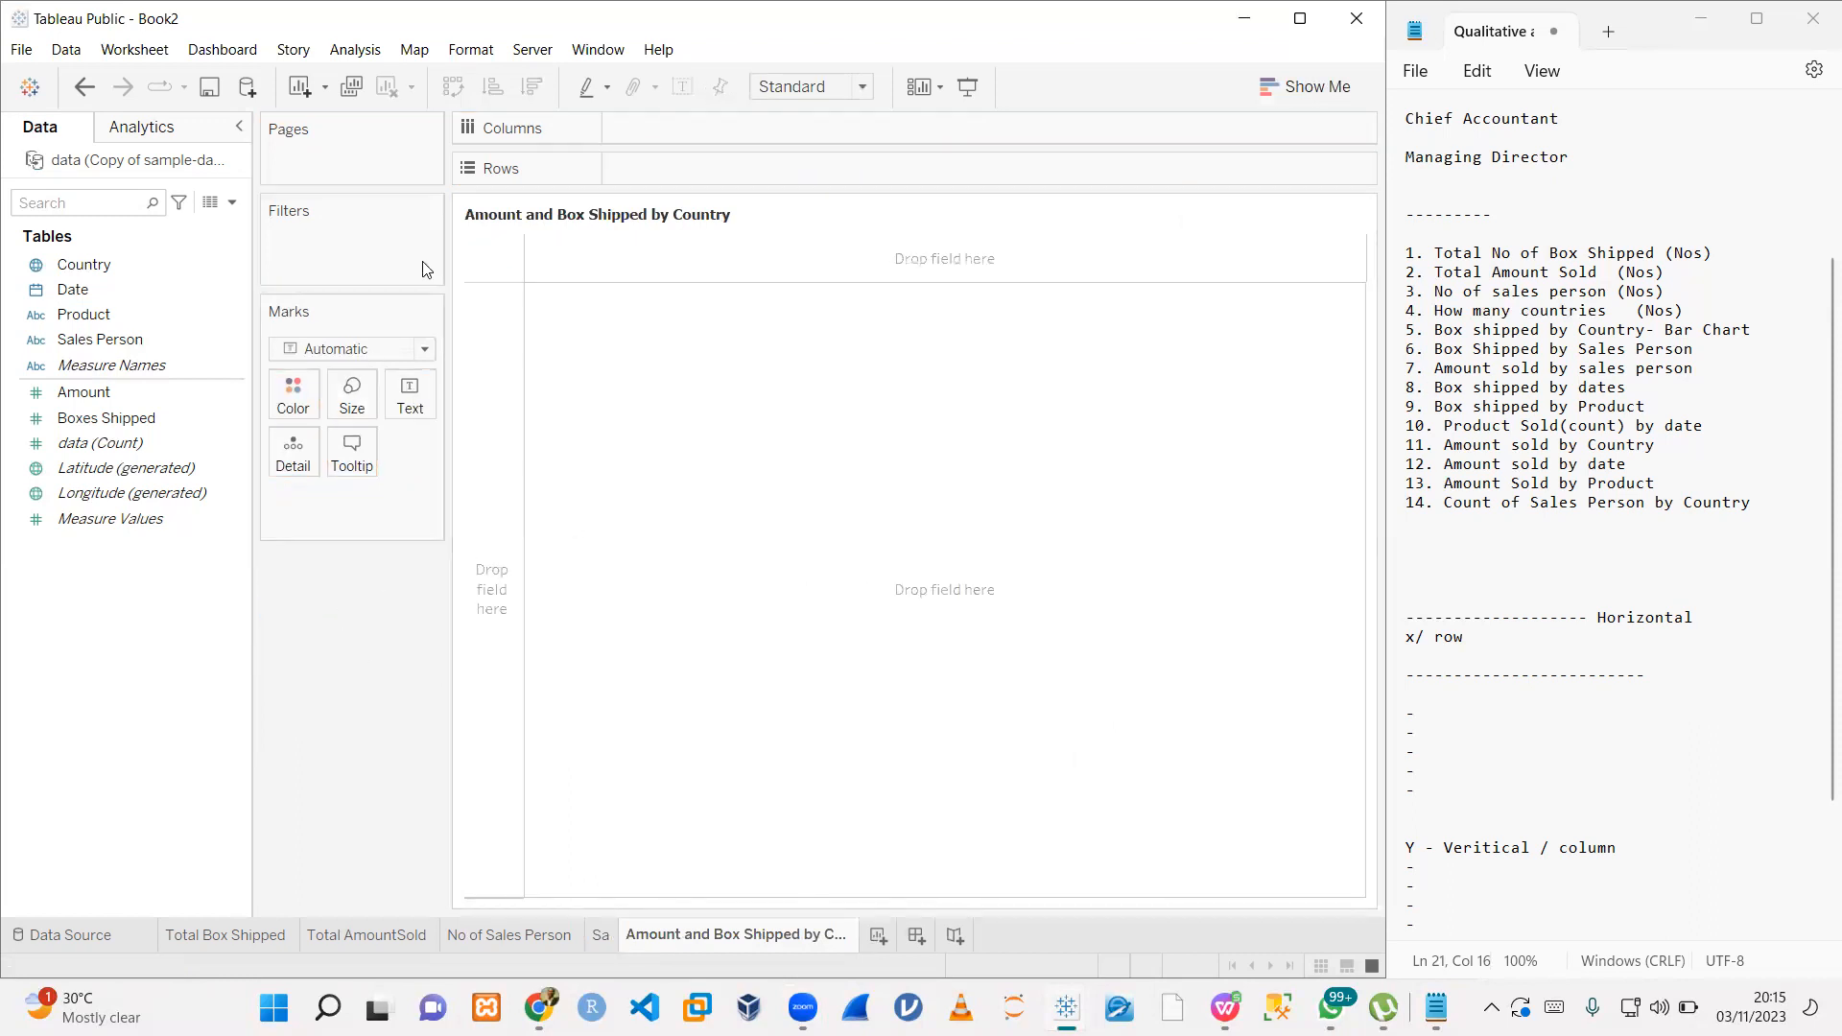
- Rebuild the maps by adding Country, Boxes Shipped and Amount to the view, and colour the marks by Country
click(119, 419)
drag(88, 266, 720, 442)
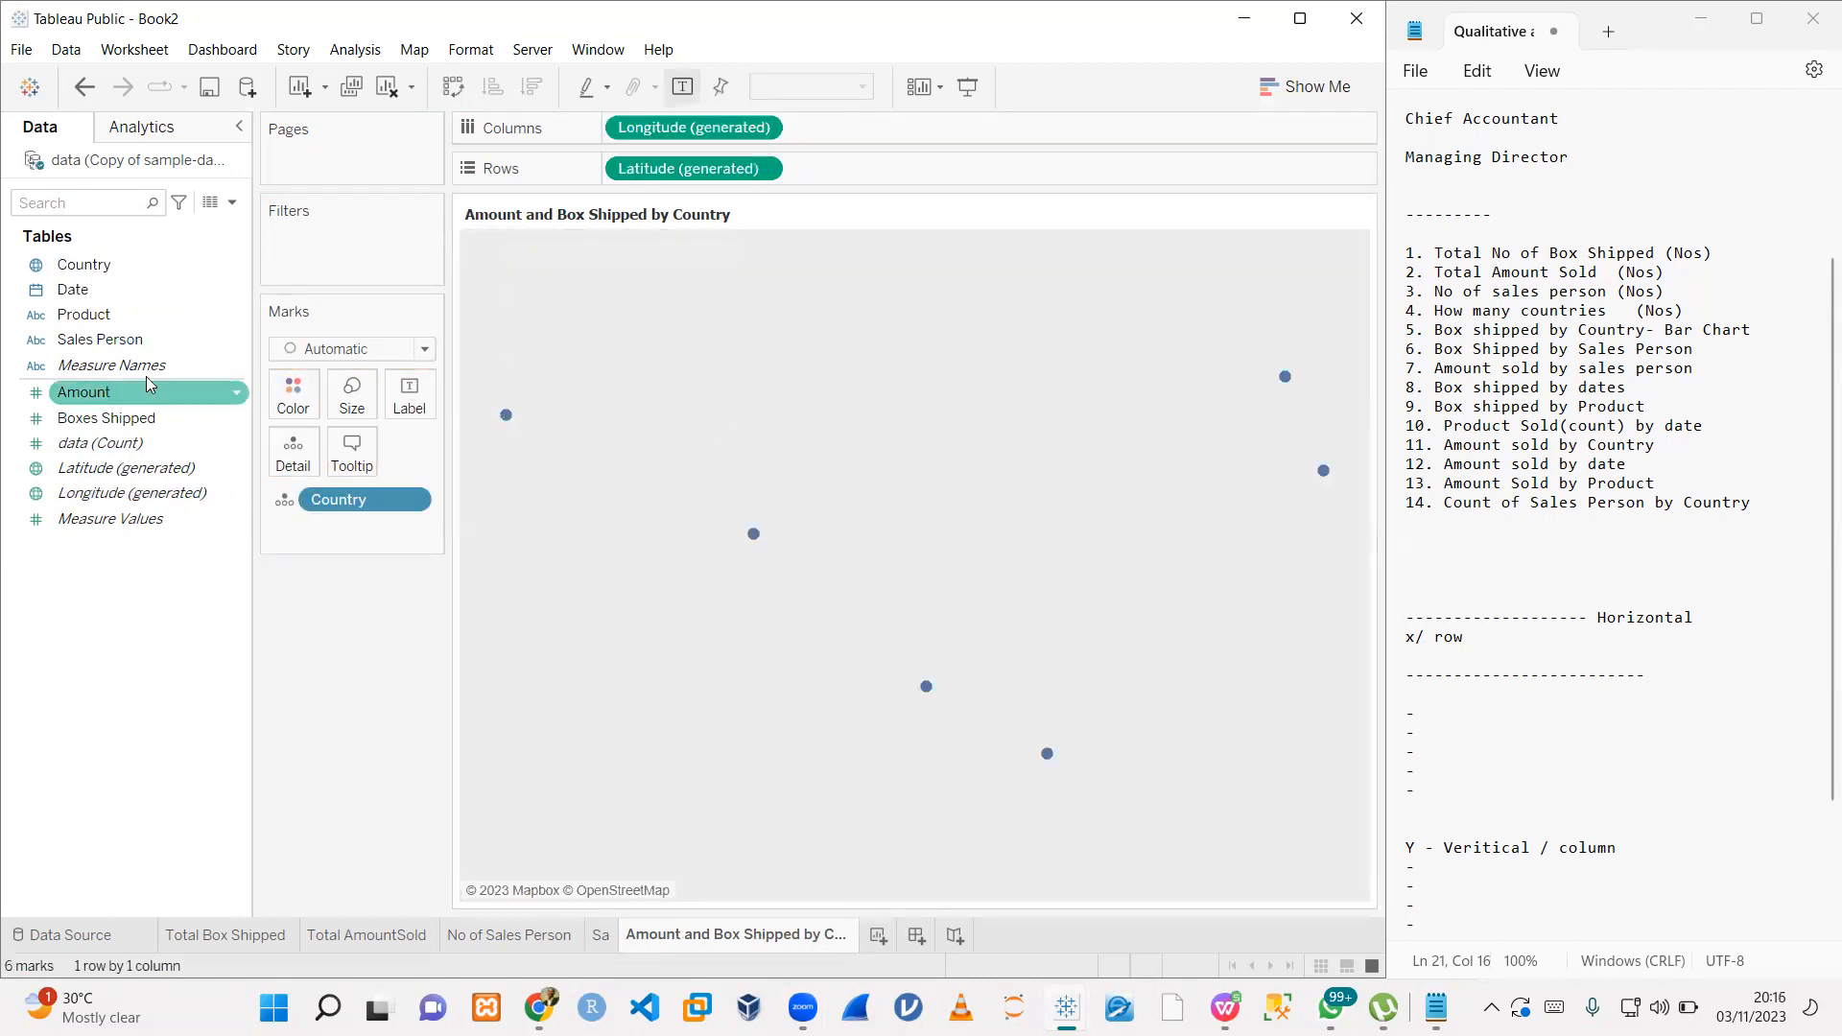
drag(107, 418, 779, 453)
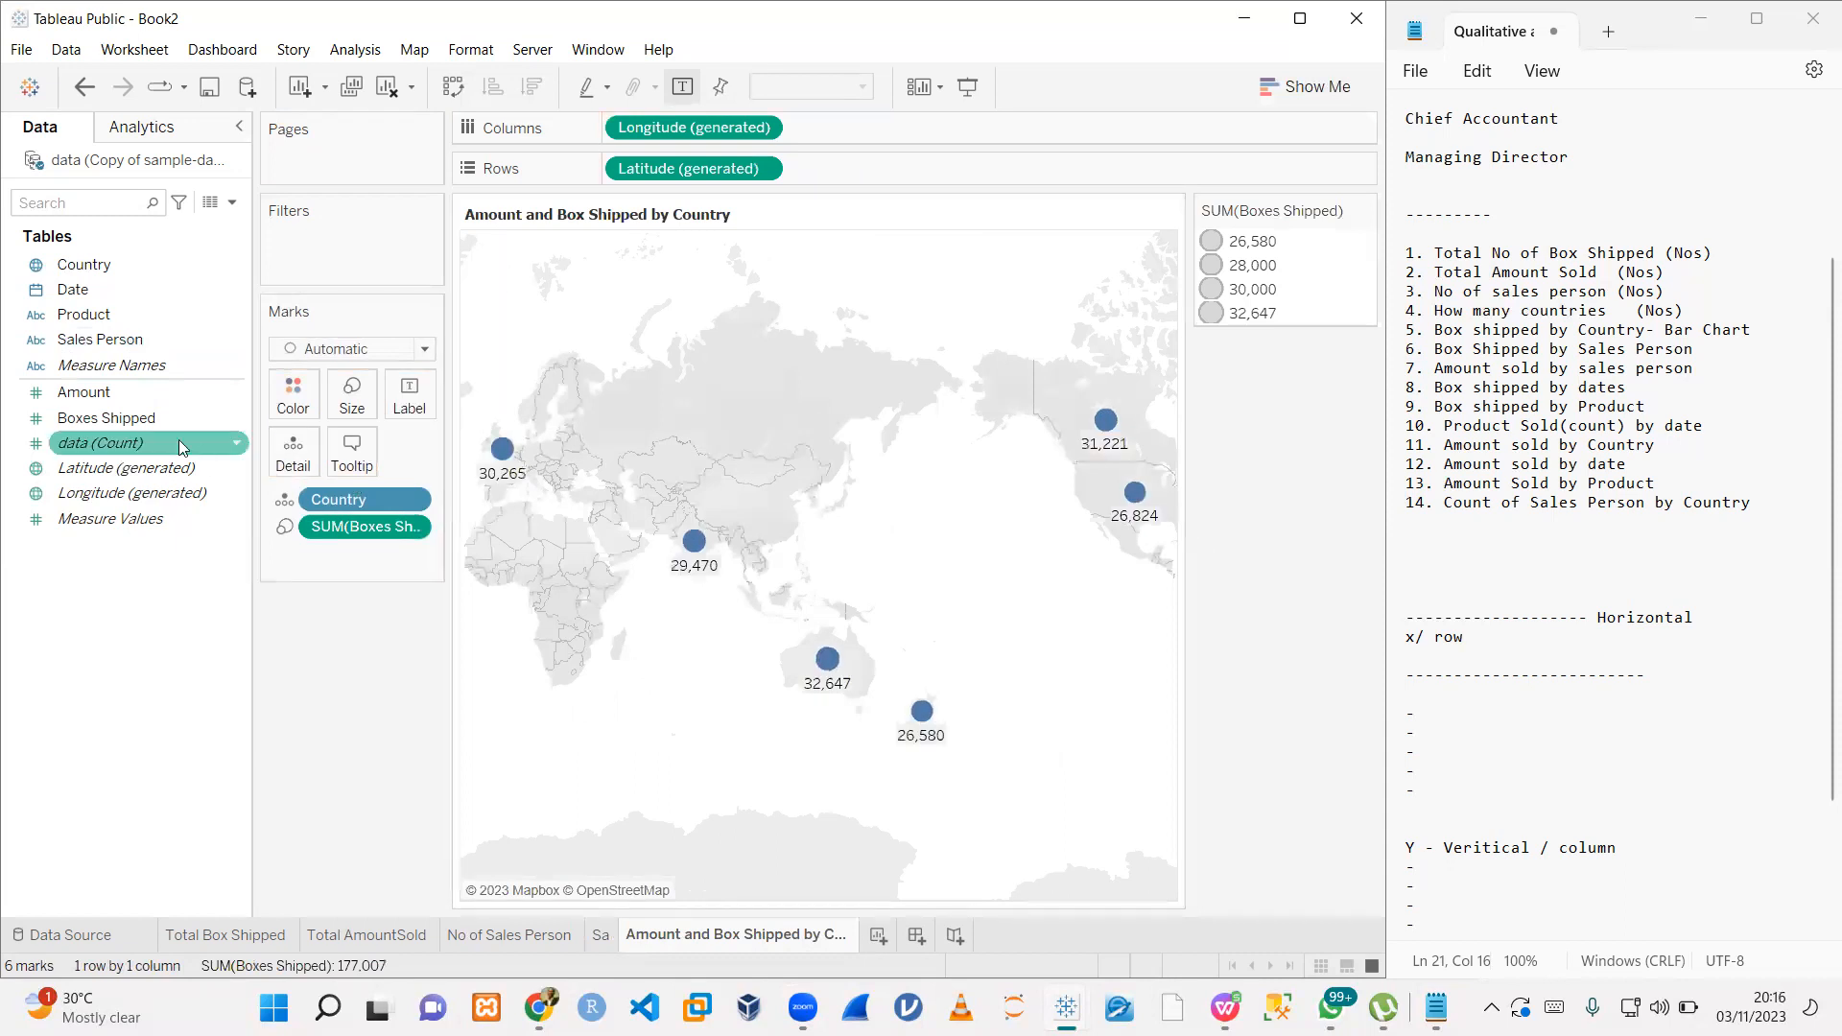
drag(84, 391, 754, 429)
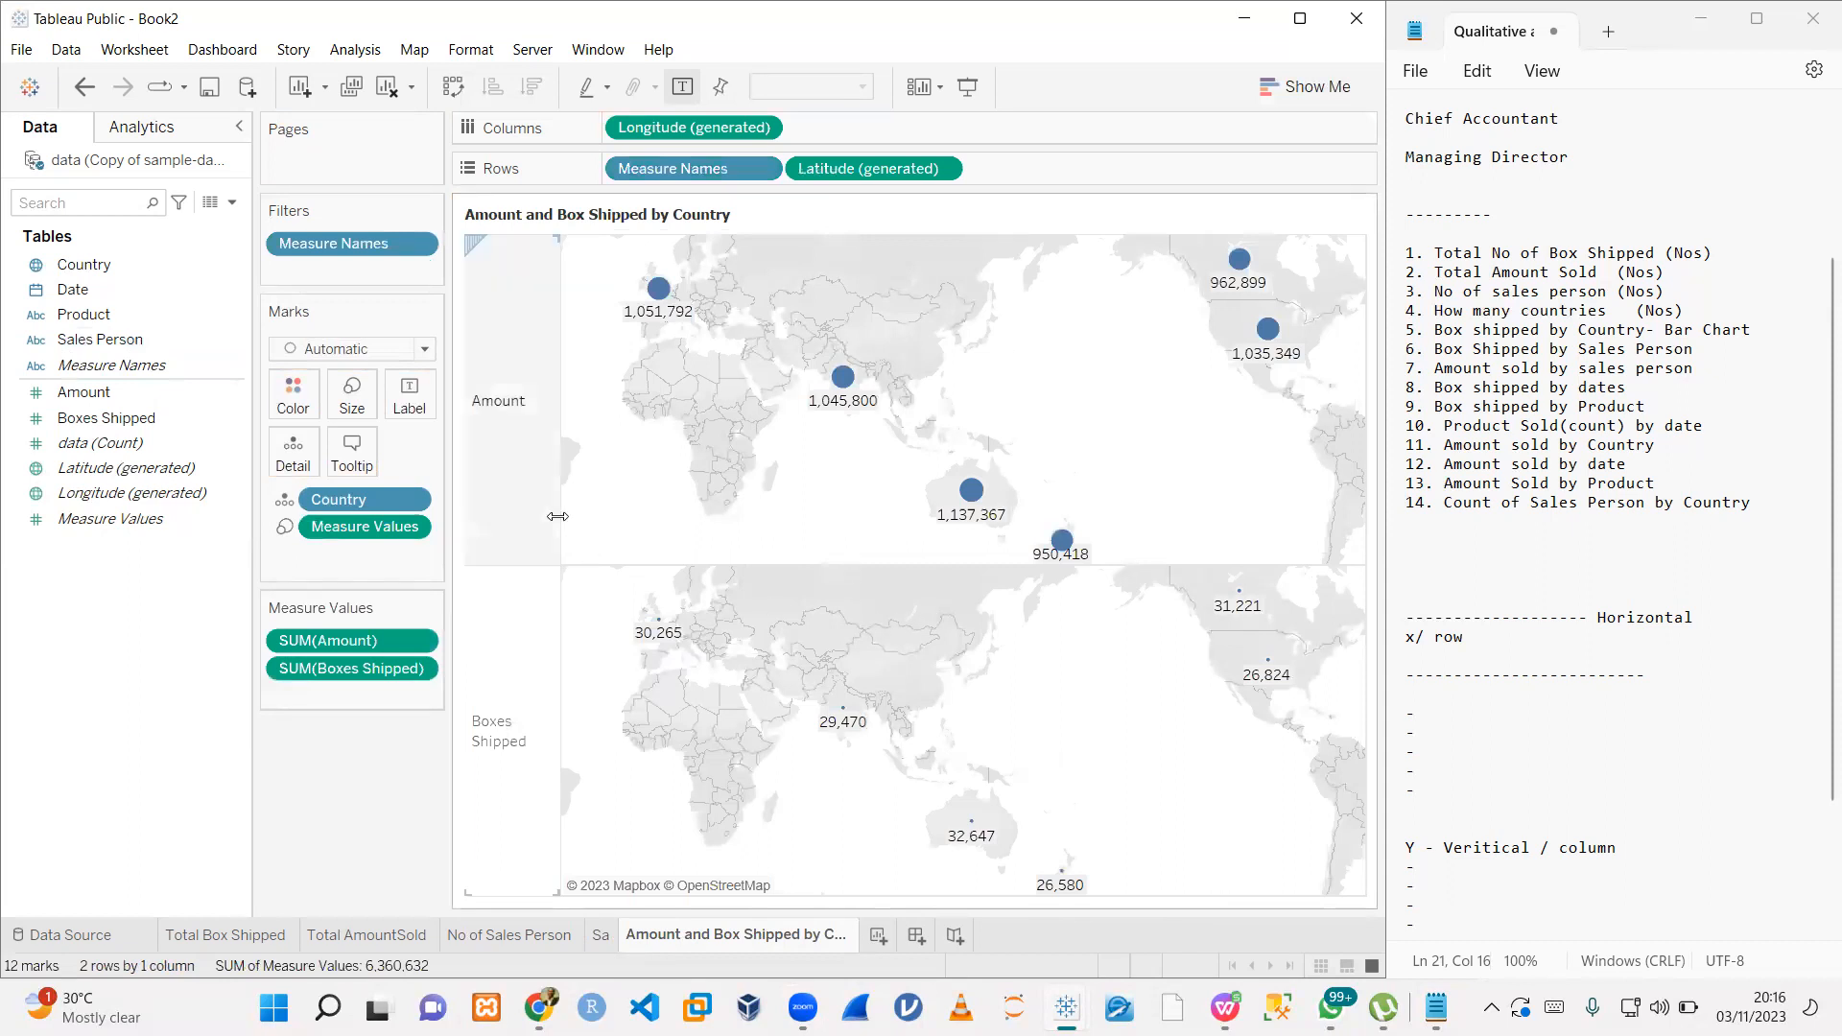
drag(115, 265, 293, 407)
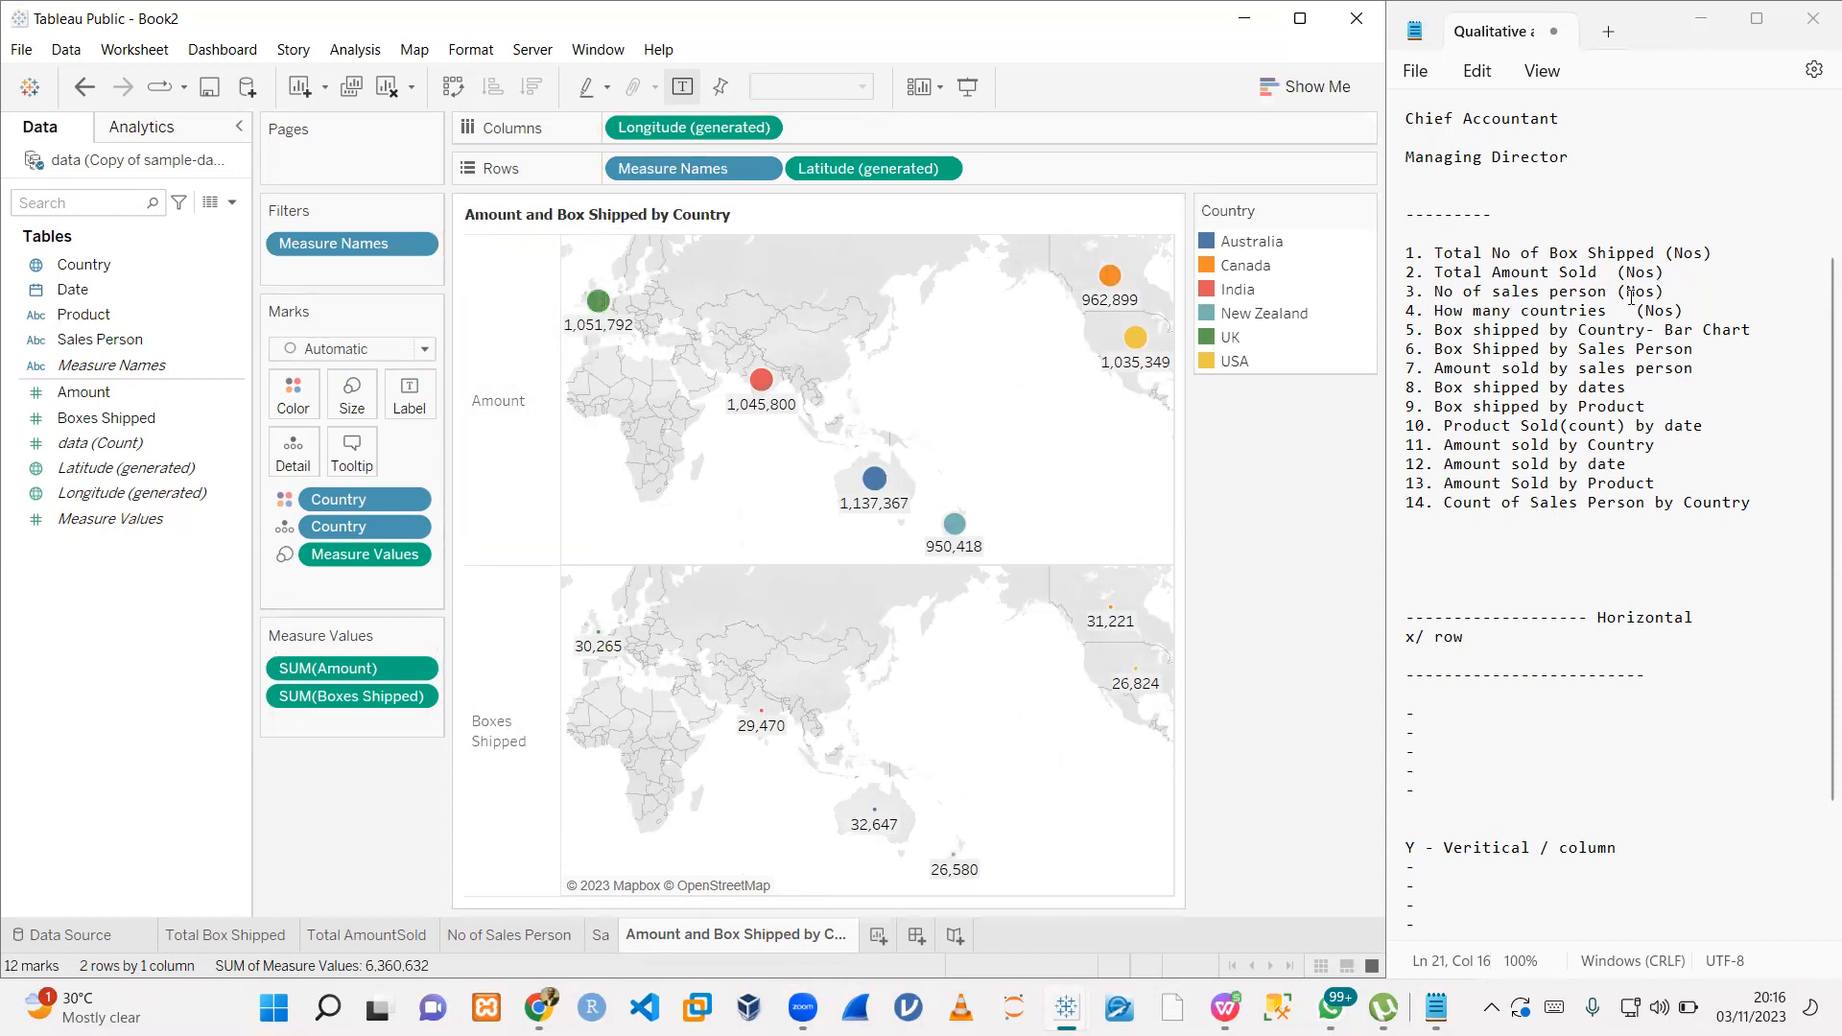
- Mark questions 1 to 5 and question 7 in the notes list with a leading dash
click(1407, 252)
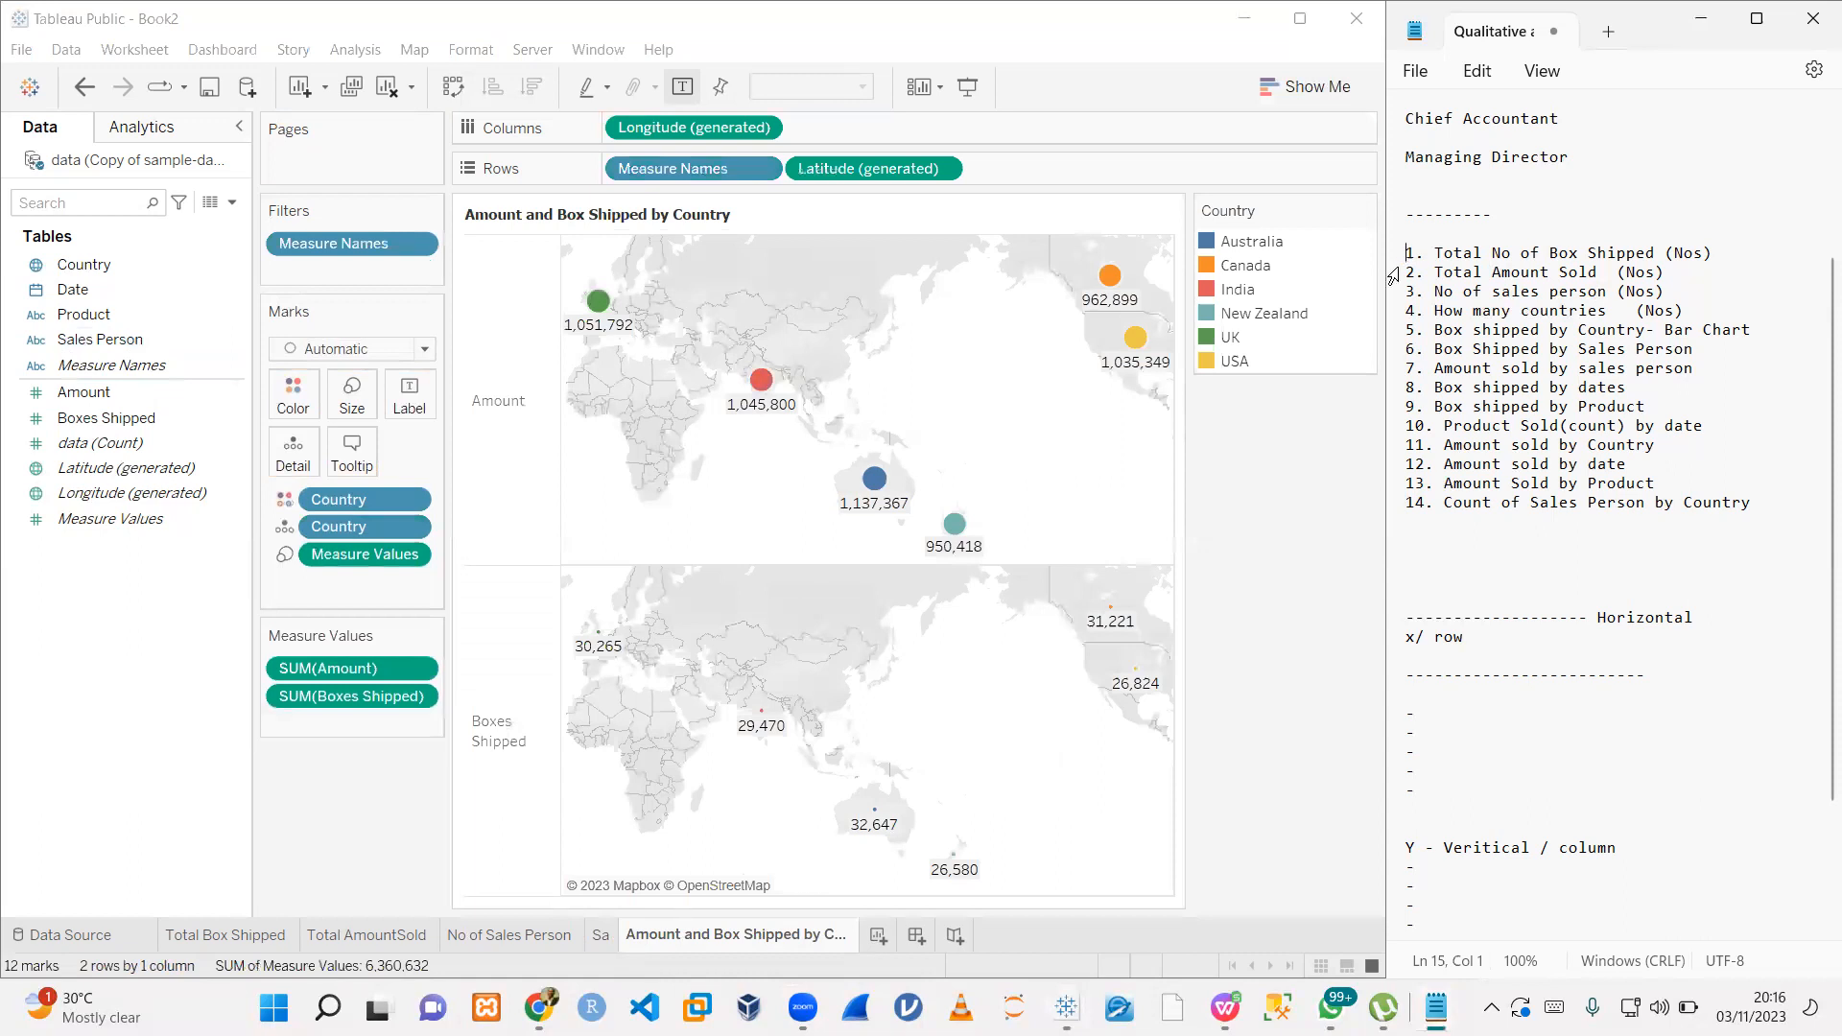
text(-)
click(1396, 274)
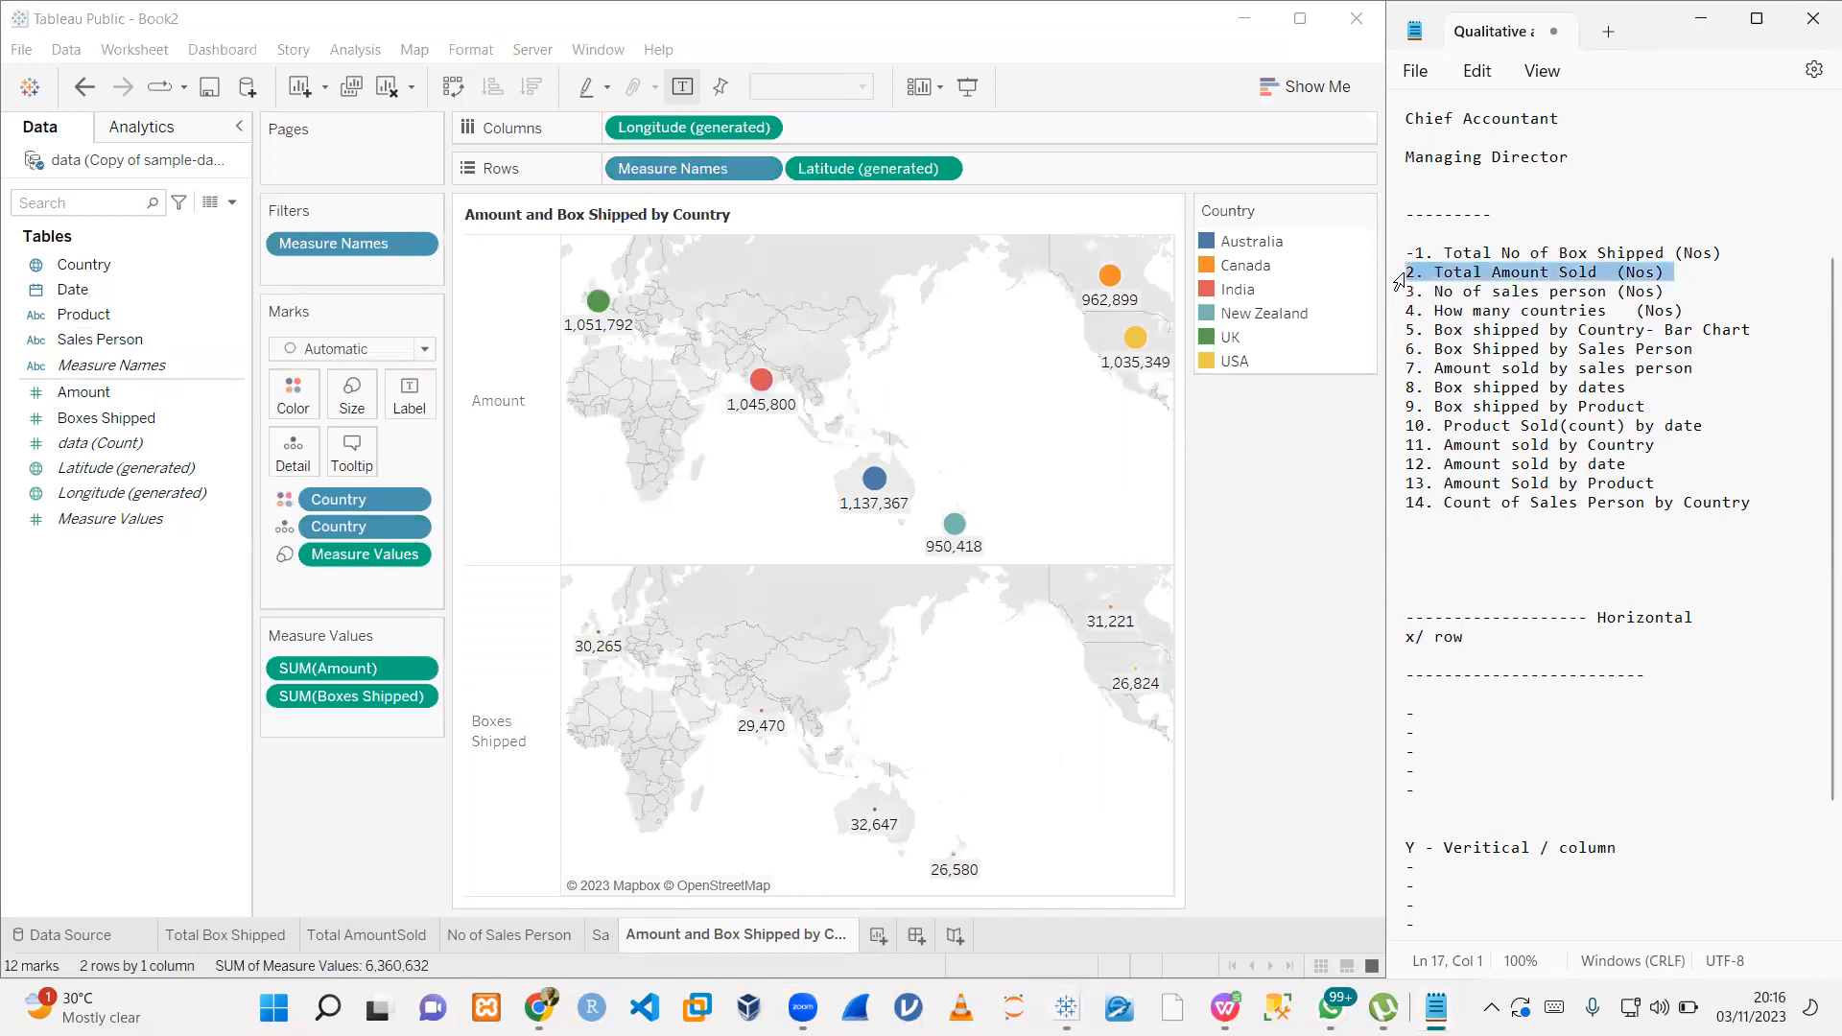
click(1406, 273)
text(-)
text(-)
text(-)
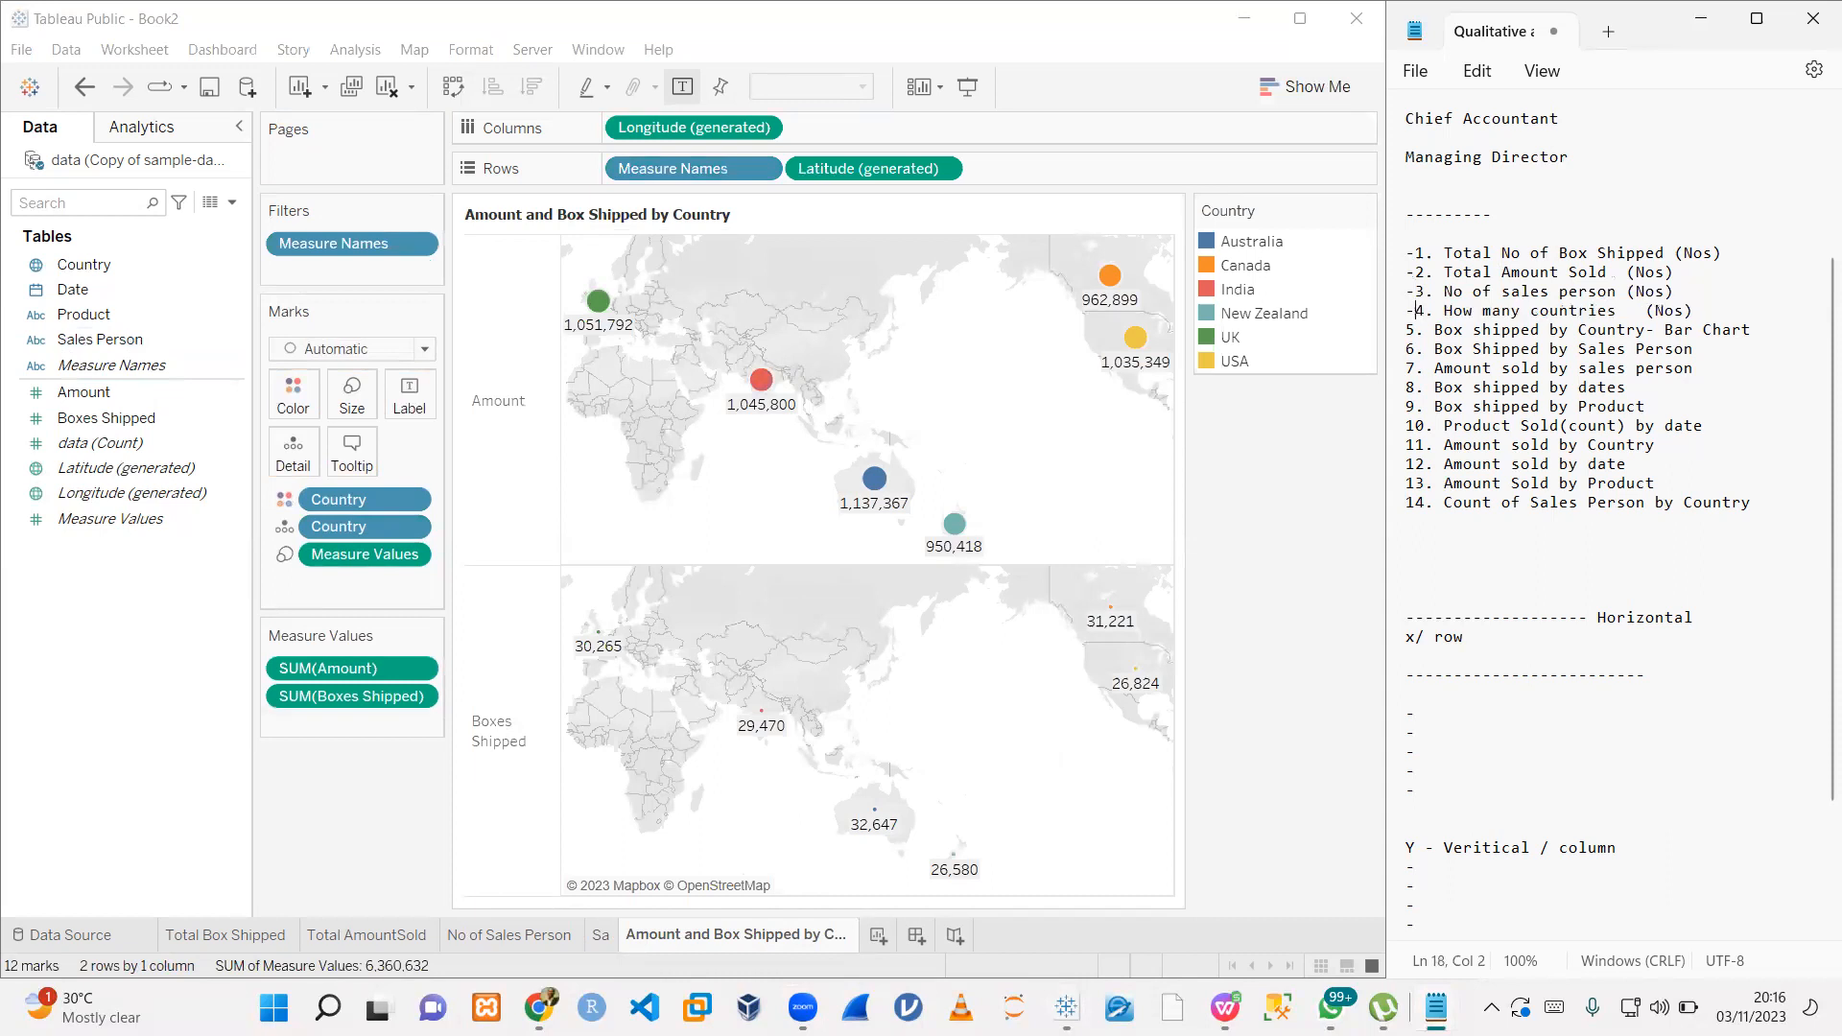
text(-)
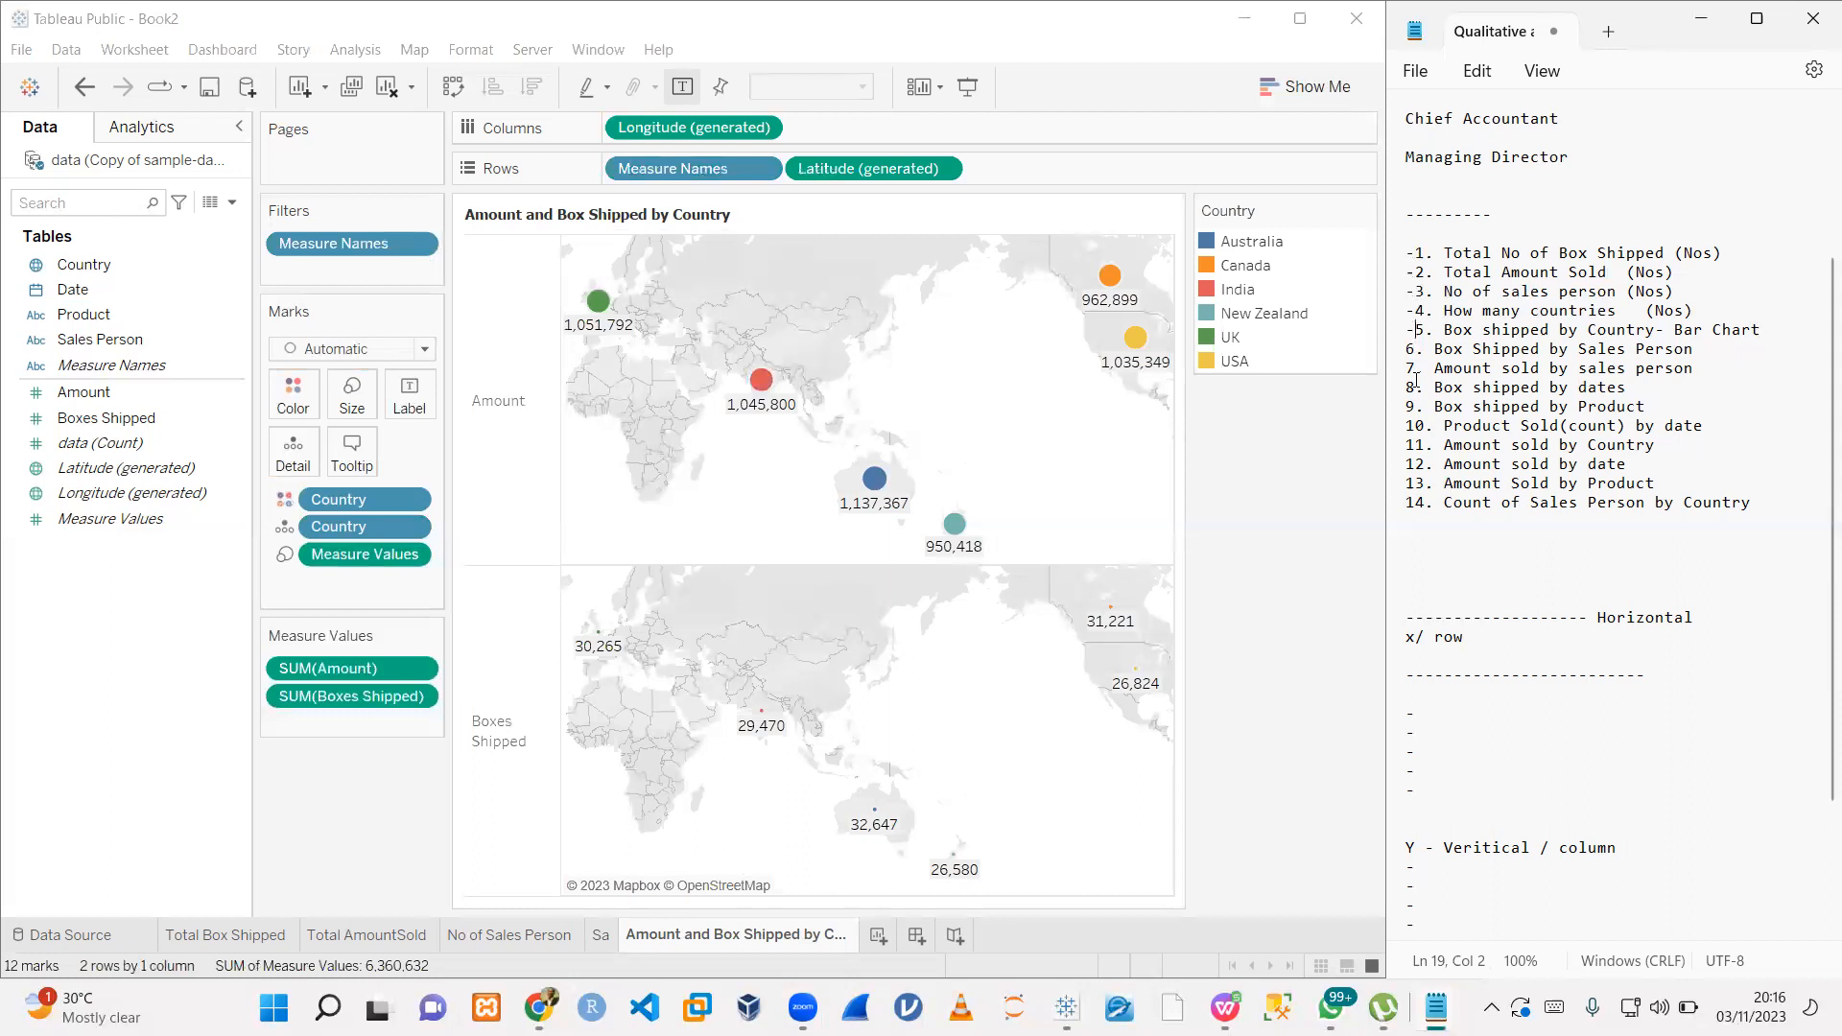
text(-)
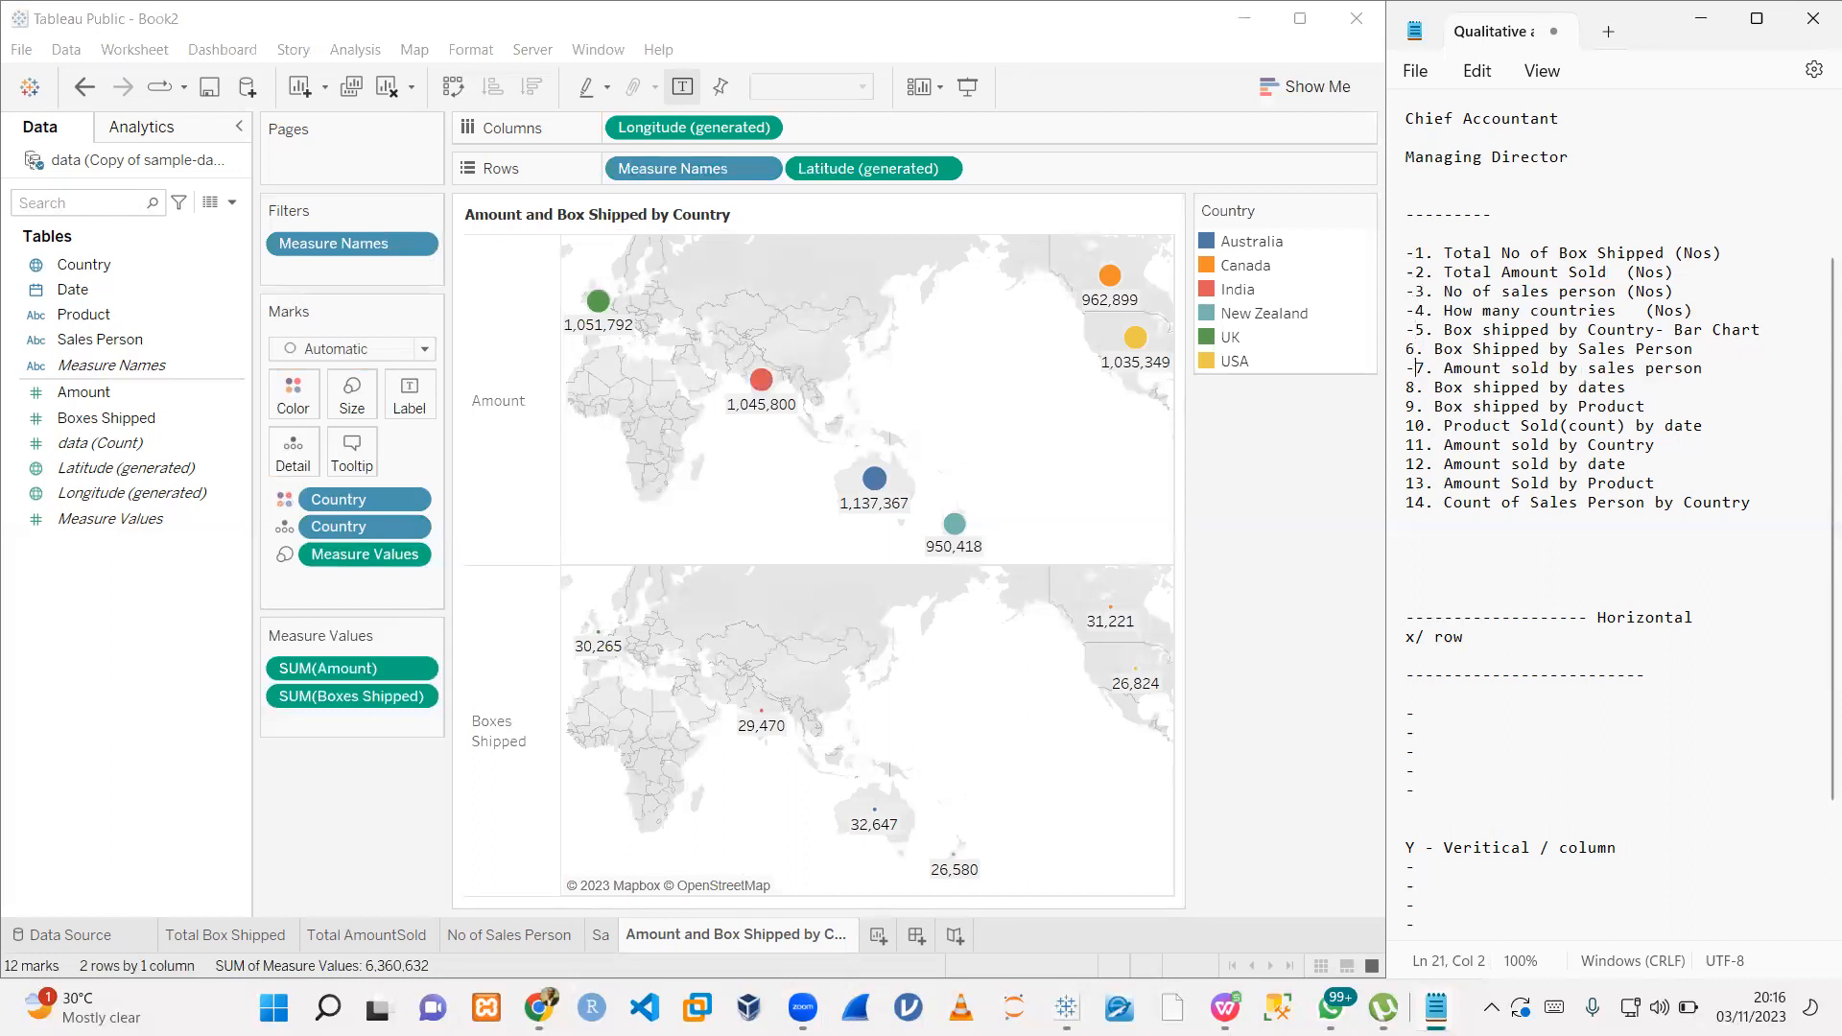
- Create a new worksheet in Tableau listing each Sales Person in rows with the Amount as the table value
click(877, 934)
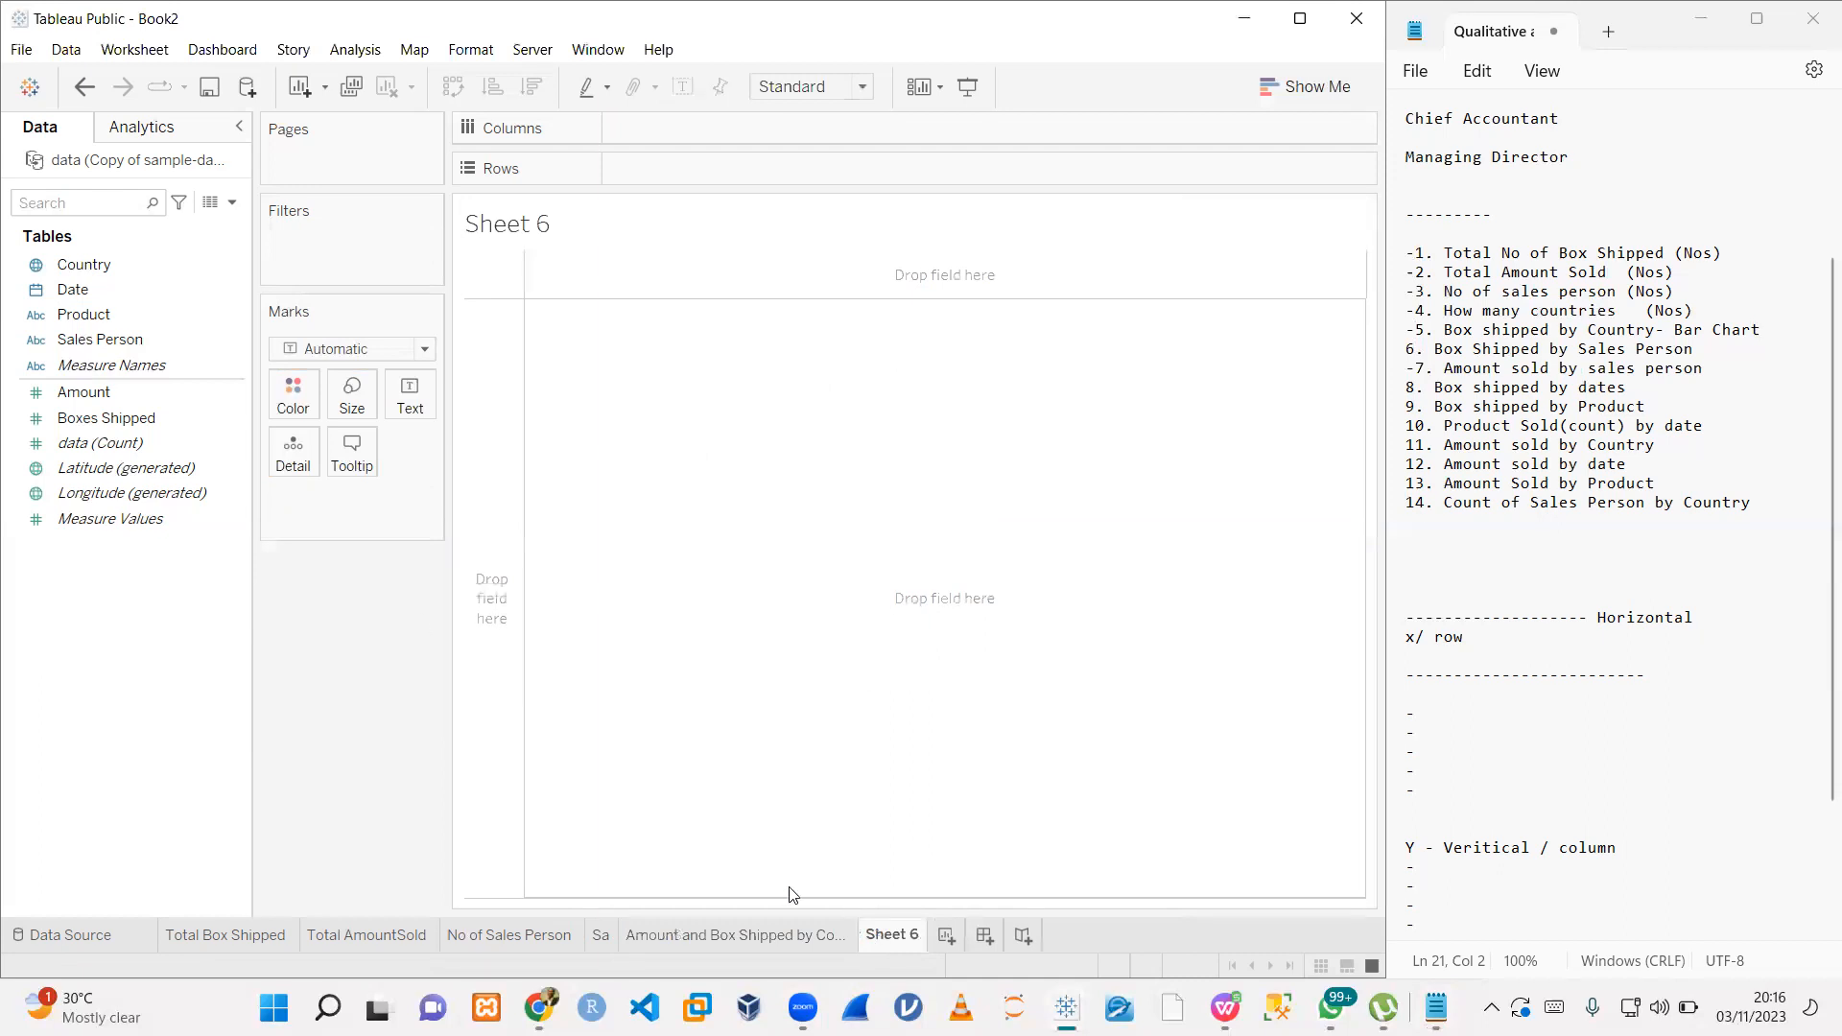
drag(96, 339, 610, 408)
drag(96, 392, 672, 385)
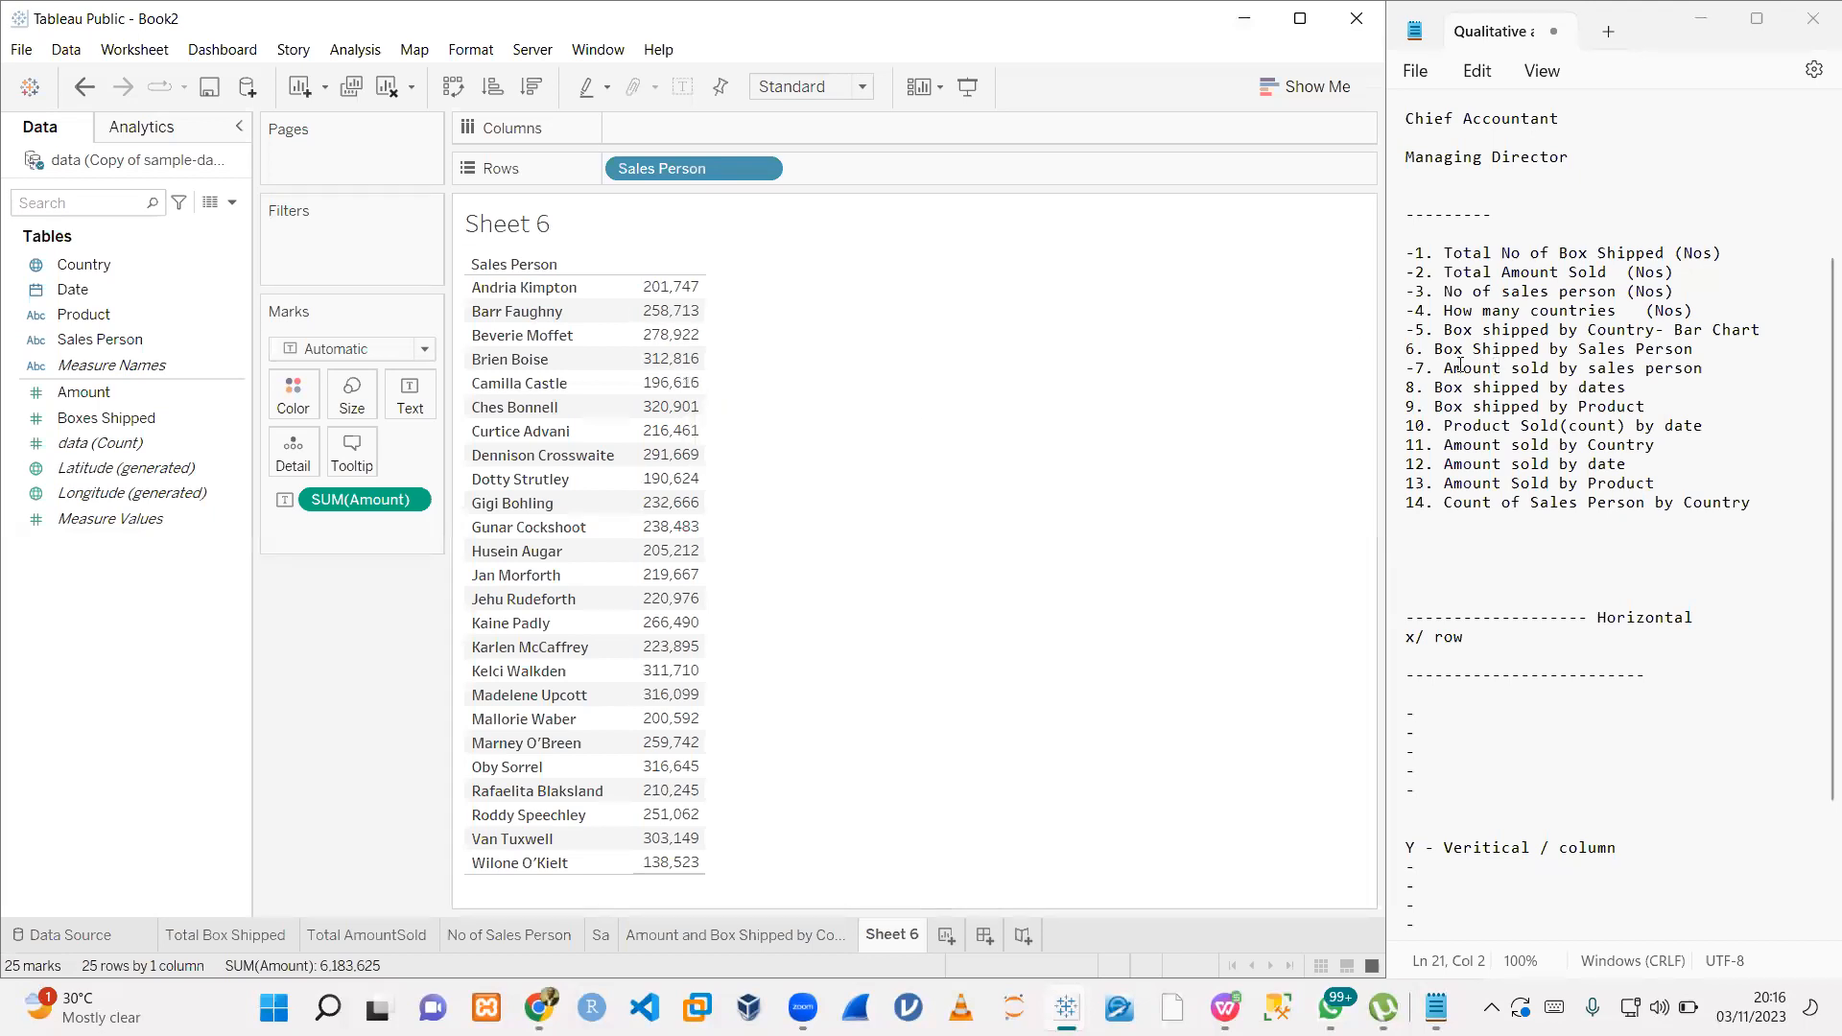
- Copy "Amount sold by sales person" from question 7 and replace the Sheet 6 title text with it
drag(1447, 369, 1704, 371)
key(ctrl+c)
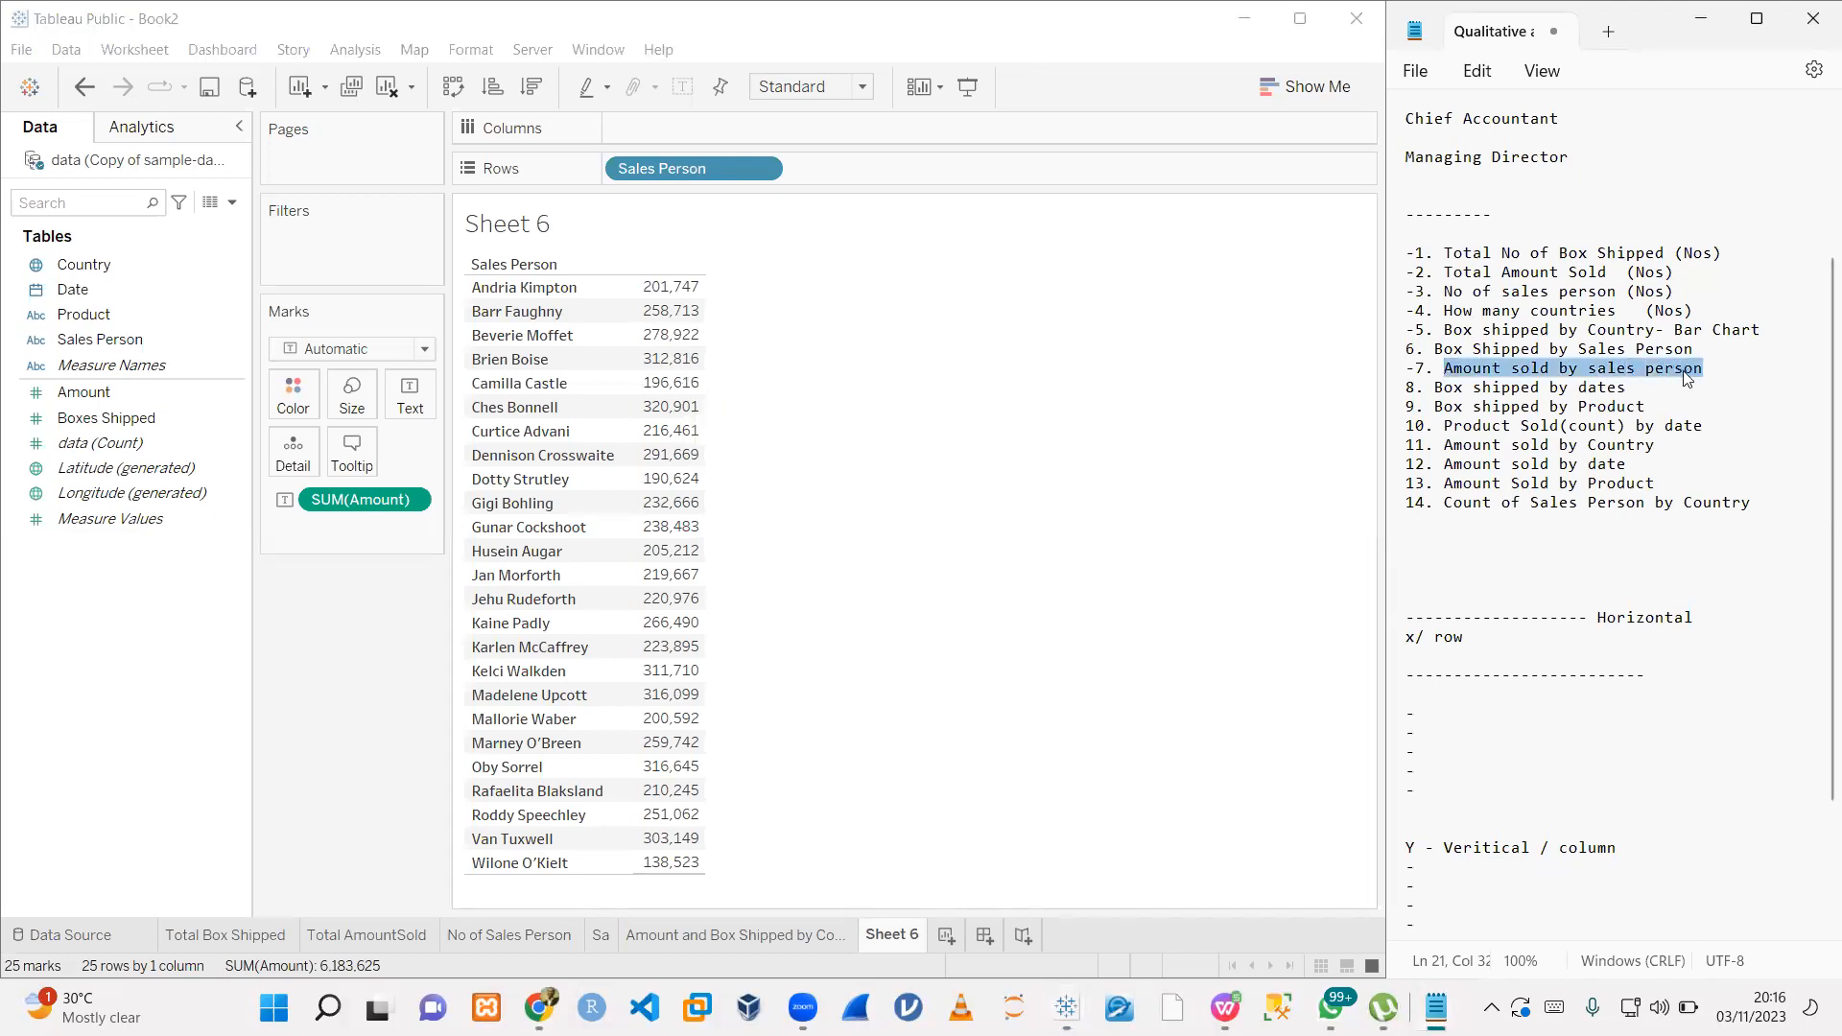
double_click(534, 227)
key(ctrl+a)
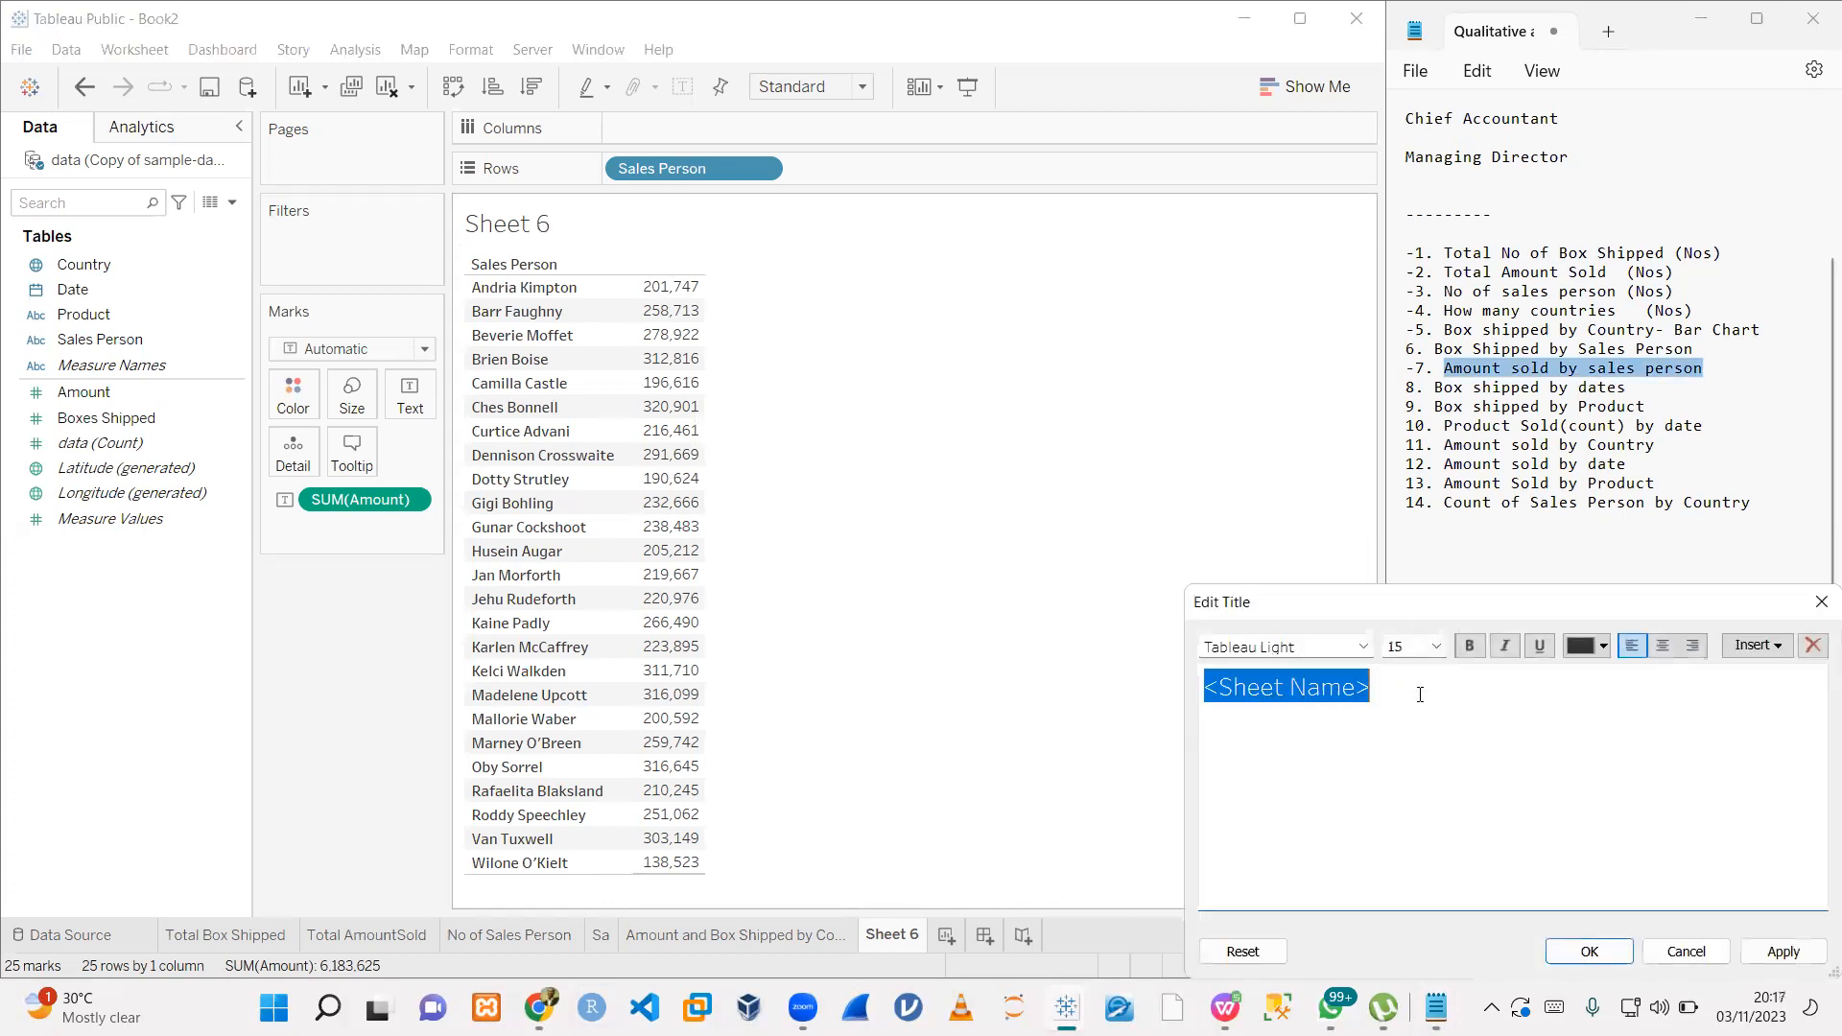
key(ctrl+v)
- Try to set the title font to Tahoma and its size to 9 without selecting the text
click(1307, 645)
text(tahoma)
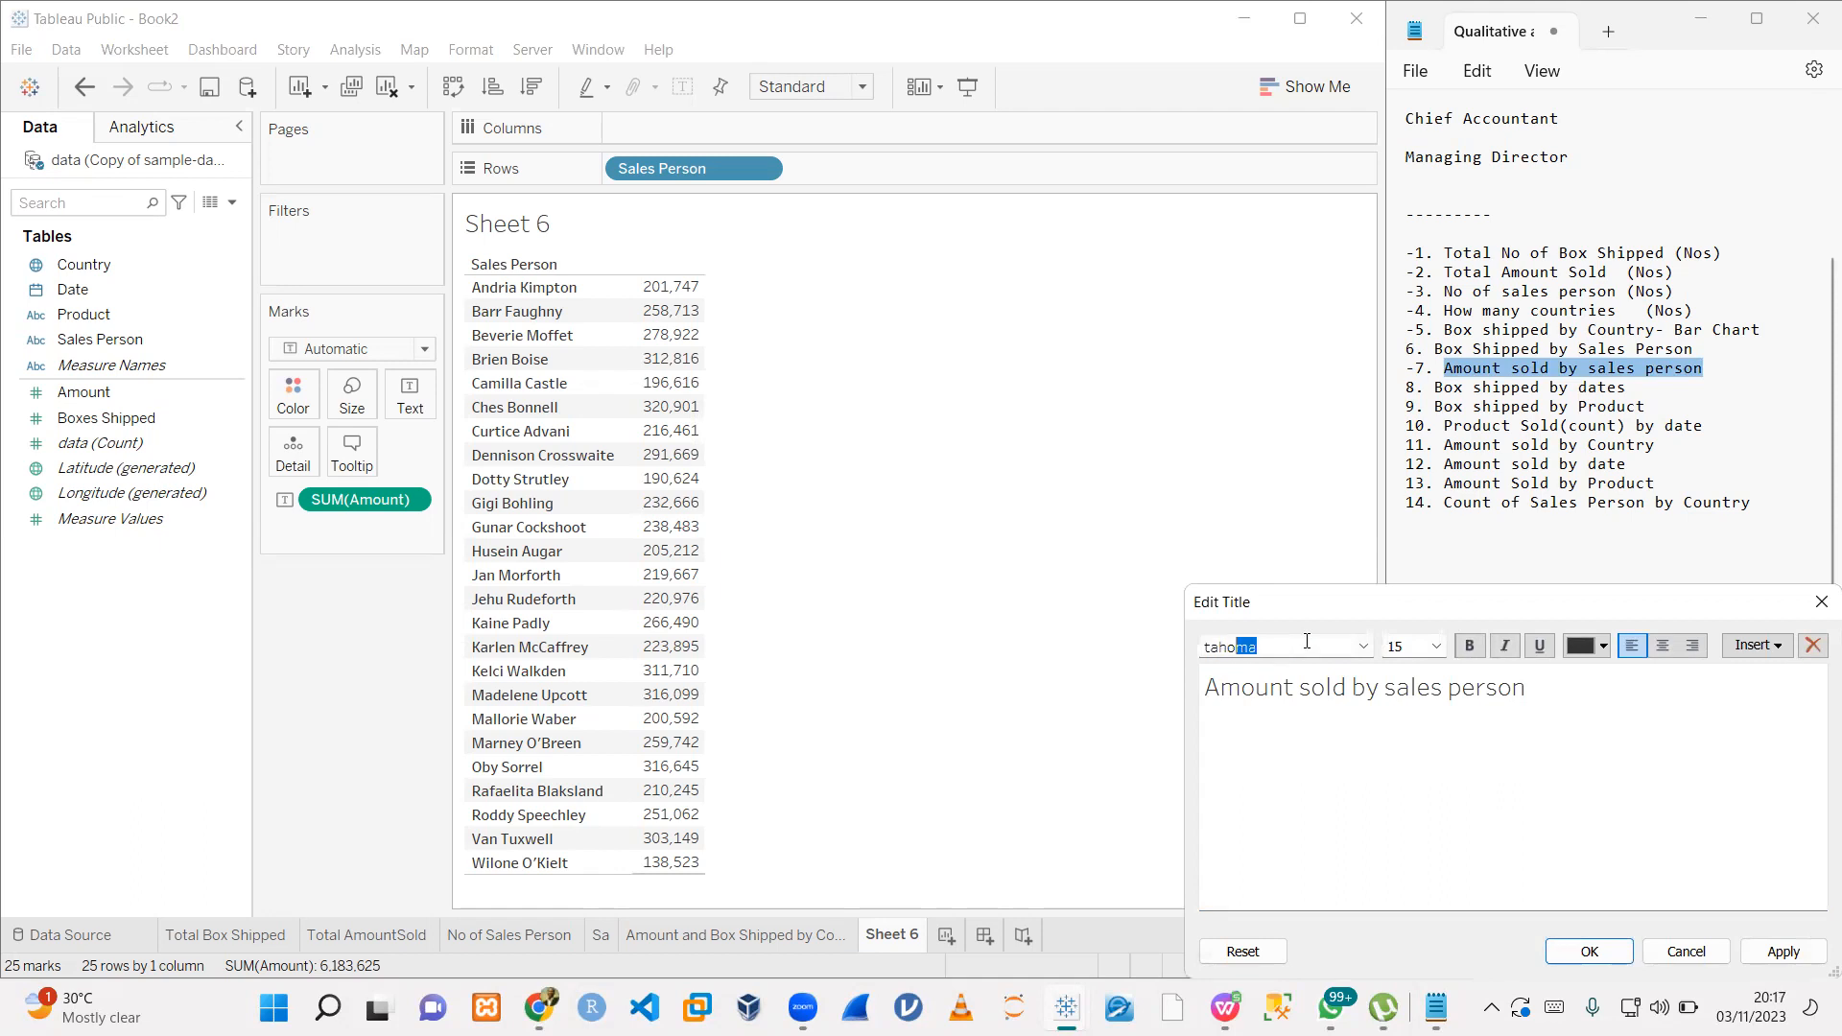
click(1437, 646)
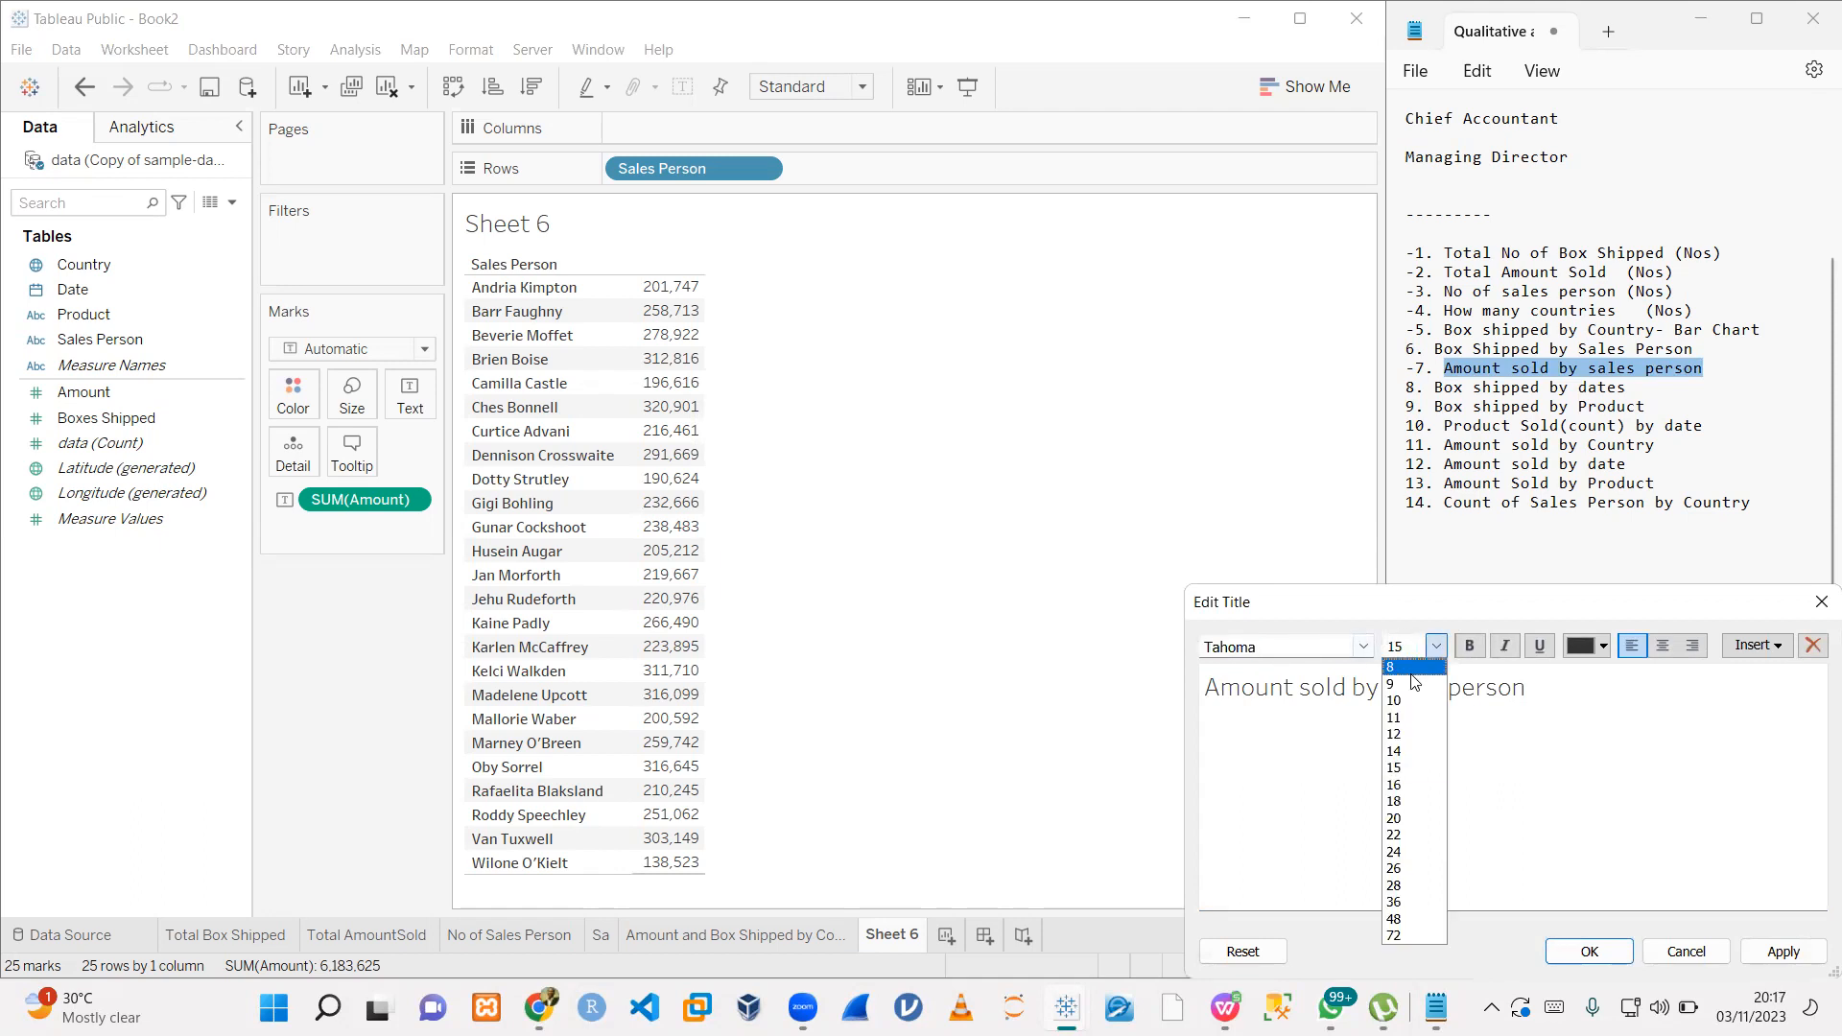
click(1402, 683)
- Format the whole "Amount sold by sales person" title in Tahoma at size 9 and accept the title
key(ctrl+a)
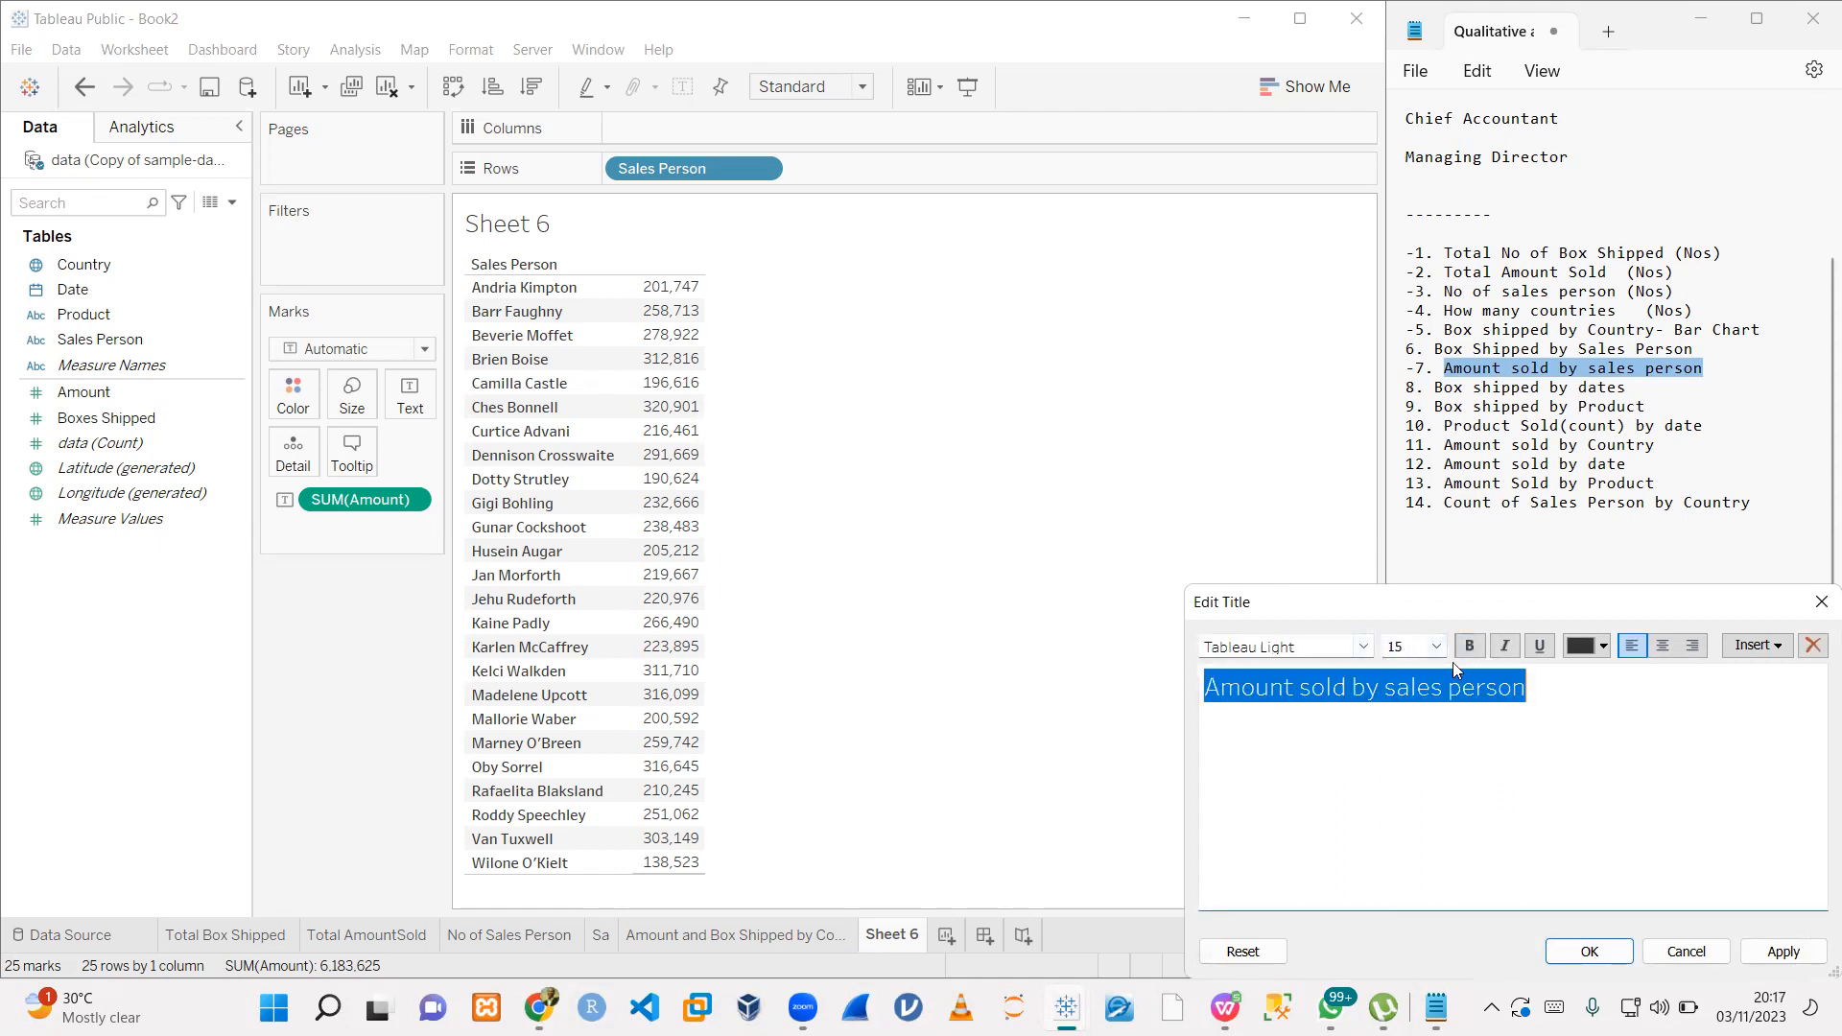
click(1436, 645)
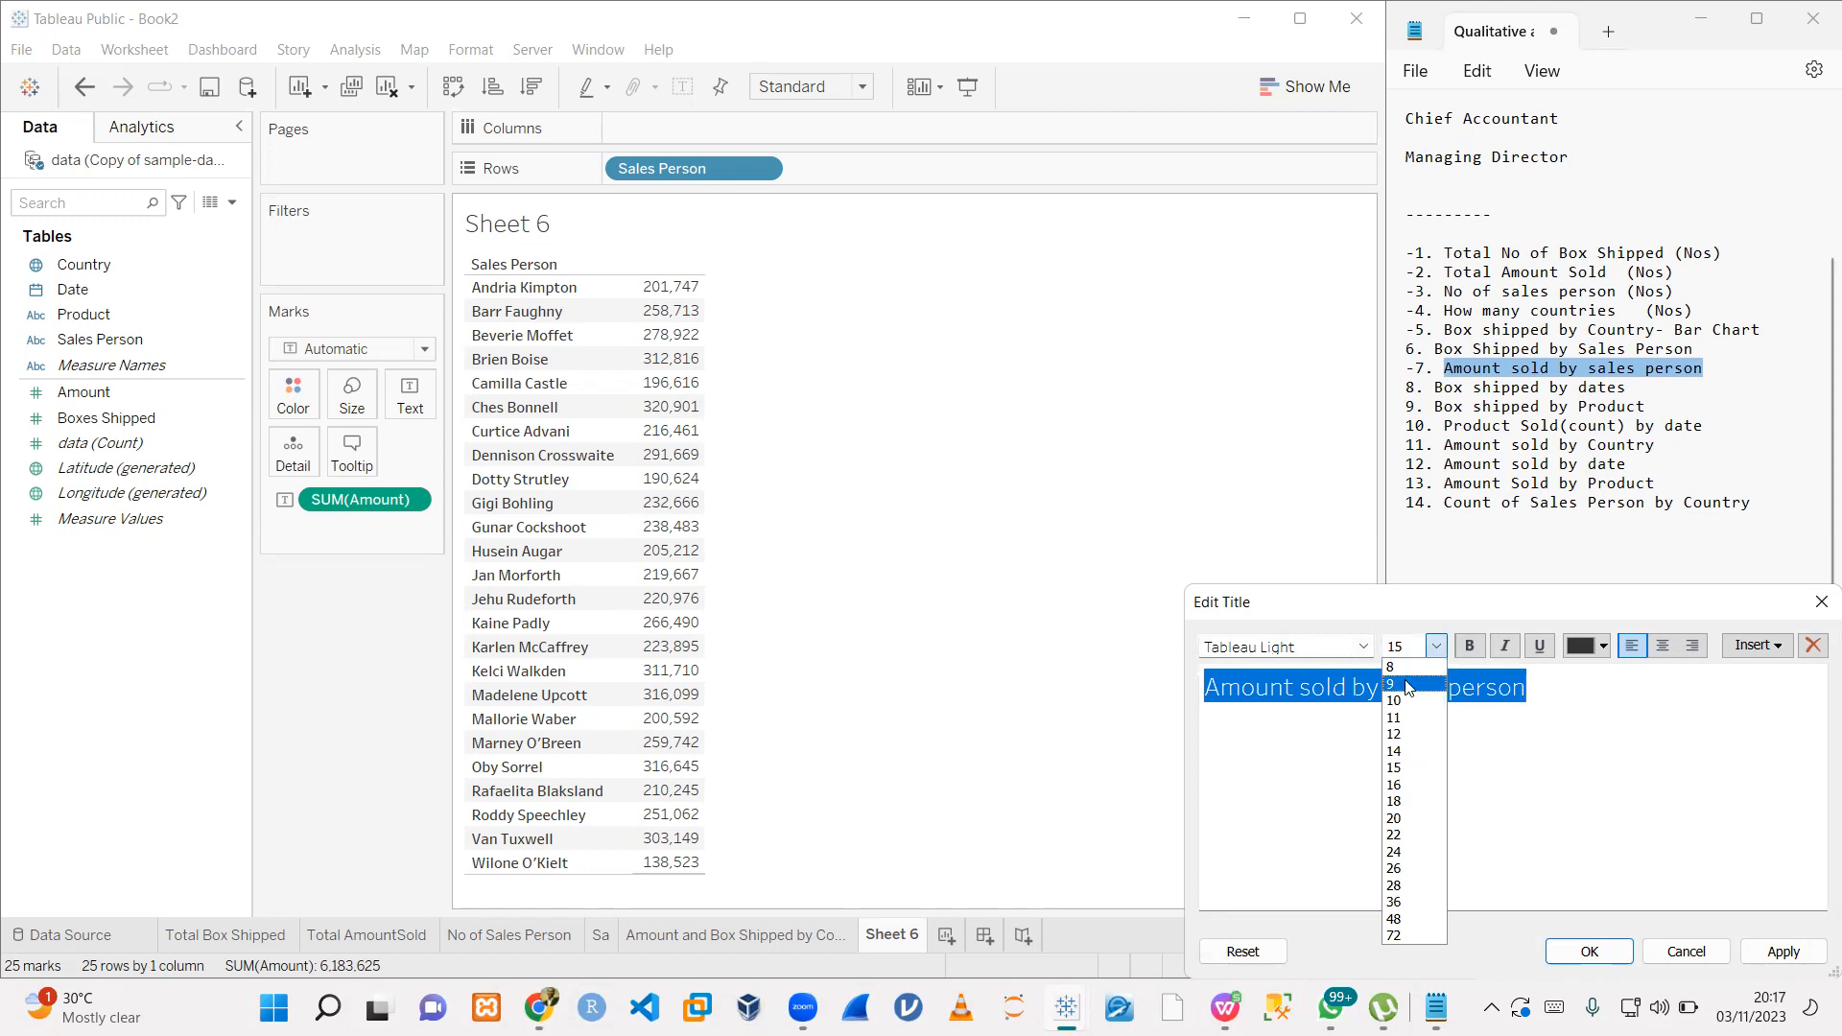
click(1403, 684)
click(1290, 647)
text(ta)
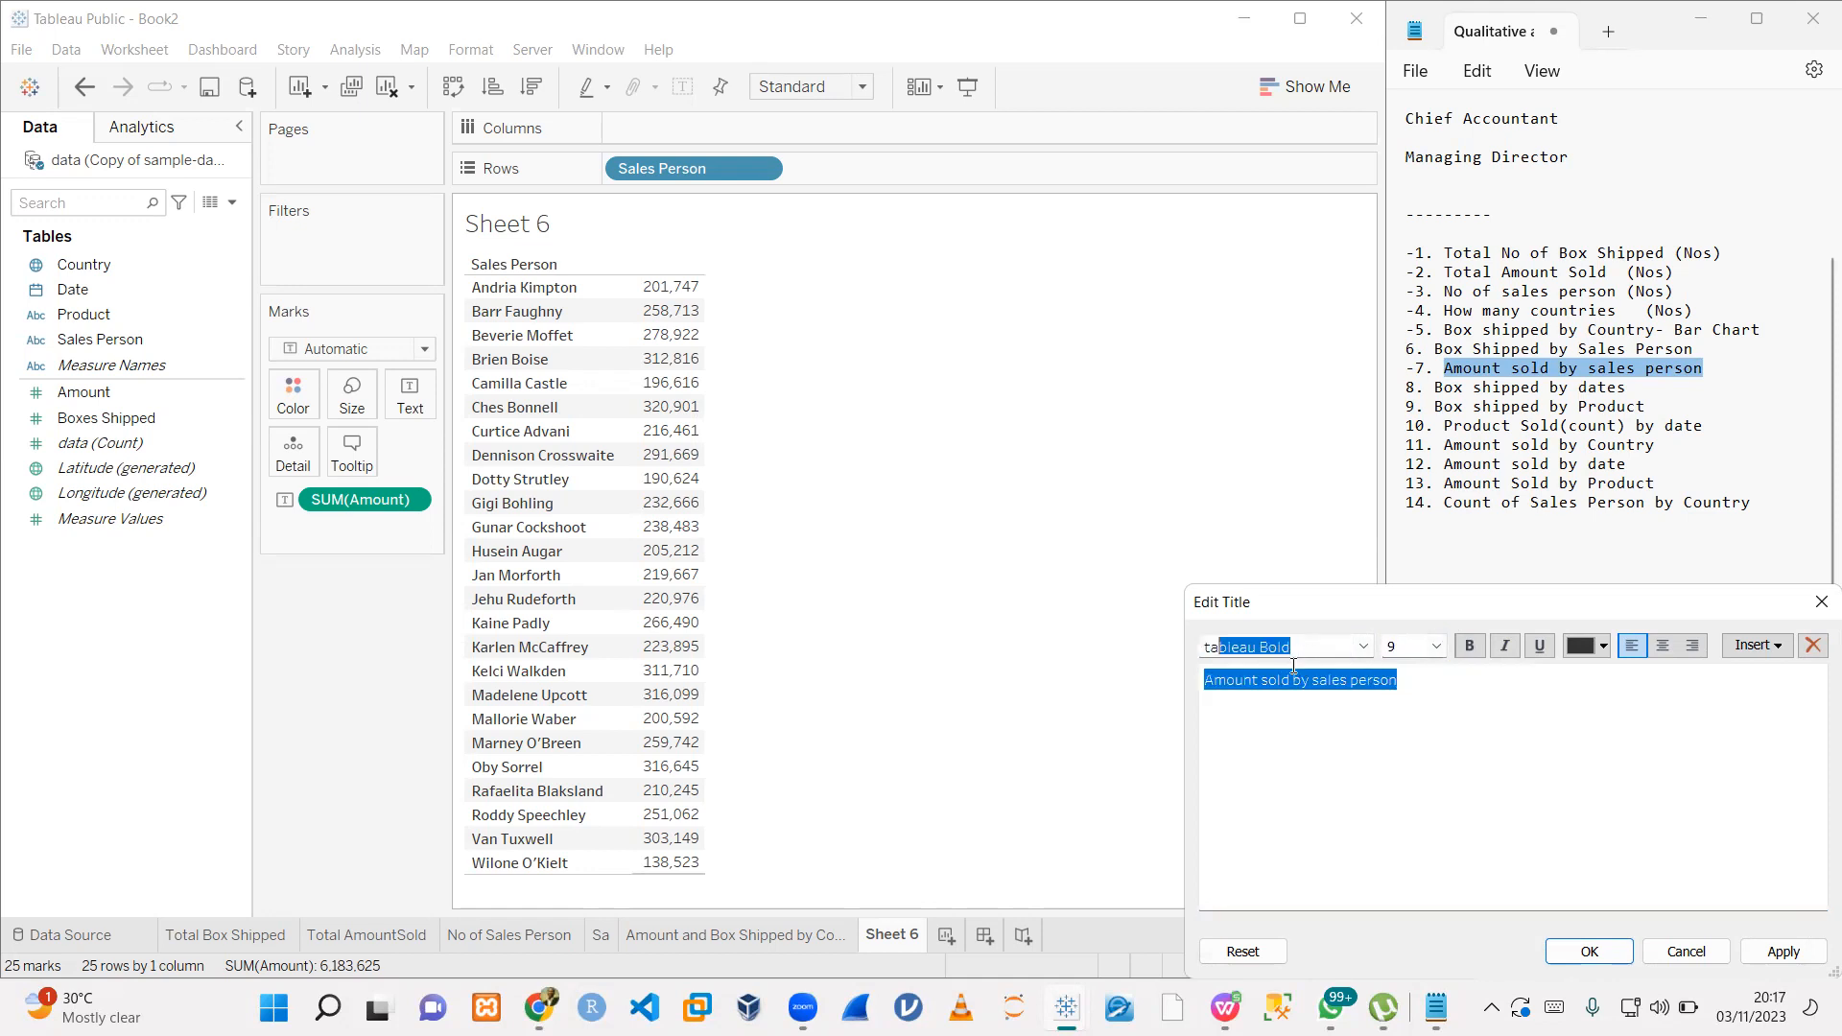
text(homa)
key(Return)
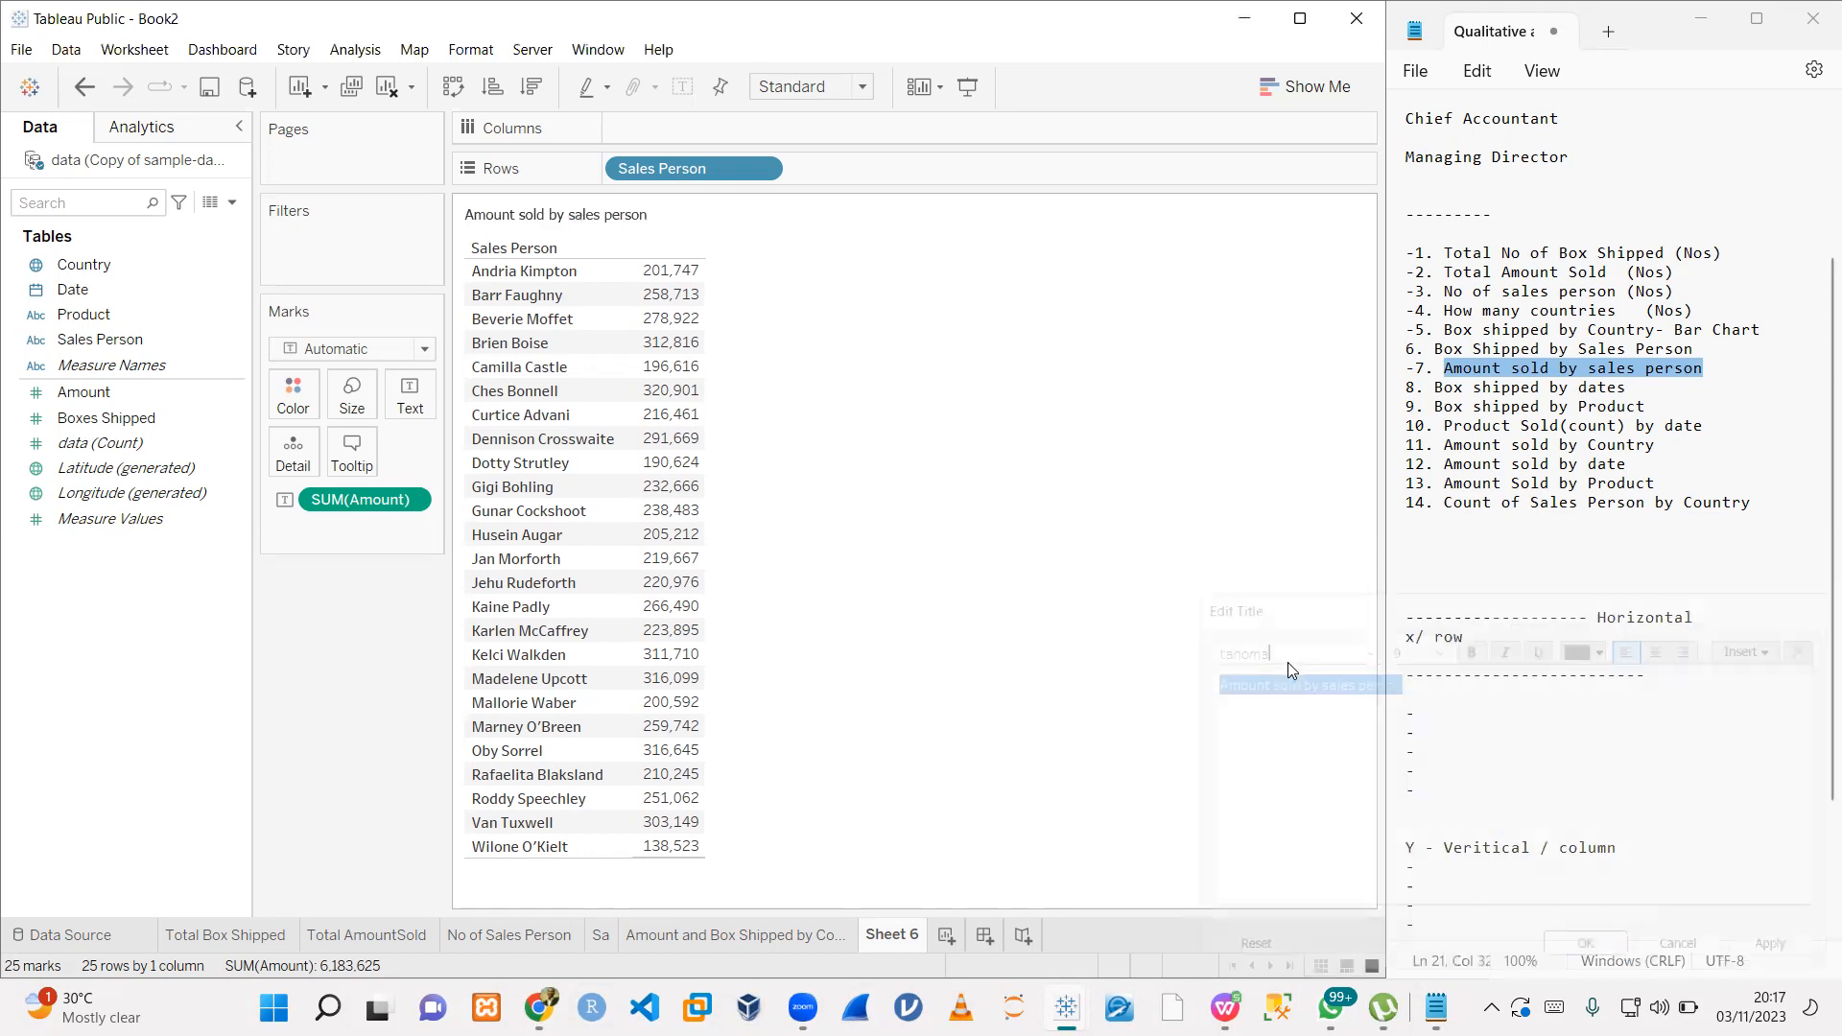
- Make the "Amount sold by sales person" title bold and orange, without underlining
double_click(622, 218)
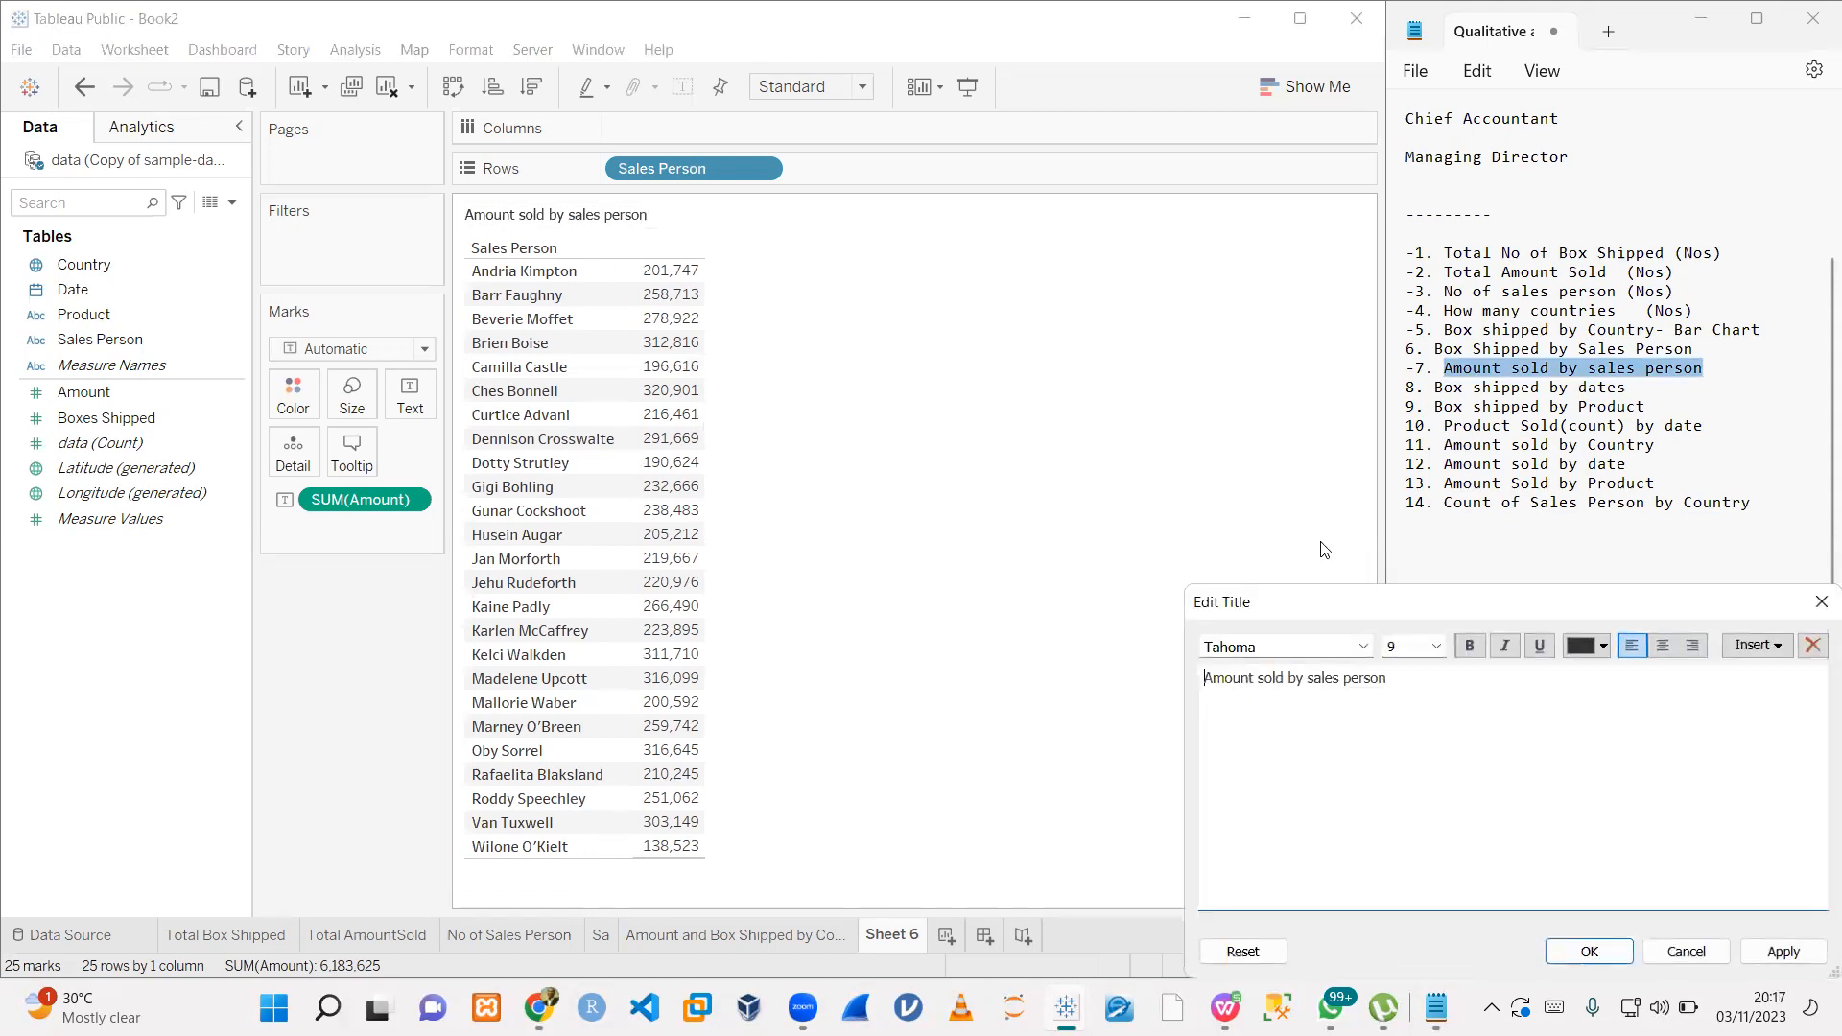
drag(1205, 679, 1387, 678)
click(1470, 647)
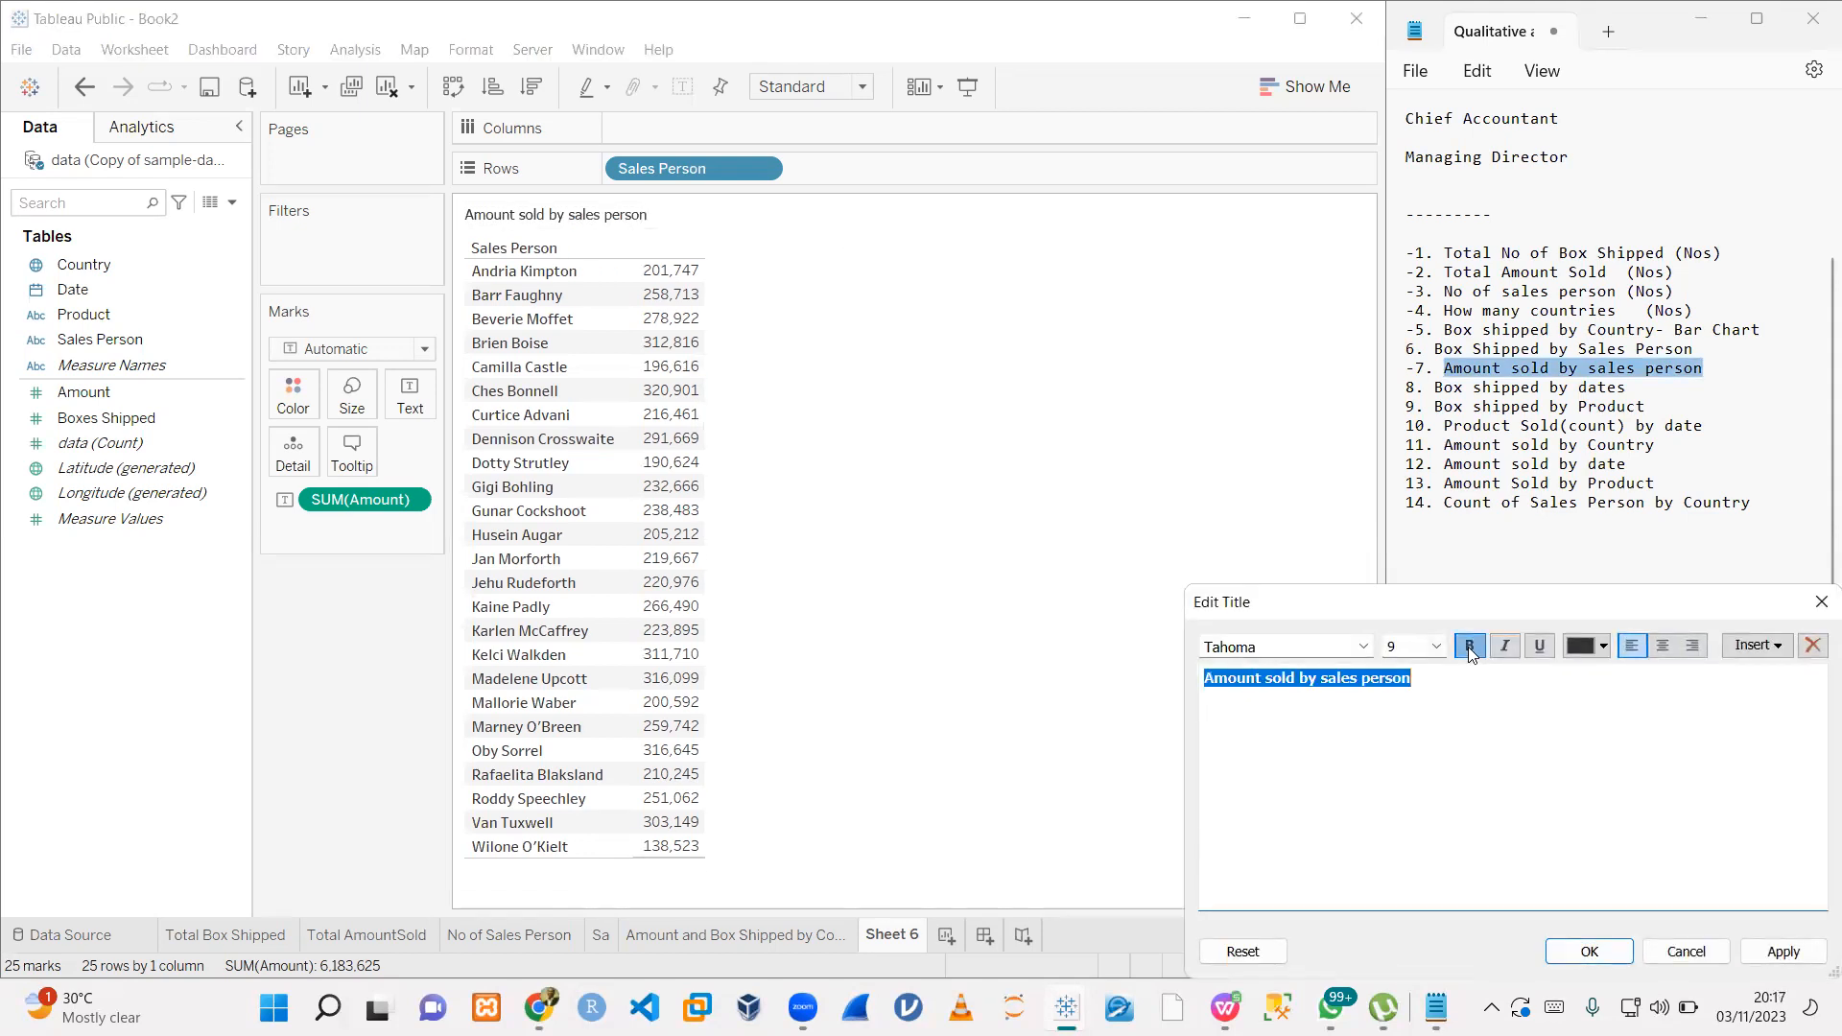
click(1539, 646)
click(1539, 646)
click(1602, 645)
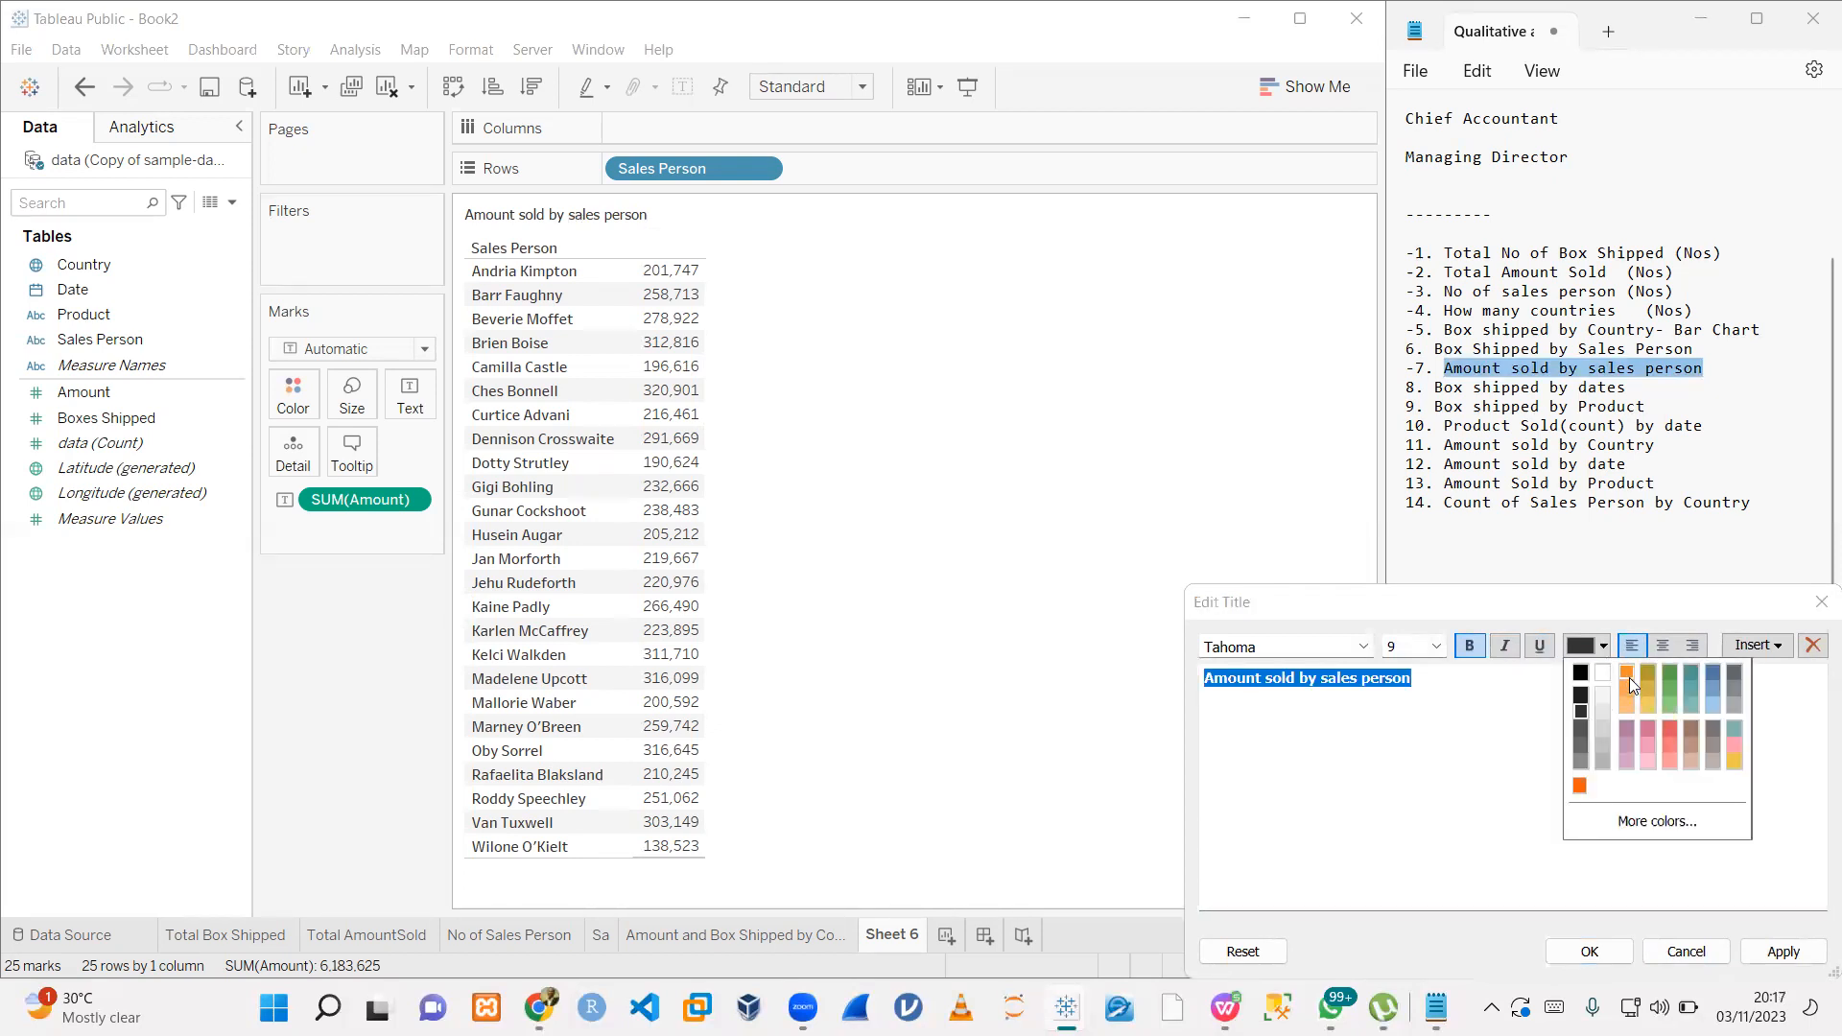
click(1629, 677)
click(1782, 951)
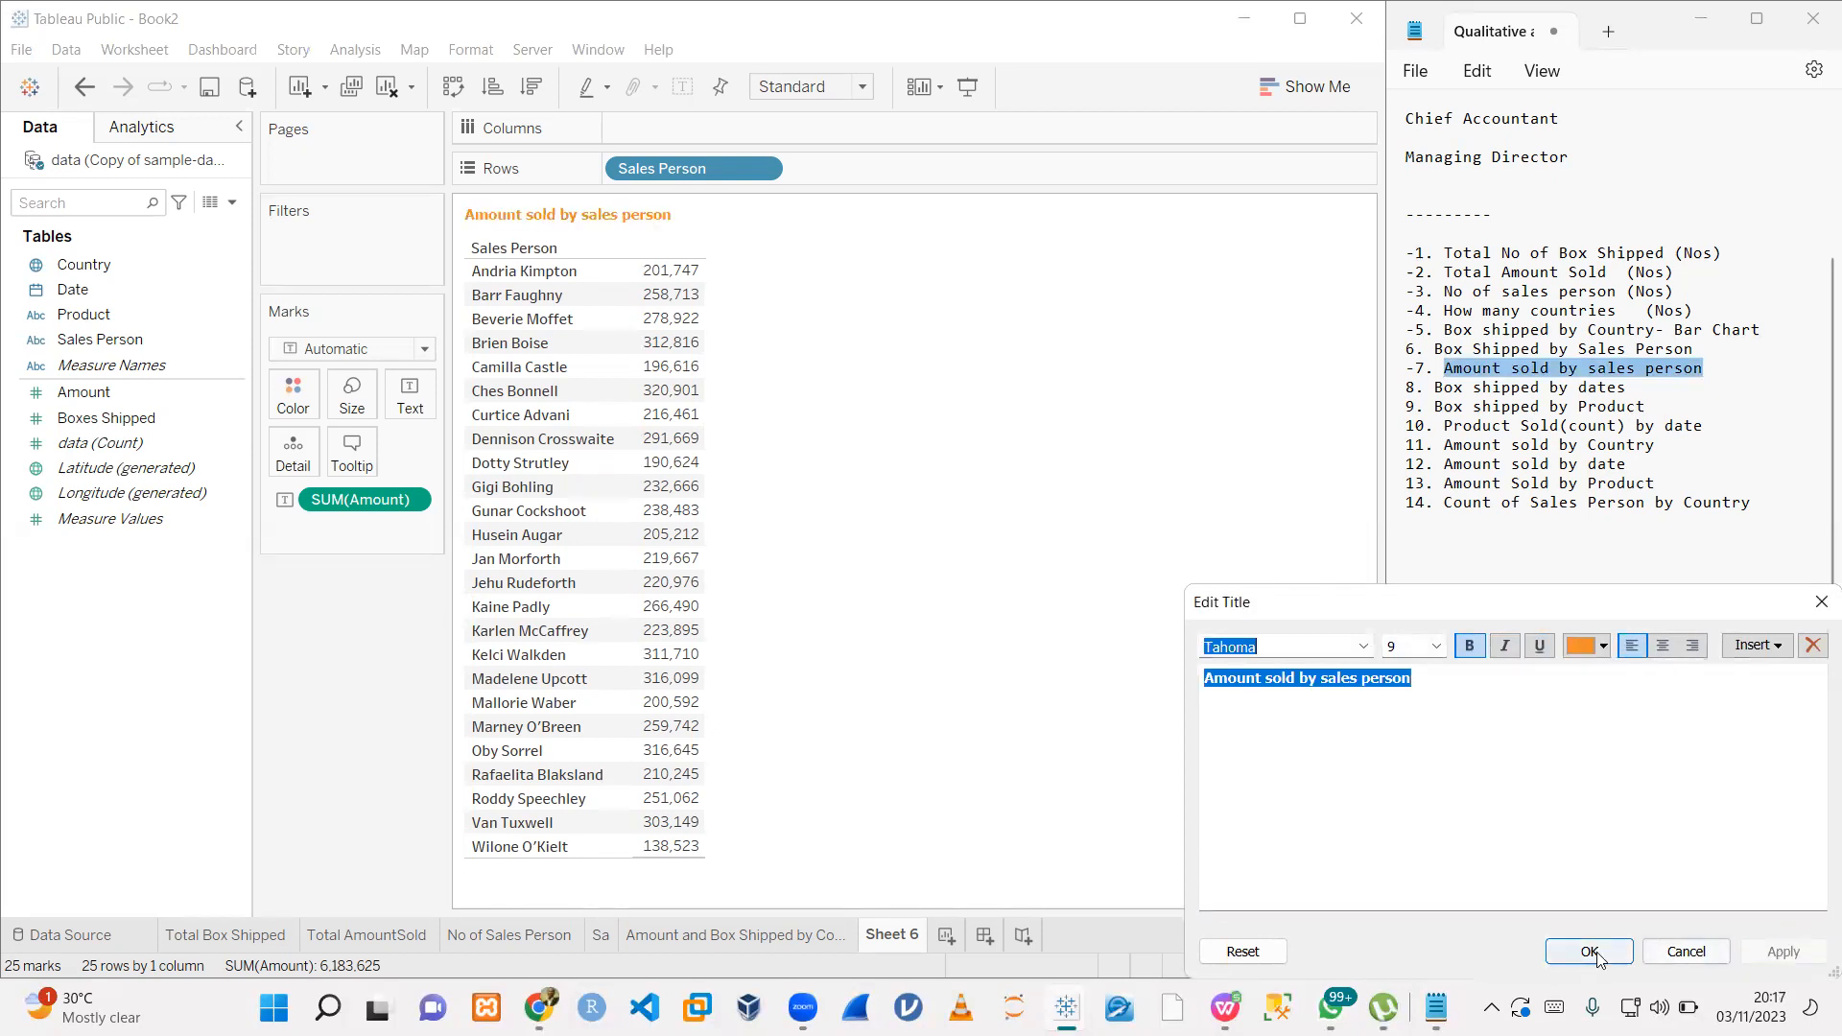
click(1589, 951)
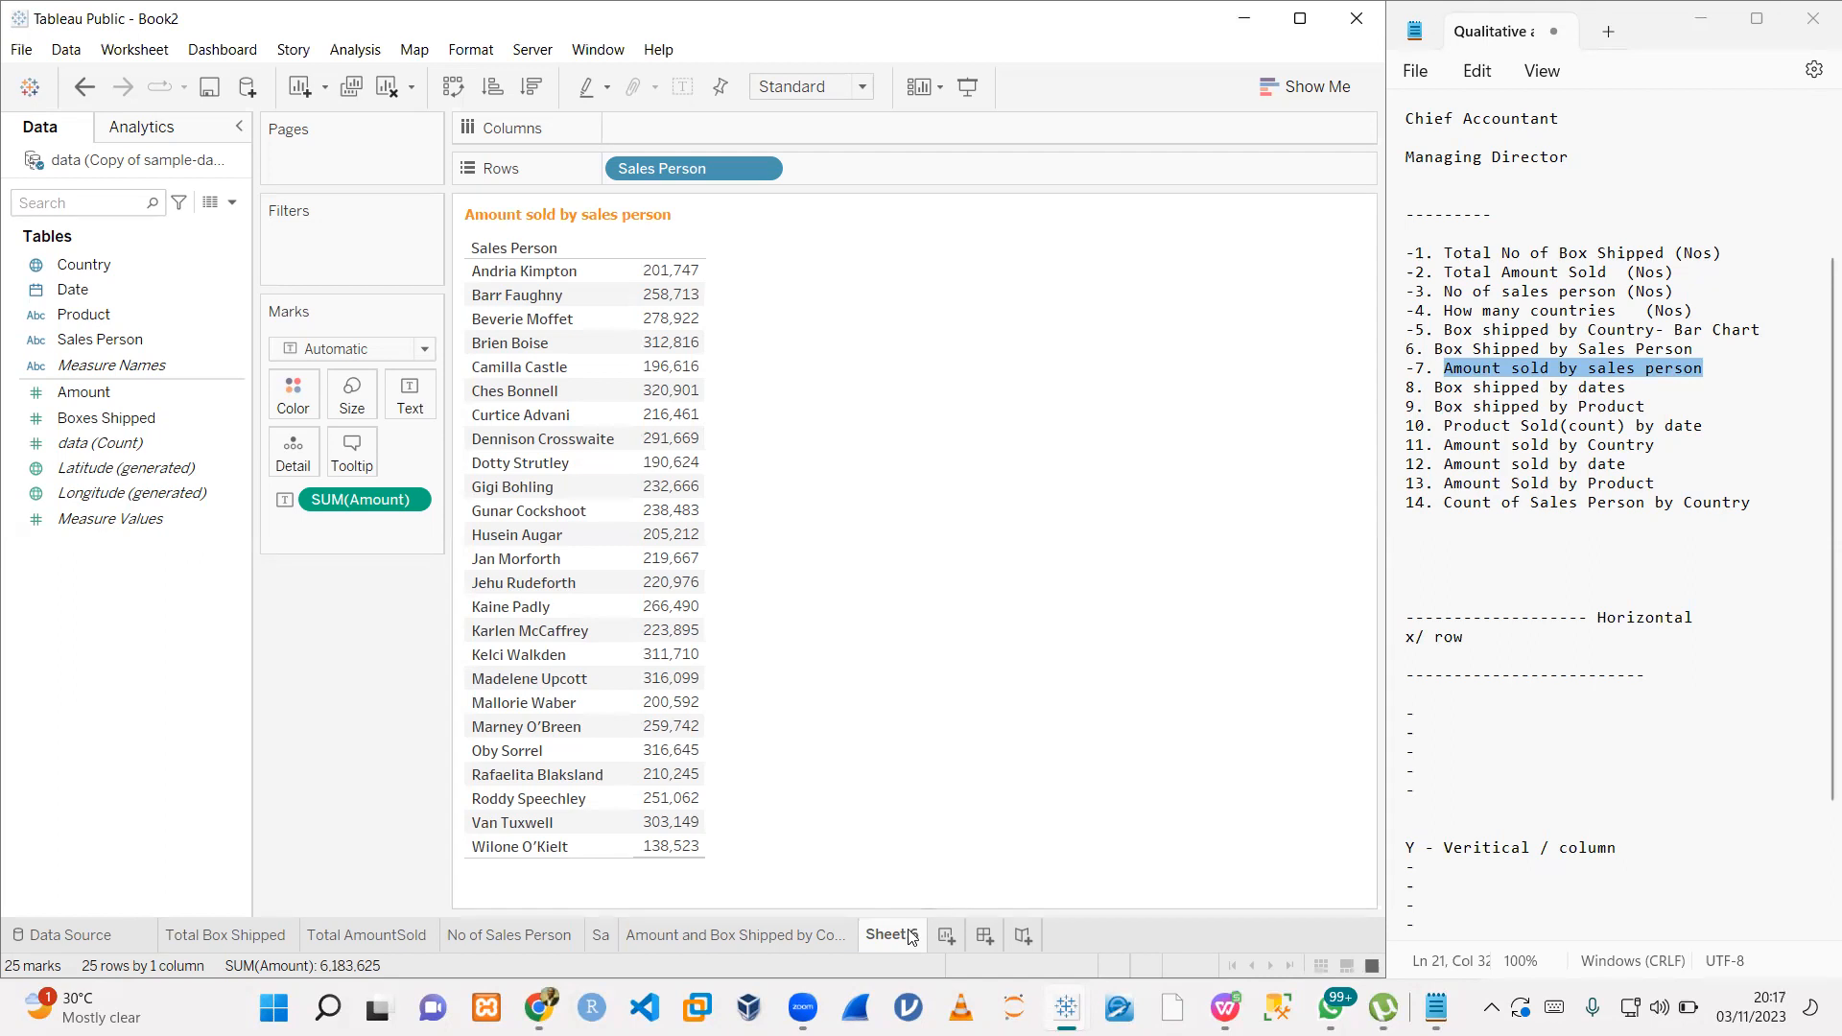
- Copy the title text and rename the Sheet 6 worksheet to "Amount sold by sales person"
double_click(617, 220)
key(ctrl+a)
key(ctrl+c)
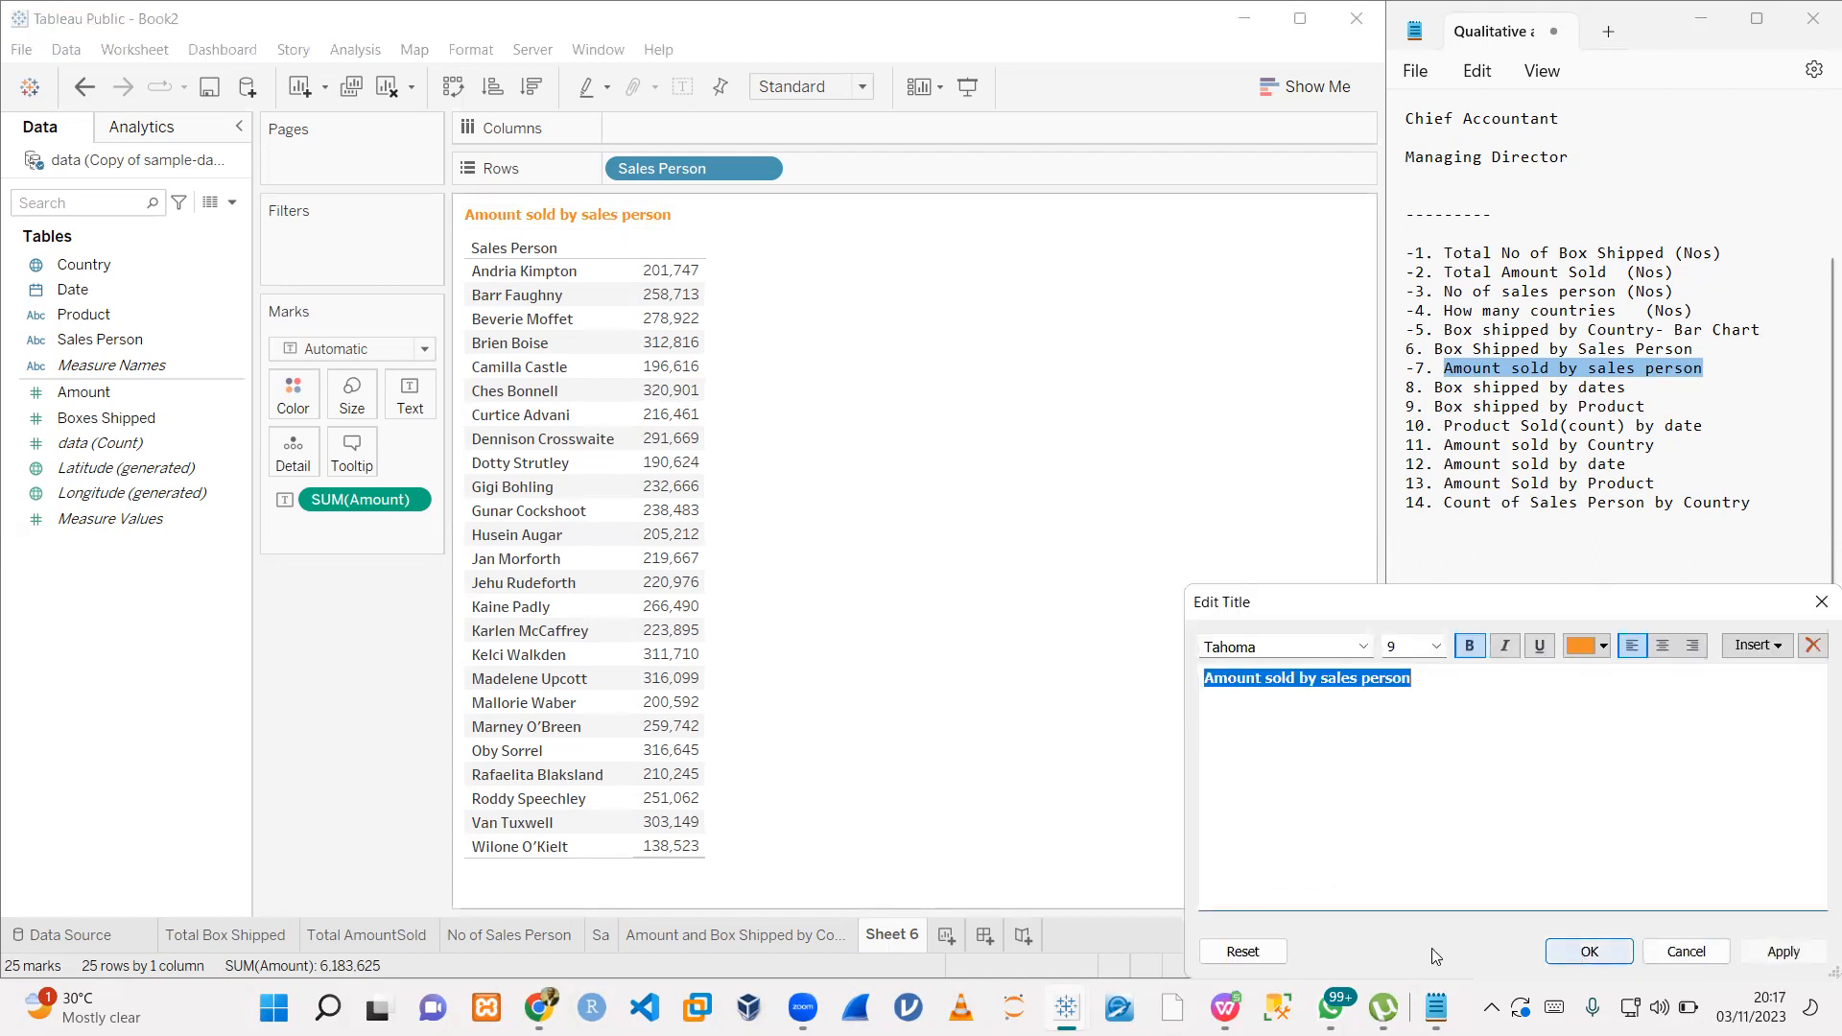
click(1588, 951)
right_click(892, 937)
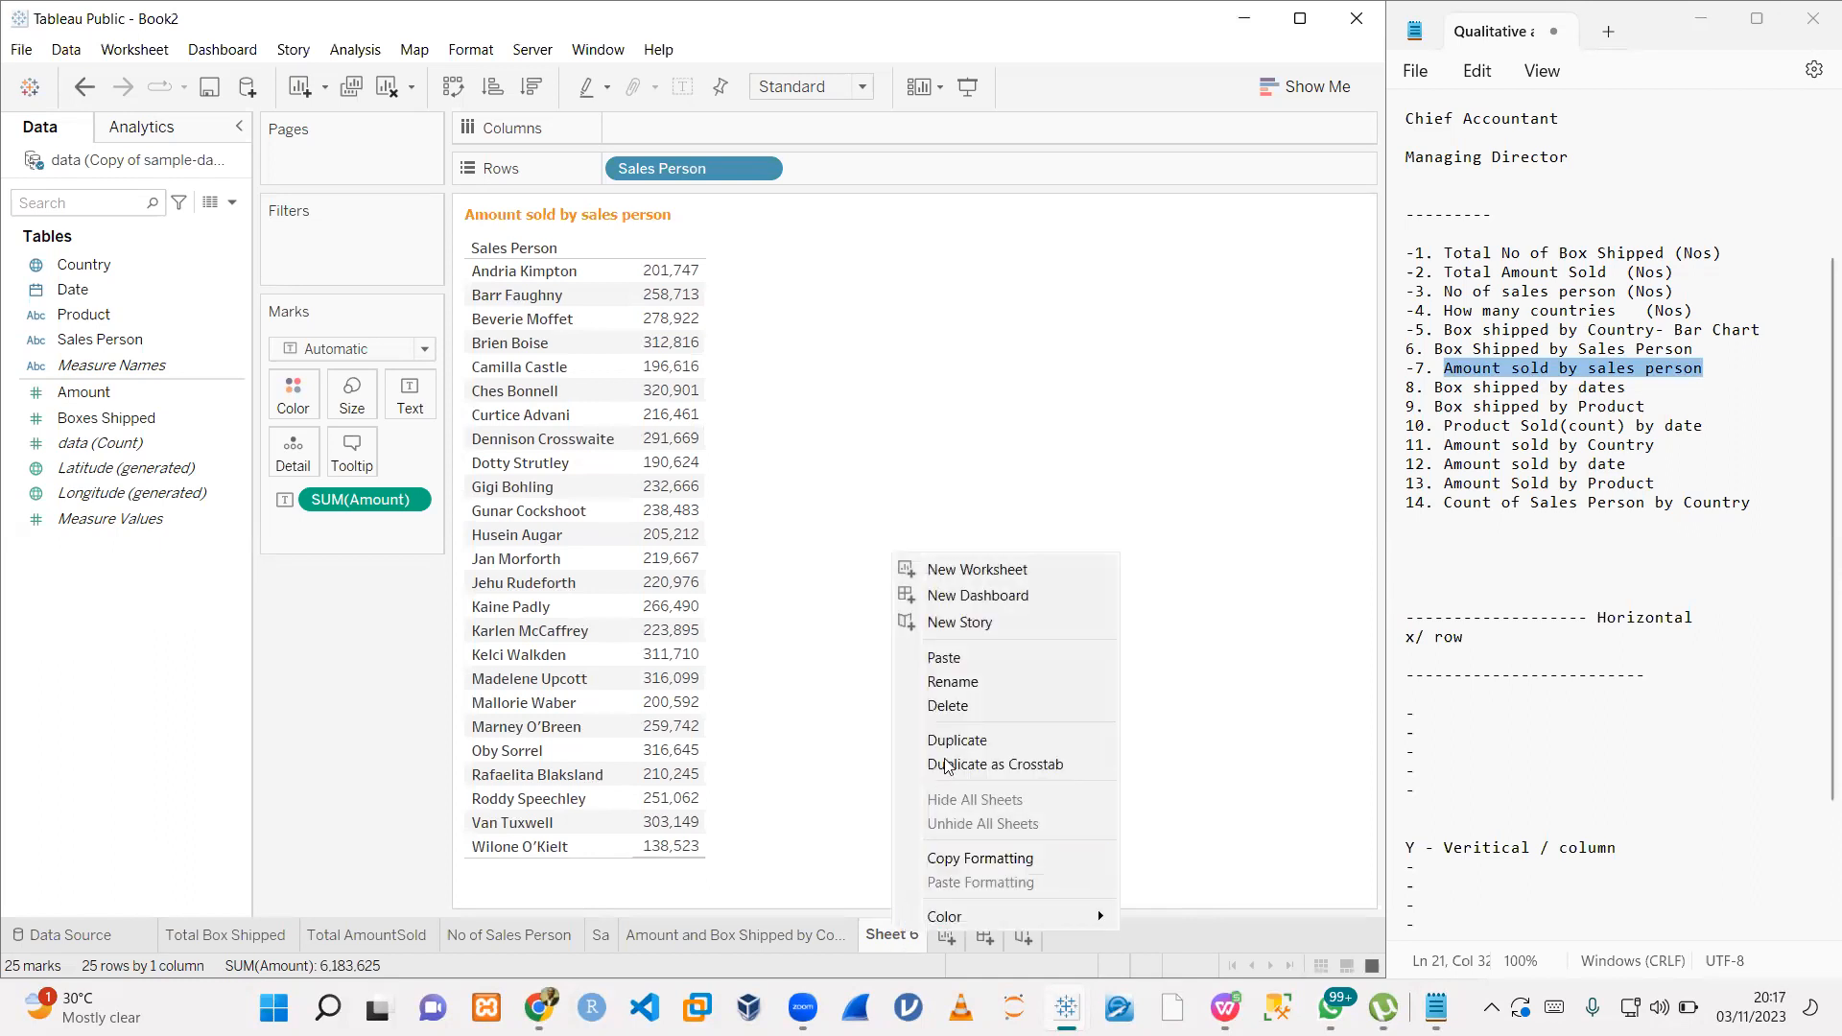
click(948, 685)
key(ctrl+v)
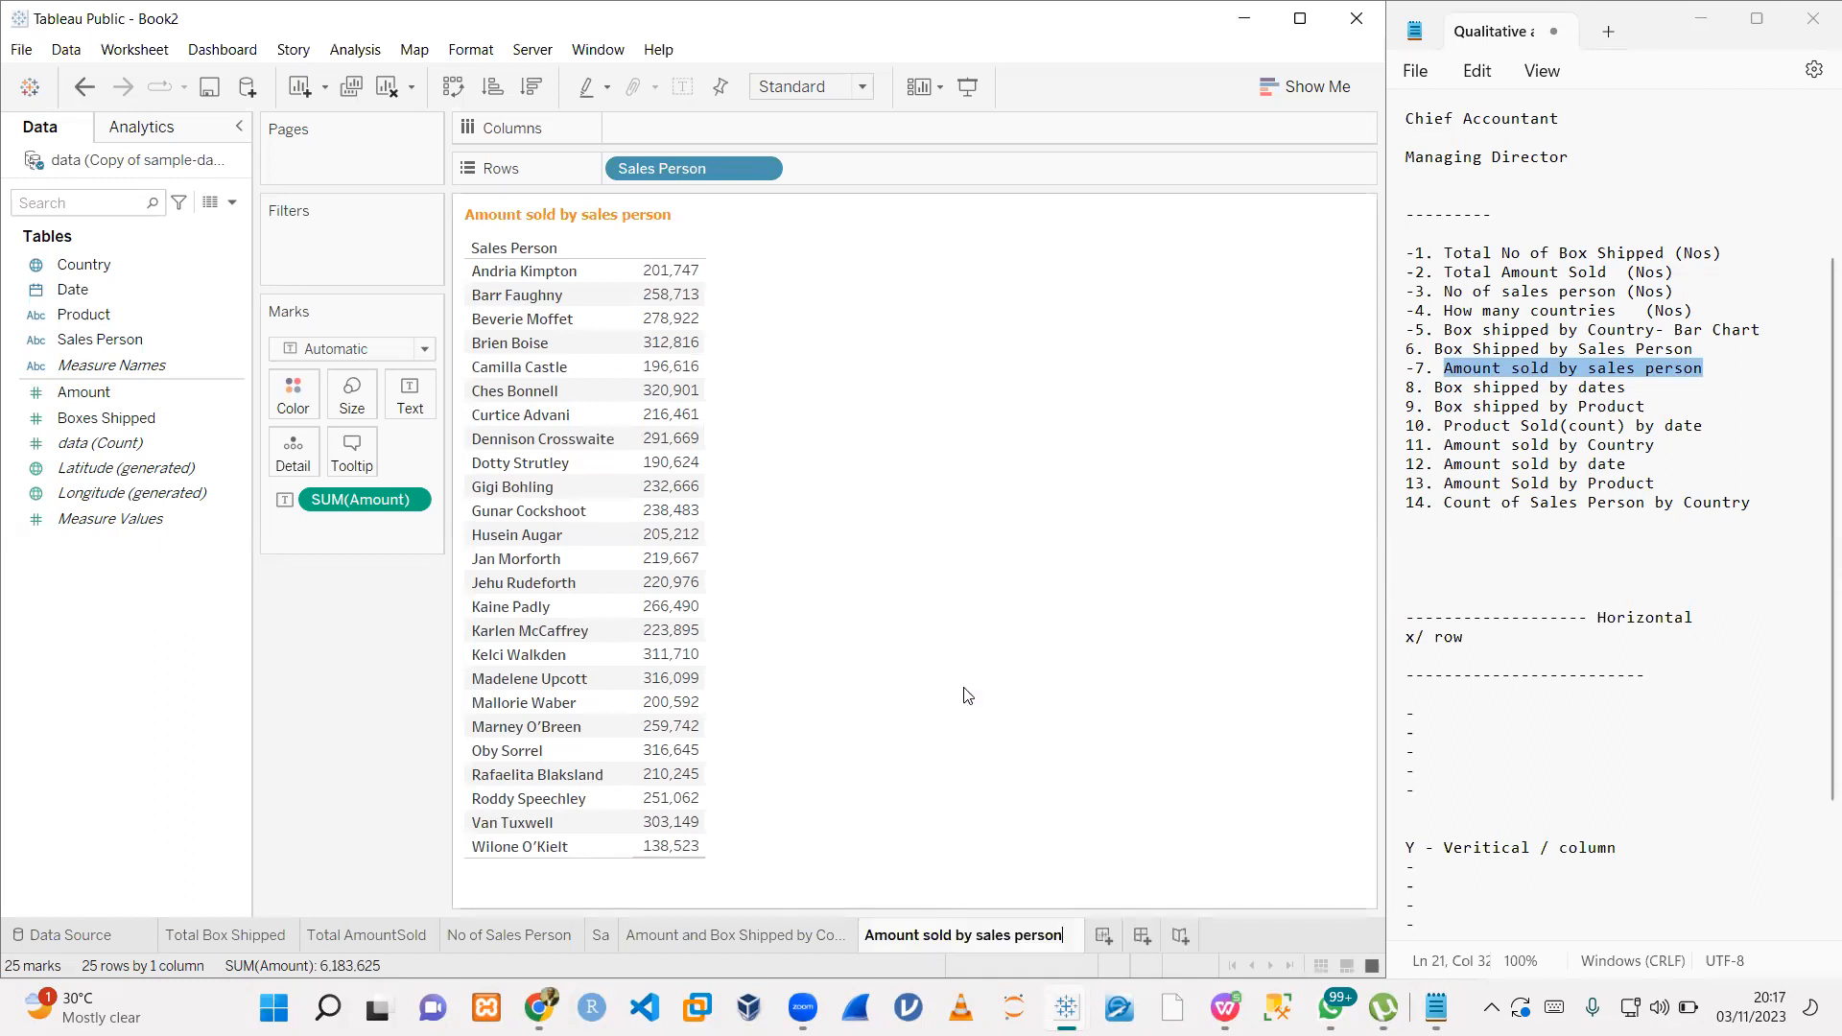
- Create a new worksheet listing each Product in rows with Boxes Shipped as the table value
click(1099, 938)
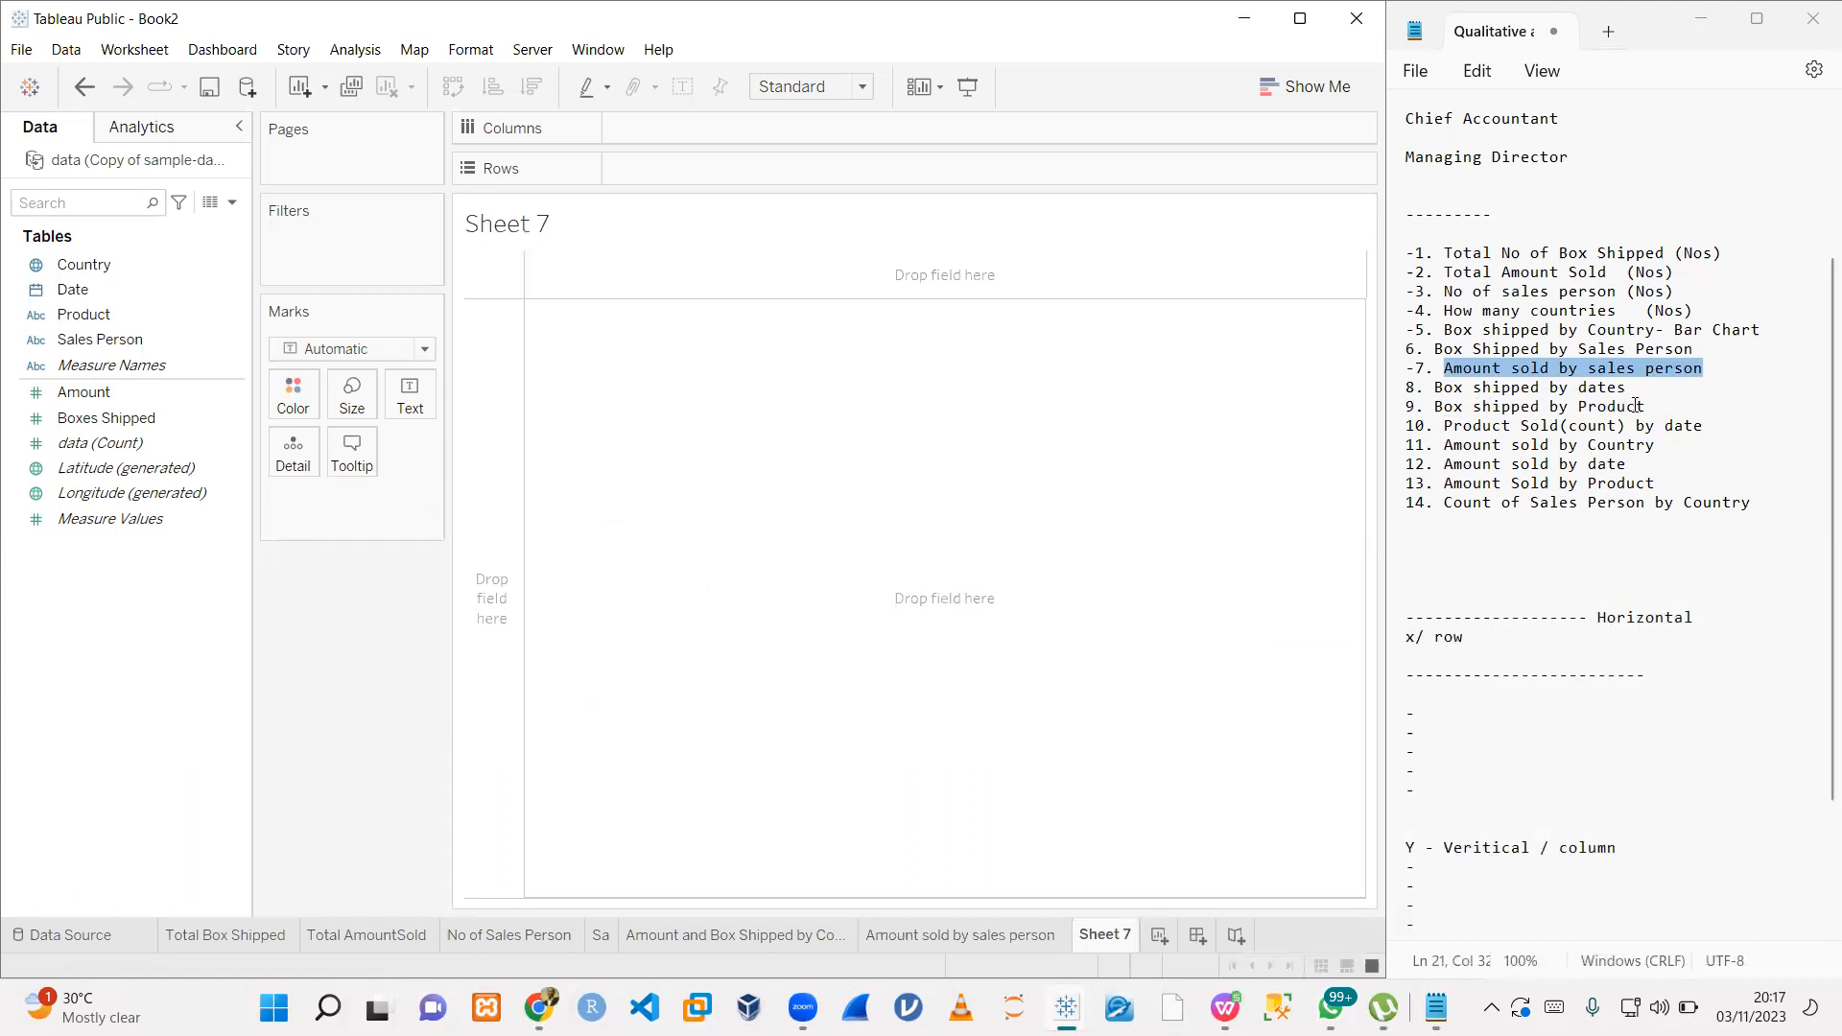
drag(108, 317, 615, 420)
click(111, 396)
drag(112, 423, 655, 434)
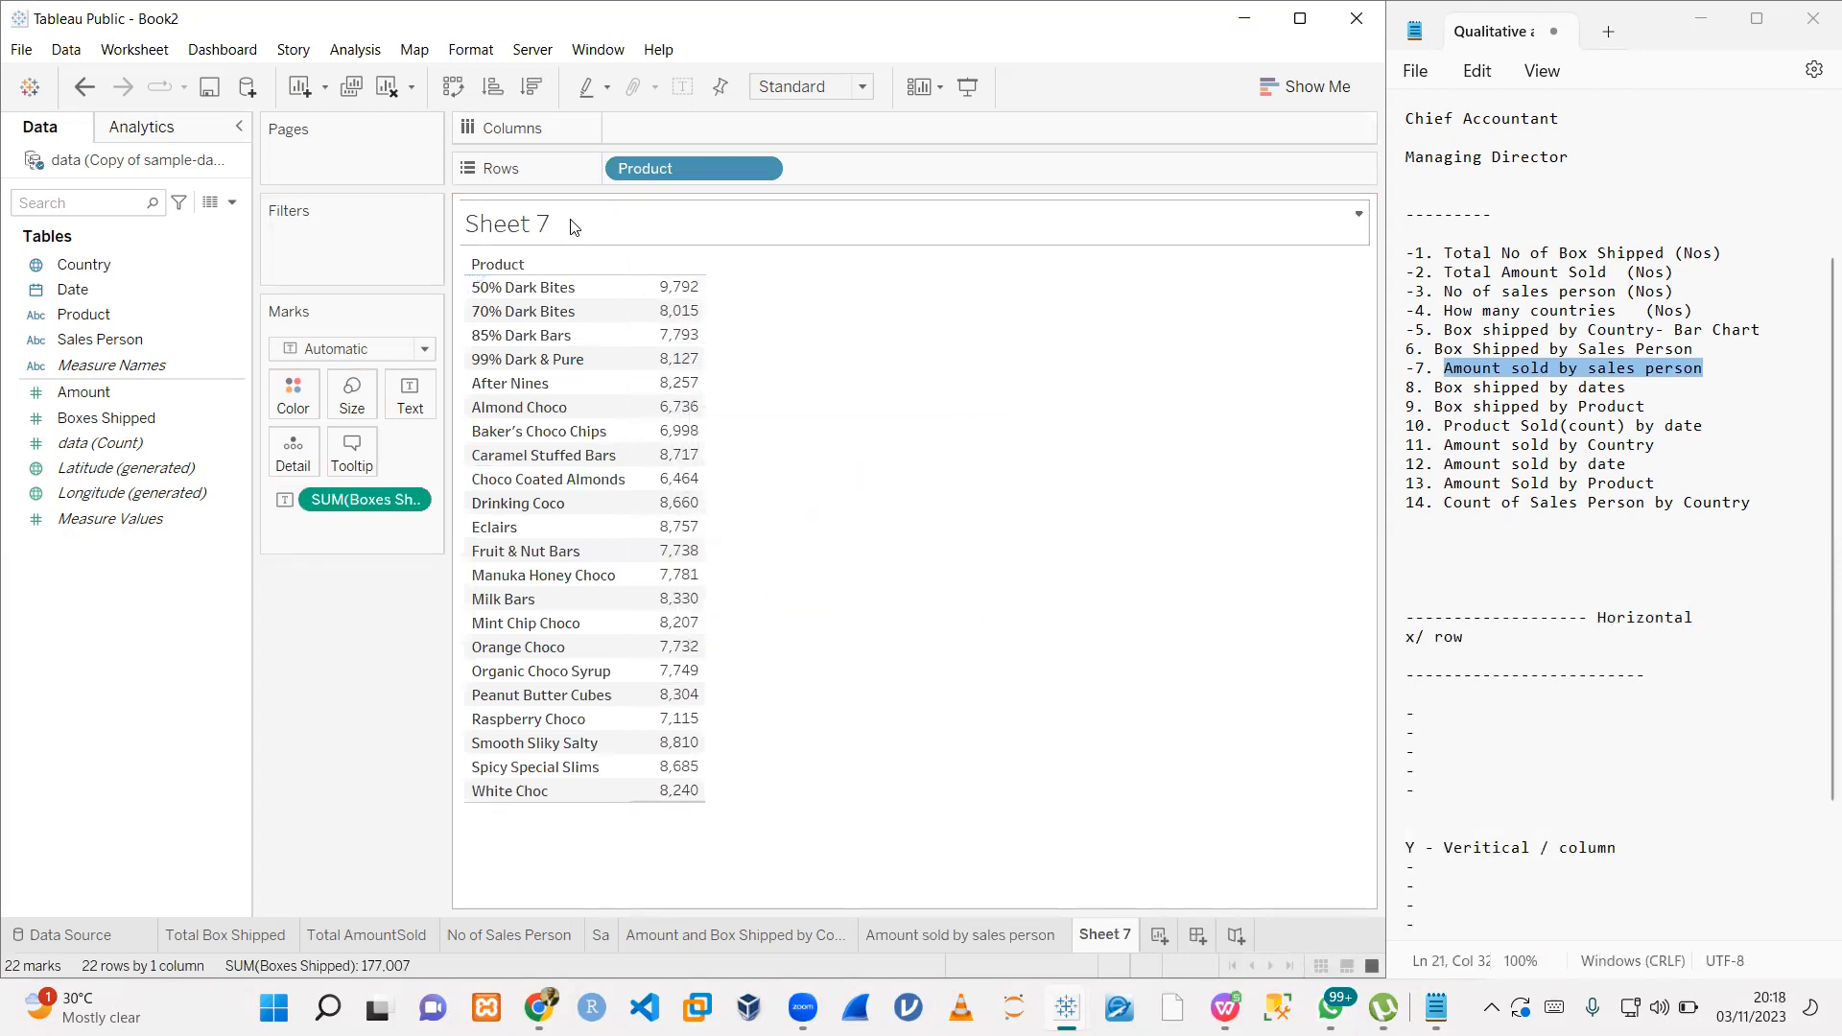
- Try swapping the rows and columns of the product table, and return to products in rows
click(453, 88)
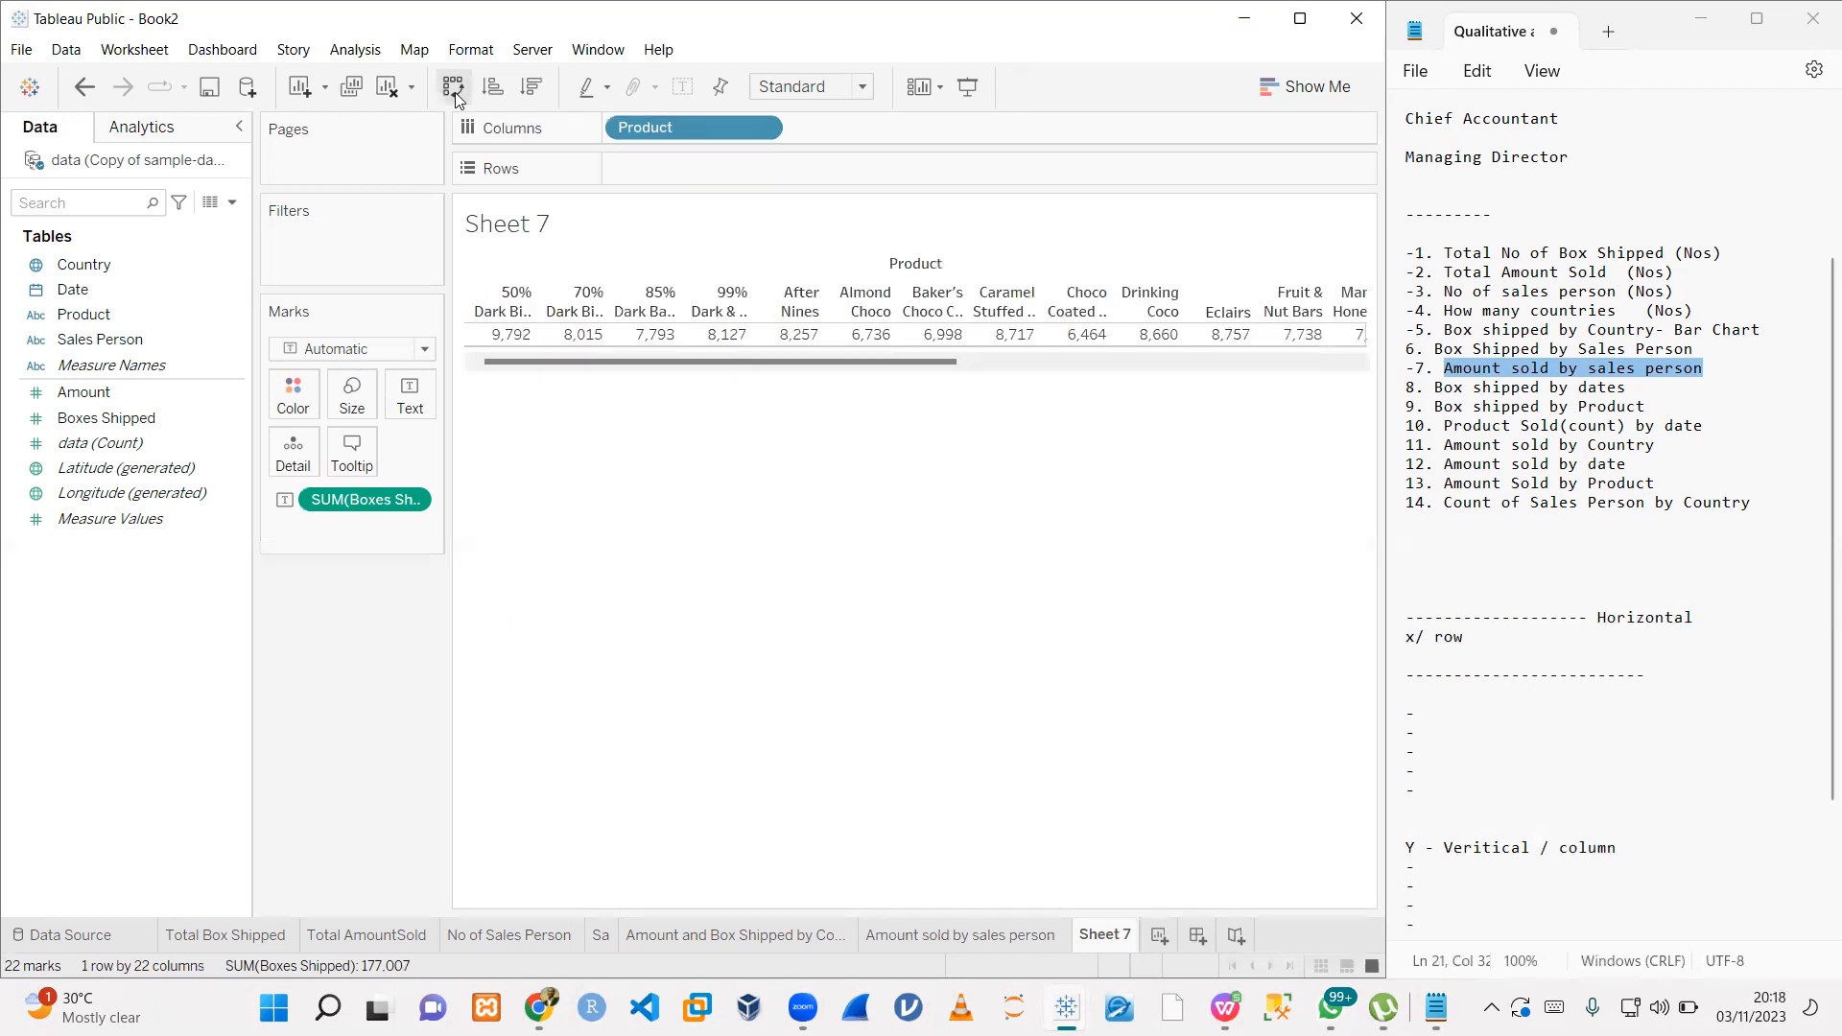
click(454, 91)
click(453, 87)
click(455, 92)
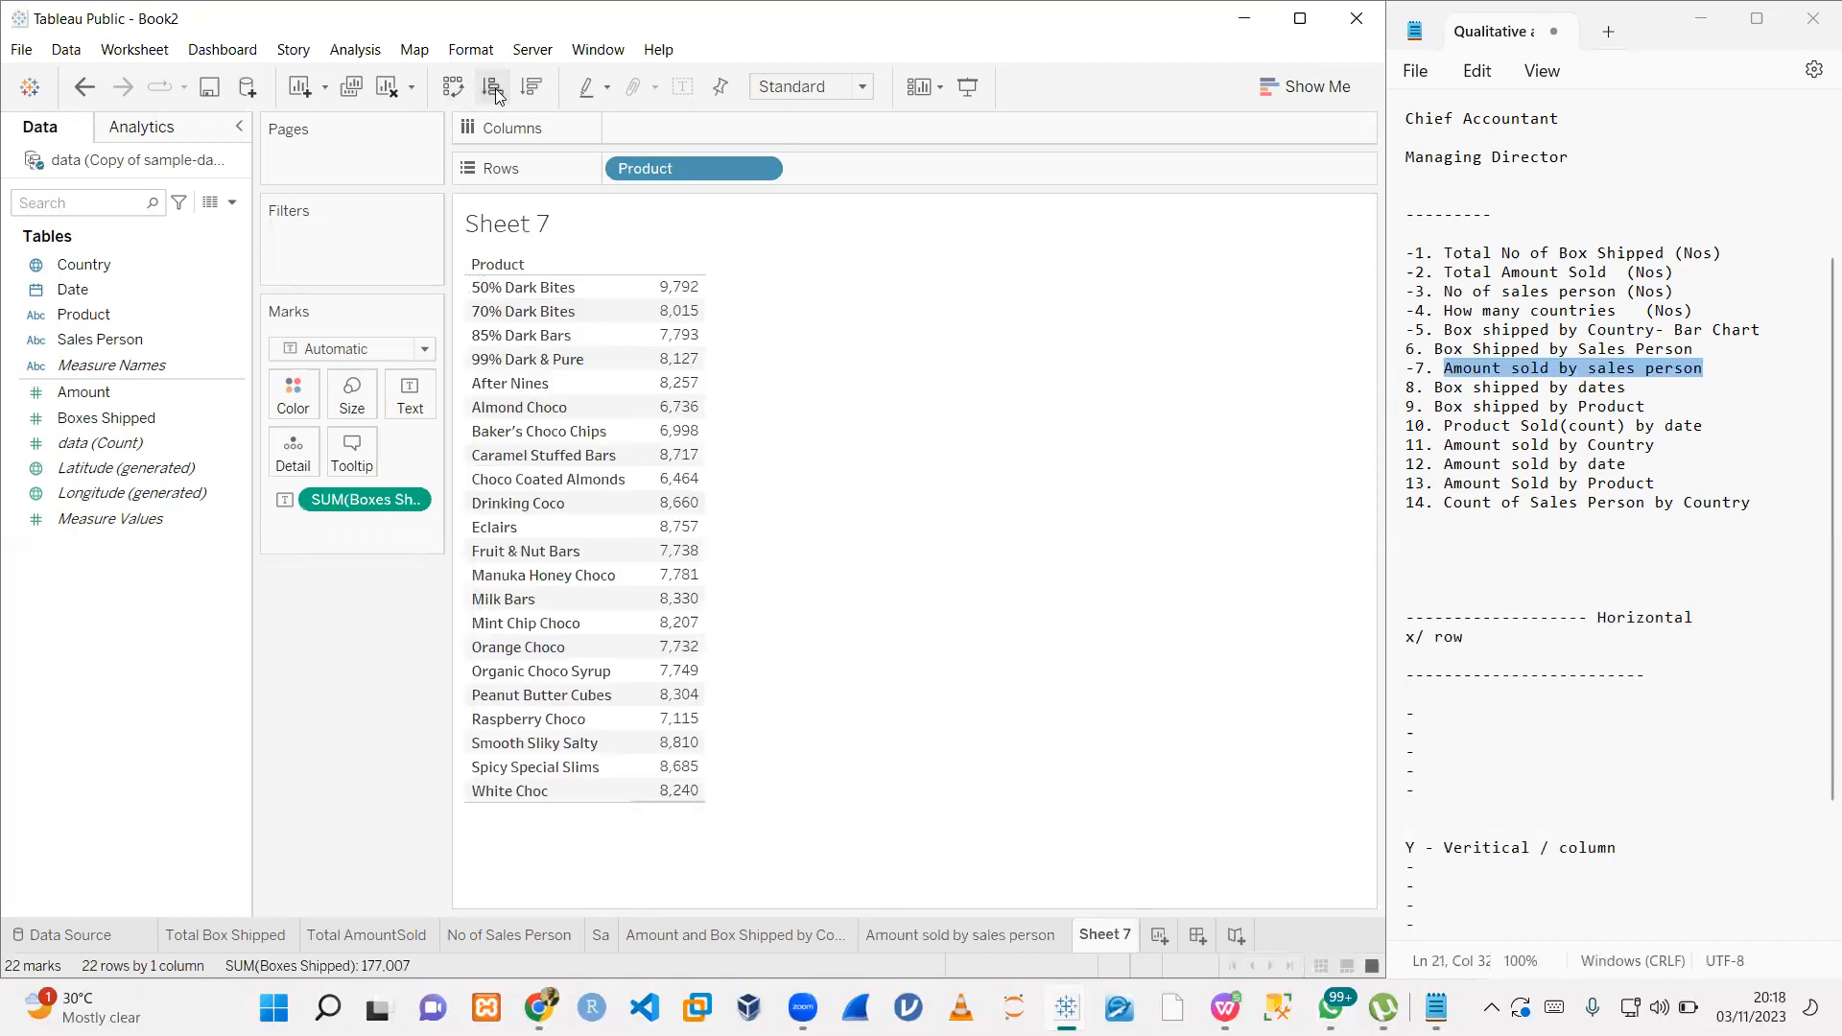
- Sort the products by boxes shipped, trying descending order and finishing with ascending order
click(494, 93)
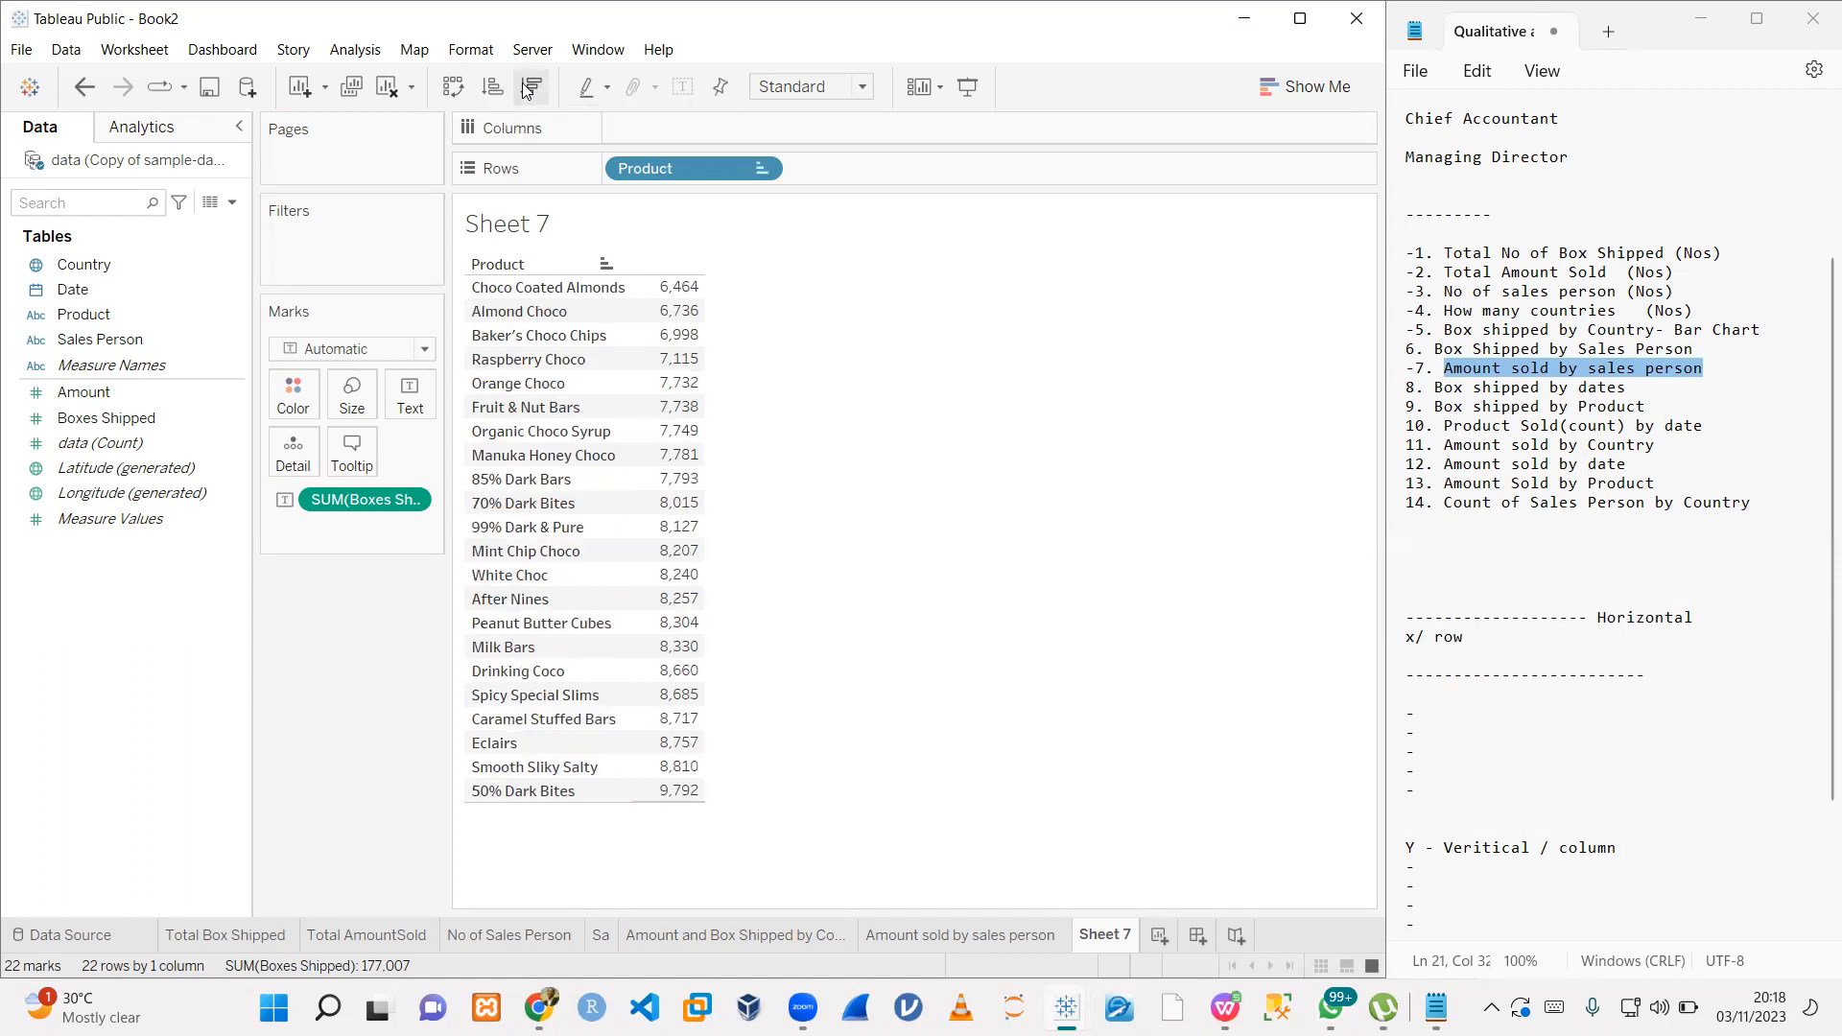
click(527, 89)
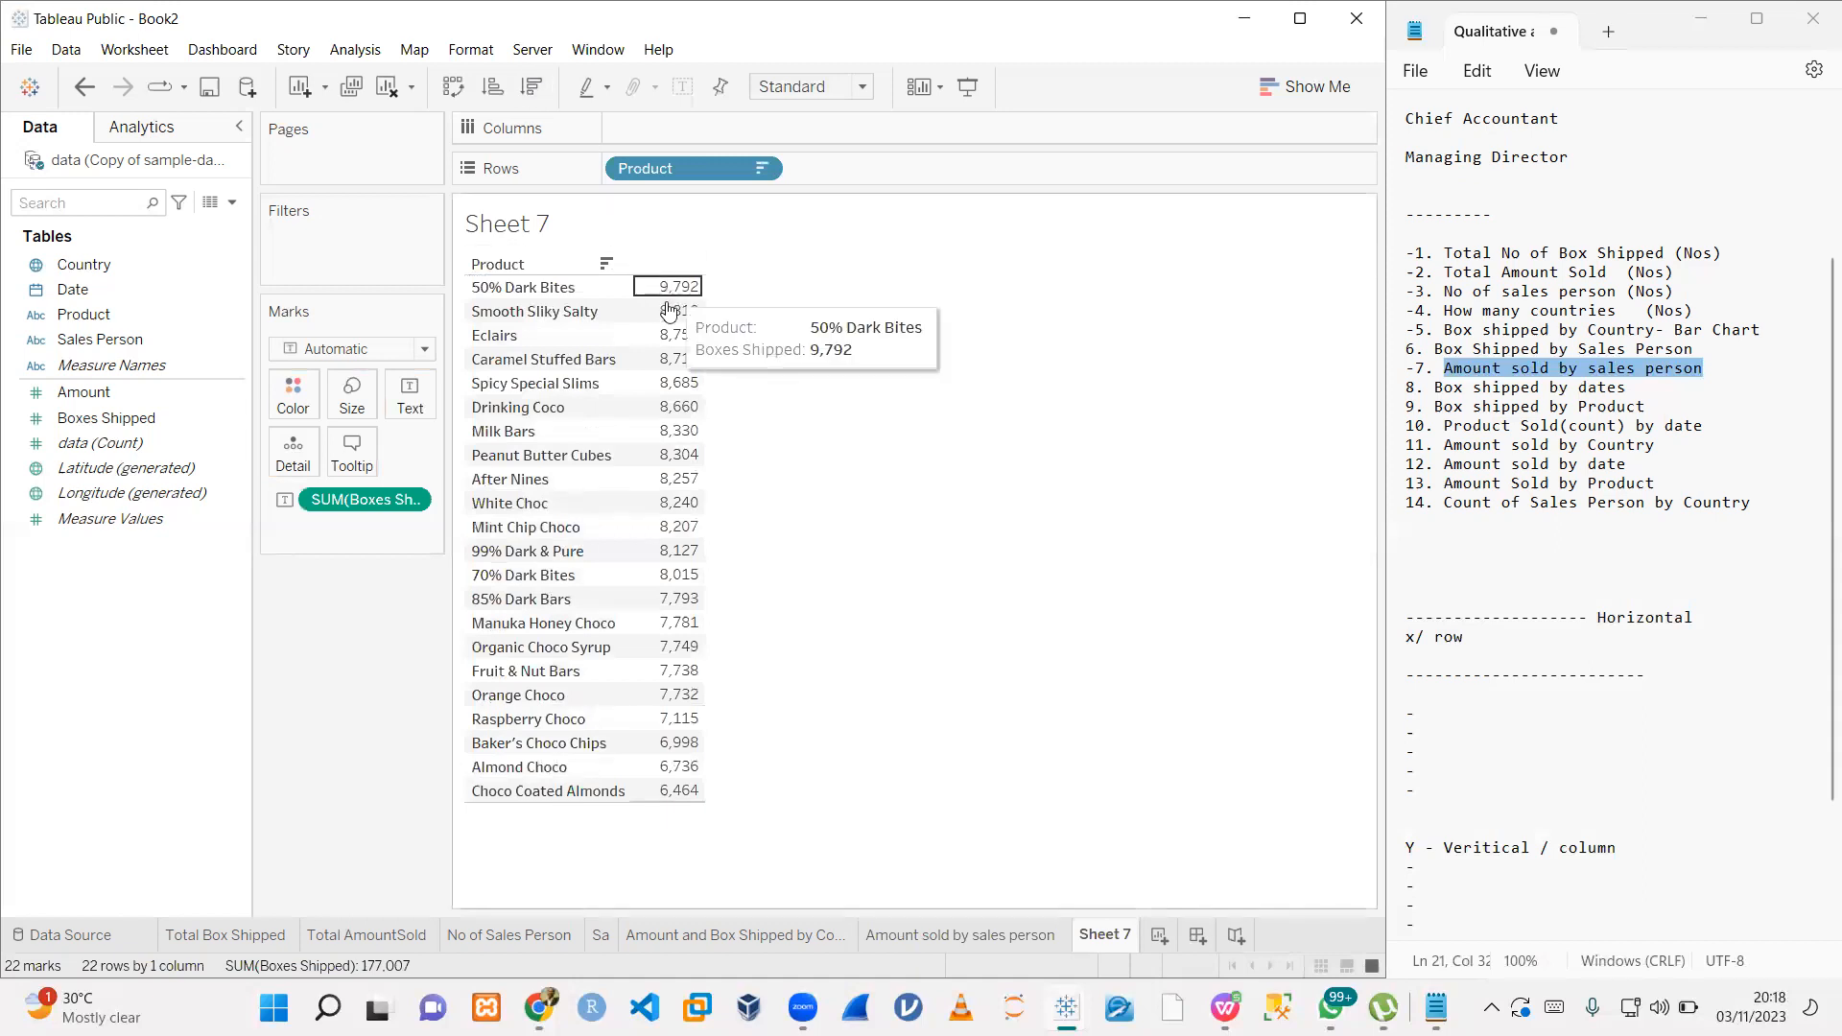
click(492, 86)
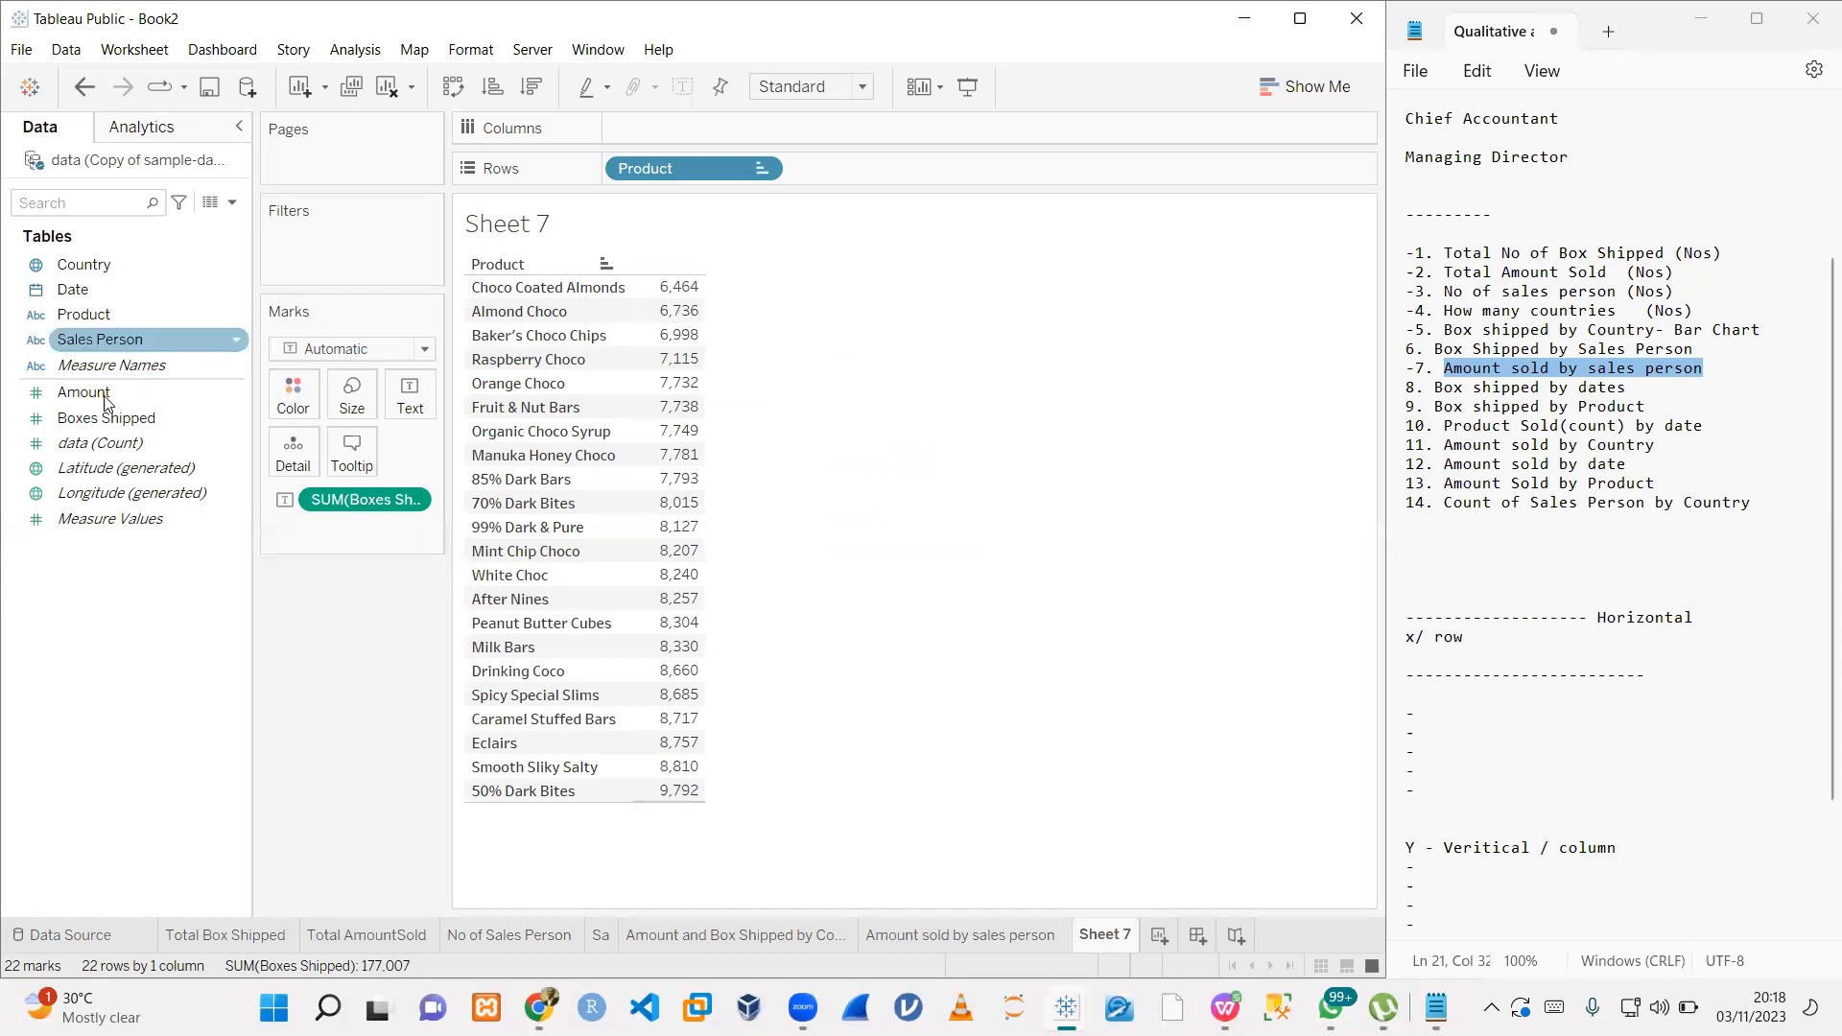
- Try adding Amount to the product view on the columns and as a mark detail, removing it each time
drag(101, 393, 741, 395)
drag(106, 411, 883, 132)
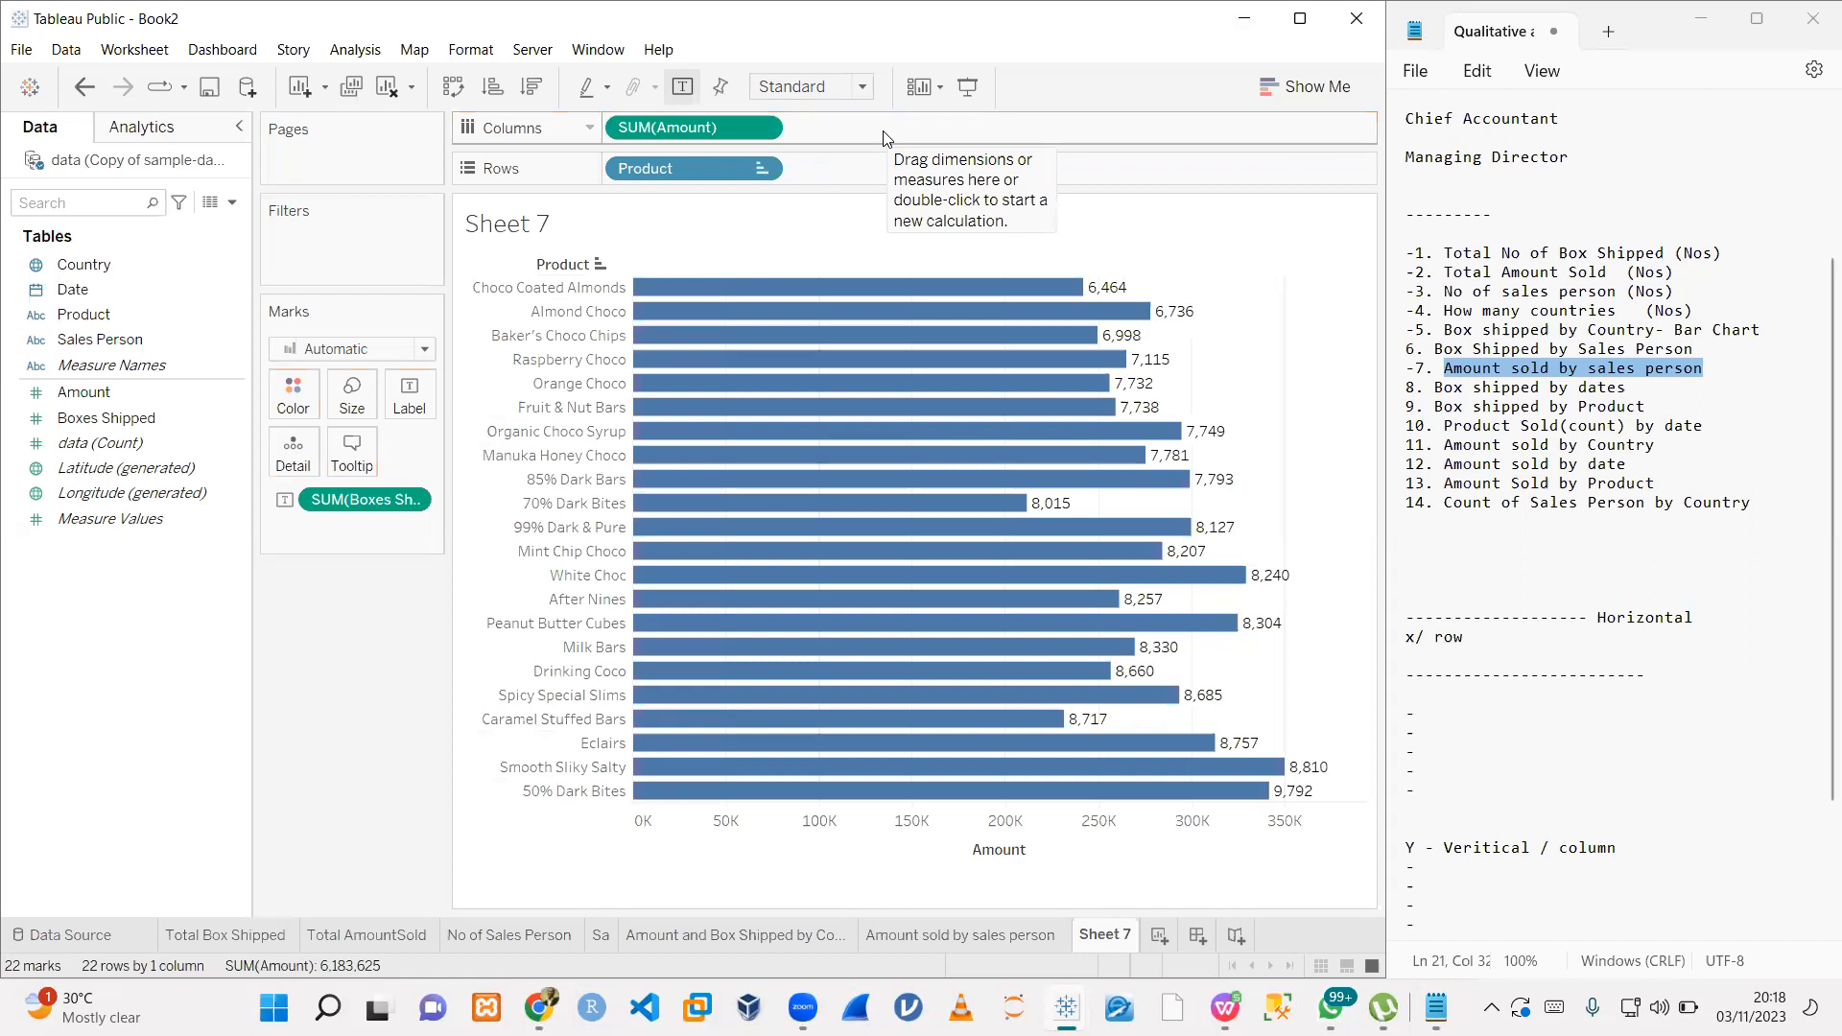
drag(748, 128, 931, 197)
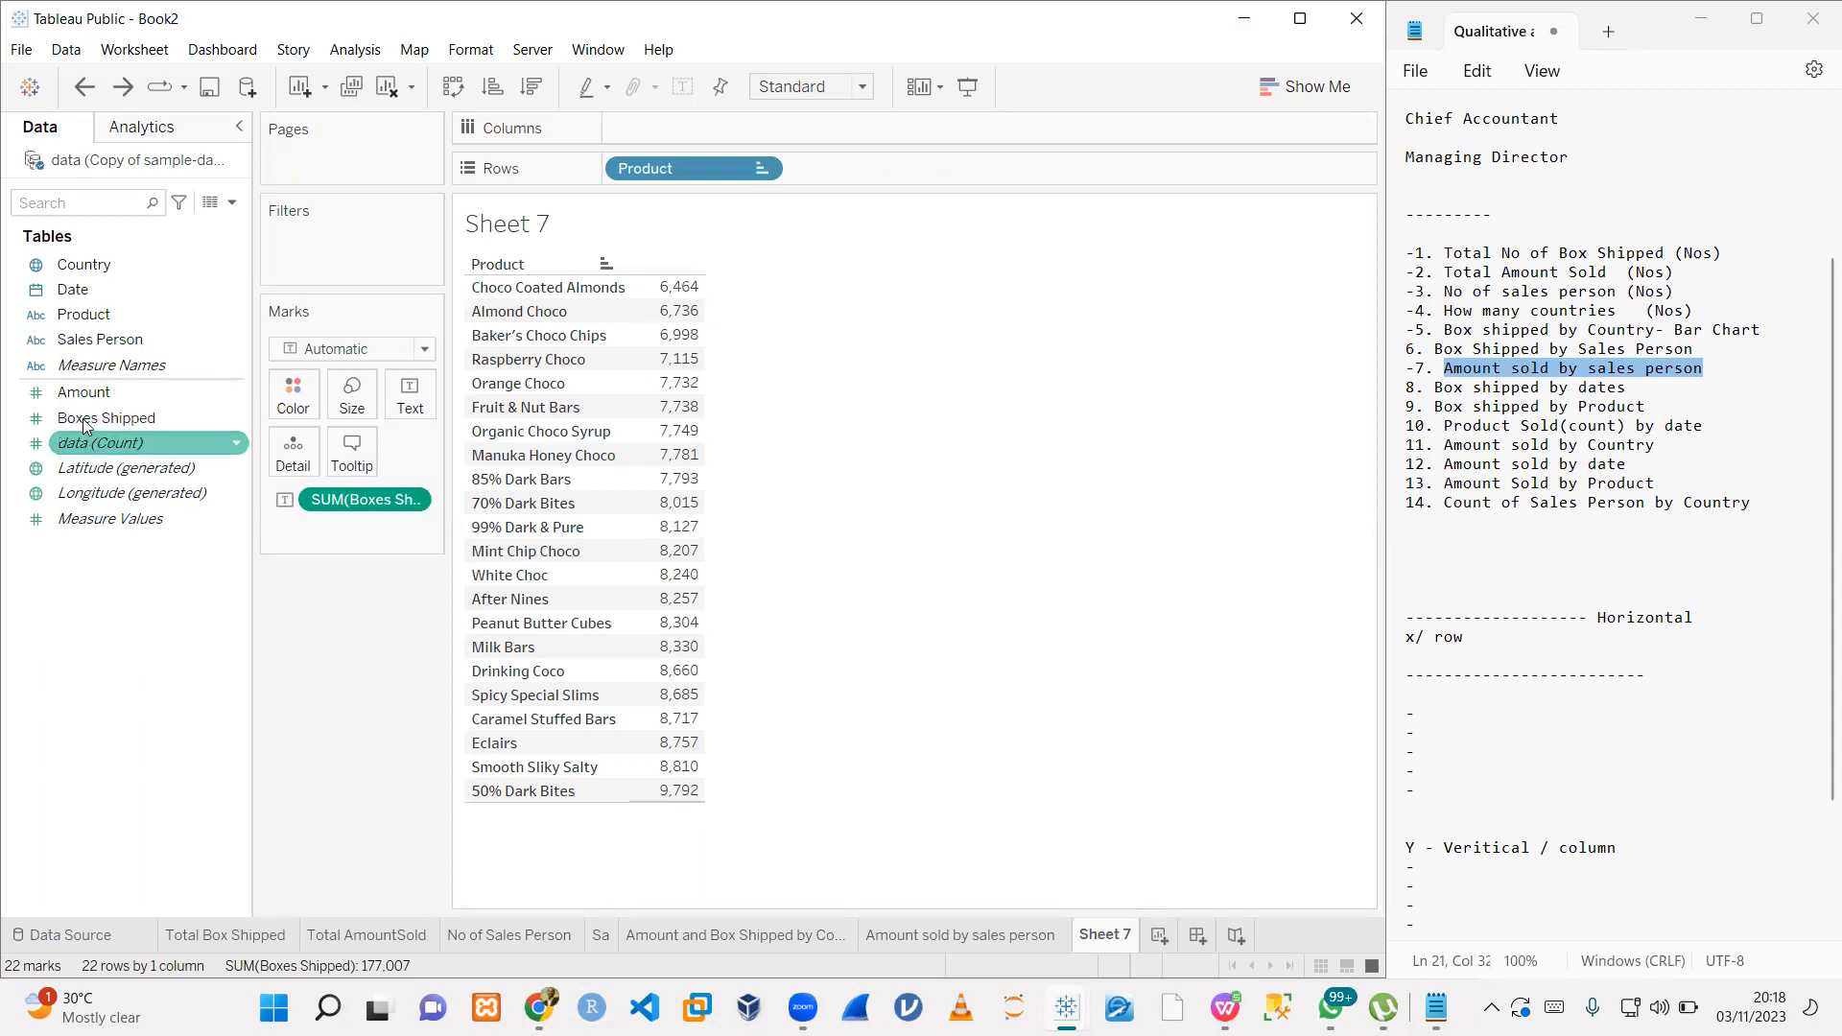
drag(87, 398, 350, 537)
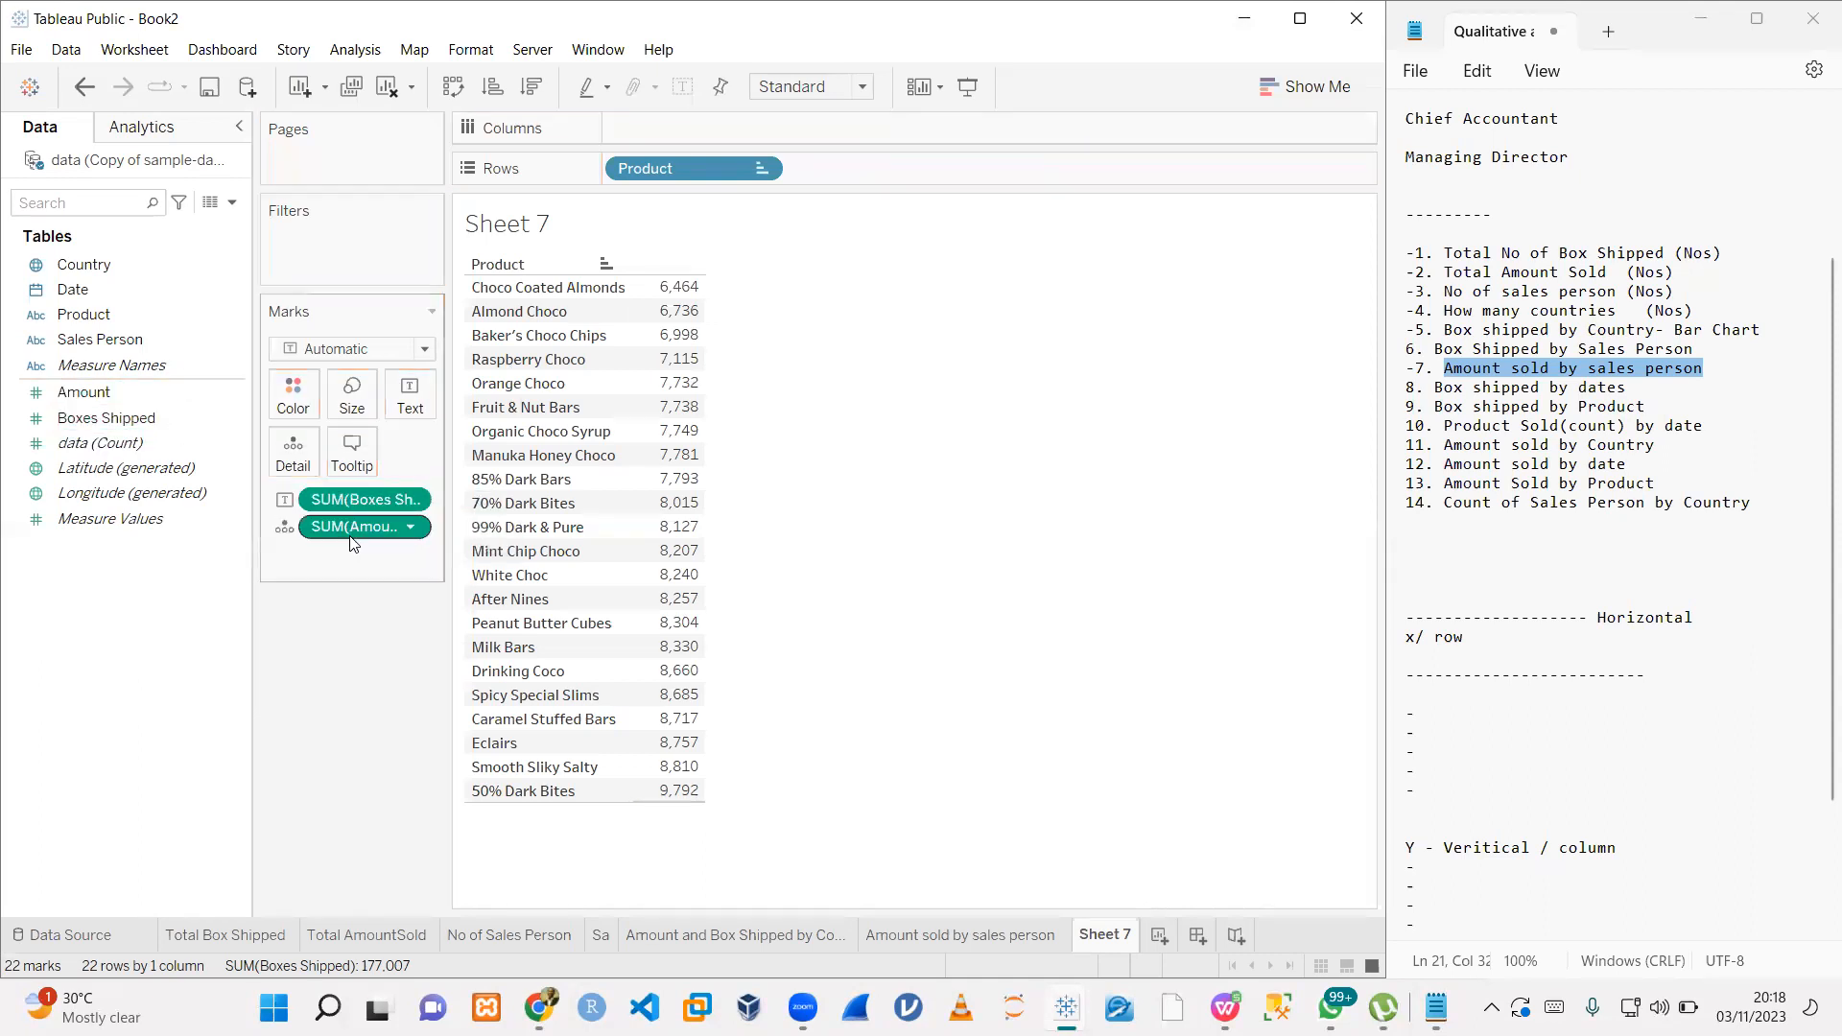
key(ctrl+z)
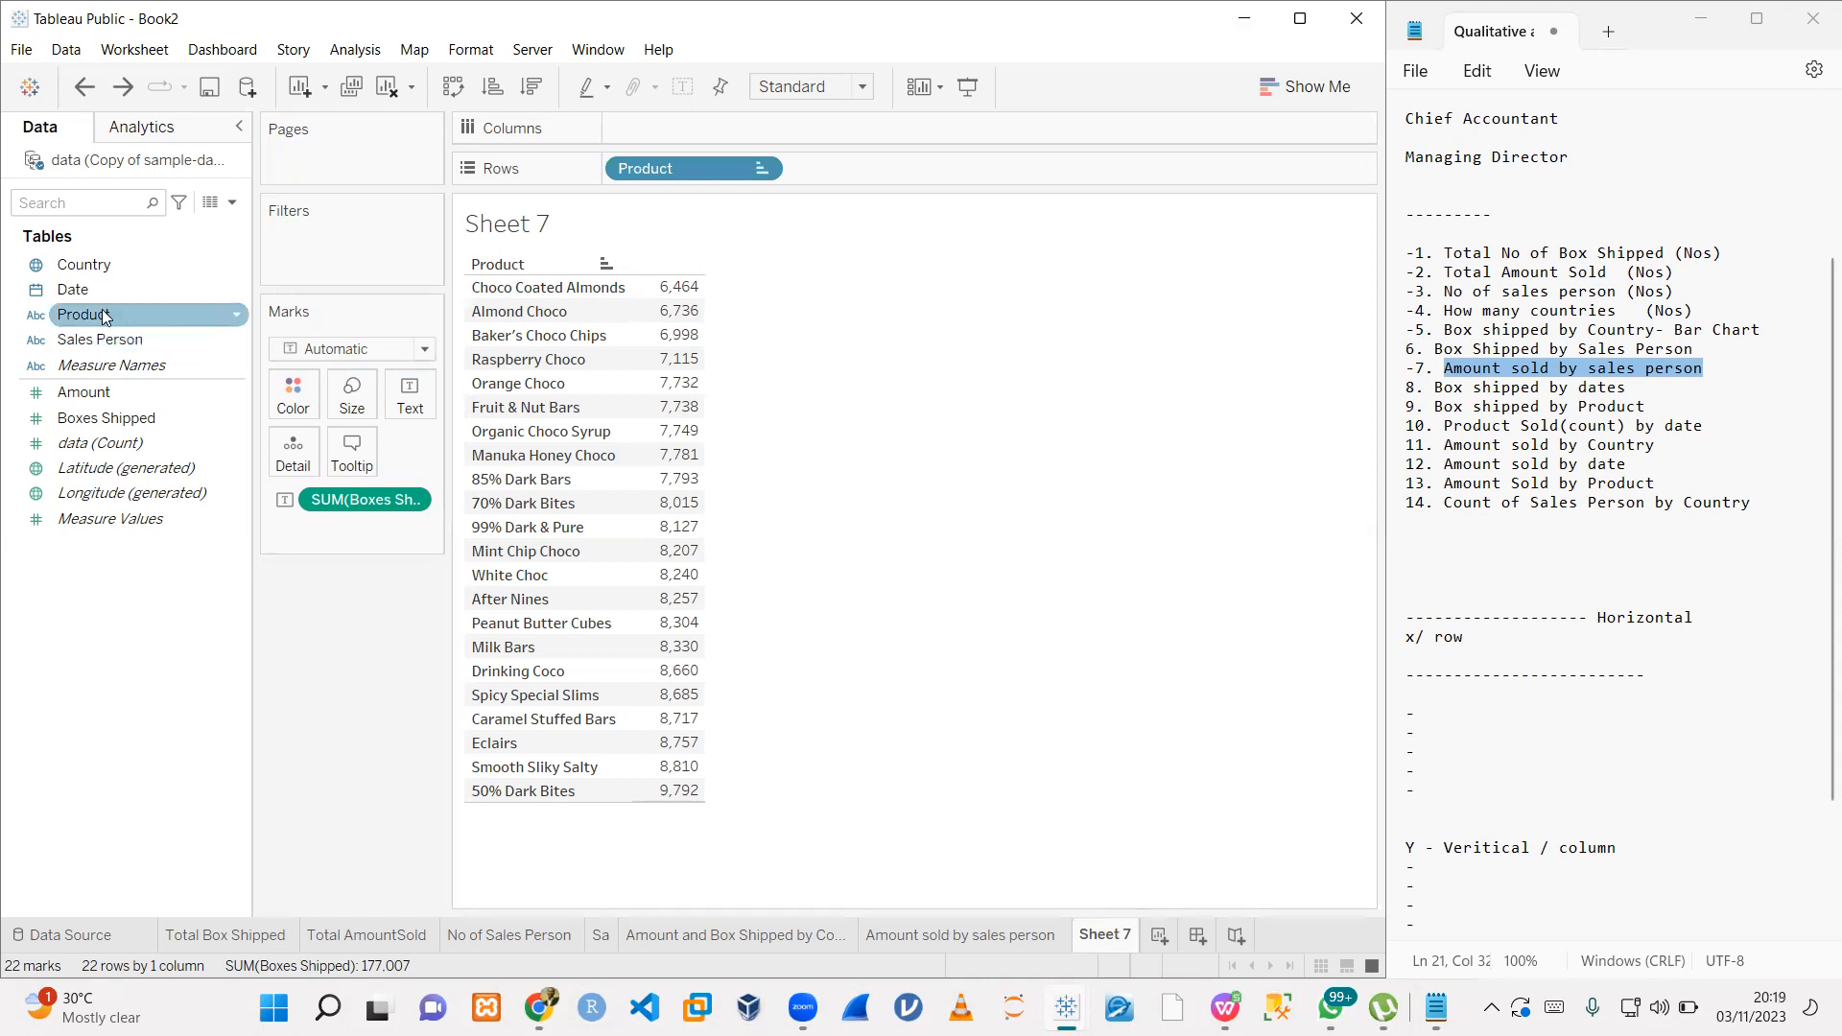
- Add Amount to the product table as a second measure column beside Boxes Shipped
drag(108, 382, 669, 385)
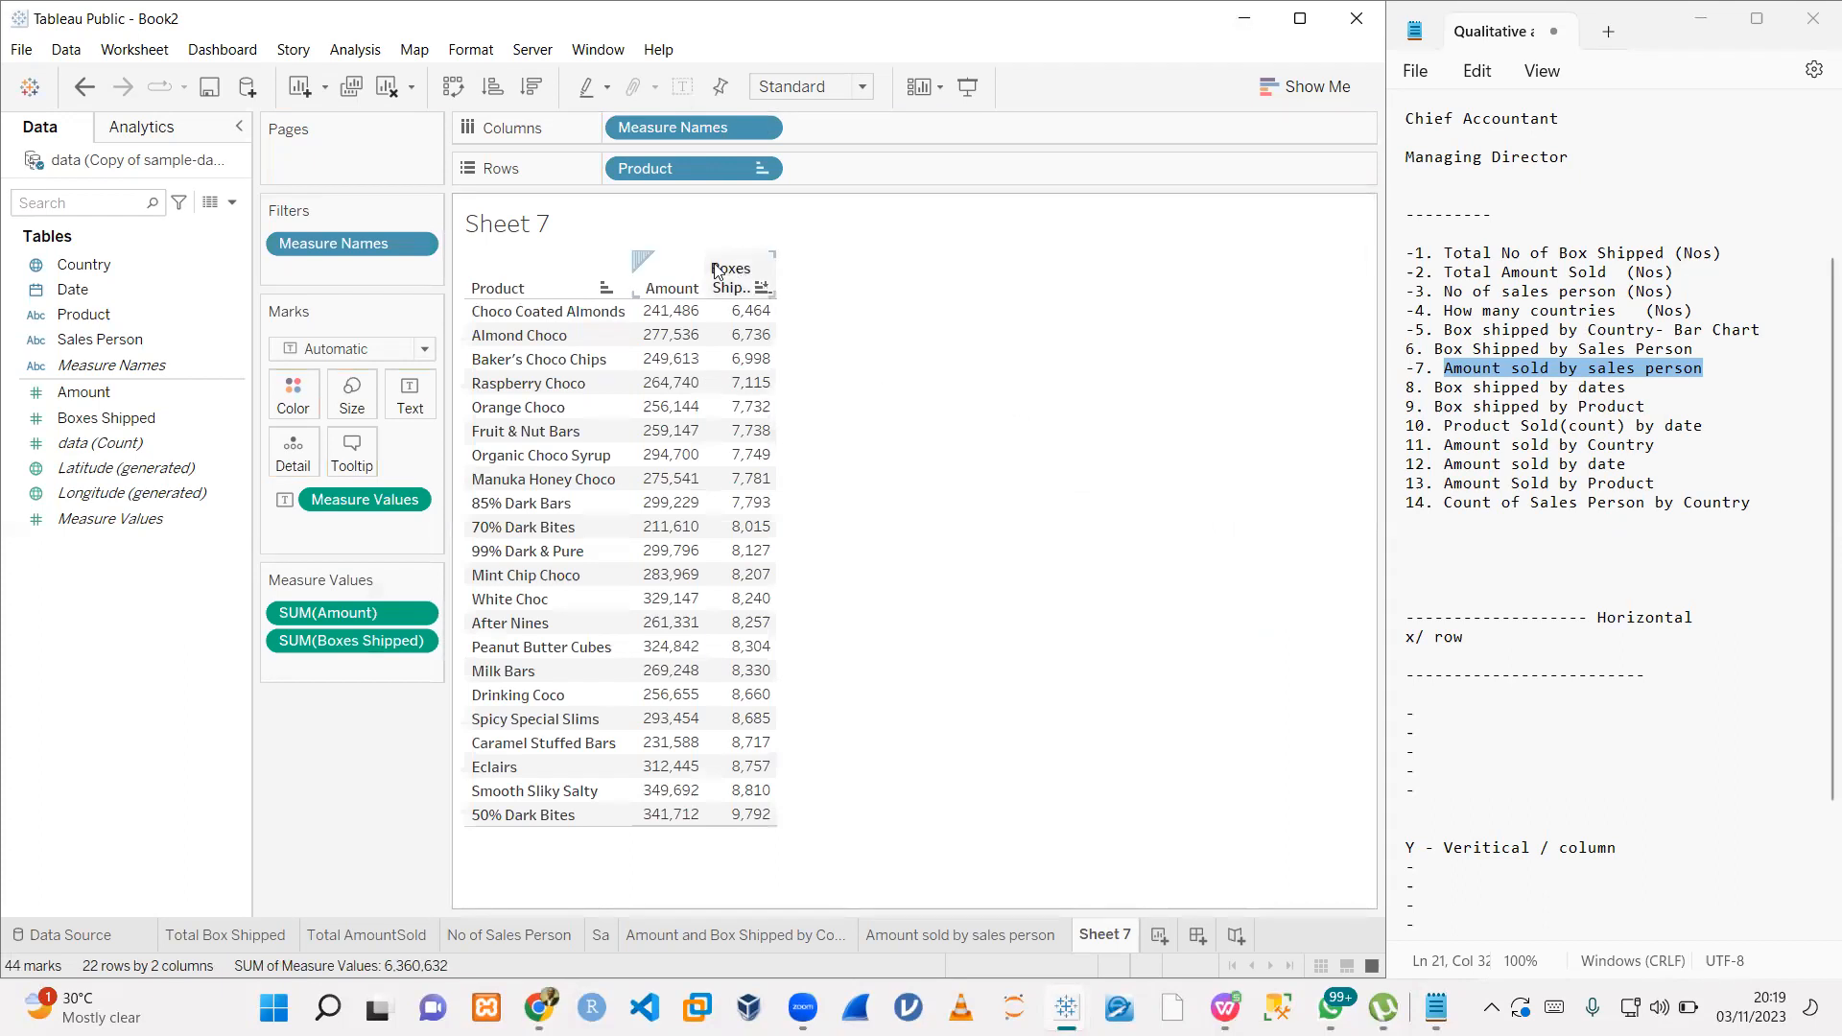
- Place Boxes Shipped before Amount in the product table and sort the products by amount in descending order
drag(649, 257, 763, 280)
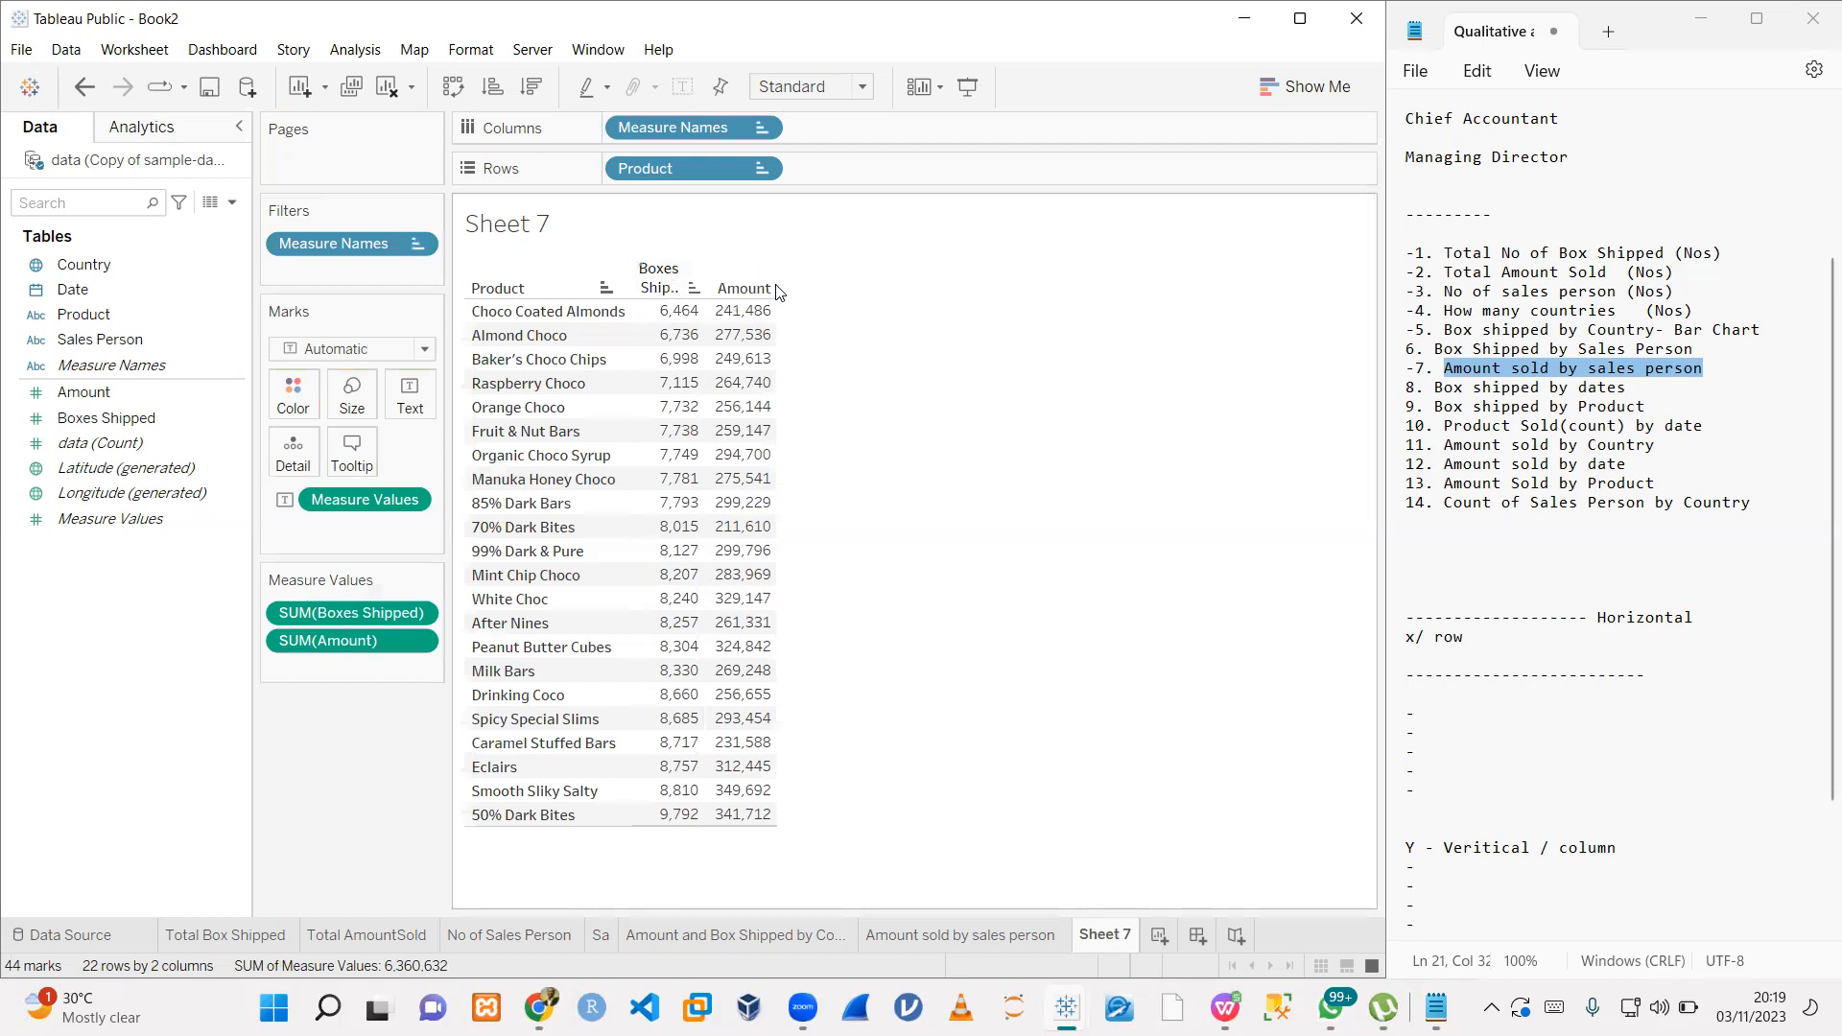
mouse_move(659, 278)
mouse_down()
mouse_move(768, 278)
mouse_move(656, 287)
mouse_up()
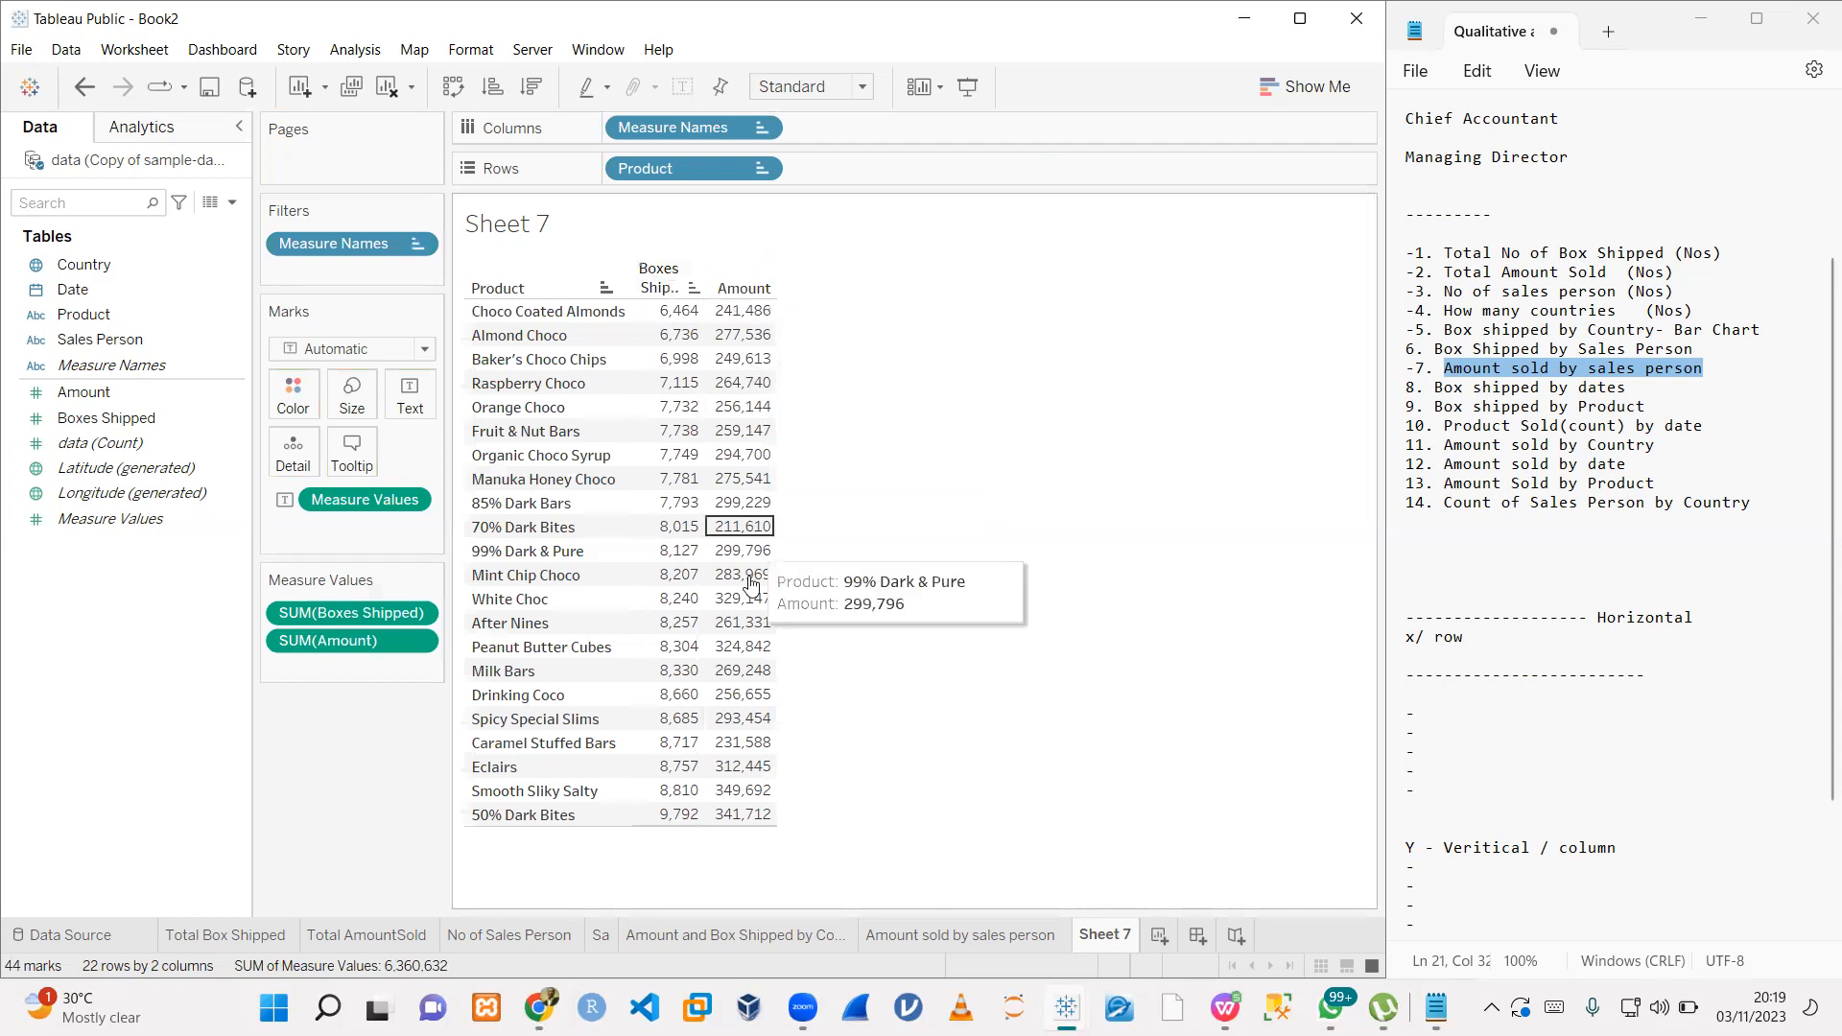
click(732, 264)
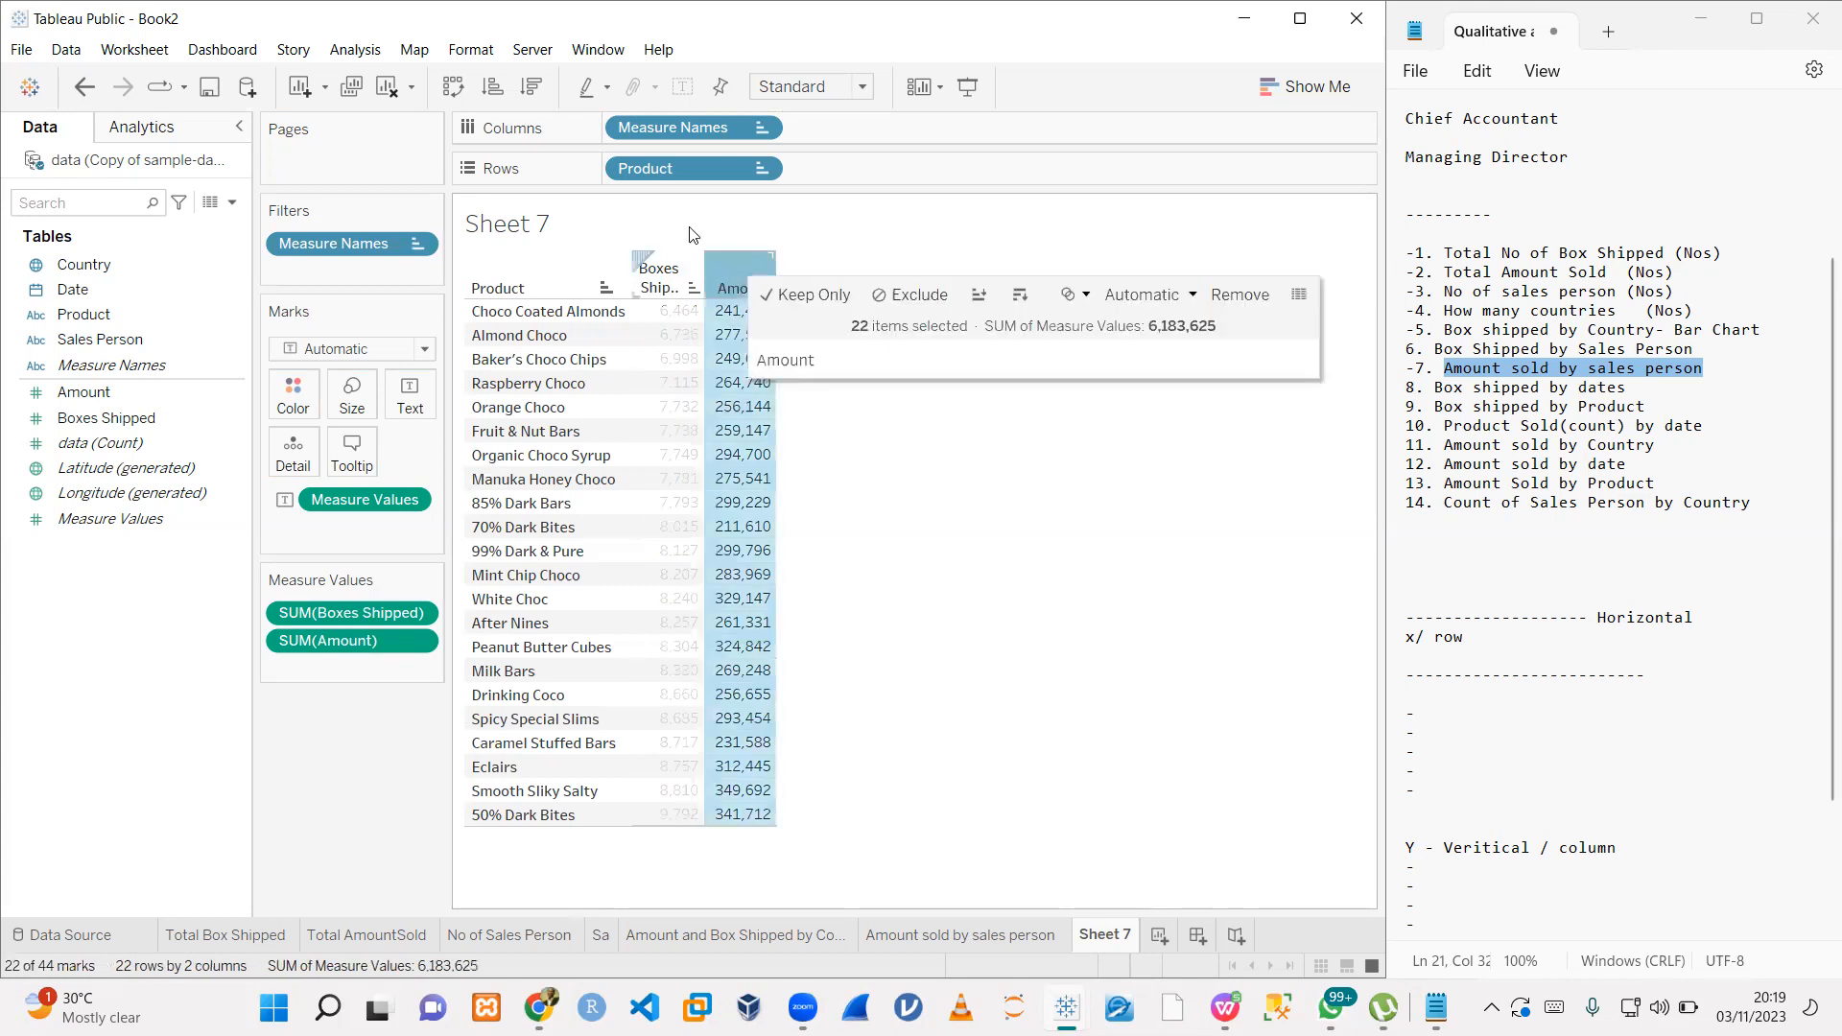
click(532, 87)
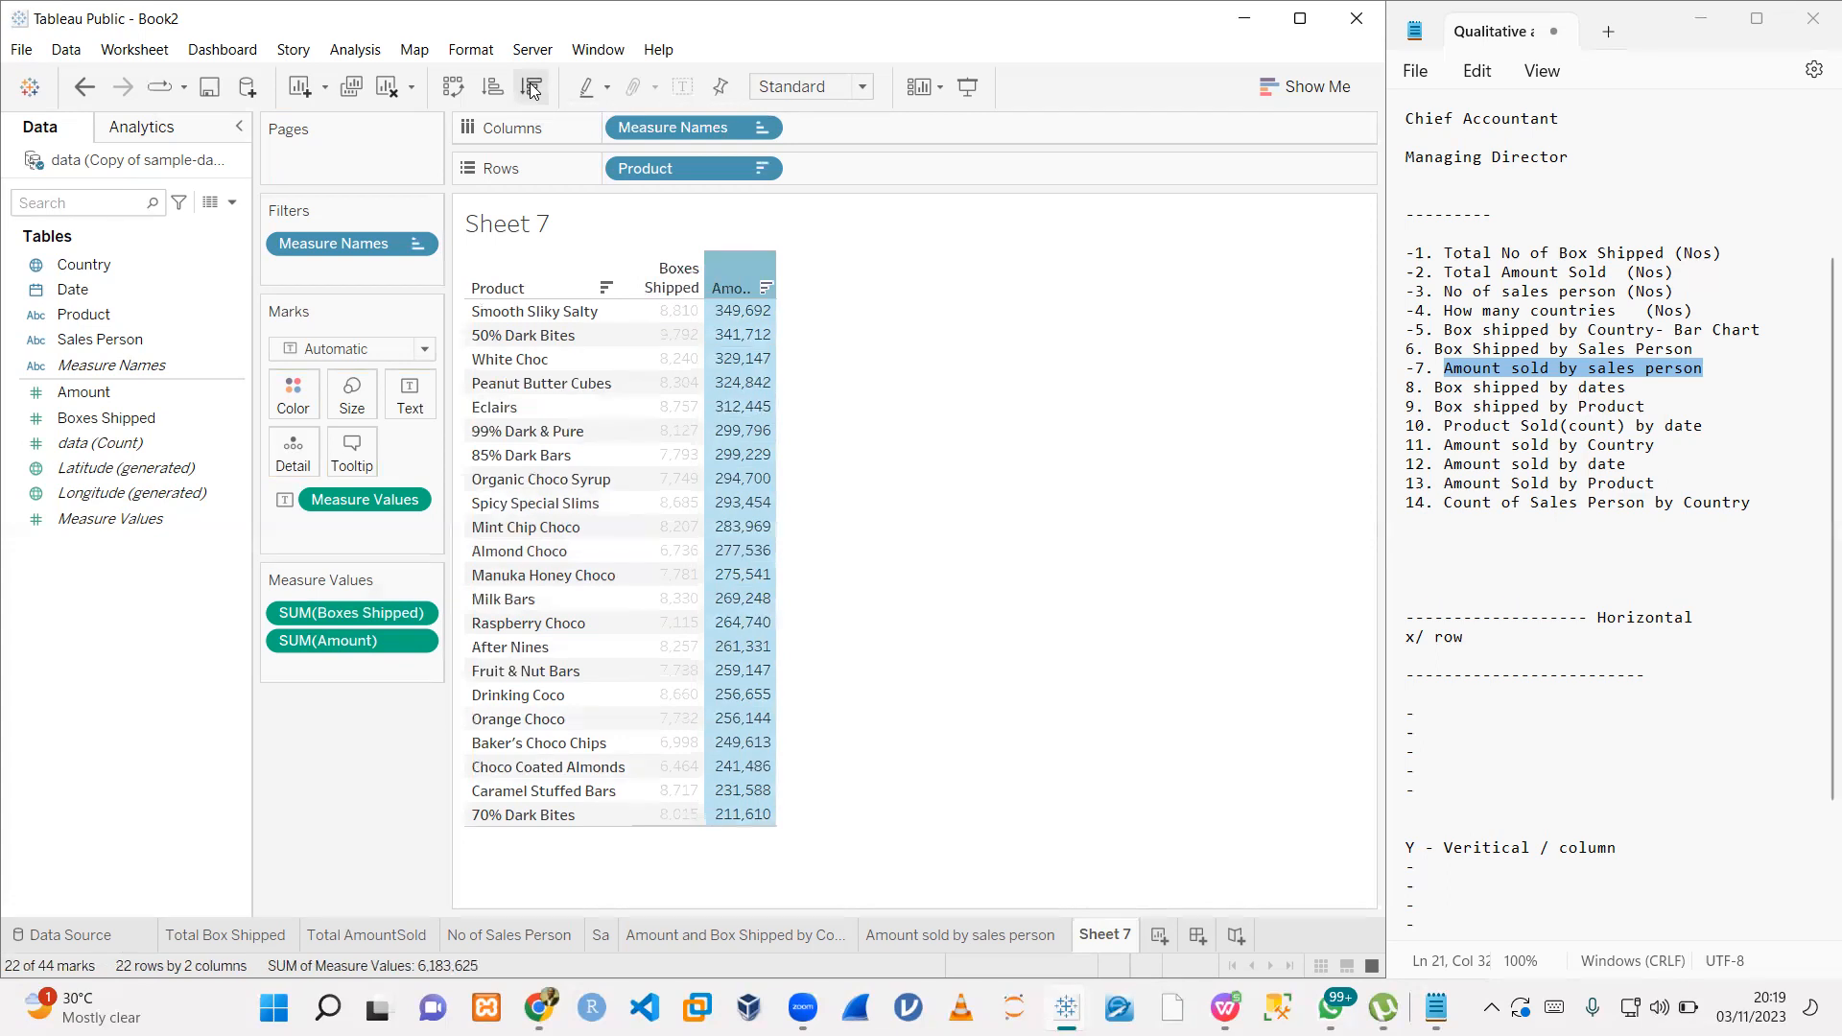
click(939, 470)
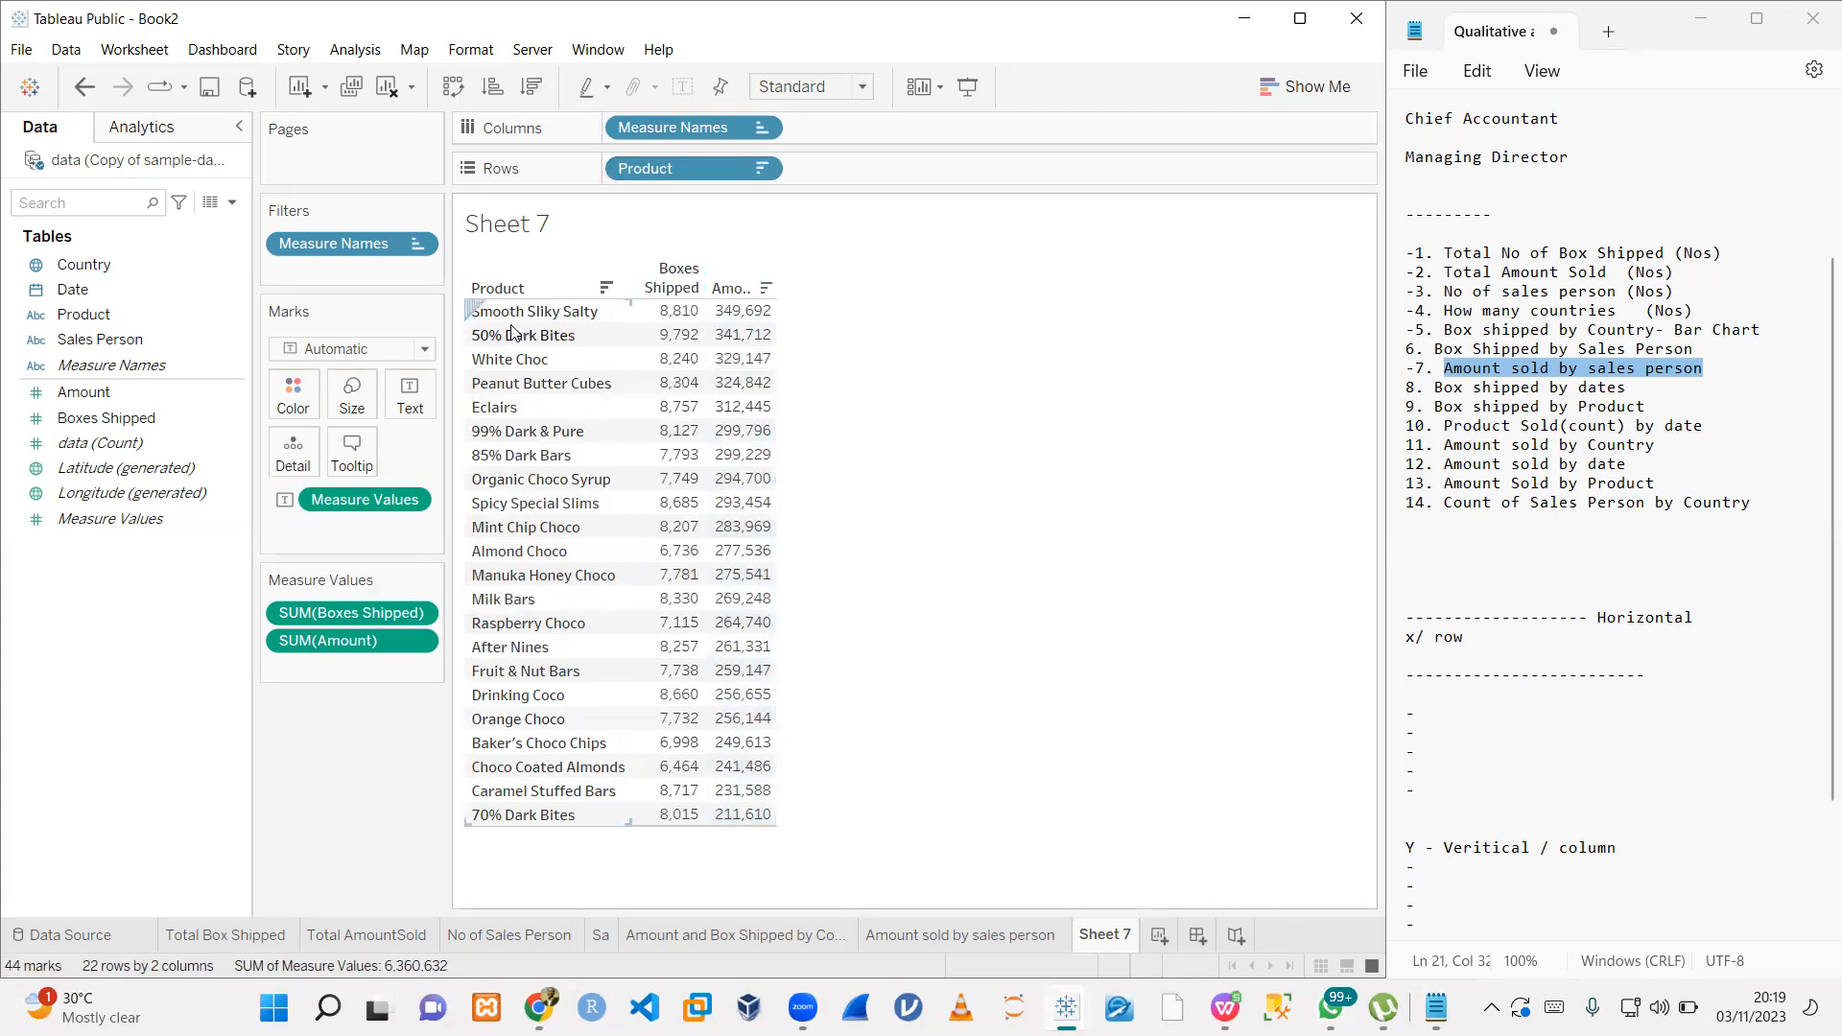
mouse_move(748, 317)
- Replace the sheet title text with "Box Shipped,Amount Sold by Products"
double_click(614, 226)
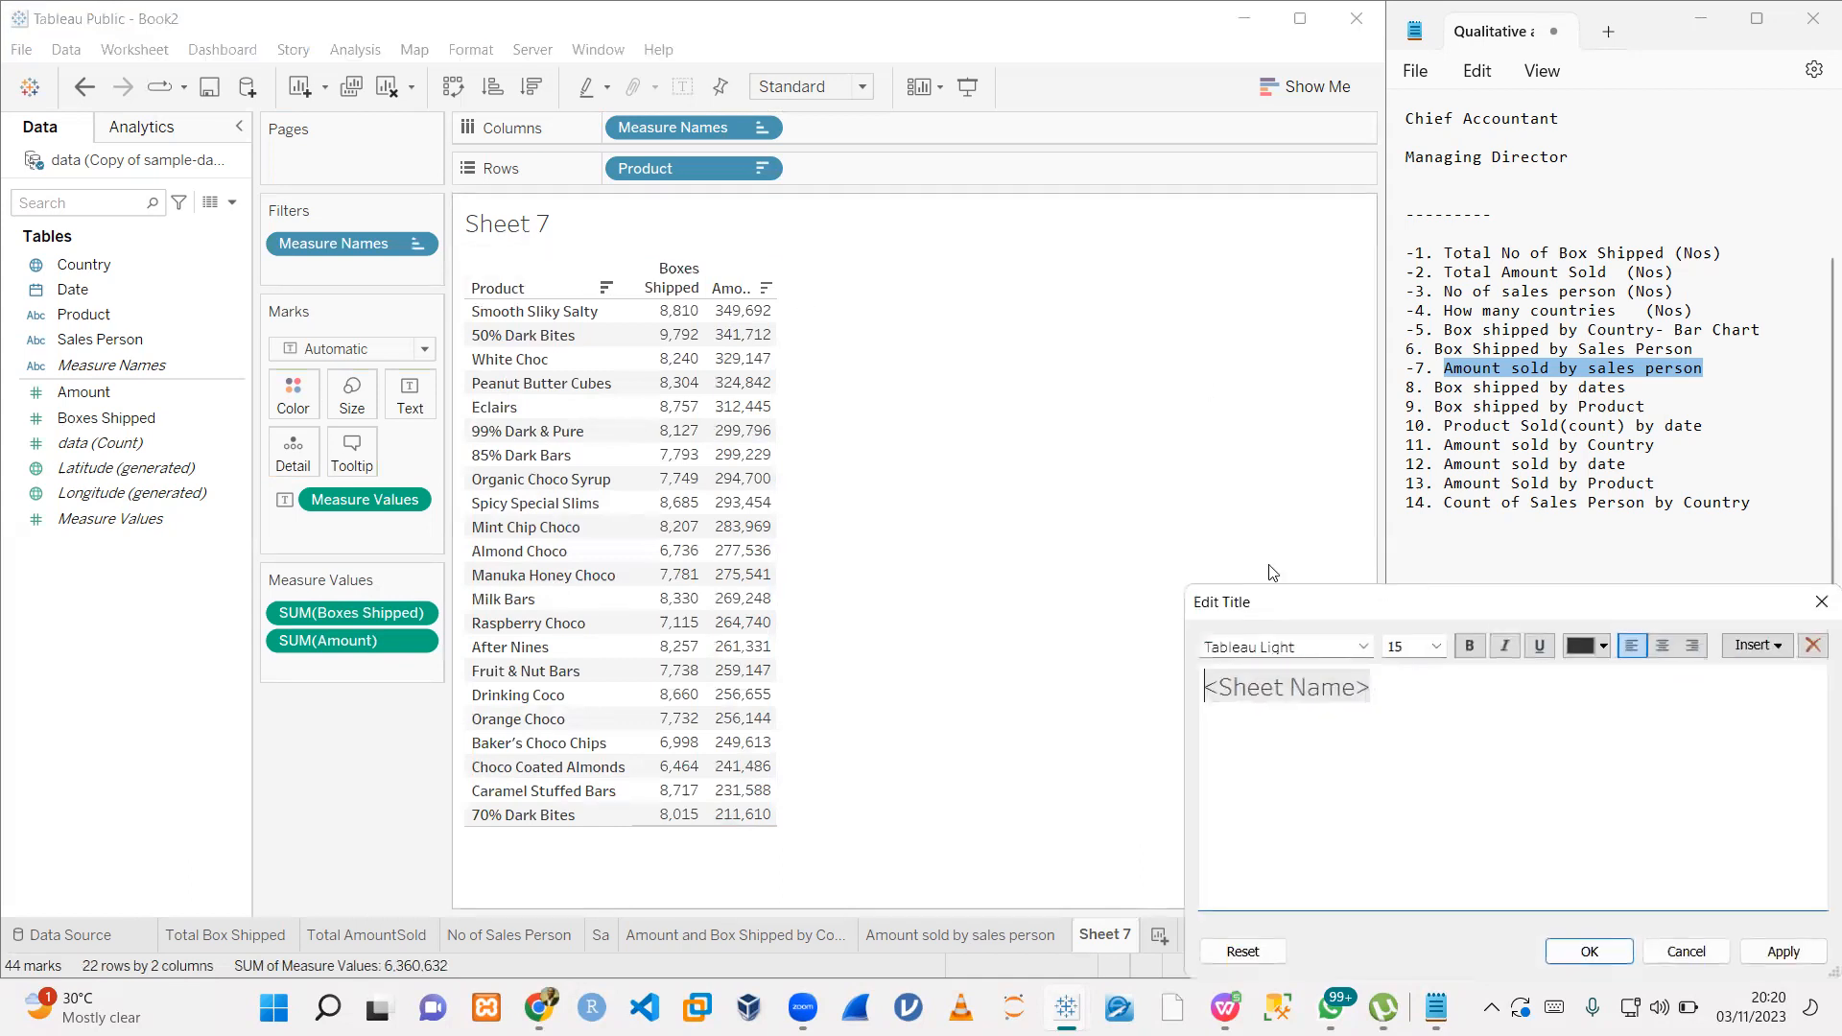
key(ctrl+a)
text(P)
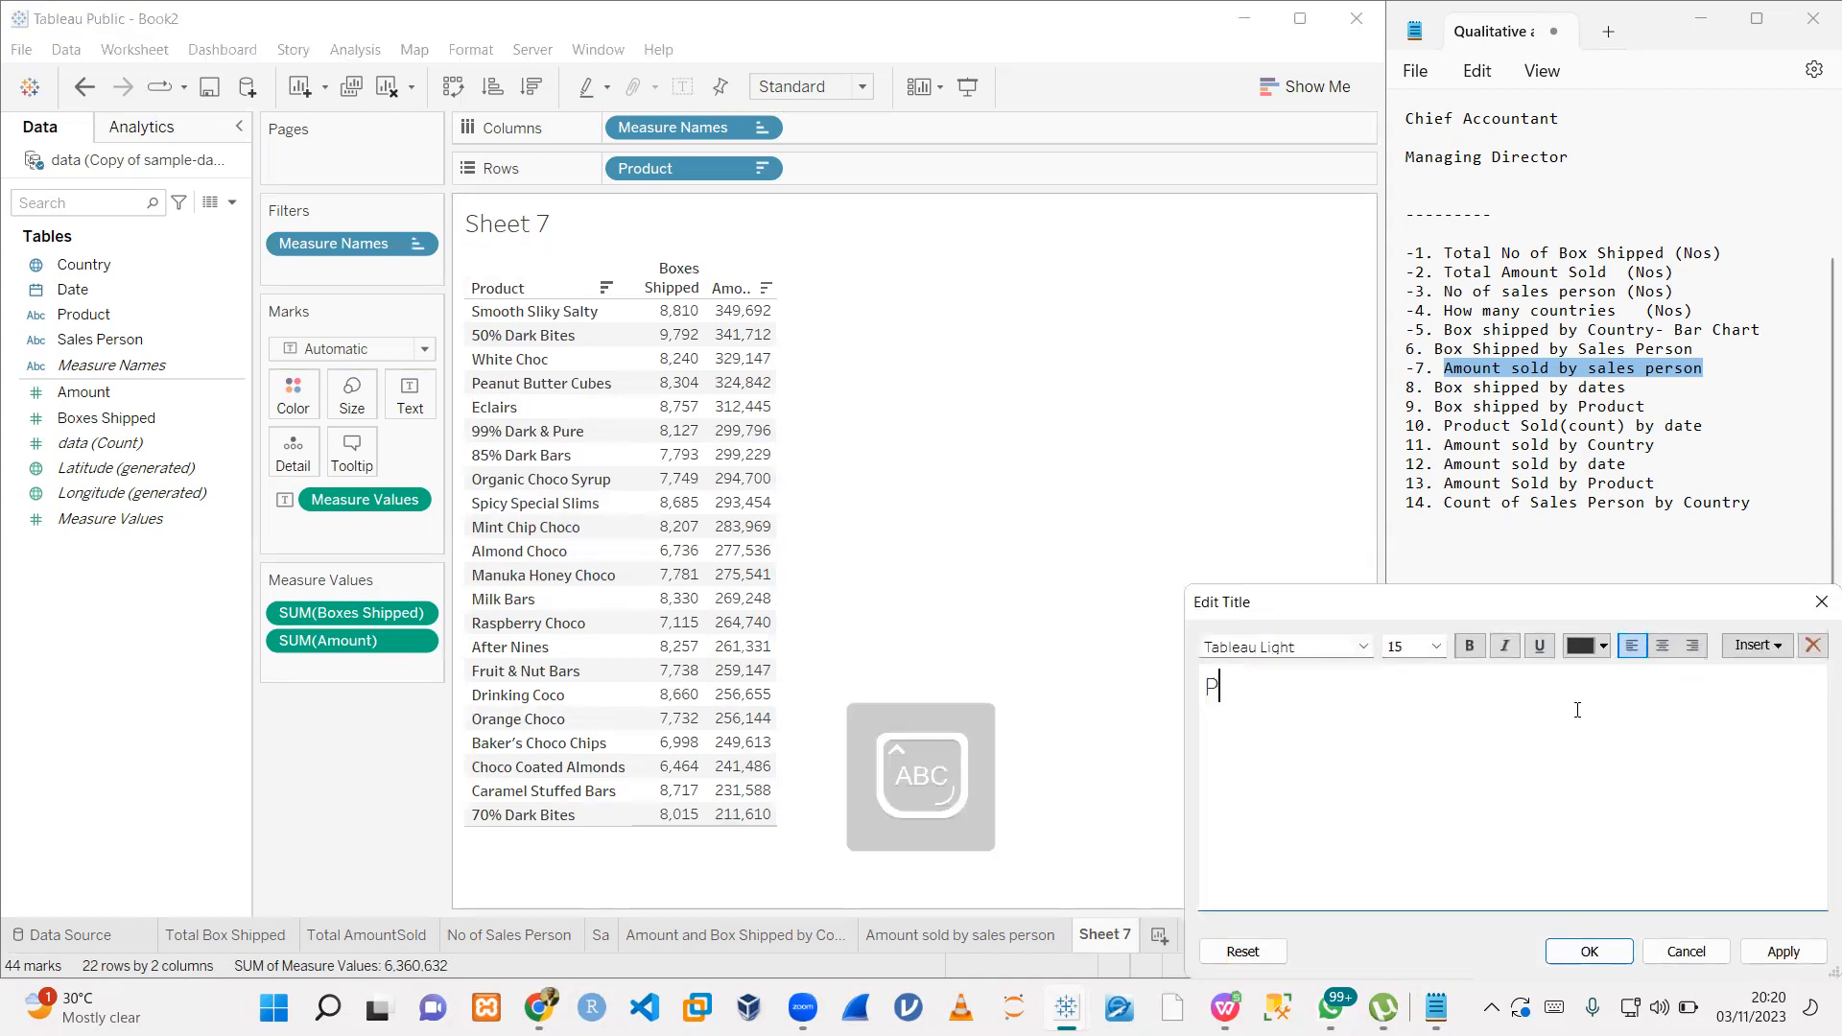
text(roduct S)
key(ctrl+a)
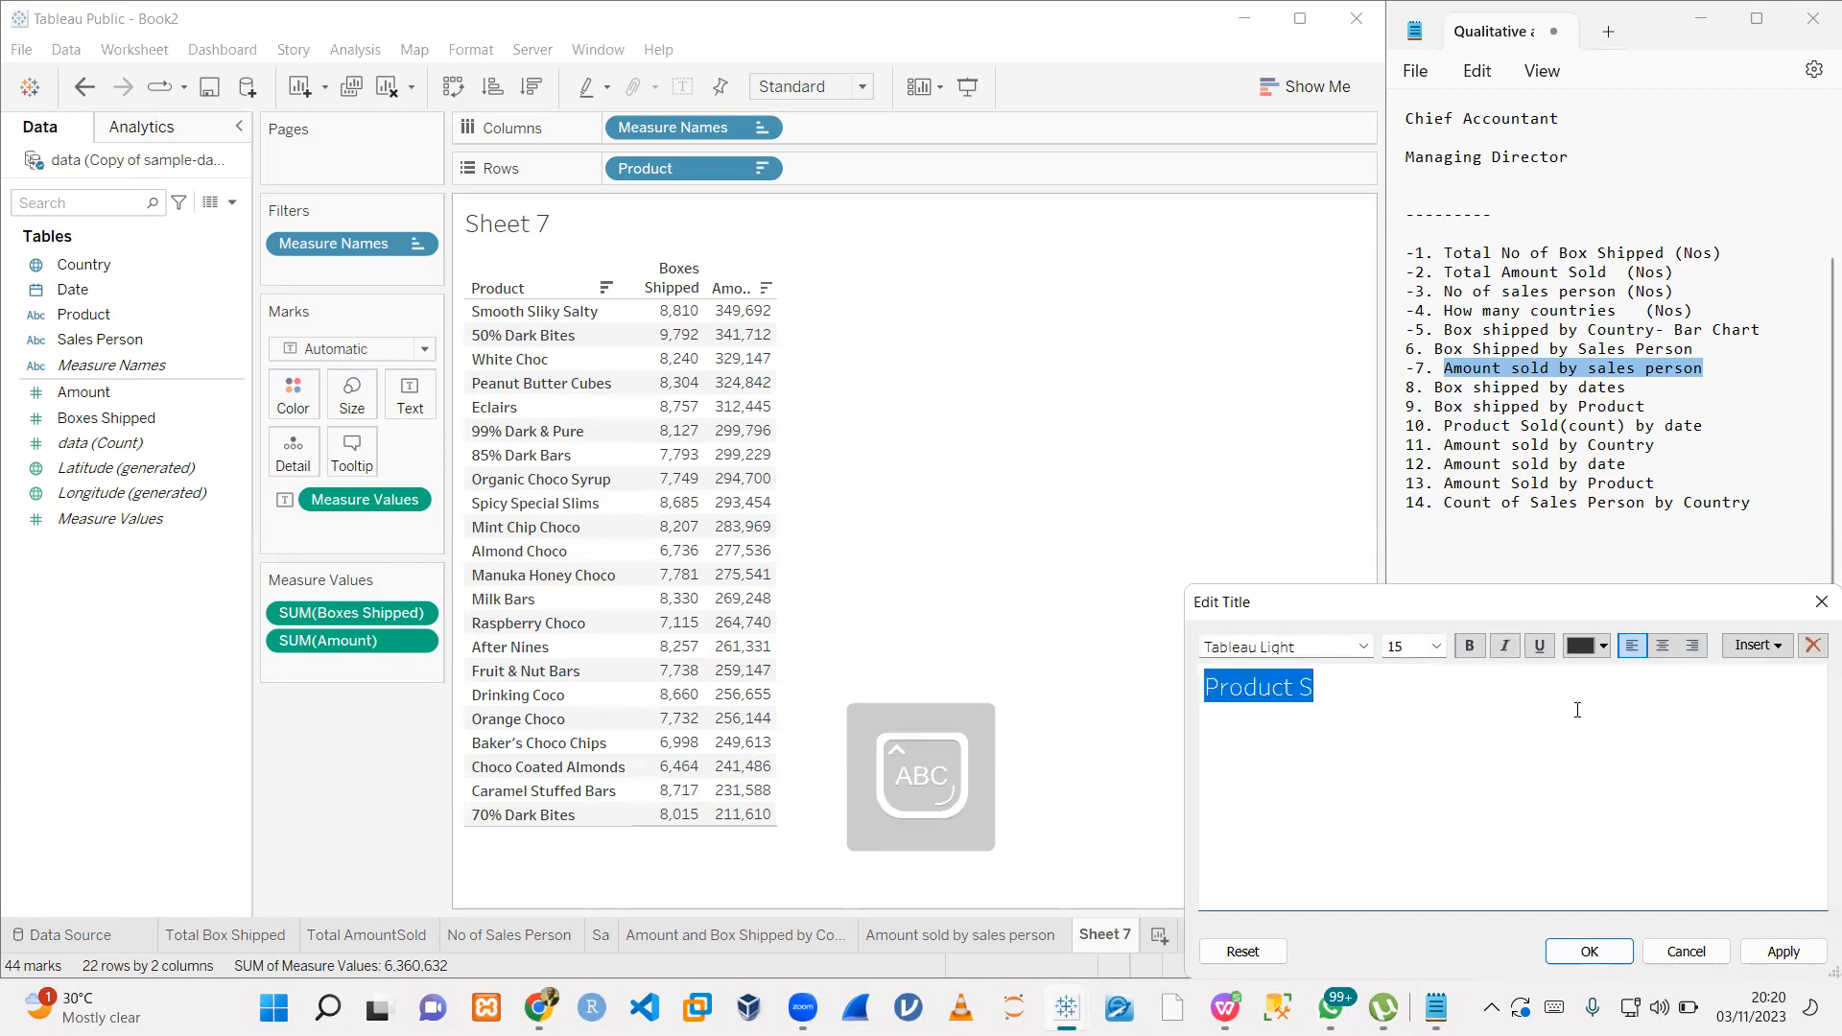
text(Box Shipped,)
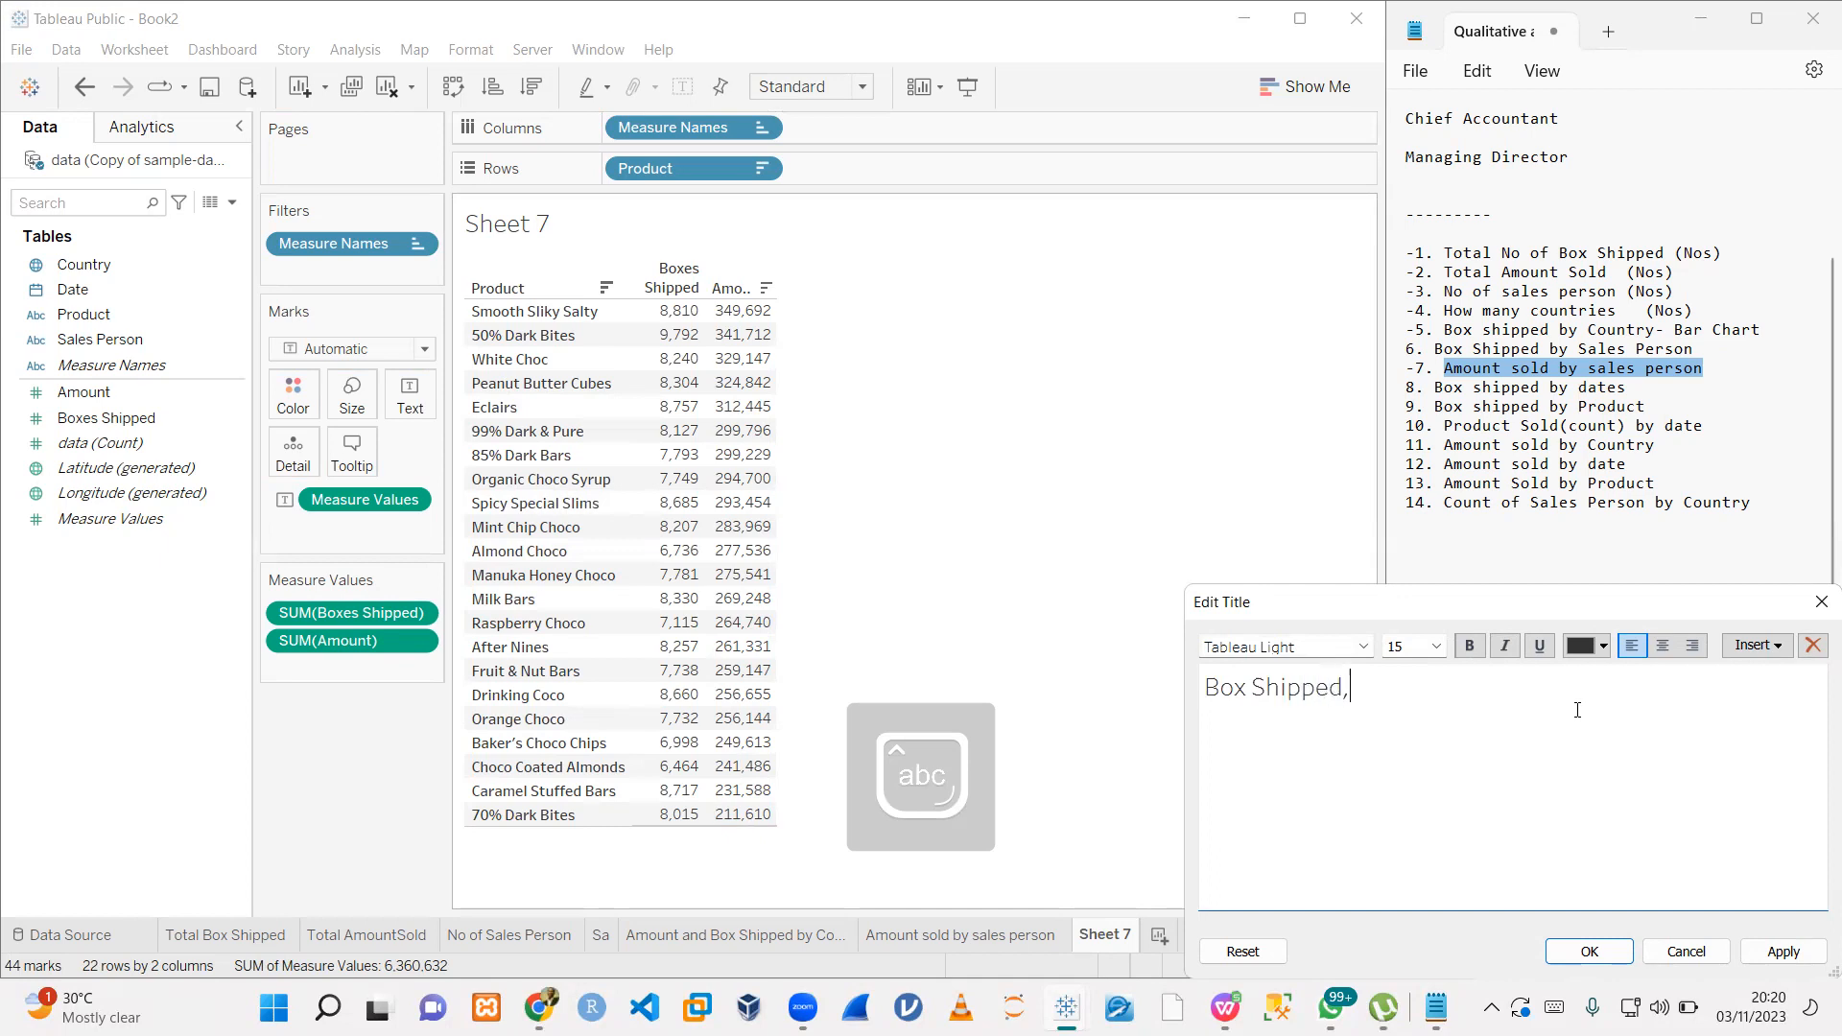
text(Amount Sold by Products)
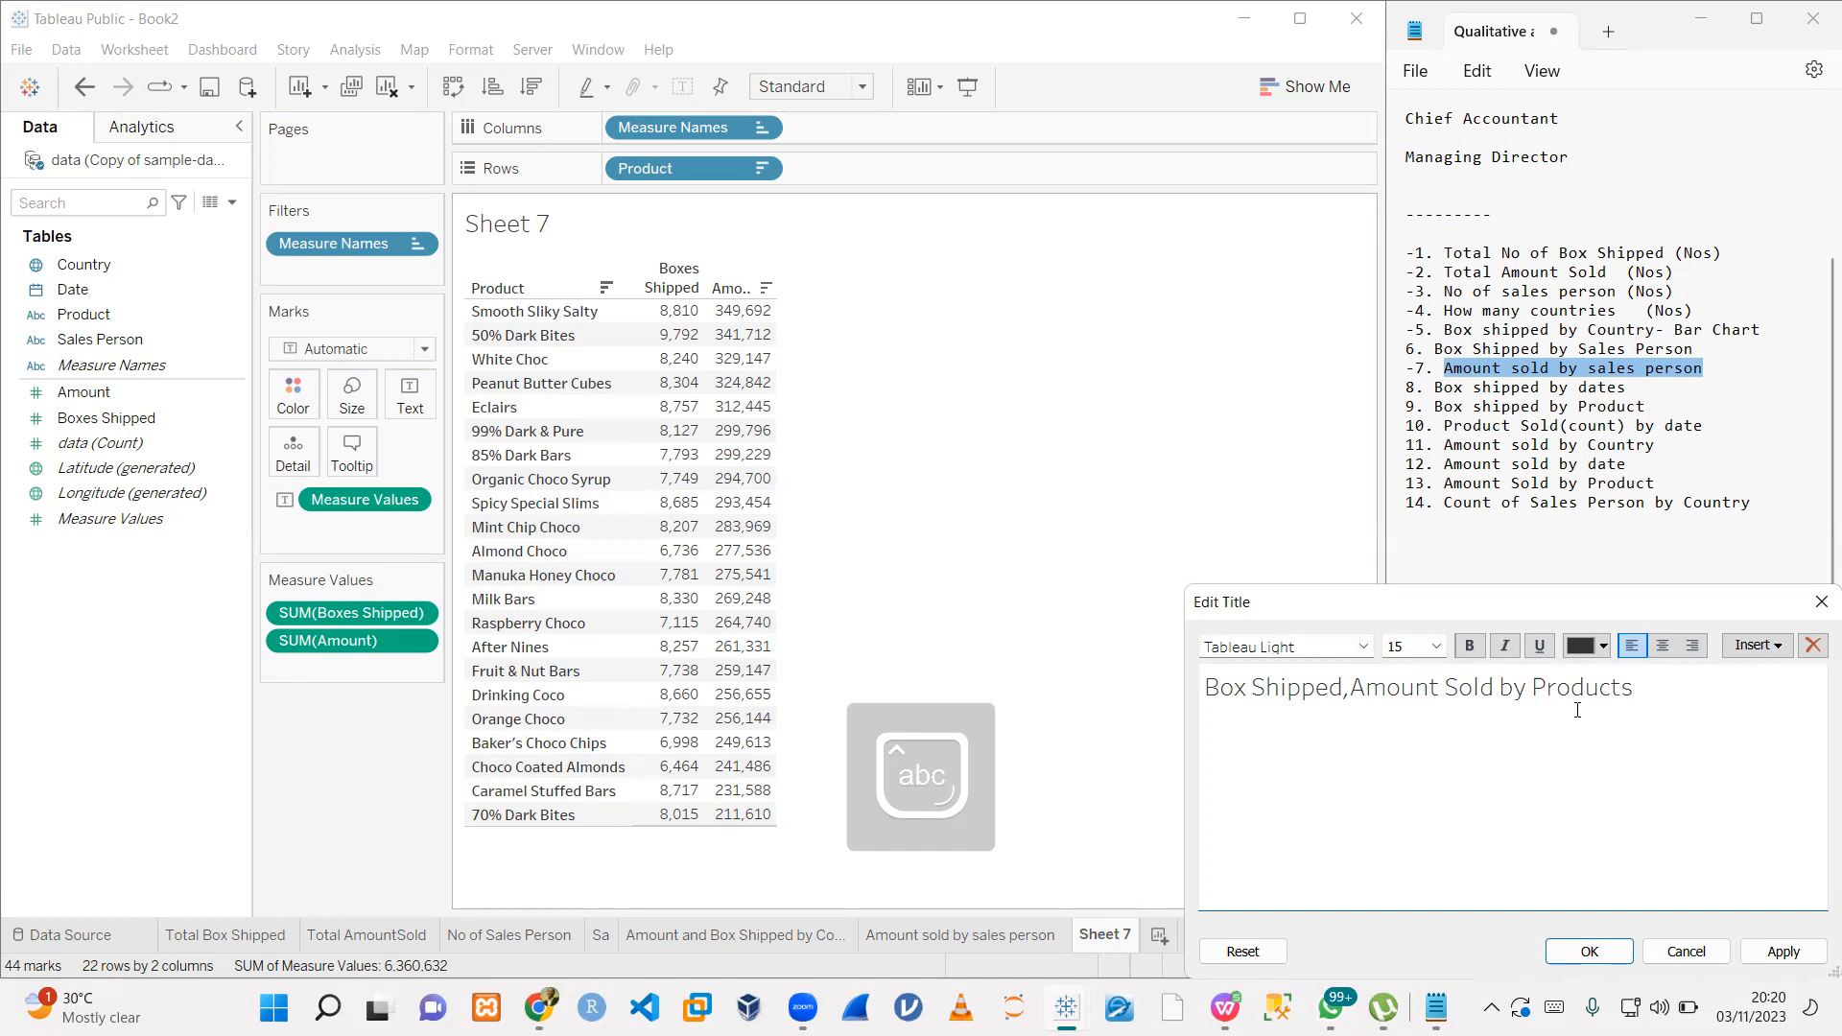
- Format the whole title as bold orange Tahoma at size 9 and apply it to the sheet
key(ctrl+a)
click(1296, 662)
key(ctrl+a)
click(1291, 652)
text(taho)
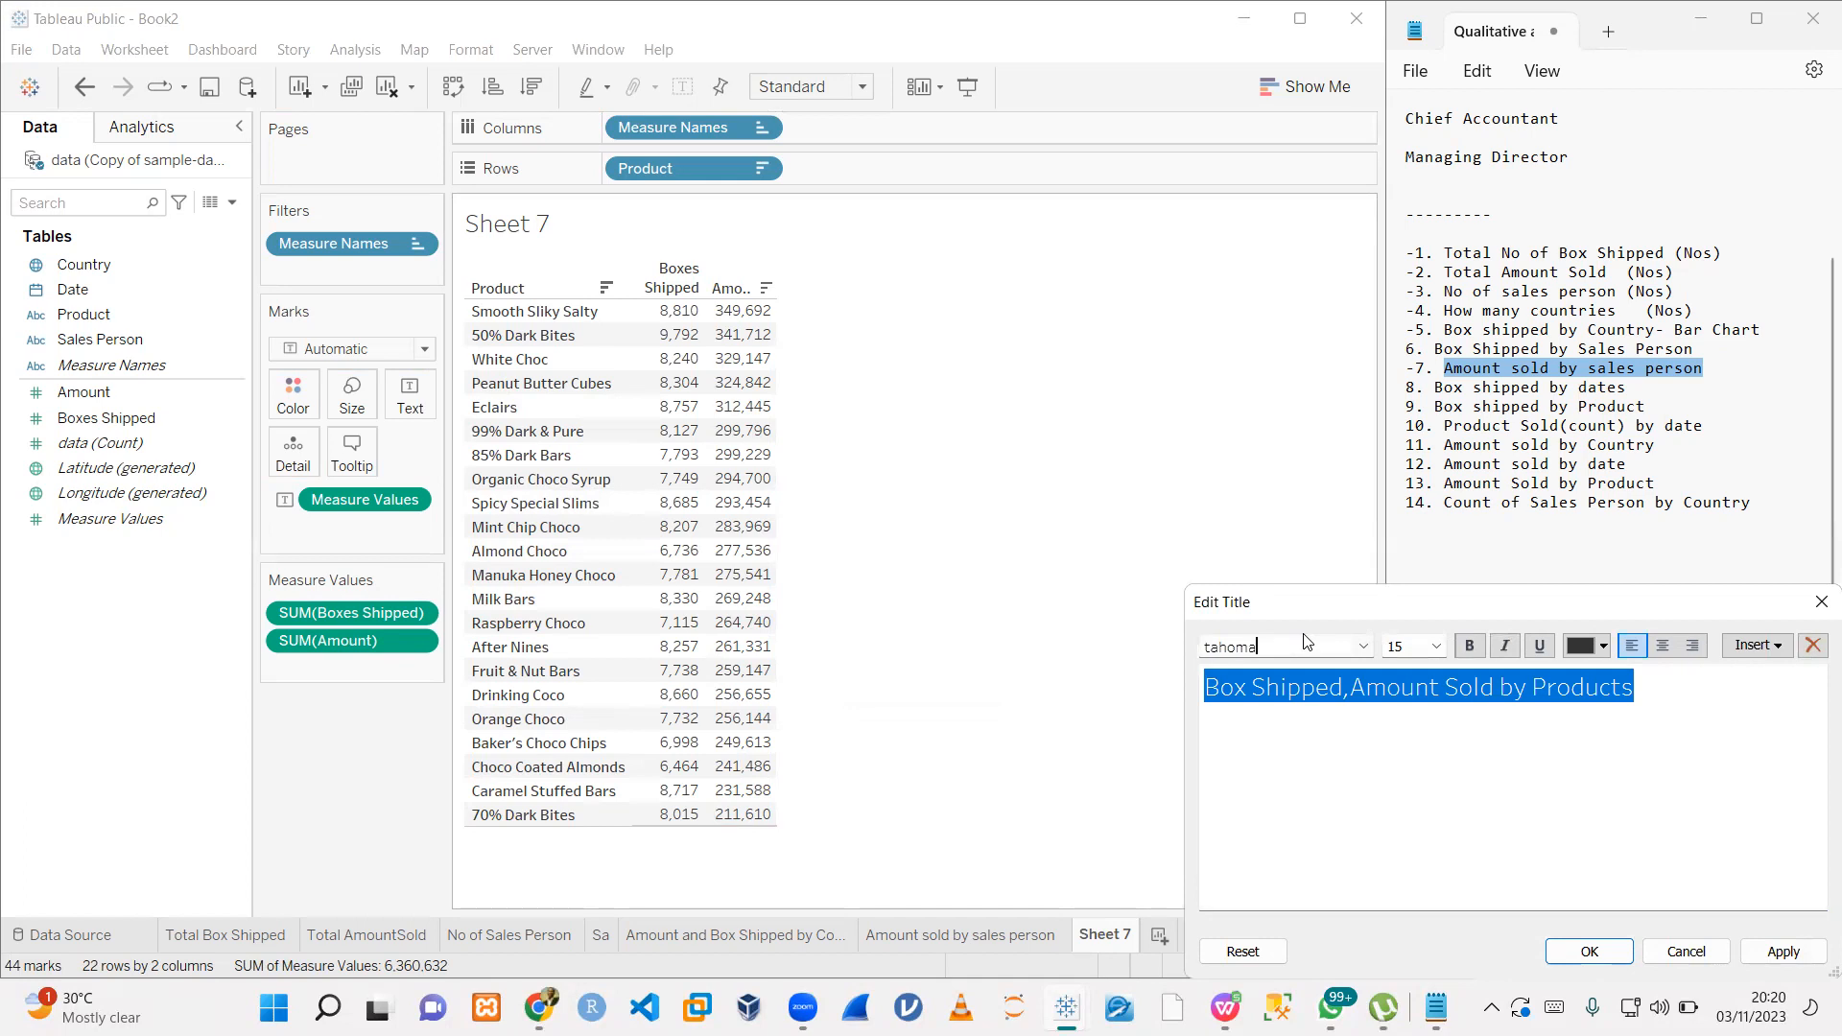
key(Return)
click(1417, 645)
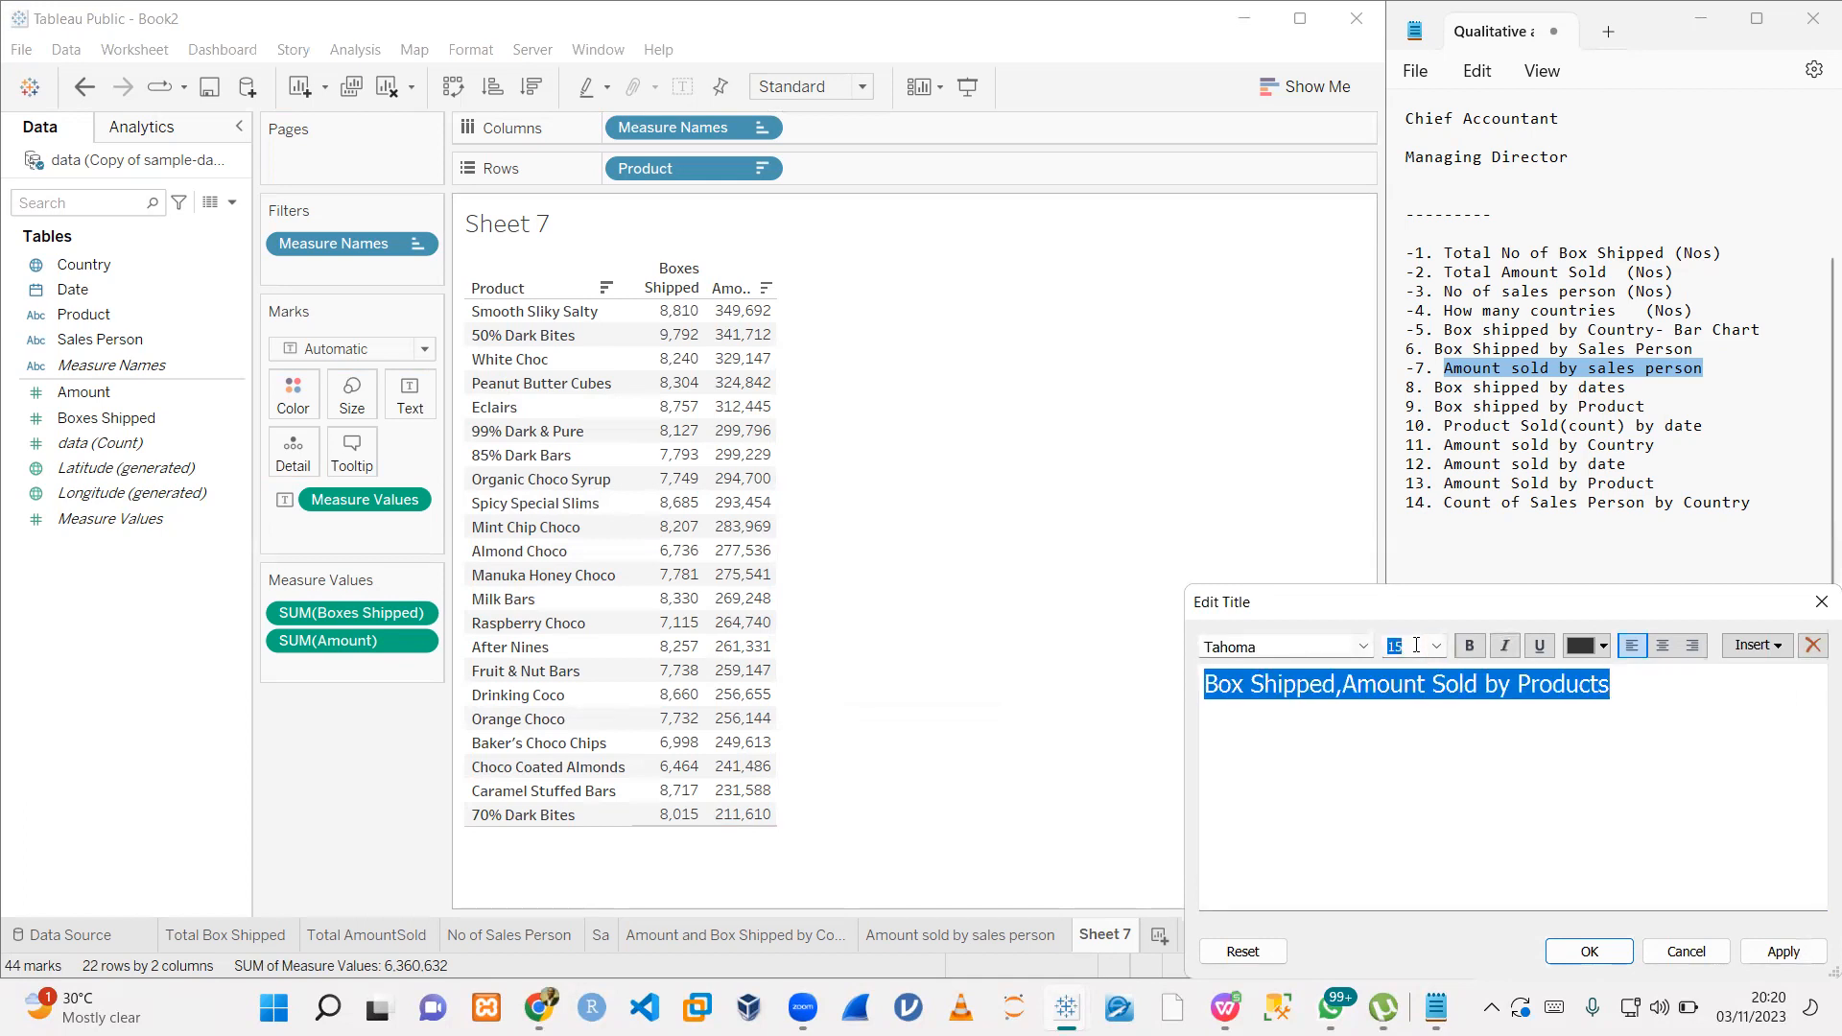
text(9)
click(1469, 645)
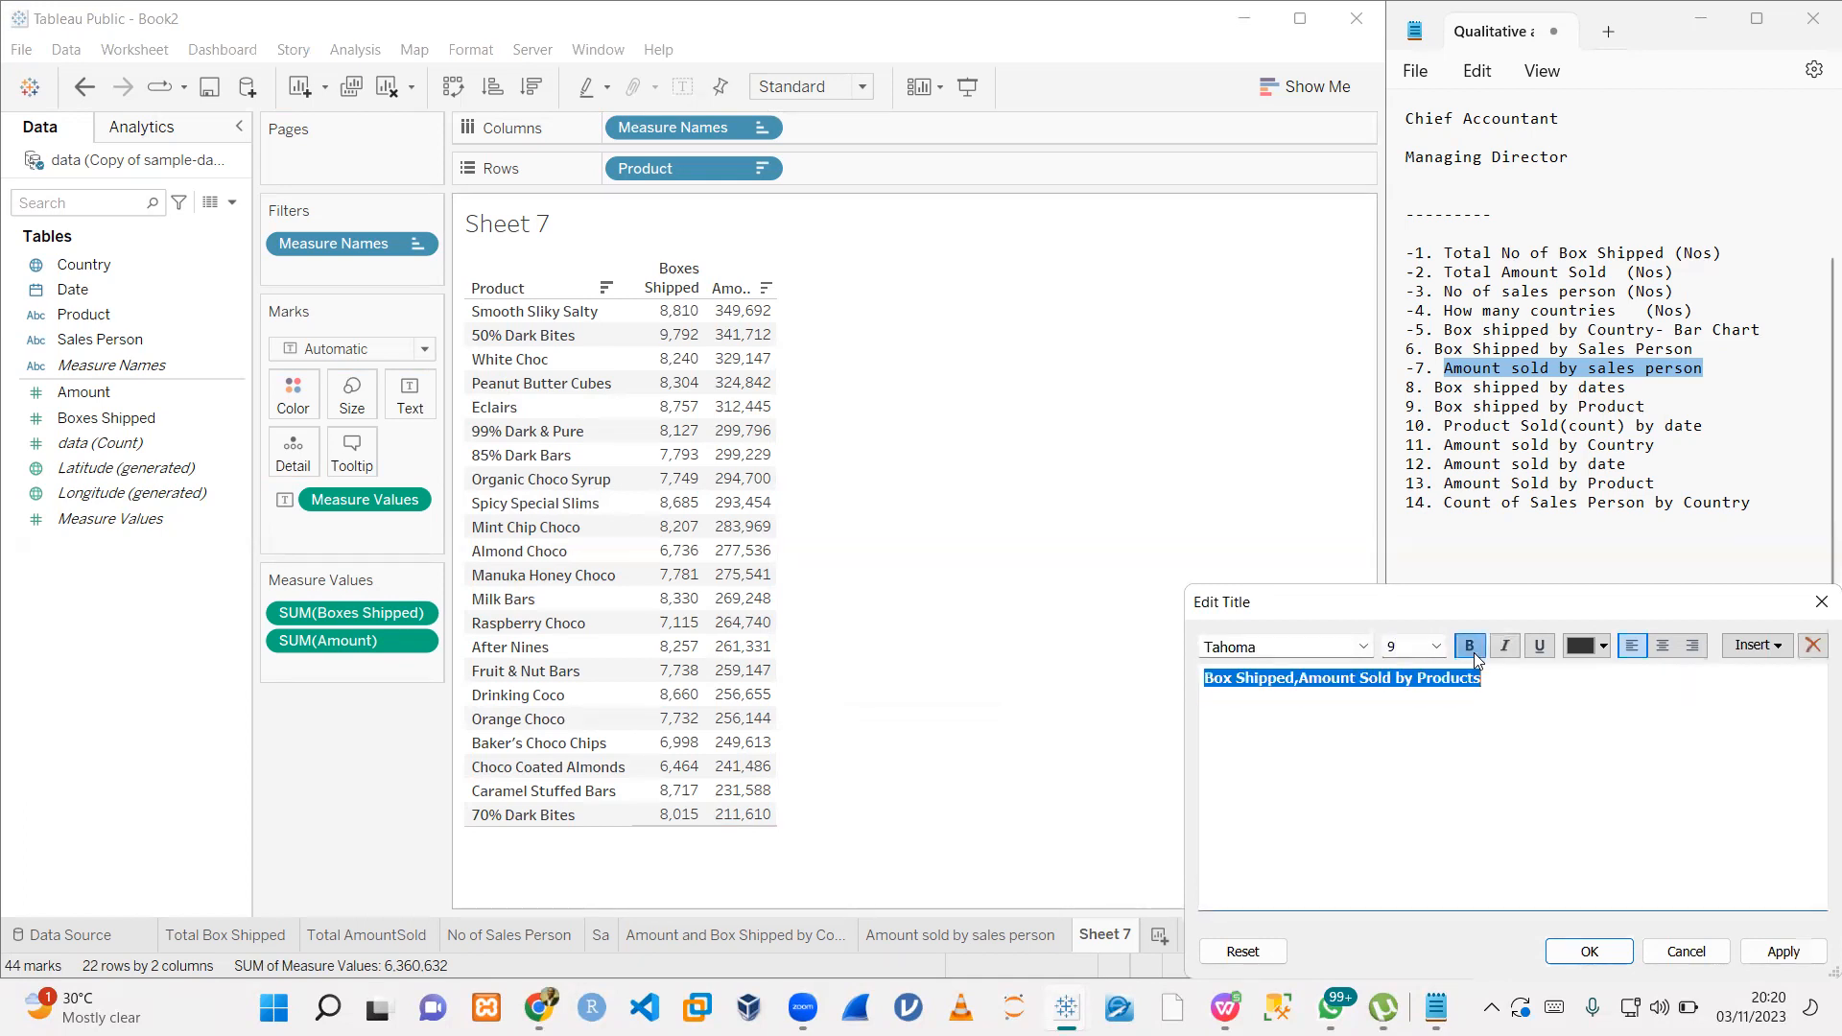
click(1601, 646)
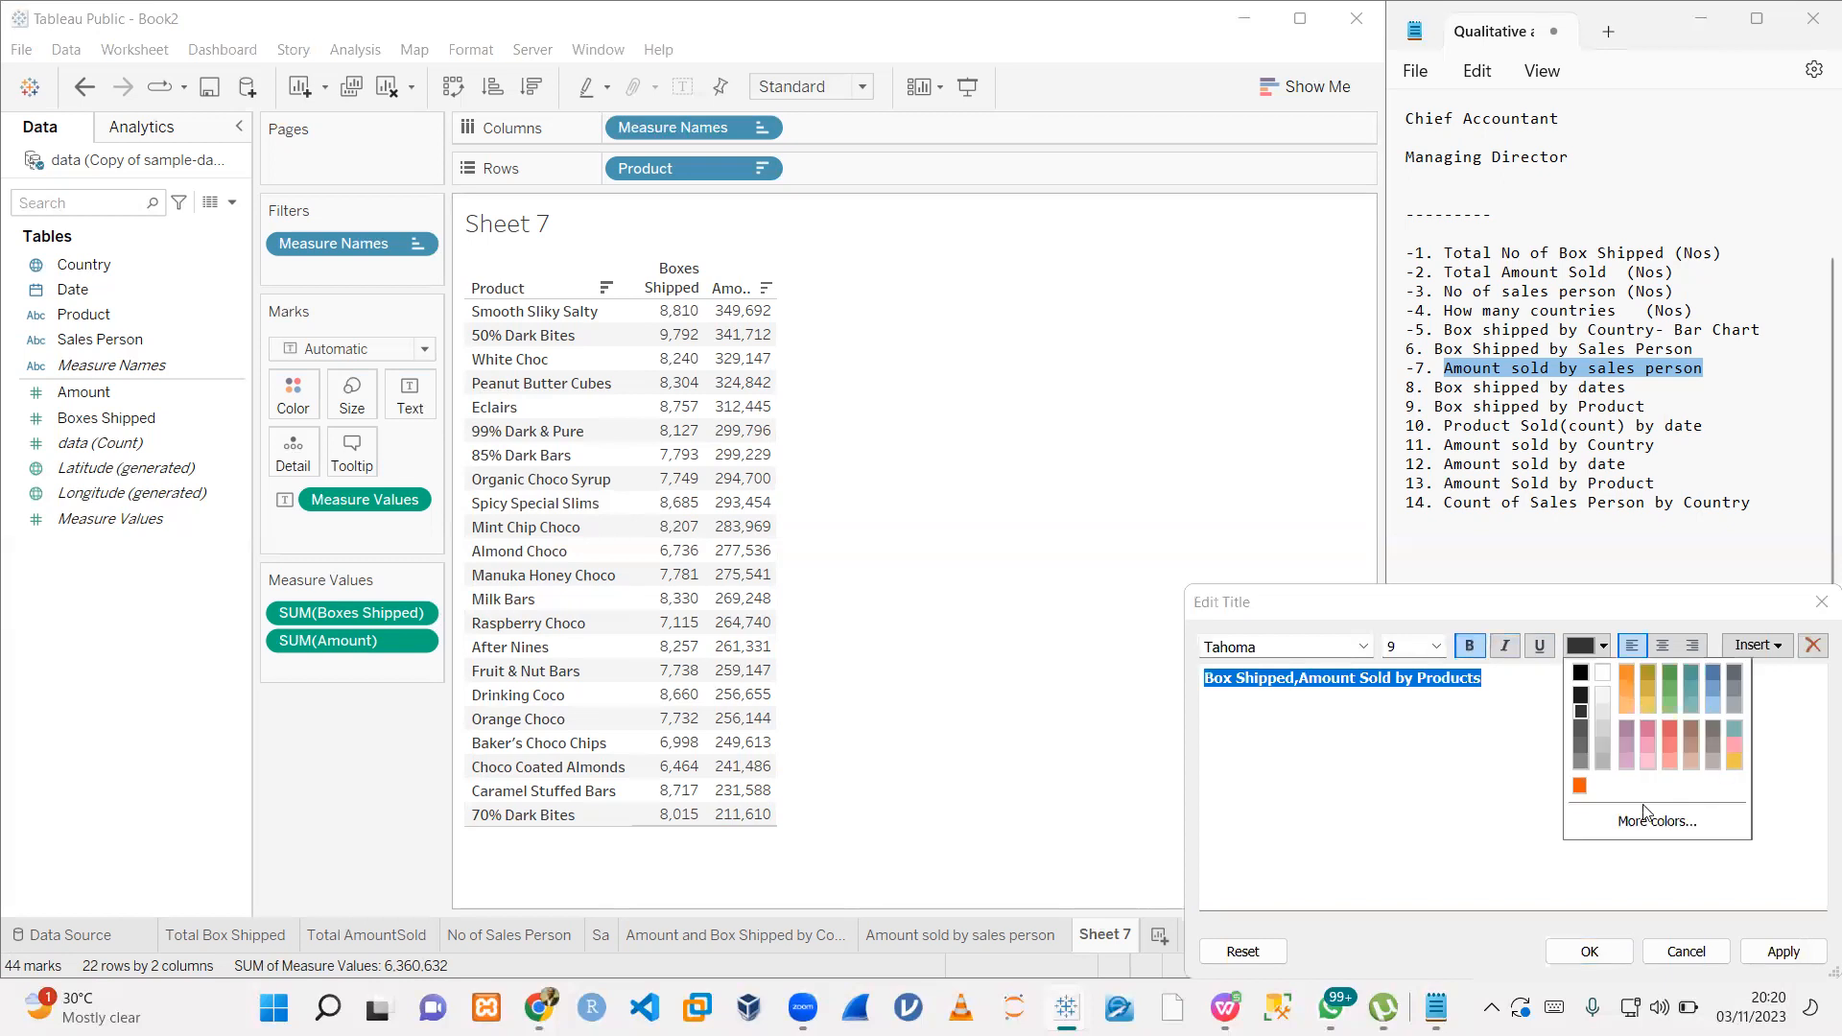
click(1580, 787)
click(1783, 951)
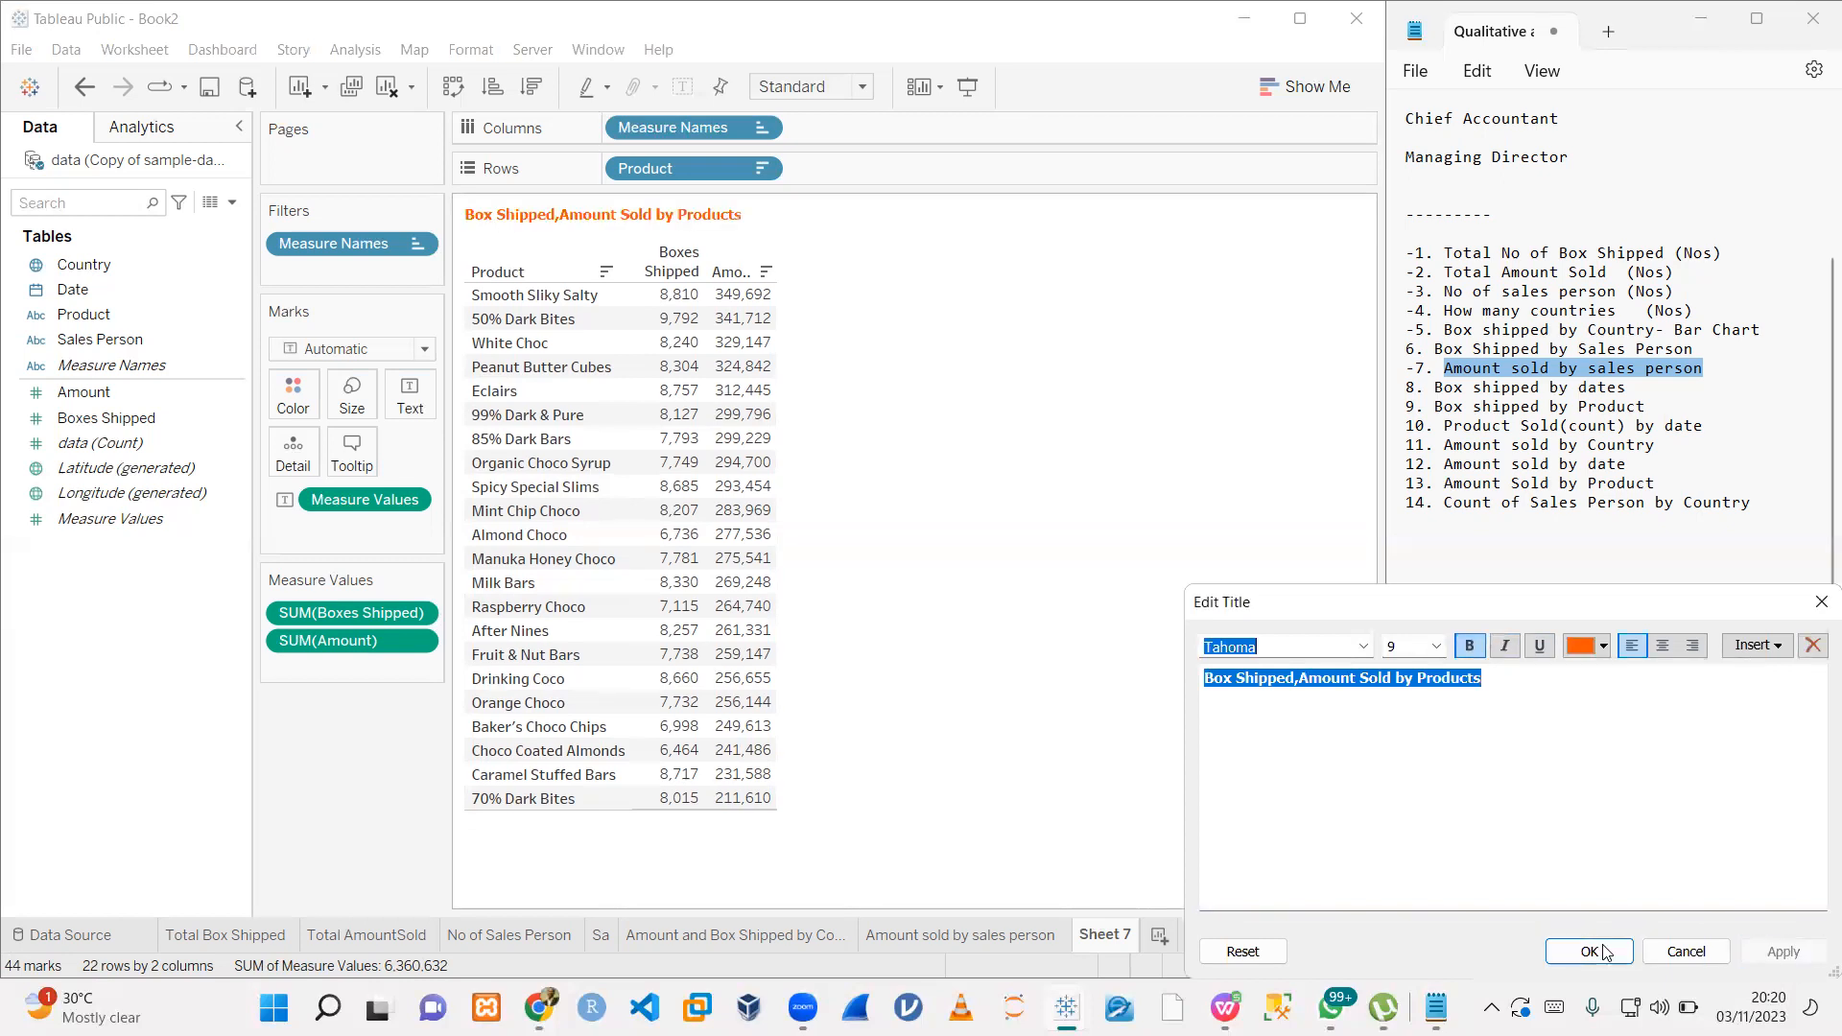
click(1590, 951)
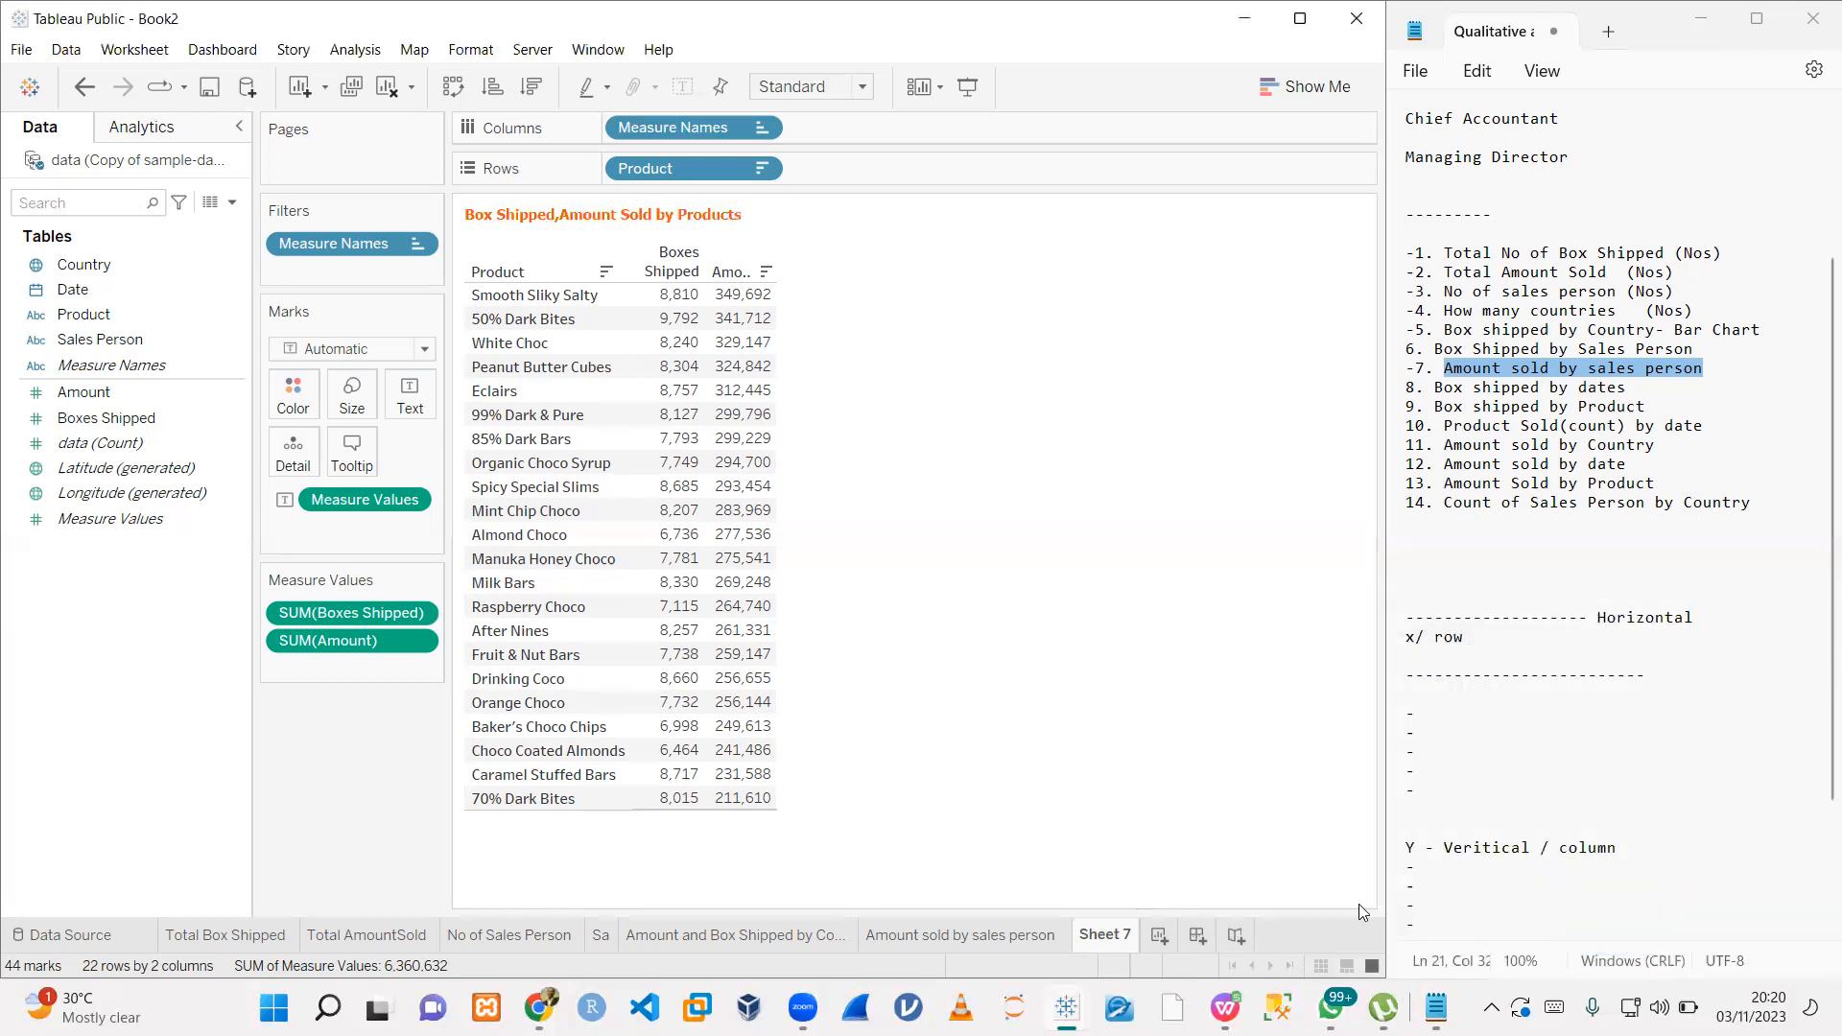
- Copy the title text and rename Sheet 7 as "Box Shipped,Amount Sold by Products"
double_click(695, 223)
key(ctrl+a)
key(ctrl+c)
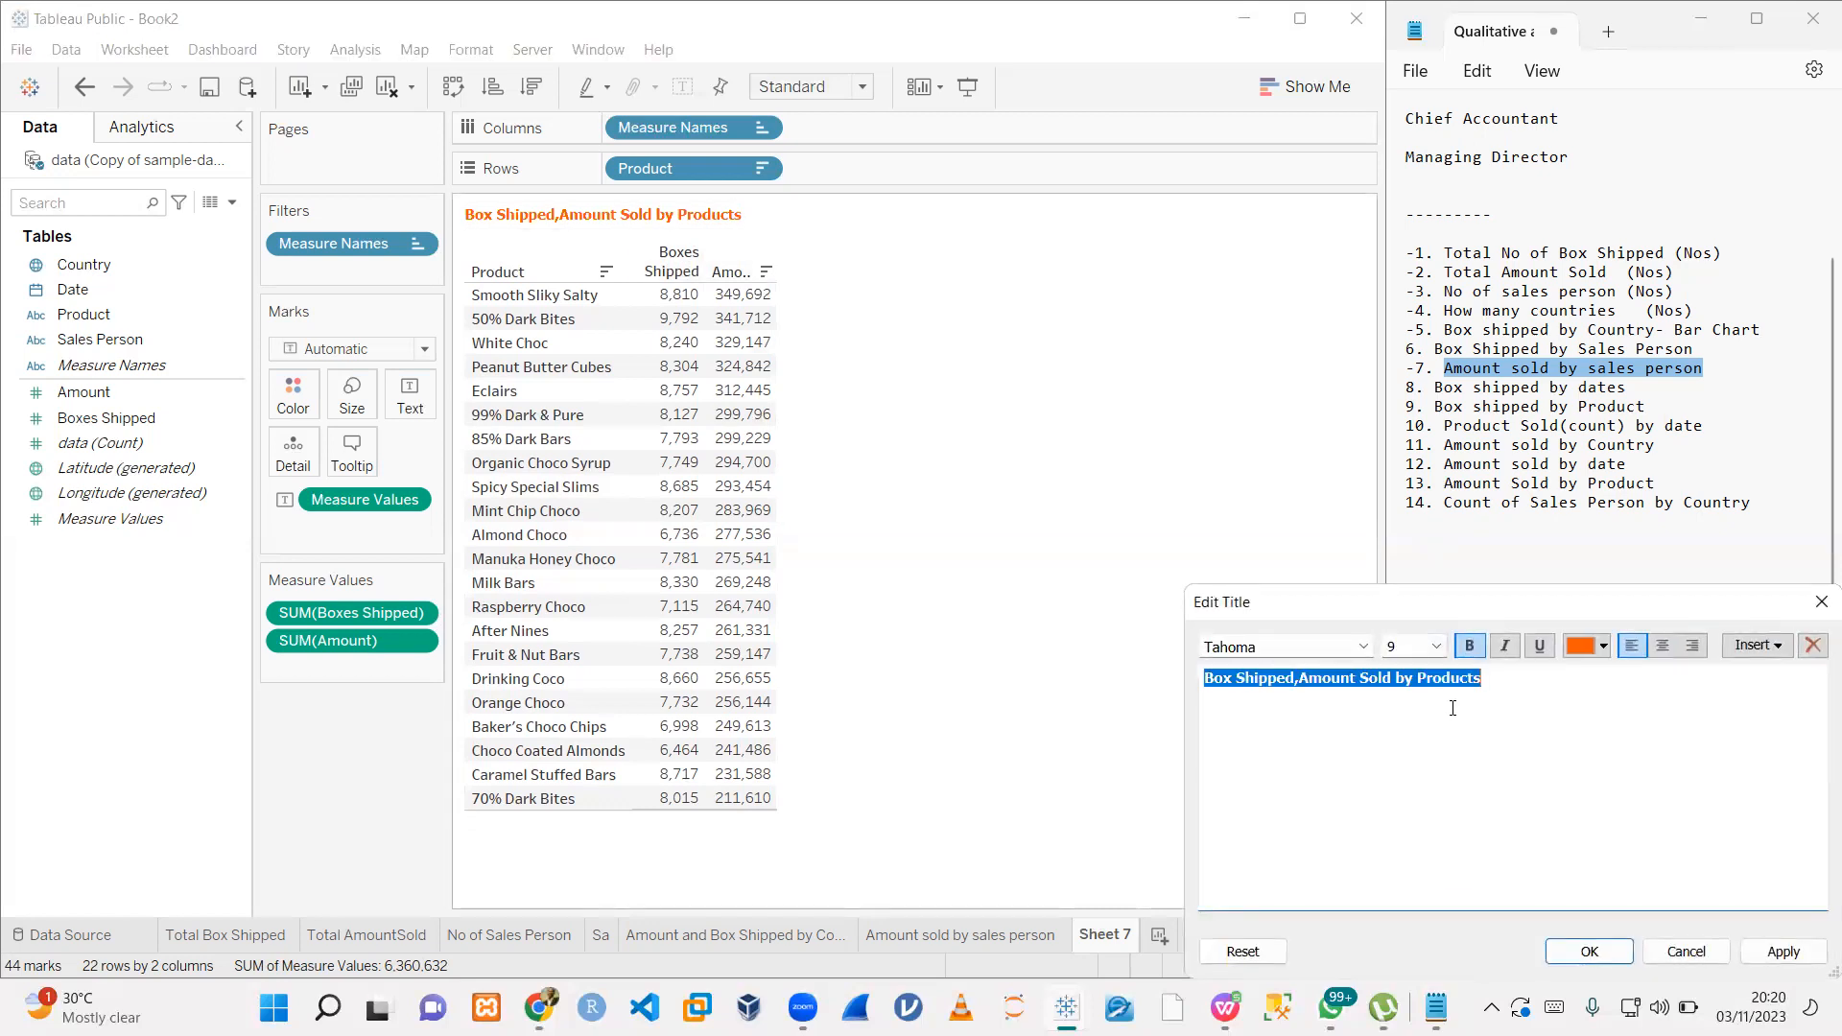
click(1588, 951)
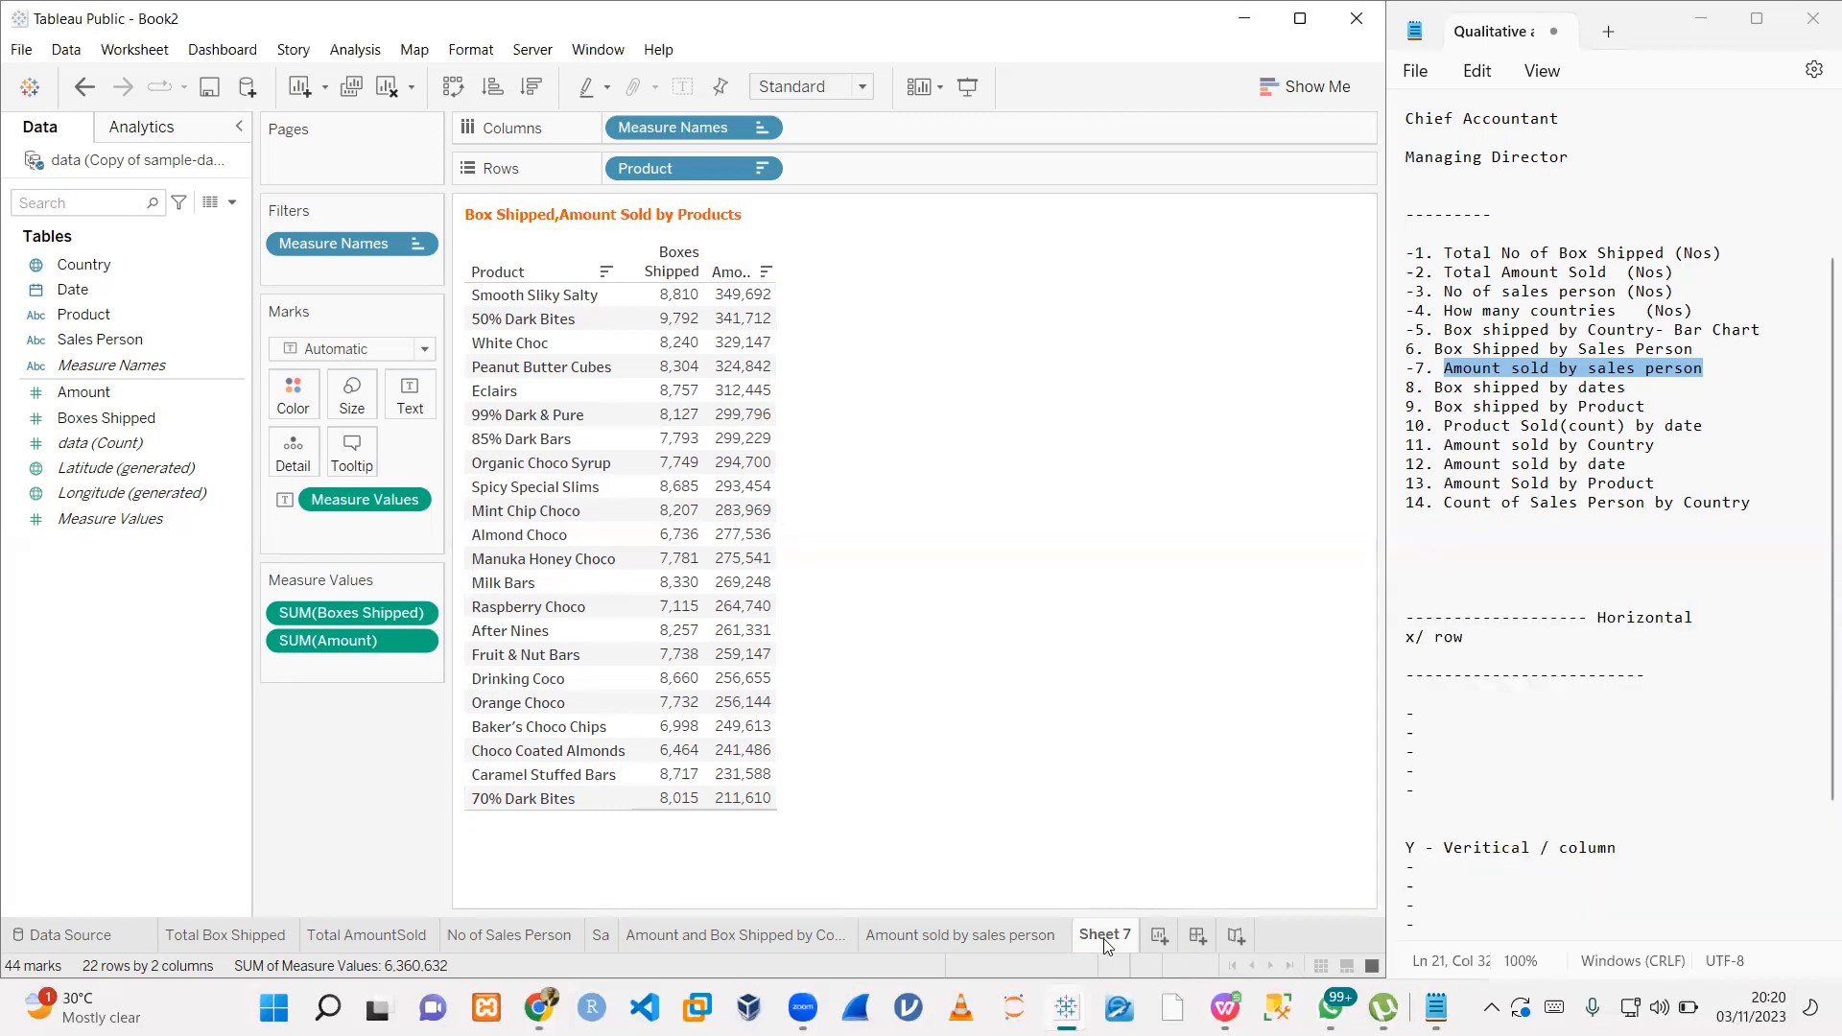
right_click(1106, 934)
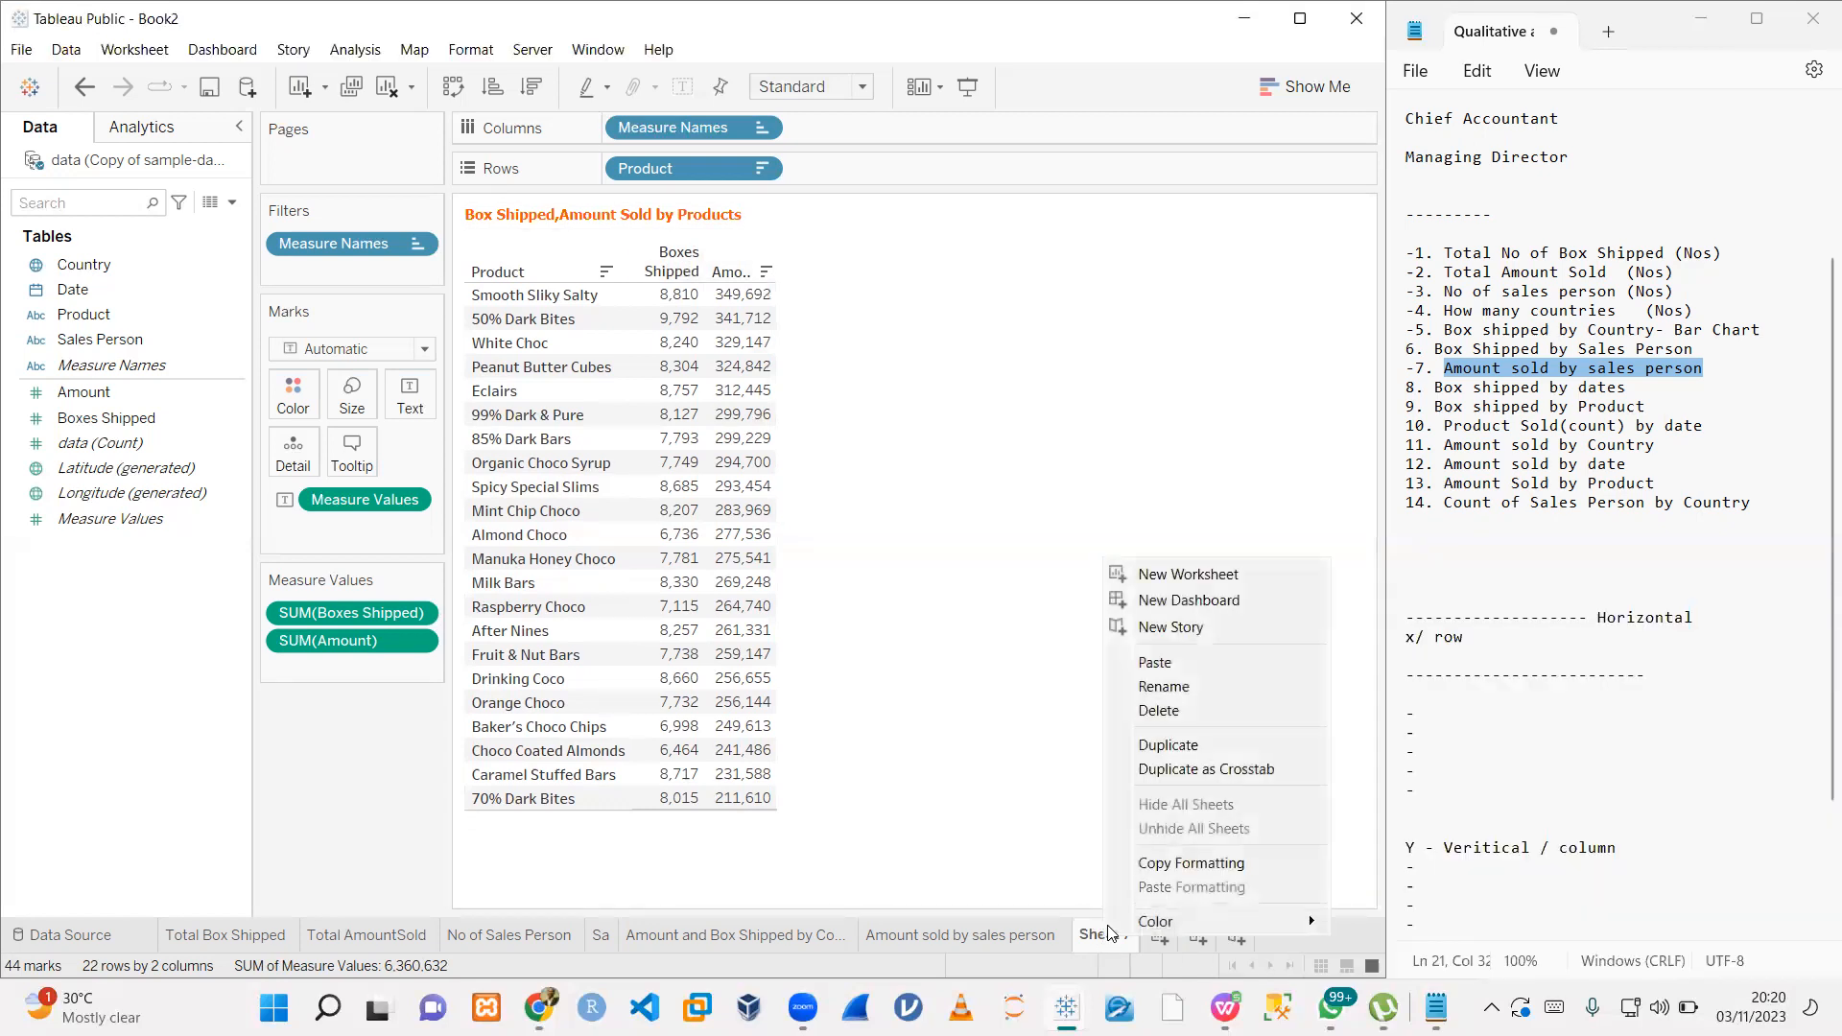
click(1188, 686)
key(ctrl+v)
key(Return)
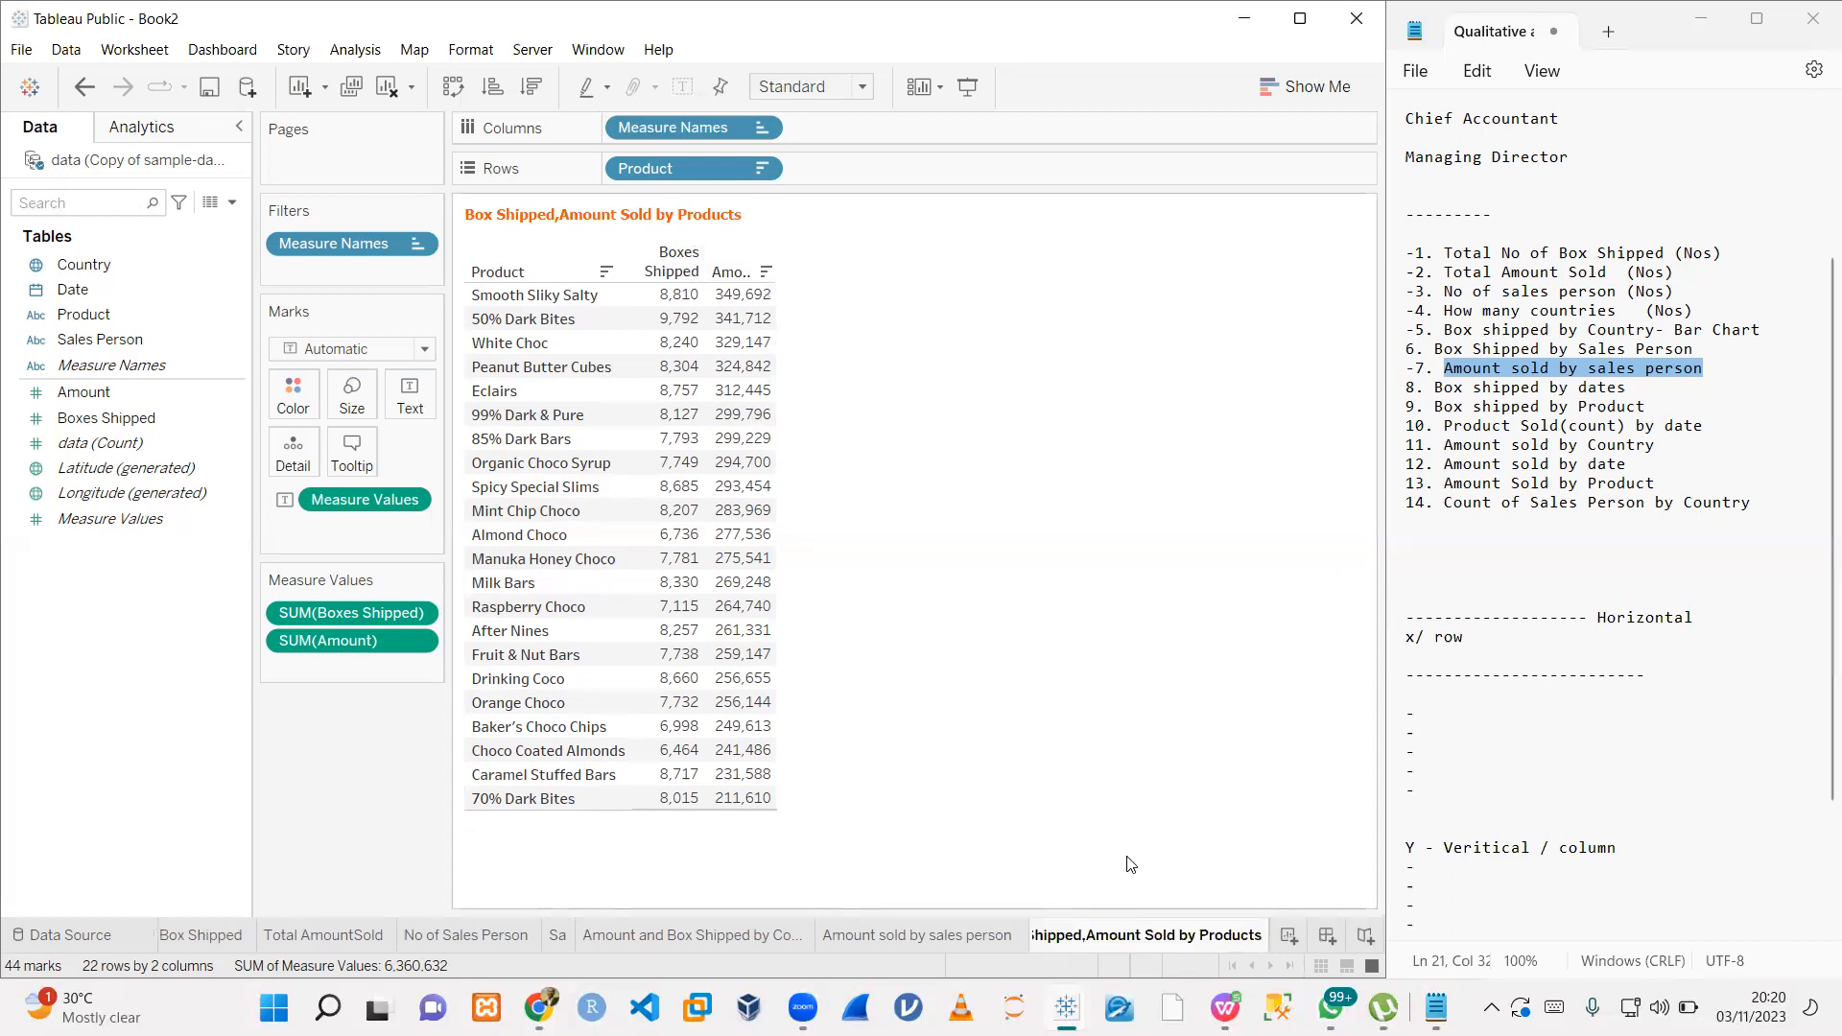
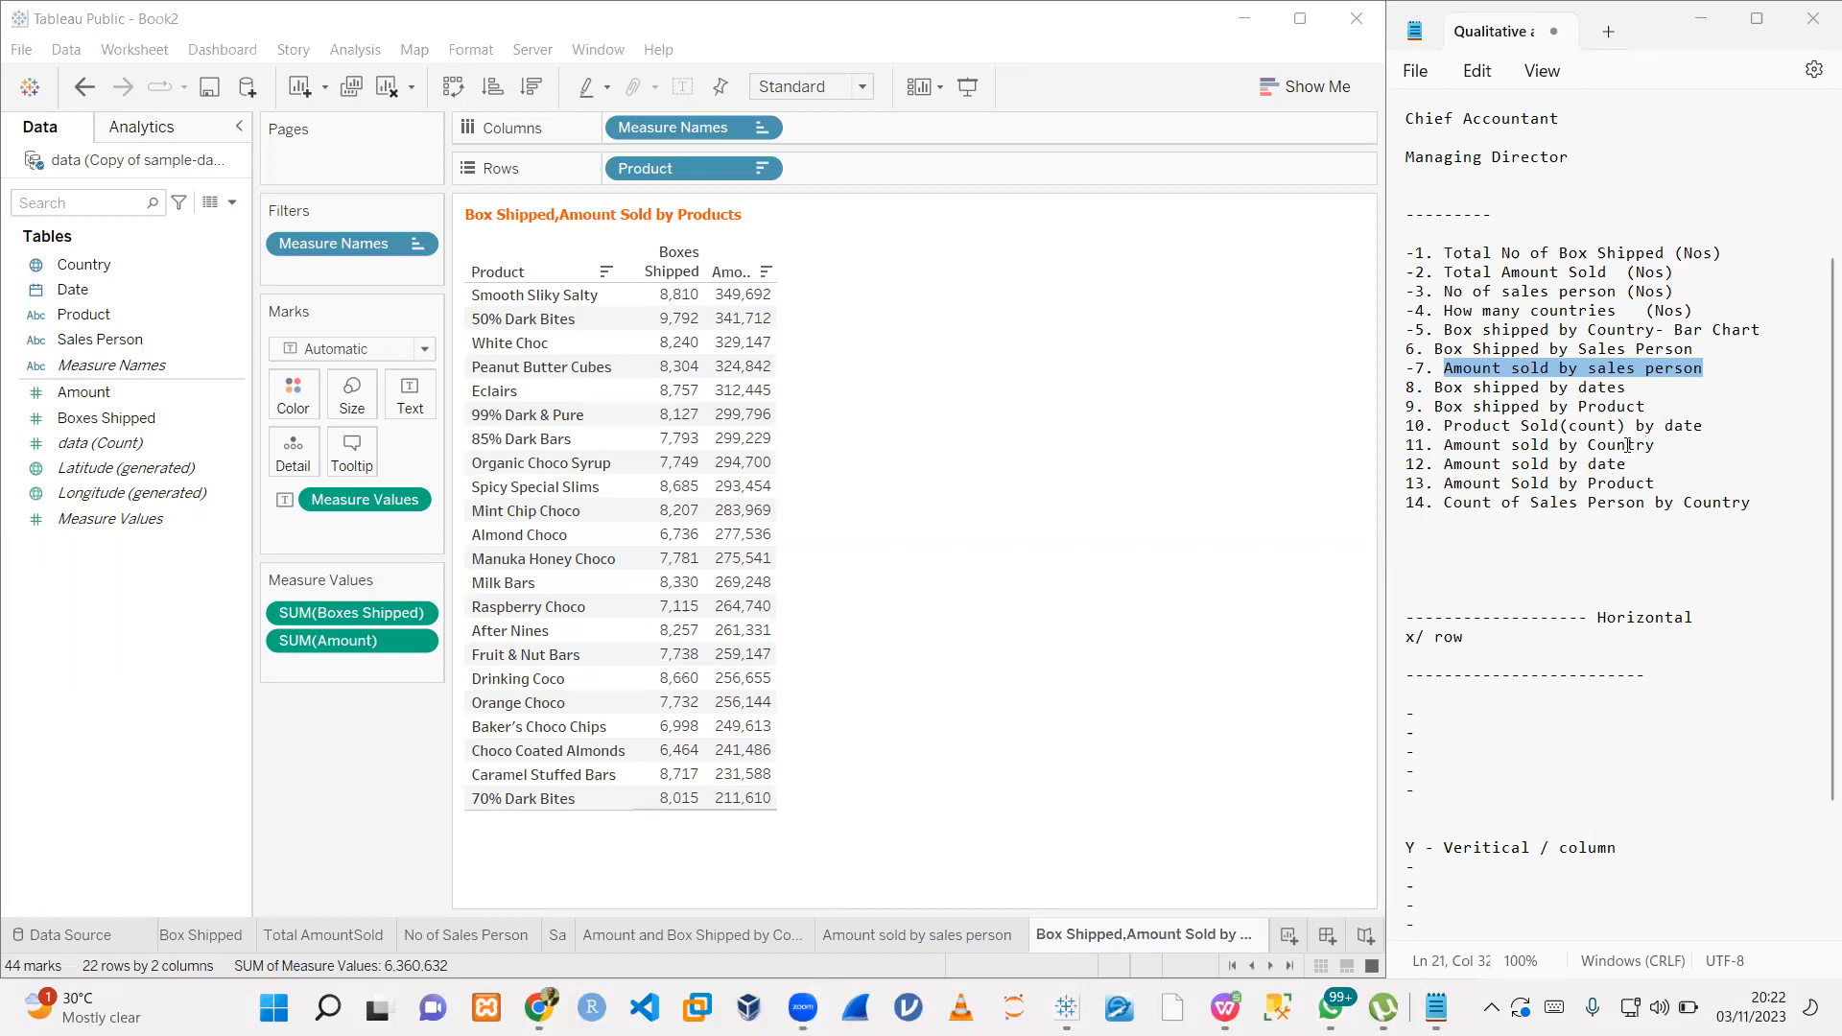
- Add a new worksheet and map the countries with marks sized by Amount
click(1286, 934)
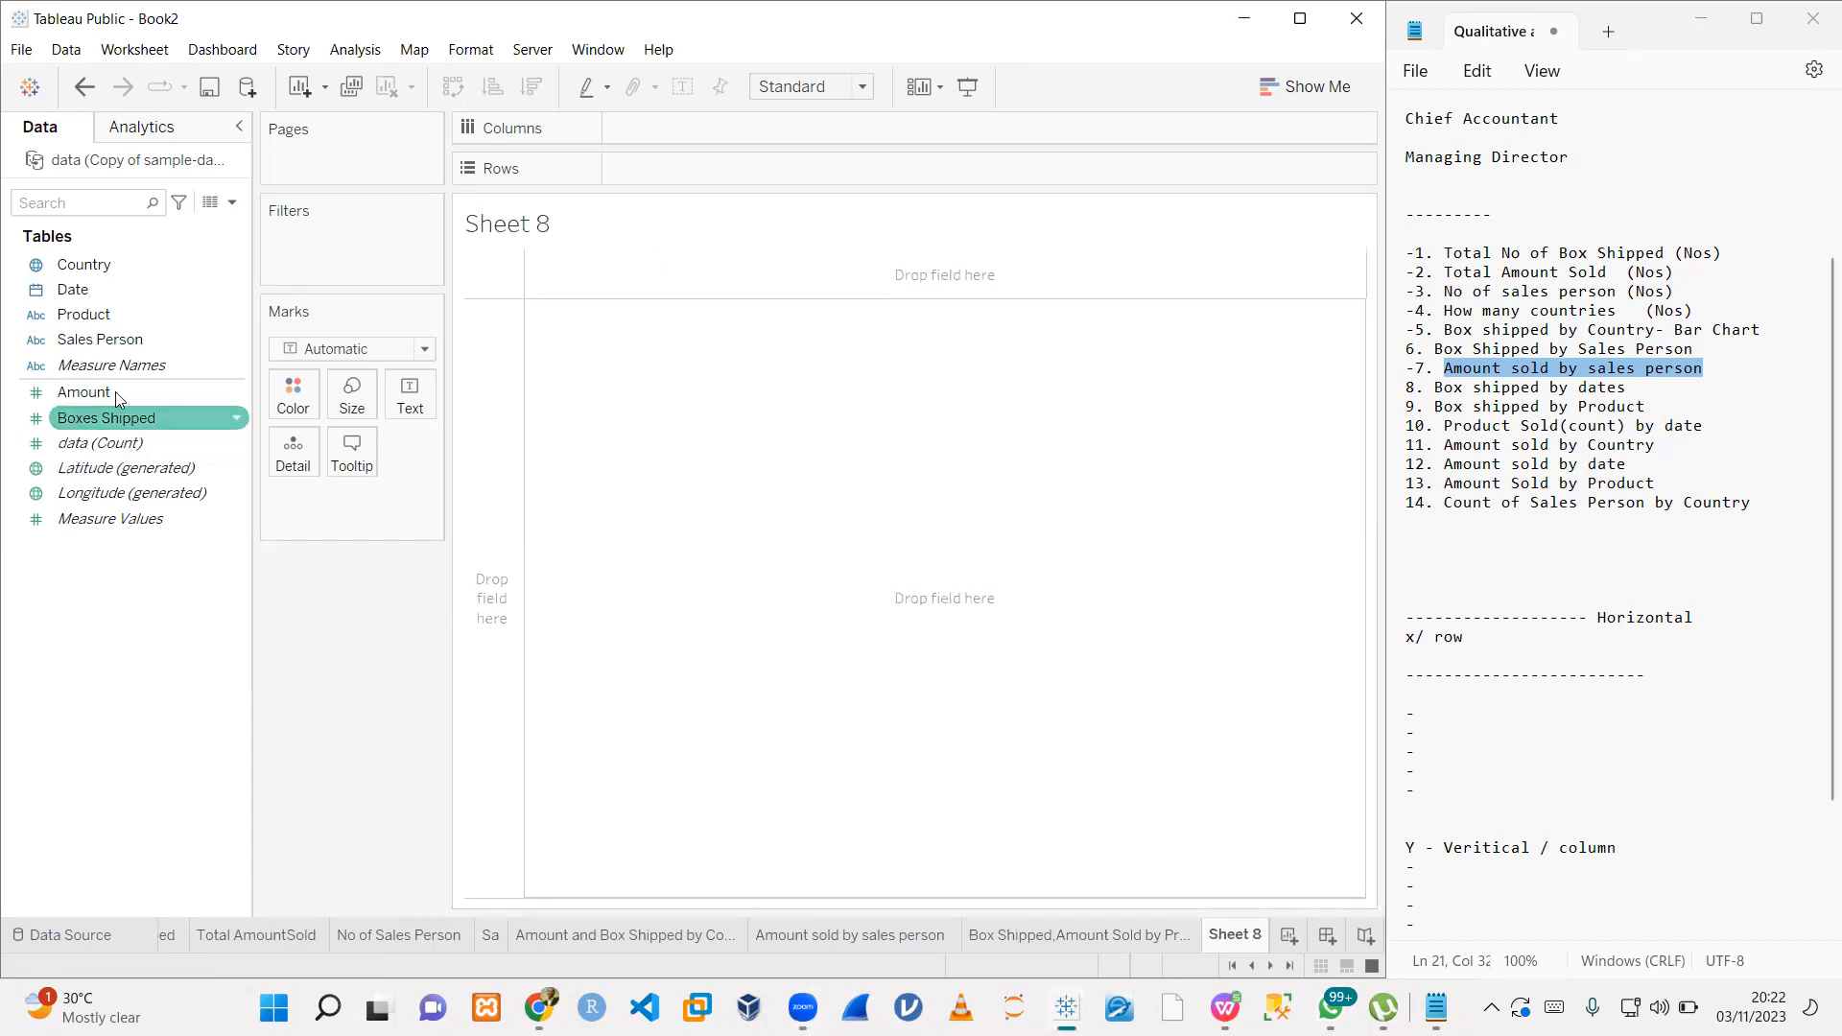
drag(84, 265, 575, 376)
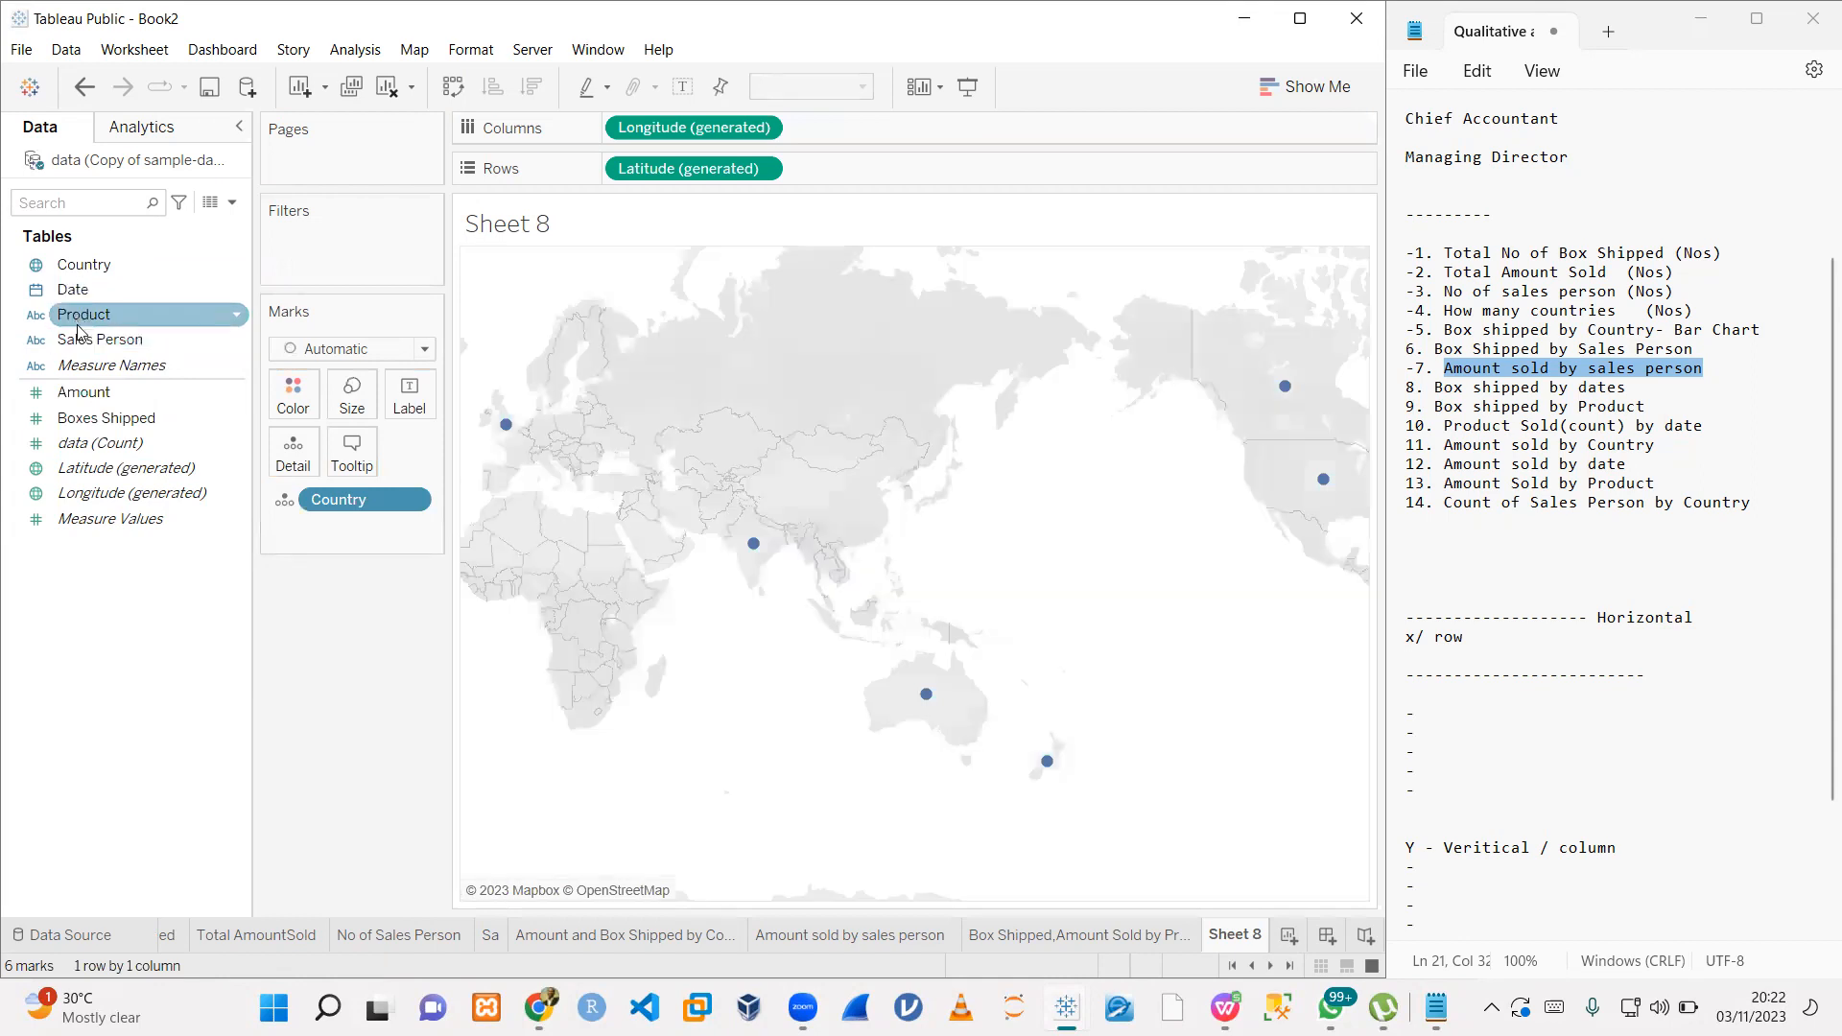
drag(226, 393, 677, 470)
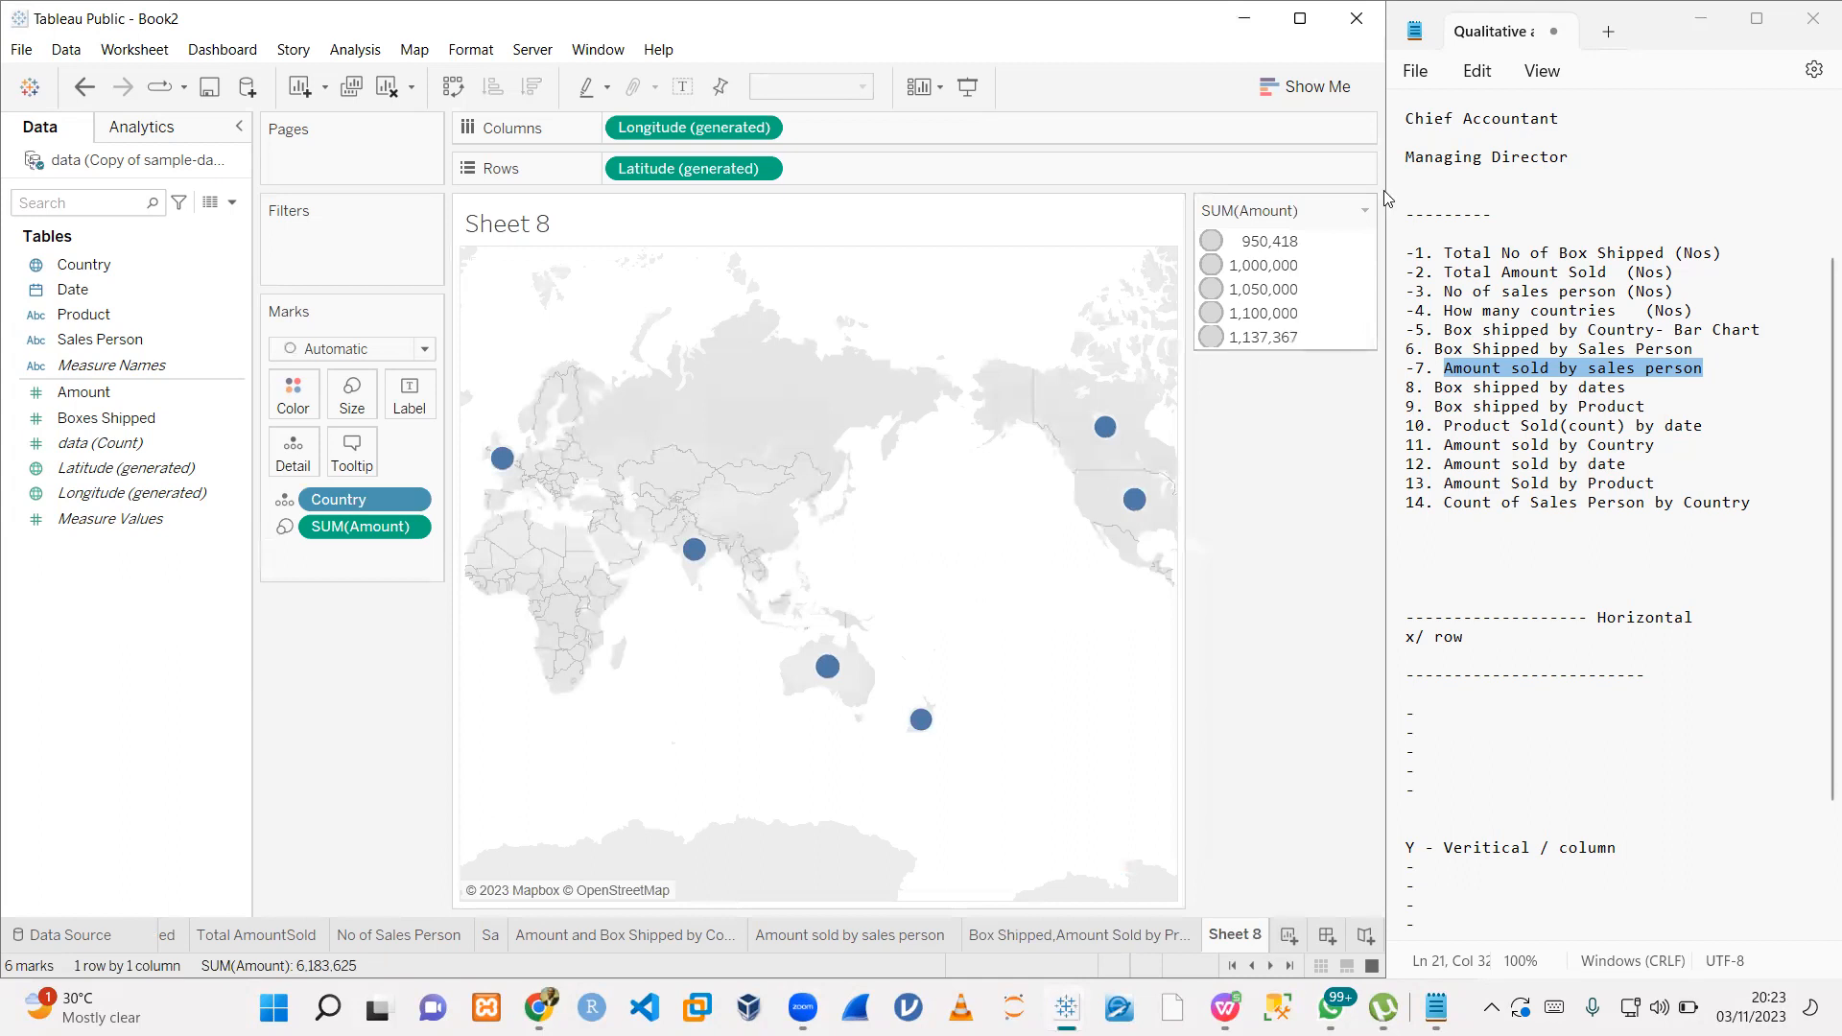
- Convert the country map to a pie chart, and change it to a horizontal bar chart
click(1305, 86)
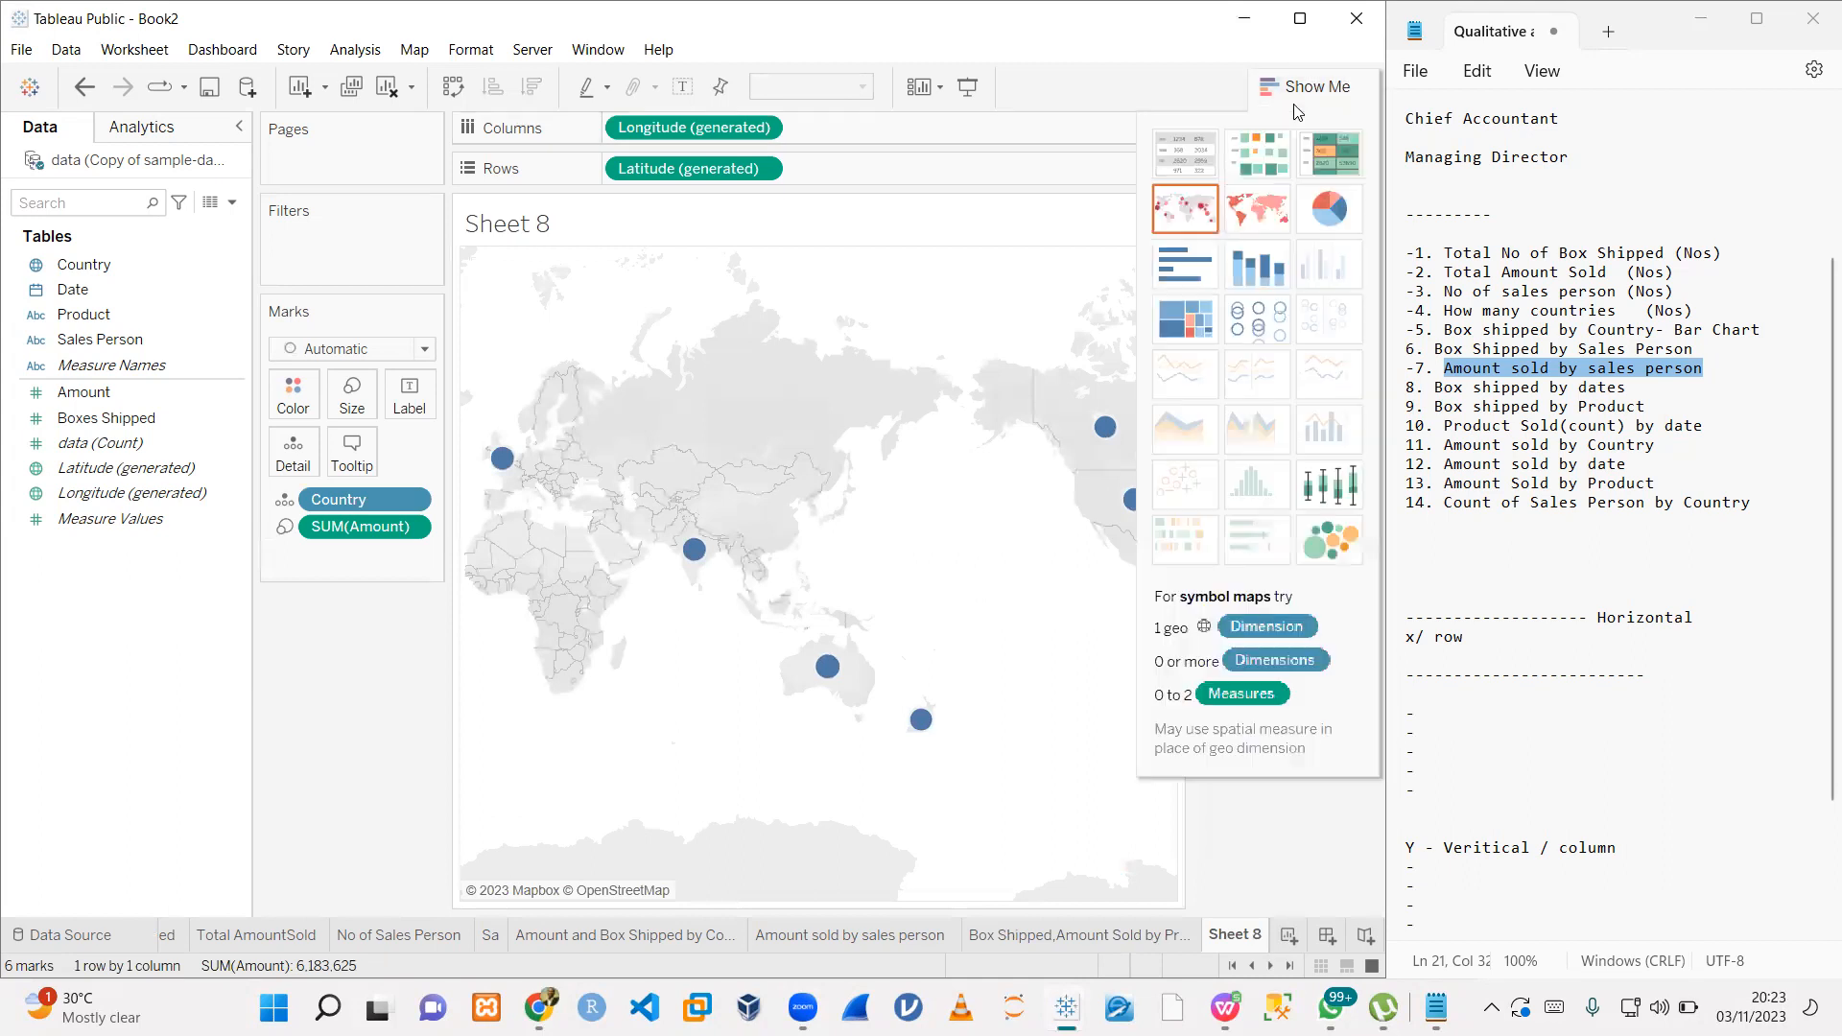
click(1322, 211)
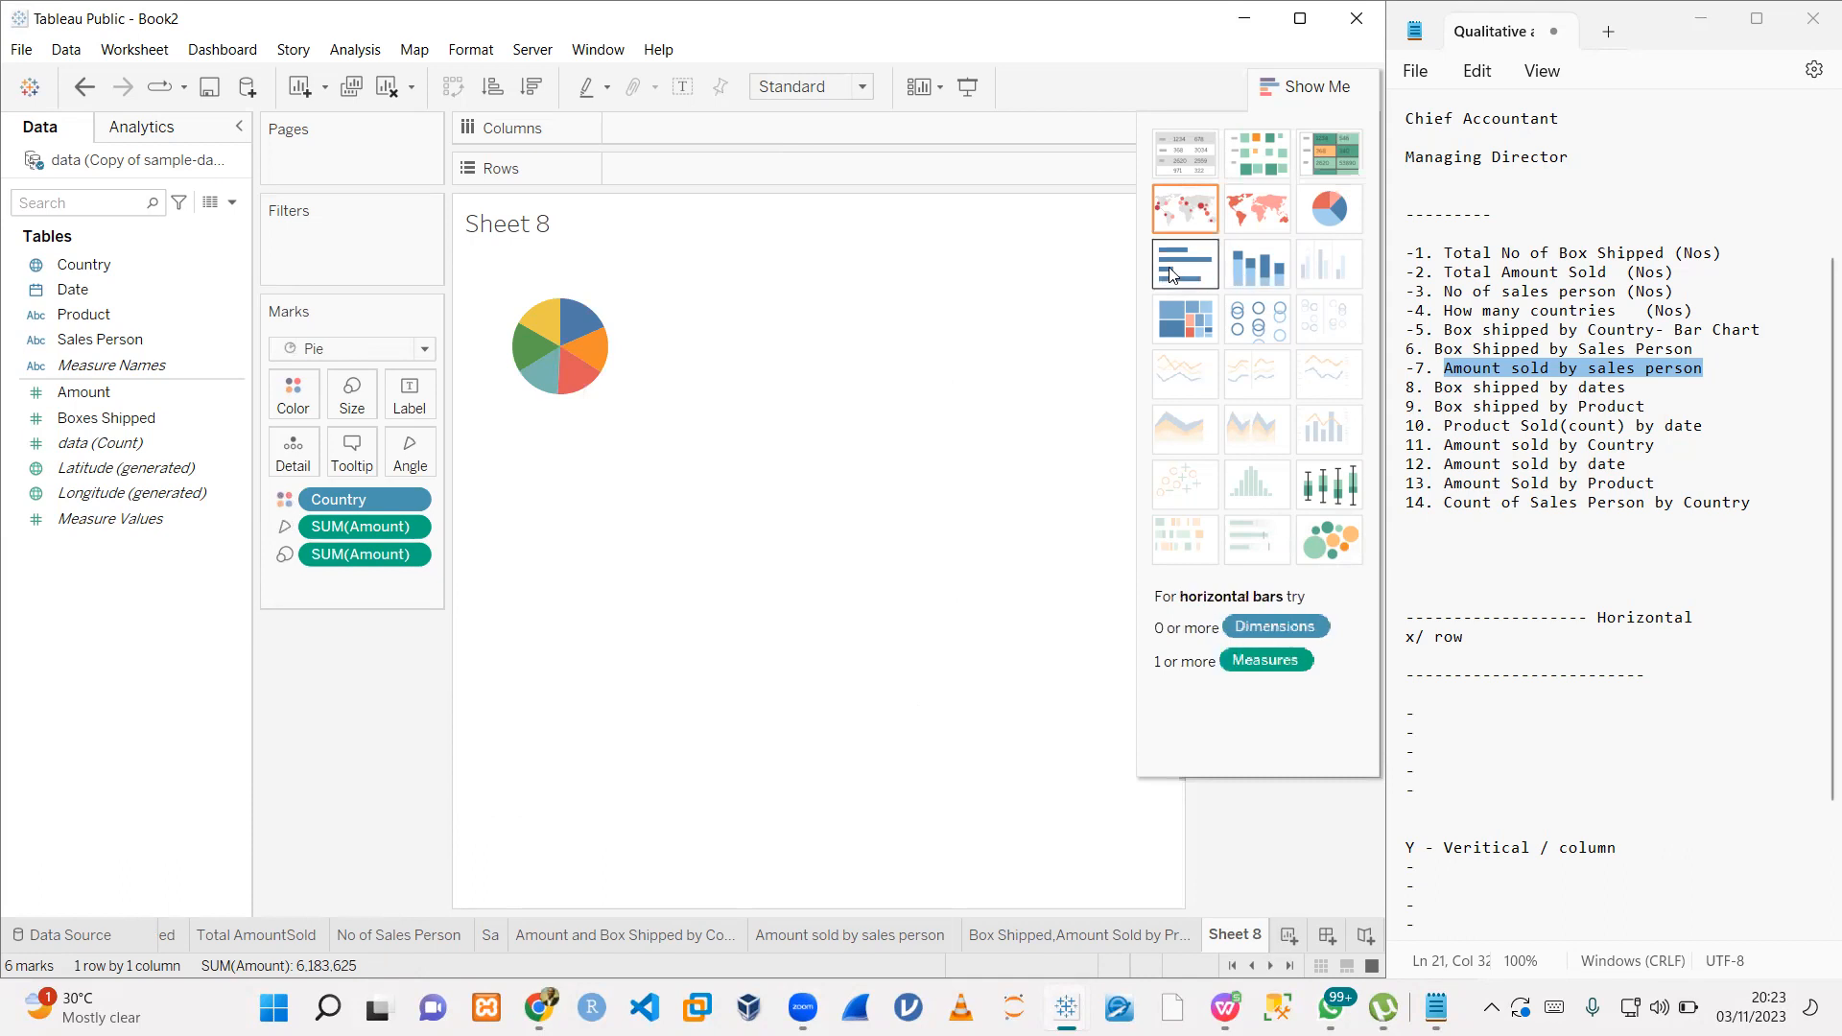
click(1171, 276)
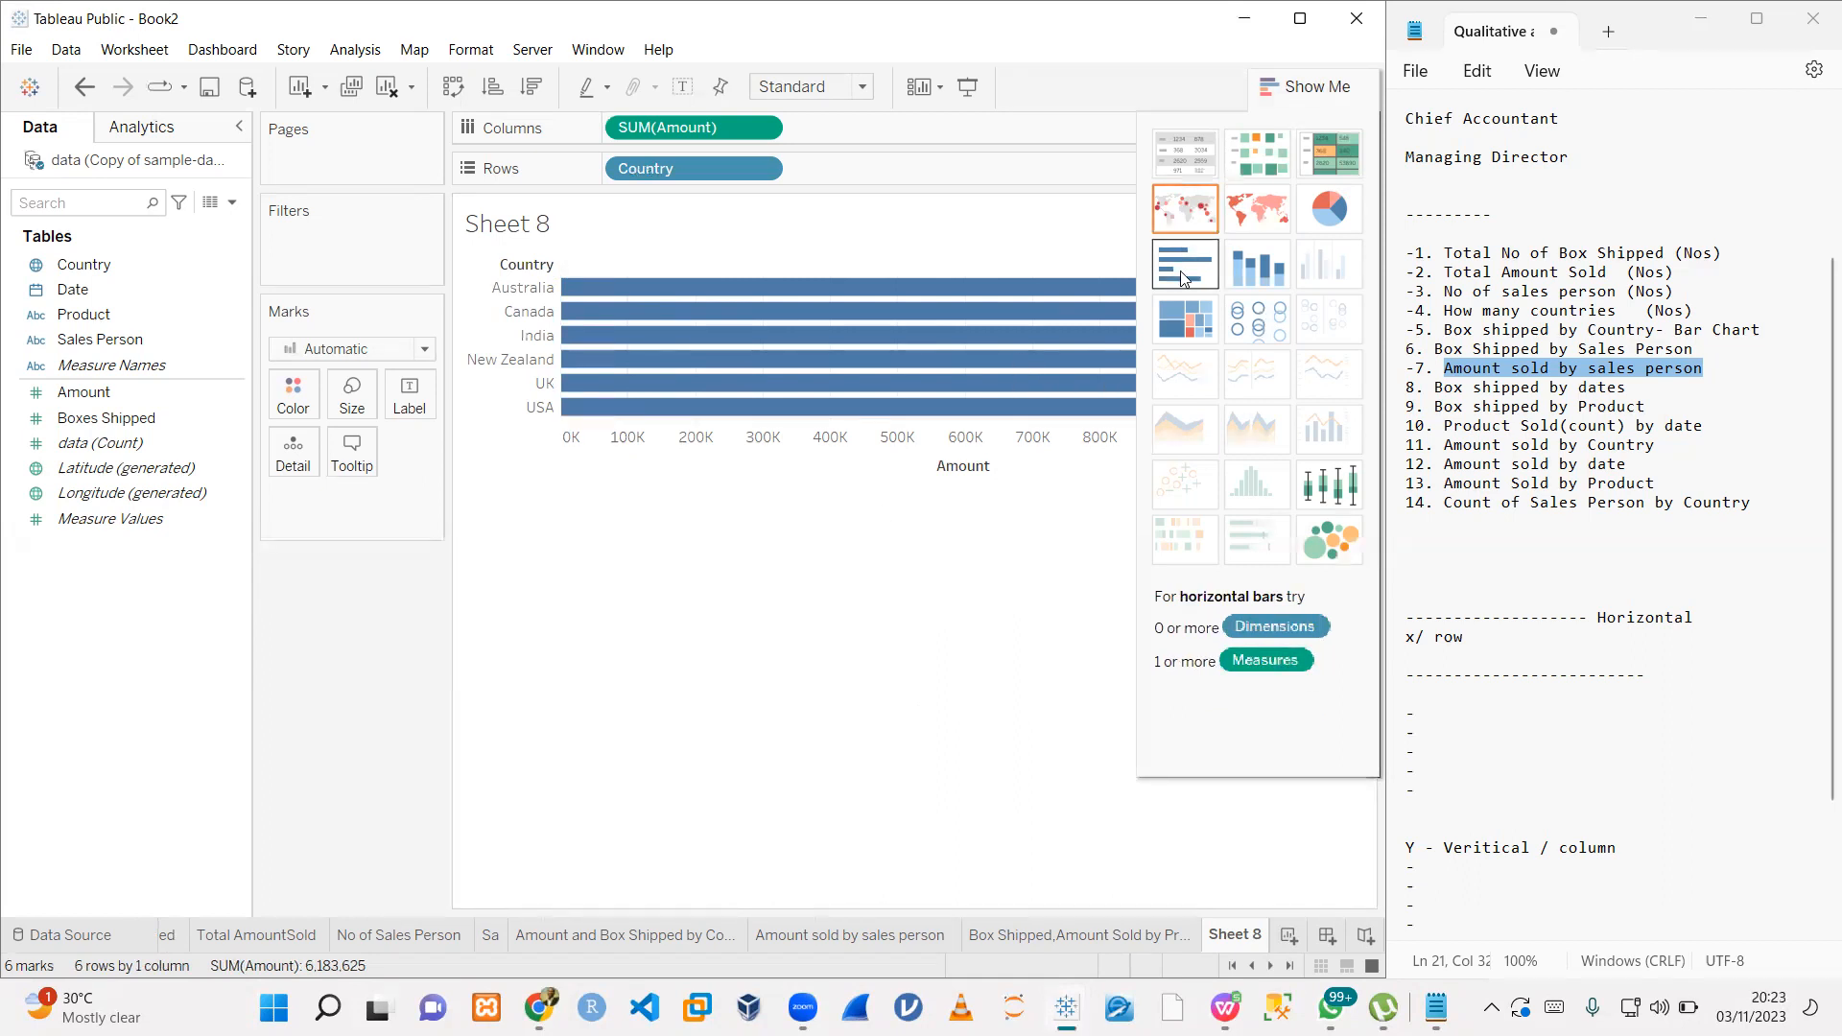
click(1275, 96)
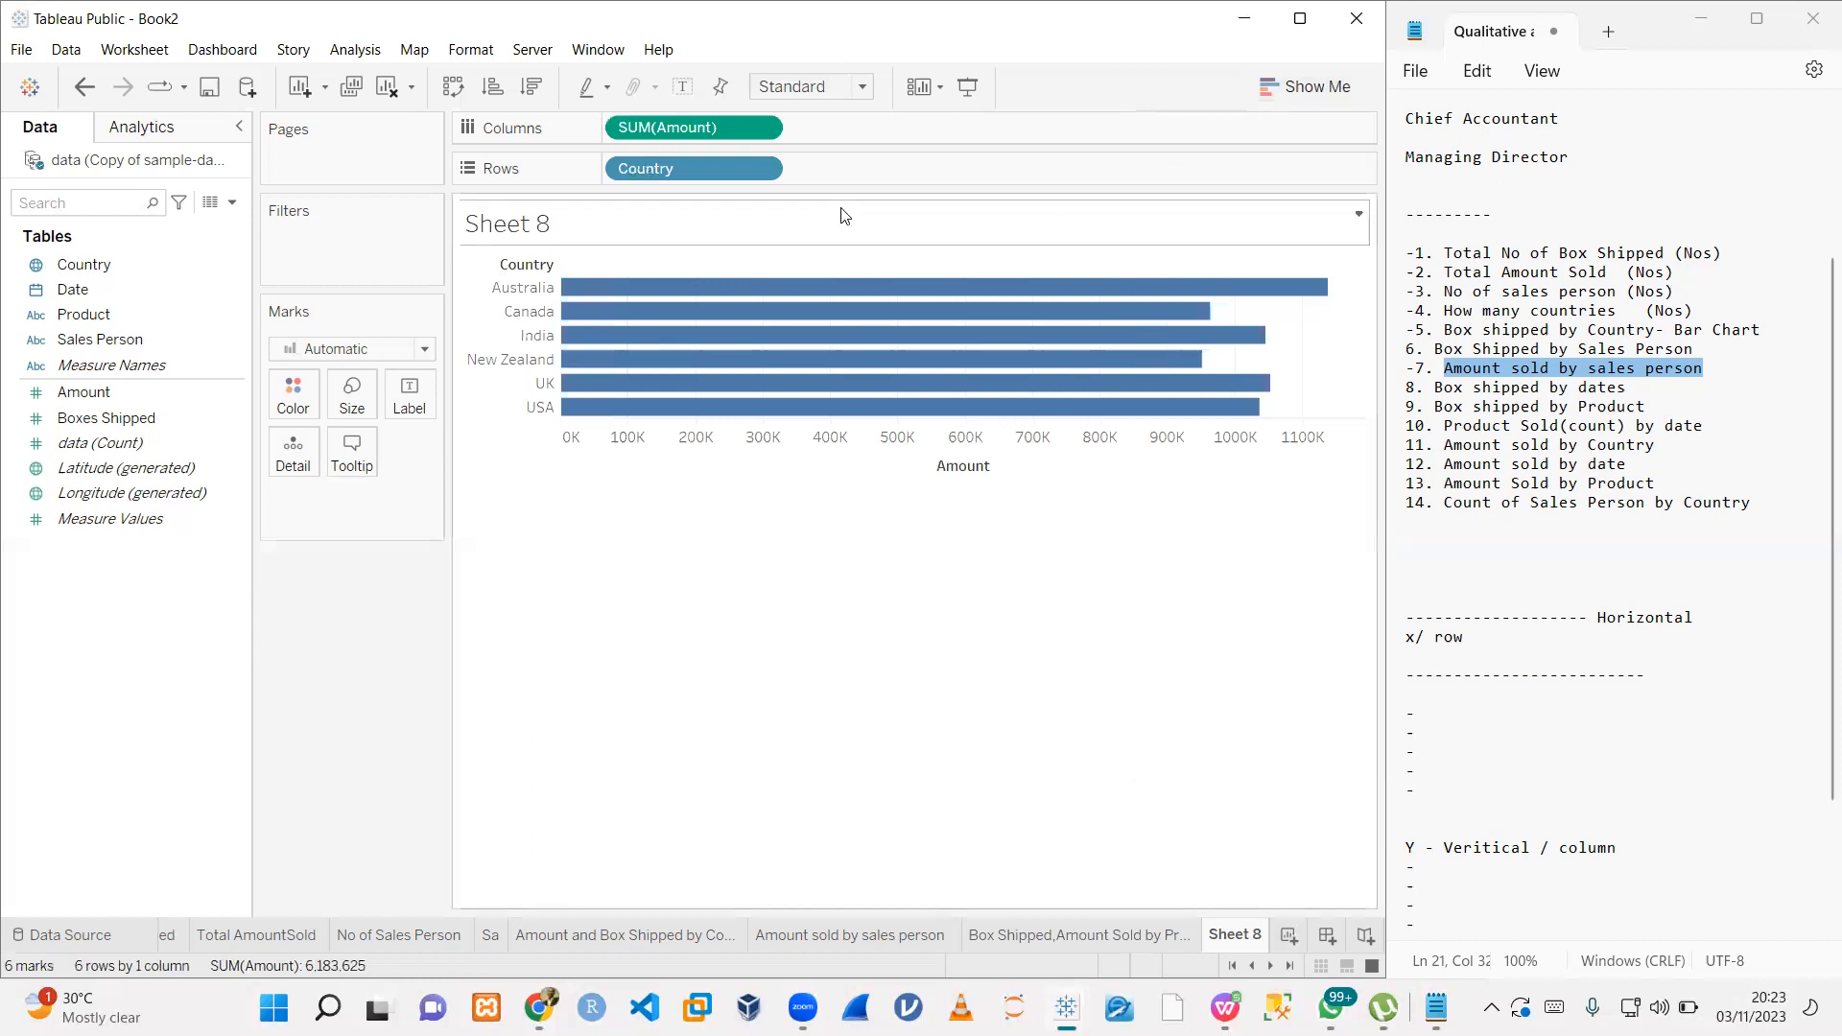
- Swap the chart to vertical bars and sort the countries by amount, trying descending order and finishing with ascending
click(481, 100)
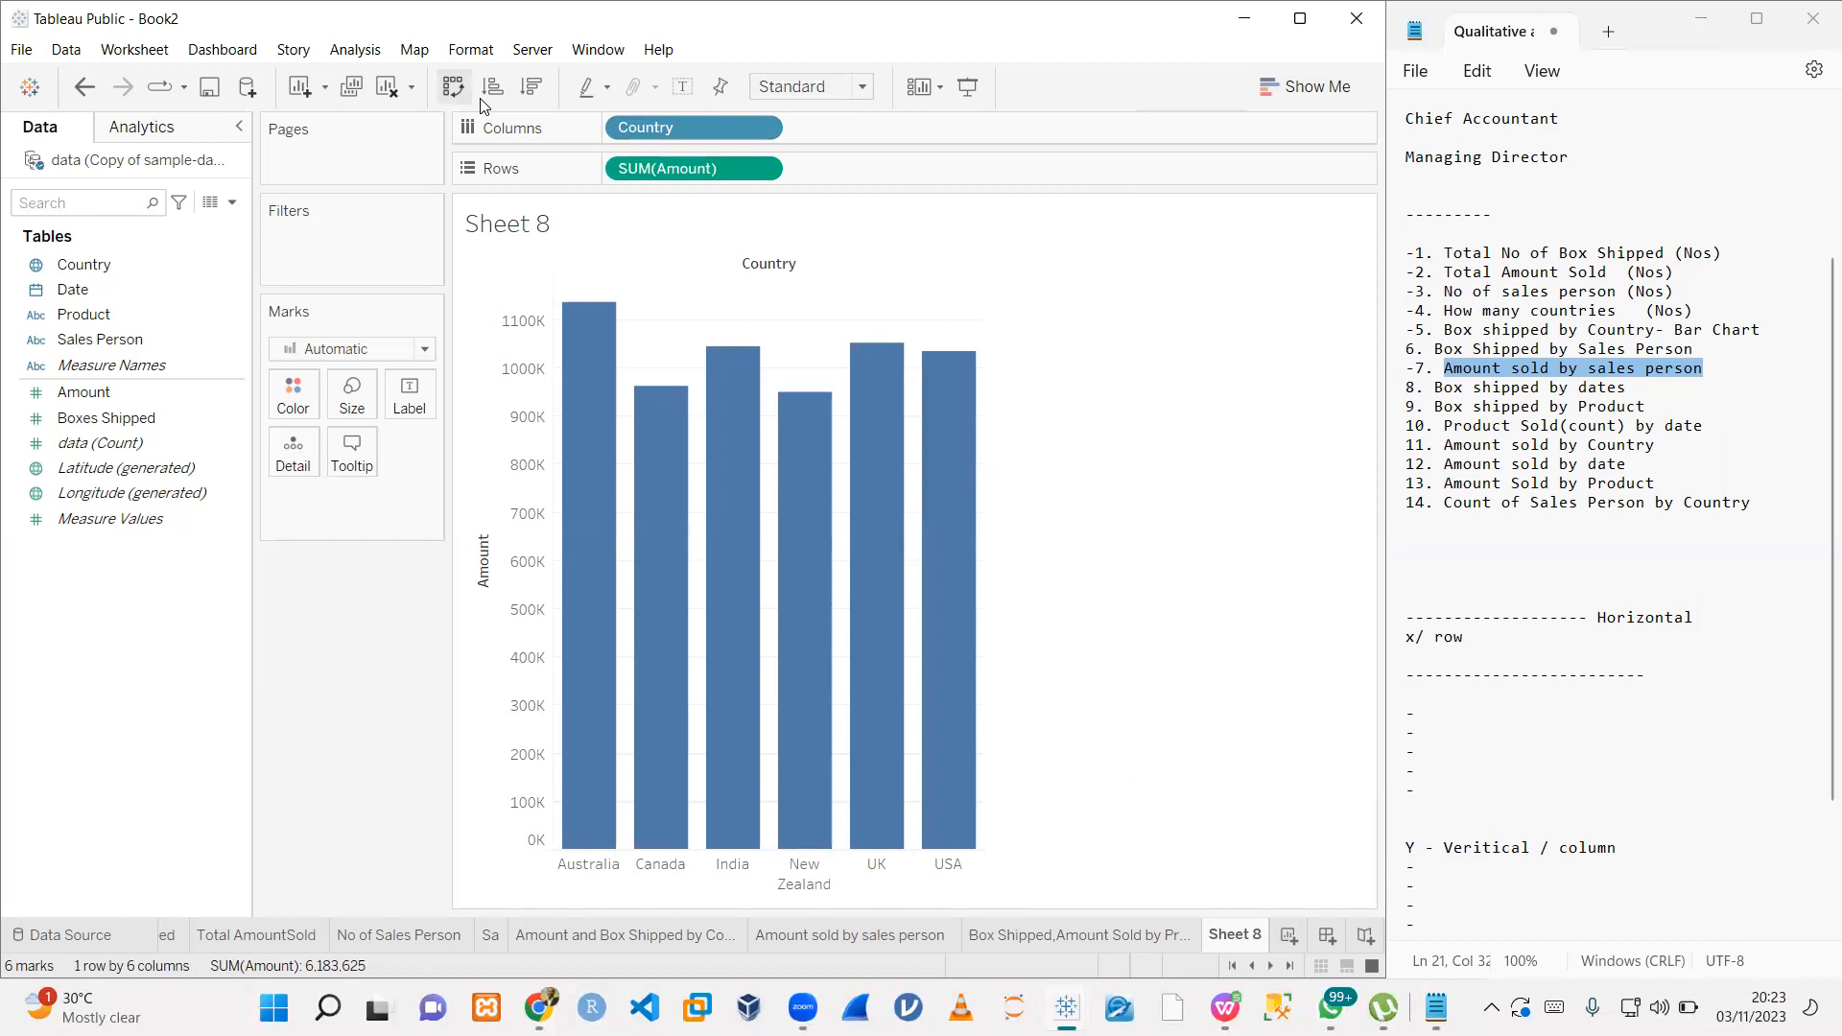
click(531, 87)
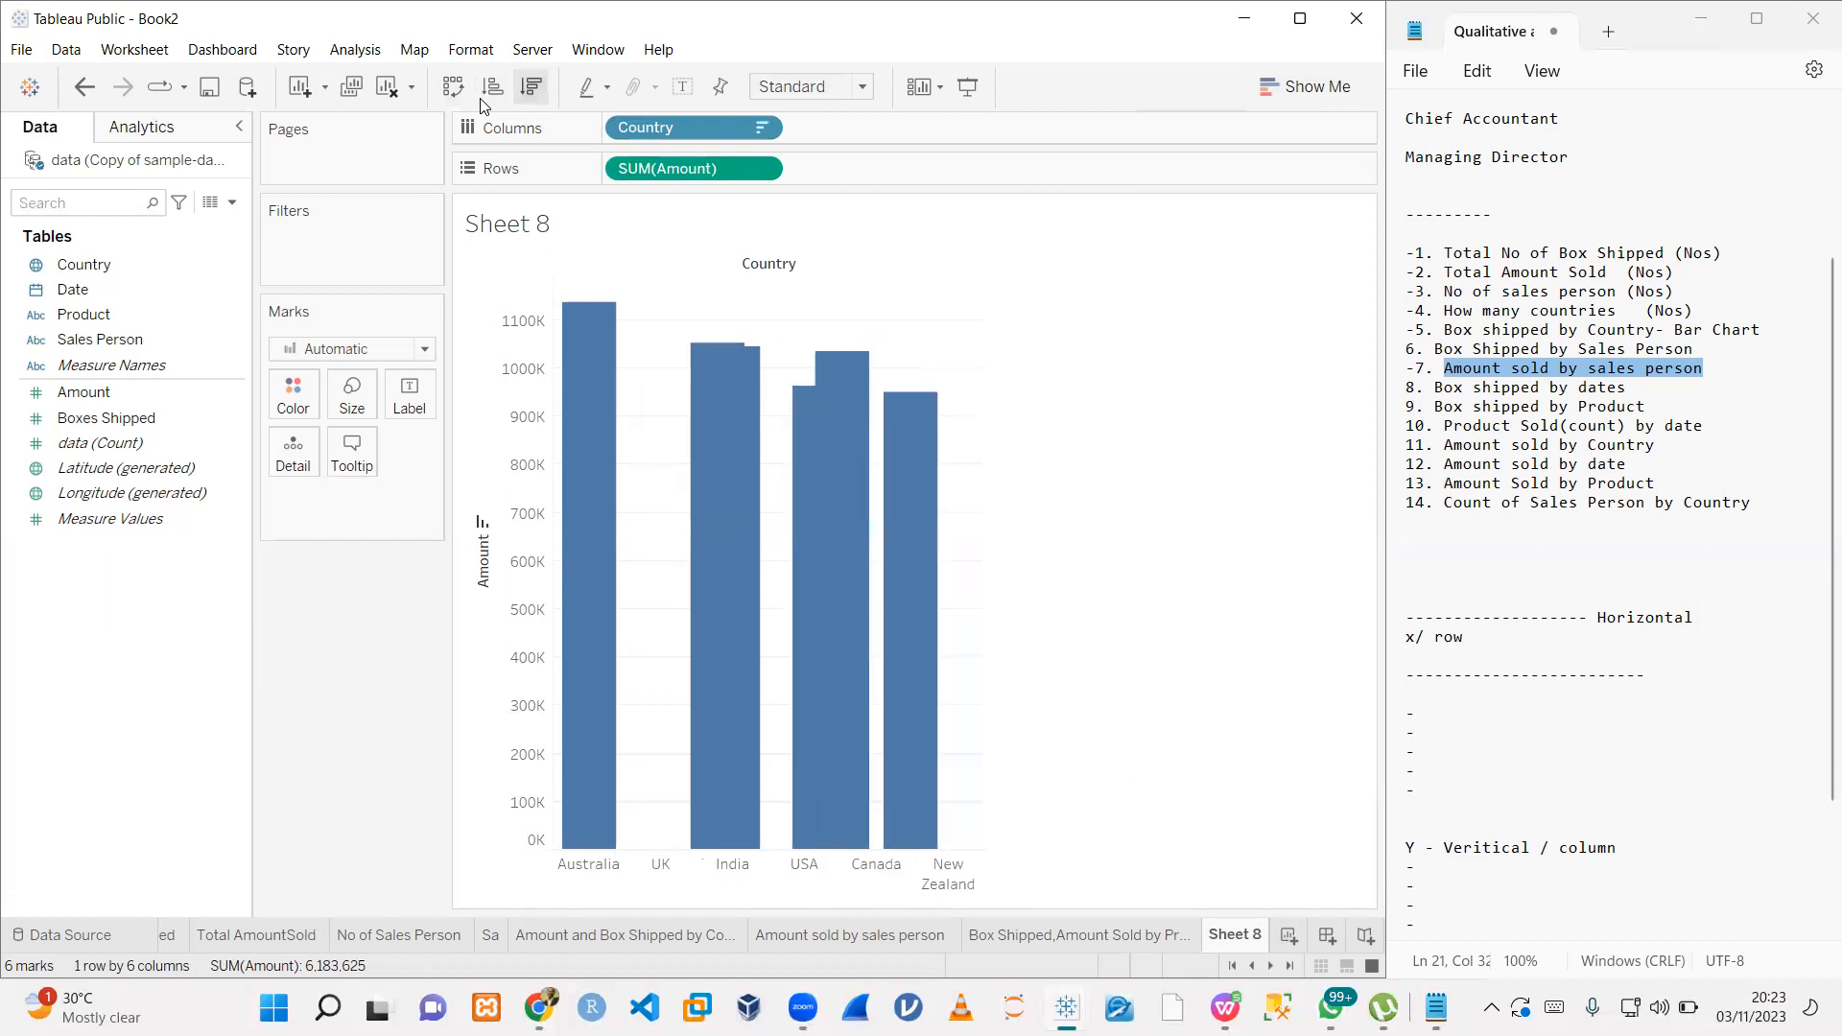
click(481, 98)
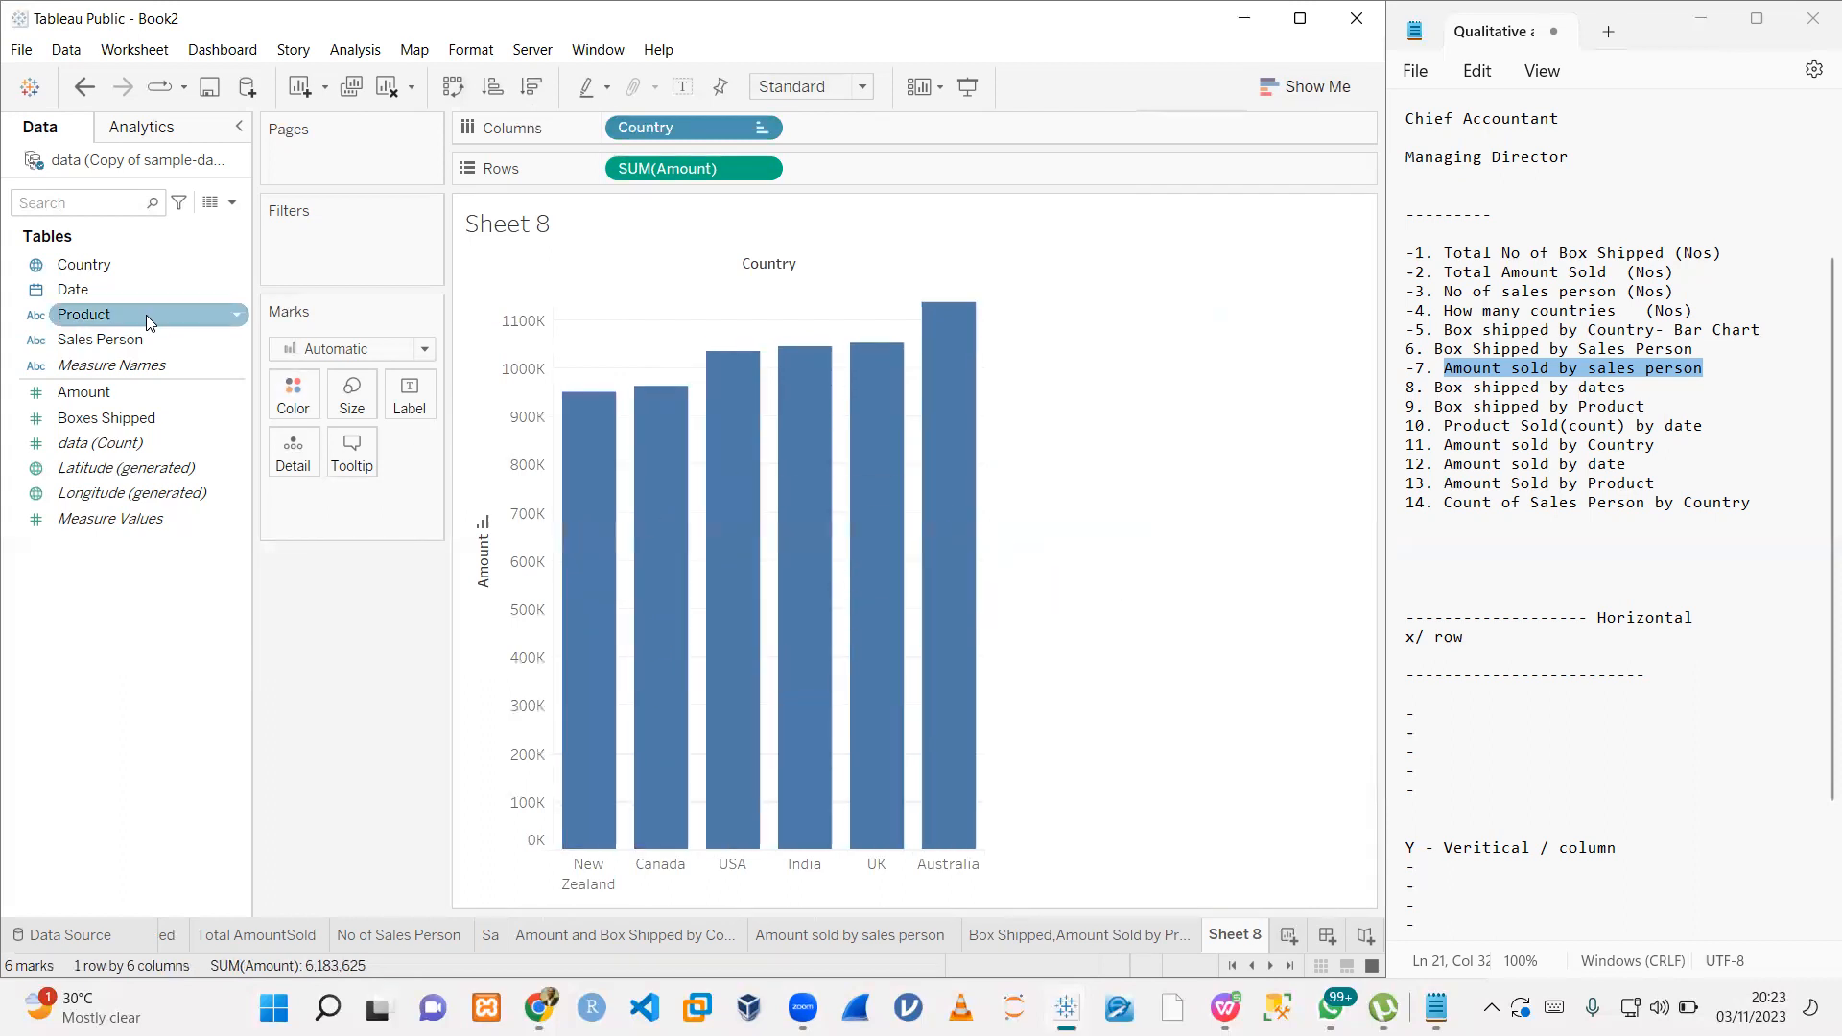
- Colour the bars by Country and show the amount as mark labels
drag(84, 264, 294, 407)
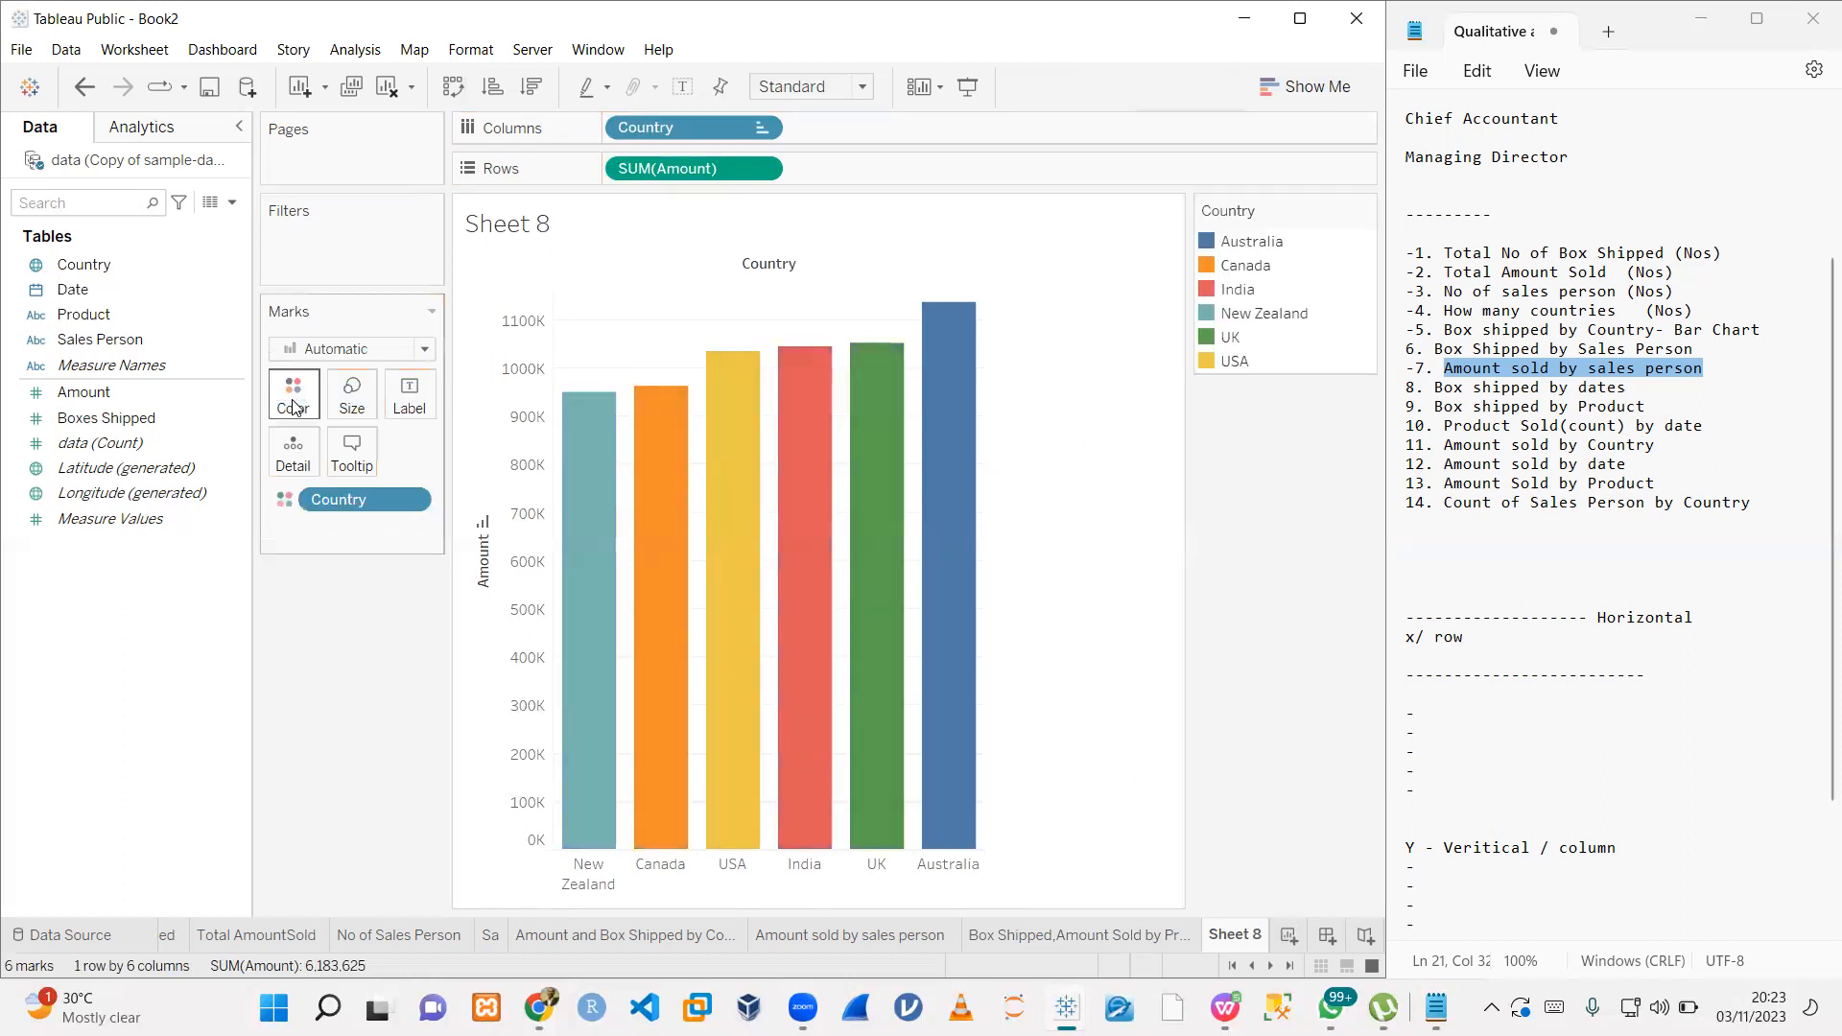
click(409, 395)
click(463, 450)
click(326, 619)
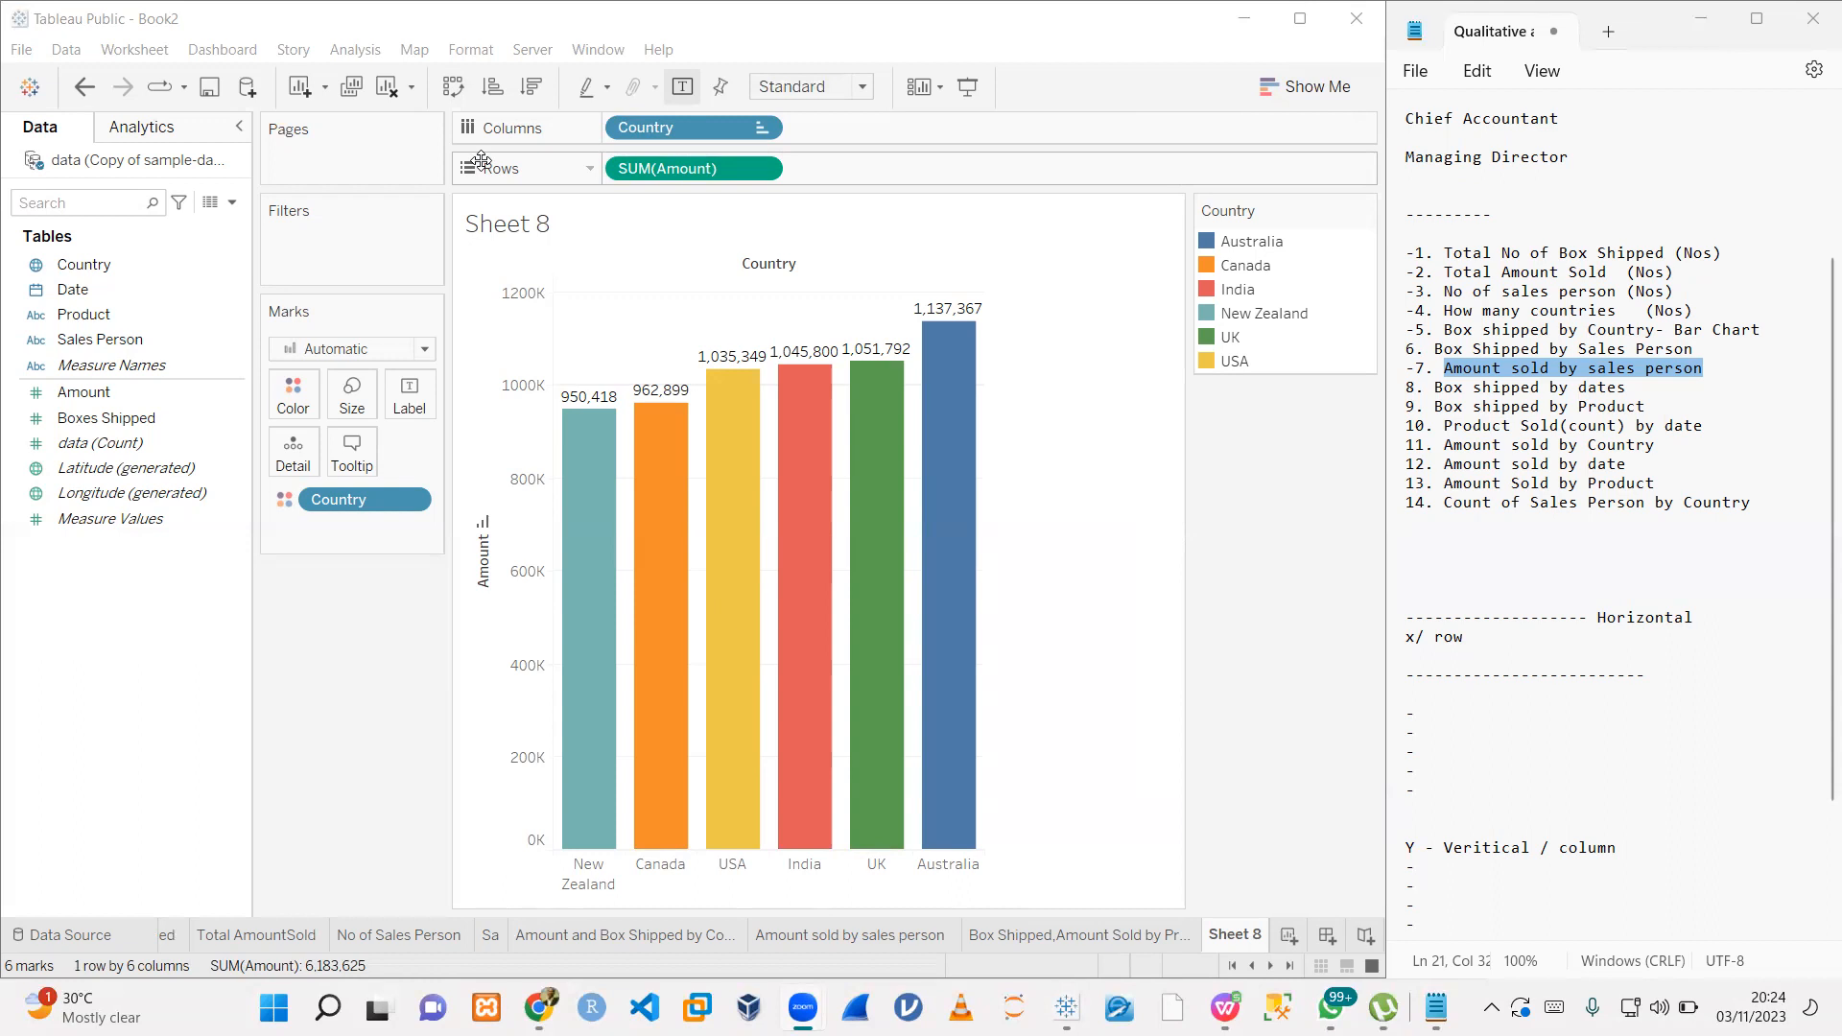
- Clear Sheet 8 by removing every field from the marks, rows and columns
mouse_move(619, 457)
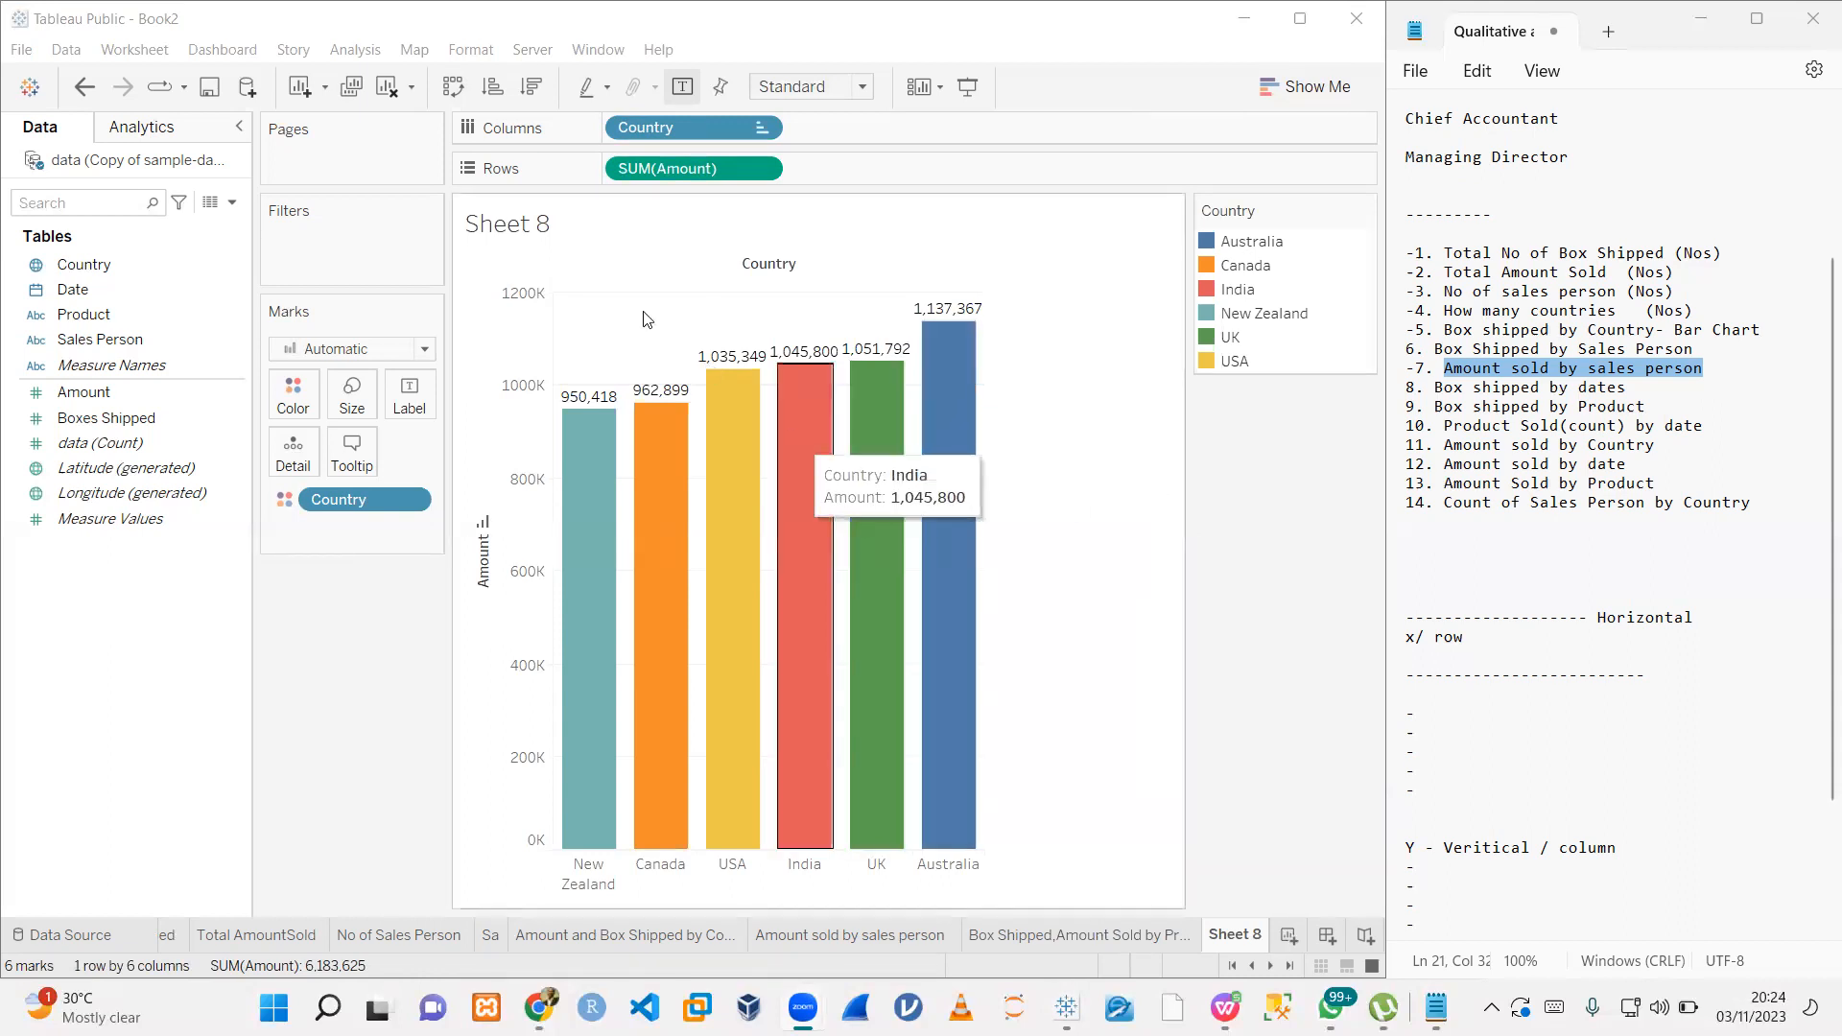
drag(365, 498, 350, 662)
drag(675, 171, 326, 690)
drag(671, 128, 276, 778)
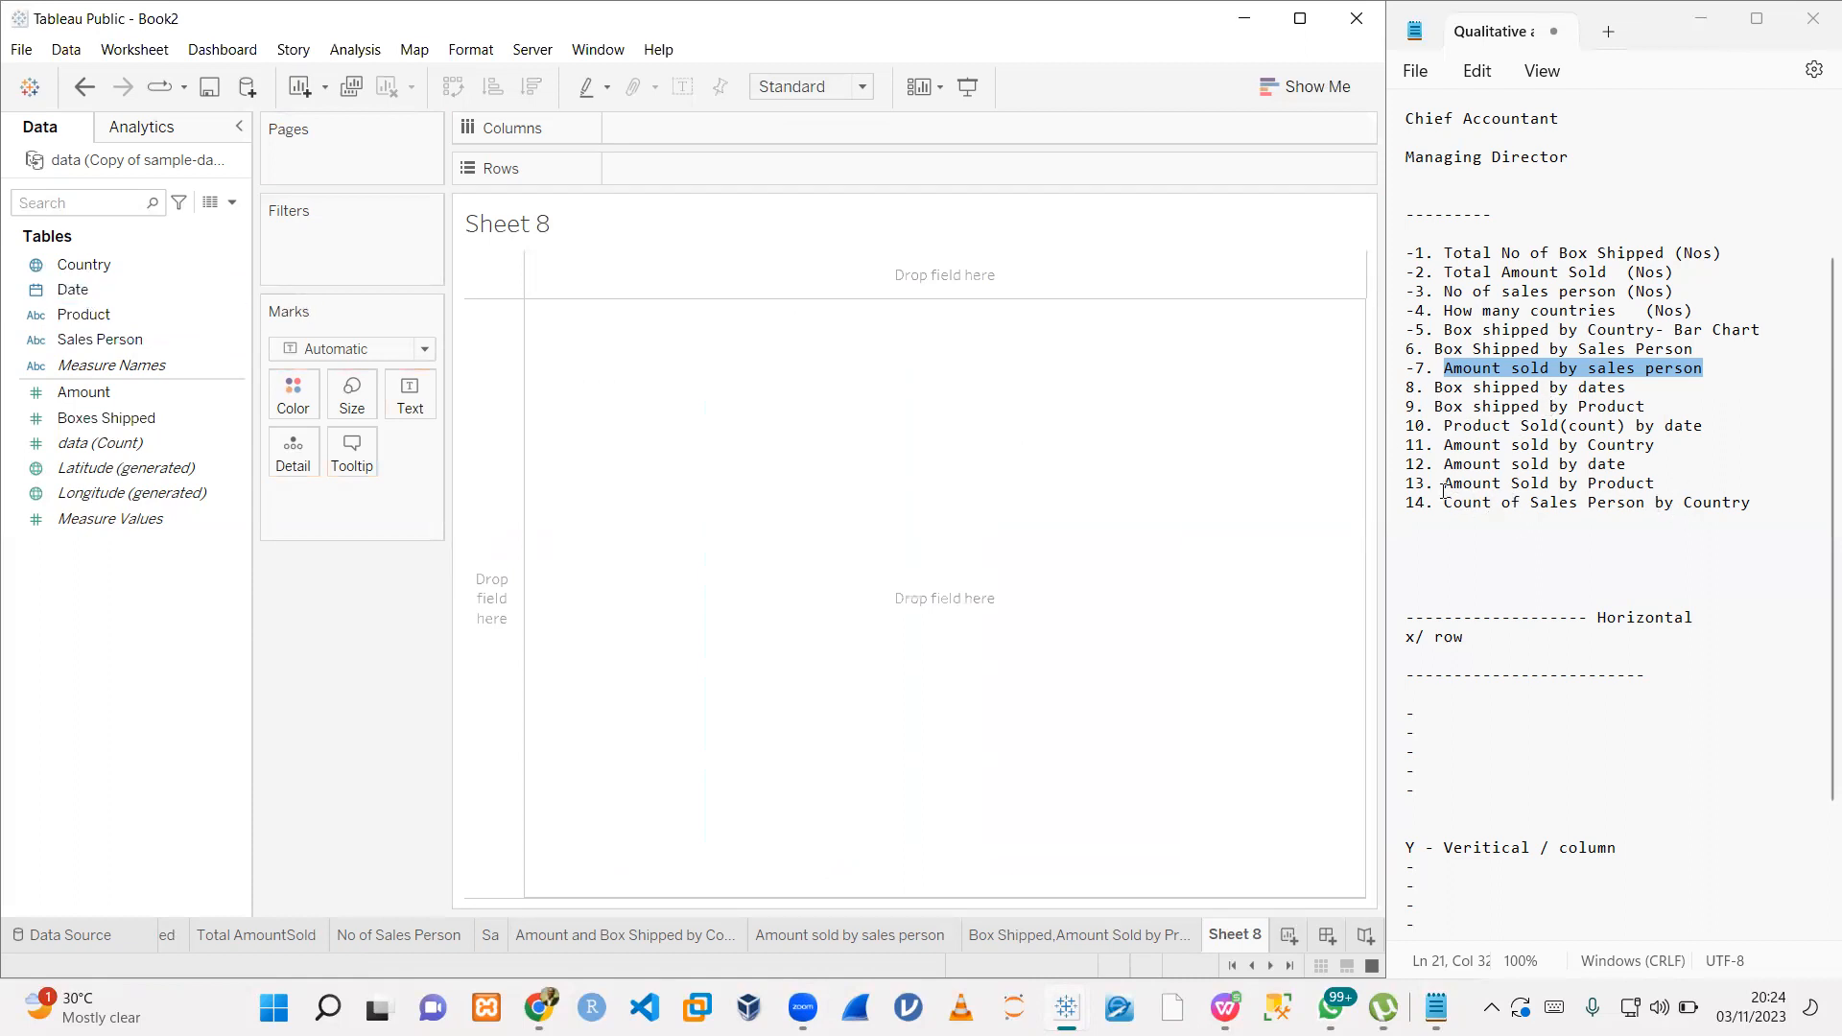
drag(96, 265, 649, 452)
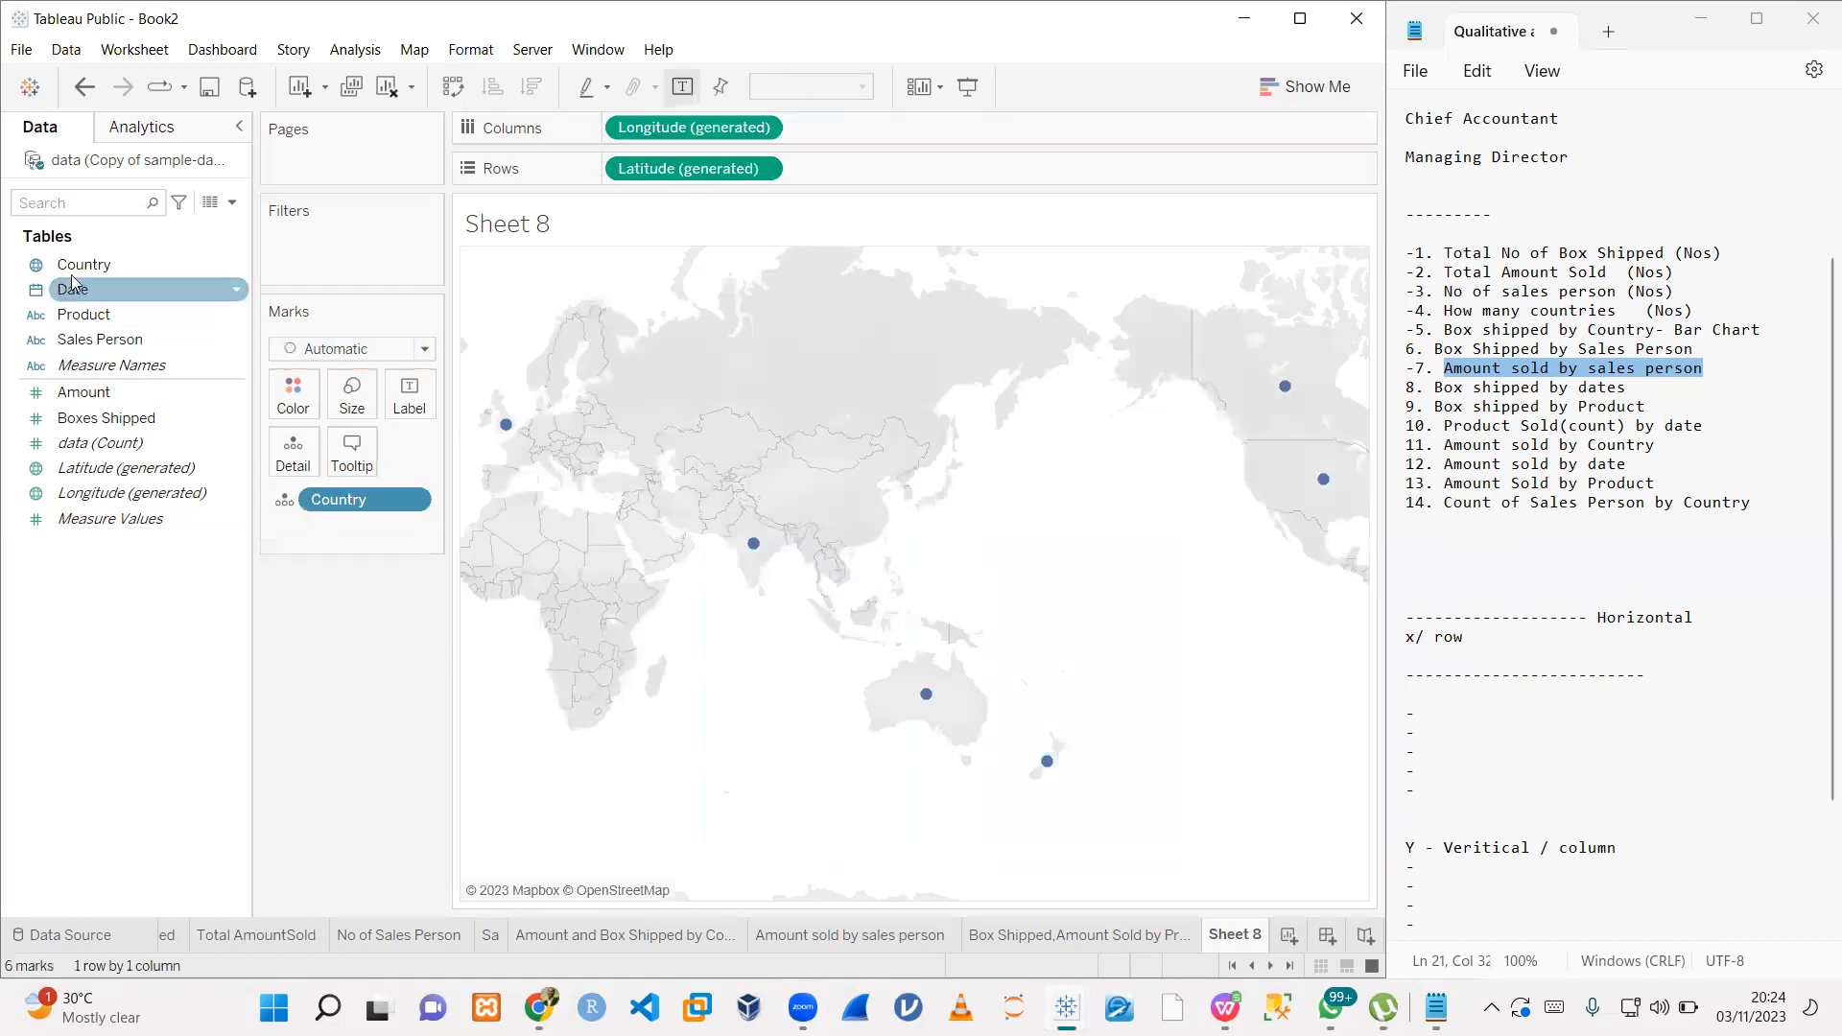
drag(345, 500, 325, 658)
drag(633, 169, 297, 703)
drag(686, 128, 384, 753)
- Add Country and Amount to the empty sheet and convert the resulting map to a horizontal bar chart
double_click(106, 269)
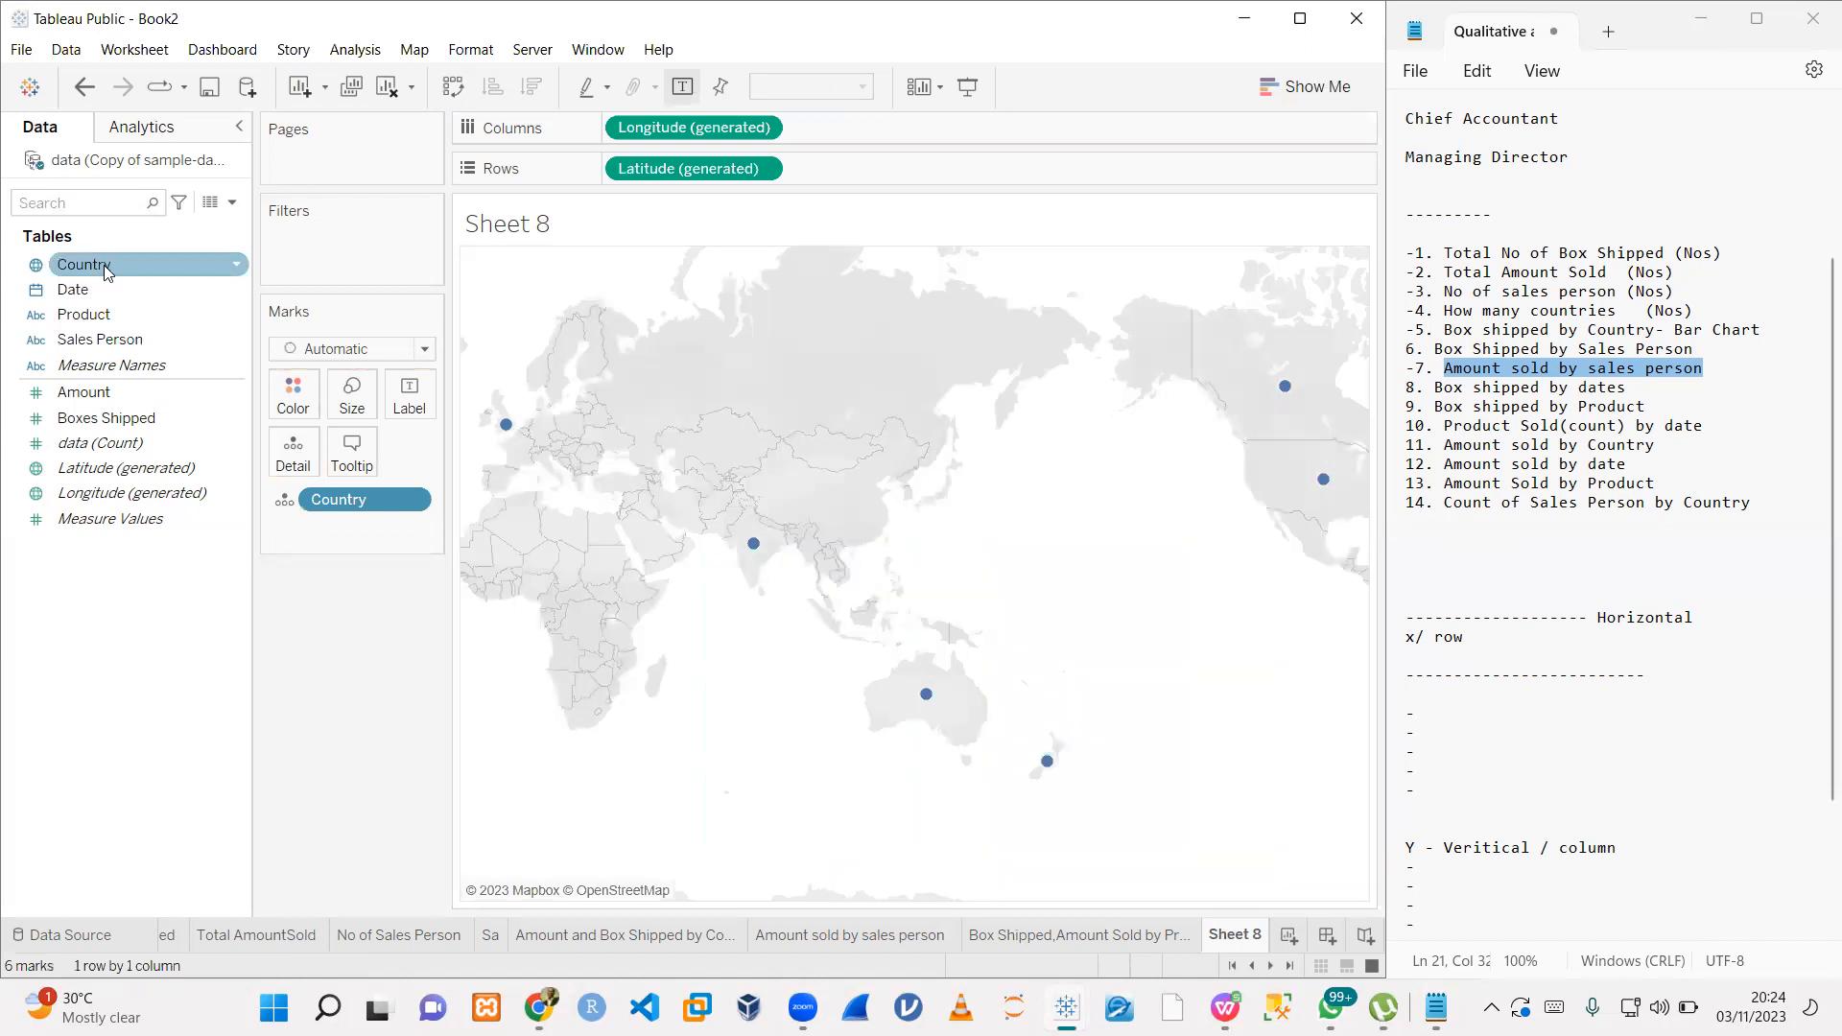
double_click(106, 394)
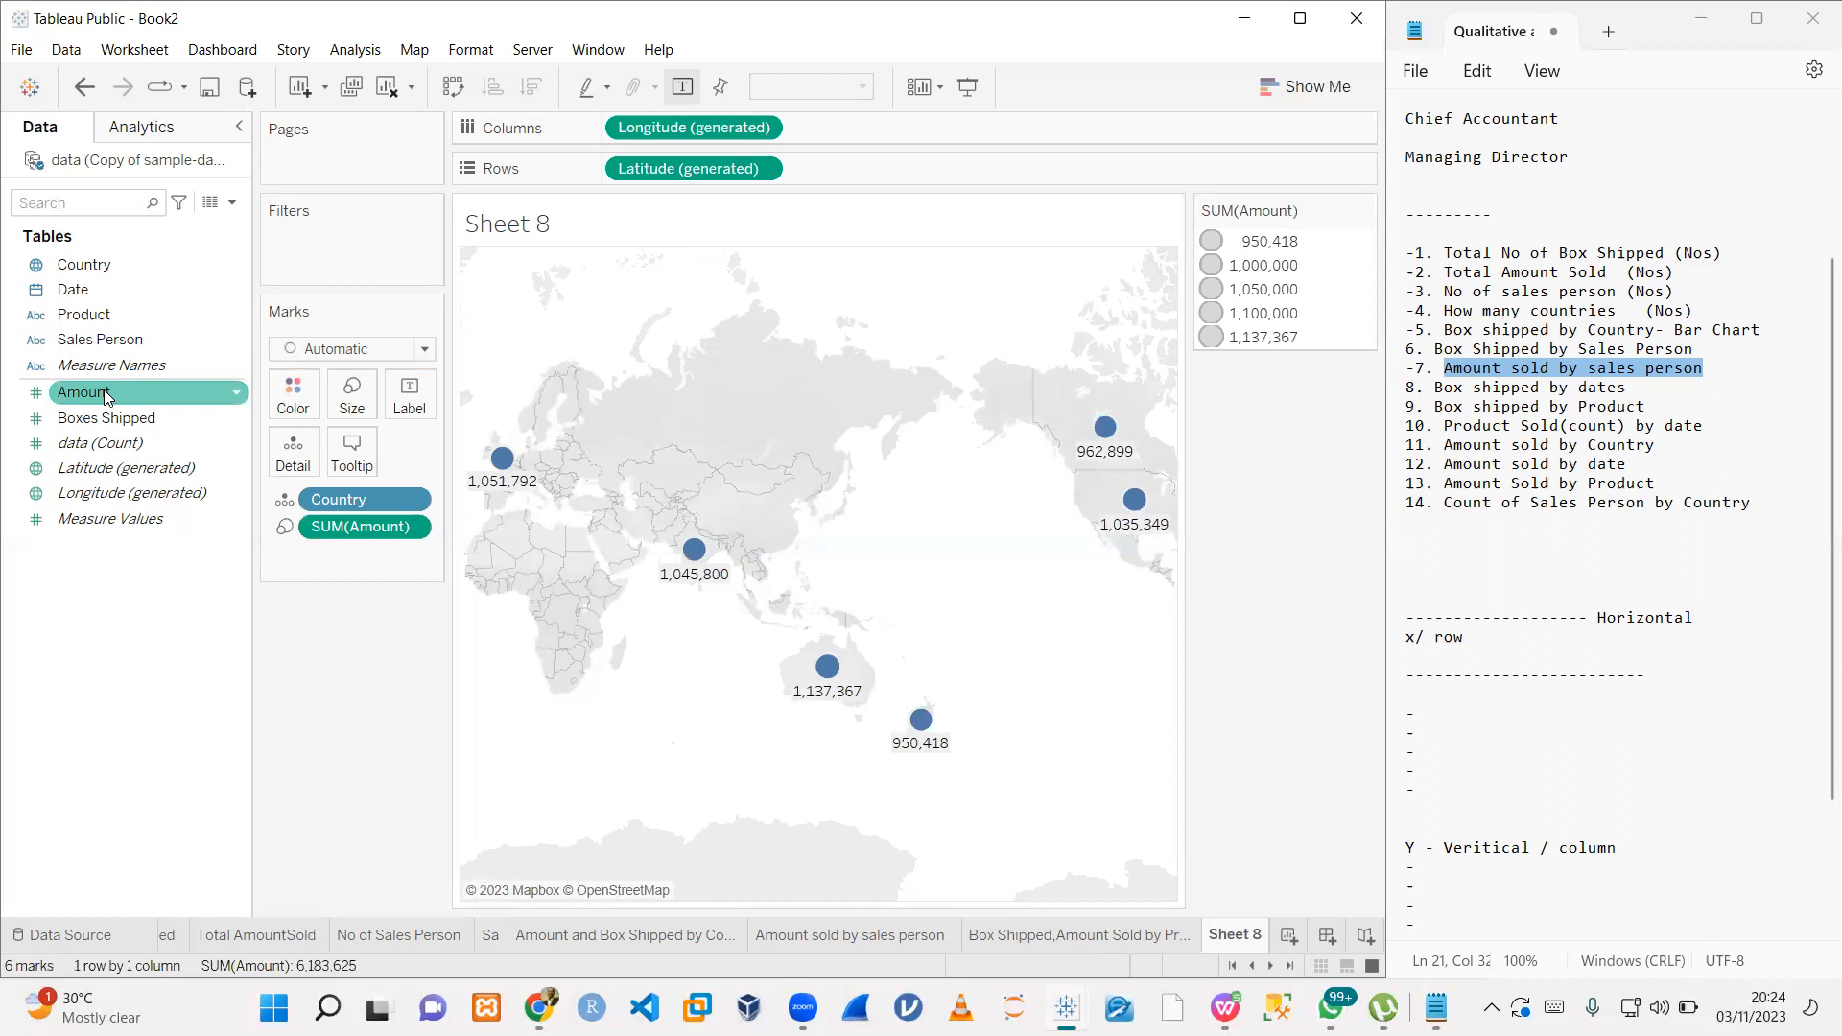
click(1267, 85)
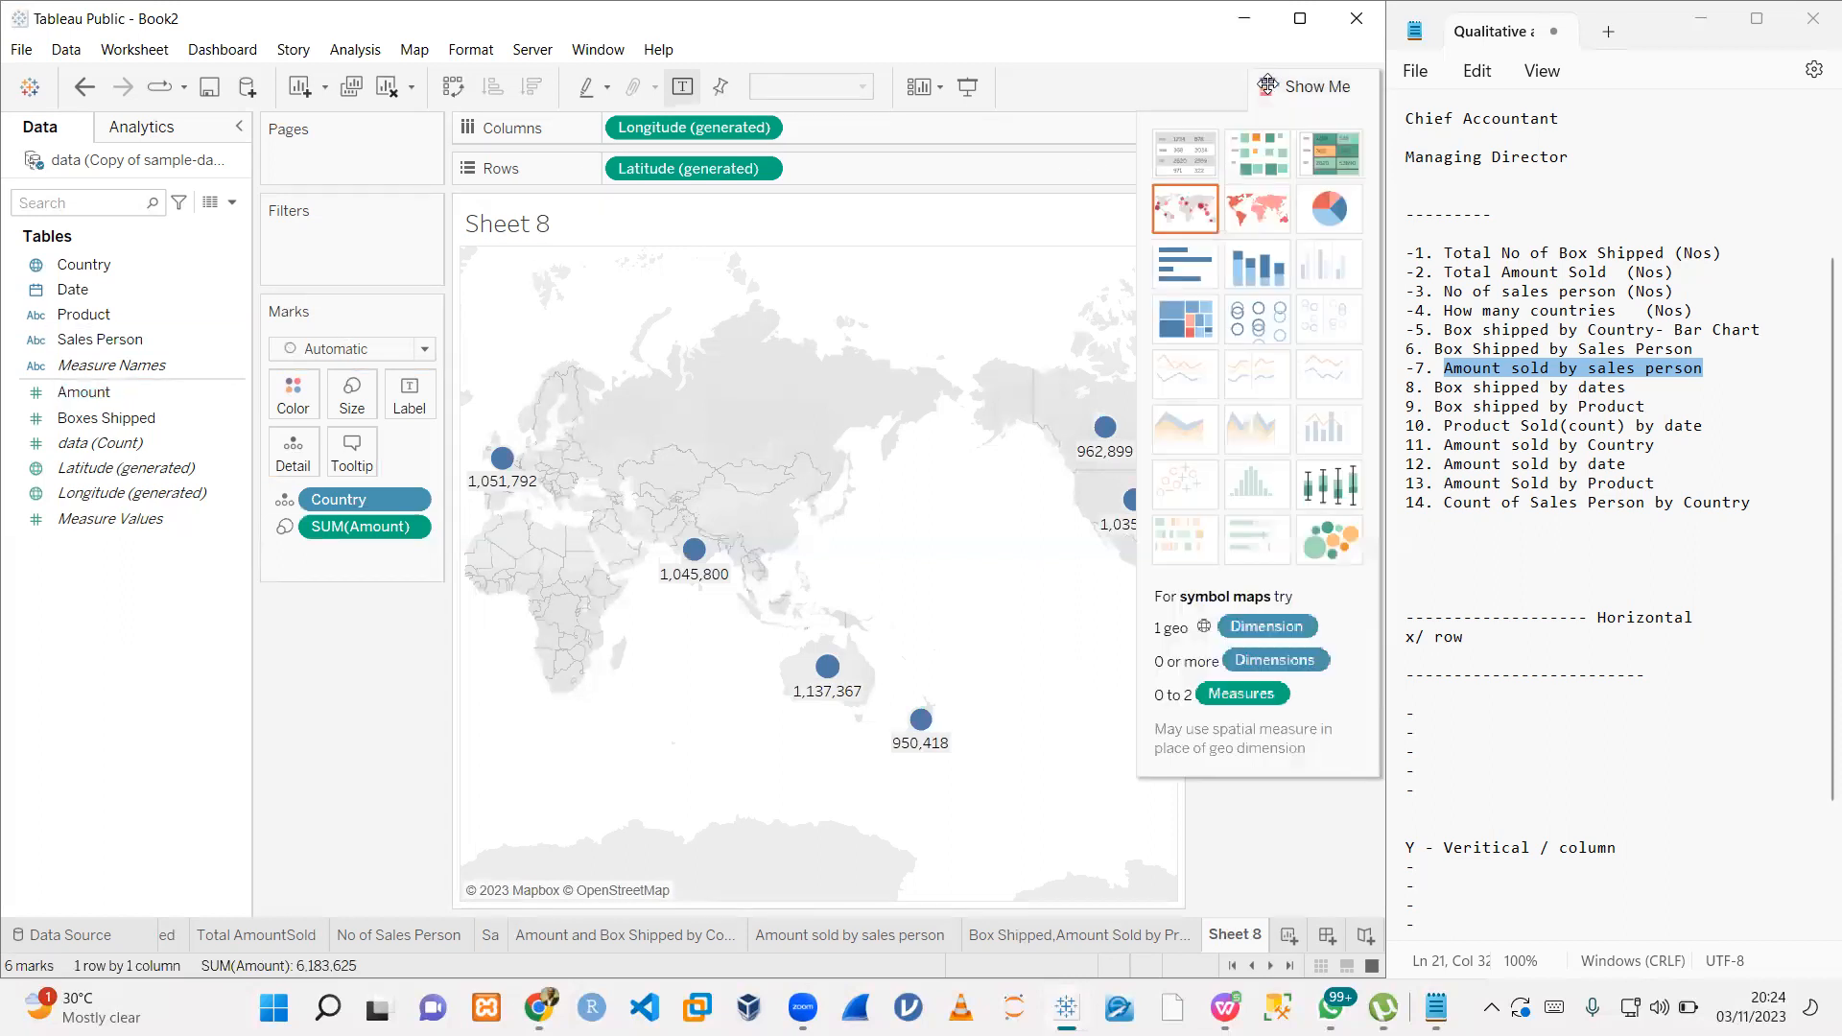
click(1185, 264)
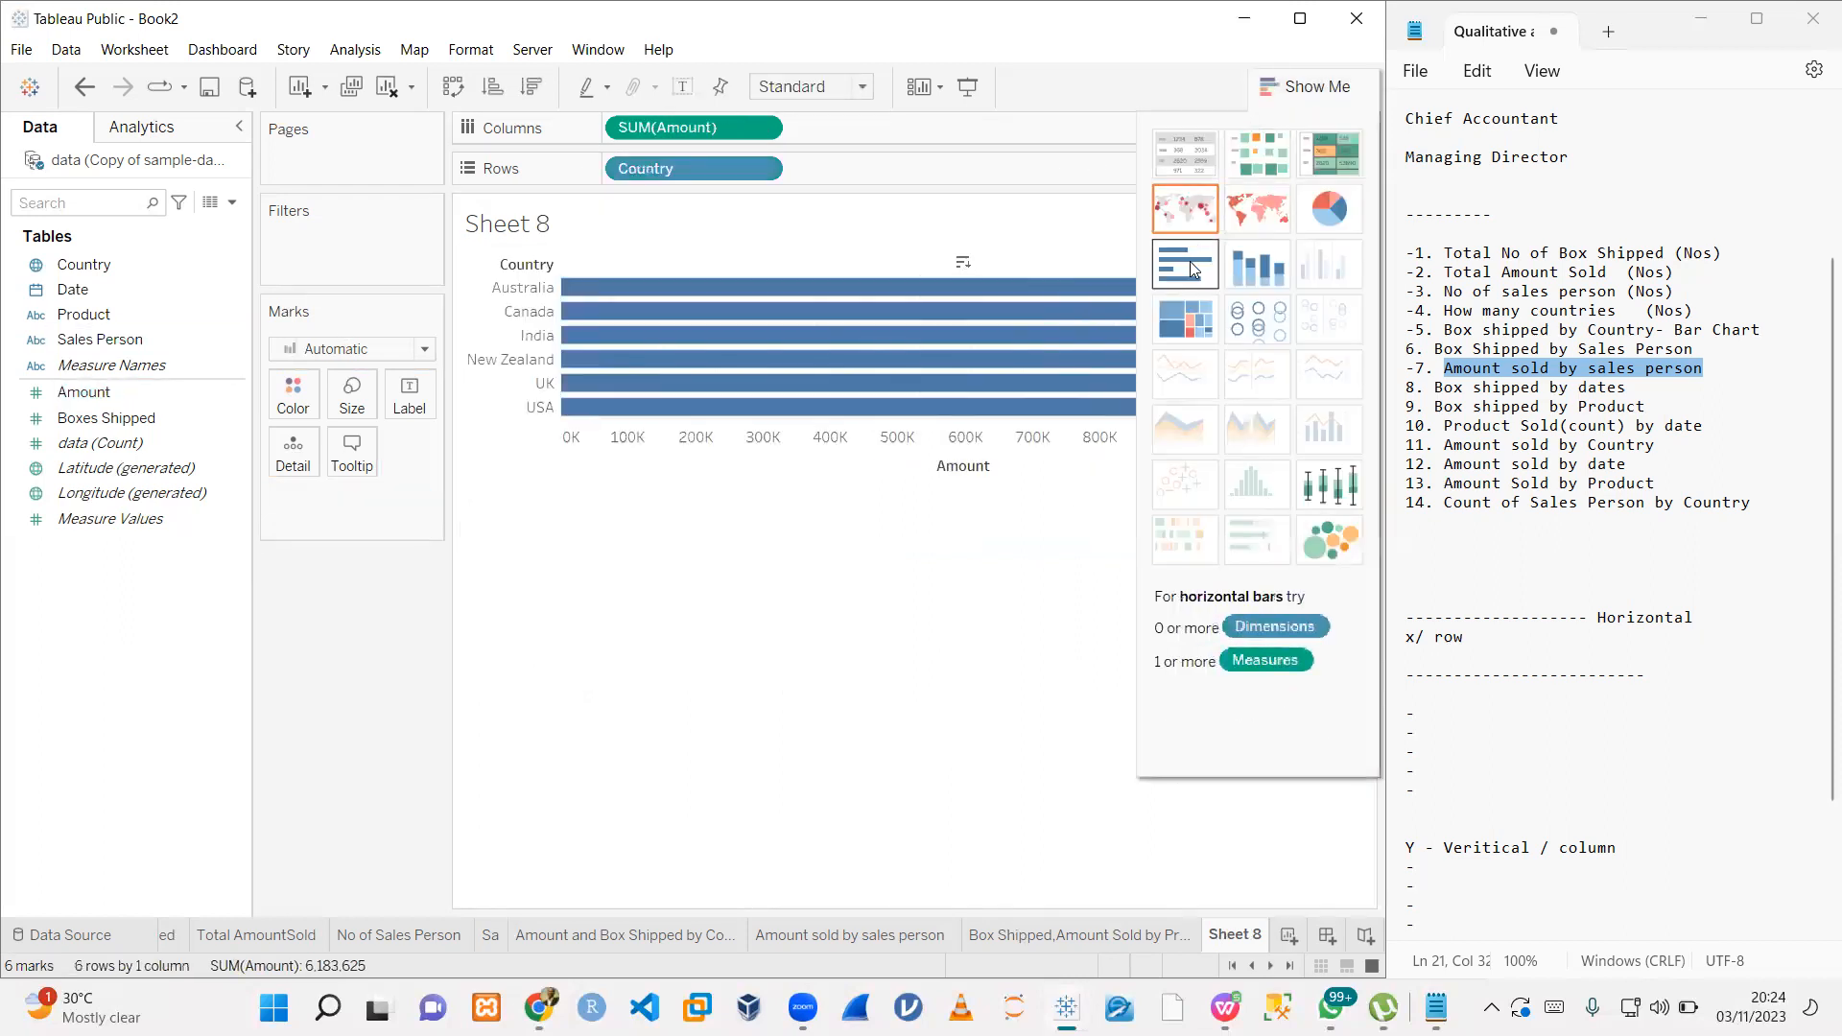
- Sort the countries by amount in ascending order and swap the axes to make the bars vertical
click(493, 88)
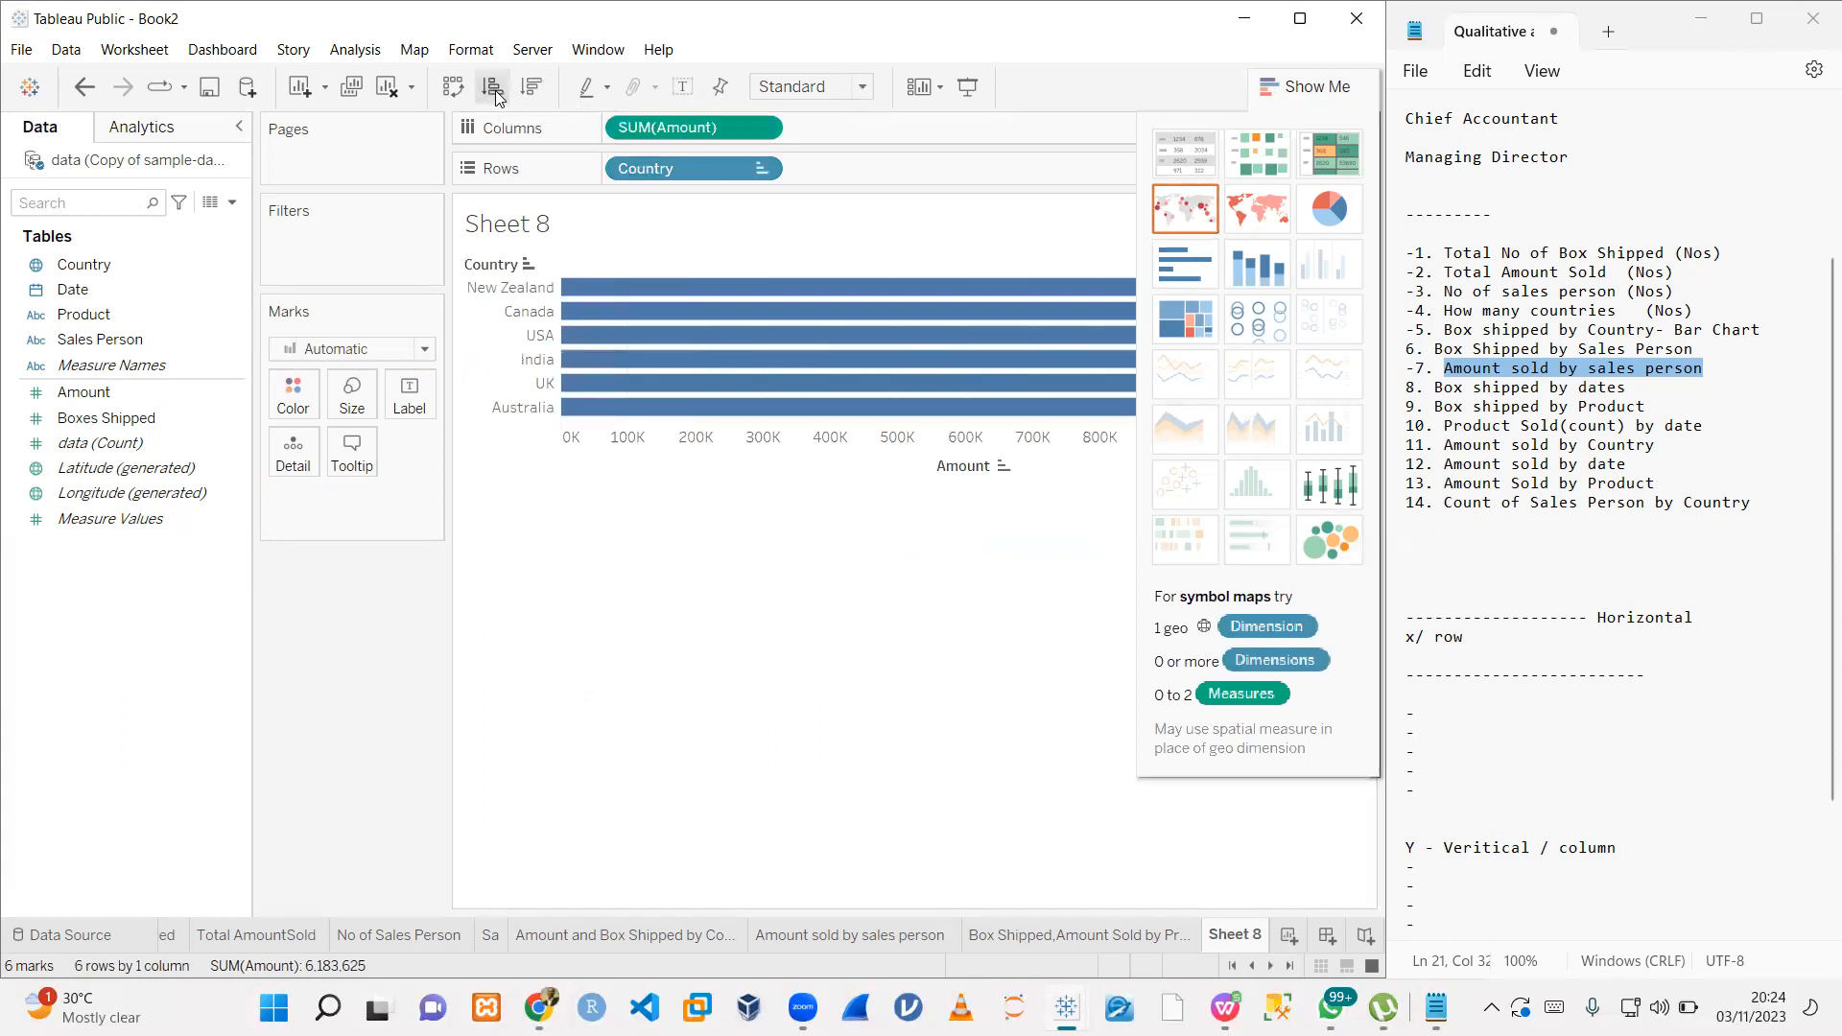
click(453, 87)
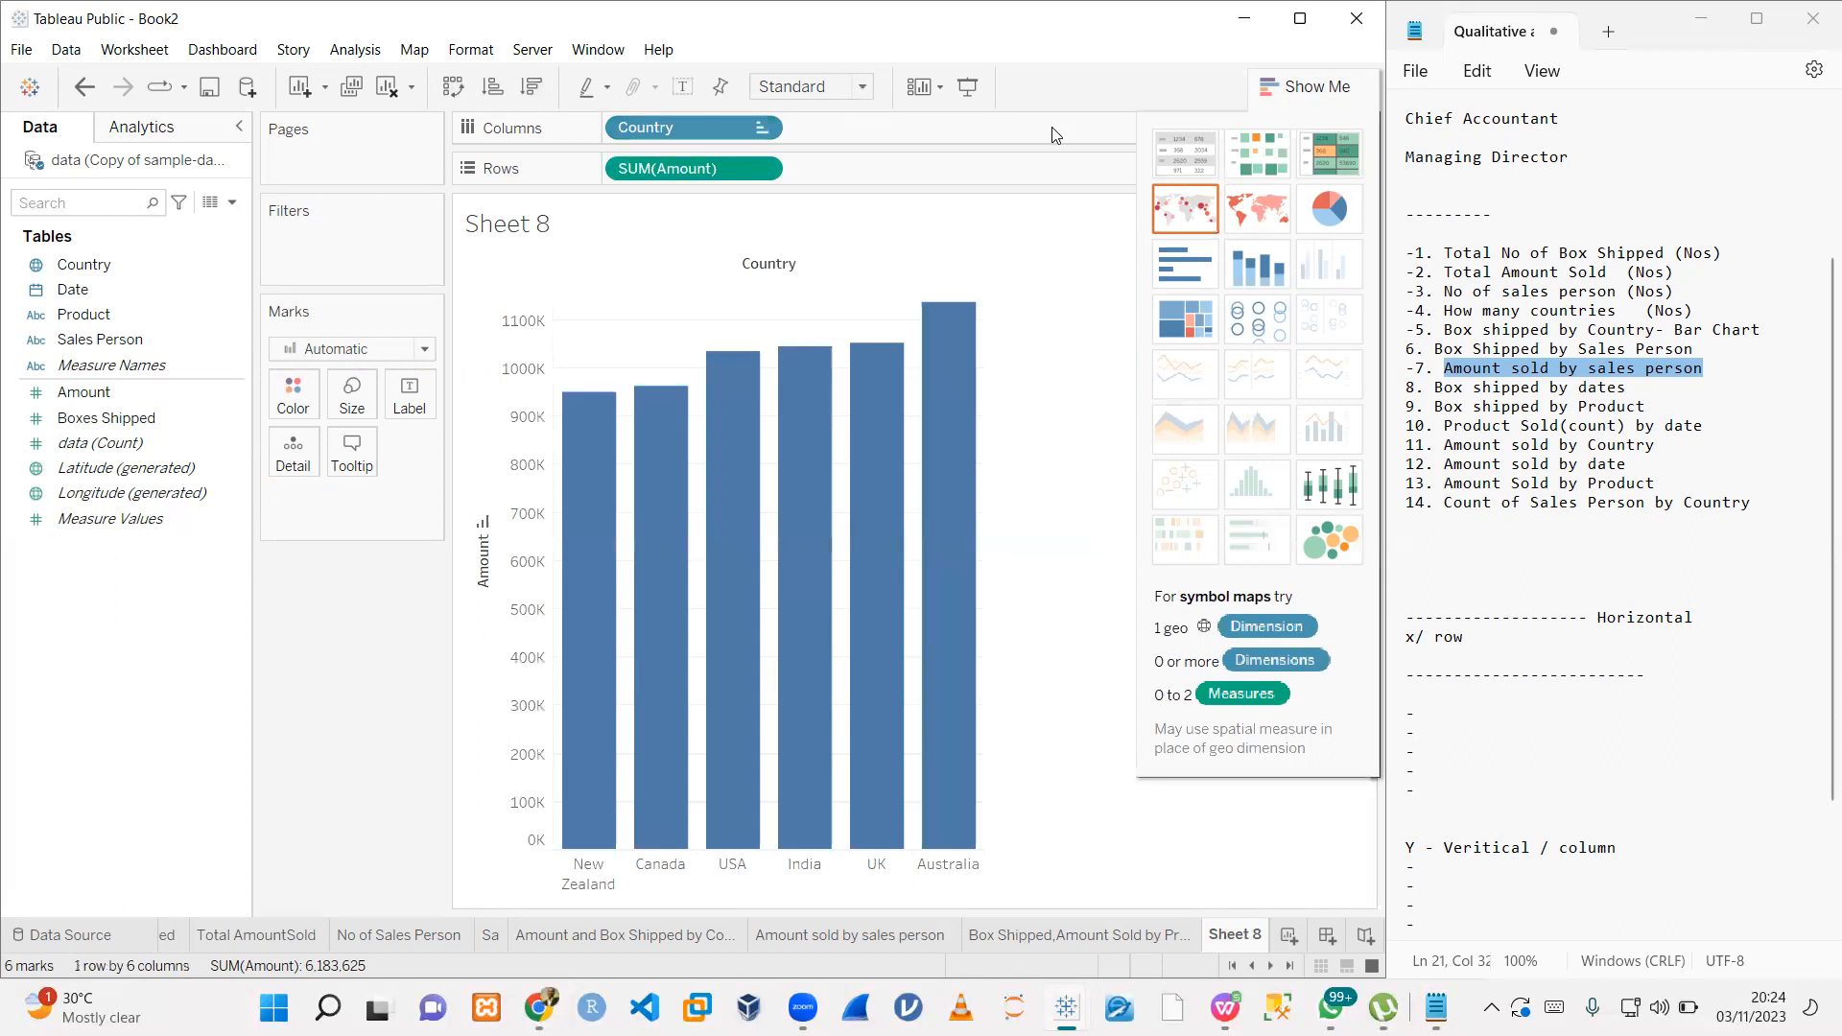
click(1301, 88)
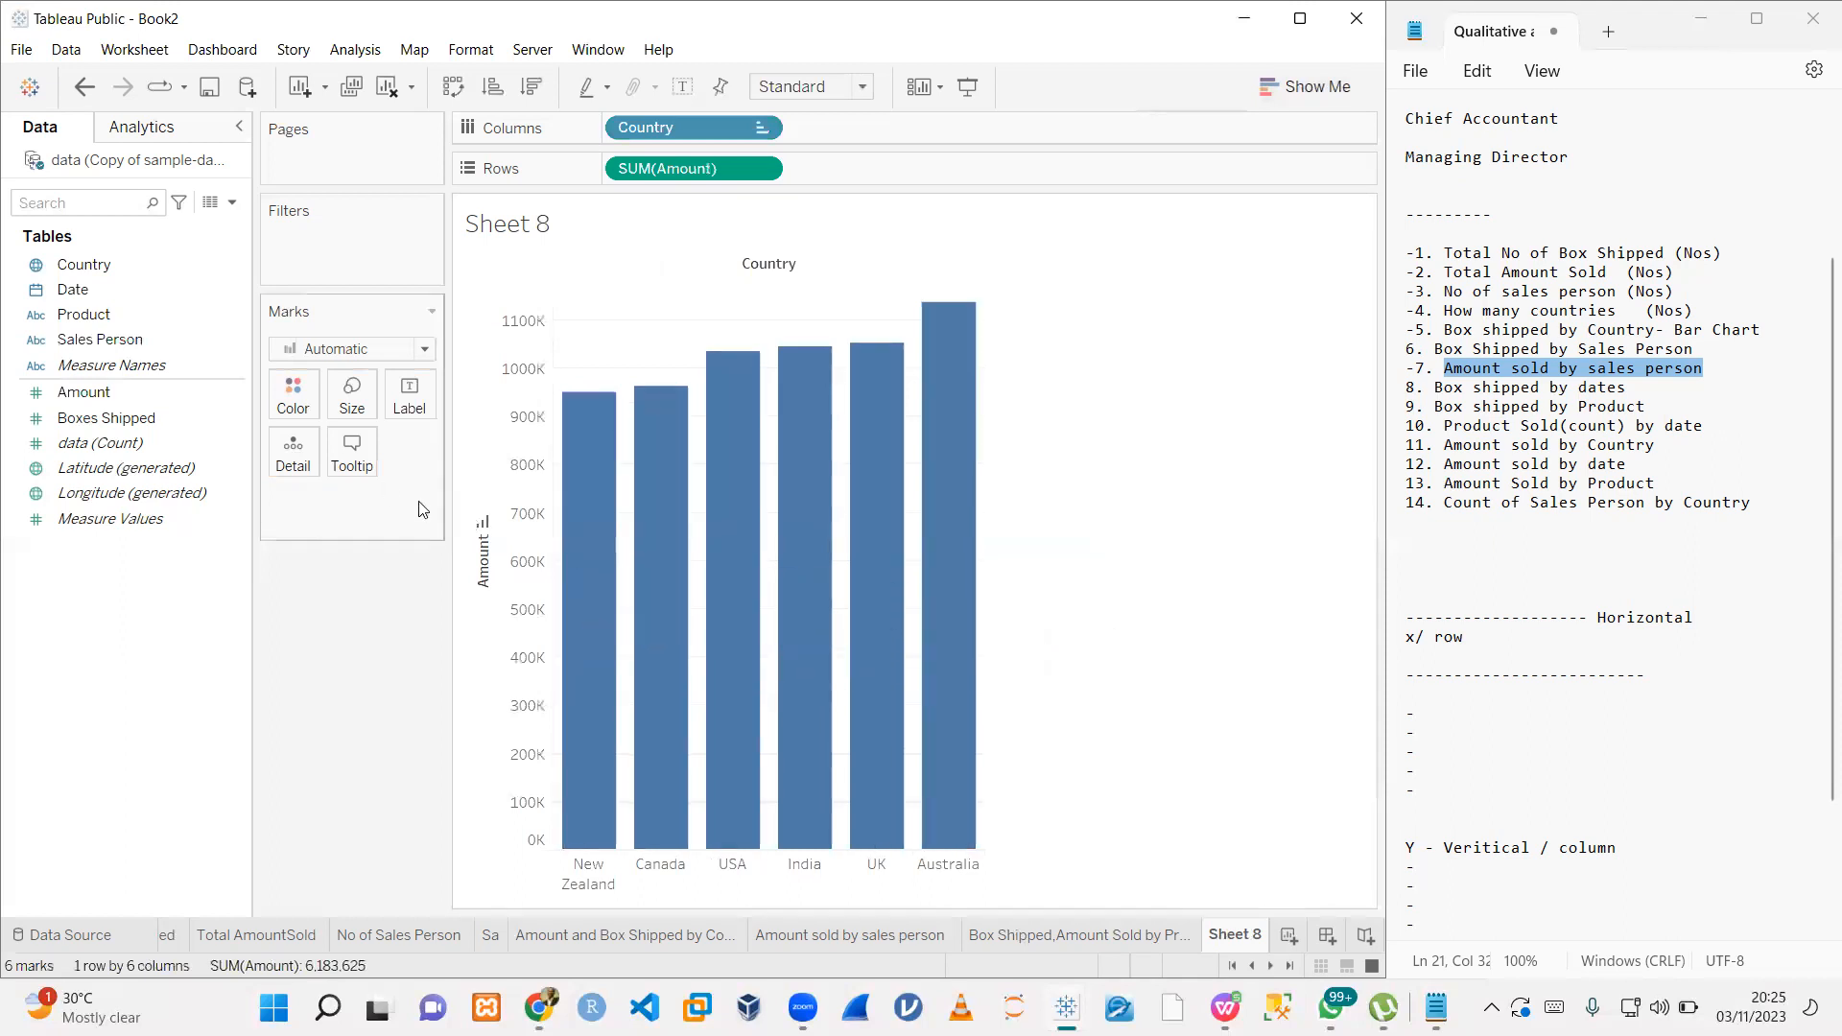
- Colour the bars by Country and show the amount as a label on each bar
drag(86, 265, 299, 408)
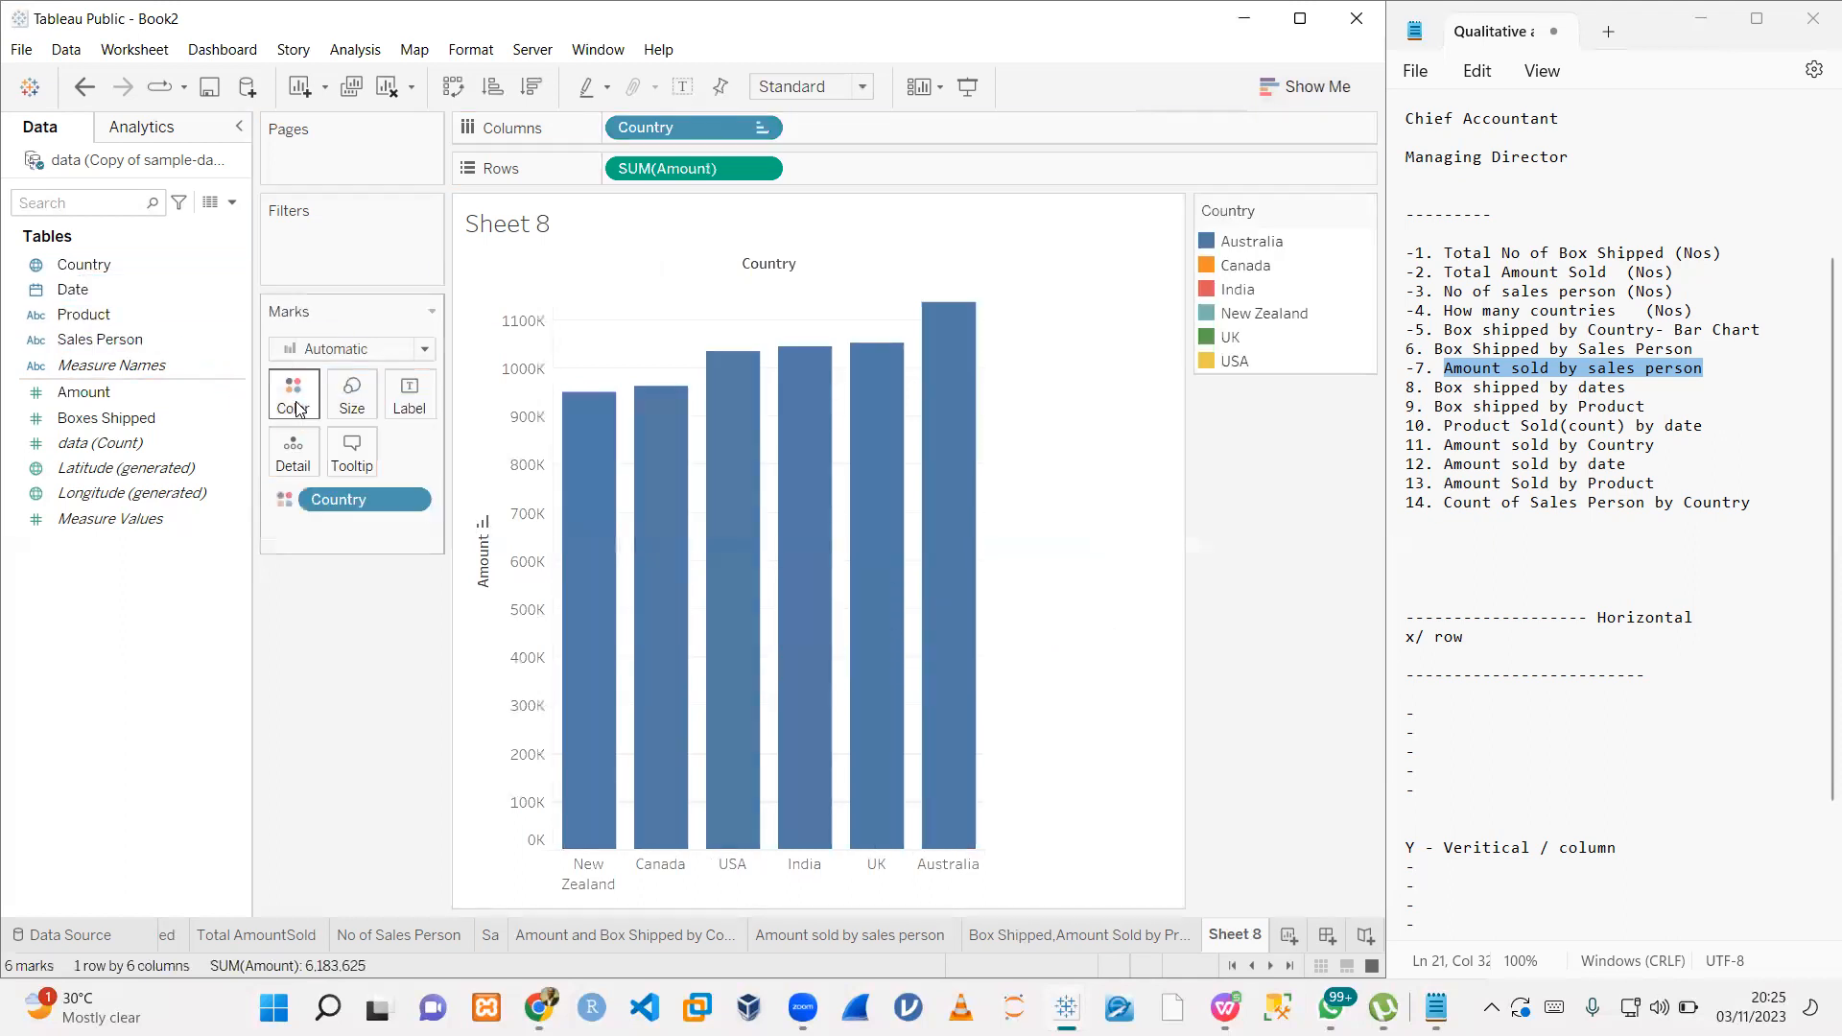
click(410, 393)
click(462, 450)
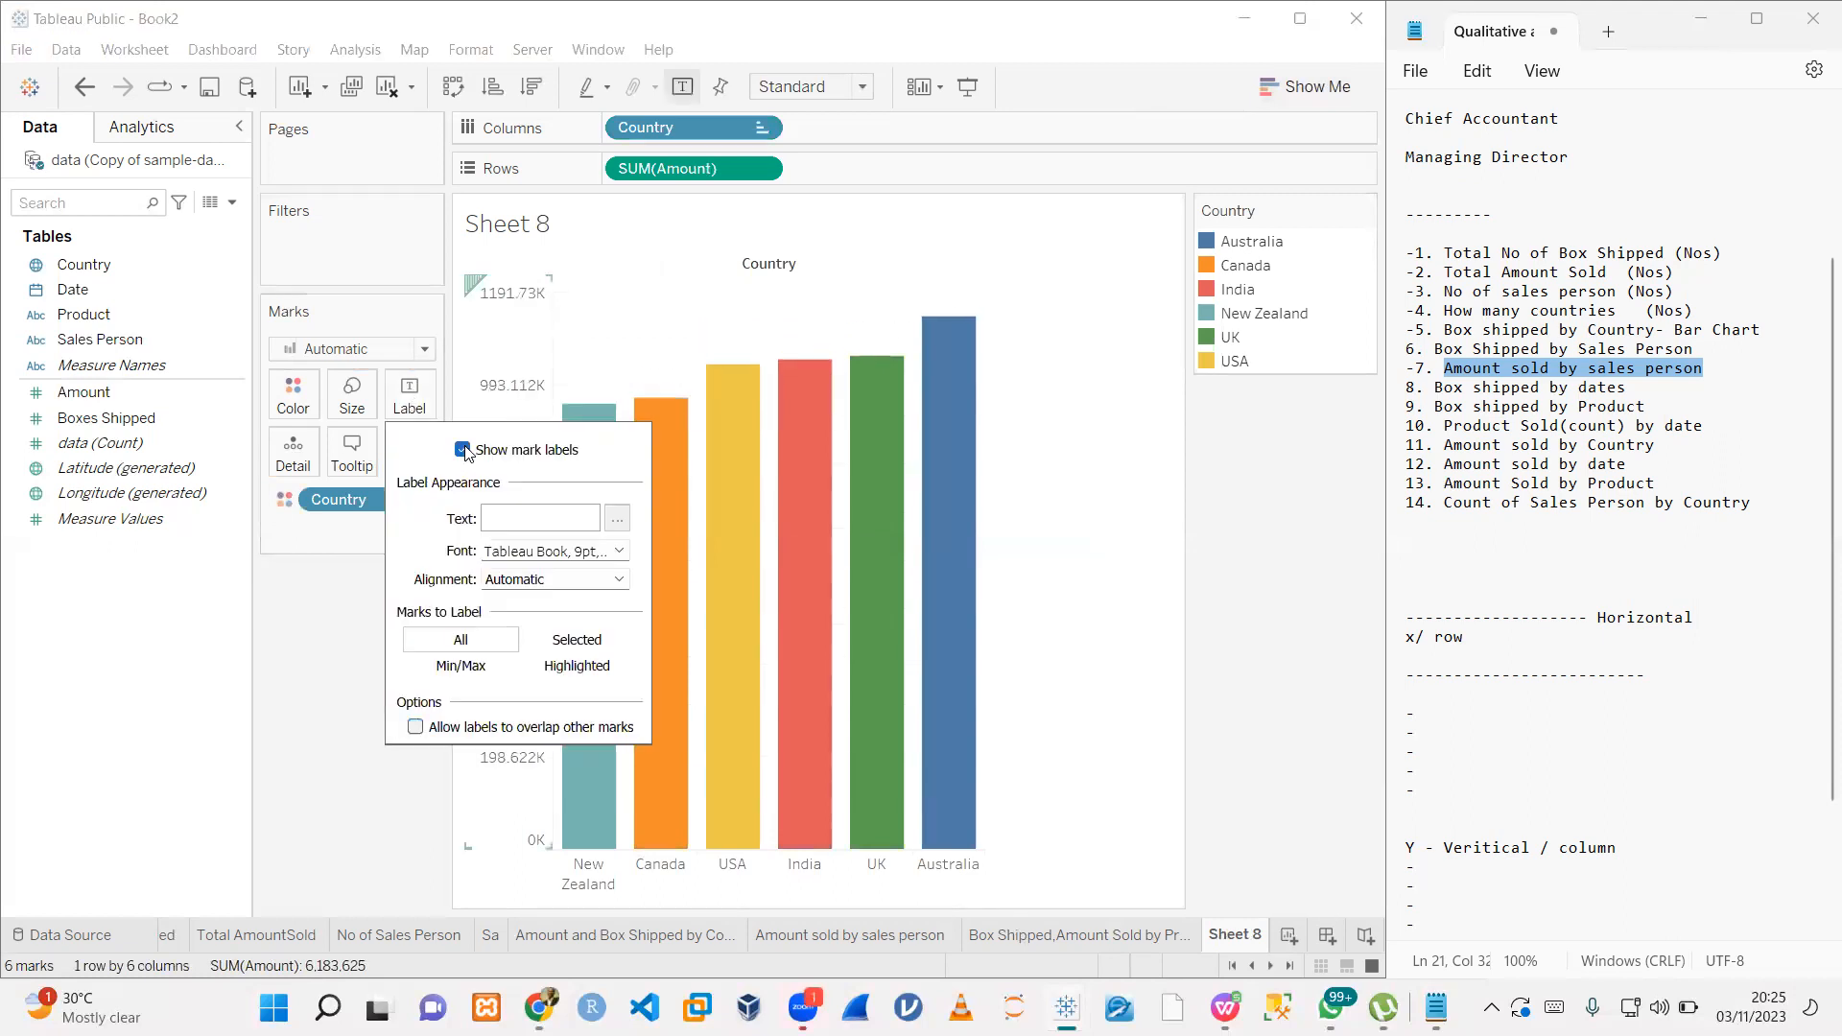
click(338, 689)
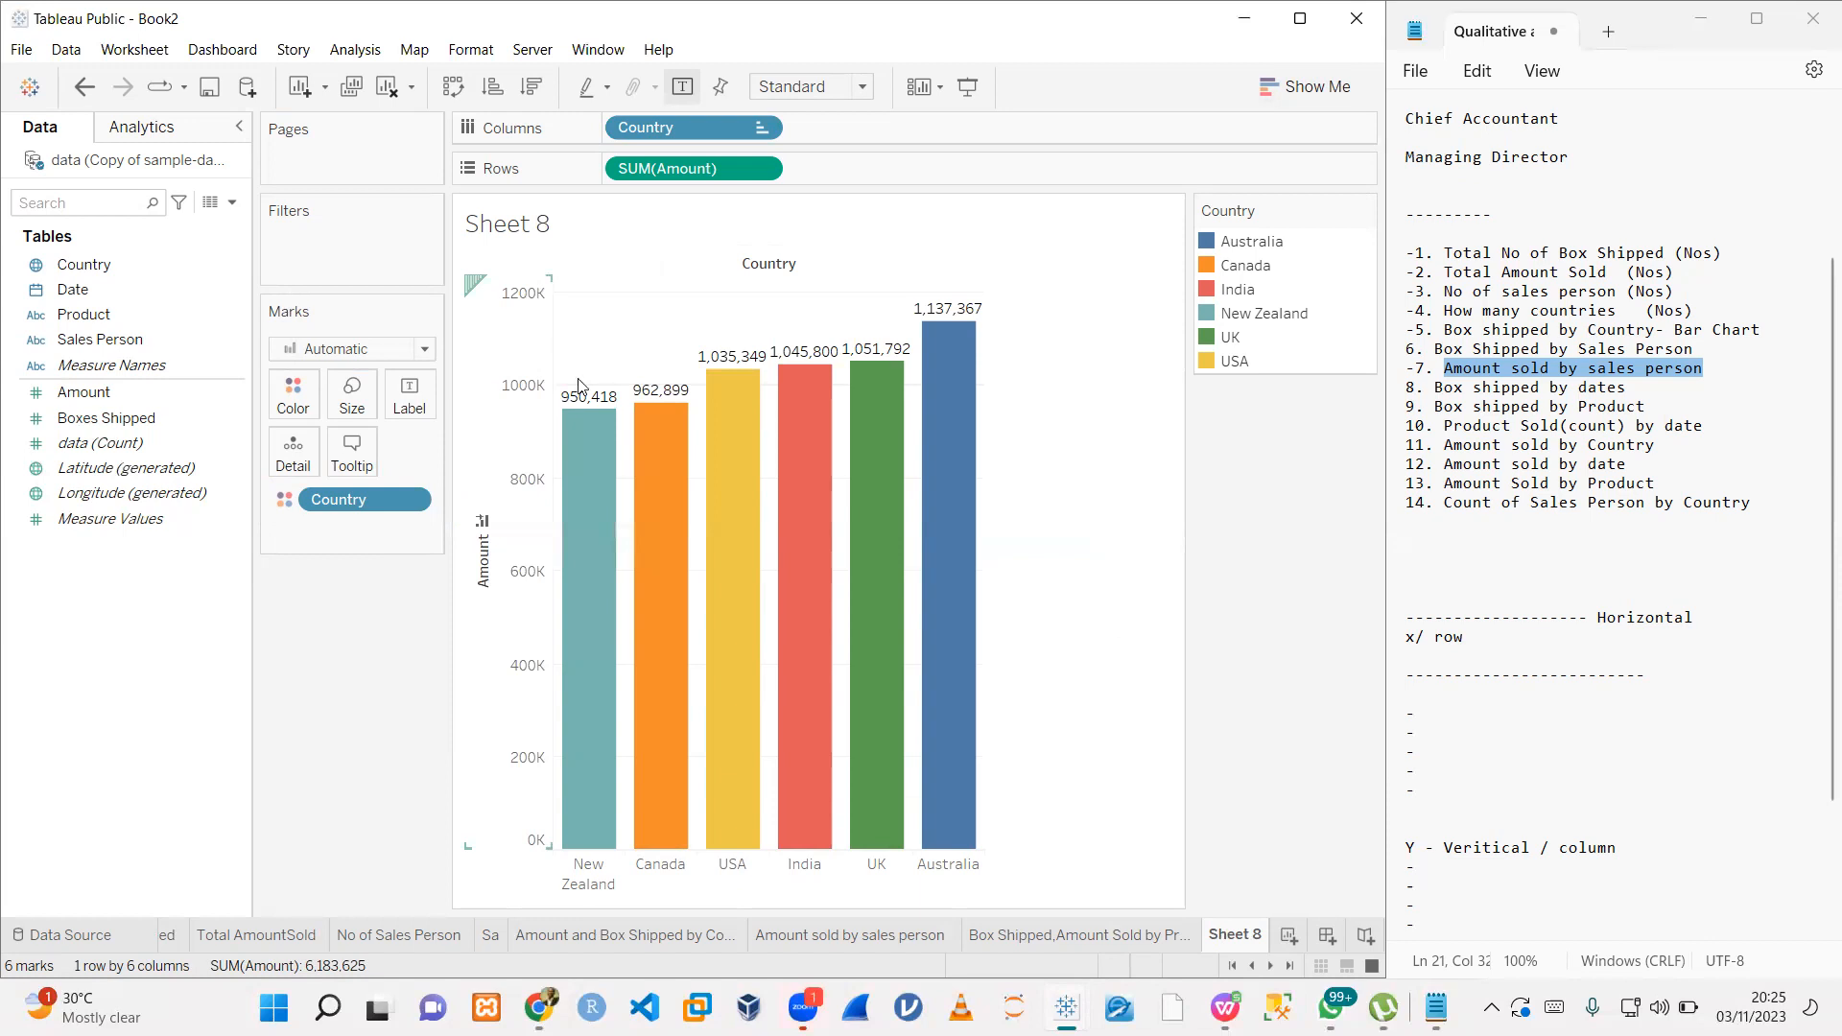
- Turn the mark labels off to check Australia's amount in its tooltip, and turn the labels back on
click(409, 393)
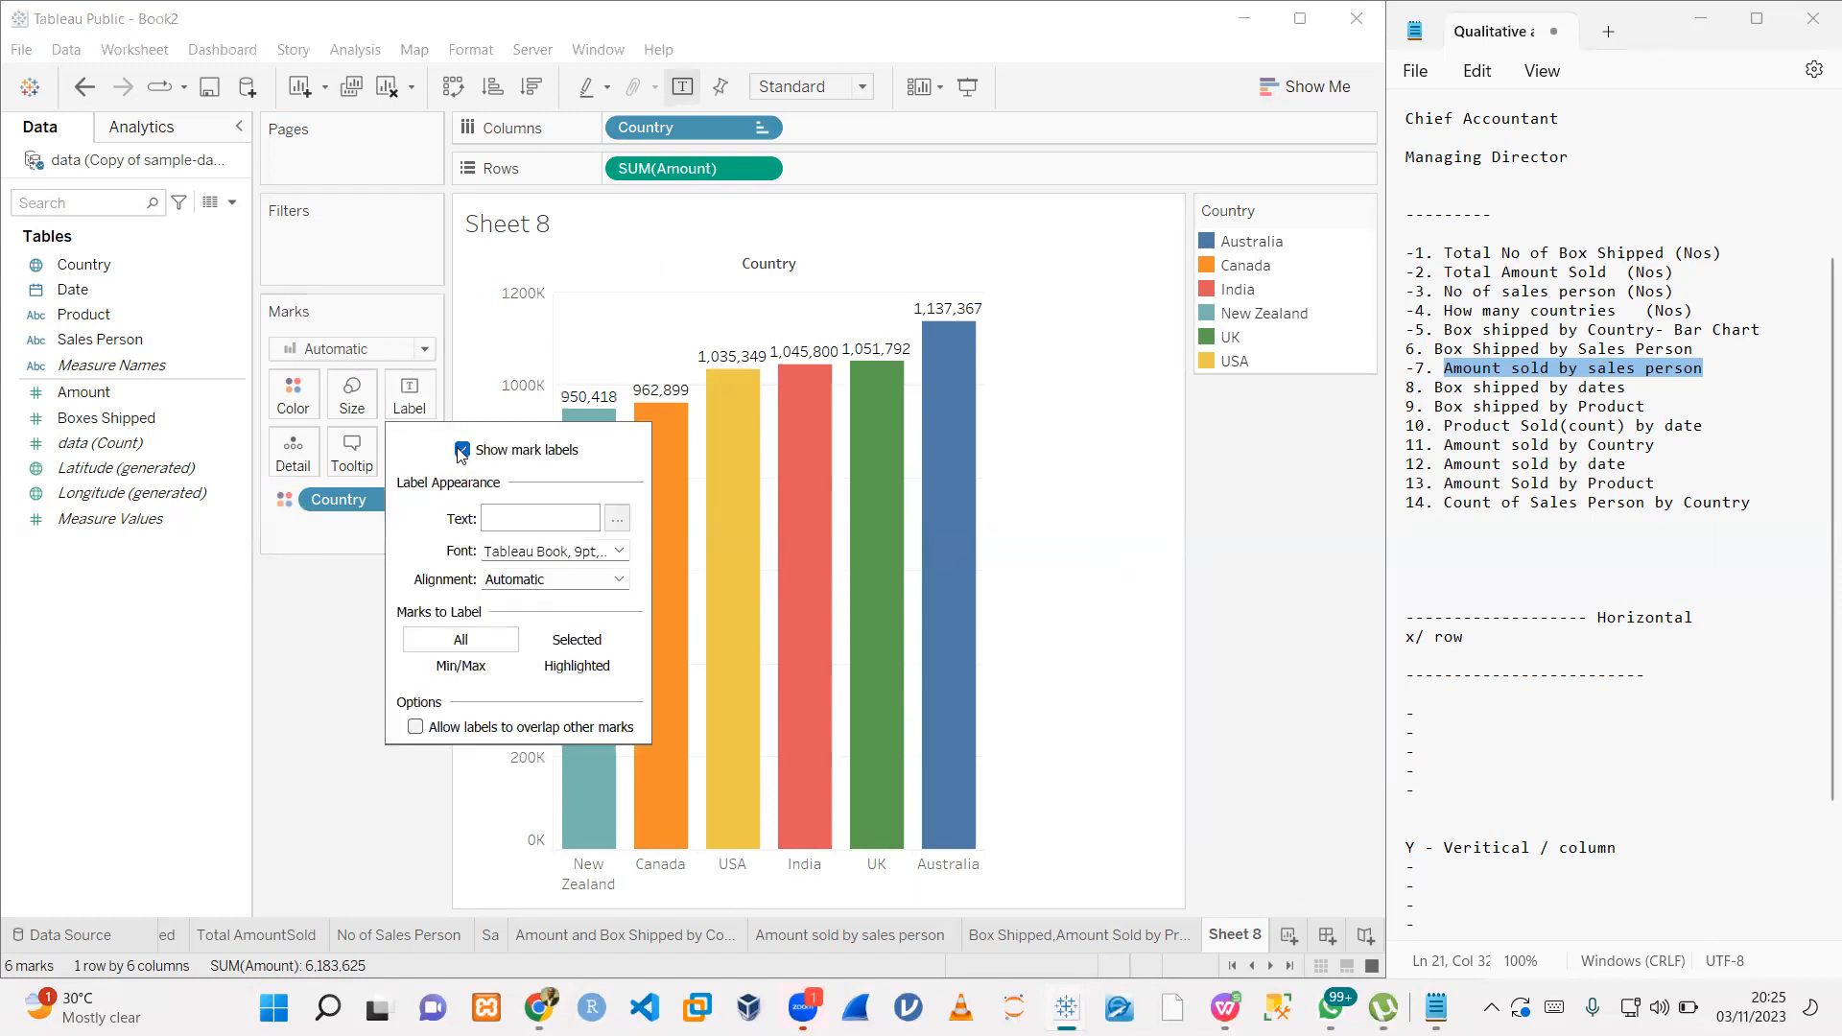
click(461, 450)
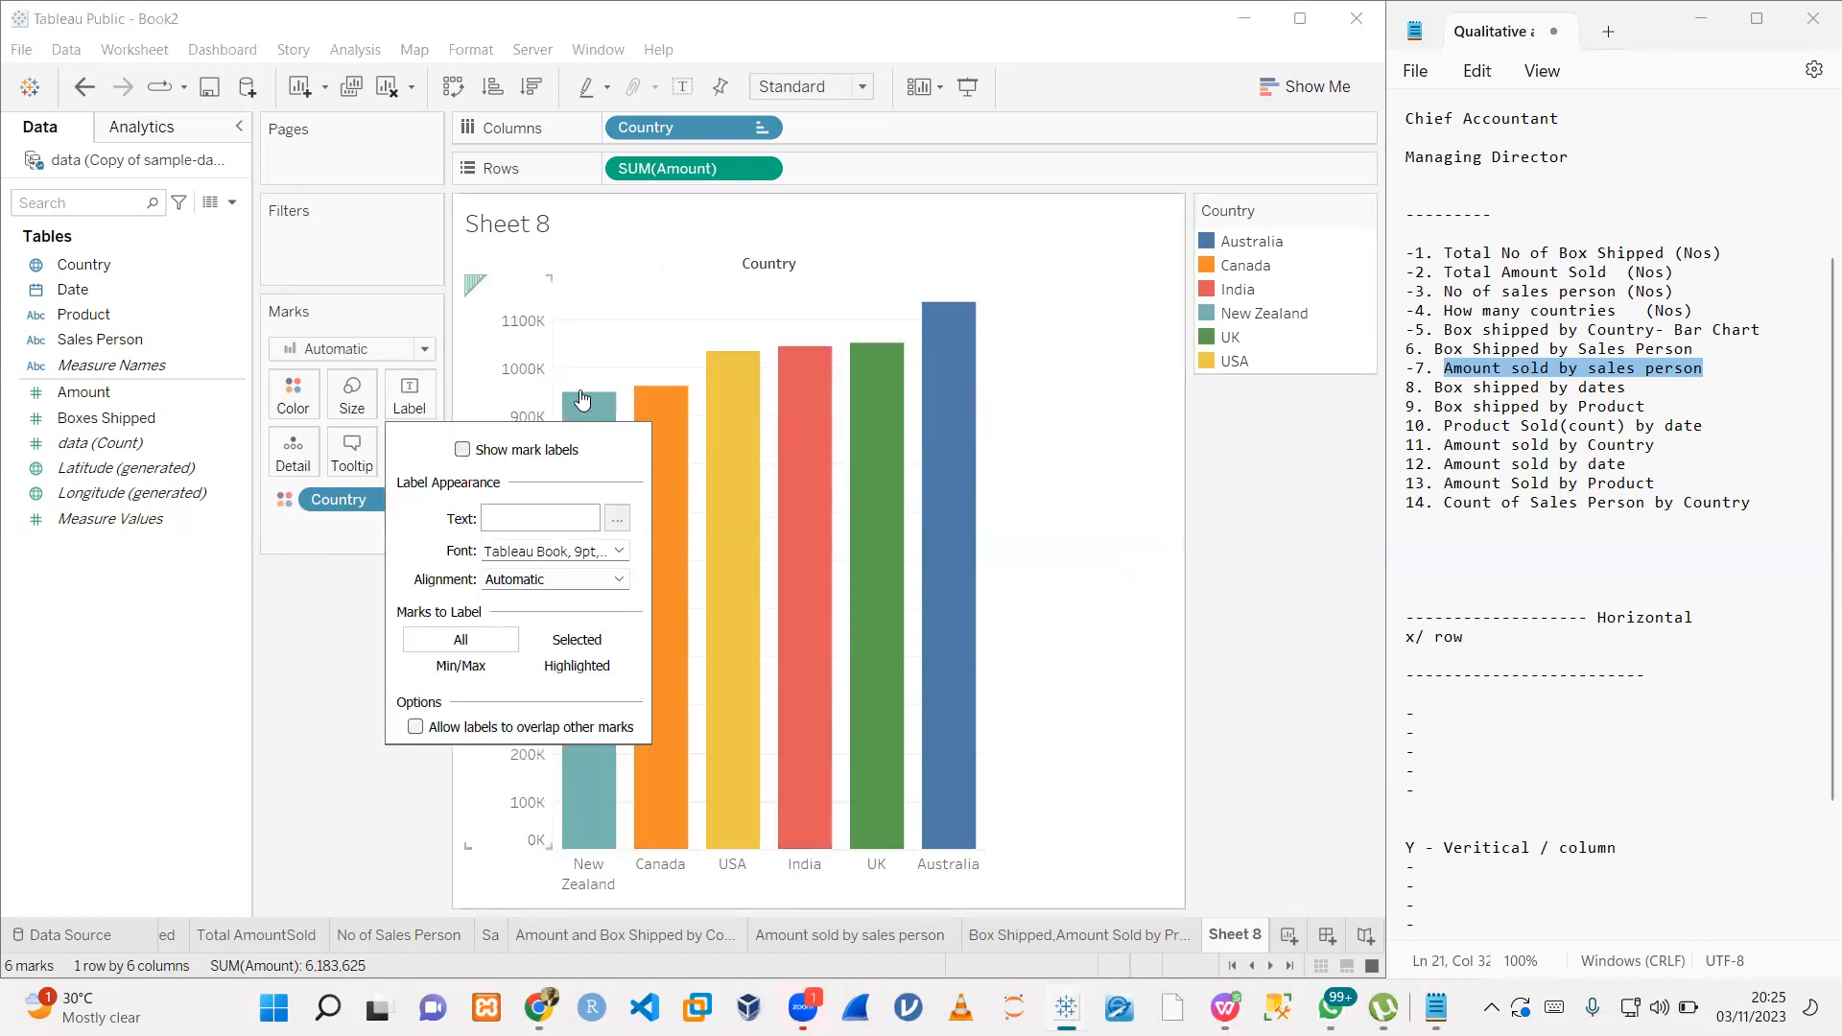
mouse_move(950, 336)
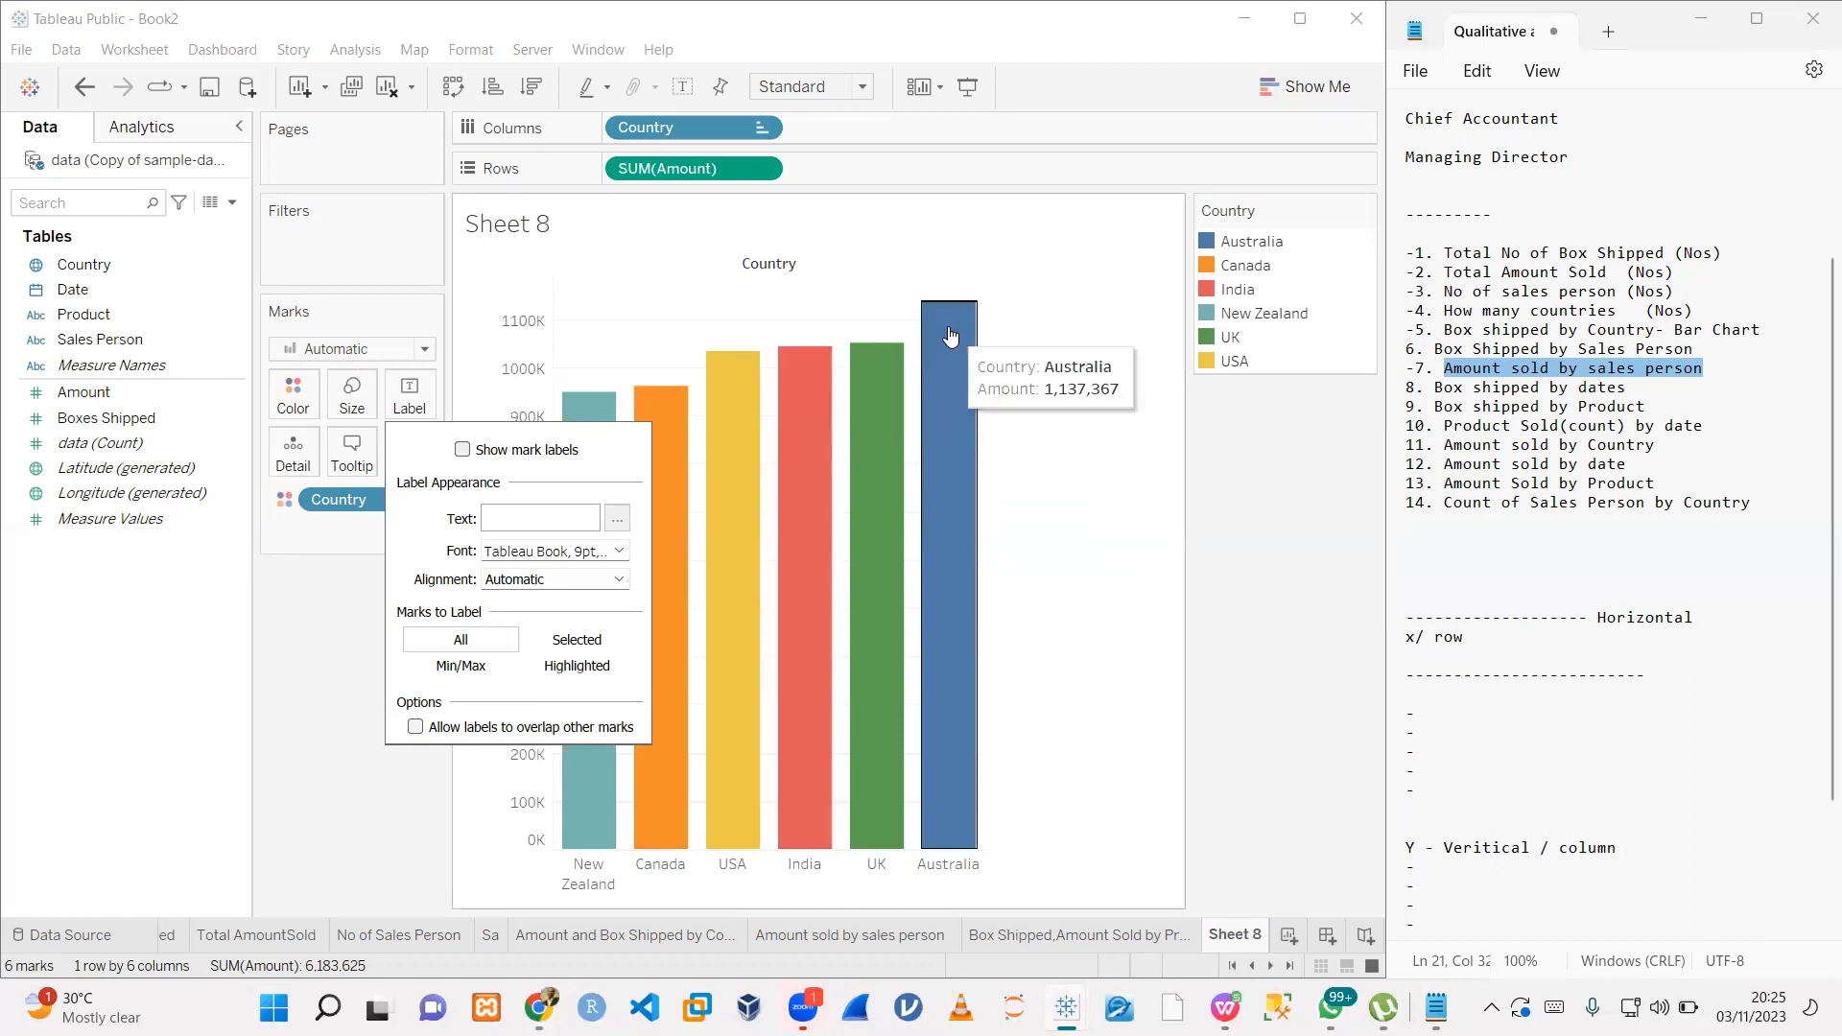
click(462, 450)
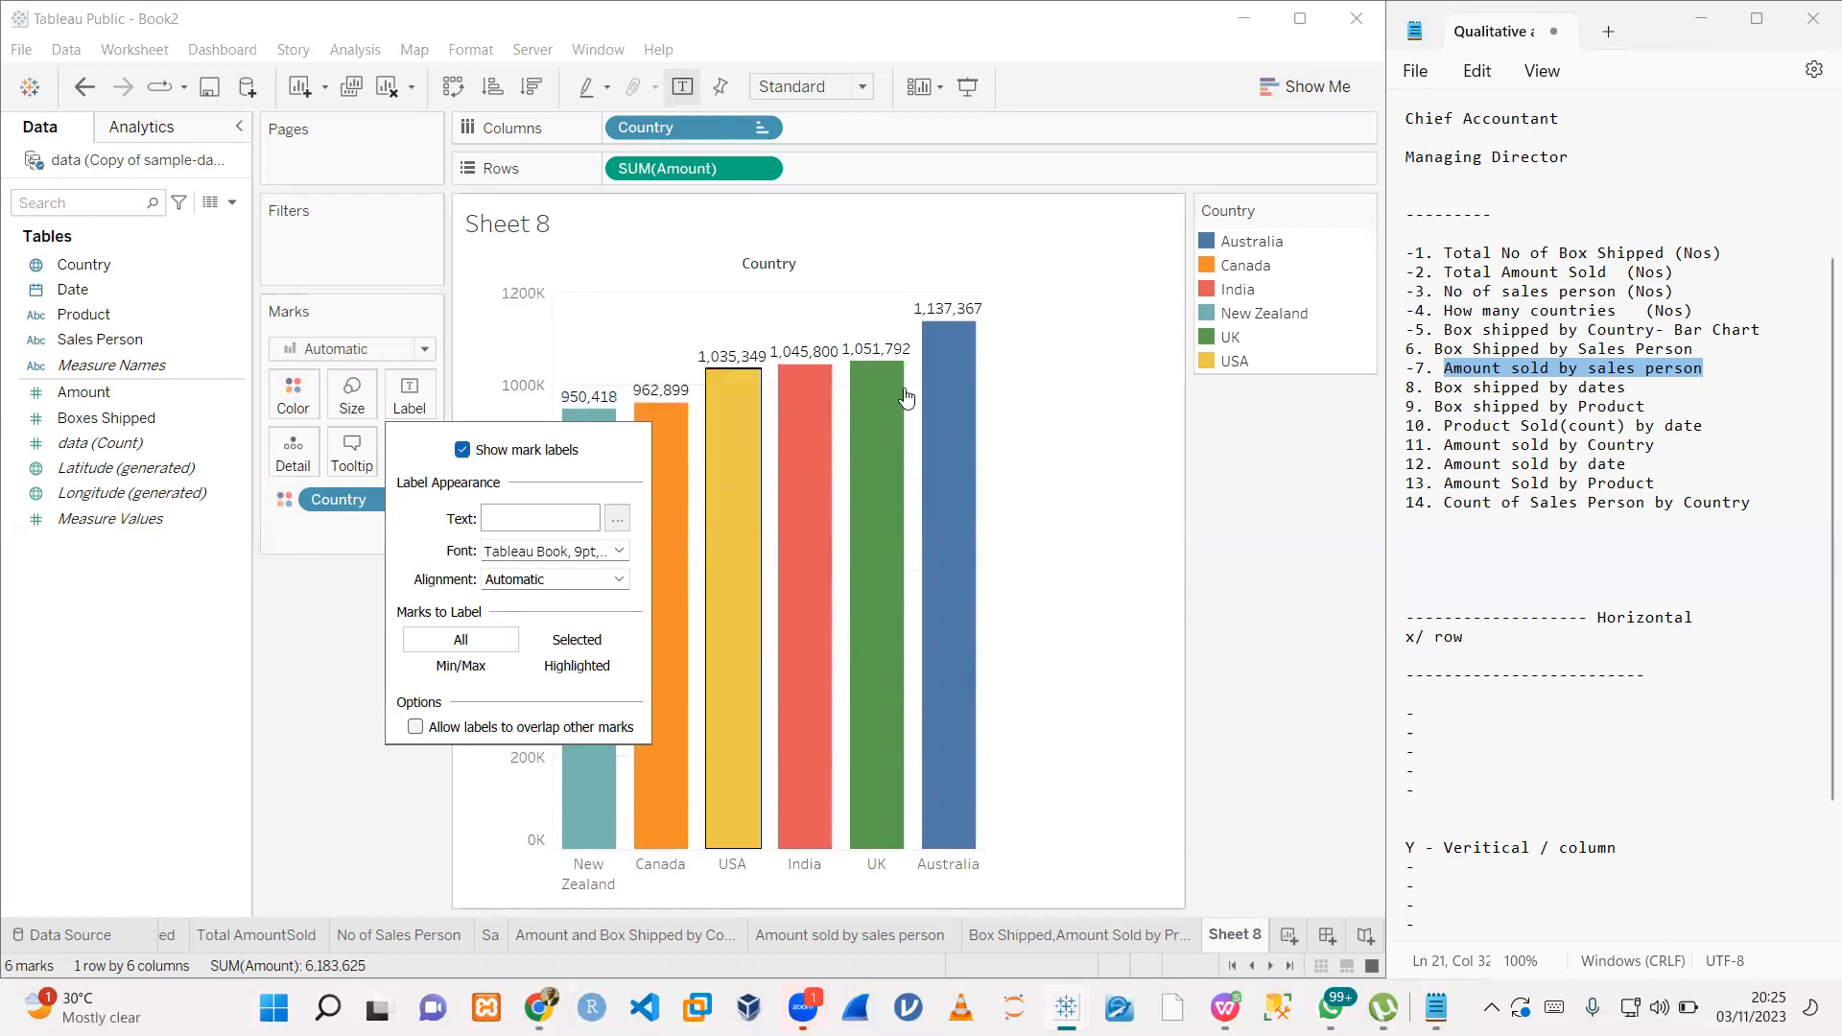
click(384, 837)
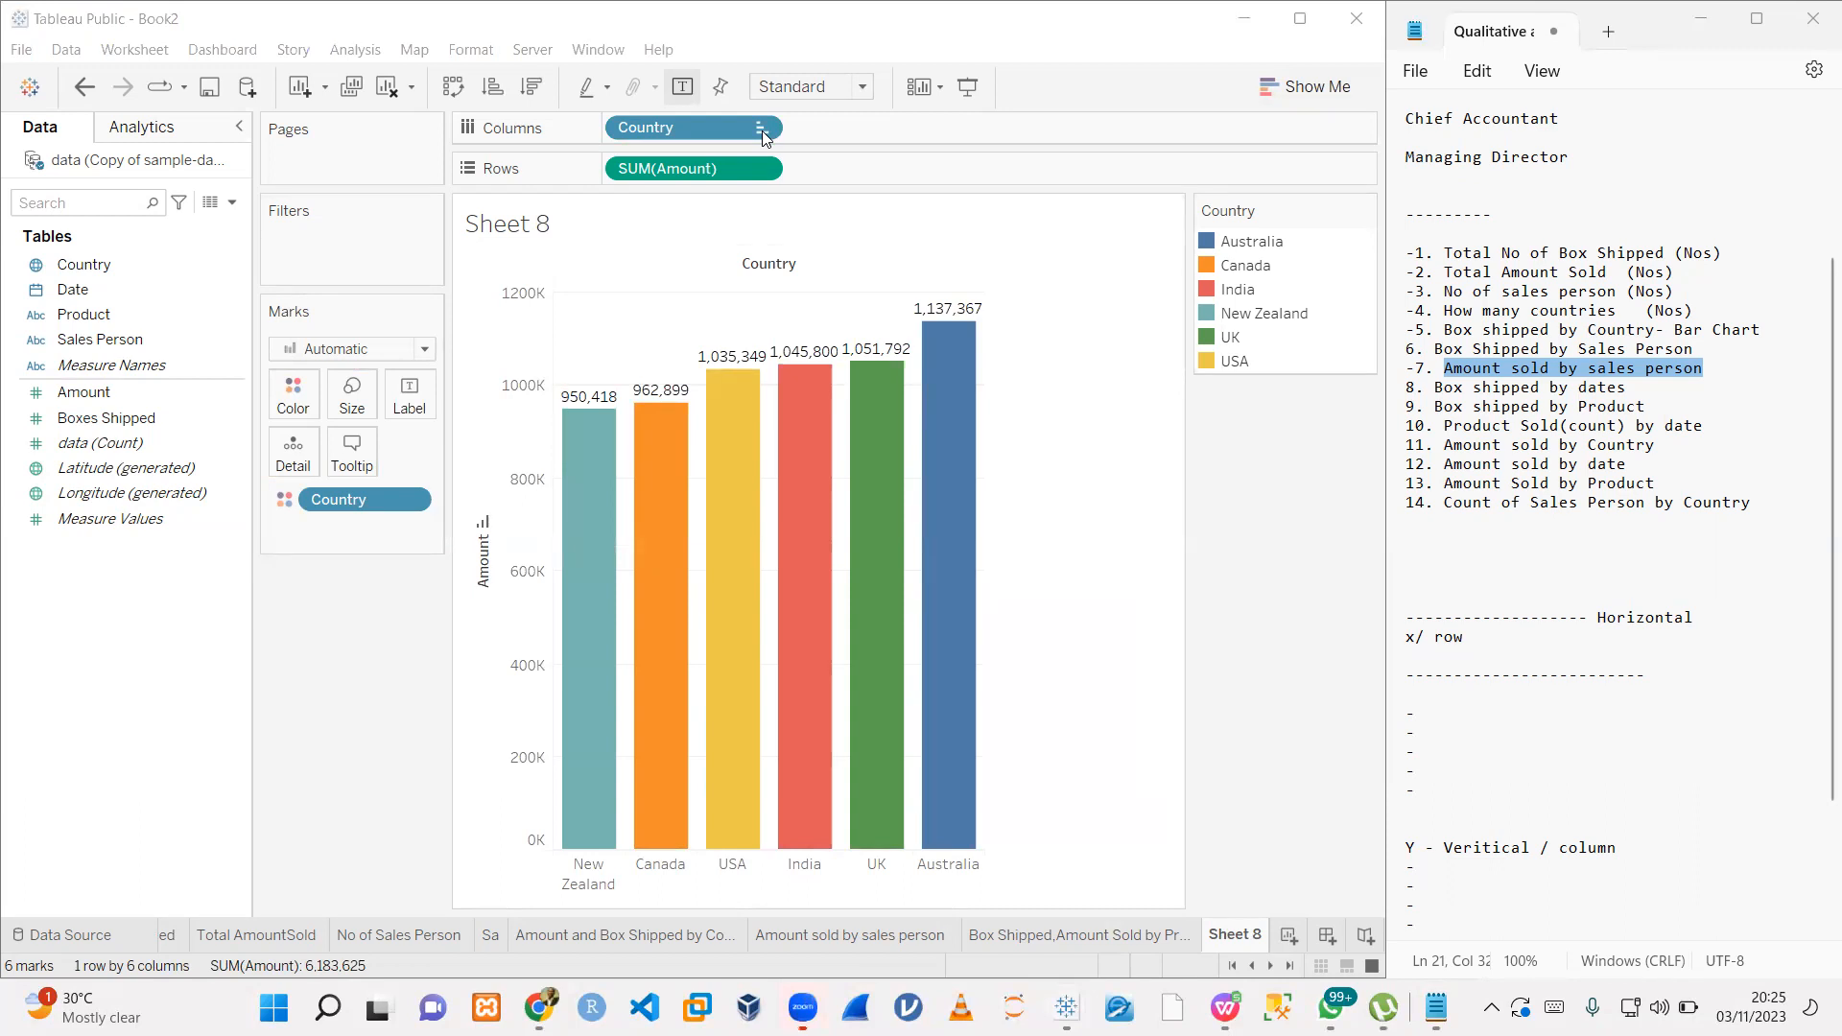
click(333, 746)
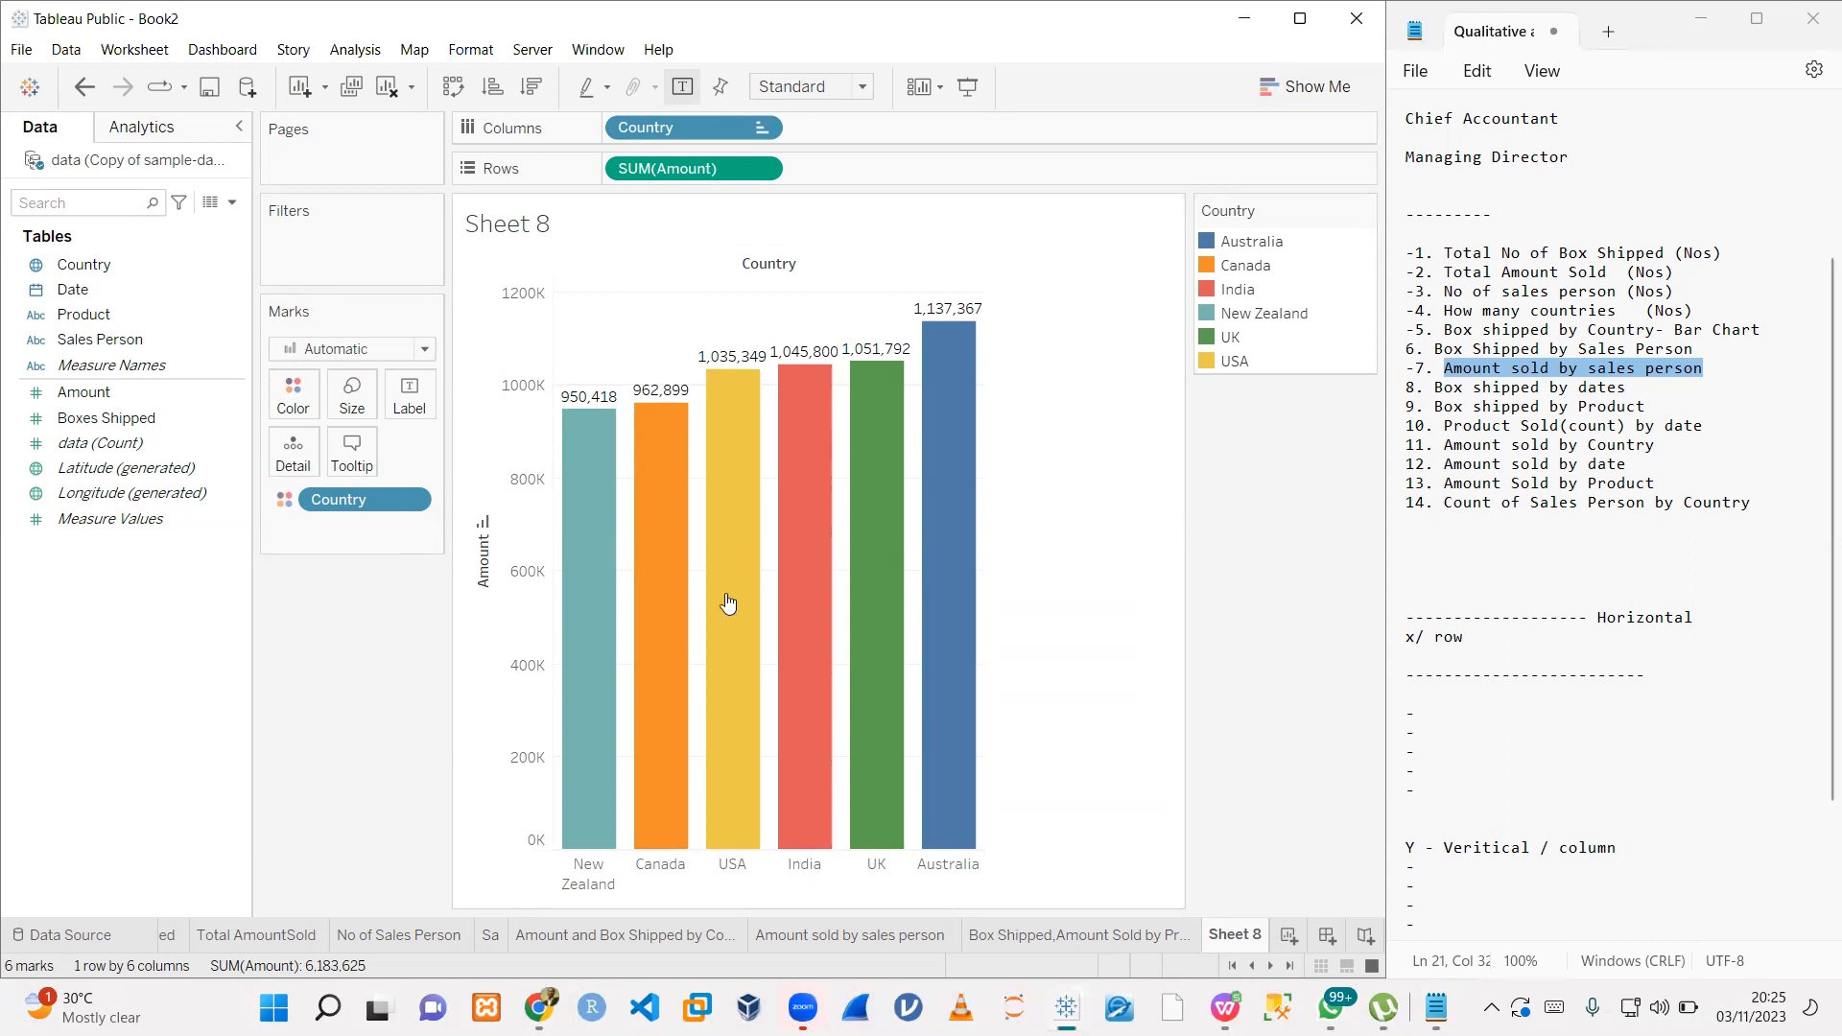
- Replace the sheet-name placeholder in the chart title with "Amount Sold by Country"
double_click(495, 226)
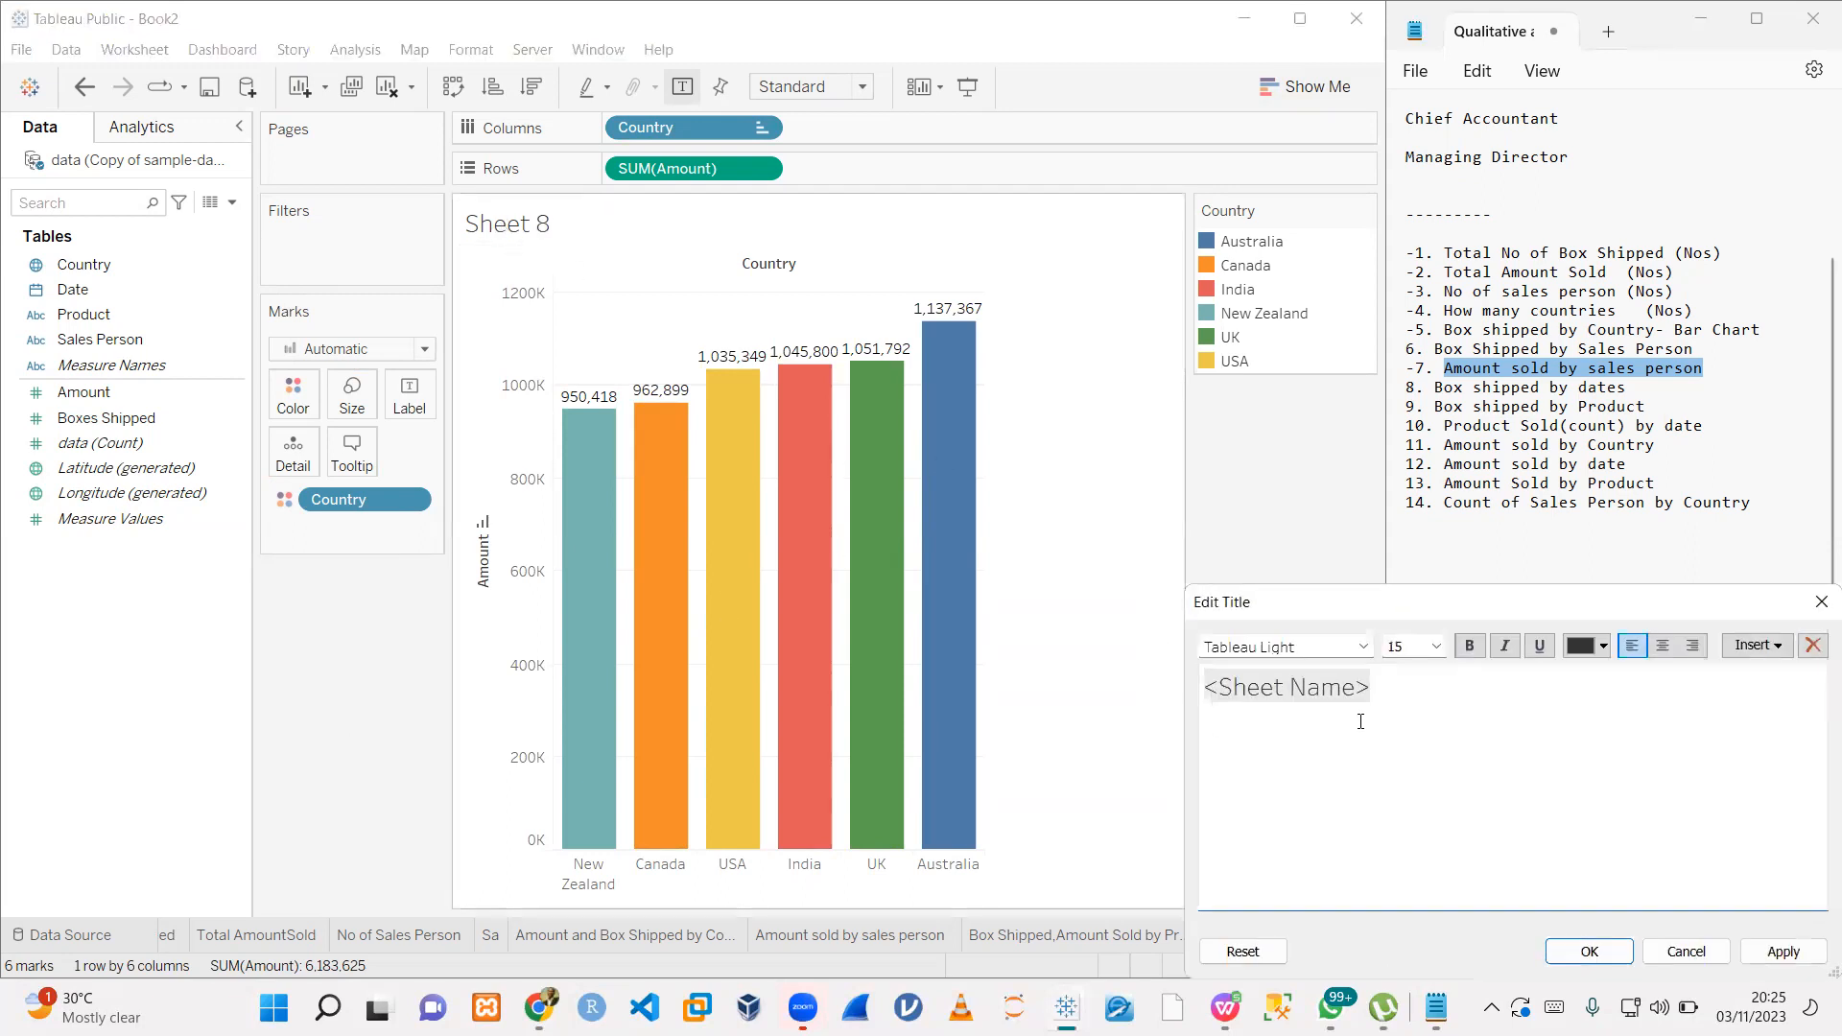
key(ctrl+a)
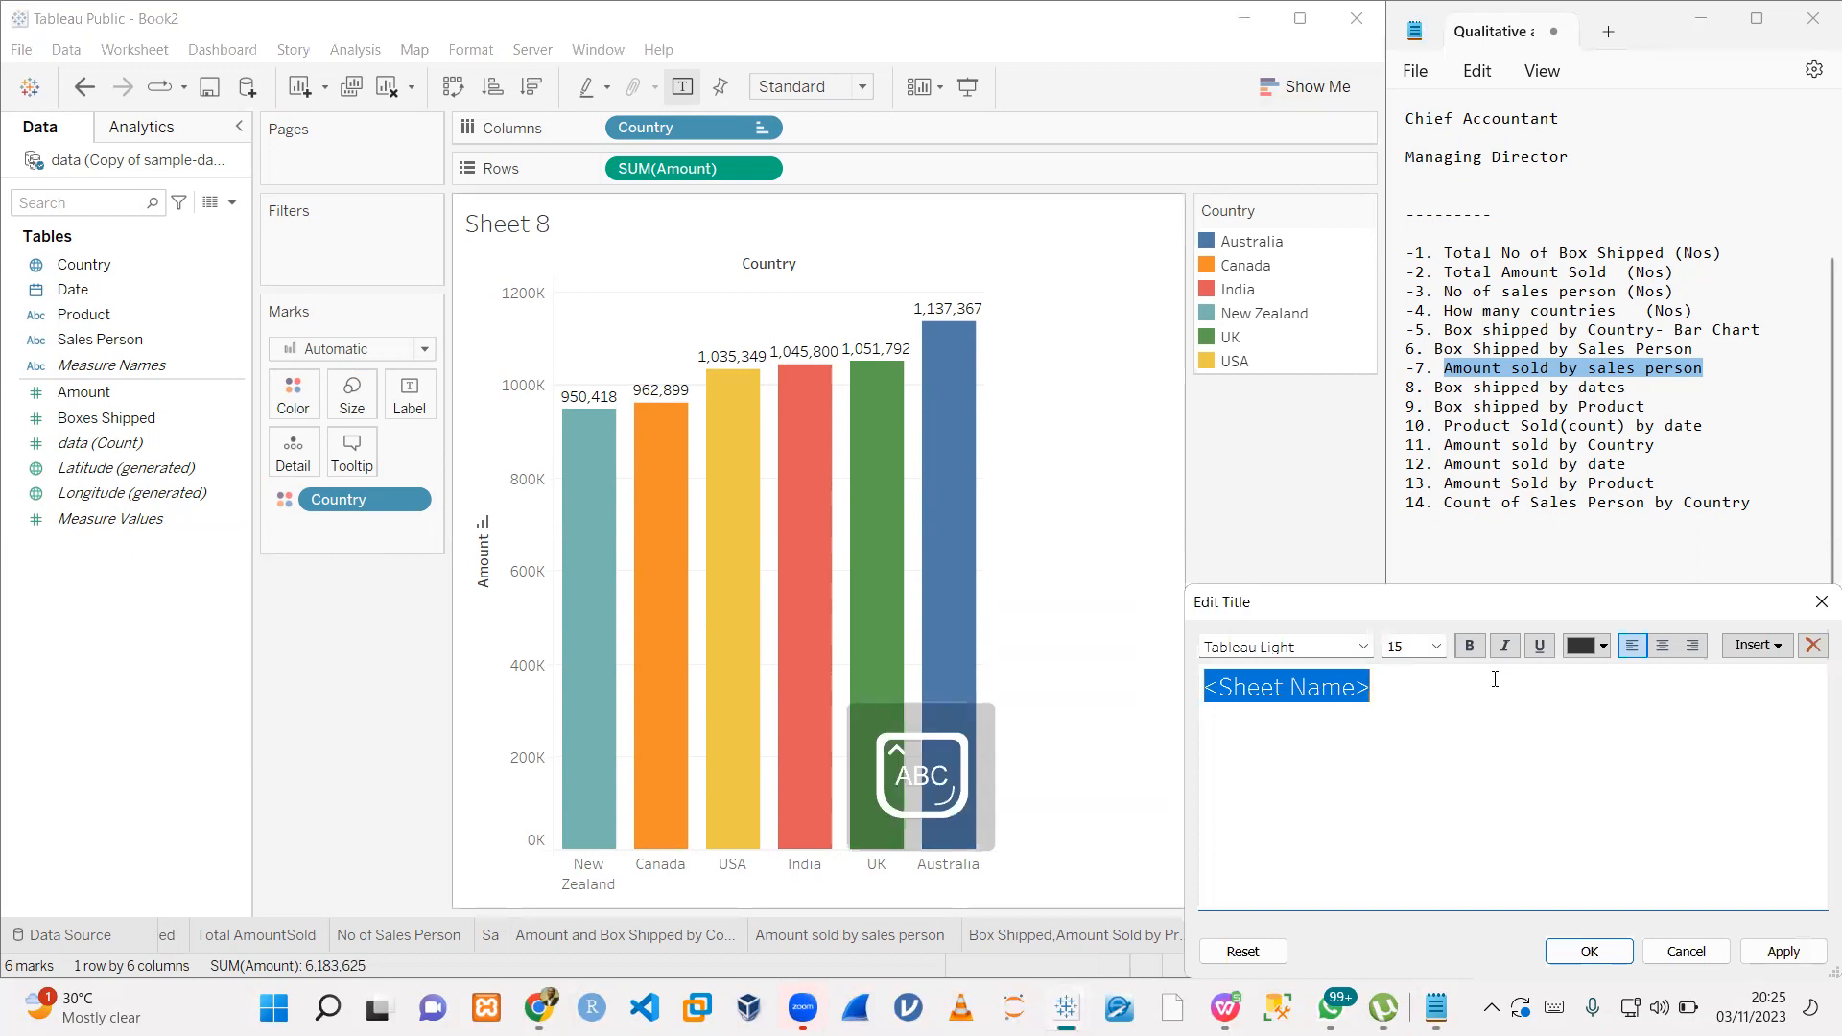
text(Amount)
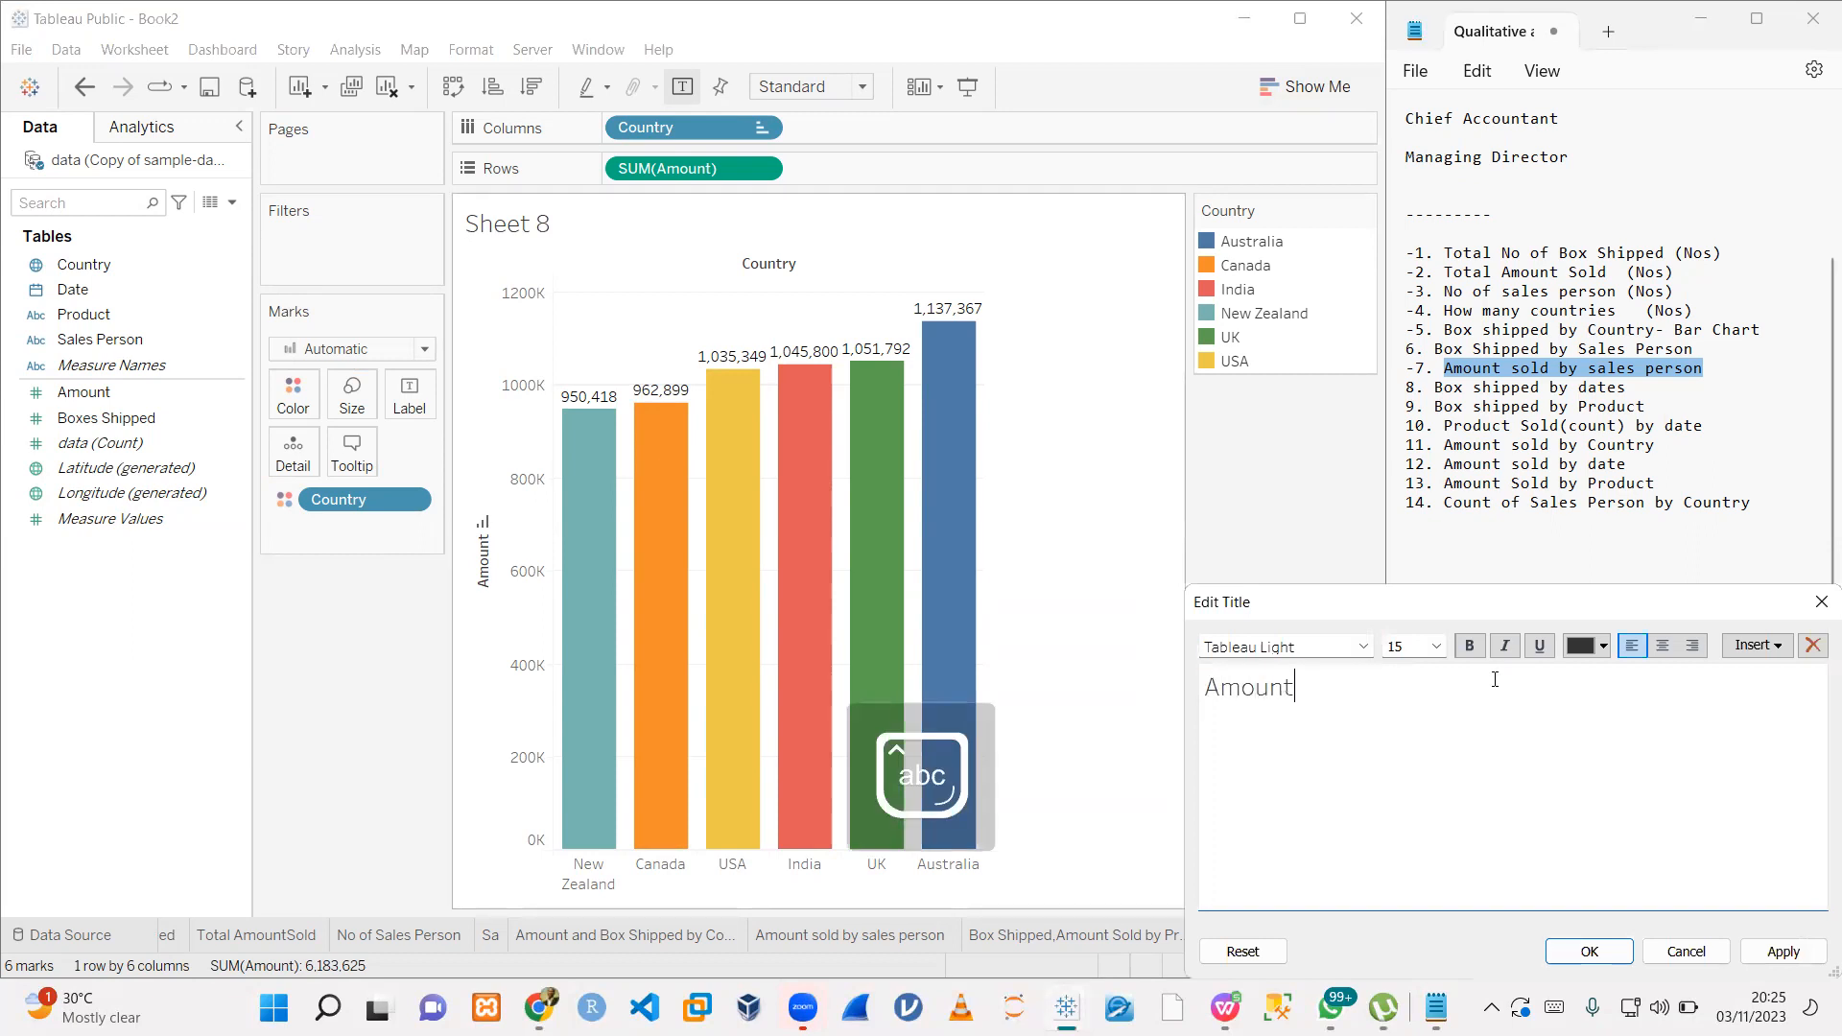
text( Sold by Countrty)
key(BackSpace)
text(ry)
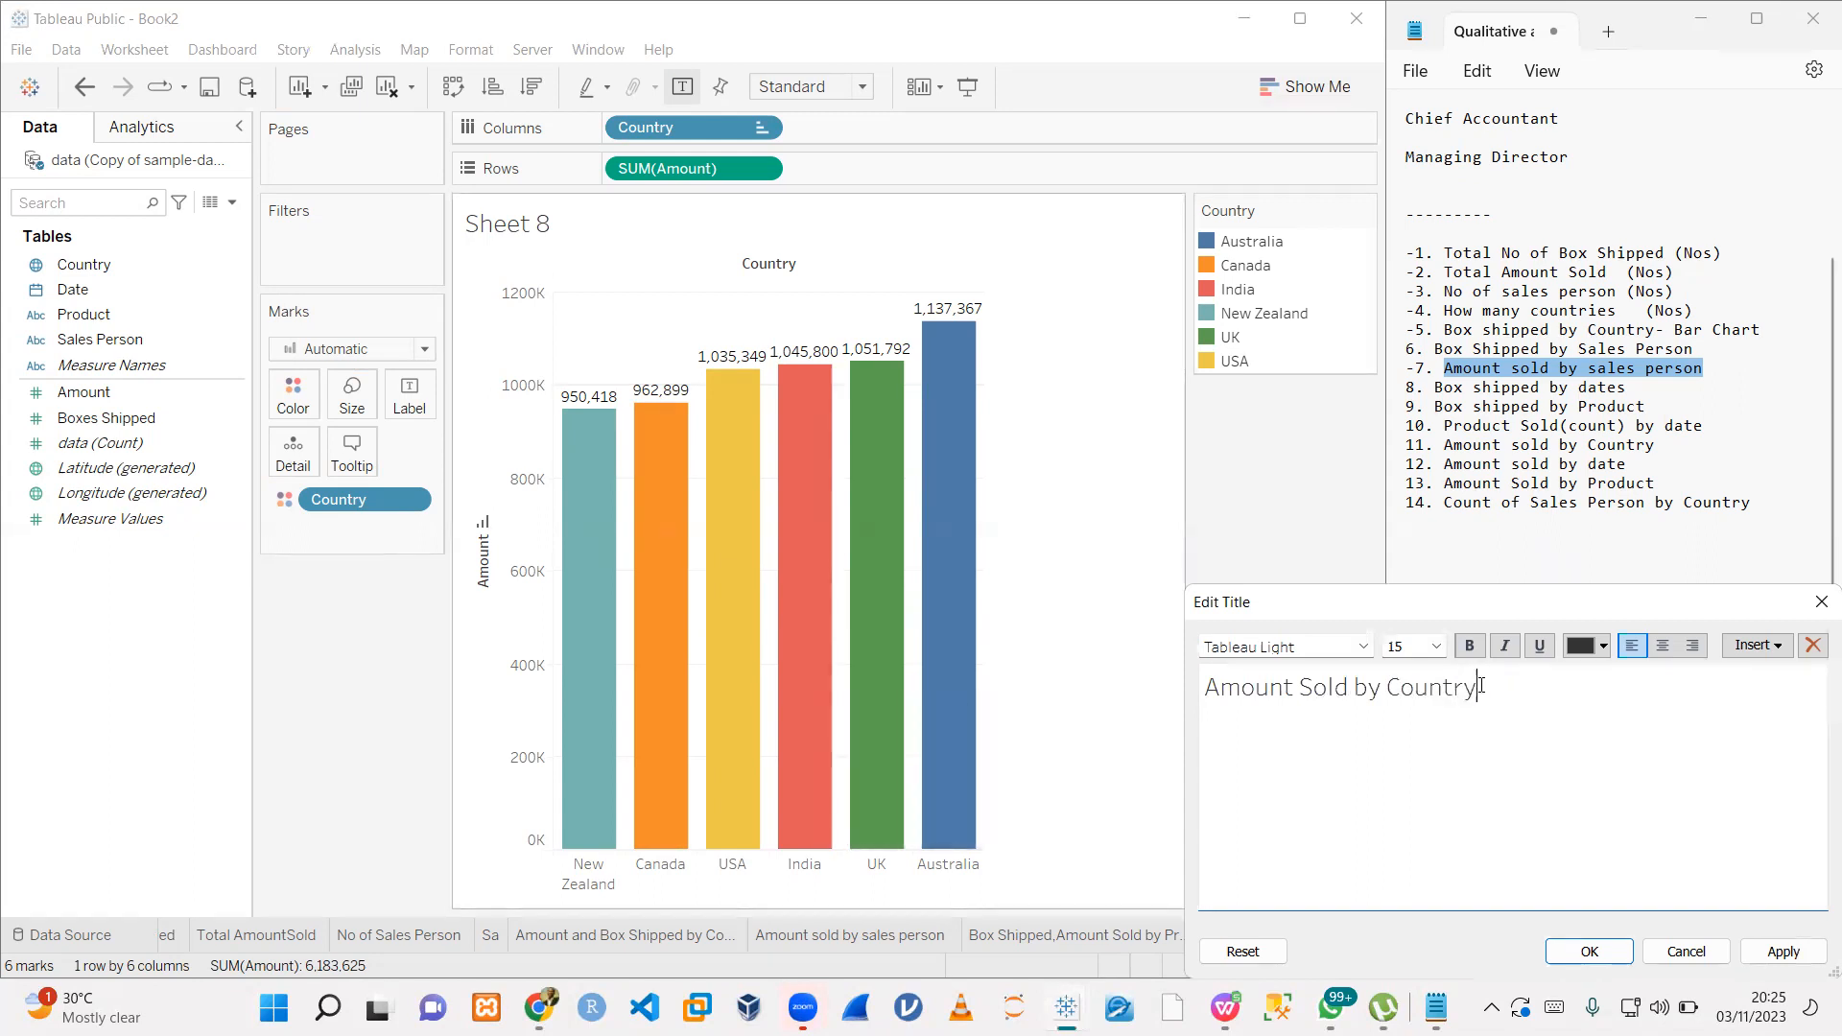
- Format the whole chart title as bold Tahoma, size 9, and apply it
key(ctrl+a)
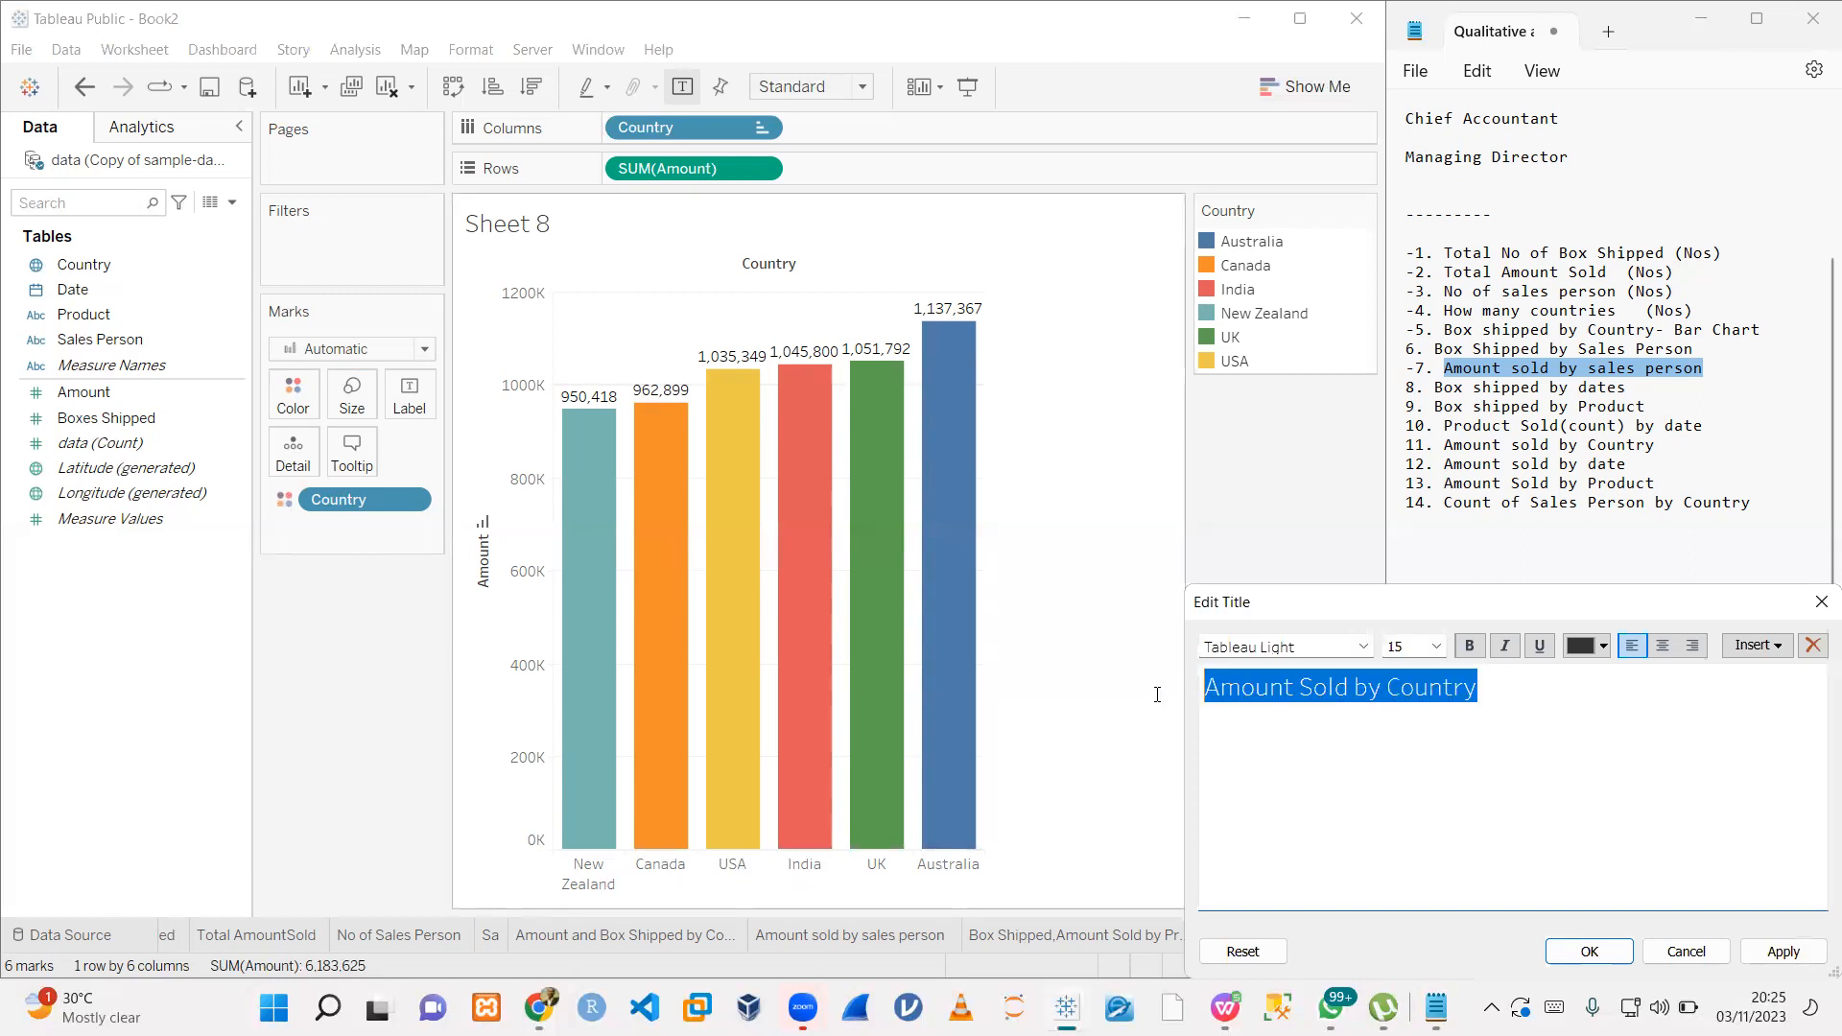
click(1326, 648)
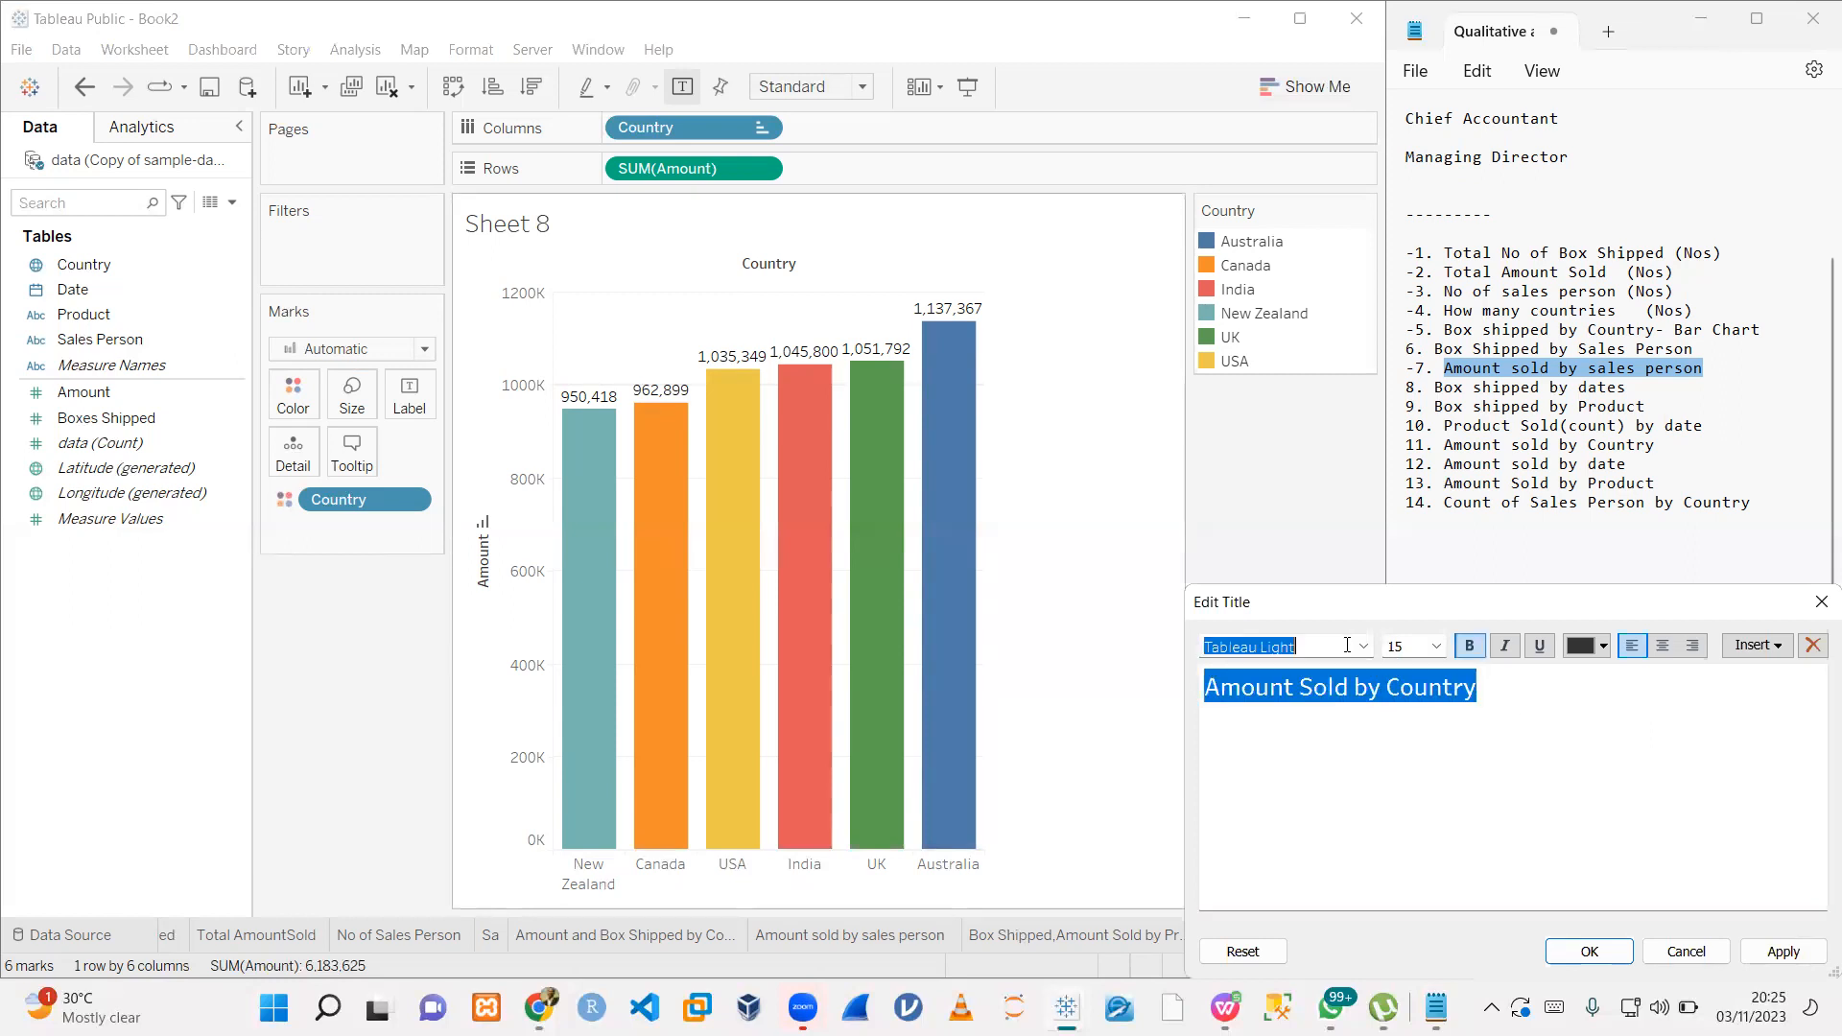
text(tahoma)
click(1418, 644)
click(1418, 645)
text(9)
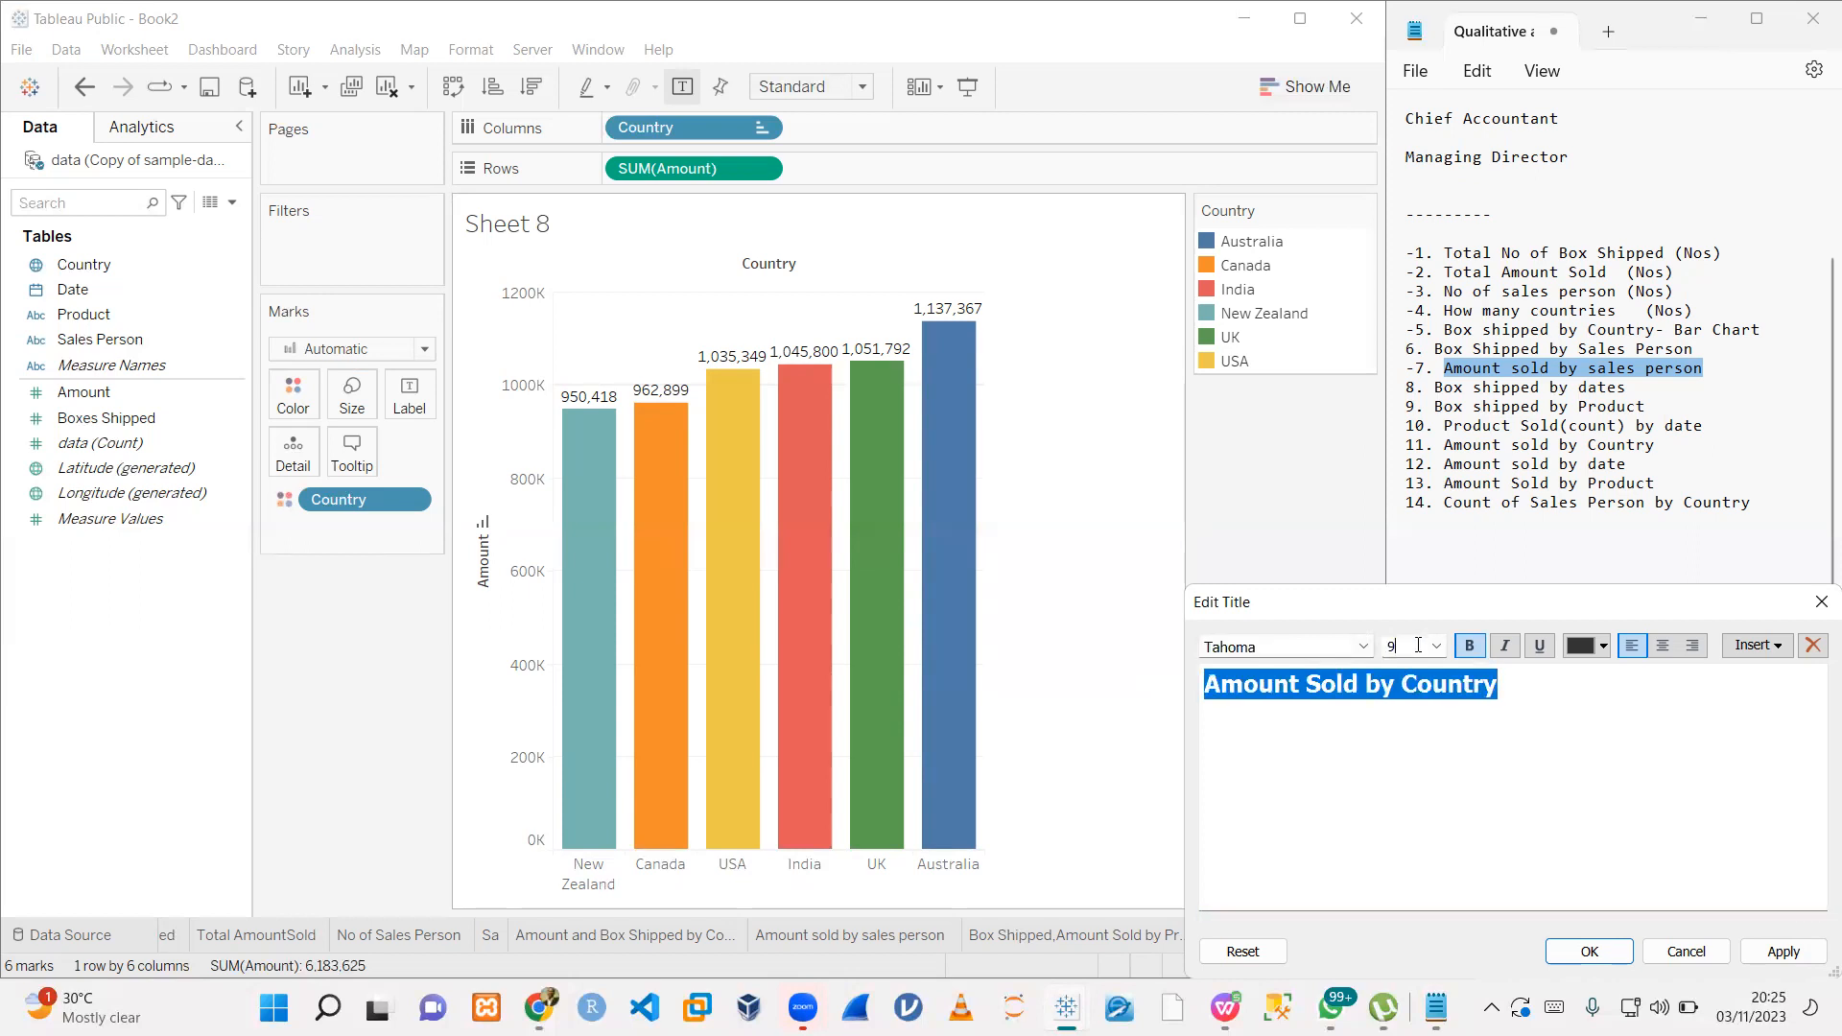
click(1588, 951)
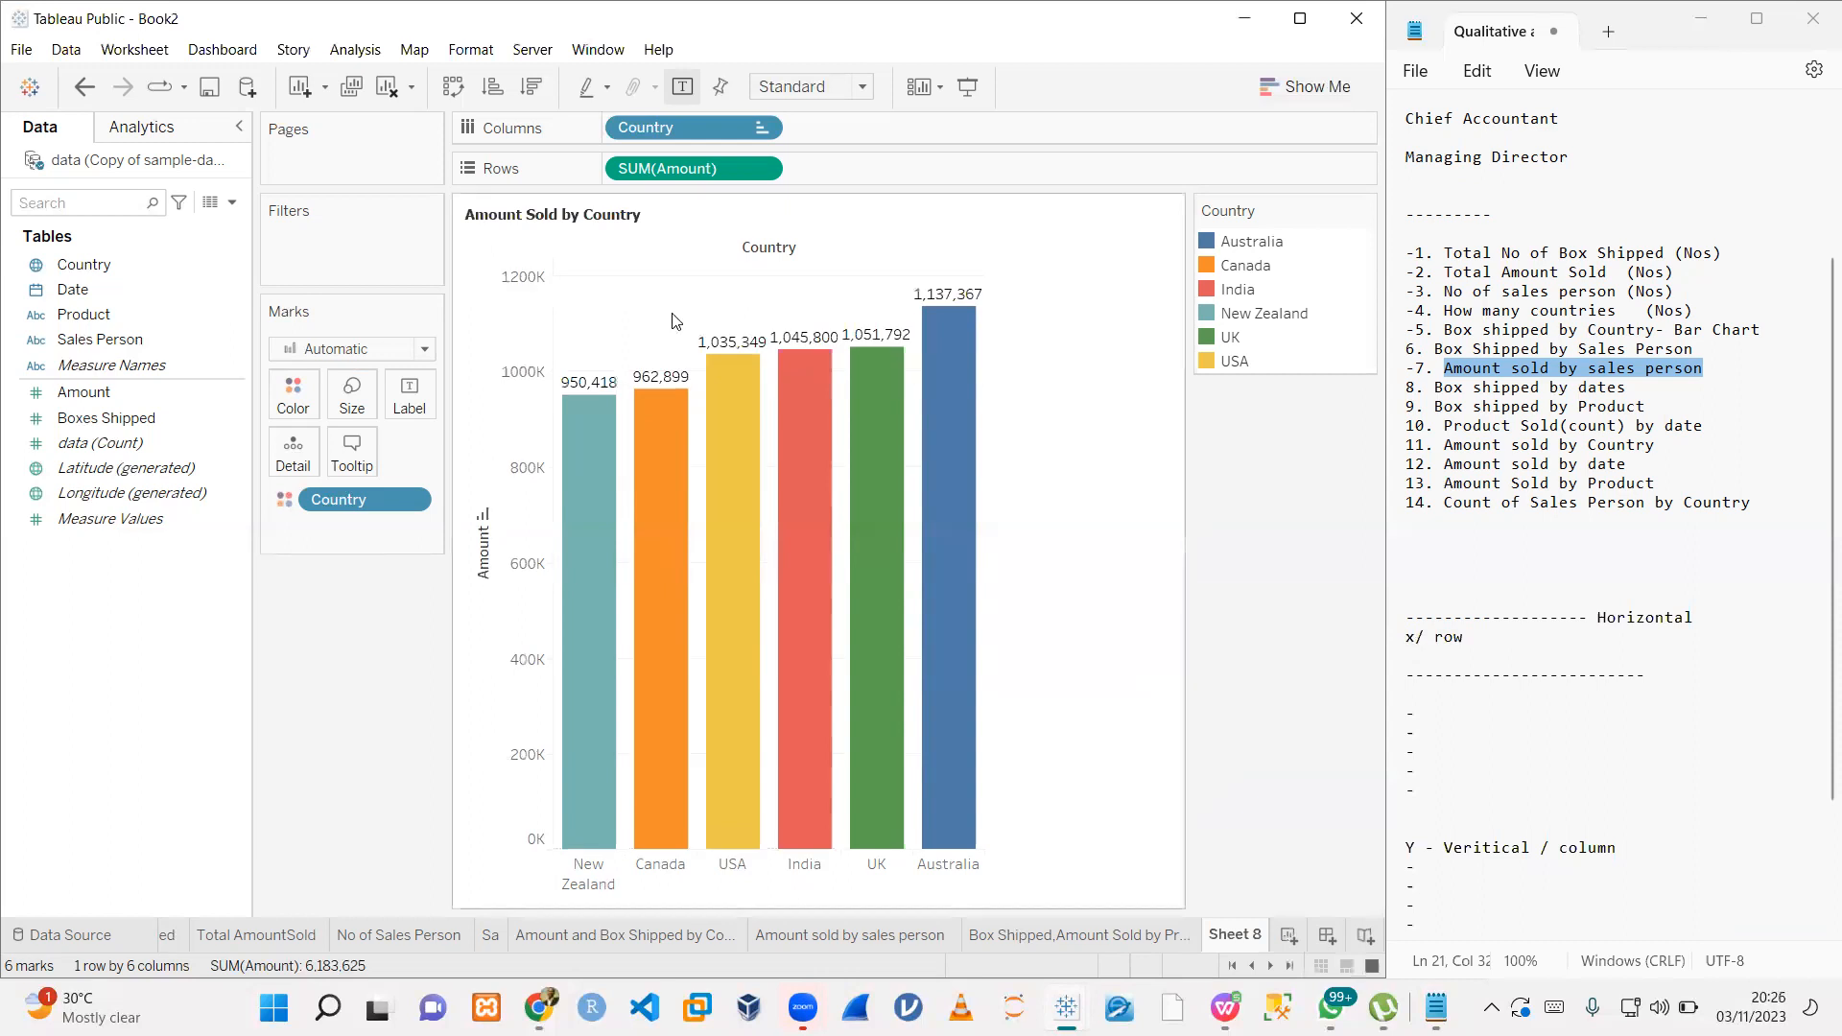
- Copy the chart title's text and use it to rename Sheet 8 as "Amount Sold by Country"
double_click(594, 217)
triple_click(1382, 683)
key(ctrl+c)
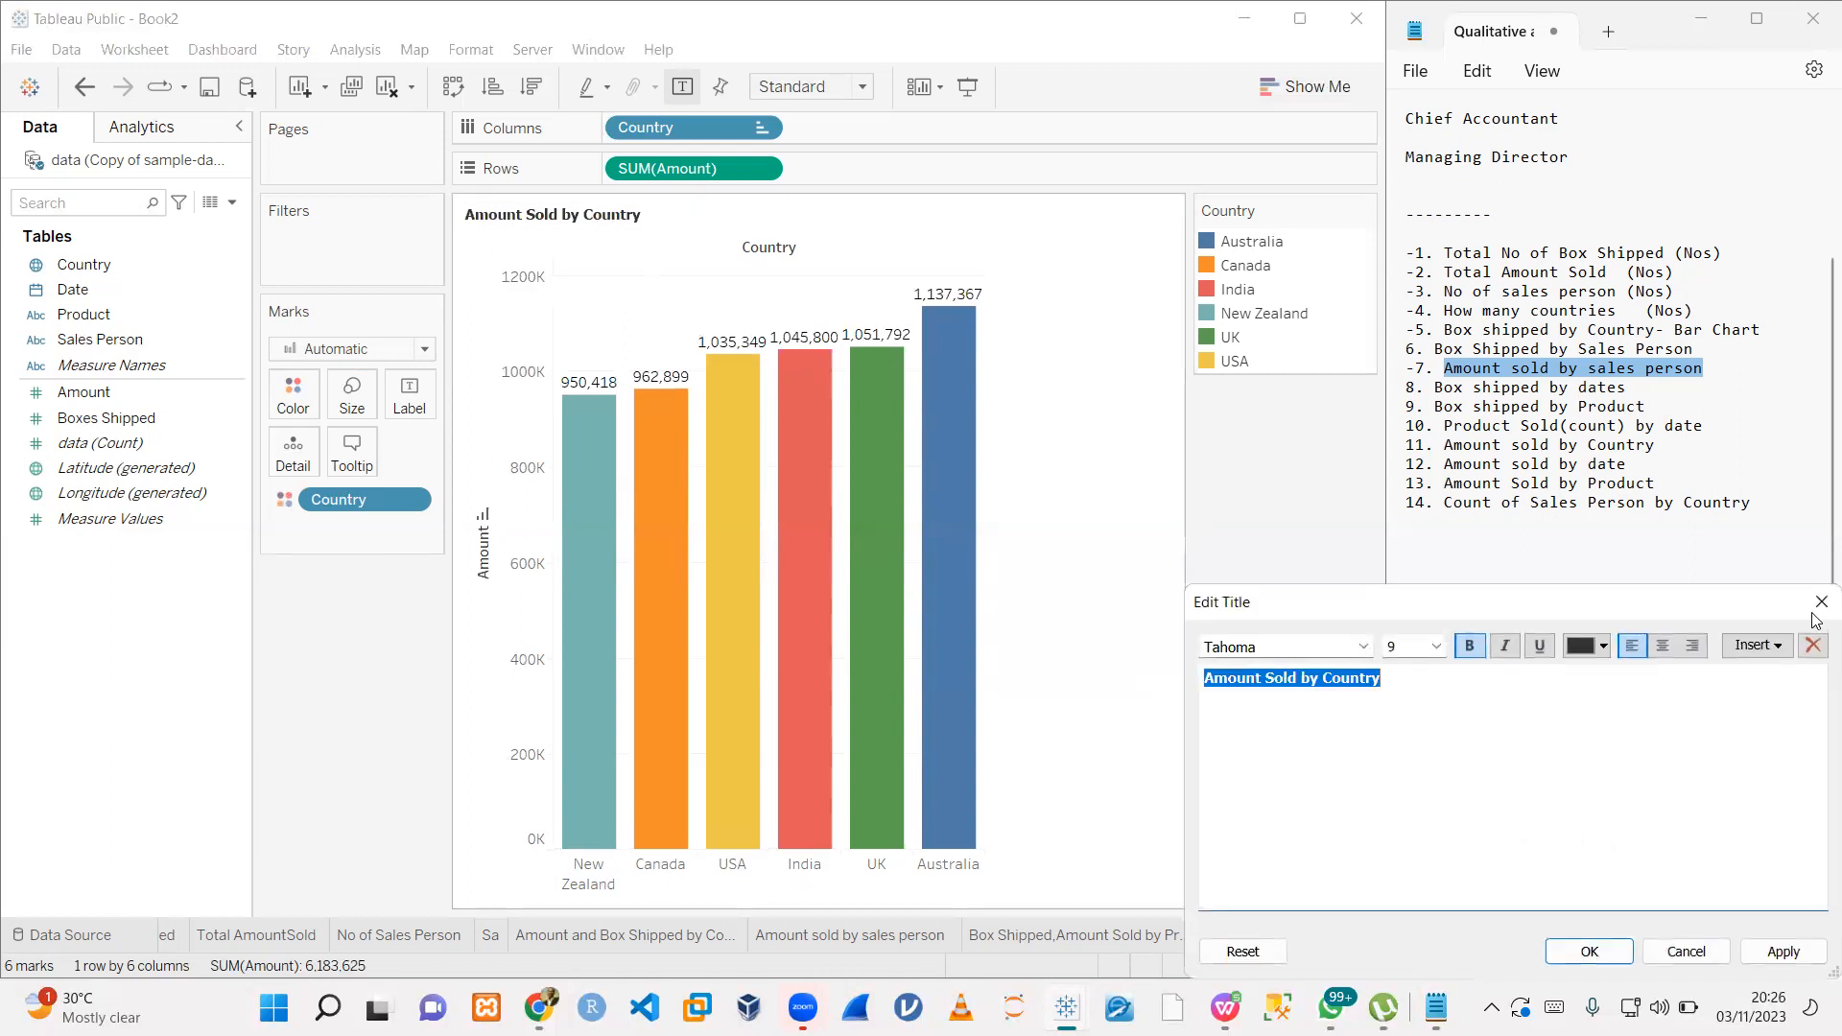
click(1685, 951)
right_click(1236, 934)
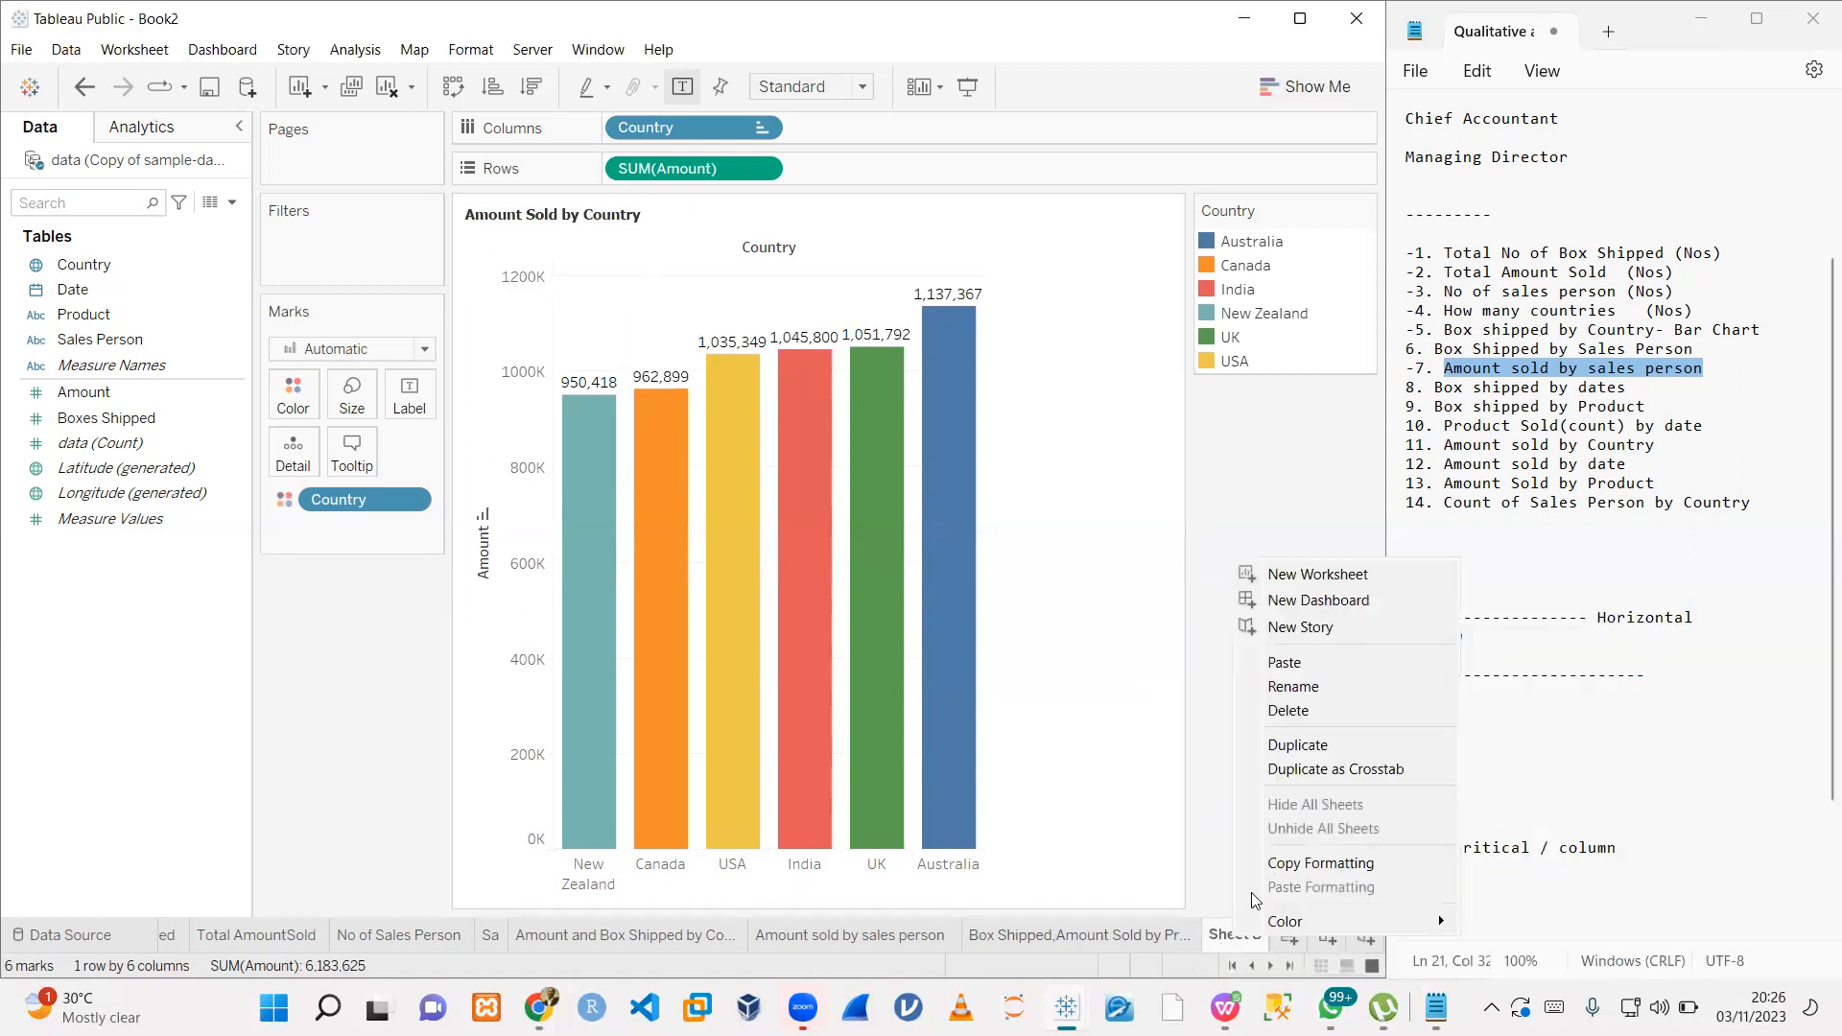
click(1321, 688)
key(ctrl+v)
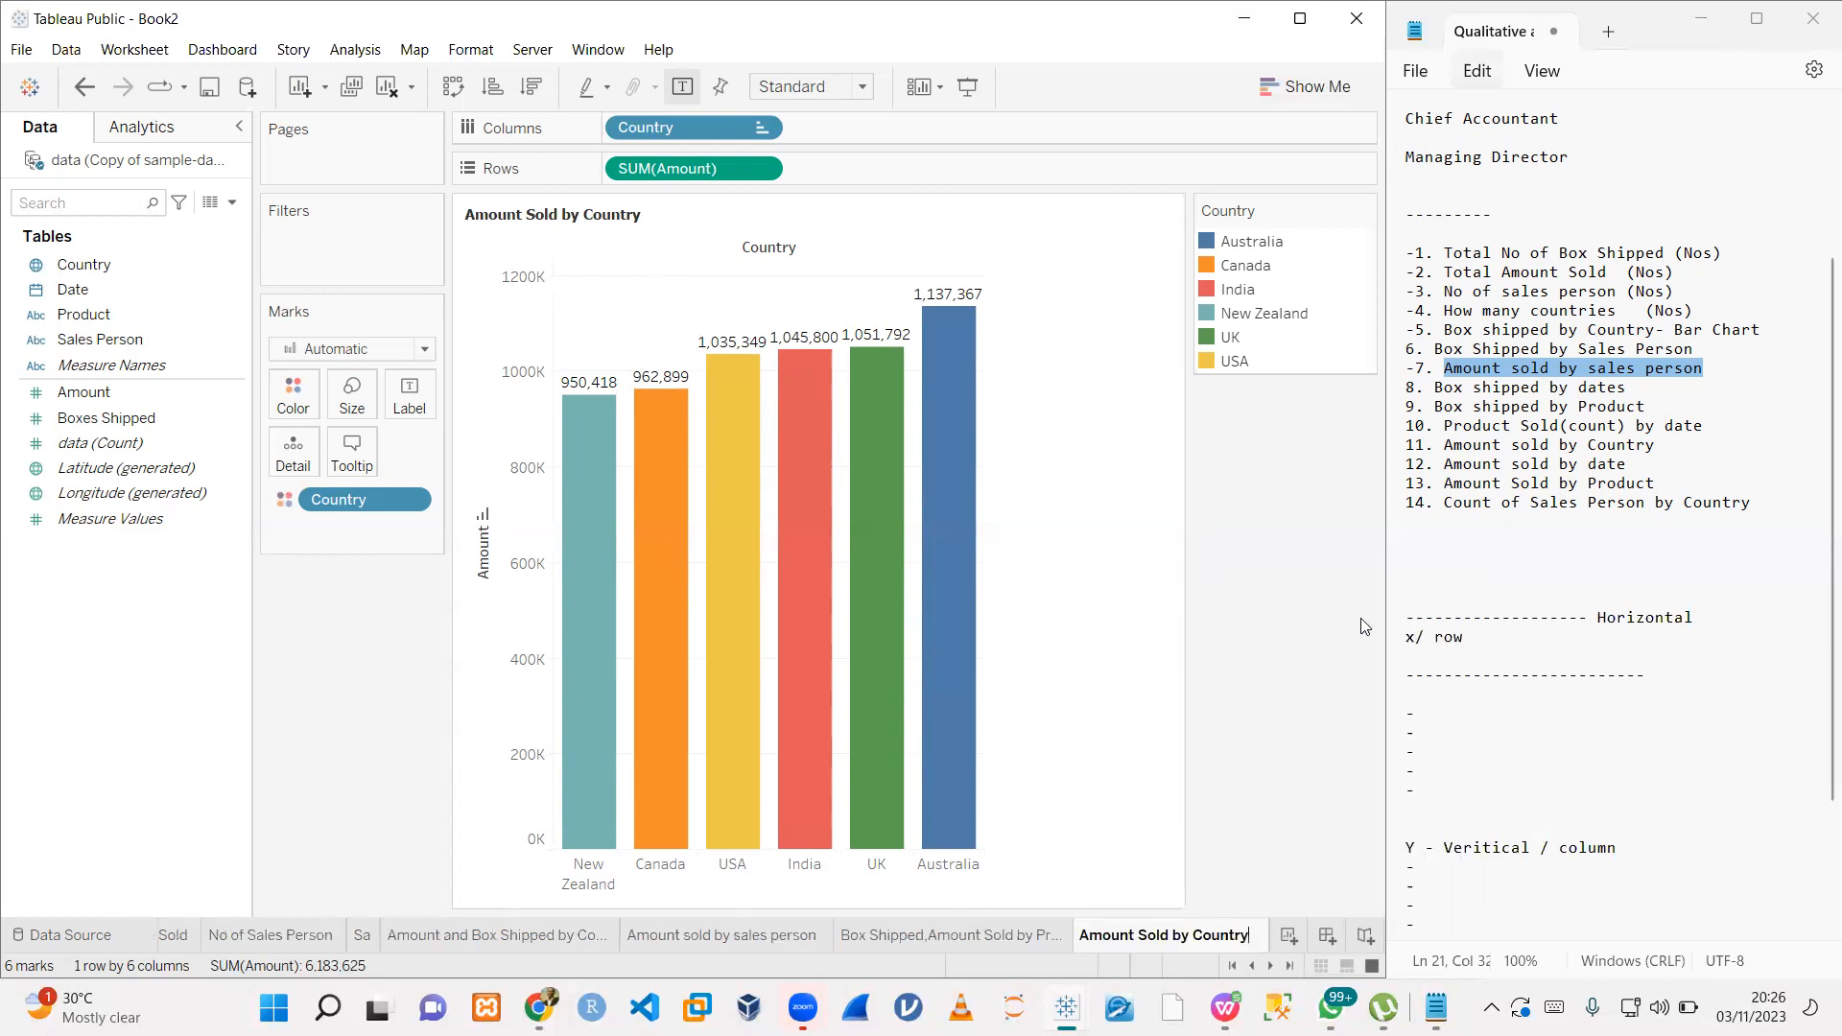
- Move the text file with the question list across the screen, hide it, and maximize the Tableau workbook window
drag(1485, 27, 1444, 151)
drag(1689, 182, 1436, 226)
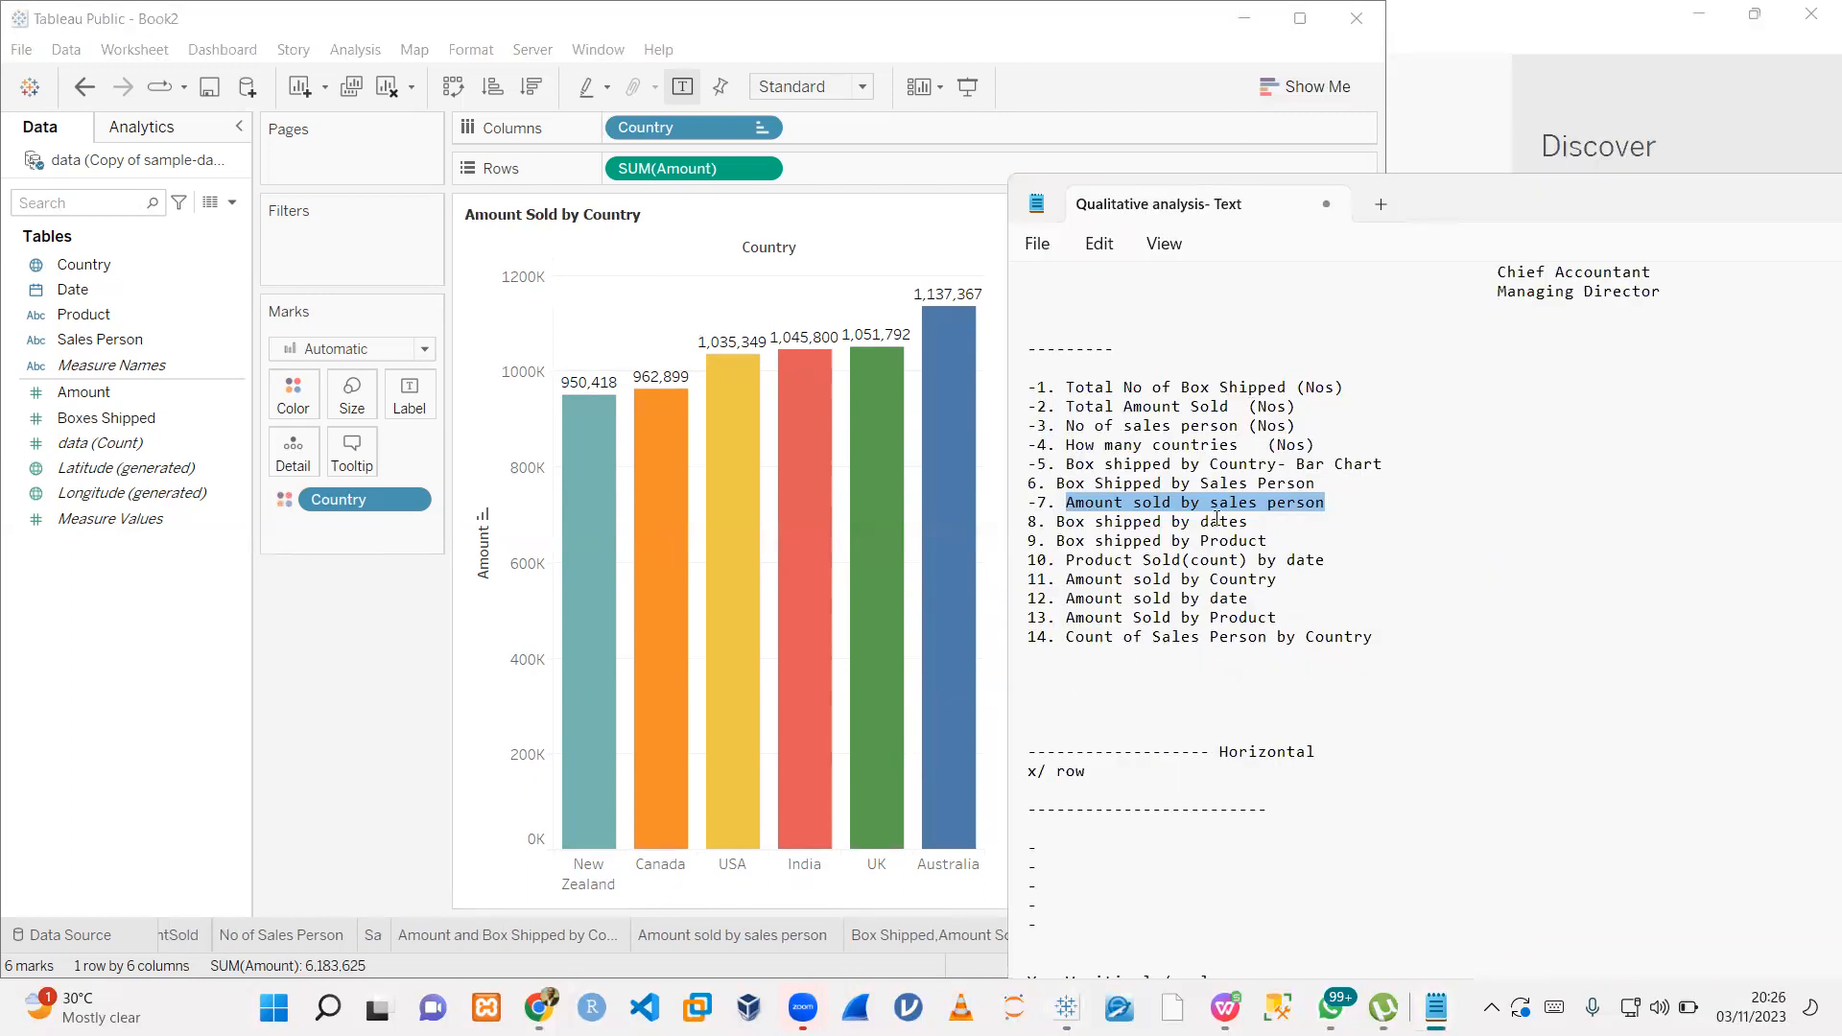
drag(1612, 203, 1268, 205)
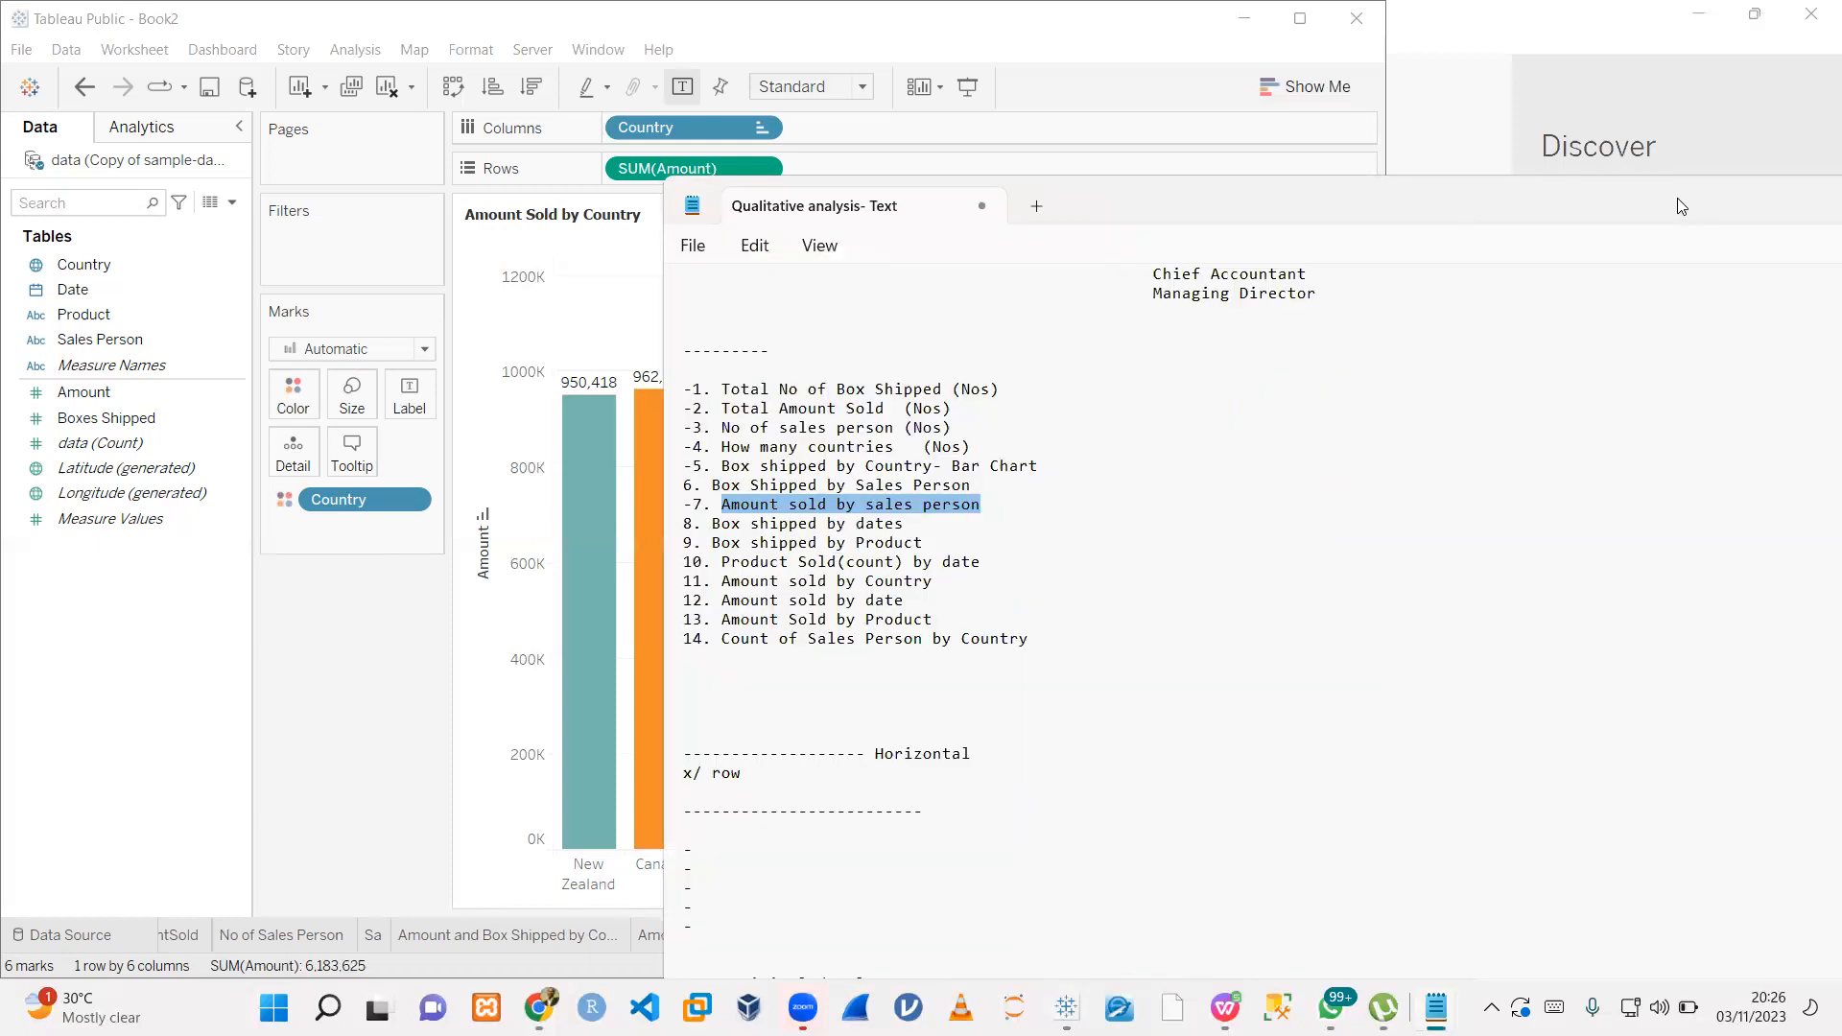
drag(1681, 206, 1208, 214)
click(1798, 202)
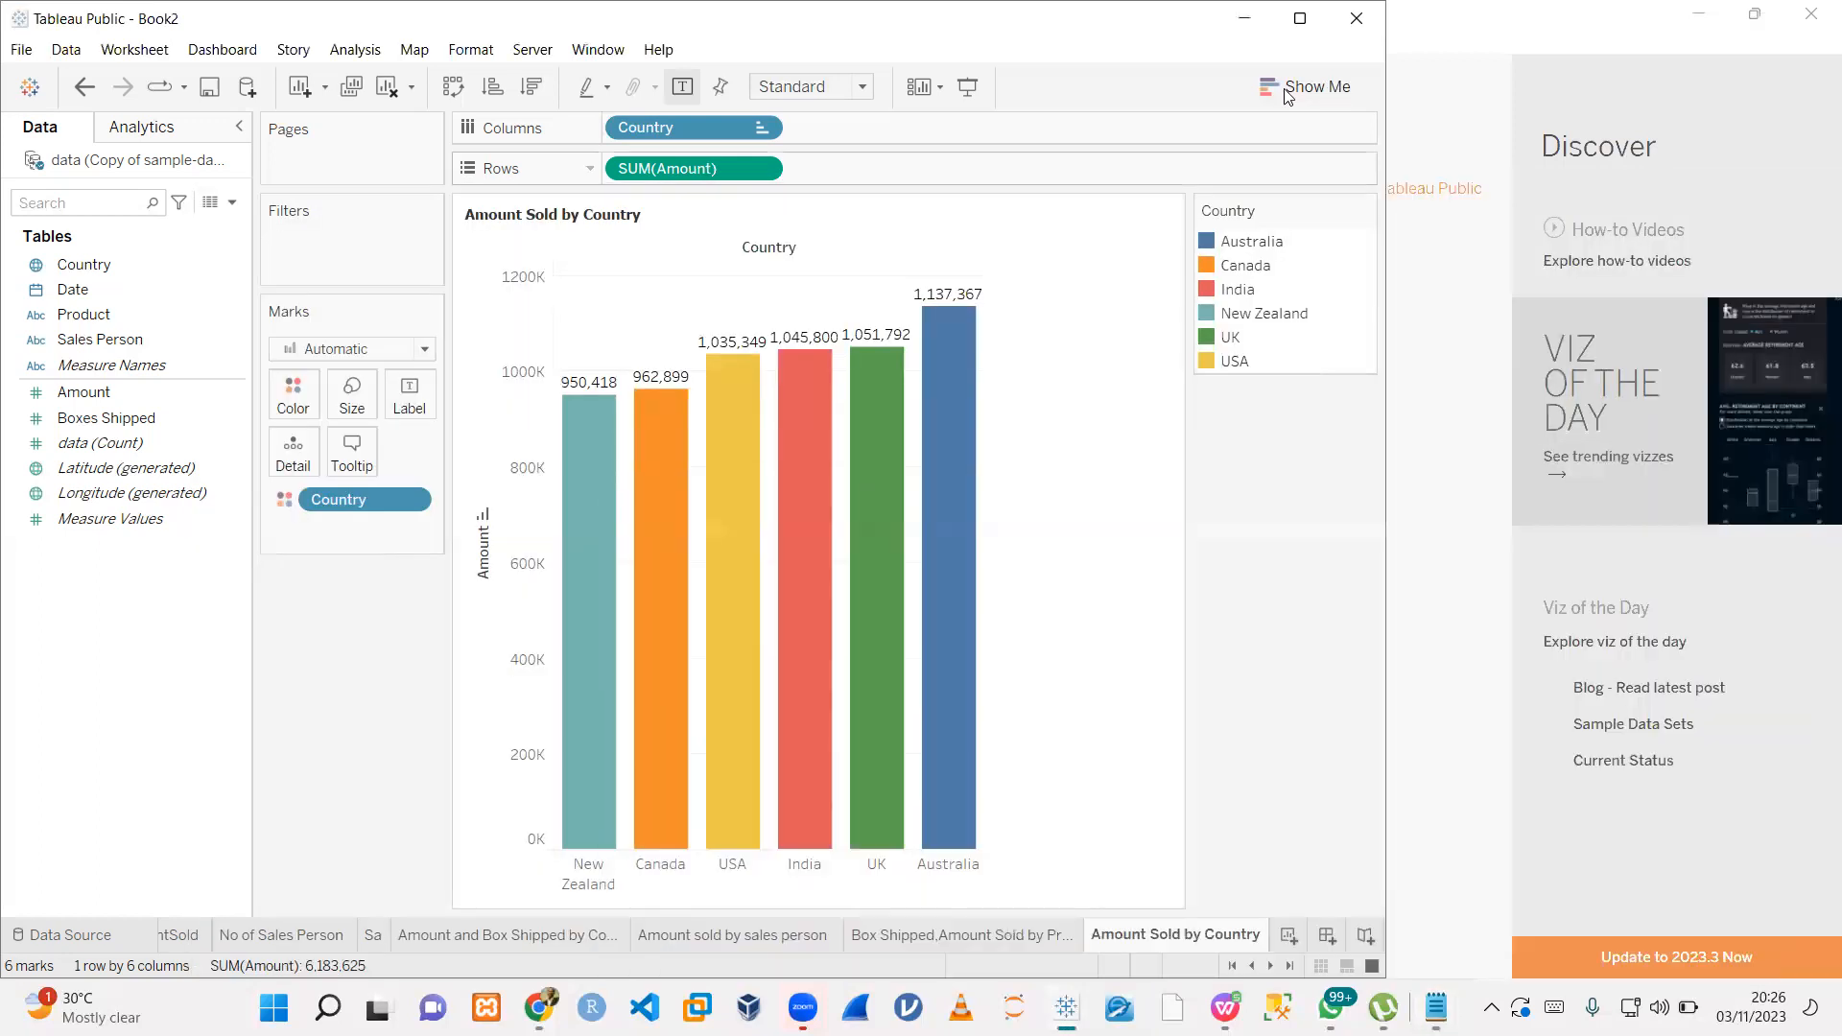
click(1300, 17)
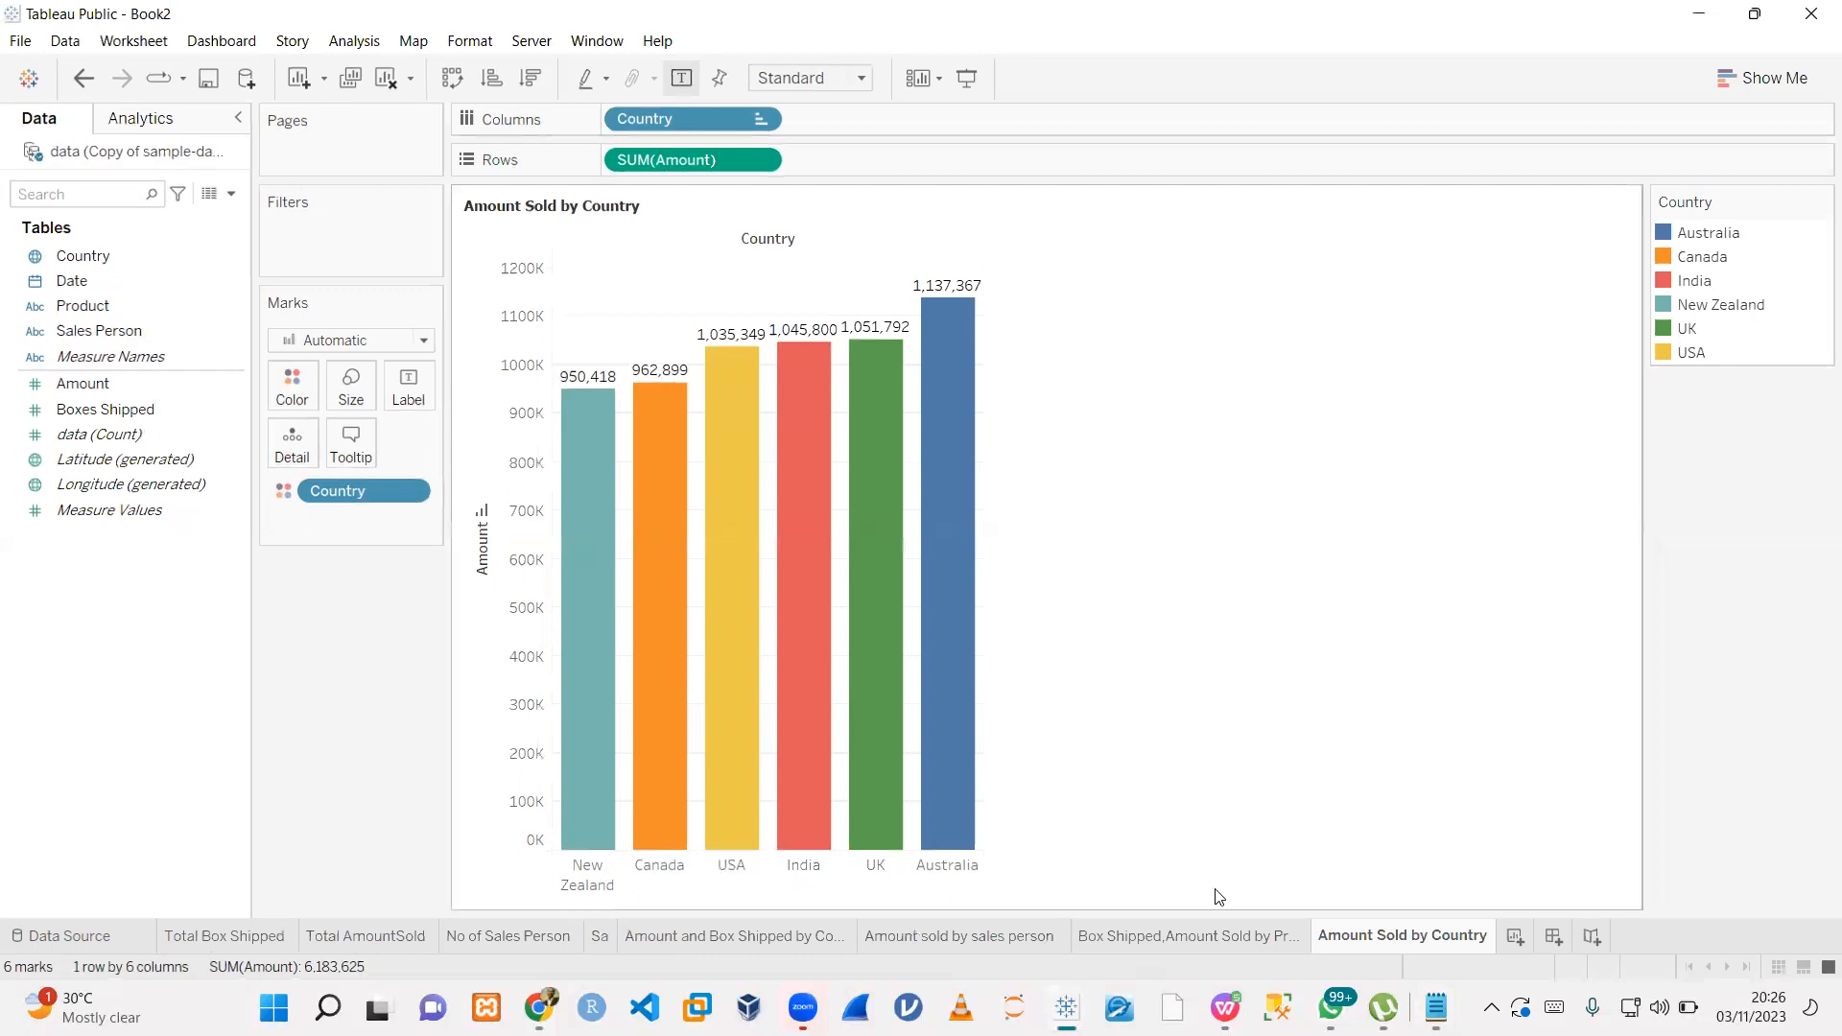
- Check the first worksheets and delete the "Sales Distribution Accross The World" map sheet
click(209, 935)
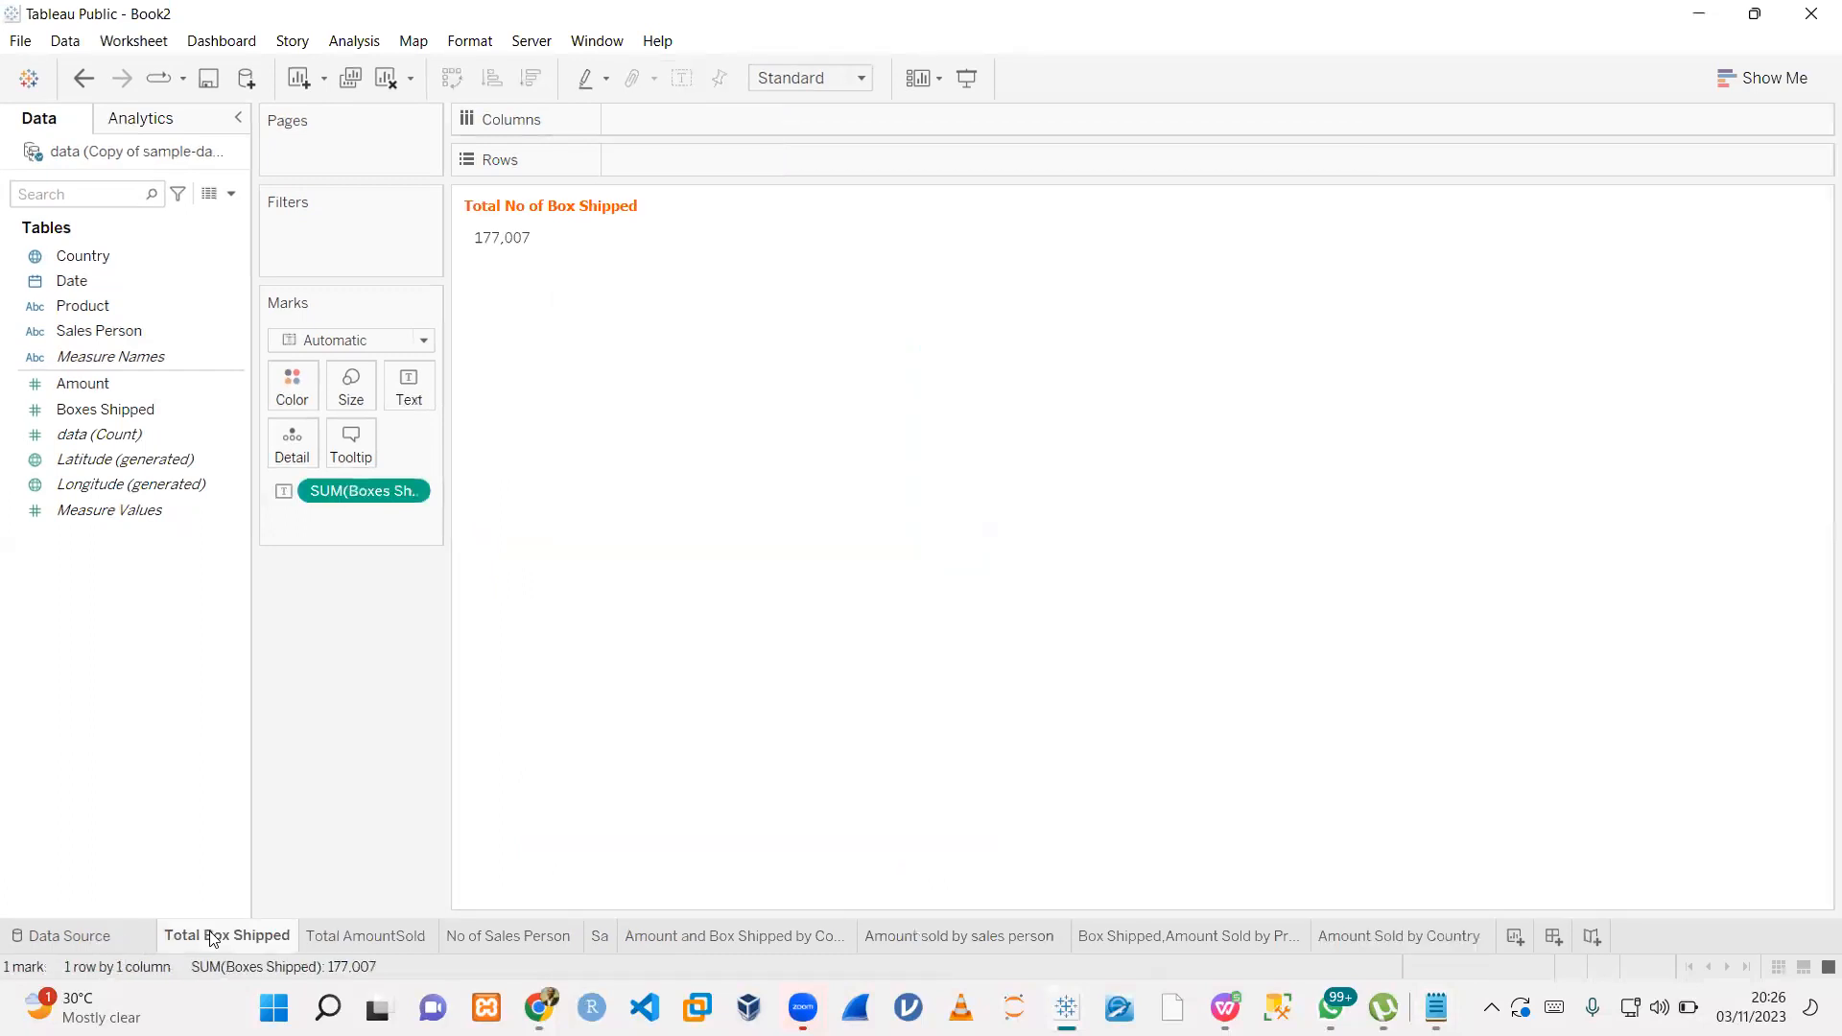
click(345, 938)
click(548, 940)
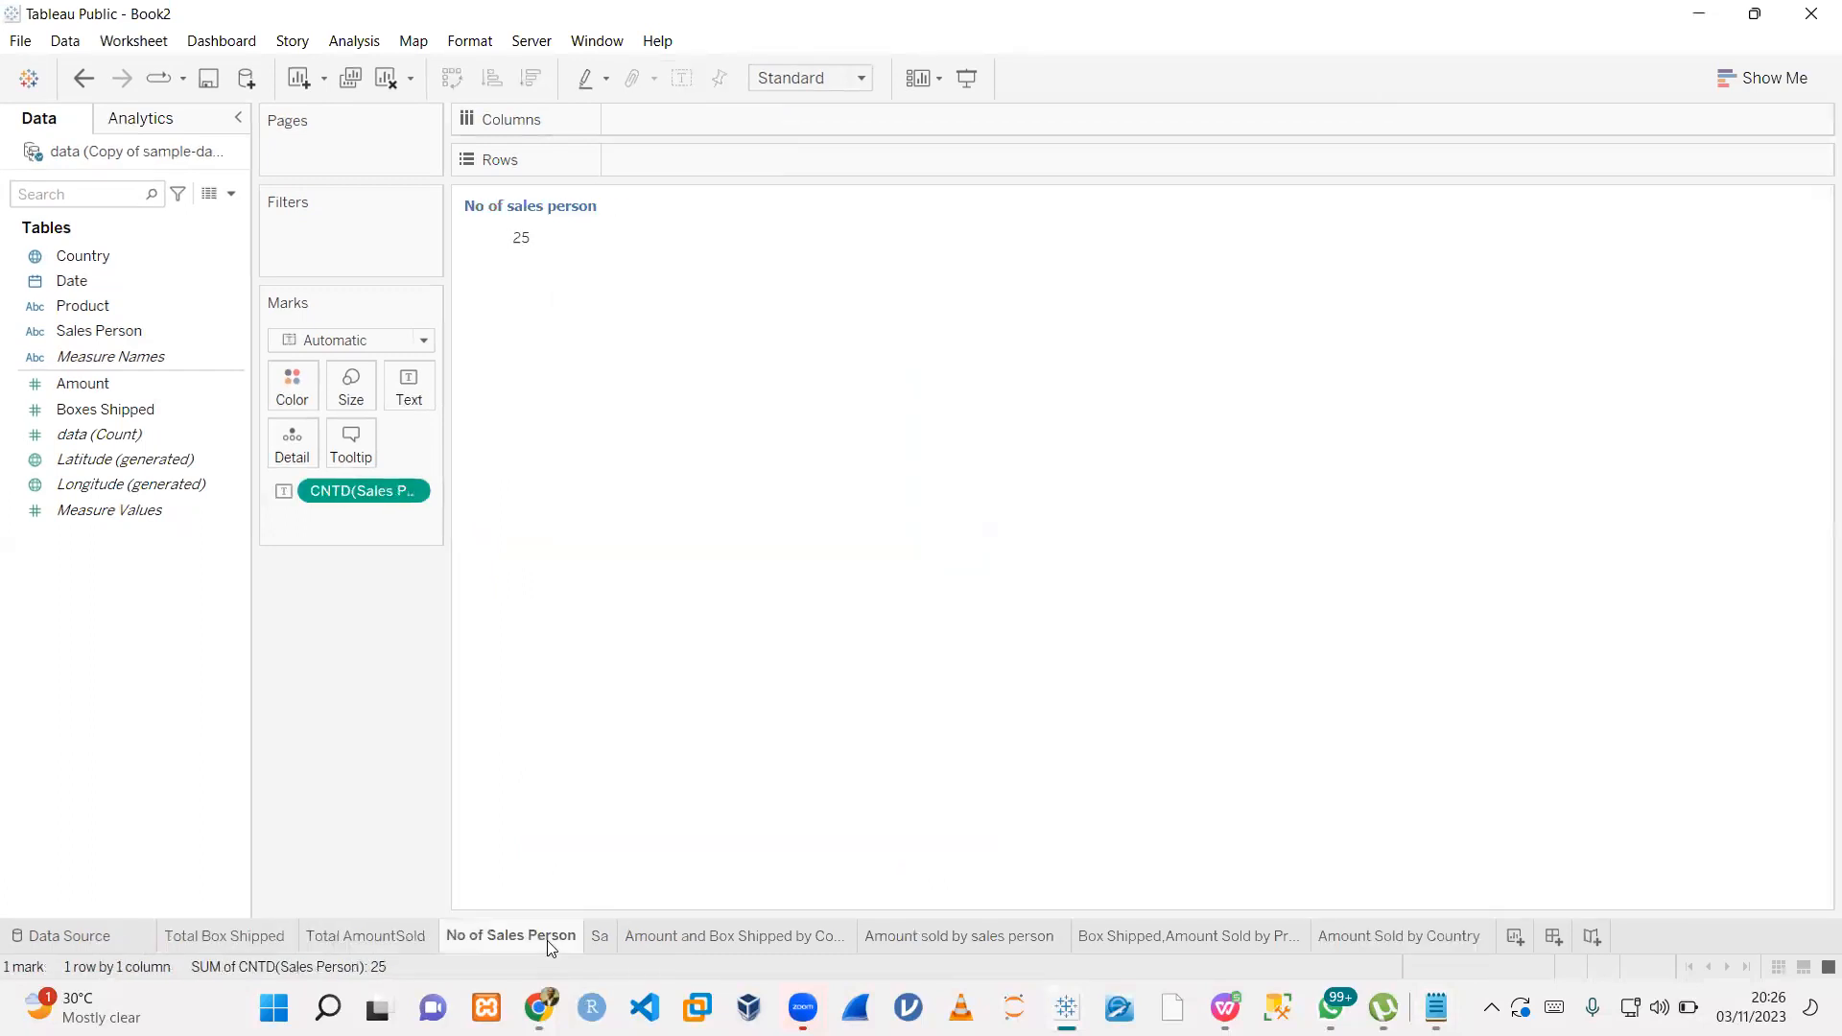
click(593, 940)
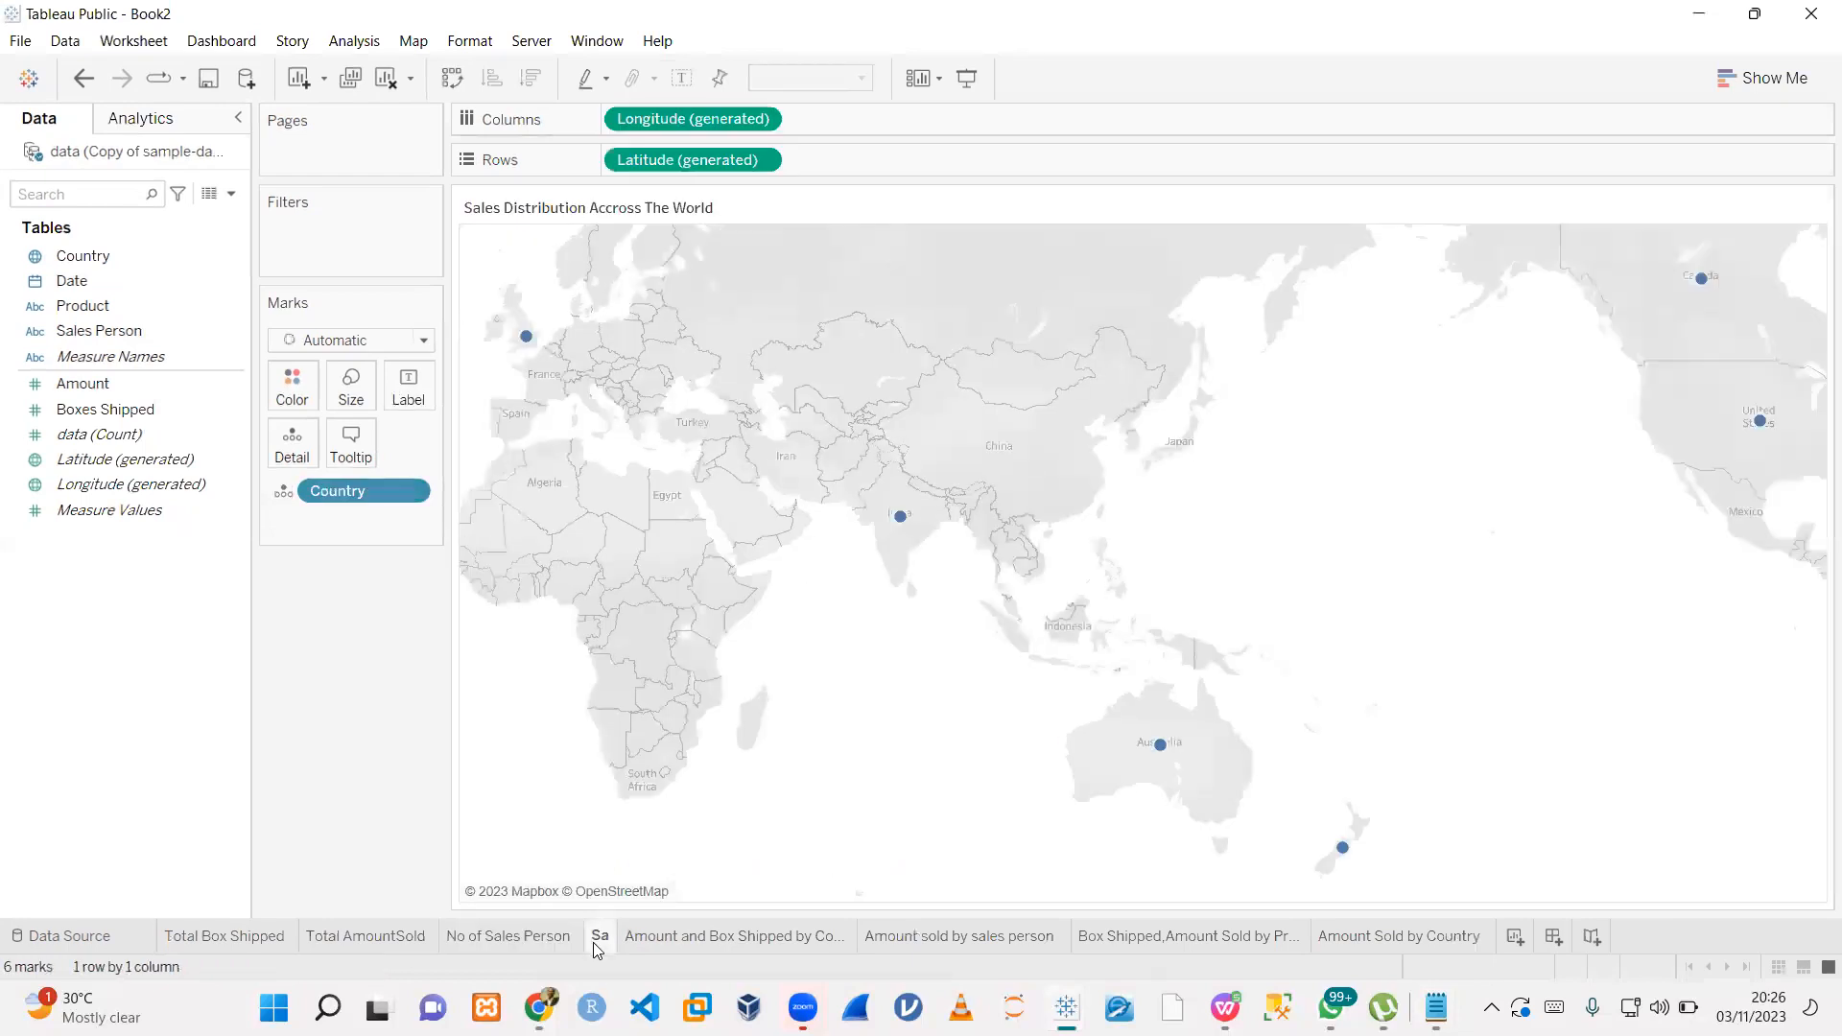
mouse_move(593, 942)
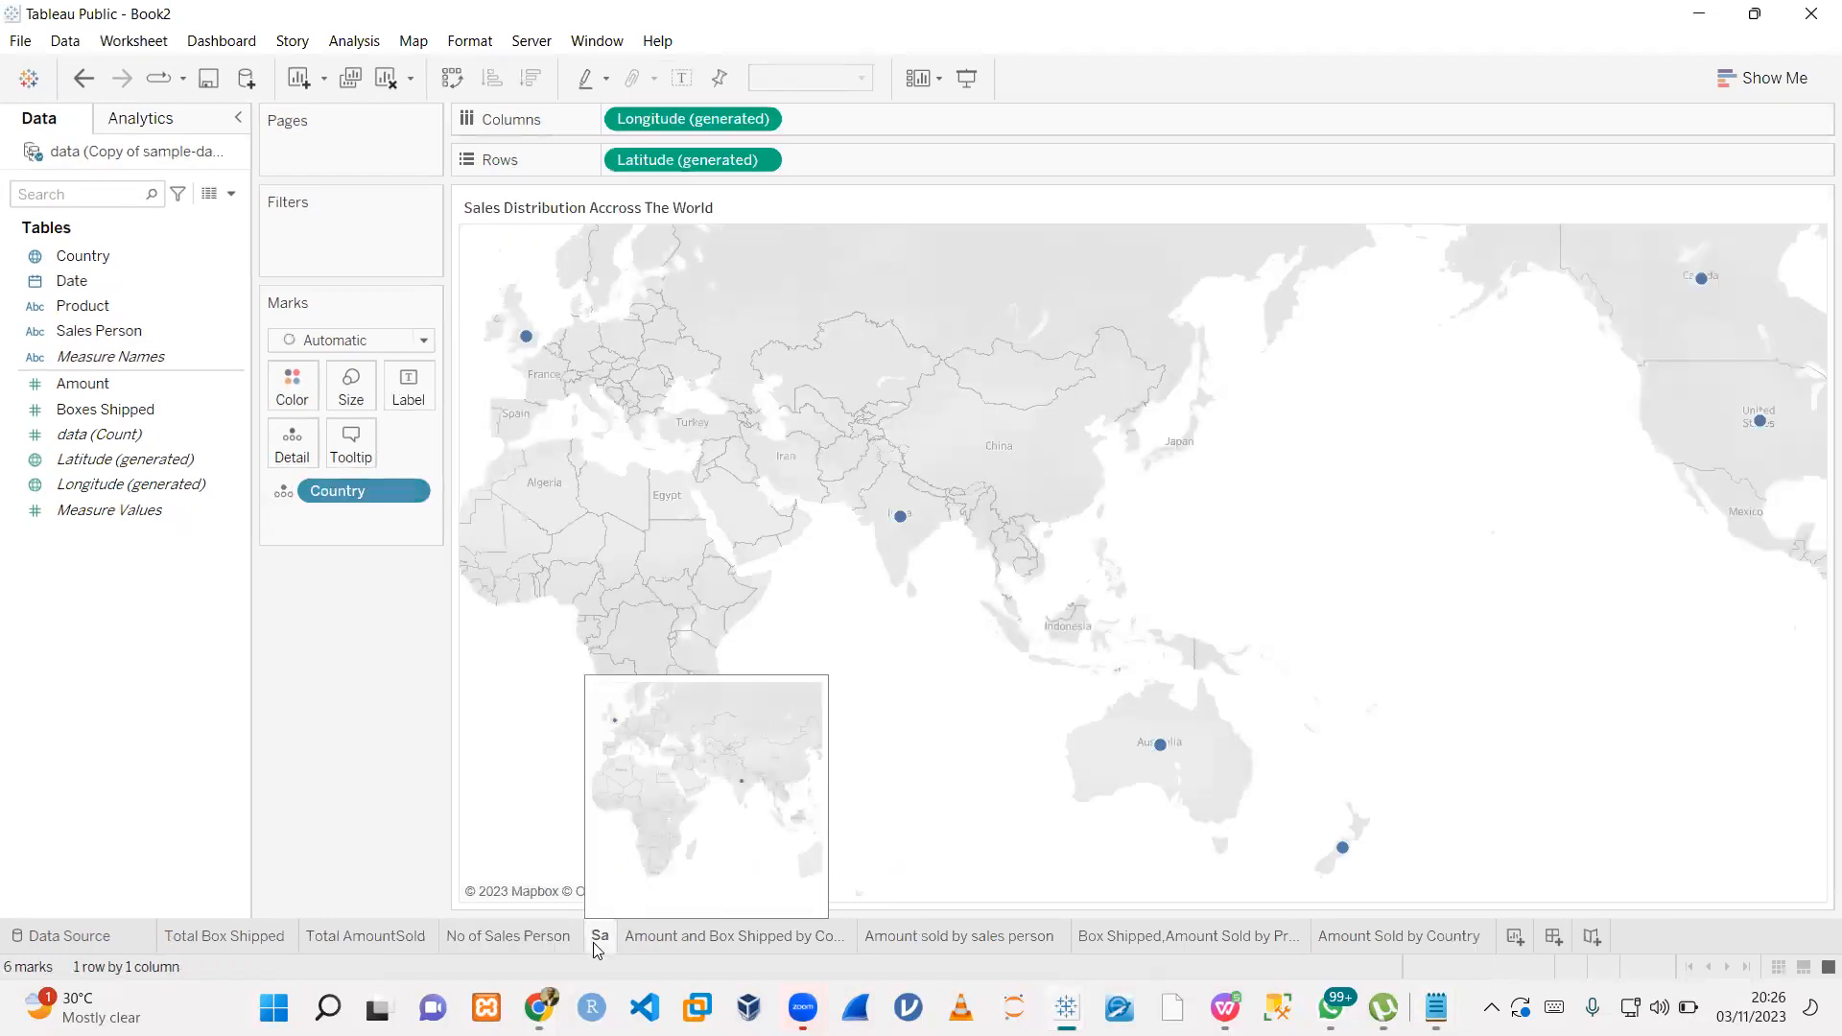
right_click(594, 943)
click(668, 719)
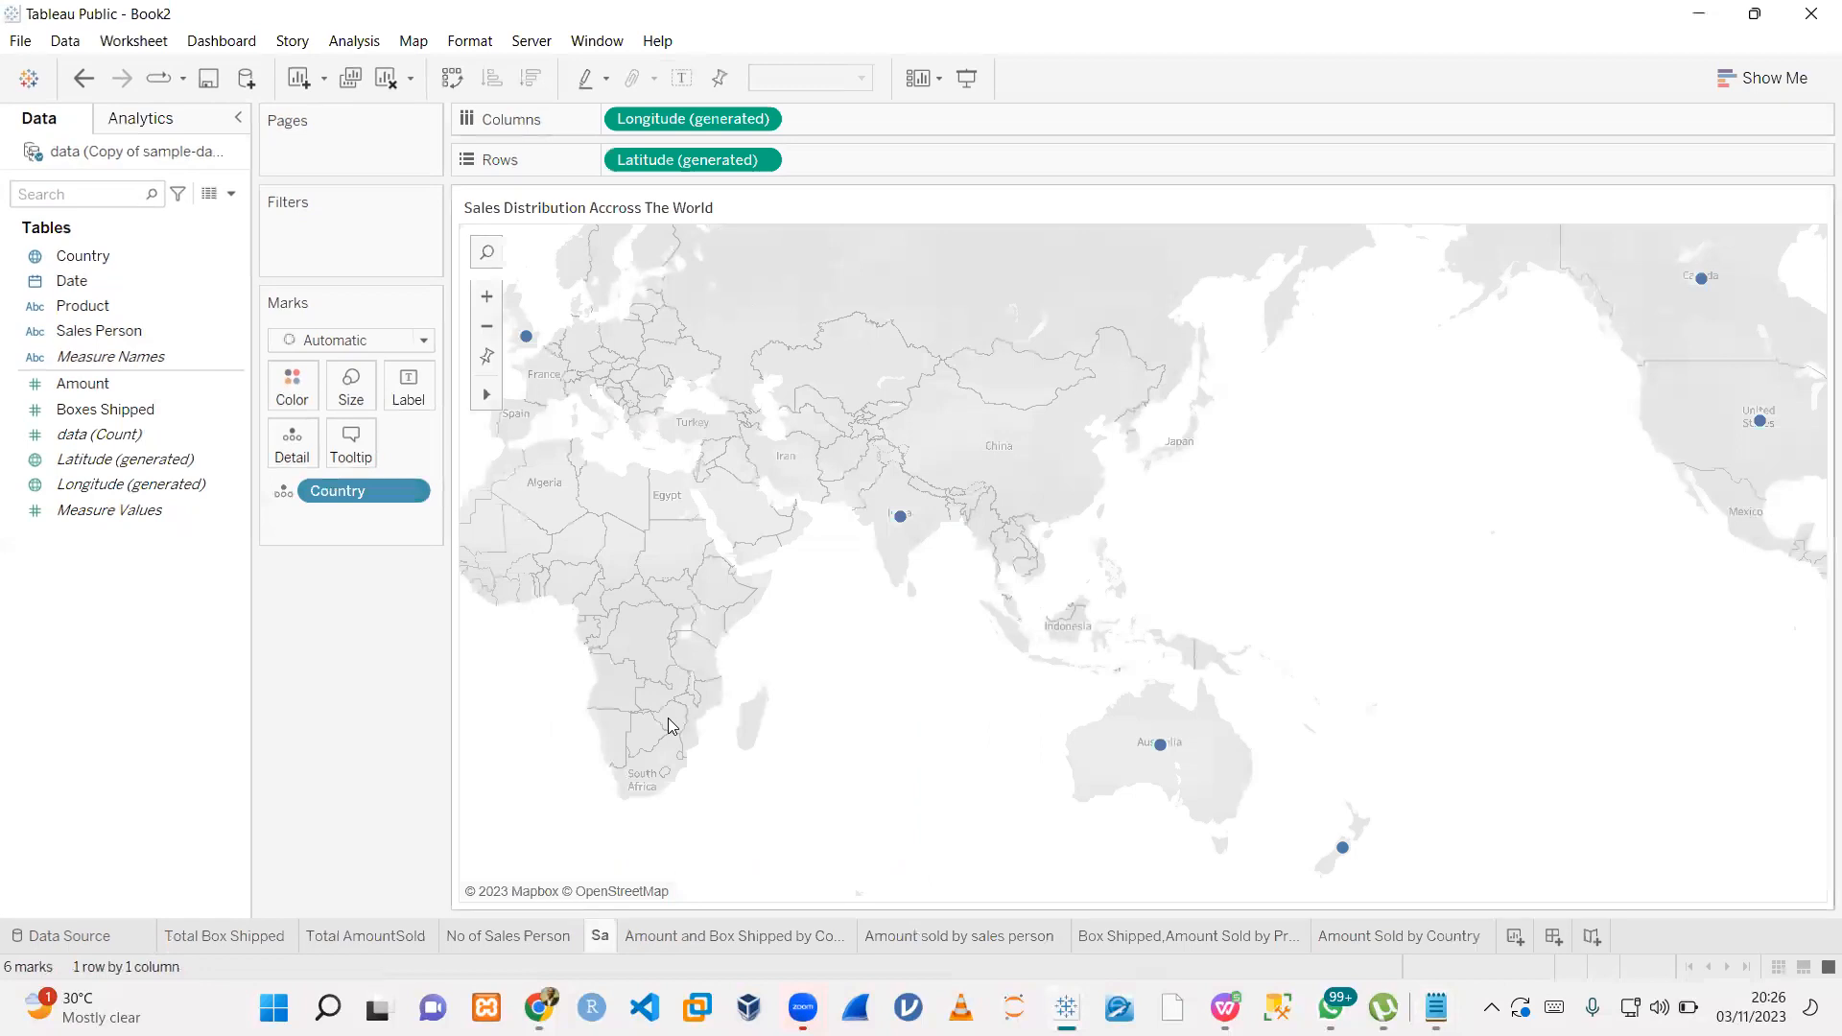
- Review the remaining worksheets in order, from Total Box Shipped through Box Shipped,Amount Sold by Products
click(213, 938)
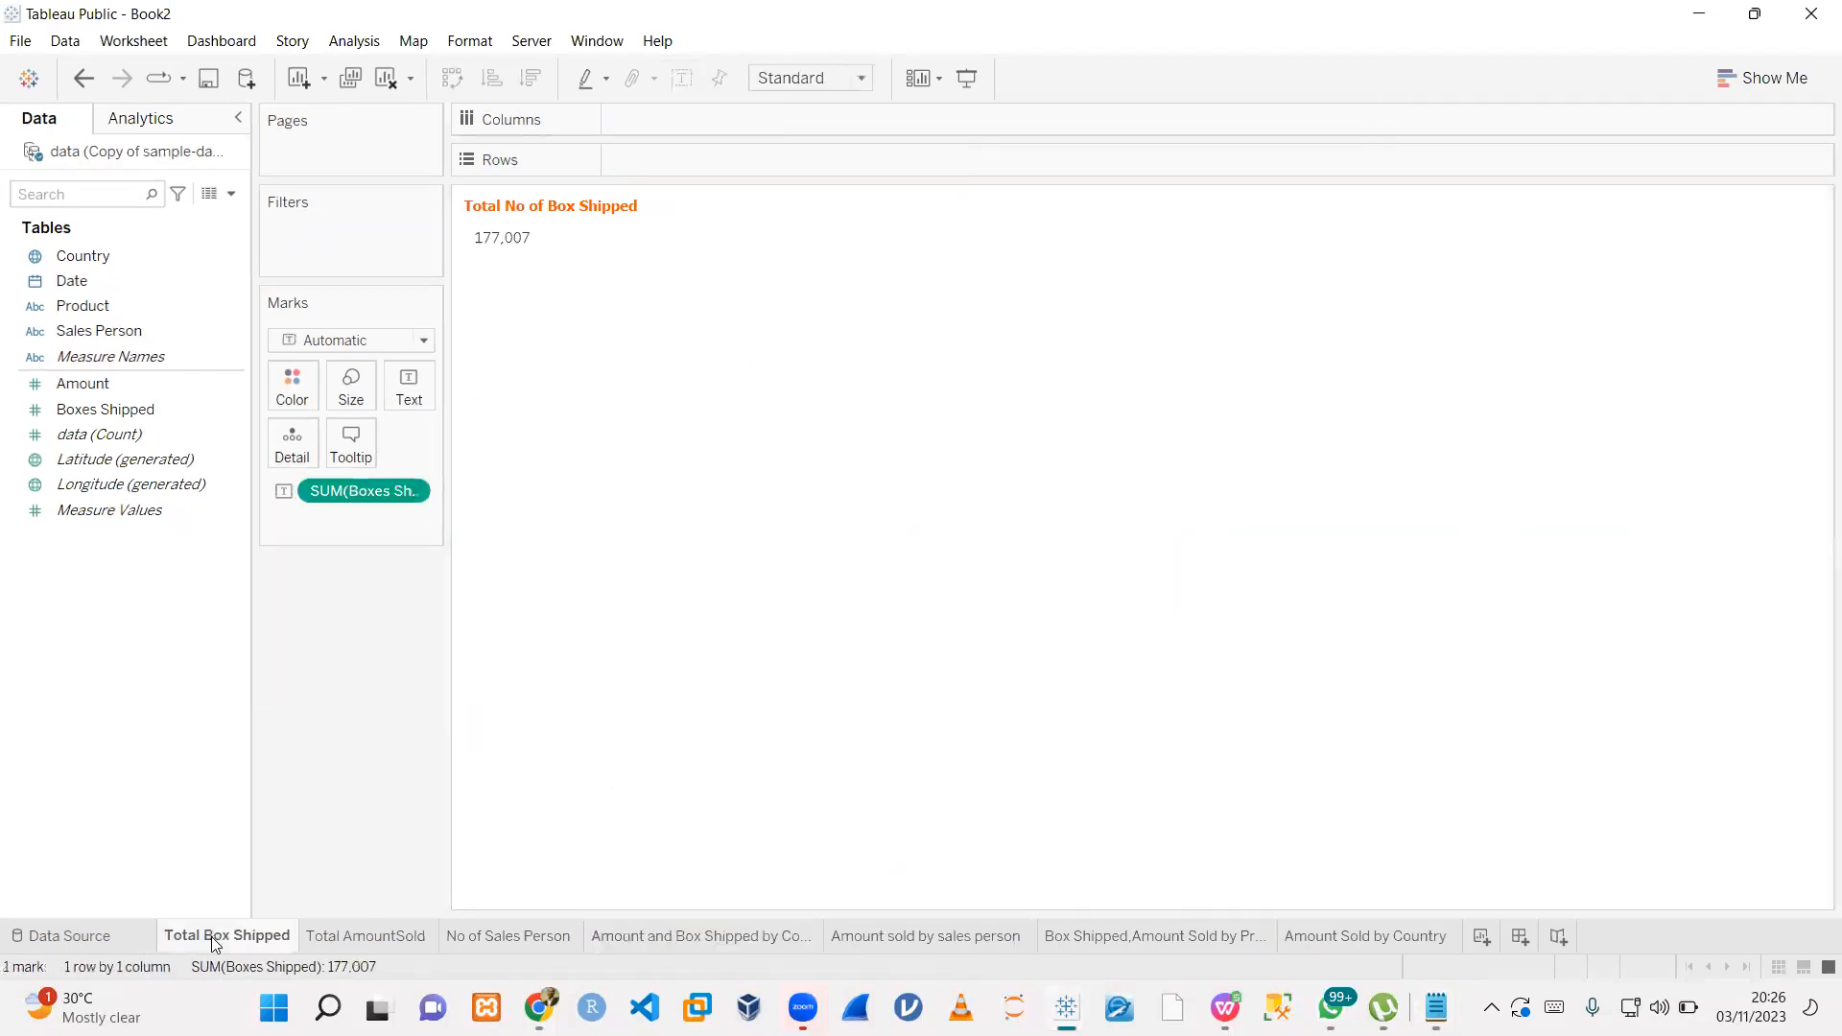
click(364, 937)
click(499, 935)
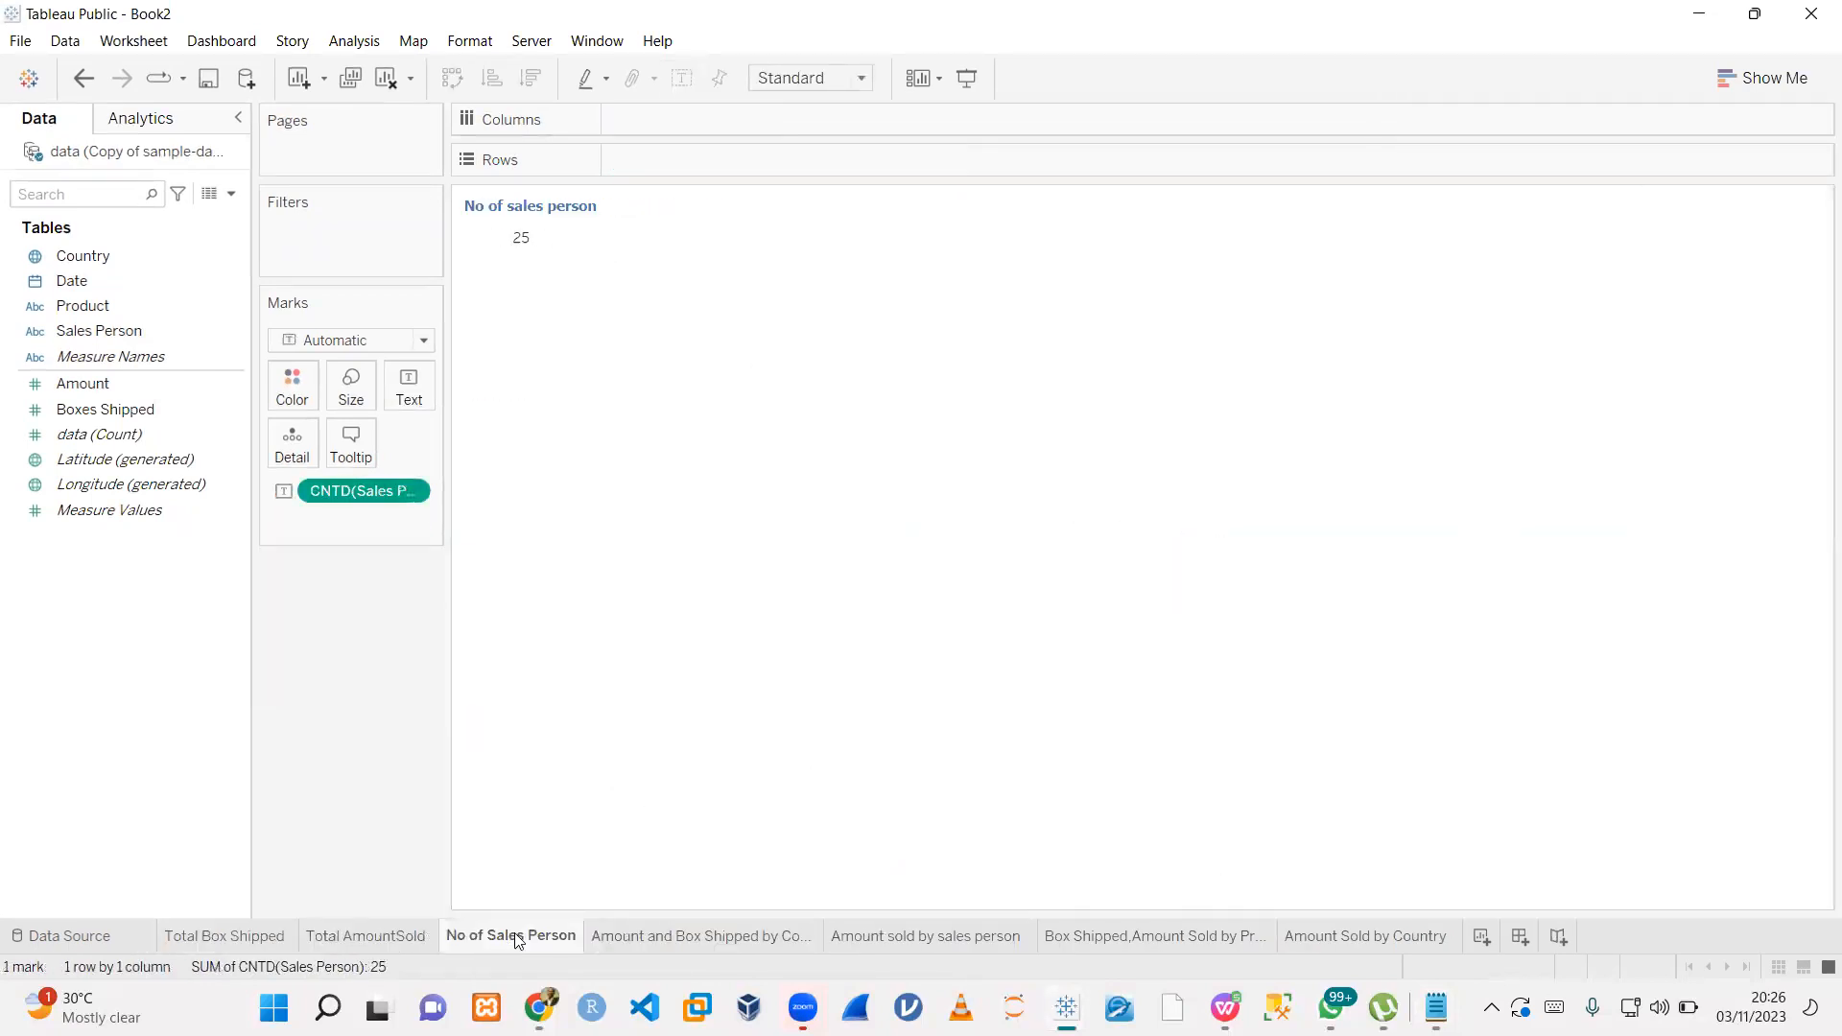
click(625, 937)
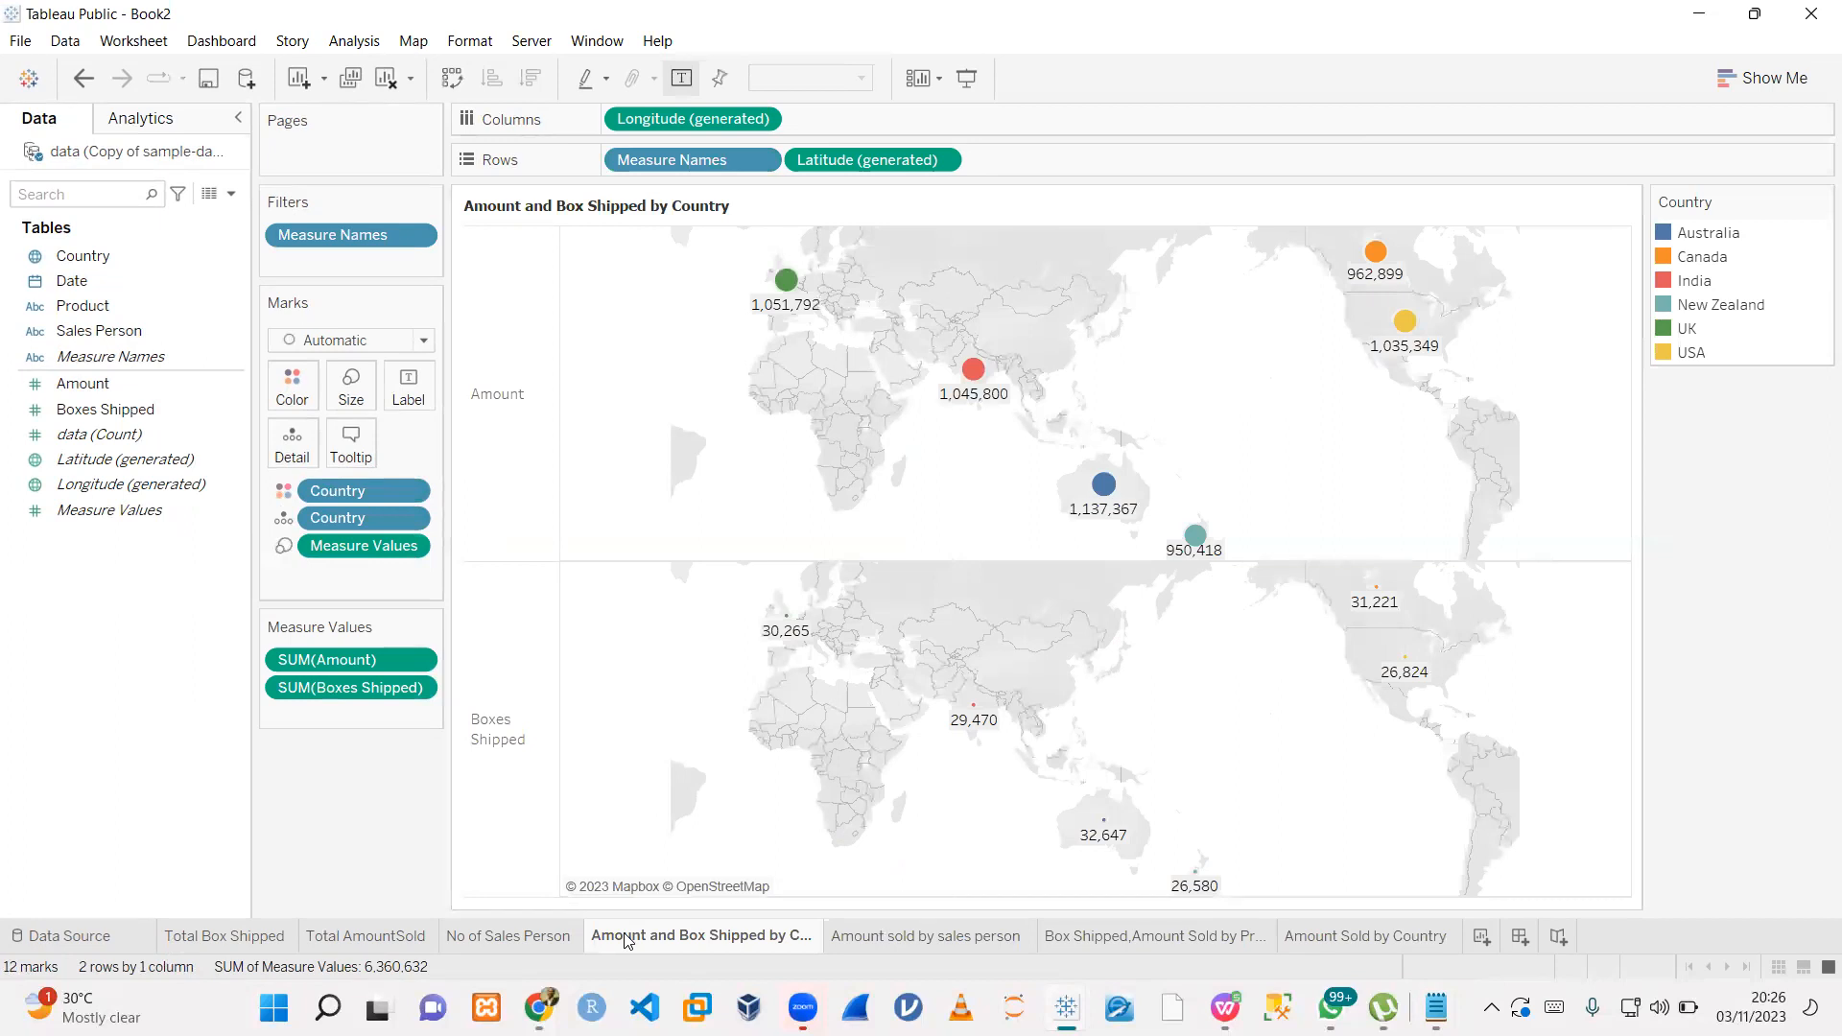
click(864, 935)
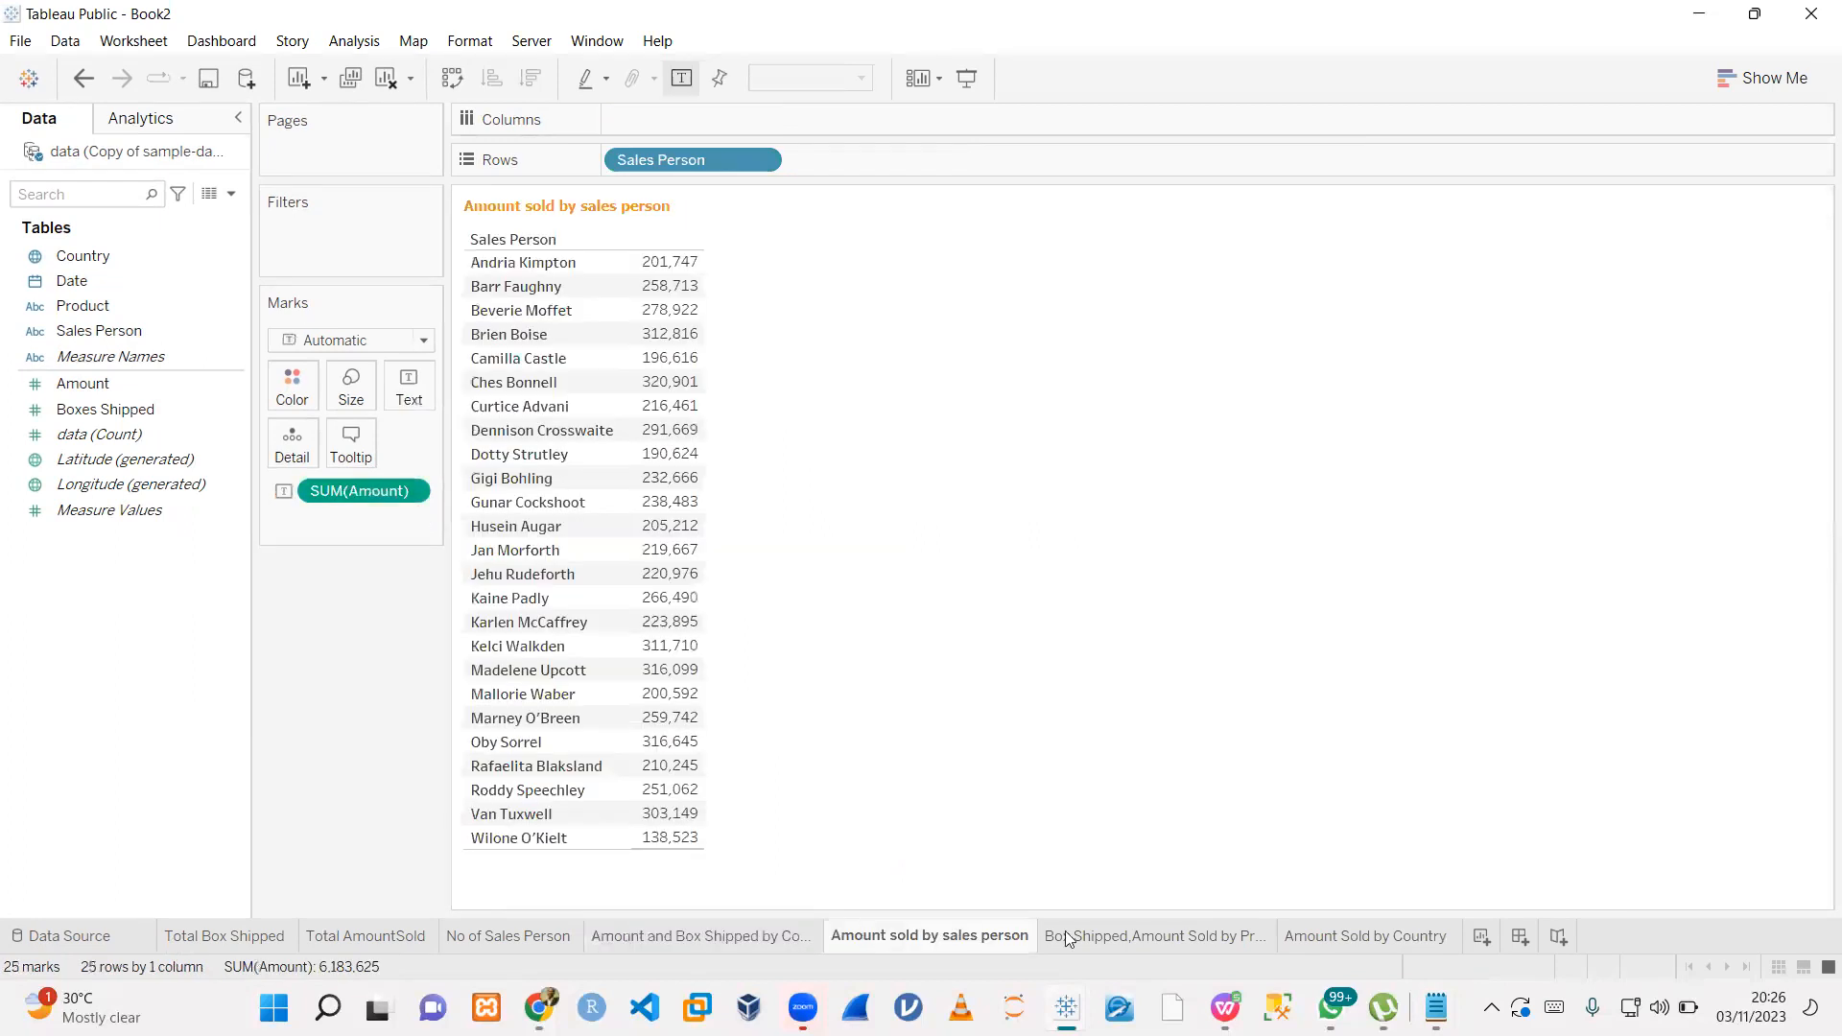
click(1100, 941)
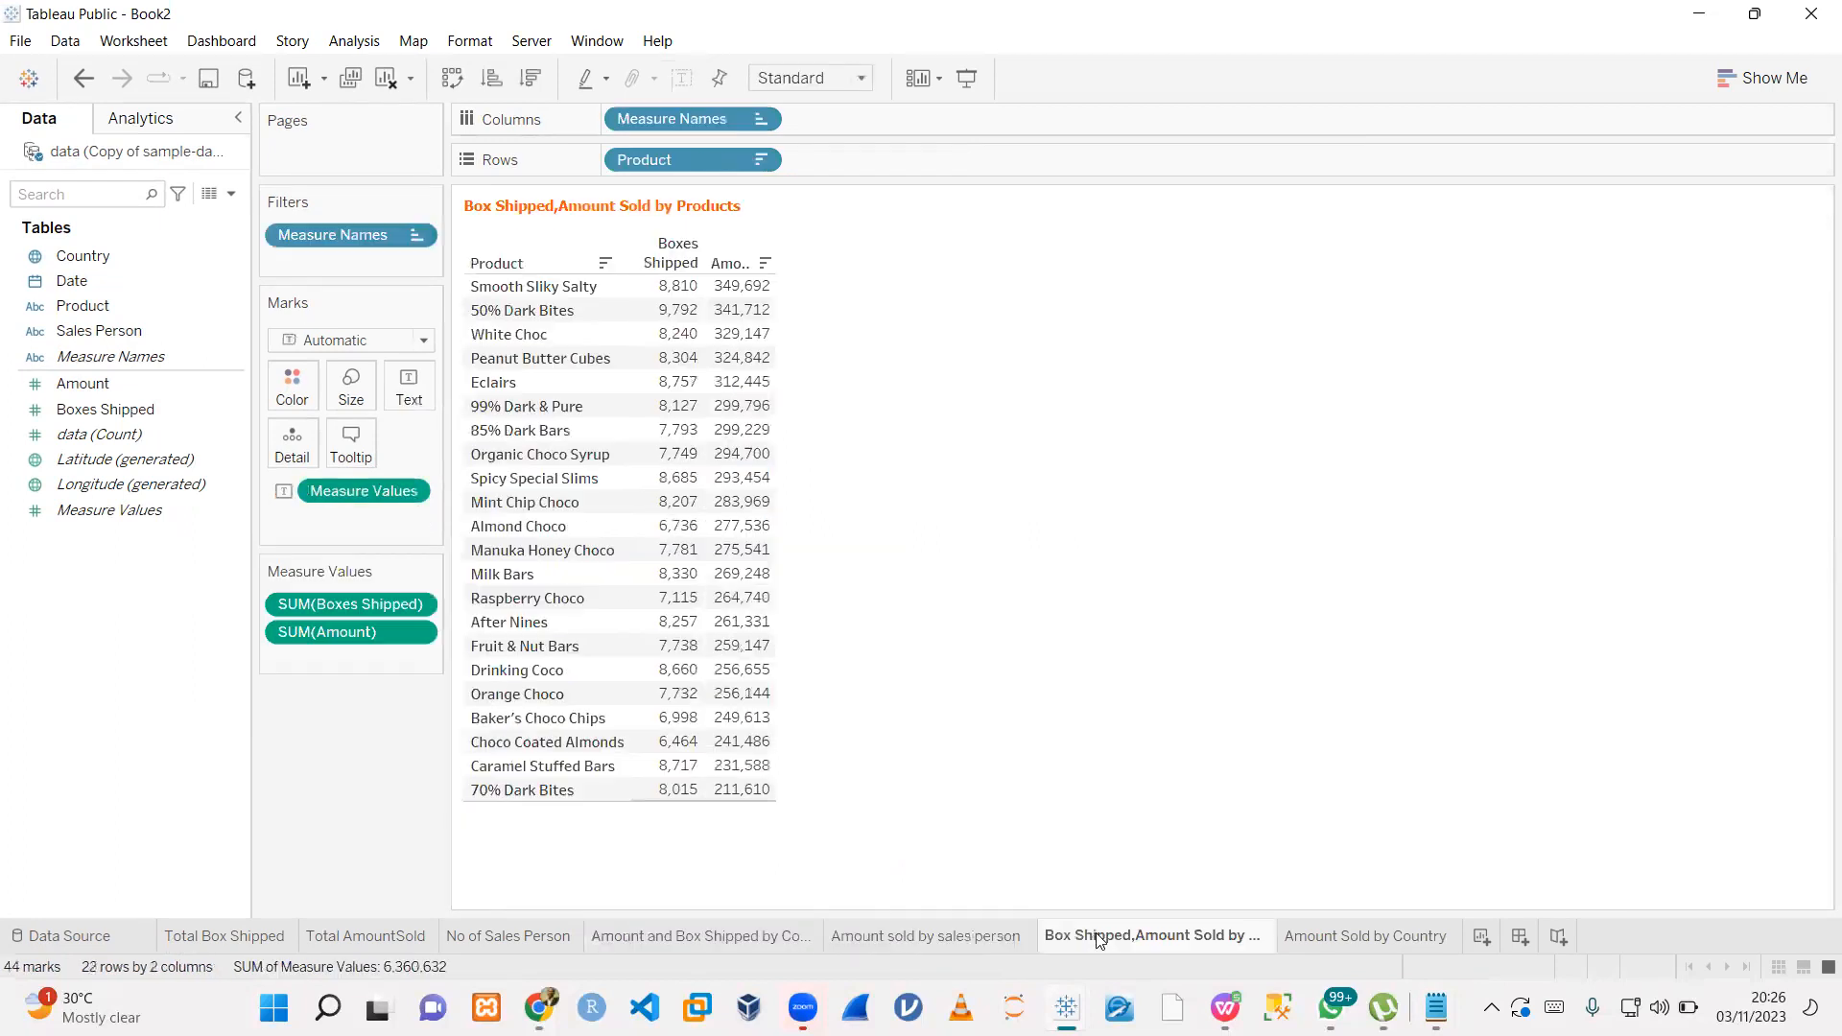
- Convert the "Amount sold by sales person" table into a treemap and color its tiles by Sales Person
click(946, 939)
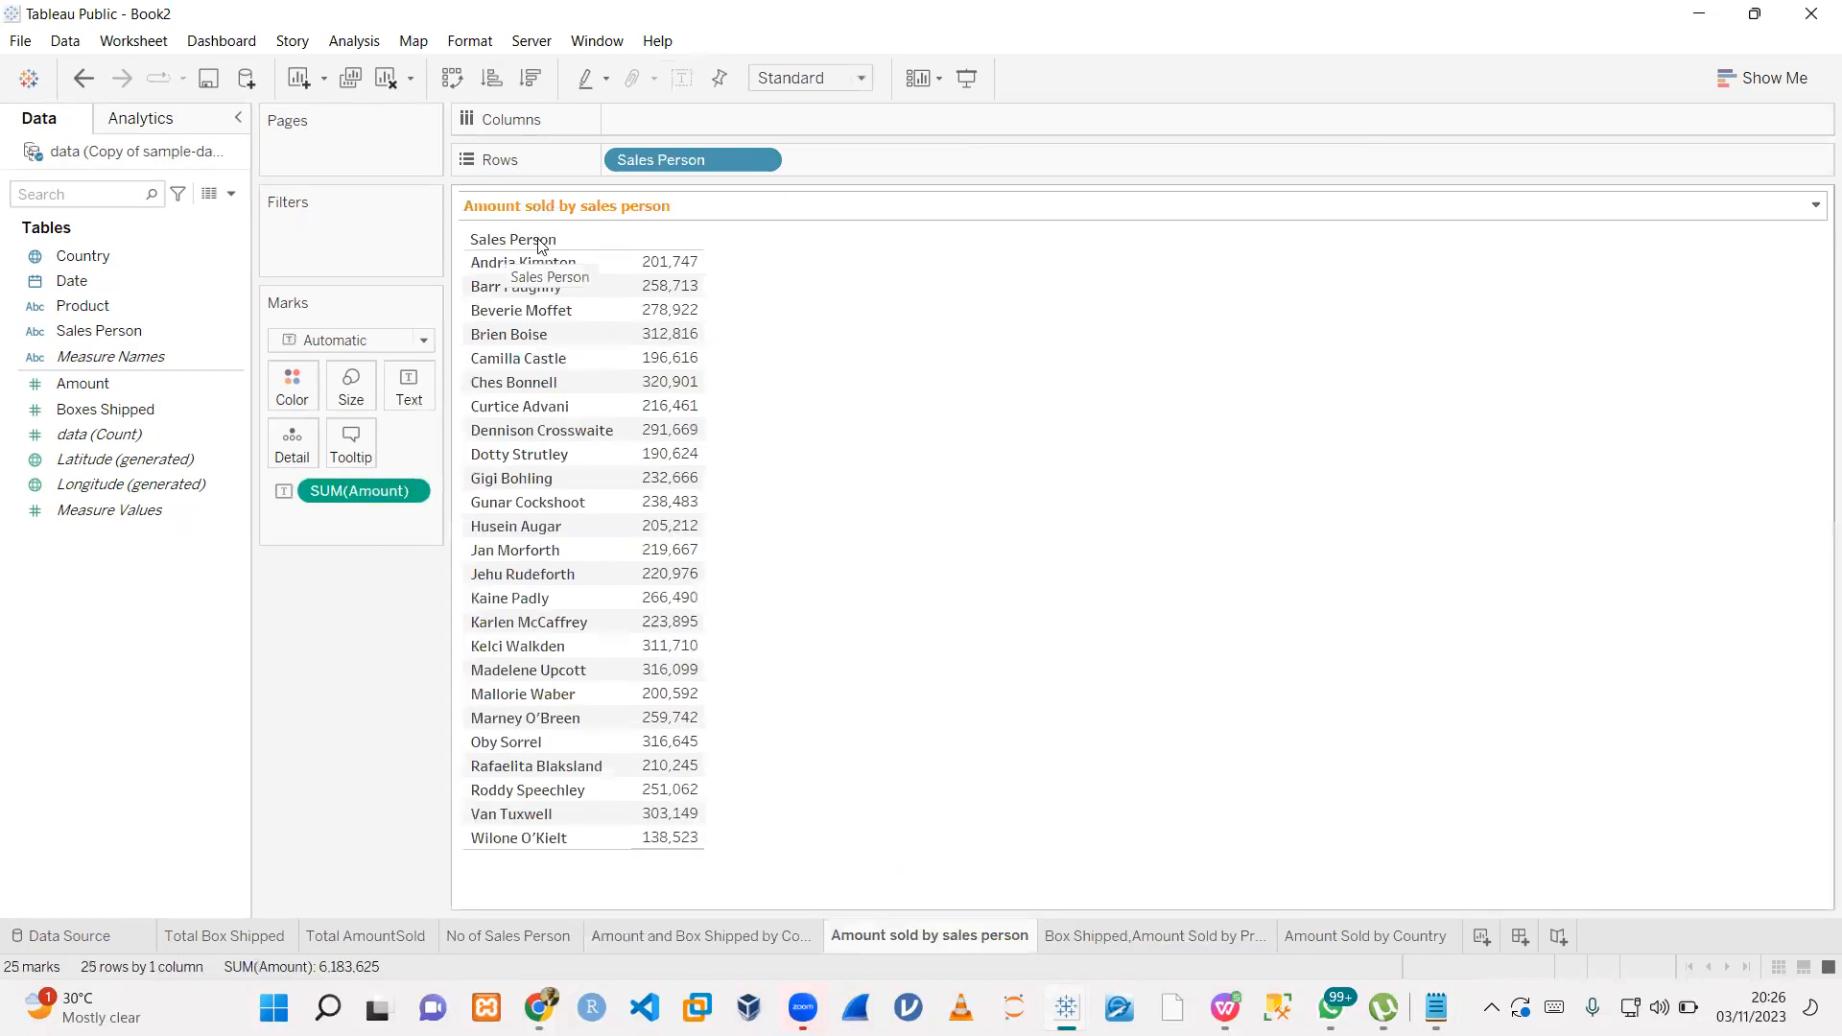
click(1763, 78)
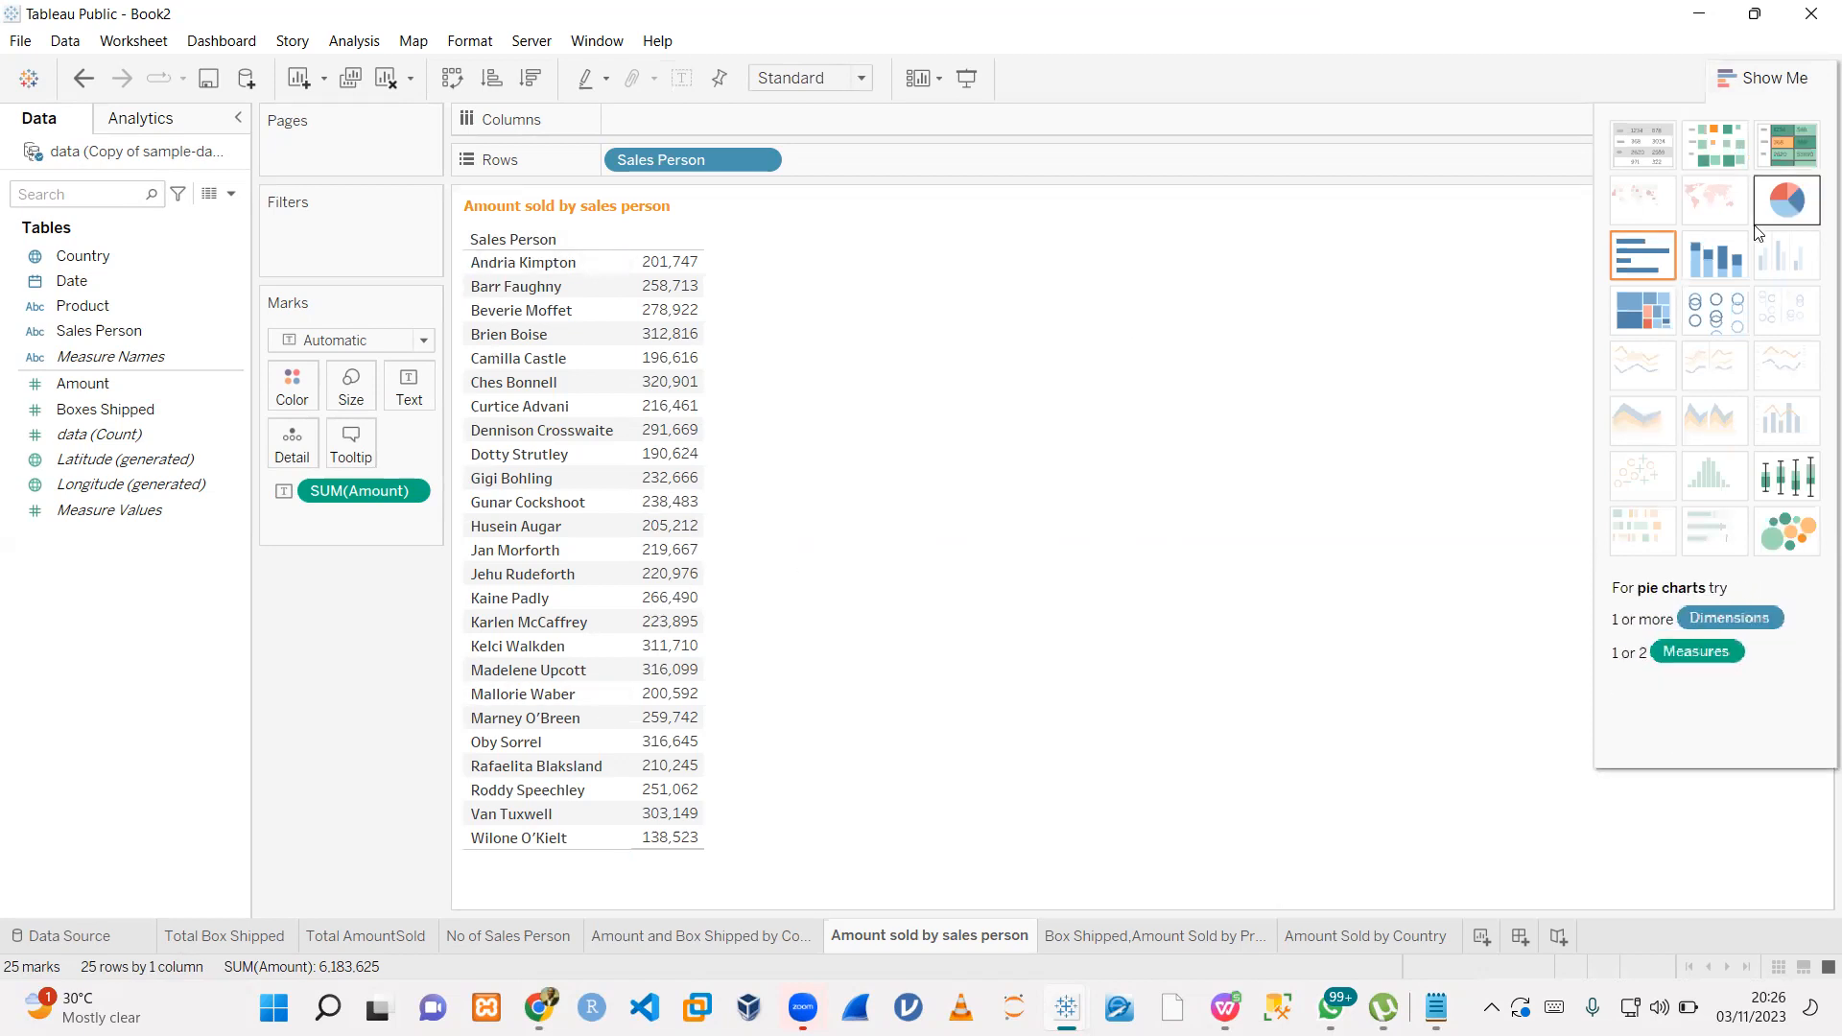
click(1655, 329)
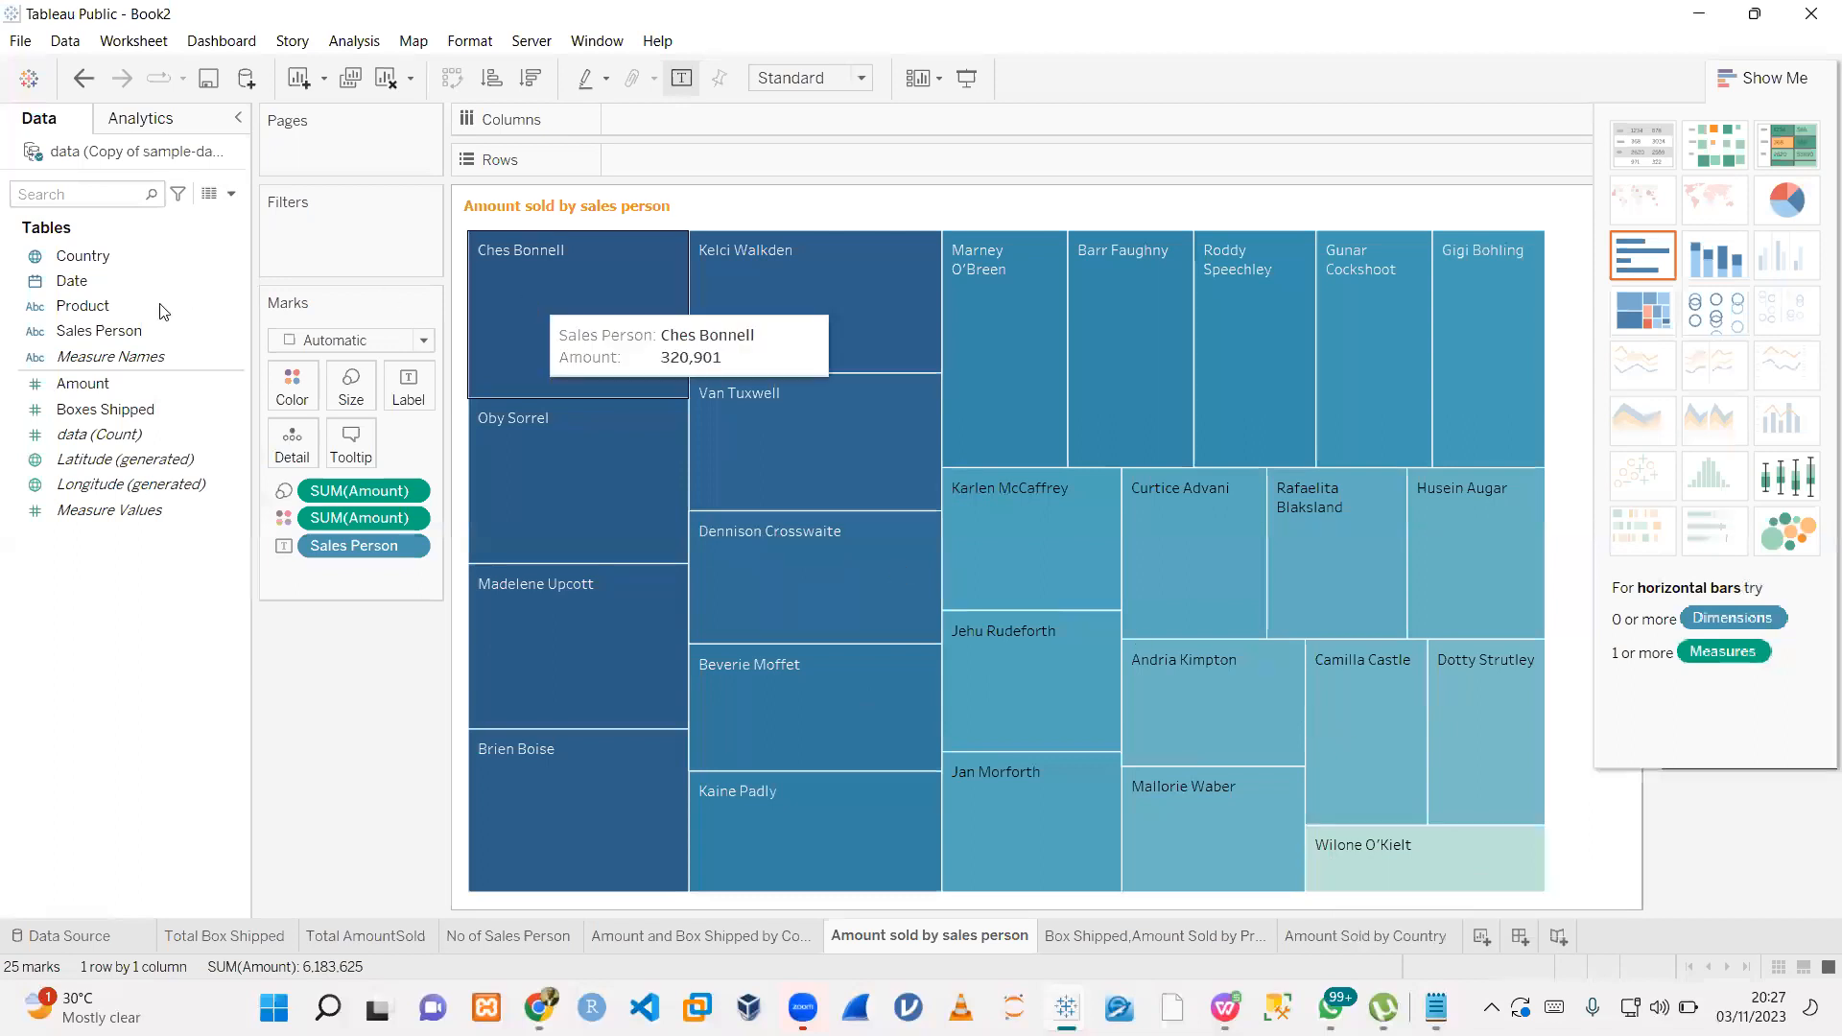
drag(116, 331, 290, 396)
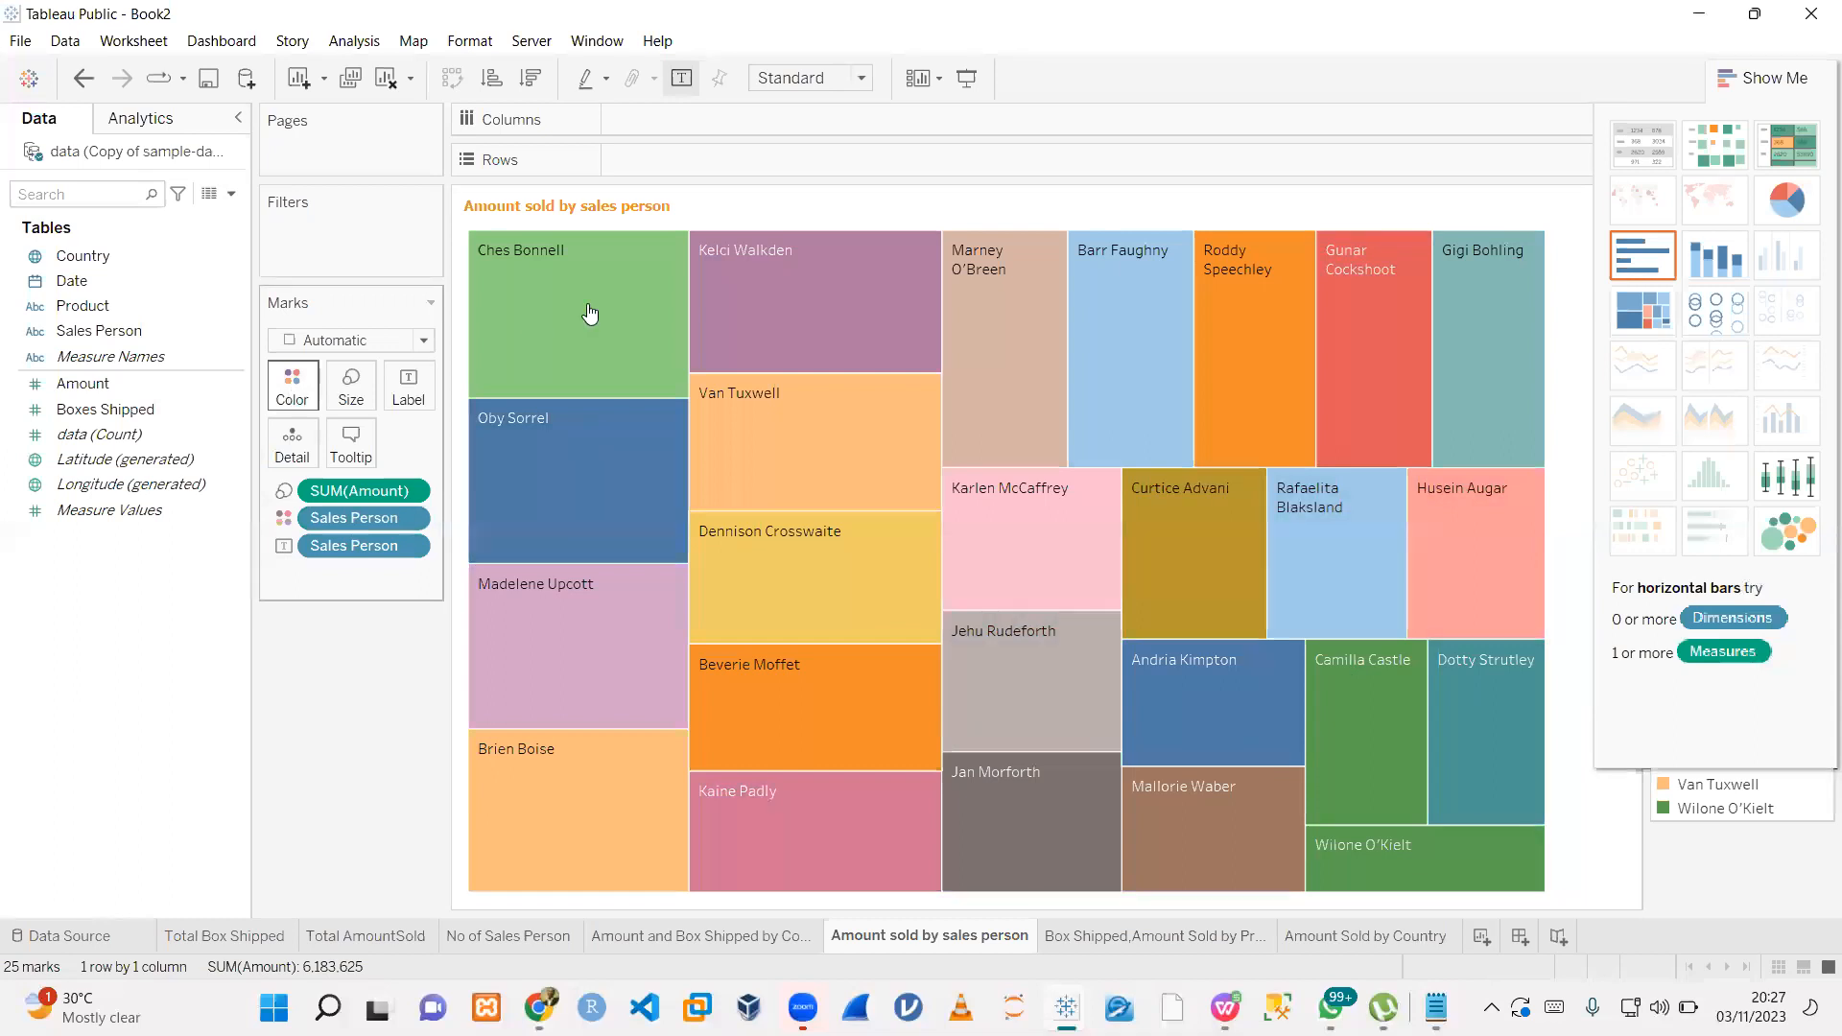
mouse_move(590, 313)
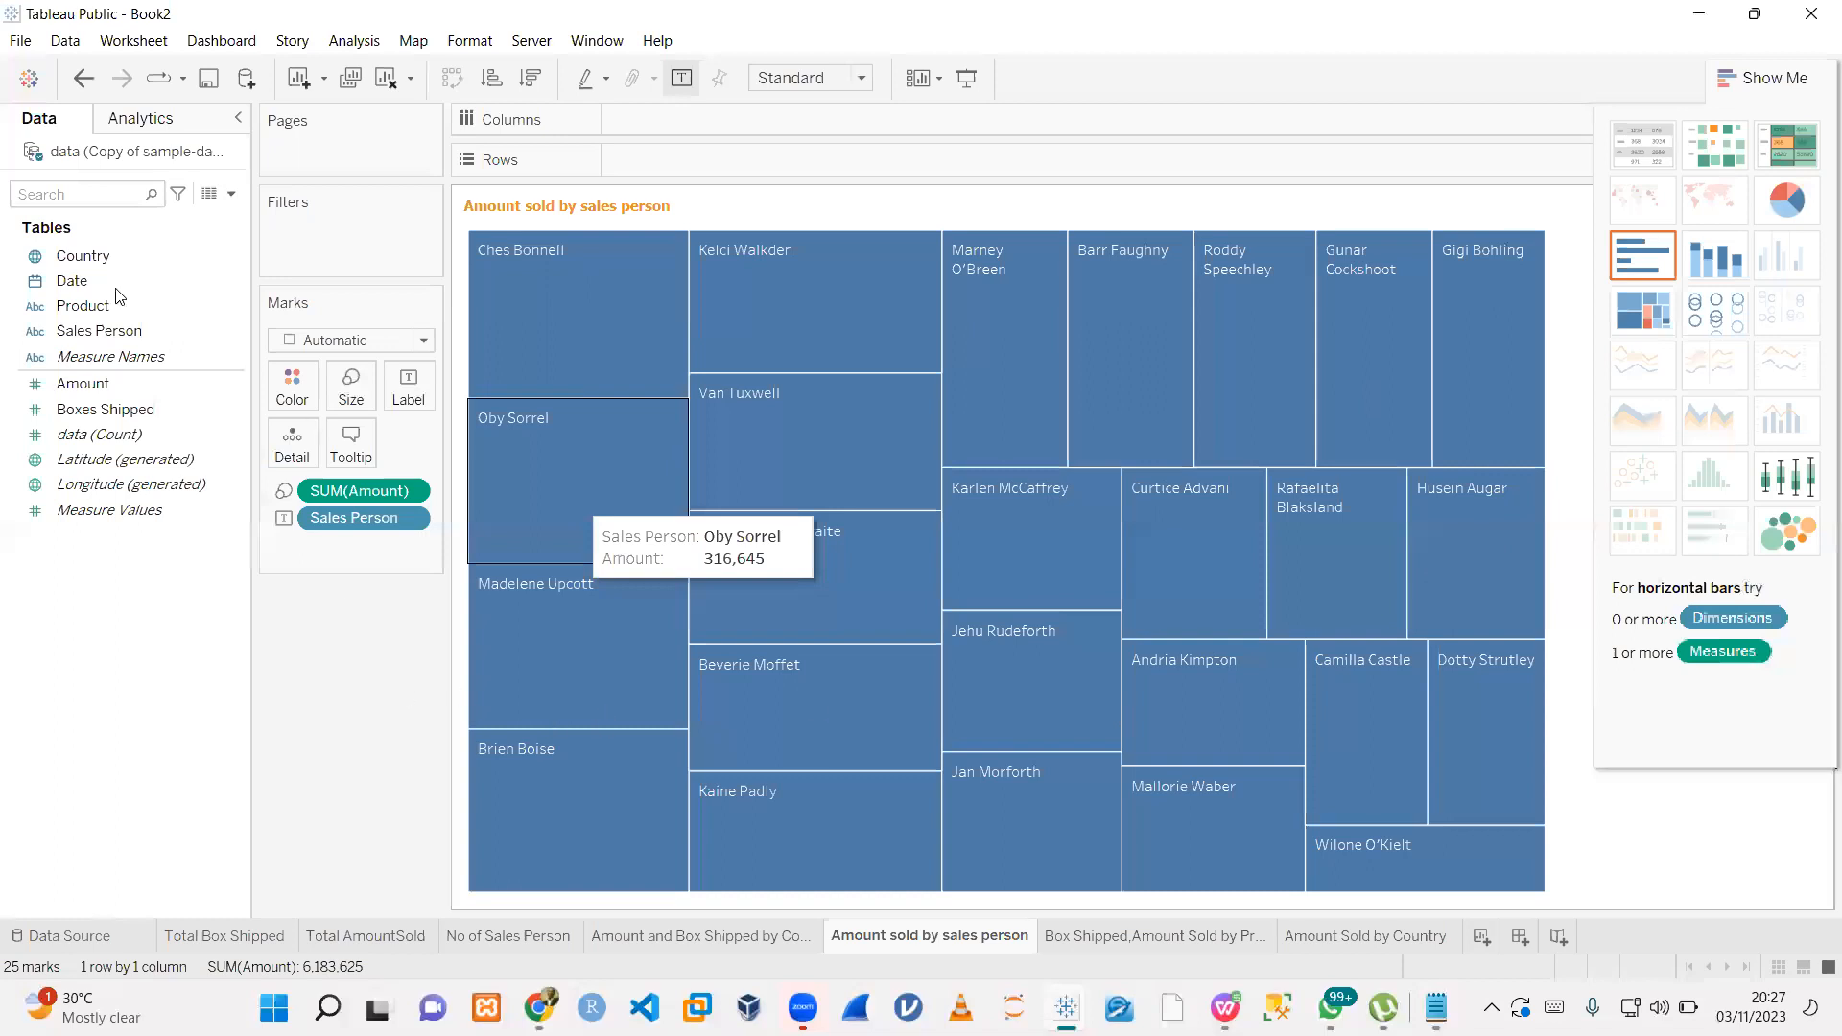
drag(121, 330, 300, 391)
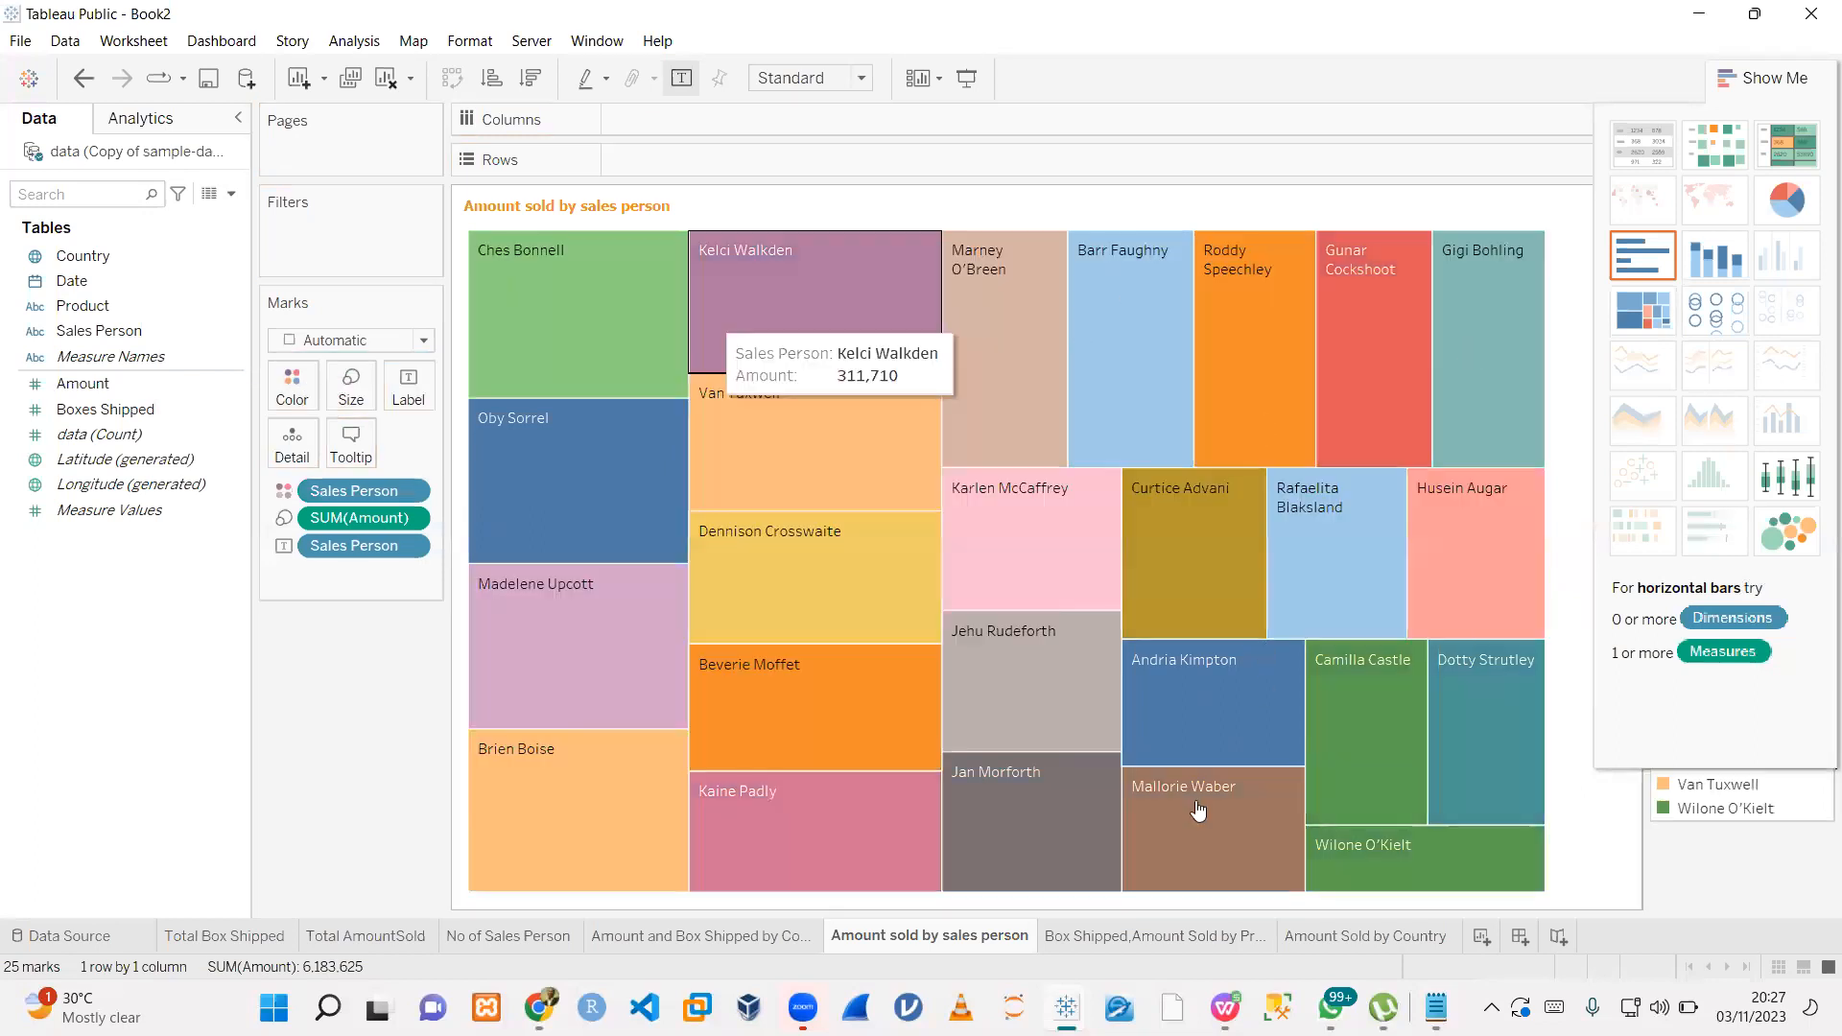
- Check the product and country worksheets, then create a new dashboard and preview the sheets available for it
click(1090, 937)
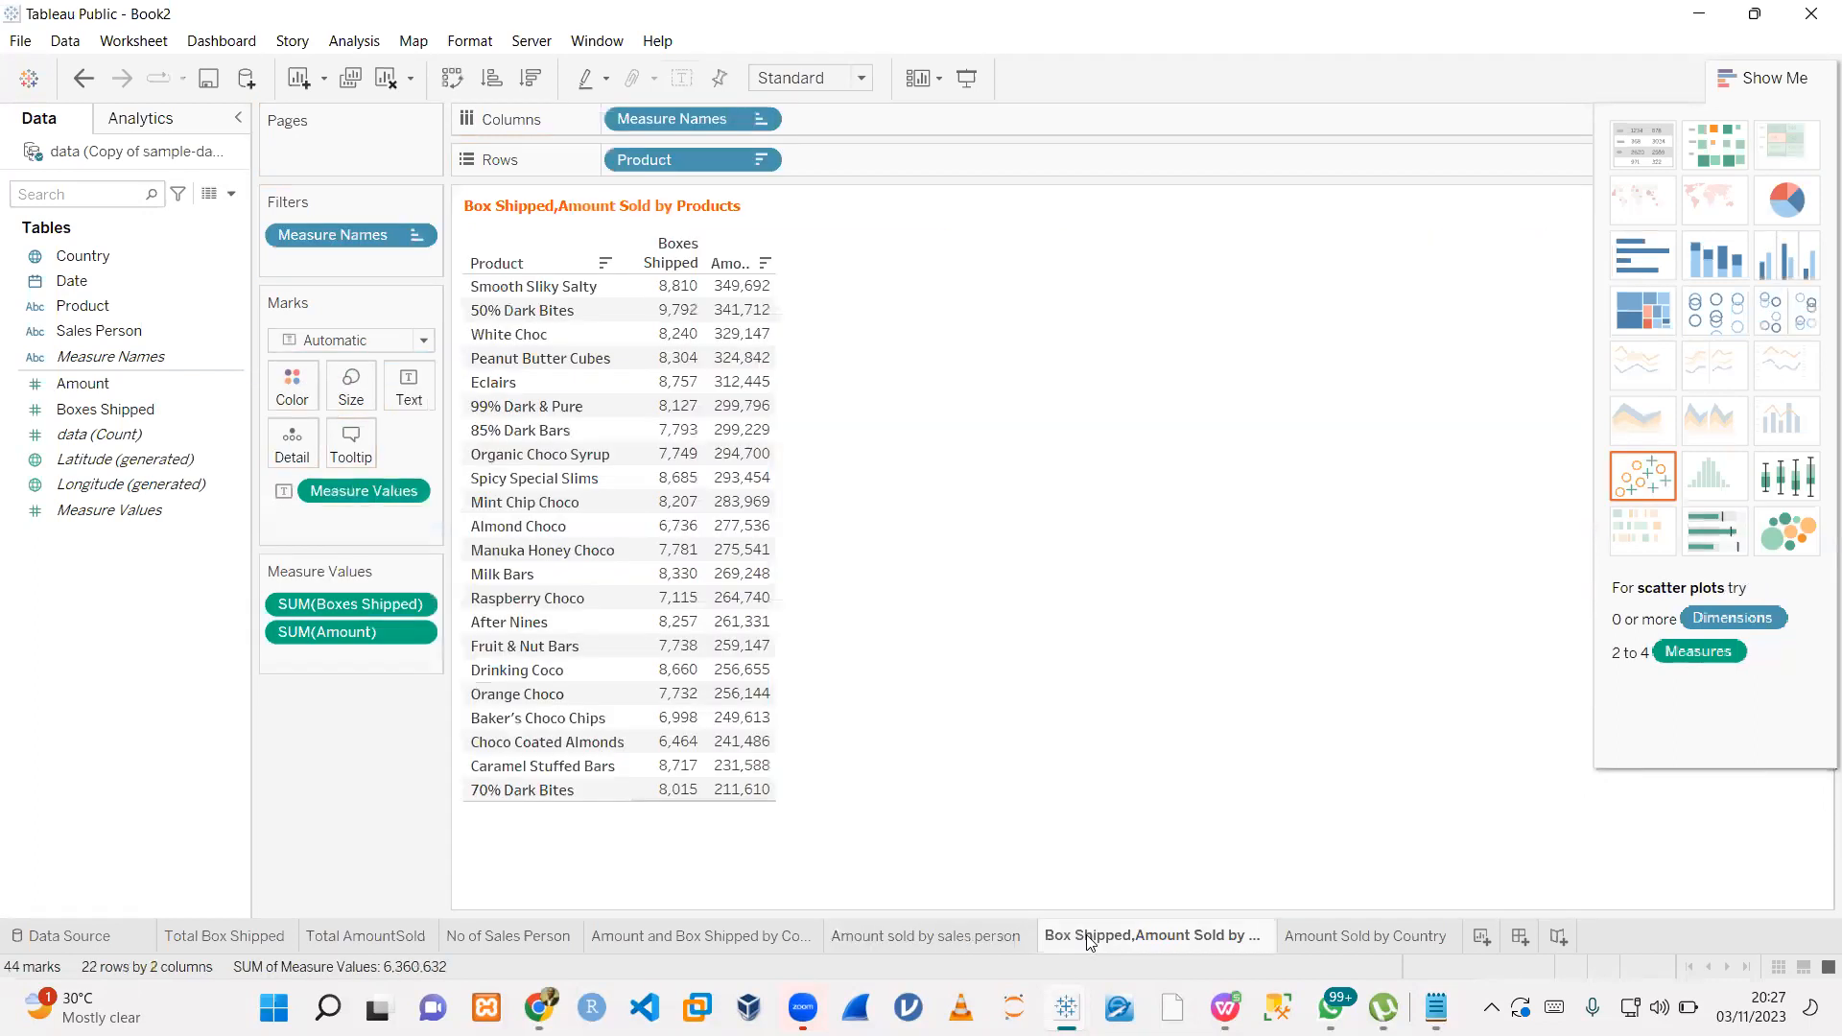
click(1328, 944)
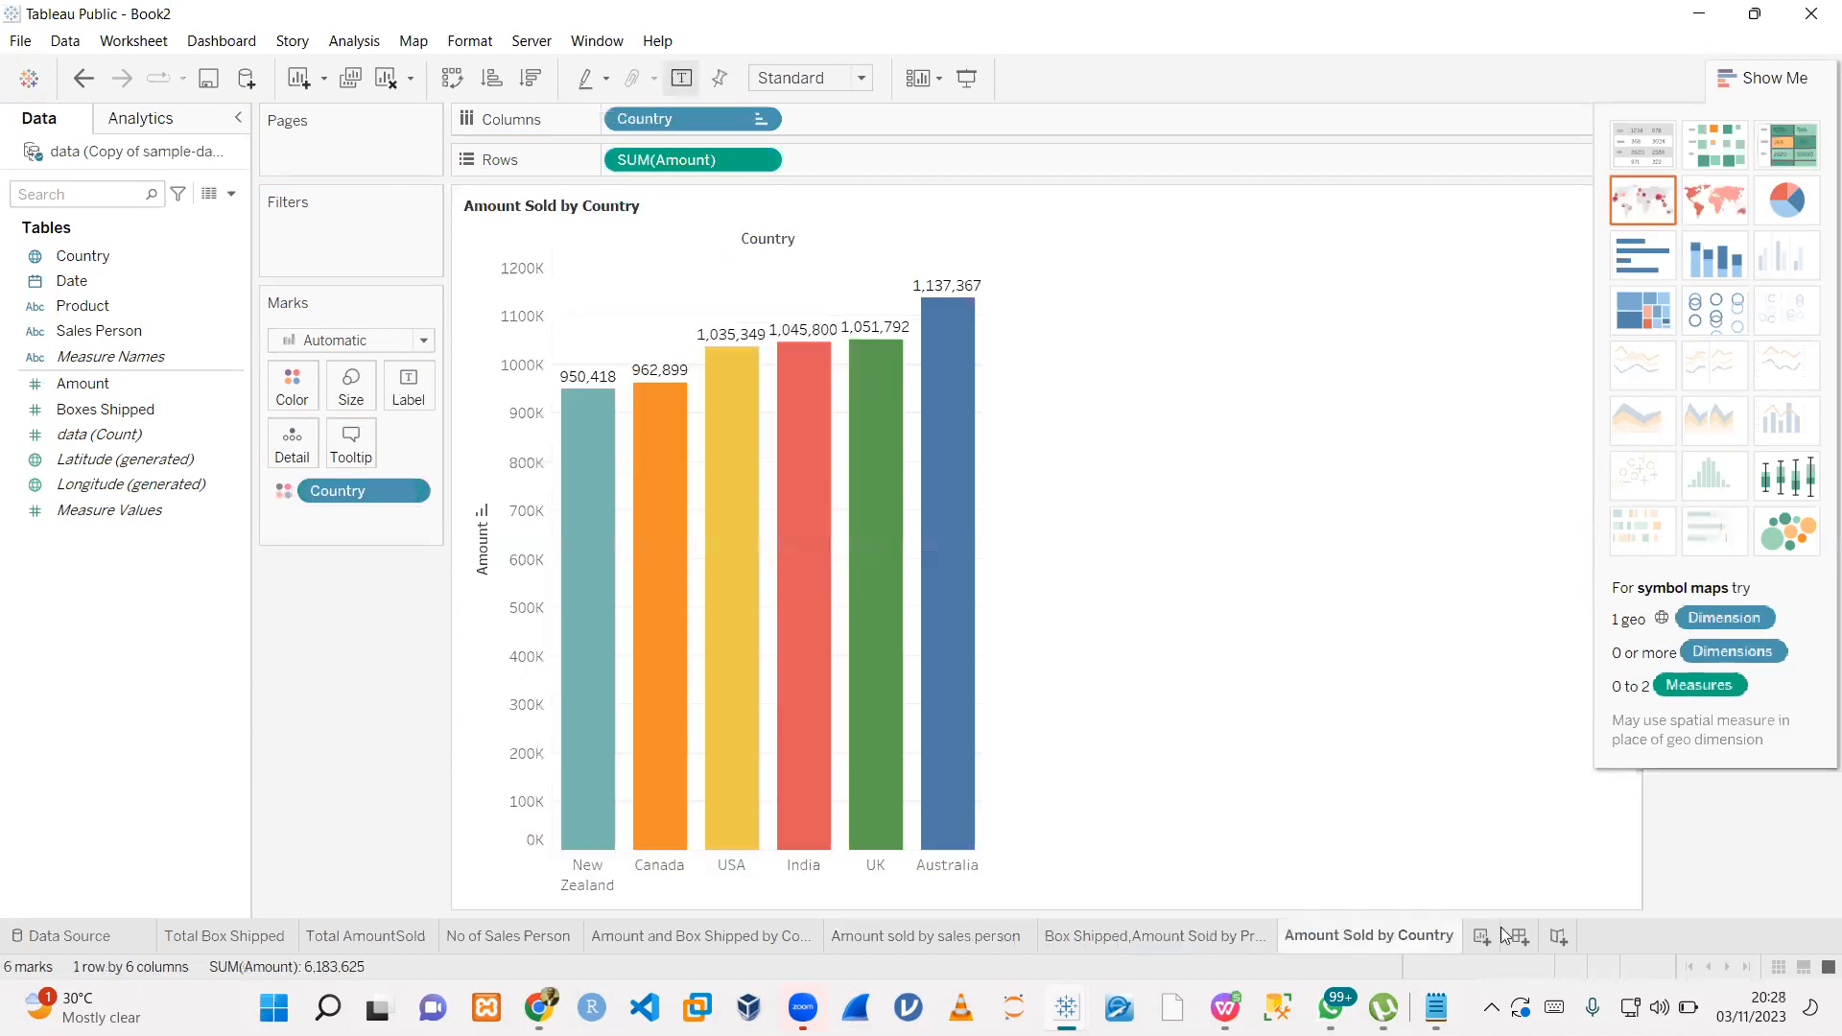
mouse_move(975, 679)
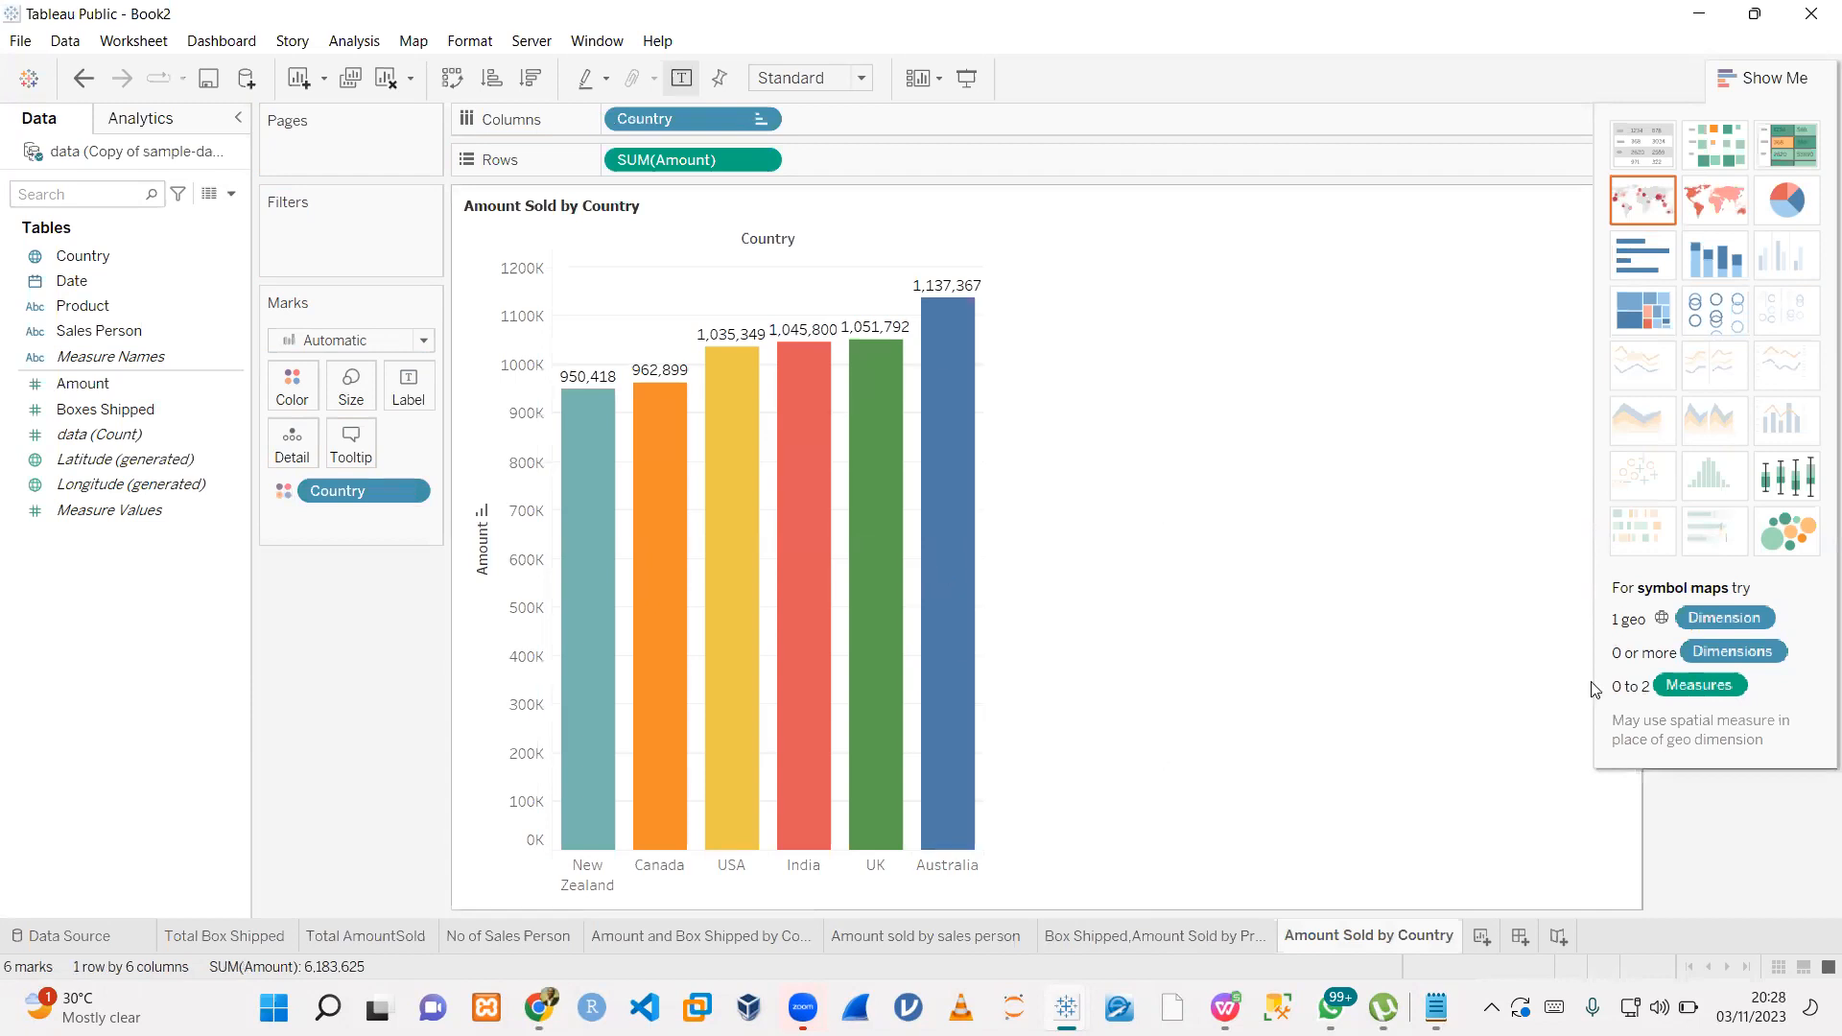
click(1521, 937)
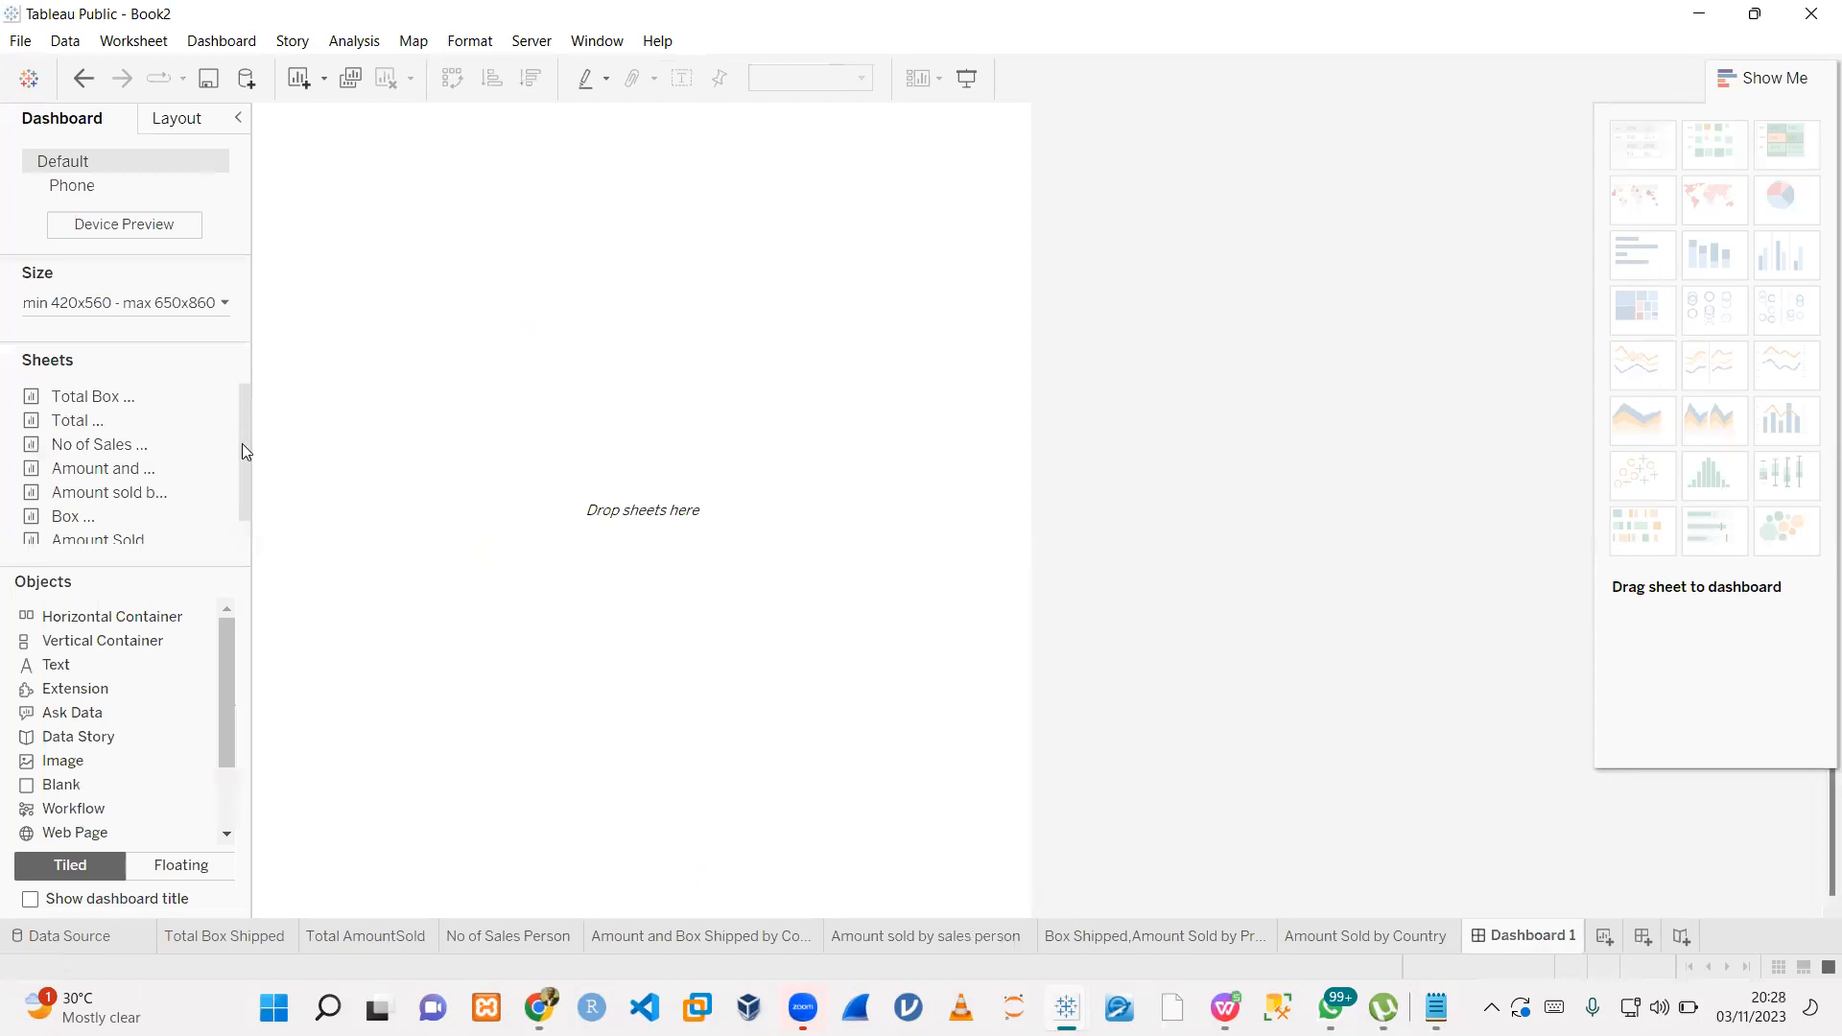
scroll(241, 443, down, 1)
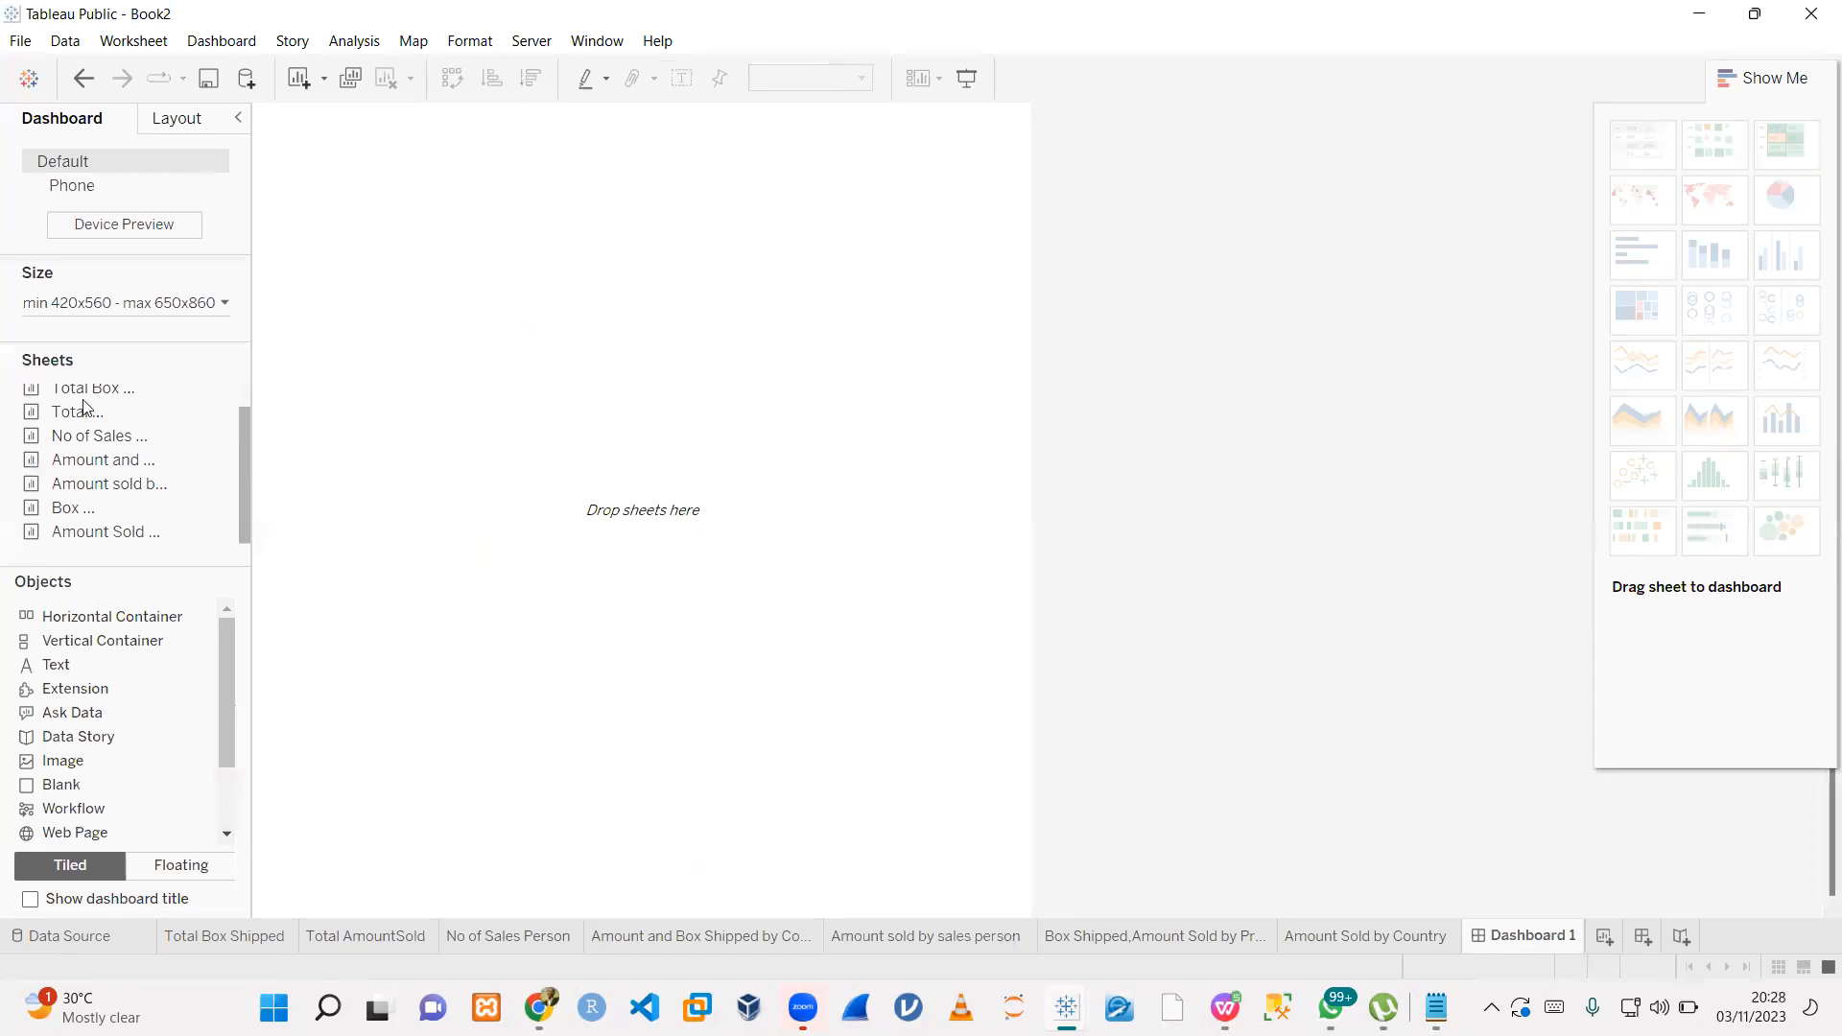
scroll(85, 408, up, 1)
mouse_move(85, 428)
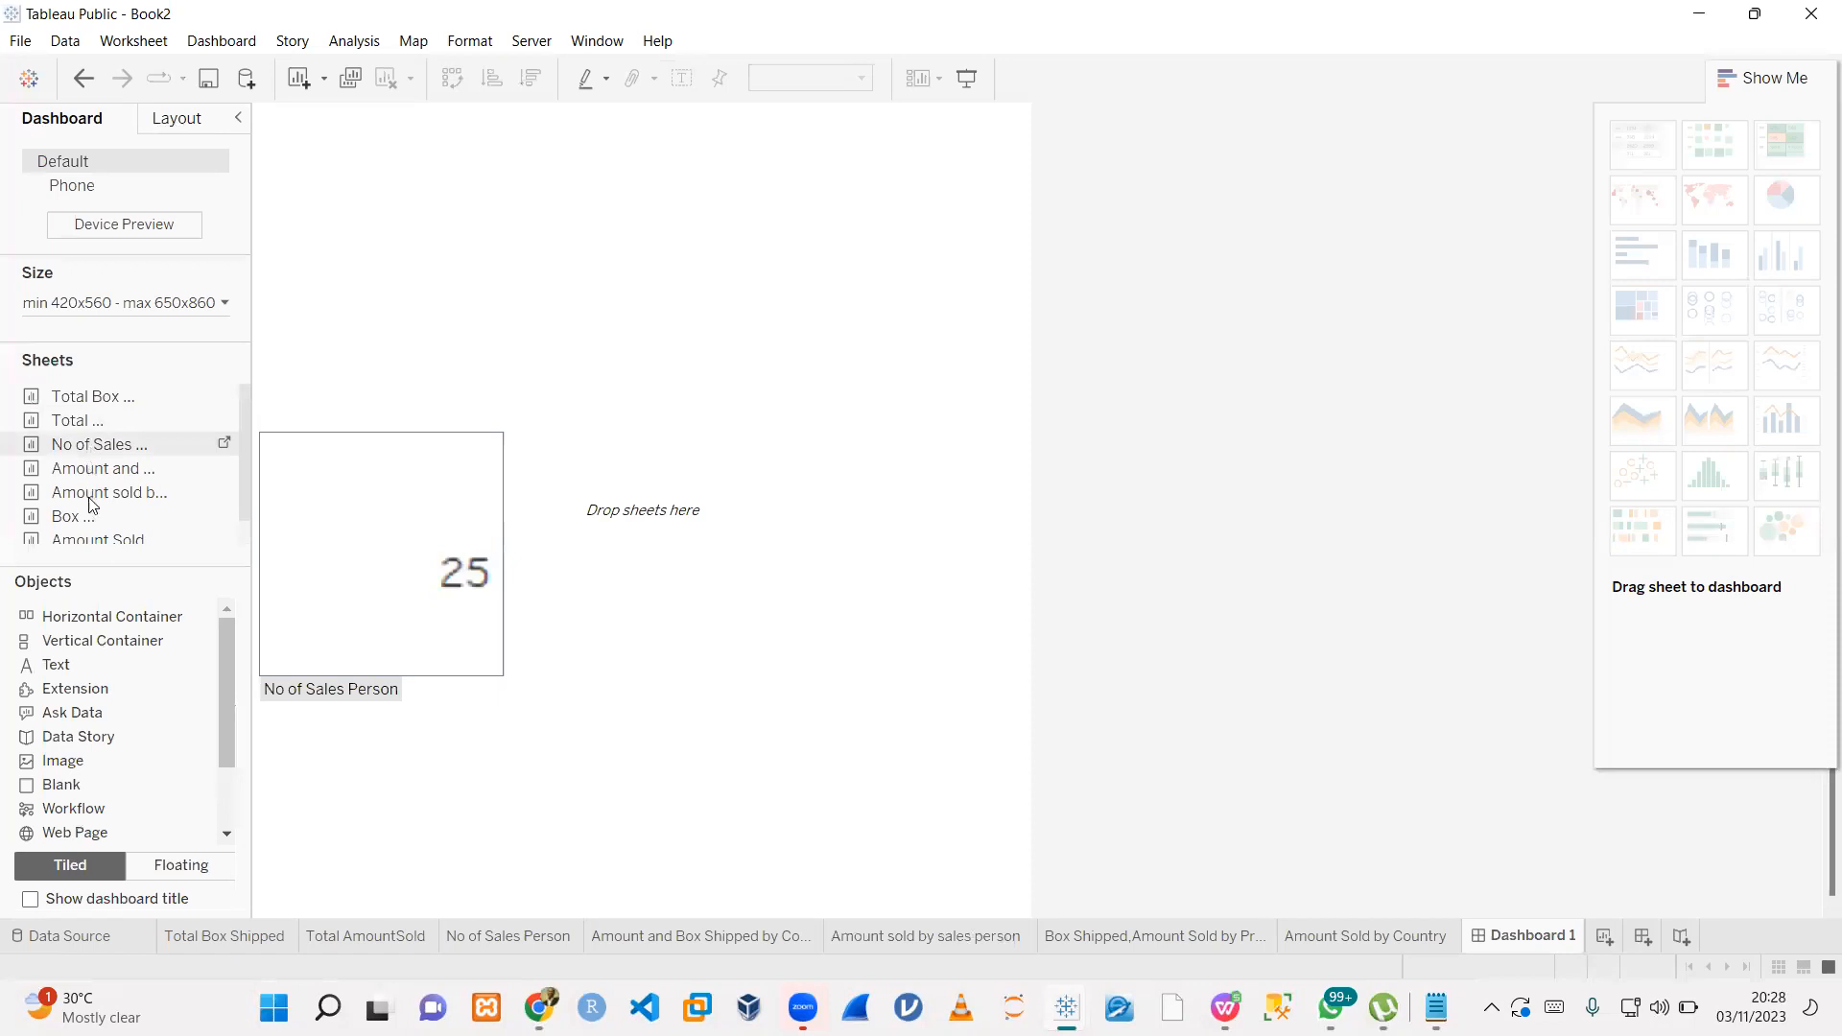
scroll(93, 533, down, 1)
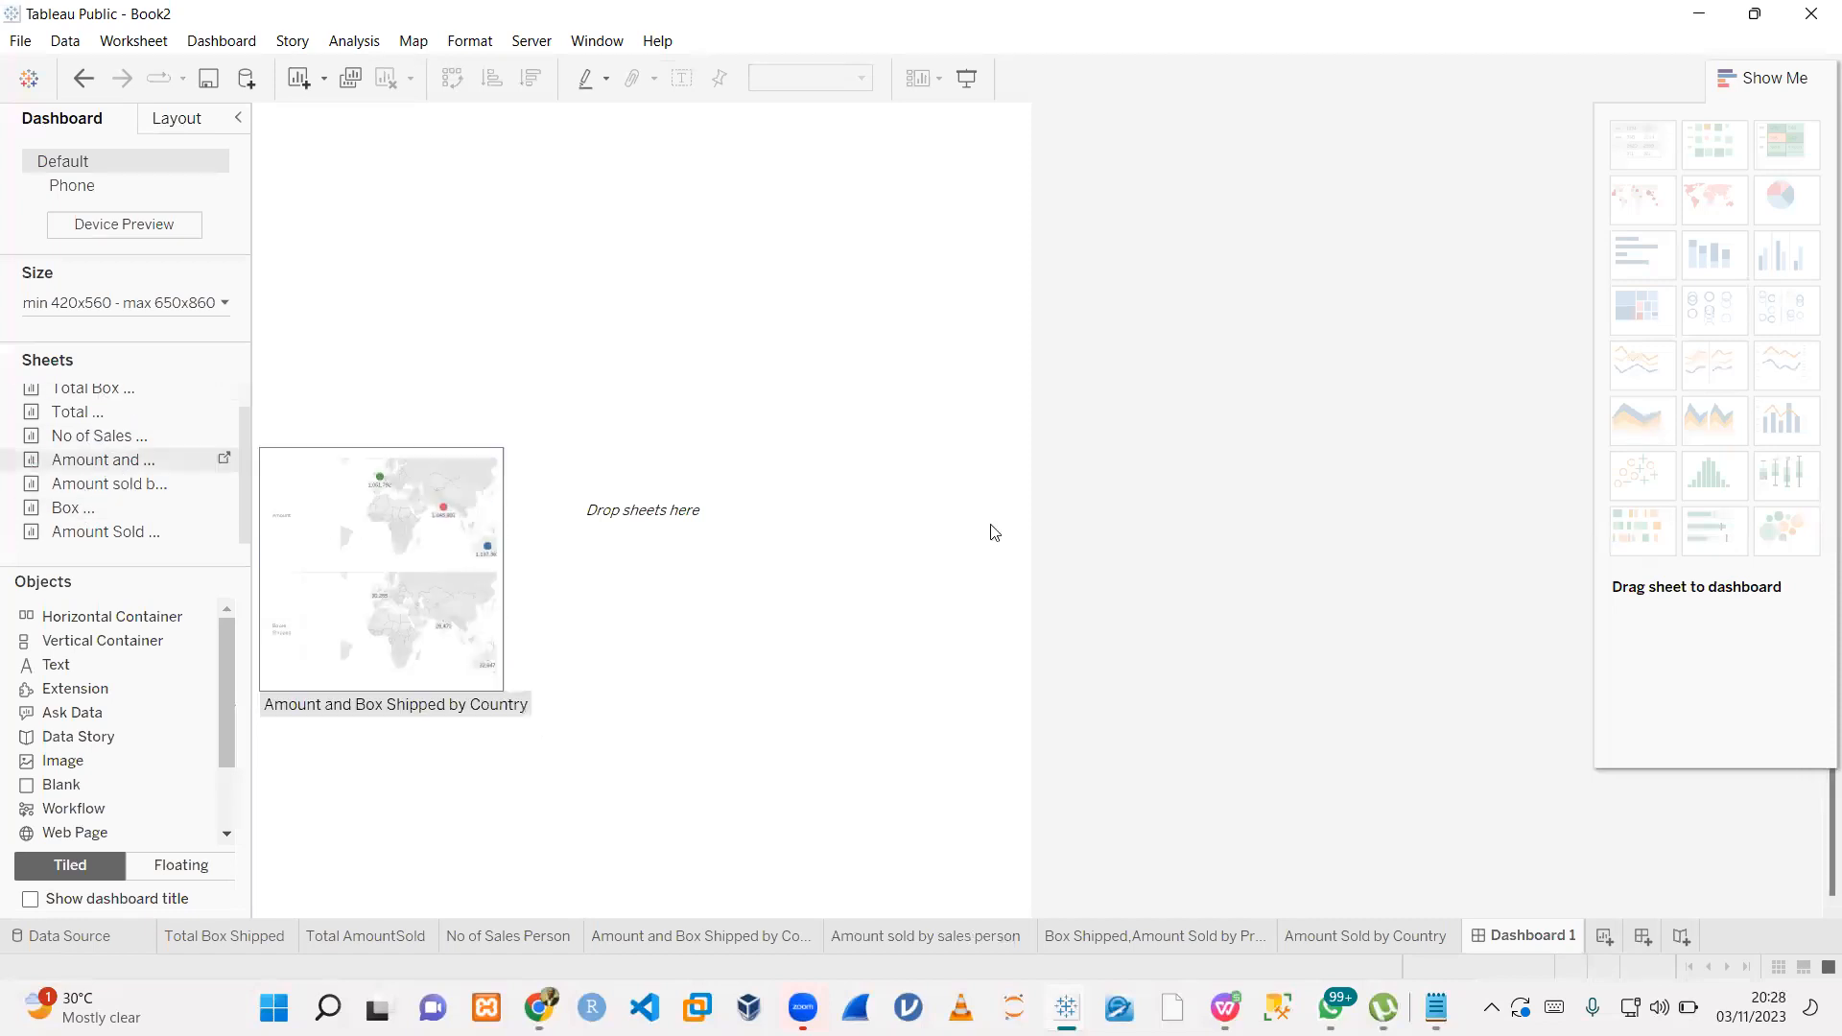
- Rename the new dashboard as "Final Dashboard" and hide the Show Me chart suggestions
right_click(1516, 943)
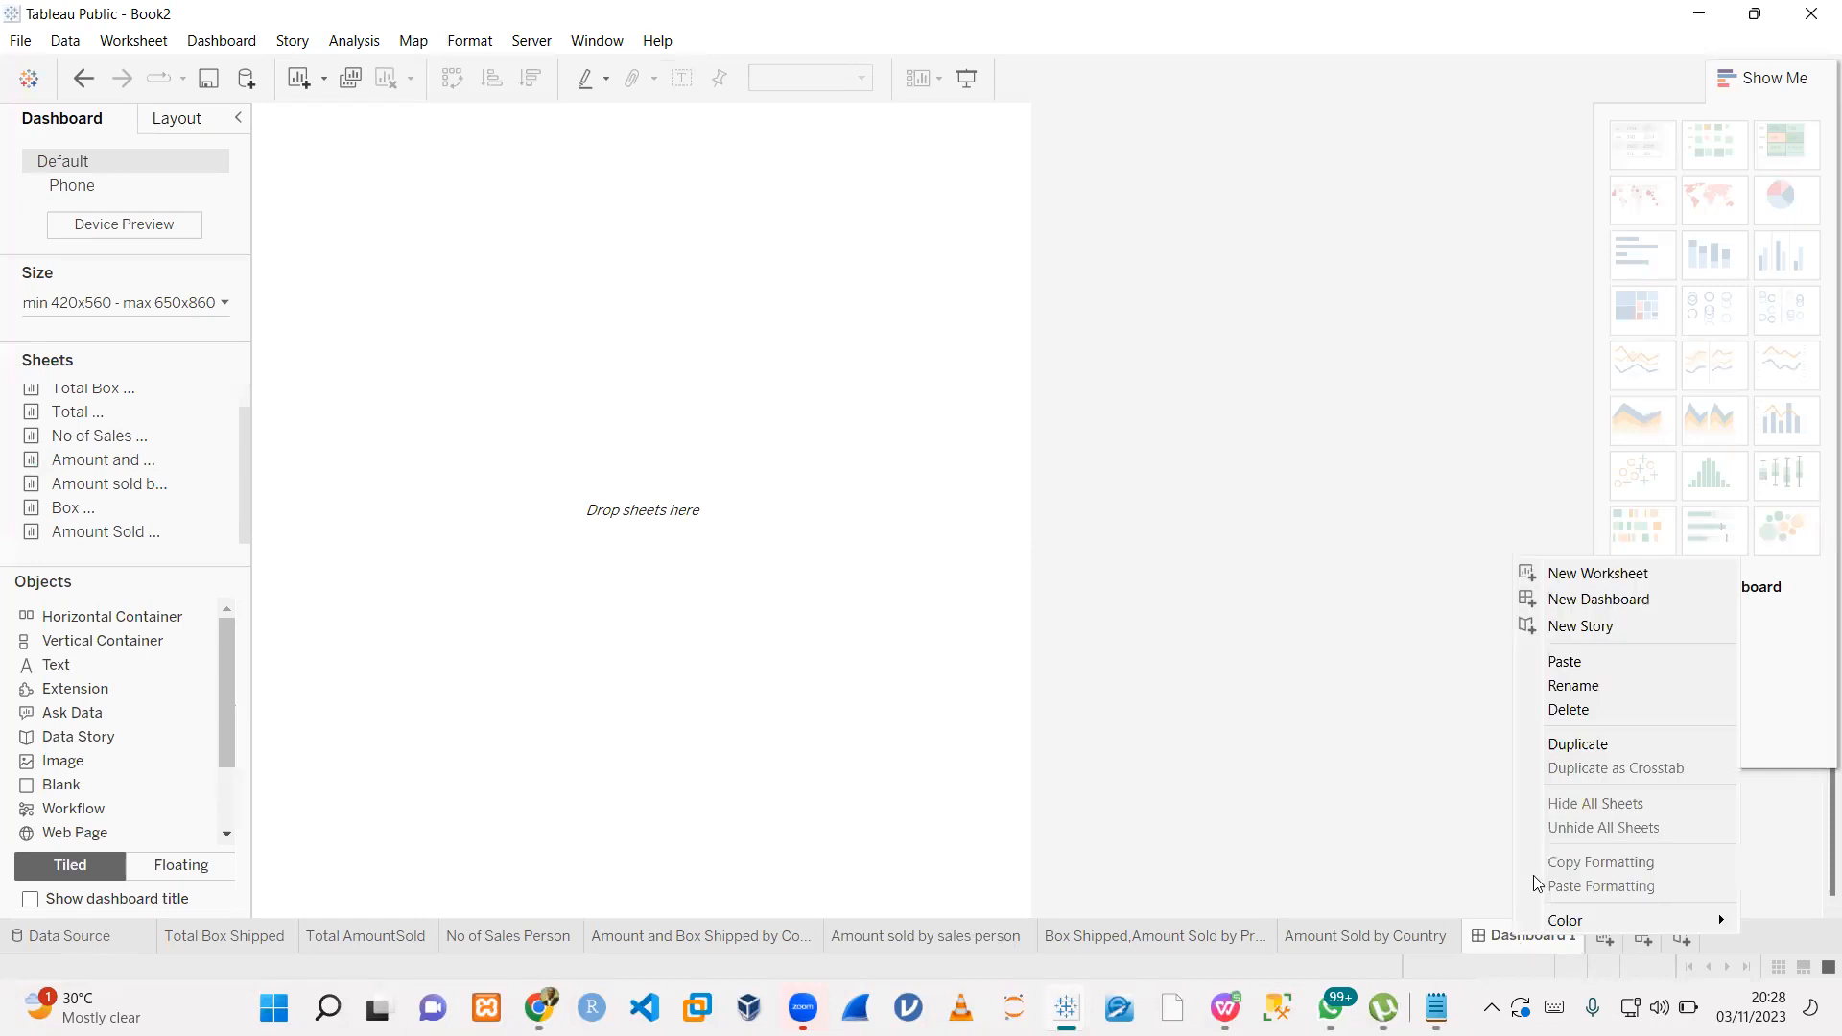
click(1597, 689)
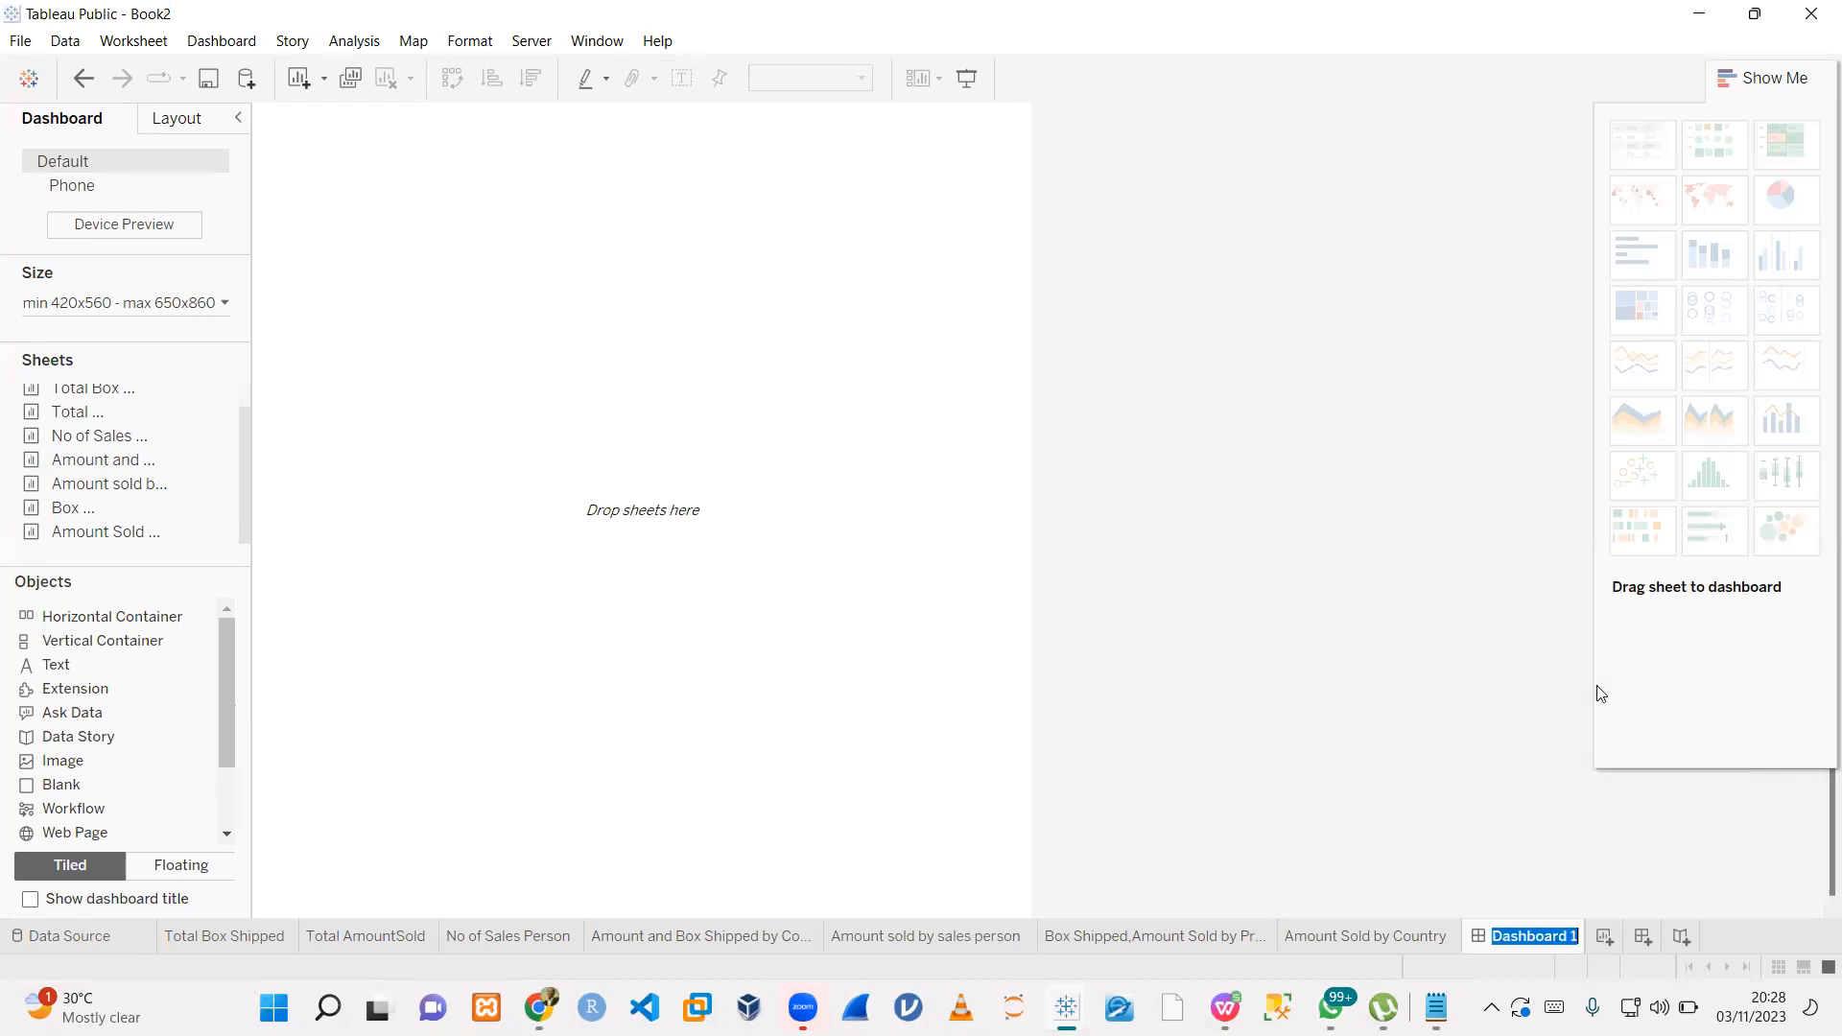
text(Final D)
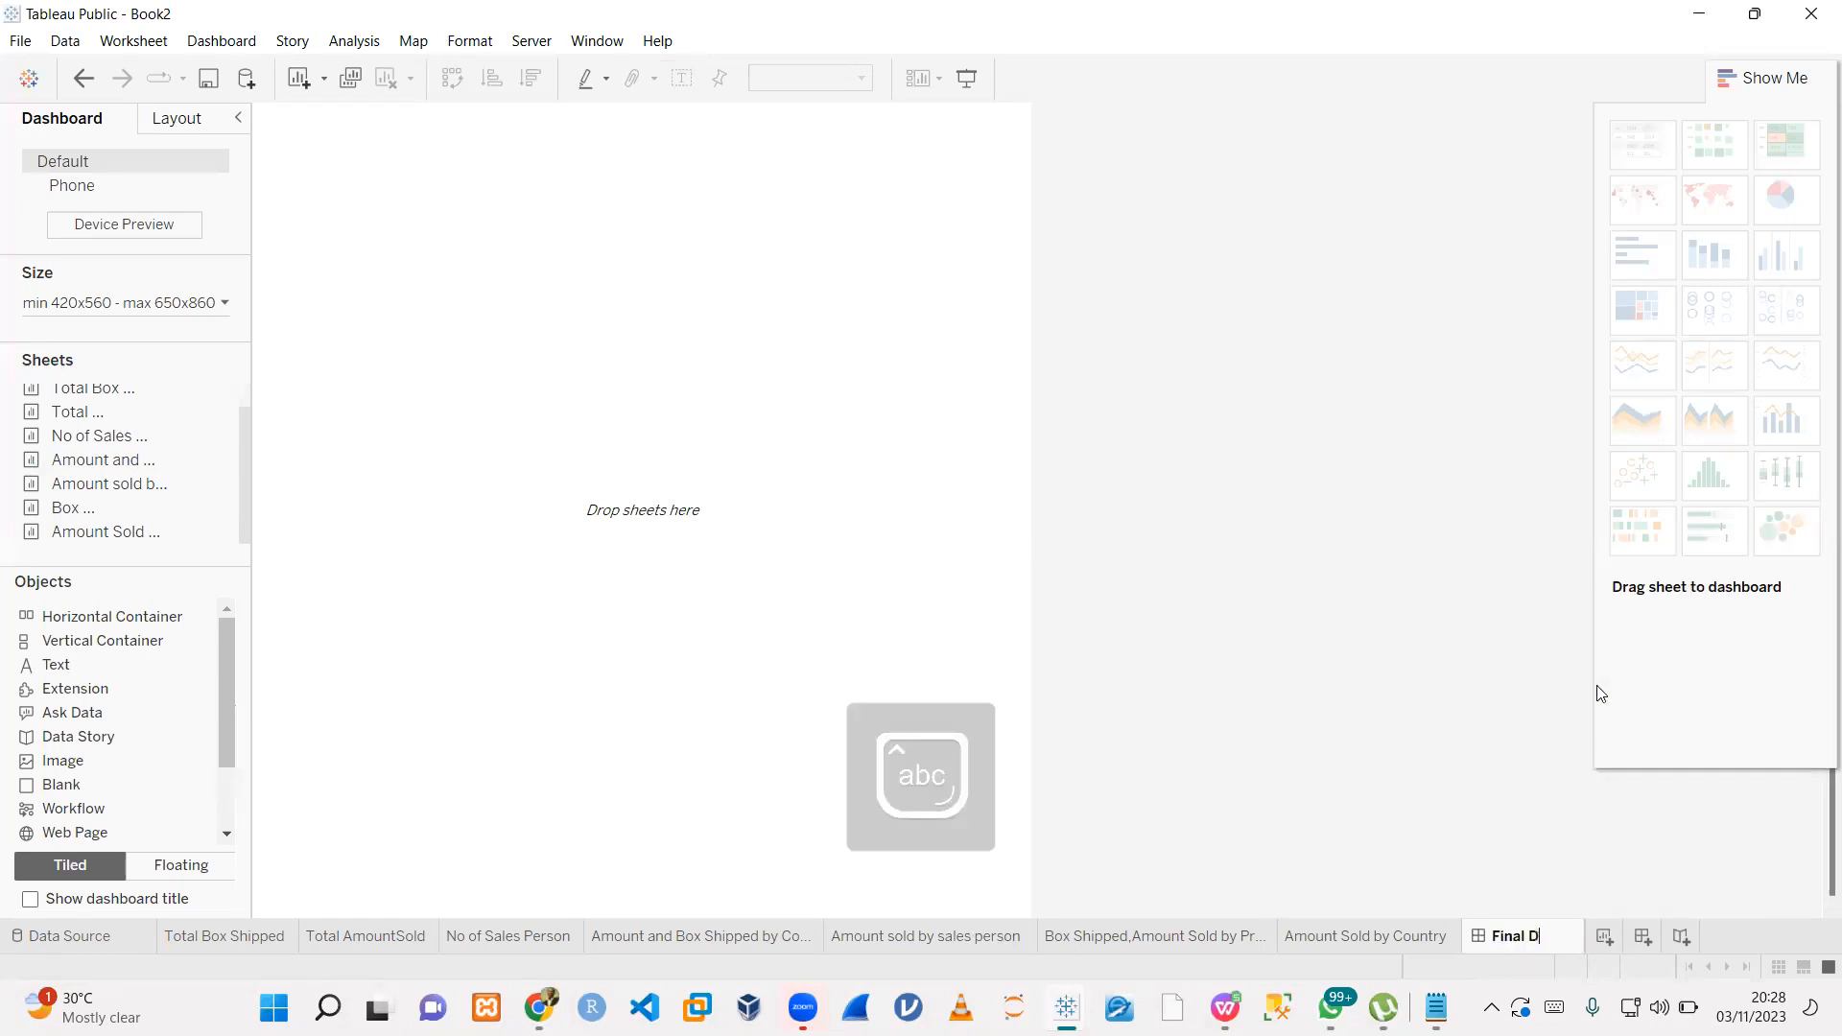
text(ashboard)
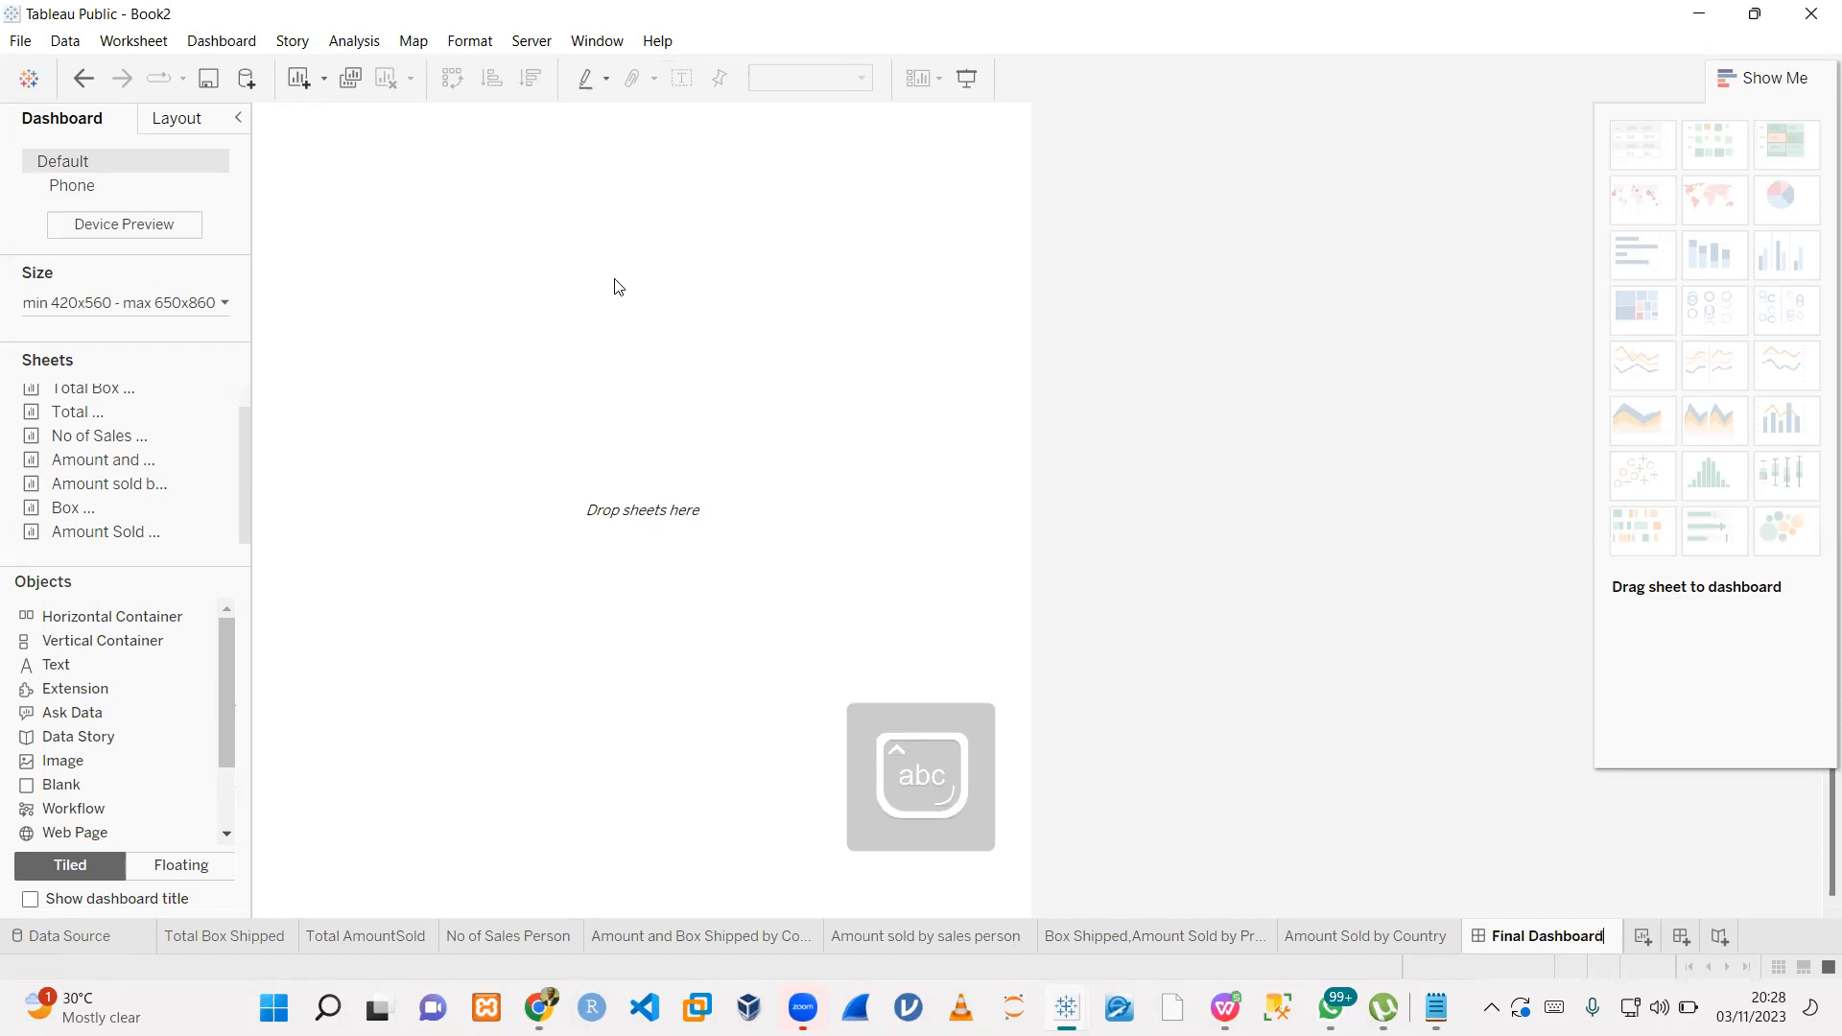
key(Return)
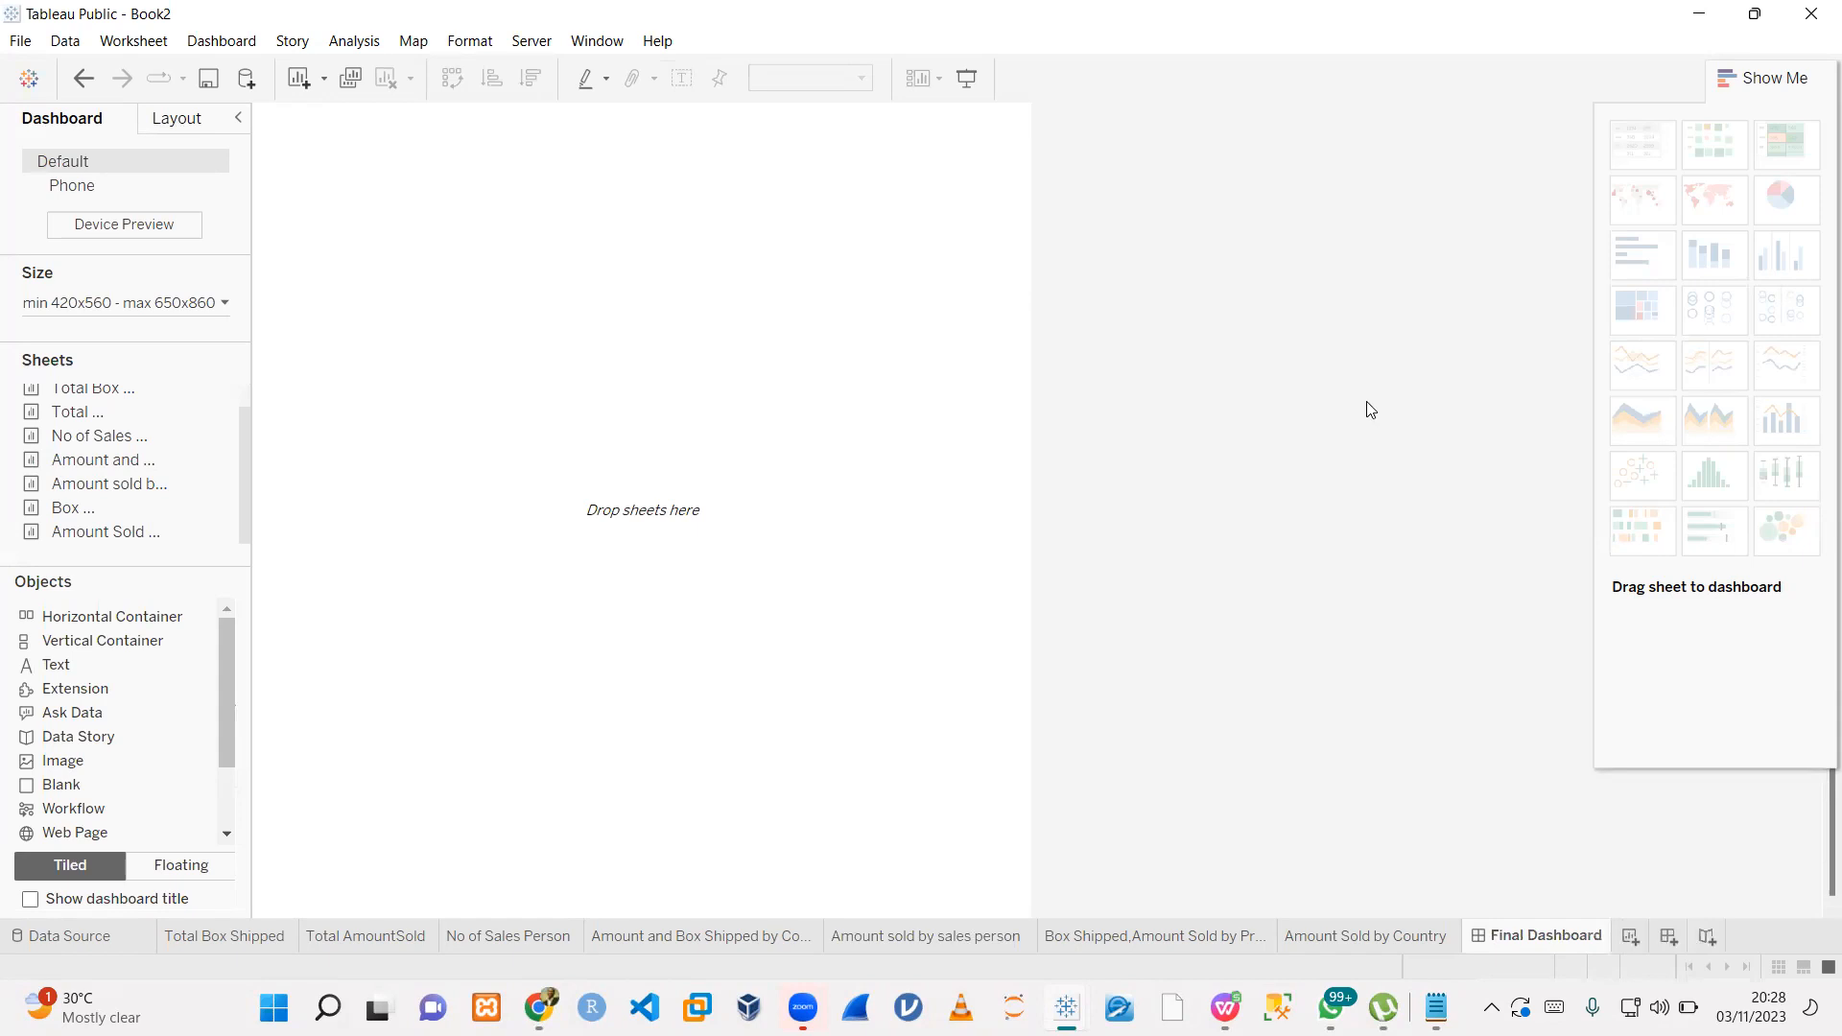
click(1727, 80)
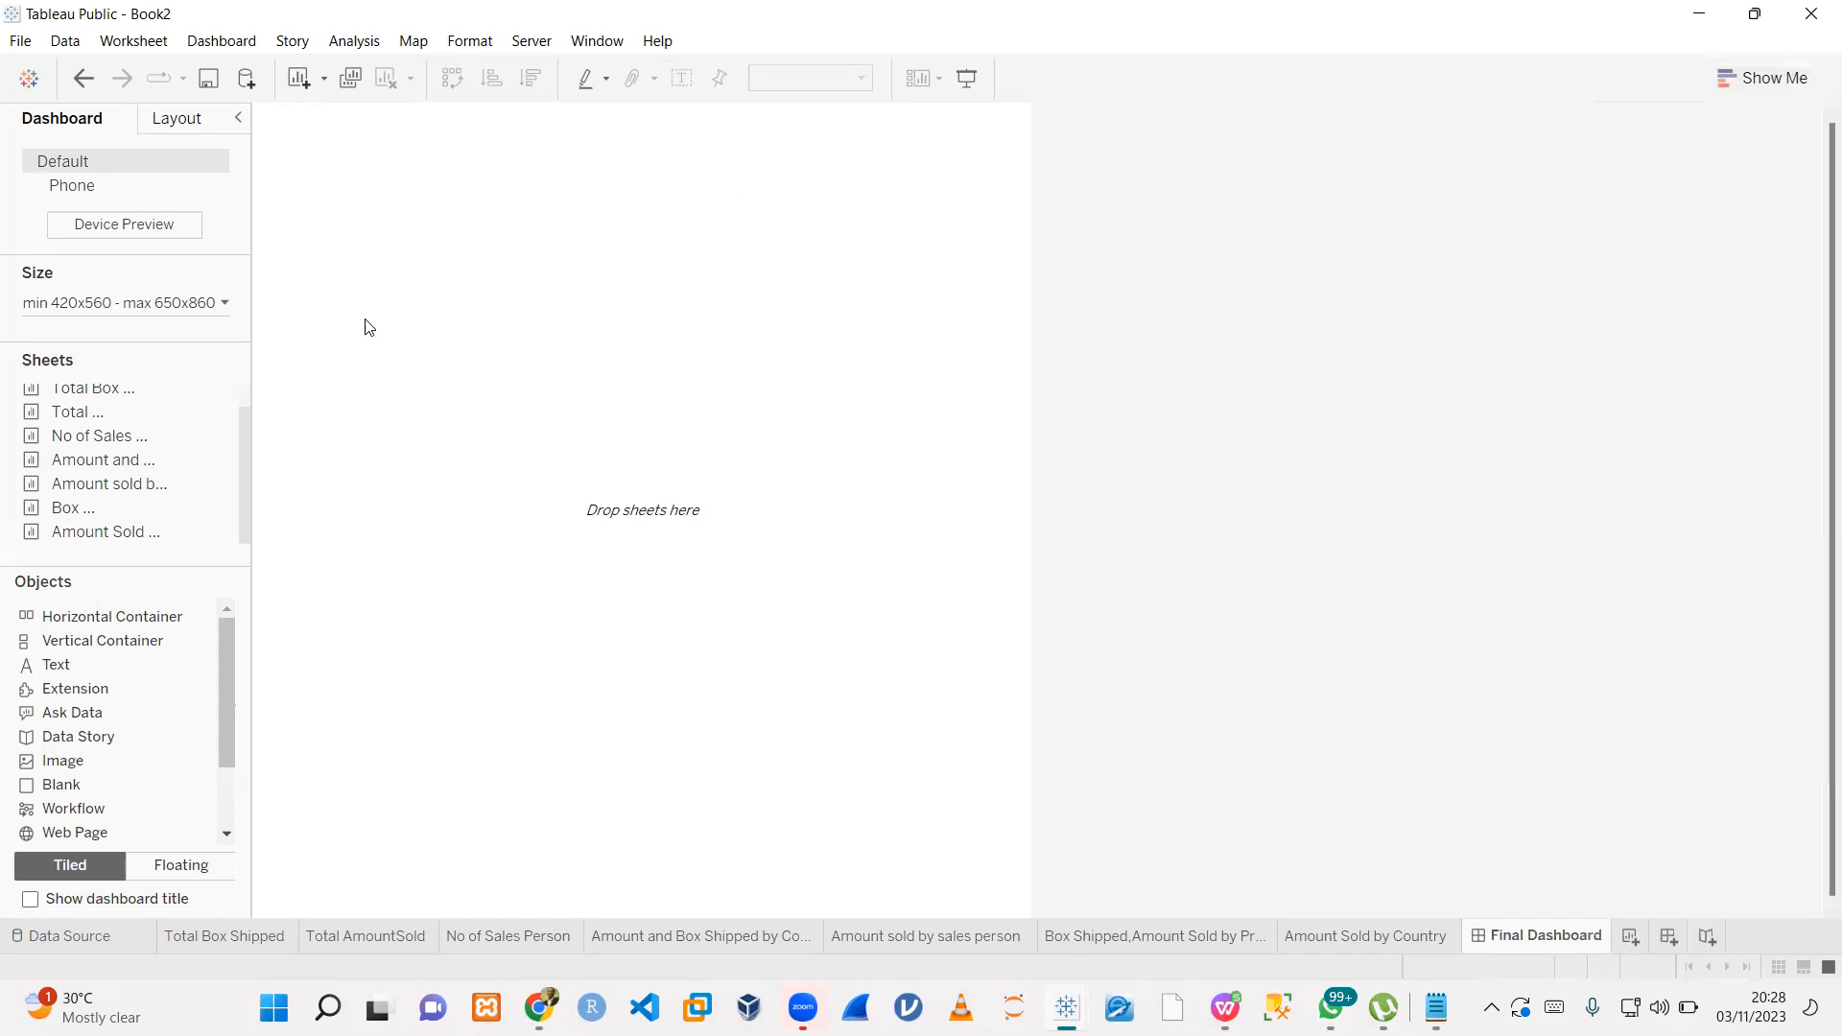
- Set the dashboard size to Automatic so it fits any screen
click(112, 299)
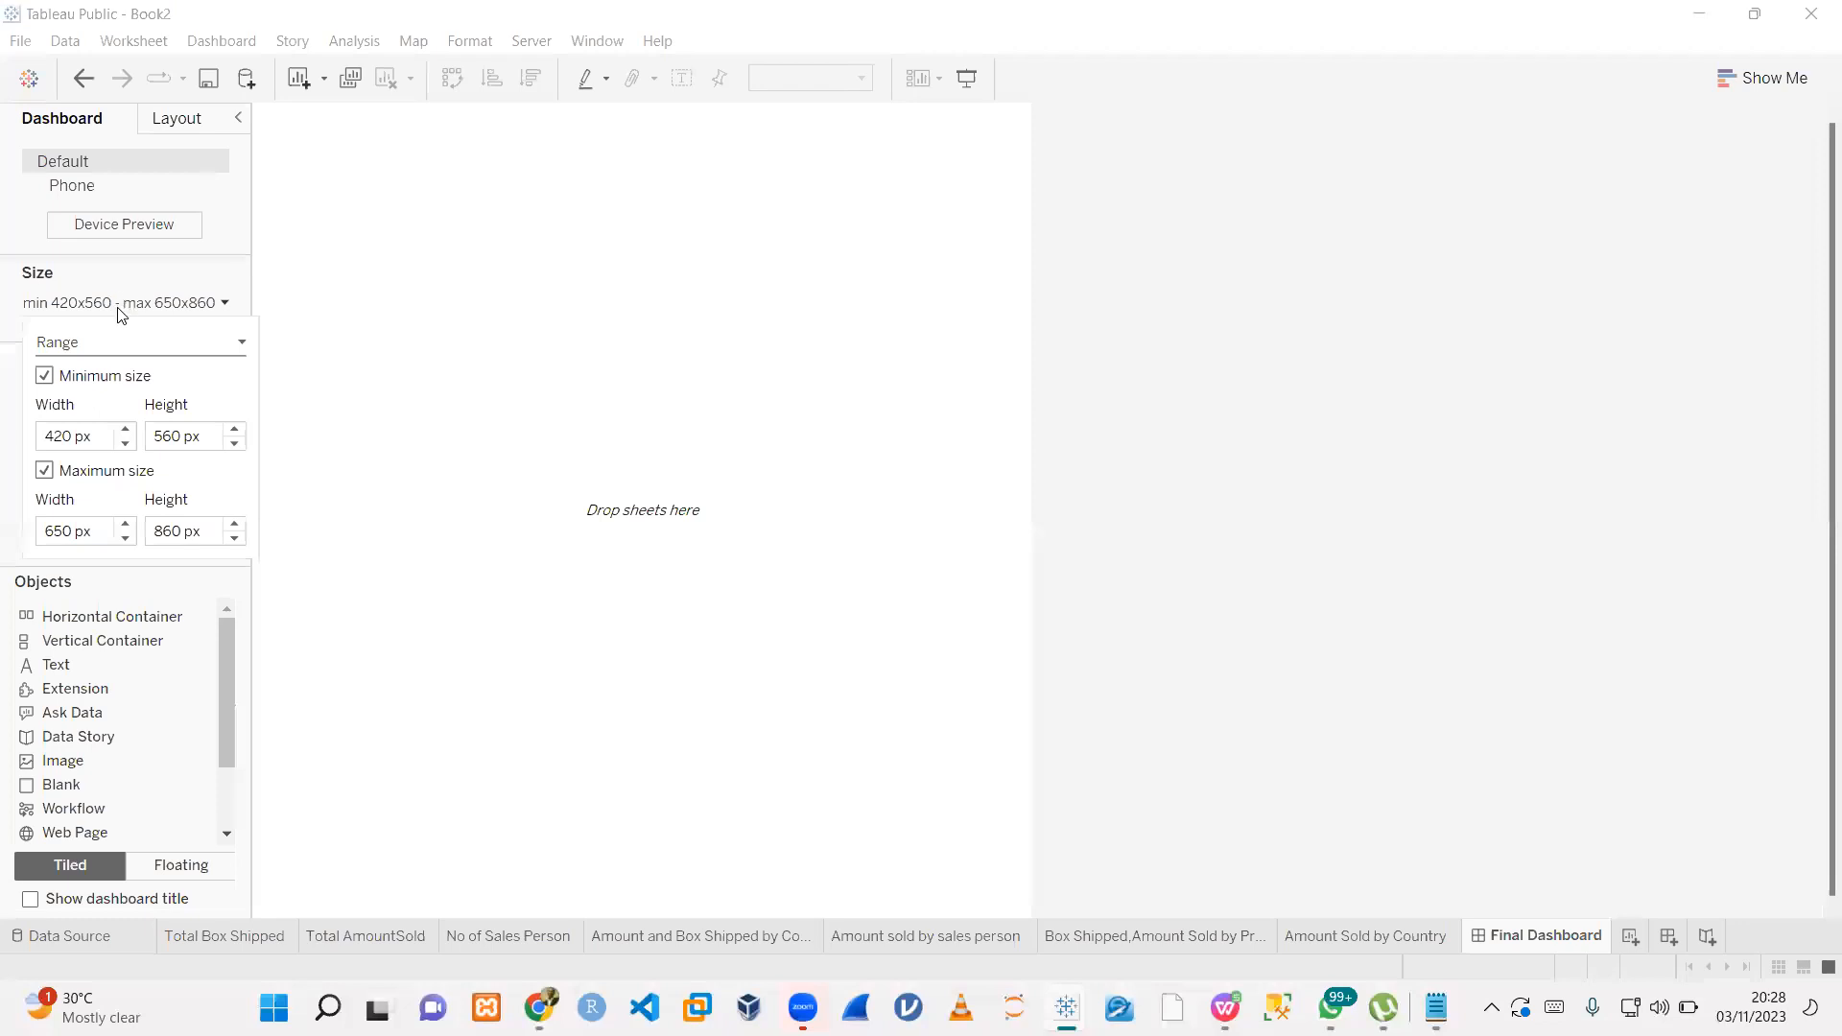
click(150, 345)
click(120, 387)
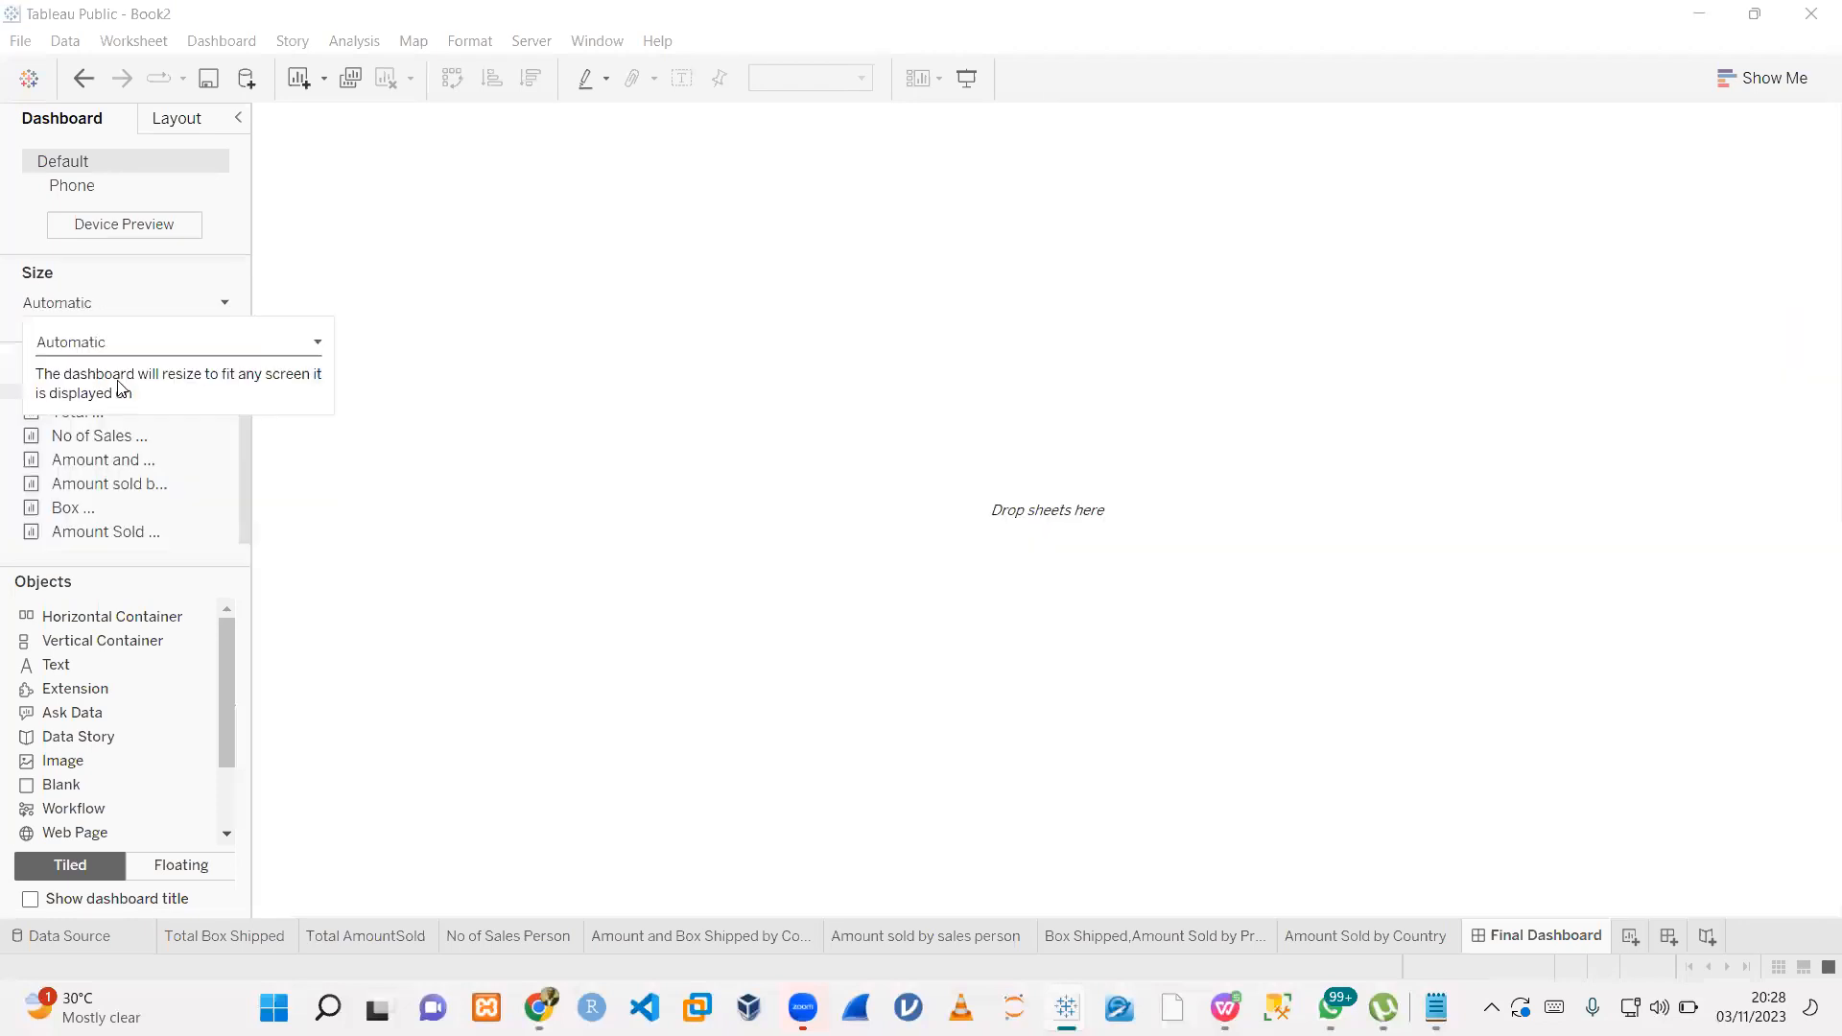
click(158, 306)
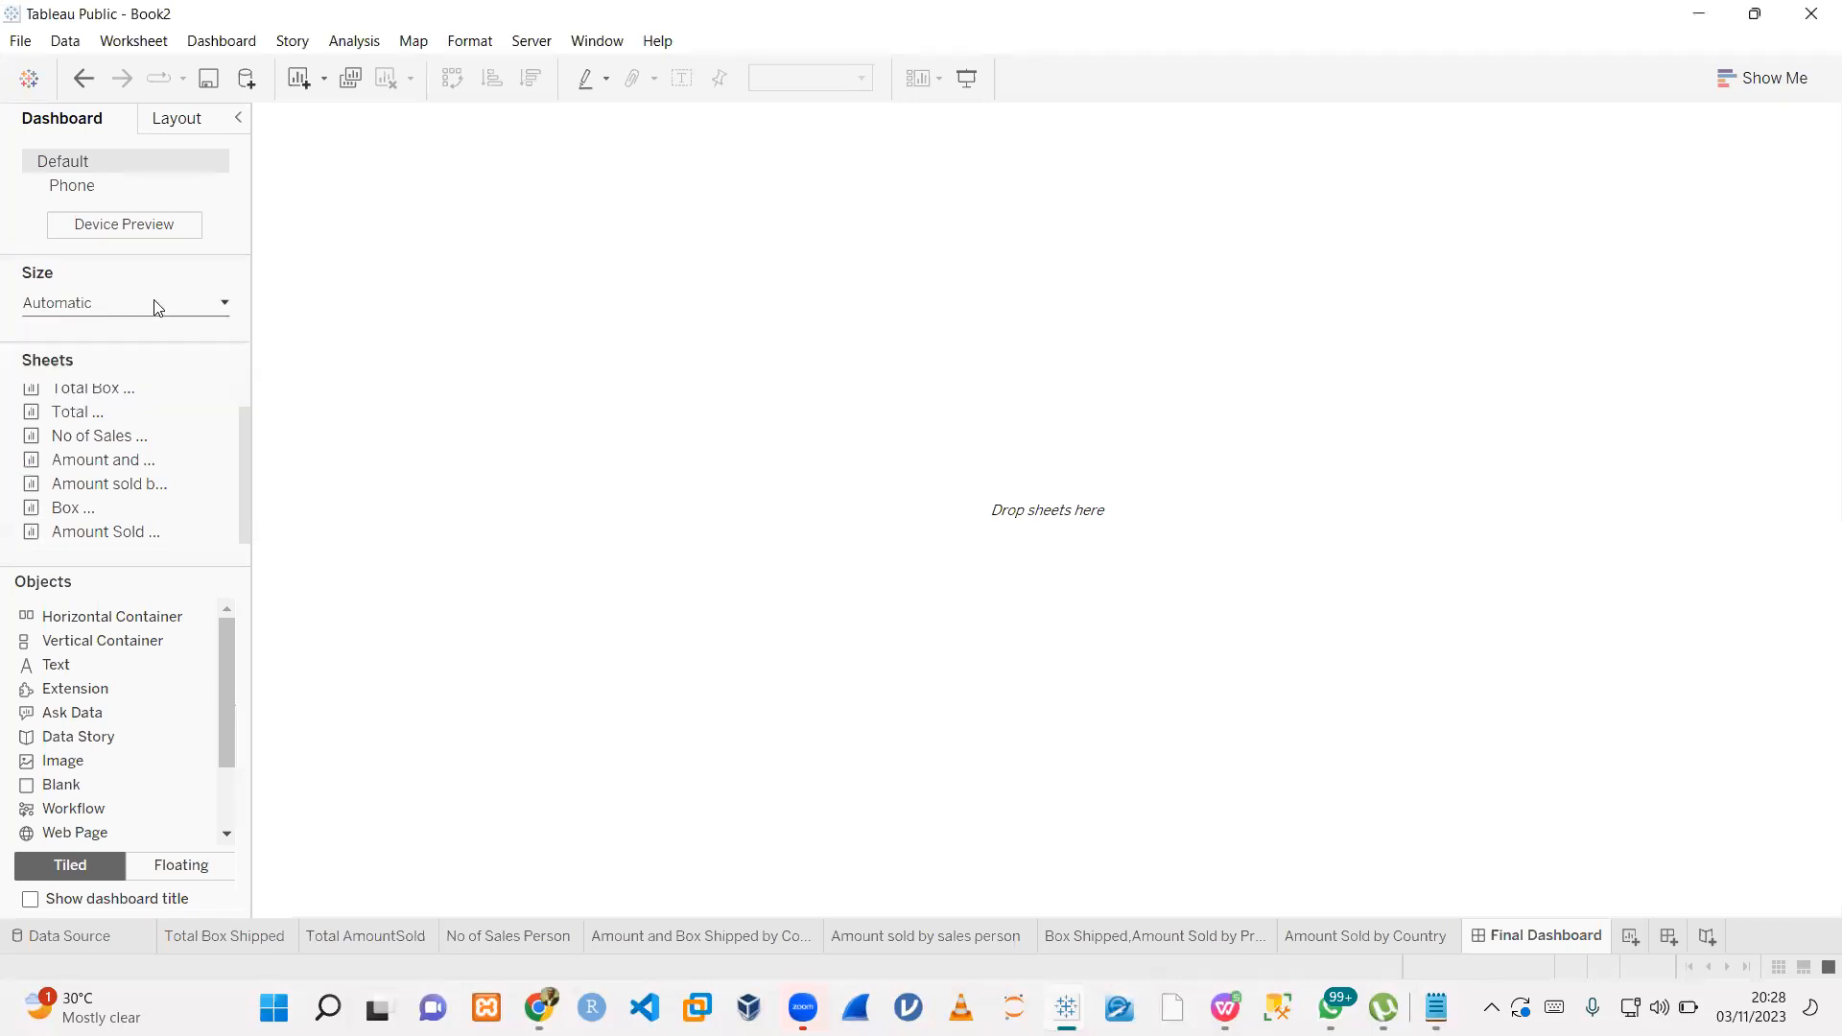
click(155, 302)
click(496, 281)
- Switch the dashboard size to Fixed size with custom dimensions
click(187, 303)
click(228, 343)
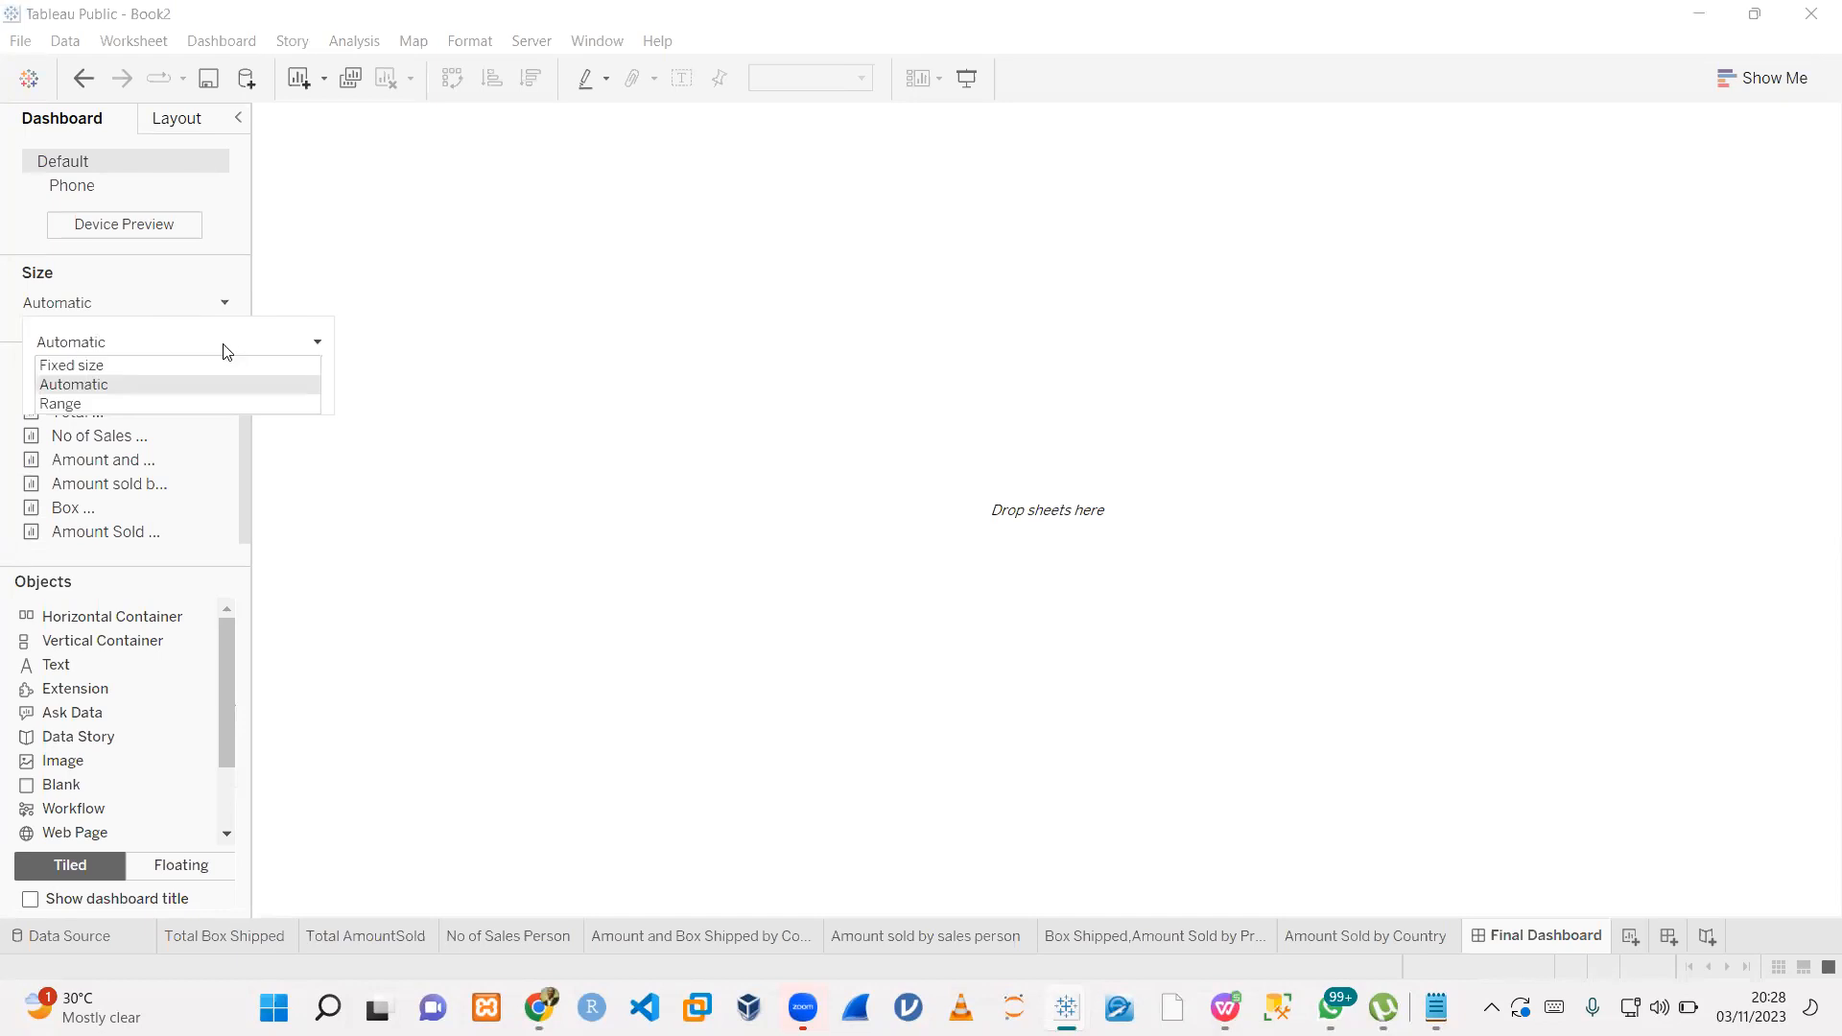
click(108, 365)
click(115, 345)
click(119, 344)
click(63, 443)
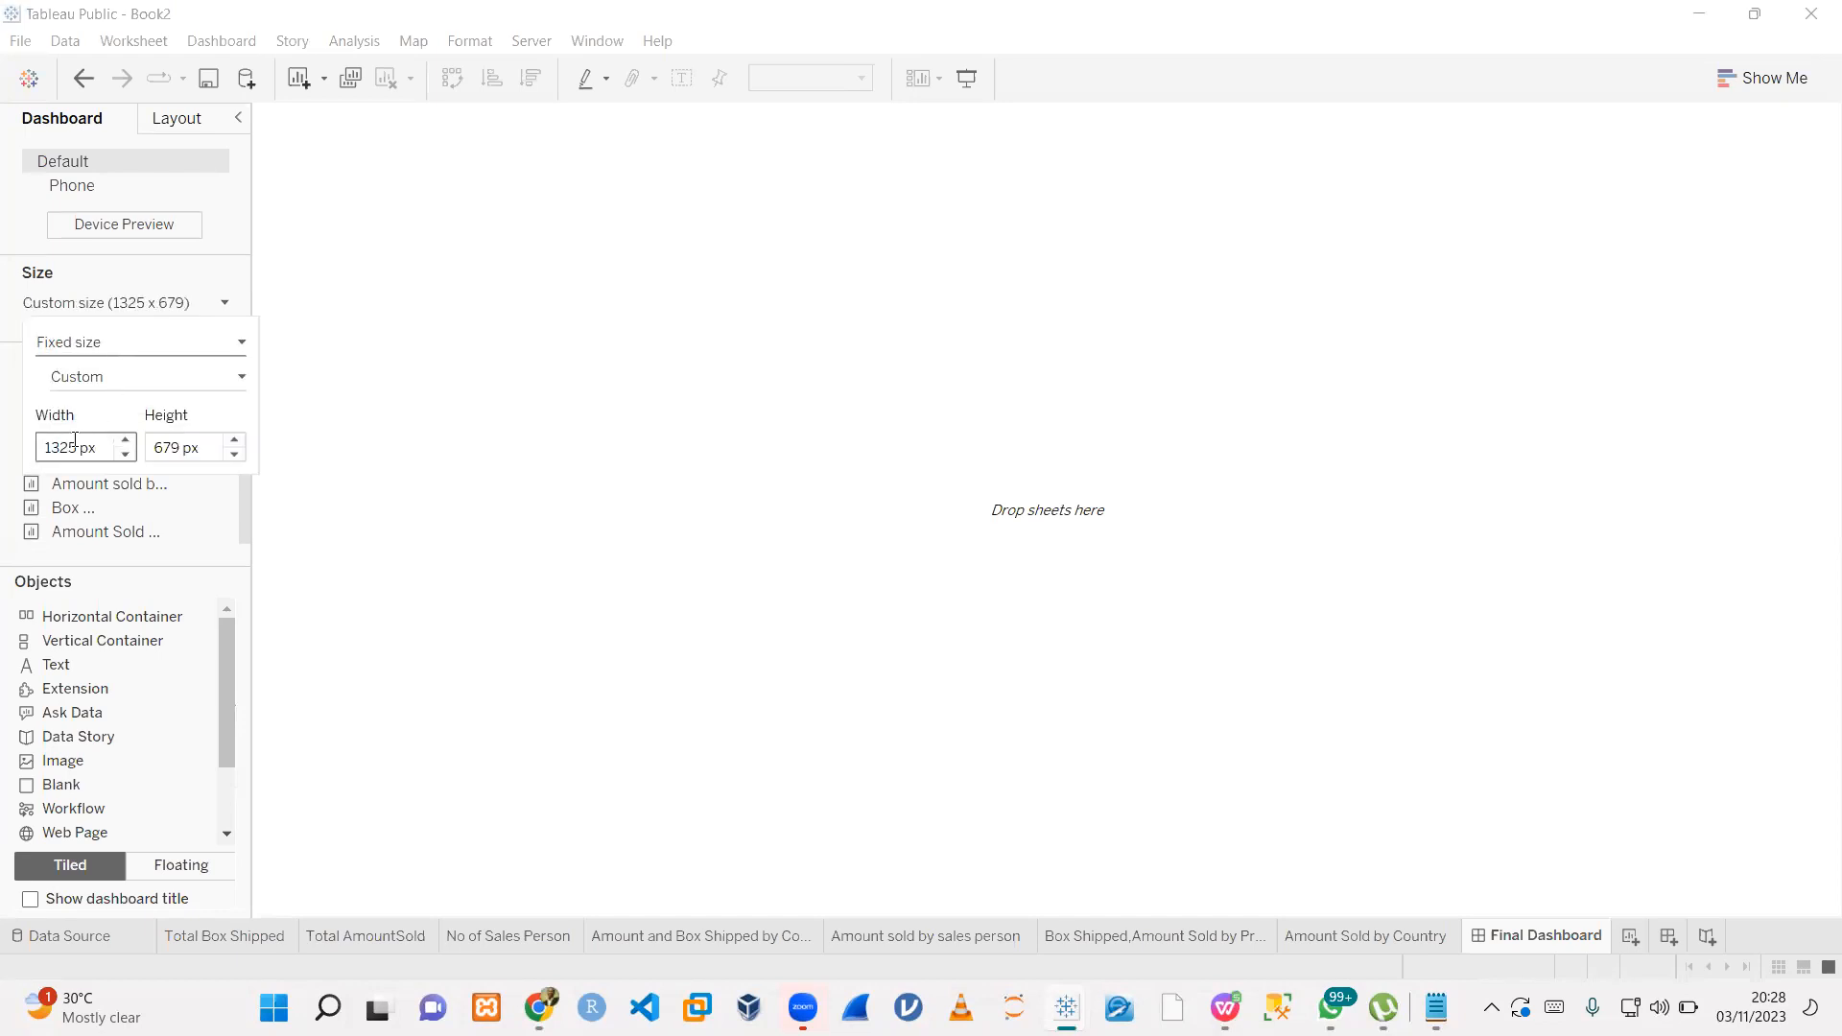
- Set the dashboard size to Automatic
click(179, 302)
click(160, 305)
click(204, 353)
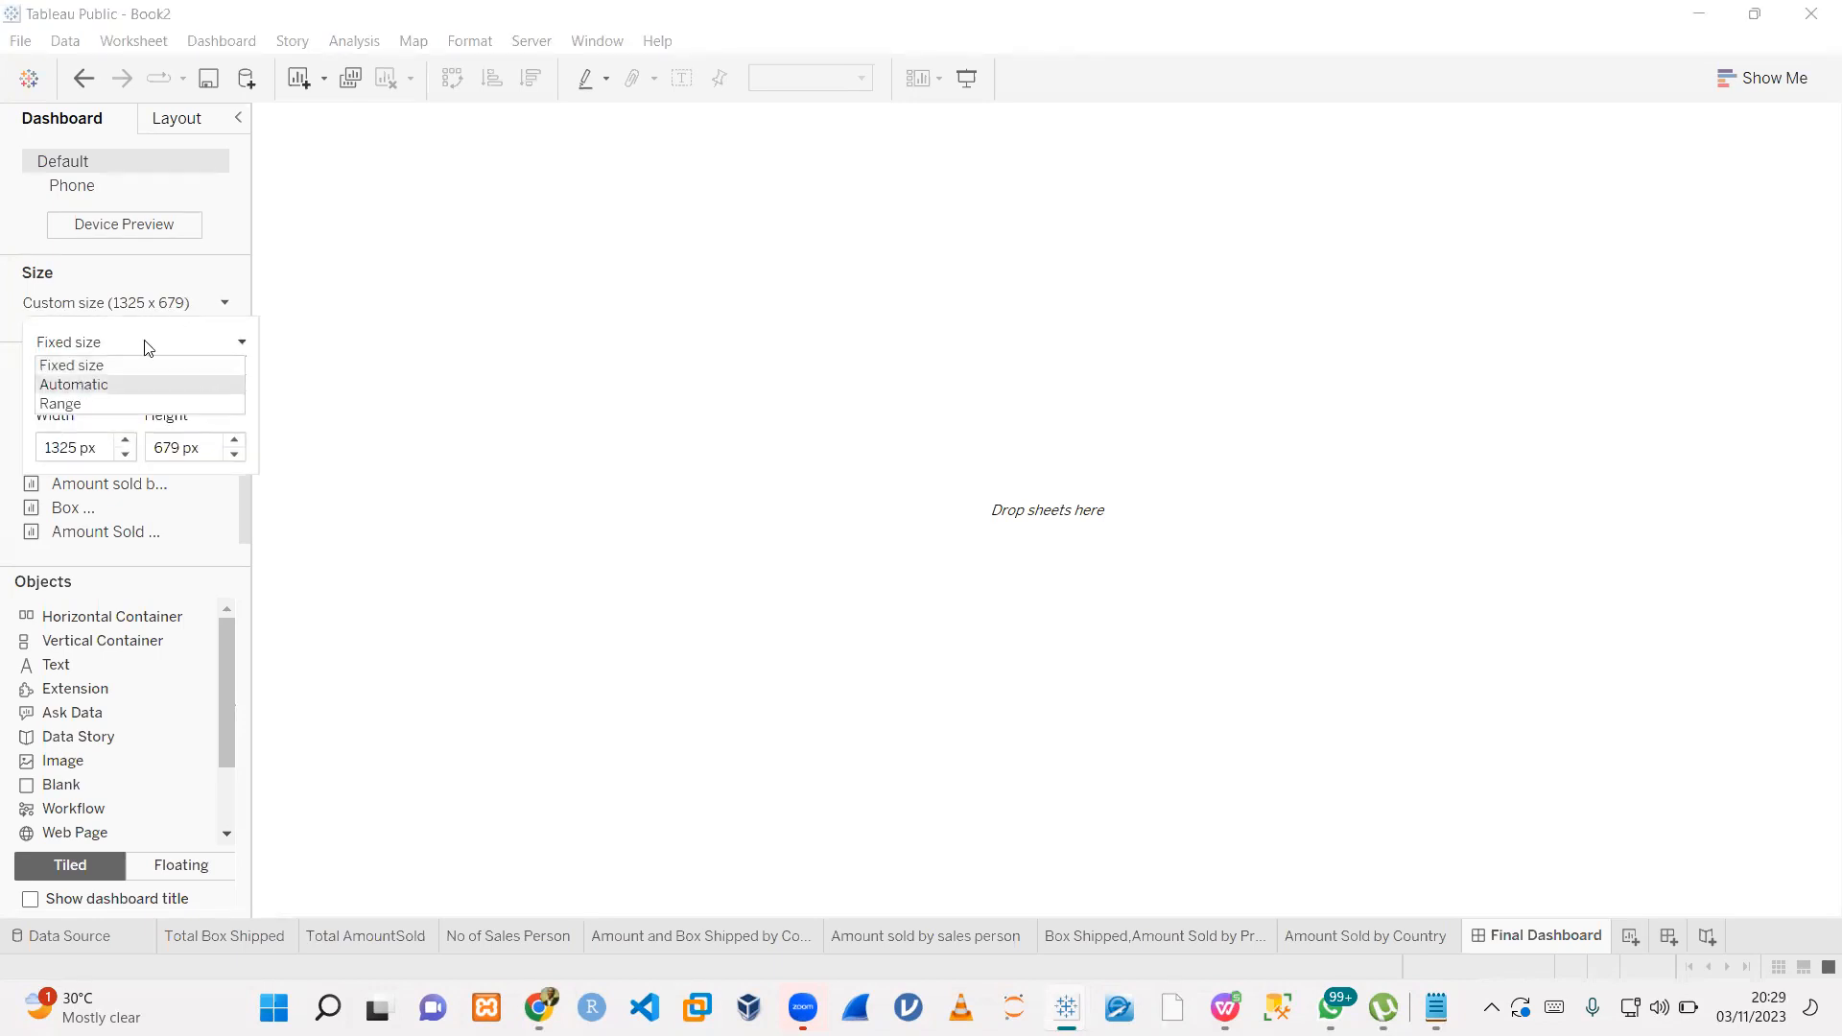
click(123, 381)
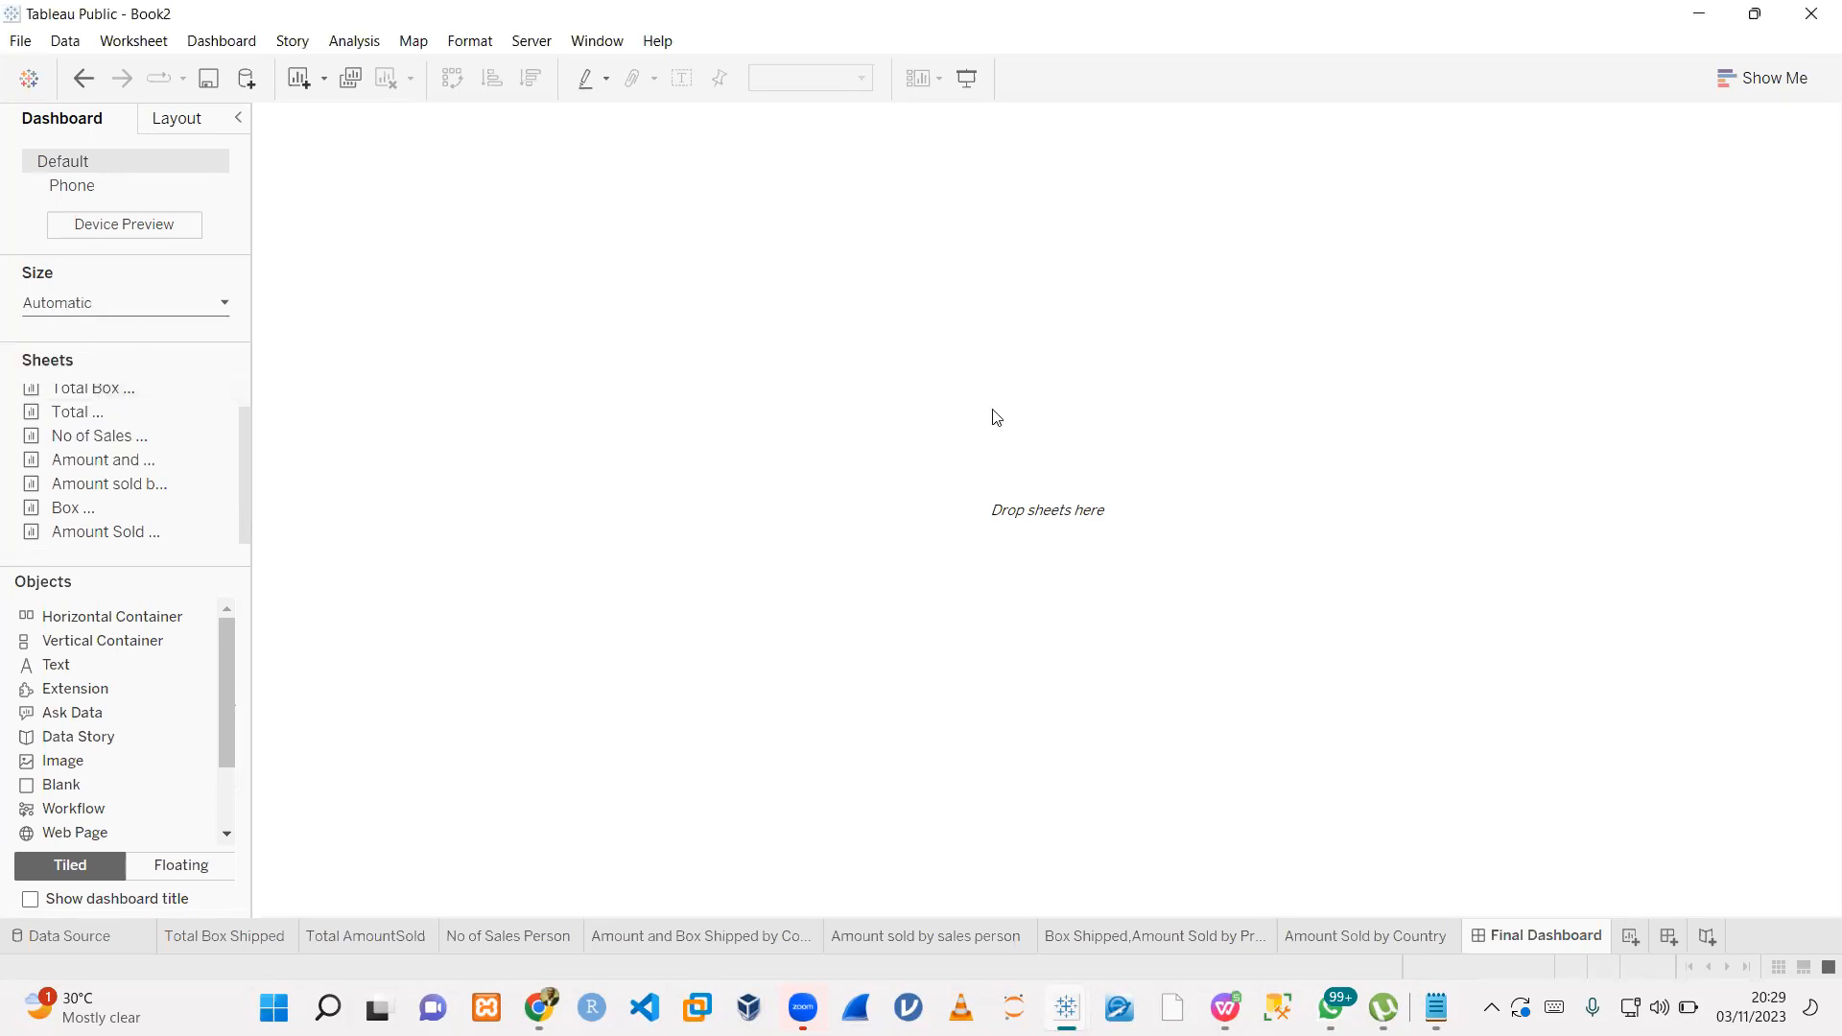
- Place the totals, sales person, country and product worksheets side by side on the empty dashboard as tiled objects
mouse_move(185, 523)
mouse_move(125, 411)
drag(123, 406, 618, 307)
drag(124, 419, 666, 437)
mouse_move(88, 455)
drag(84, 453, 1200, 508)
drag(113, 472, 849, 492)
mouse_move(108, 506)
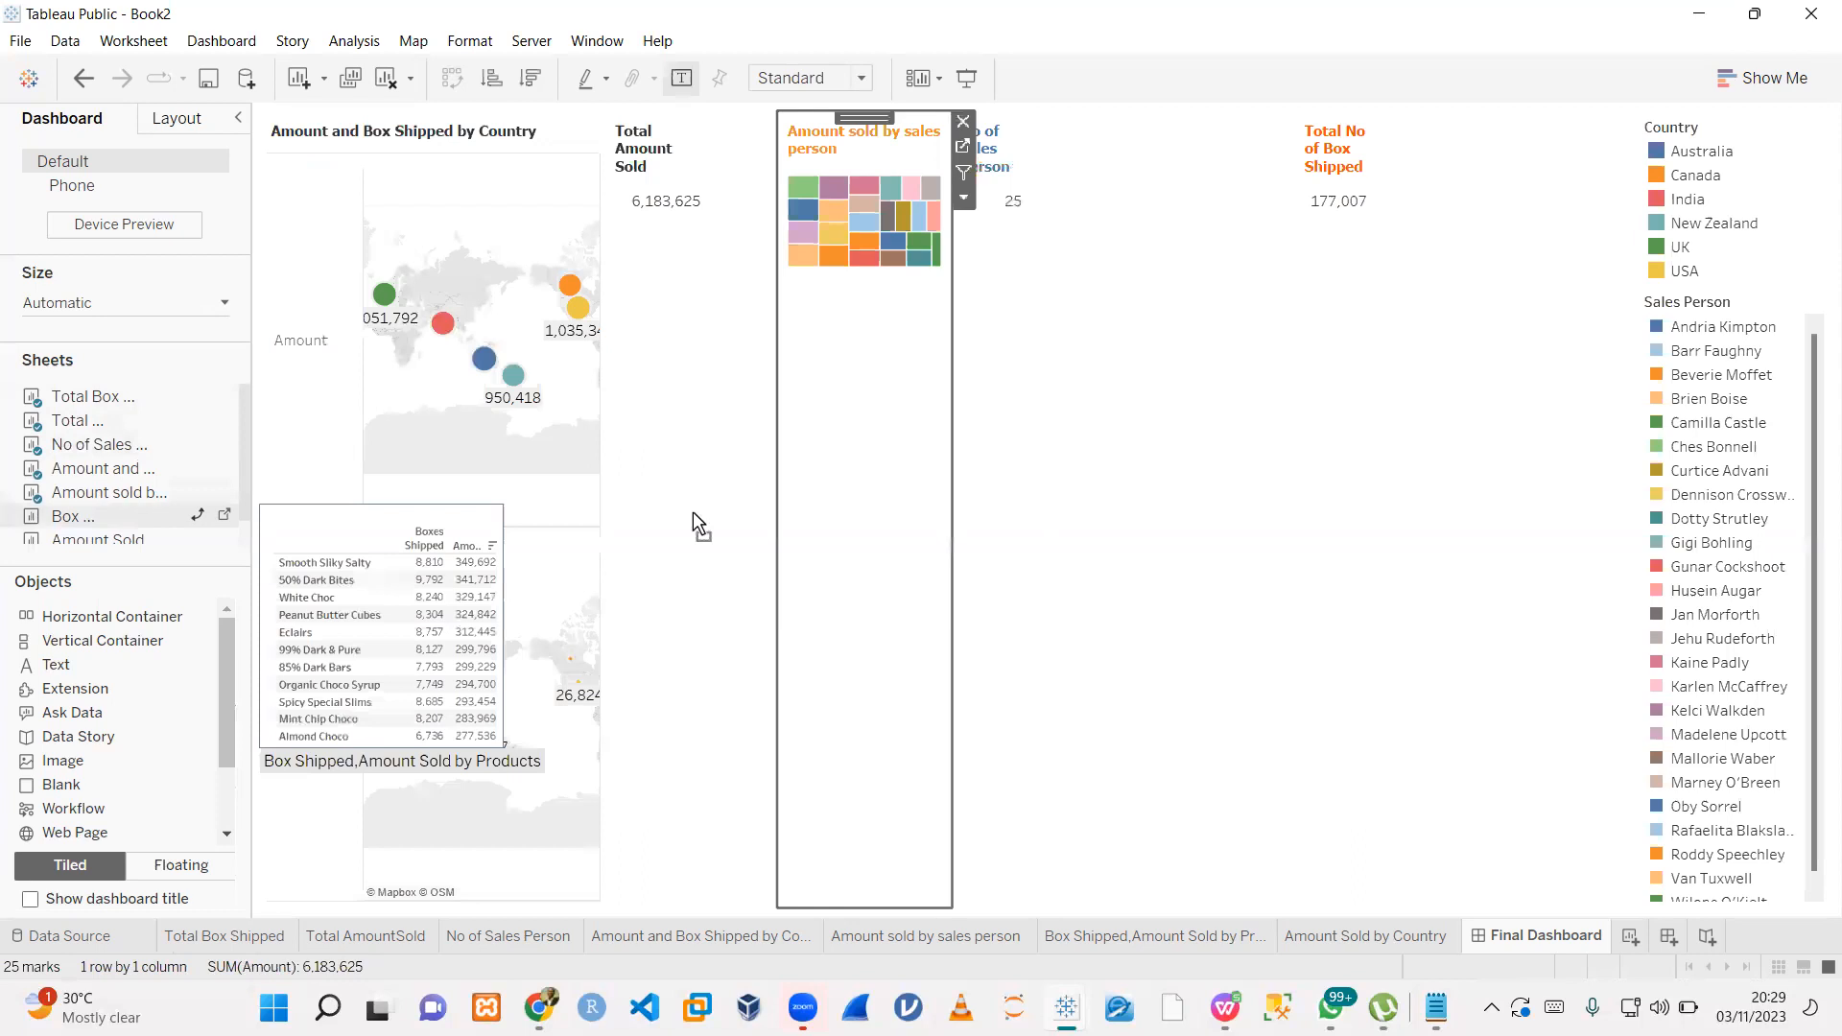
drag(111, 541, 916, 537)
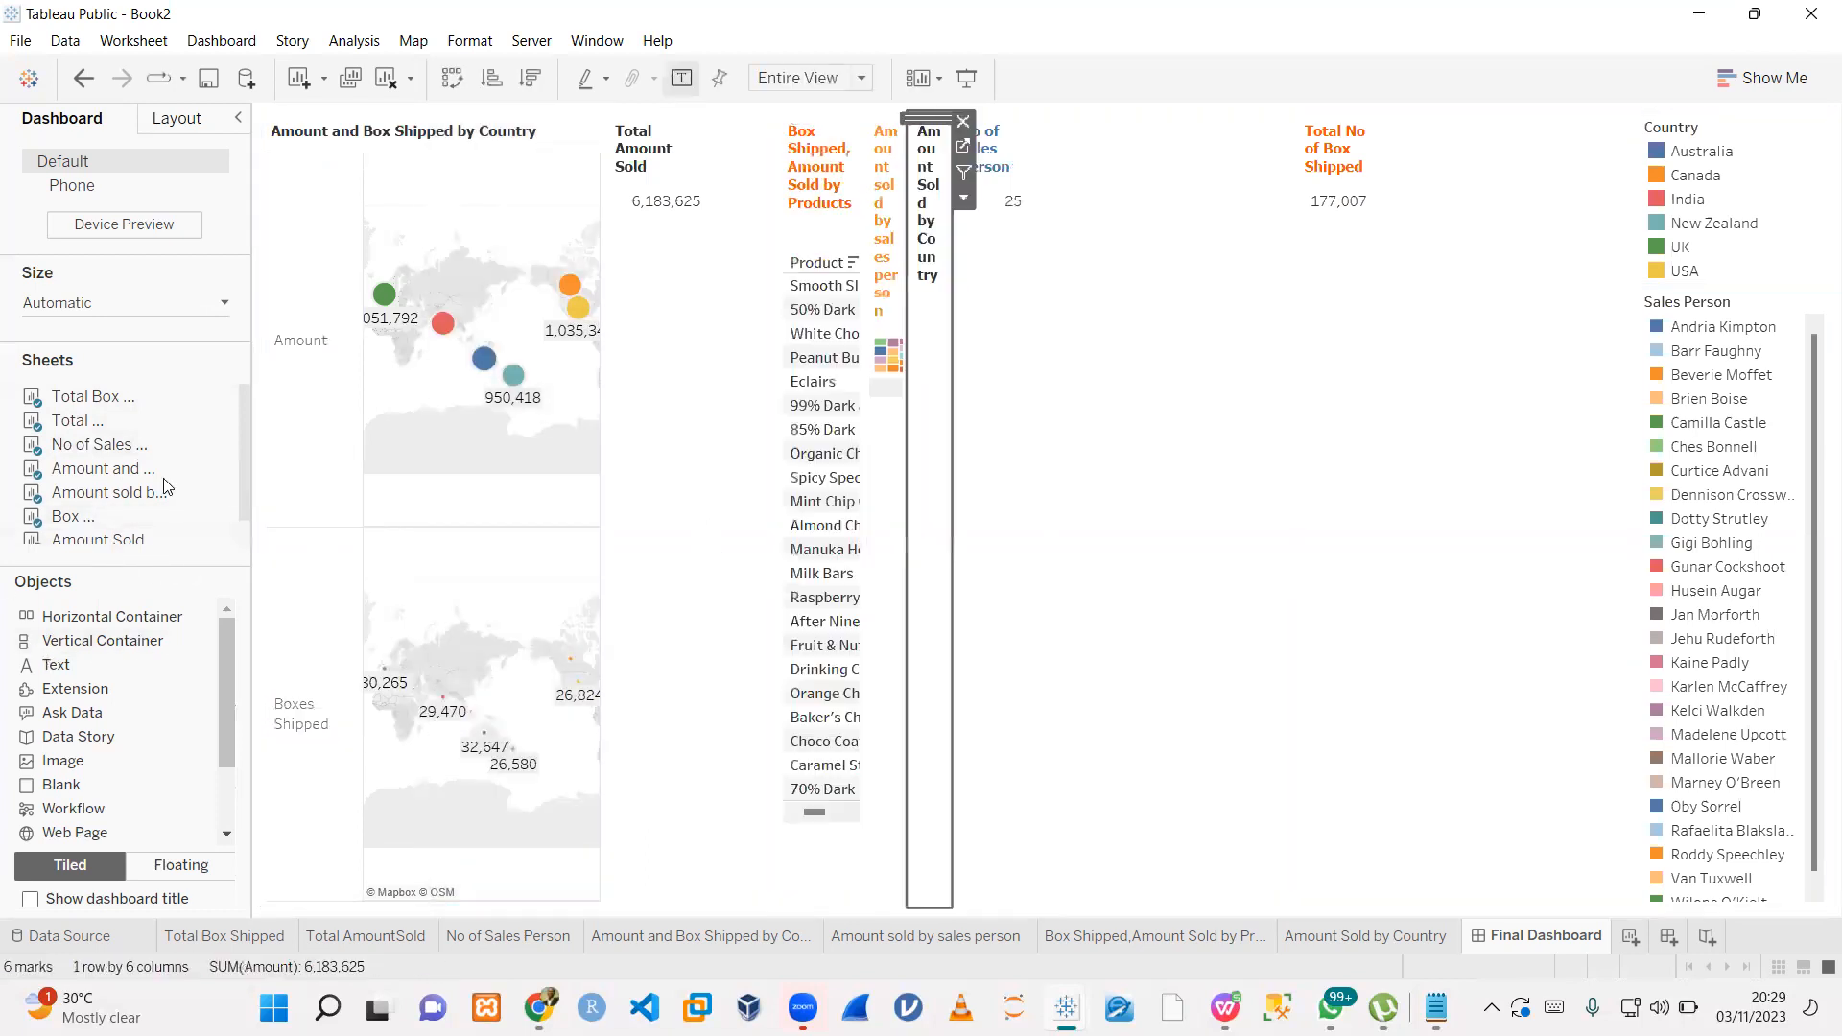
mouse_move(150, 505)
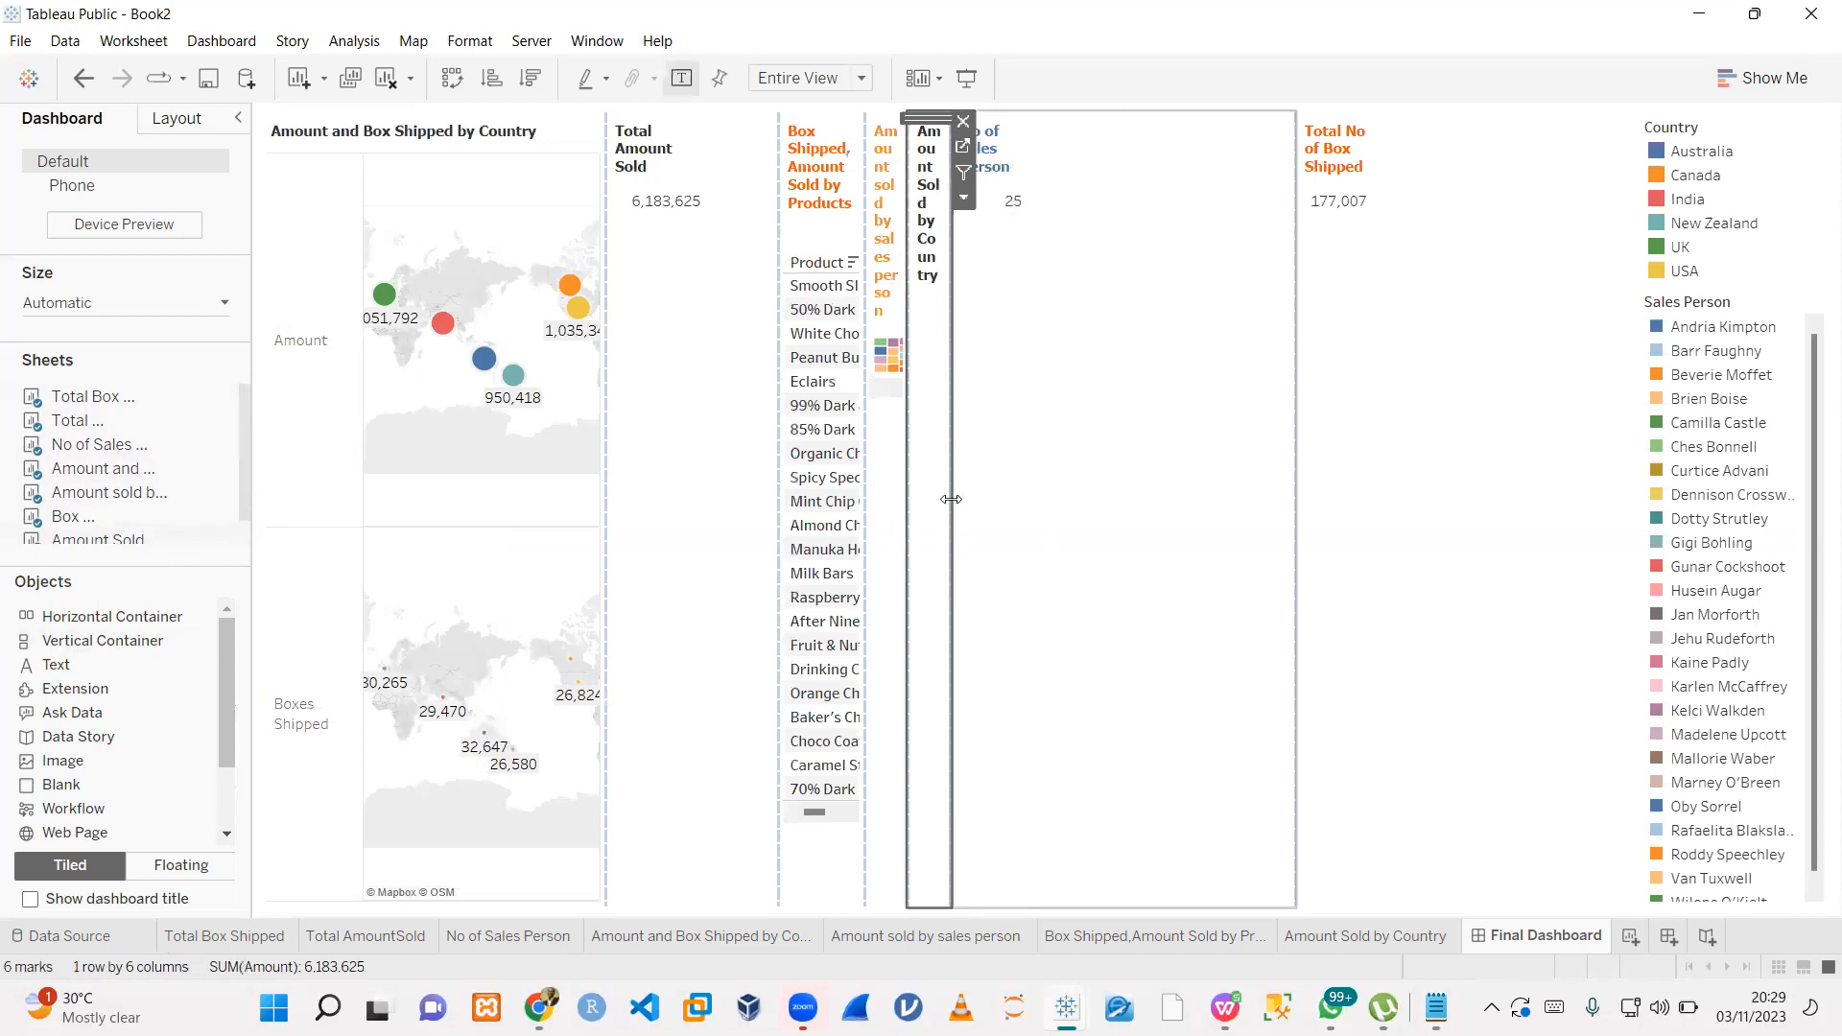
- Switch the placement mode for dashboard objects from Tiled to Floating
click(180, 867)
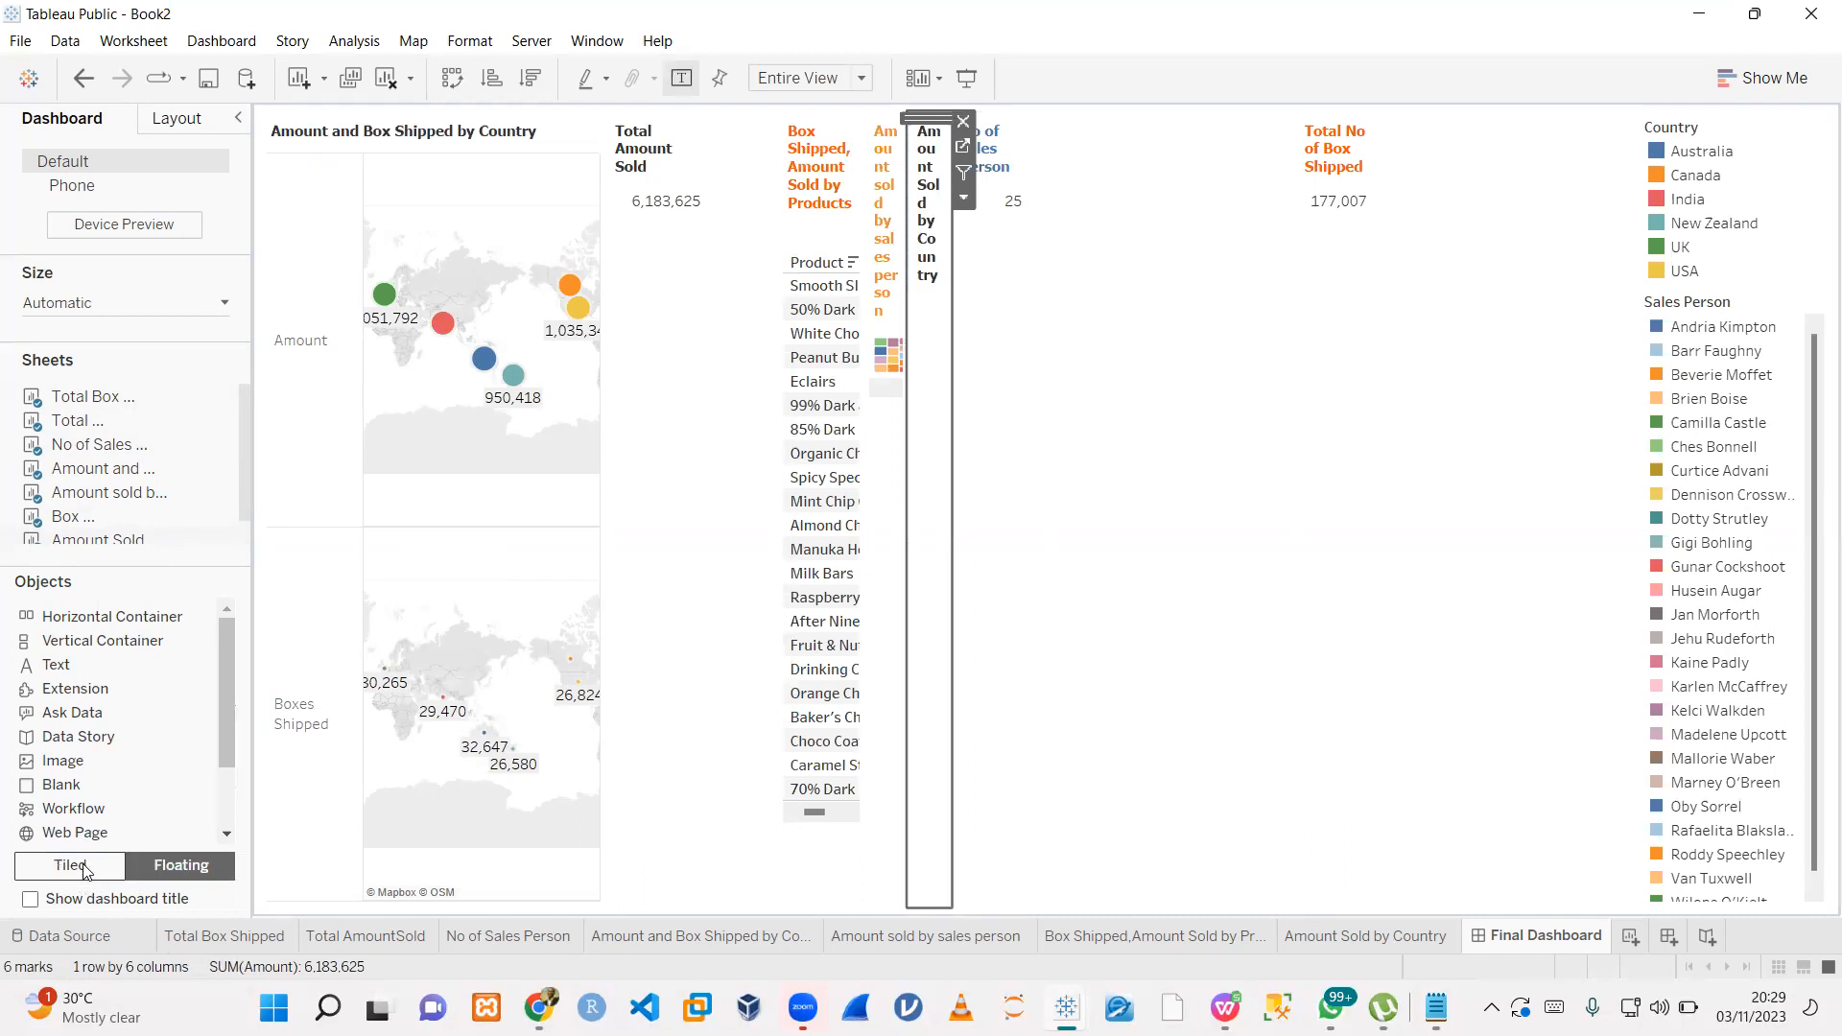
click(38, 519)
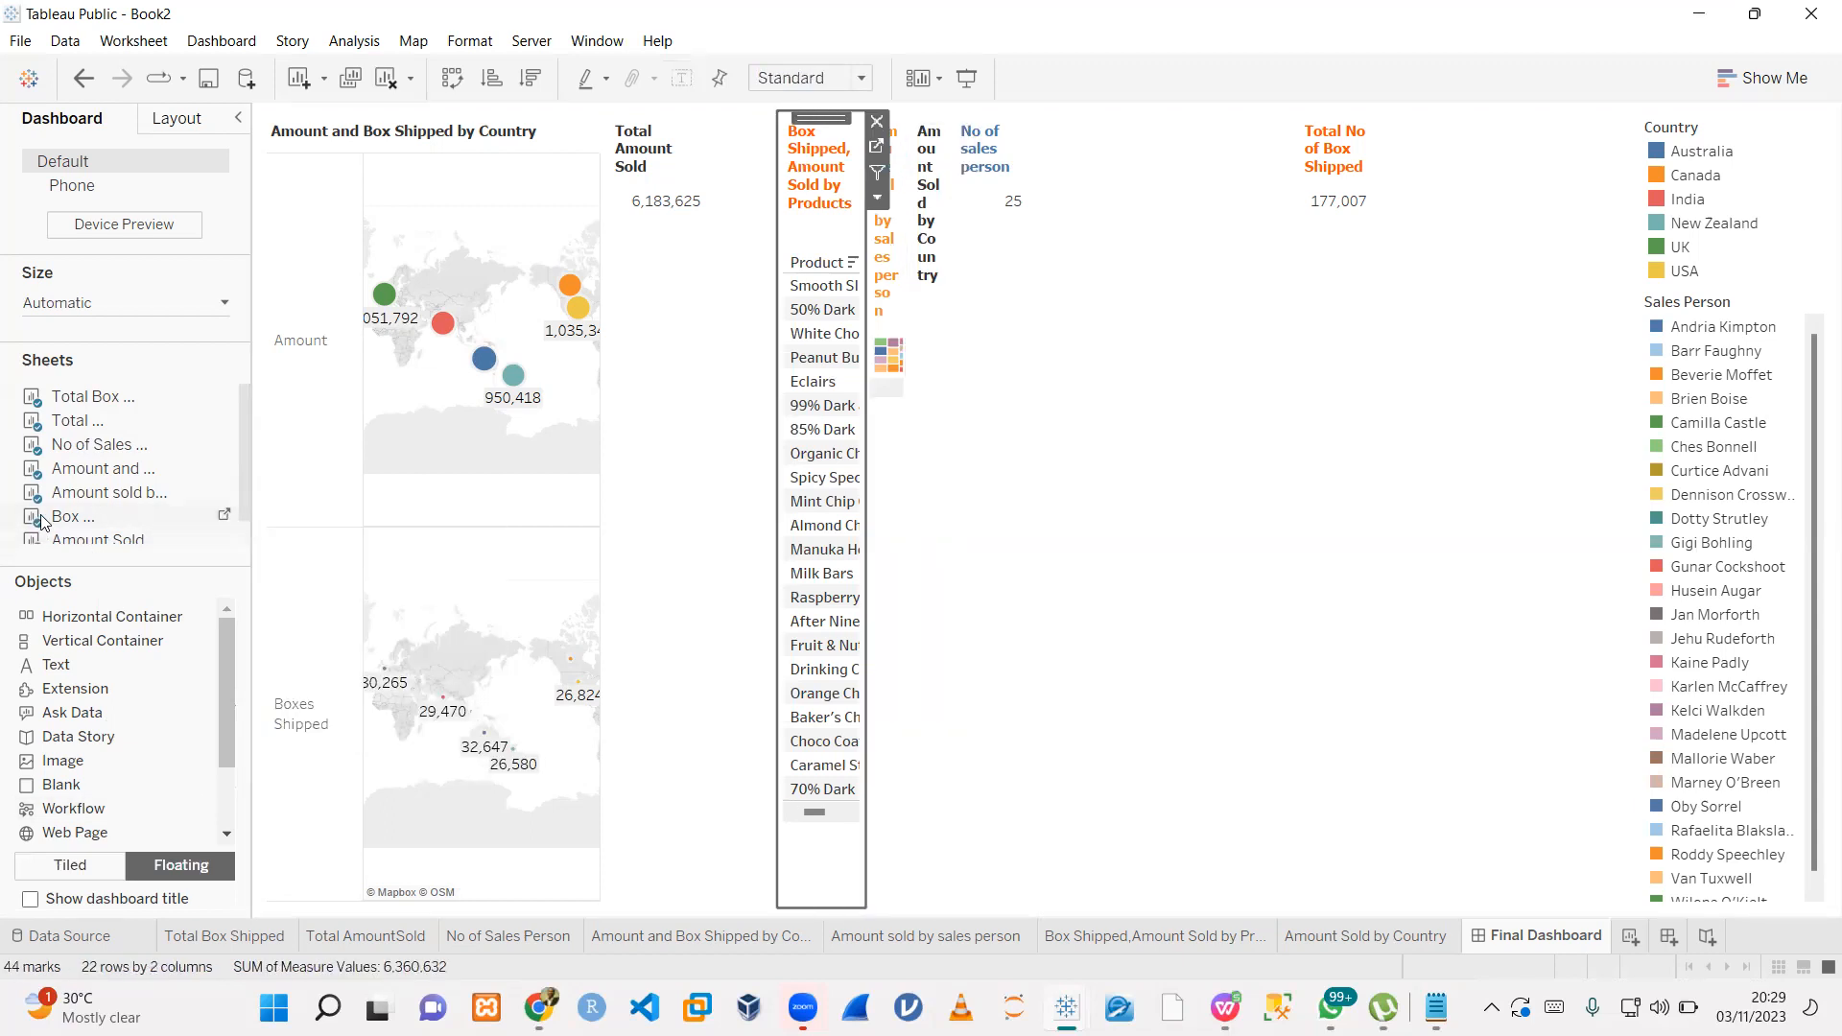
click(82, 492)
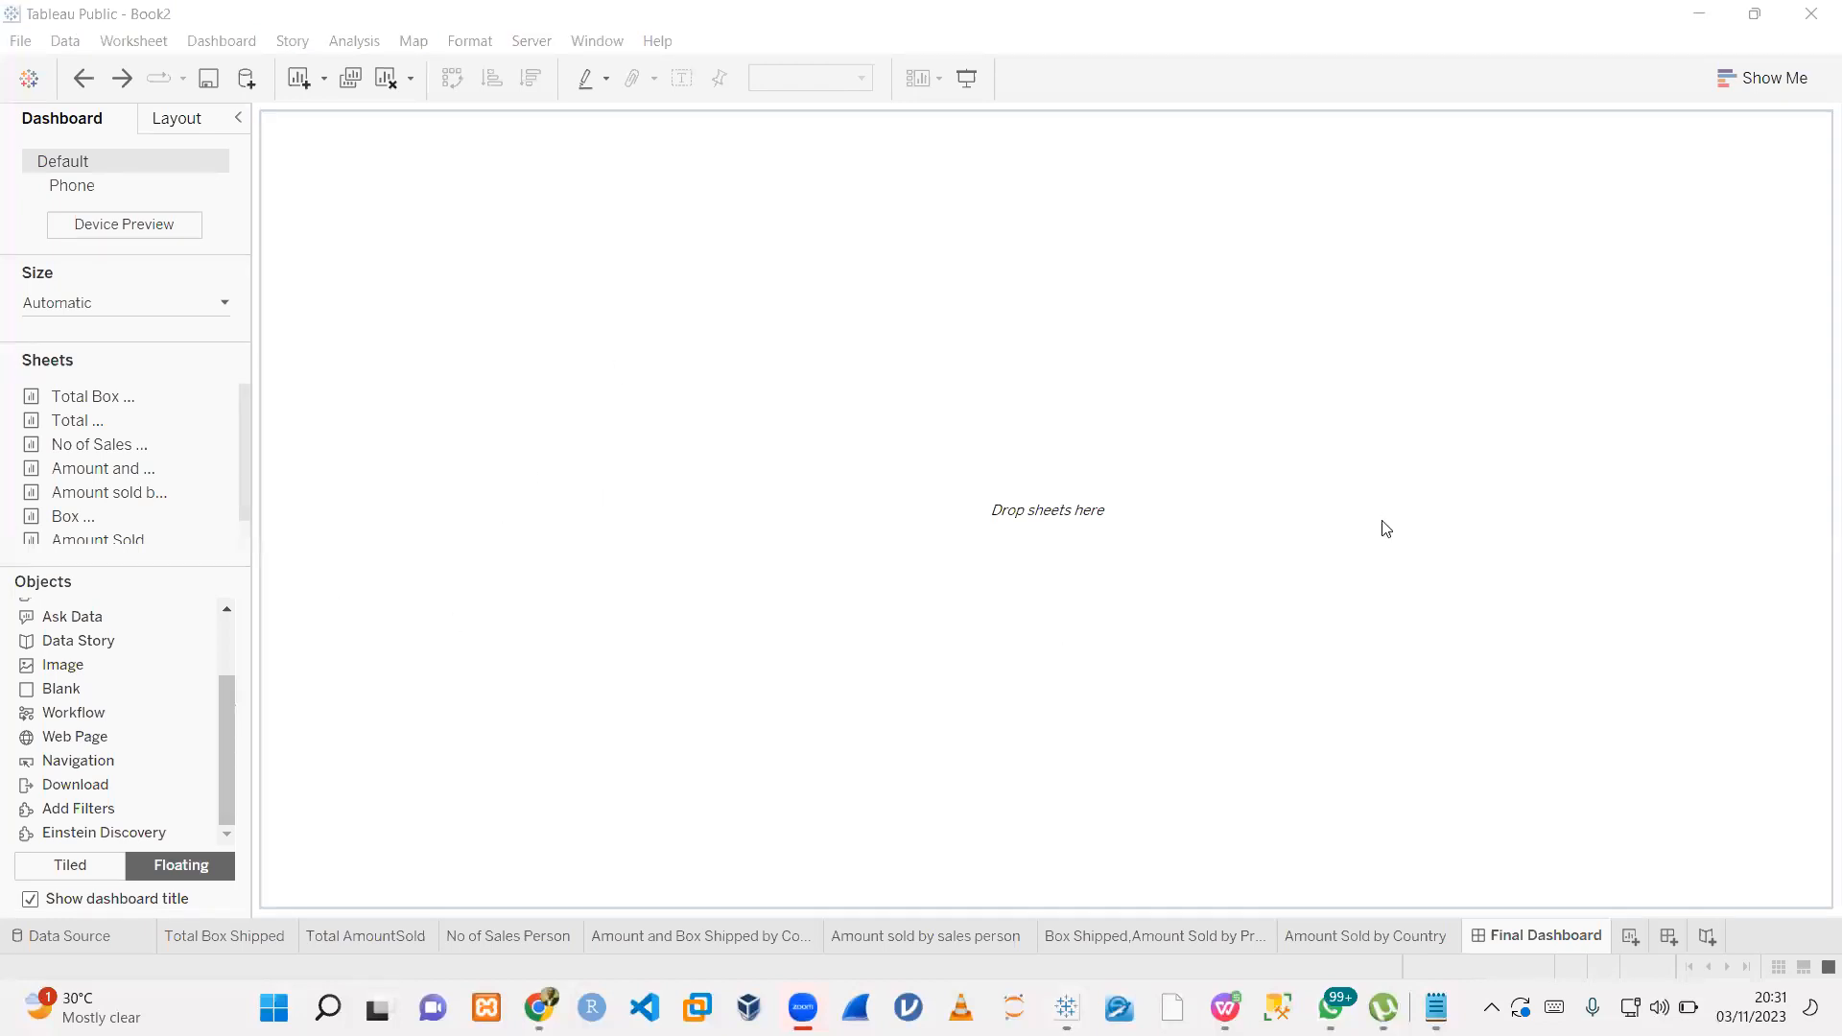
- Show the dashboard title "Nov-Dec Data Analytics Dashboard- Sales" and check its text in the title editor
click(30, 900)
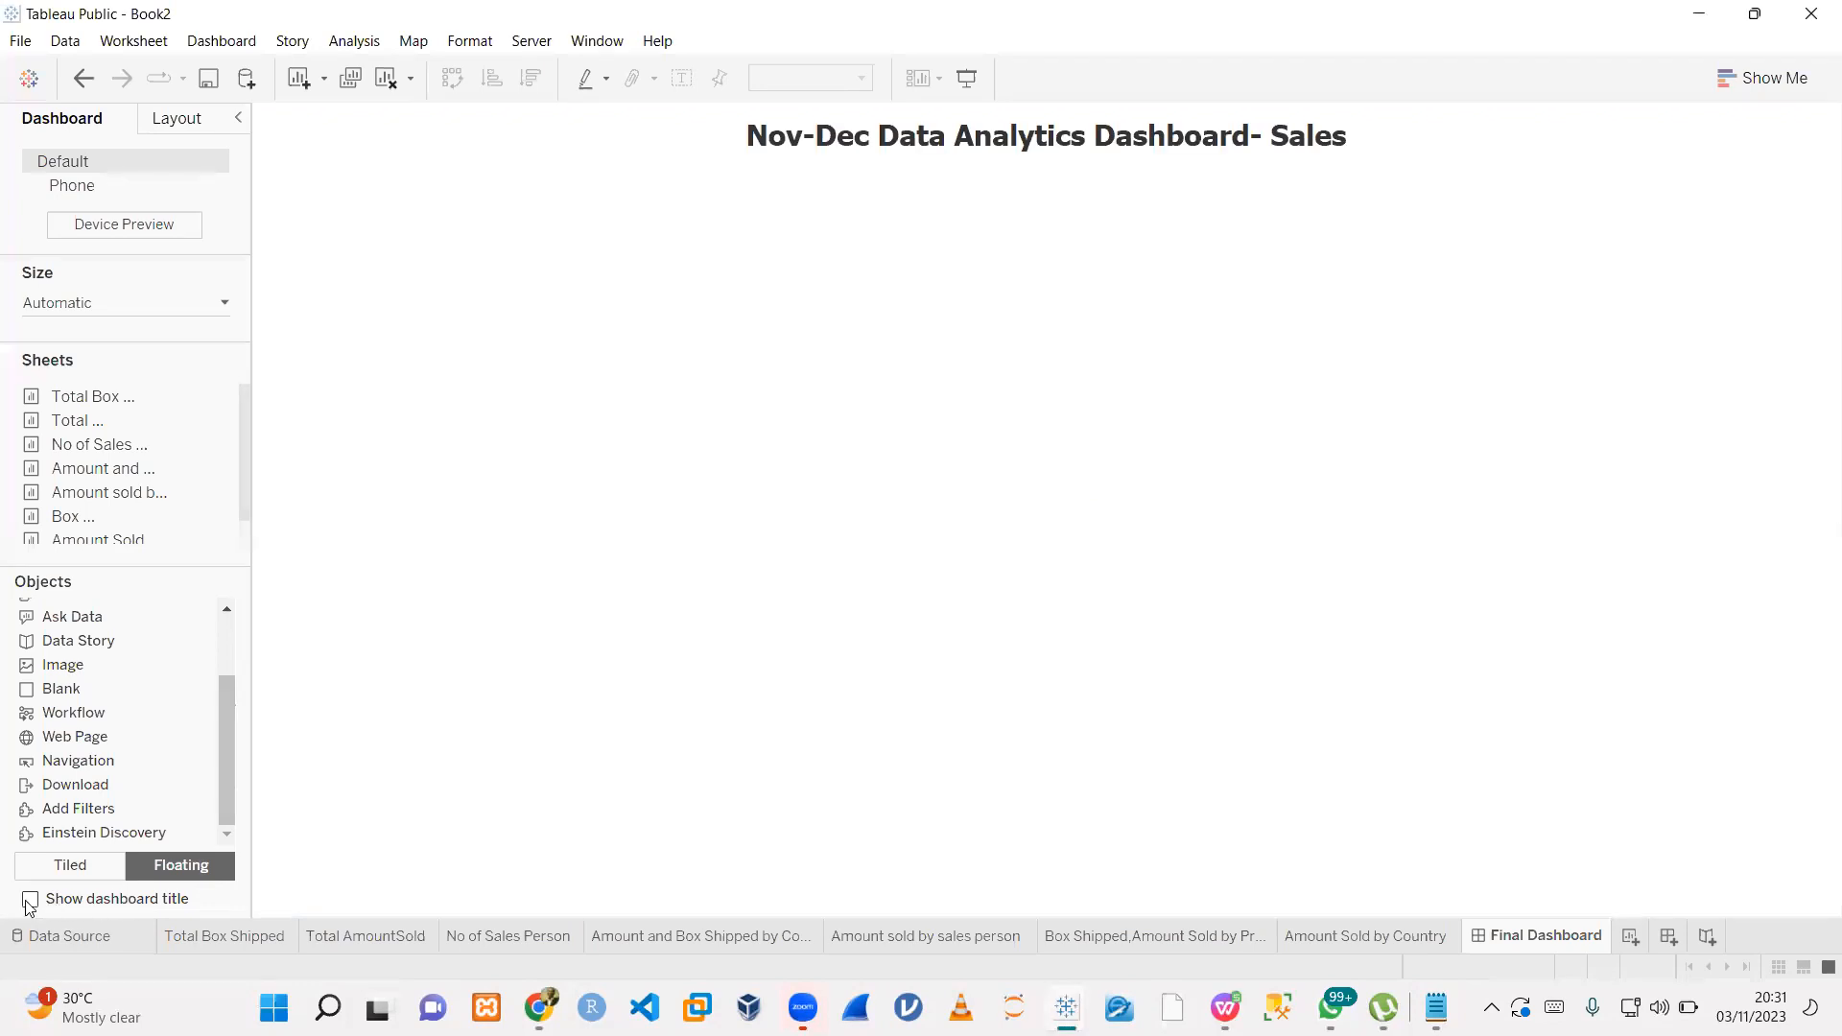
click(30, 900)
click(30, 900)
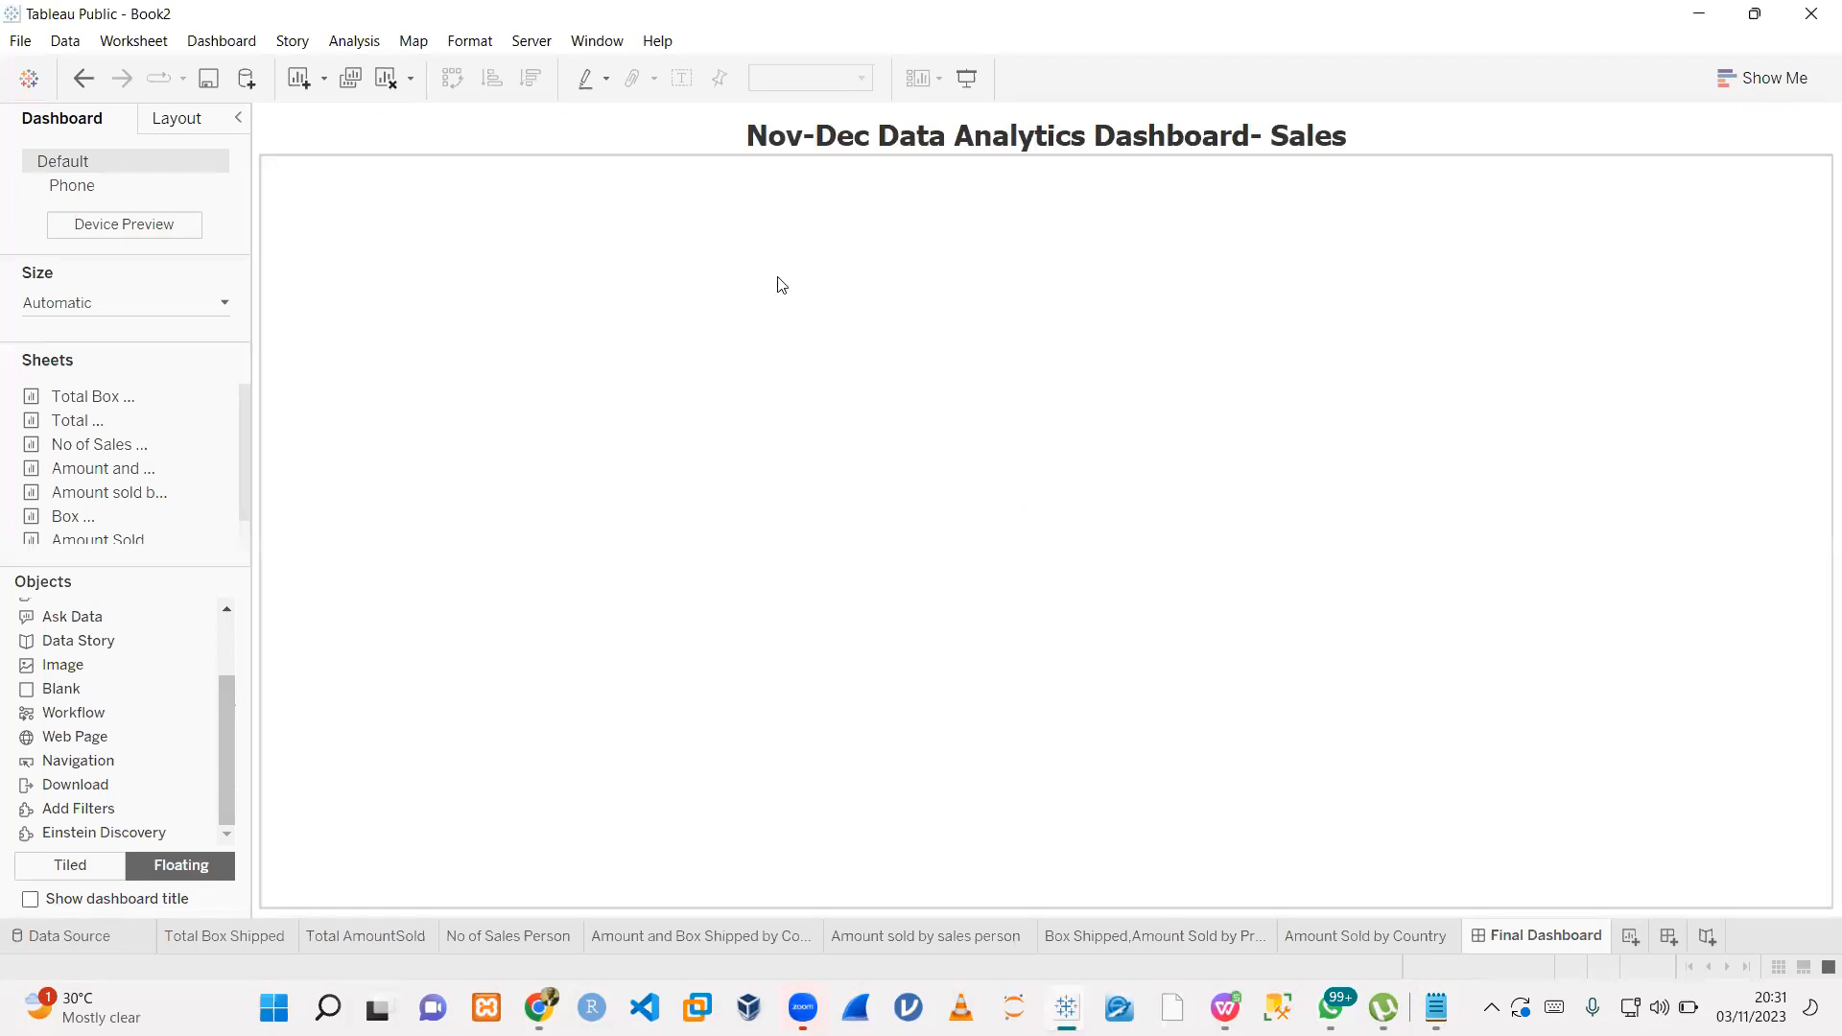
double_click(938, 144)
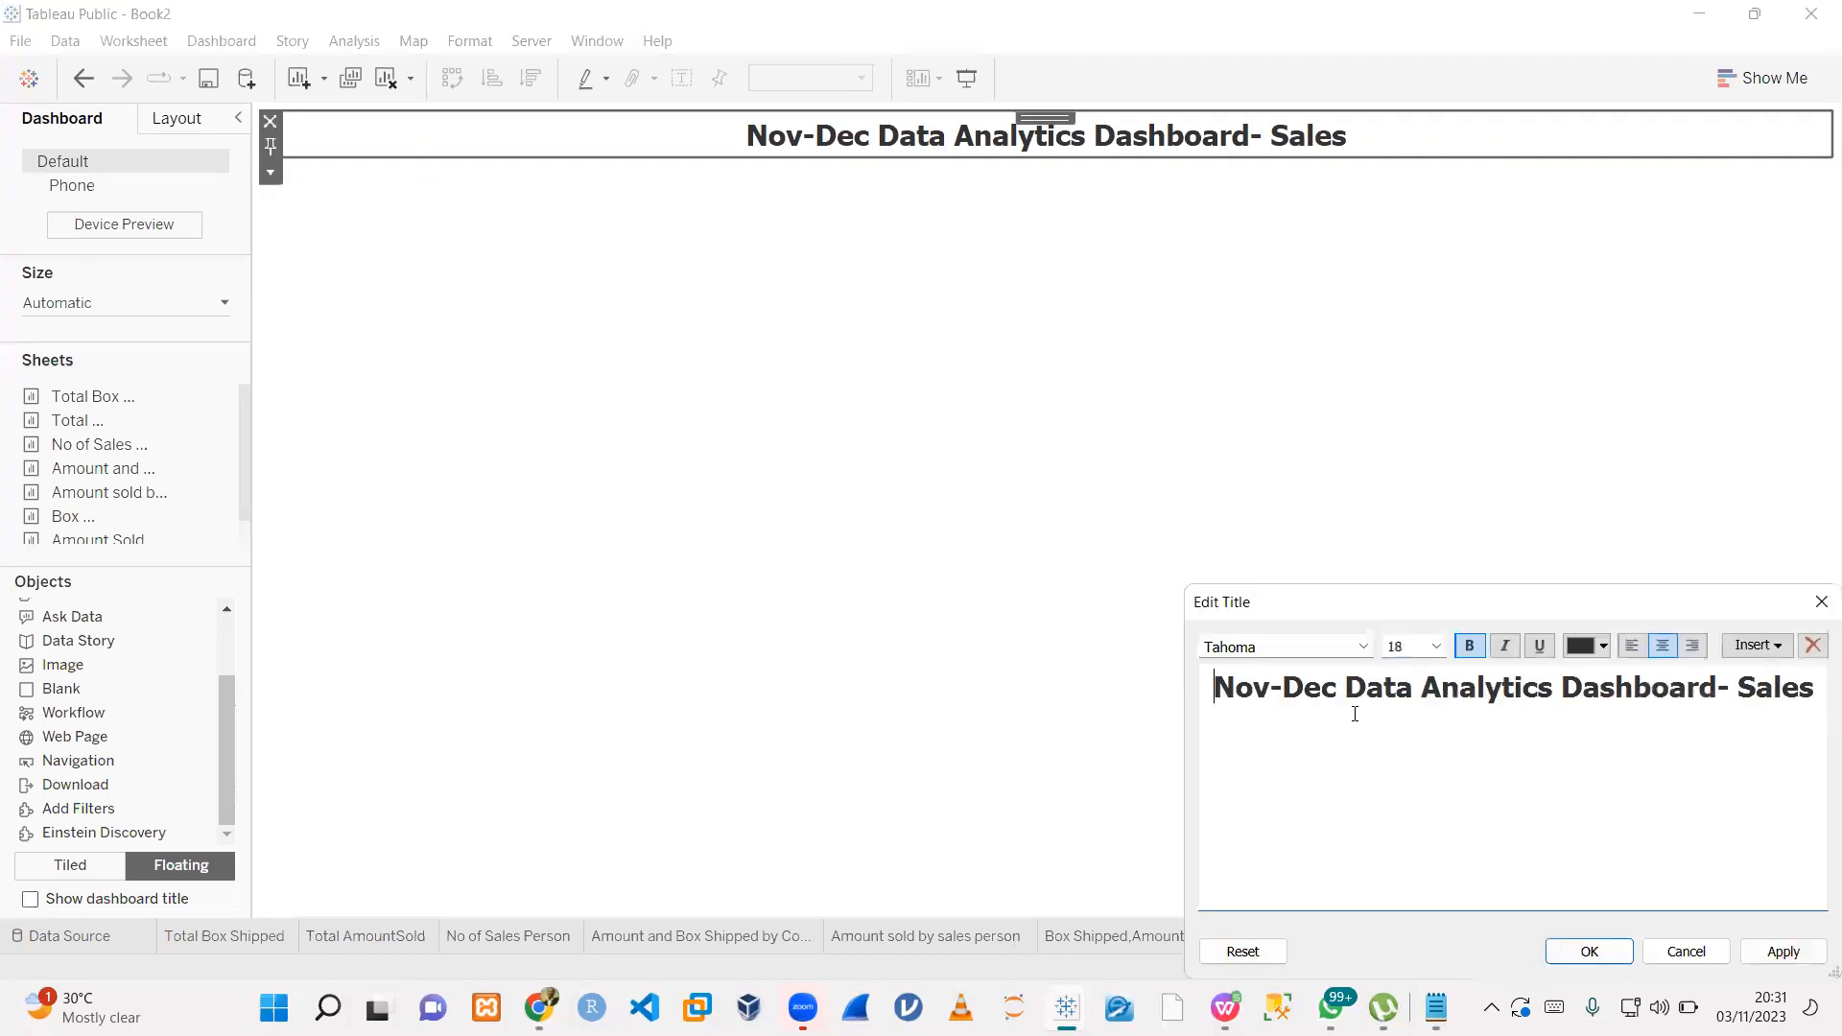
click(1821, 601)
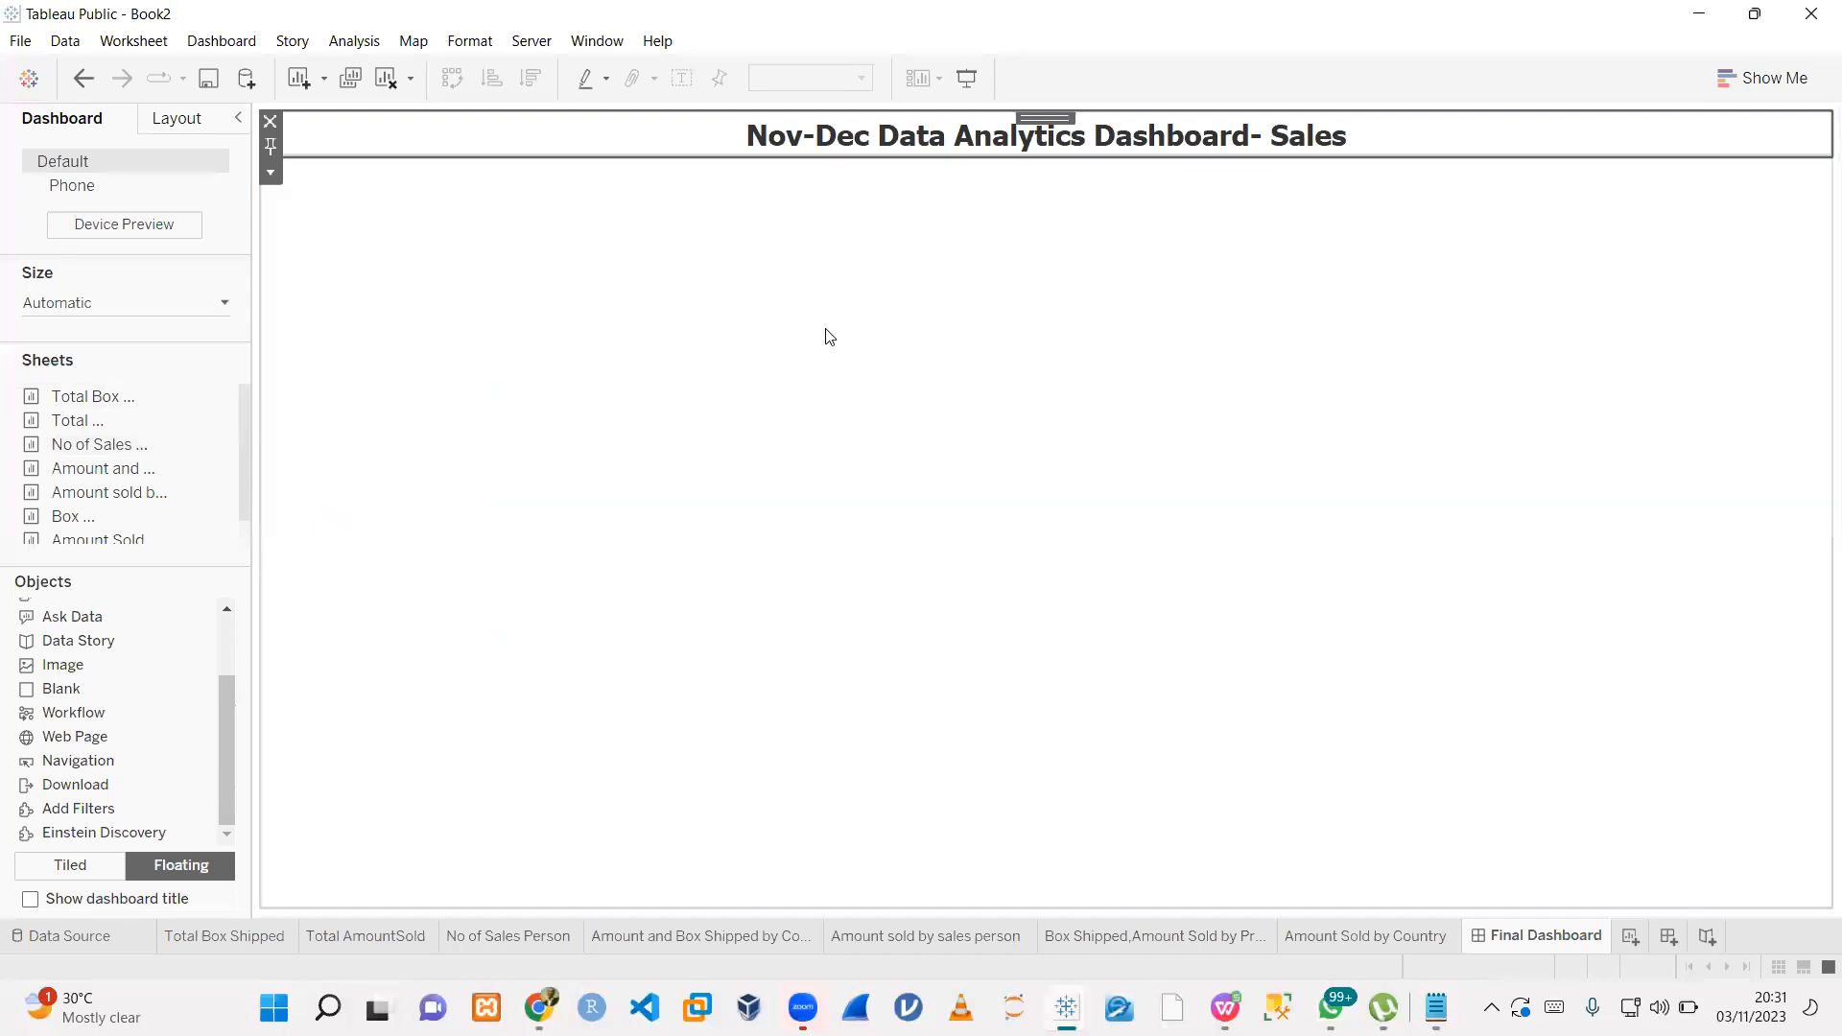
- Add the Total Box Shipped, Total AmountSold and No of Sales Person sheets as floating cards, spread apart diagonally
double_click(112, 397)
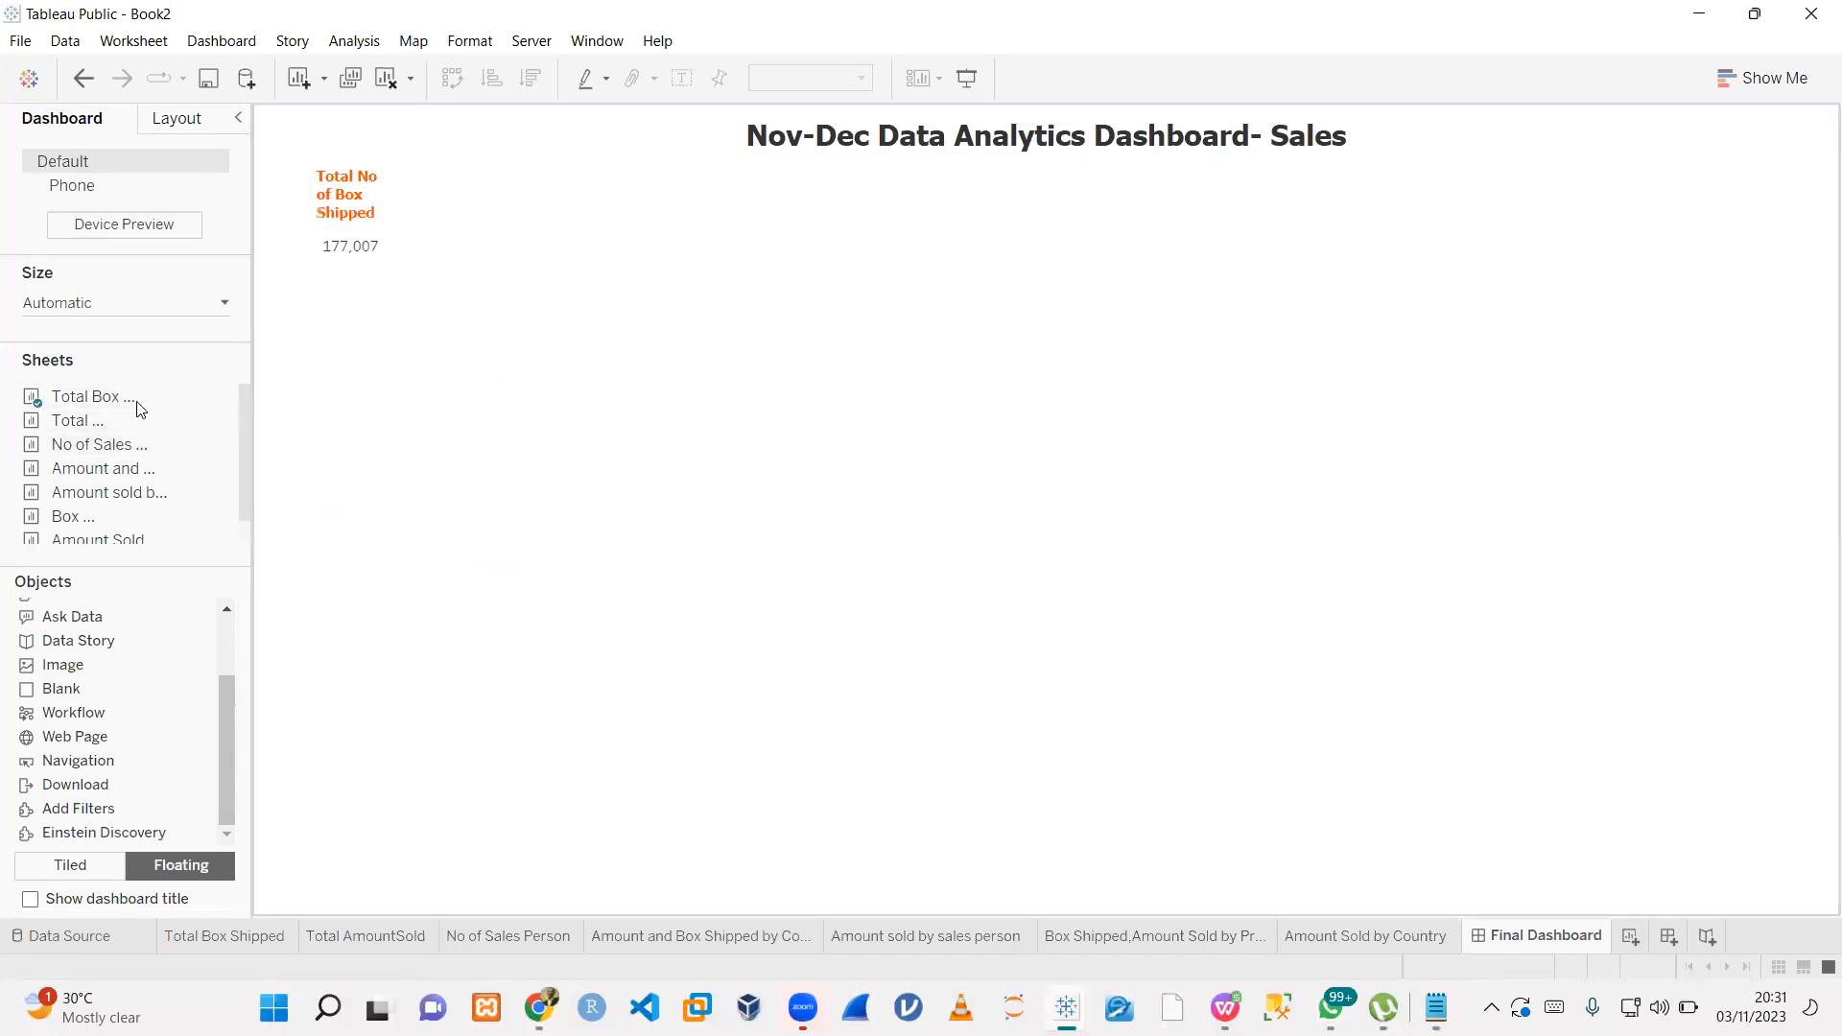
double_click(108, 422)
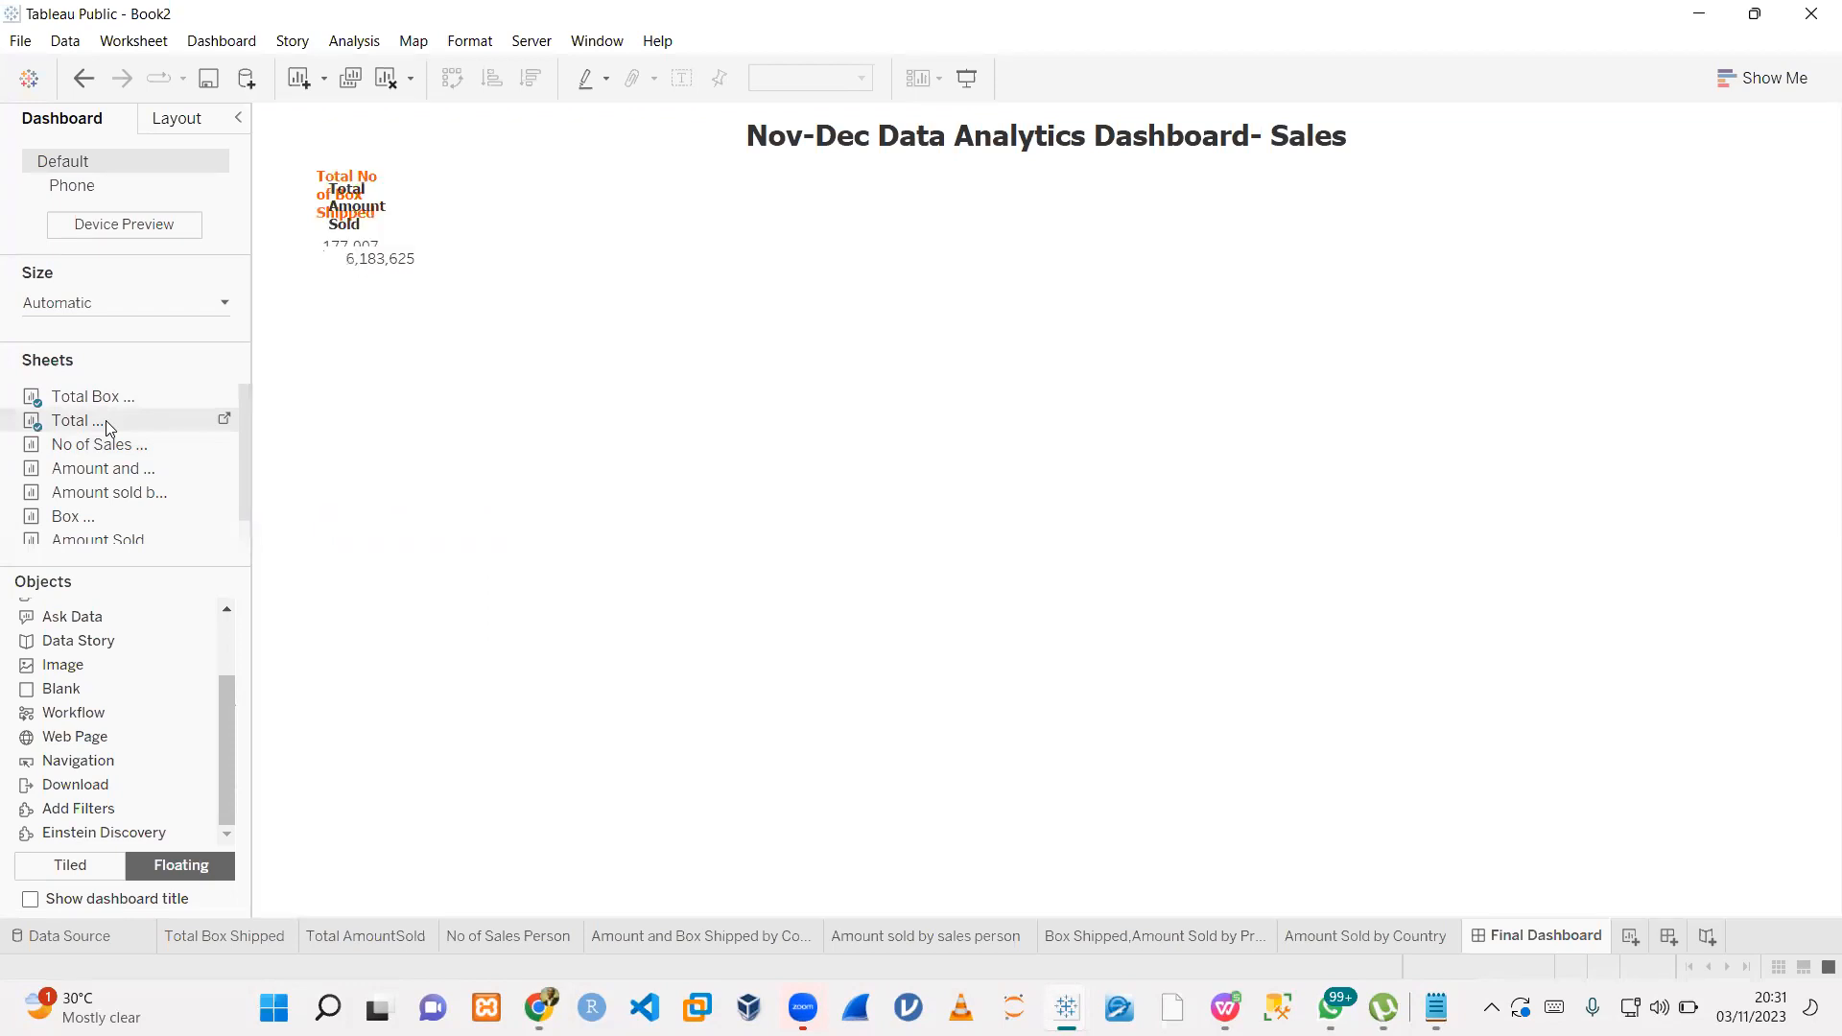
drag(583, 164, 760, 273)
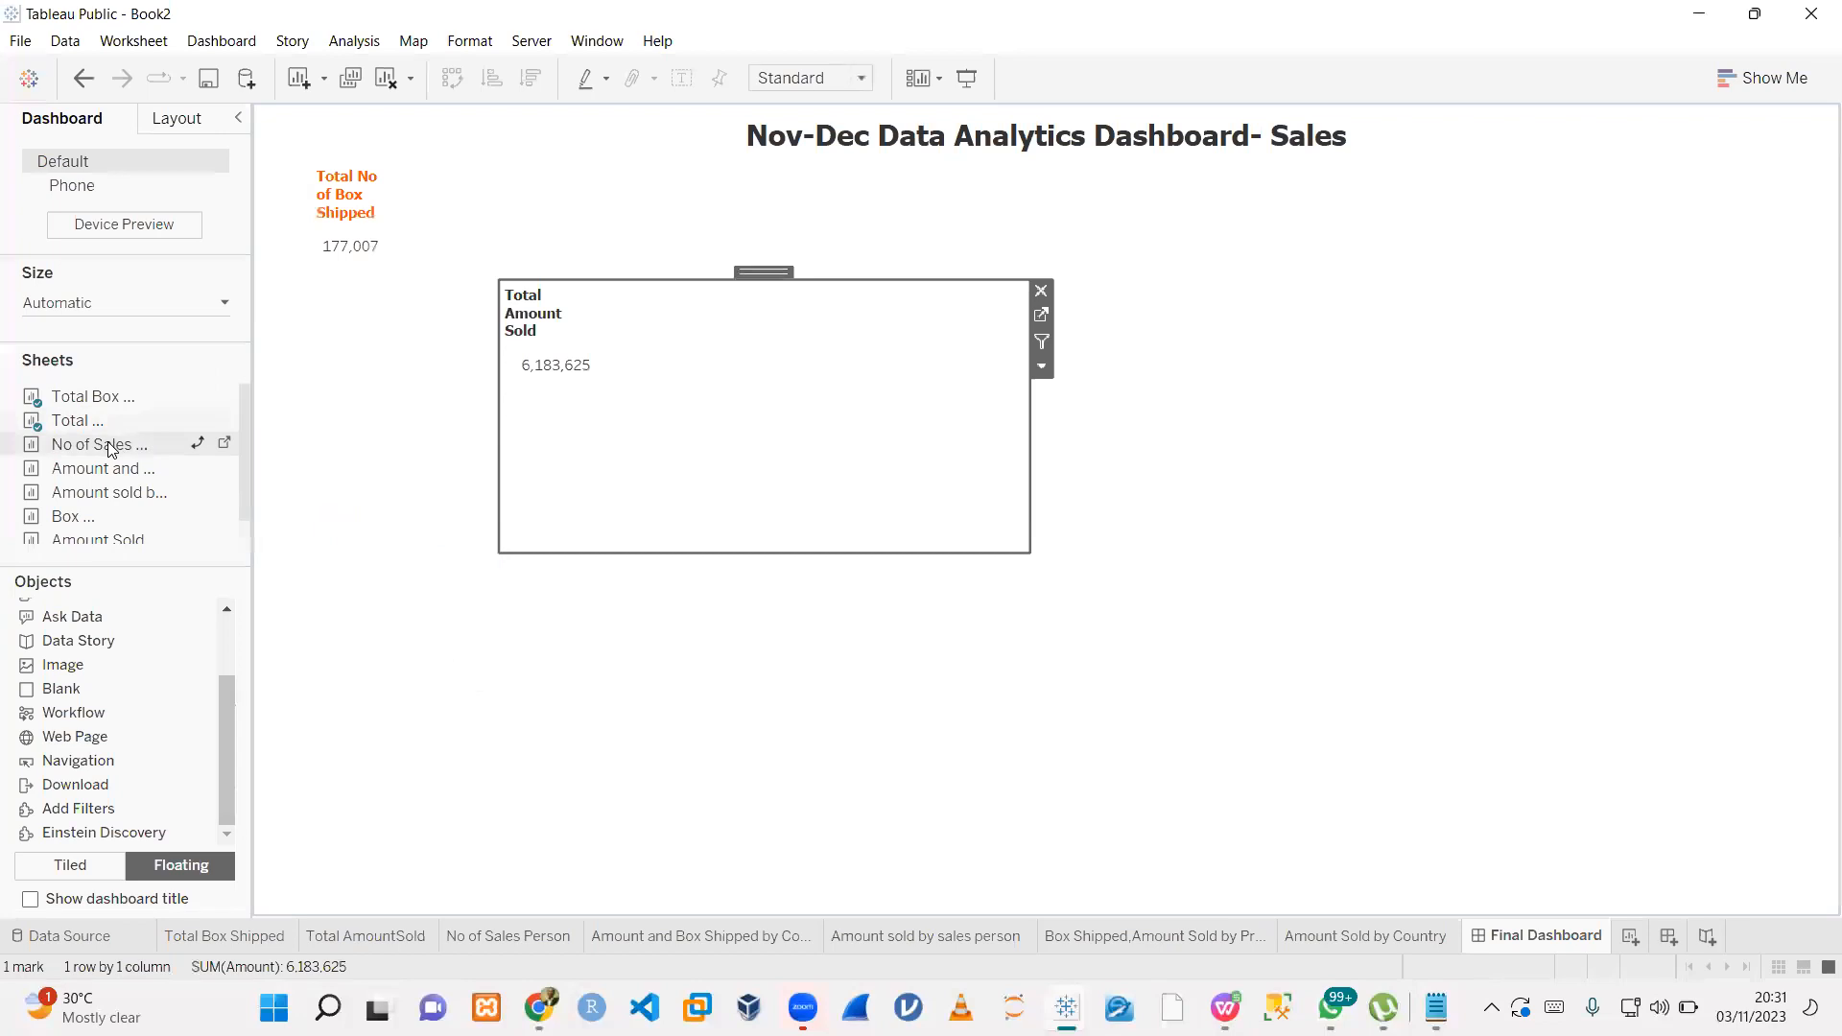
double_click(108, 444)
drag(599, 177, 1116, 408)
- Add the Amount and Box Shipped by Country map as a floating sheet and place it below the total cards
double_click(103, 469)
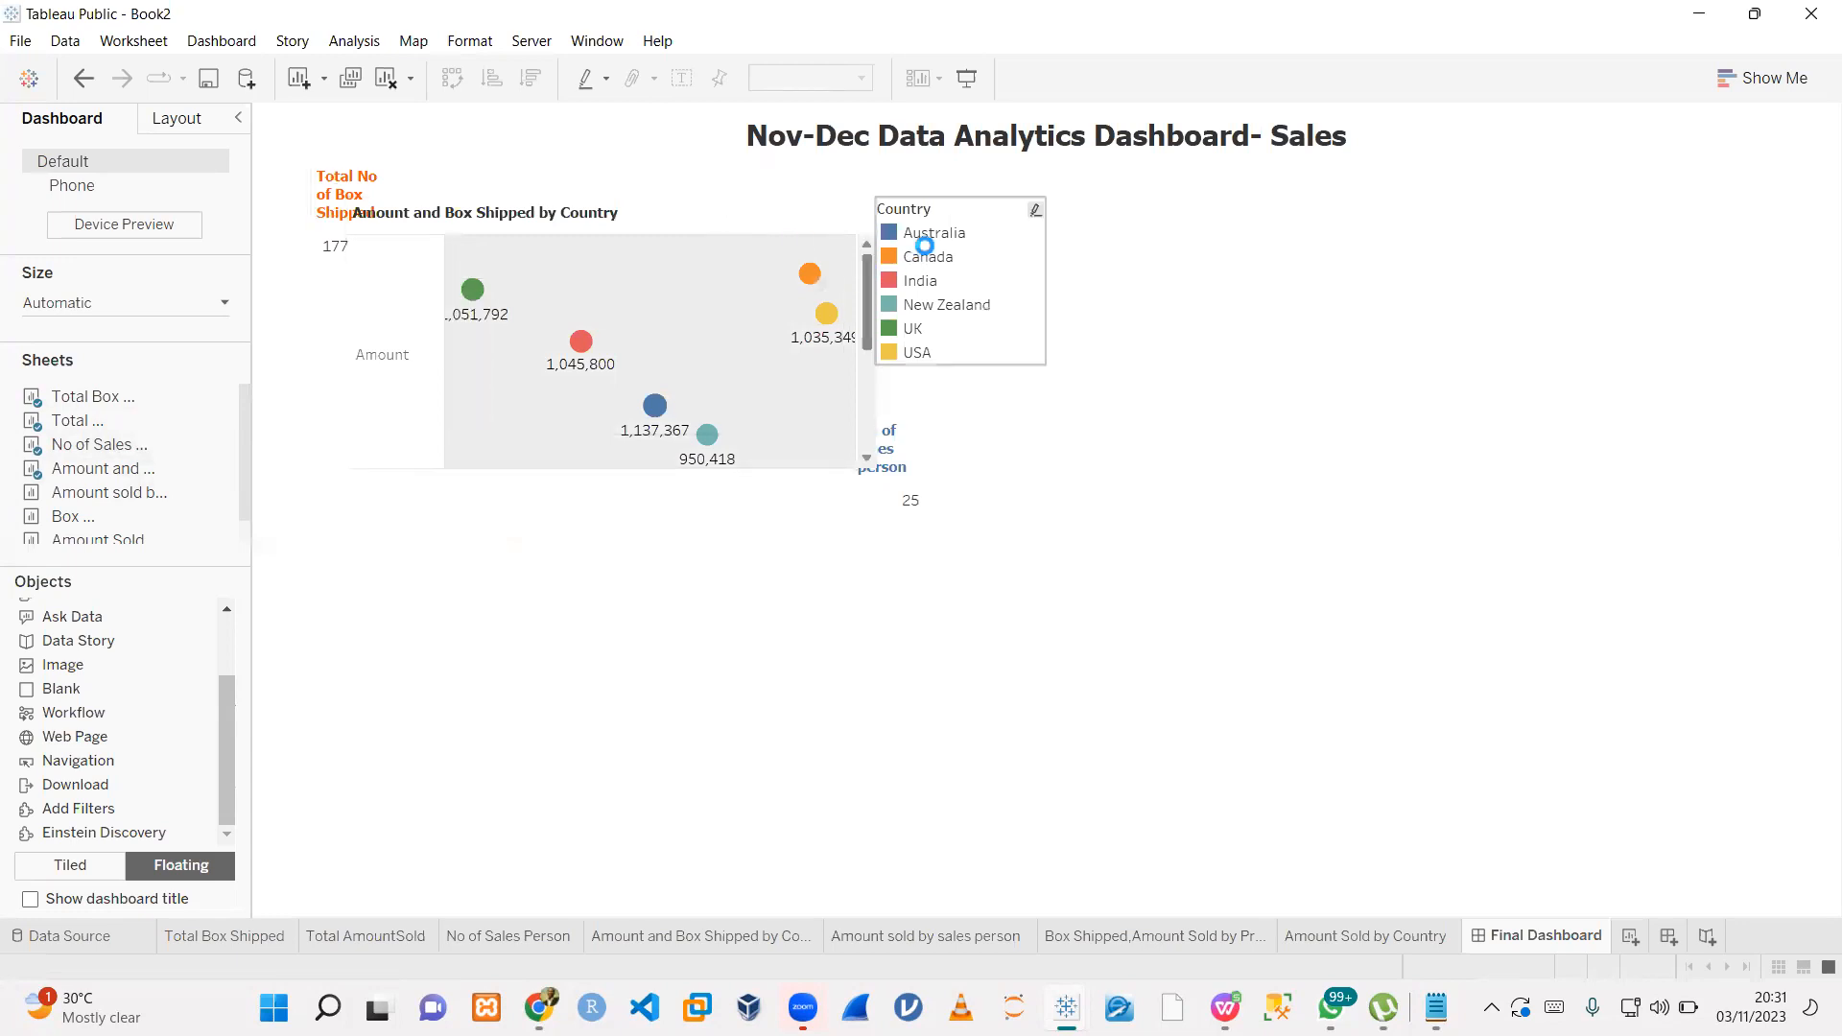
drag(762, 246, 795, 427)
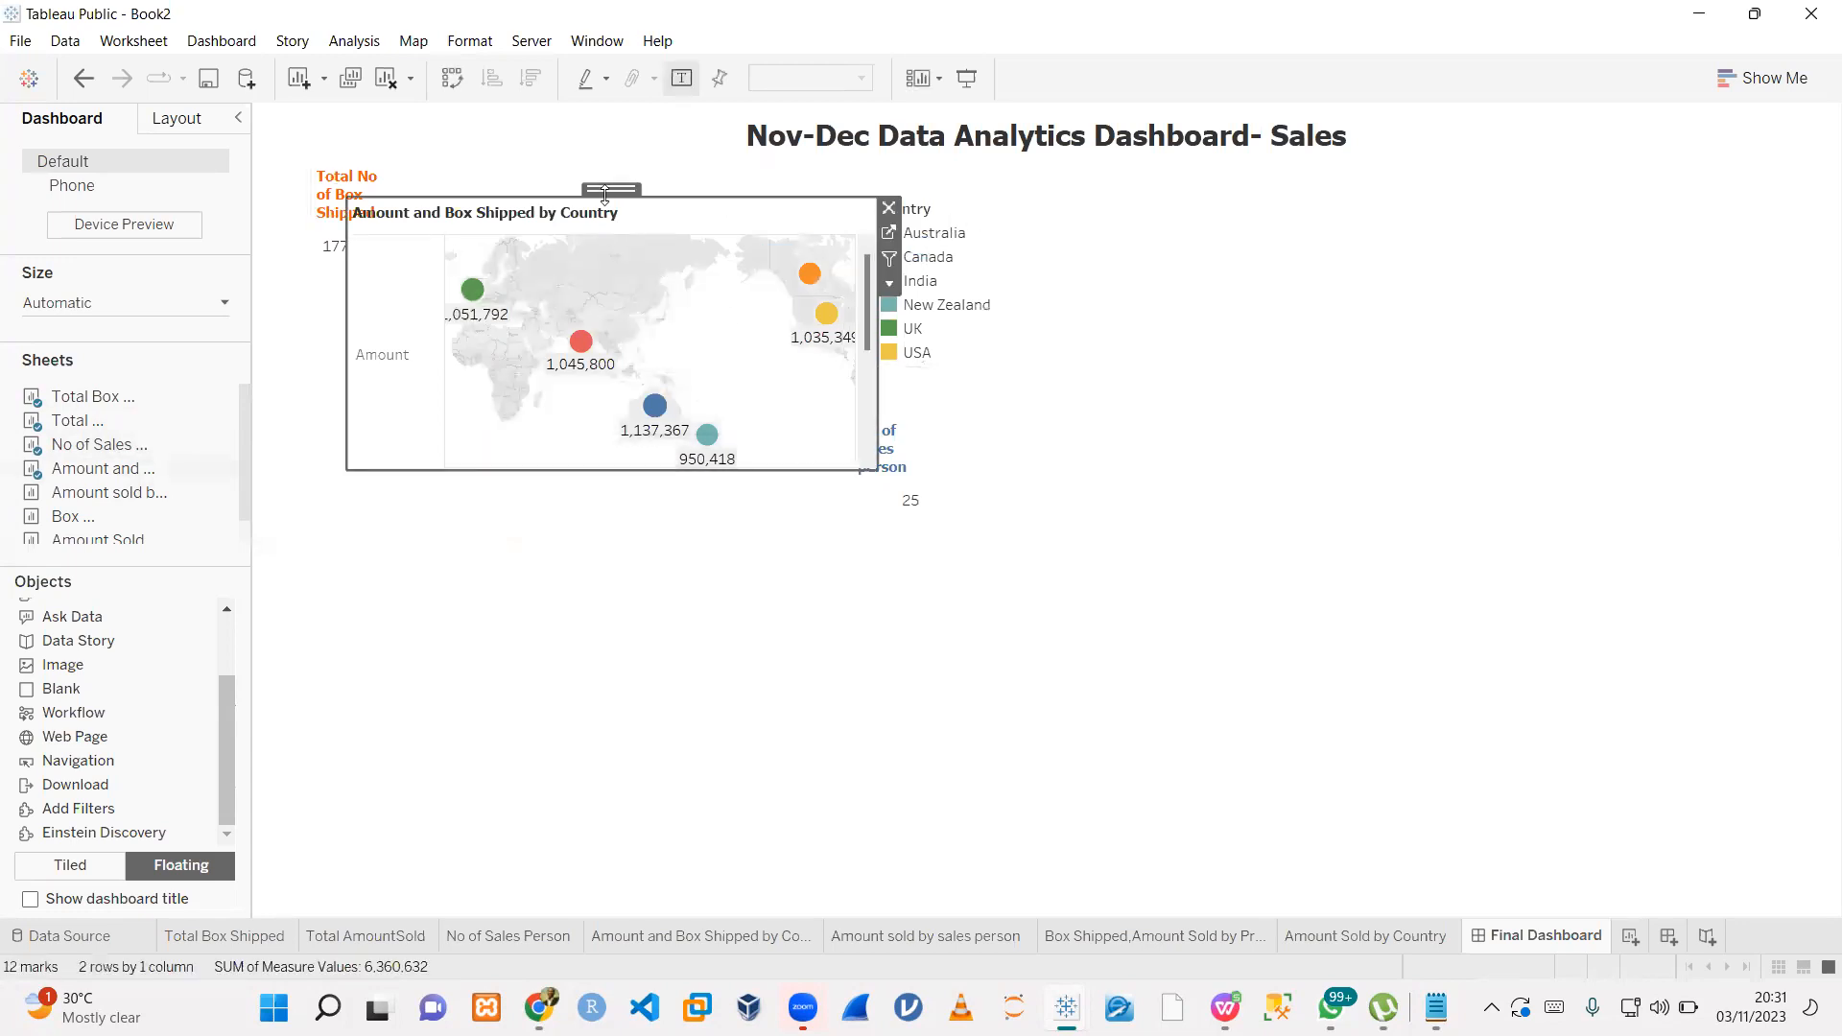
drag(610, 185, 668, 549)
- Move the No of sales person card up beside the Country legend and shrink it to a compact box around its value
click(1175, 533)
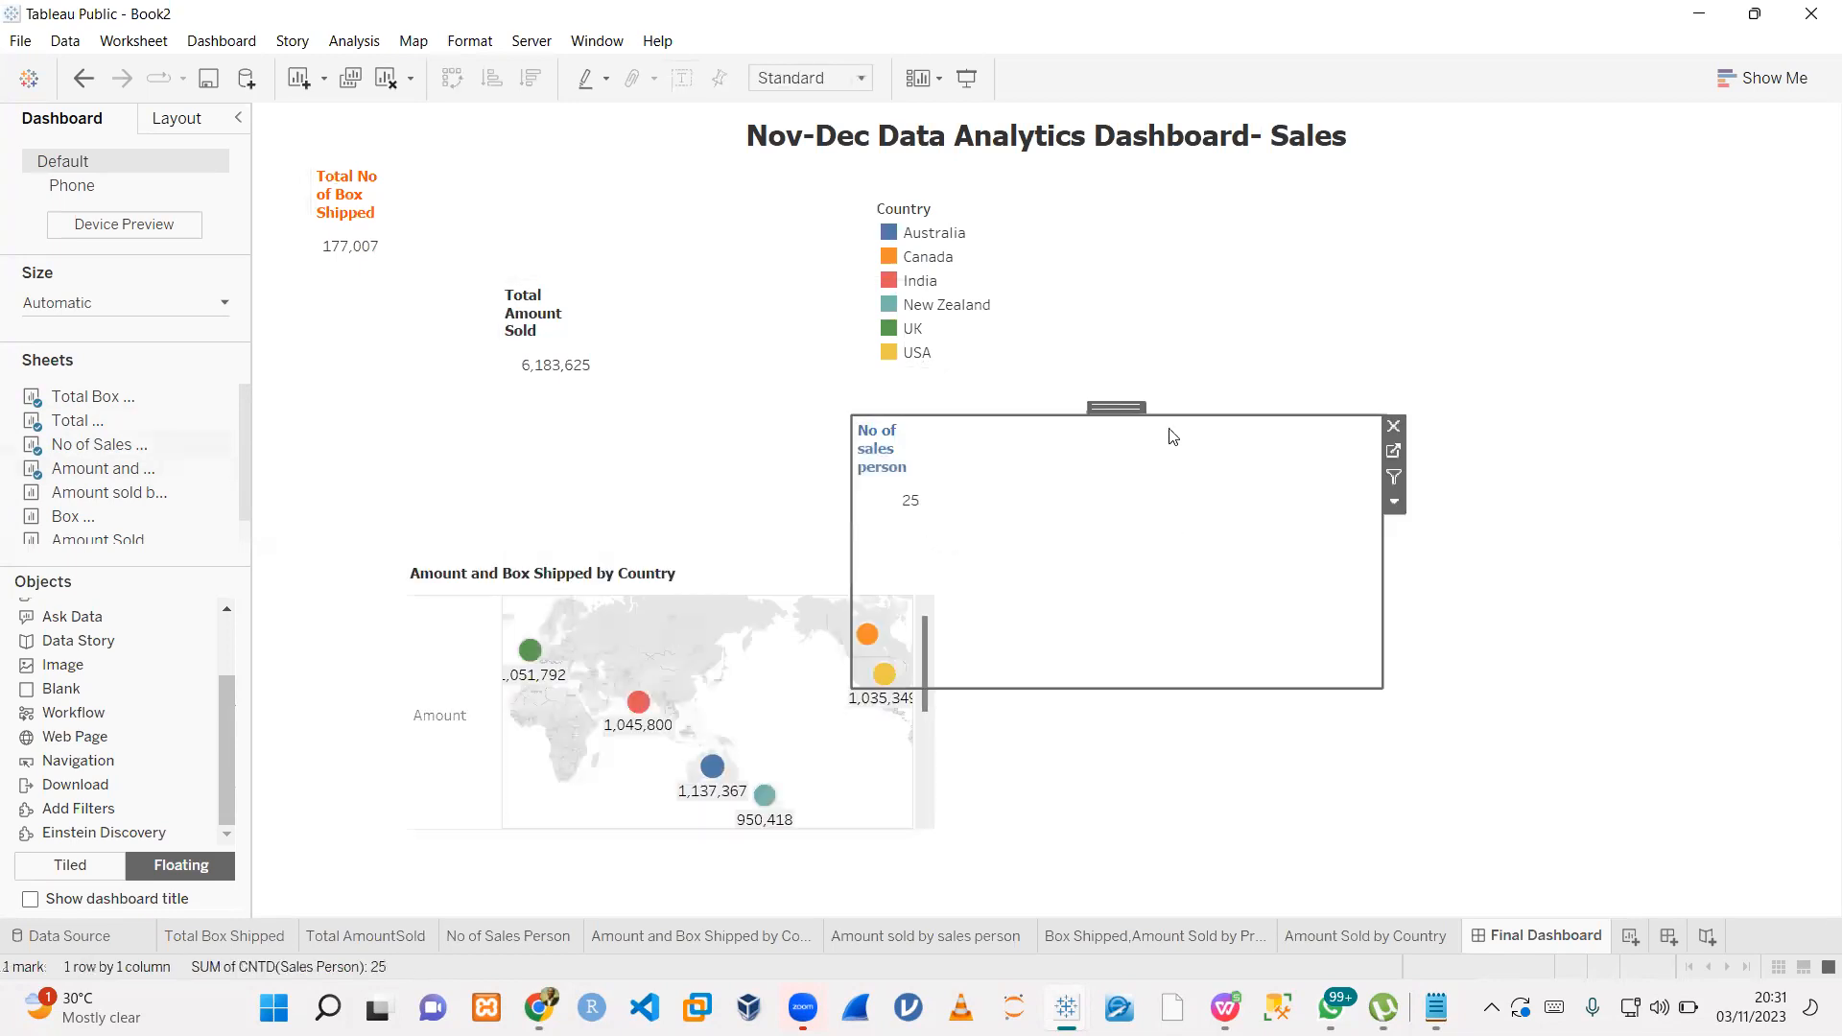
drag(1116, 404, 1344, 250)
drag(1611, 370, 1206, 325)
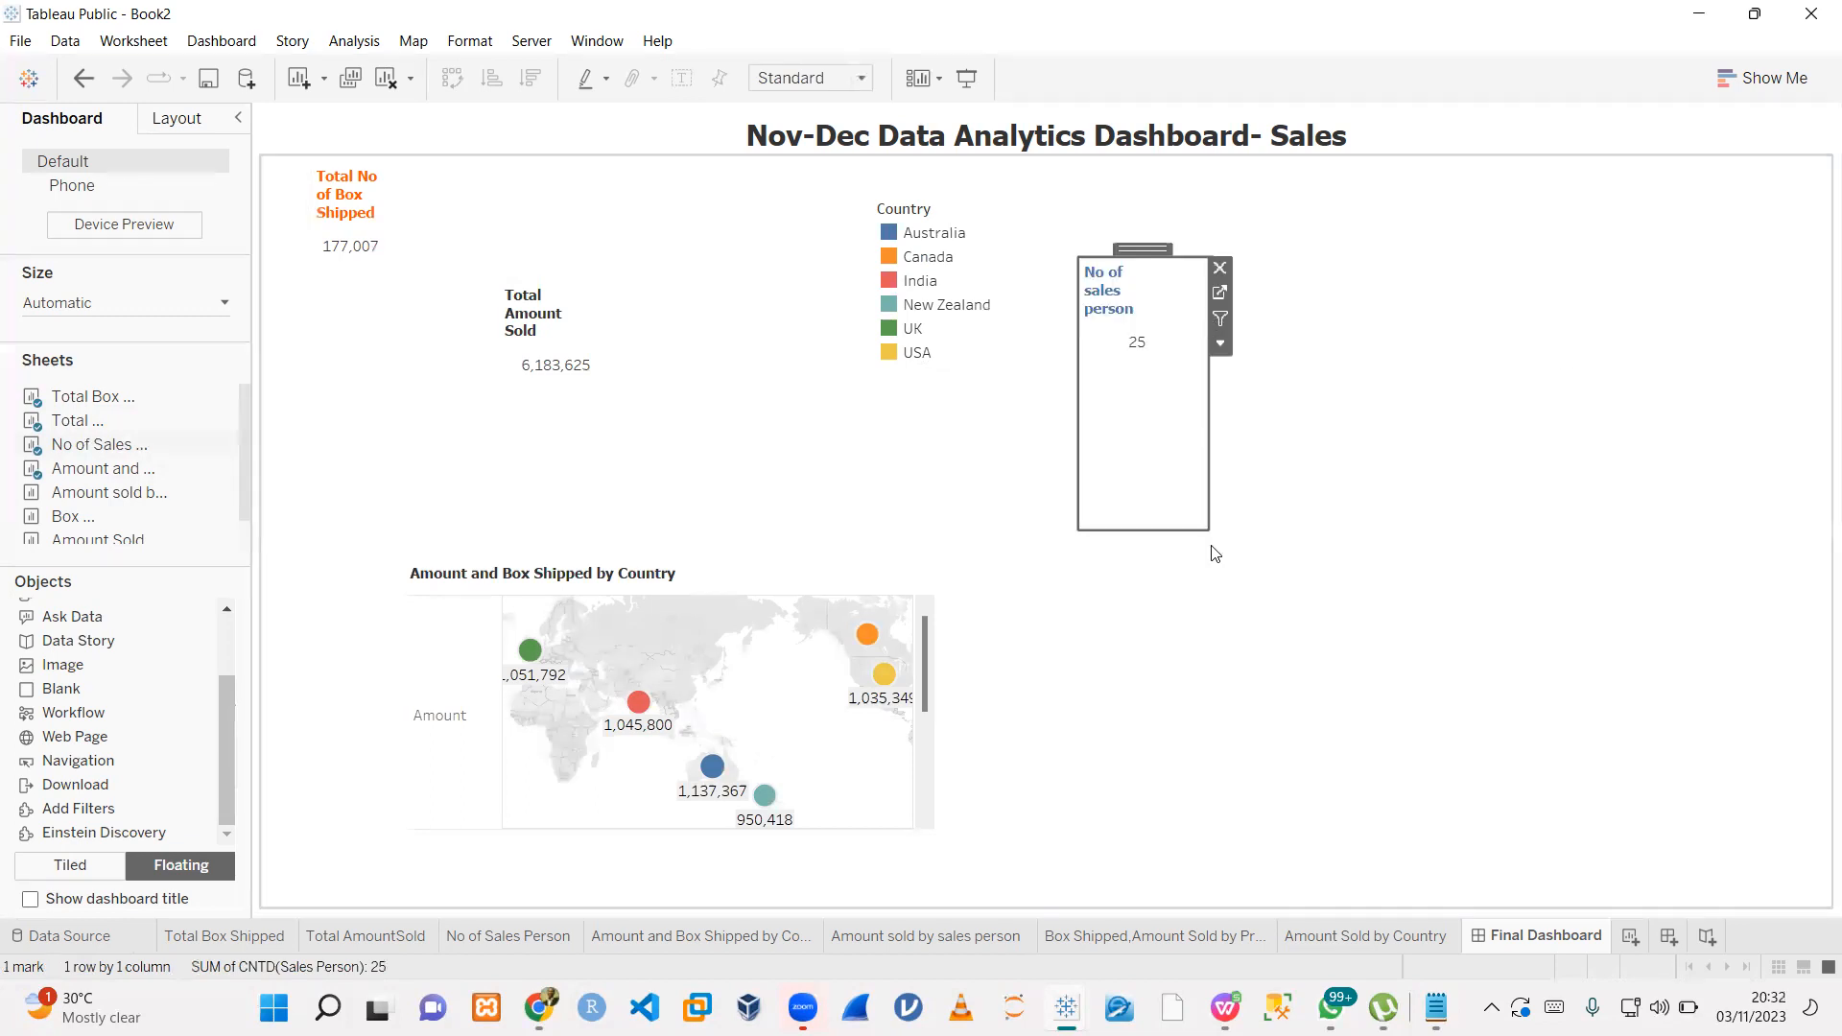
drag(1211, 527, 1310, 339)
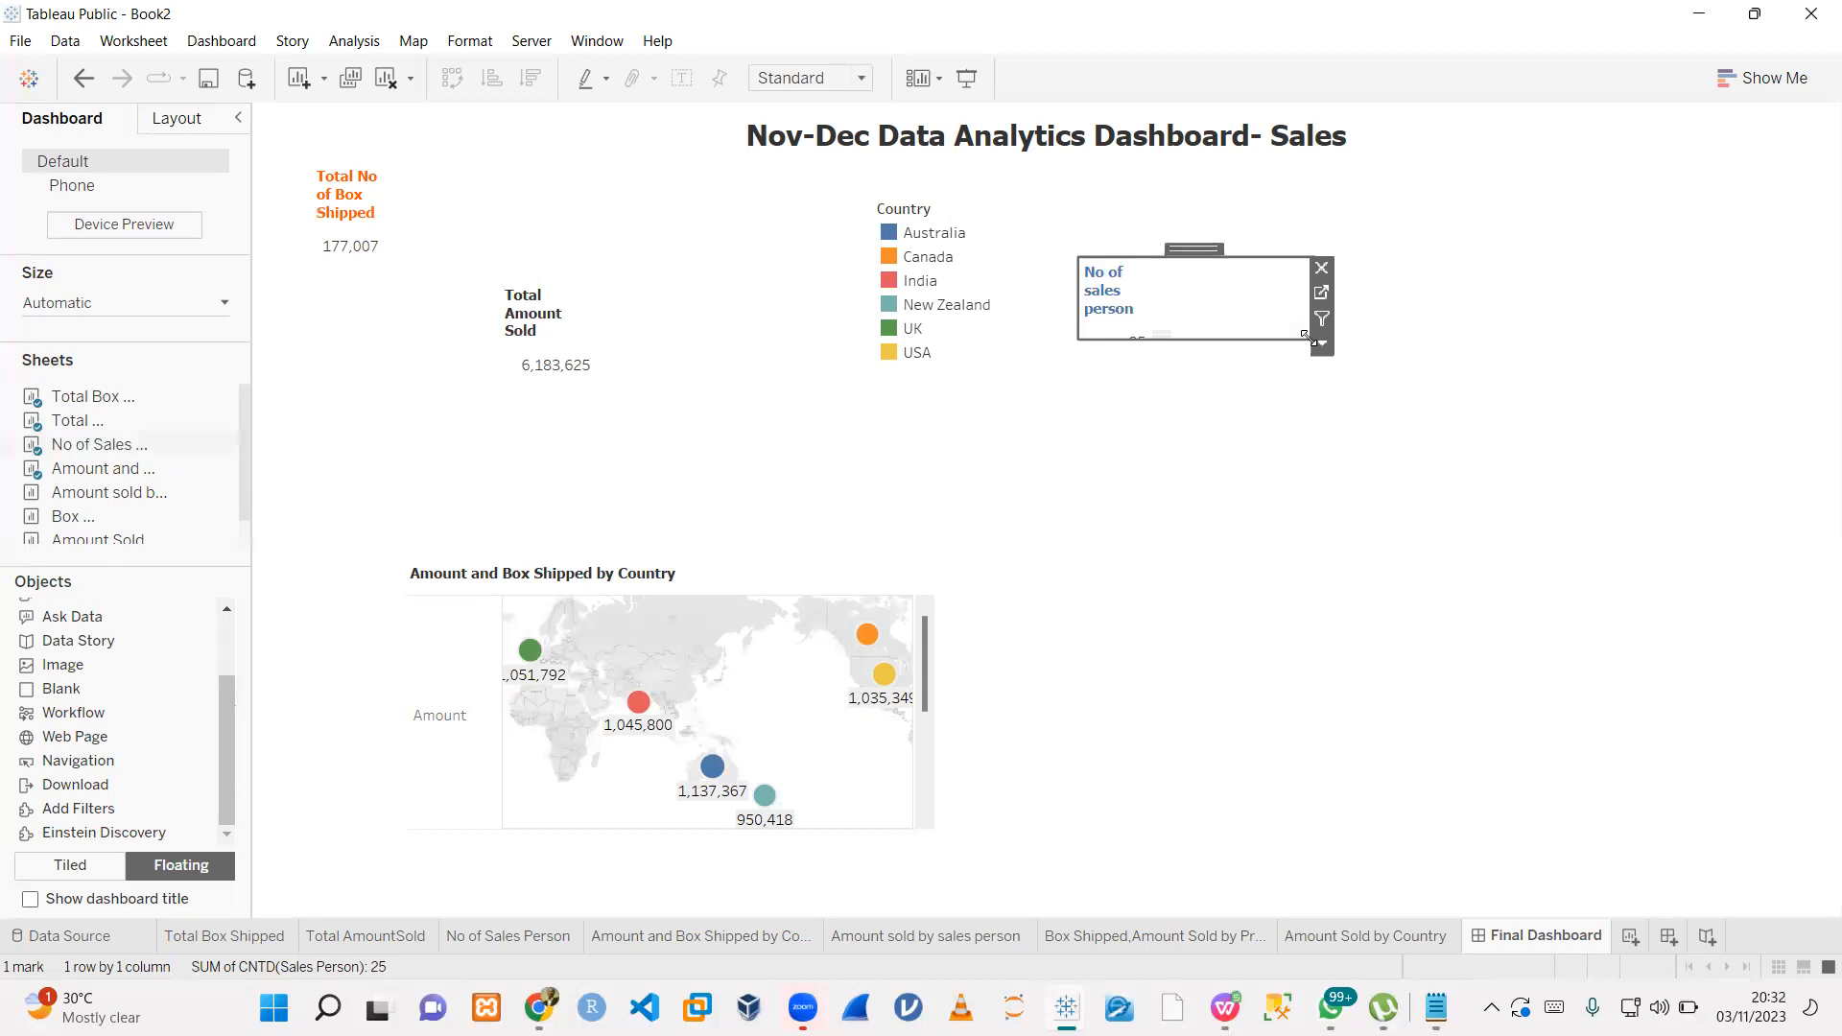
drag(1181, 339, 1176, 392)
mouse_move(1137, 343)
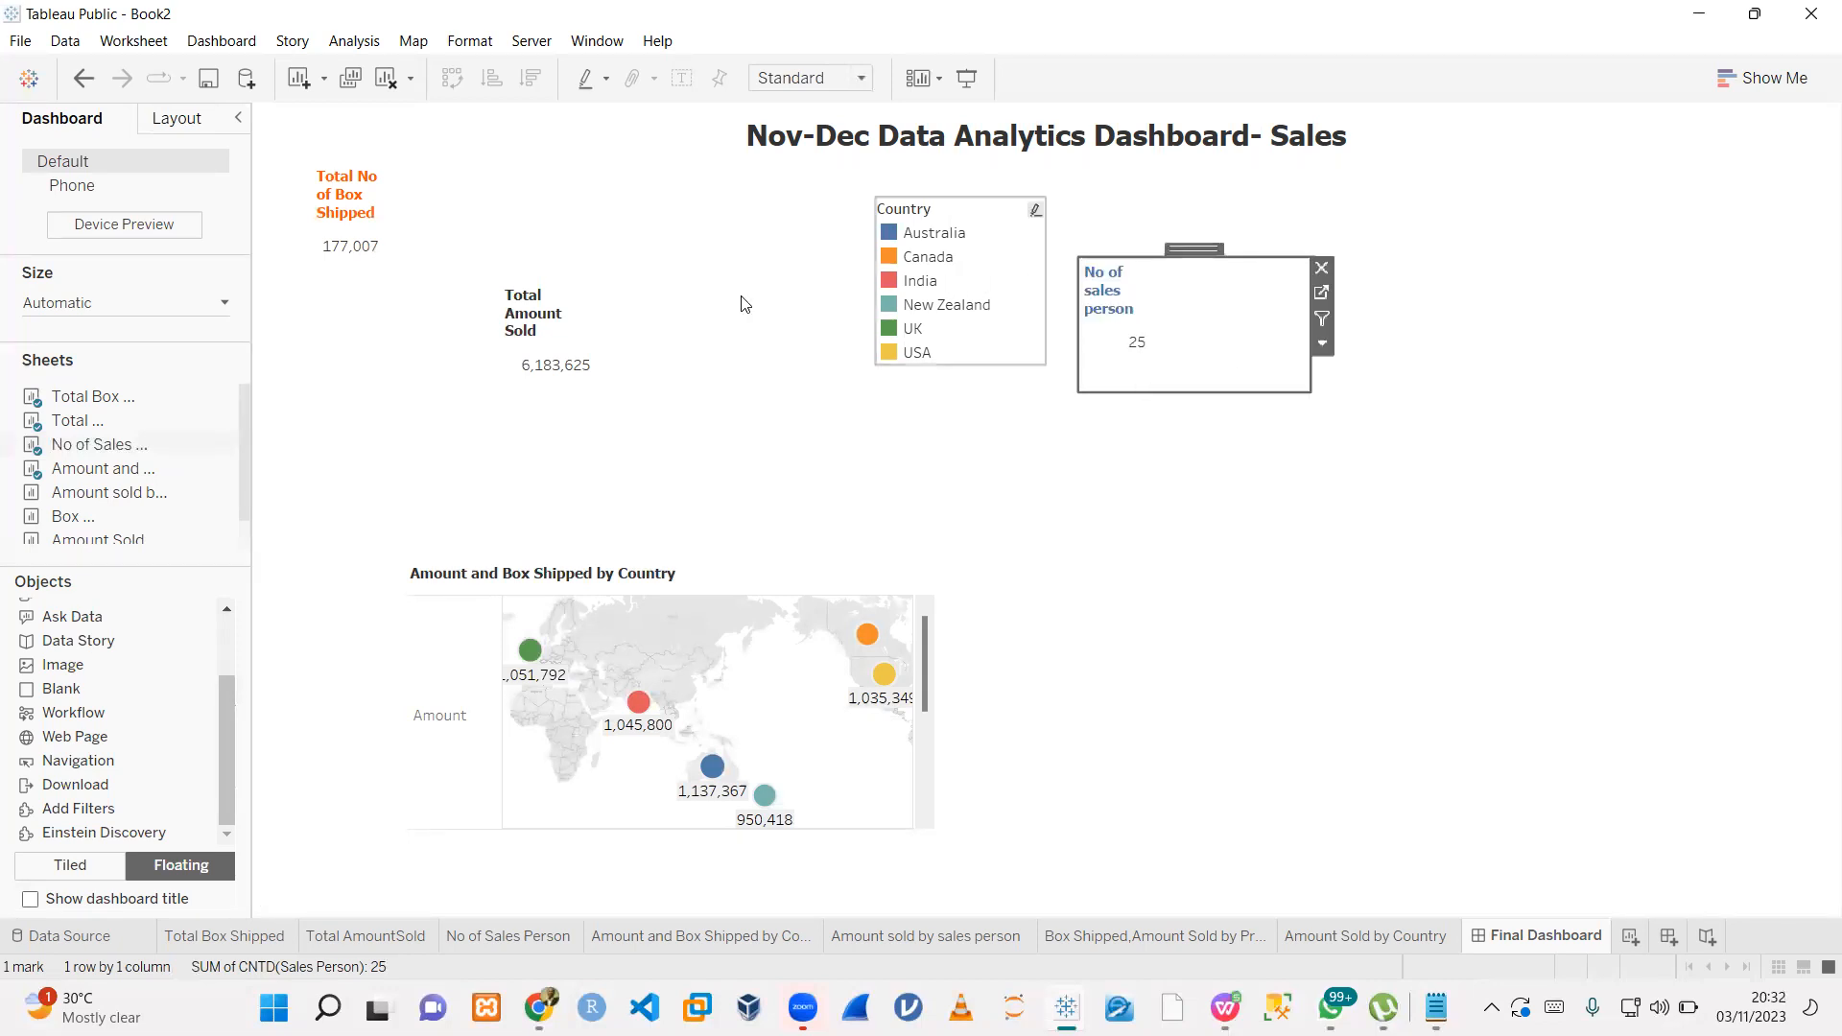
- Shrink the Total Amount Sold and Total No of Box Shipped cards to compact boxes around their values
click(571, 307)
drag(993, 446, 743, 399)
drag(633, 549, 645, 398)
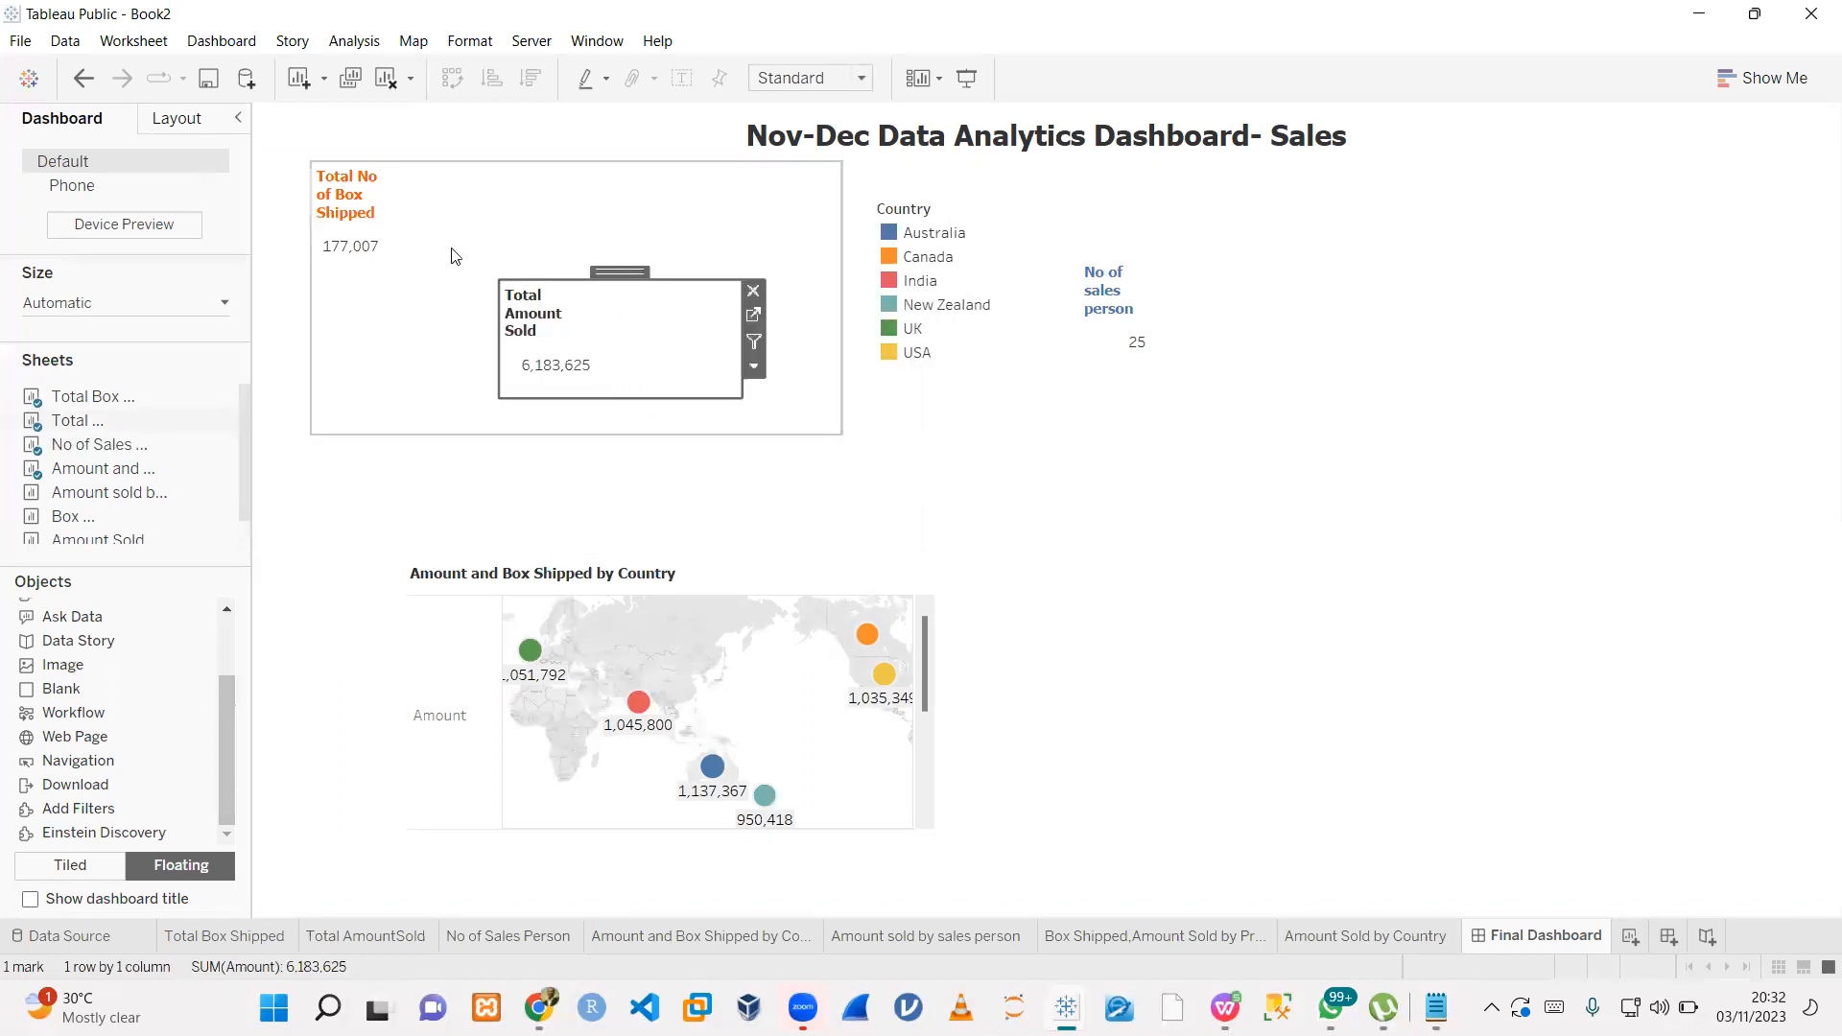
click(372, 224)
drag(835, 348, 507, 316)
drag(407, 434, 428, 293)
- Line up the Total No of Box Shipped, Total Amount Sold and No of sales person cards in a row above the map
drag(409, 152, 358, 272)
click(538, 299)
drag(605, 270, 481, 263)
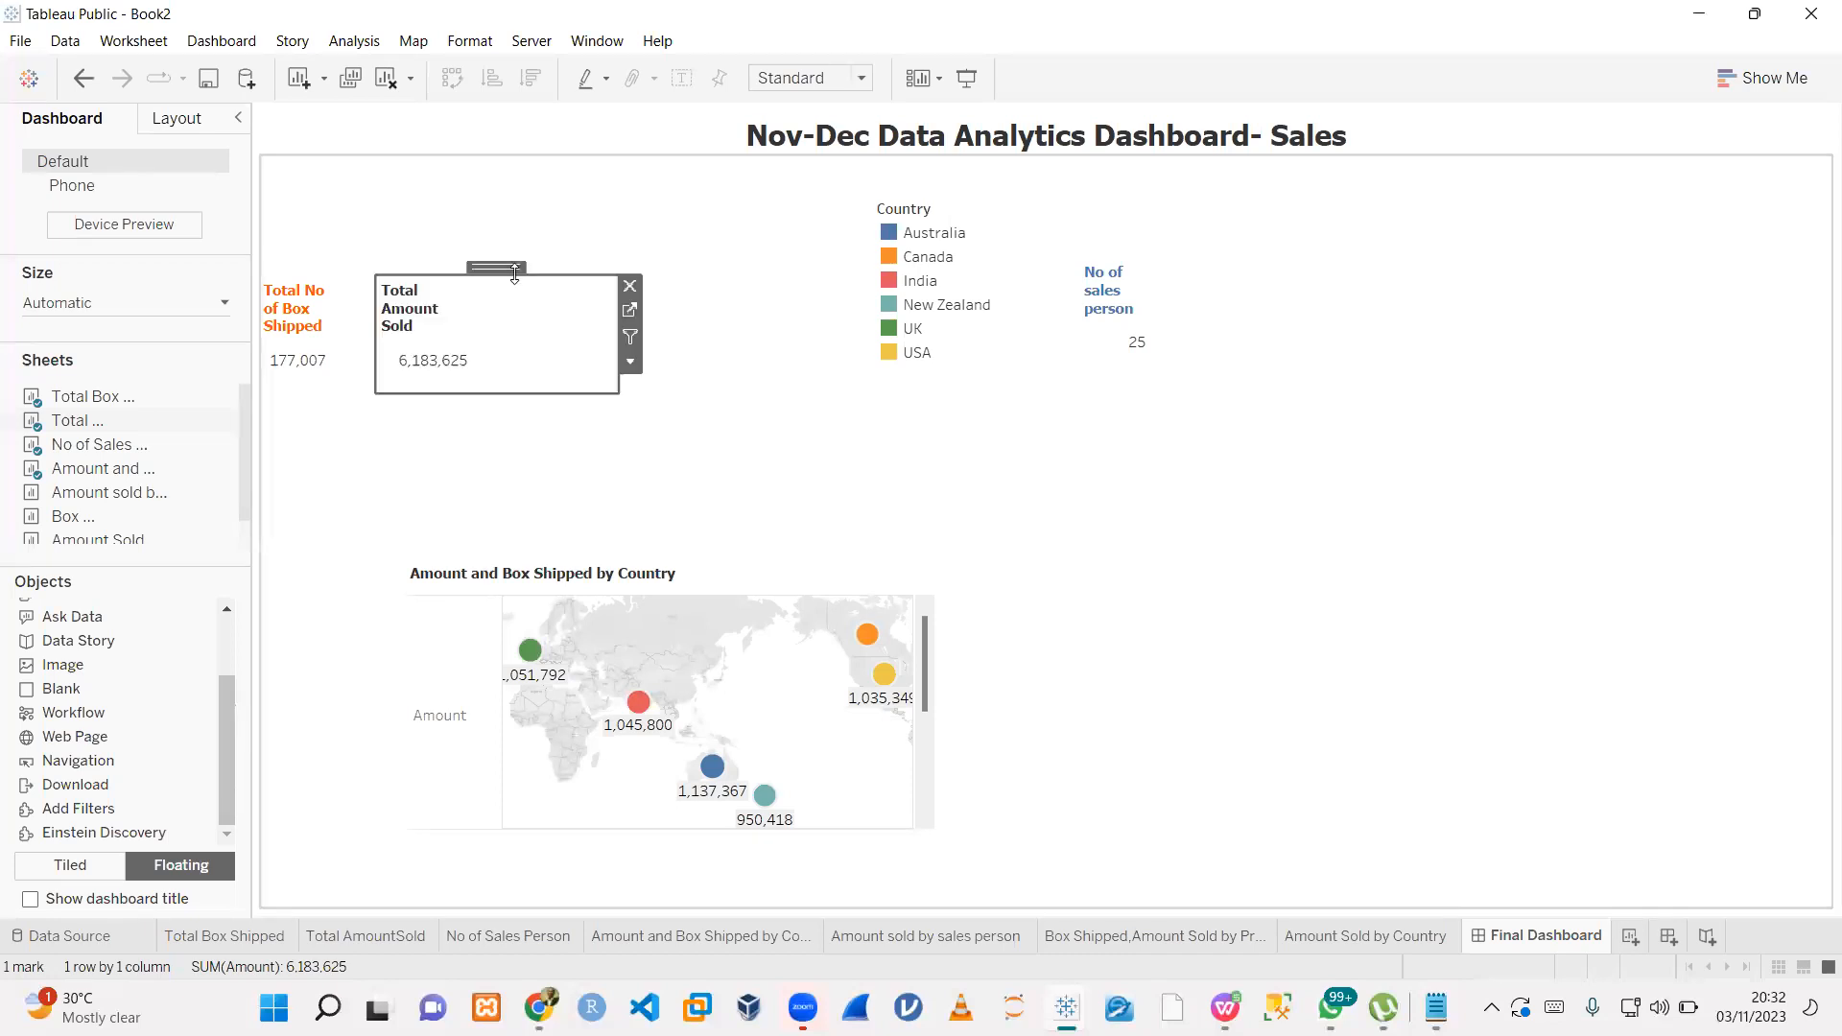
click(1103, 274)
drag(1165, 257, 677, 270)
- Move the Country legend to the empty area on the dashboard's right side
click(906, 255)
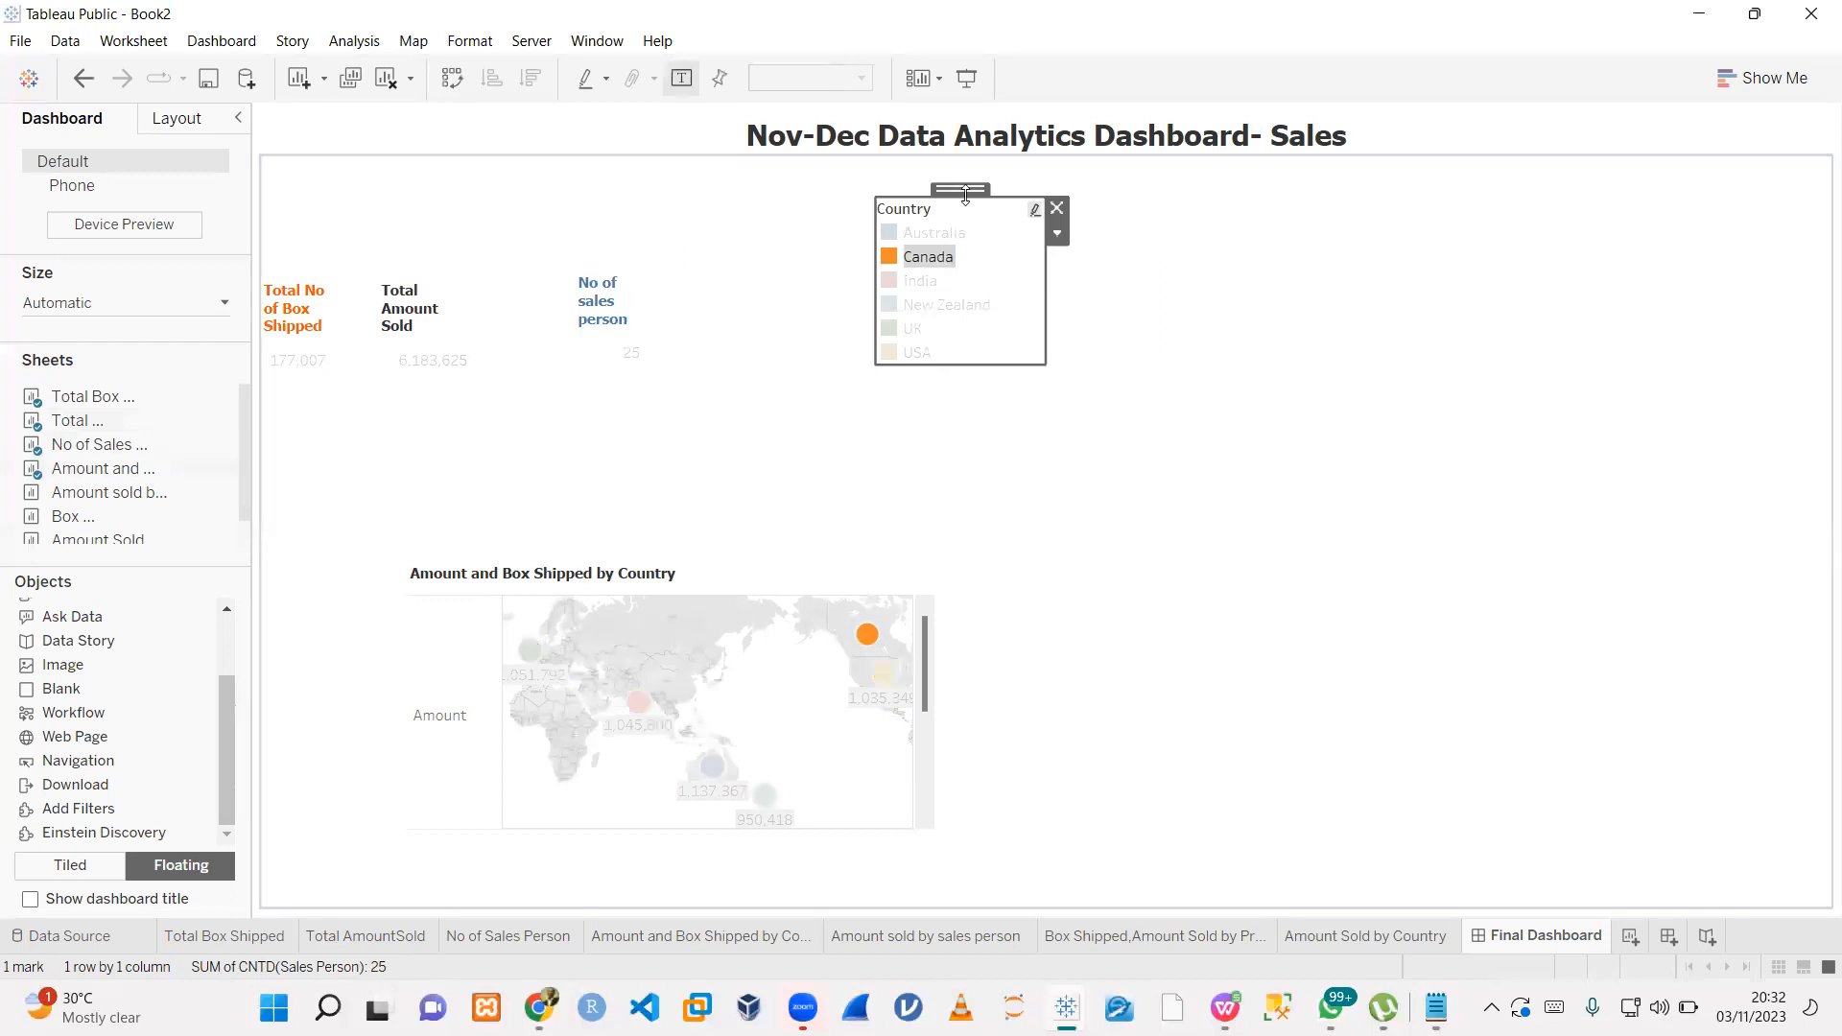
drag(959, 189, 1502, 442)
double_click(1466, 535)
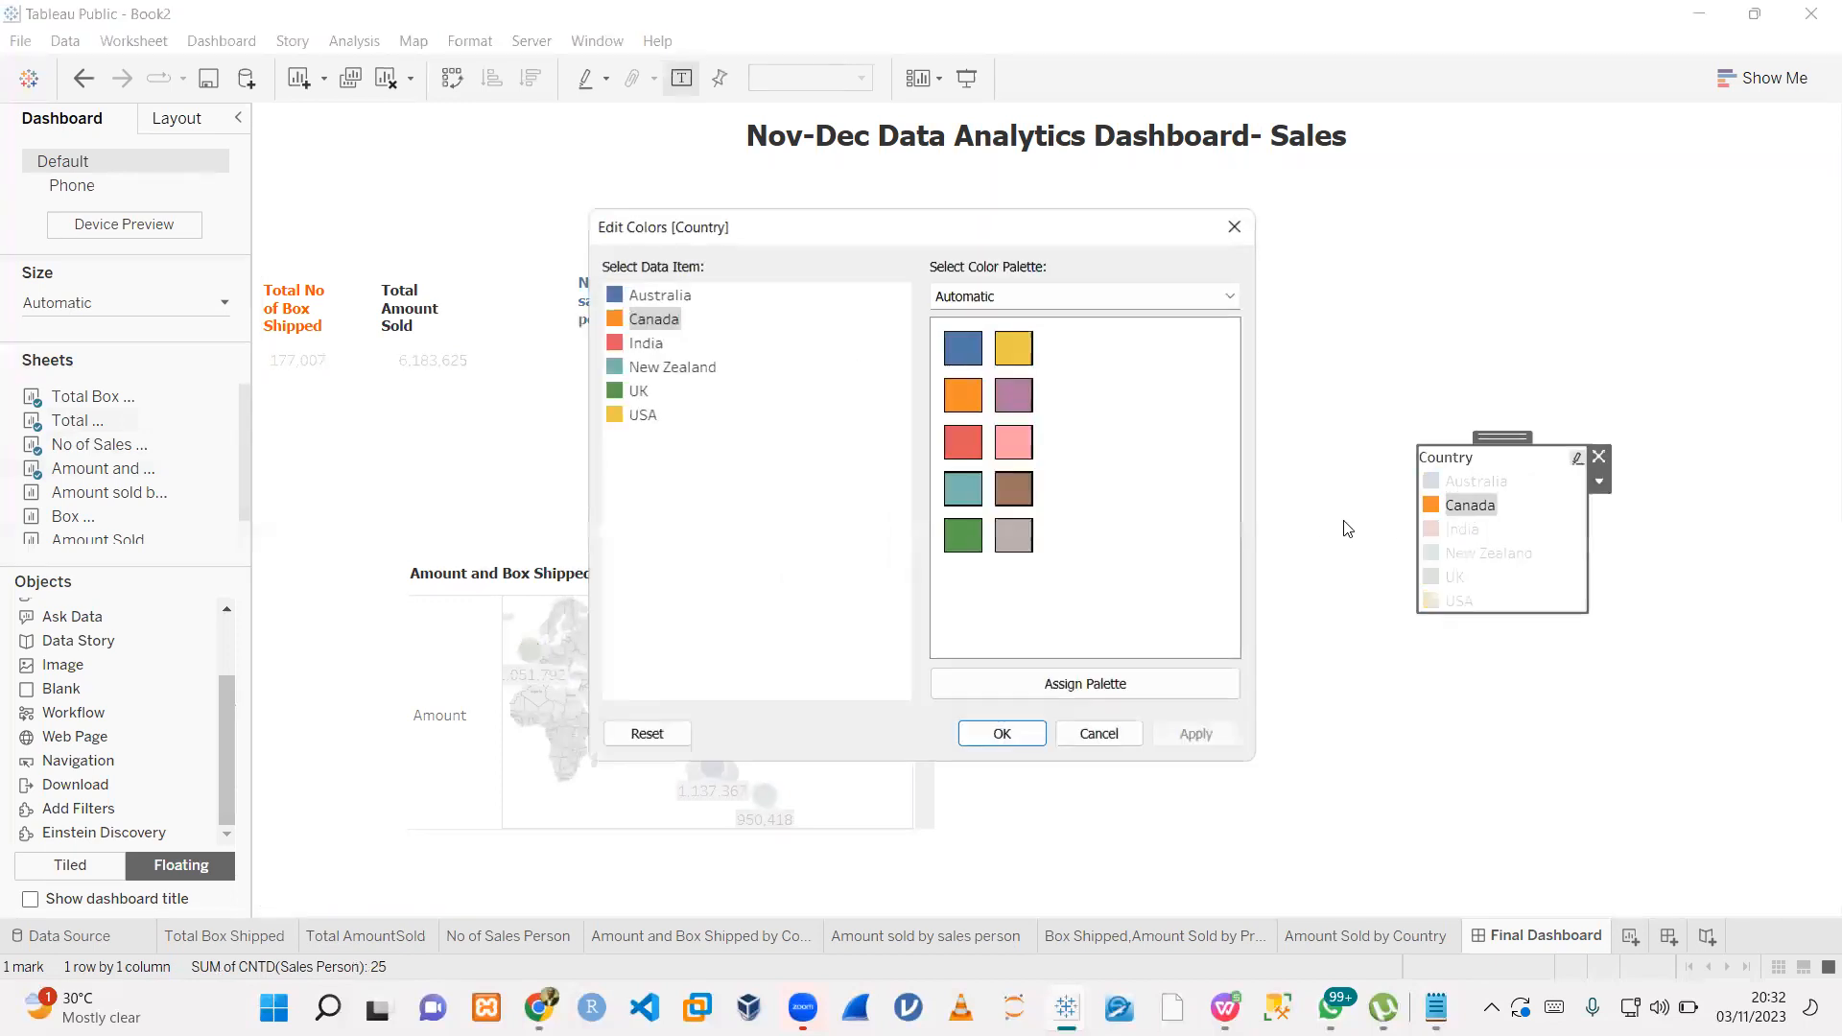
key(Escape)
- Move the Amount and Box Shipped by Country map directly below the total cards and enlarge it to show both map rows
click(816, 573)
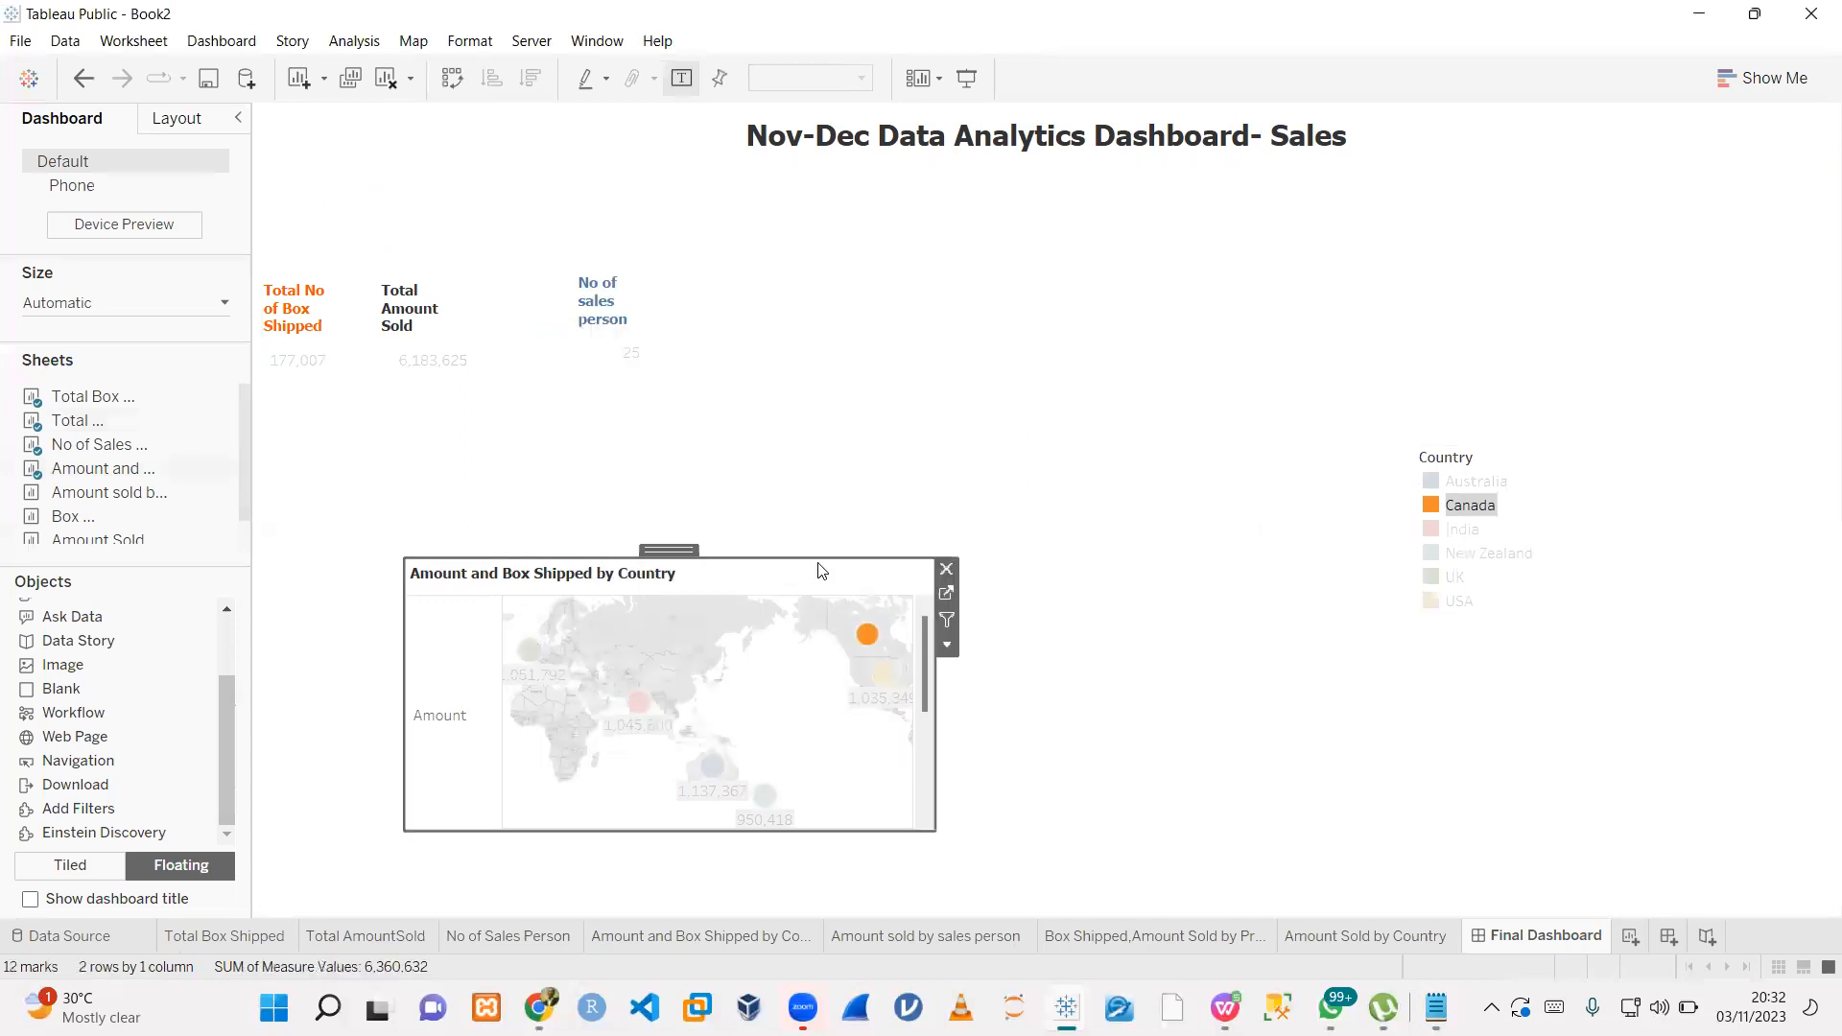
drag(670, 541, 534, 394)
drag(798, 662, 1084, 880)
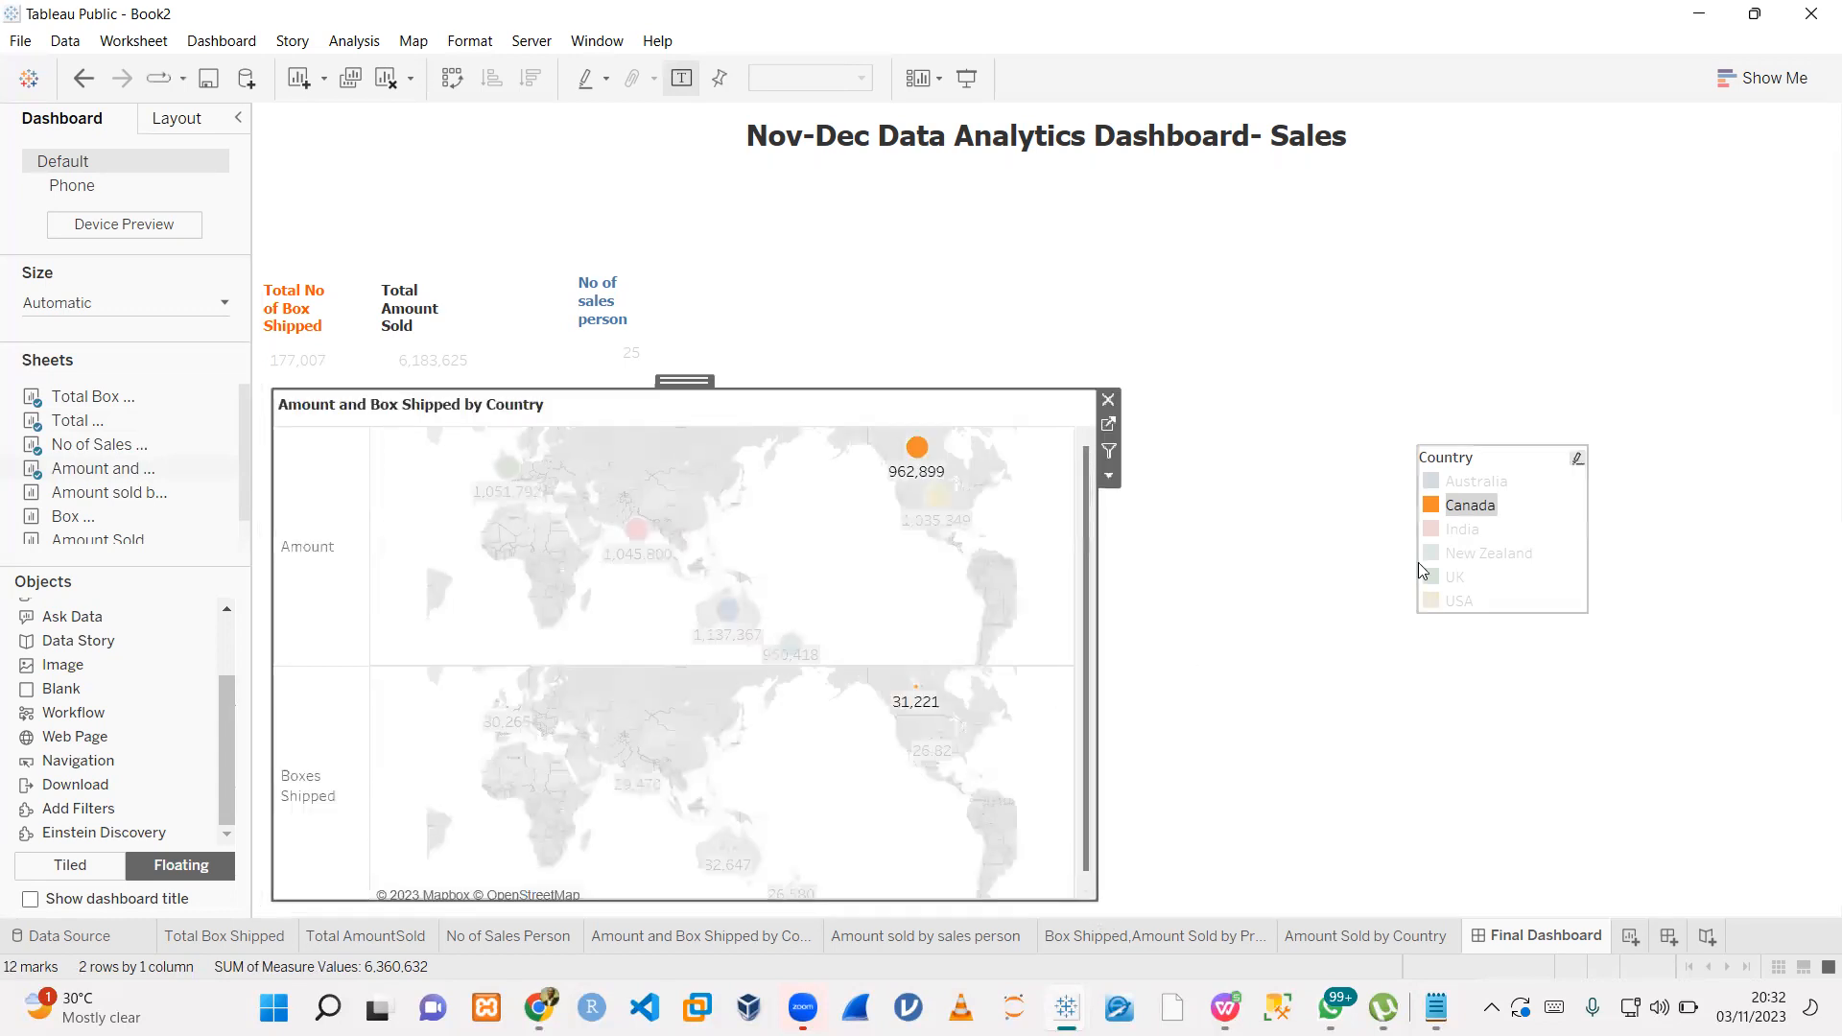
- Clear the Canada highlight in the Country legend and move the legend to the map's lower right corner
click(1333, 634)
double_click(1506, 517)
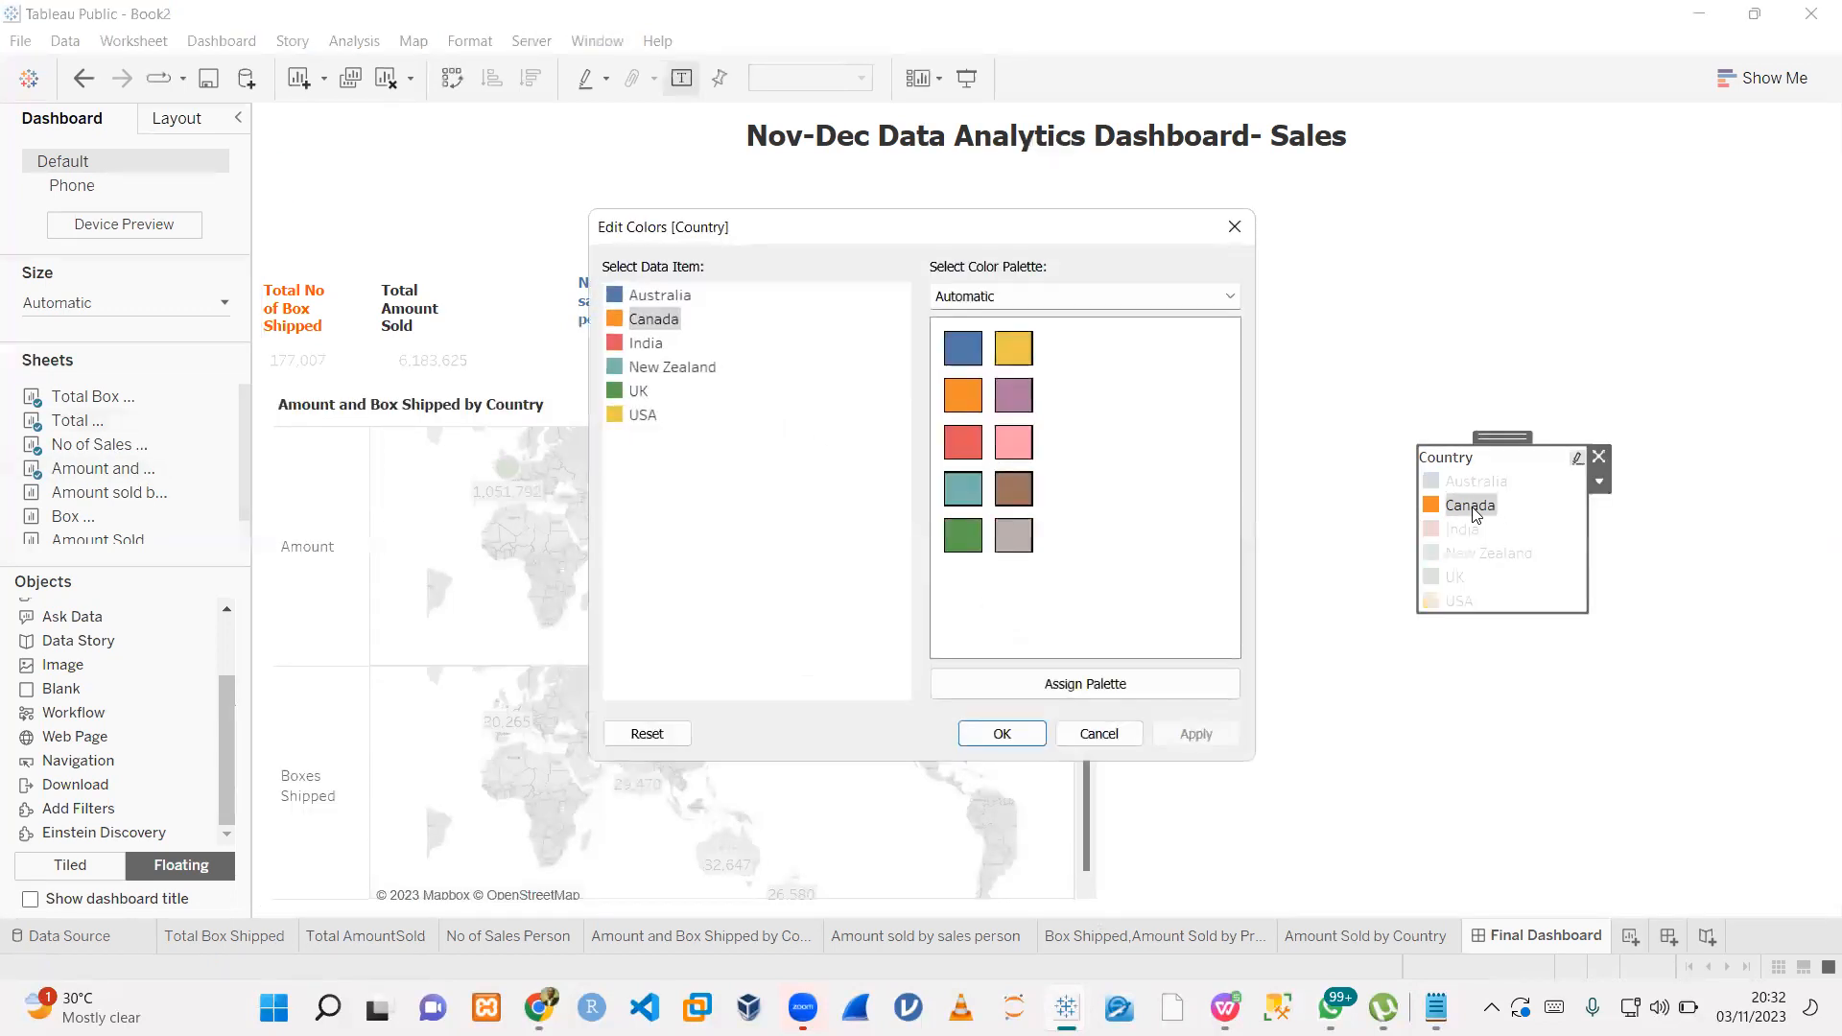
click(1465, 503)
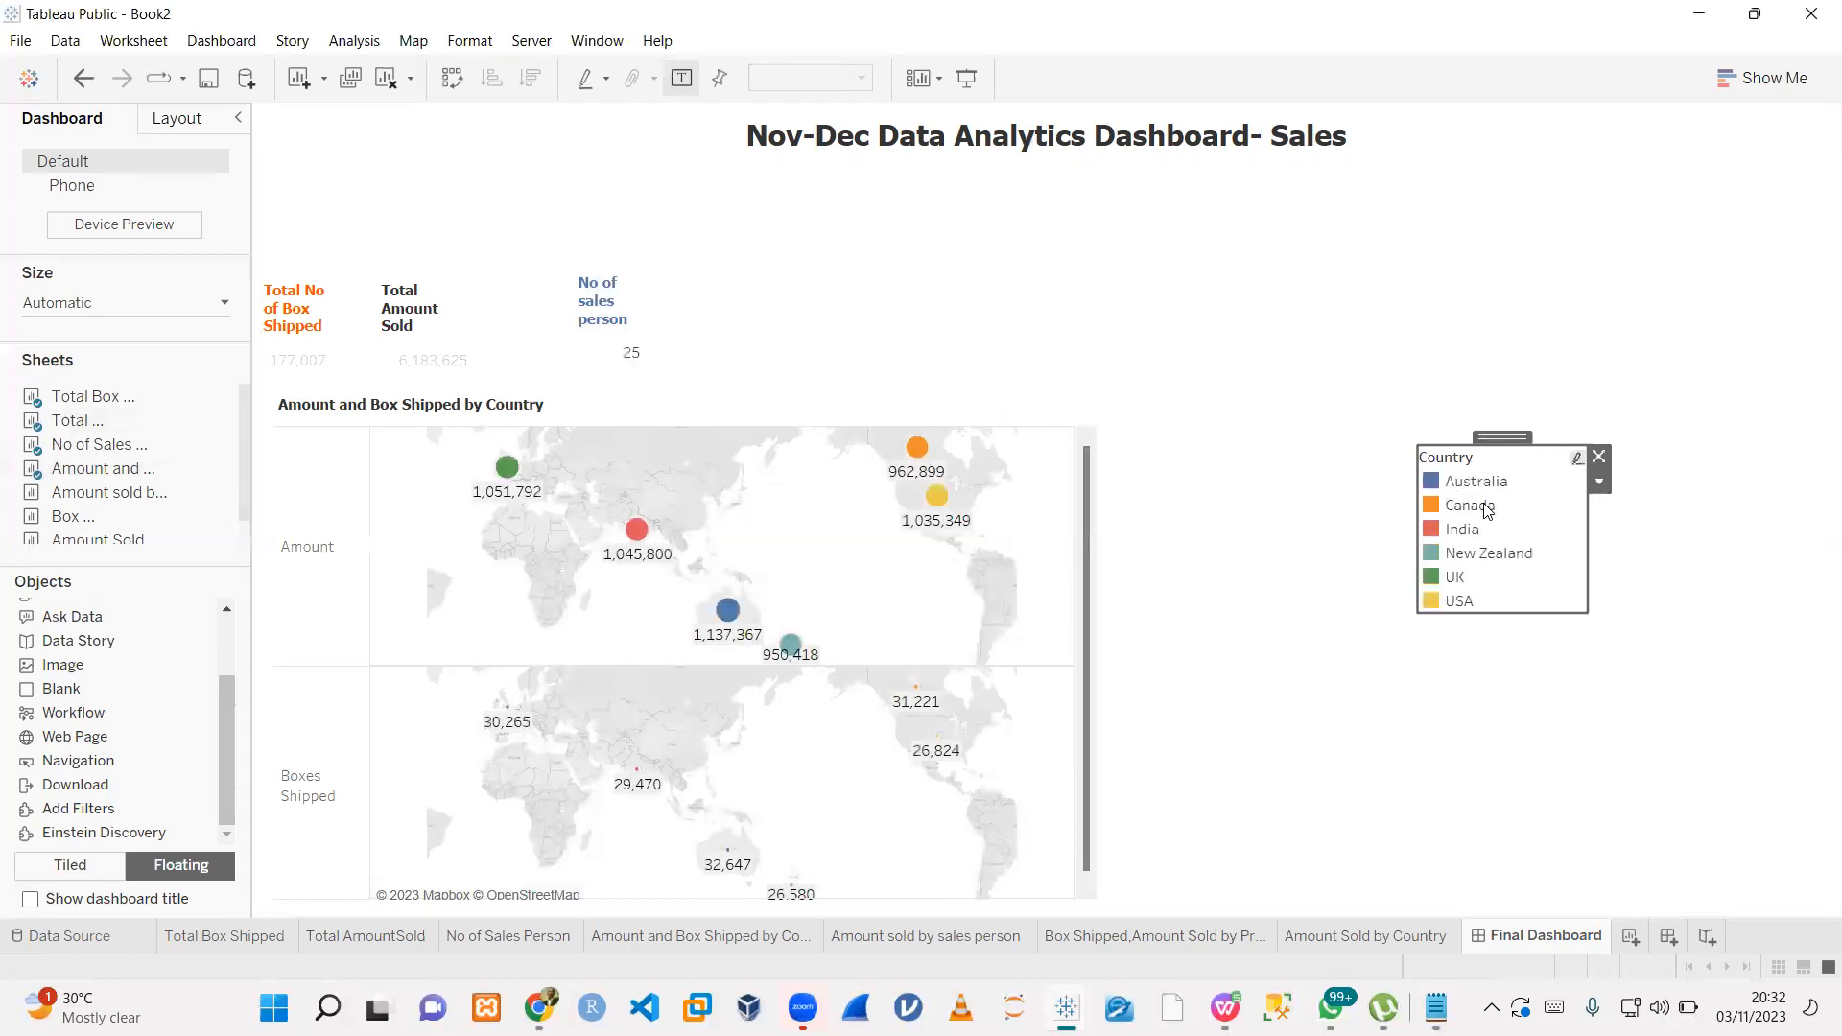
drag(1503, 437, 1107, 733)
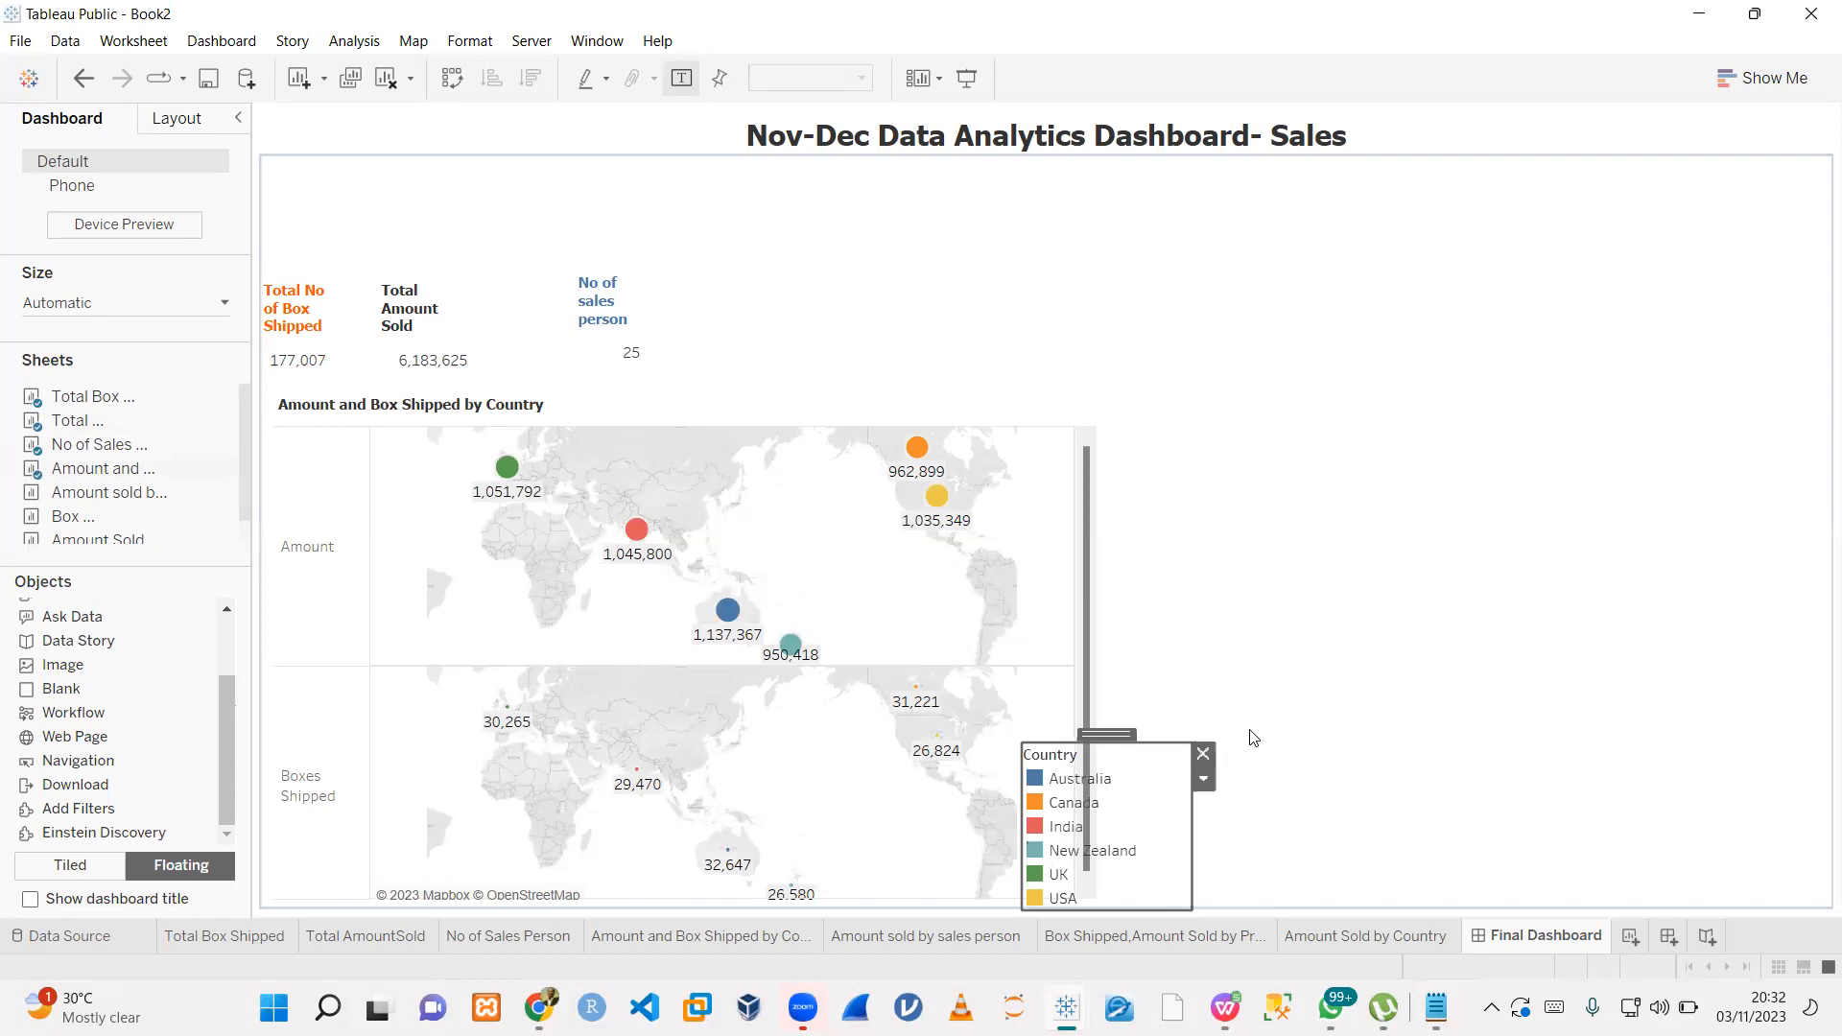
click(1315, 707)
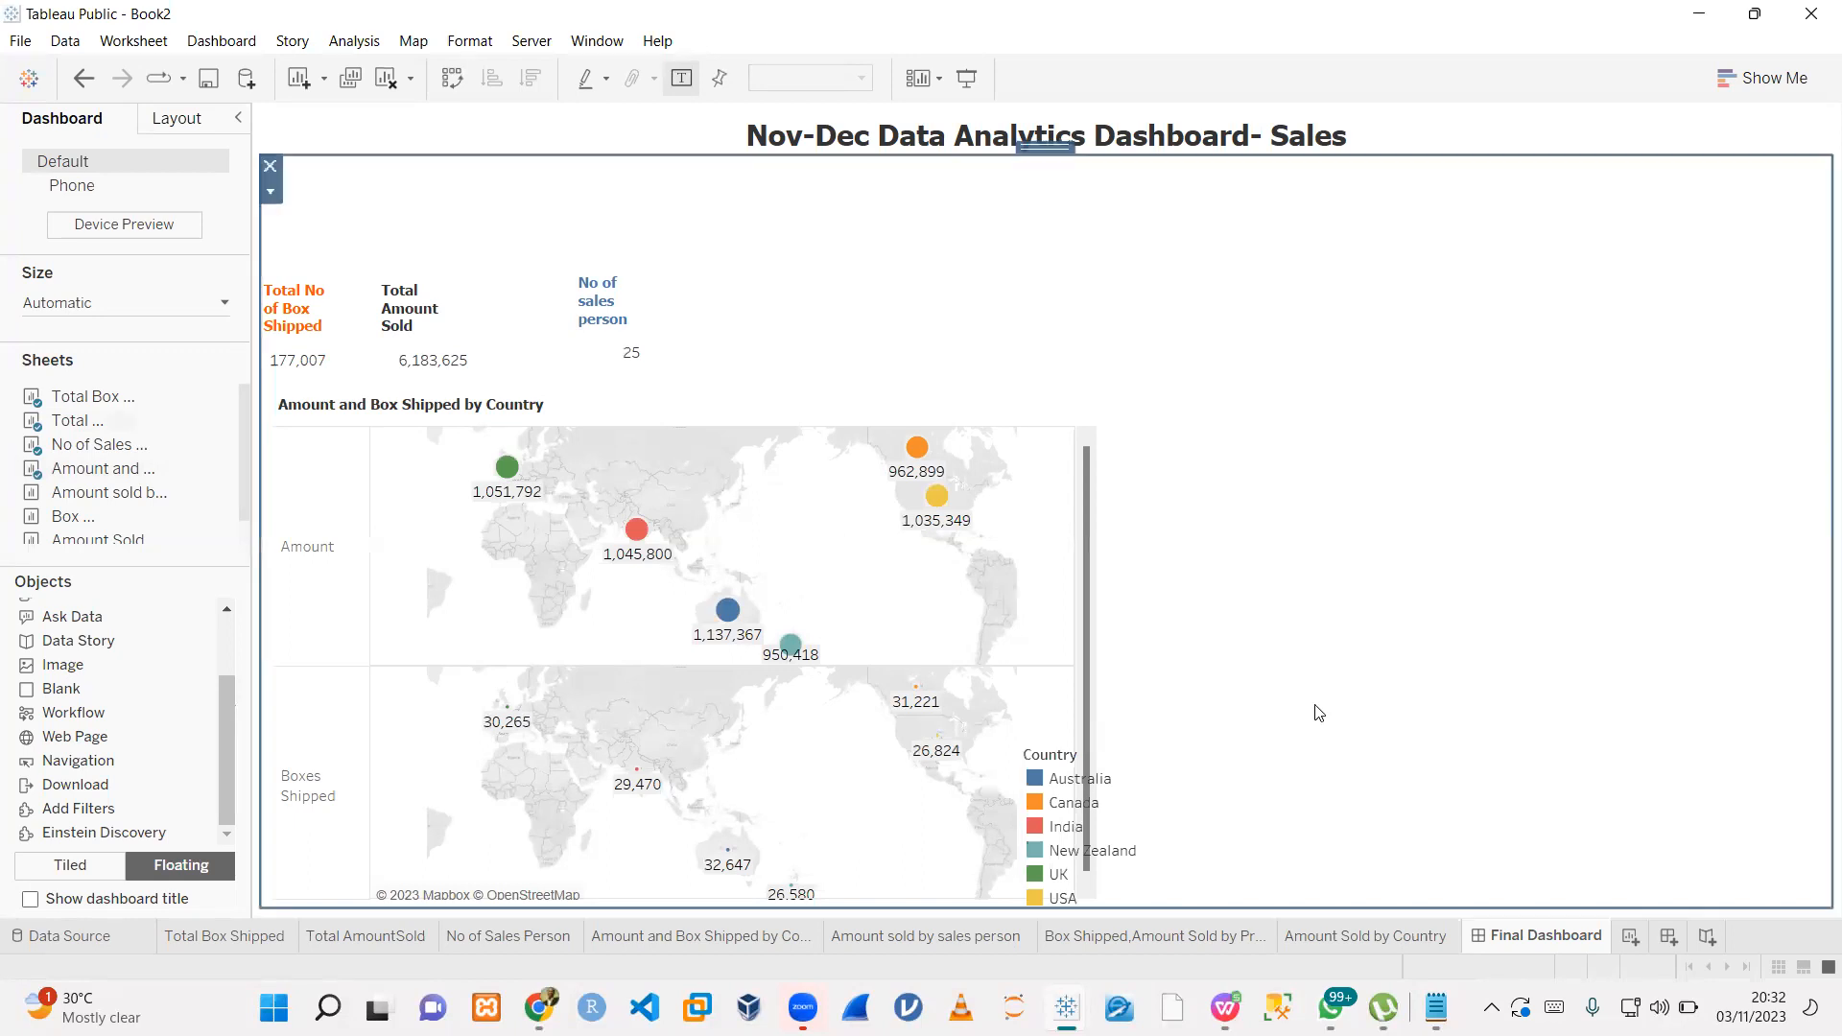
- Add the Amount sold by sales person treemap to the dashboard's upper right and move its Sales Person legend to the treemap's right edge
double_click(78, 499)
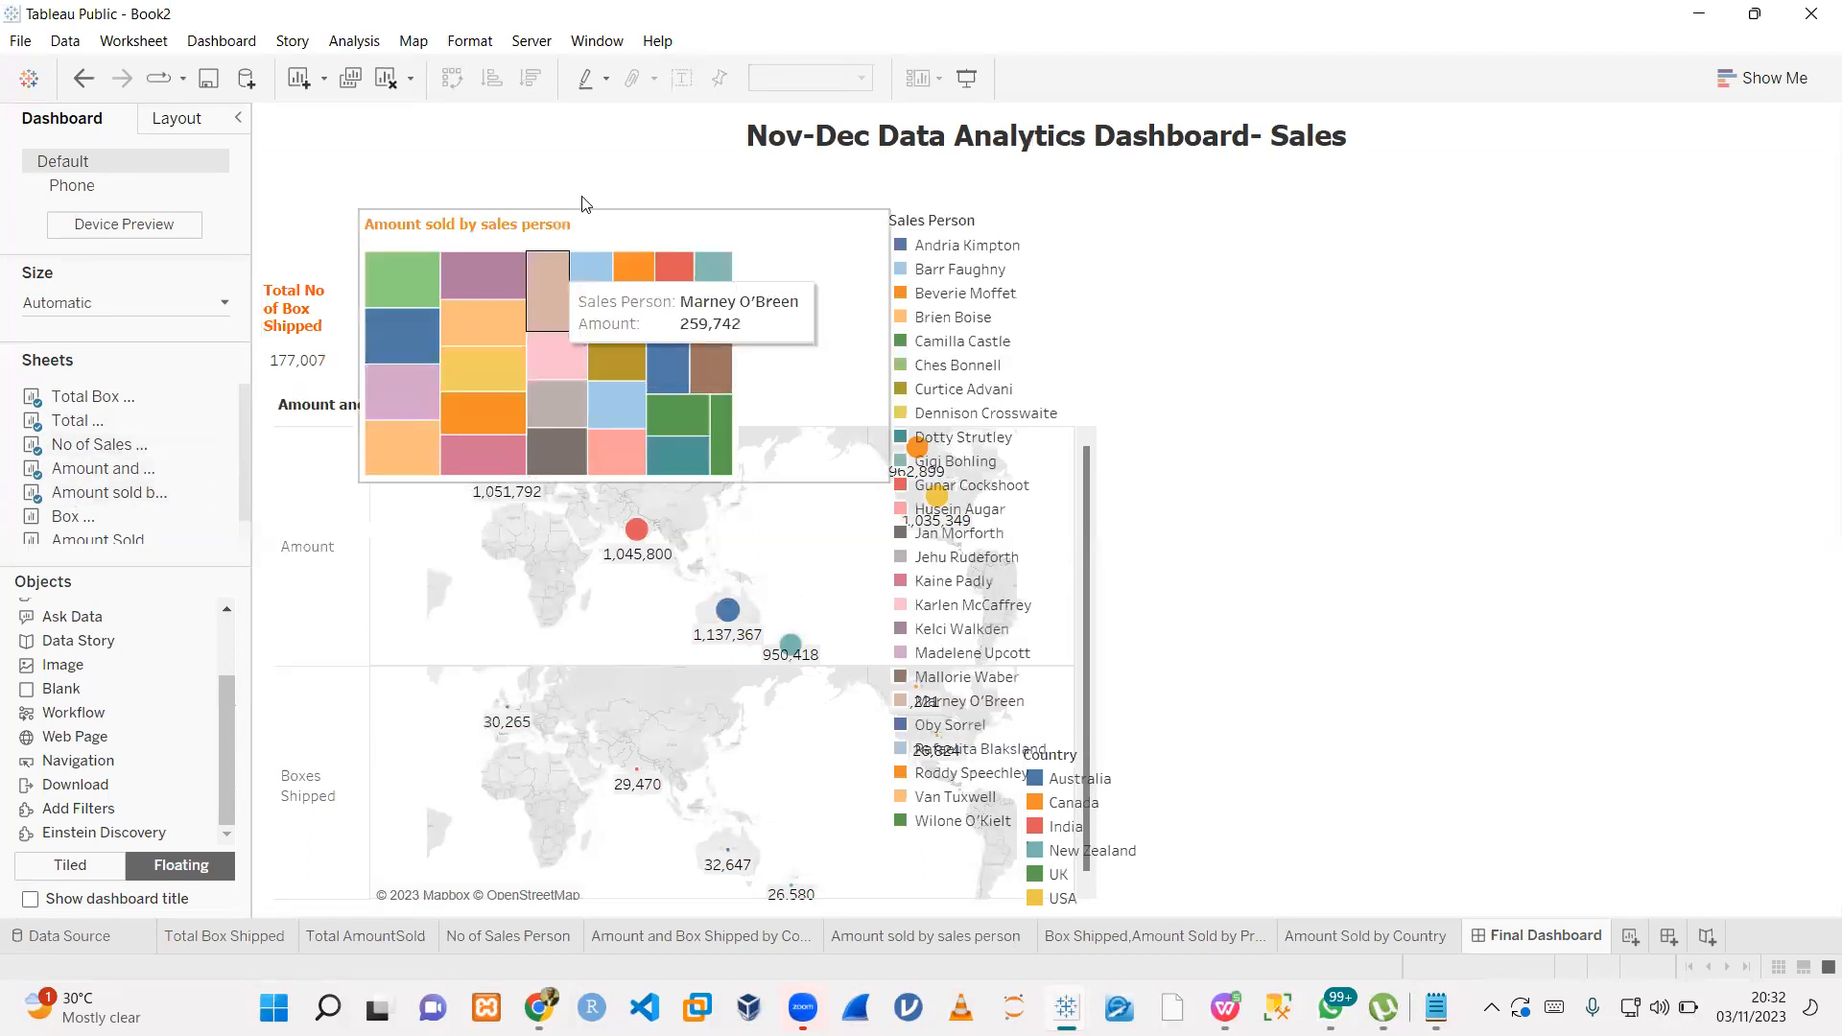
drag(595, 231, 1392, 219)
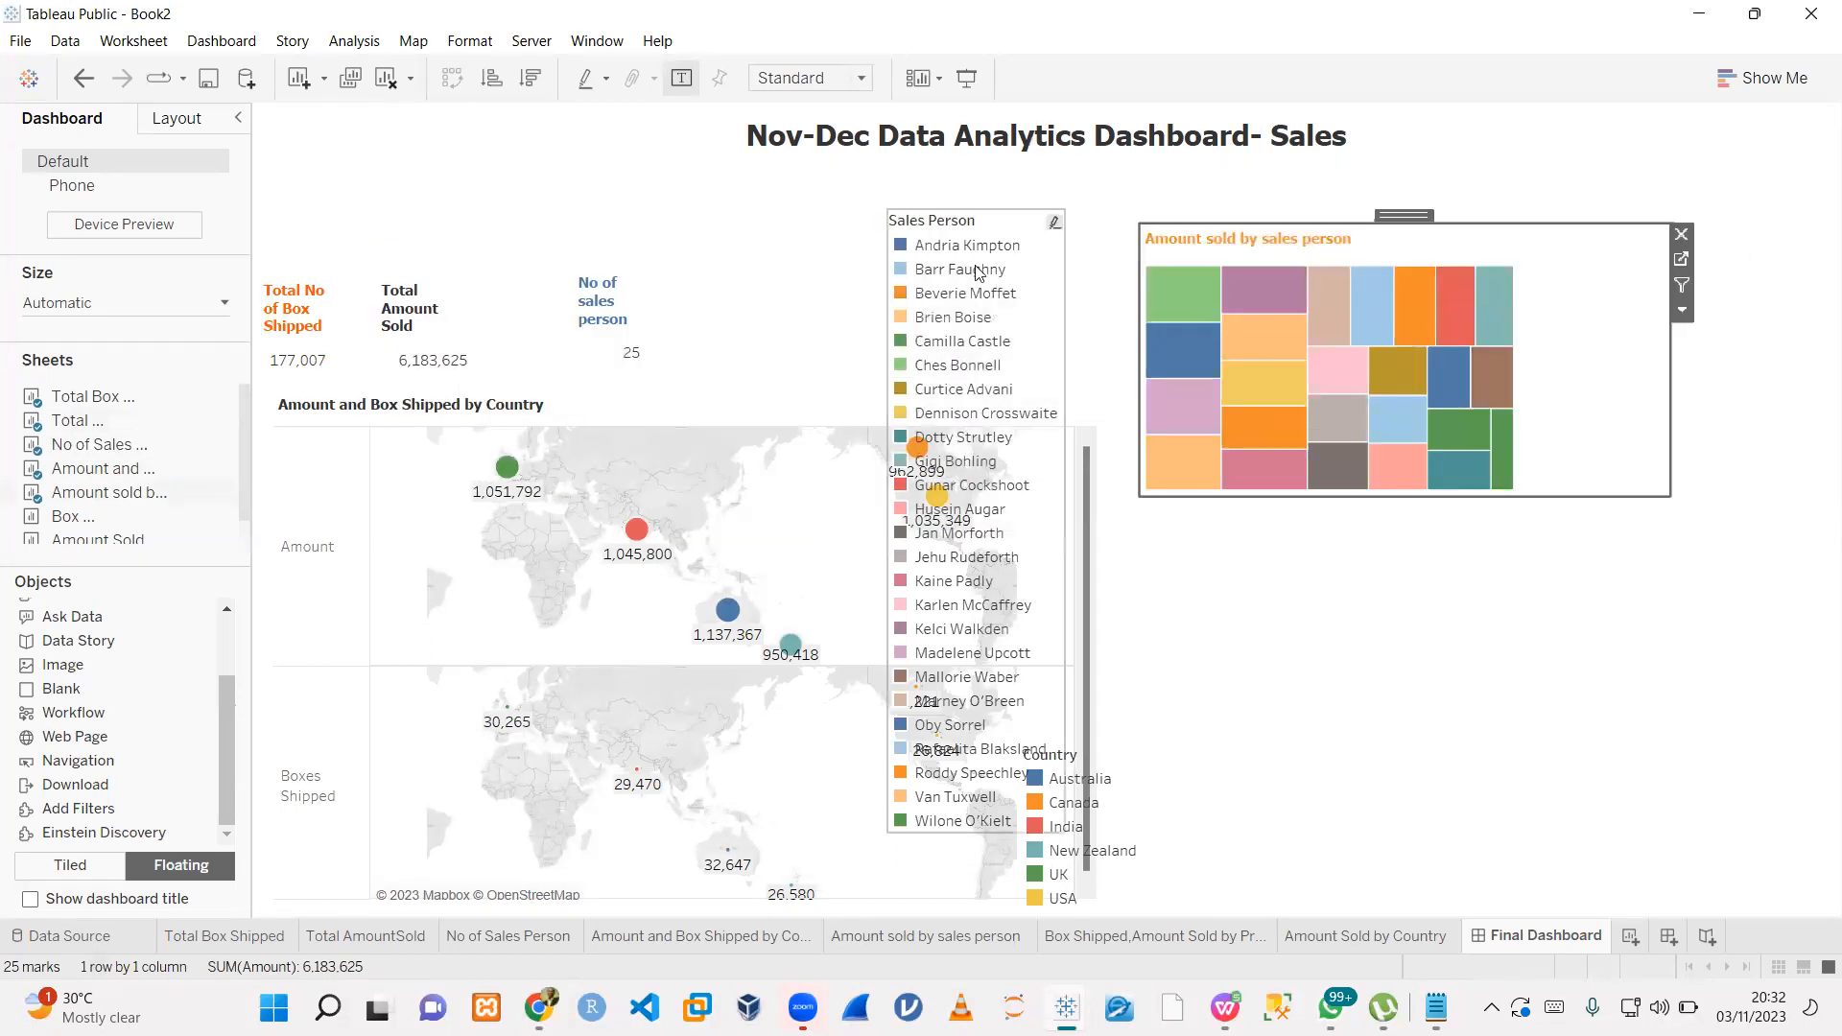
drag(981, 221, 1616, 215)
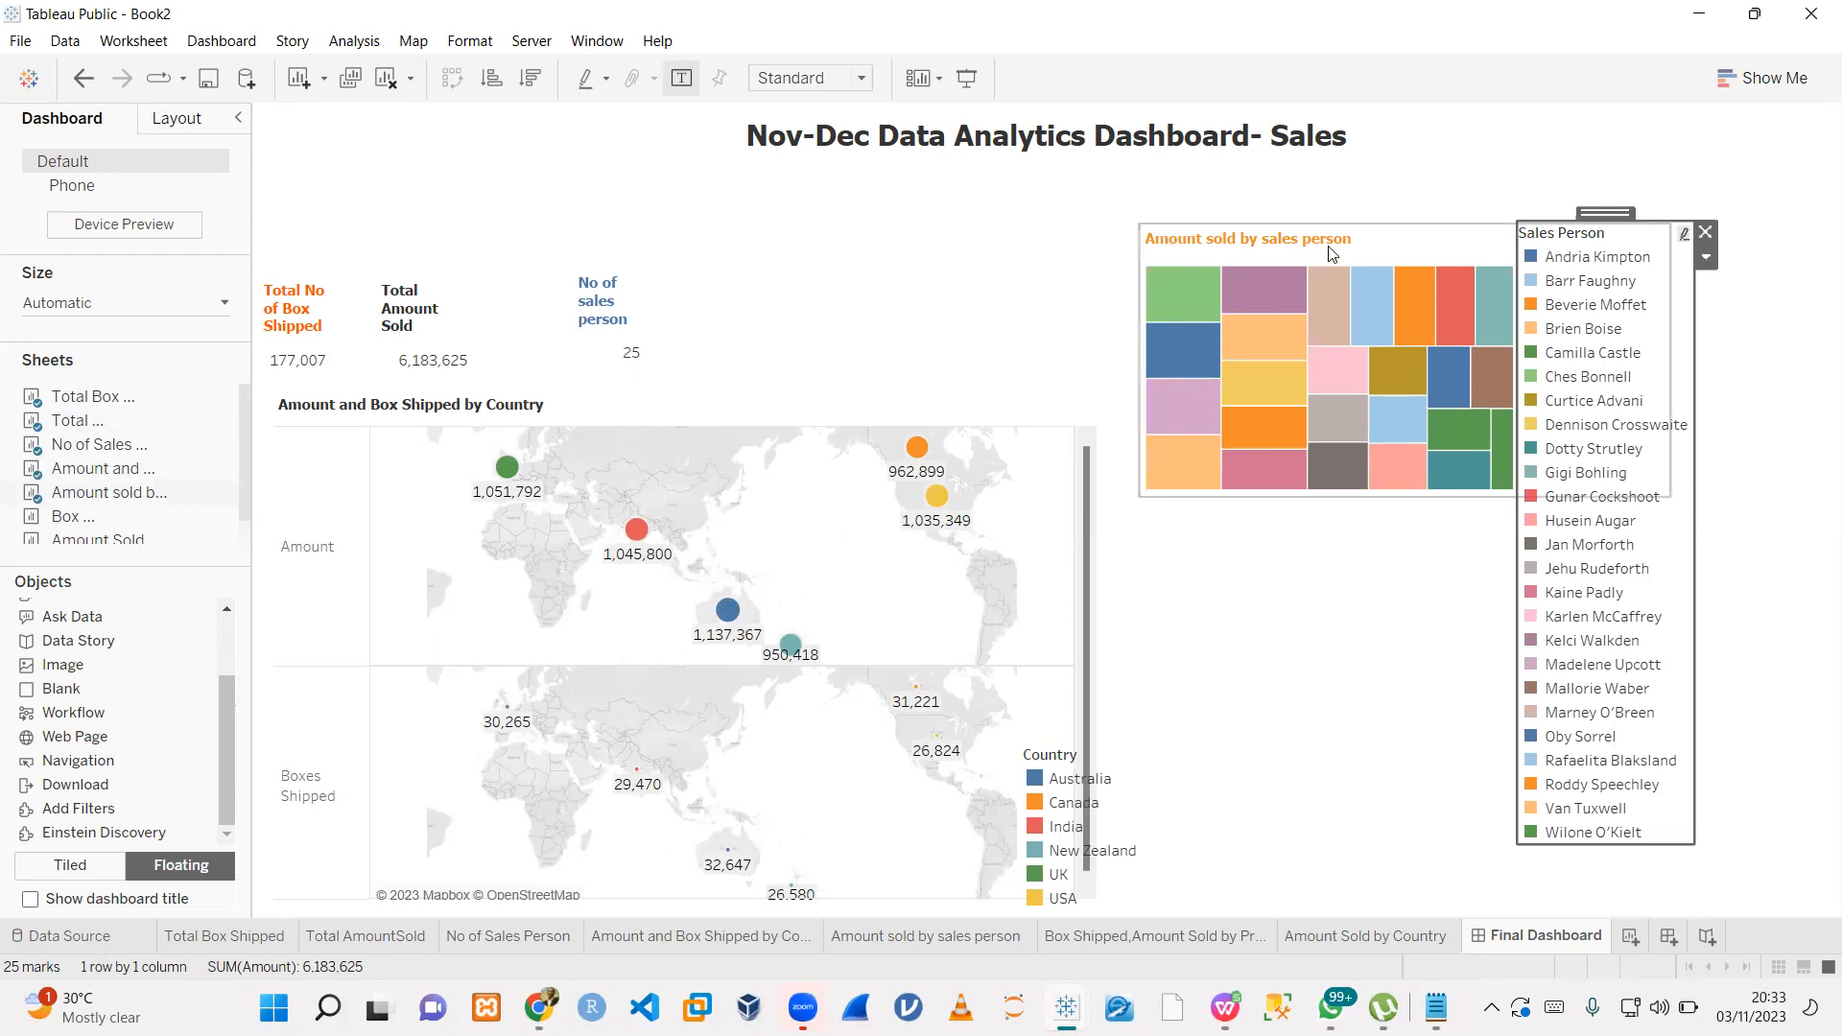
- Open the Amount sold by sales person worksheet and inspect the amounts of the largest treemap blocks
click(955, 938)
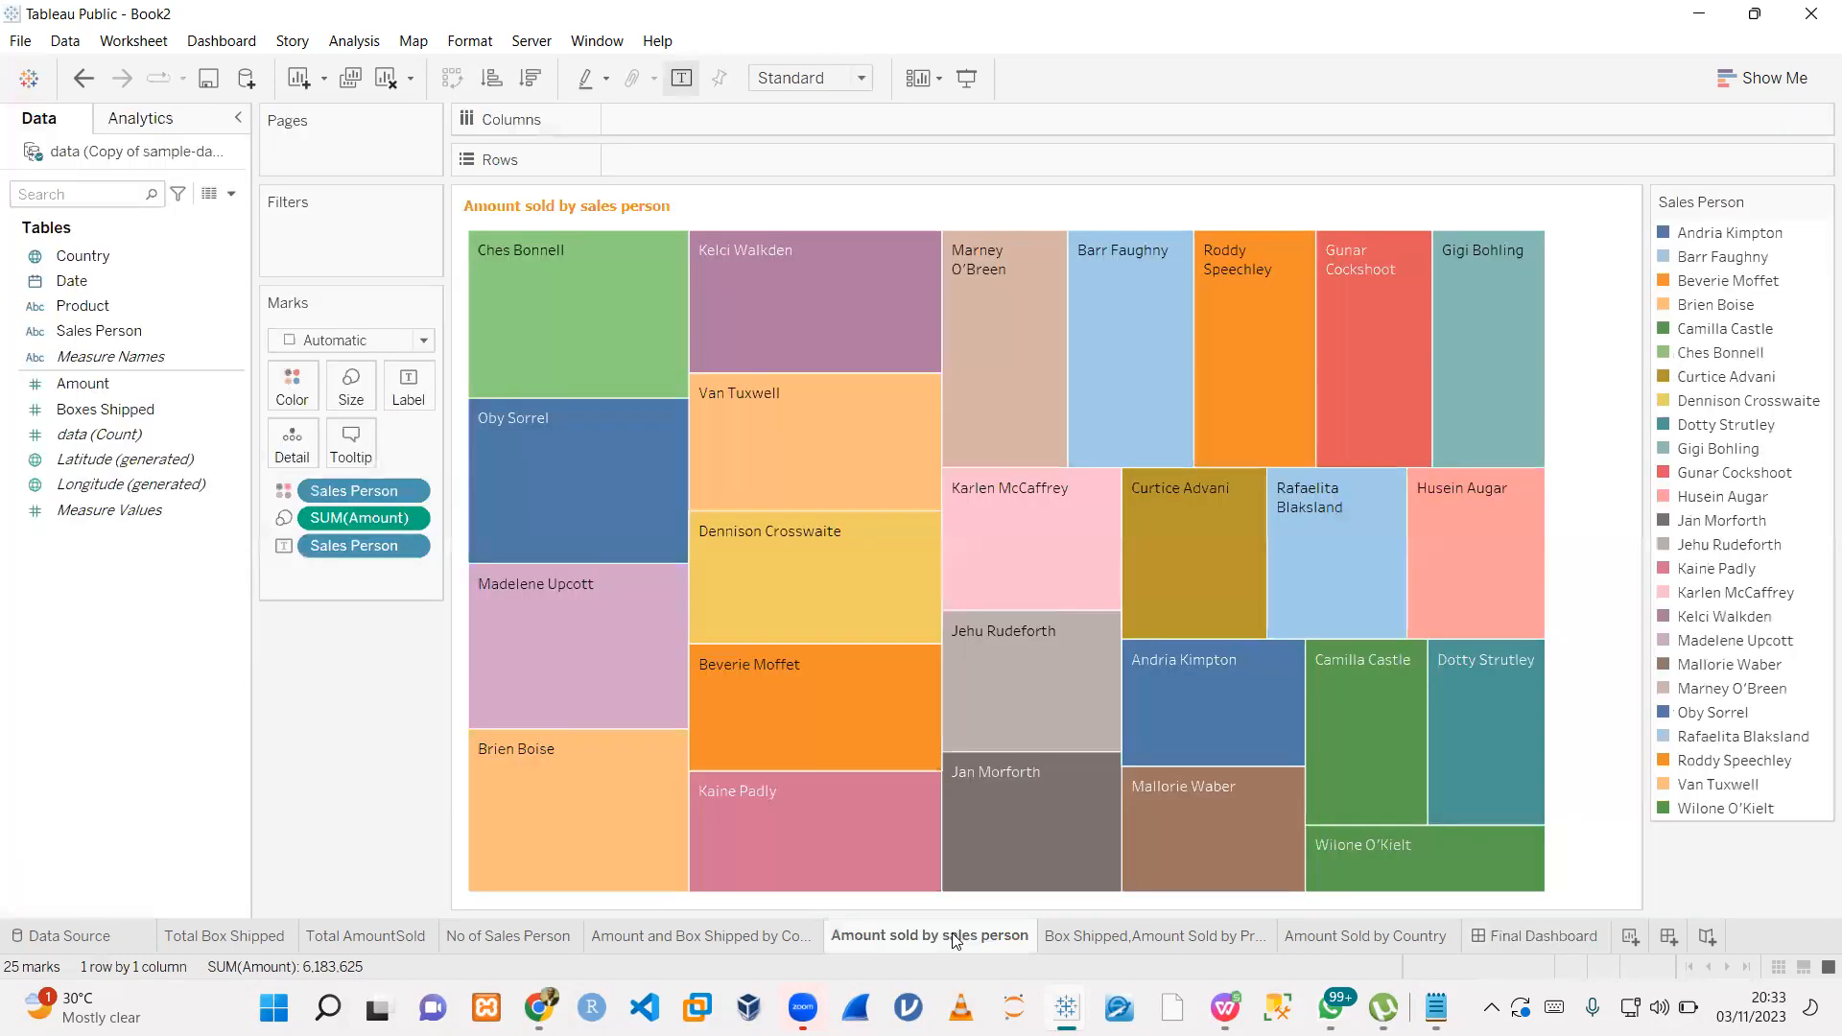
mouse_move(508, 346)
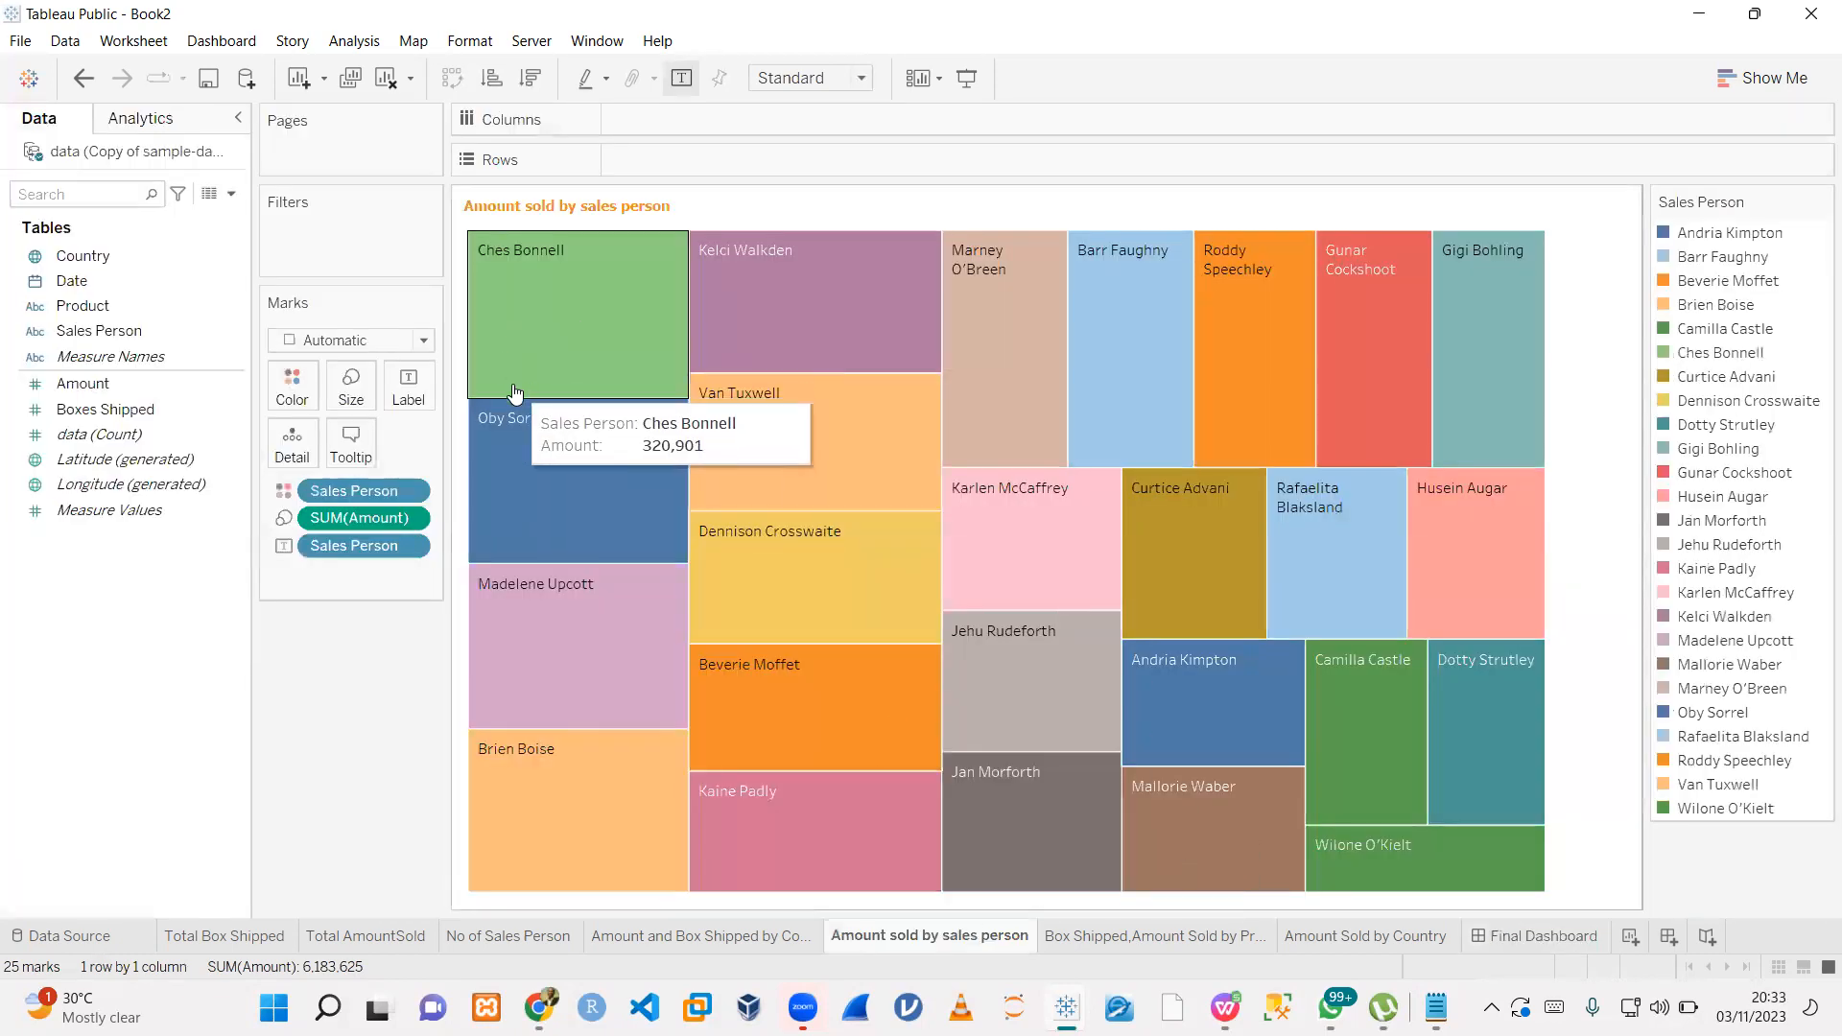
mouse_move(508, 415)
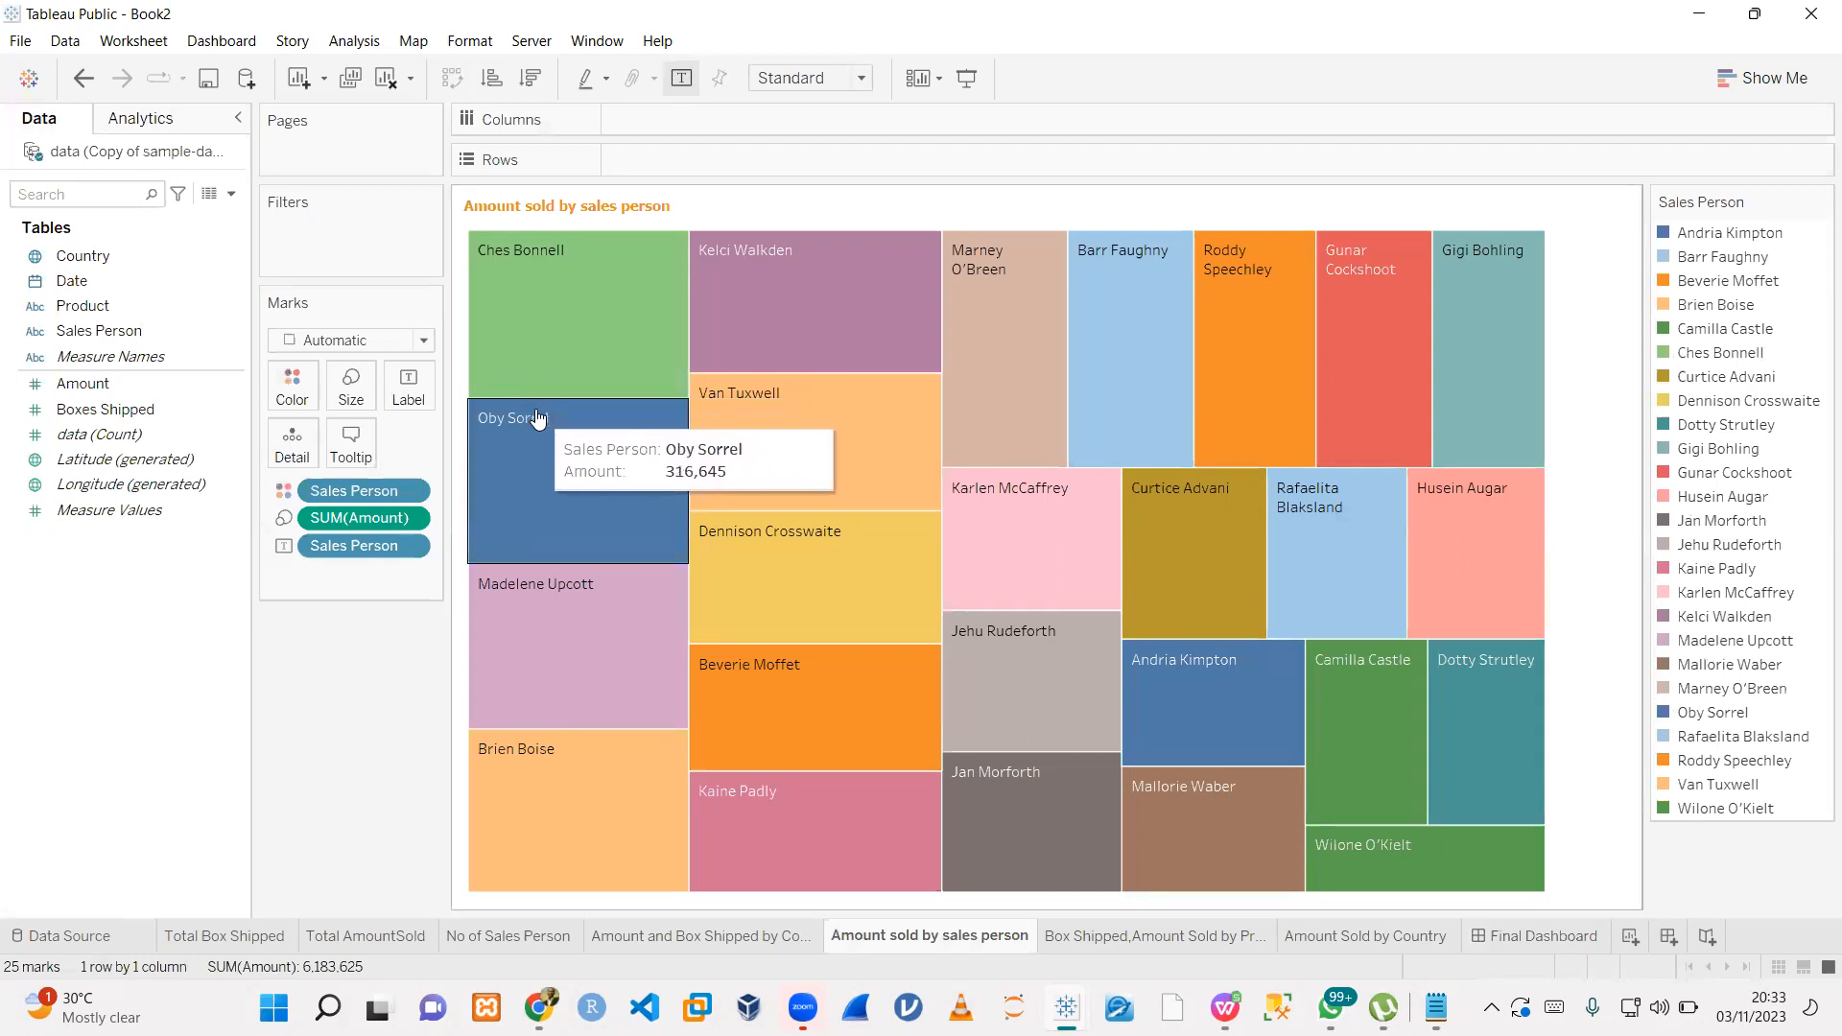
mouse_move(768, 319)
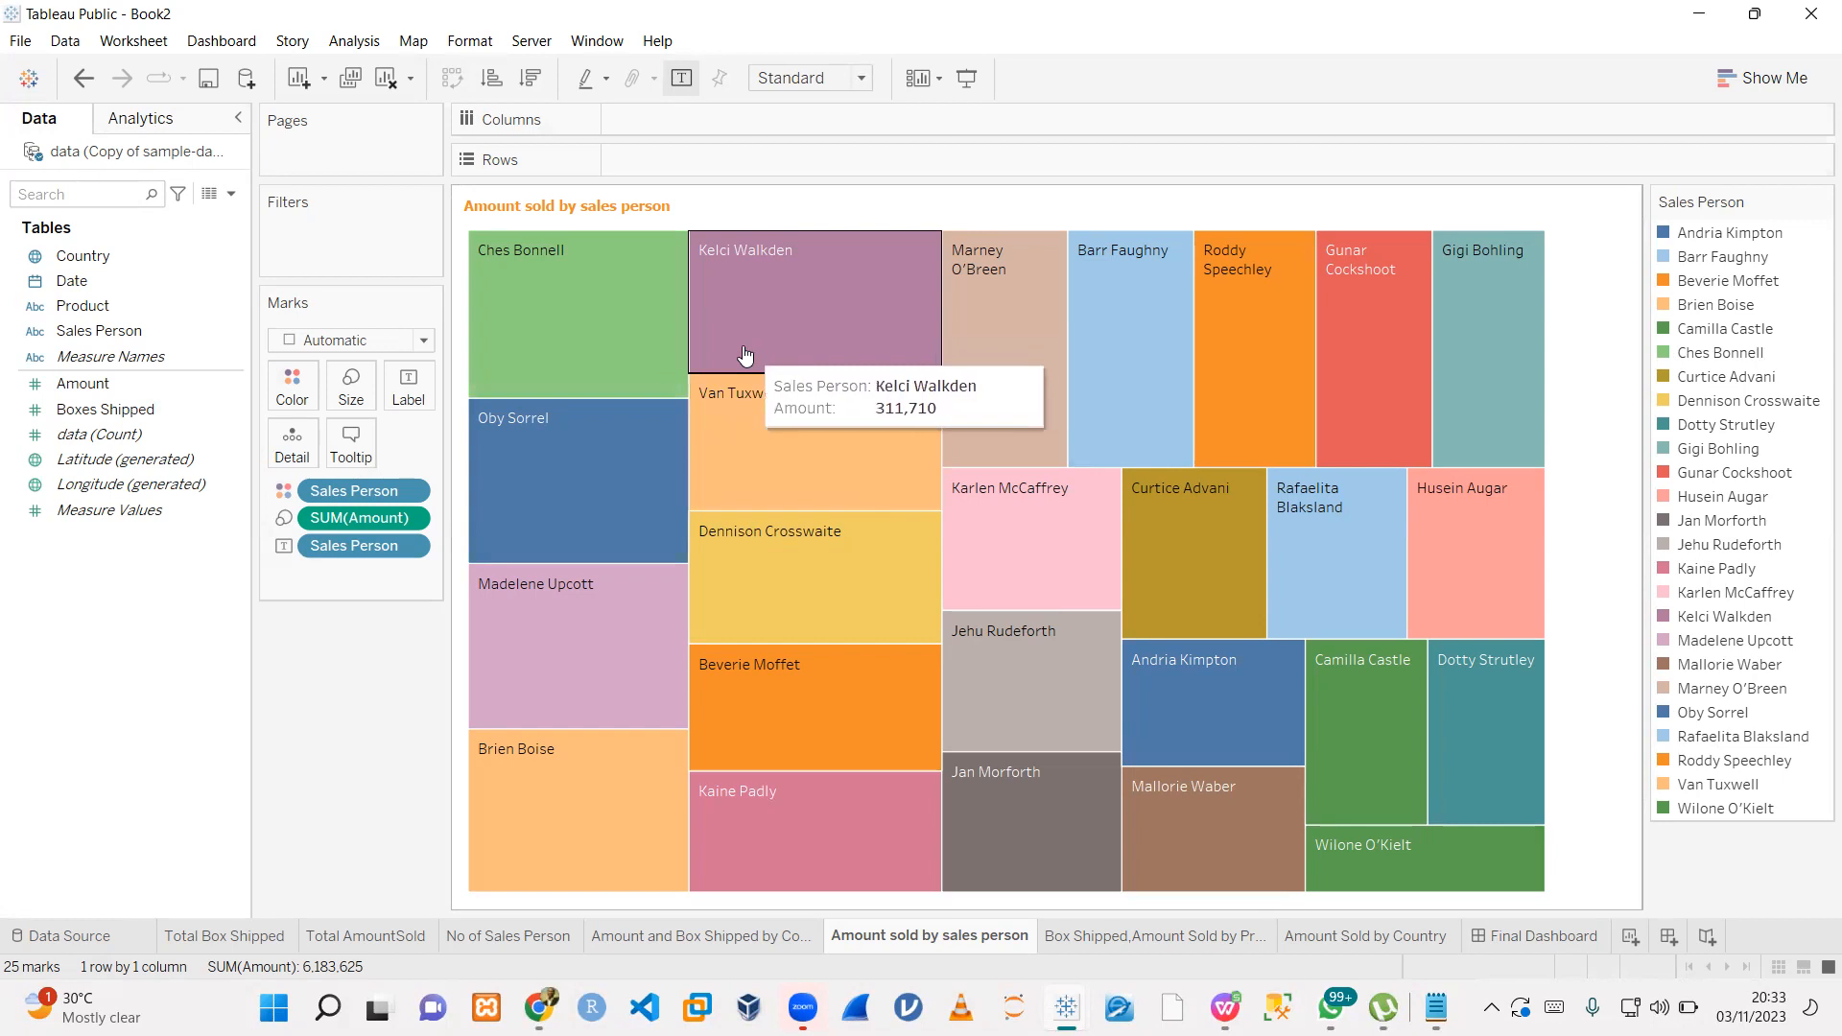
click(407, 386)
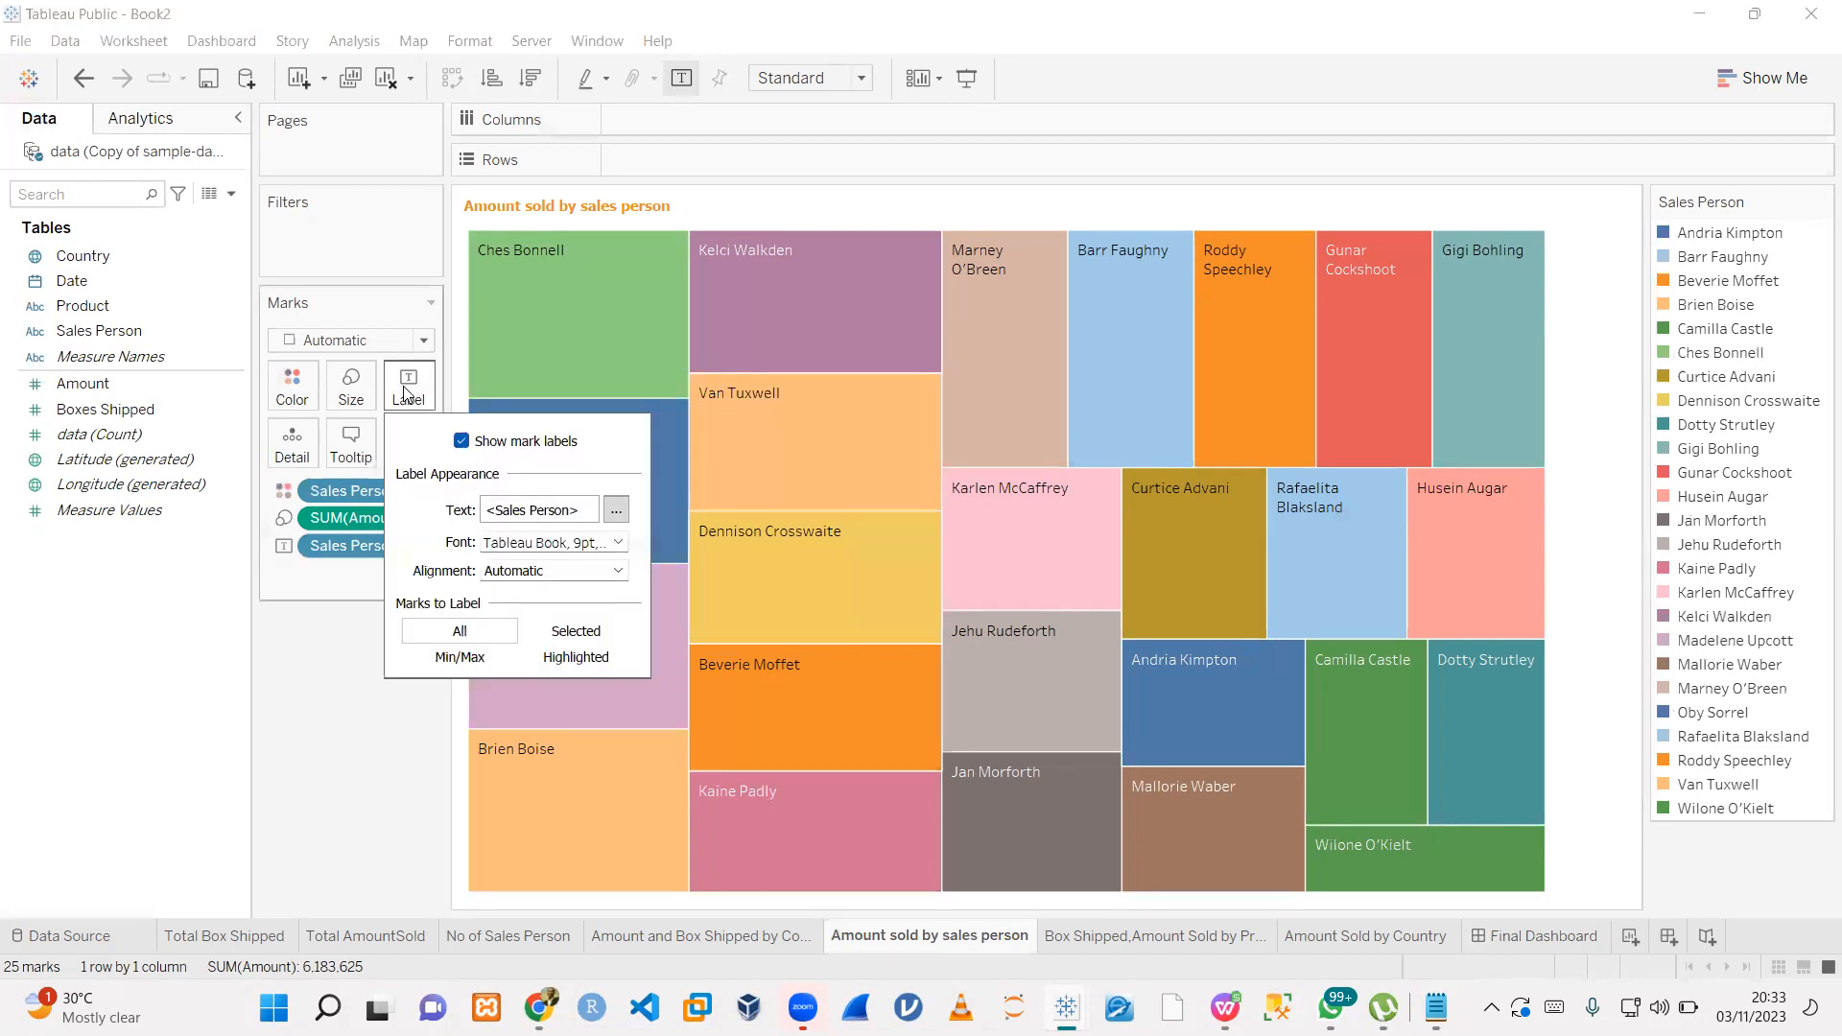
click(461, 442)
click(461, 442)
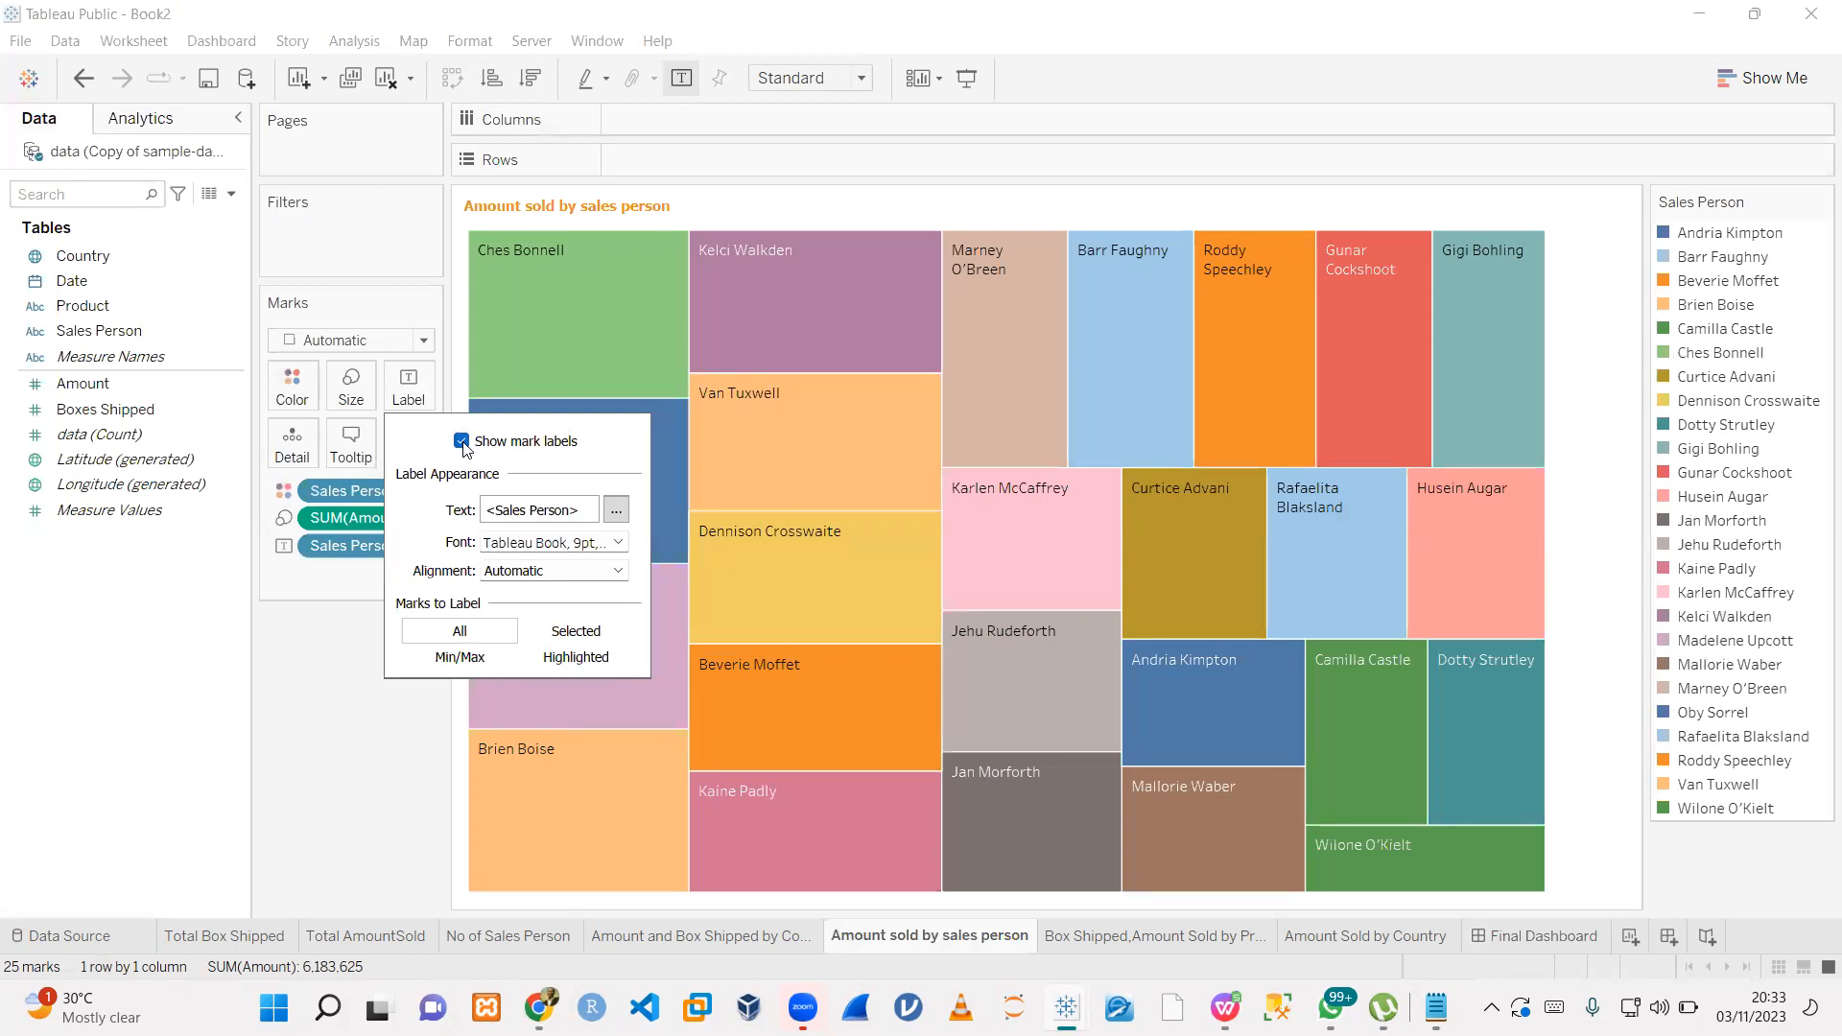
click(462, 442)
click(462, 443)
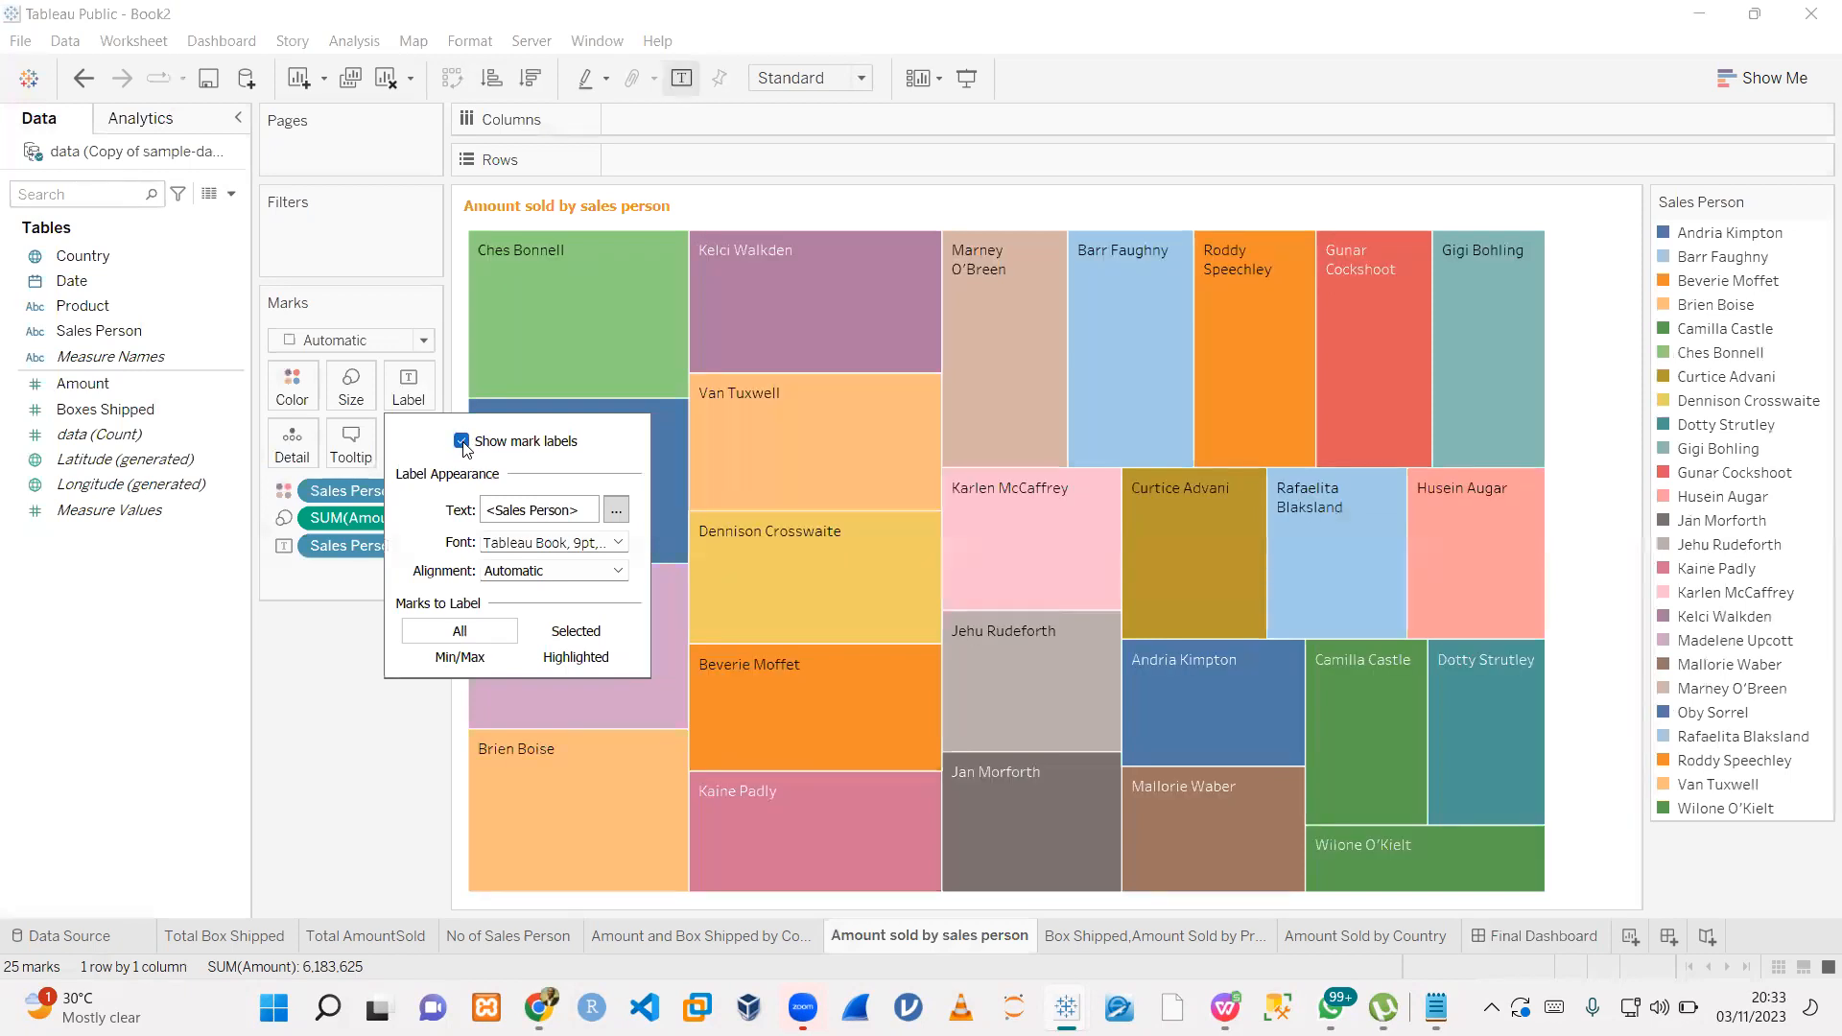
click(285, 713)
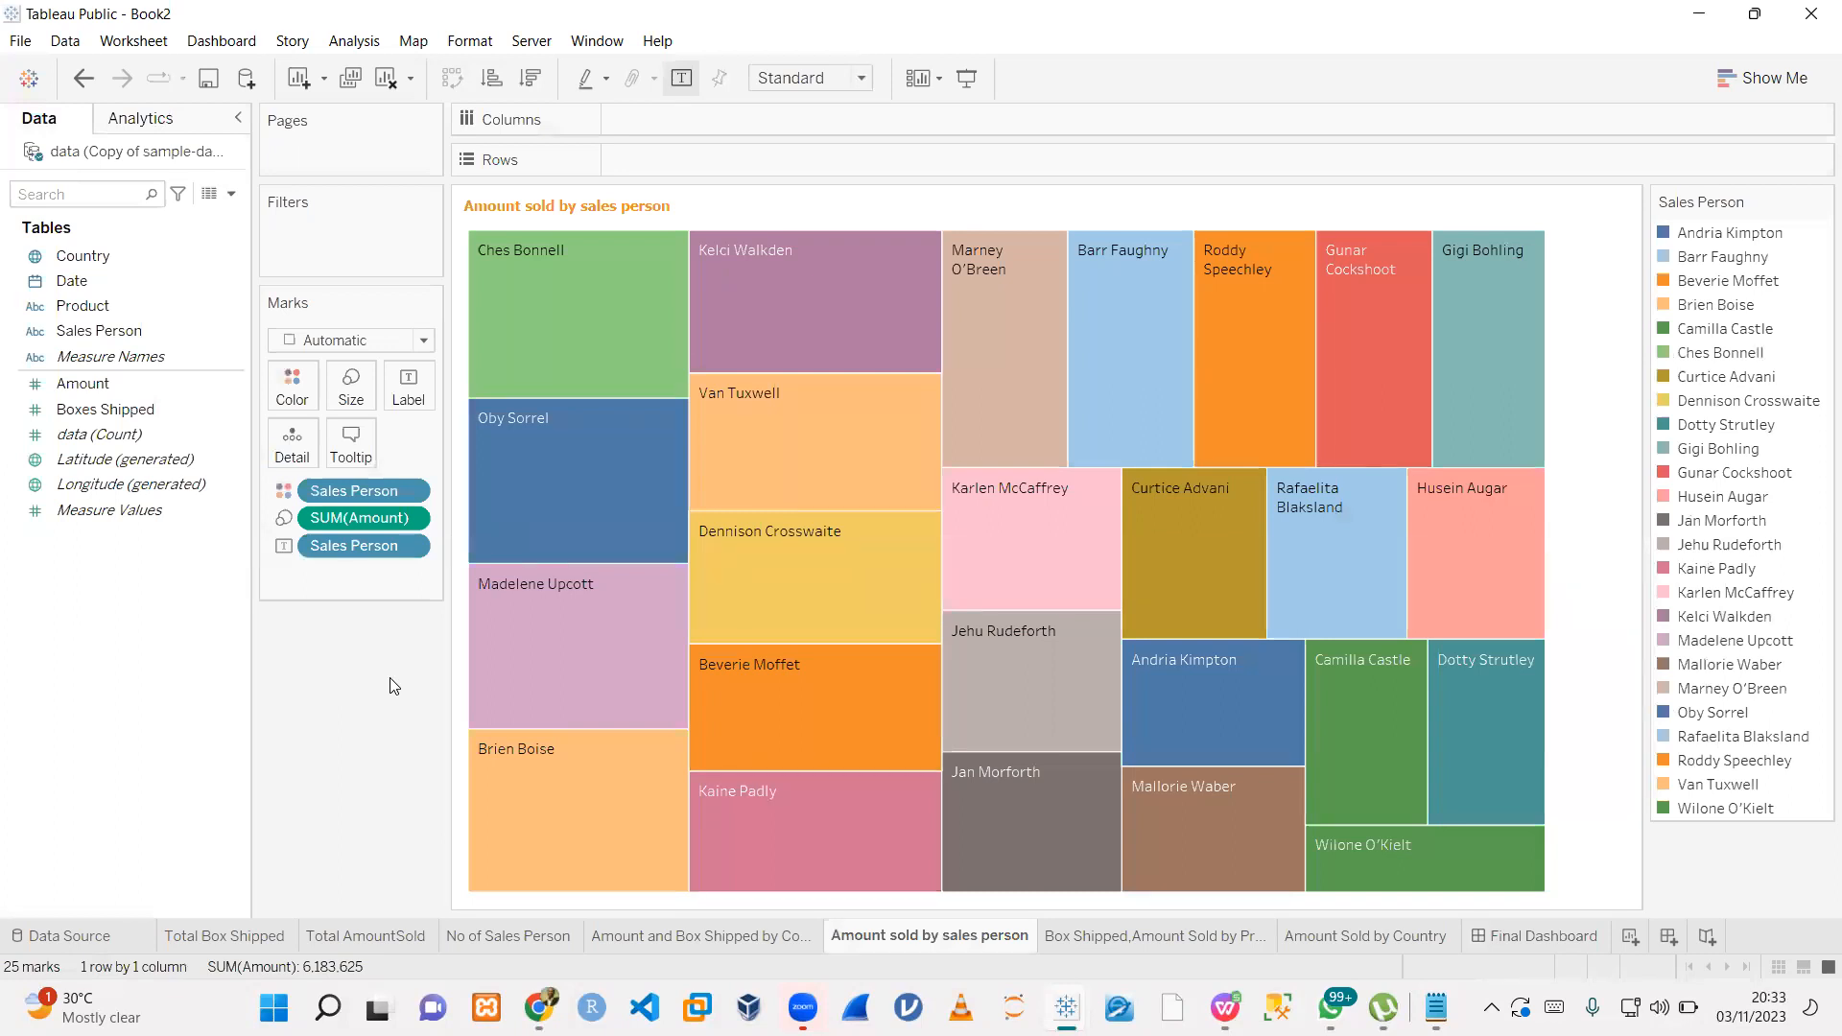
- Try presenting the amounts per sales person as a text table instead of a treemap
mouse_move(626, 342)
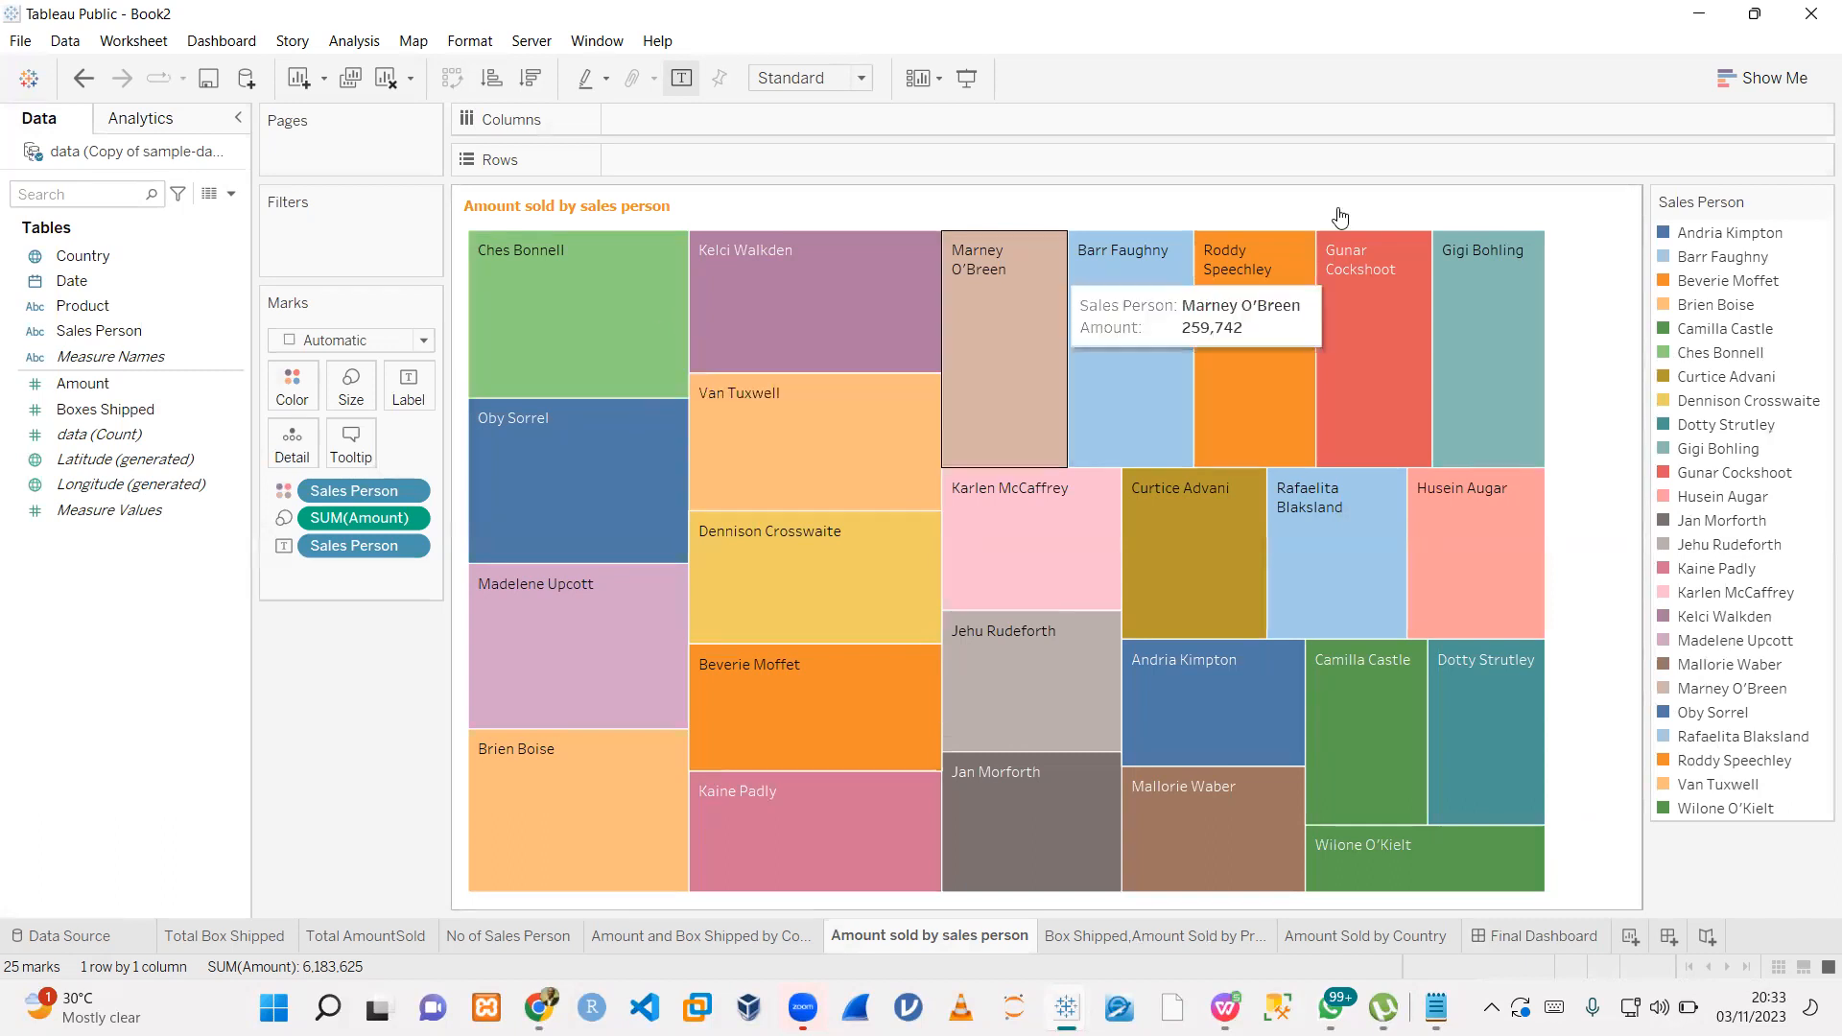
click(1738, 79)
click(1639, 150)
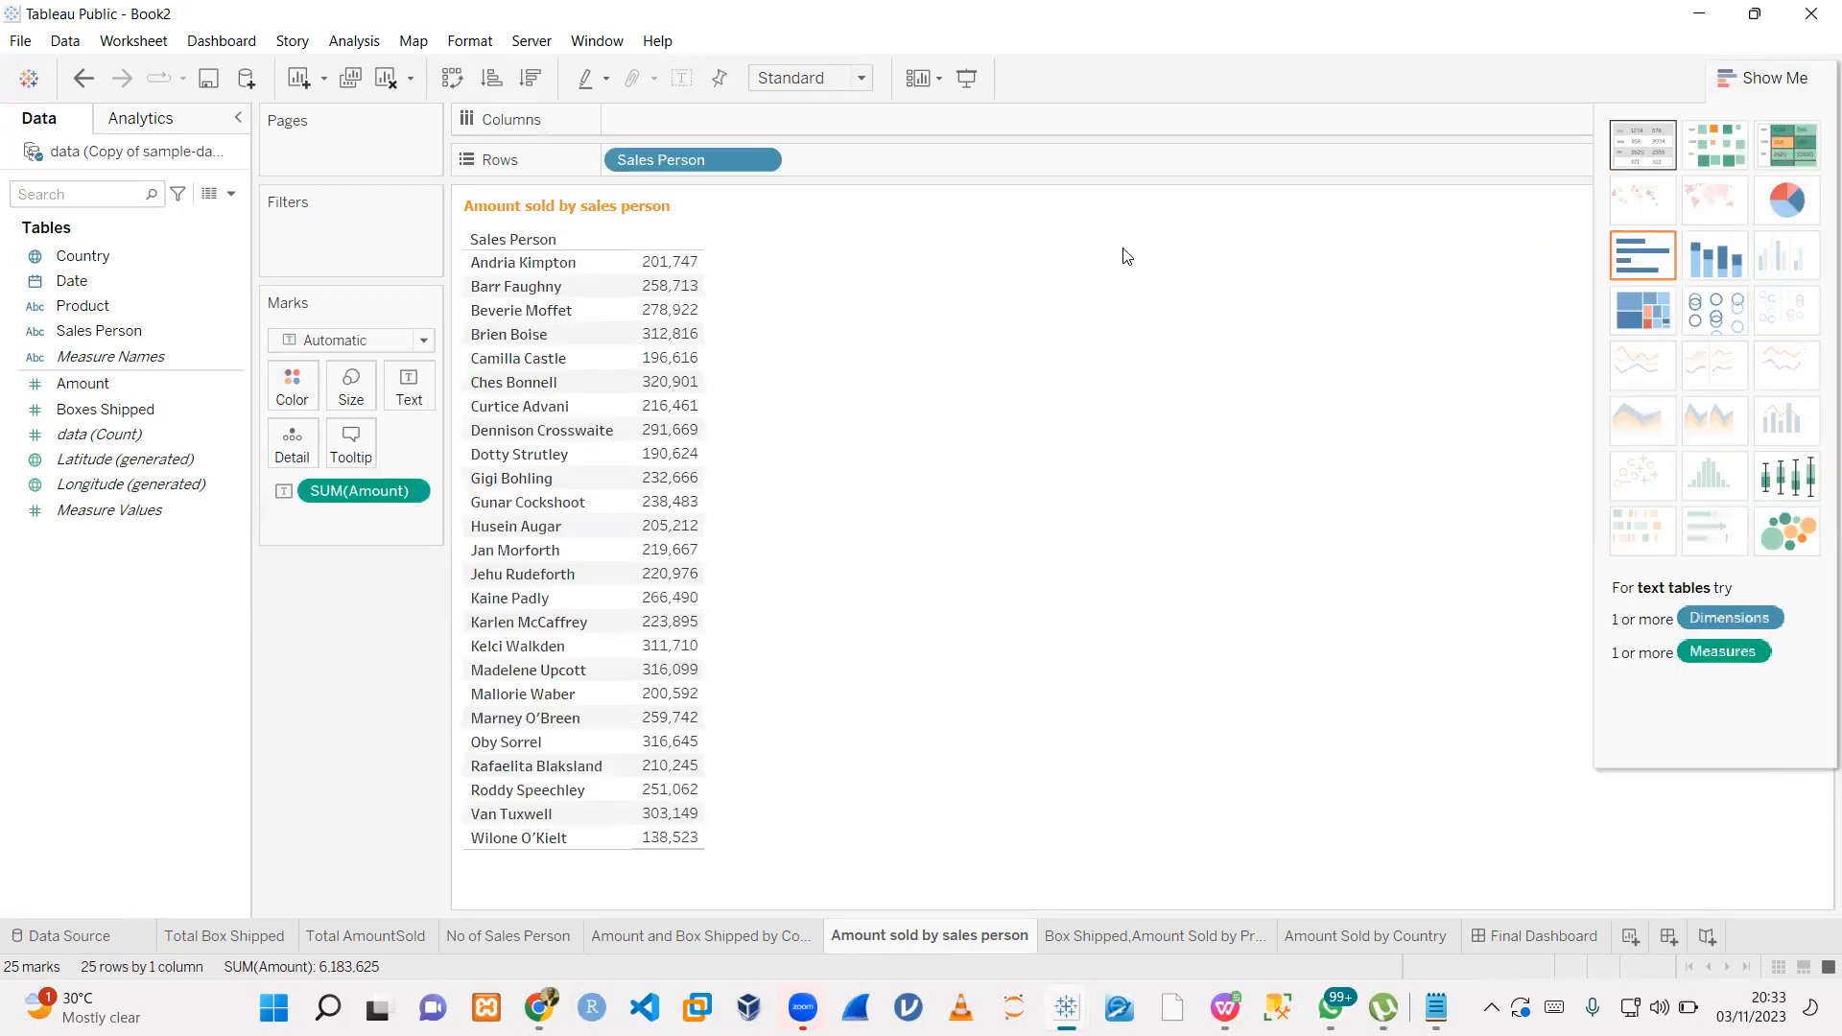
mouse_move(640, 621)
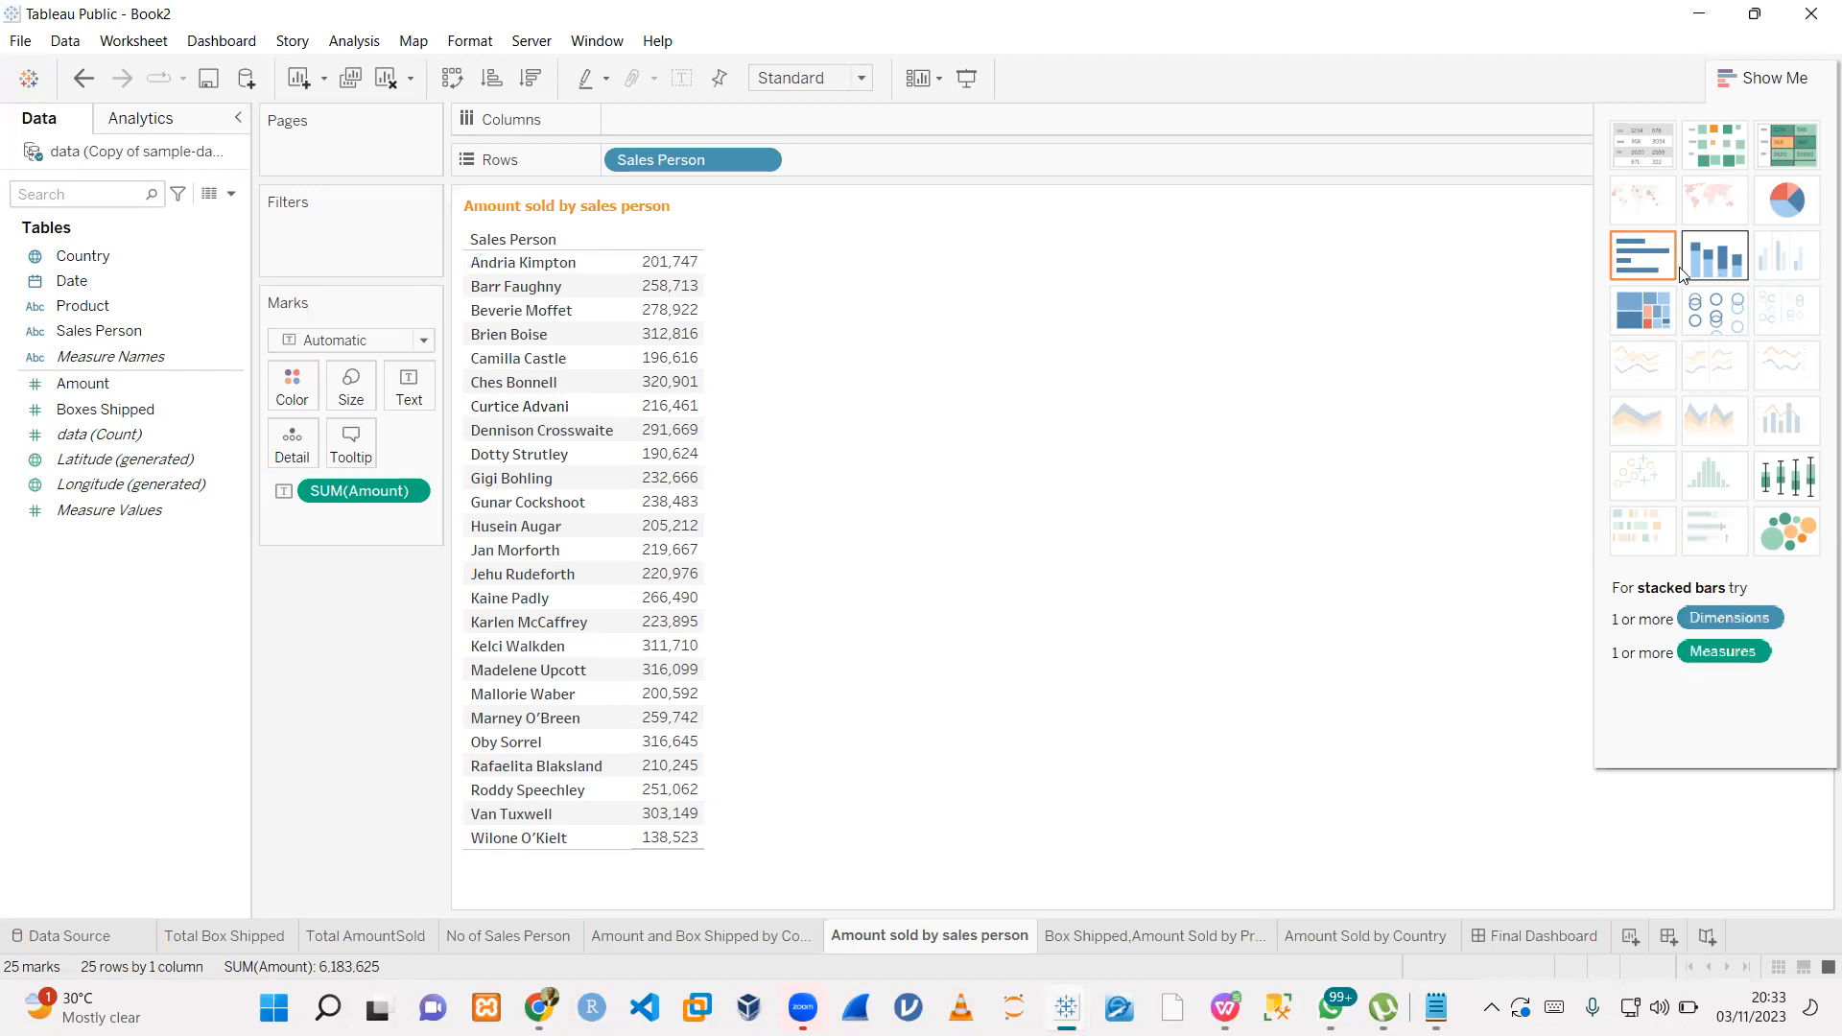
- Change the worksheet to a vertical bar chart of Amount per Sales Person, sorted ascending by amount
click(1650, 262)
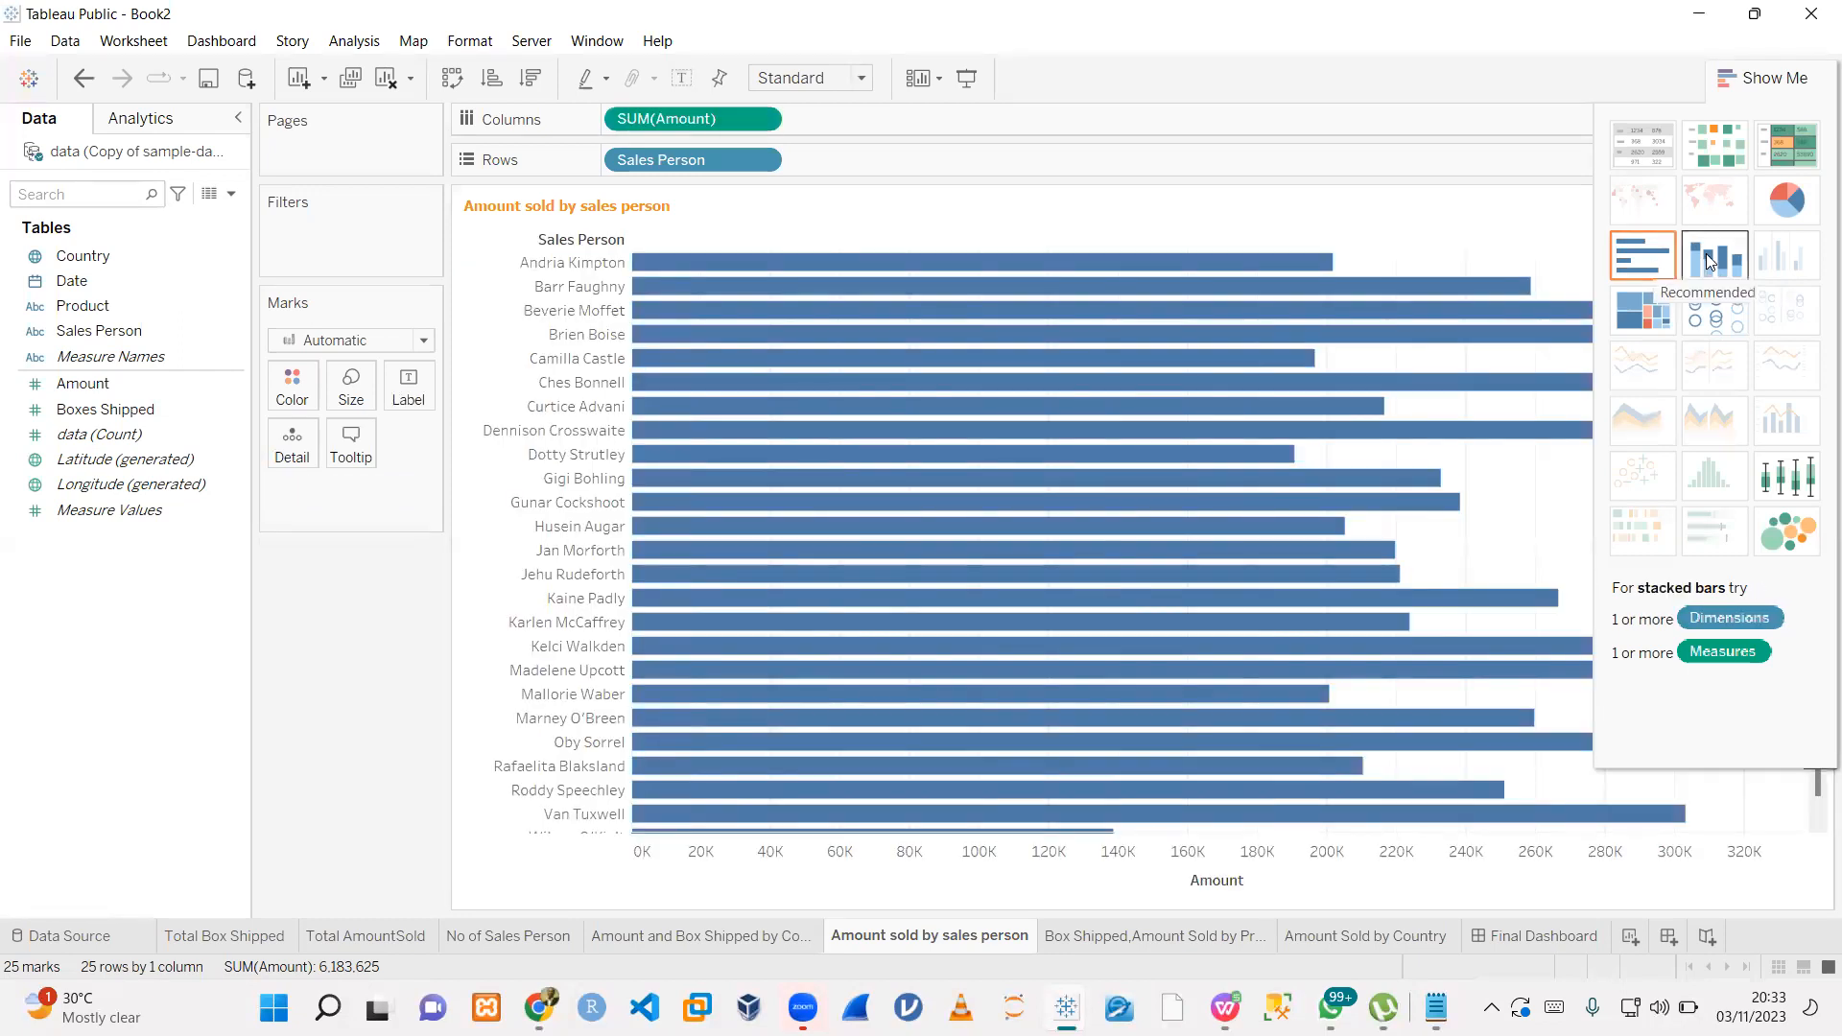
click(1712, 260)
click(1628, 267)
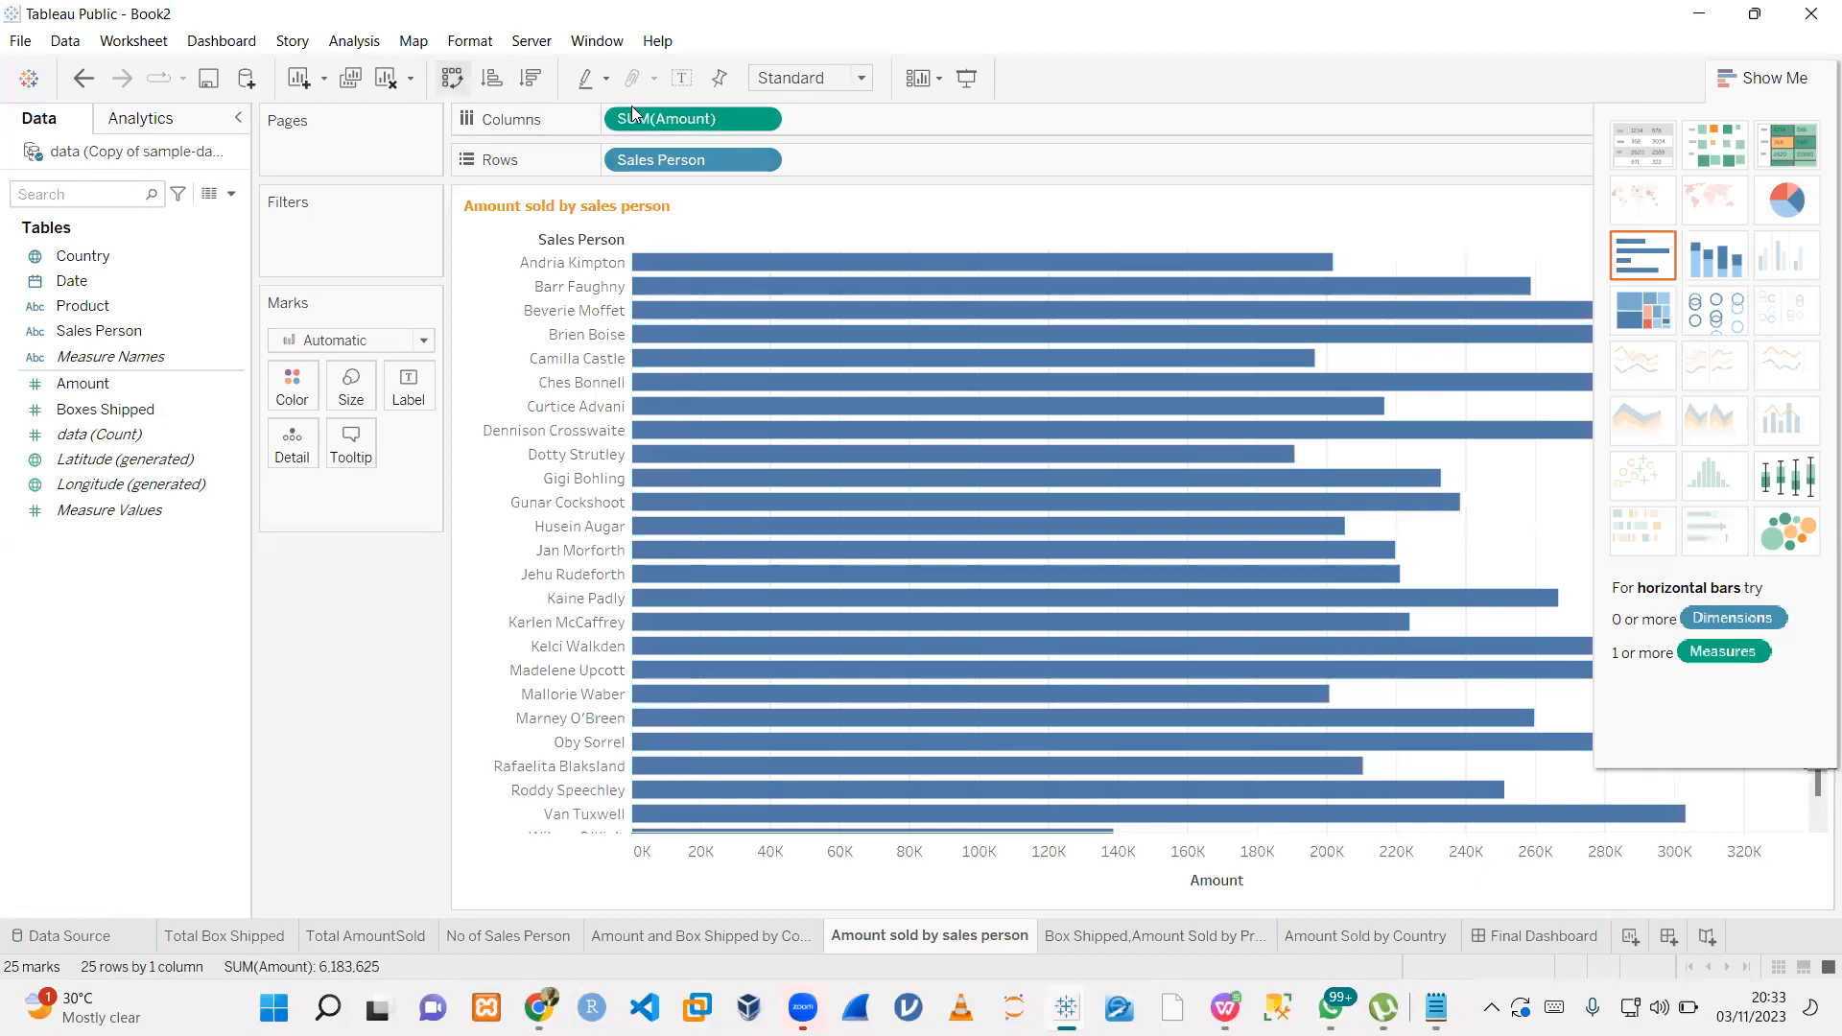
key(ctrl+w)
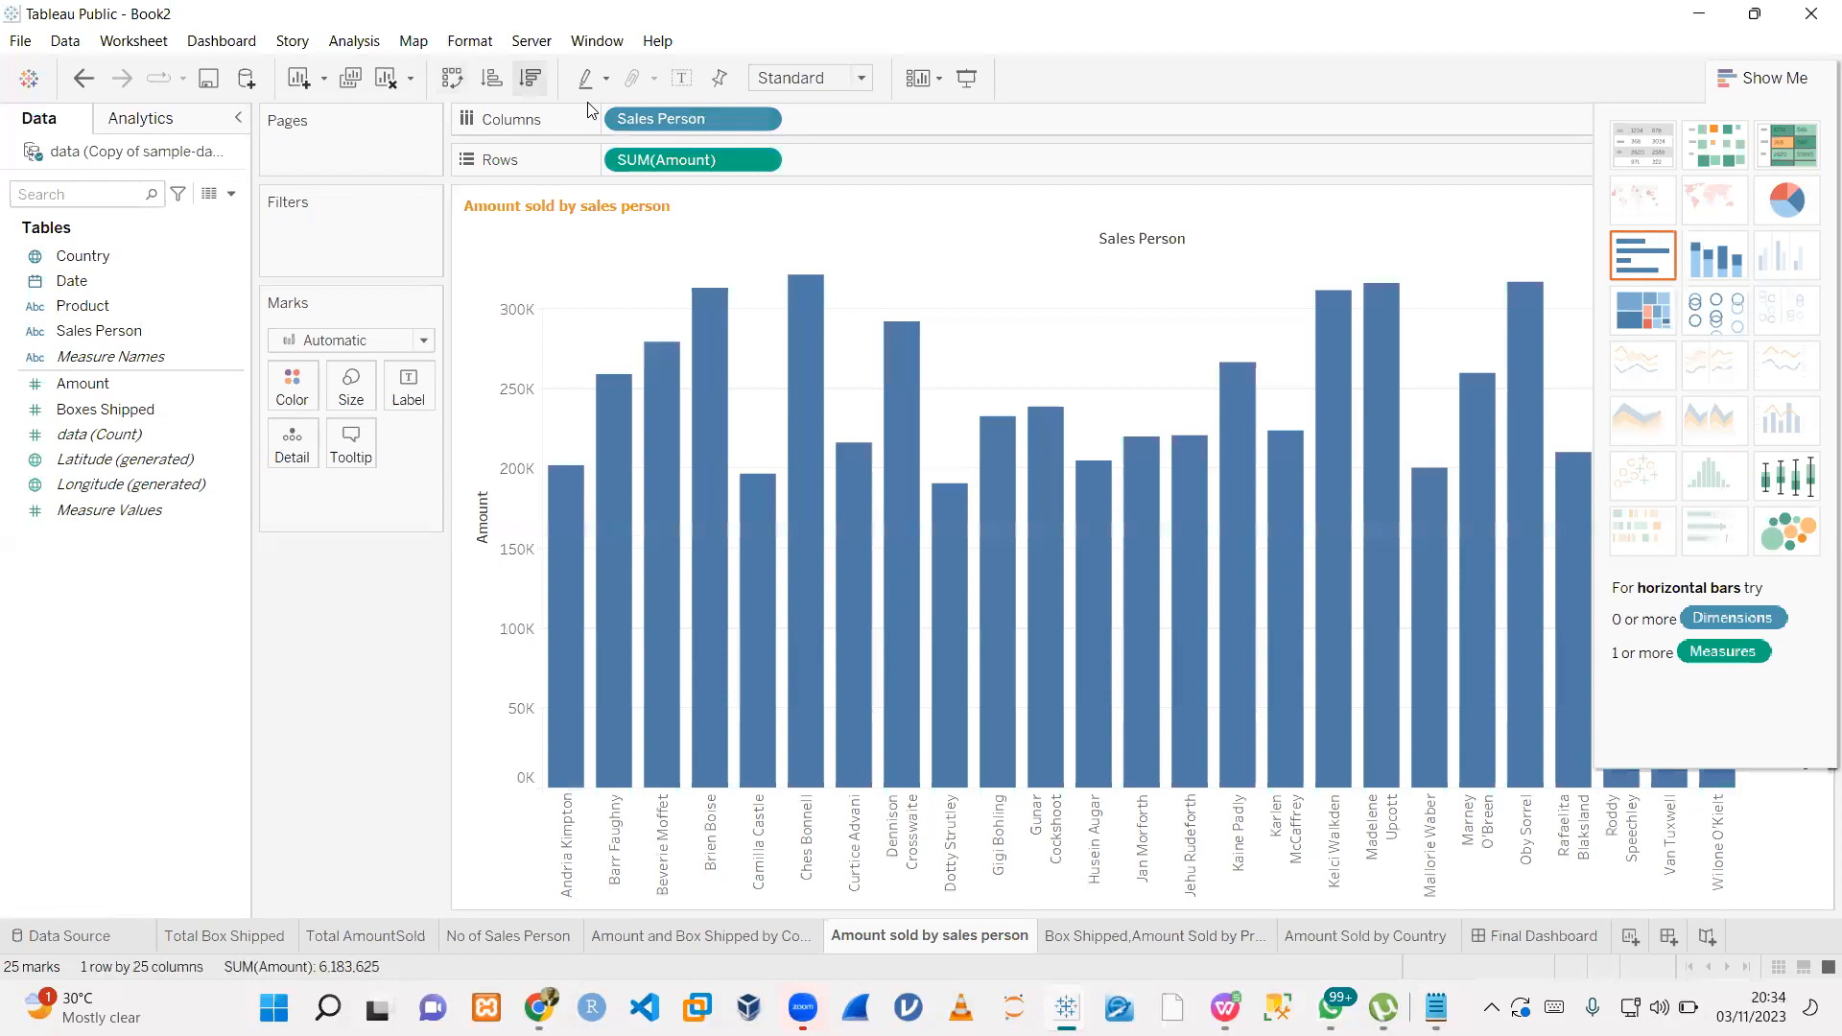
click(530, 79)
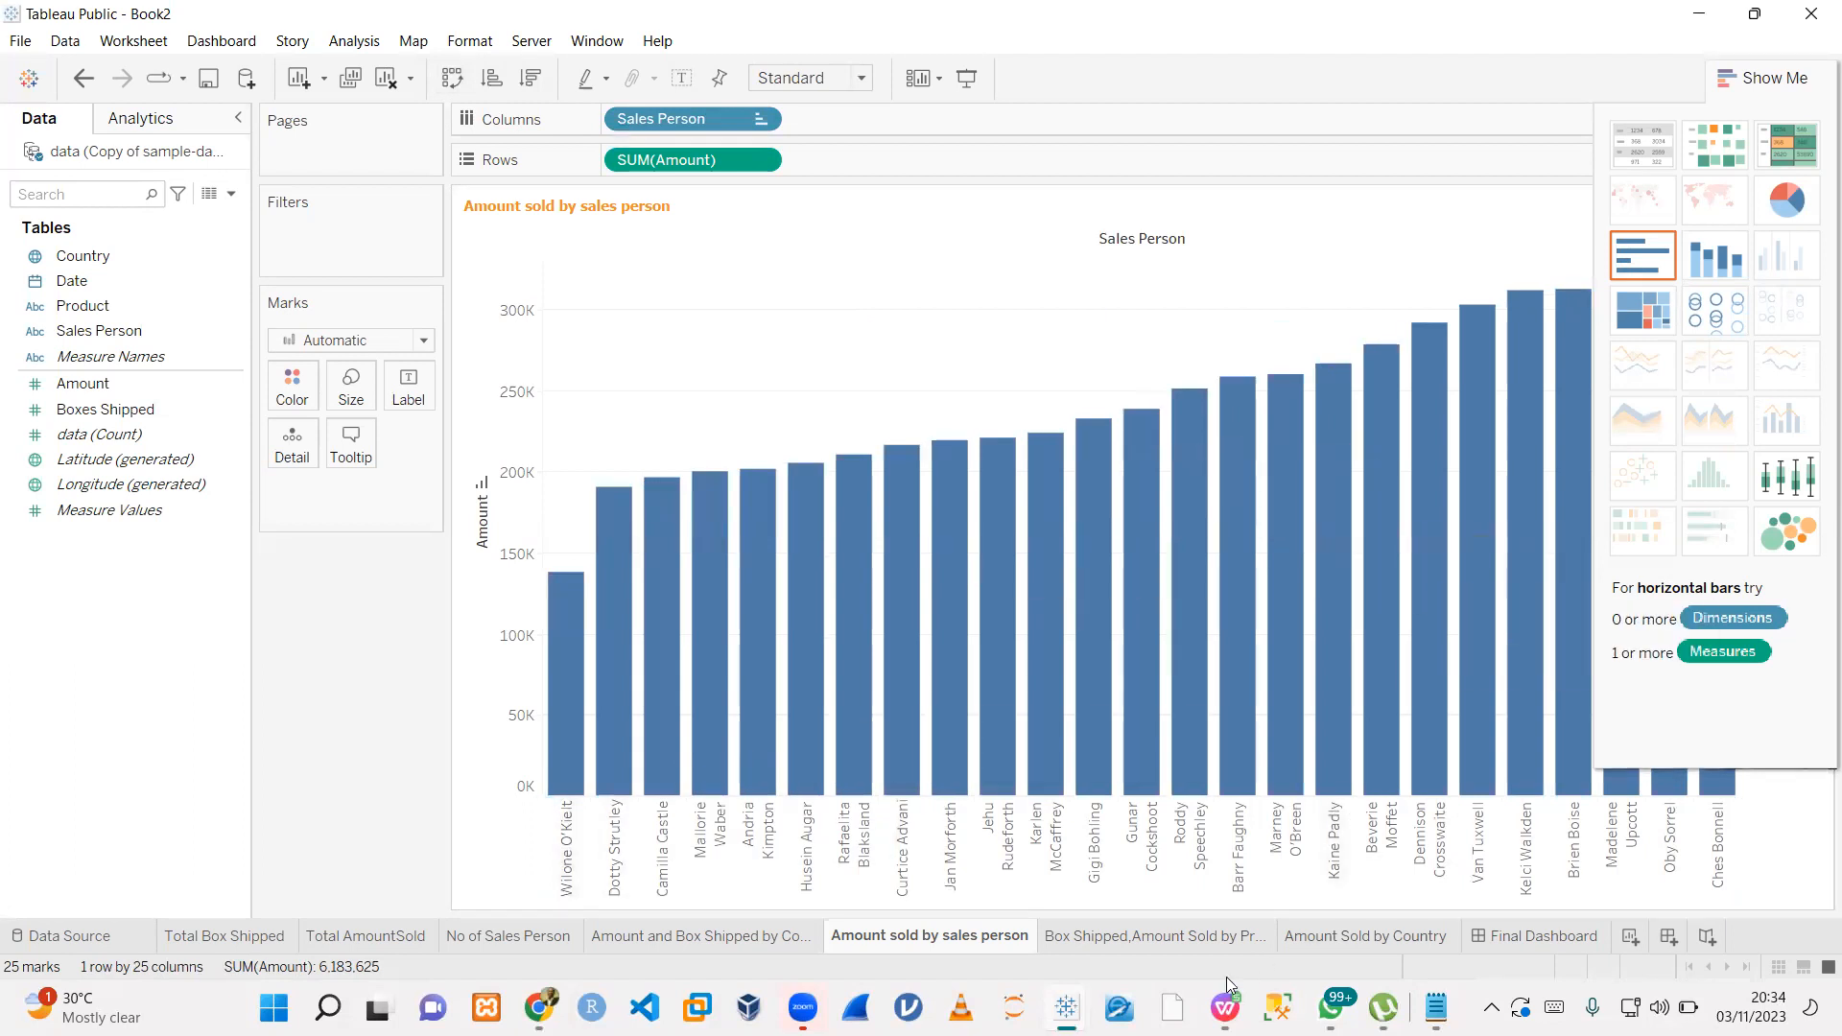
- Return to the Final Dashboard, hide the chart type suggestions and remove the empty Sales Person legend
click(1579, 945)
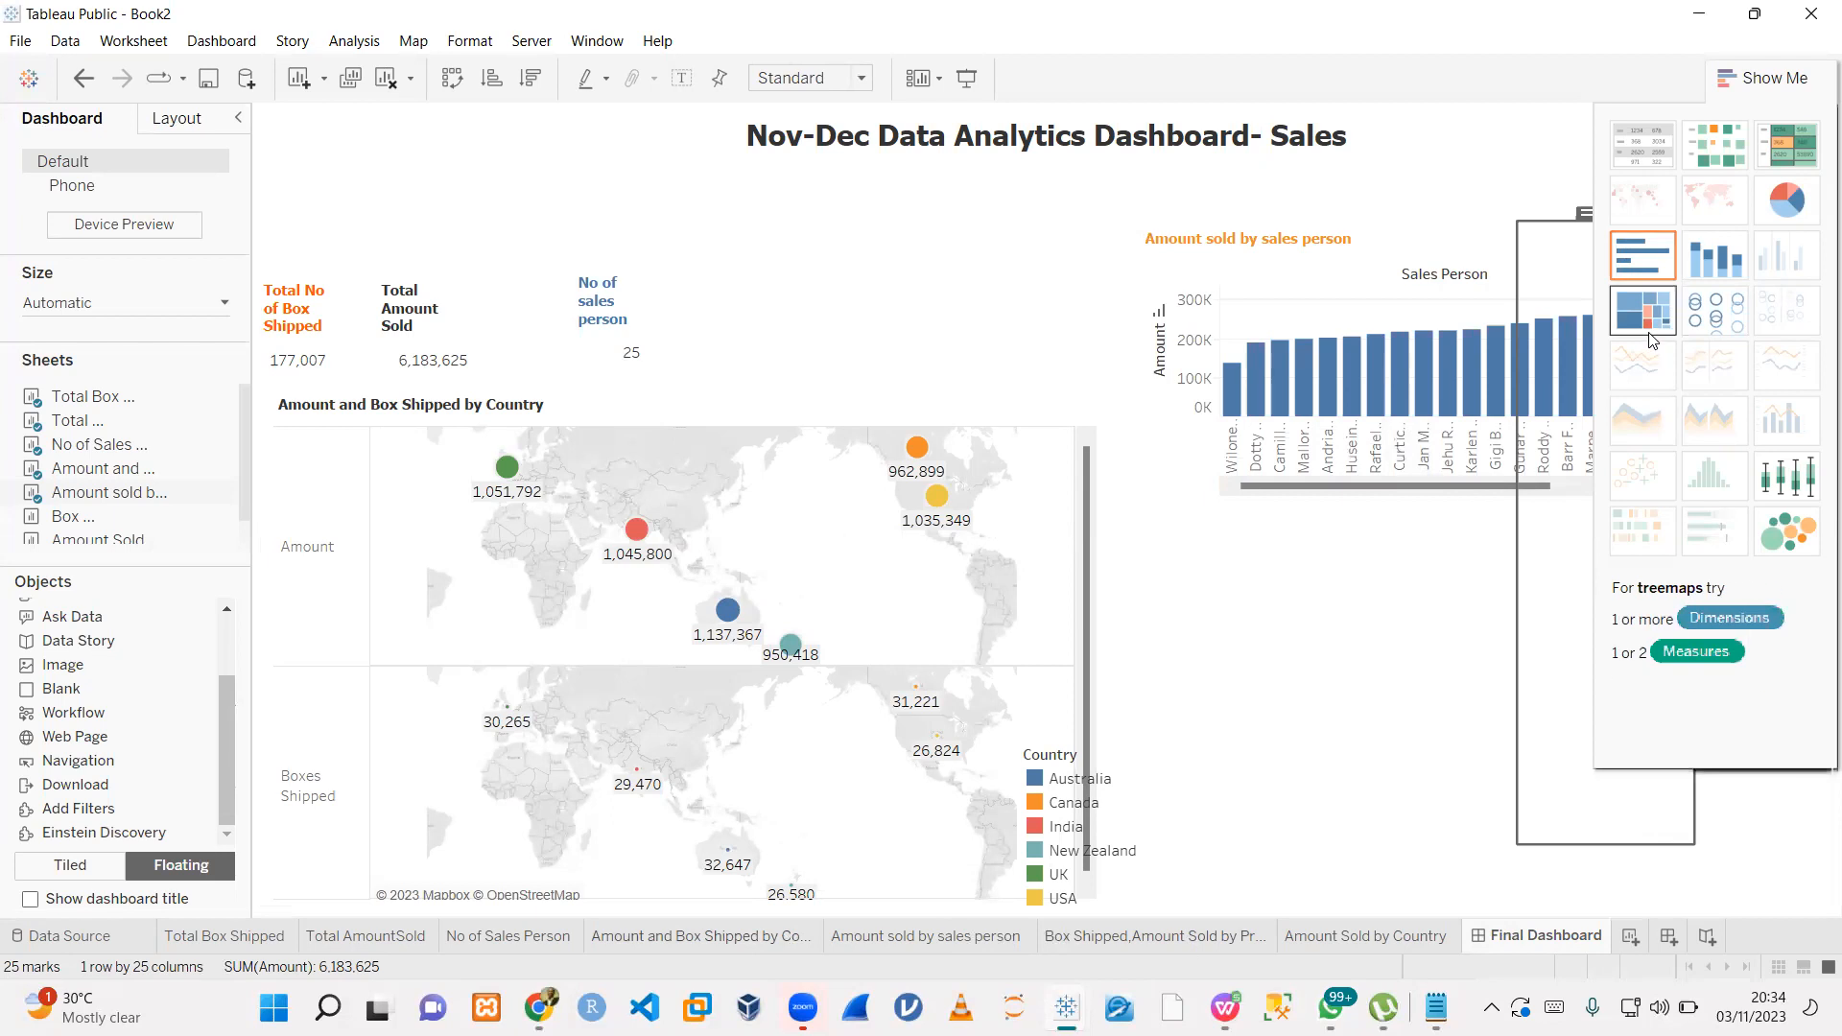
click(1733, 82)
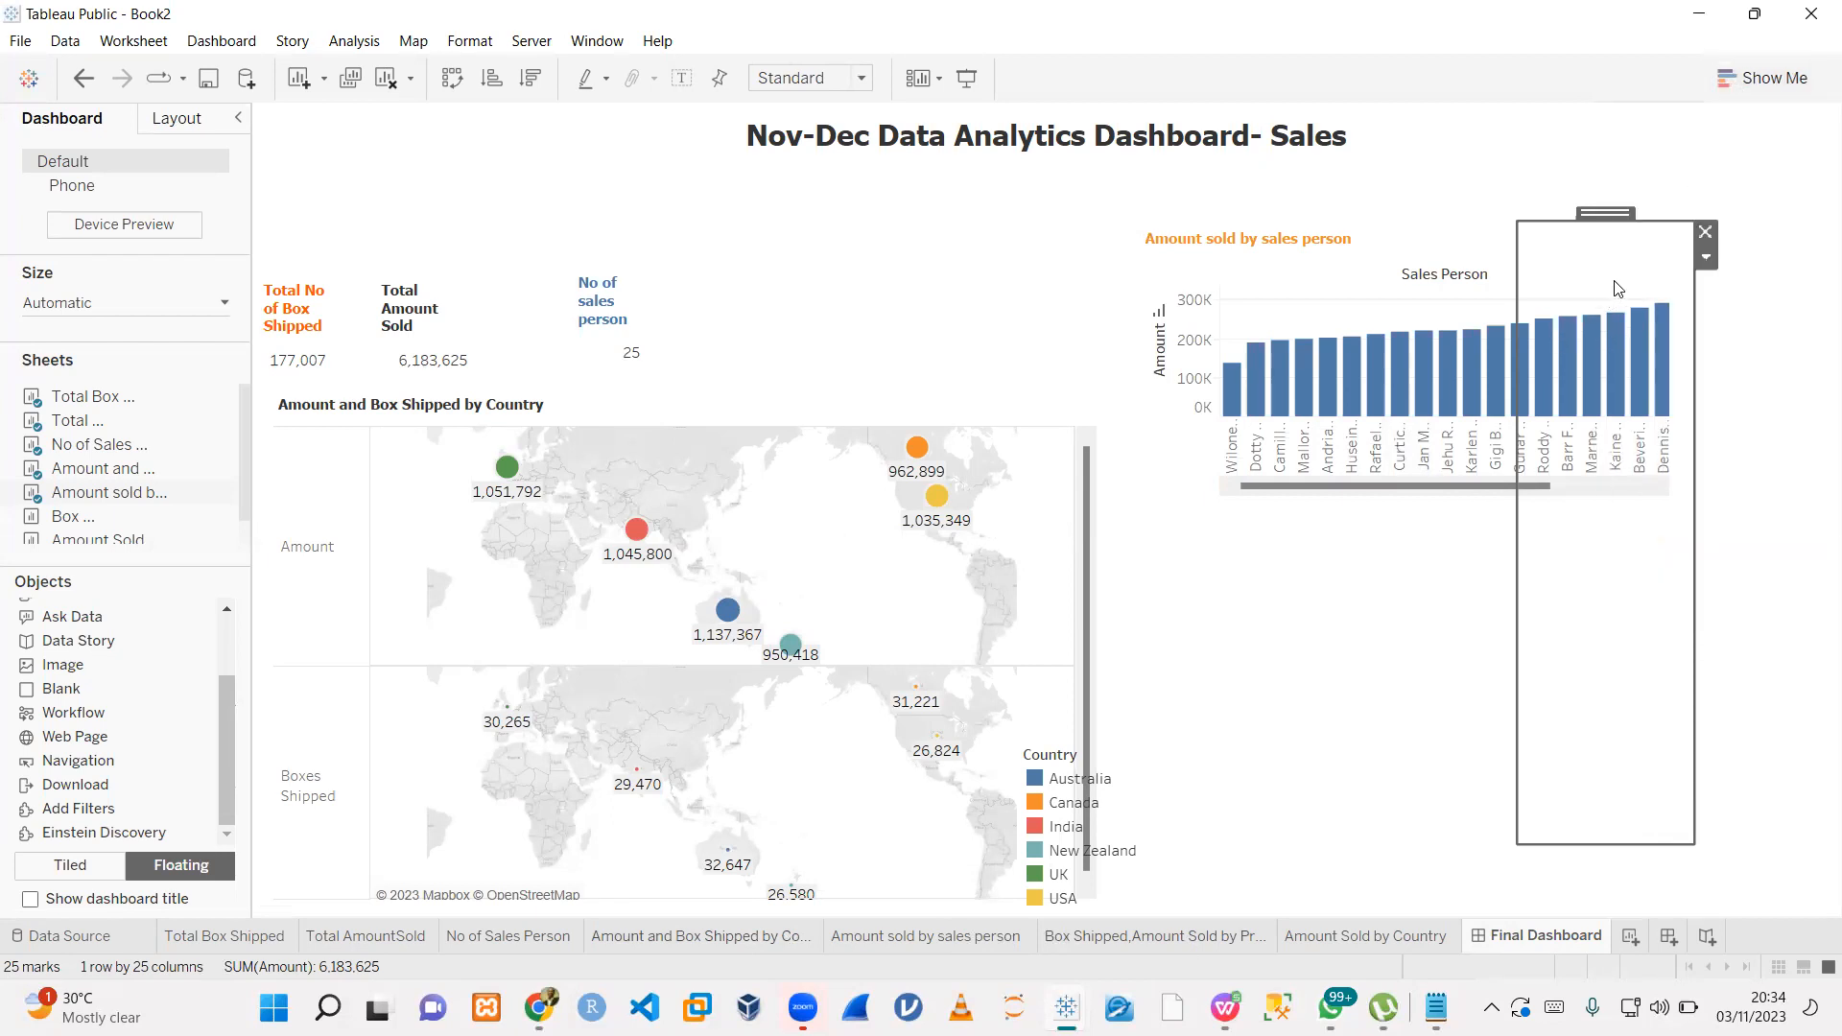
drag(1606, 212, 1723, 220)
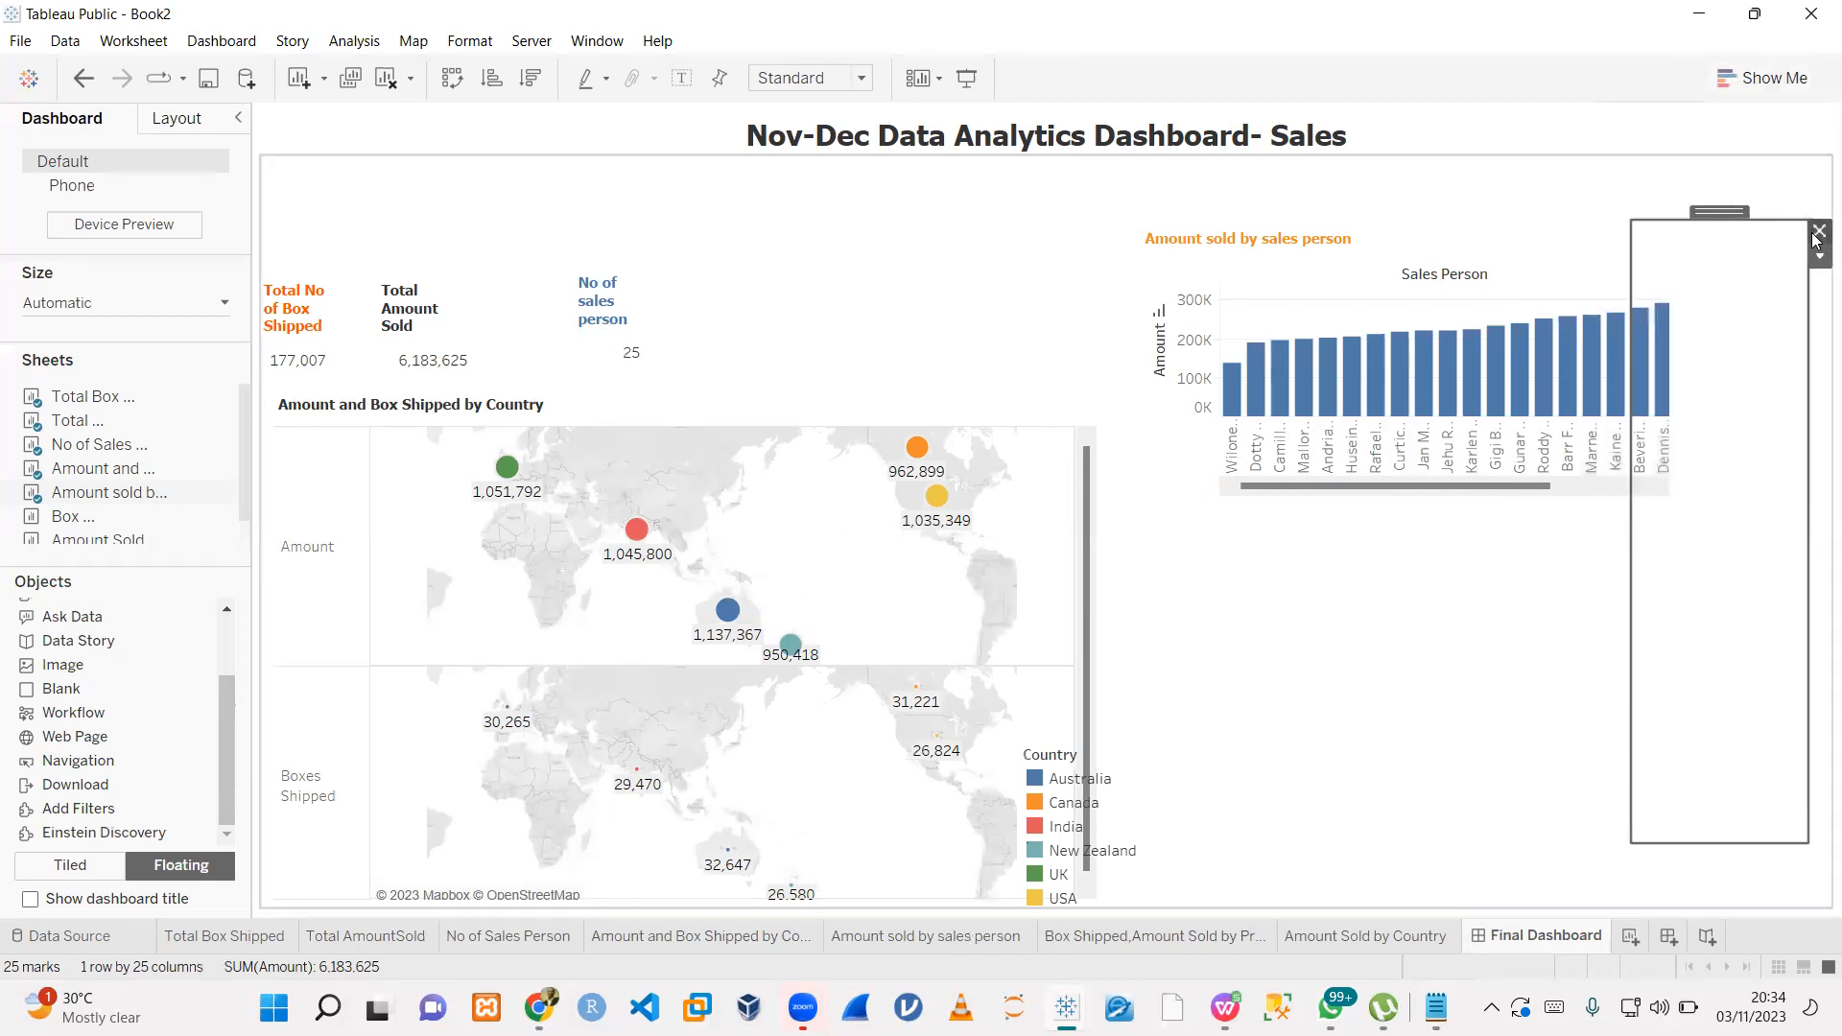
- Enlarge the Amount sold by sales person chart to show all bars and place it in the dashboard's lower right area beside the map
click(1658, 487)
drag(1662, 489, 1734, 630)
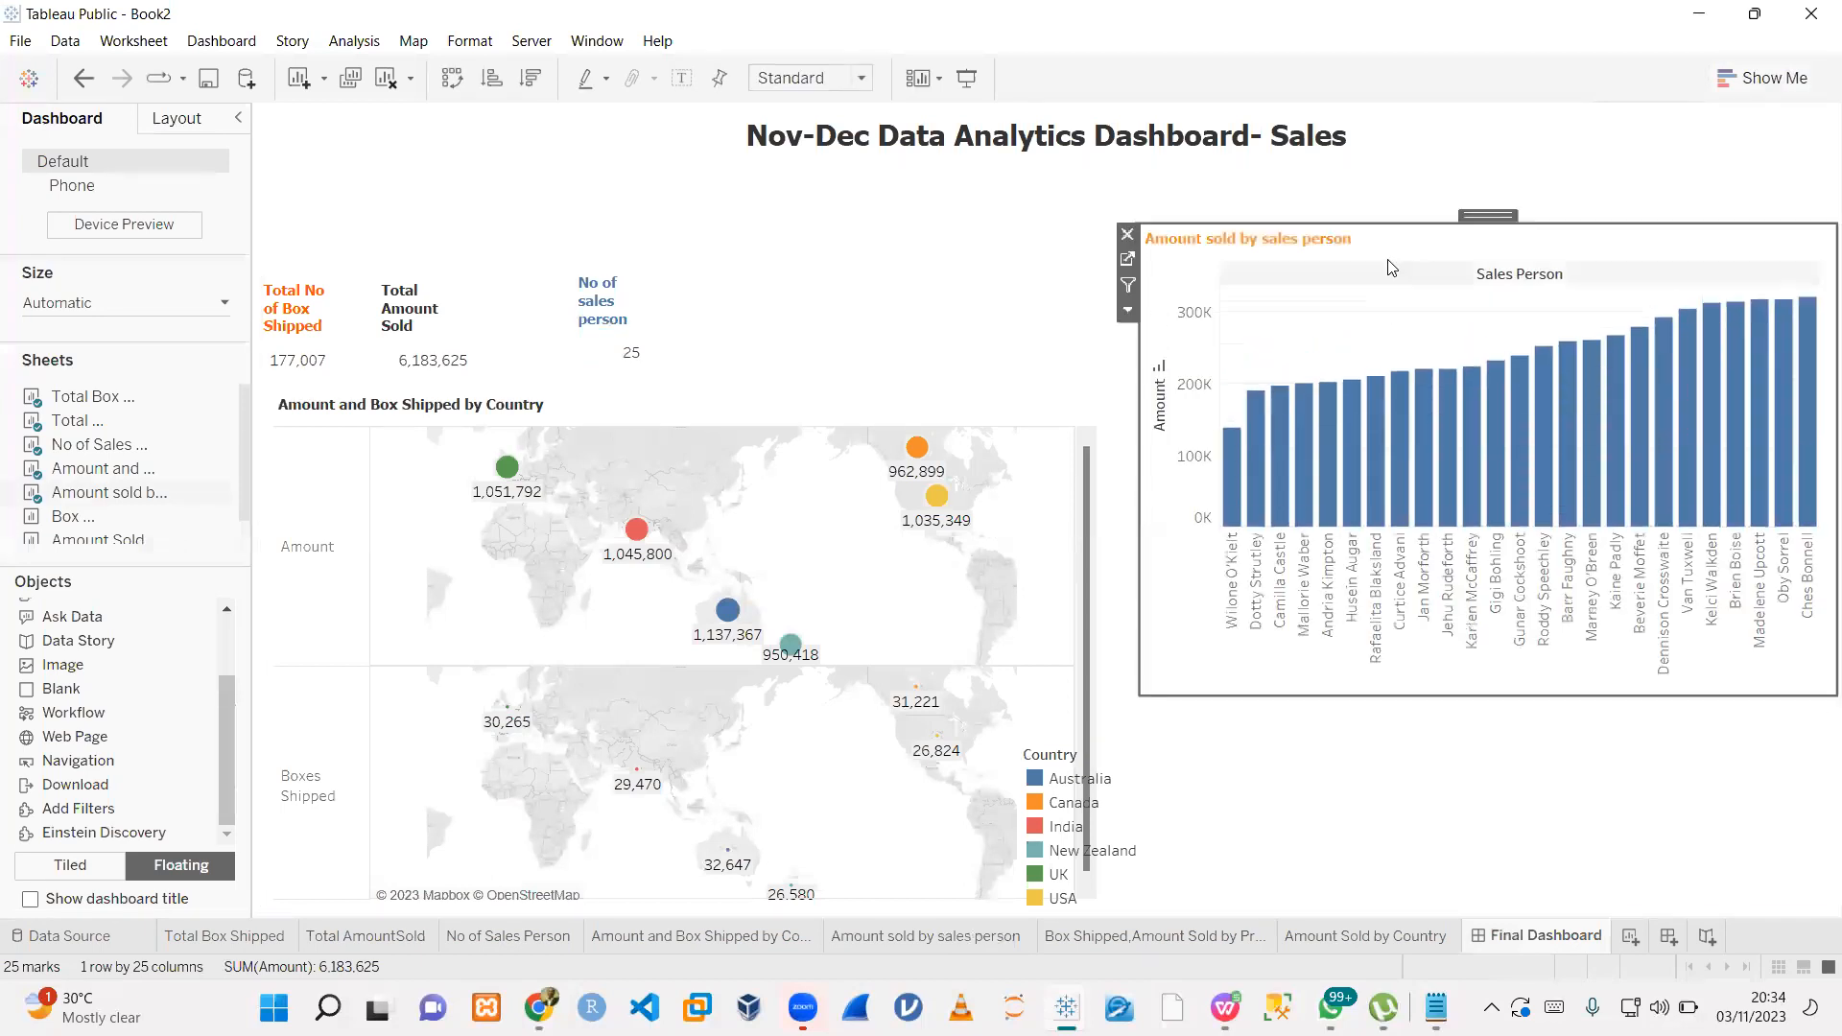
drag(1399, 225, 1356, 307)
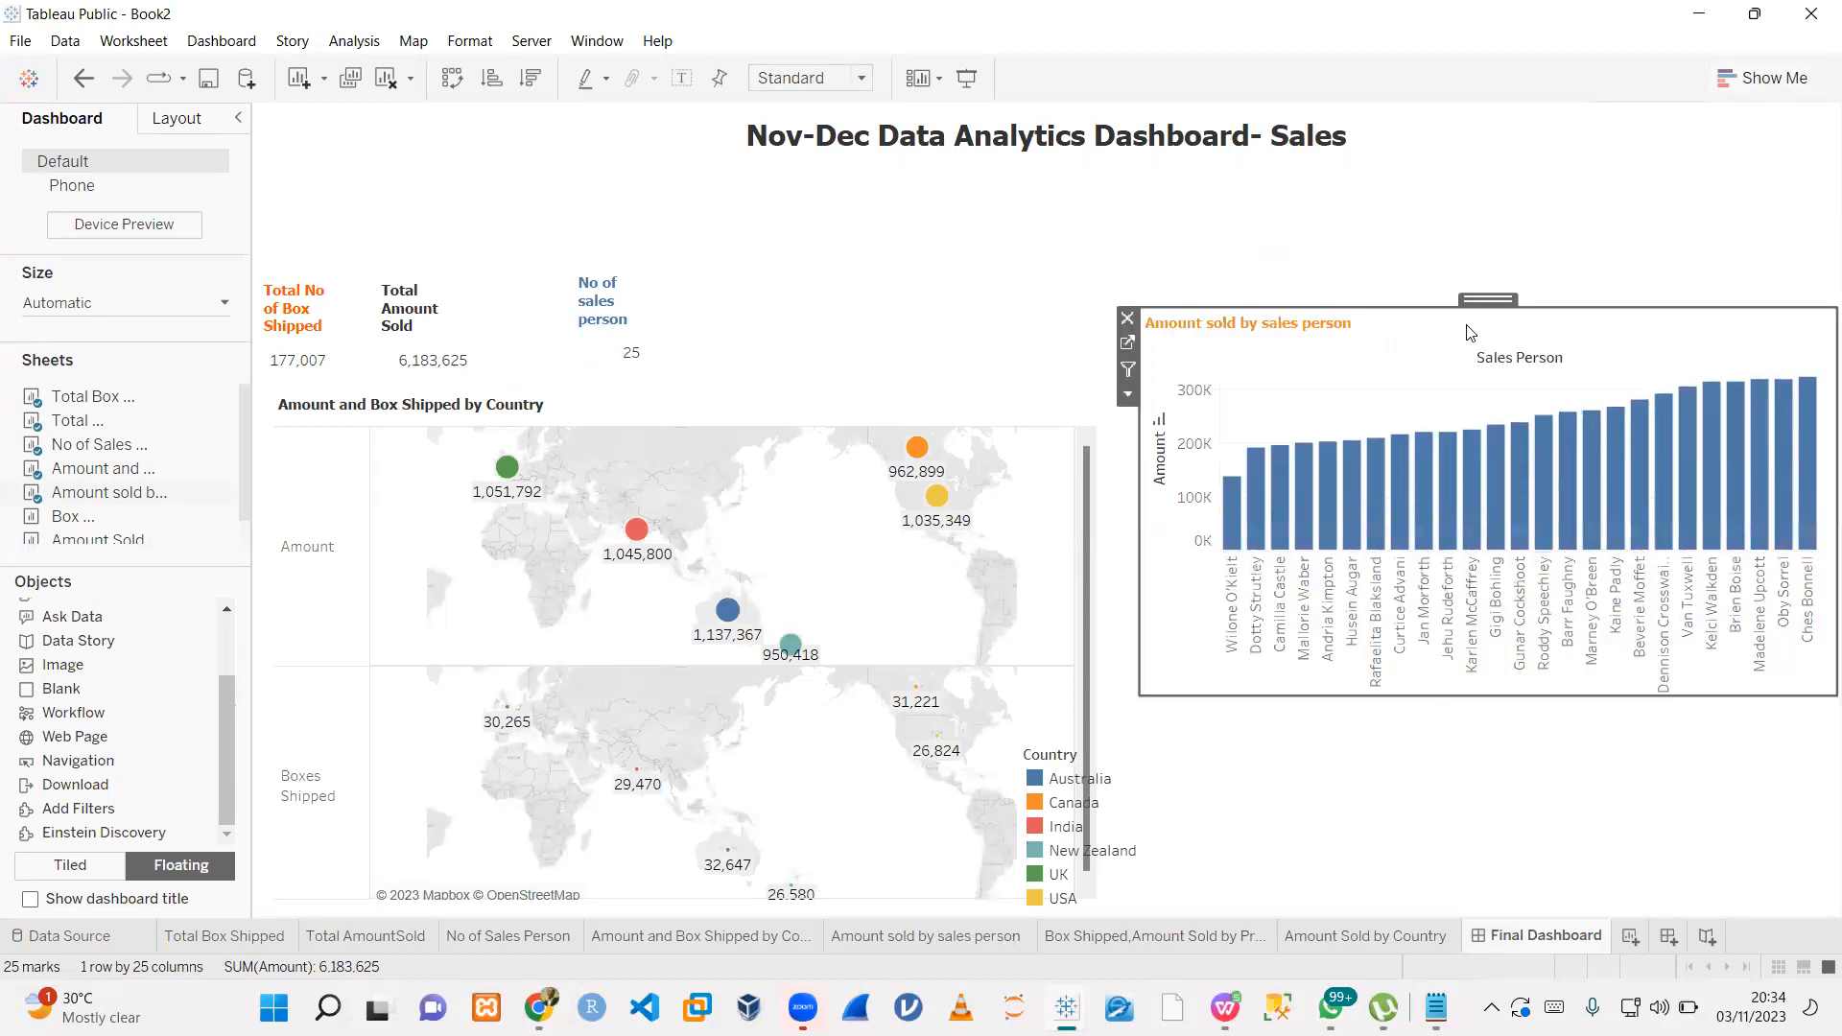
drag(1506, 301, 1504, 526)
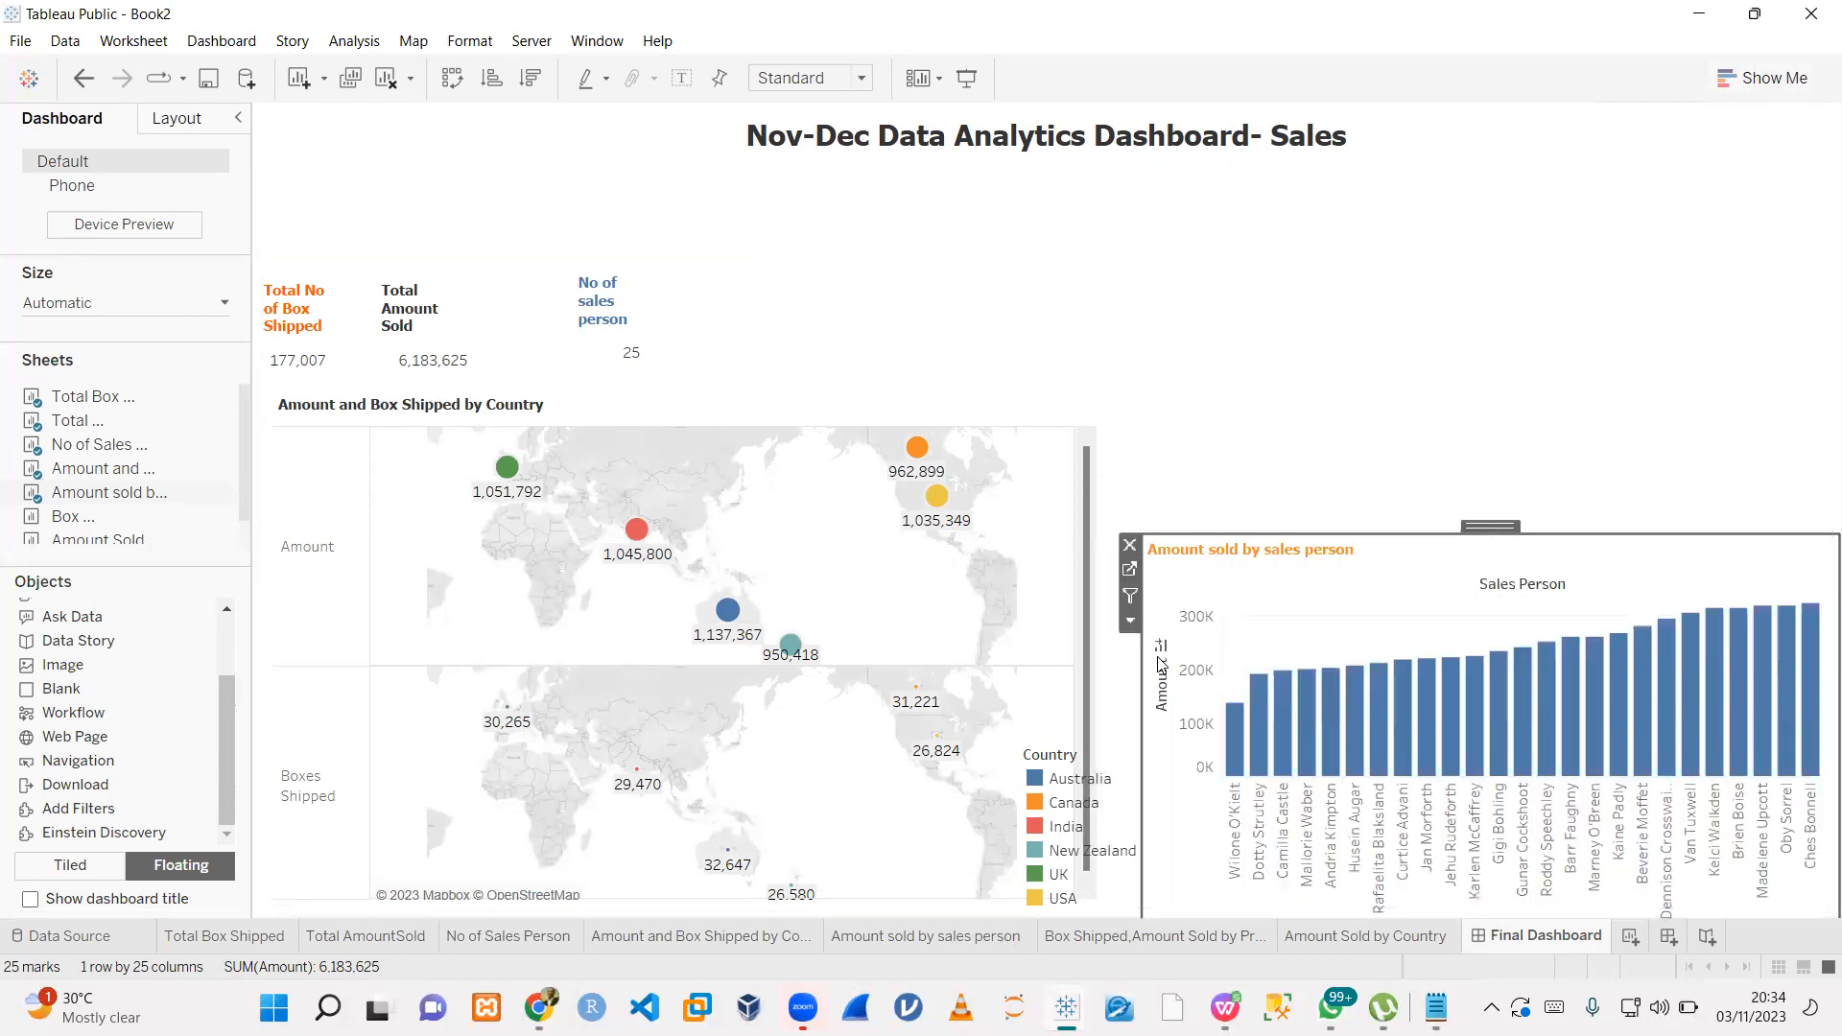
drag(1117, 665, 1105, 665)
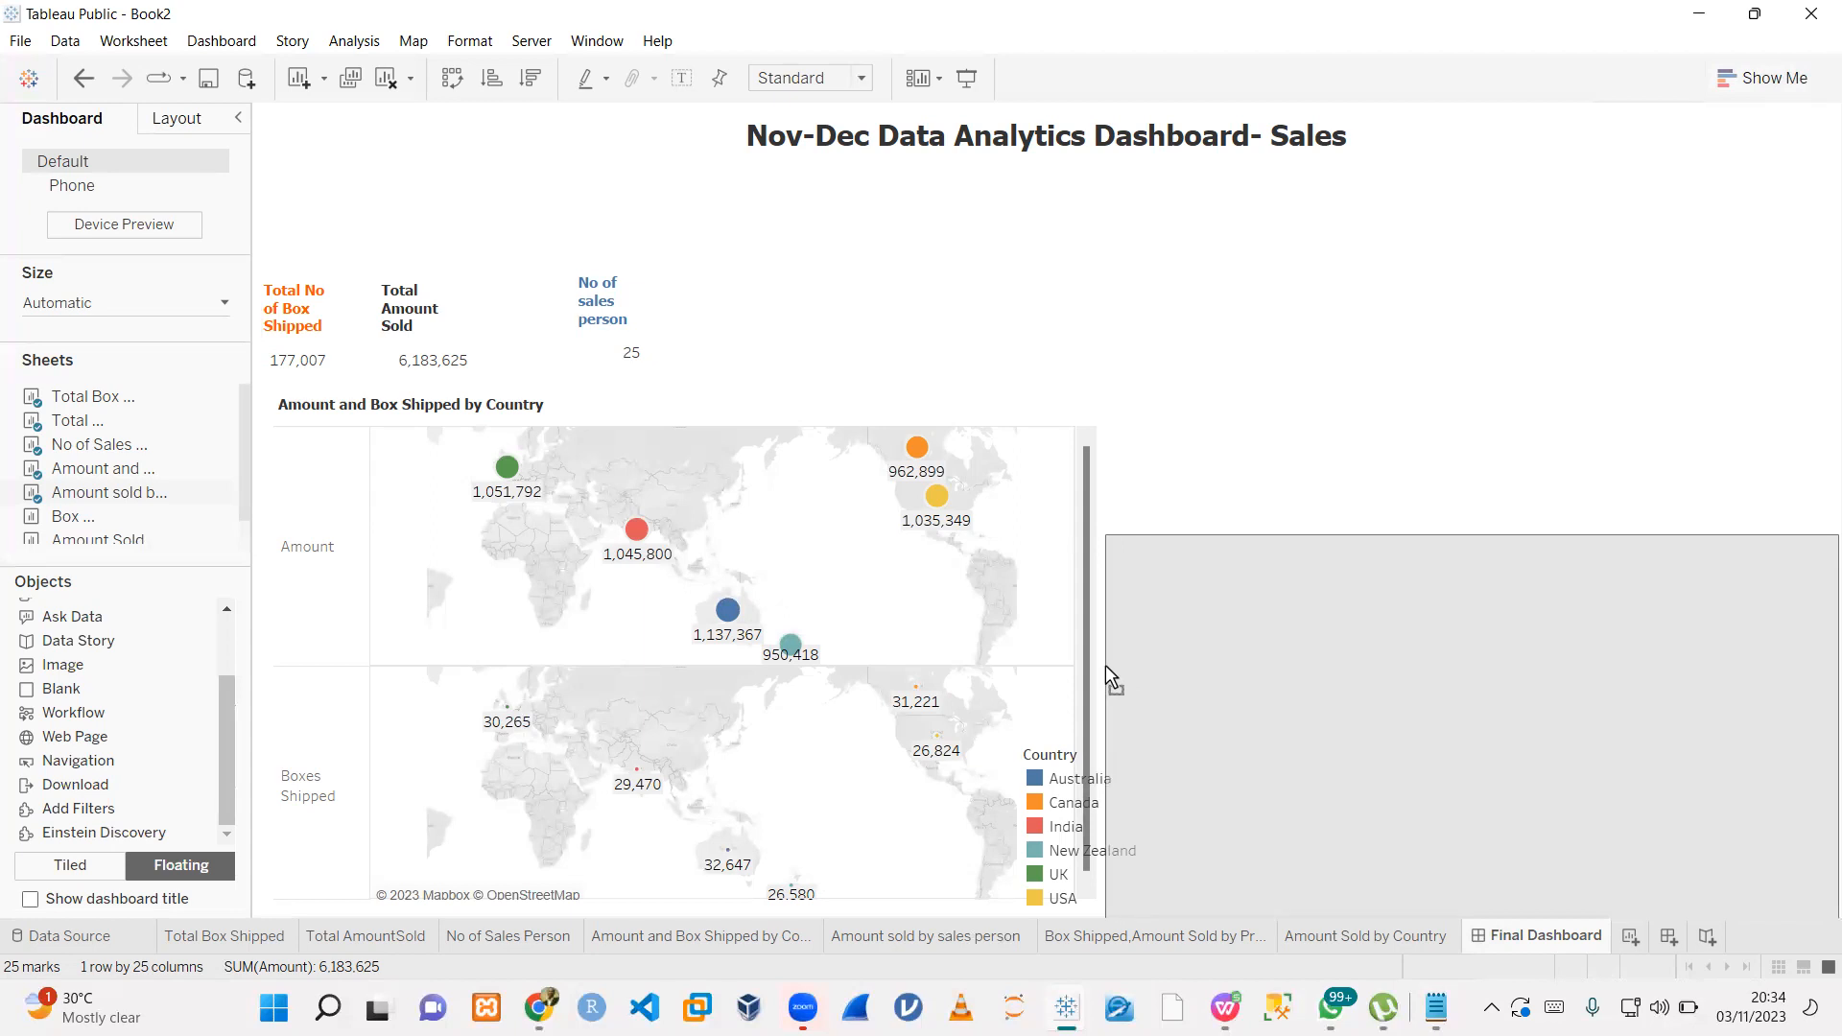
click(1623, 410)
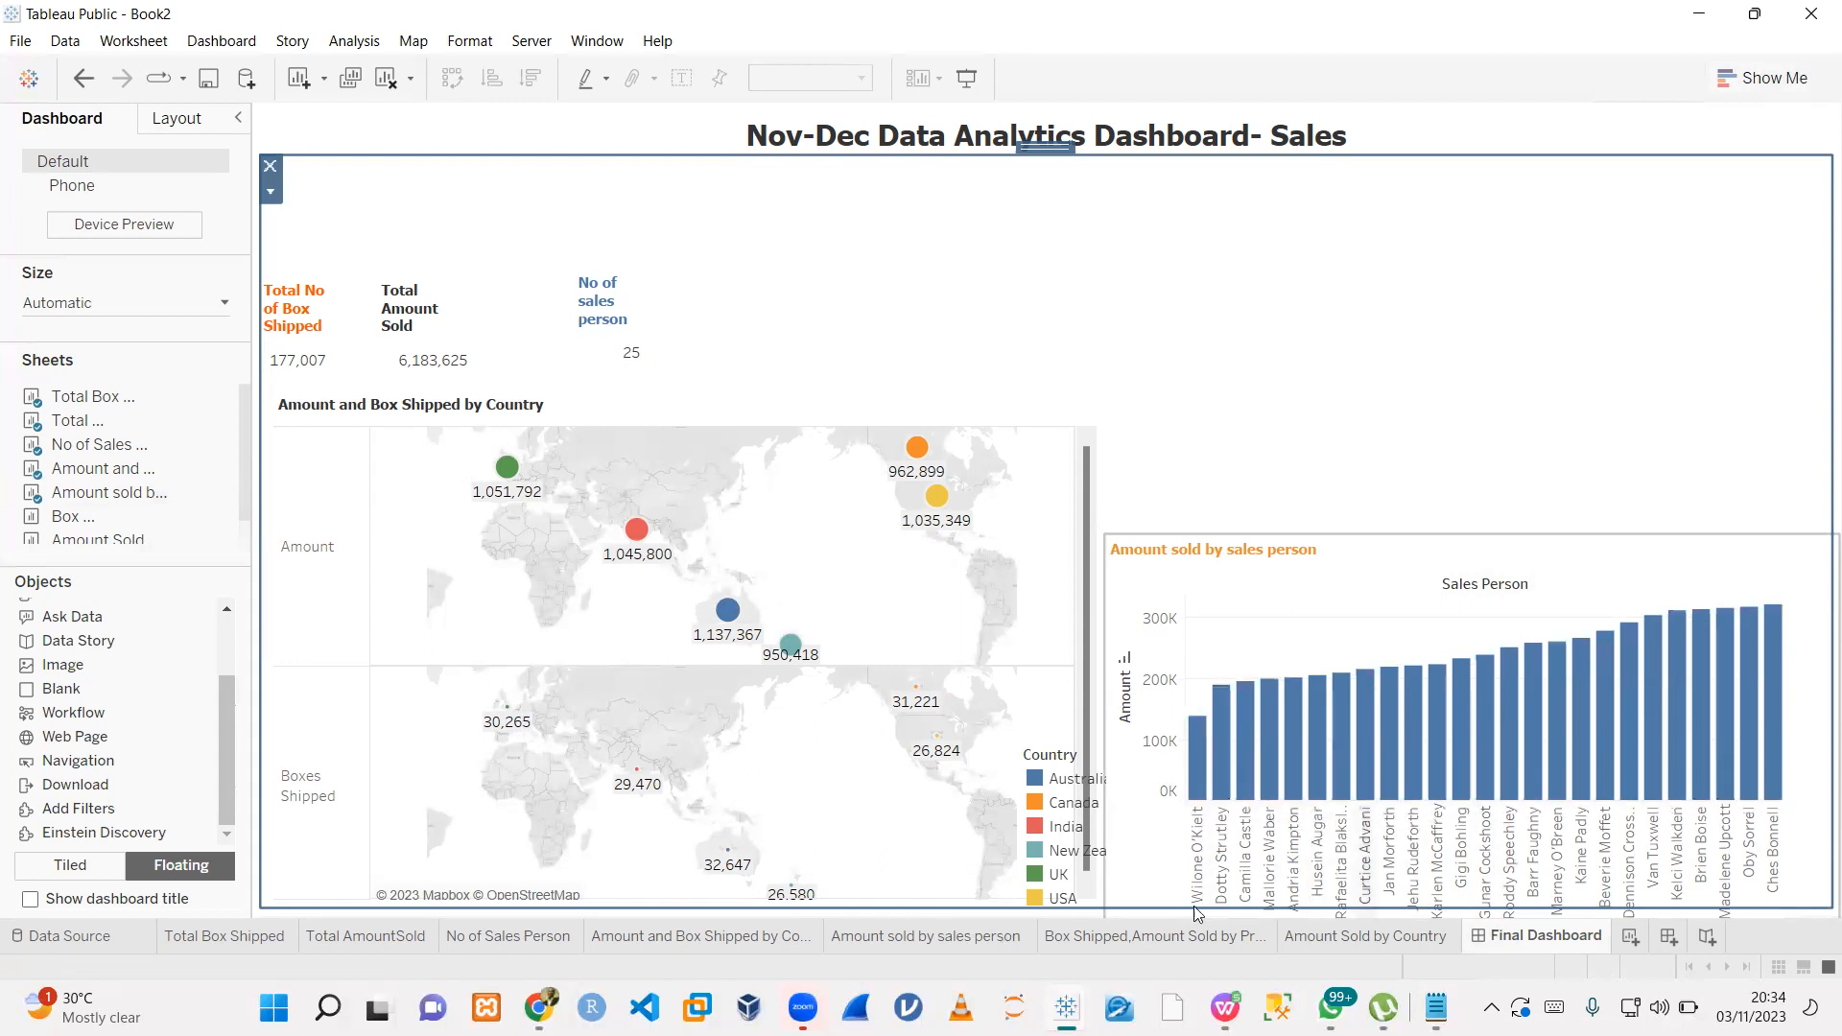
- Color the bars of the Amount sold by sales person worksheet by Sales Person and return to the Final Dashboard
click(921, 936)
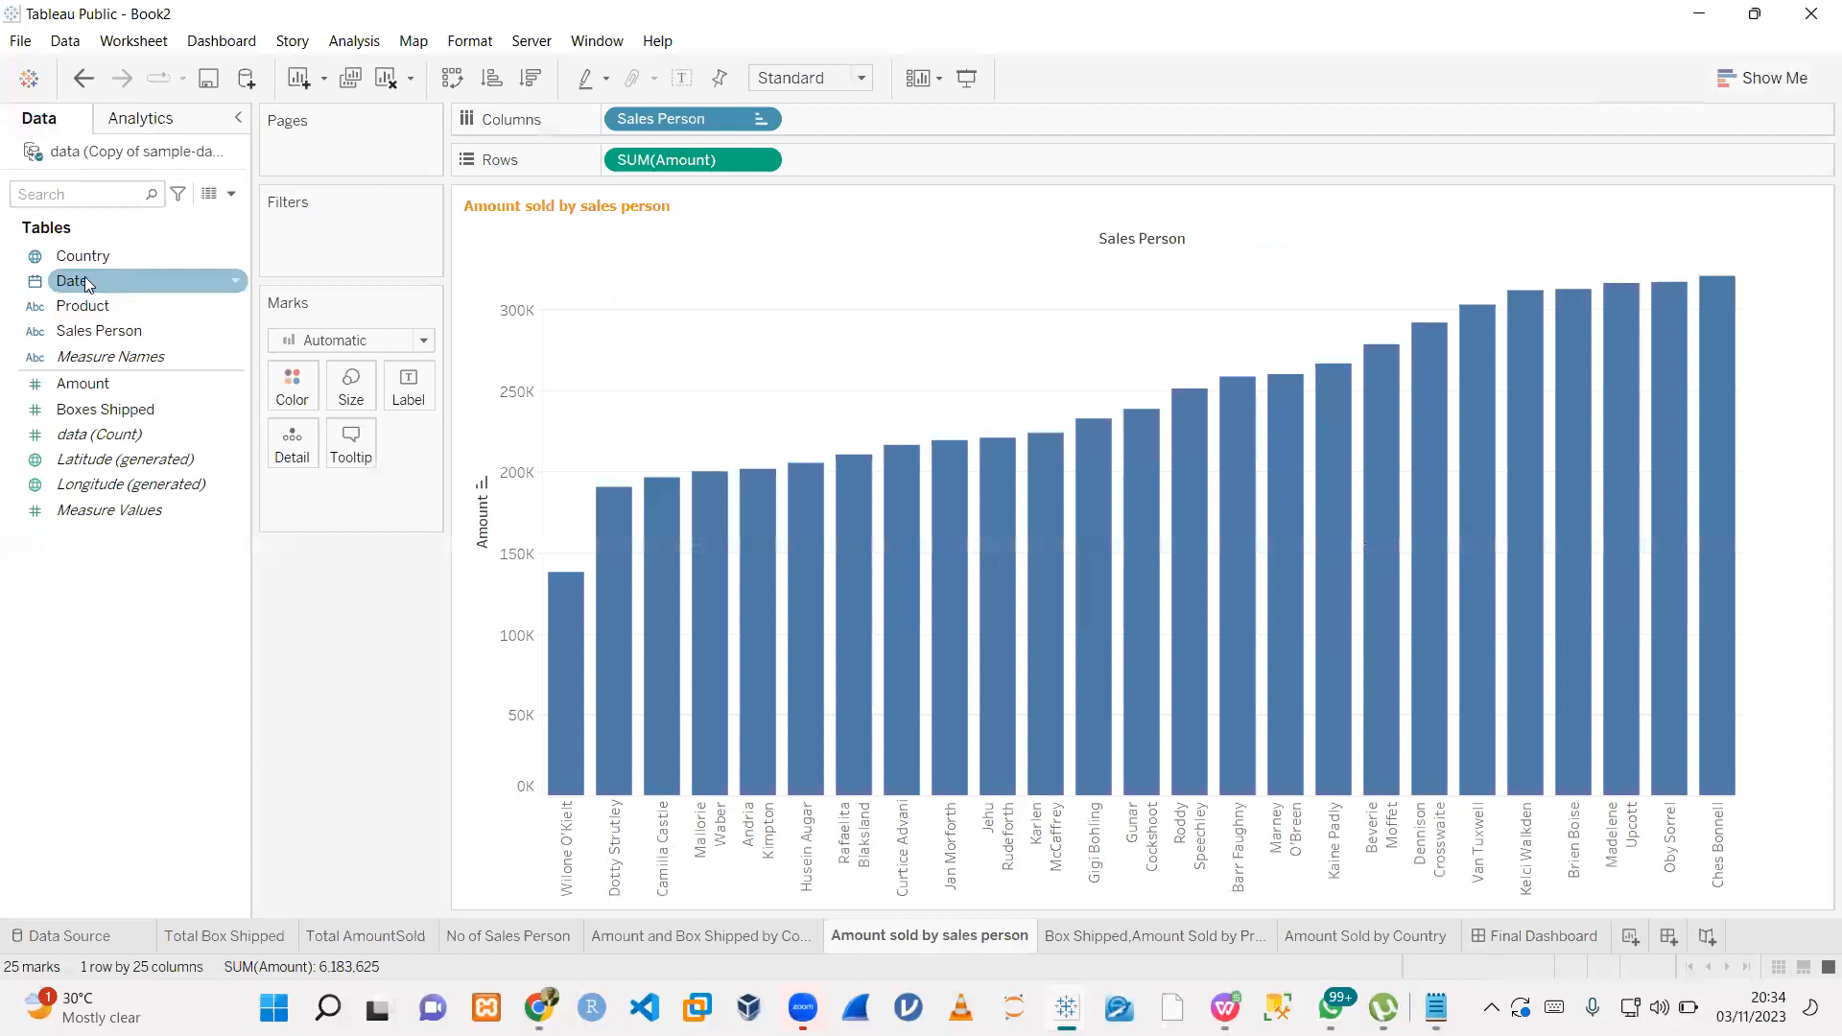
drag(153, 331, 288, 388)
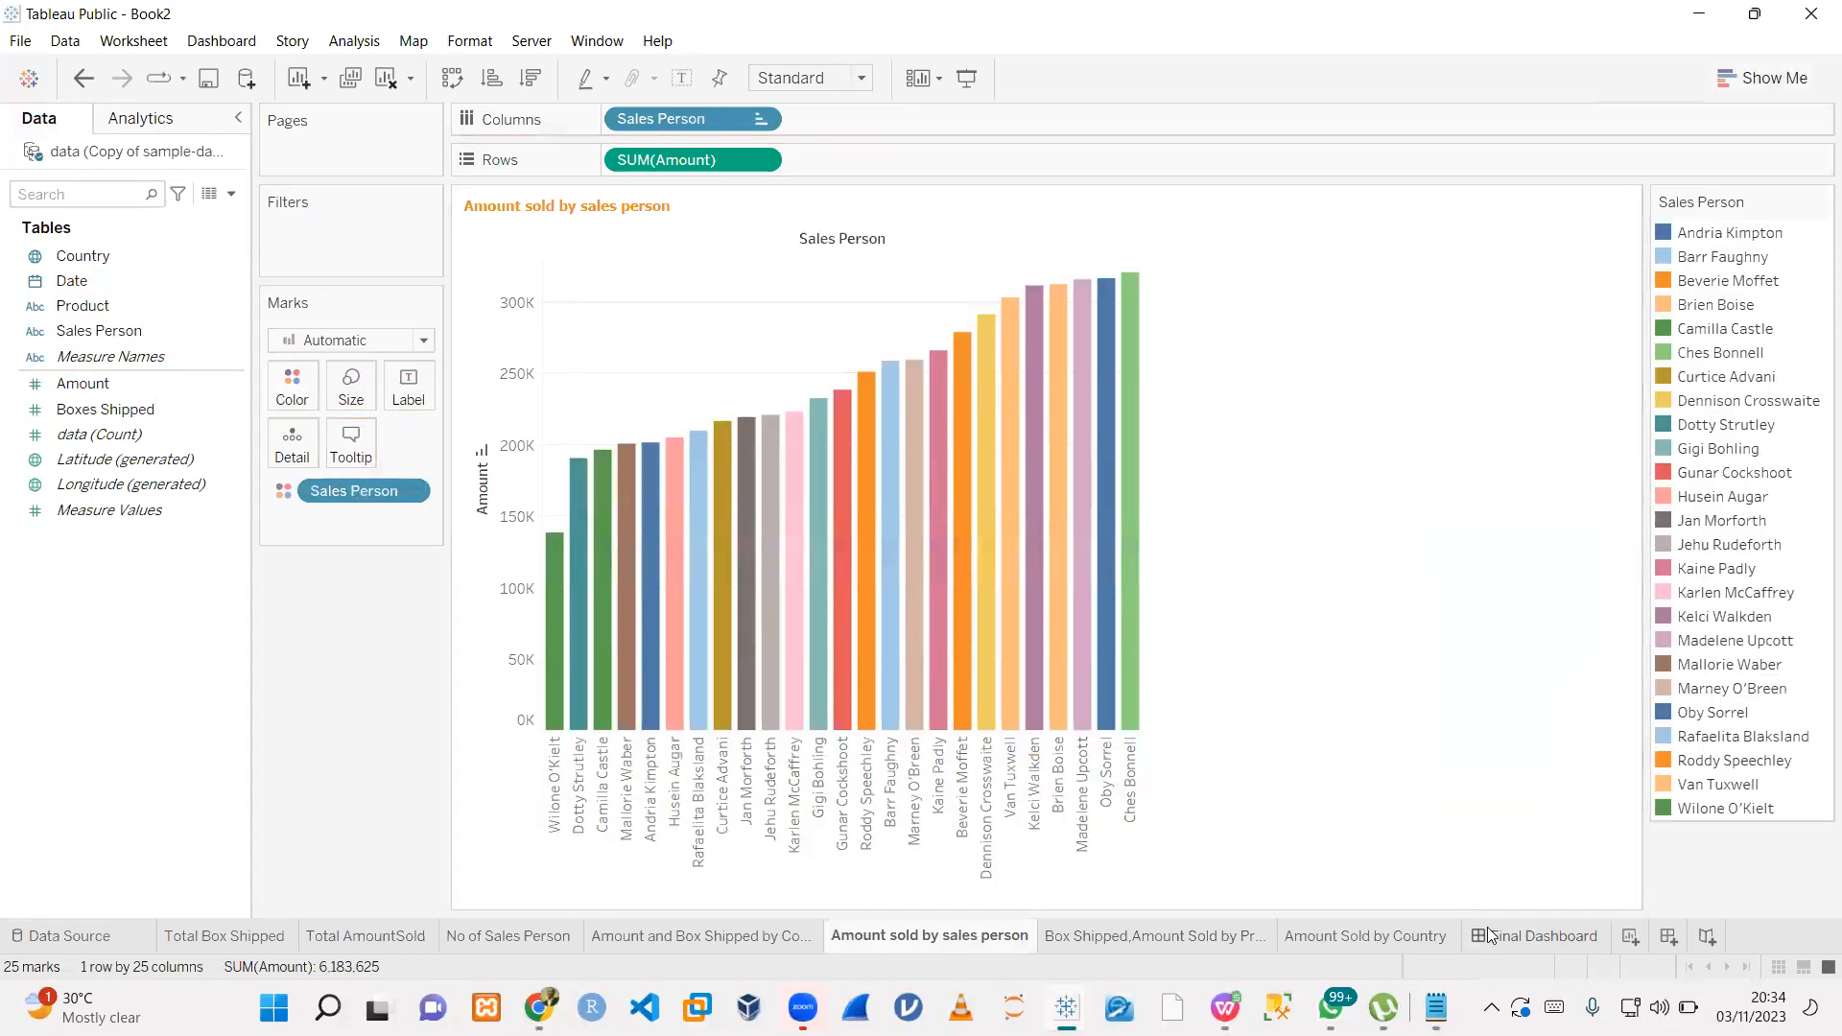
click(1536, 936)
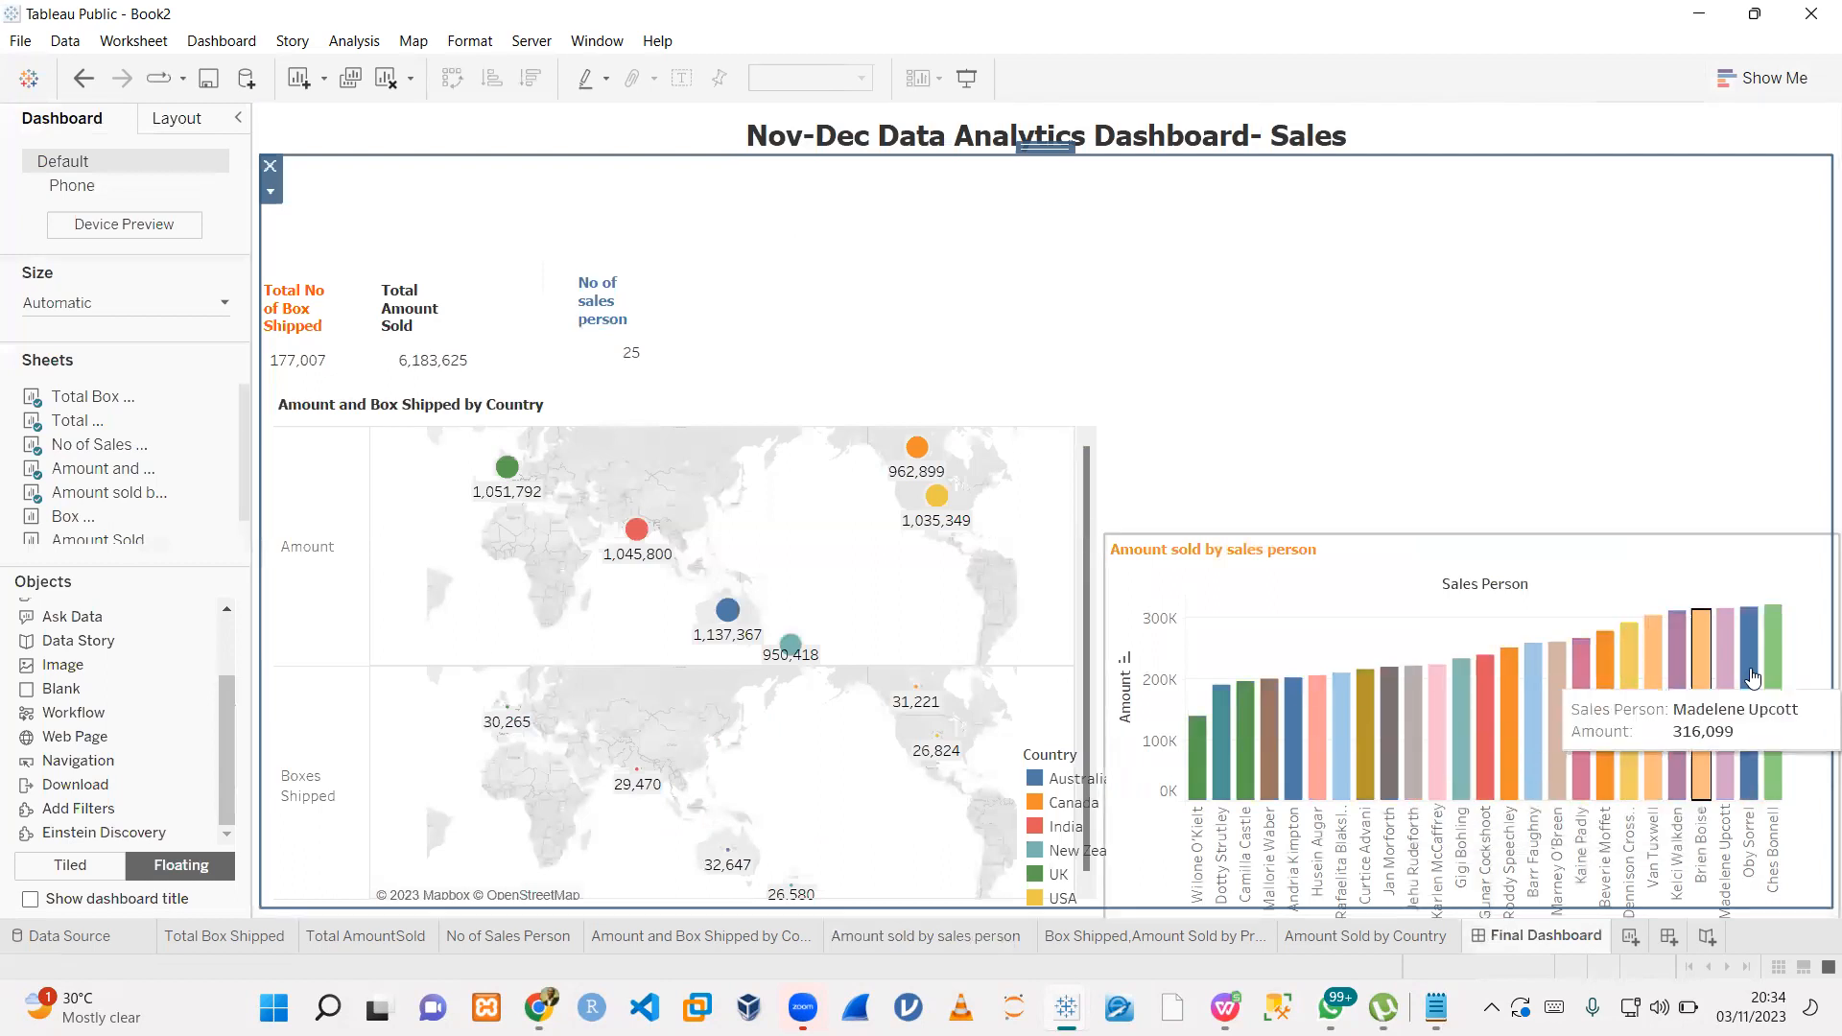
- Add the Box Shipped,Amount Sold by Products table above the bar chart and resize it to fit between the dashboard title and the chart
double_click(87, 523)
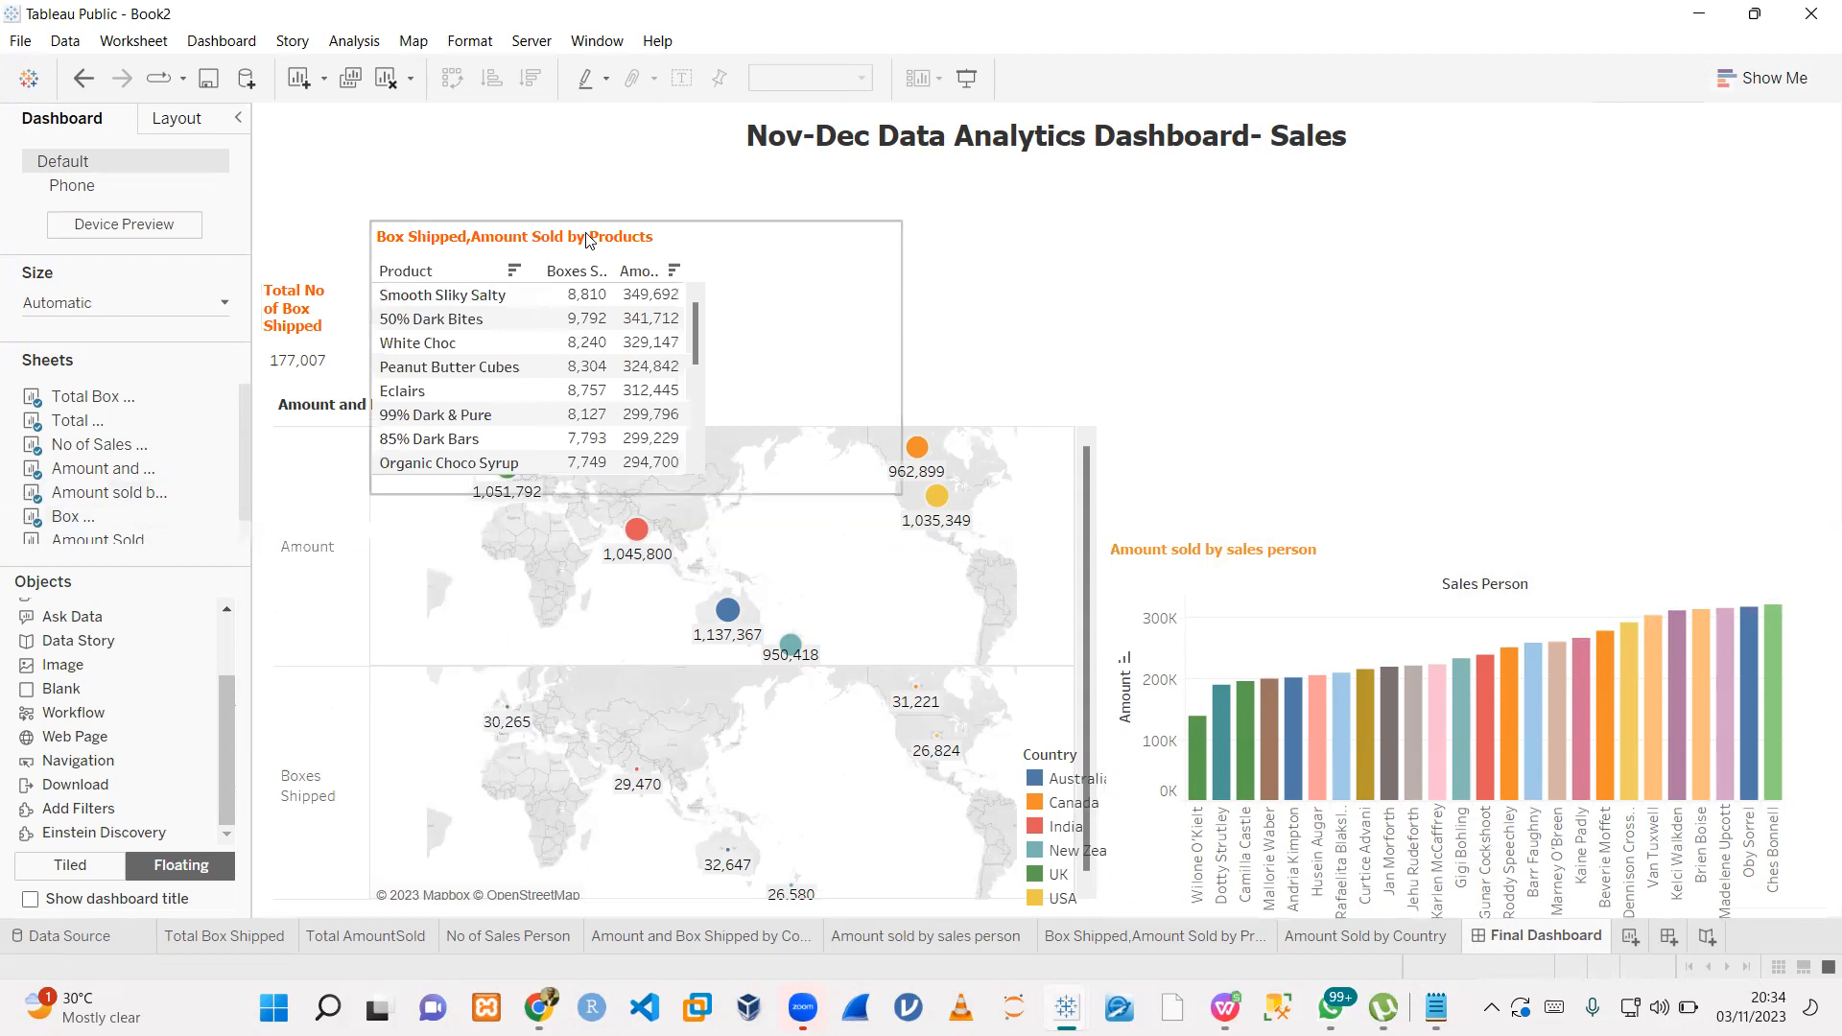
drag(633, 243, 1376, 251)
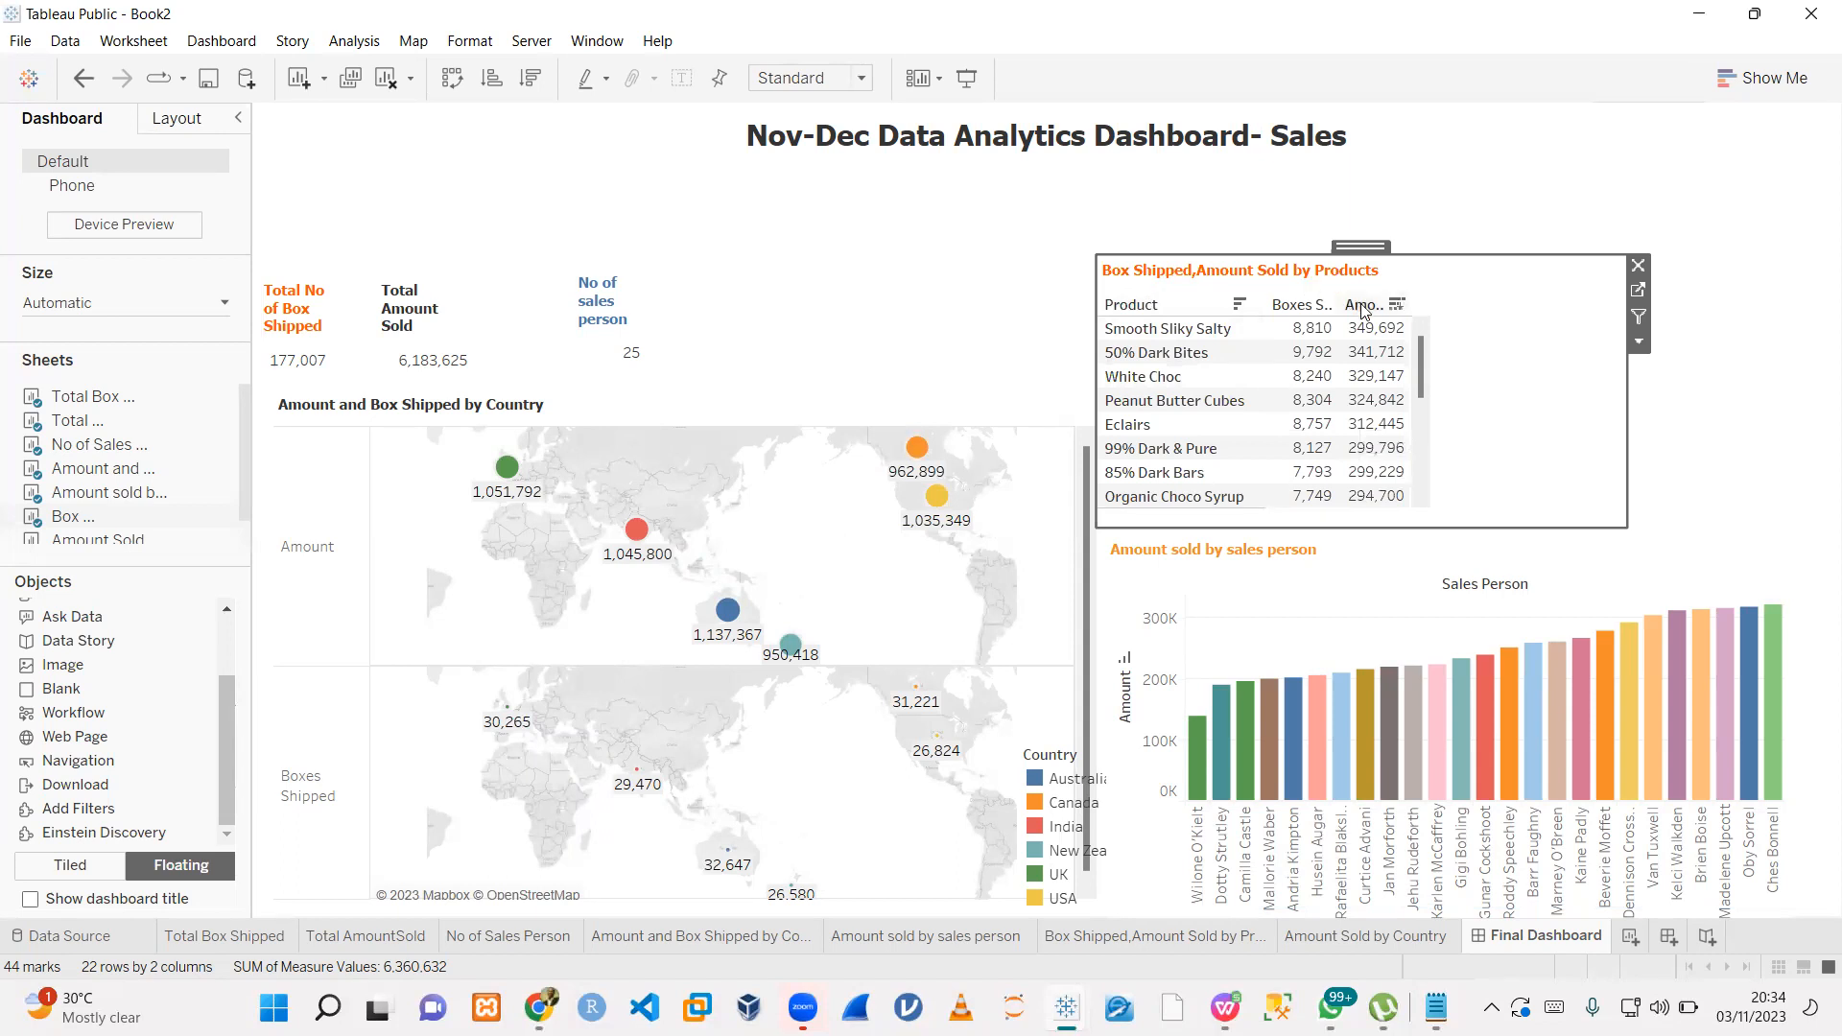
drag(1628, 412, 1504, 413)
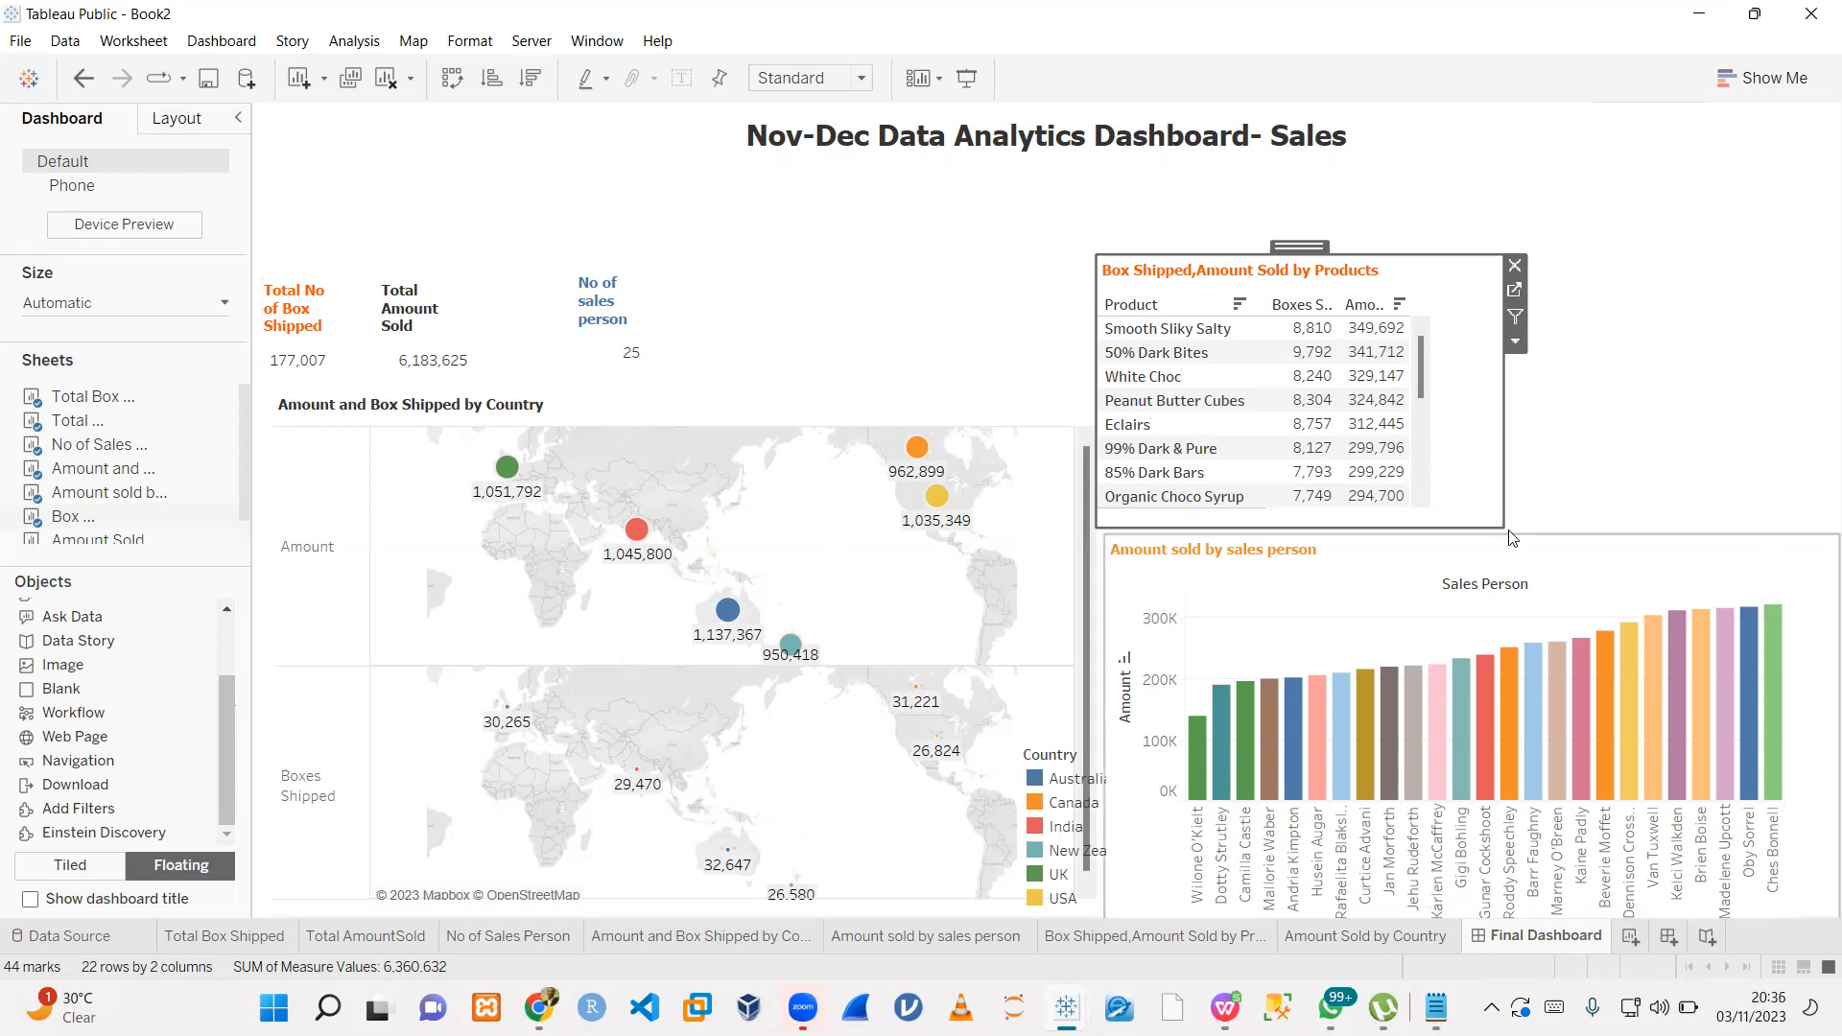
drag(1506, 528, 1816, 524)
drag(1556, 504, 1552, 508)
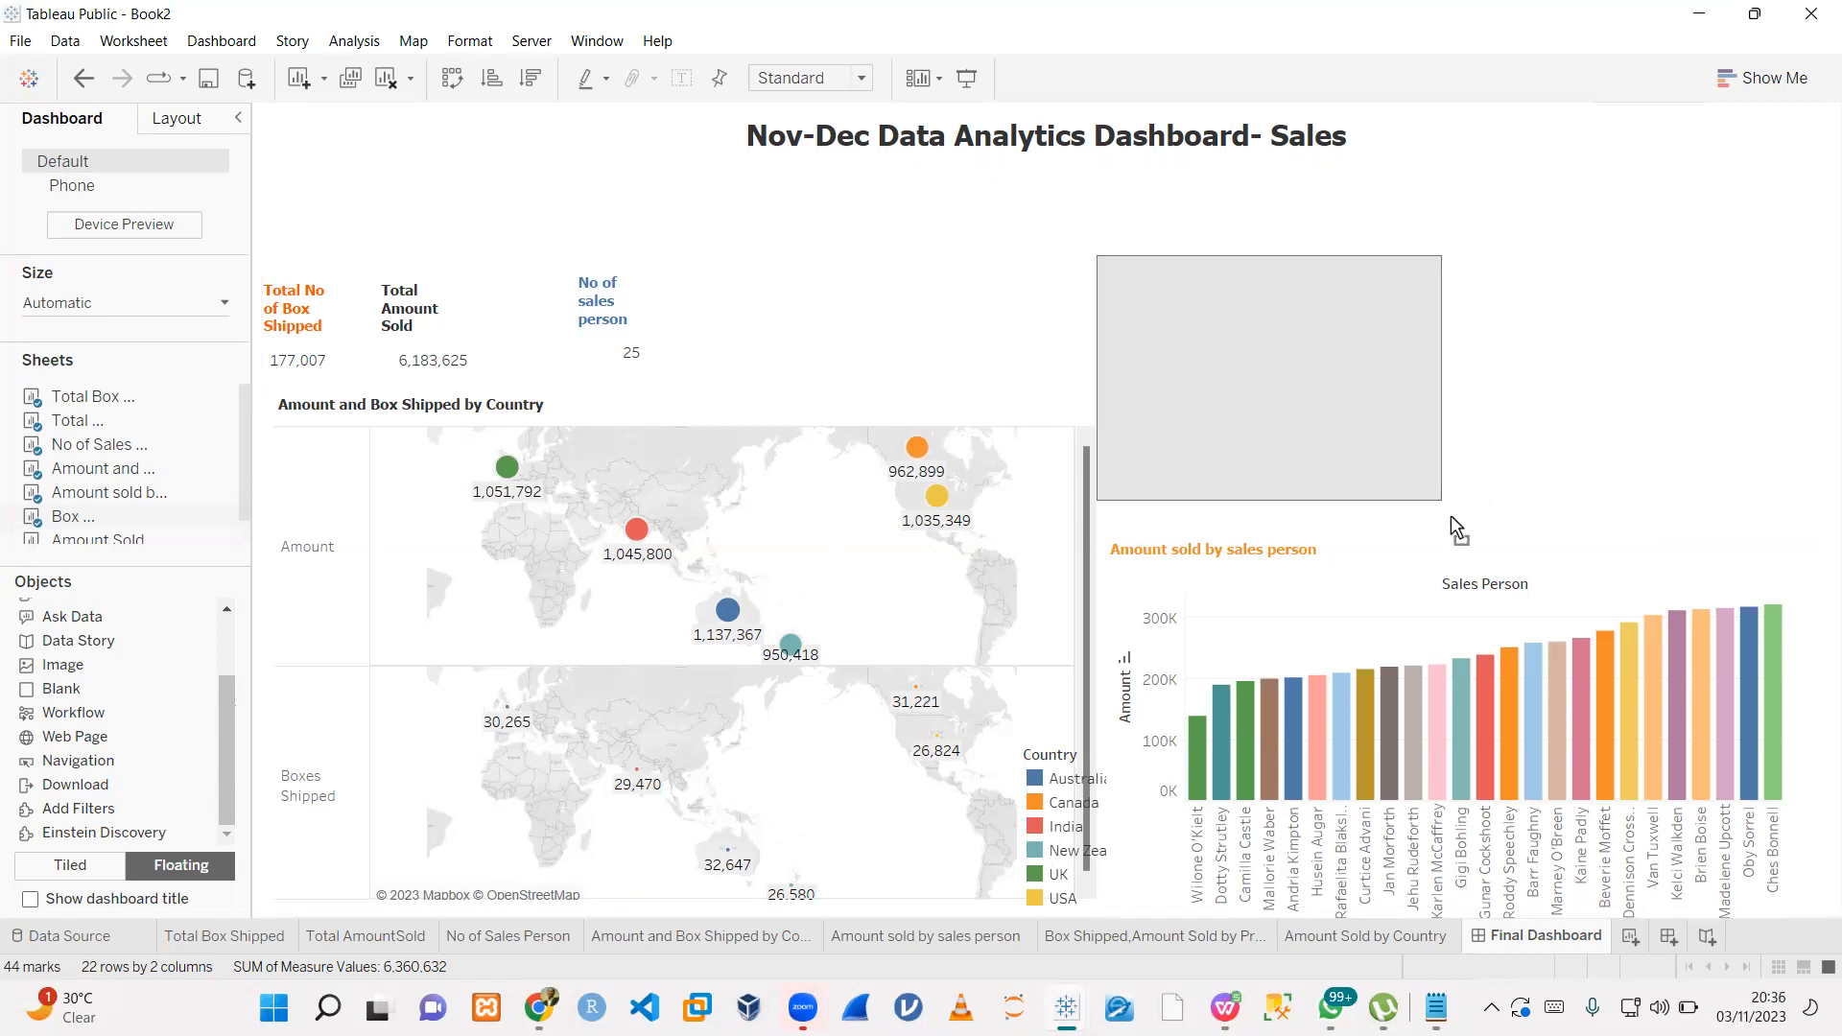
scroll(1315, 422, down, 3)
scroll(1314, 422, up, 3)
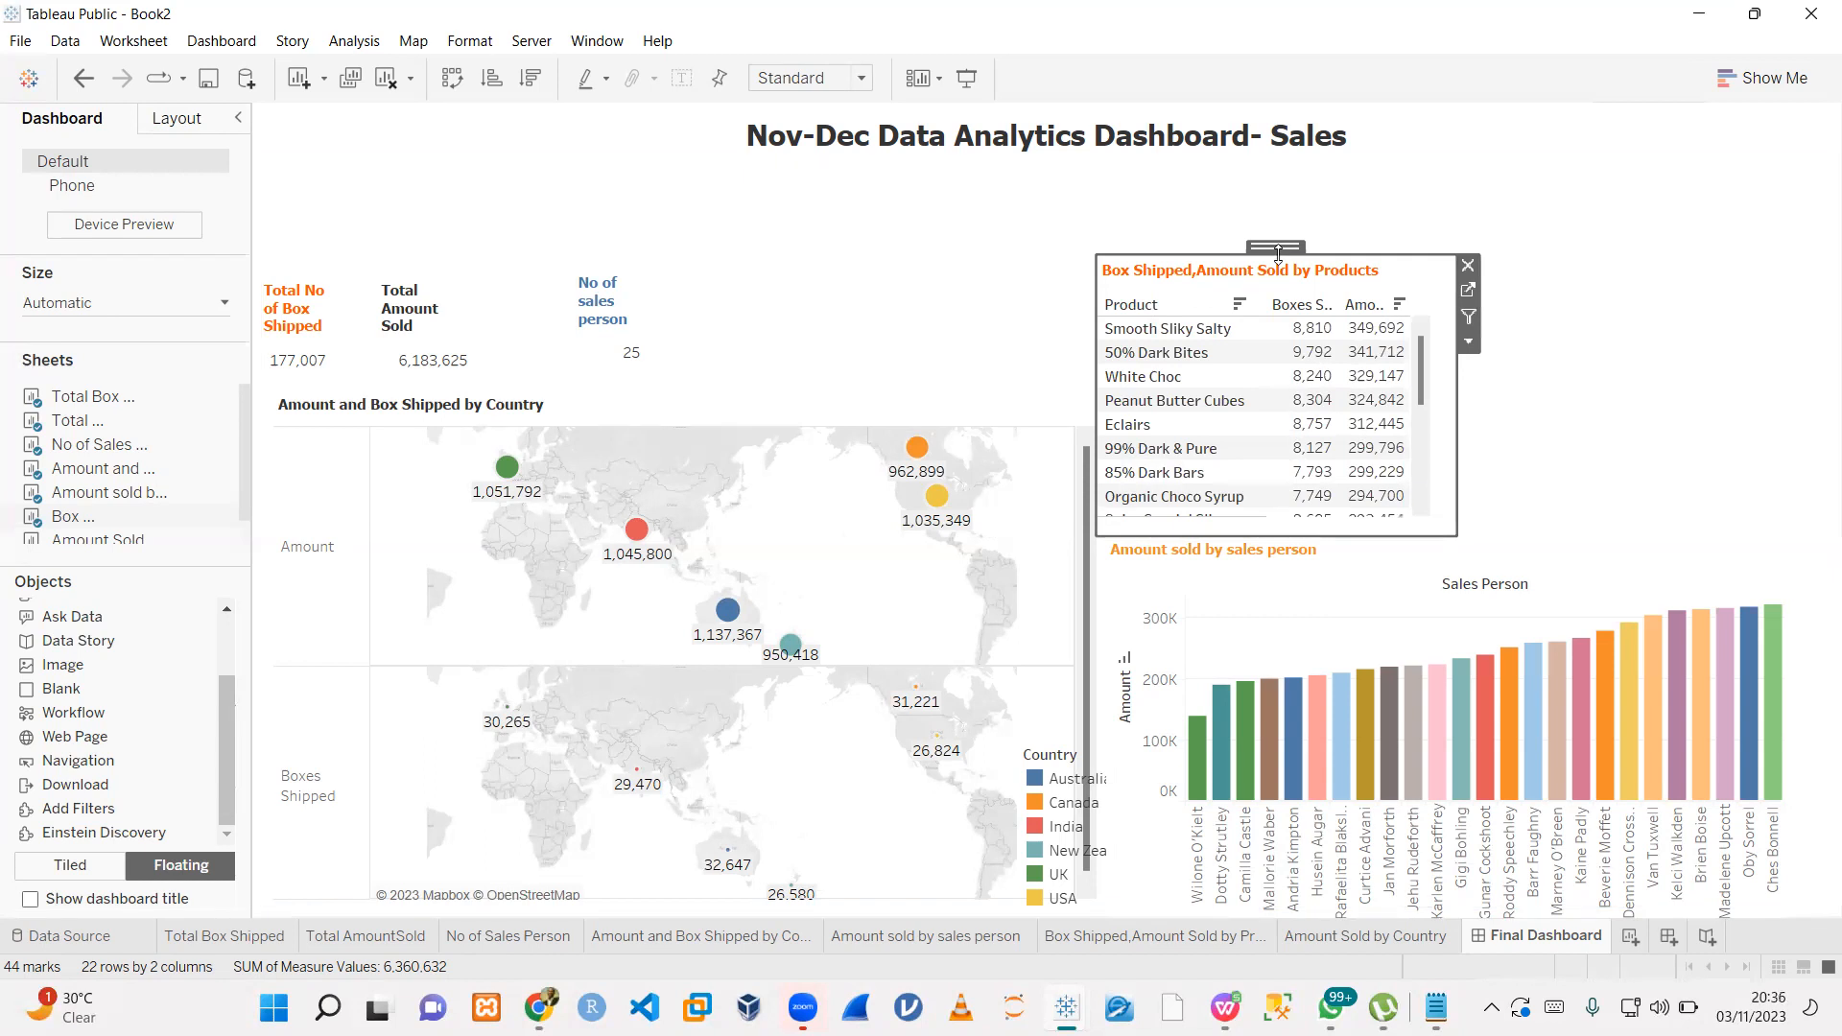
drag(1283, 255, 1268, 168)
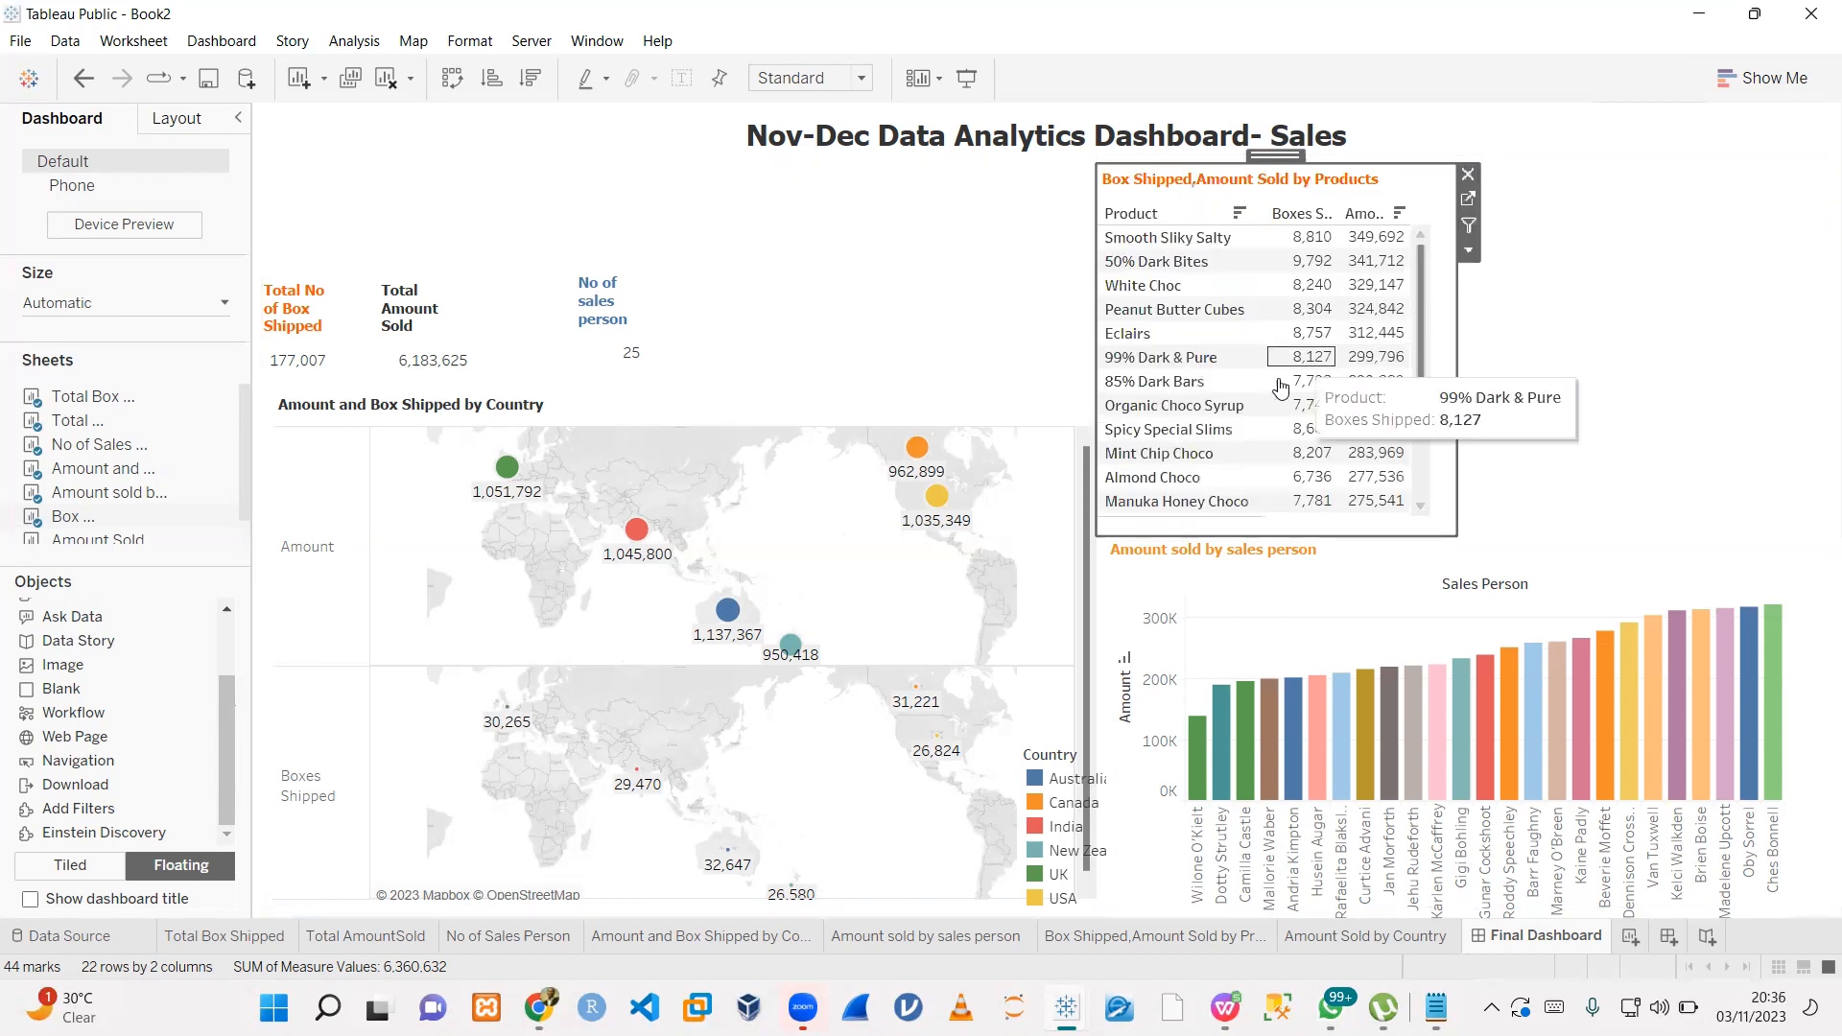
- Move the No of sales person, Total Amount Sold and Total No of Box Shipped cards up below the title and spread them out
click(653, 307)
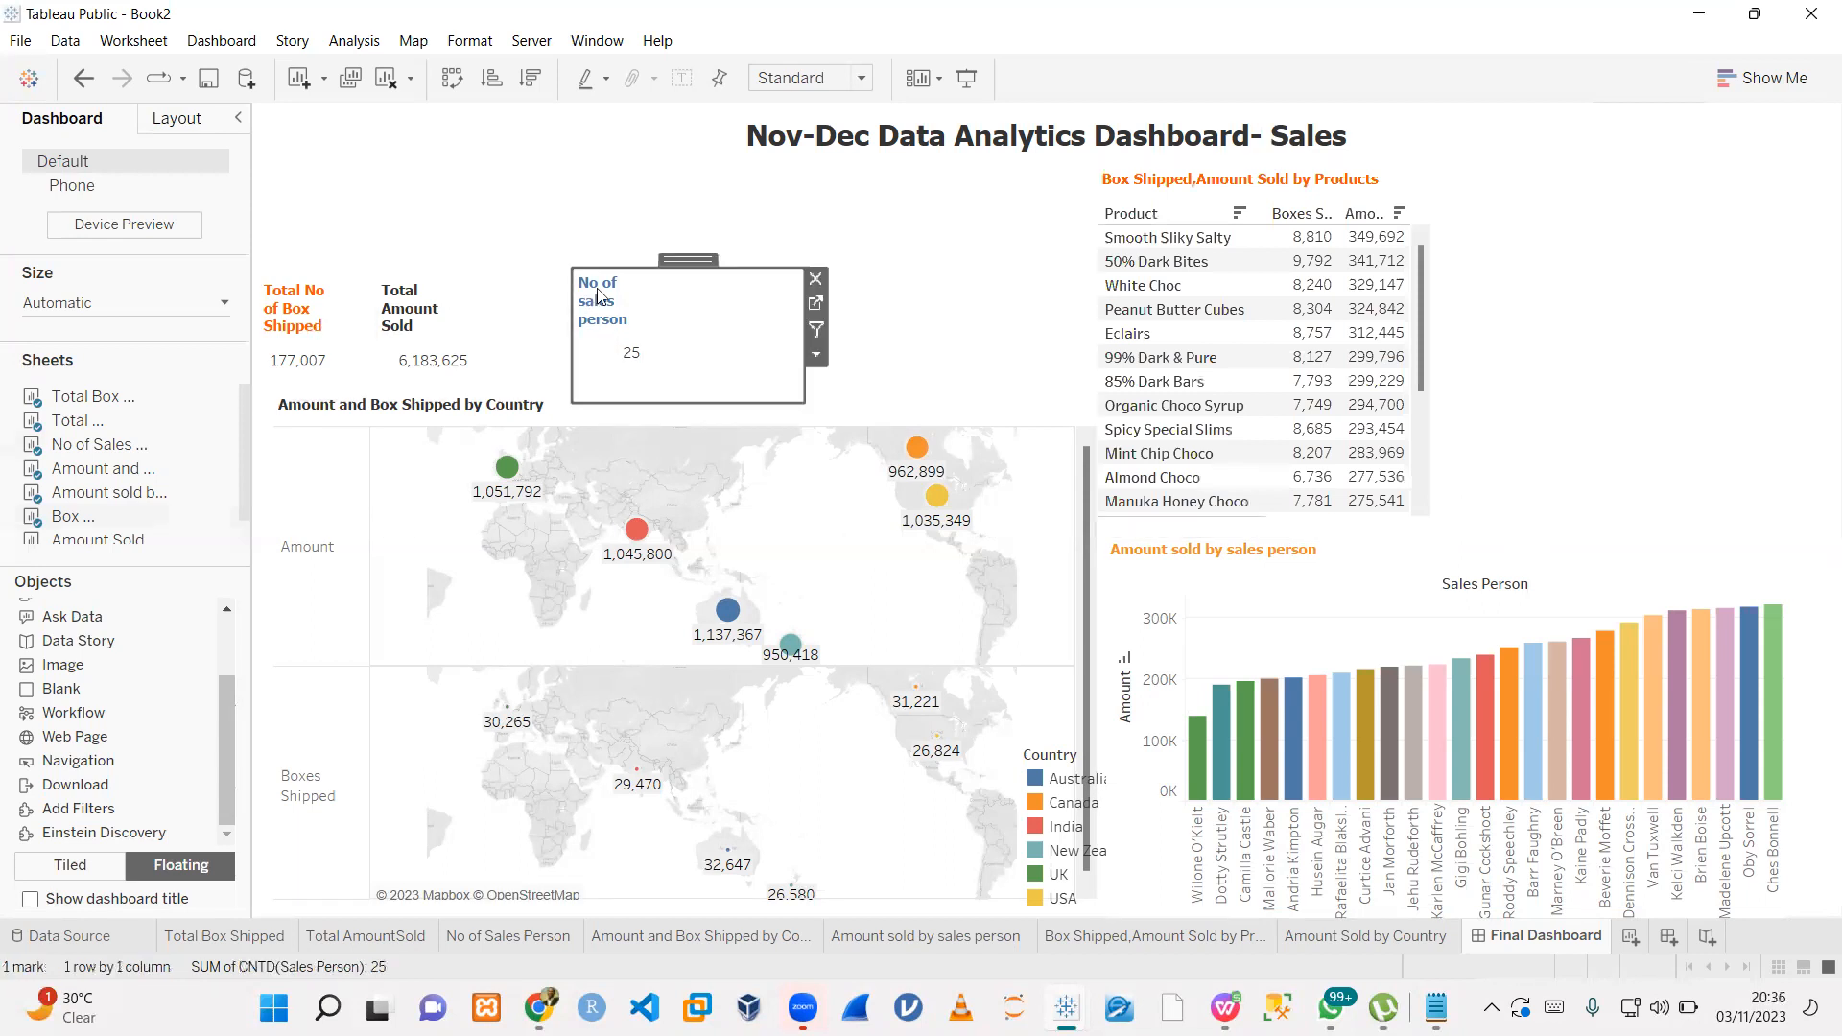
drag(686, 258, 816, 199)
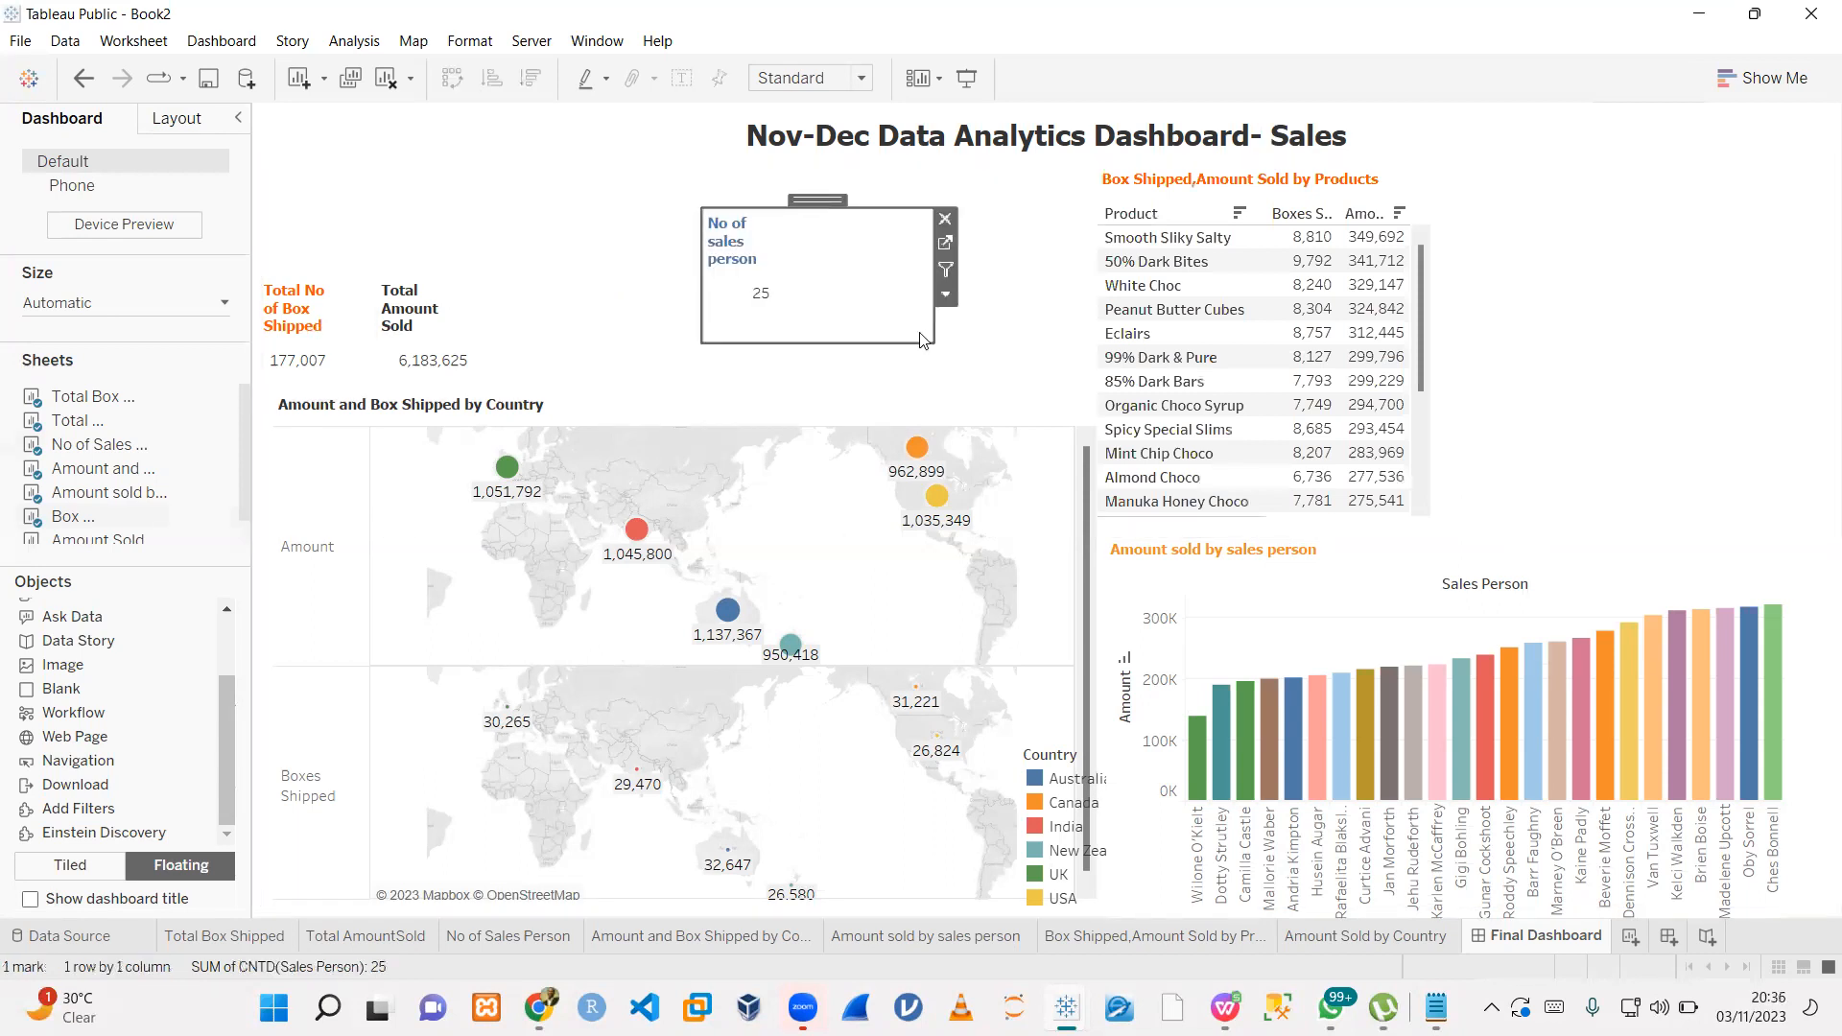
click(449, 278)
drag(486, 267, 501, 190)
click(294, 309)
drag(361, 261, 360, 182)
click(528, 271)
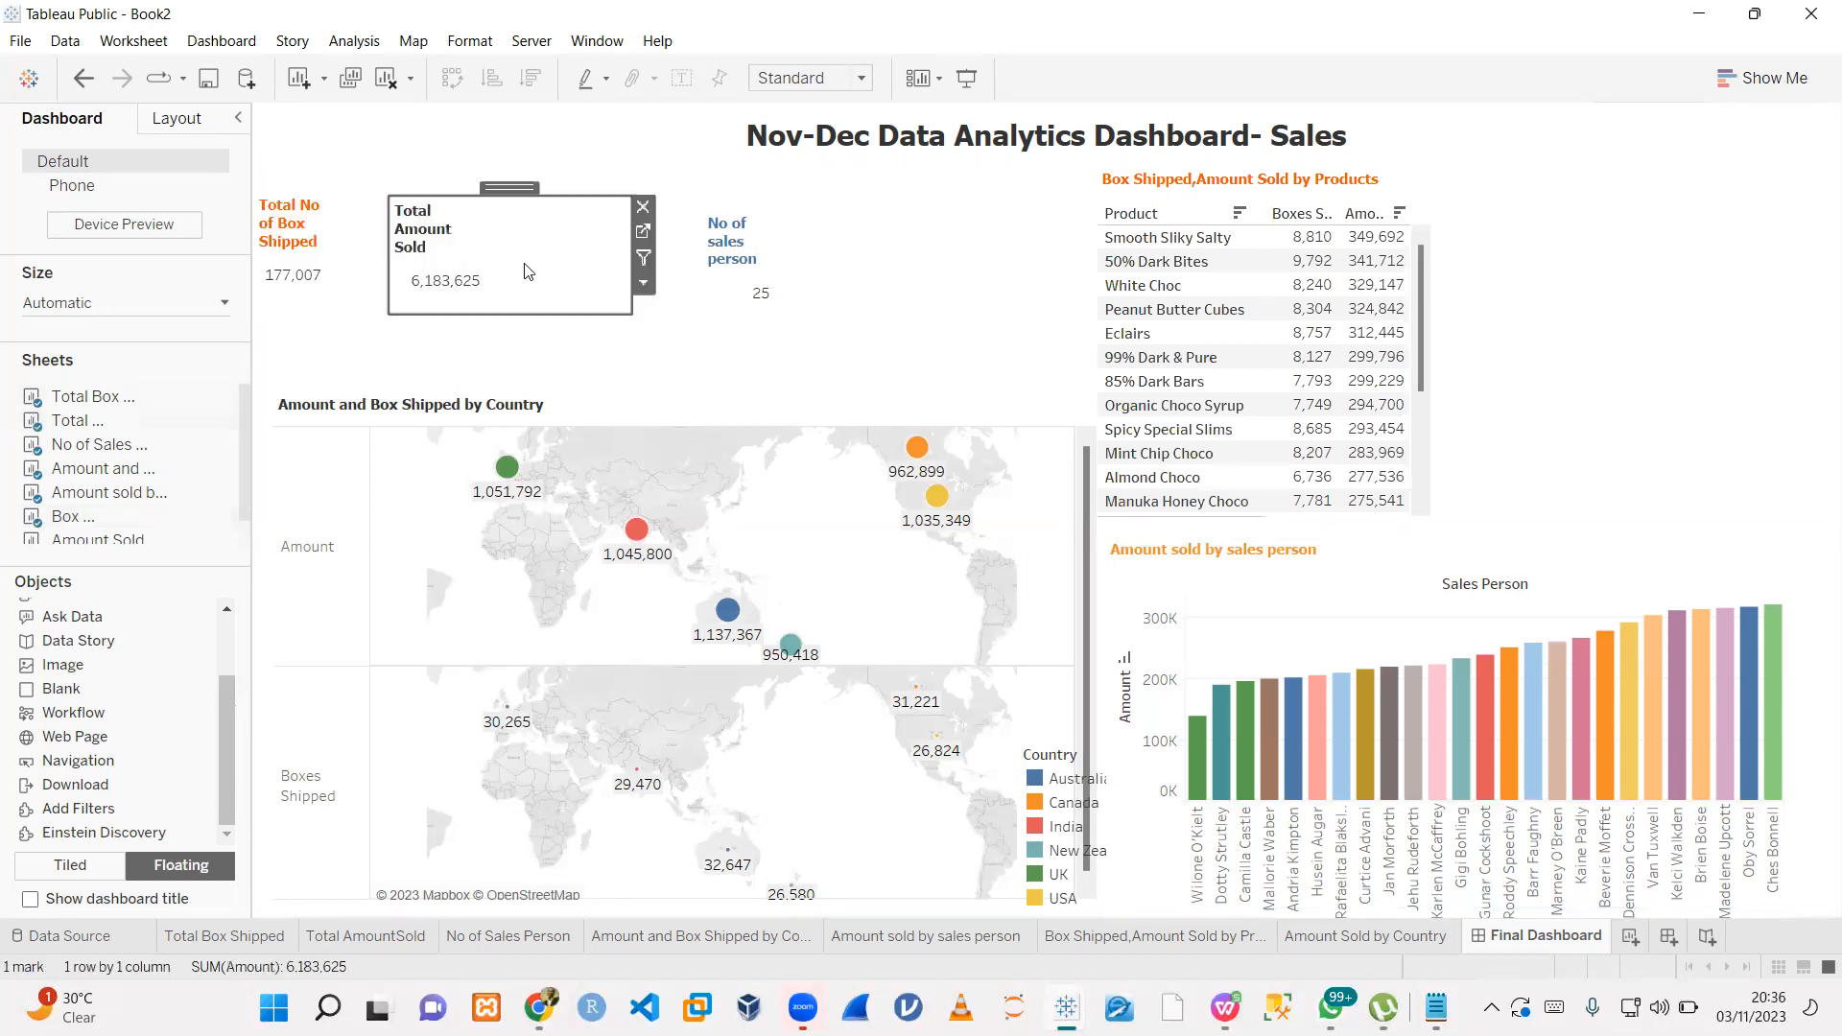
- Move the No of sales person card closer to the Total Amount Sold card
click(728, 205)
drag(794, 191, 618, 178)
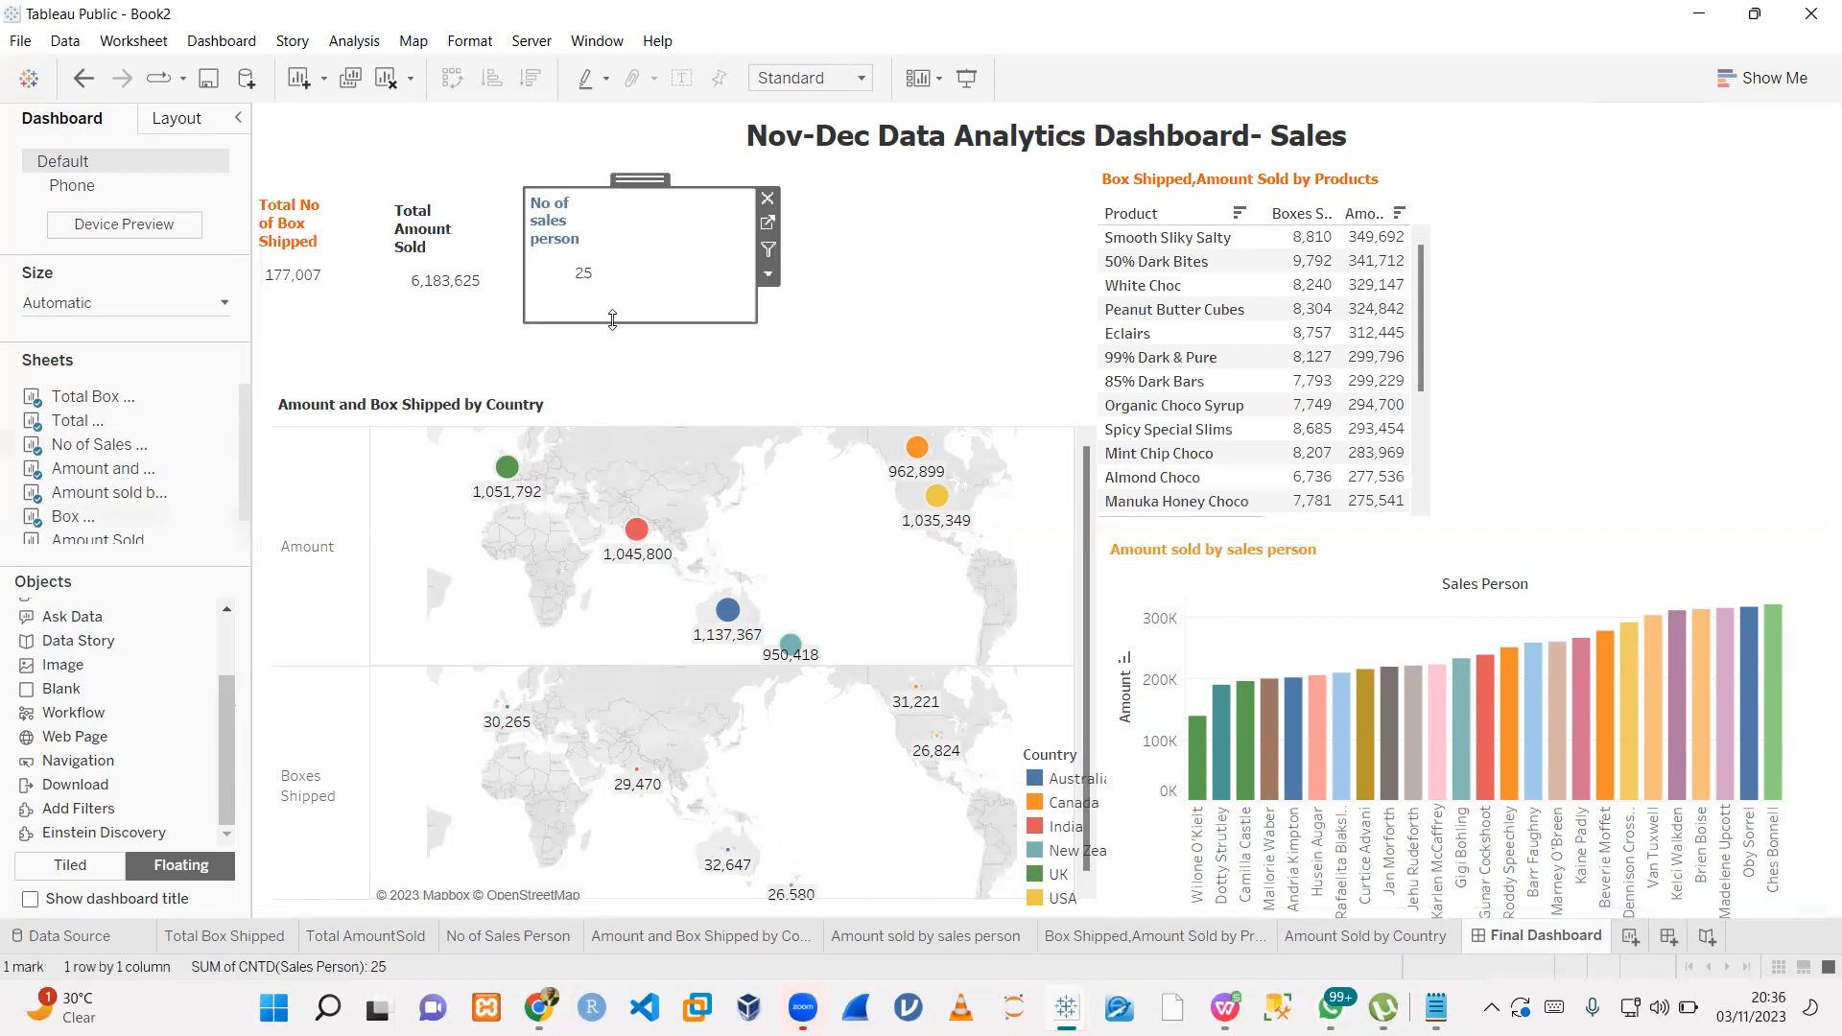
click(605, 365)
- Enlarge the Amount and Box Shipped by Country map to the dashboard's left edge and up to just below the three total cards
click(649, 443)
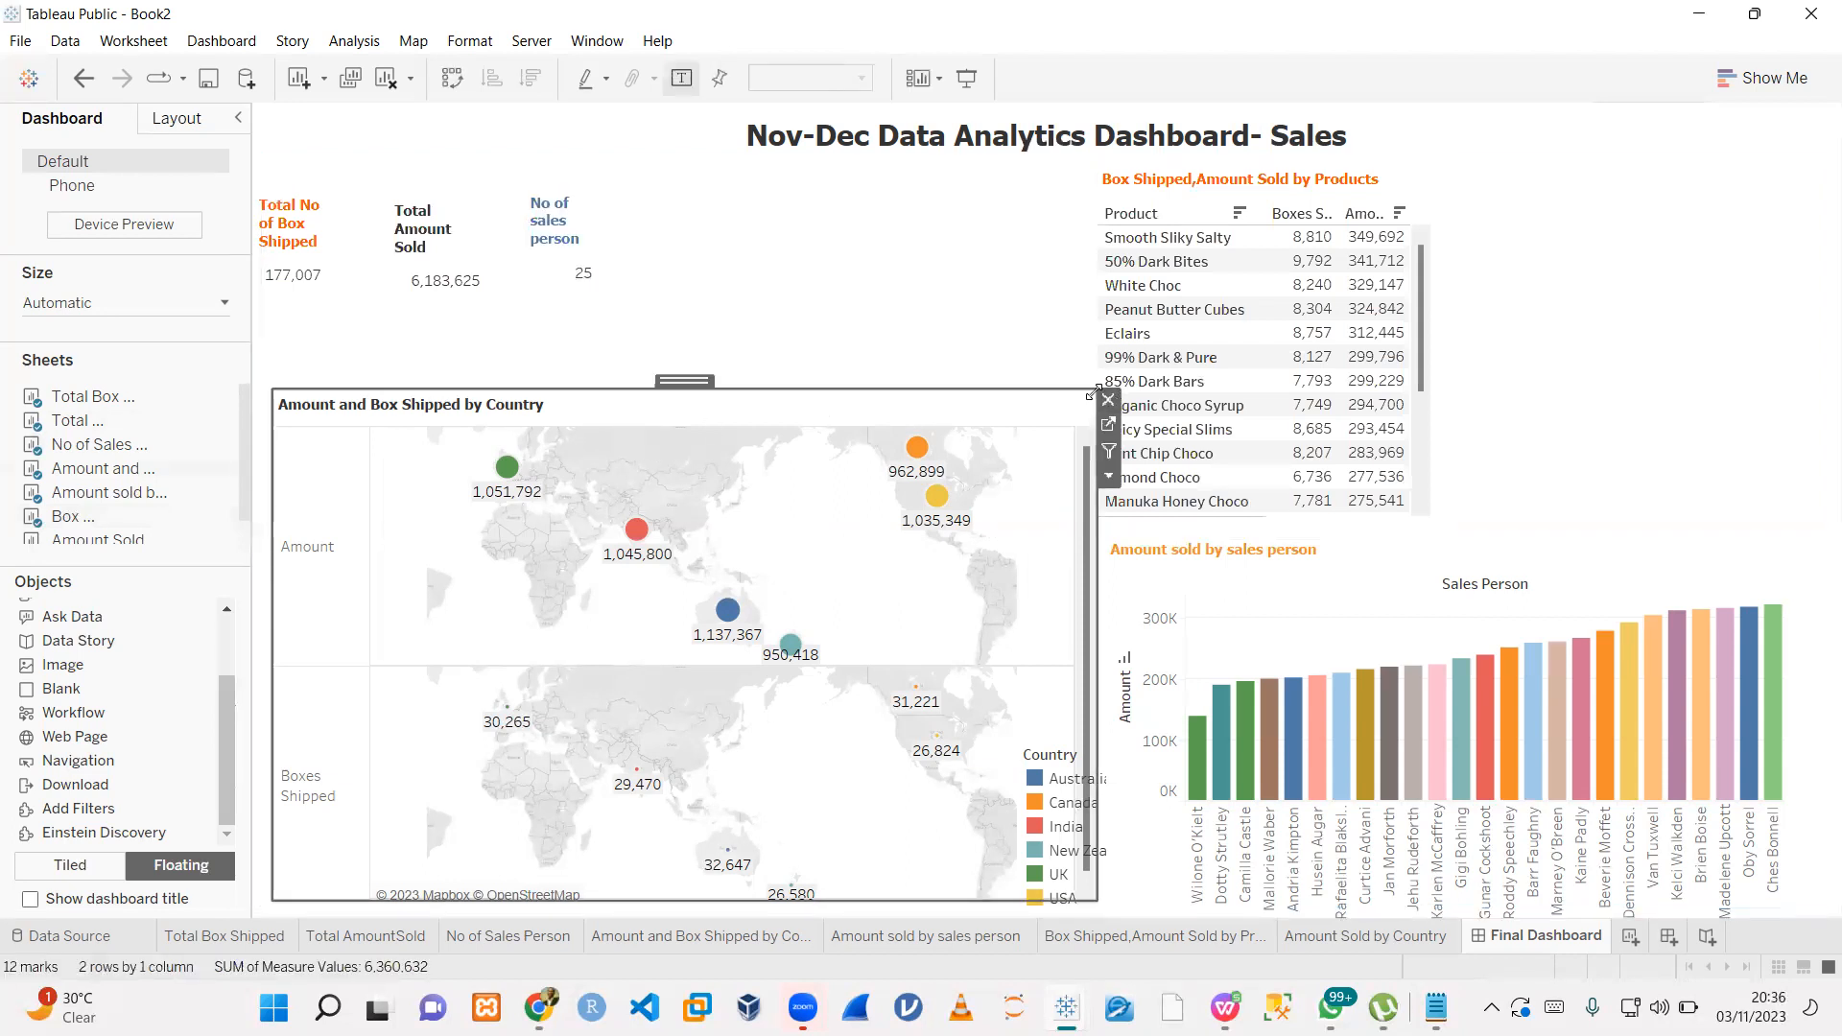
drag(1068, 370, 1091, 297)
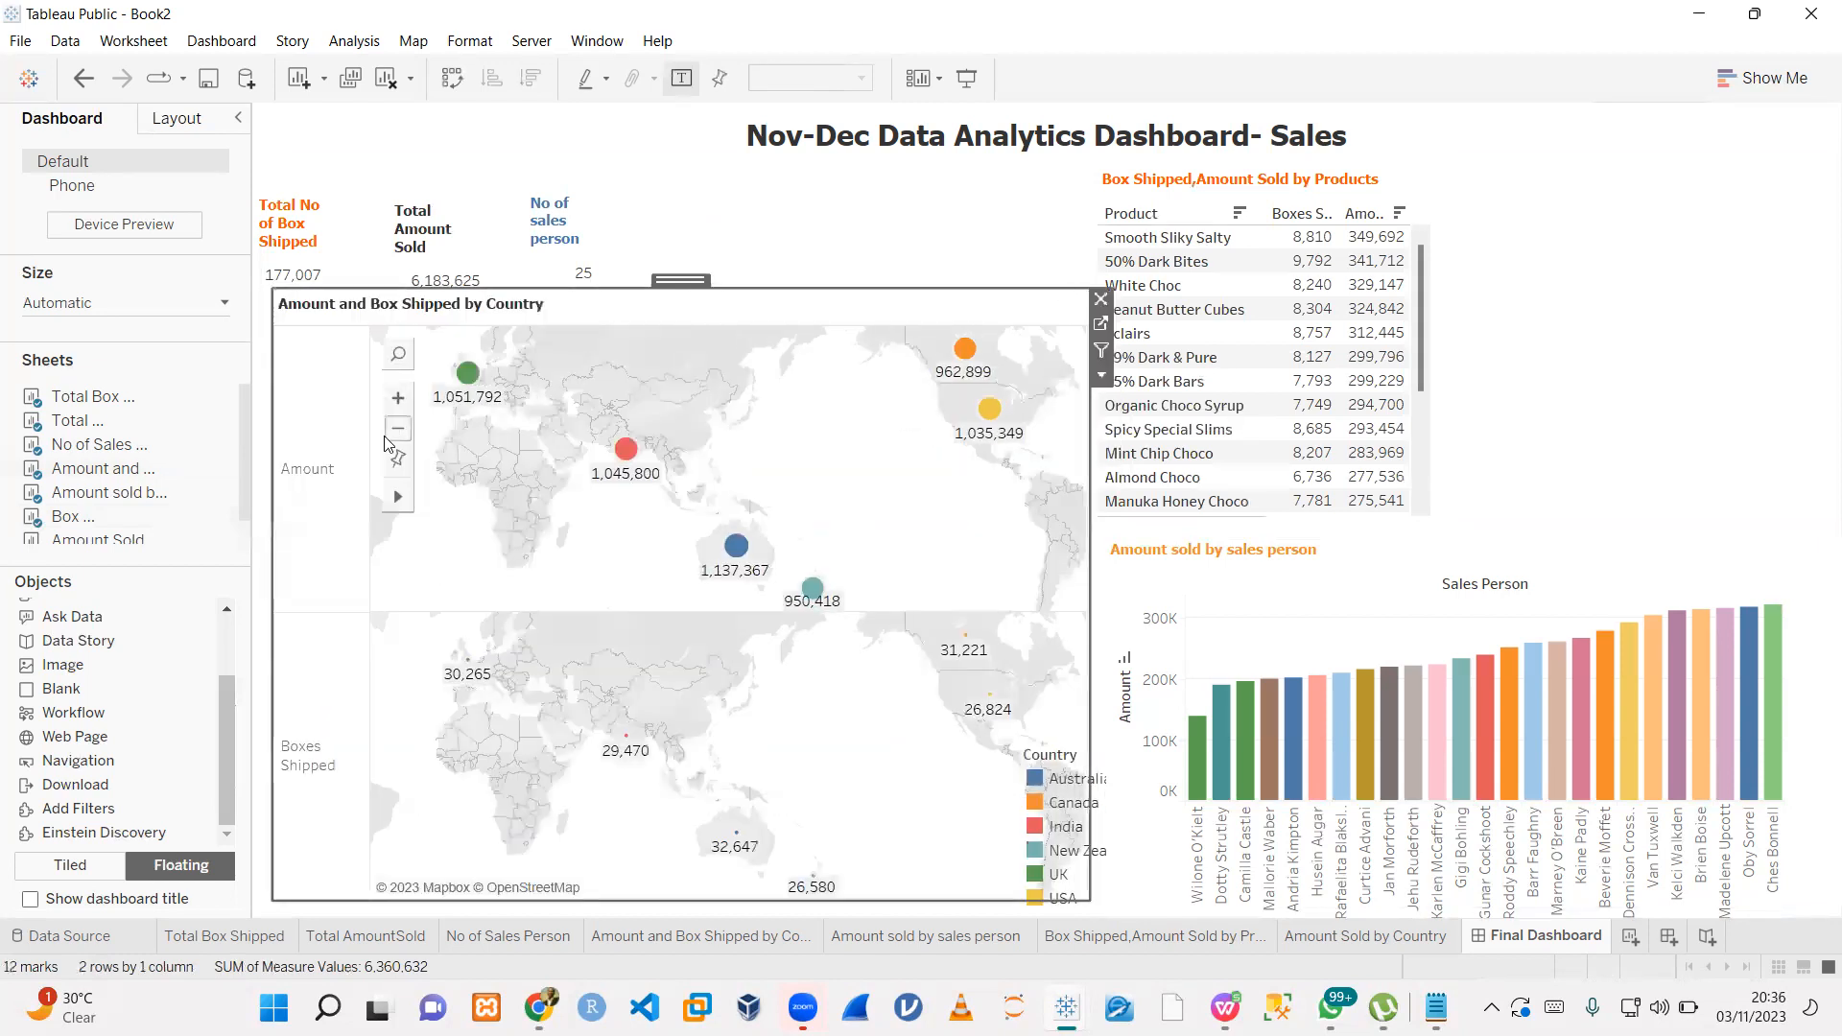
drag(273, 472, 254, 470)
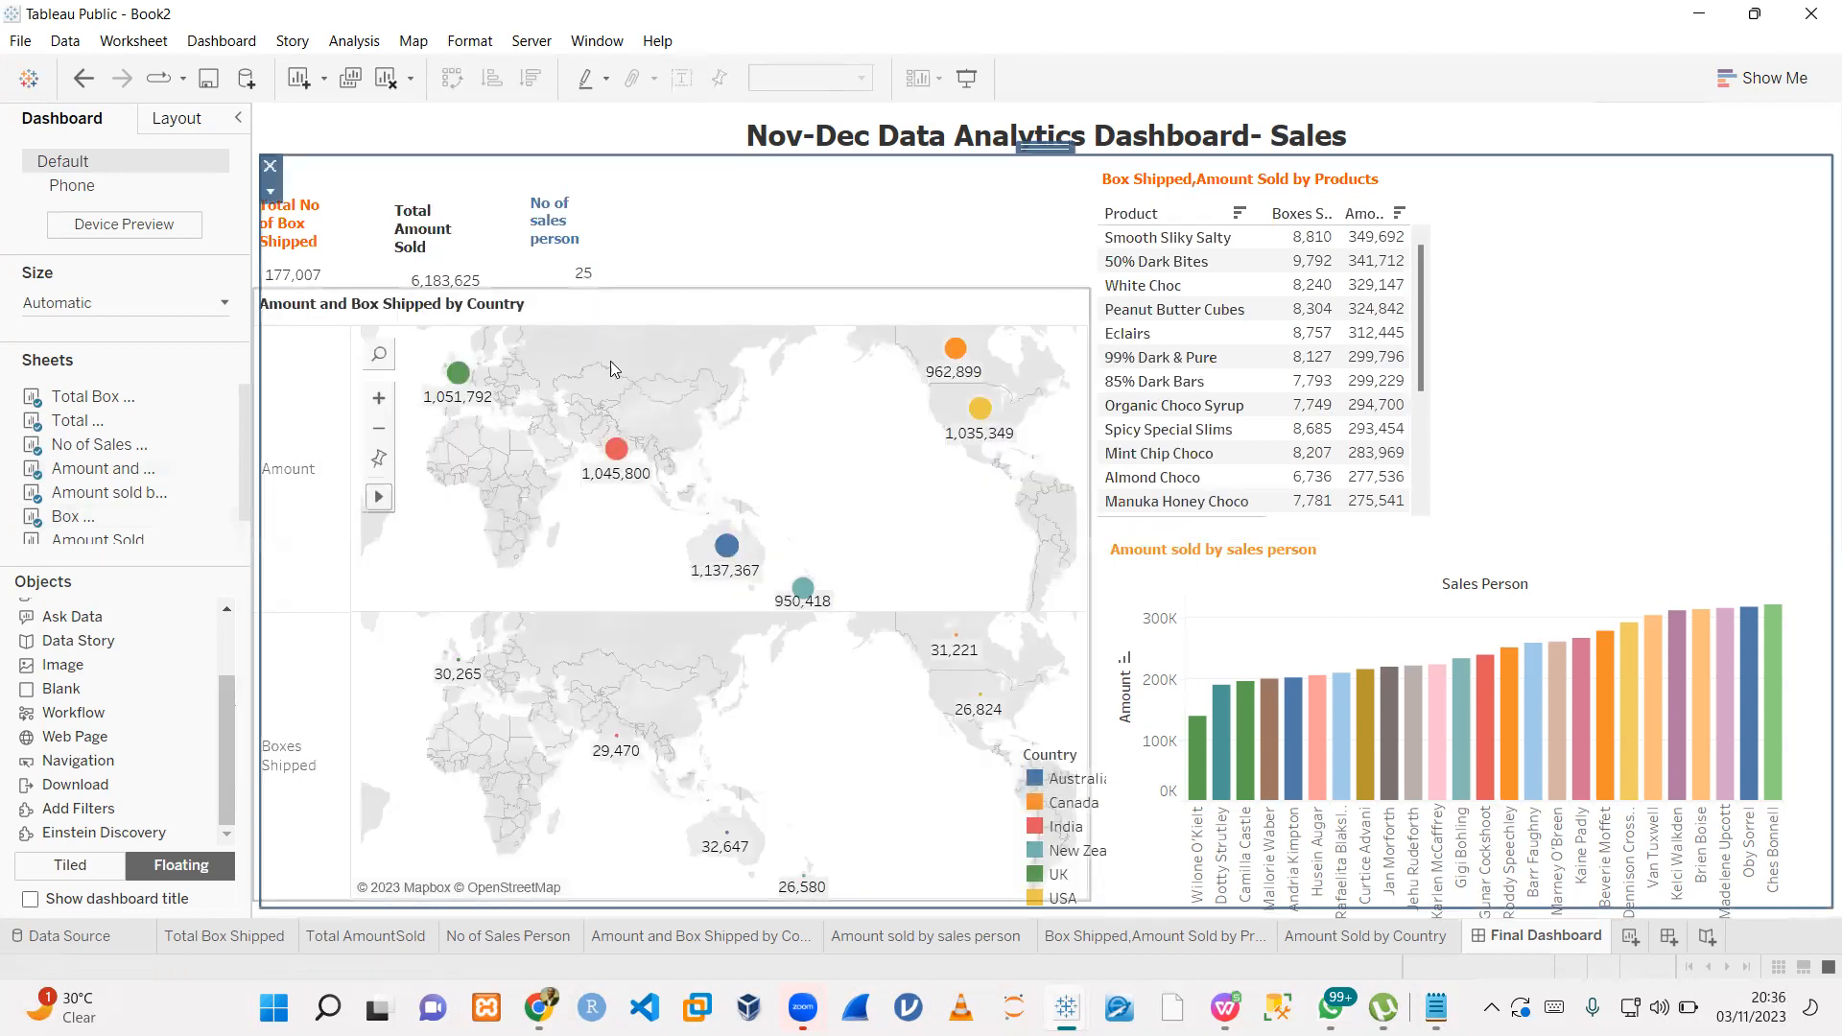
click(587, 278)
click(587, 285)
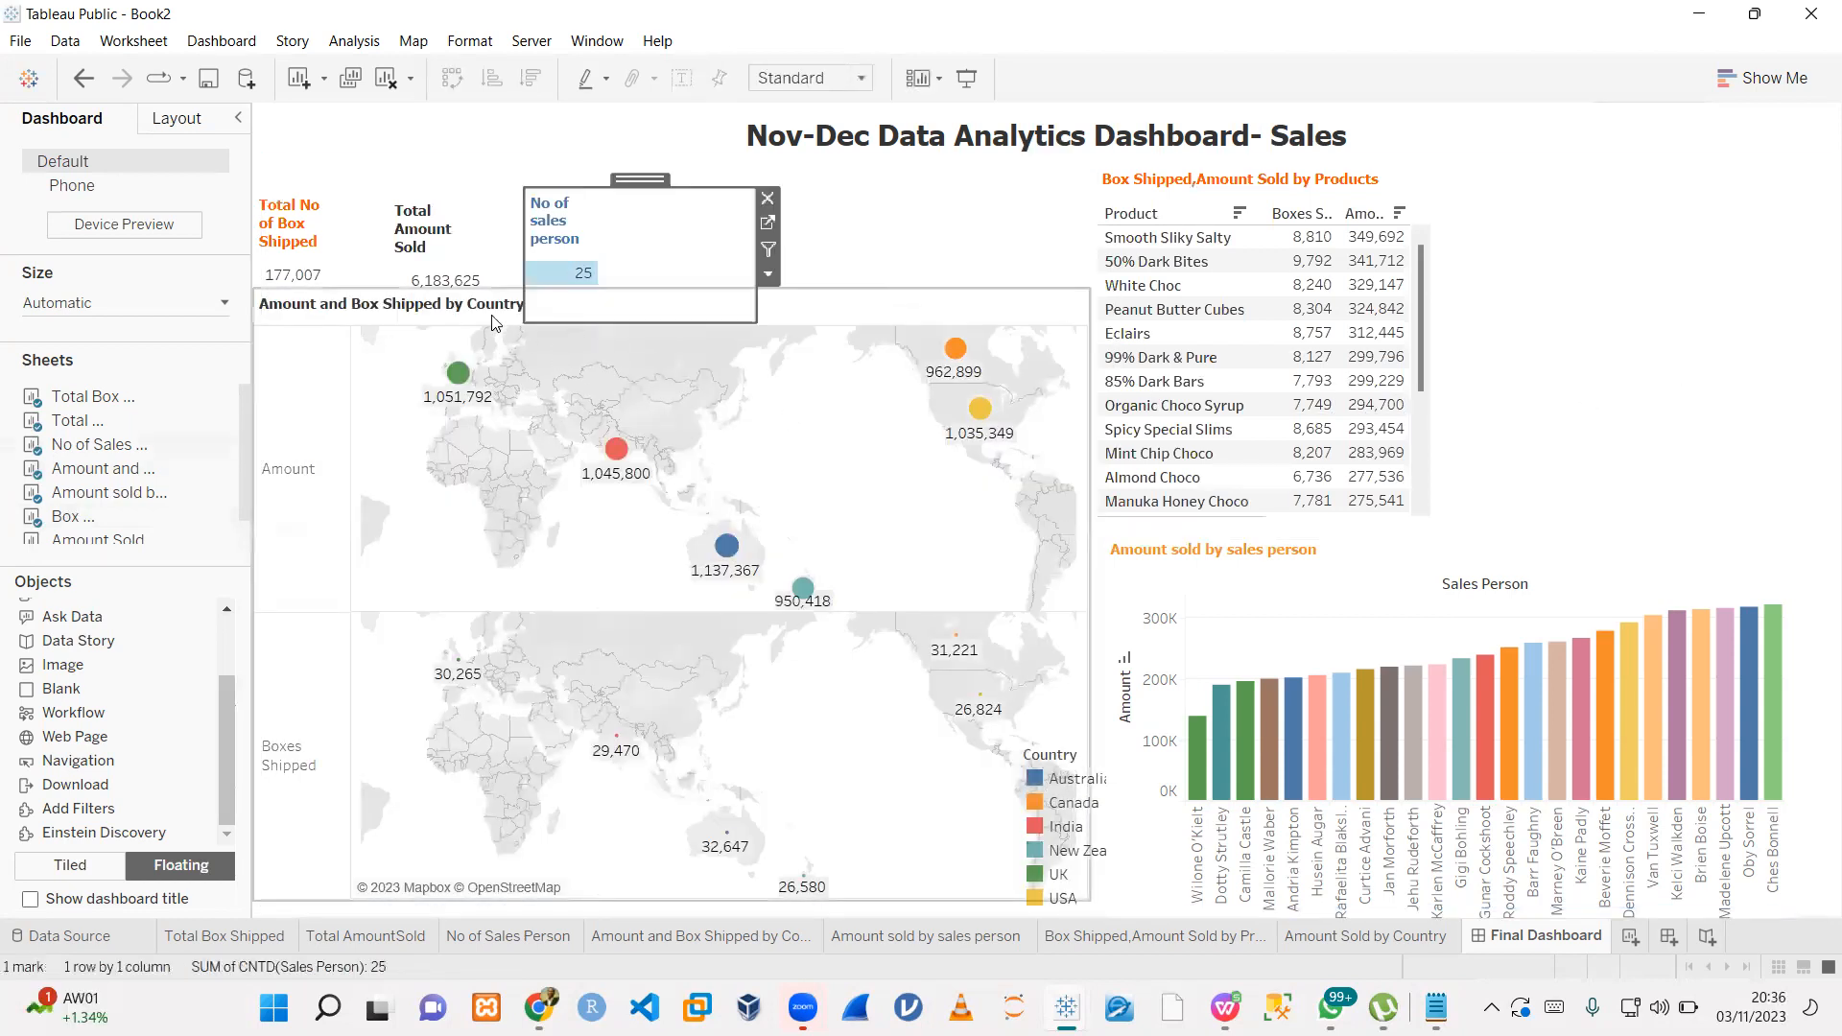
click(662, 309)
drag(689, 288, 687, 313)
- Add the Amount Sold by Country chart beside the products table and stretch it to fill the height above the sales person chart
click(1478, 326)
scroll(96, 494, down, 1)
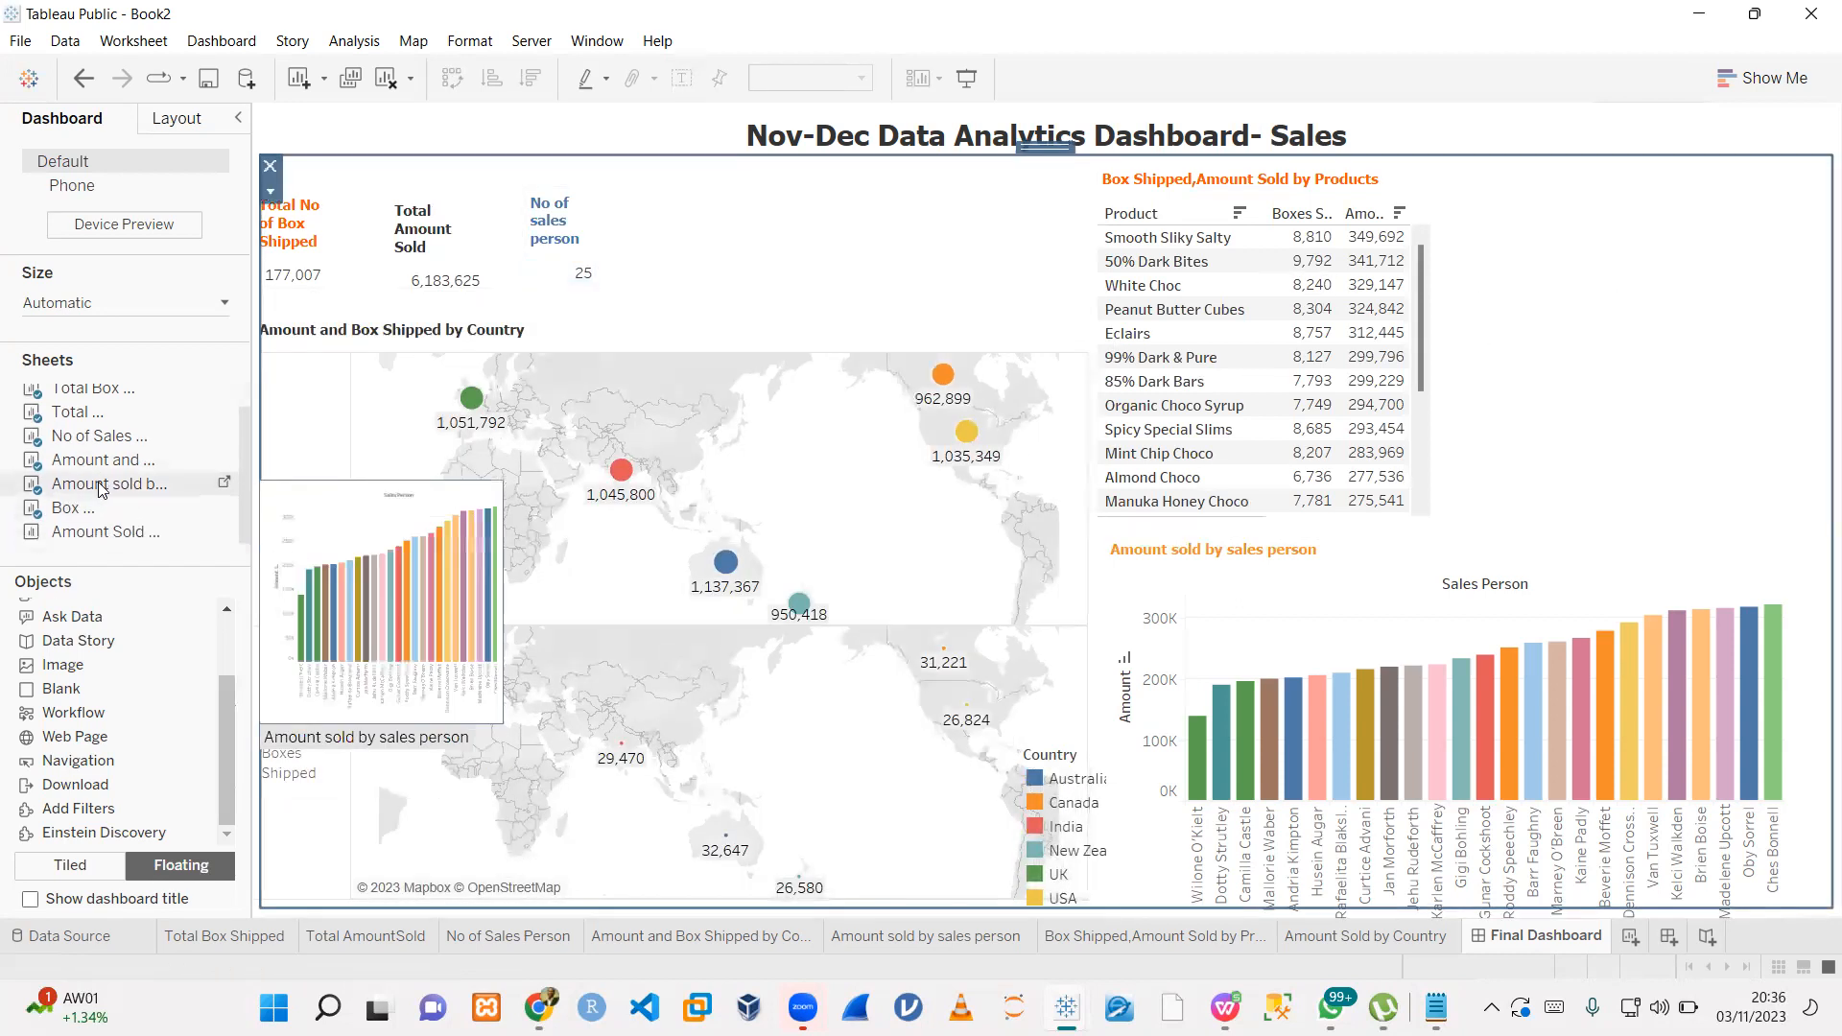
double_click(81, 539)
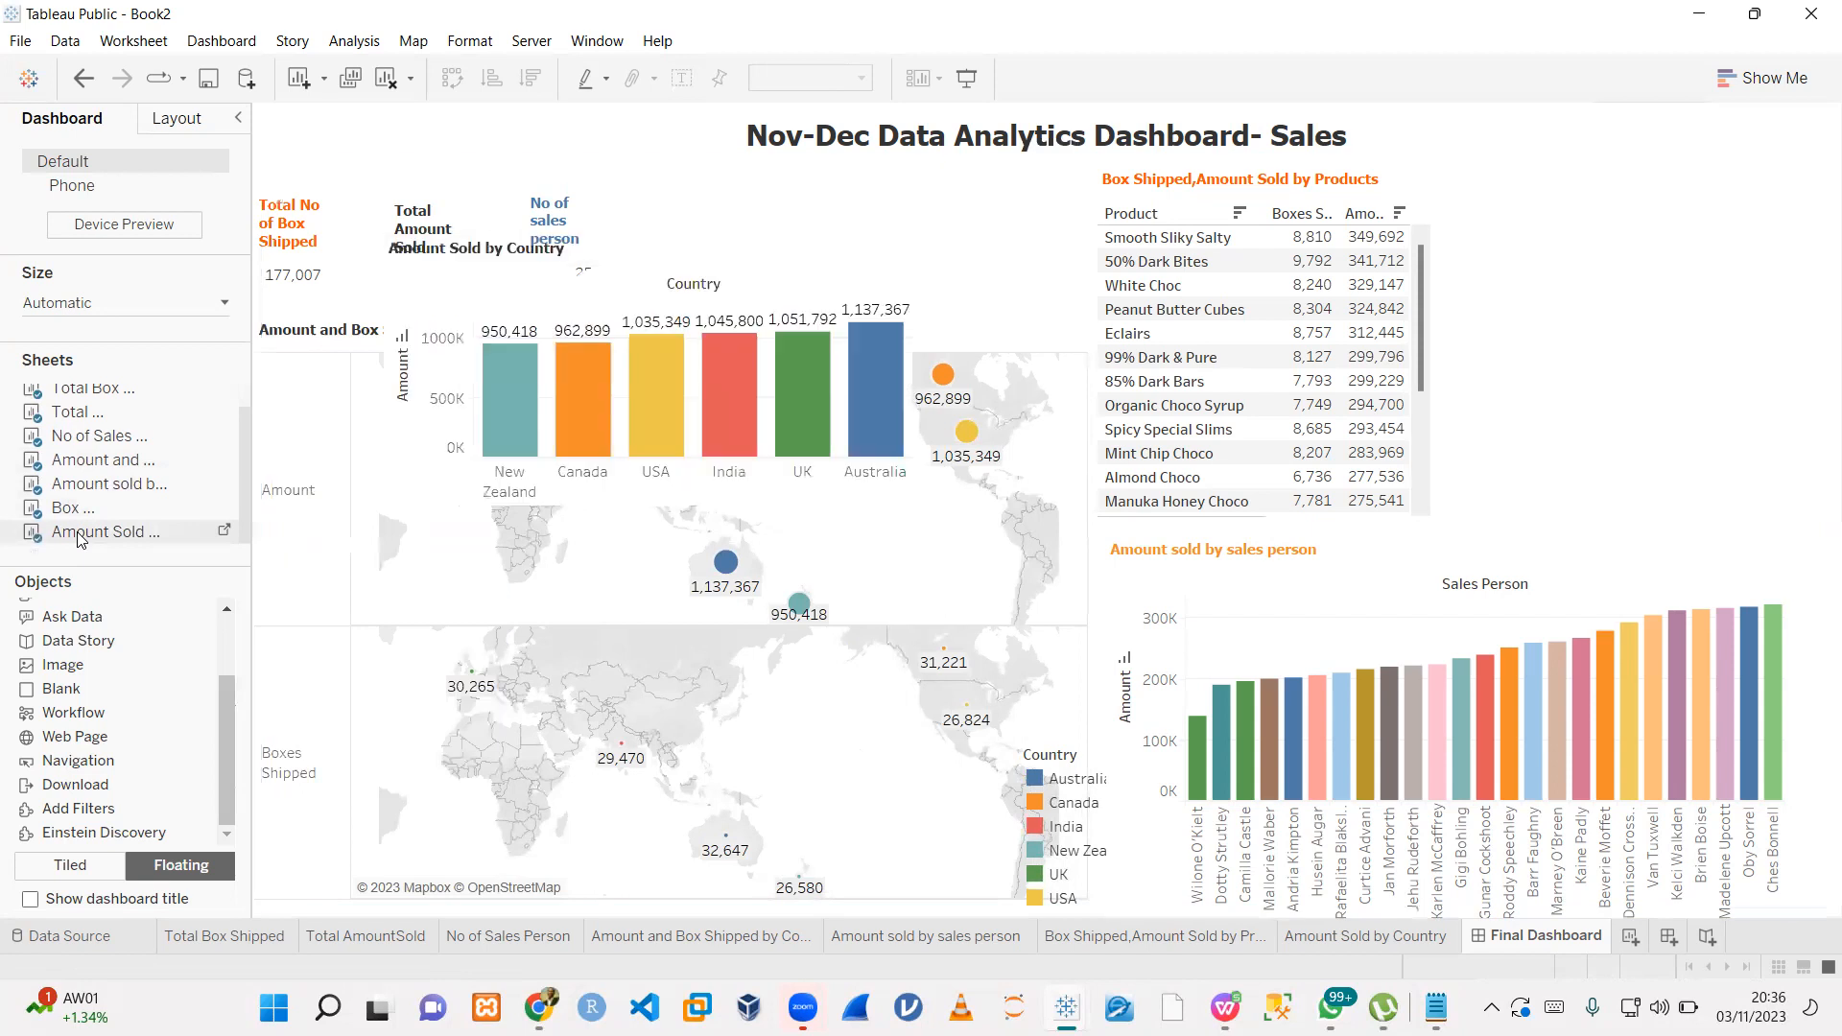
click(790, 267)
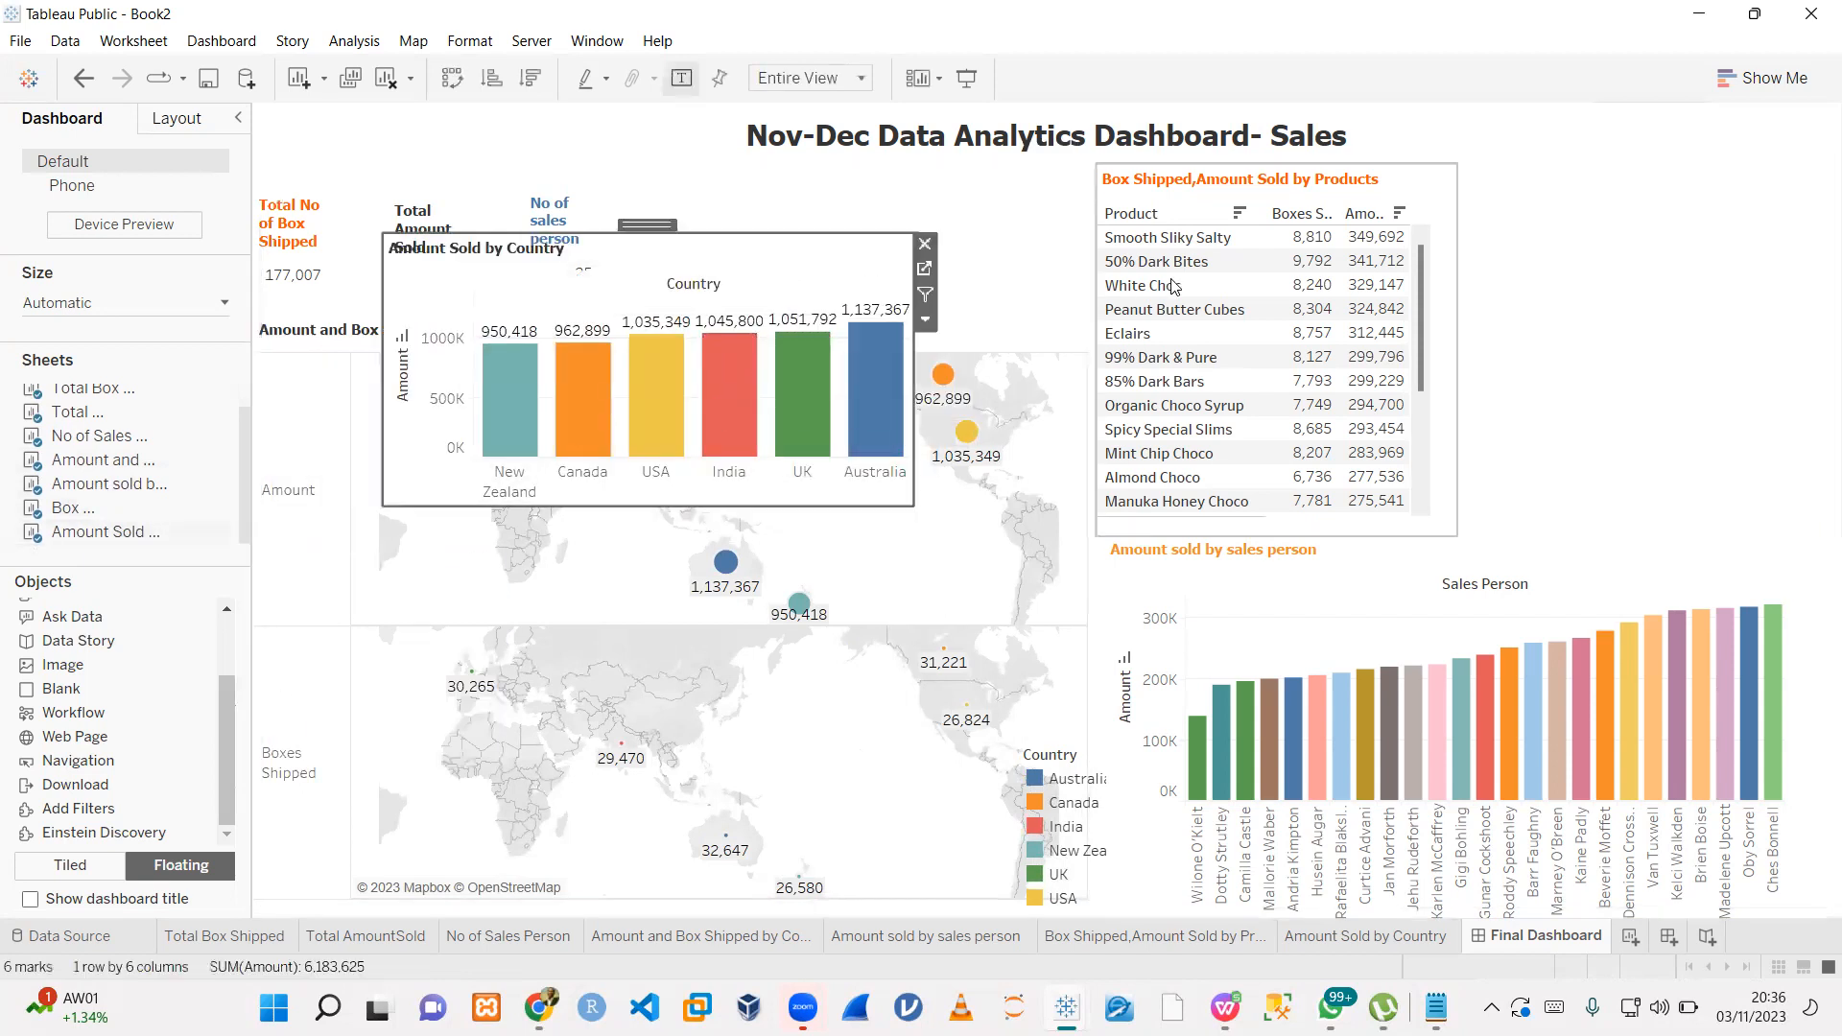
drag(650, 225, 1708, 175)
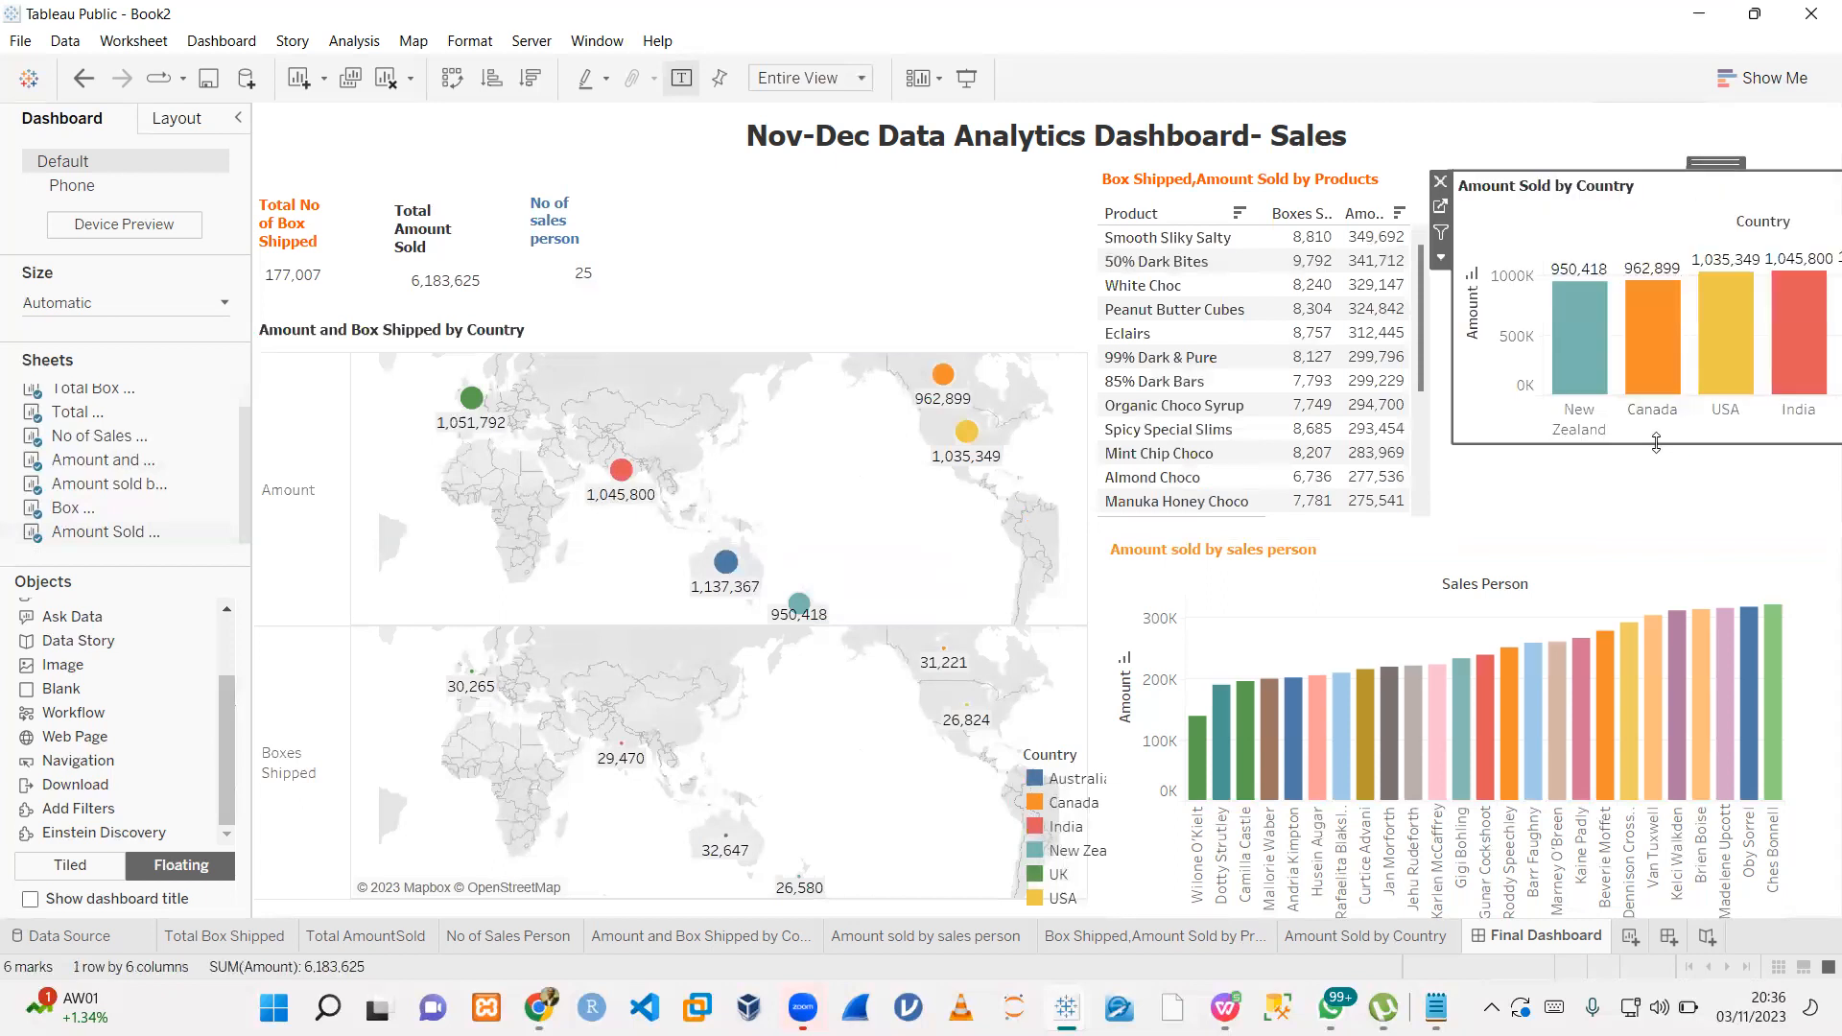
drag(1665, 443, 1646, 536)
drag(1581, 170, 1571, 164)
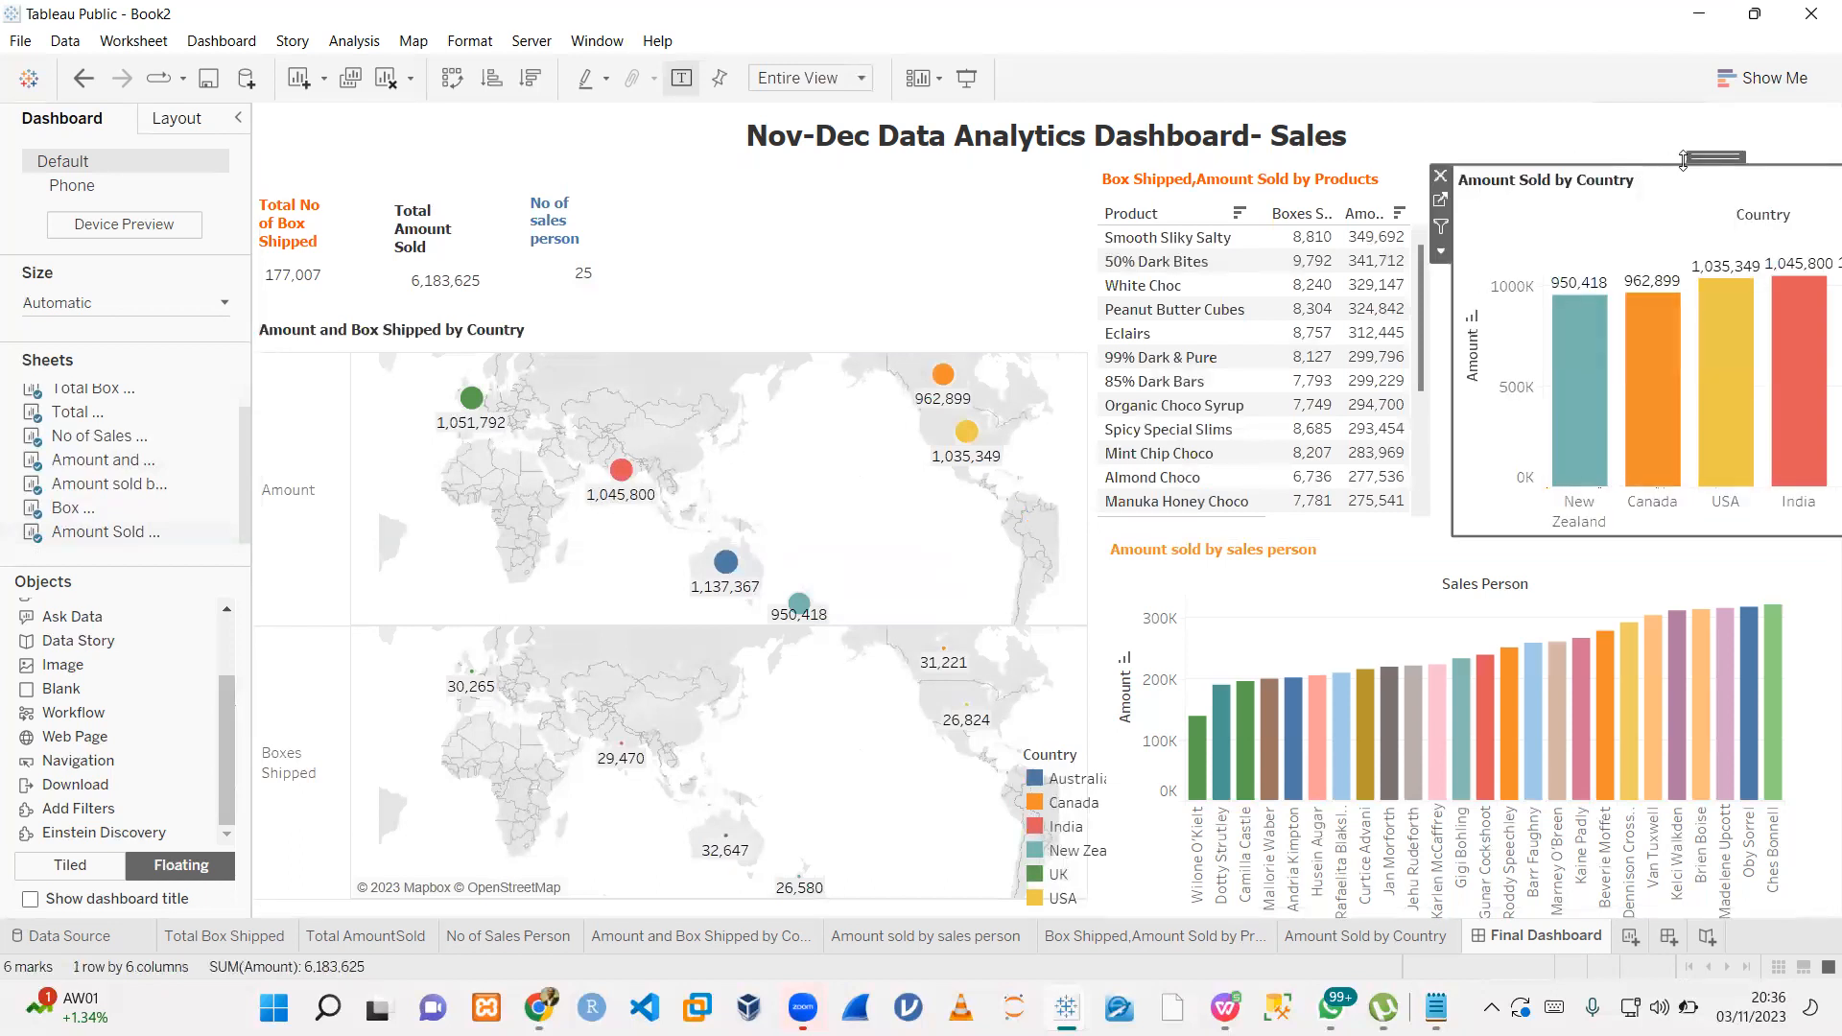
drag(1700, 156, 1633, 166)
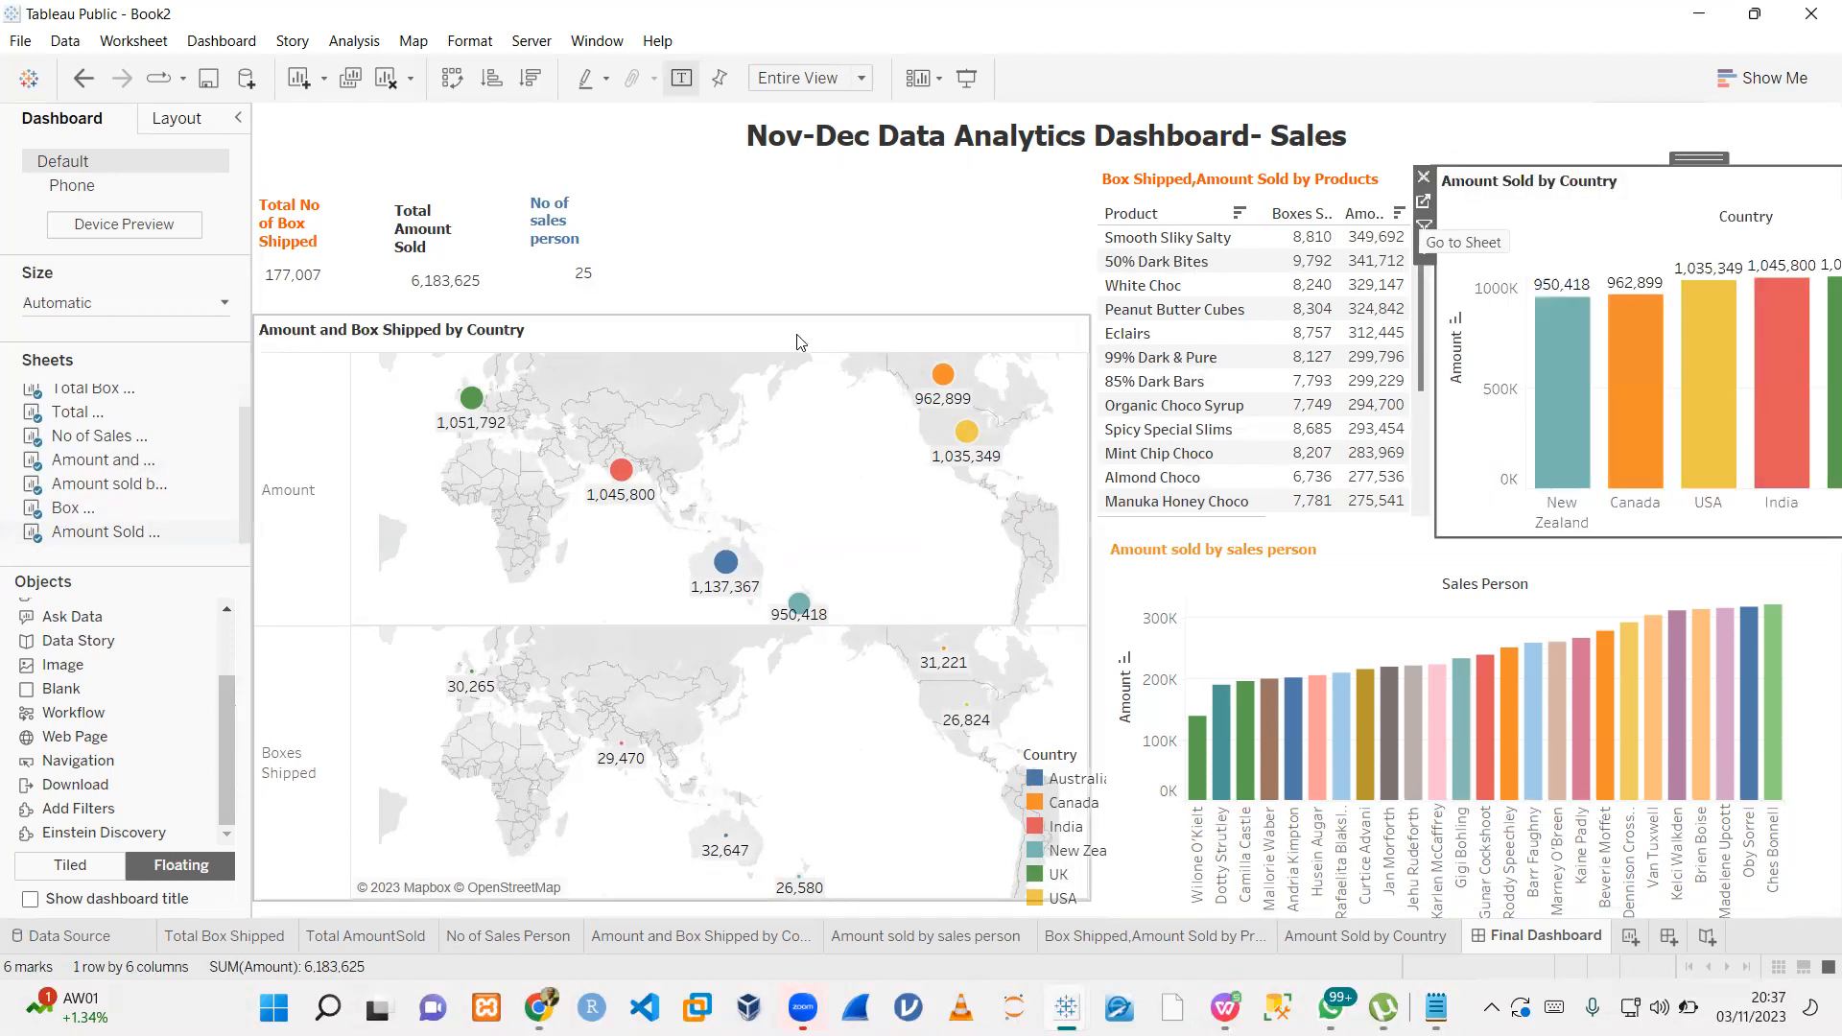
- Move the No of sales person card to the far end of the card row, near the products table
click(647, 272)
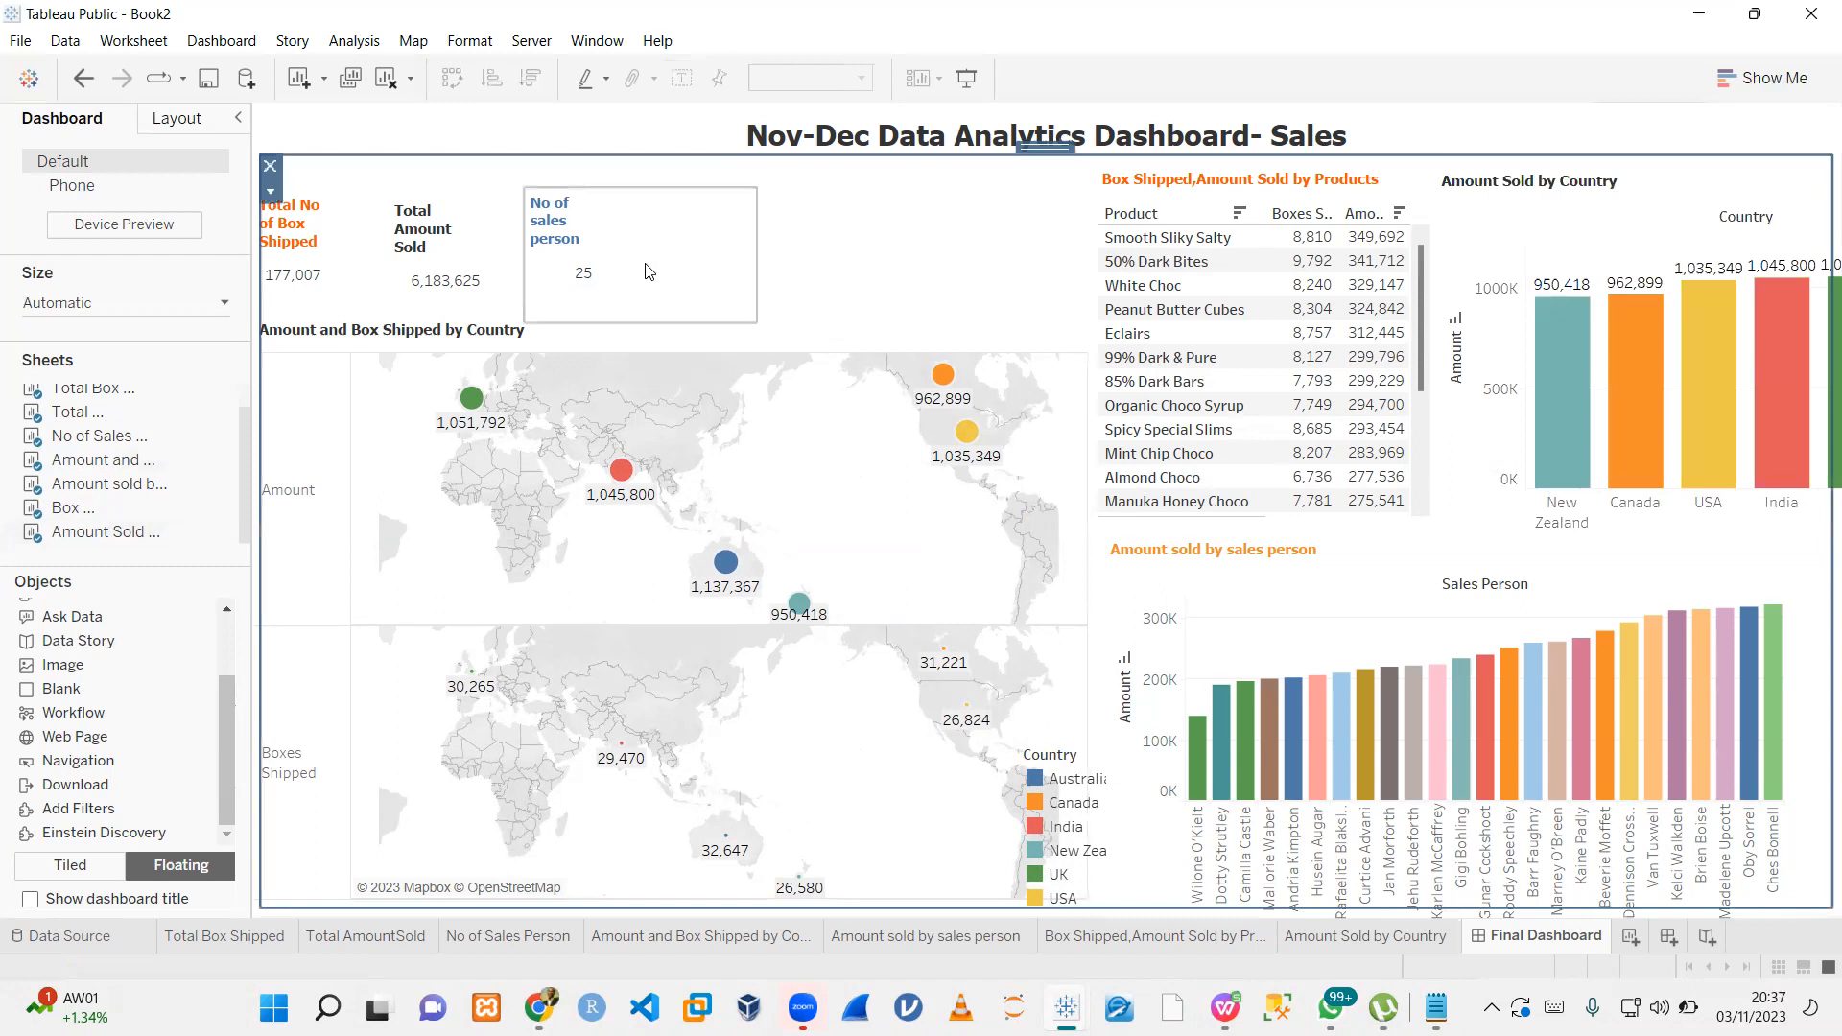
click(590, 227)
drag(675, 188, 662, 217)
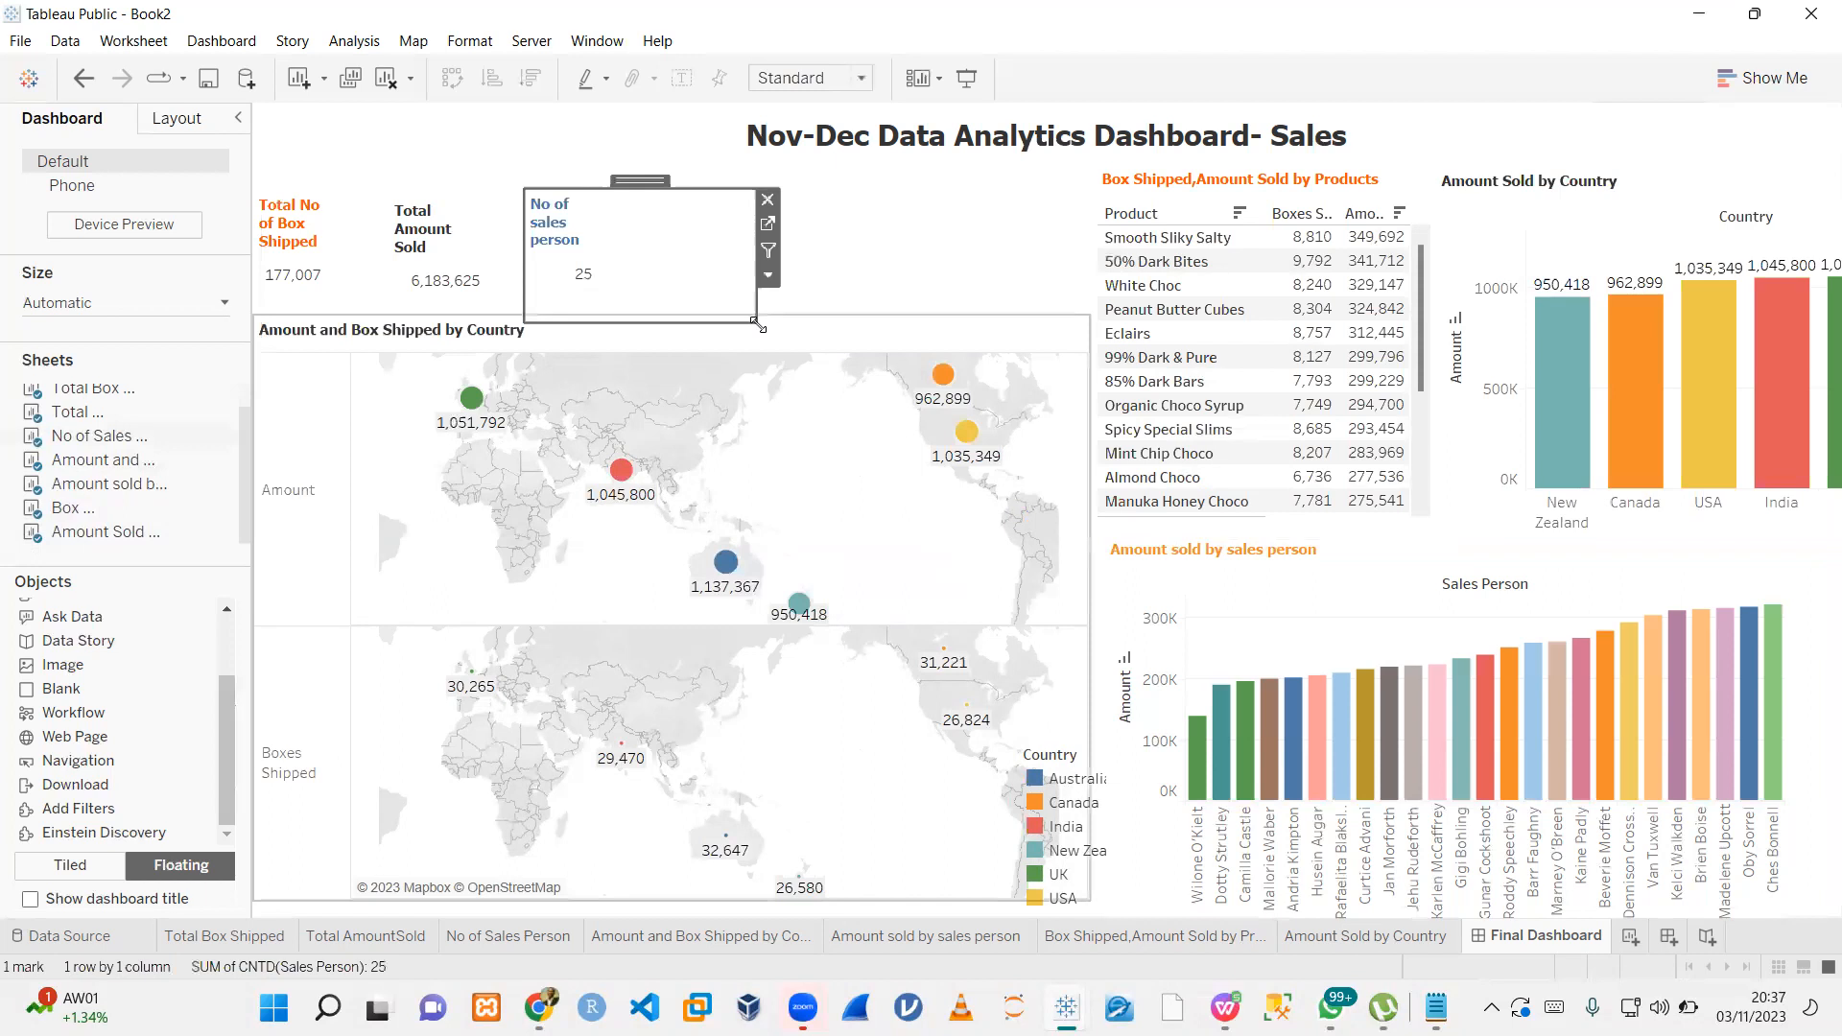
drag(756, 307, 1060, 312)
drag(534, 267, 784, 280)
- Shift the Total Amount Sold and Total No of Box Shipped cards to space the row evenly and widen the Box Shipped card
click(492, 238)
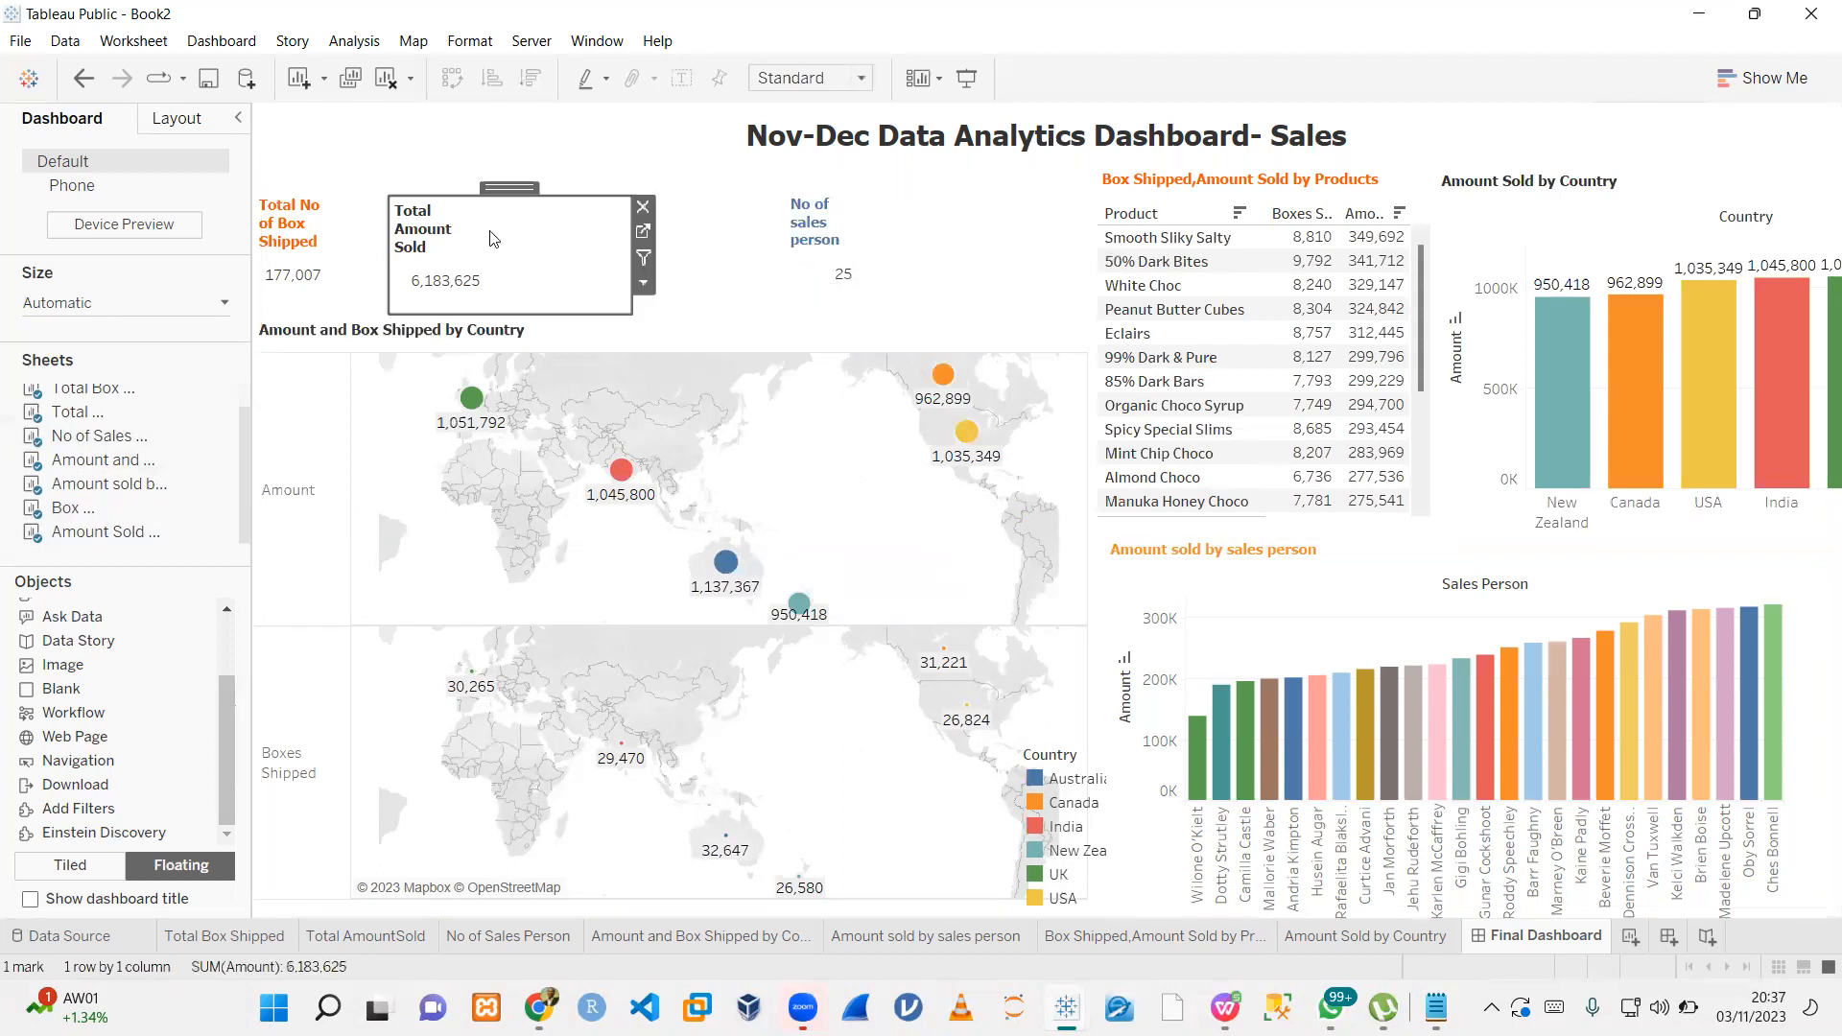
drag(536, 193, 666, 183)
click(332, 220)
drag(369, 181, 394, 182)
drag(472, 316, 546, 303)
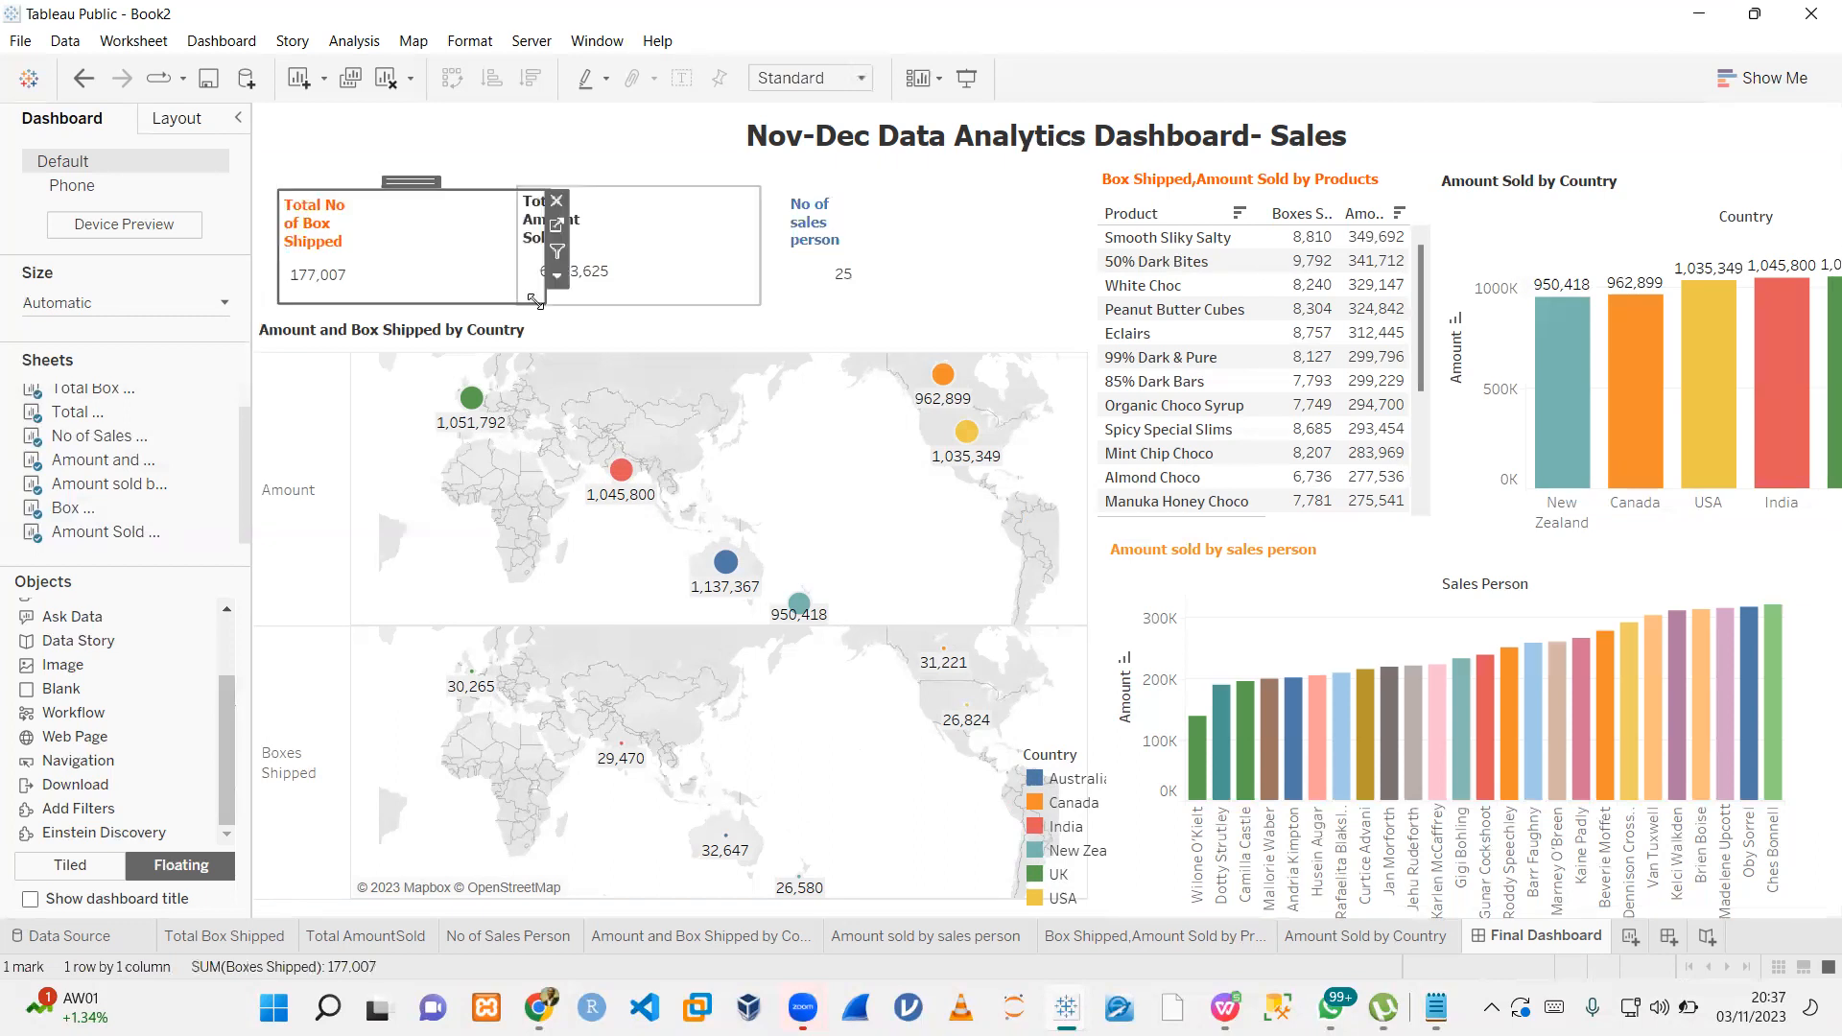
- Try font size 12 on the Total No of Box Shipped card title and return it to size 9
double_click(317, 221)
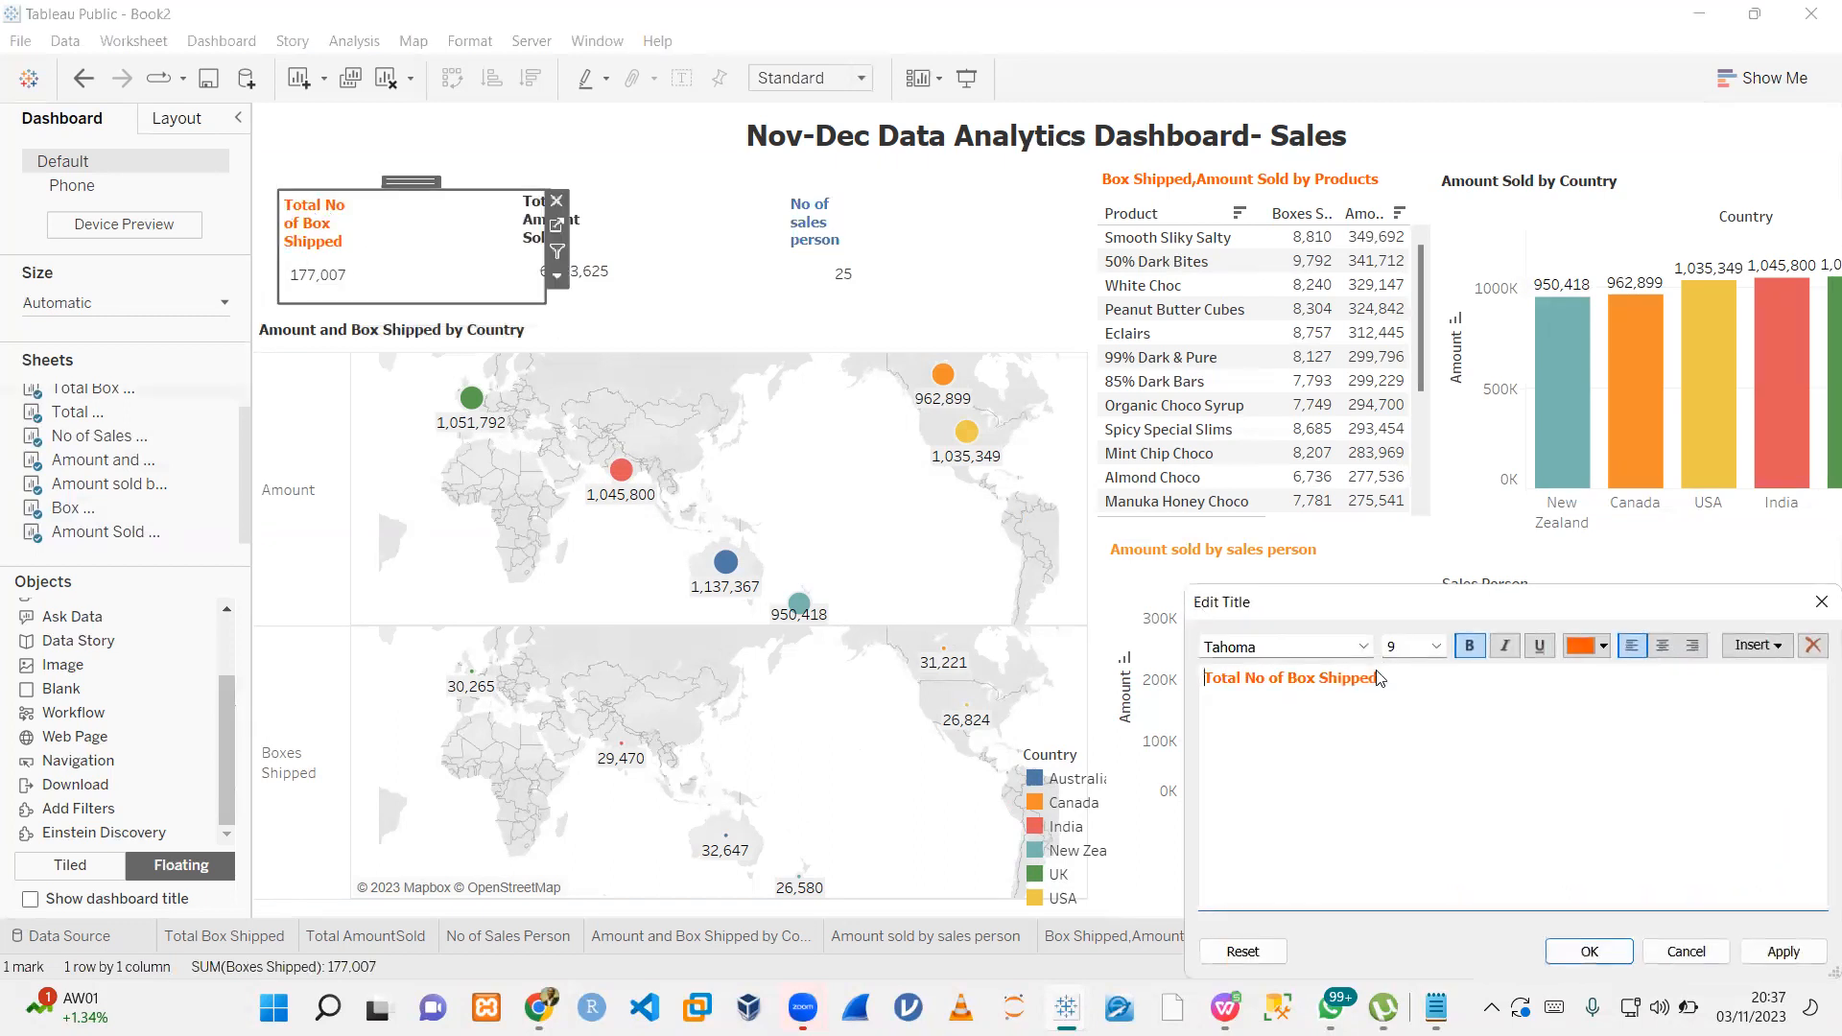
click(1435, 646)
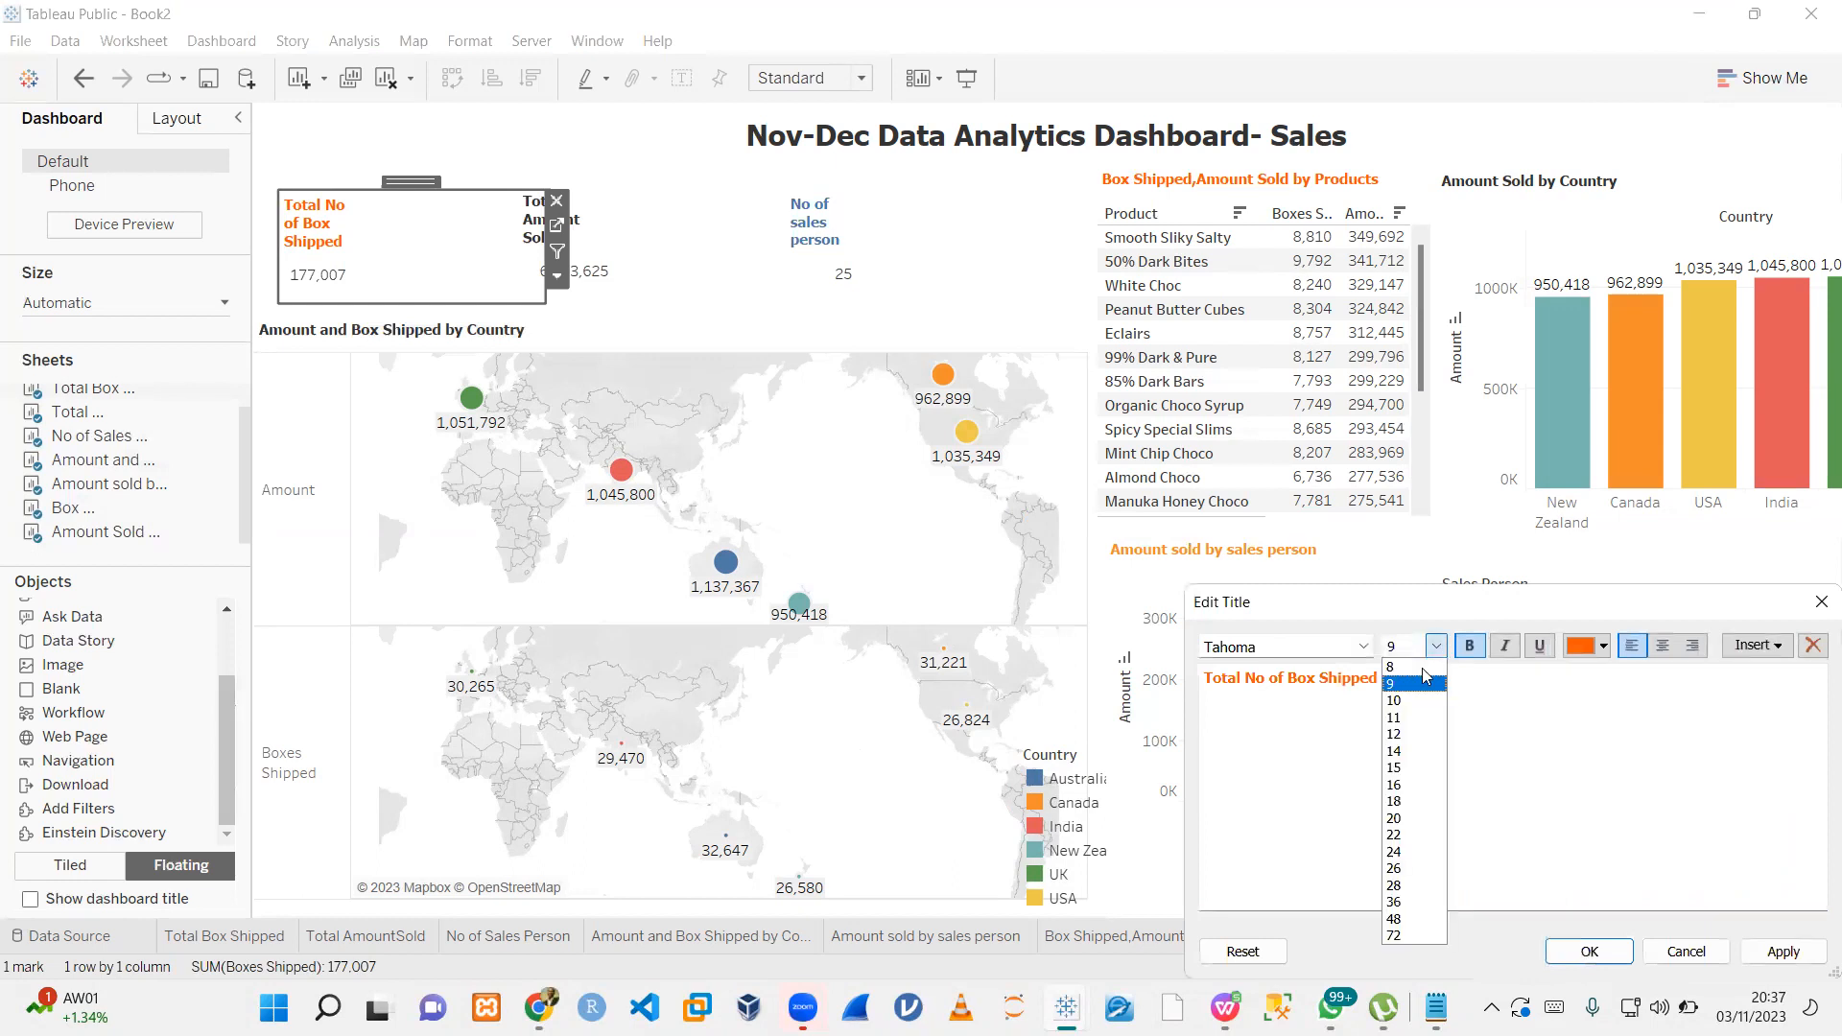
click(1394, 735)
drag(1389, 694, 1255, 669)
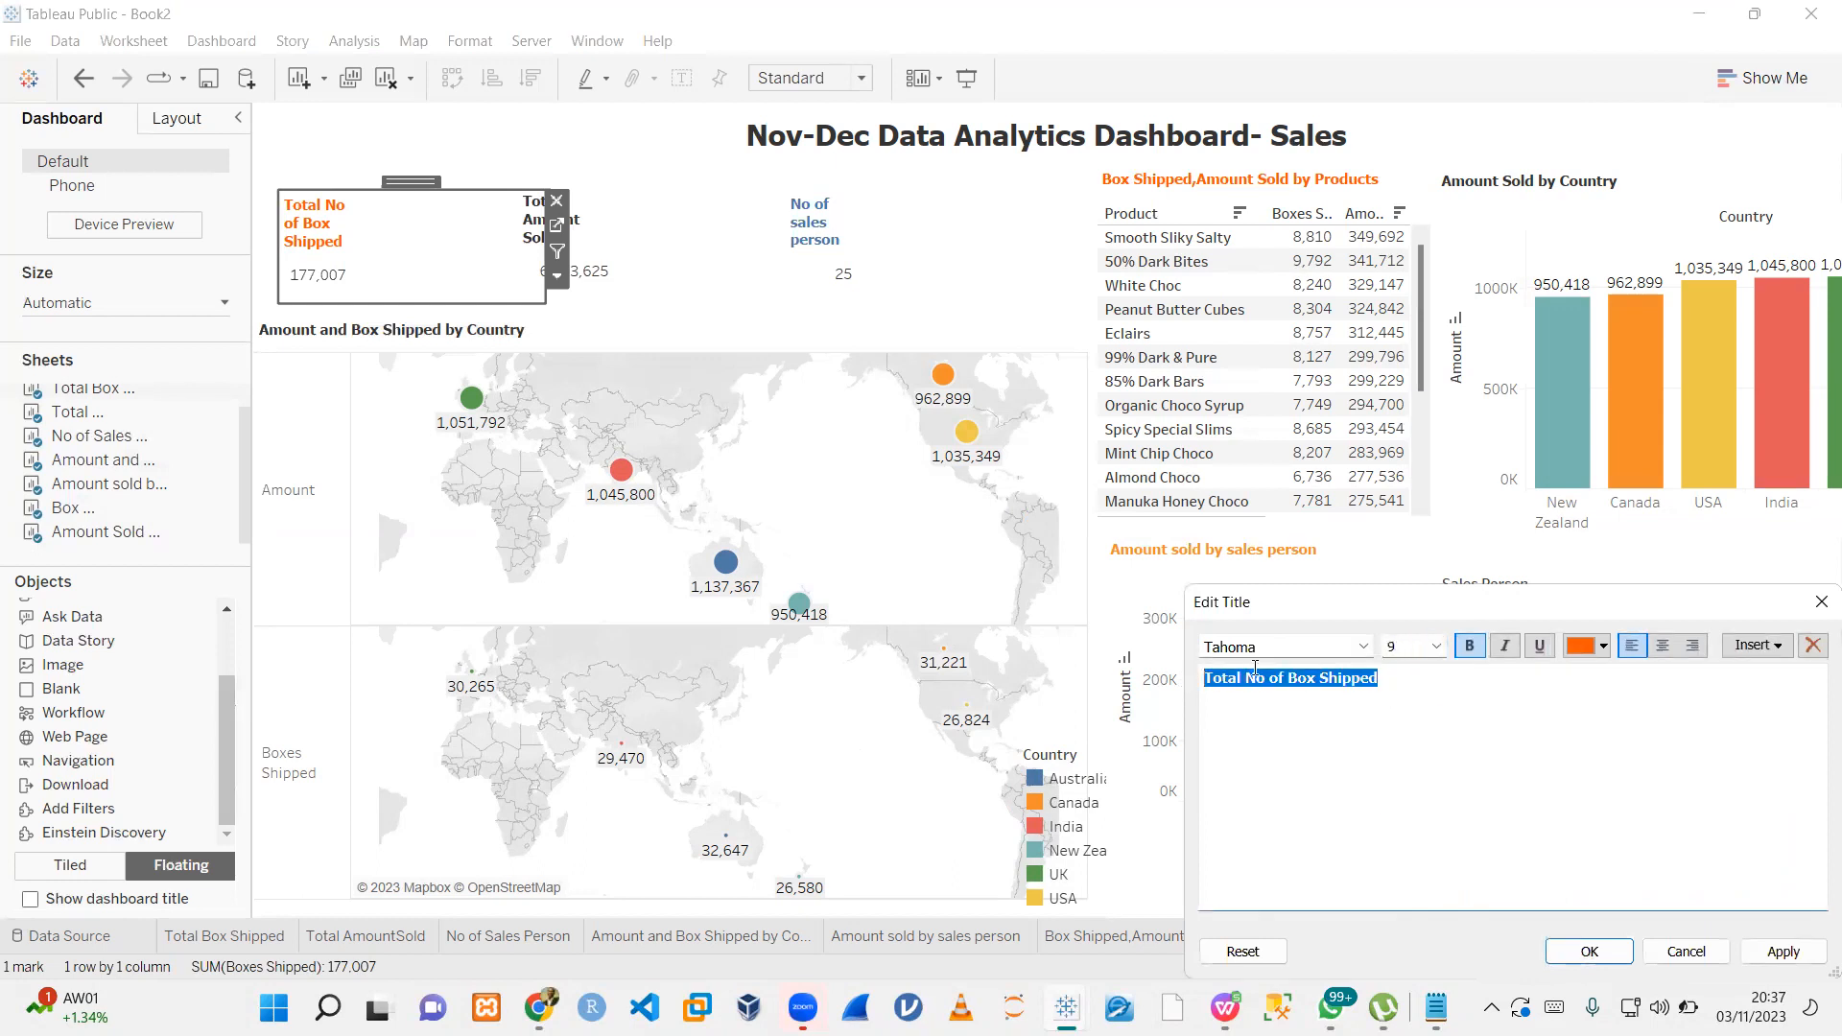
click(1438, 646)
click(1394, 735)
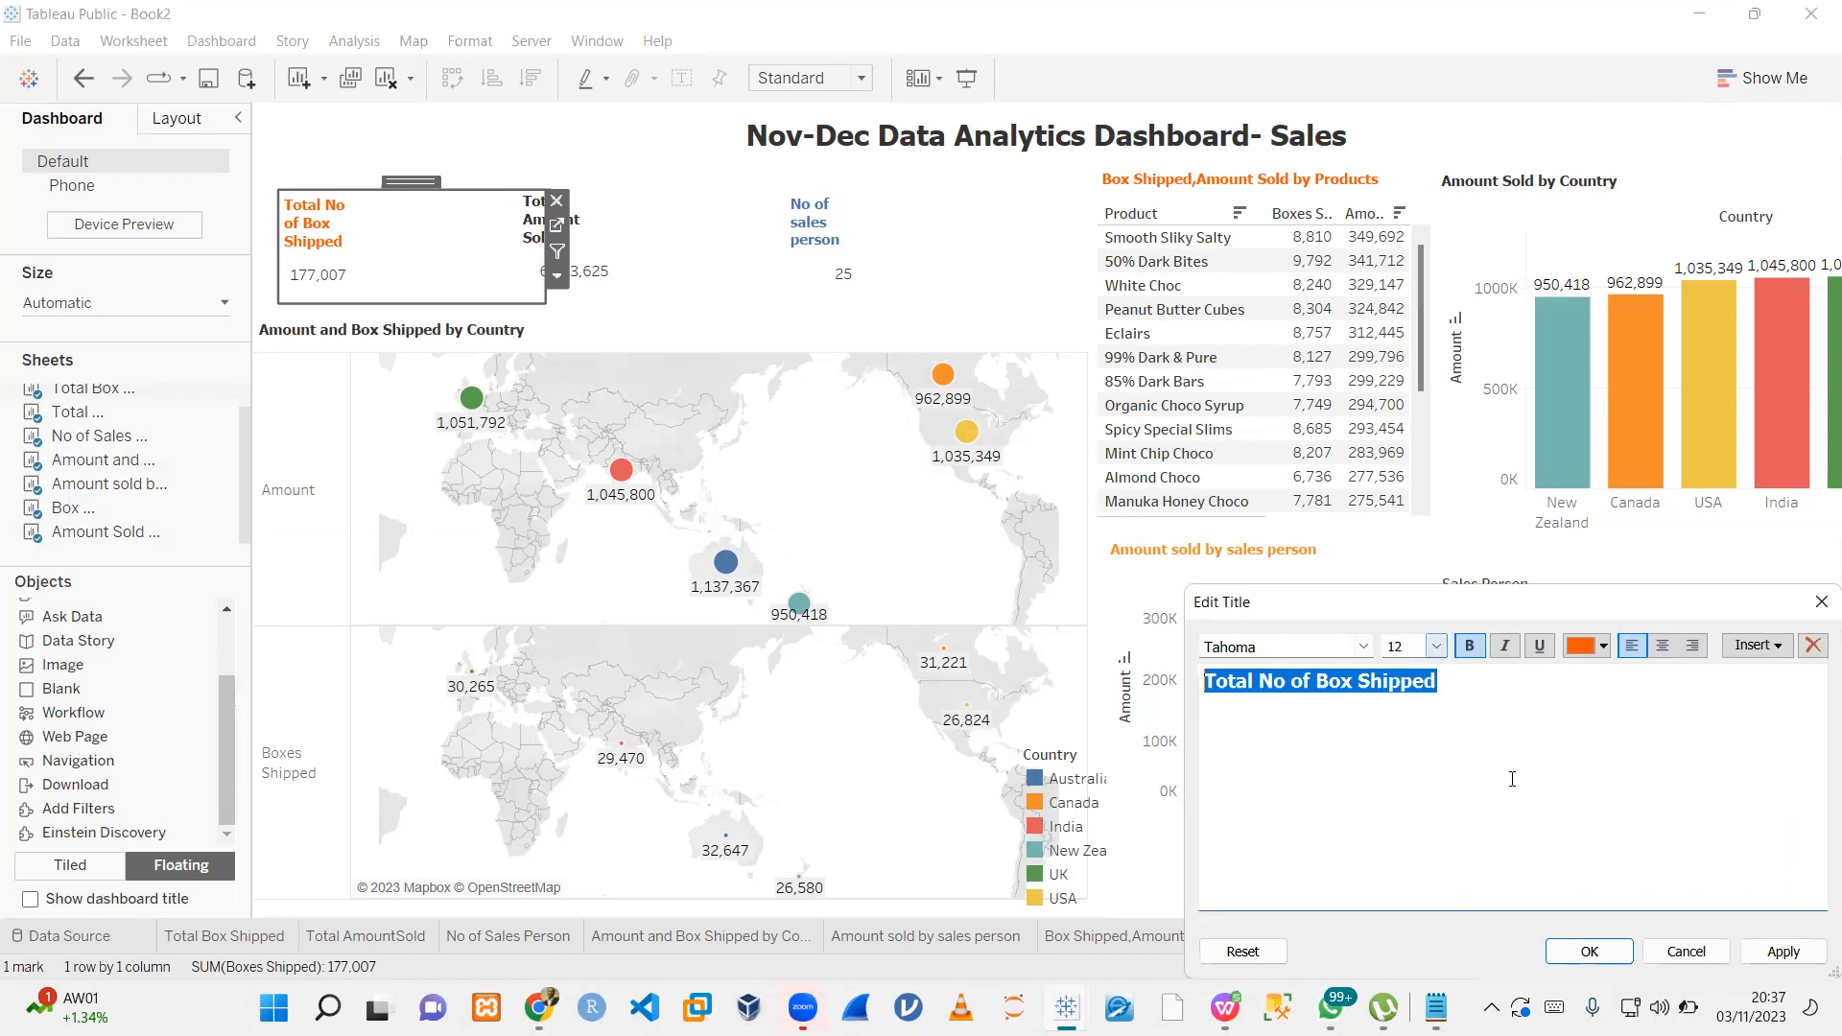
click(1776, 955)
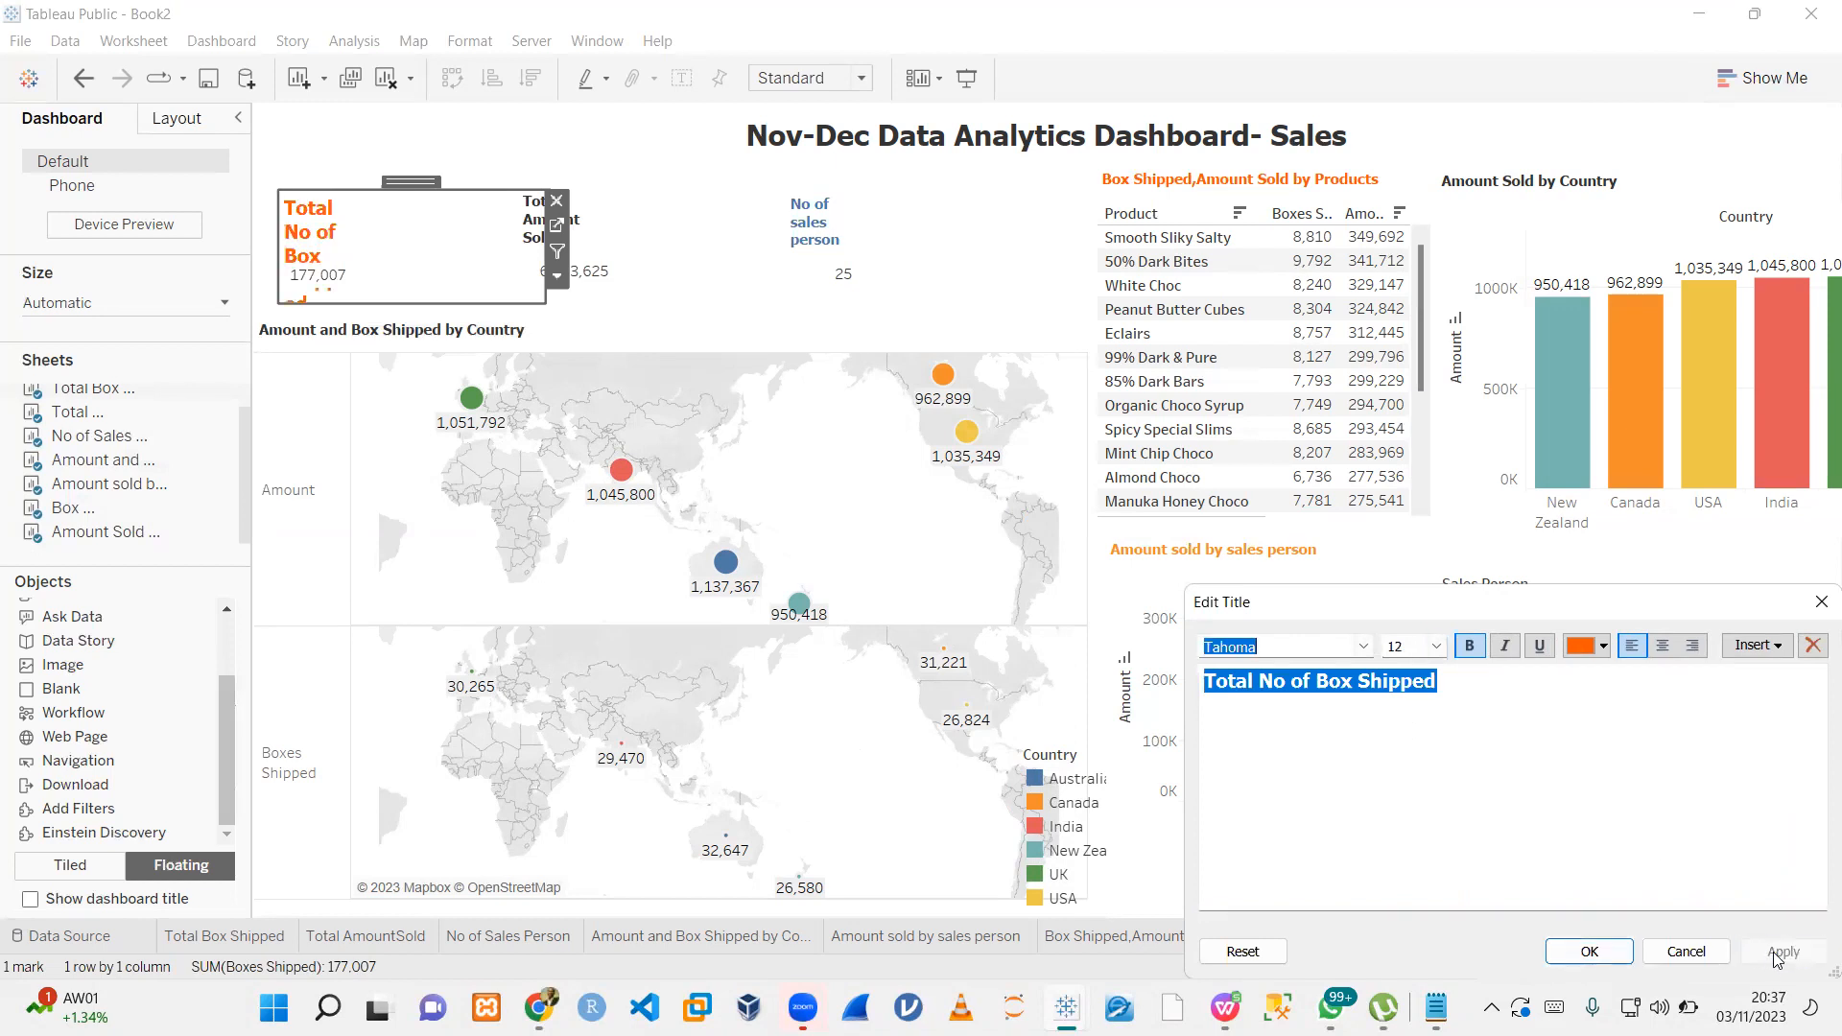
click(1436, 647)
click(1416, 684)
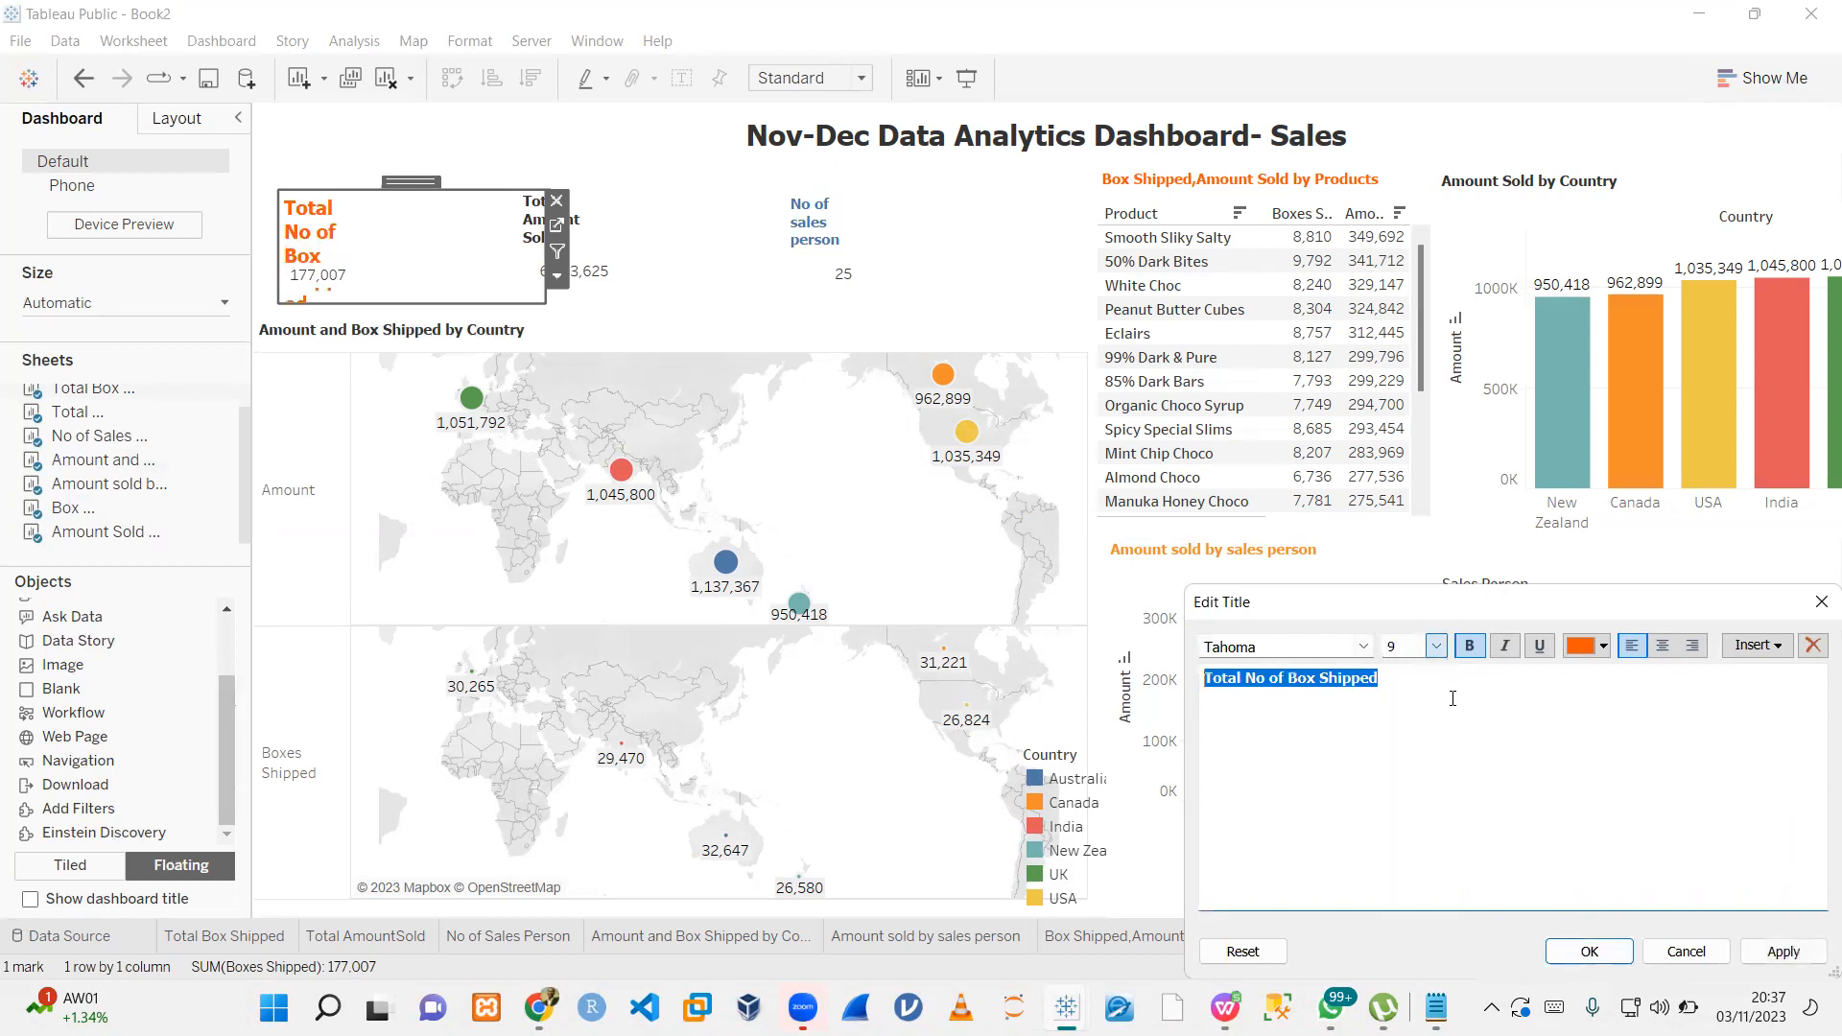
click(1783, 951)
click(1589, 950)
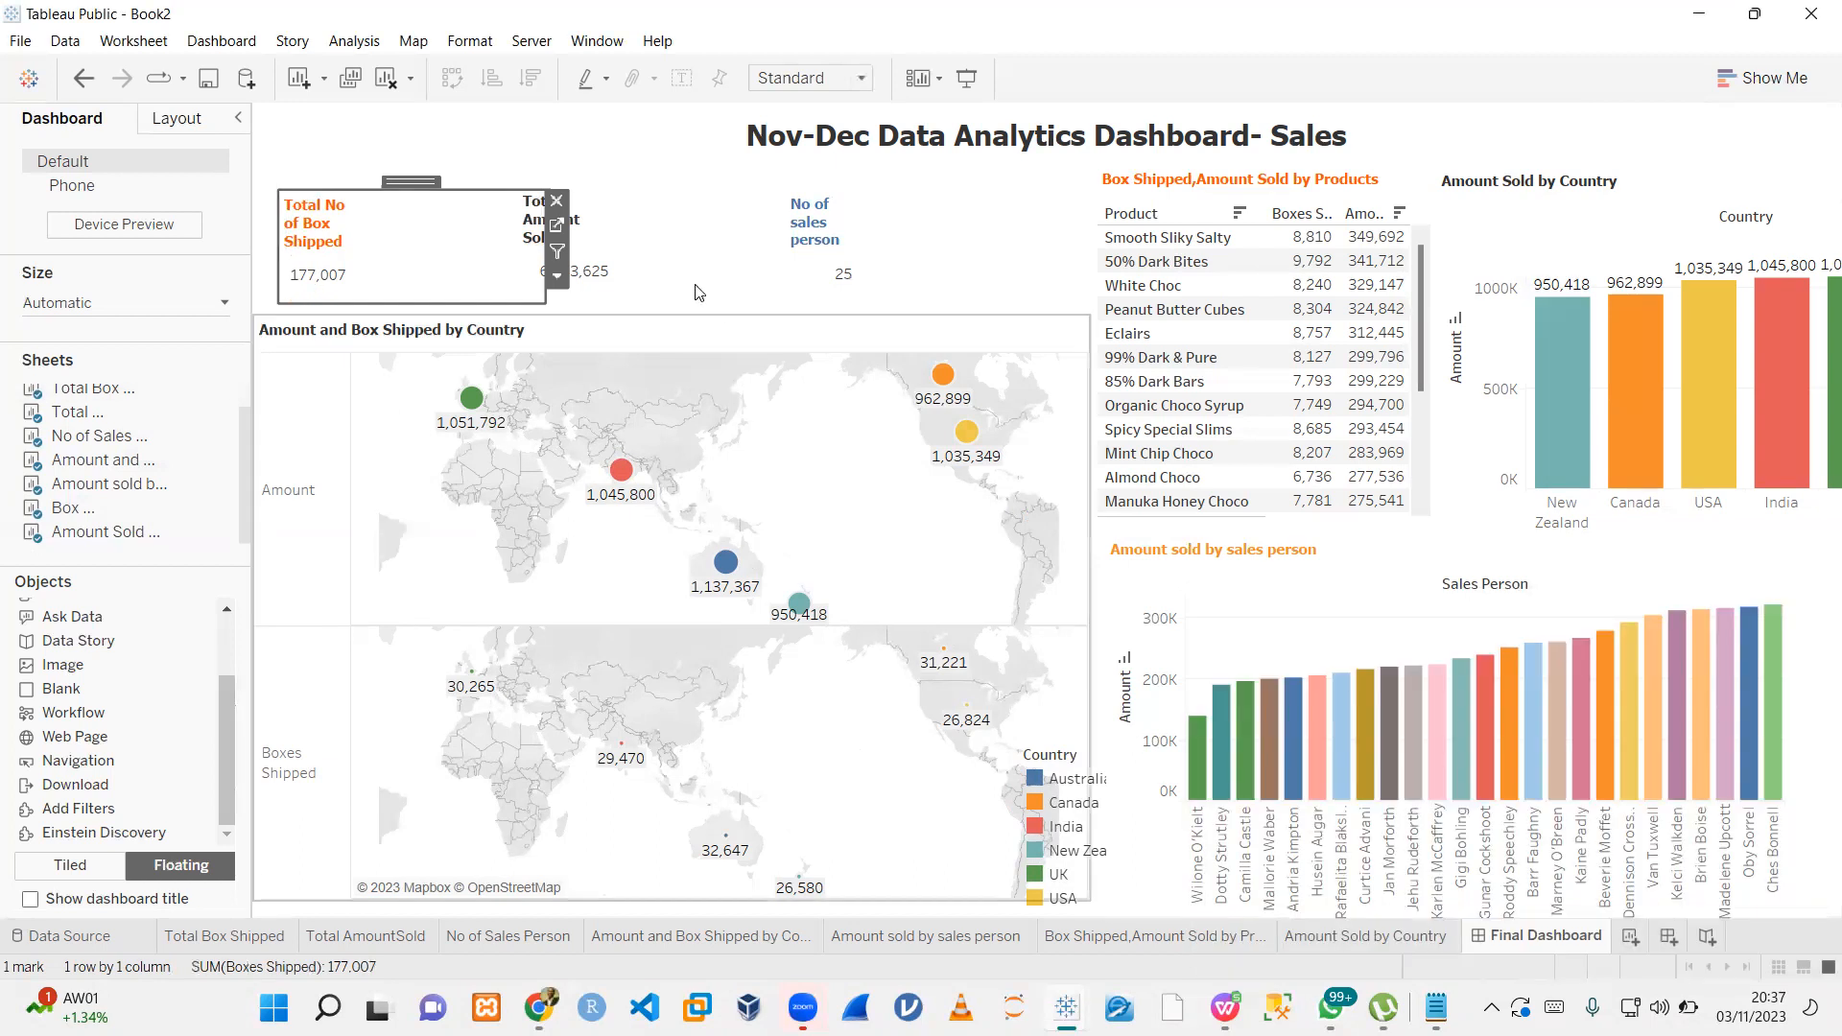
- Try to change the font color of the dashboard title
click(588, 278)
click(834, 249)
click(1045, 144)
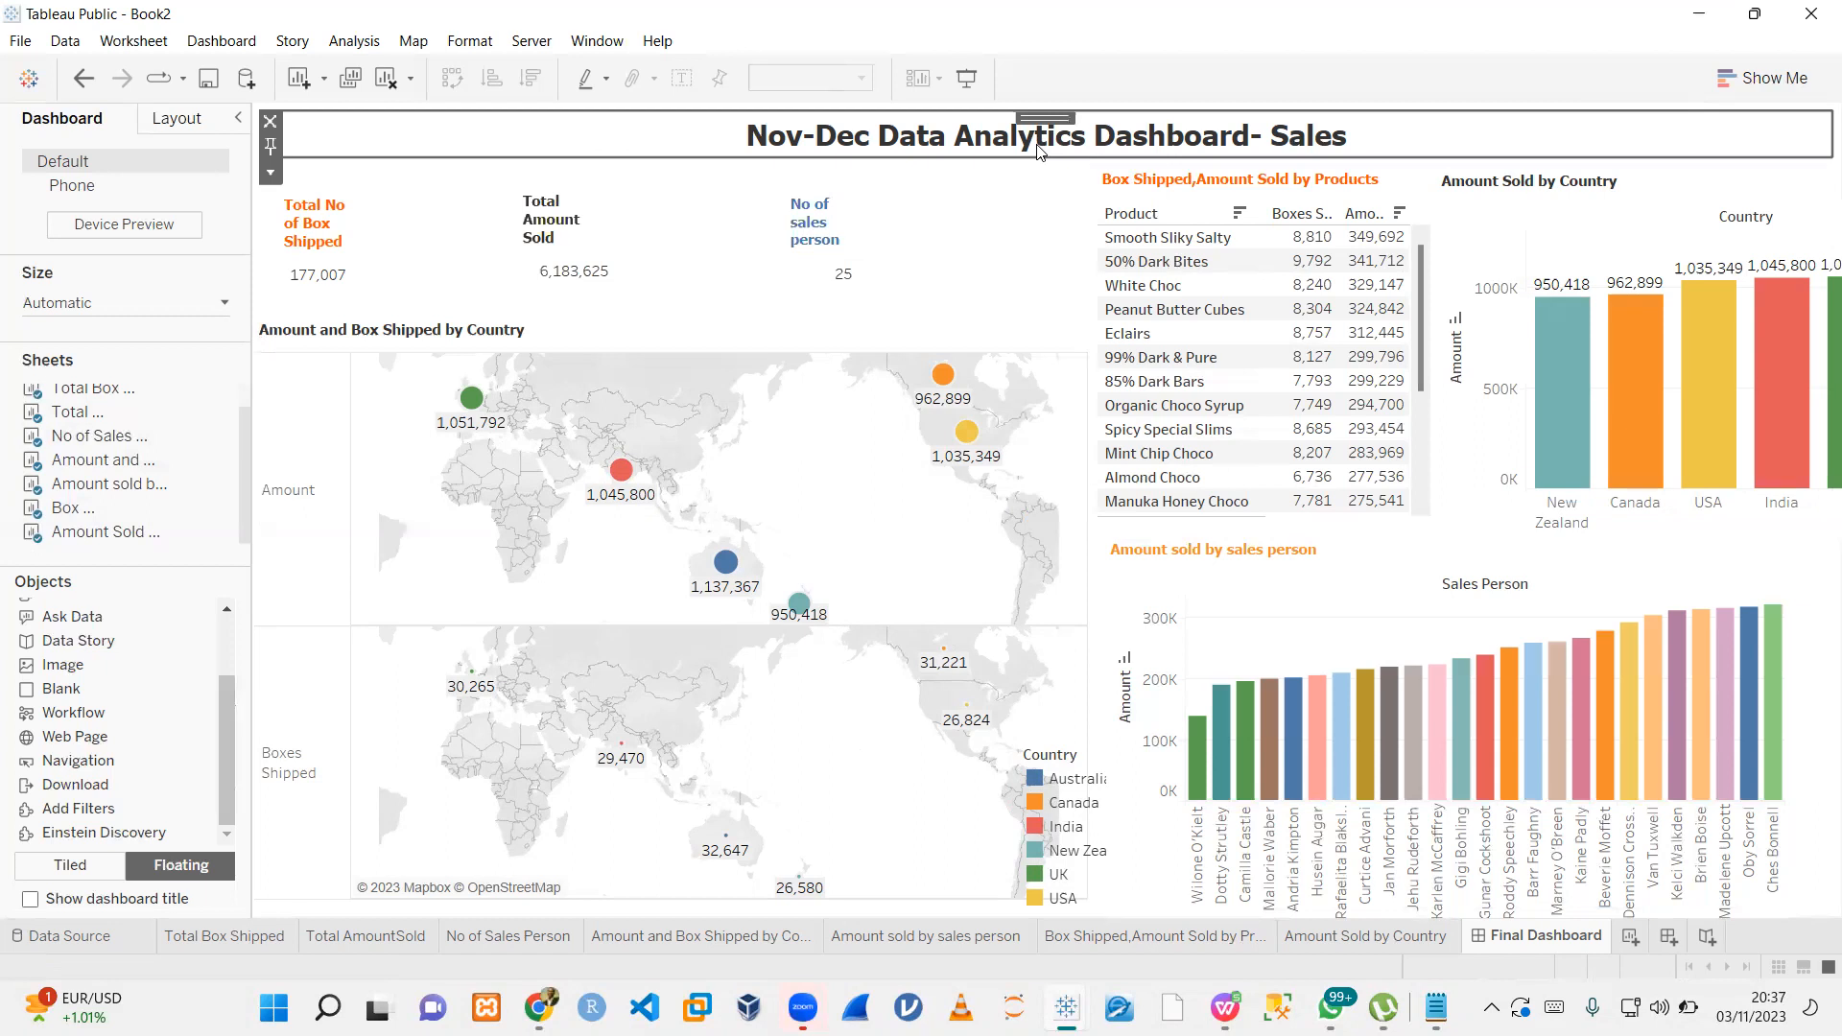
right_click(1040, 150)
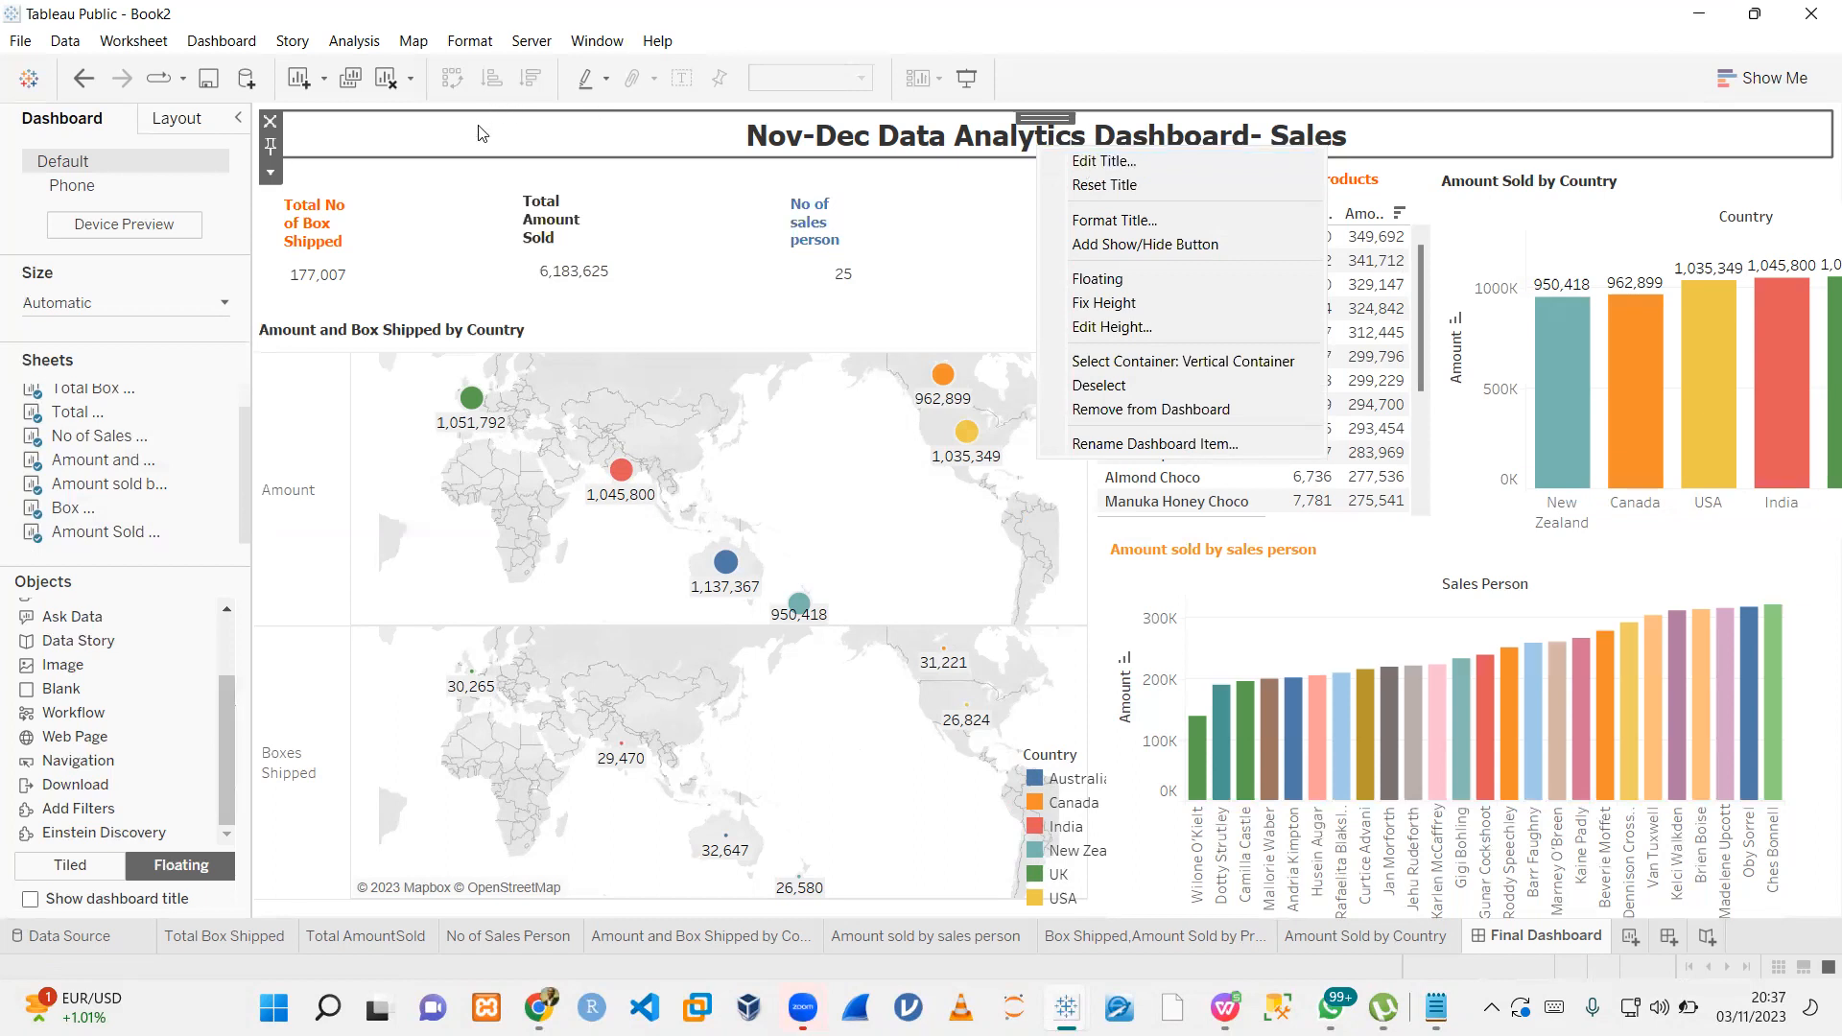
key(Return)
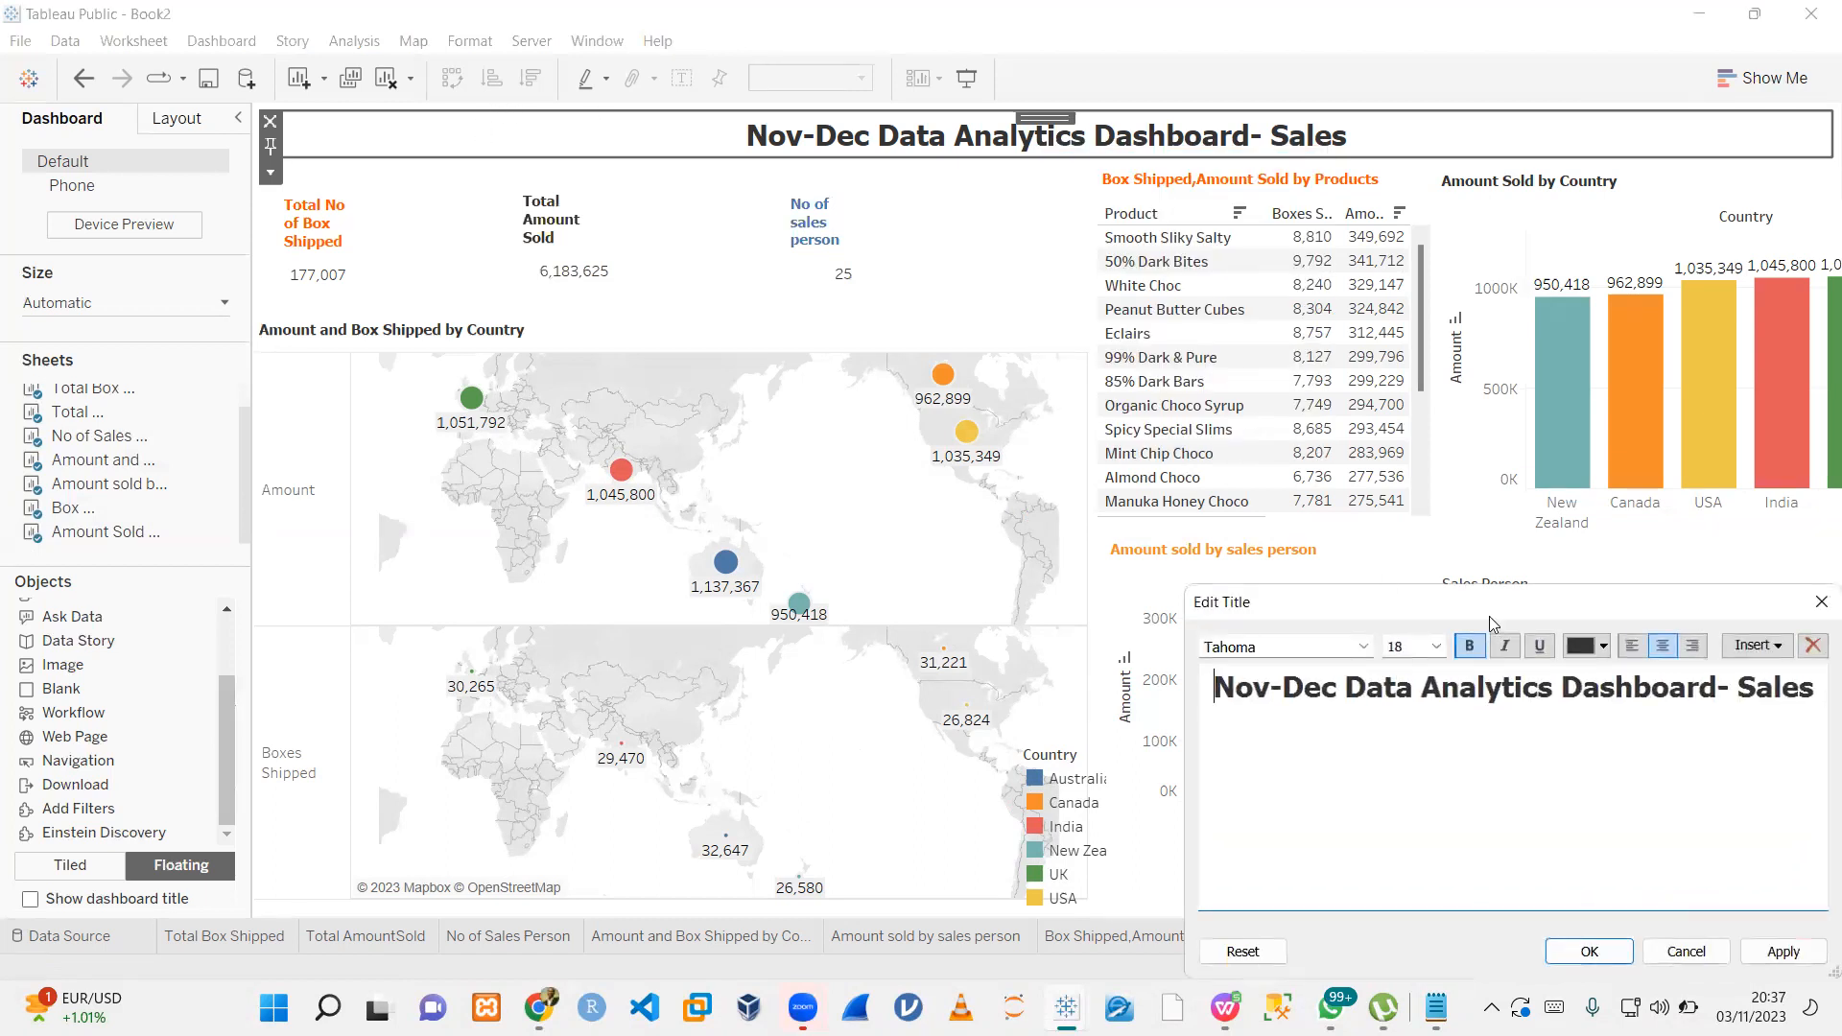
click(1602, 649)
click(1607, 654)
click(376, 137)
click(1777, 953)
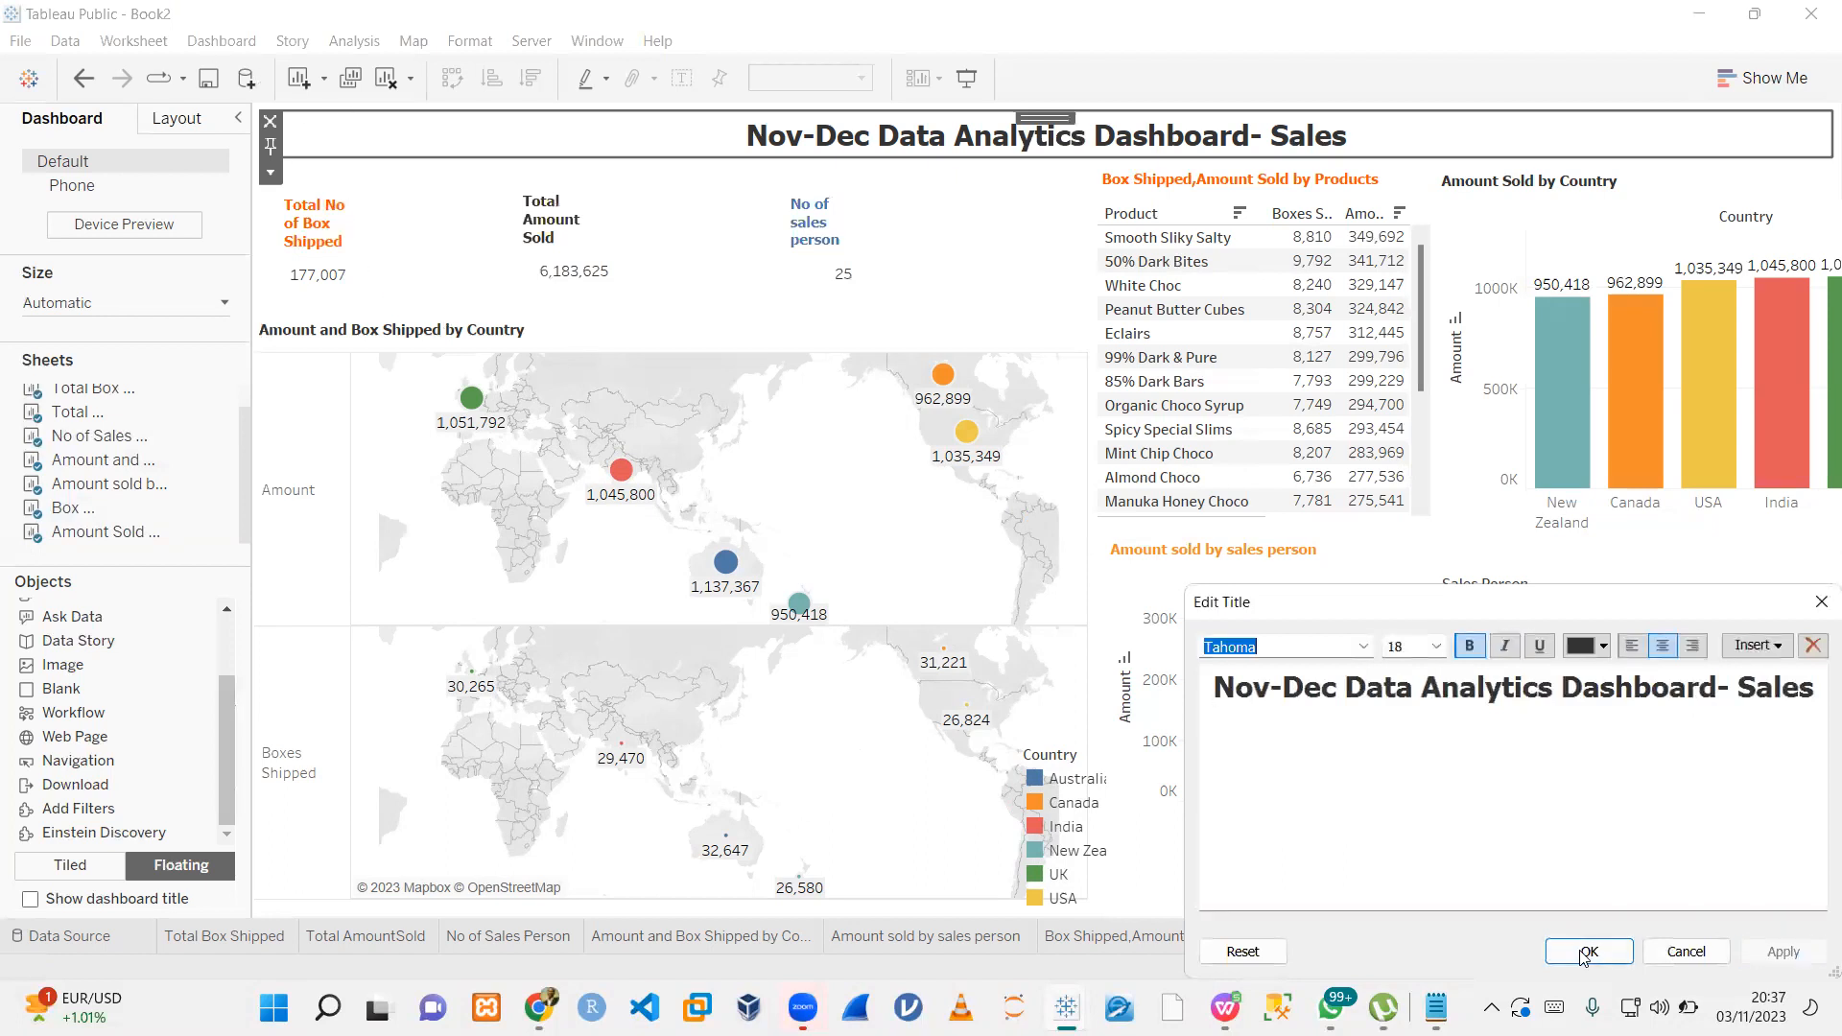
click(1590, 951)
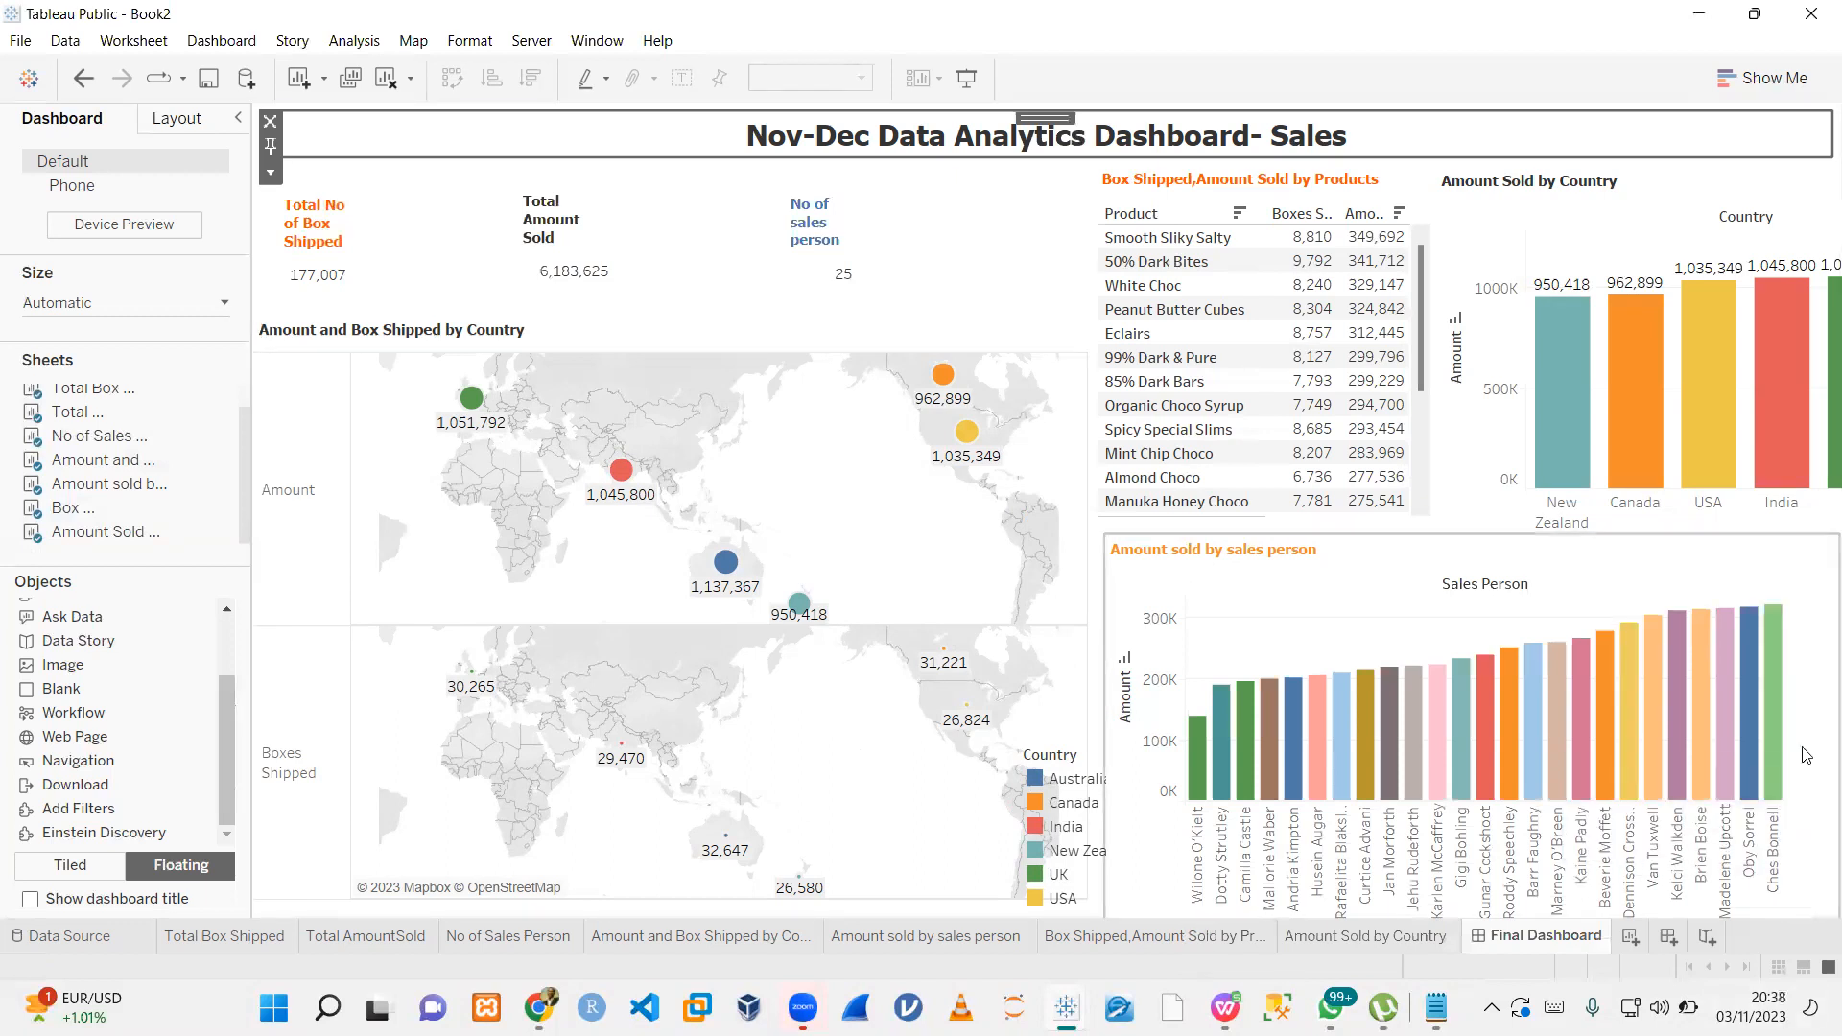
mouse_move(1267, 338)
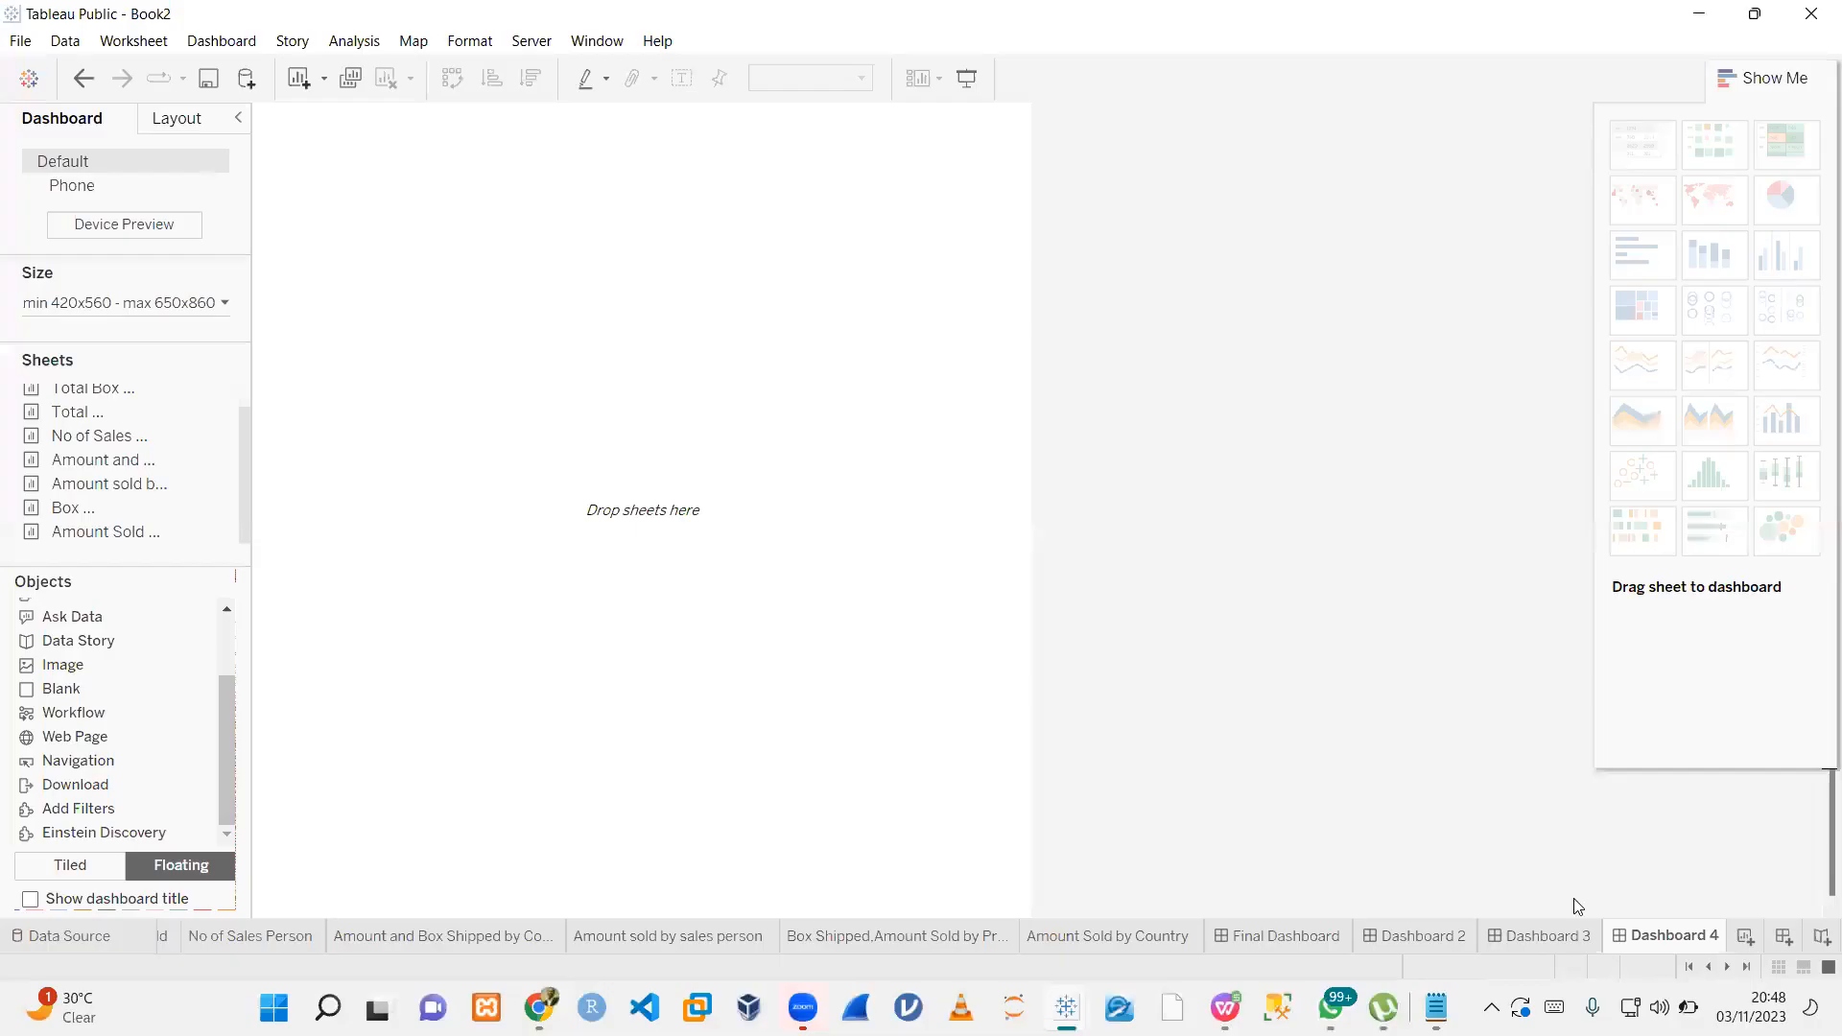
- Delete the empty Dashboard 2, Dashboard 3 and Dashboard 4 from the workbook
click(1256, 938)
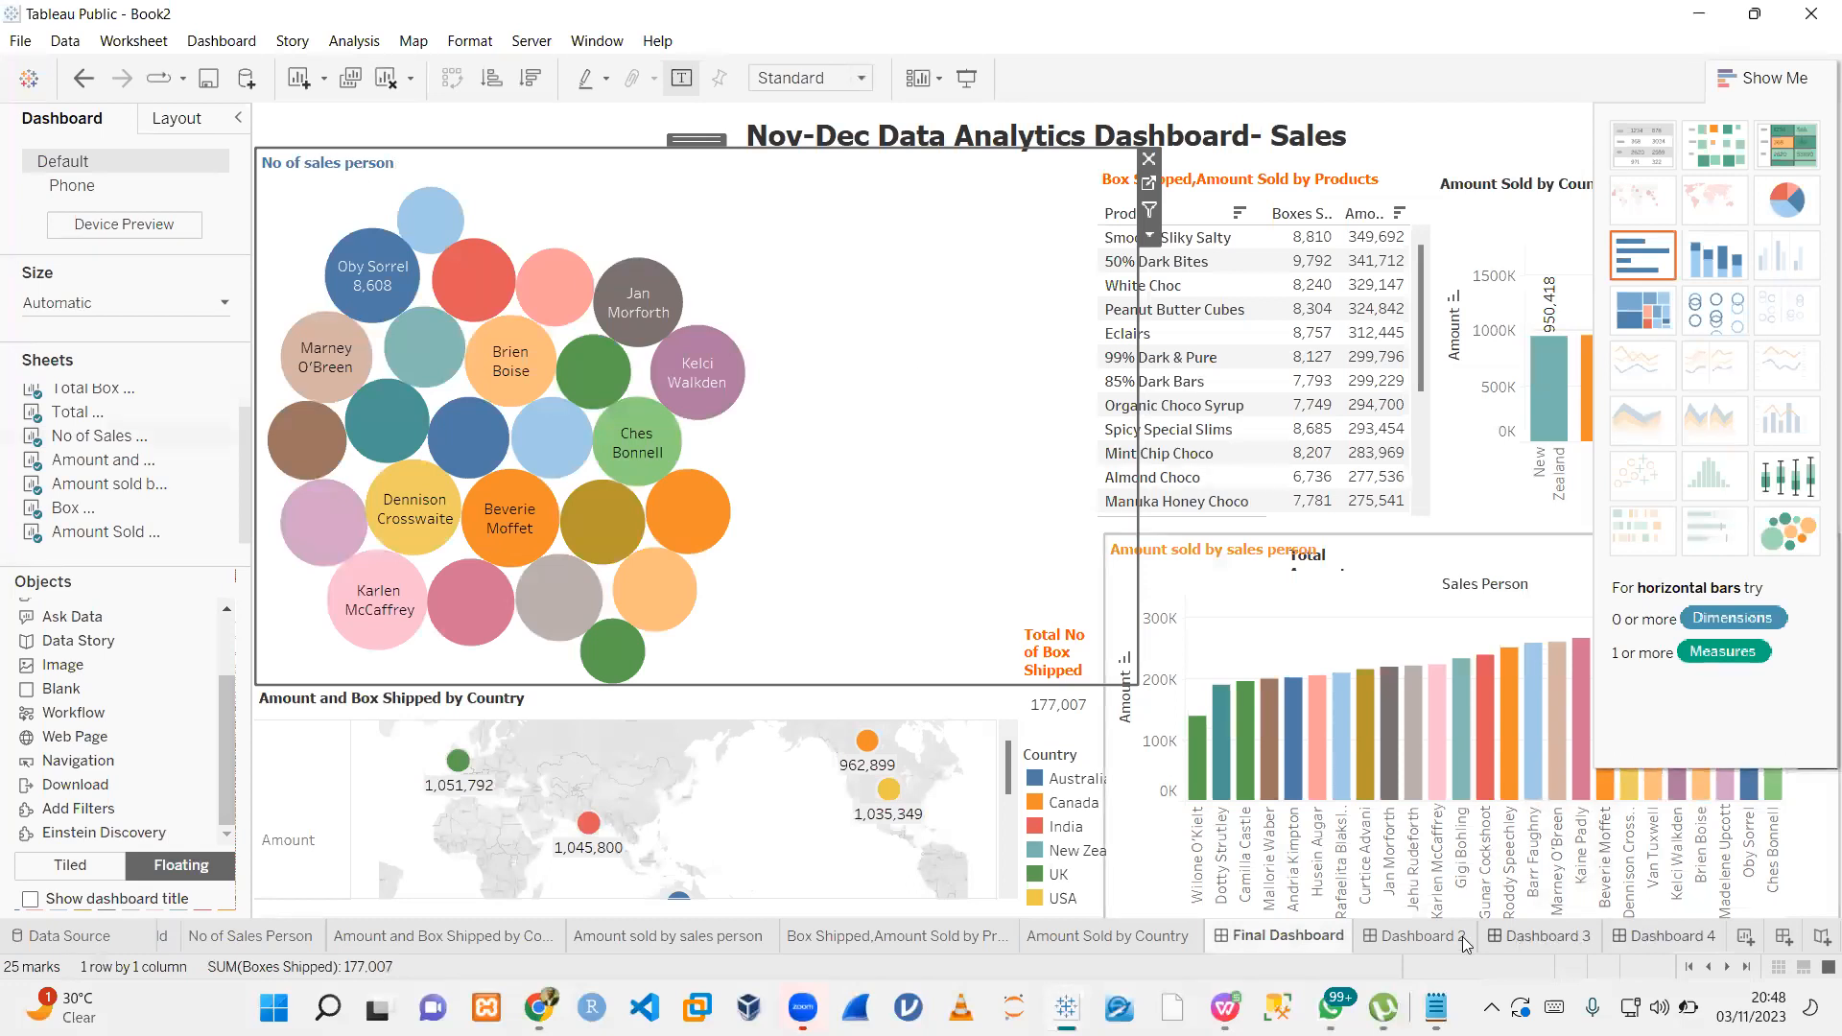
click(1424, 936)
right_click(1427, 938)
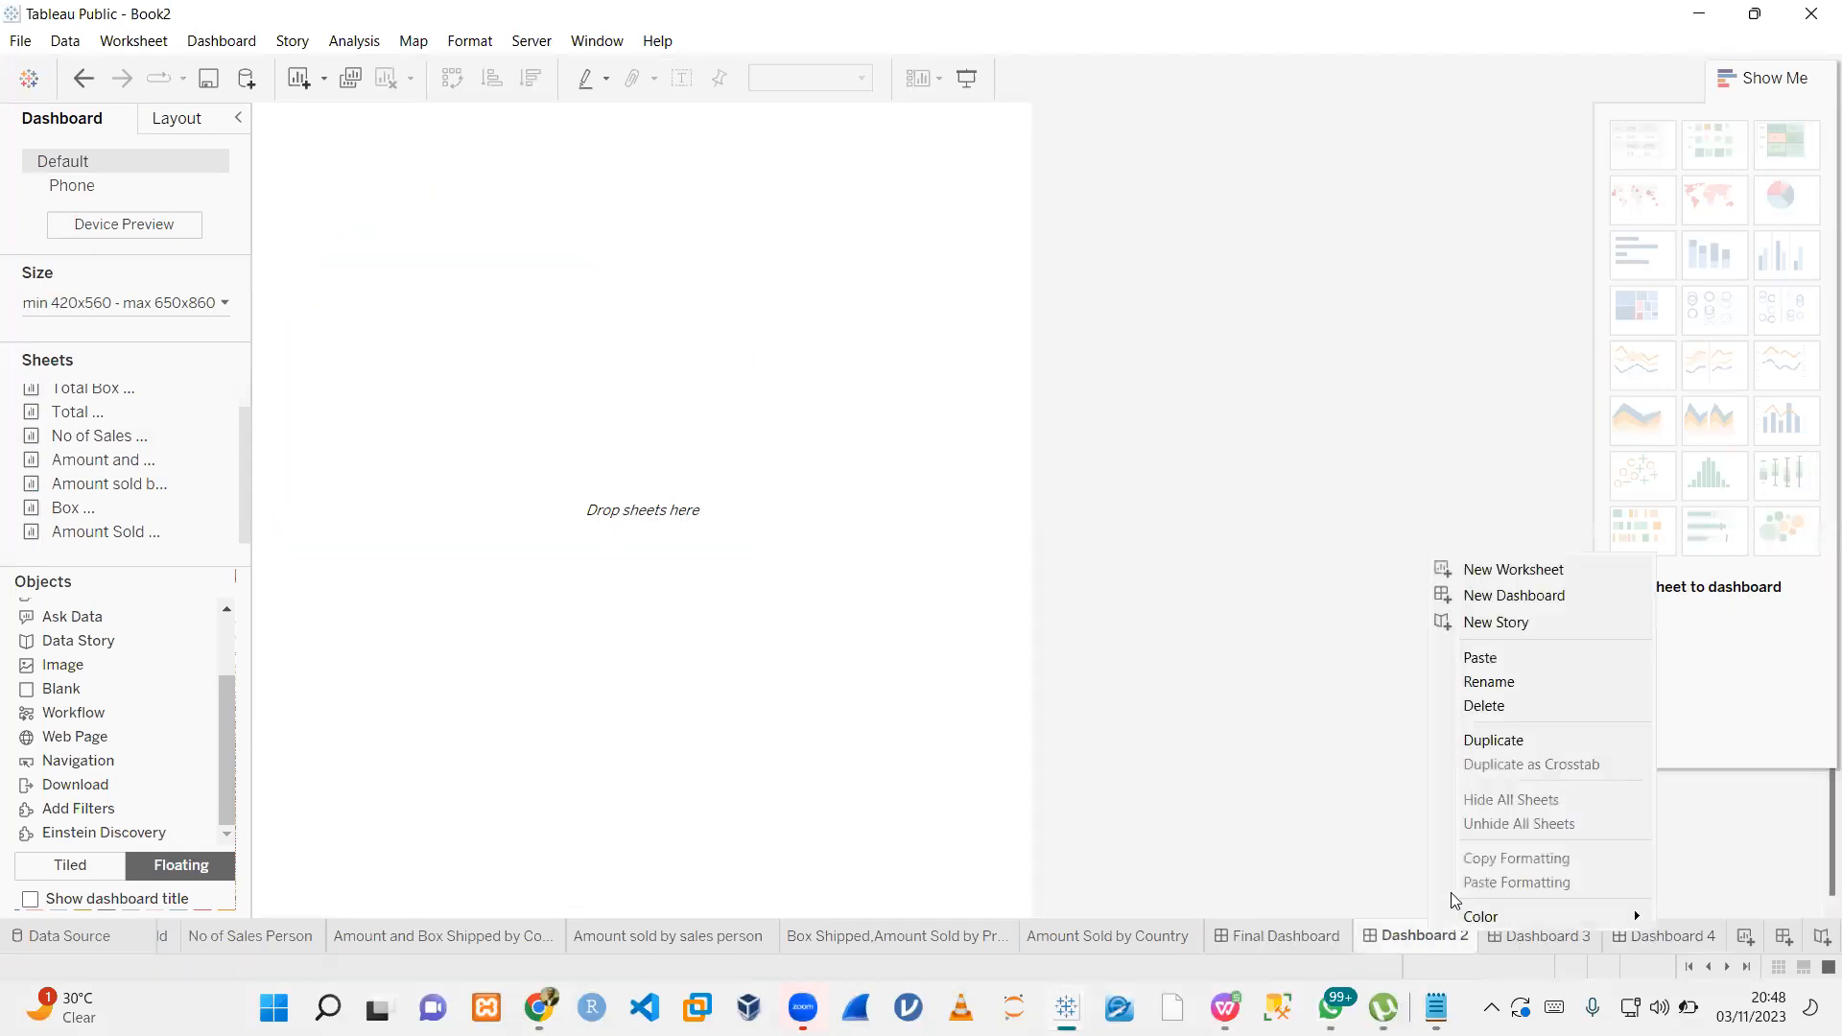
click(1512, 705)
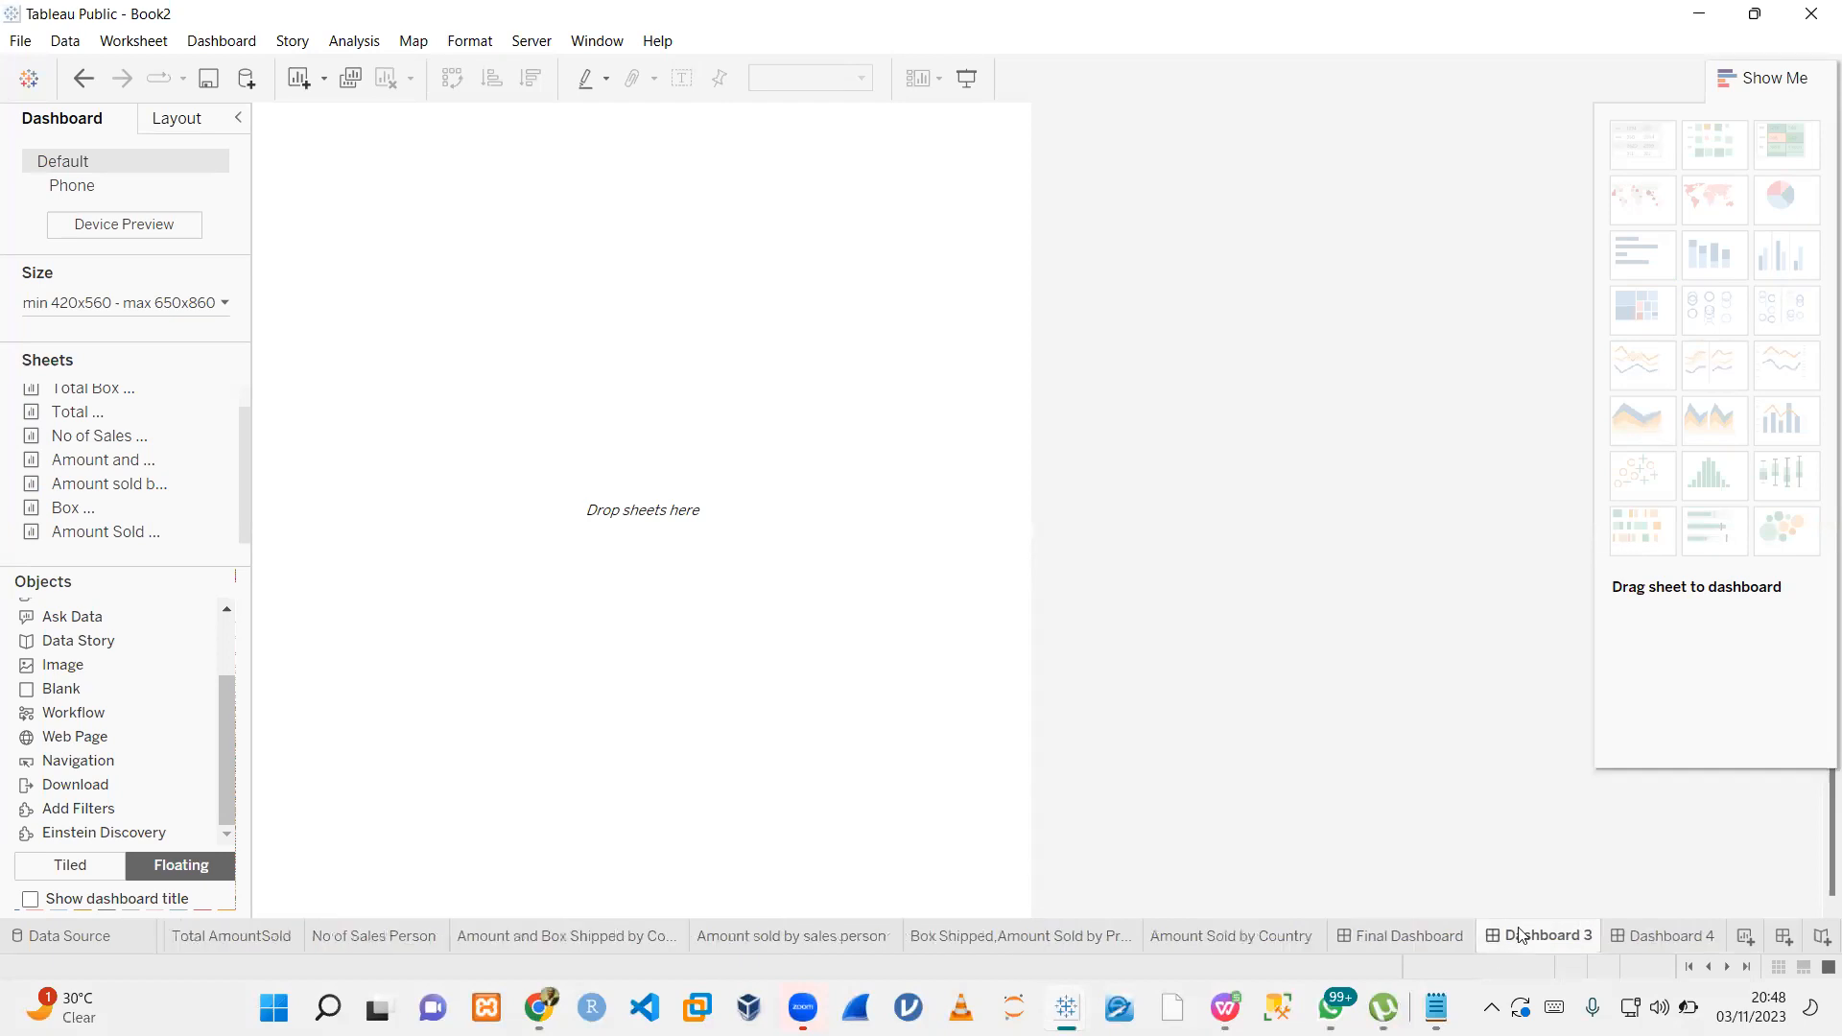
right_click(1519, 936)
click(1583, 704)
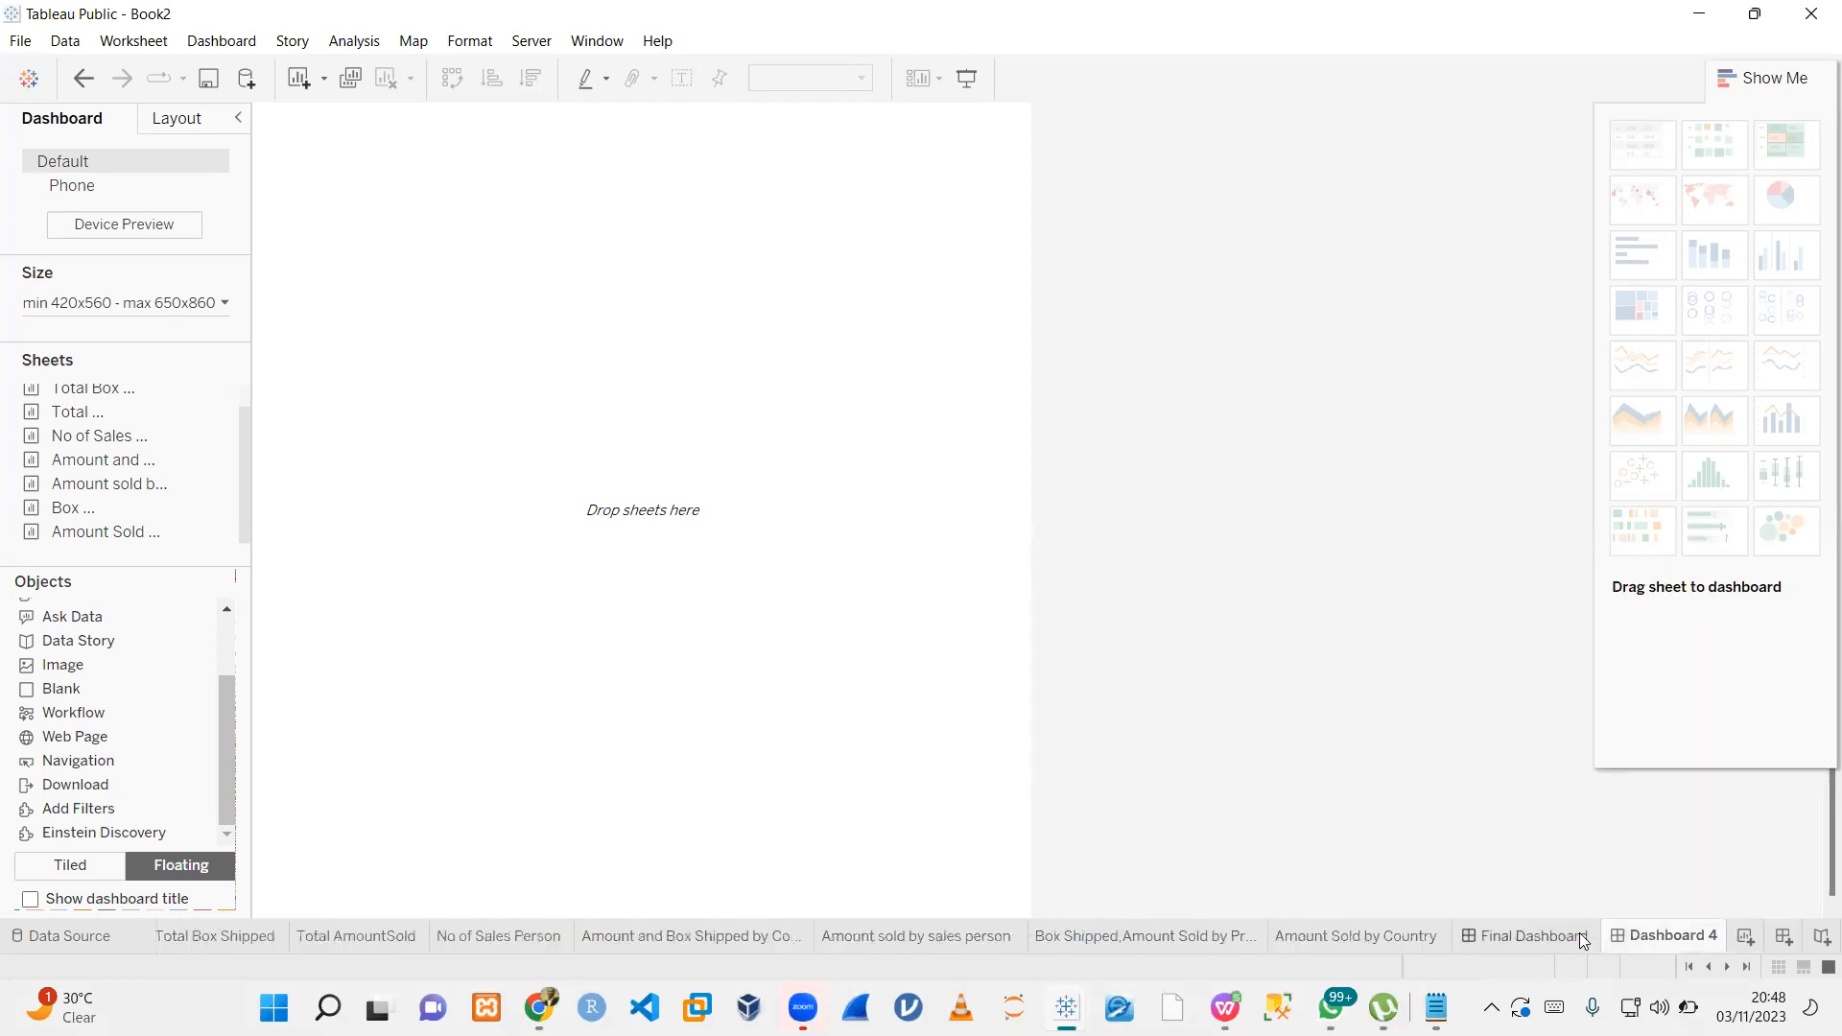
right_click(1647, 945)
click(1682, 712)
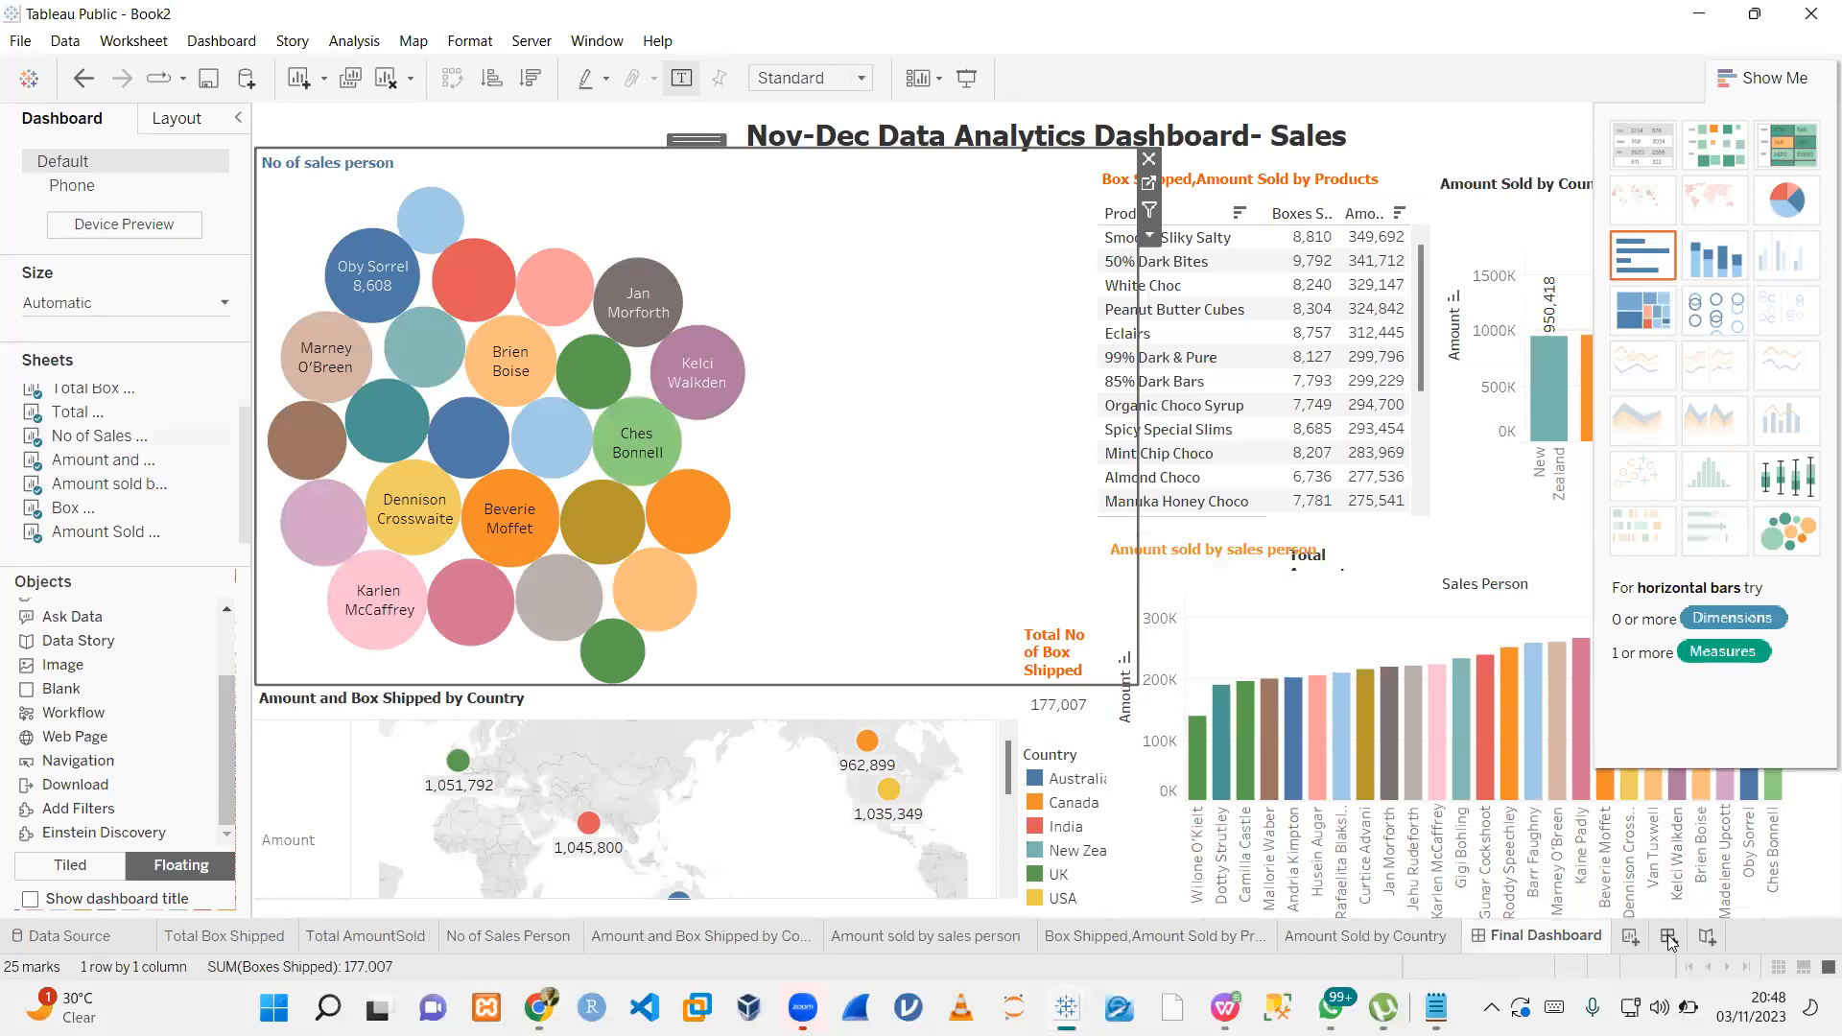
- Create a new dashboard and set its size to Automatic
click(1669, 940)
click(126, 302)
click(142, 344)
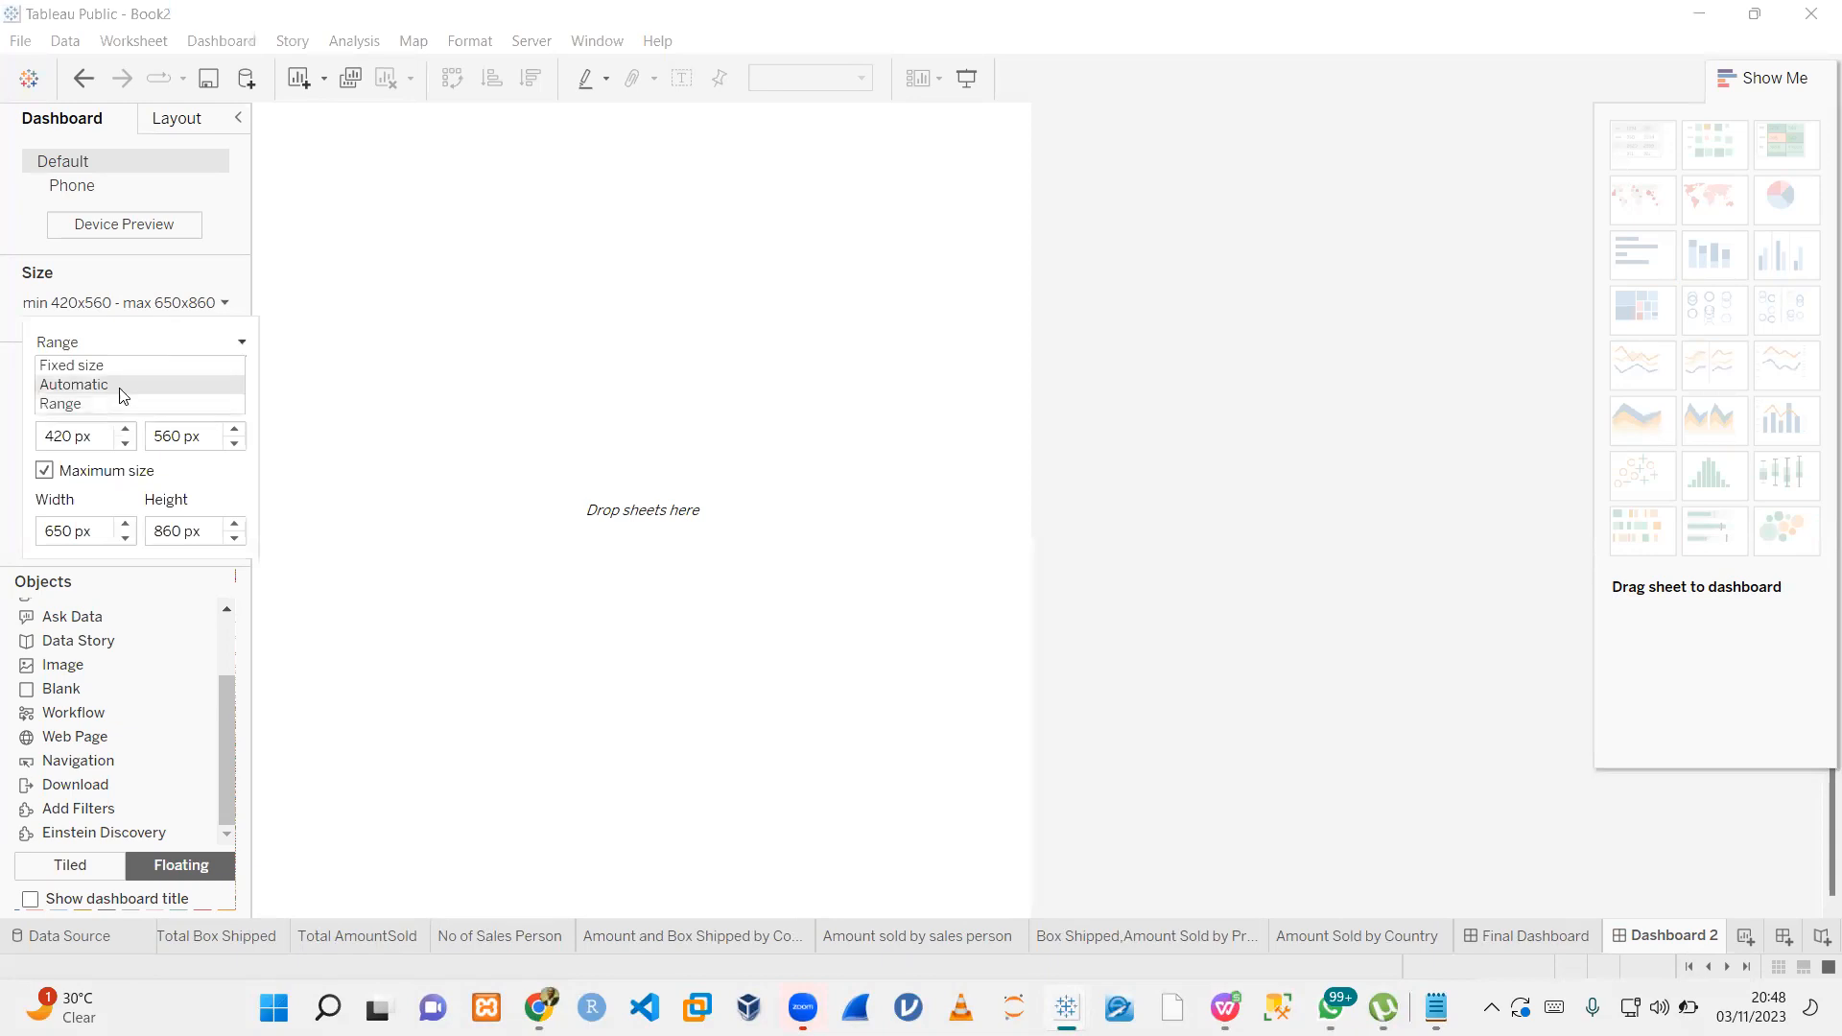
click(120, 386)
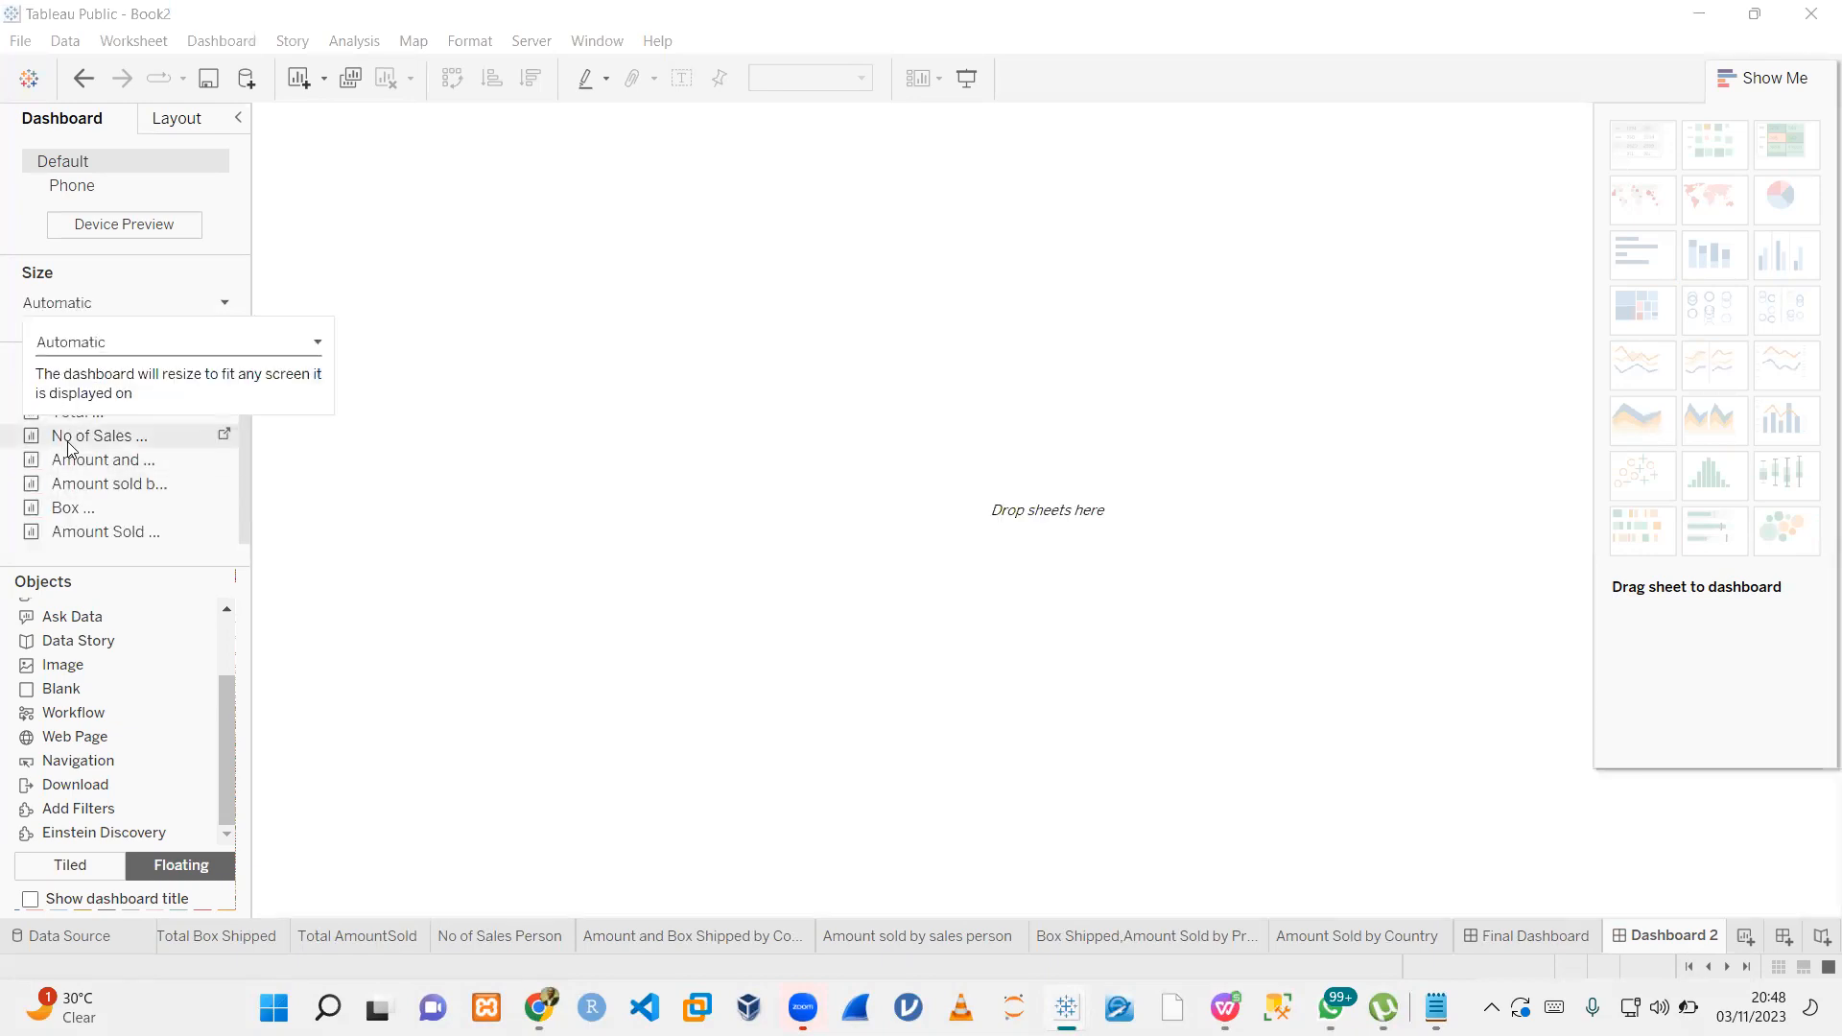
- Add the No of Sales Person sheet to the new dashboard as a floating chart and enlarge it
double_click(69, 446)
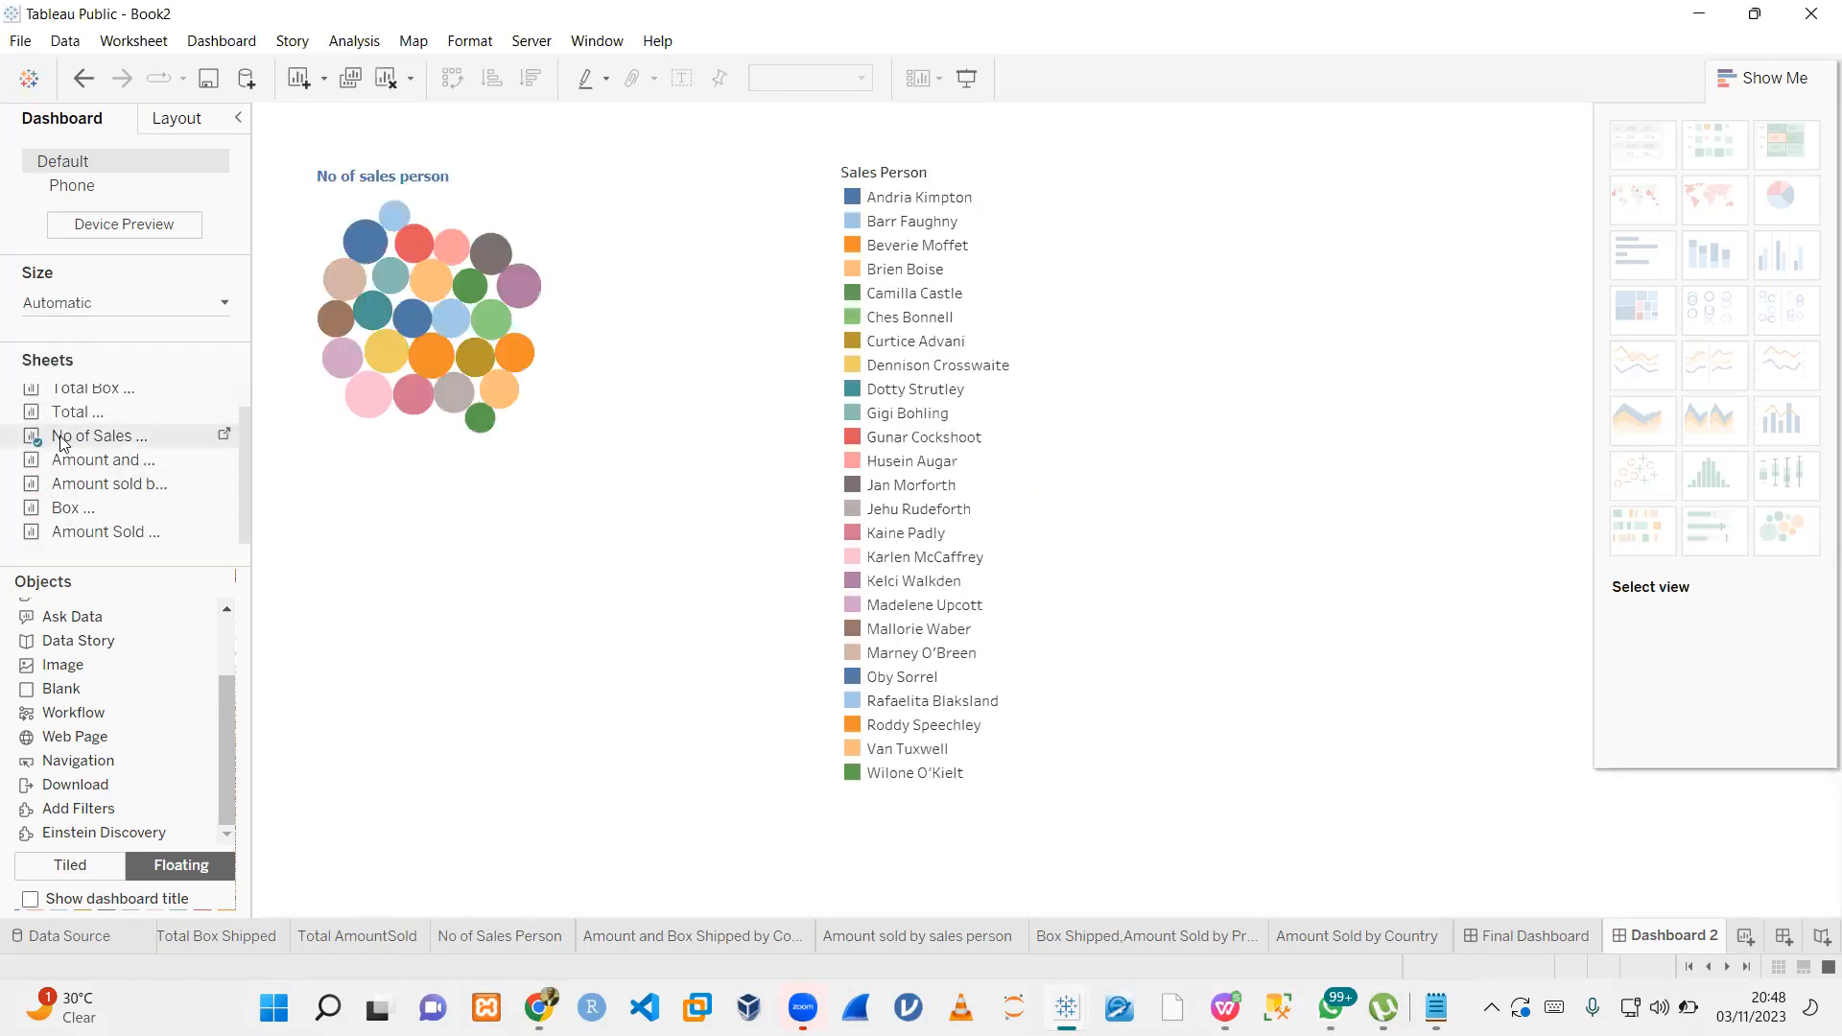
click(516, 353)
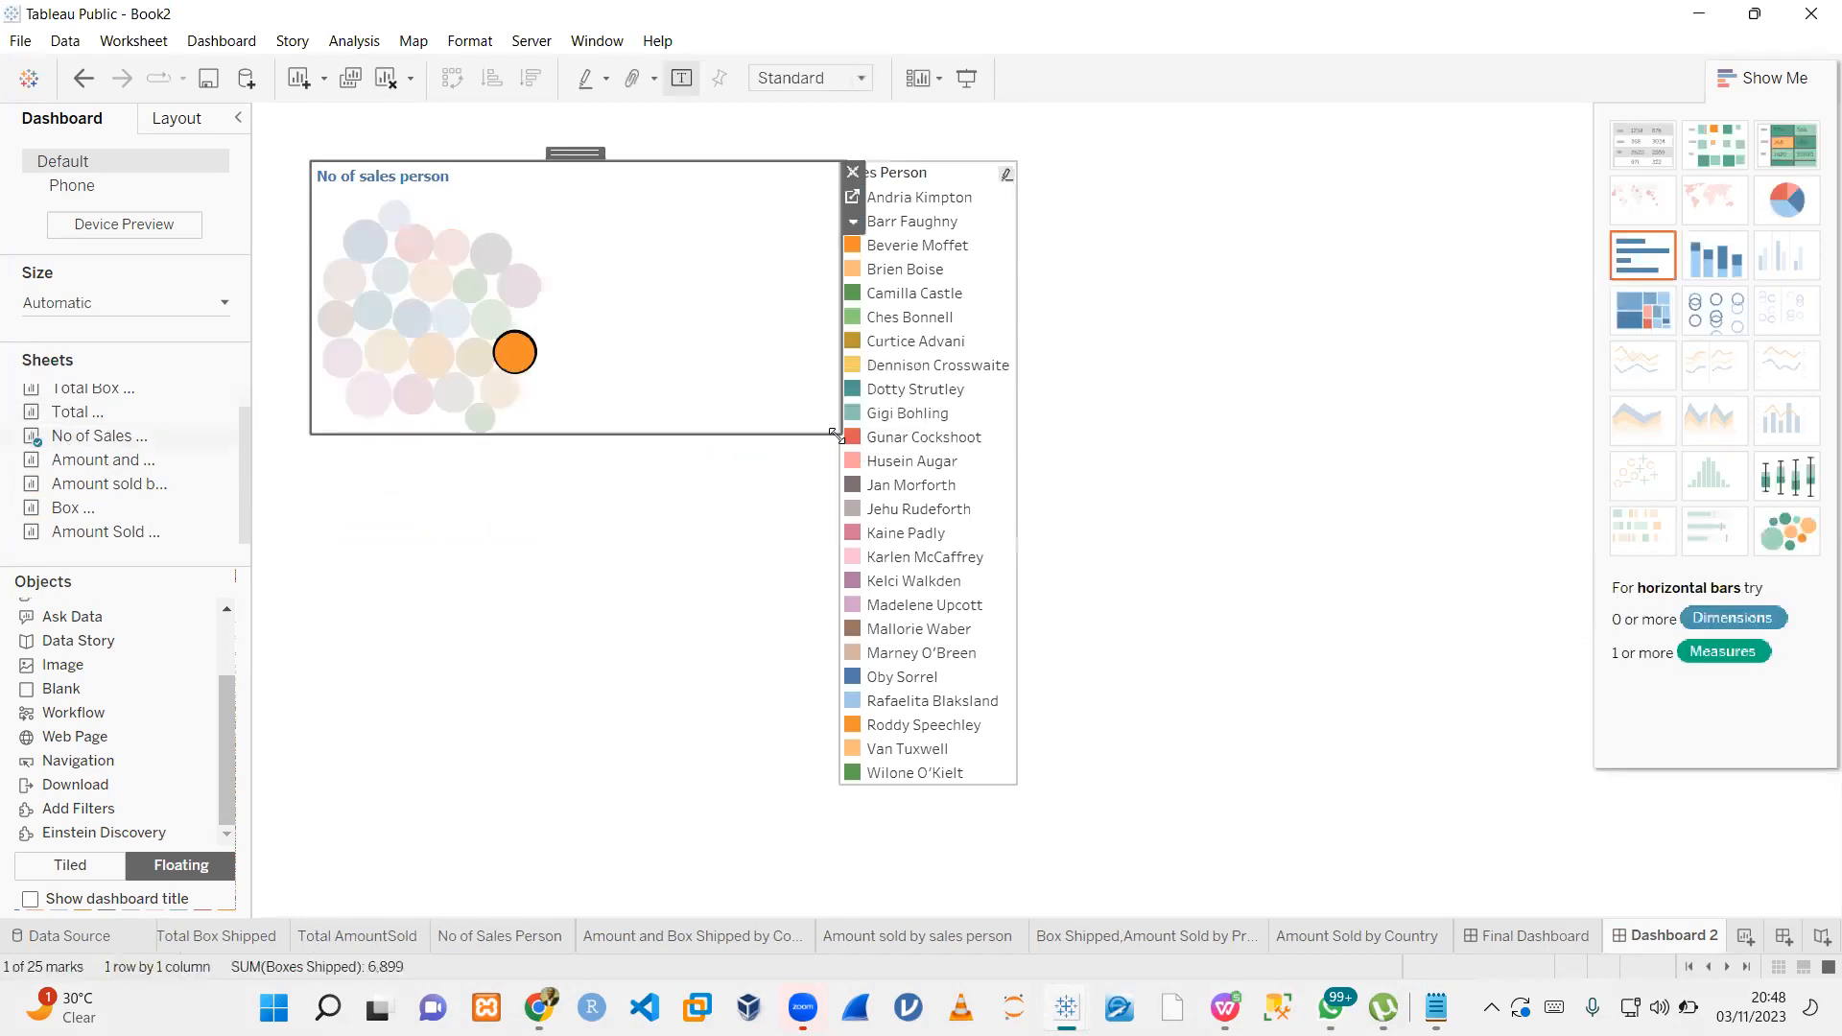
drag(884, 551, 1159, 792)
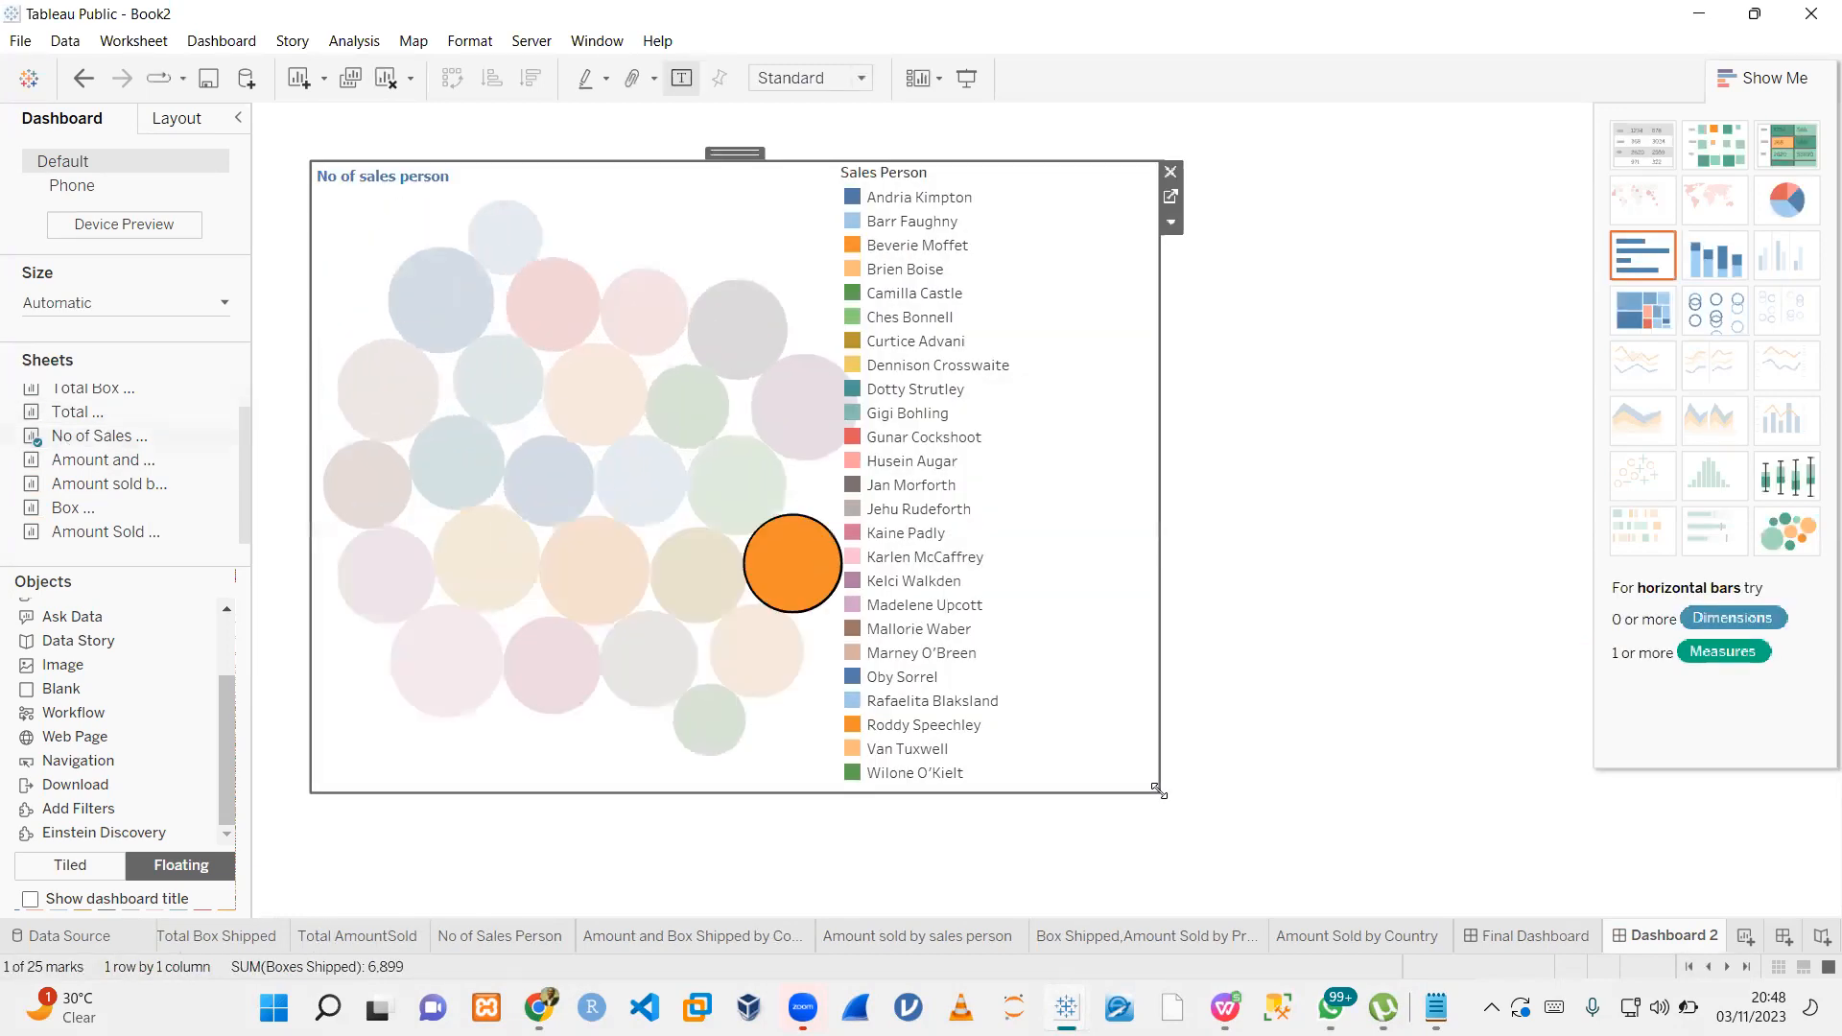
click(1373, 475)
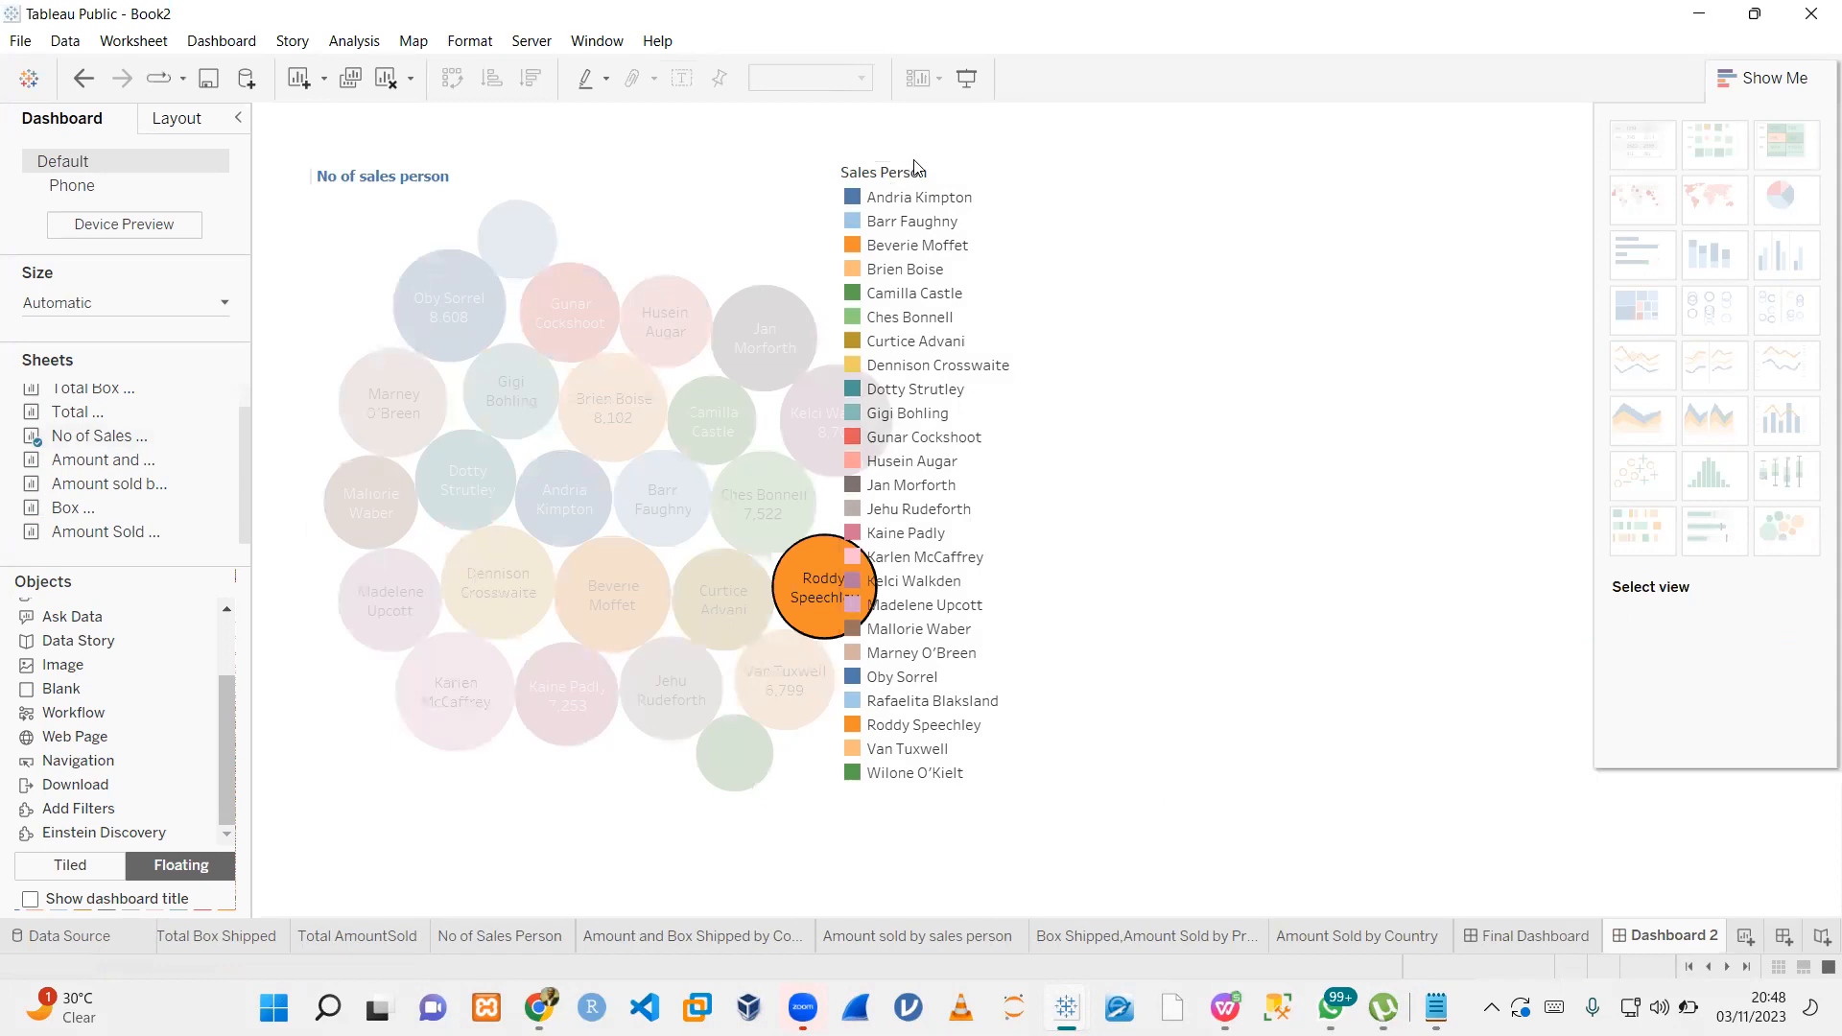
- Remove the Sales Person color legend from the dashboard and clear the highlighted bubble selection
click(1005, 179)
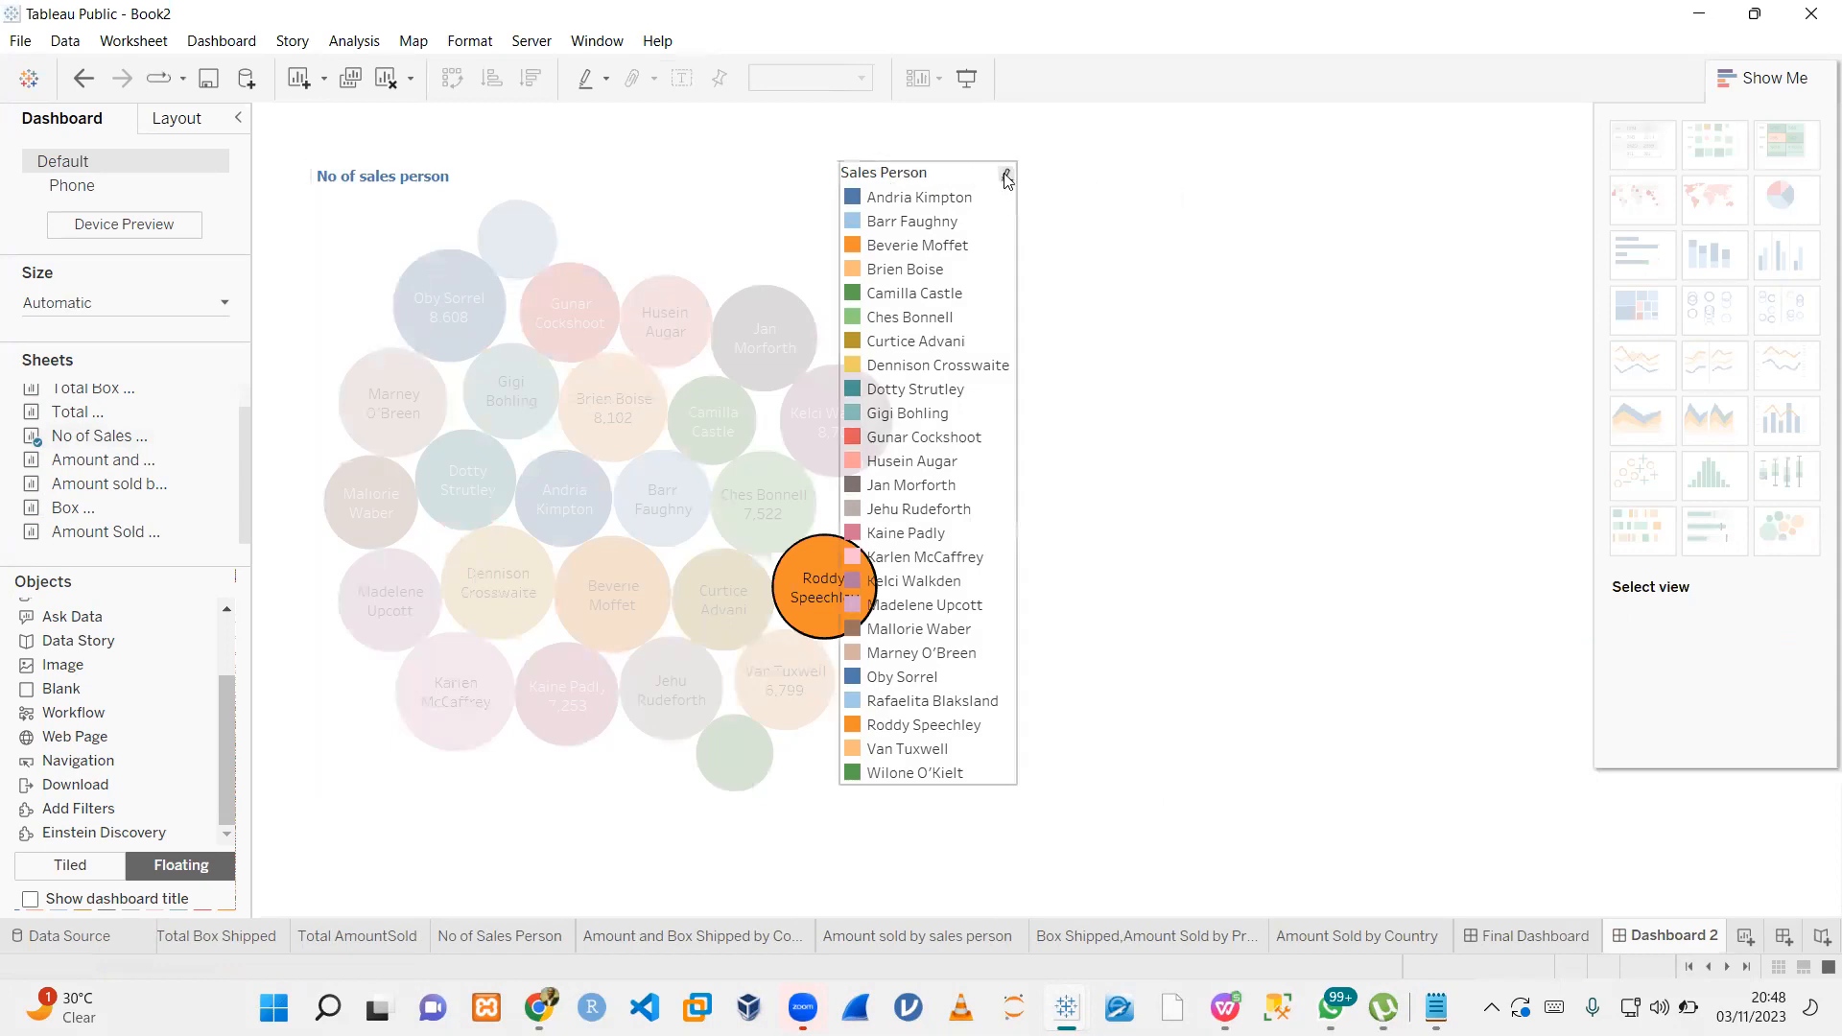
drag(928, 150, 1143, 176)
click(1243, 198)
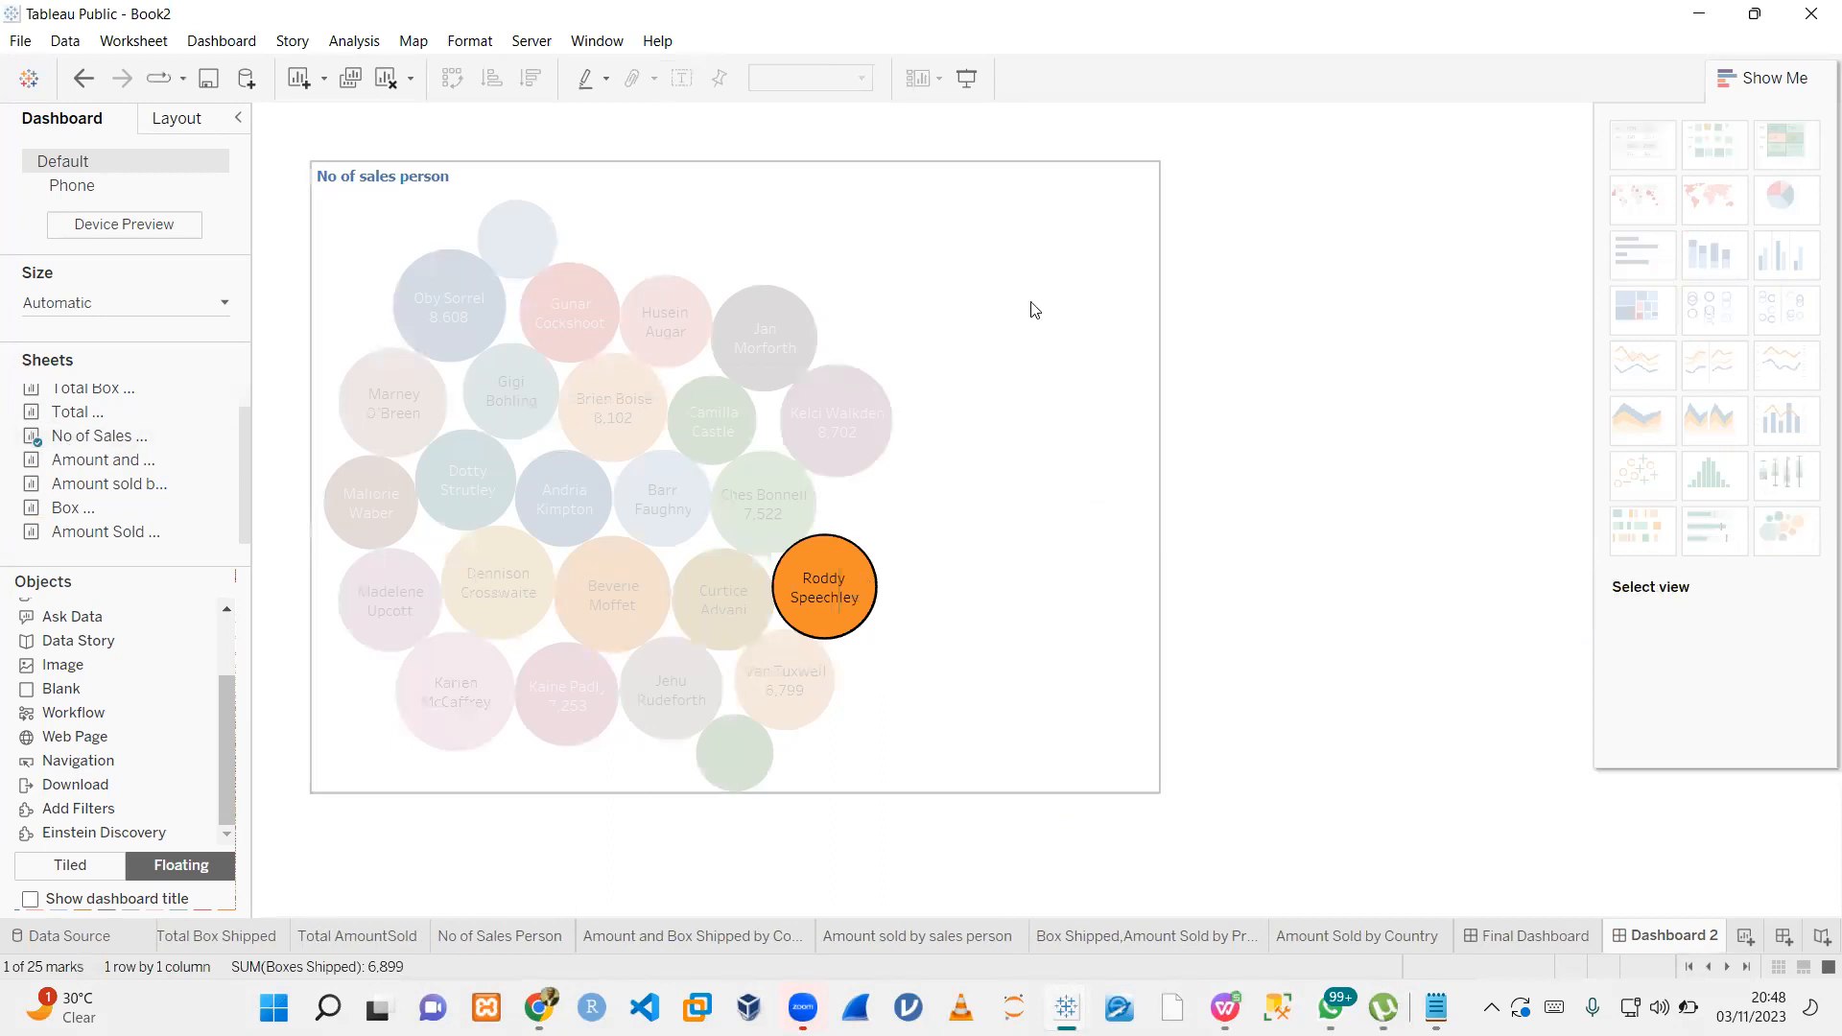
click(946, 402)
click(1341, 523)
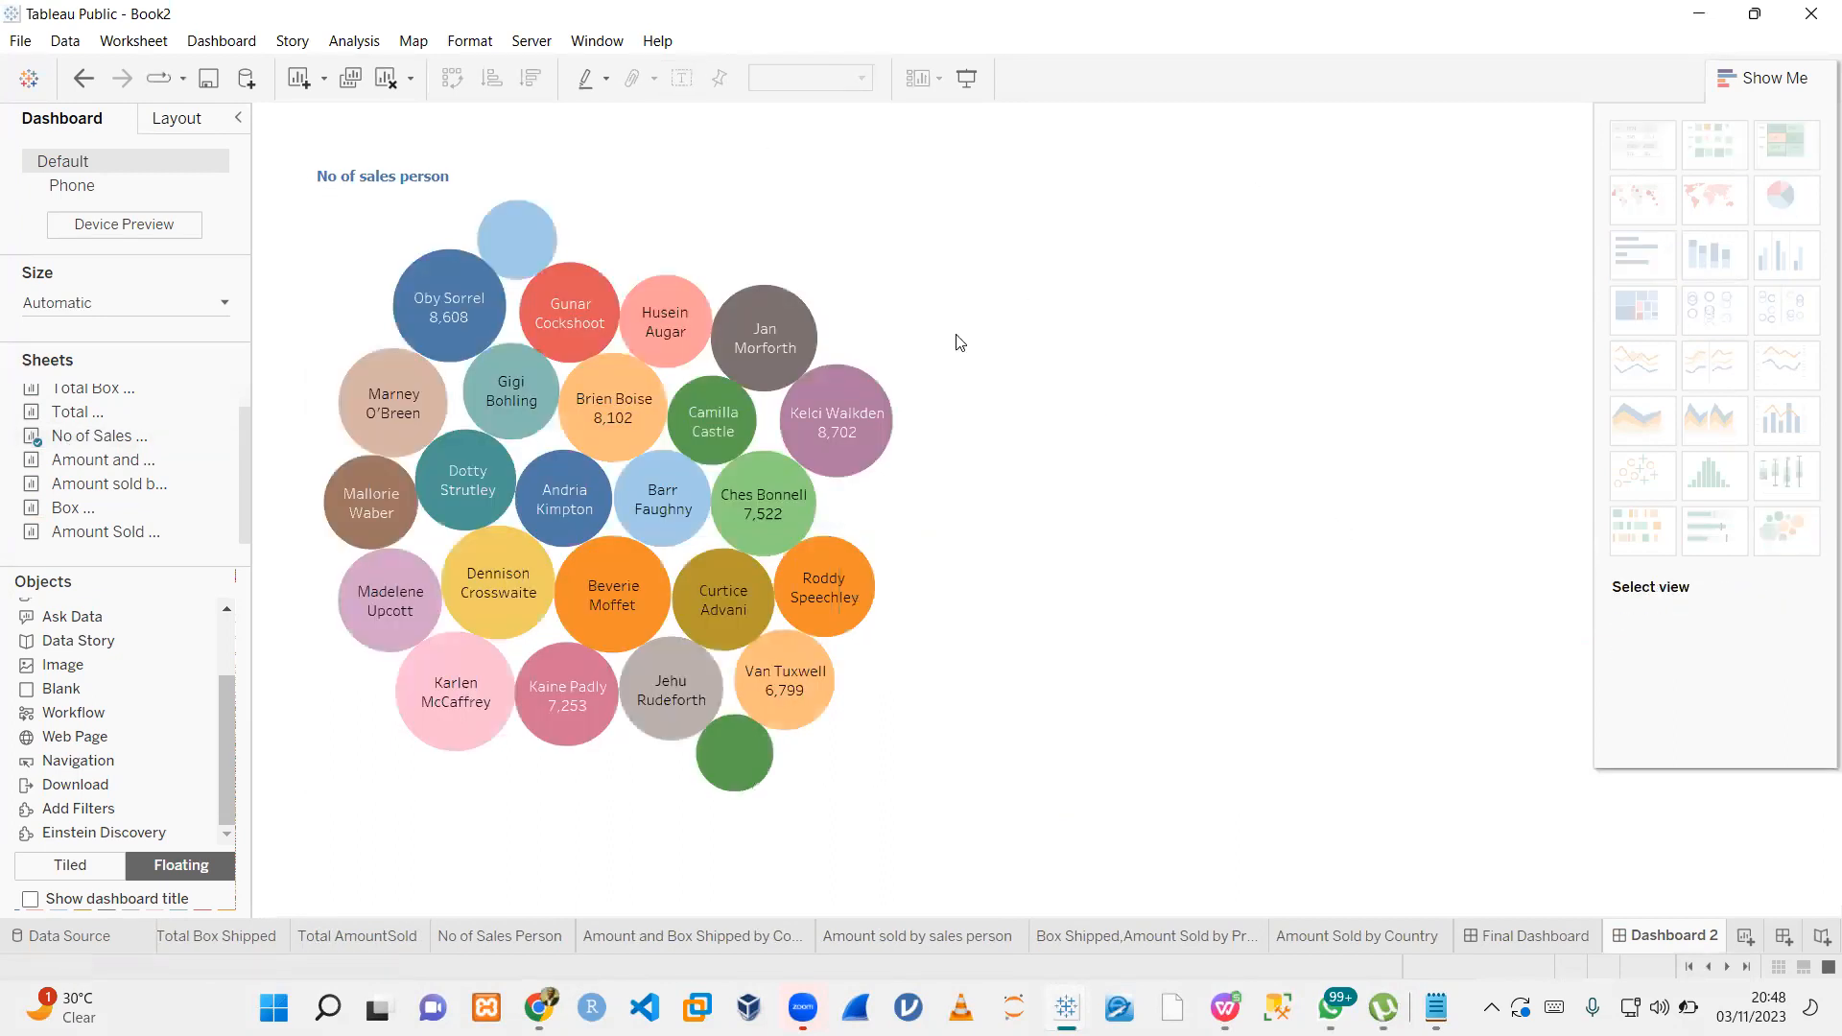
- Move the No of sales person chart to the dashboard's left edge, slightly reduce its size, and show the dashboard title above it
click(660, 186)
drag(729, 162, 682, 183)
drag(1103, 187, 1068, 221)
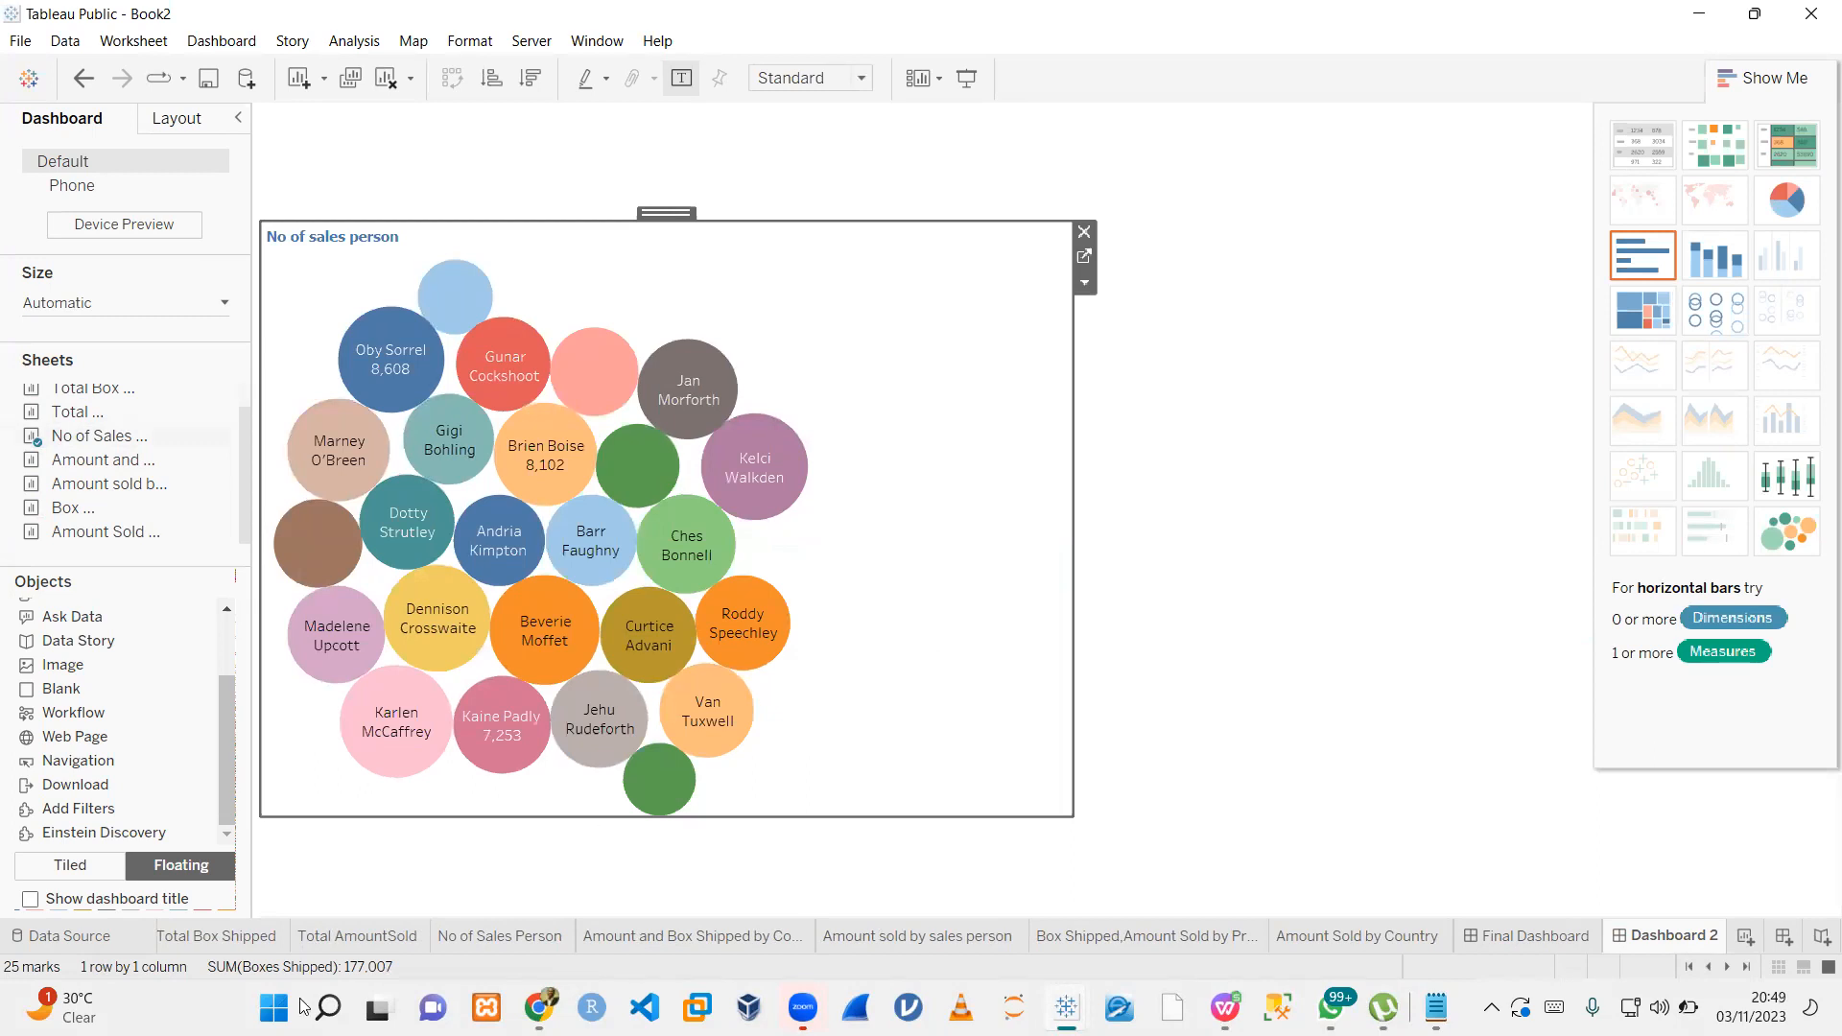
click(29, 899)
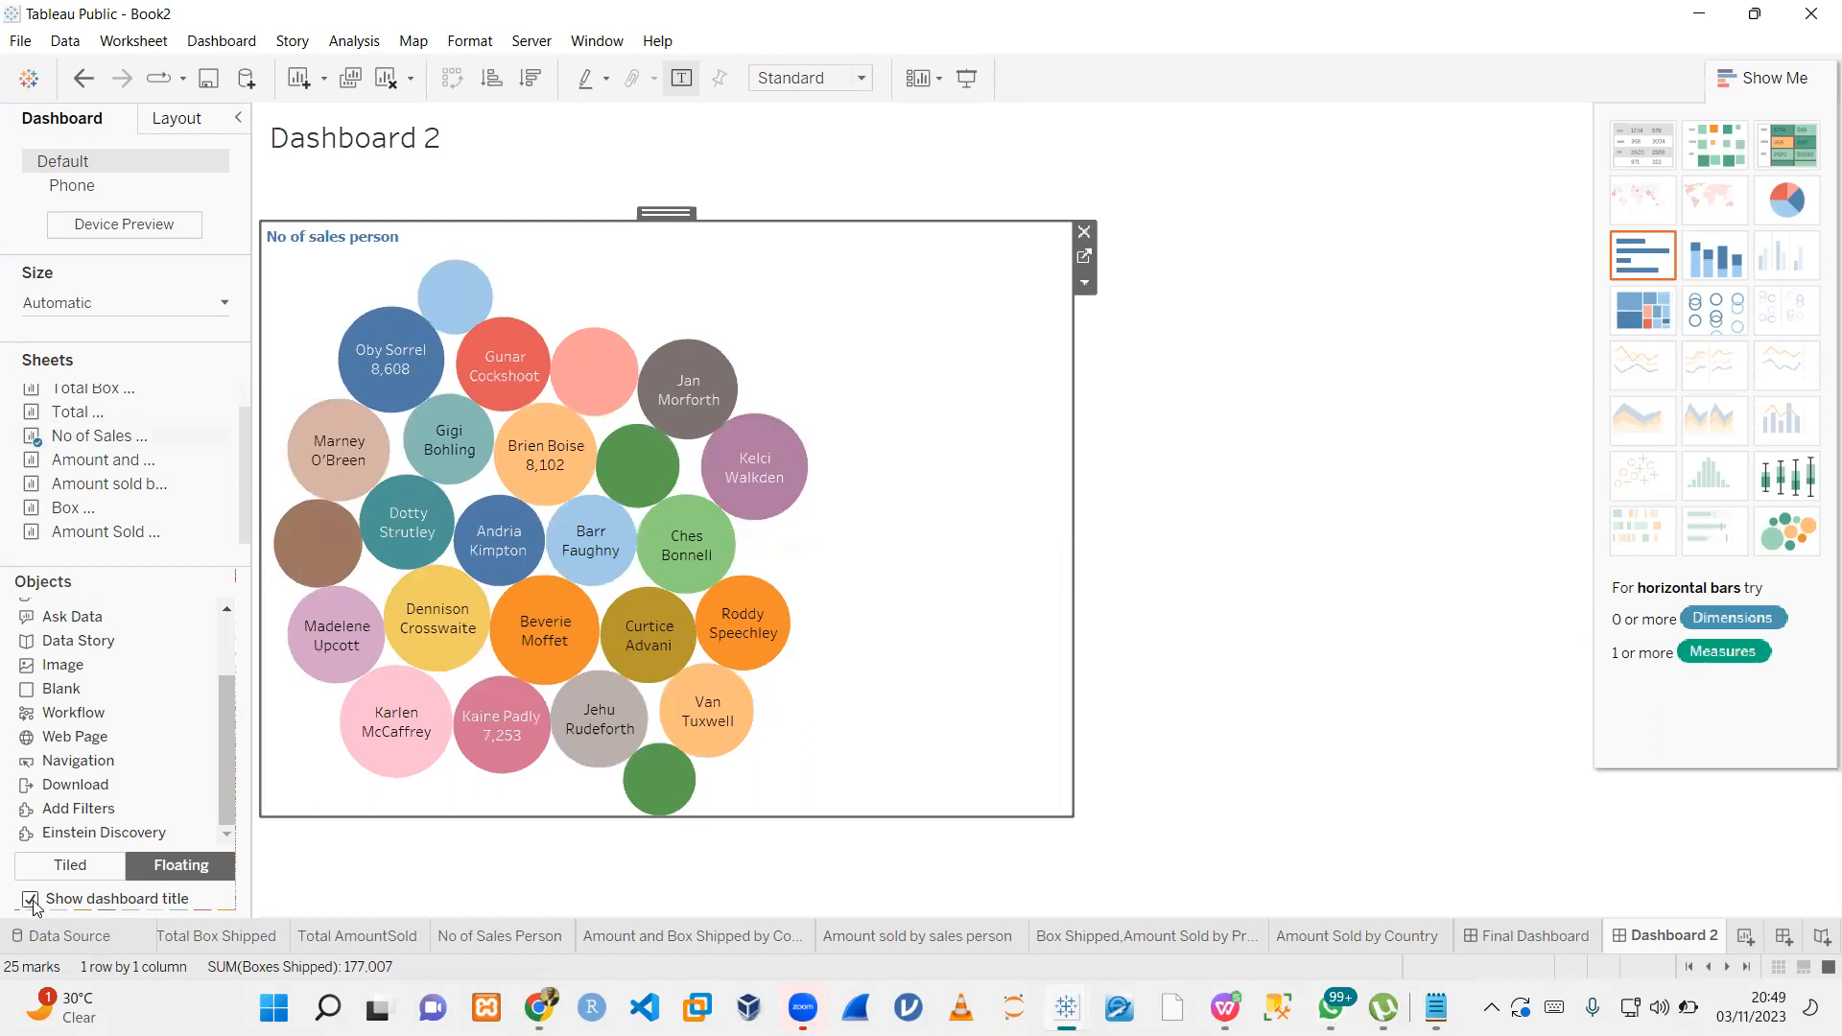
- Try to replace the dashboard title text with "Continued...."
click(381, 141)
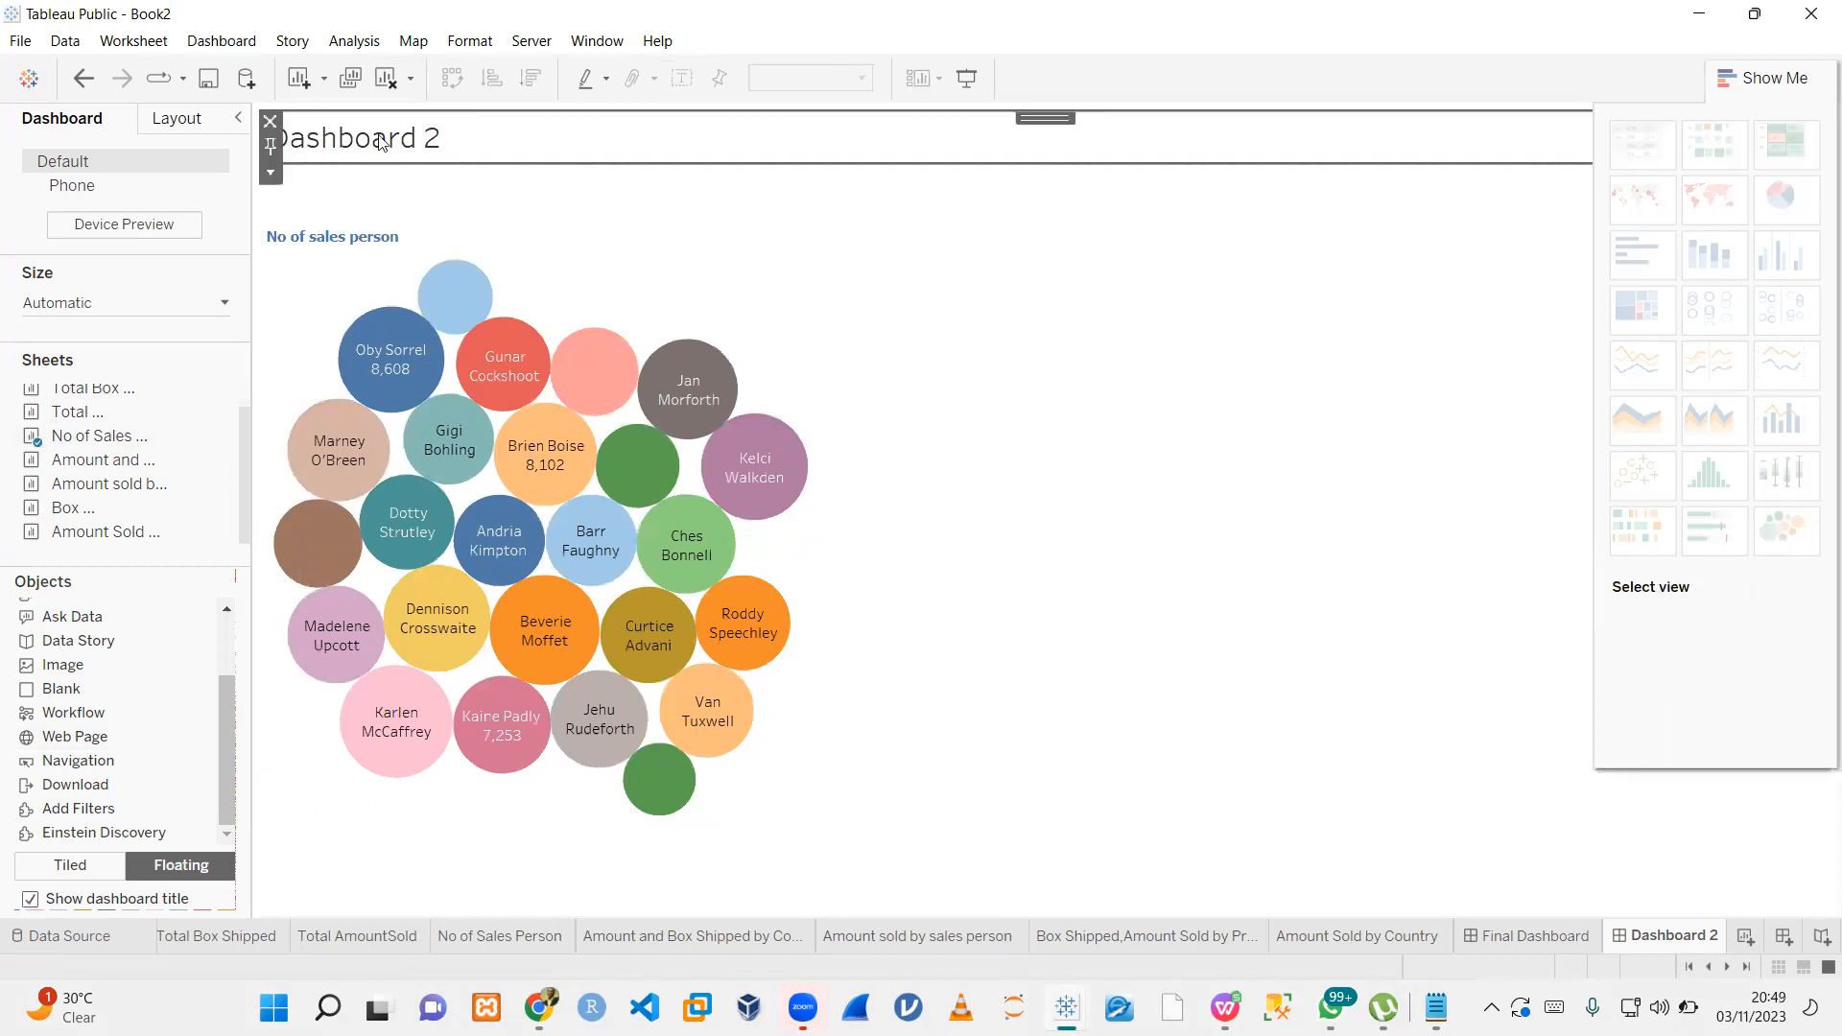
double_click(448, 134)
key(ctrl+a)
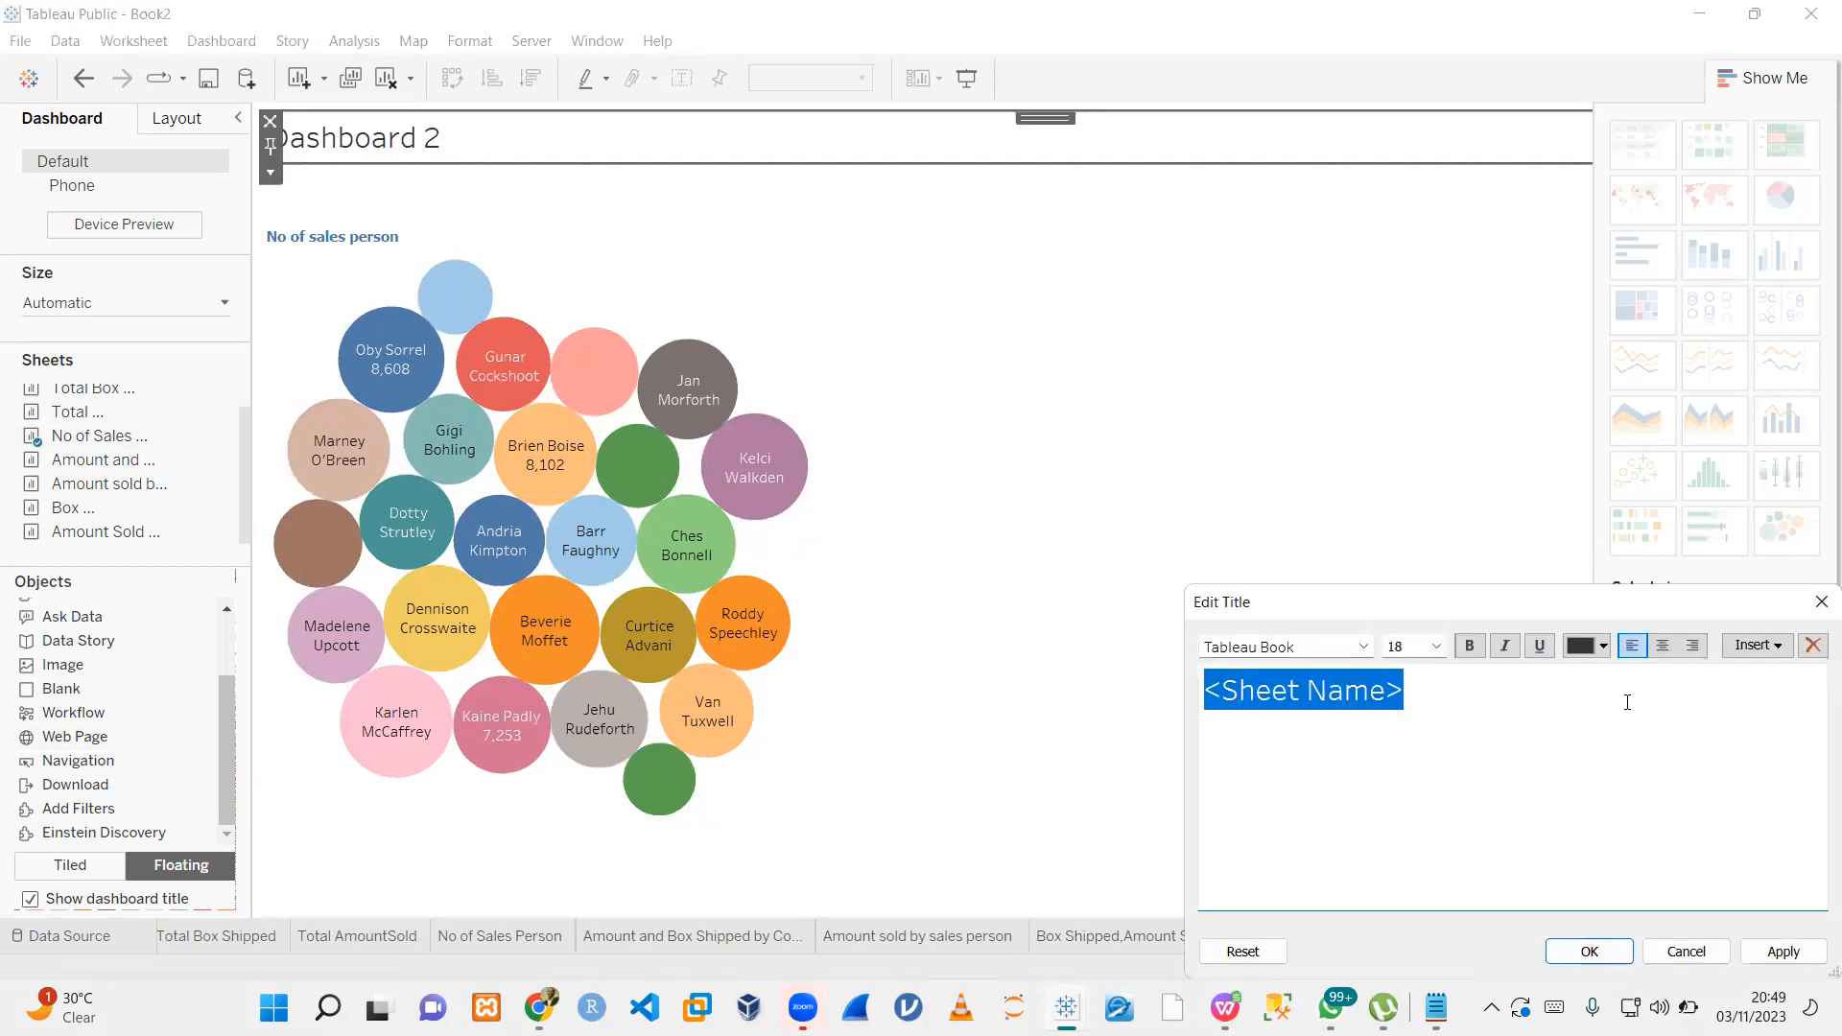
text(D)
key(BackSpace)
text(cPN)
text(C)
key(Caps_Lock)
text(pn)
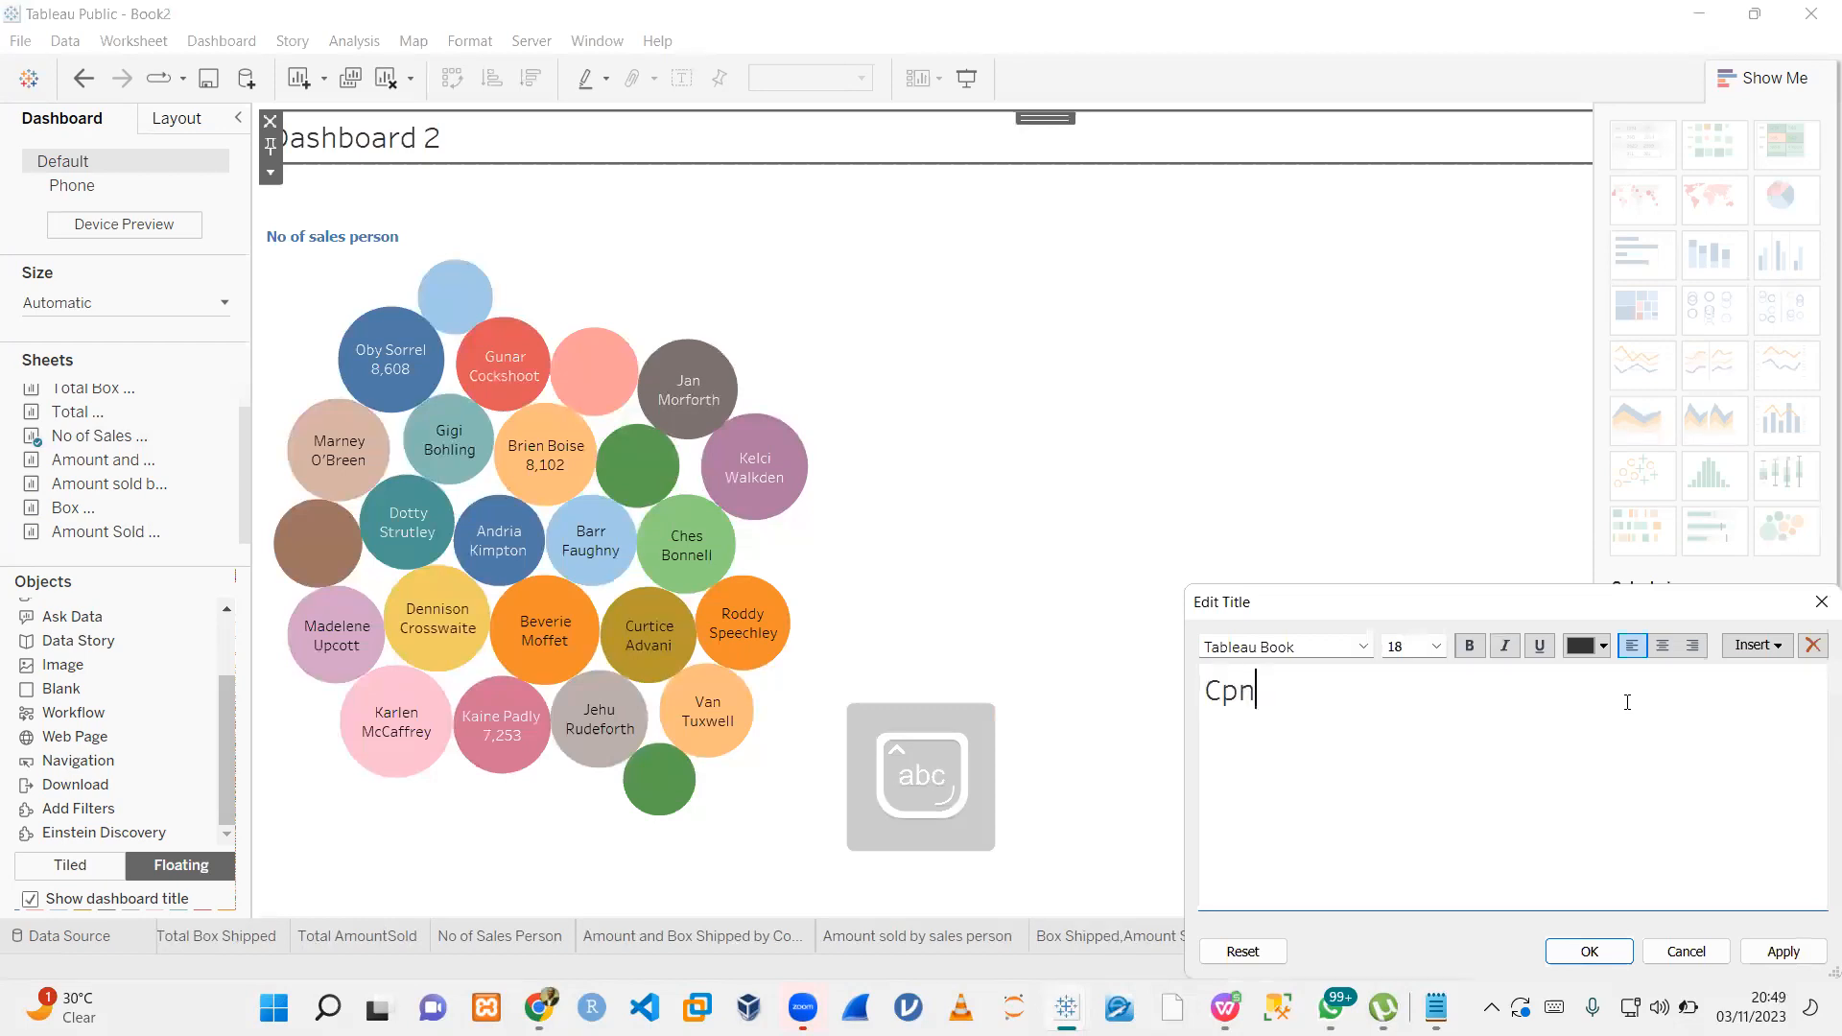
text(ontinued)
key(BackSpace)
text(....)
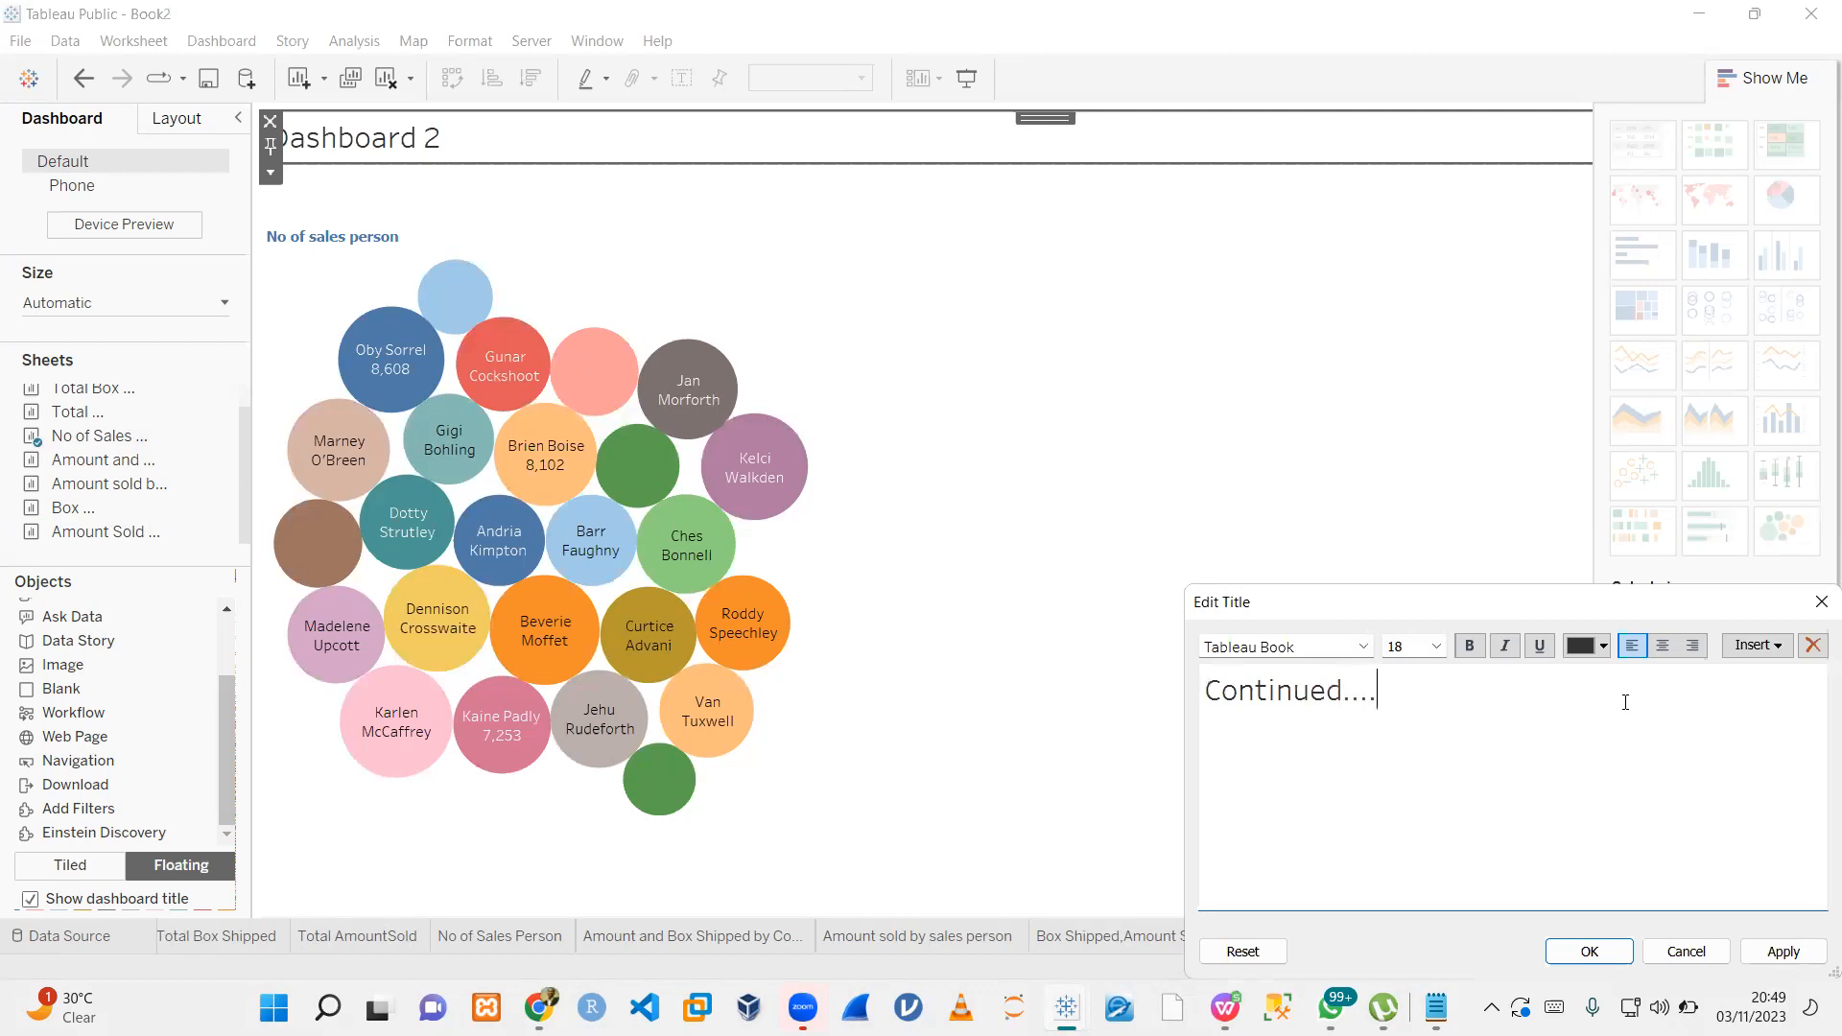
click(1816, 603)
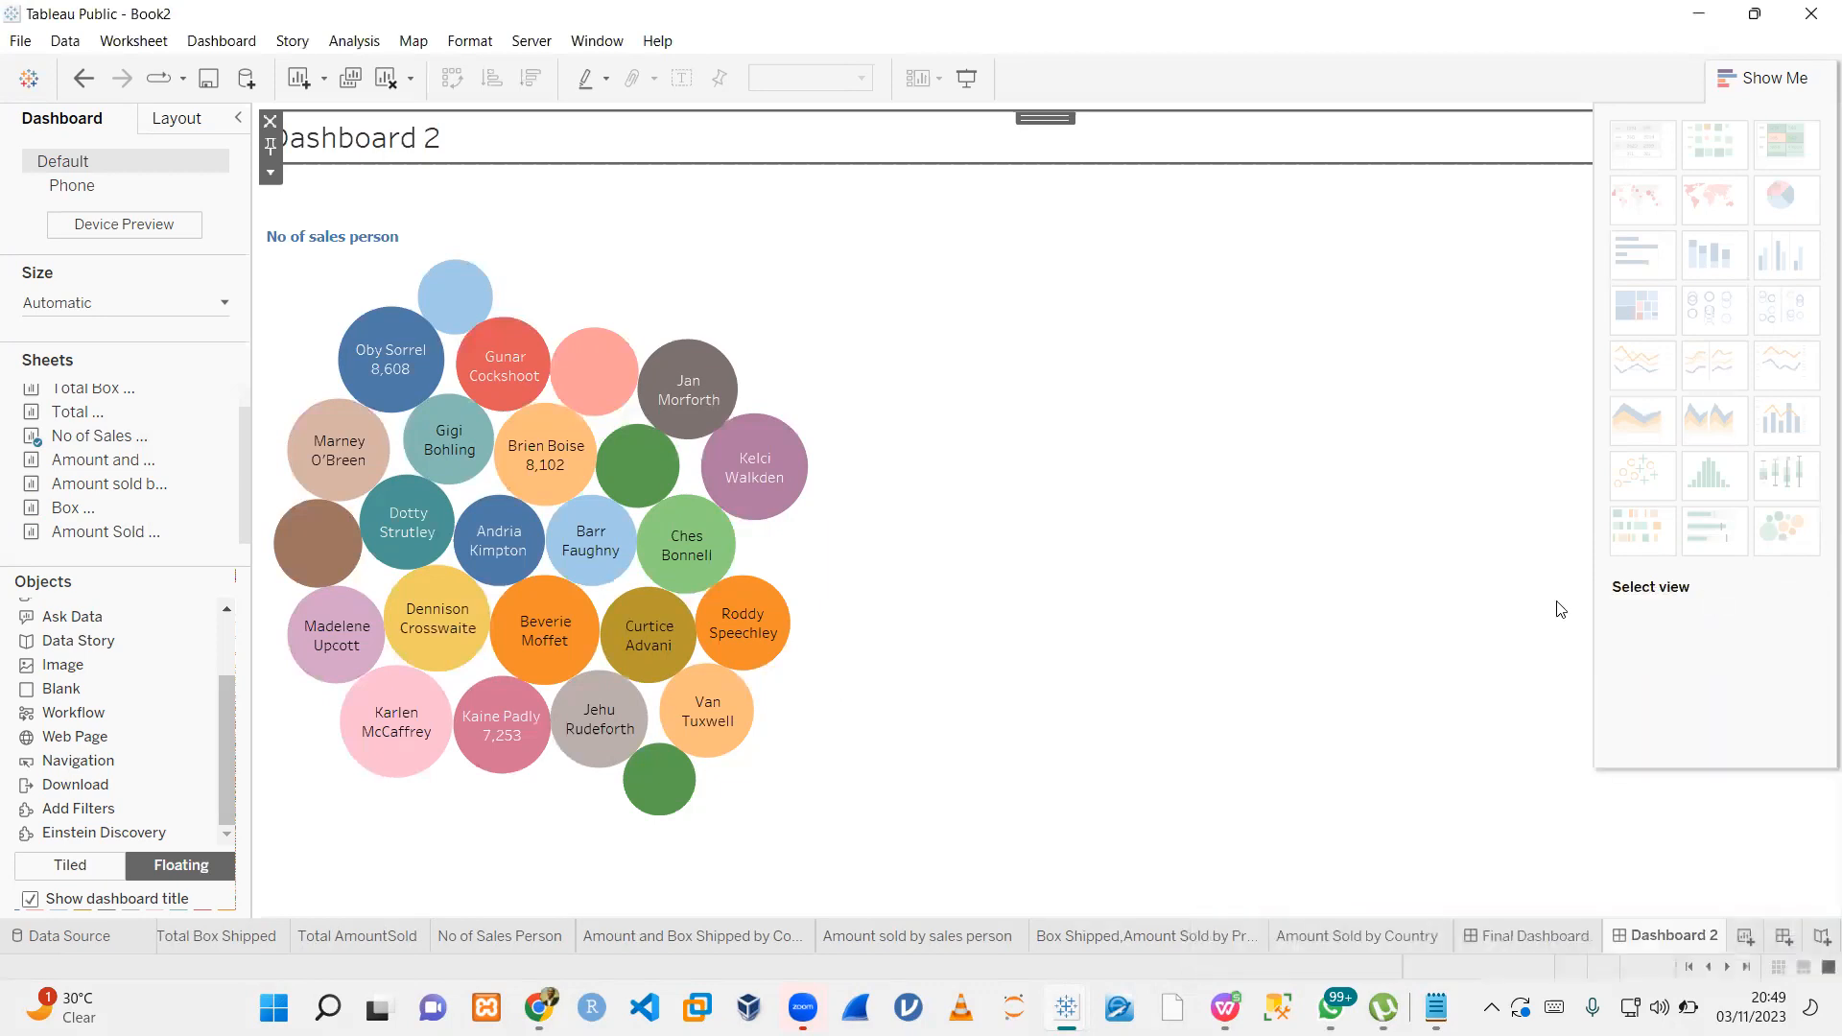
- Compare the layout of Final Dashboard with that of Dashboard 2
click(1500, 940)
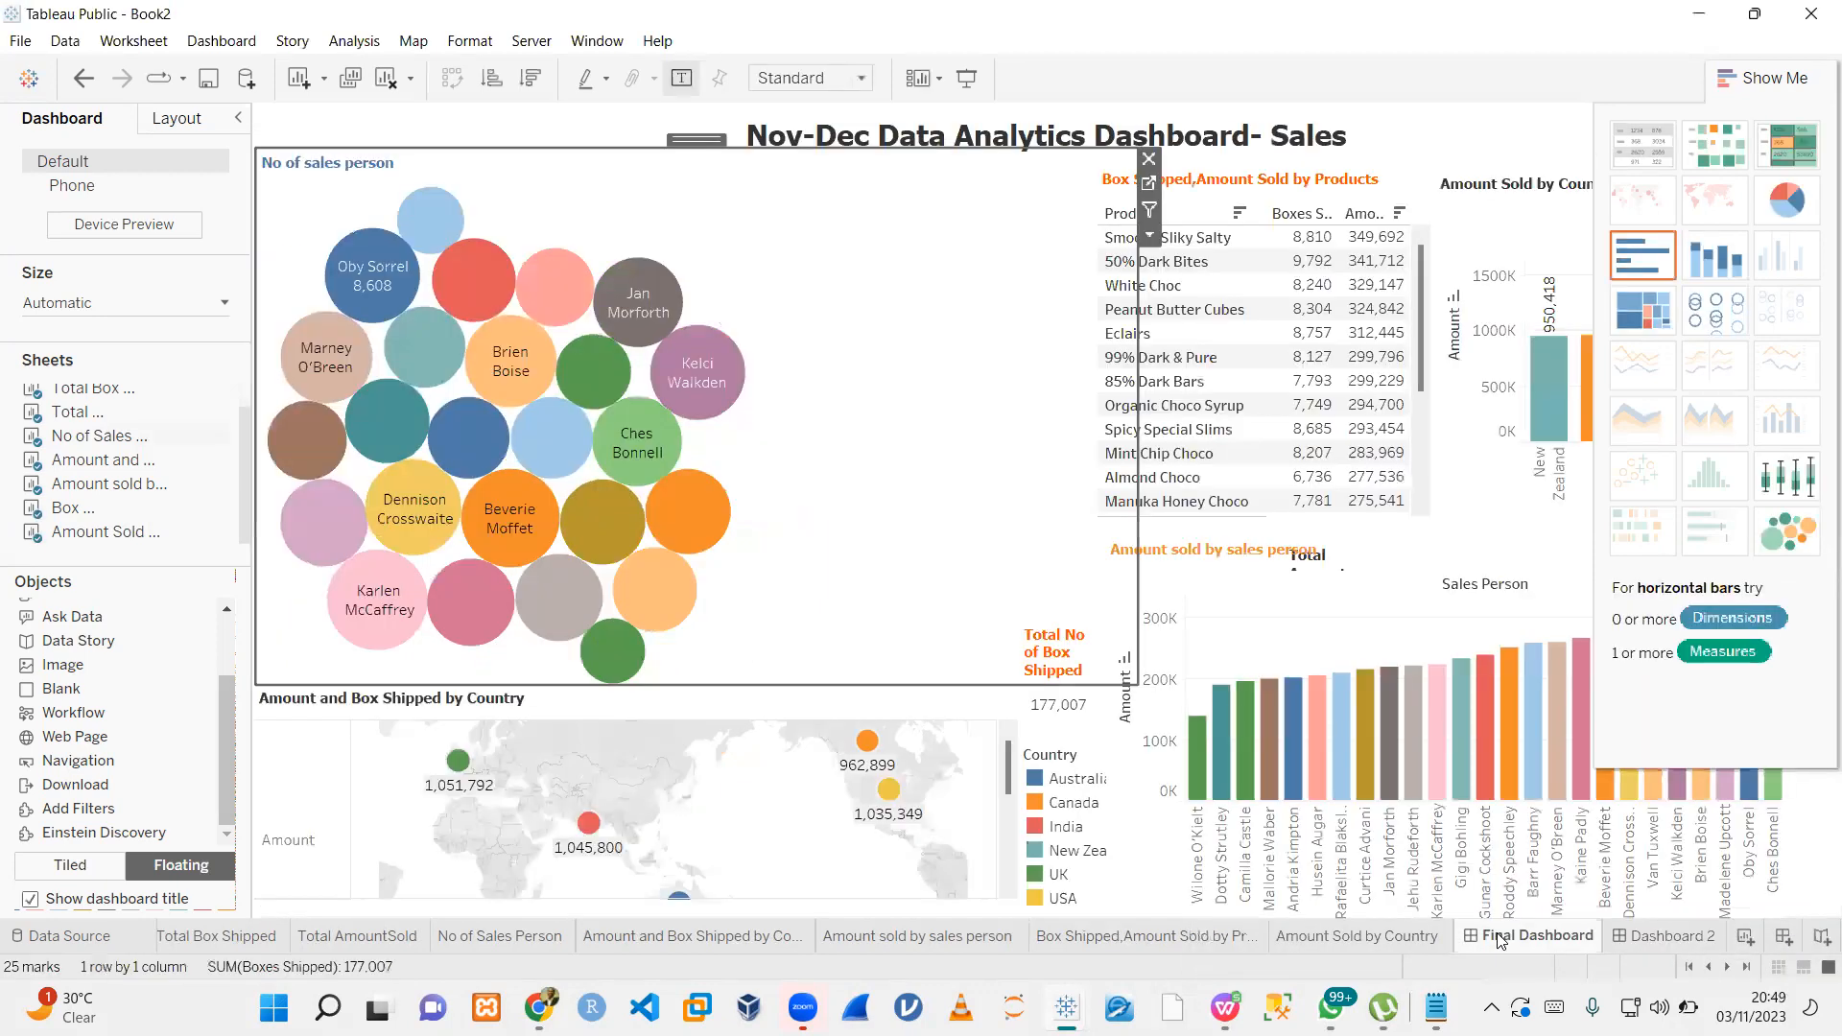
click(1663, 937)
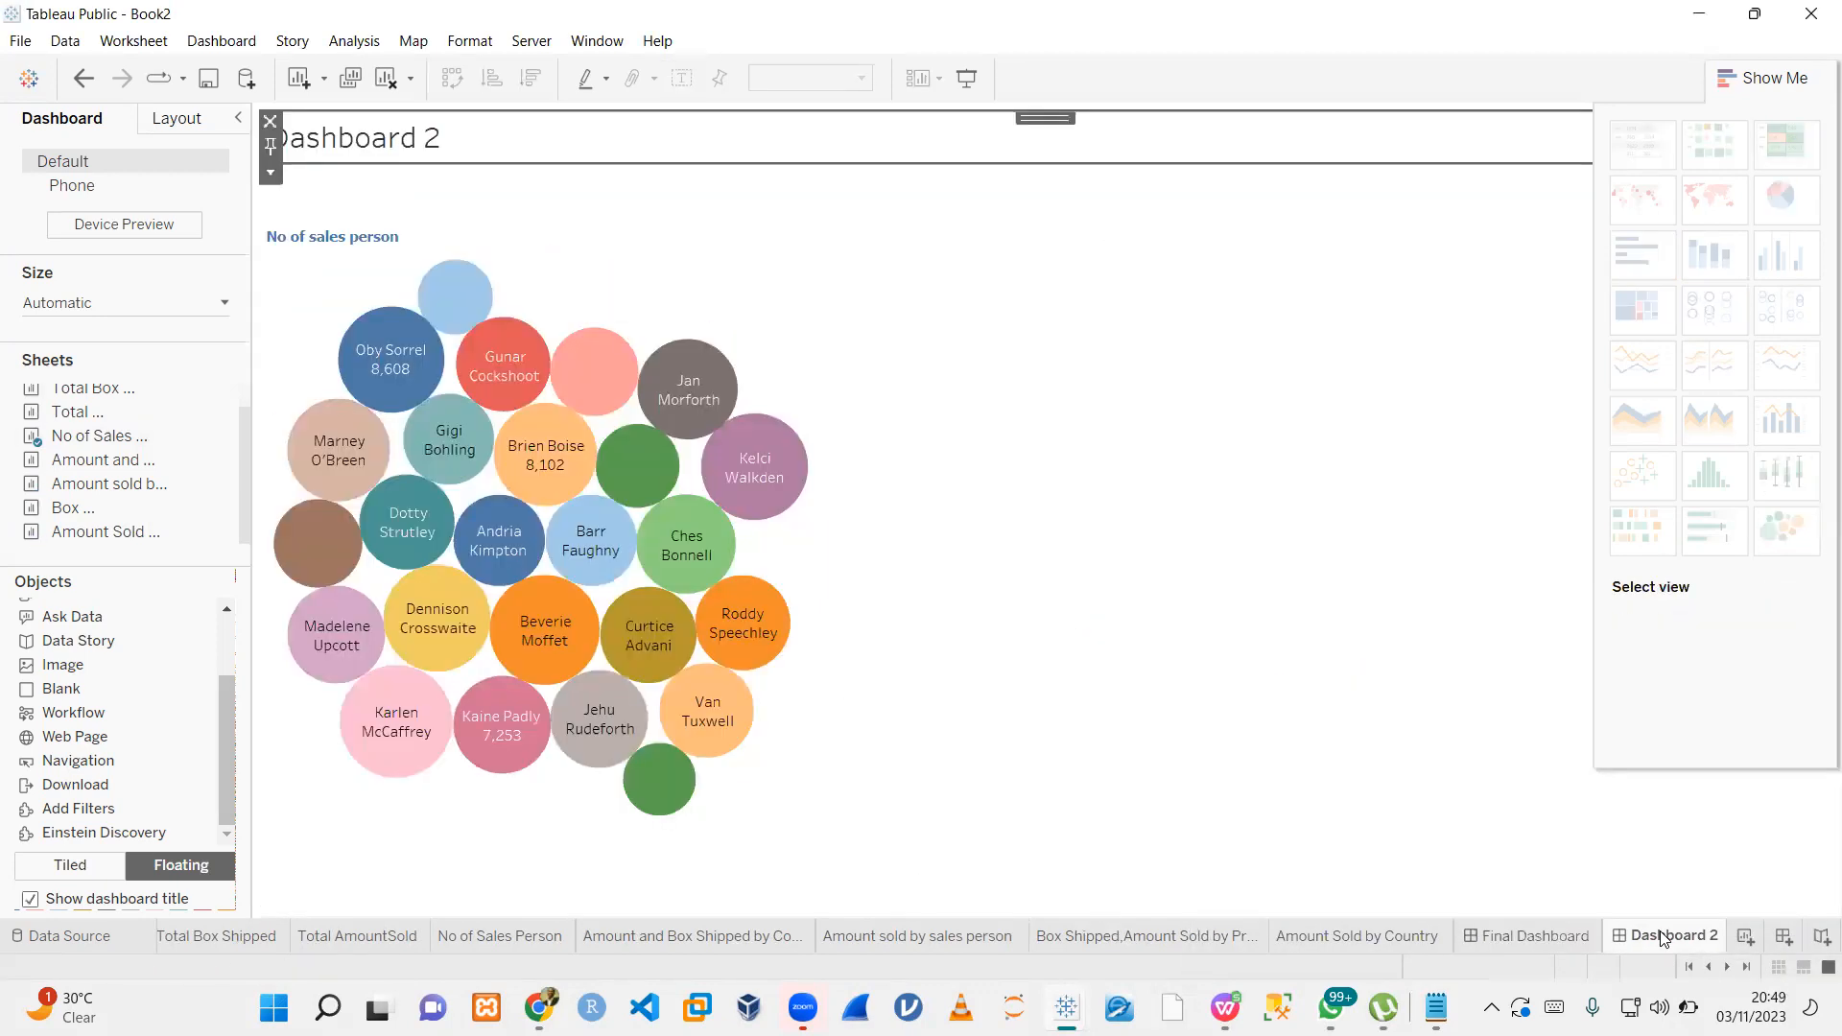
click(1521, 940)
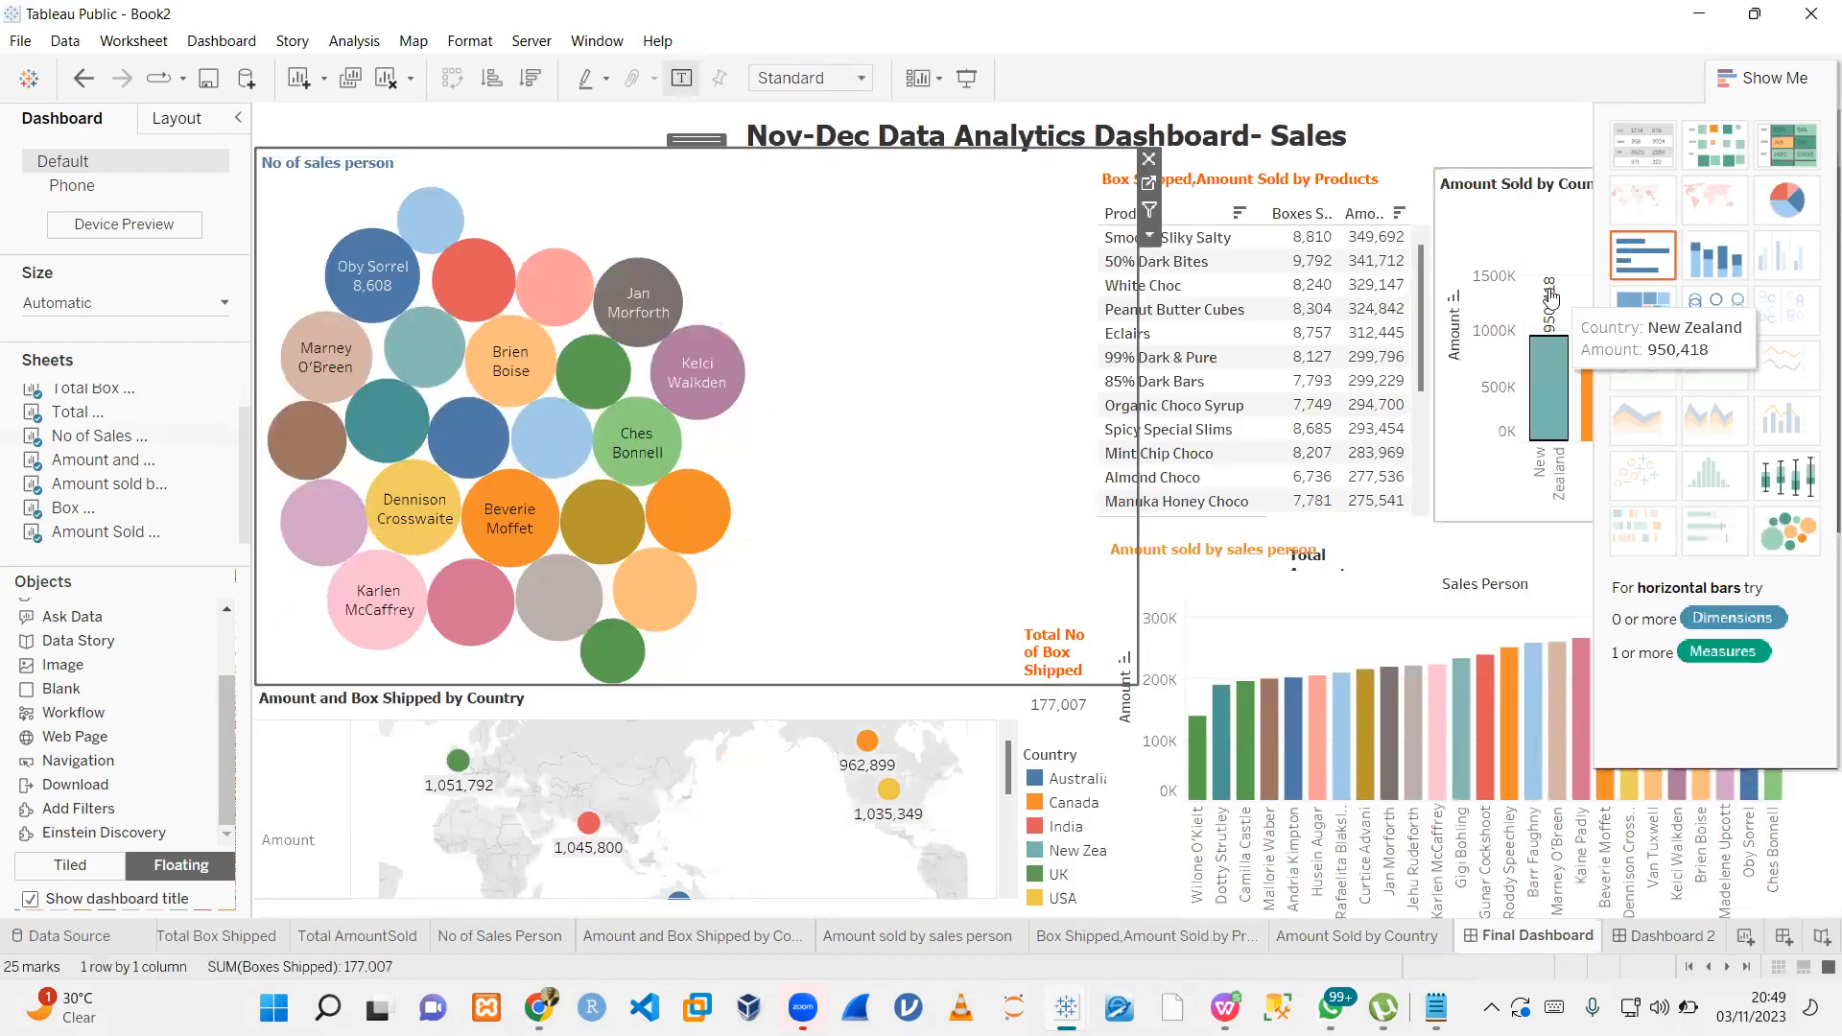
click(1664, 936)
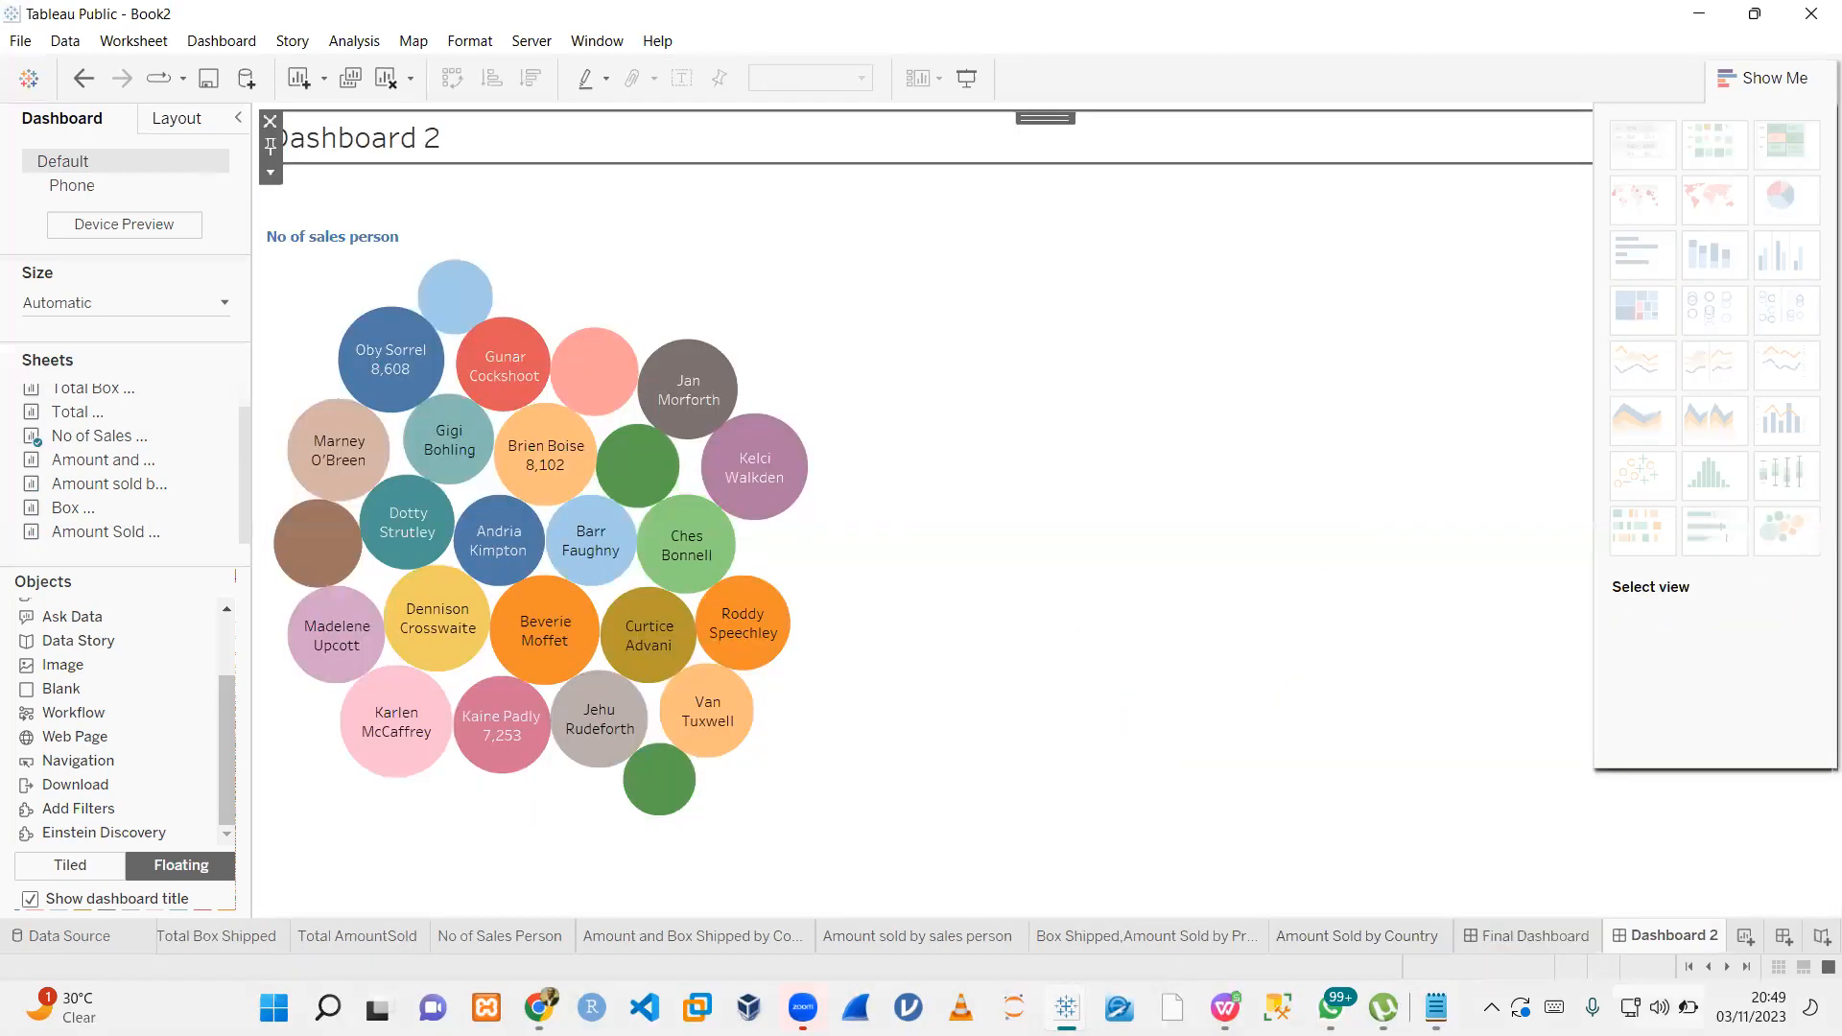
click(1532, 945)
mouse_move(1533, 949)
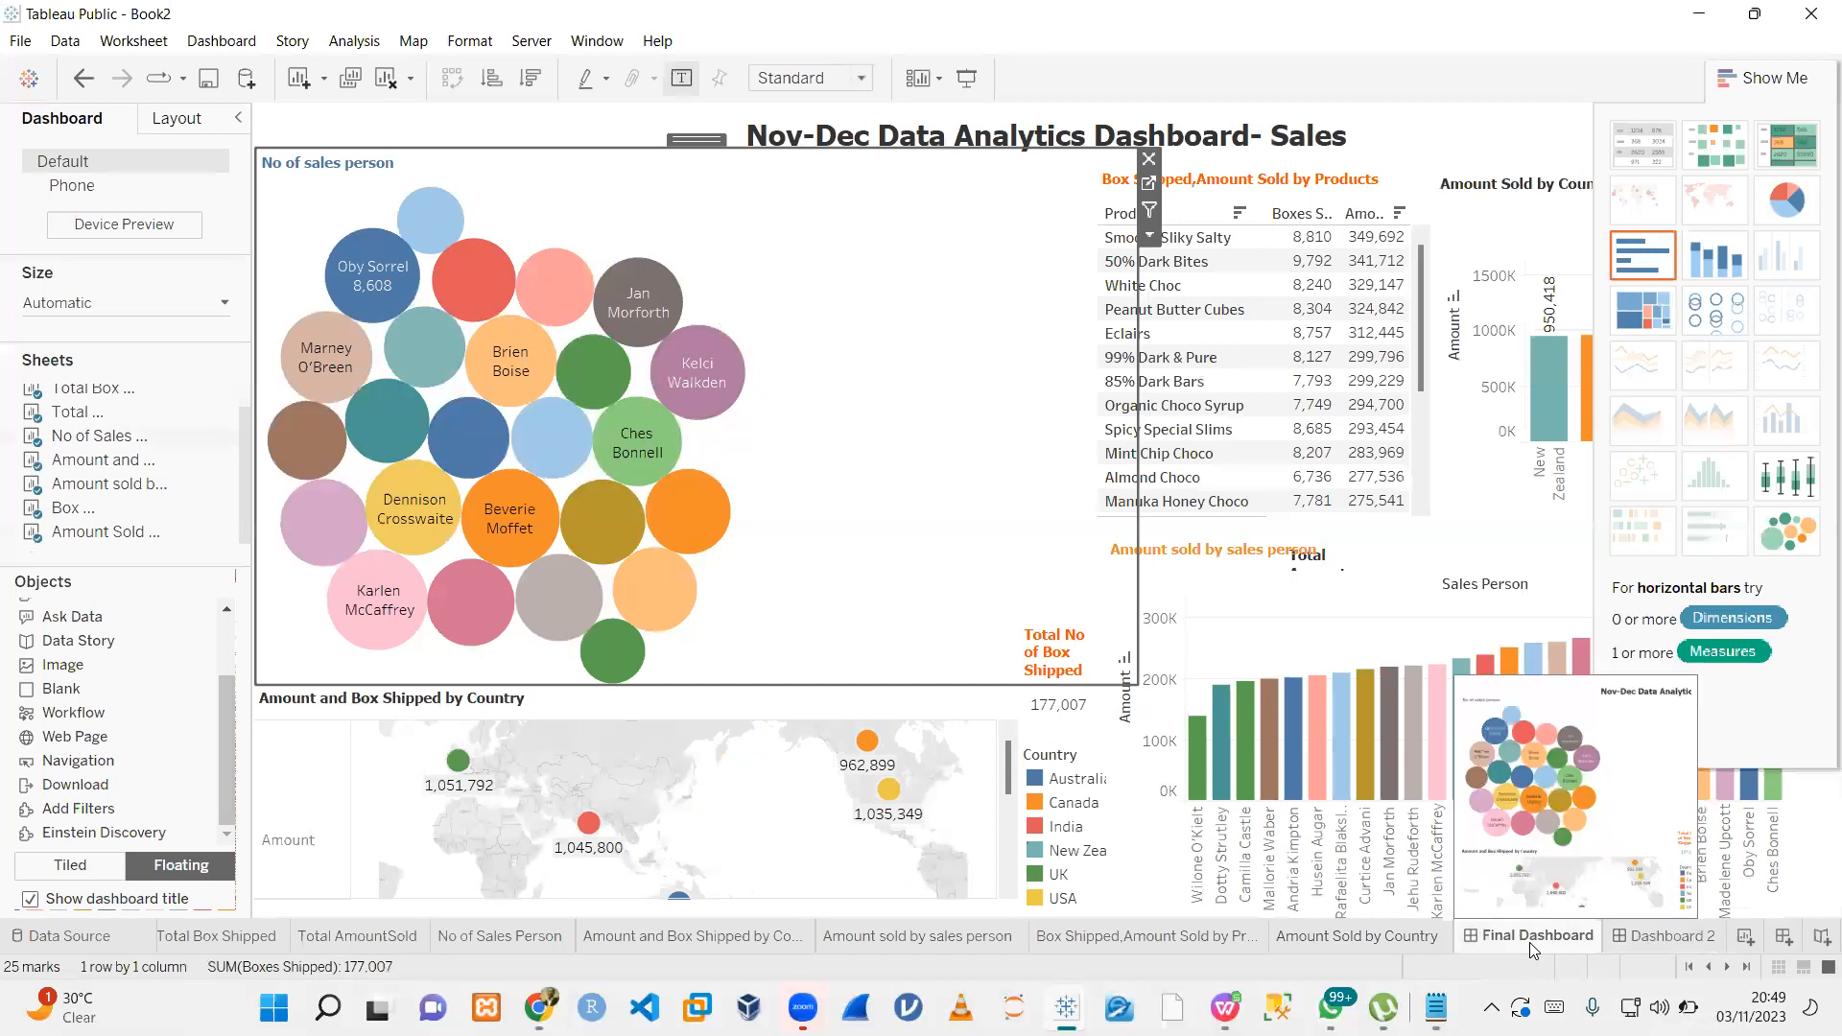